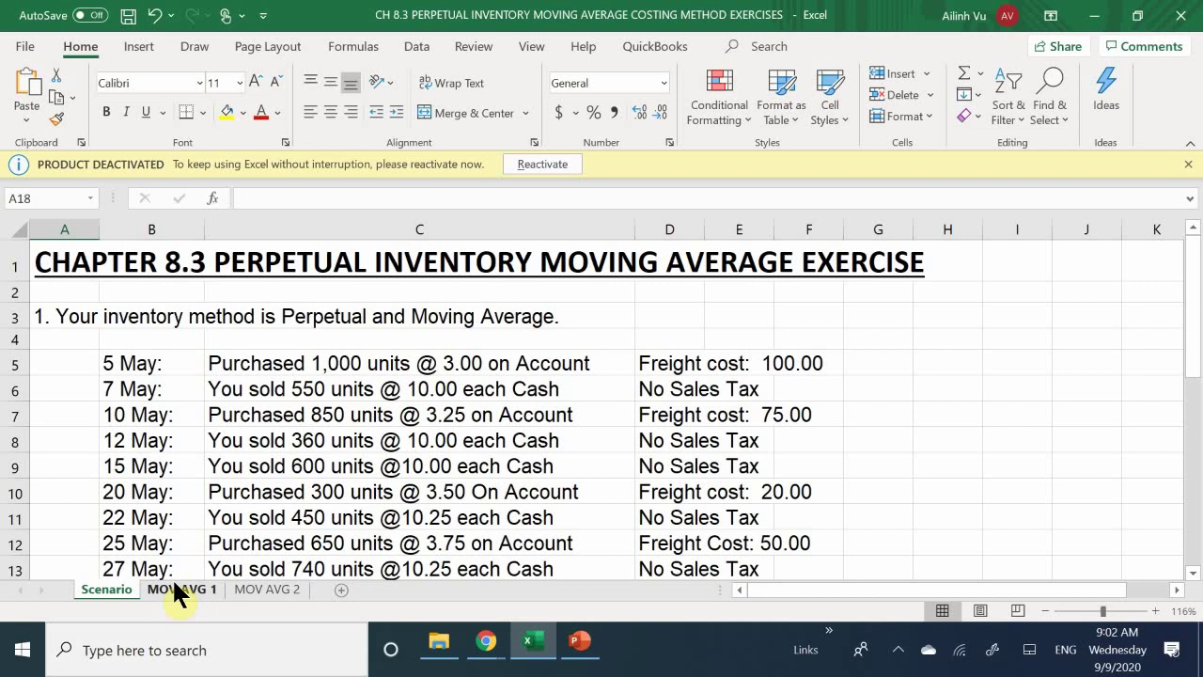
- On the MOV AVG 1 sheet, enter the date 5/5 in the first DATE row, cell A5
click(175, 591)
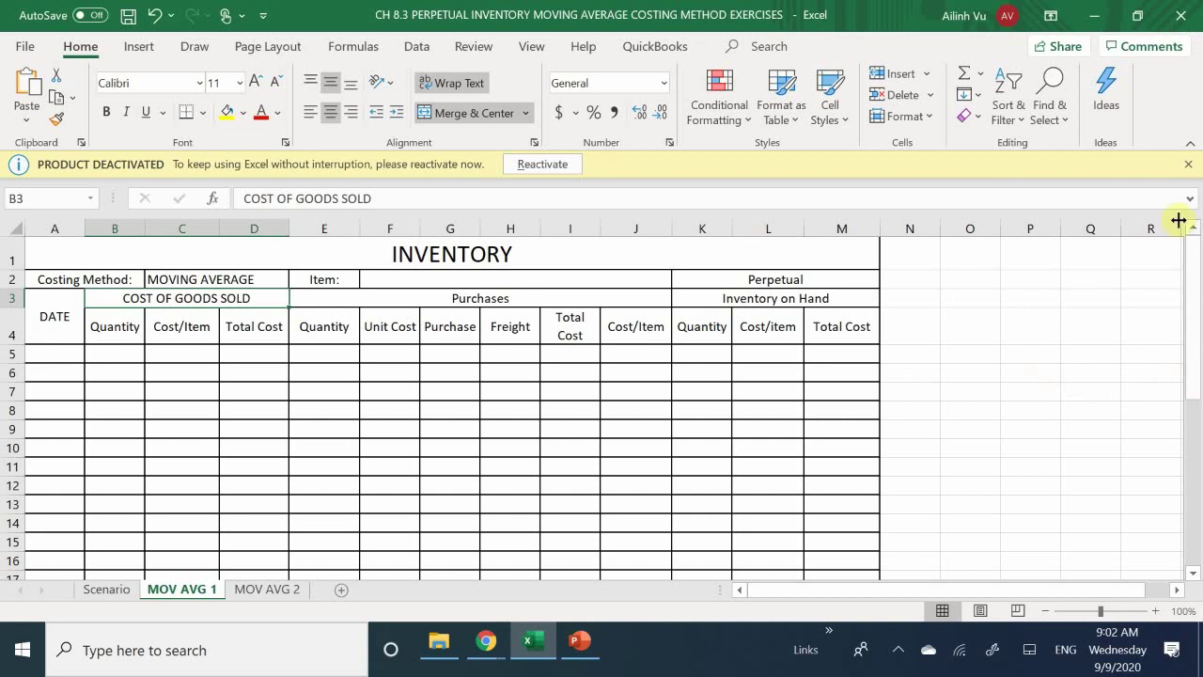
click(1155, 611)
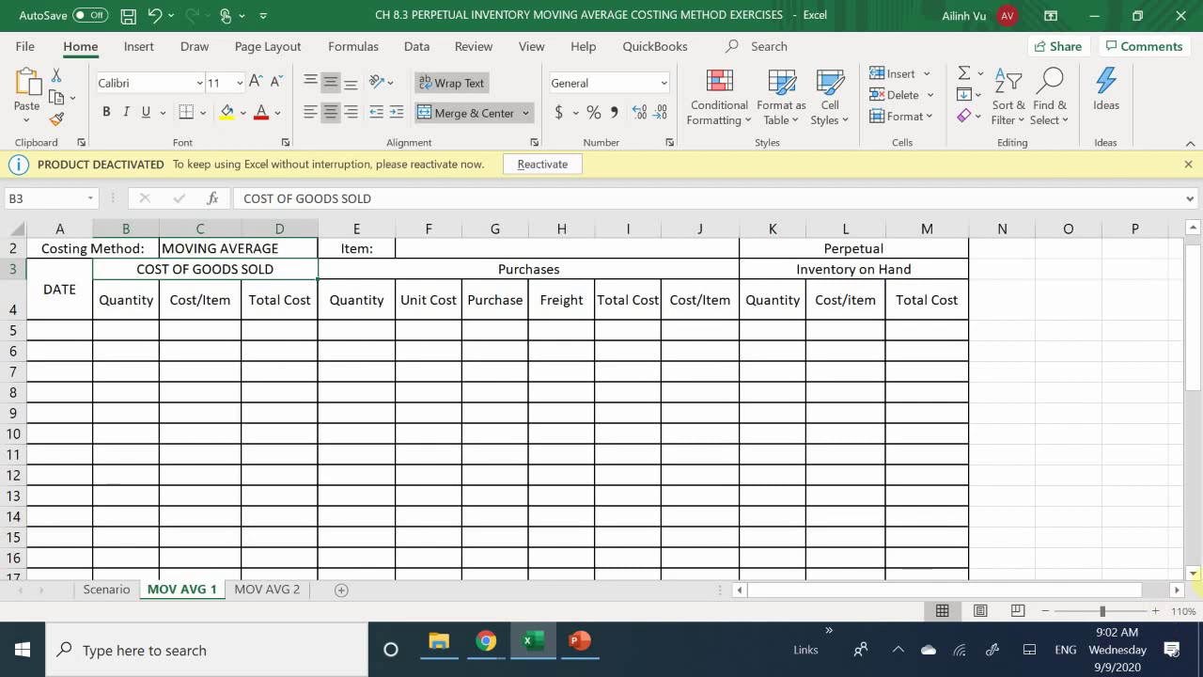
click(49, 331)
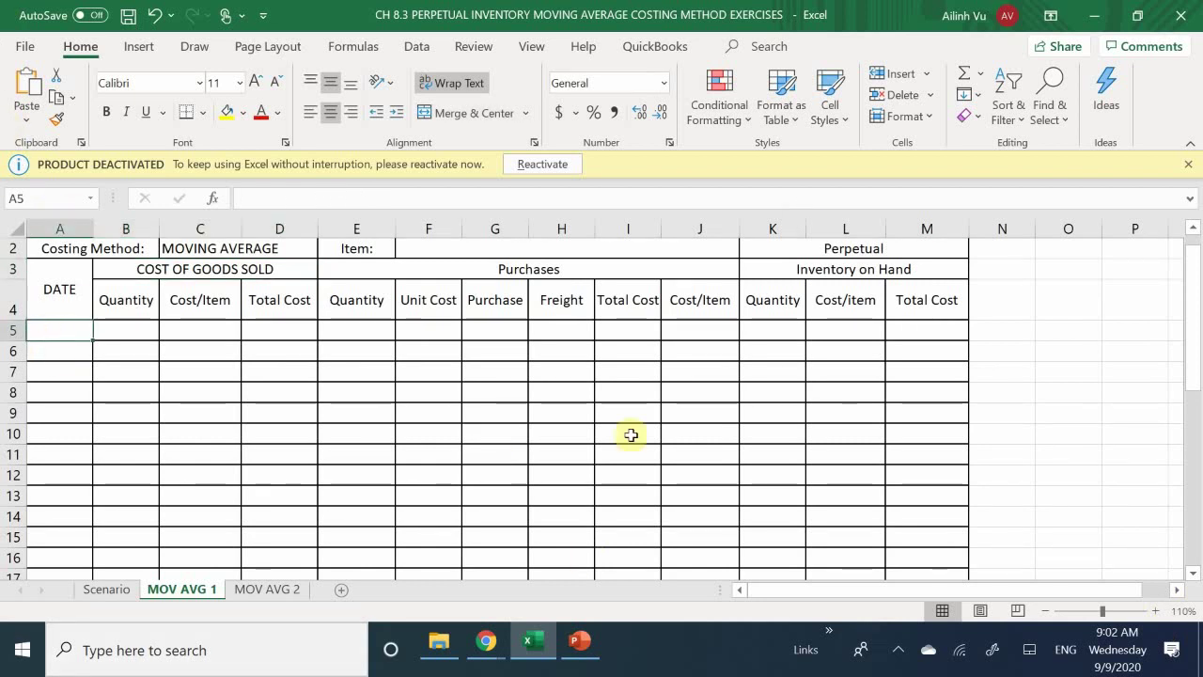
text(5/5)
key(Return)
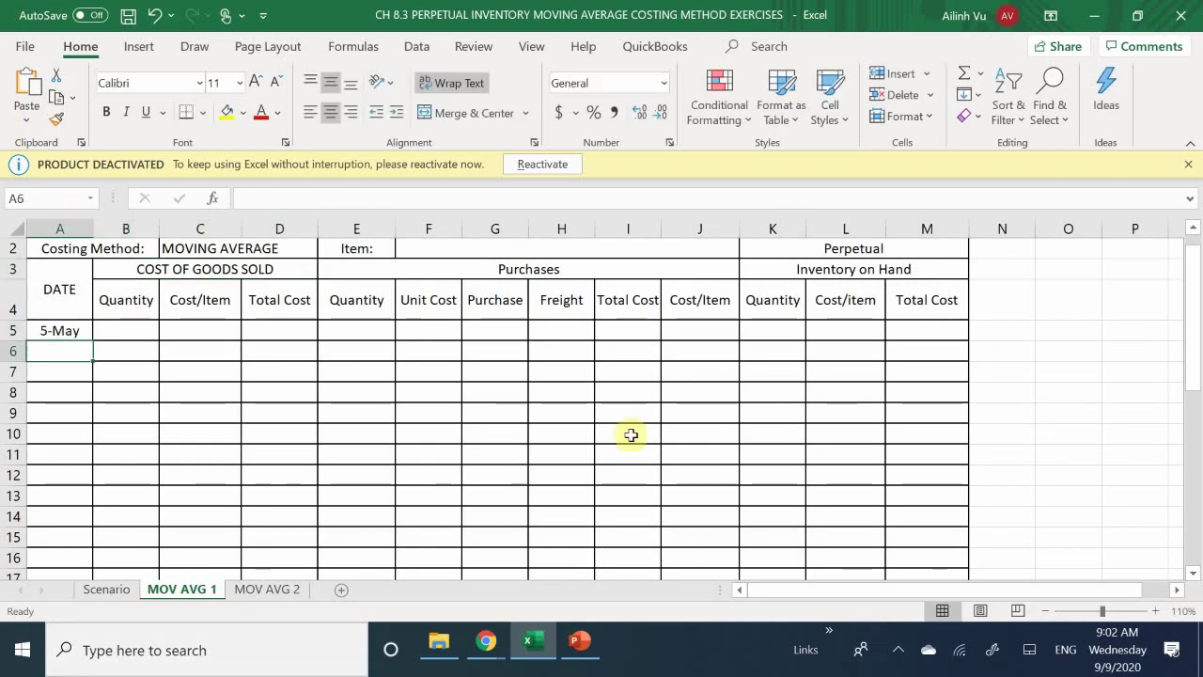
- Record the 5 May purchase with a Quantity of 1000 in E5 and a Unit Cost of 3.00 in F5
key(Tab)
key(Tab)
key(Tab)
key(Up)
key(Tab)
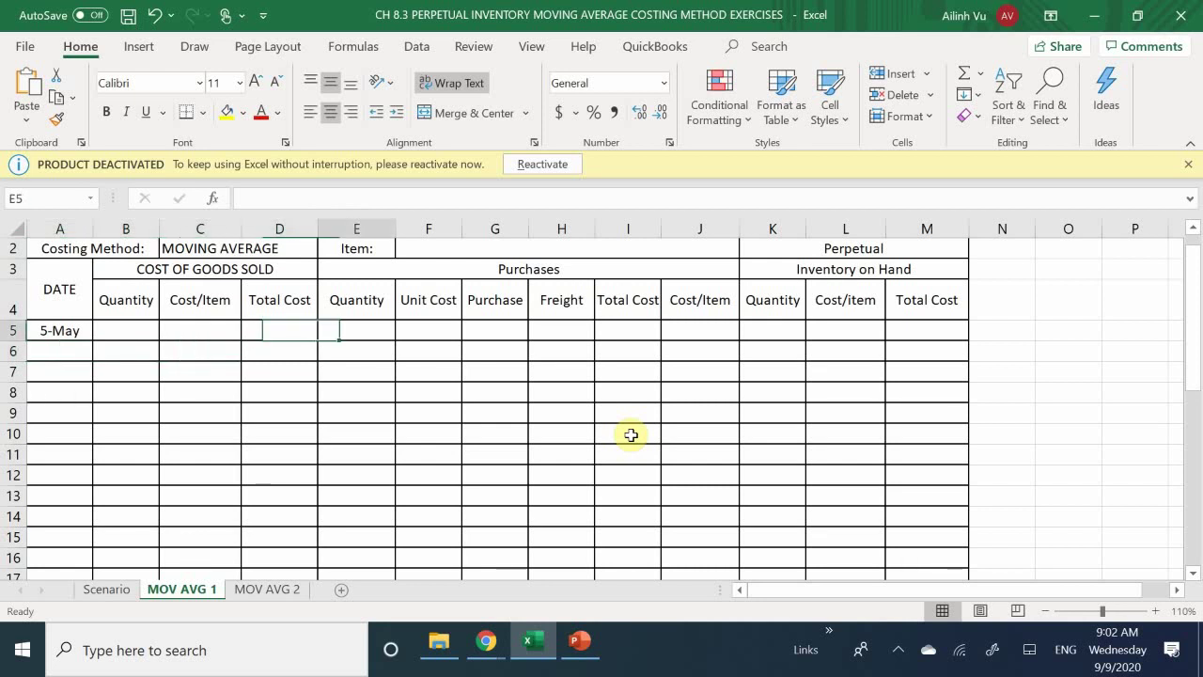
text(1000)
key(Return)
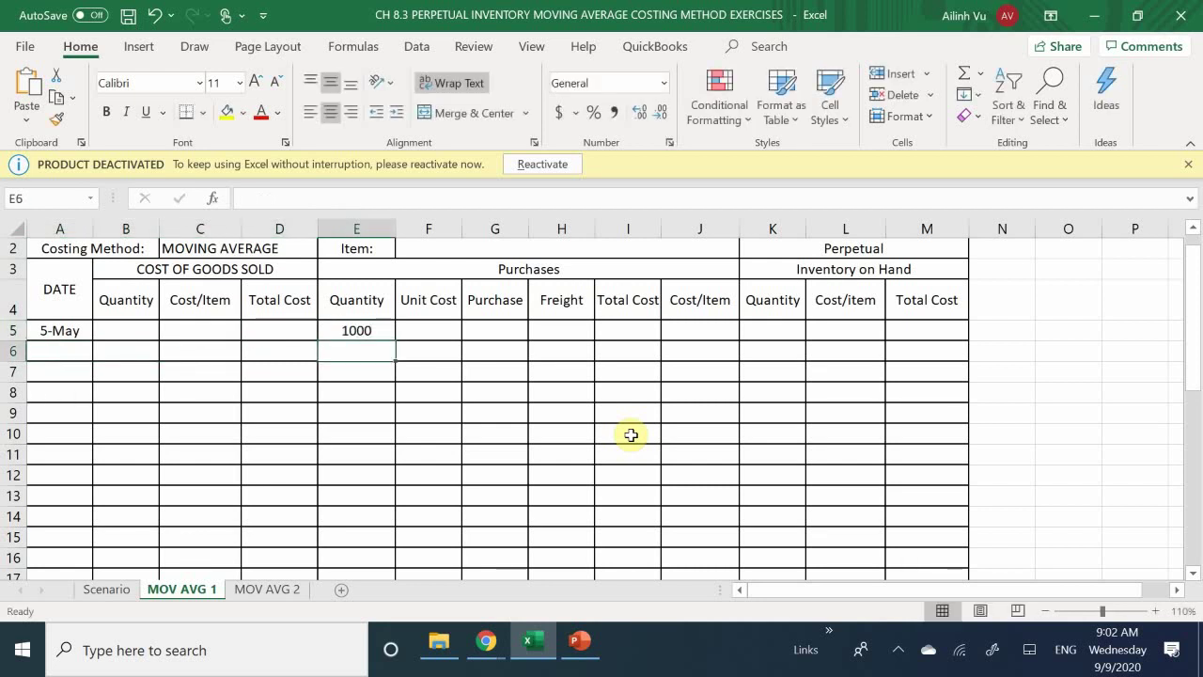
key(Tab)
key(Up)
text(3.00)
key(Return)
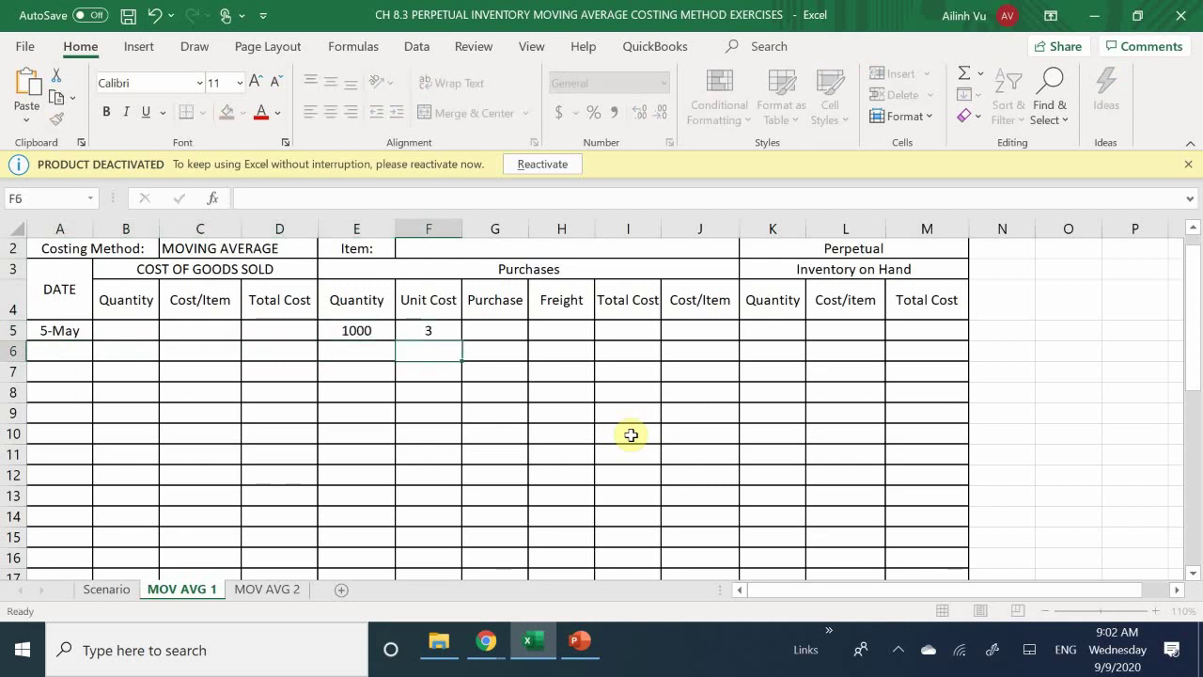
- Enter a Freight of 100 in H5 and apply the comma number style to the purchase cost cells F5:J16
key(Tab)
key(Up)
key(Tab)
text(100)
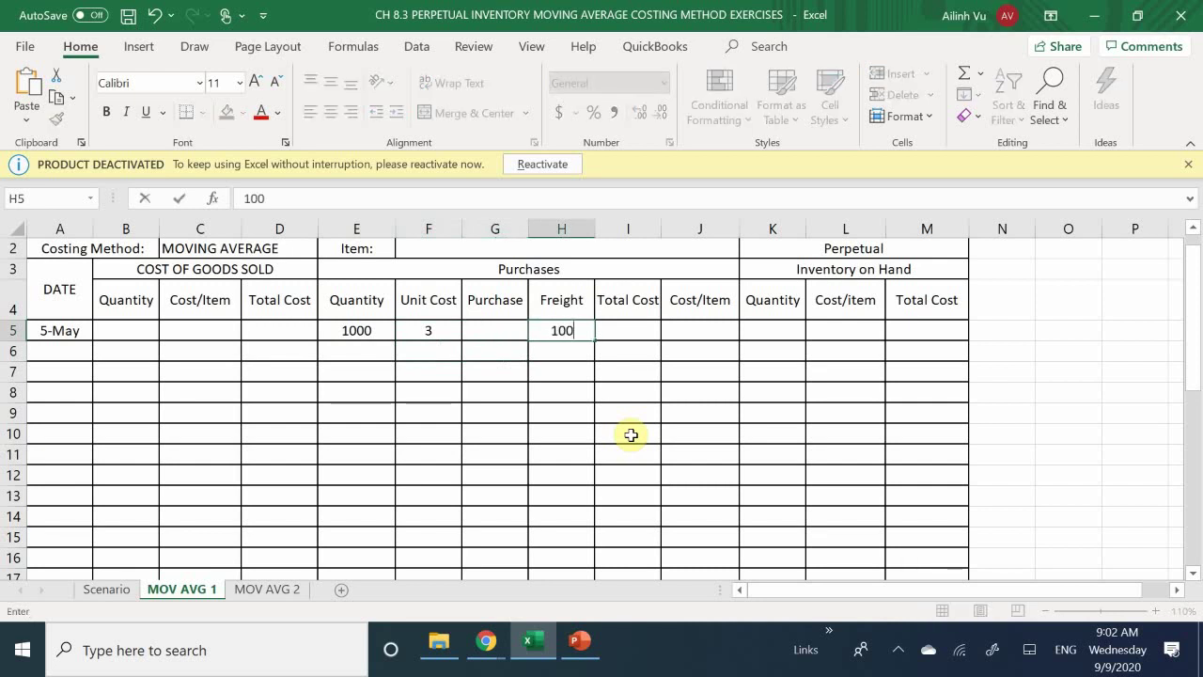
key(Return)
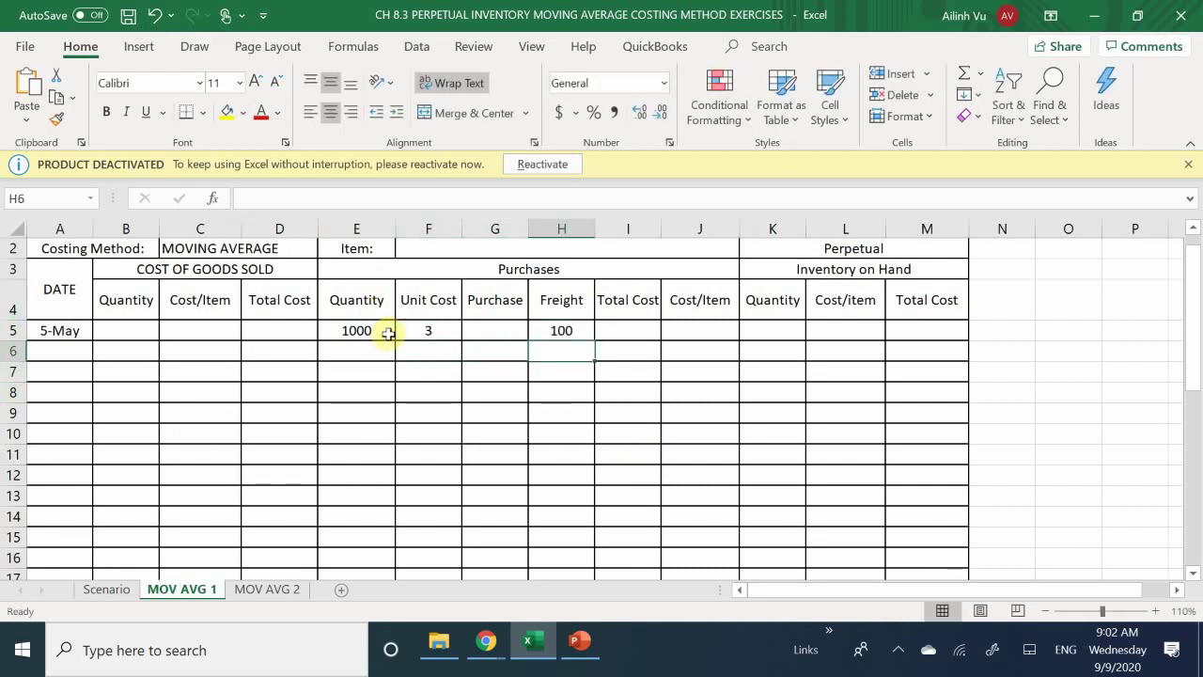
drag(430, 330, 688, 551)
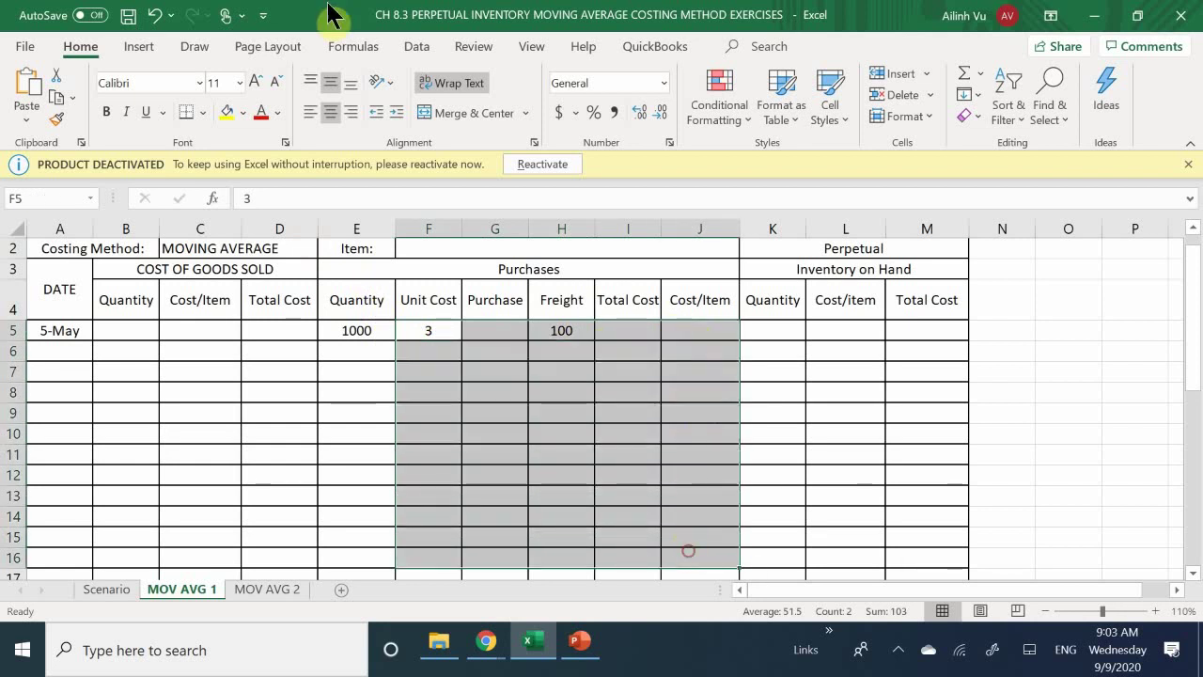
click(613, 112)
- Calculate the Purchase amount in G5 as unit cost times quantity with the formula =F5*E5
click(494, 337)
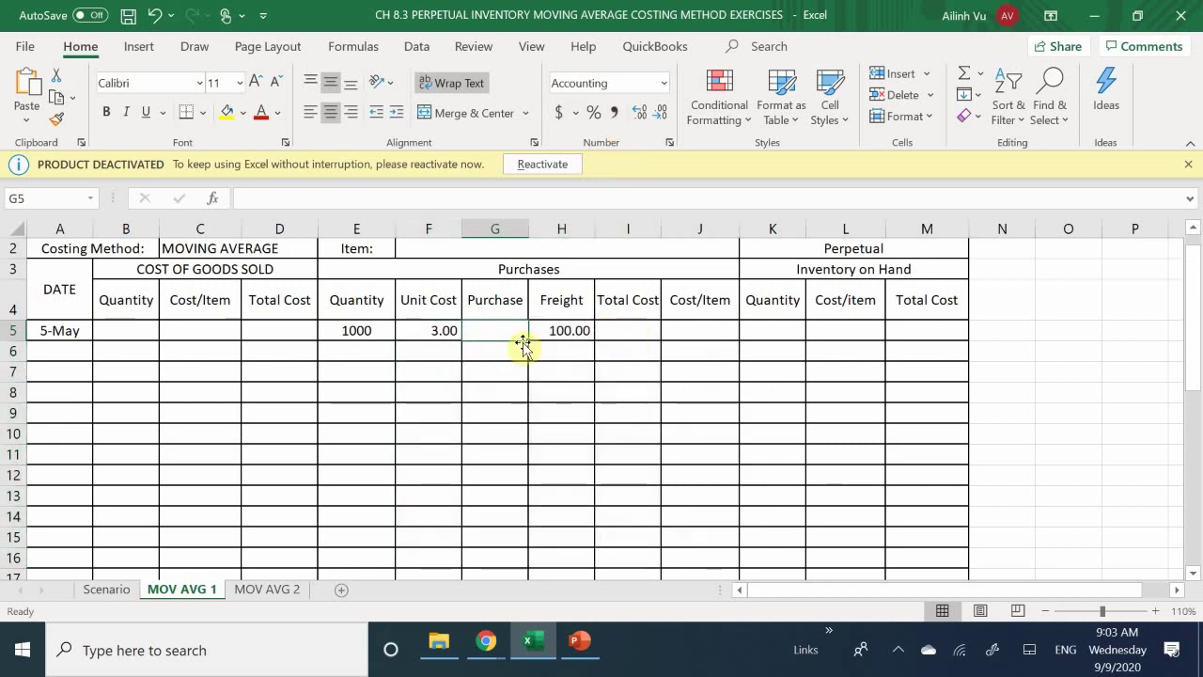
text(=)
key(Left)
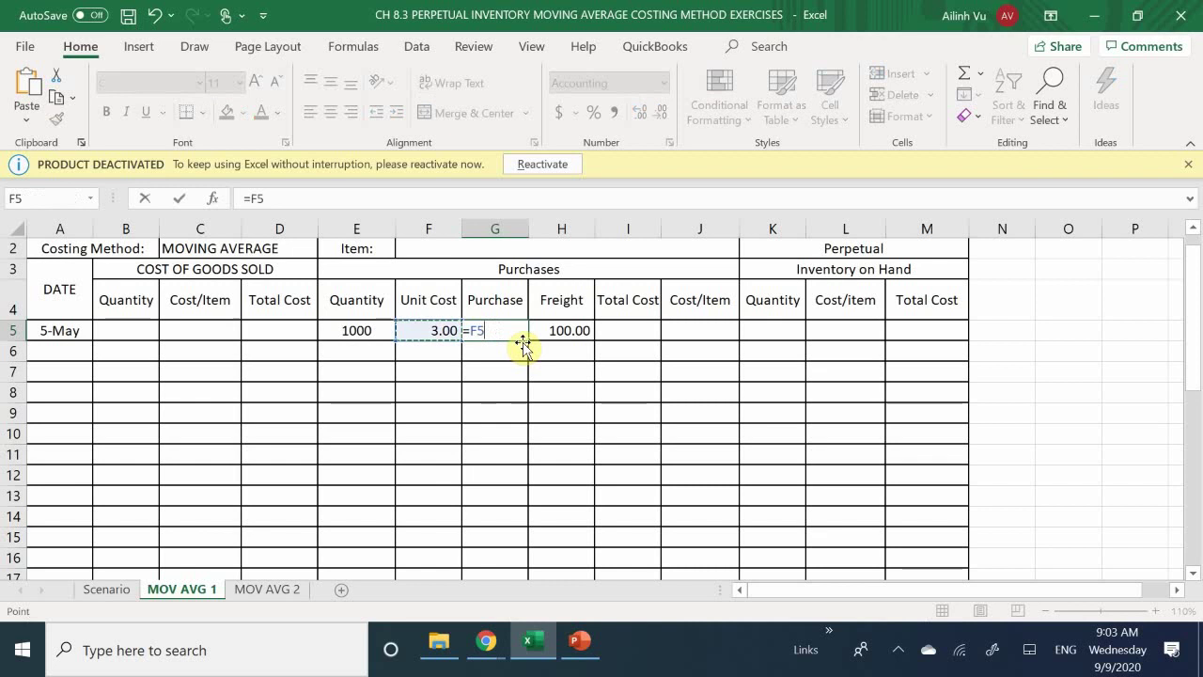
text(*)
key(Left)
key(Left)
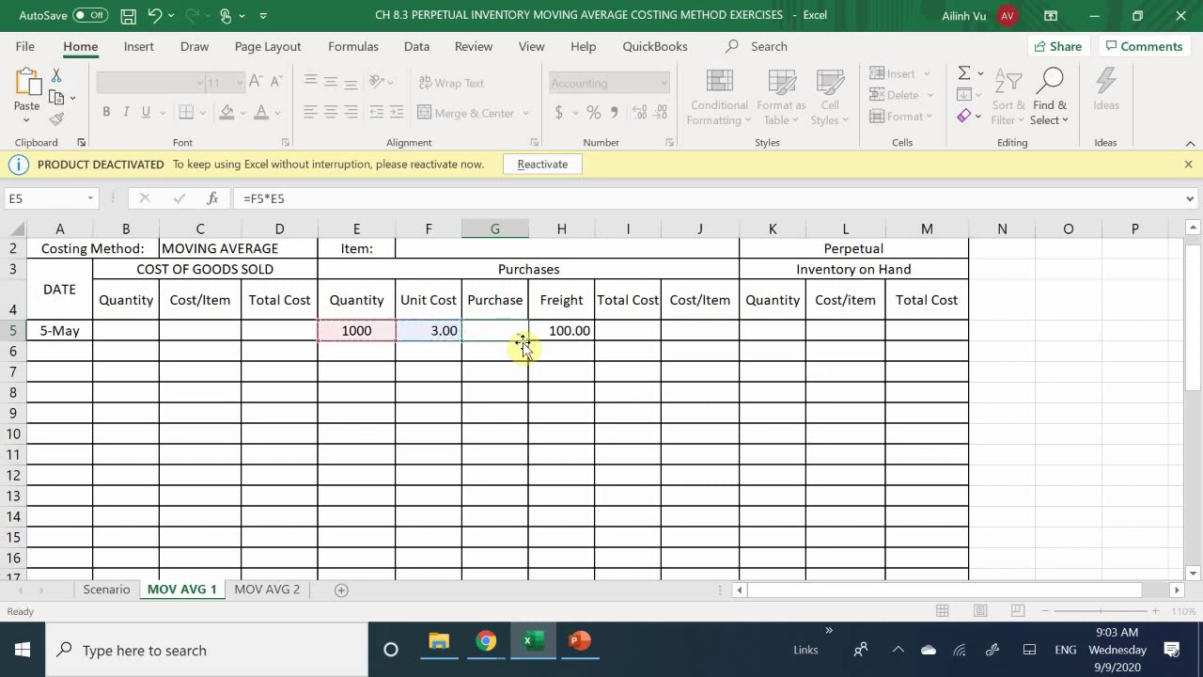
key(Return)
- Calculate the purchase Total Cost in I5 by adding freight and purchase amount with =H5+G5
click(617, 337)
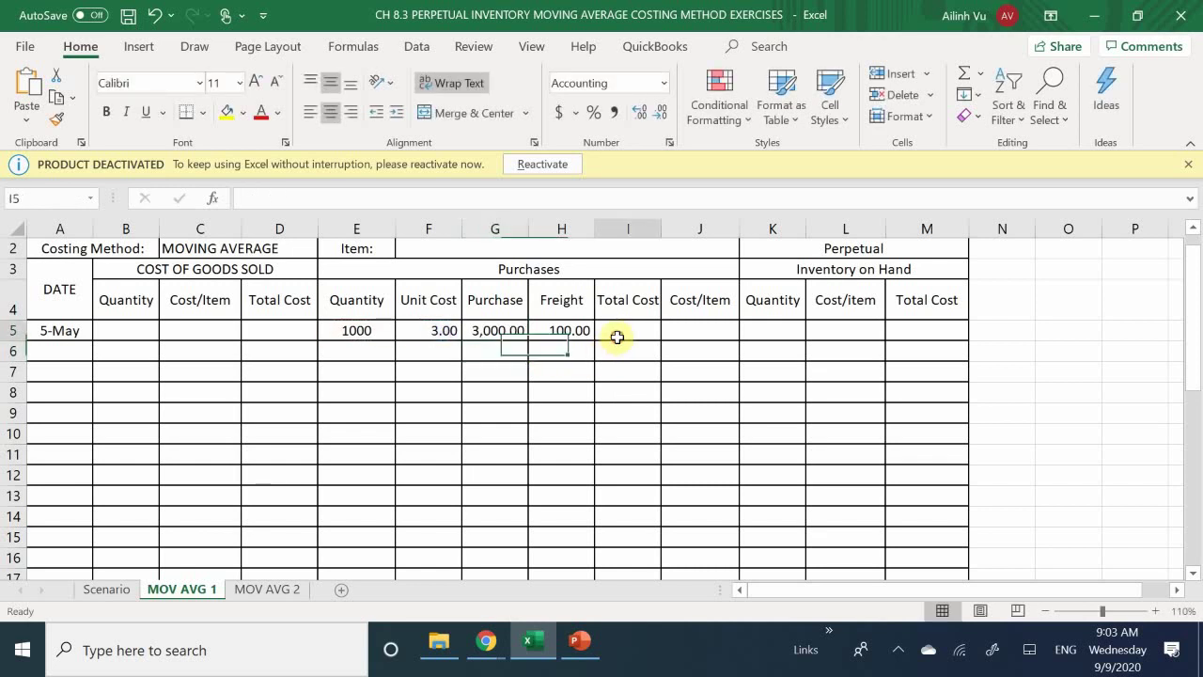
text(=)
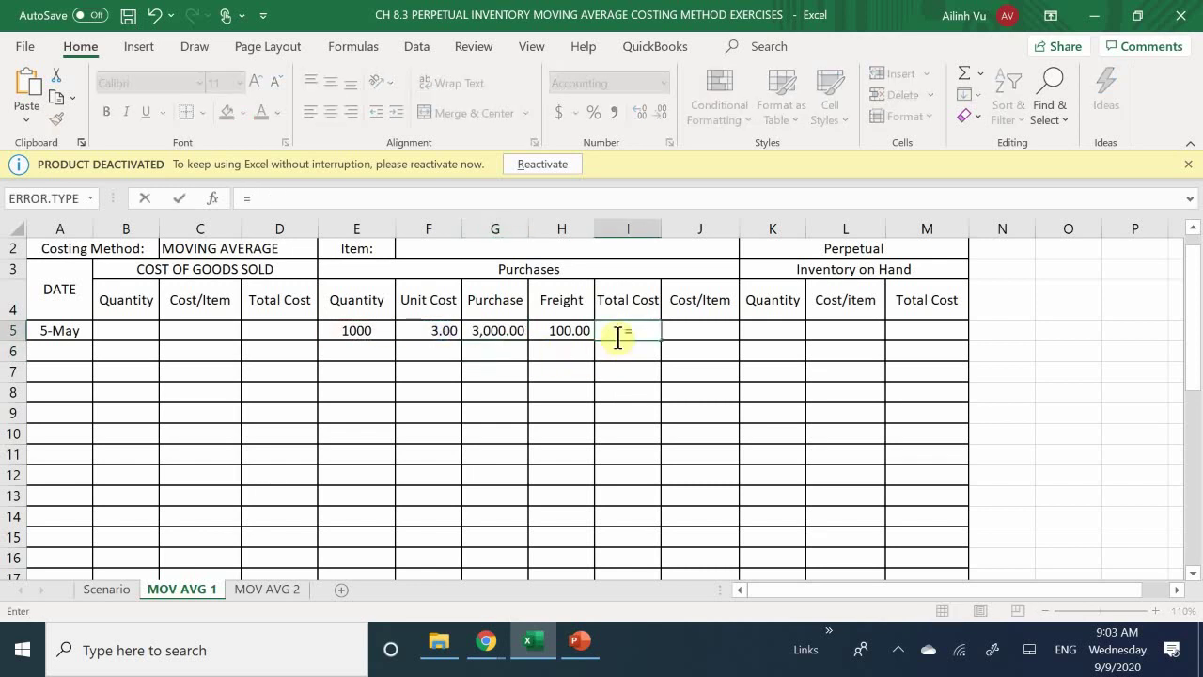
key(Left)
text(+)
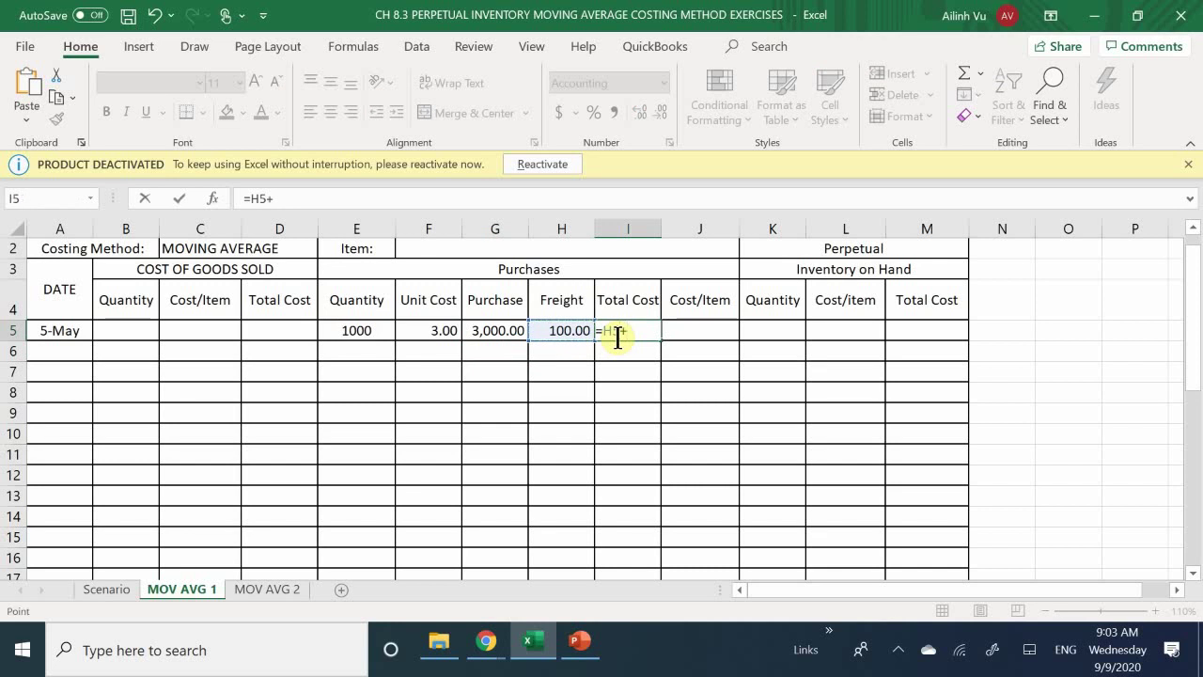
key(Left)
key(Left)
key(Return)
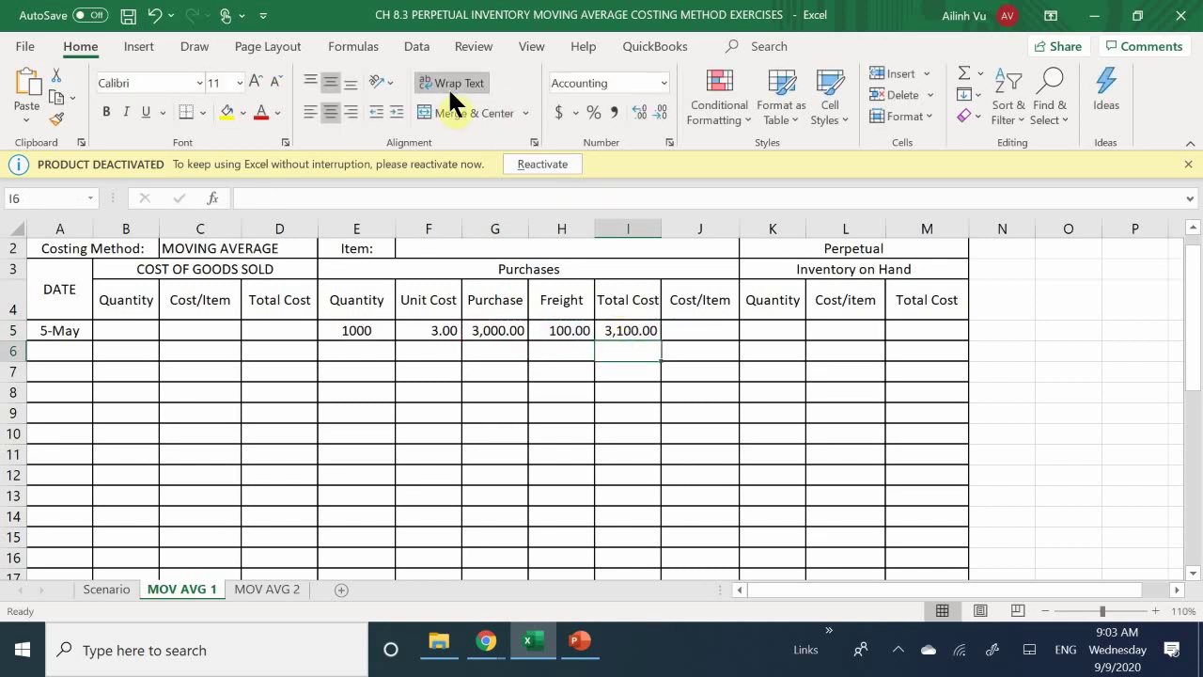
- Calculate the purchase Cost/Item in J5 by dividing total cost by quantity with =I5/E5
click(705, 330)
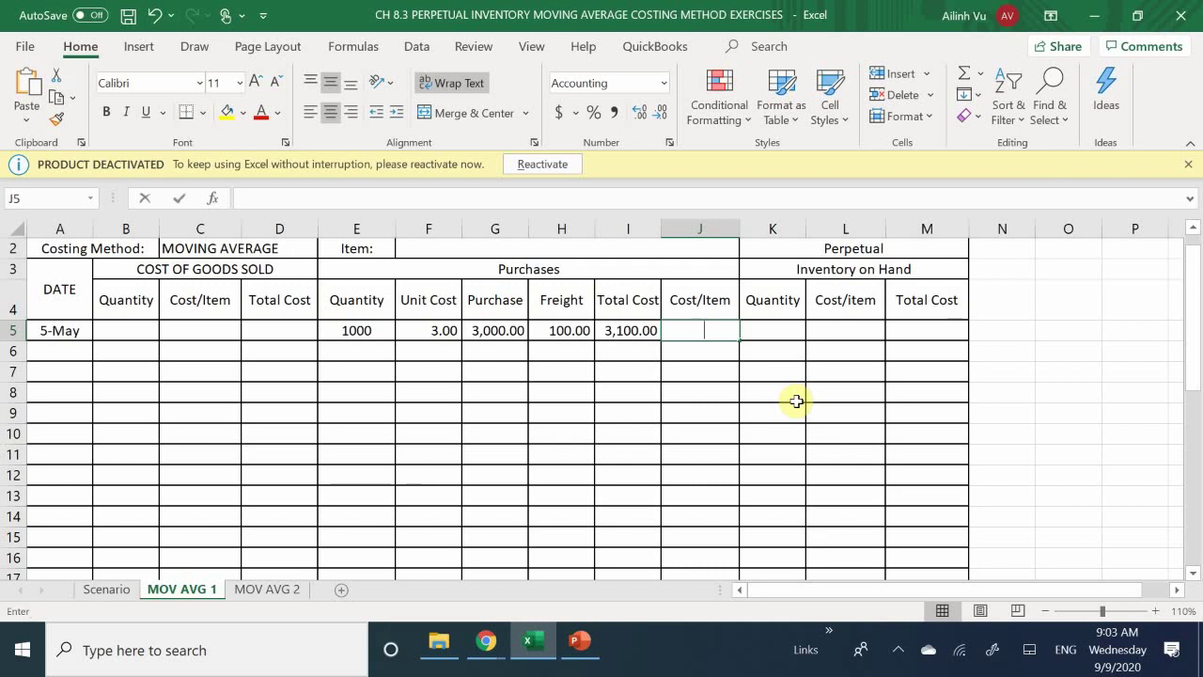
text(=)
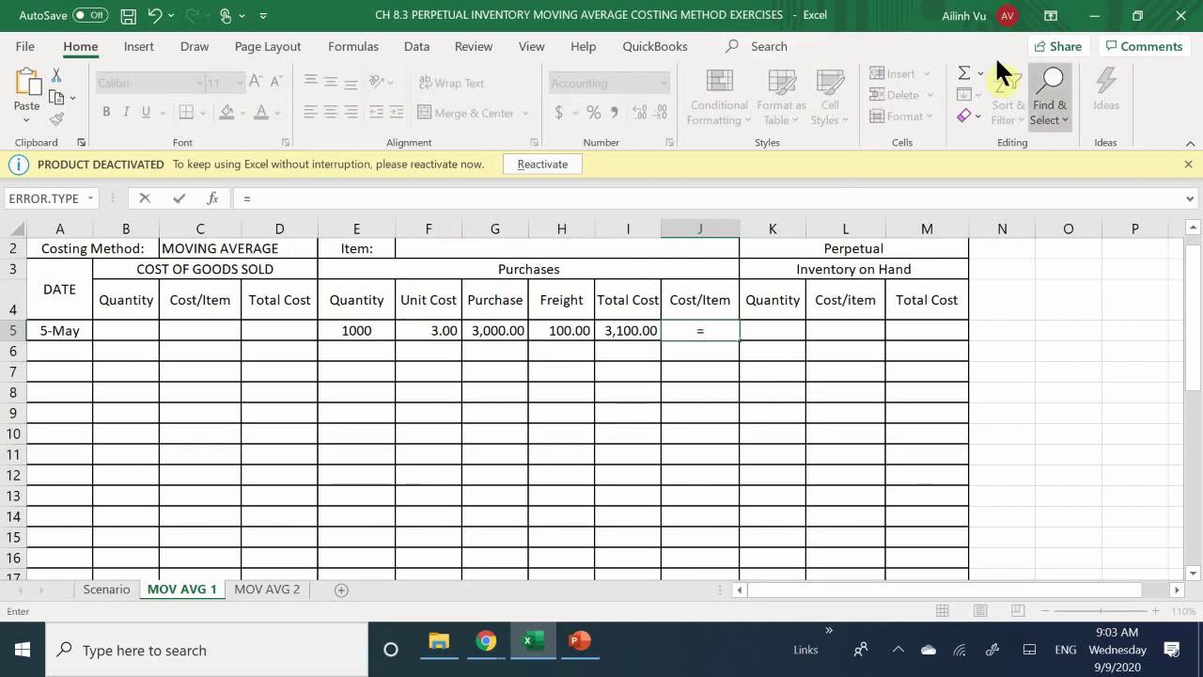
click(622, 333)
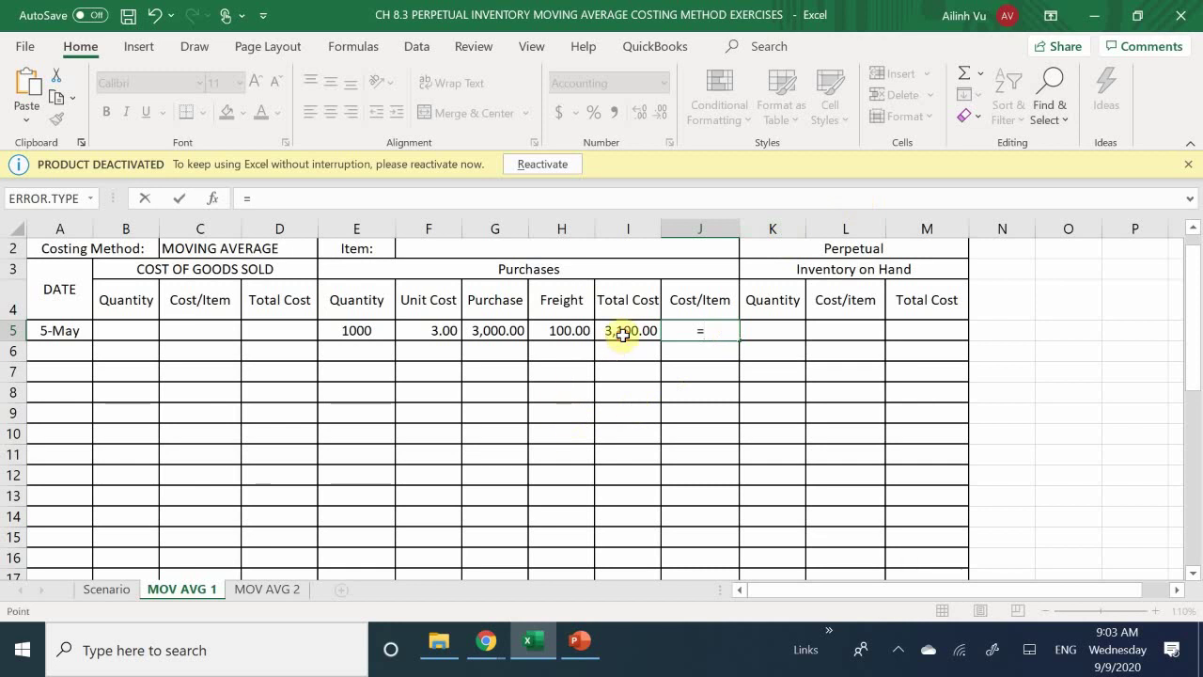
click(622, 333)
text(/)
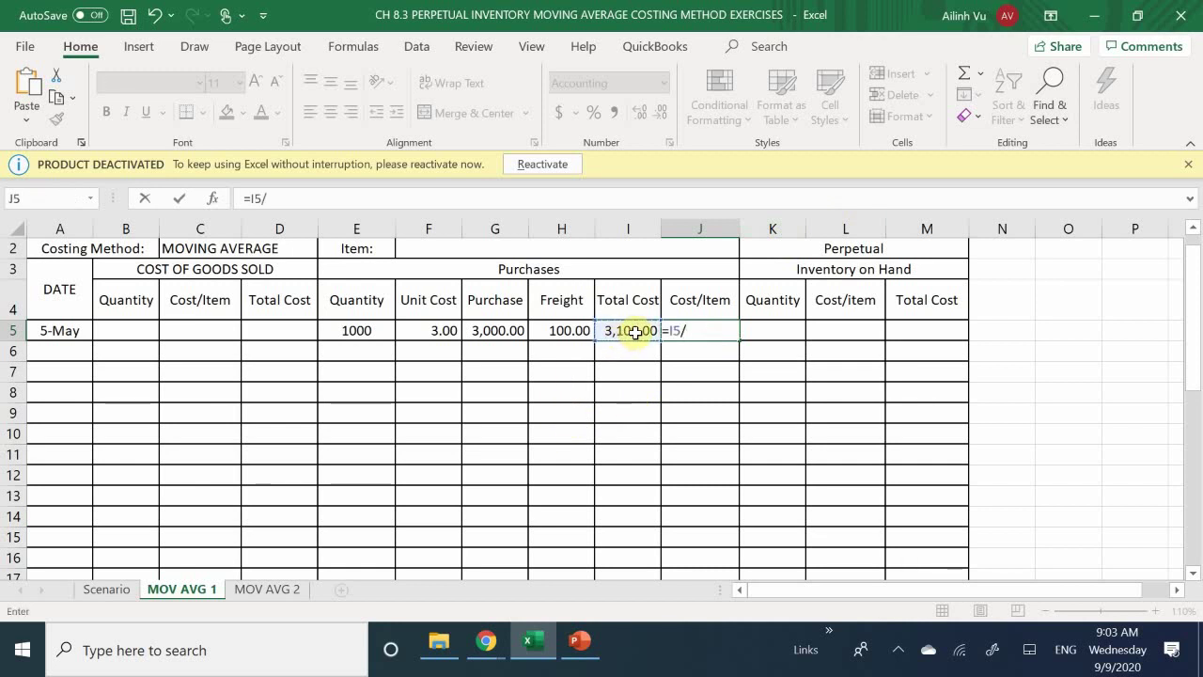
click(347, 335)
key(Return)
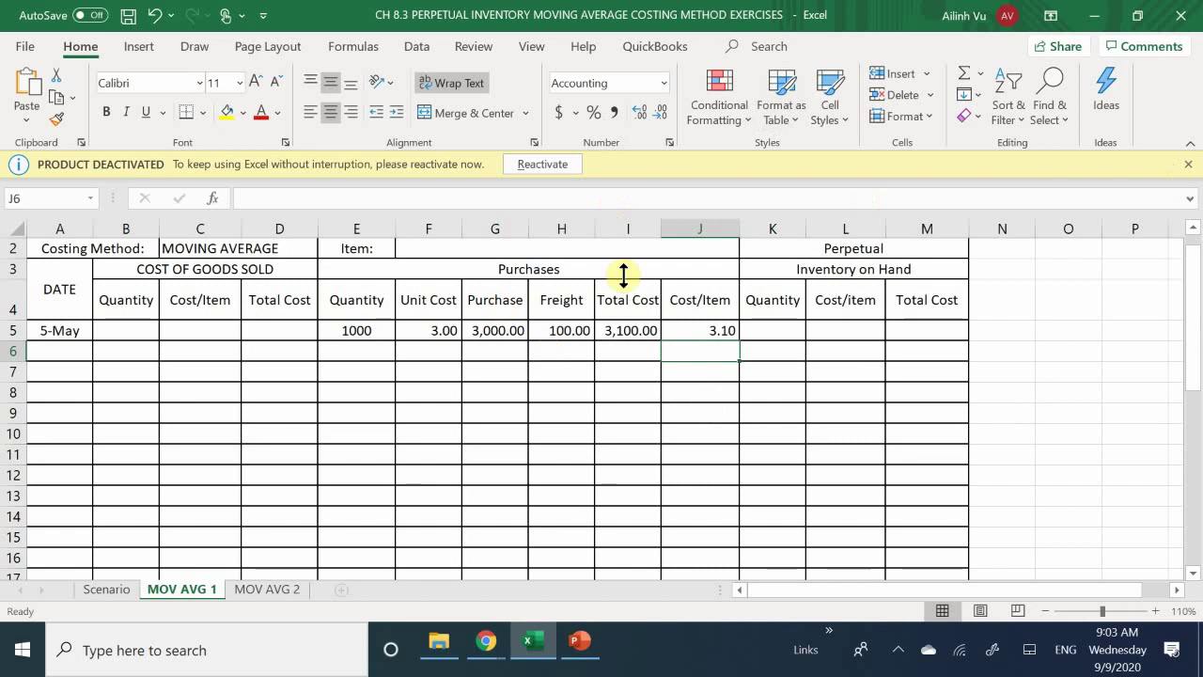
- Link the Inventory on Hand Quantity in K5 to the purchased quantity with =E5
click(1155, 611)
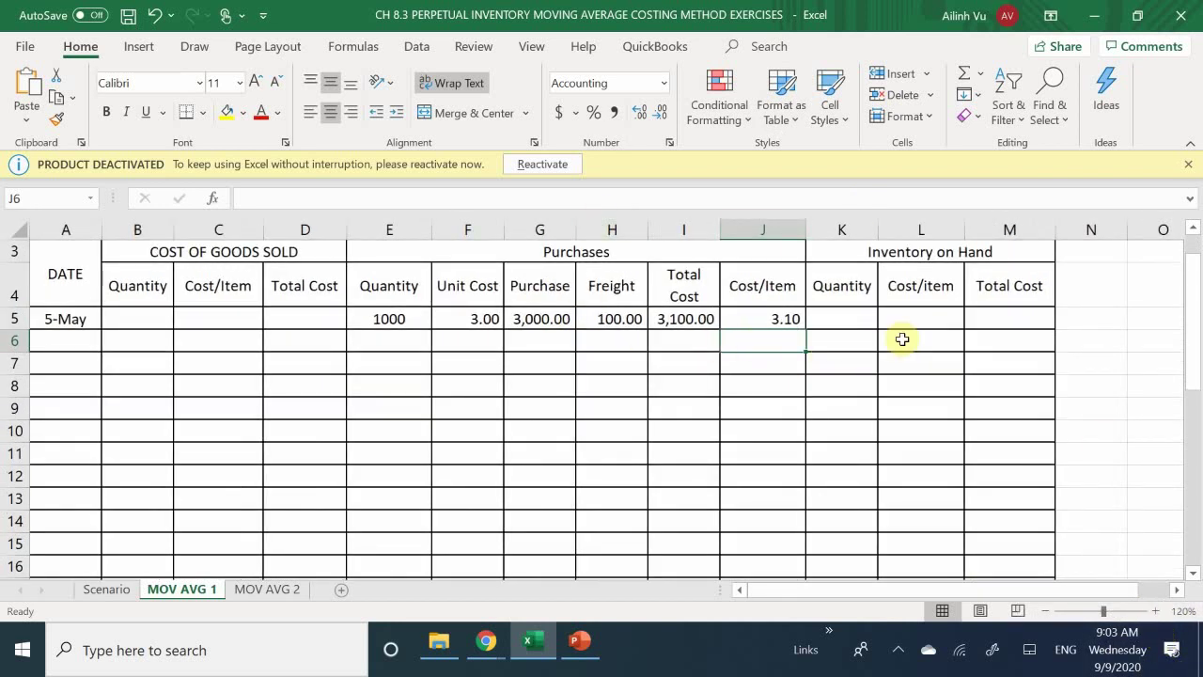
click(834, 316)
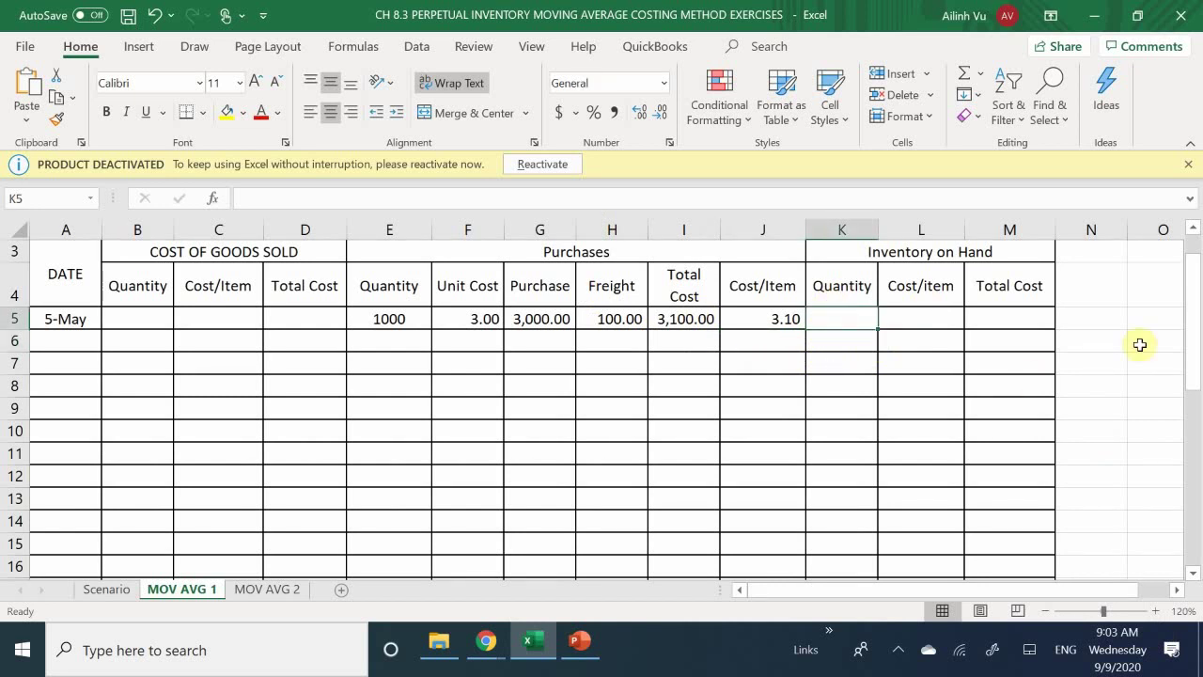
text(=)
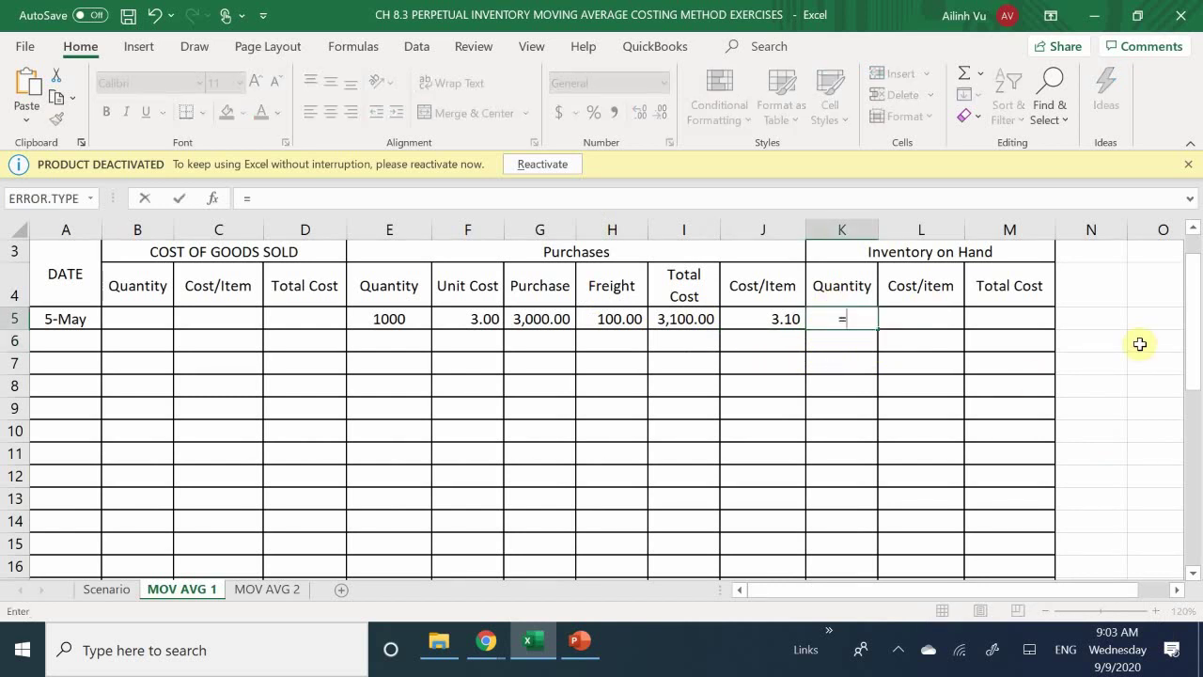
click(379, 324)
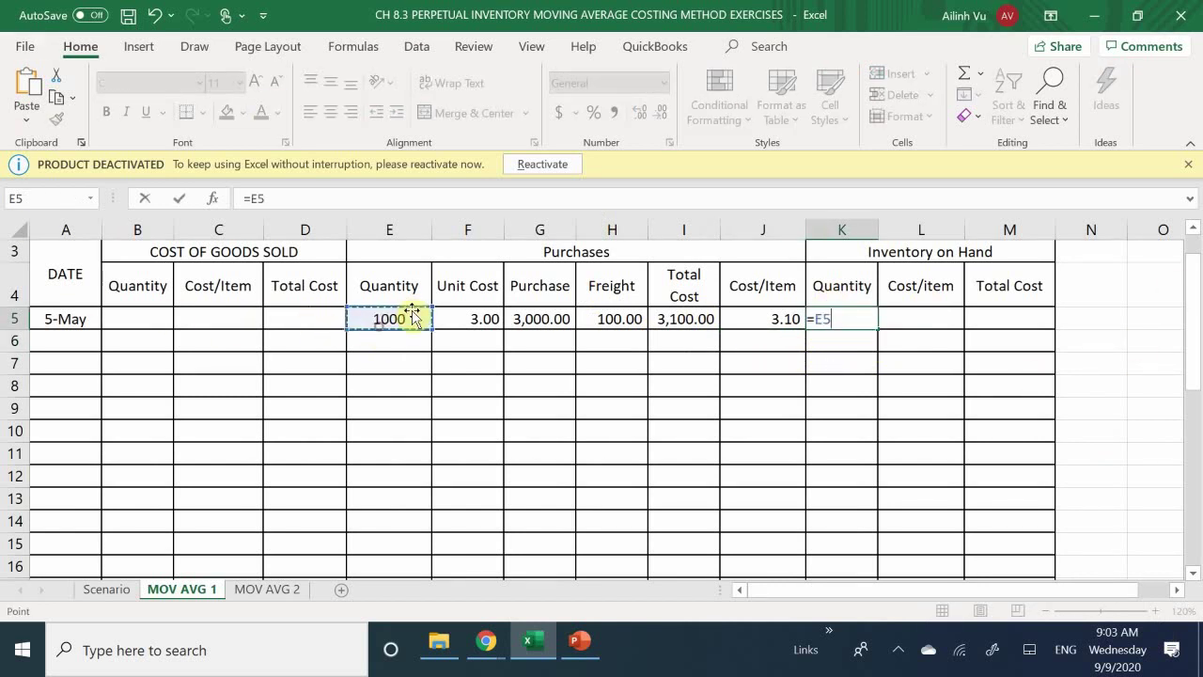
key(Return)
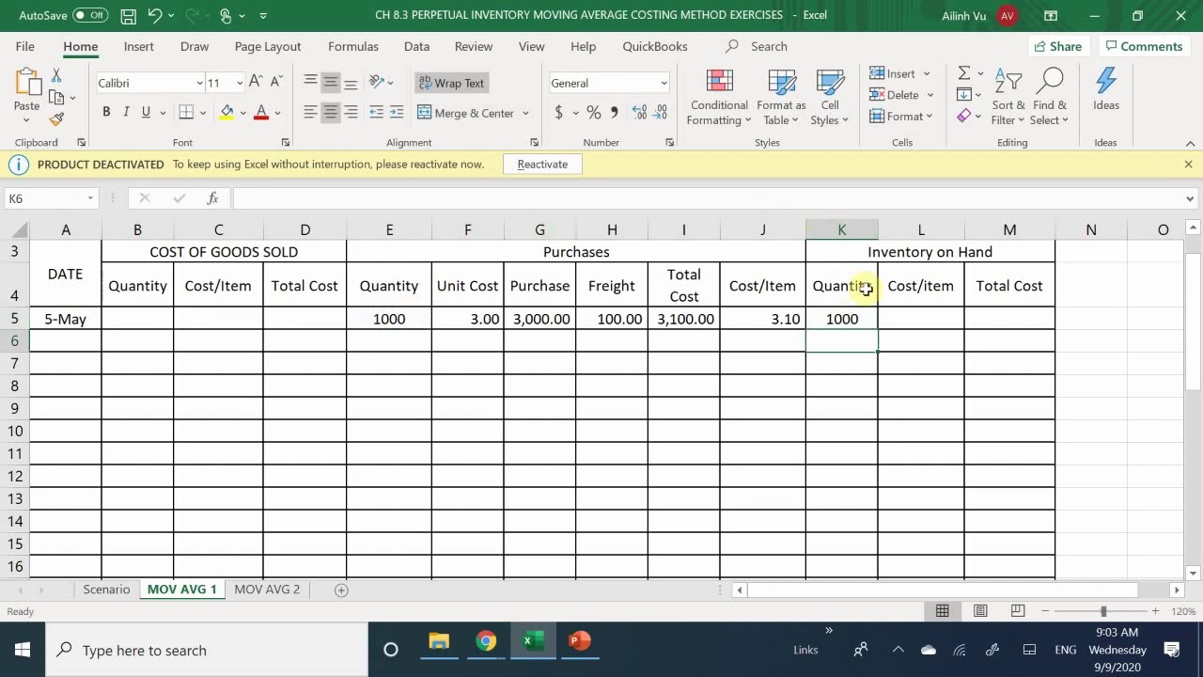
- Link the Inventory on Hand Cost/item in L5 to the purchase Cost/Item with =J5
click(922, 317)
text(=)
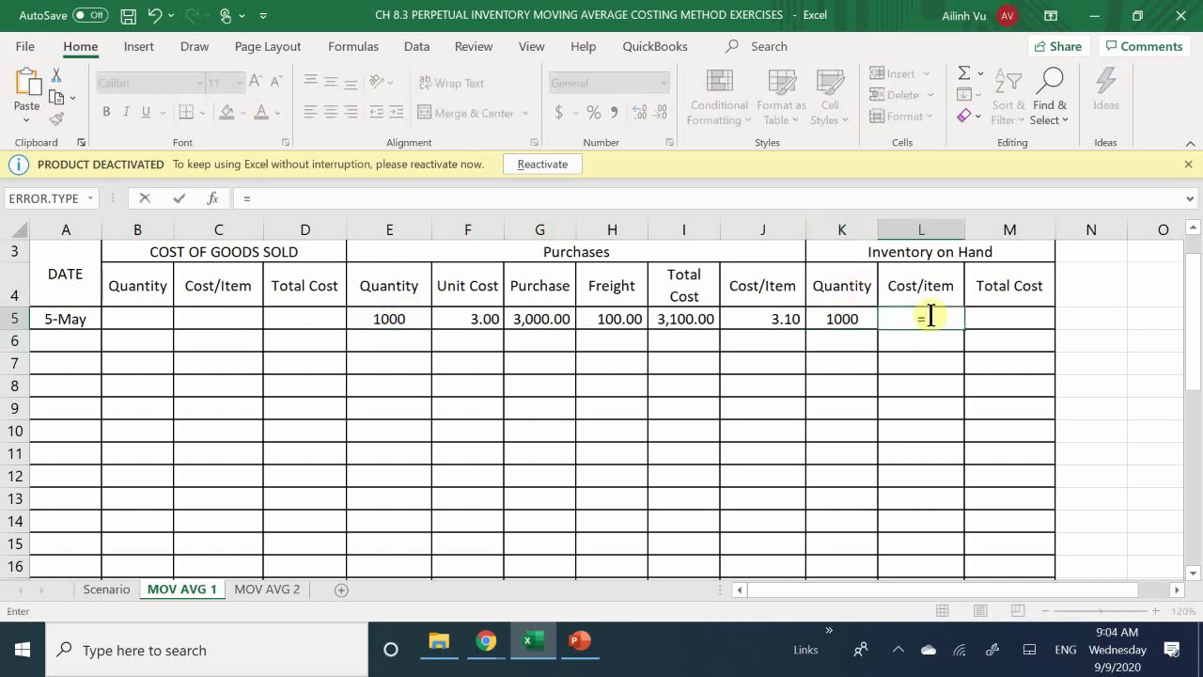
key(Left)
key(Left)
key(Return)
- Calculate the Inventory on Hand Total Cost in M5 as cost per item times quantity with =L5*K5
key(Right)
key(Up)
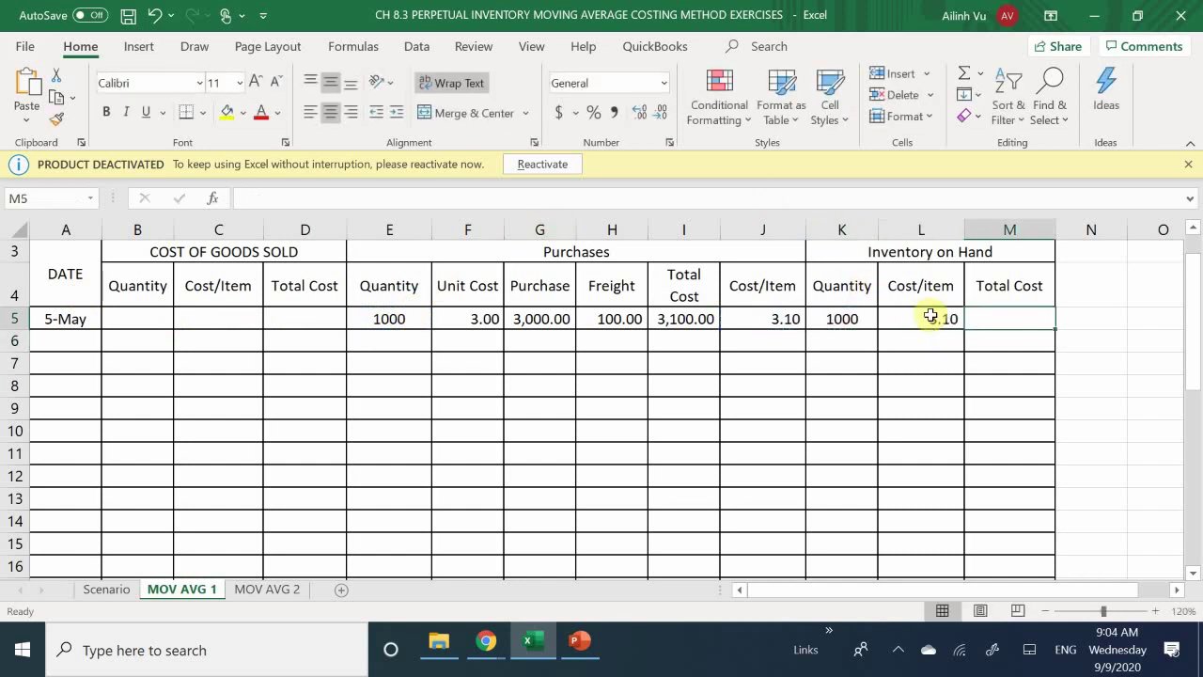
text(=)
click(931, 318)
text(*)
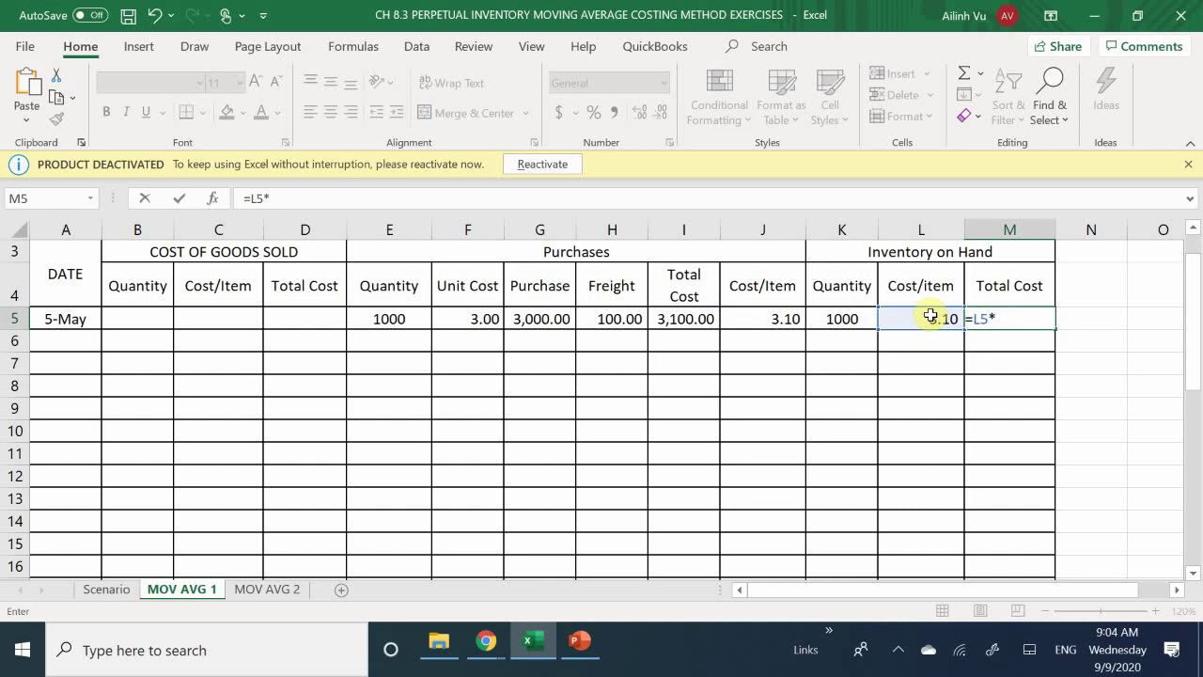
key(Left)
key(Left)
key(Return)
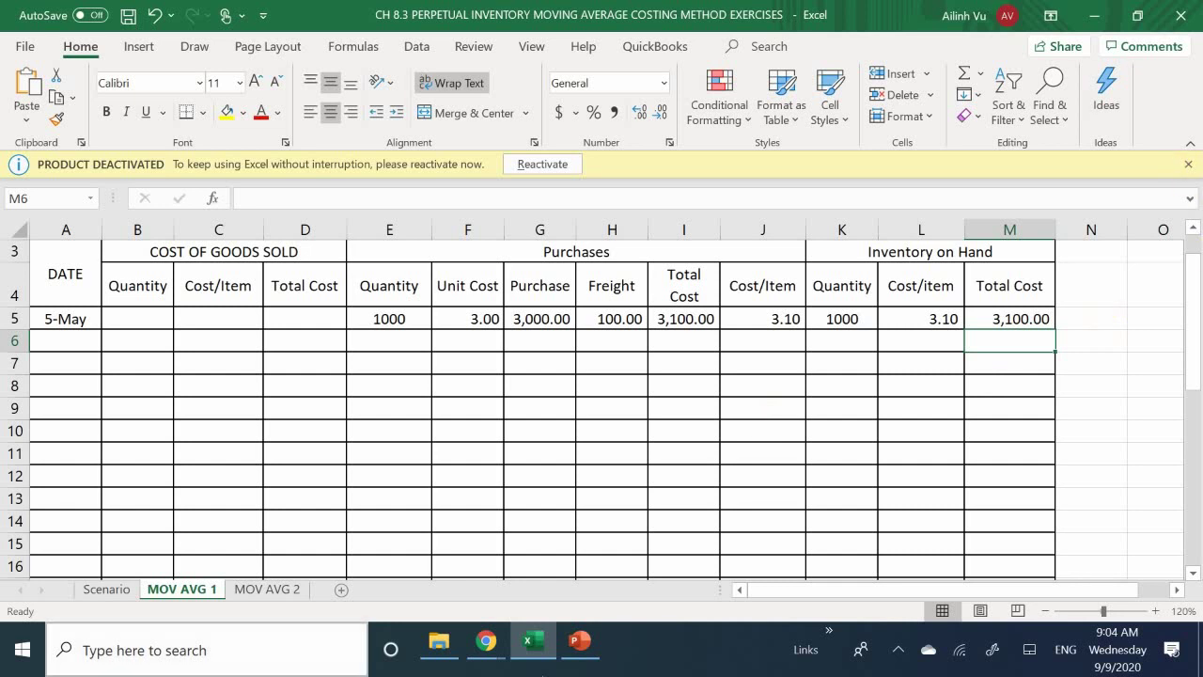
- Open the Scenario sheet listing the May transactions
click(109, 588)
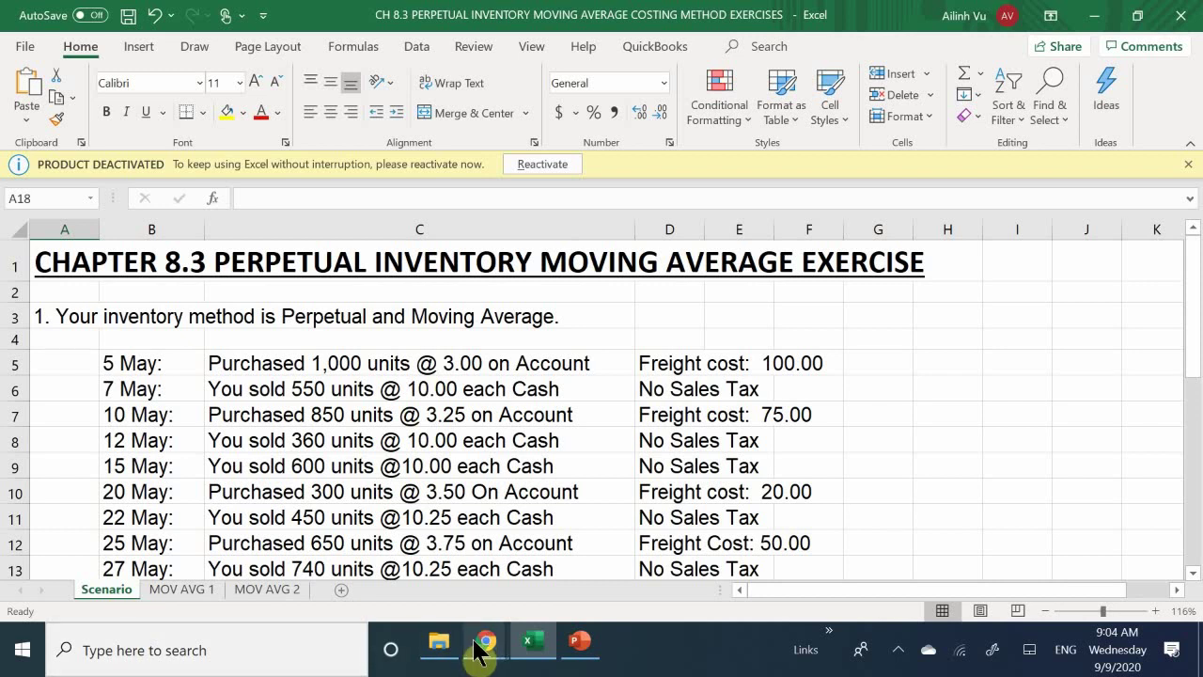
- Switch to the Google Meet call in Chrome, admit the waiting participant, and leave it for the PowerPoint presentation
click(451, 616)
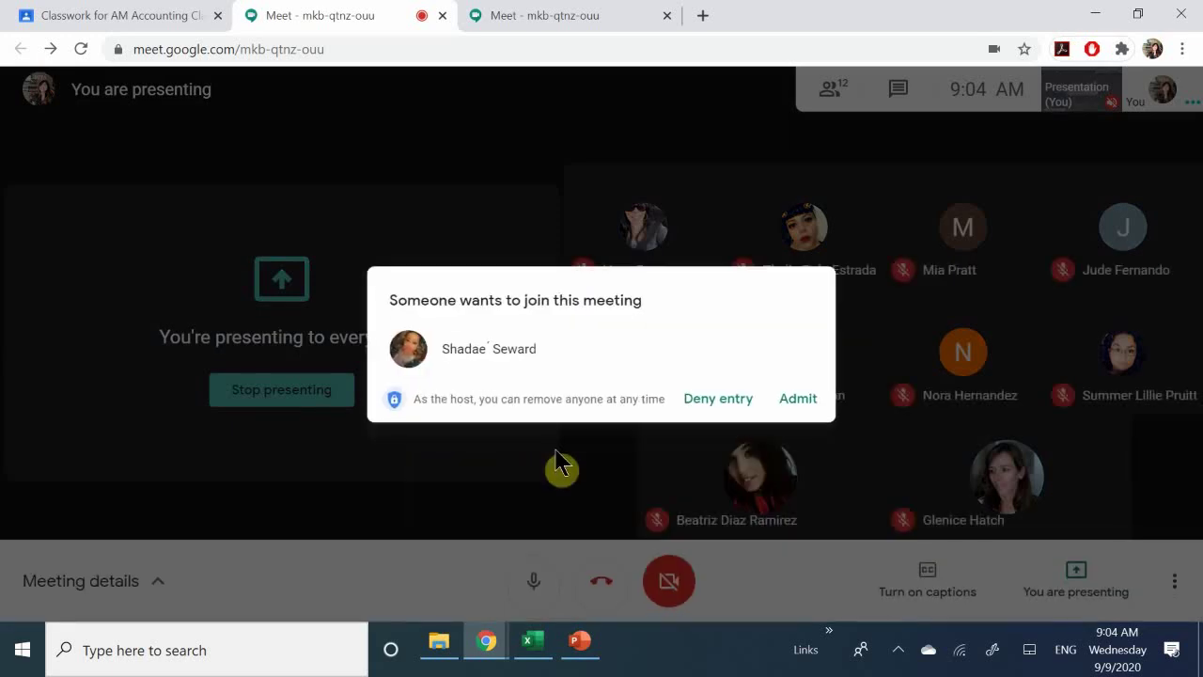
click(797, 402)
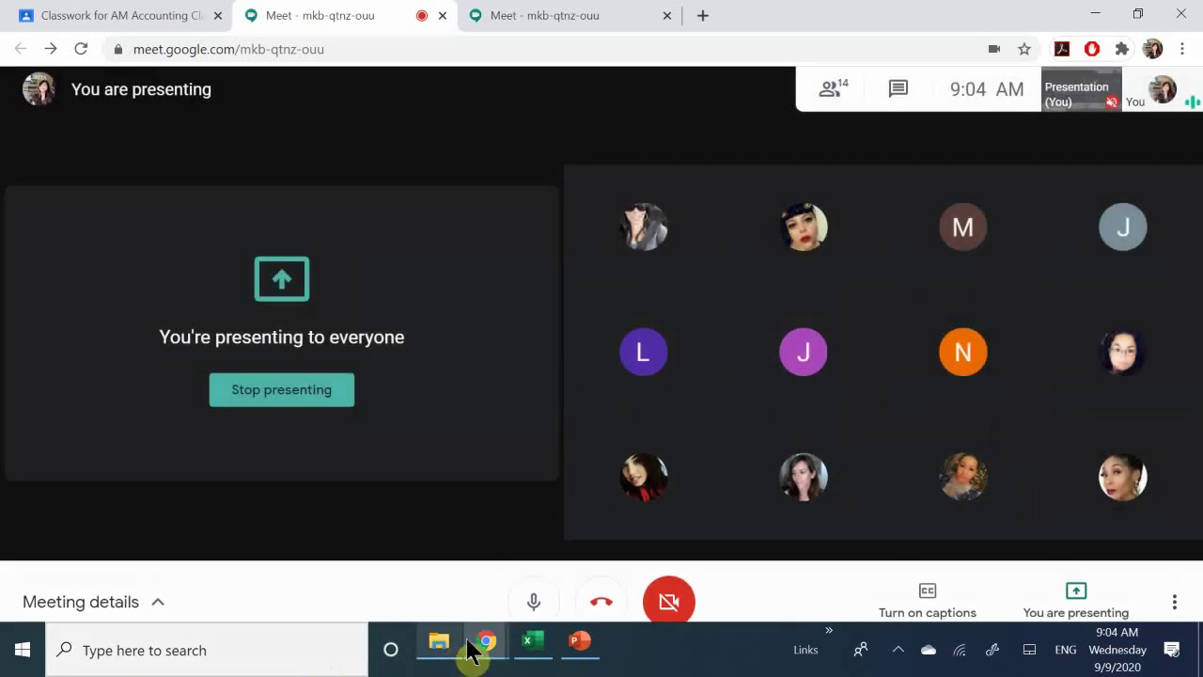
click(574, 645)
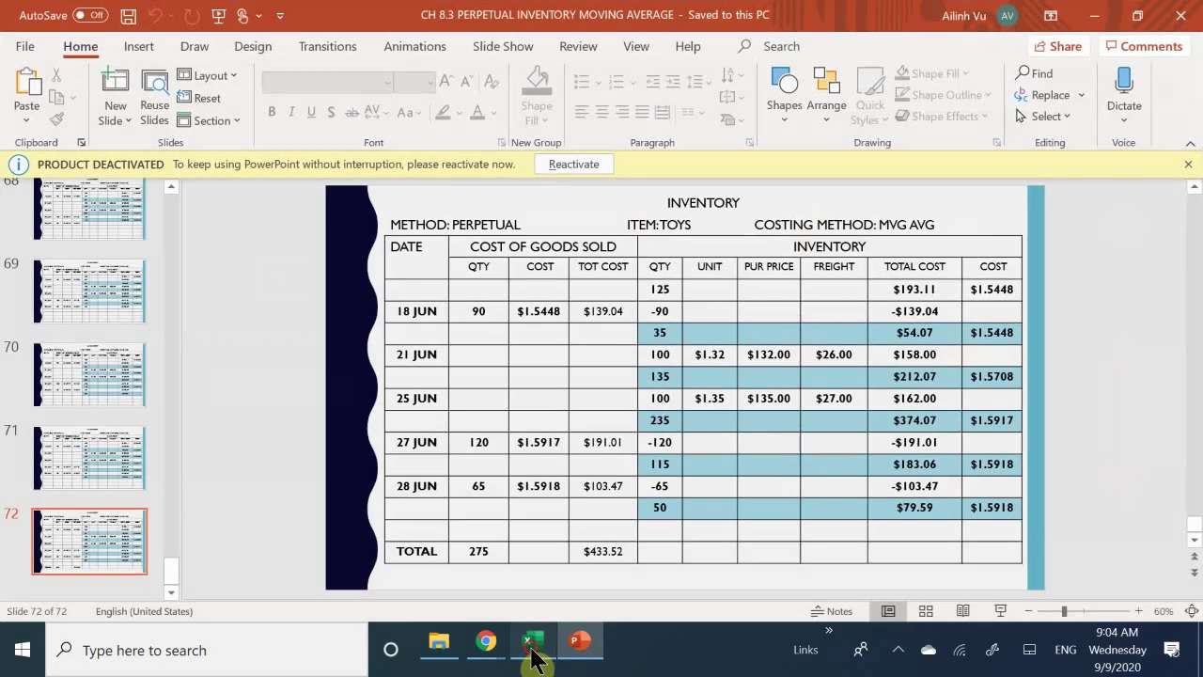
- Switch back to the Excel workbook's MOV AVG 1 sheet and enter the date 5/7 in A6
click(532, 647)
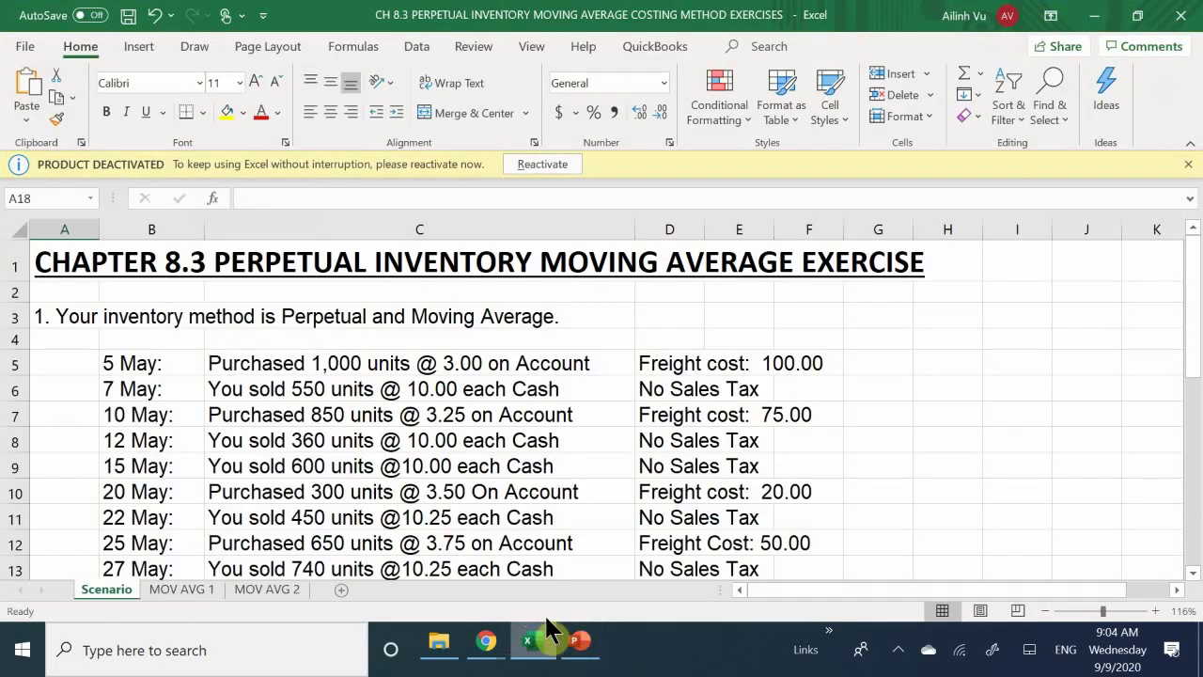
click(182, 588)
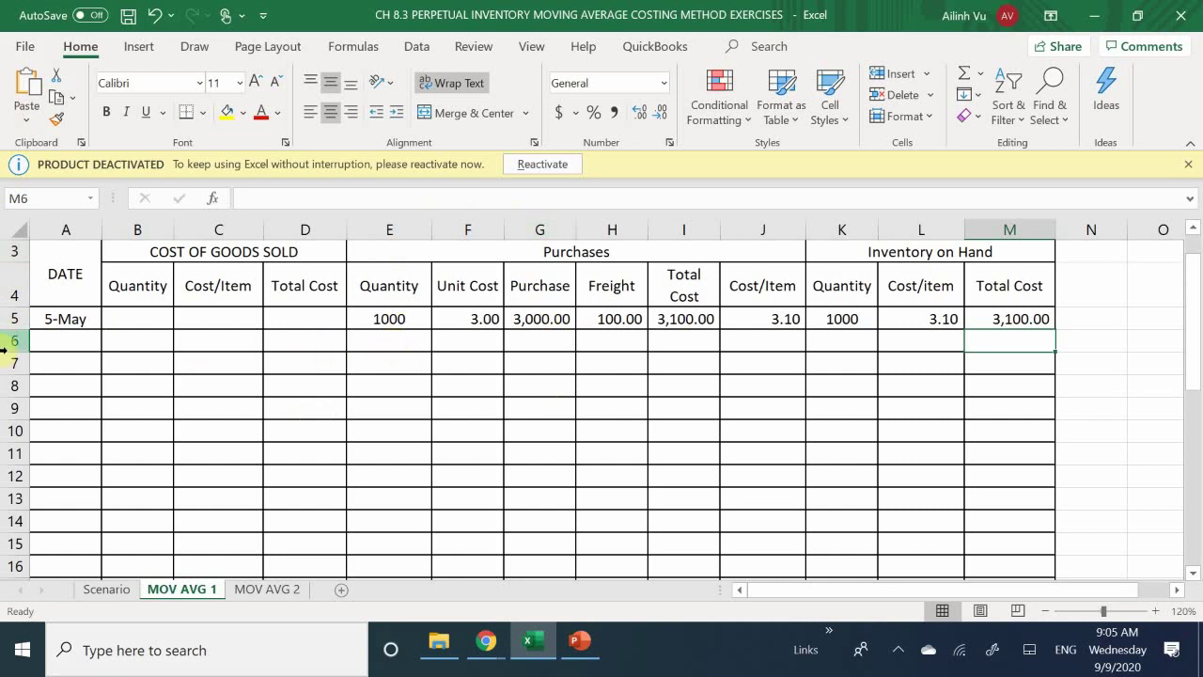
click(50, 343)
text(5)
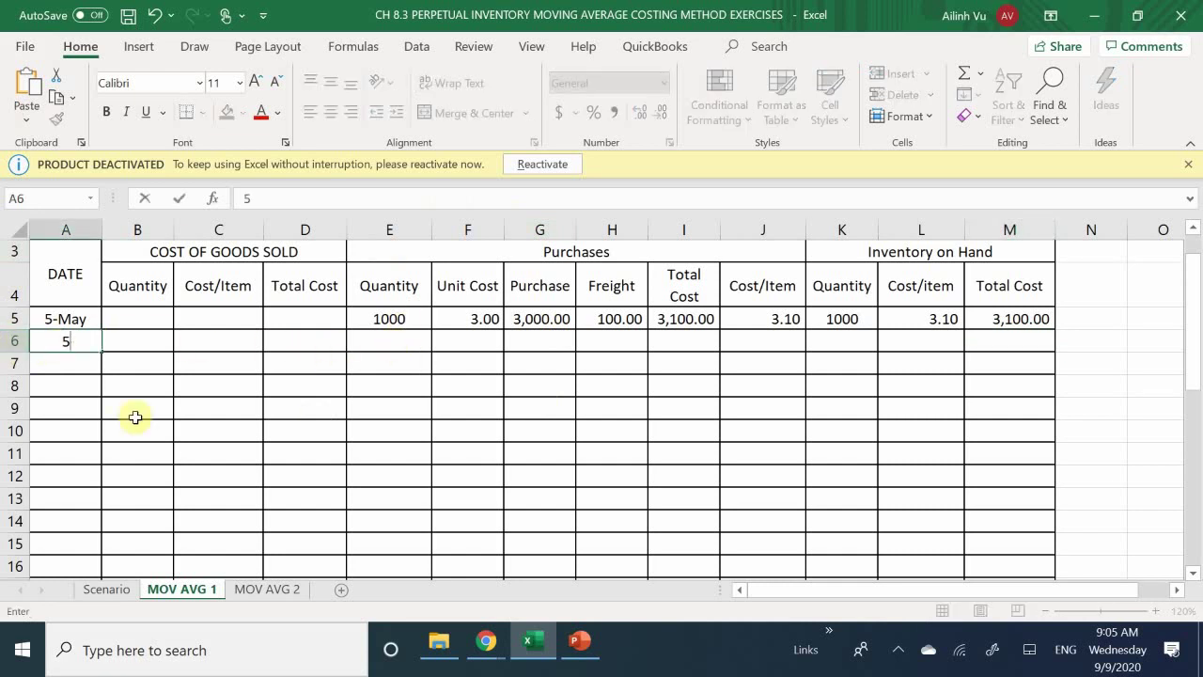
text(/7)
key(Return)
- Enter 550 as the Cost of Goods Sold Quantity for 7-May in B6
key(Right)
key(Up)
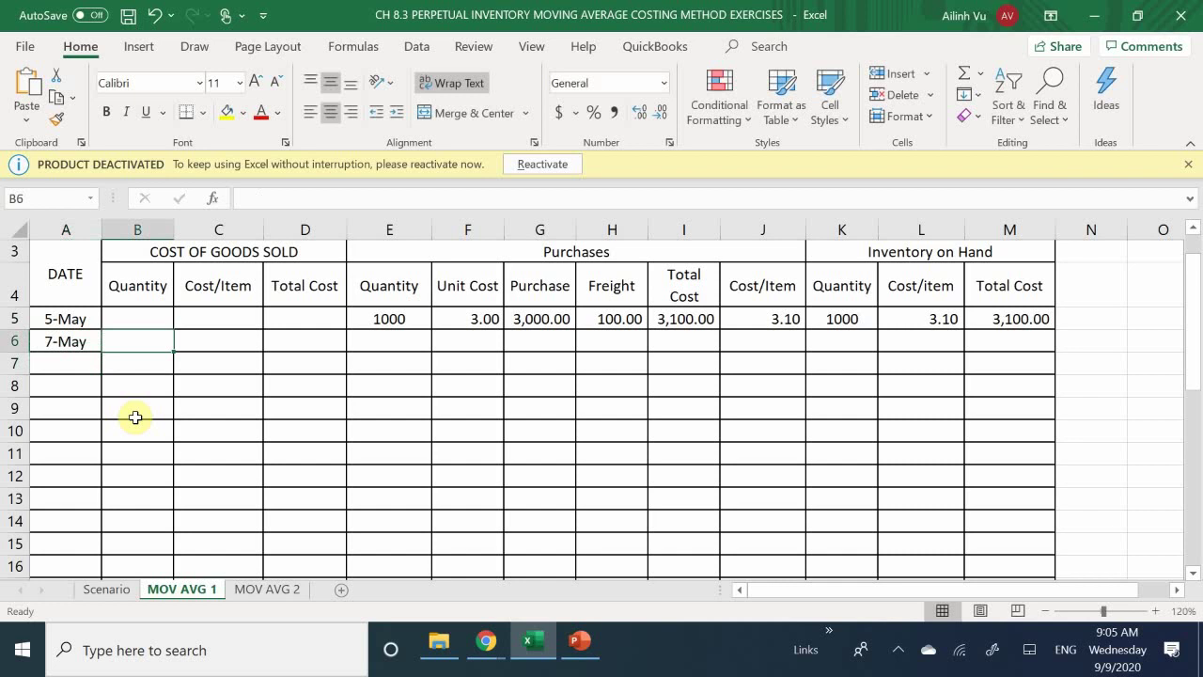
text(55)
text(0)
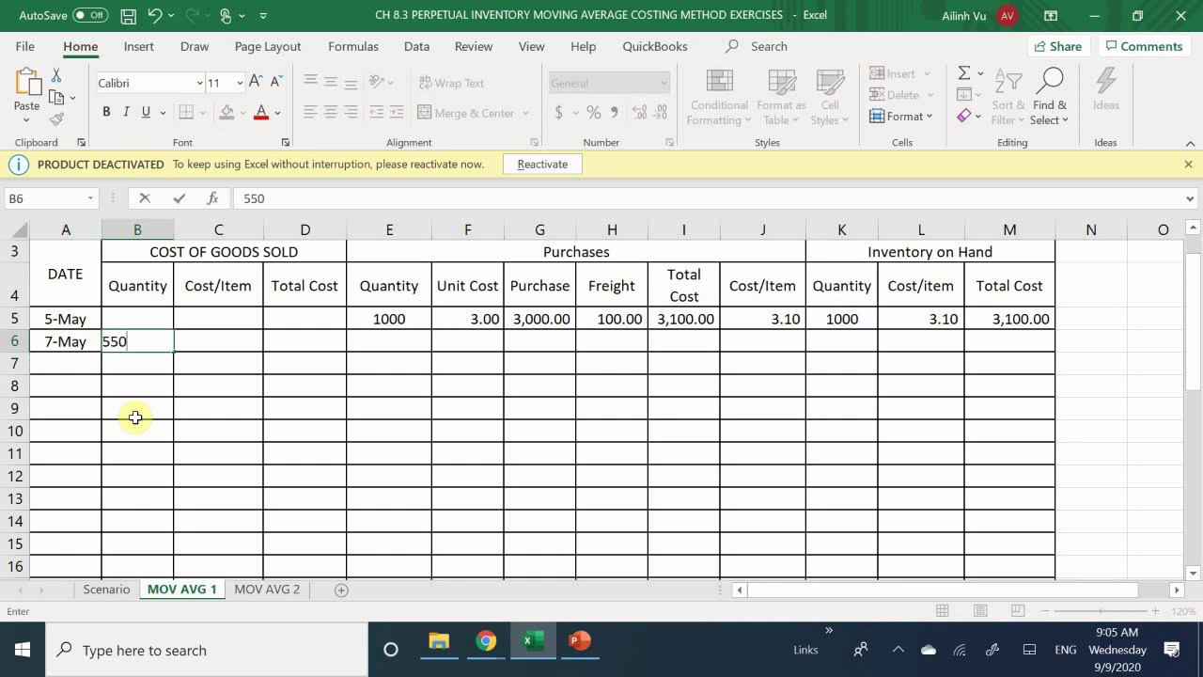
key(Return)
- Link the 7-May Cost of Goods Sold Cost/Item in C6 to the Inventory on Hand Cost/item with =L5
key(Right)
key(Up)
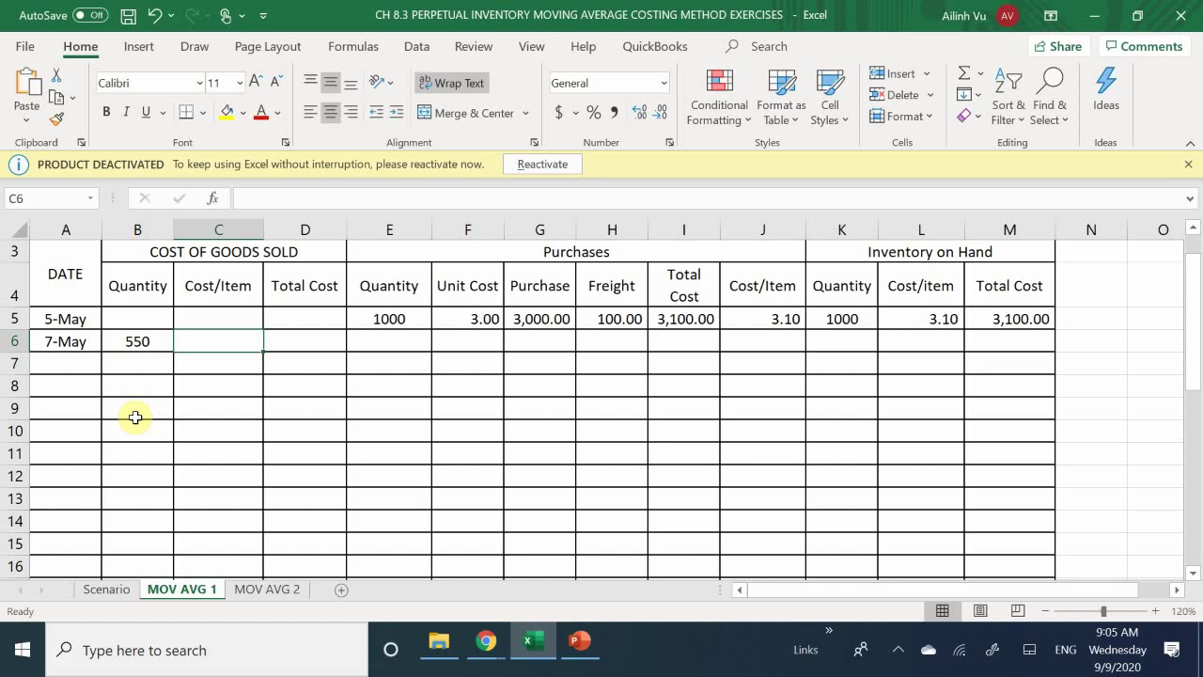
text(=)
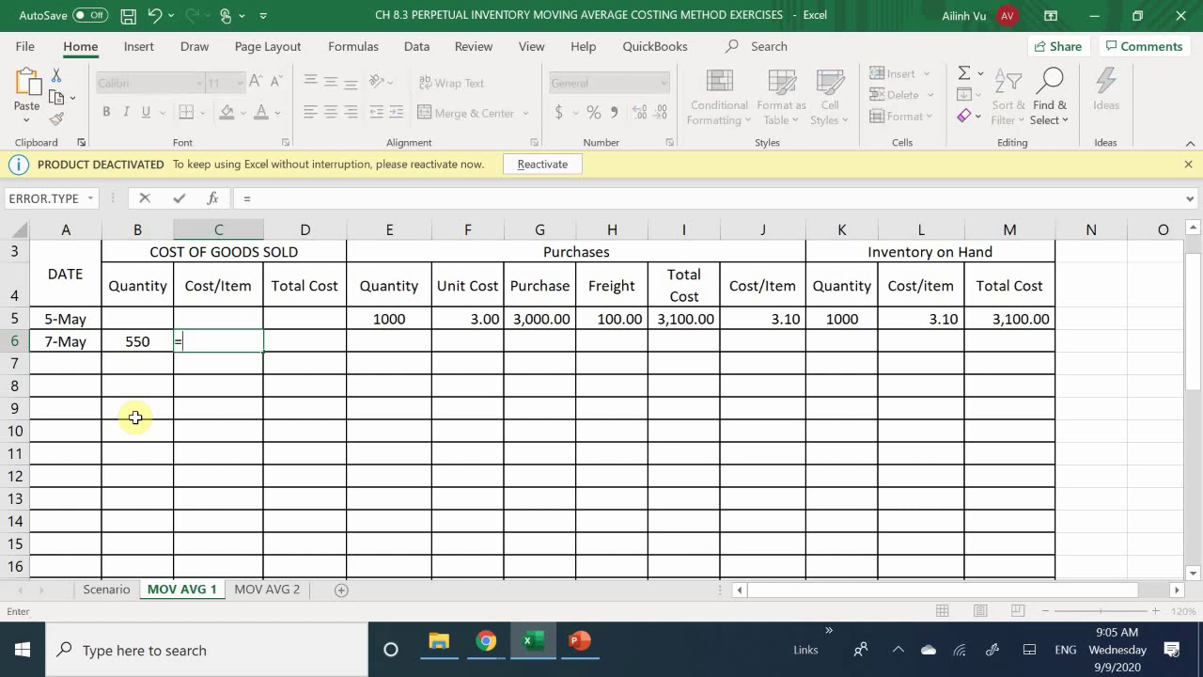
click(932, 319)
key(Return)
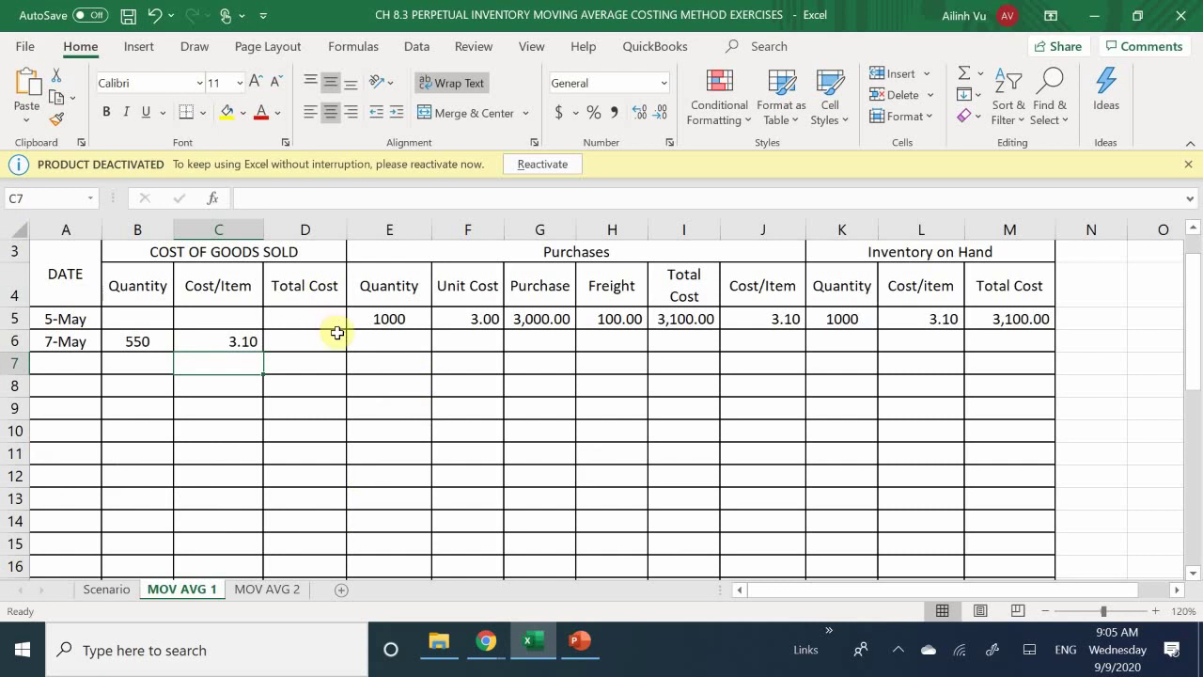
- Calculate the 7-May Cost of Goods Sold Total Cost in D6 as cost per item times quantity with =C6*B6
click(296, 345)
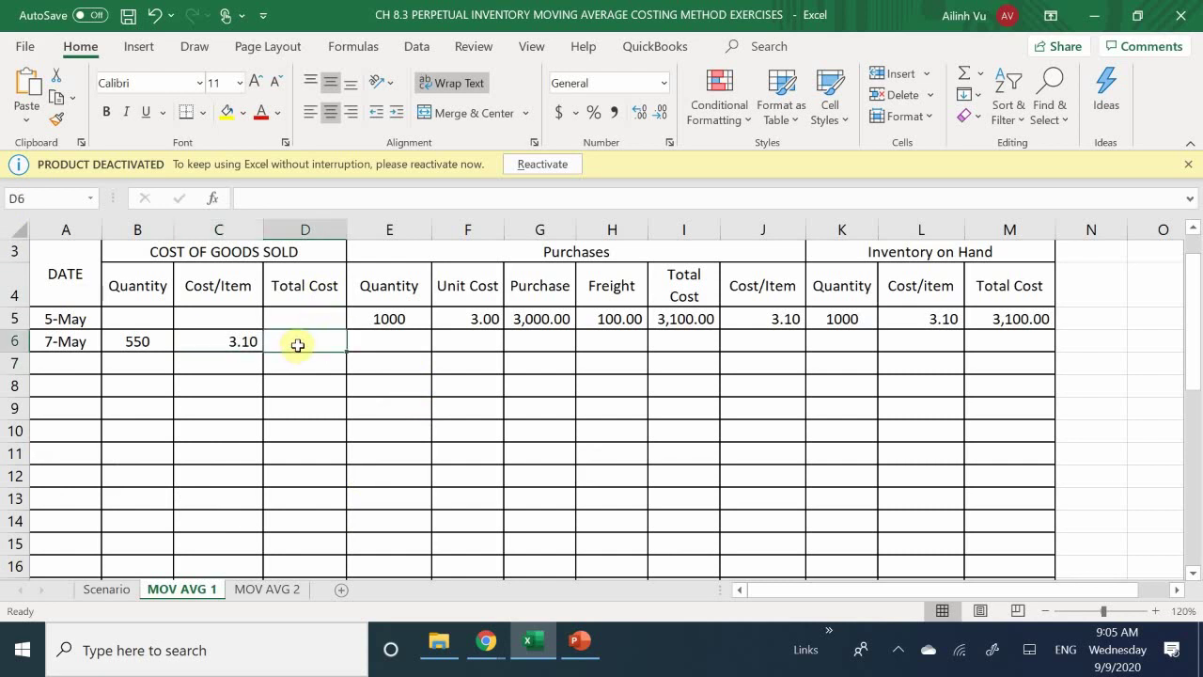
text(=)
key(Left)
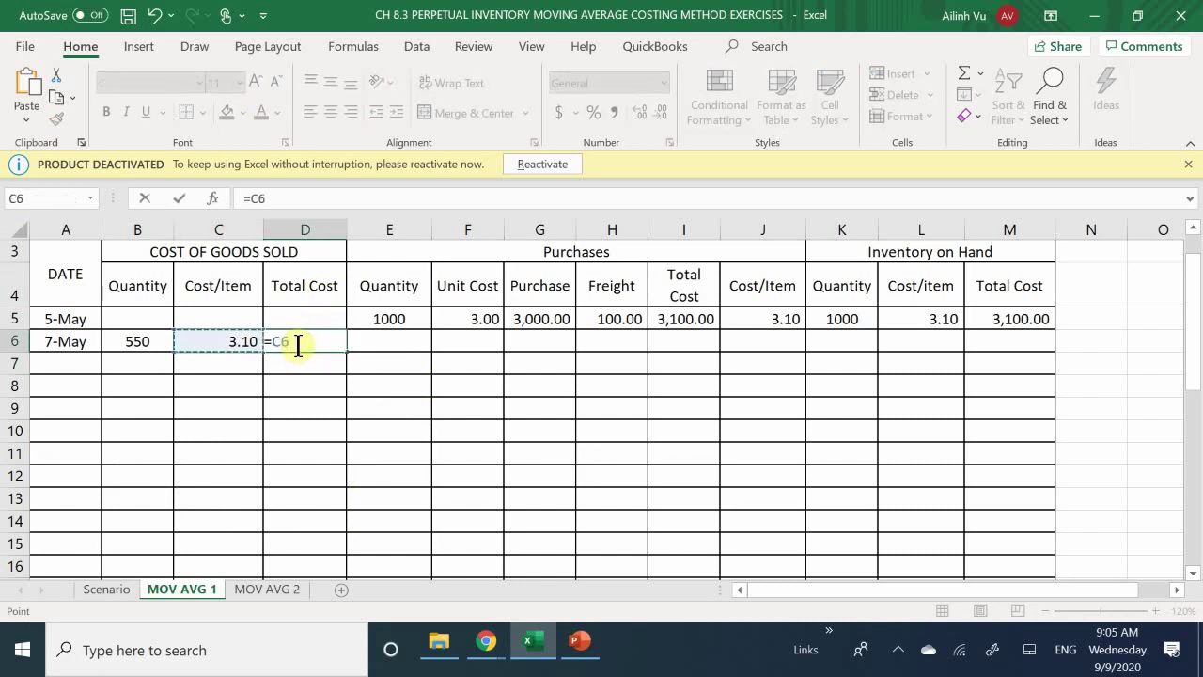
text(*)
key(Left)
key(Left)
key(Return)
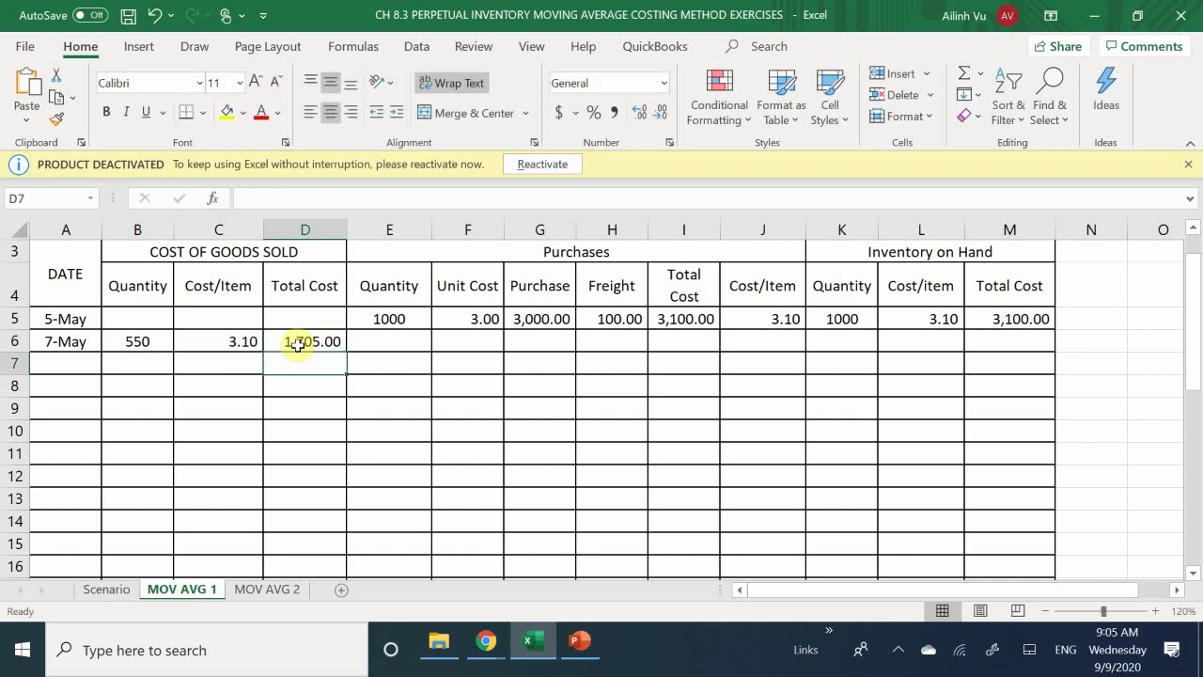
click(386, 339)
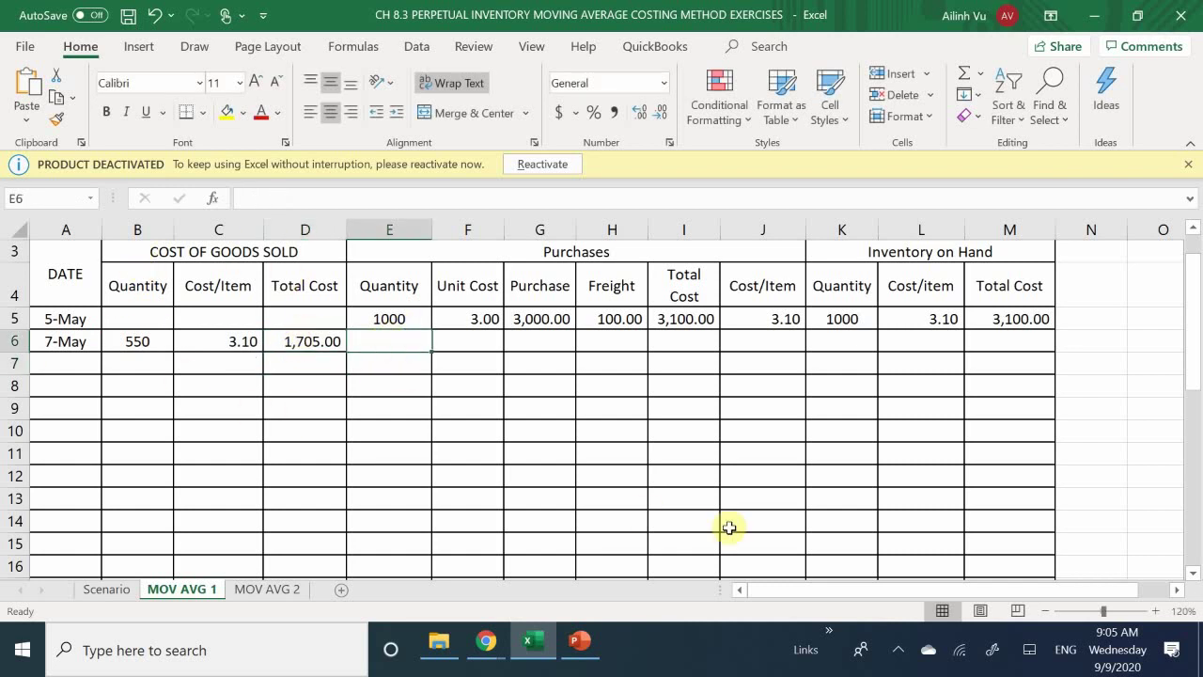
text(-1580)
key(Return)
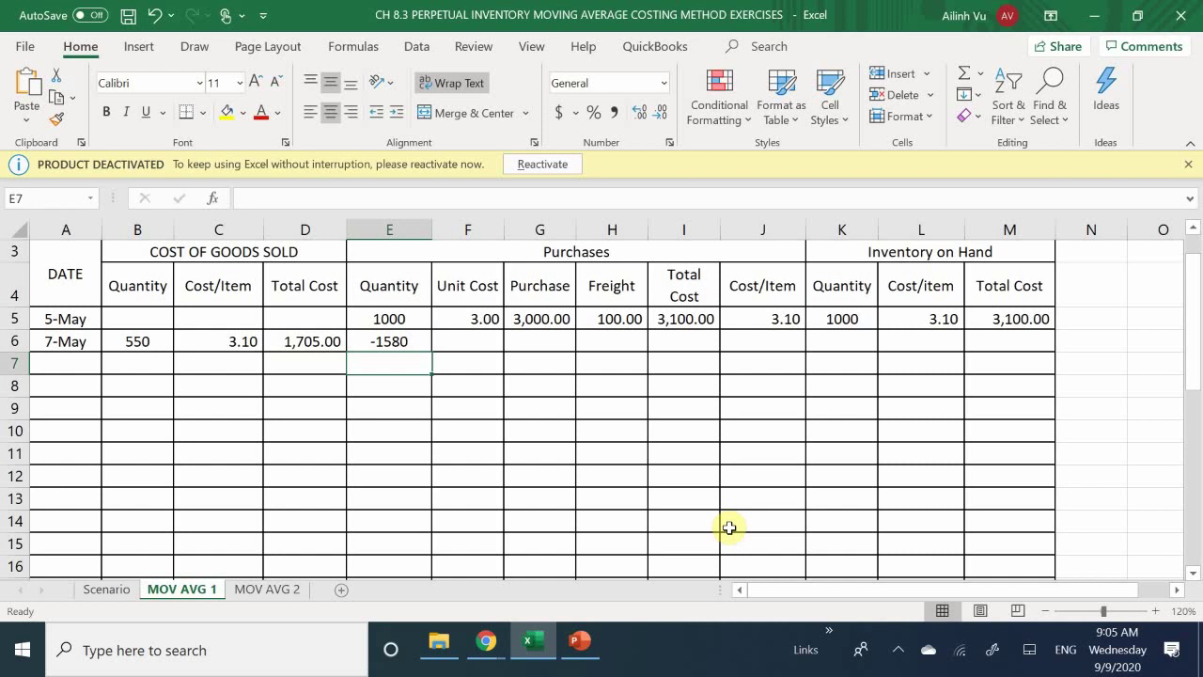
- Set the 7-May Purchases Quantity in E6 to the negative of the quantity sold with -B6
key(Up)
text(-)
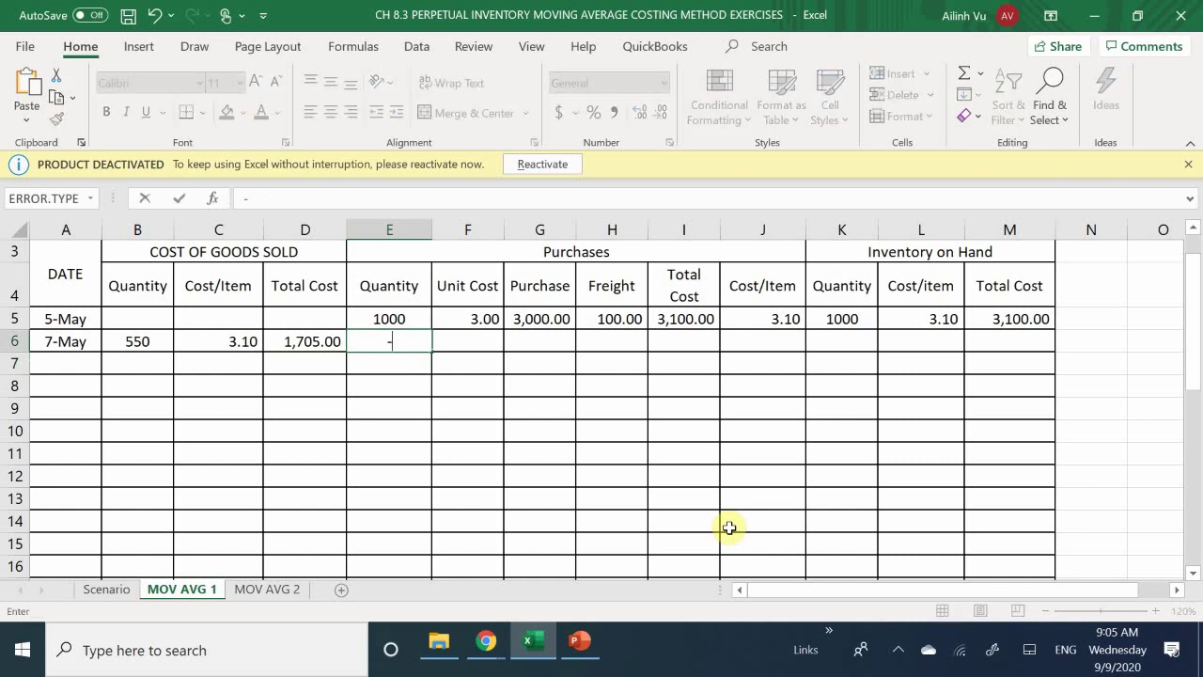
click(141, 353)
click(143, 344)
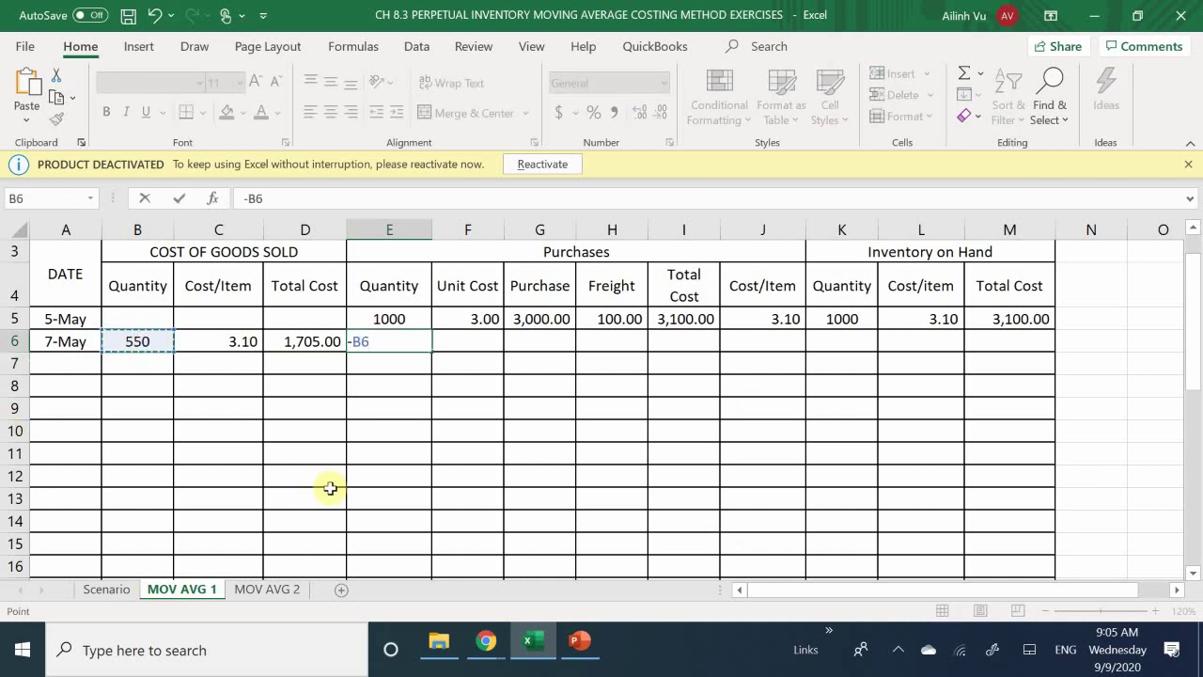
key(Return)
- Calculate the remaining quantity in E7 by adding the two quantities above with =E5+E6
text(=)
key(Up)
key(Up)
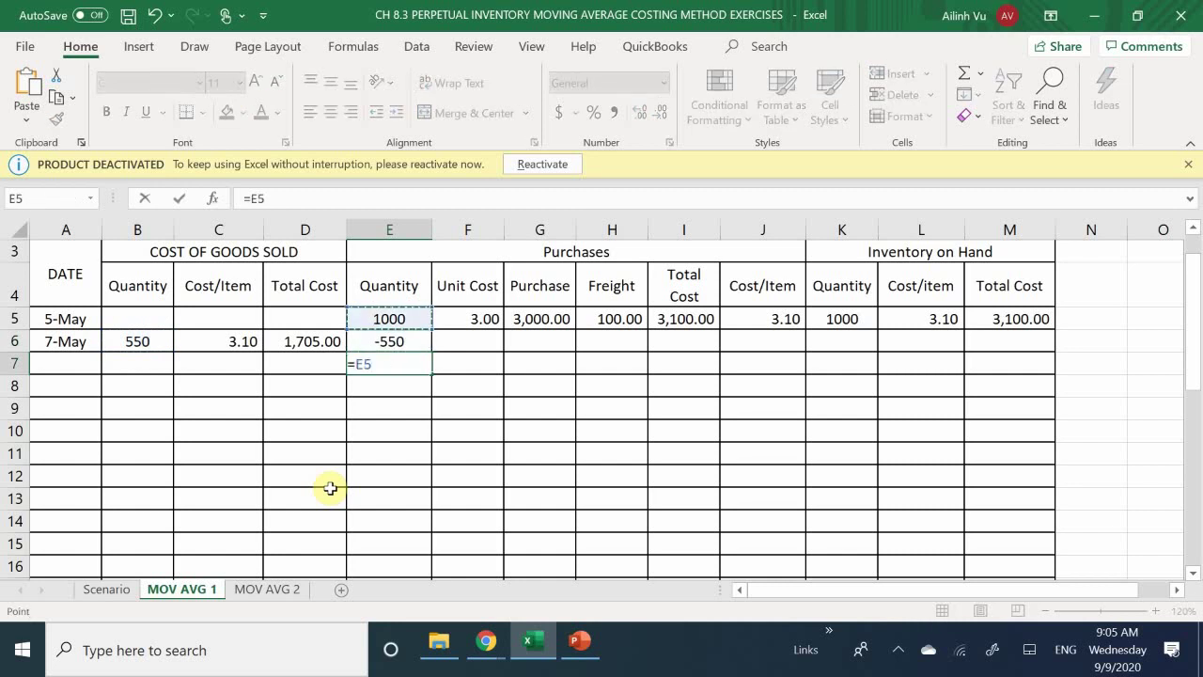
text(+)
key(Up)
key(Return)
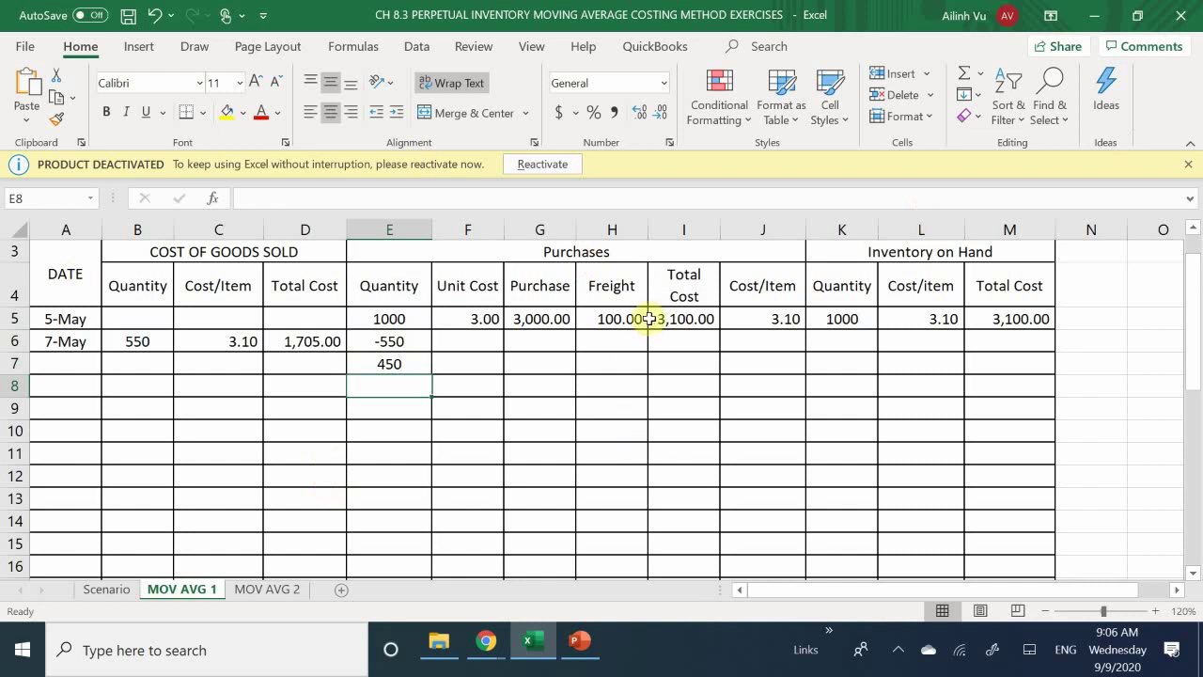
- Enter the negative of the 7-May cost of goods sold in the Purchases Total Cost cell I6 with =-D6
click(676, 342)
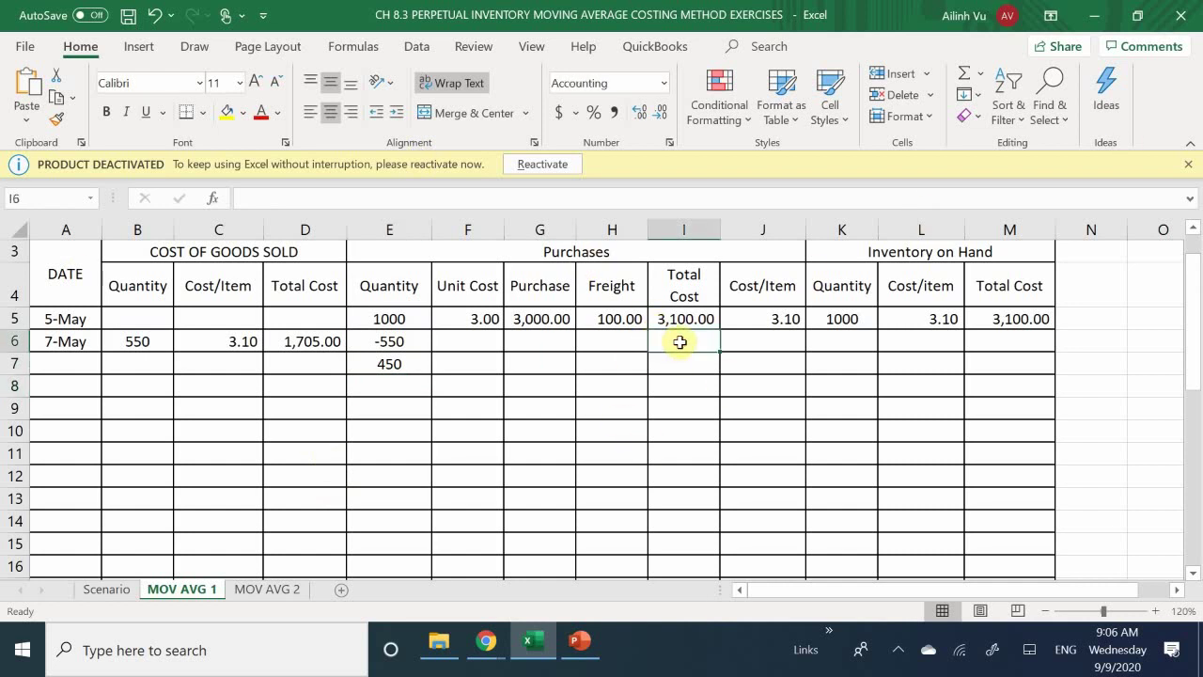
text(=-)
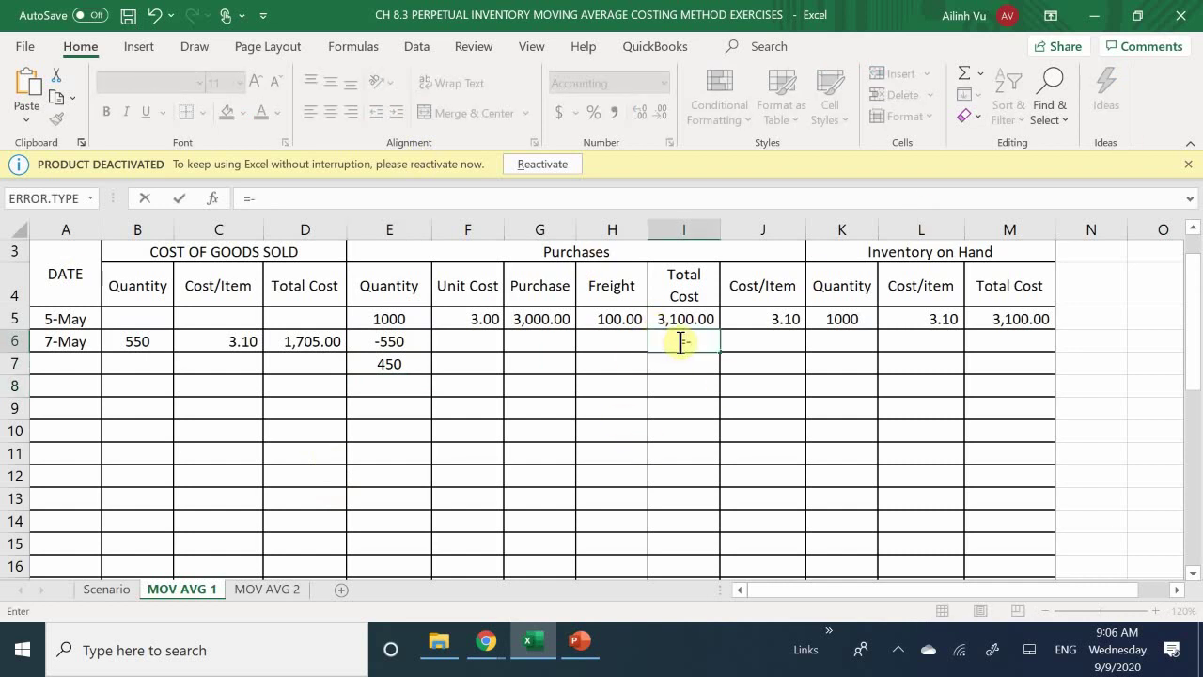
click(316, 342)
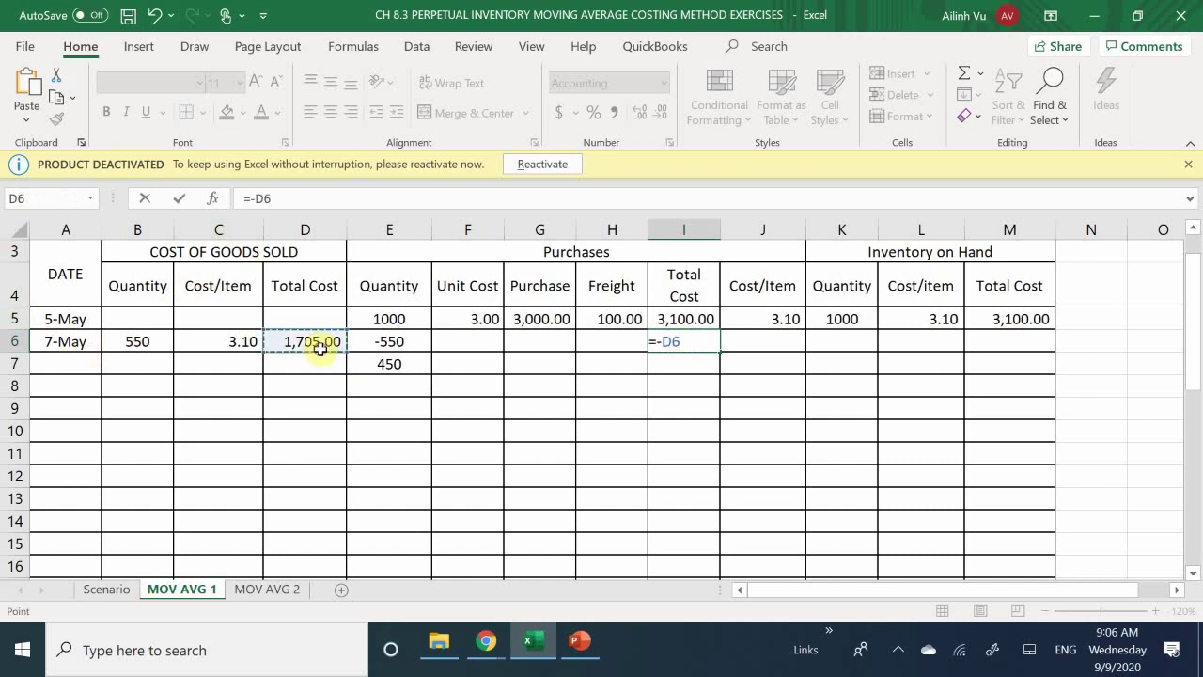
key(Return)
- Calculate the remaining Total Cost in I7 by adding the two amounts above with =I5+I6
text(=)
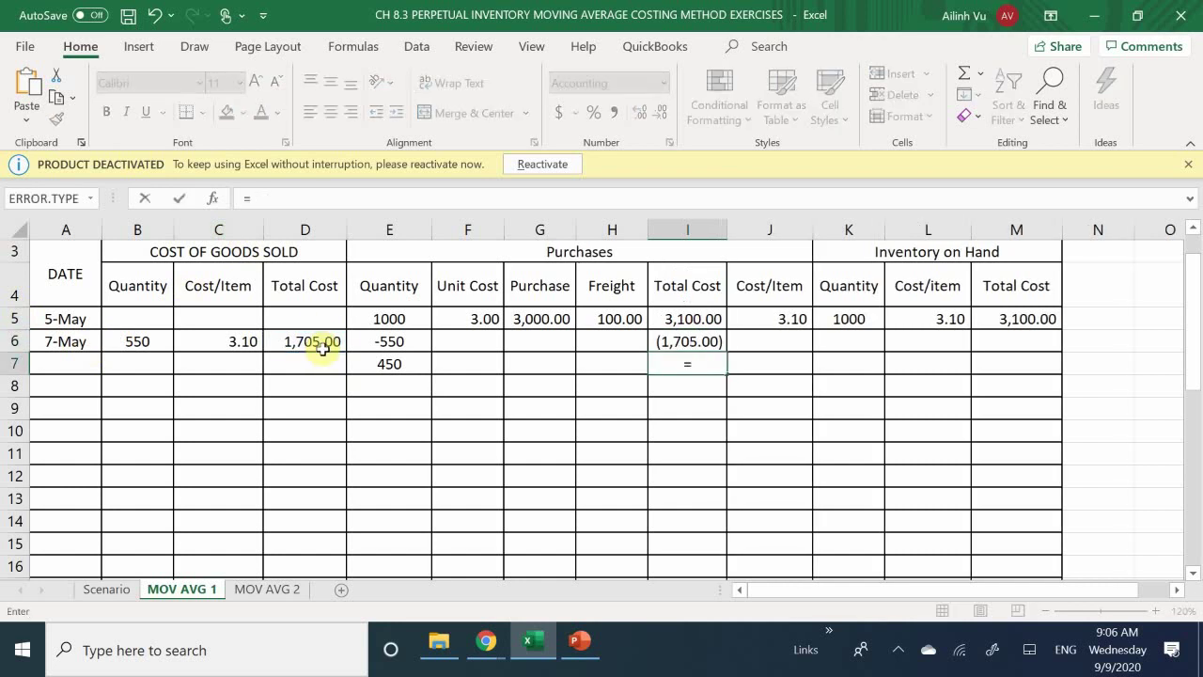
key(Up)
key(Up)
text(+)
key(Up)
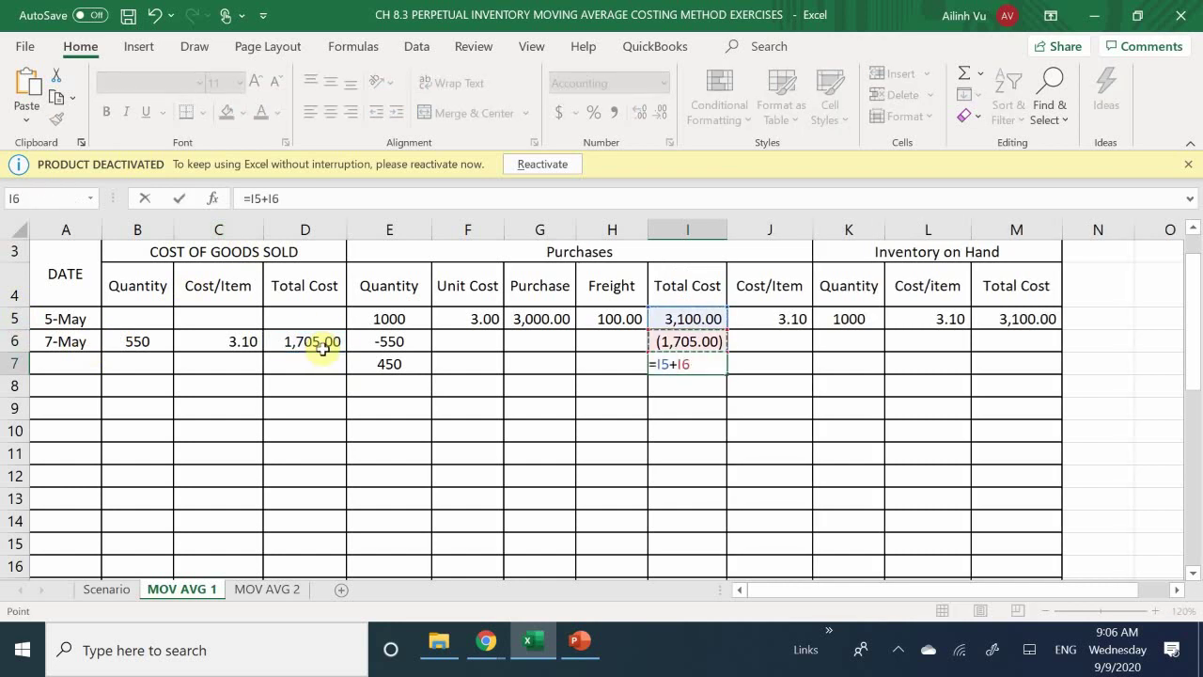
key(Return)
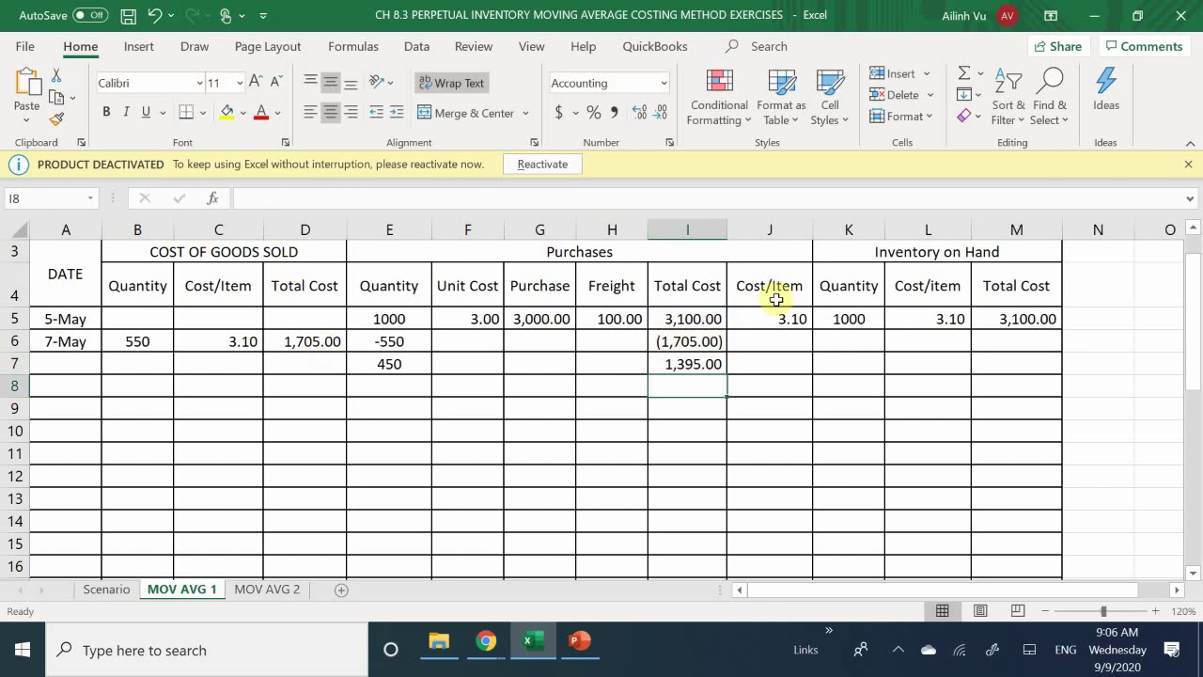
- Calculate the moving average Cost/Item in J7 as remaining total cost divided by remaining quantity with =I7/E7
click(754, 361)
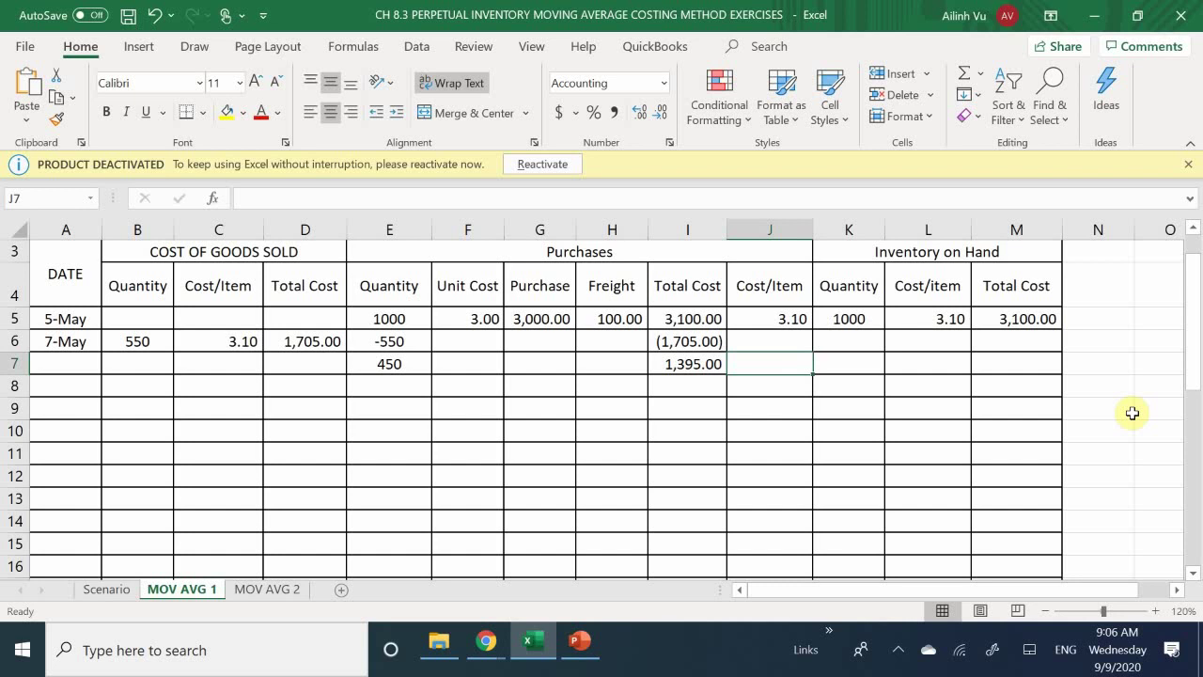
key(Left)
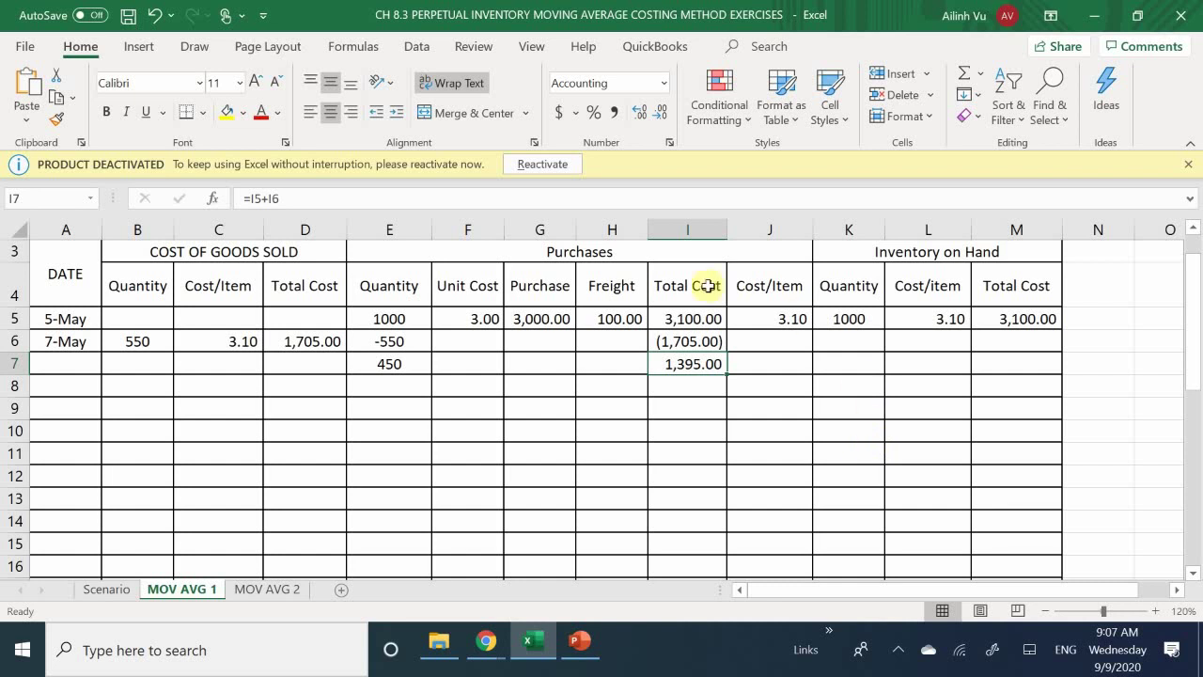
key(ctrl+c)
click(780, 370)
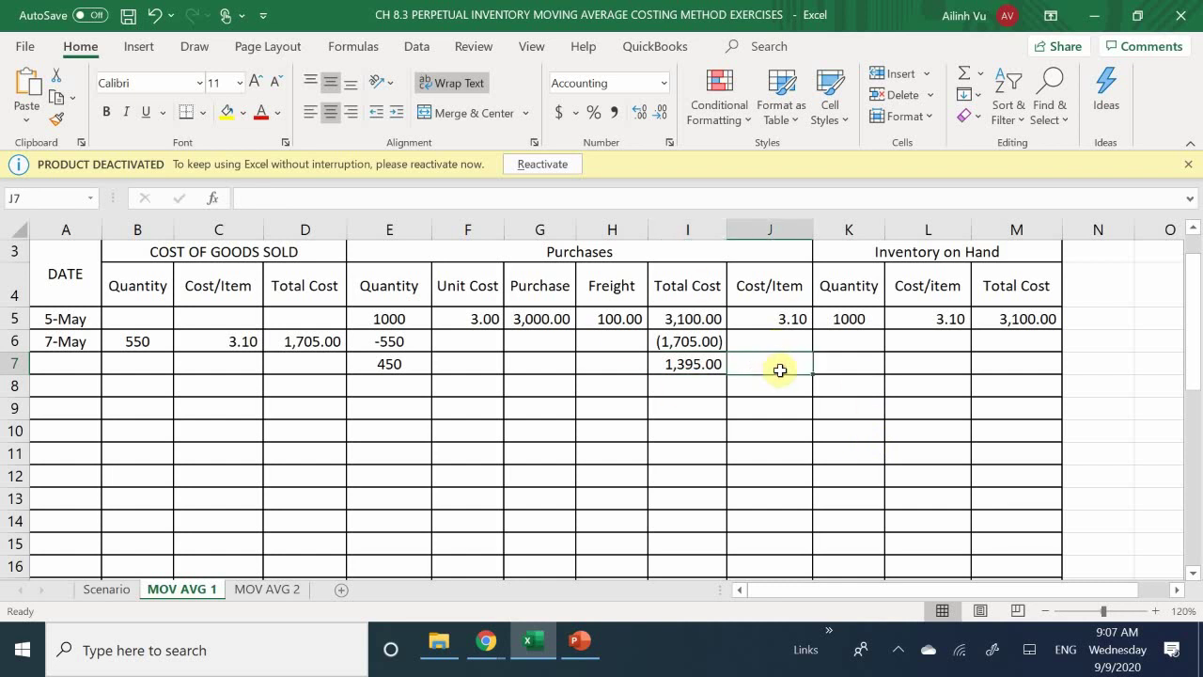
text(=I7/)
key(Left)
key(Left)
key(Left)
key(Left)
key(Left)
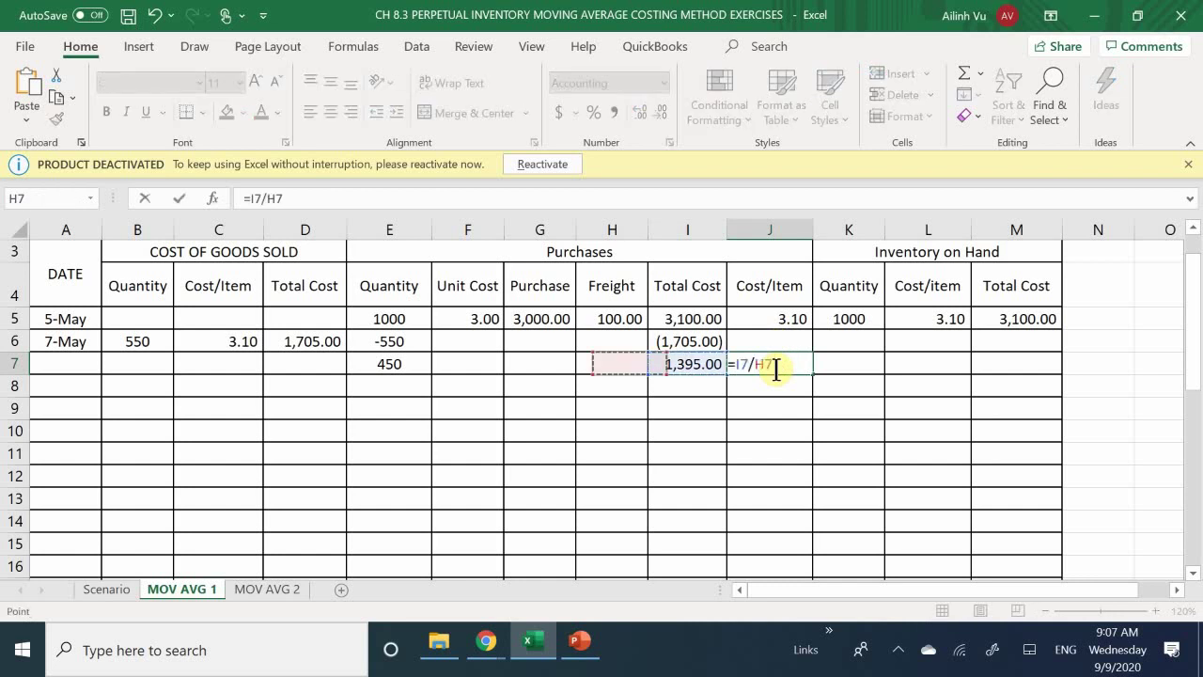
key(Return)
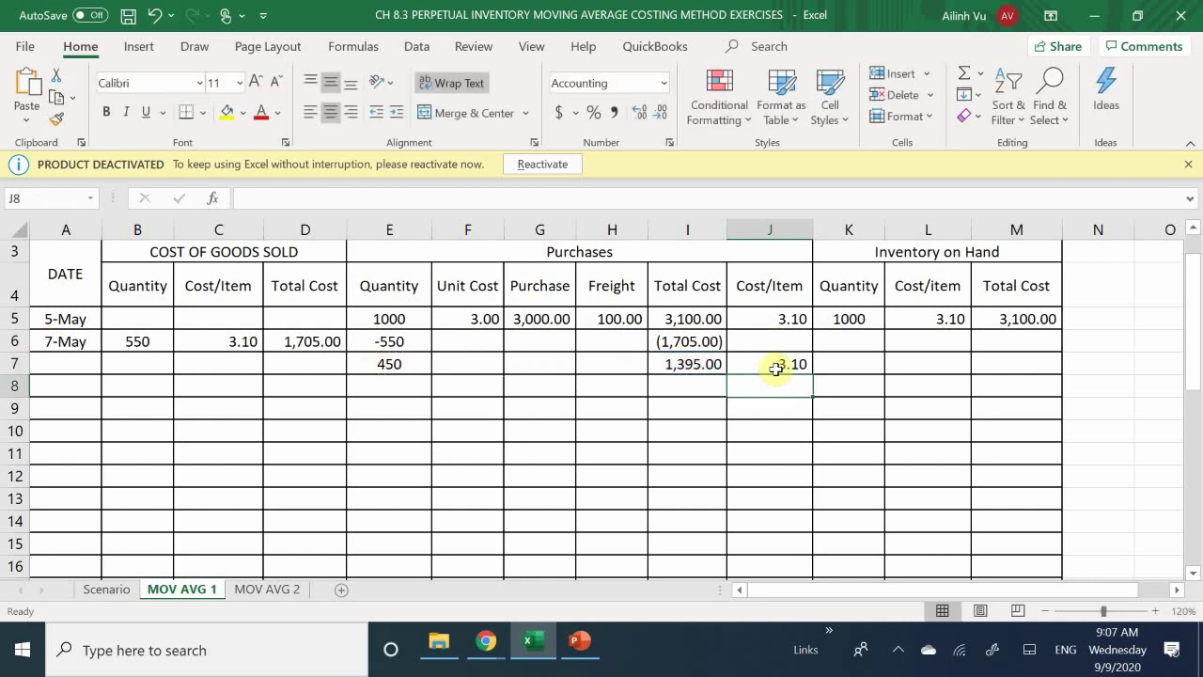
- Link the Inventory on Hand Quantity in K7 to the remaining quantity with =E7
click(836, 363)
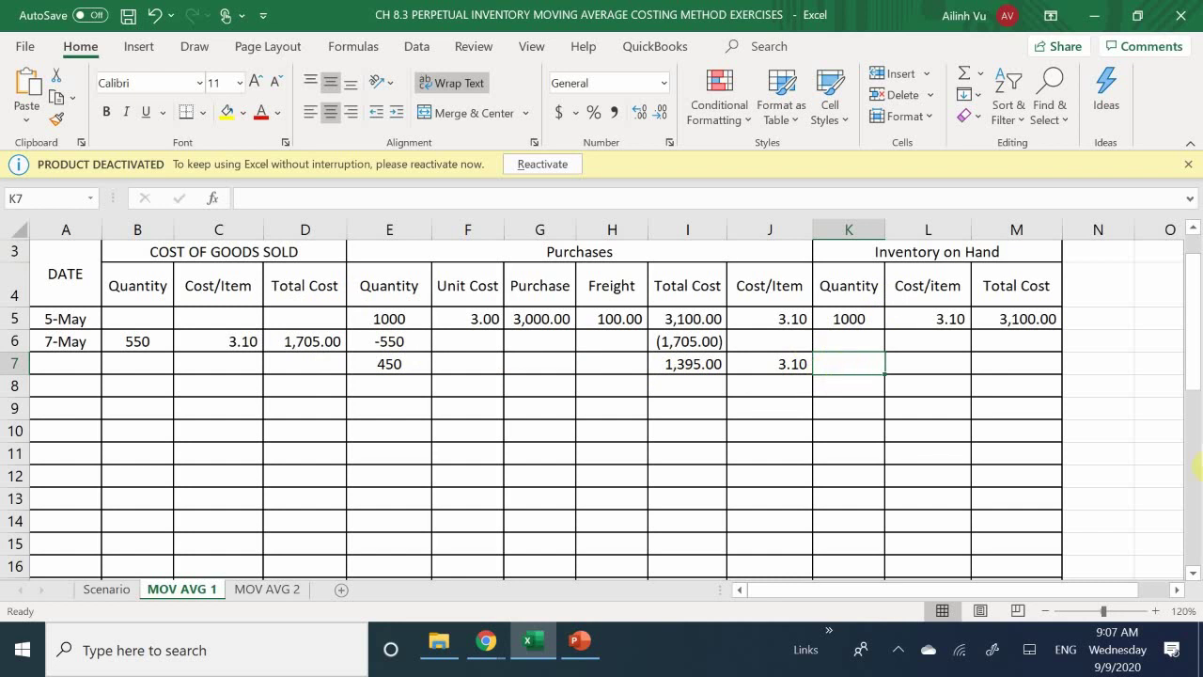
text(=)
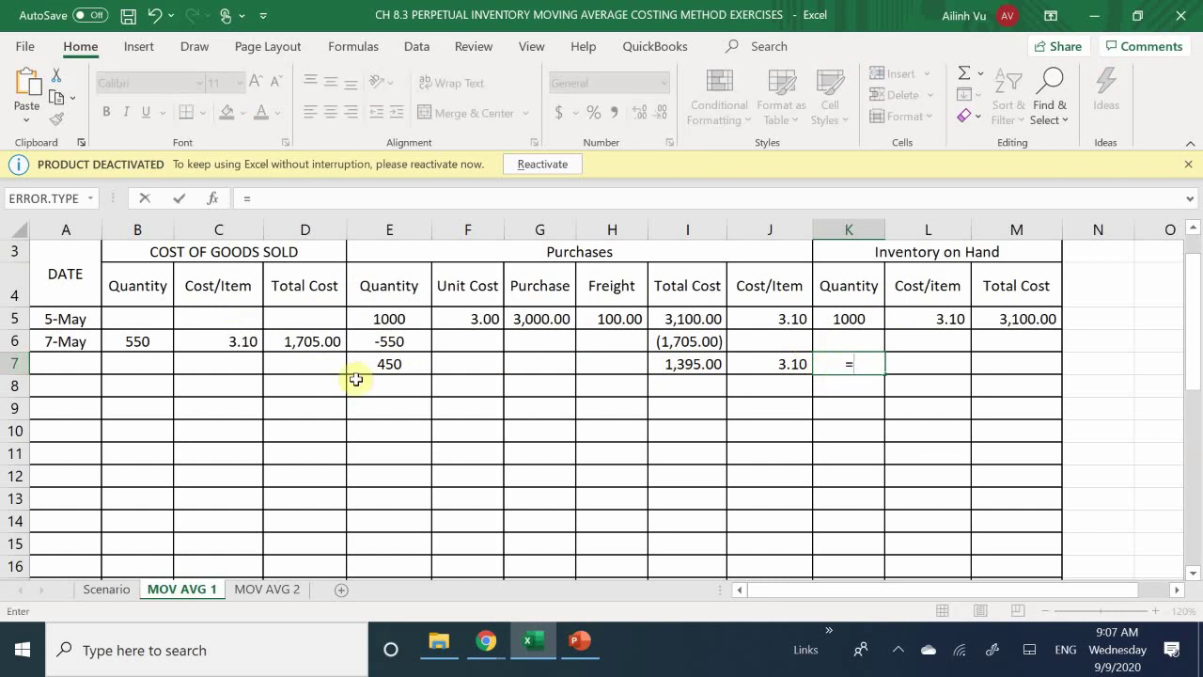
click(357, 380)
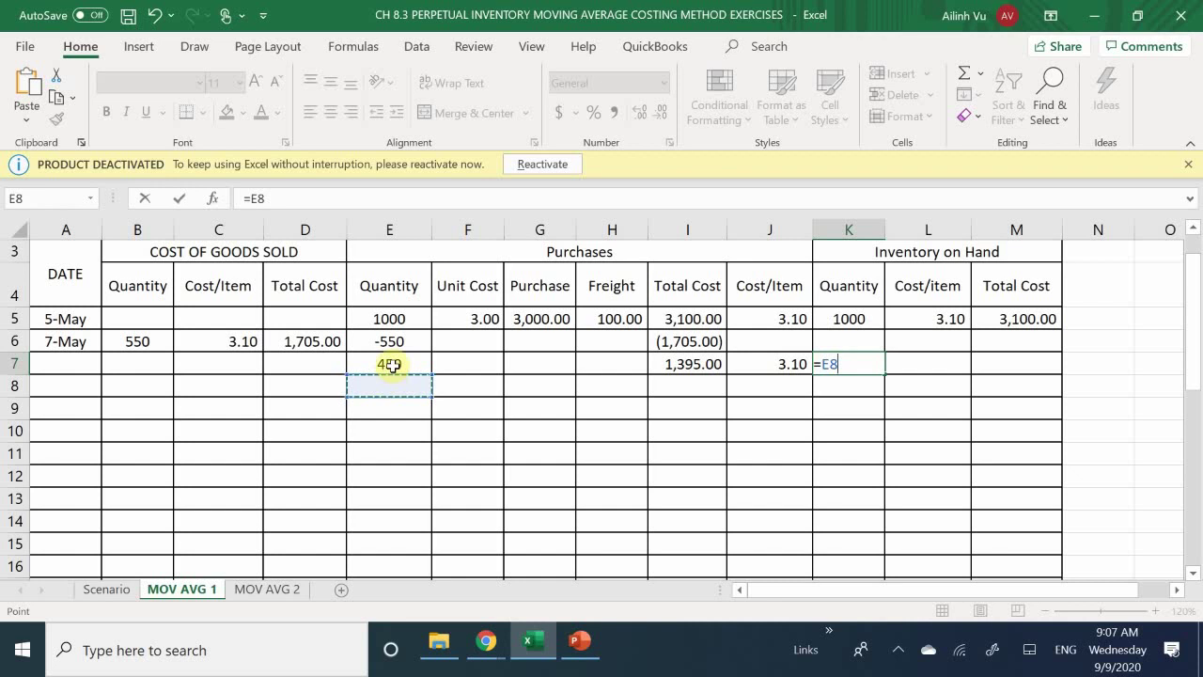
click(391, 364)
key(Return)
- Link the Inventory on Hand Total Cost in M7 to the remaining purchases total cost with =I7
key(Right)
key(Up)
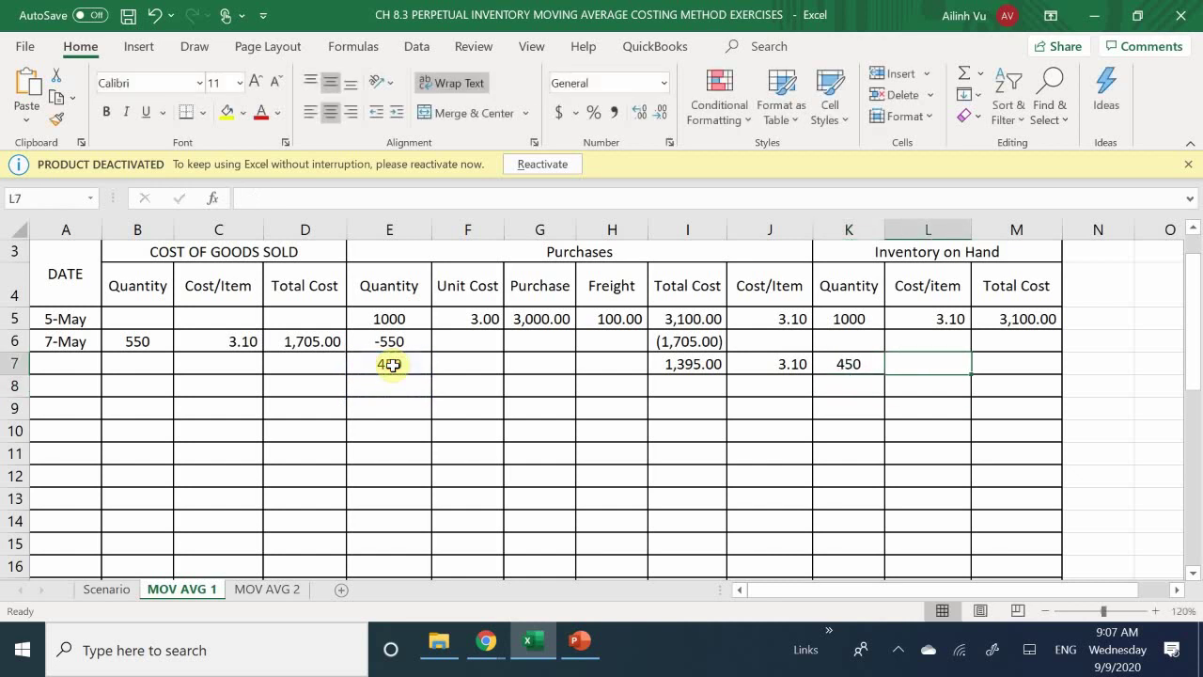
key(Right)
text(=)
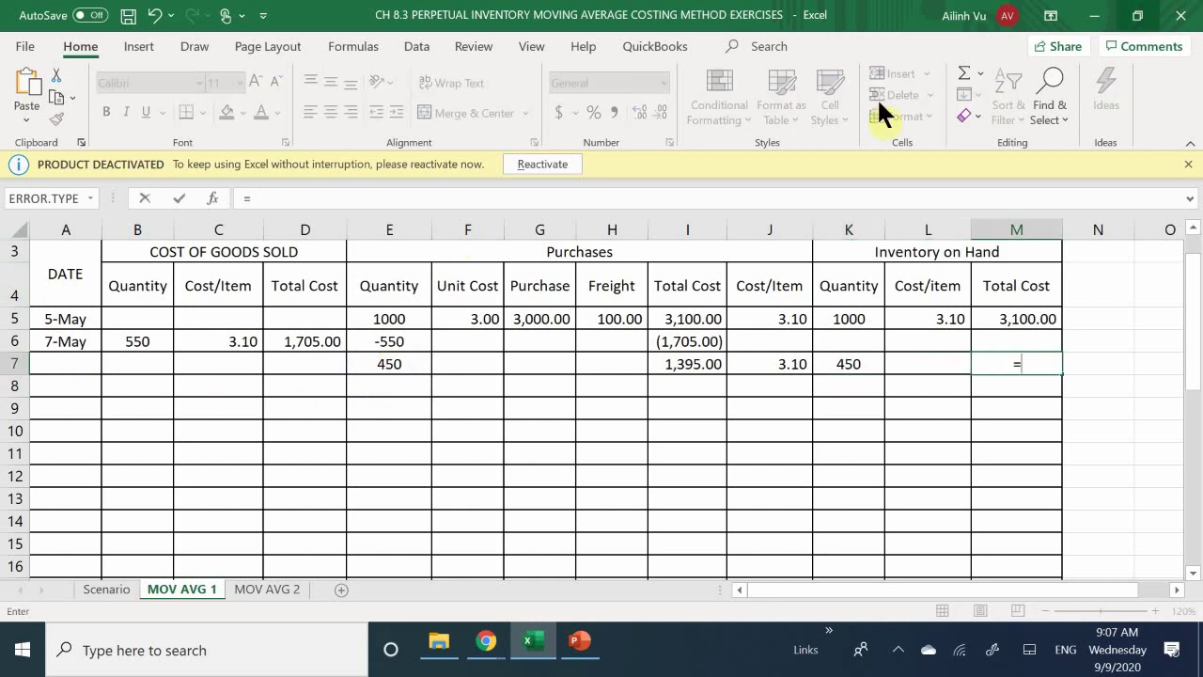
click(685, 368)
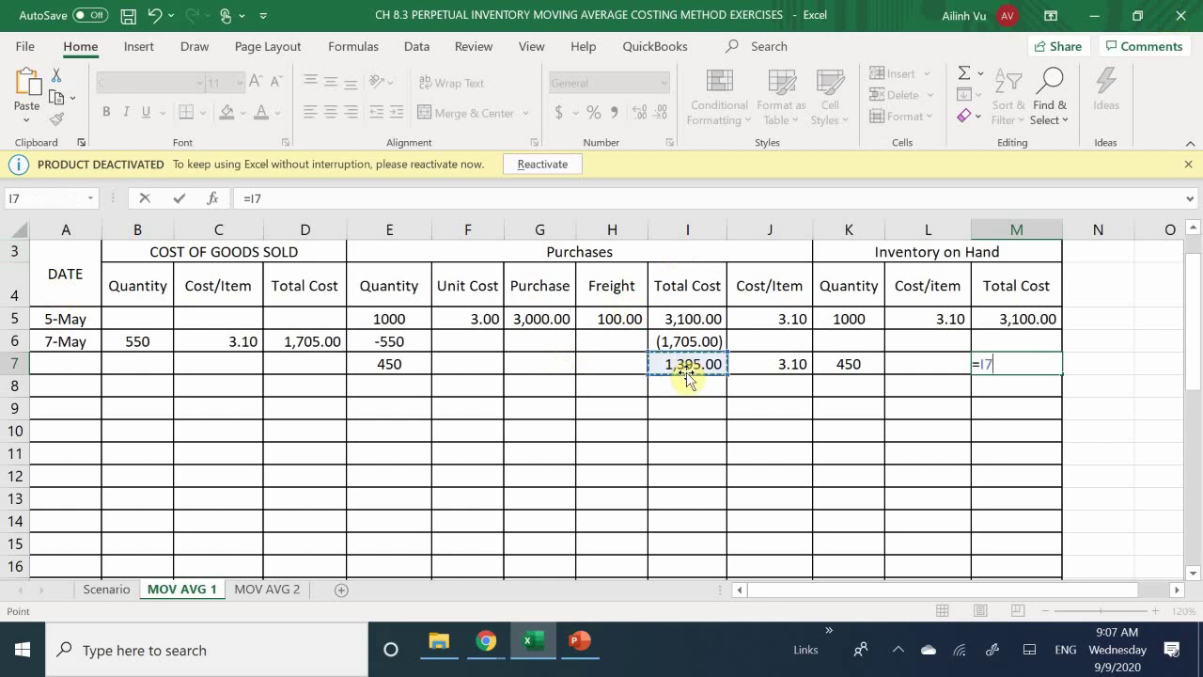
key(Return)
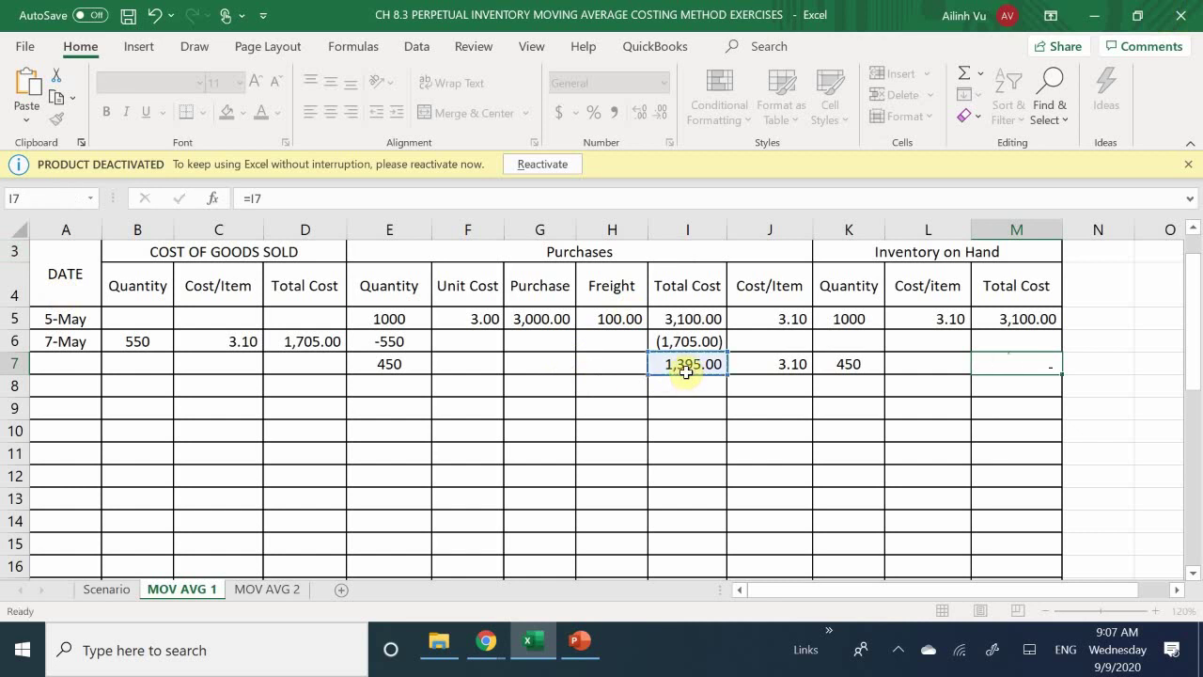
- Calculate the Inventory on Hand Cost/item in L7 as total cost divided by quantity with =M7/K7
key(Left)
key(Up)
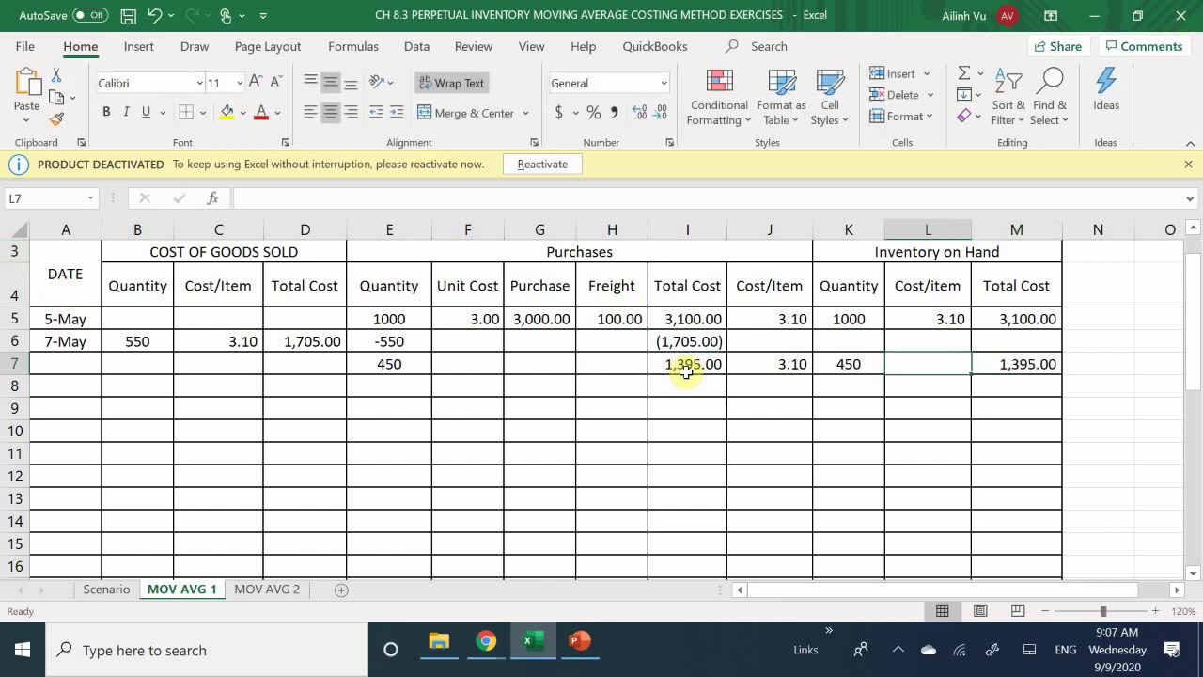
text(=)
key(Right)
text(/)
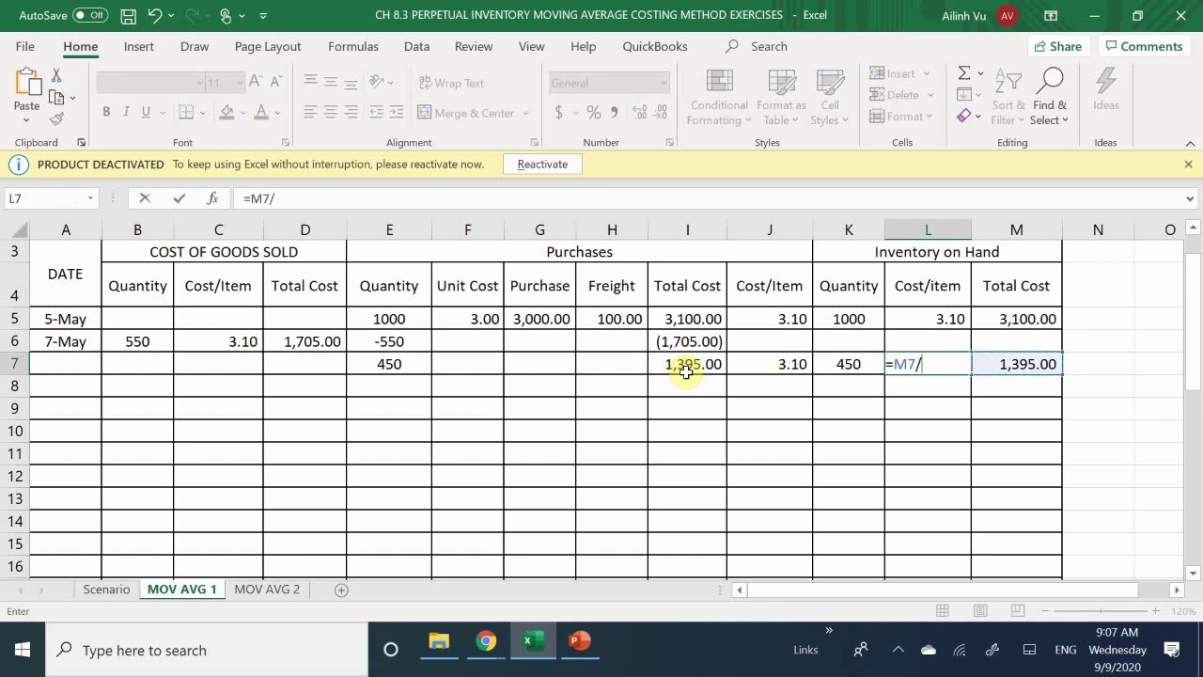
key(Left)
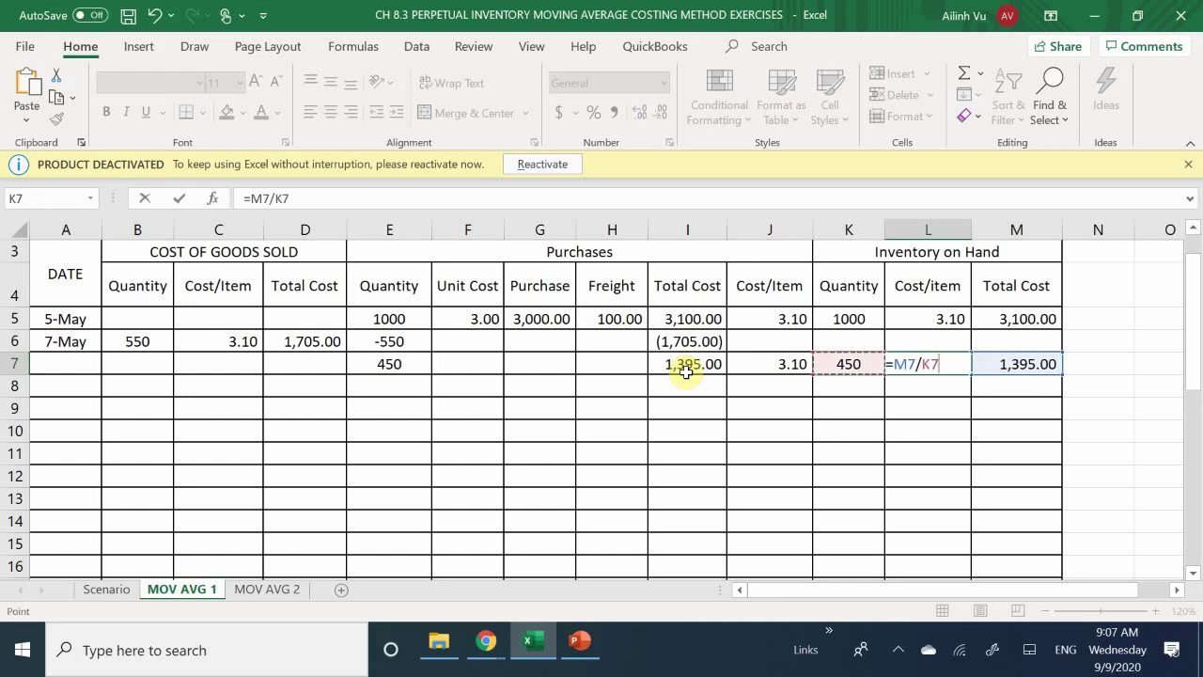
key(Return)
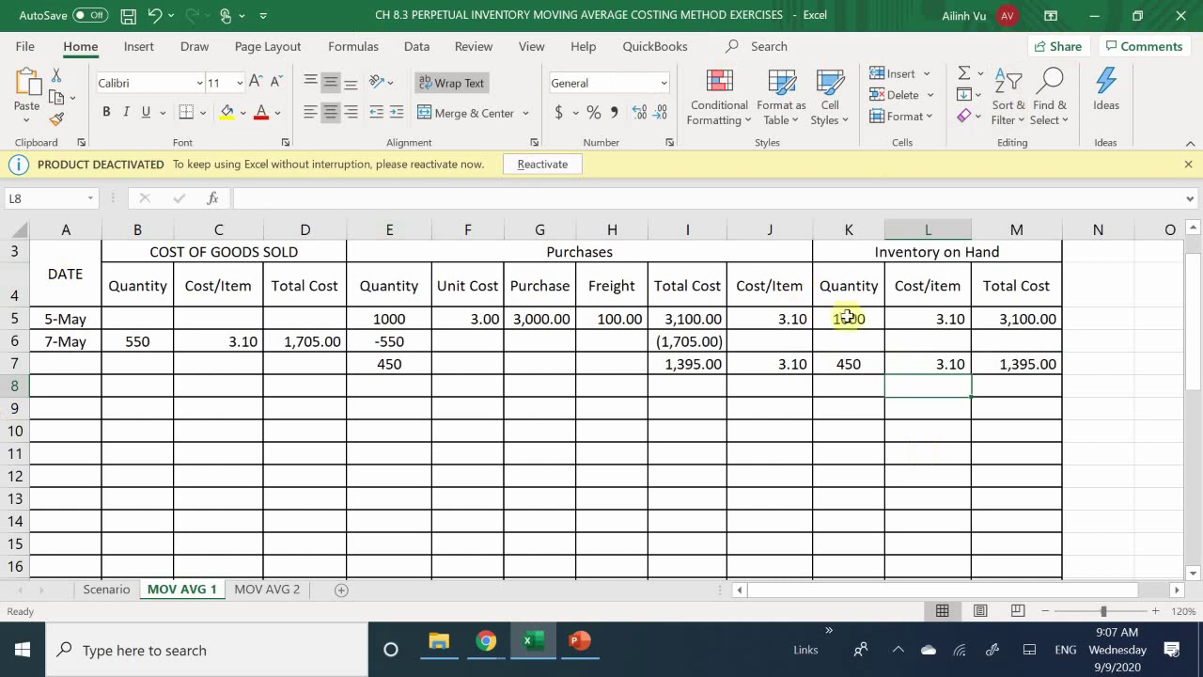
- Black out the superseded Inventory on Hand cells K5:M6 with a black fill
drag(848, 318, 1038, 338)
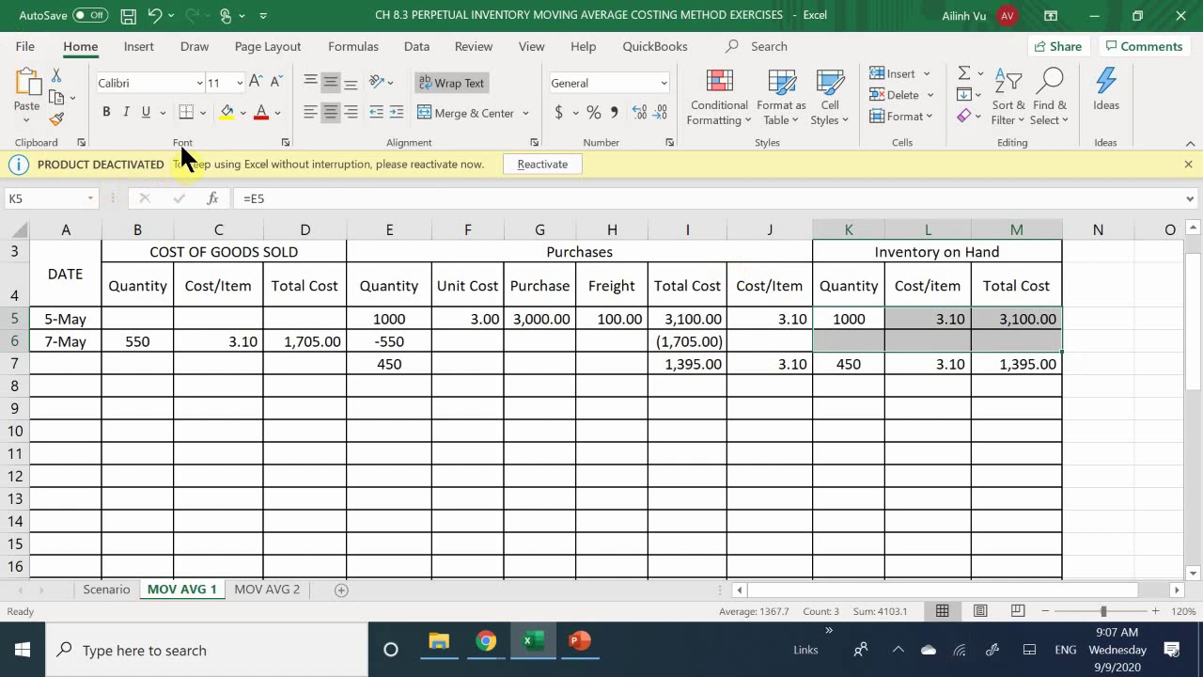
click(242, 112)
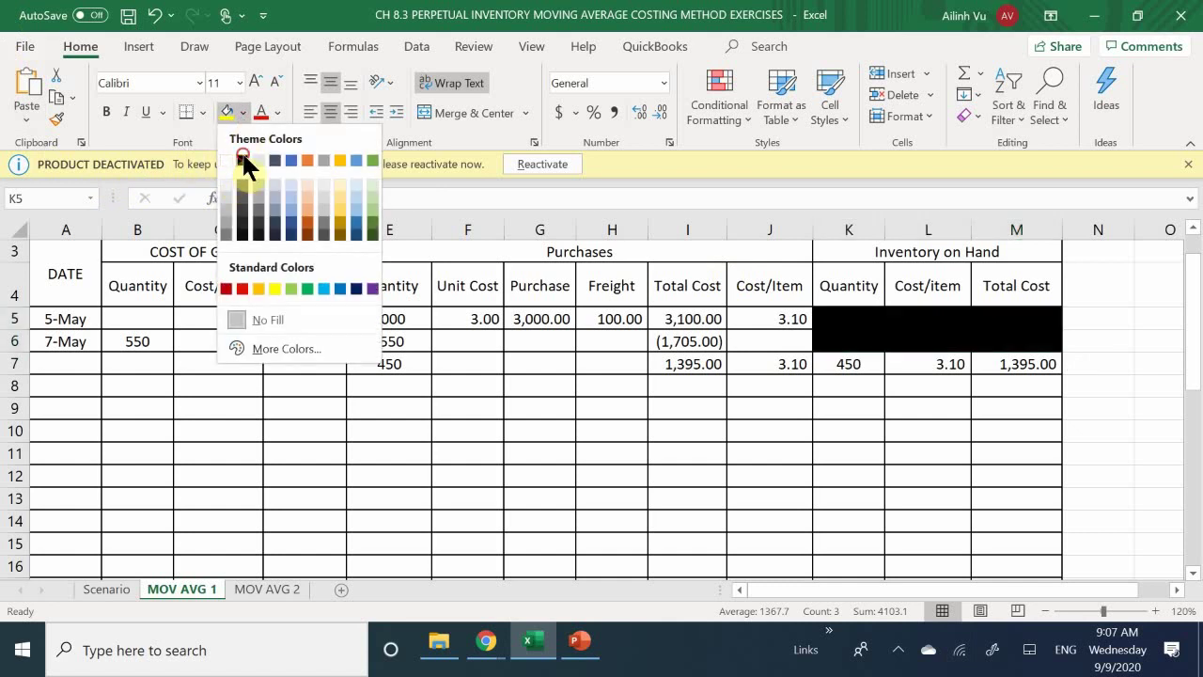
click(242, 160)
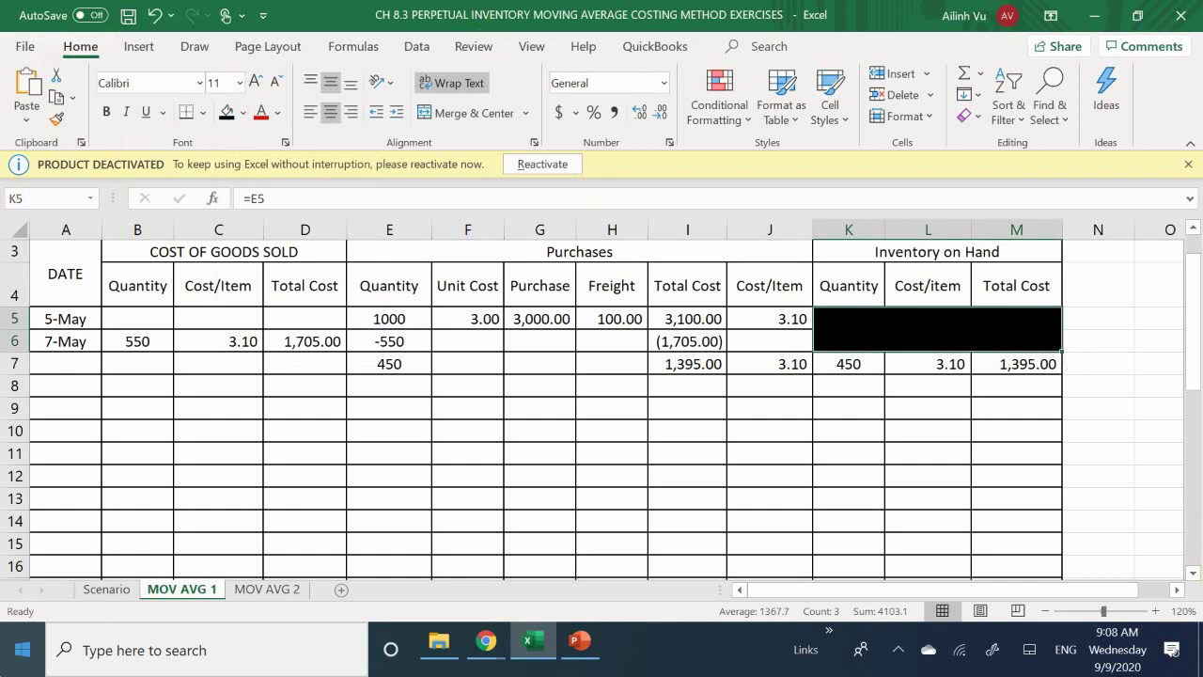
- Check the 10 May transaction on the Scenario sheet and enter its date, 5/10, in A8 of MOV AVG 1
click(106, 589)
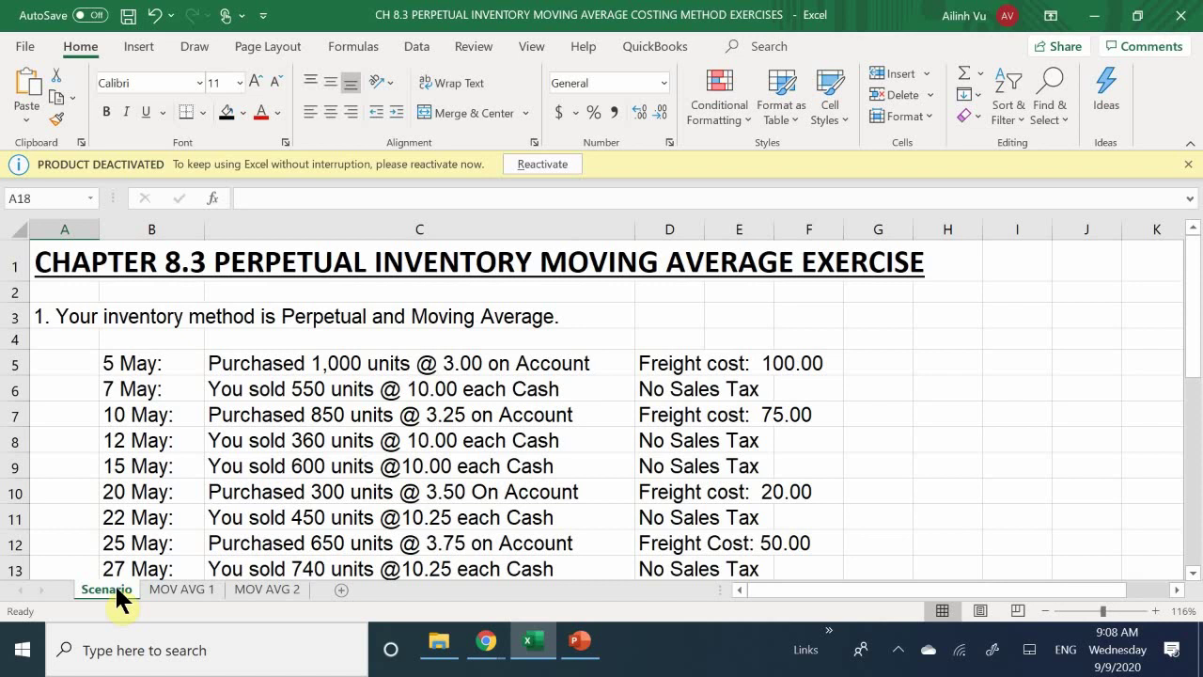
click(182, 588)
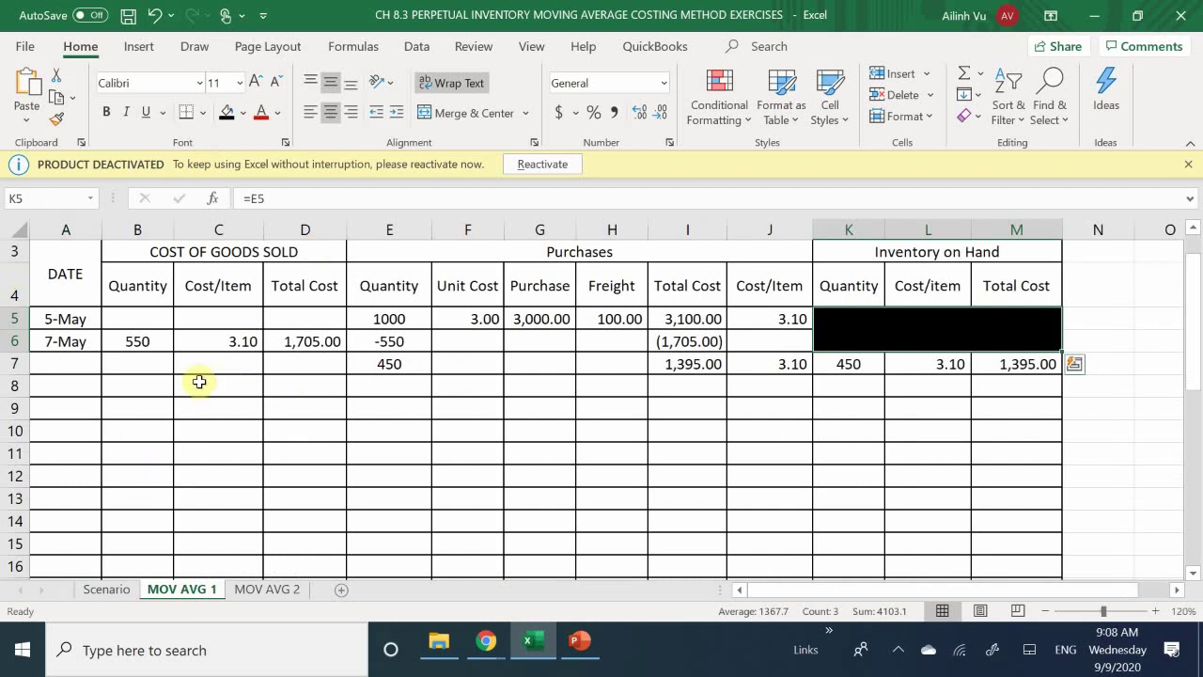
mouse_move(62, 389)
mouse_down()
mouse_move(57, 398)
mouse_move(58, 386)
mouse_up()
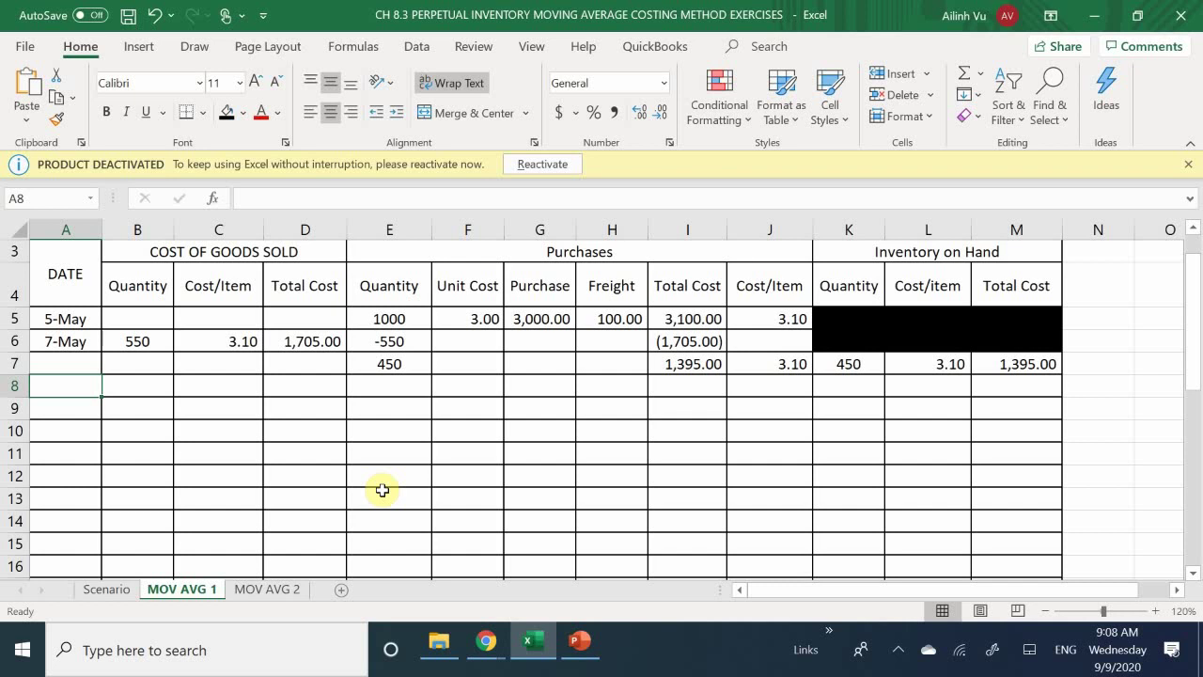
text(5/10)
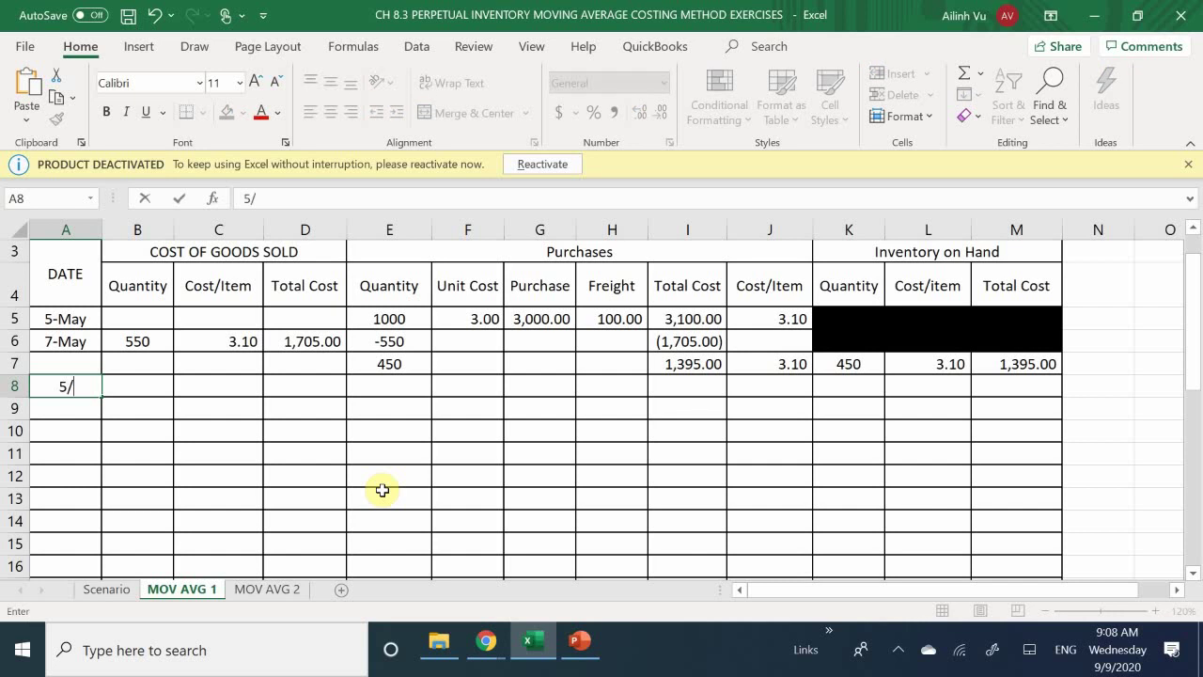
key(Return)
- Enter the 10 May purchase Quantity 850 in E8 and Unit Cost 3.25 in F8
key(Right)
key(Right)
key(Right)
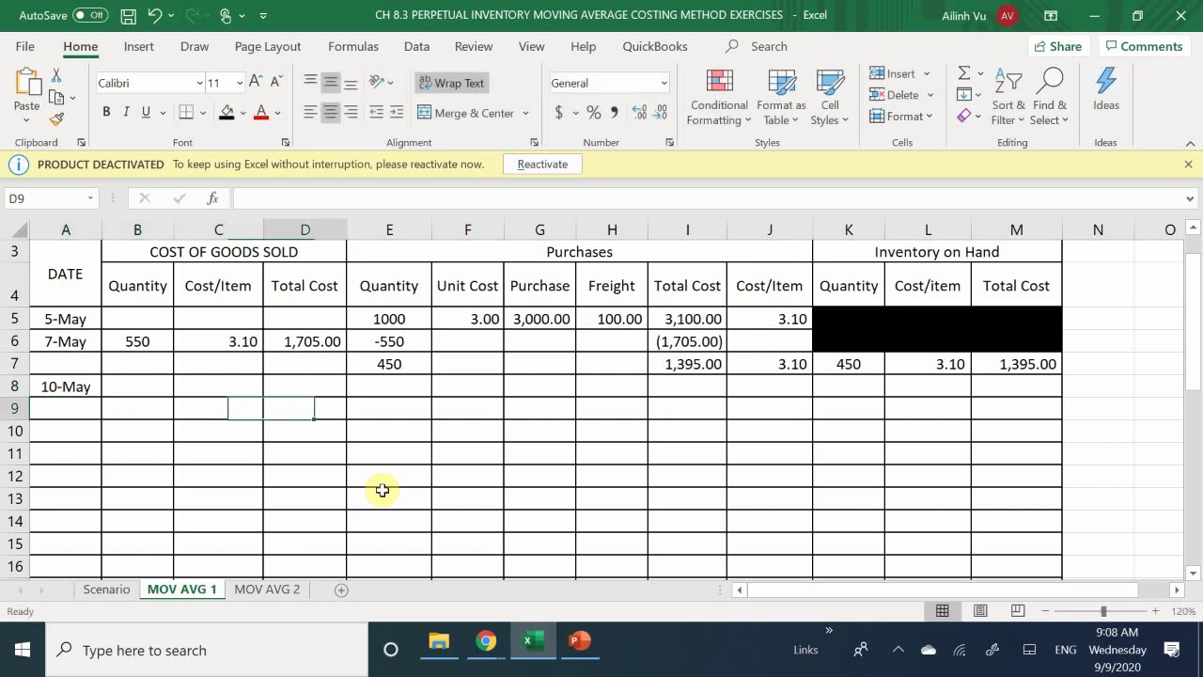
key(Up)
key(Right)
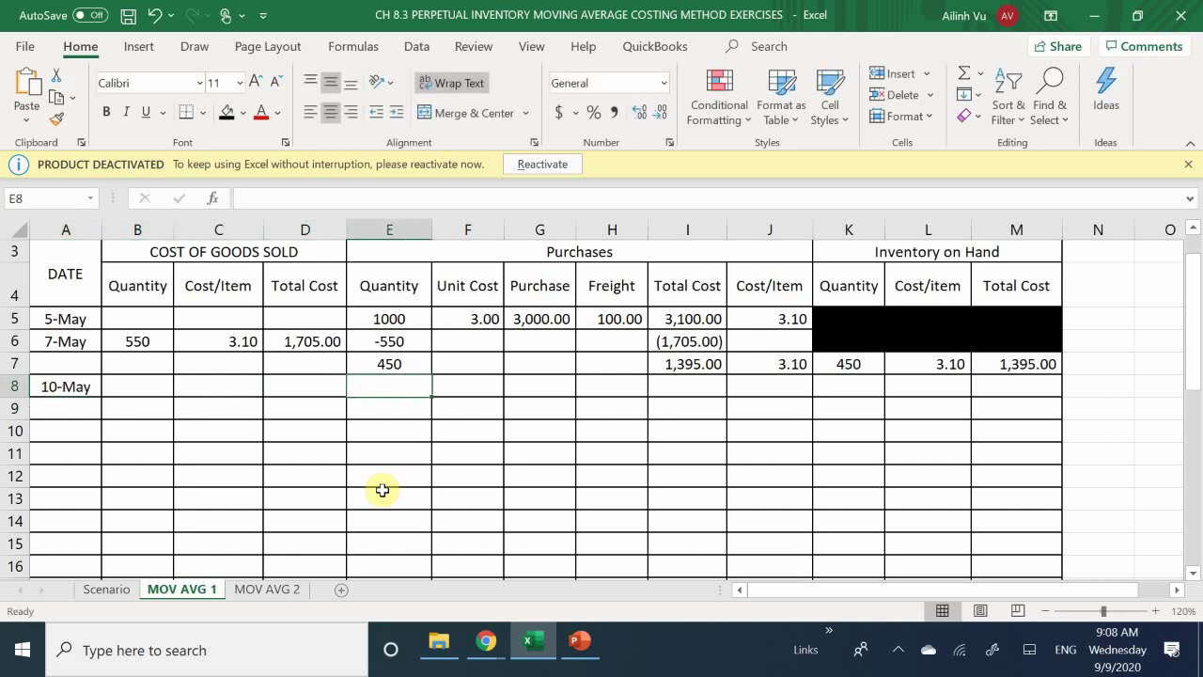
text(850)
key(Tab)
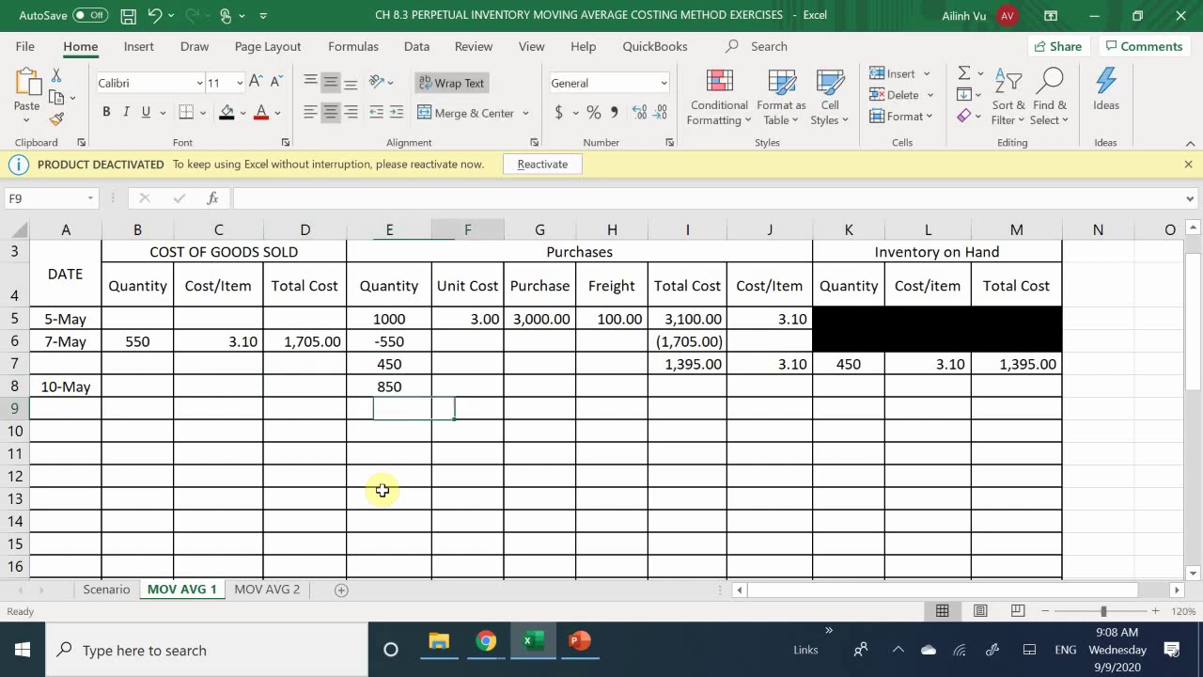
text(3.2)
text(5)
key(Return)
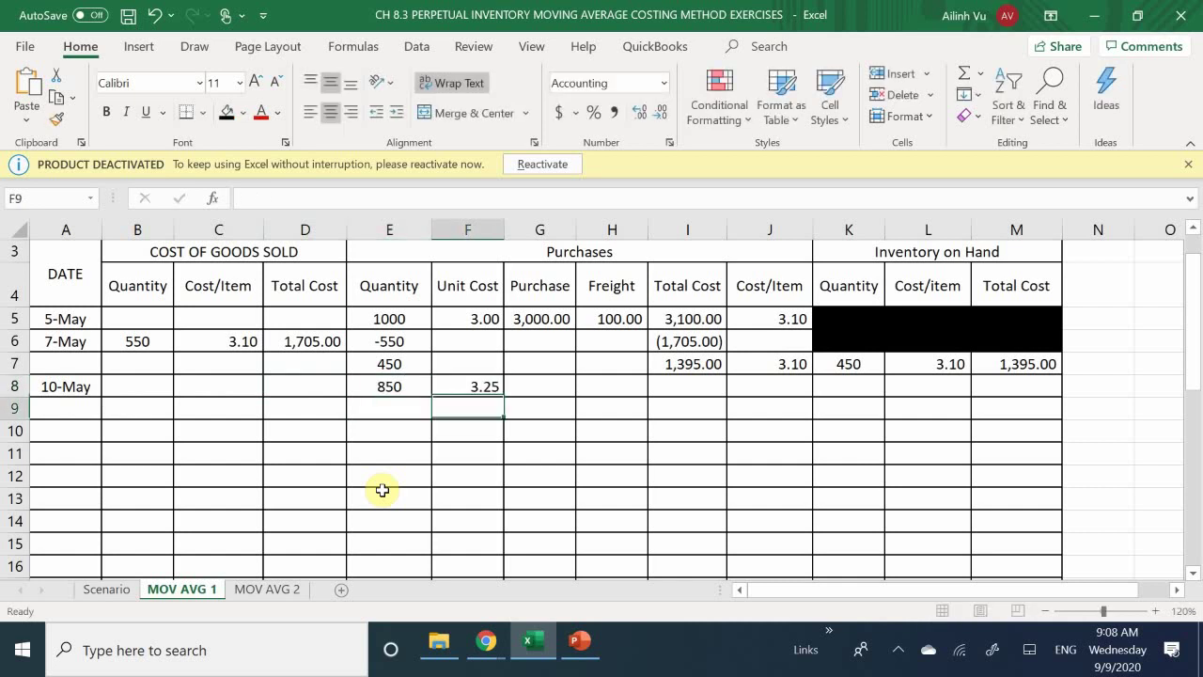
- Calculate the 10 May Purchase amount in G8 as unit cost times quantity with =F8*E8
key(Right)
key(Up)
text(=)
key(Left)
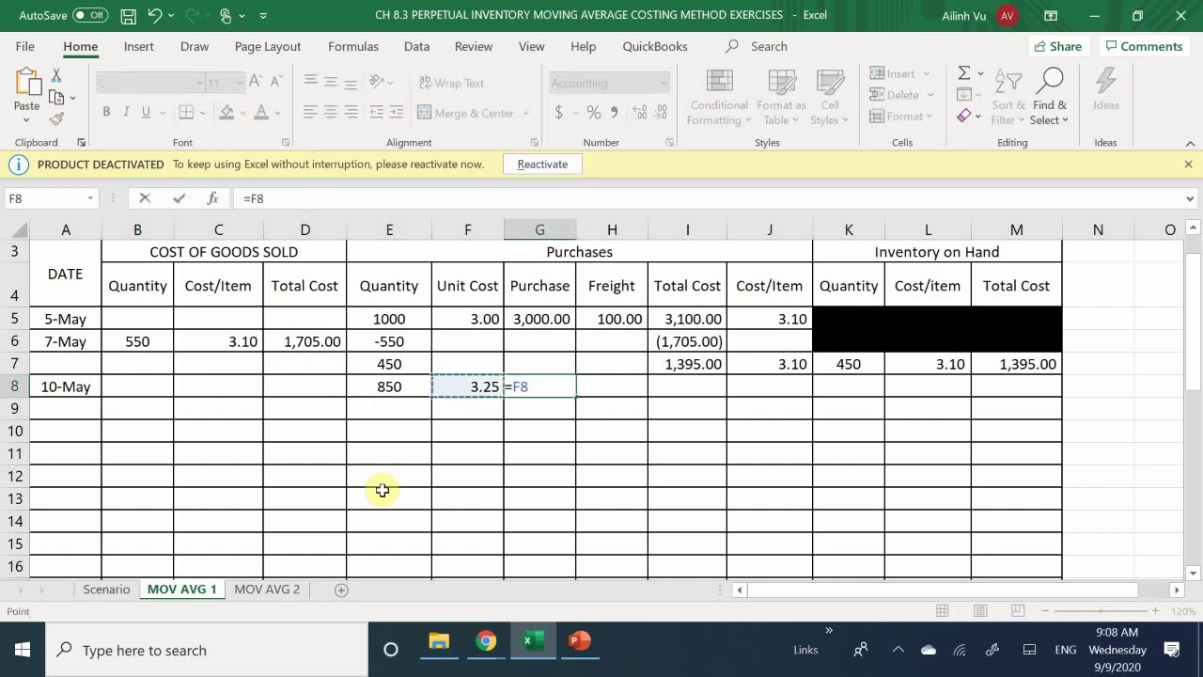
text(*)
key(Left)
key(Left)
key(Return)
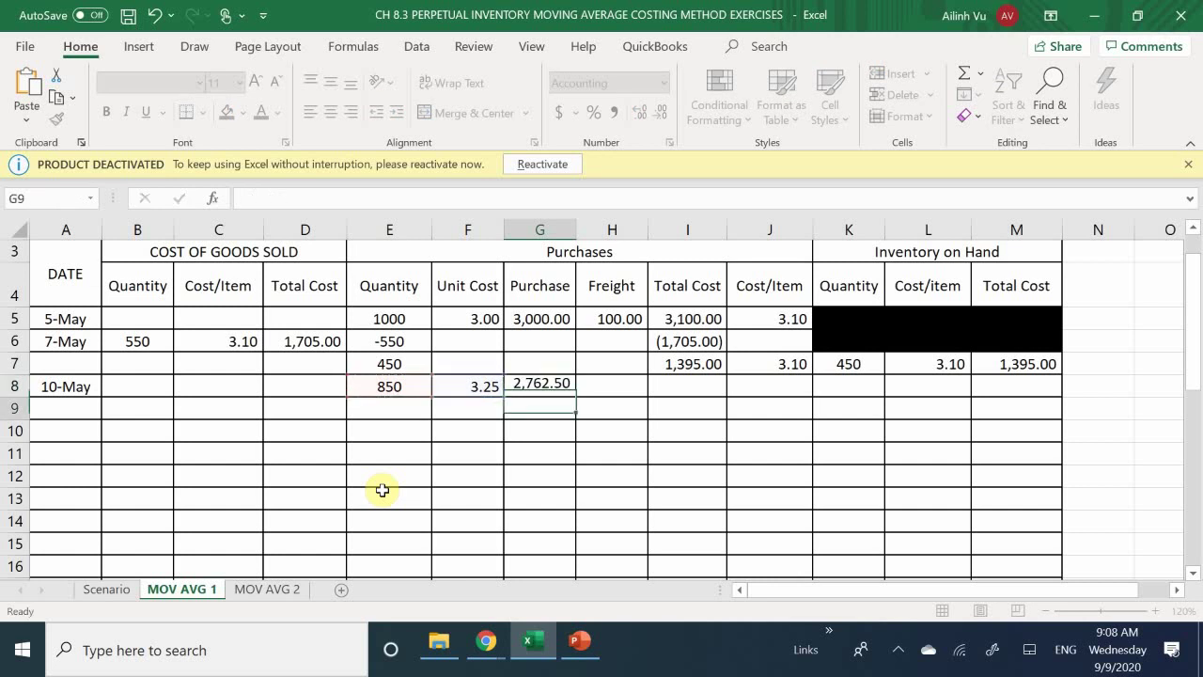
- Enter the 10 May Freight cost of 75.00 in H8
key(Right)
key(Up)
text(75)
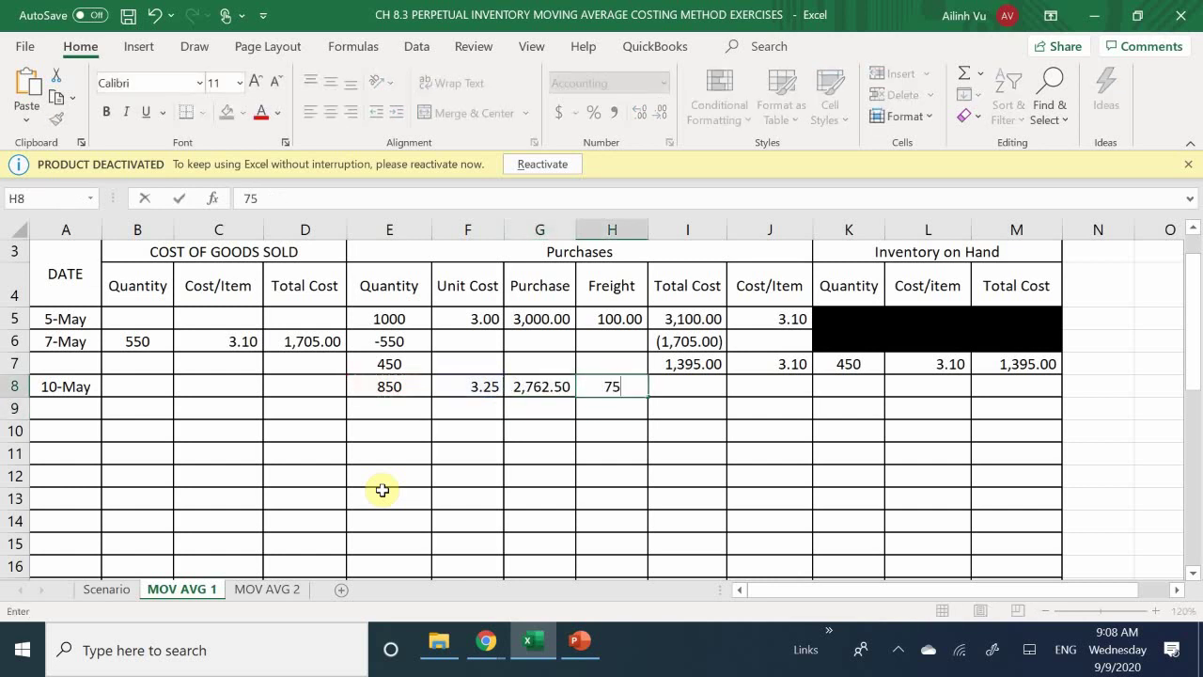
text(.00)
key(Return)
- Calculate the 10 May purchase Total Cost in I8 by adding freight and purchase with =H8+G8
key(Right)
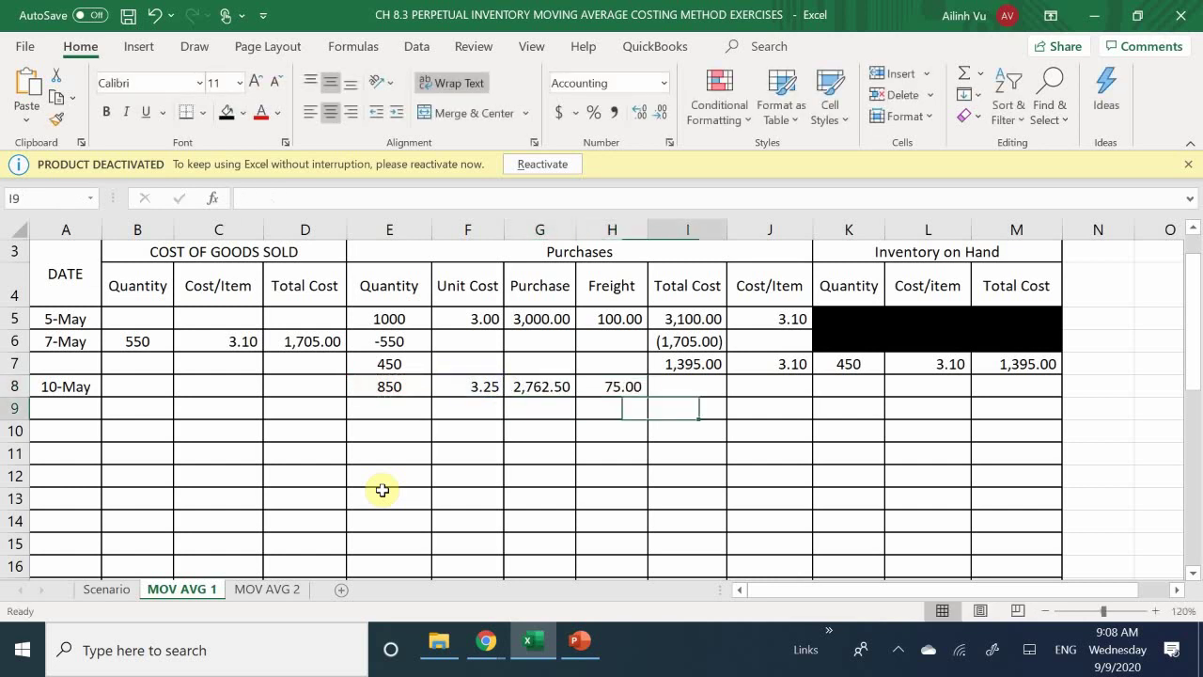
key(Up)
text(=)
key(Left)
text(+)
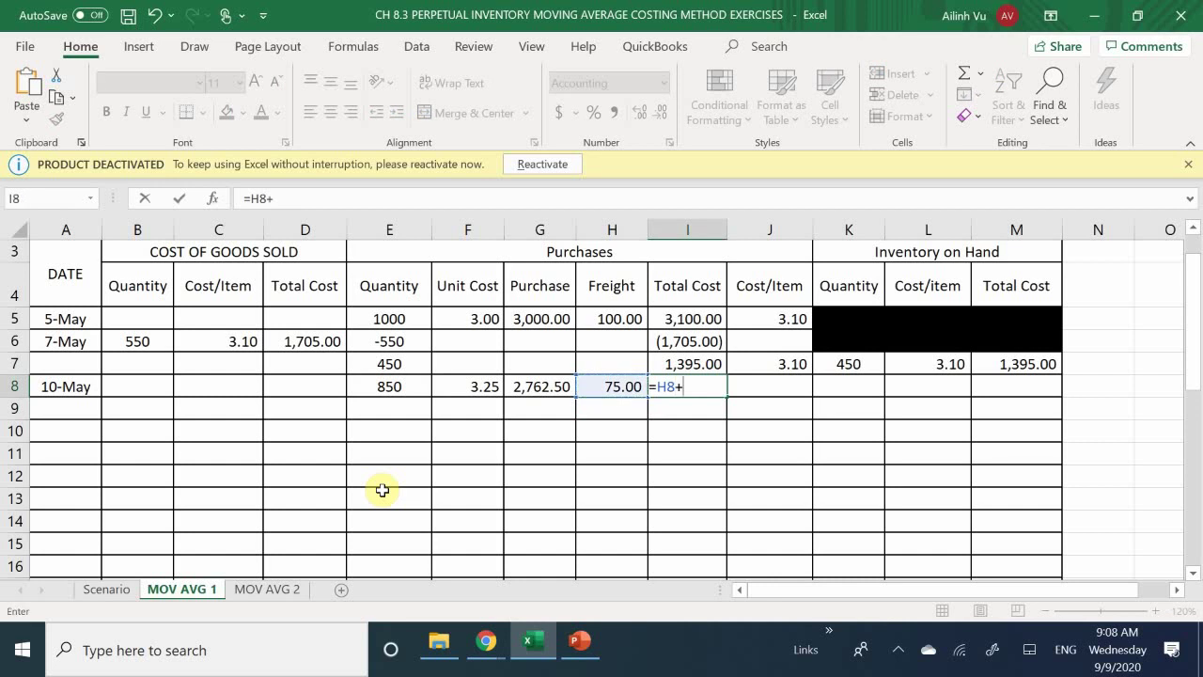
key(Left)
key(Left)
key(Return)
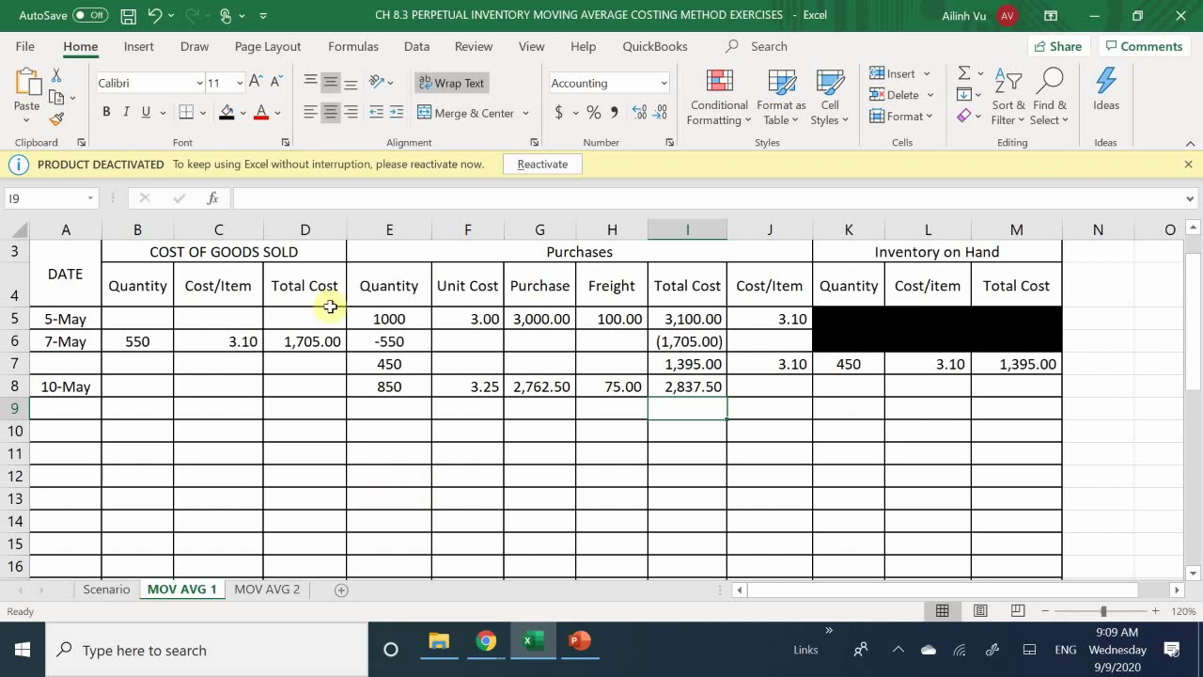
- Calculate the combined purchases Quantity in E9 by adding the two quantities above with =E7+E8
click(373, 409)
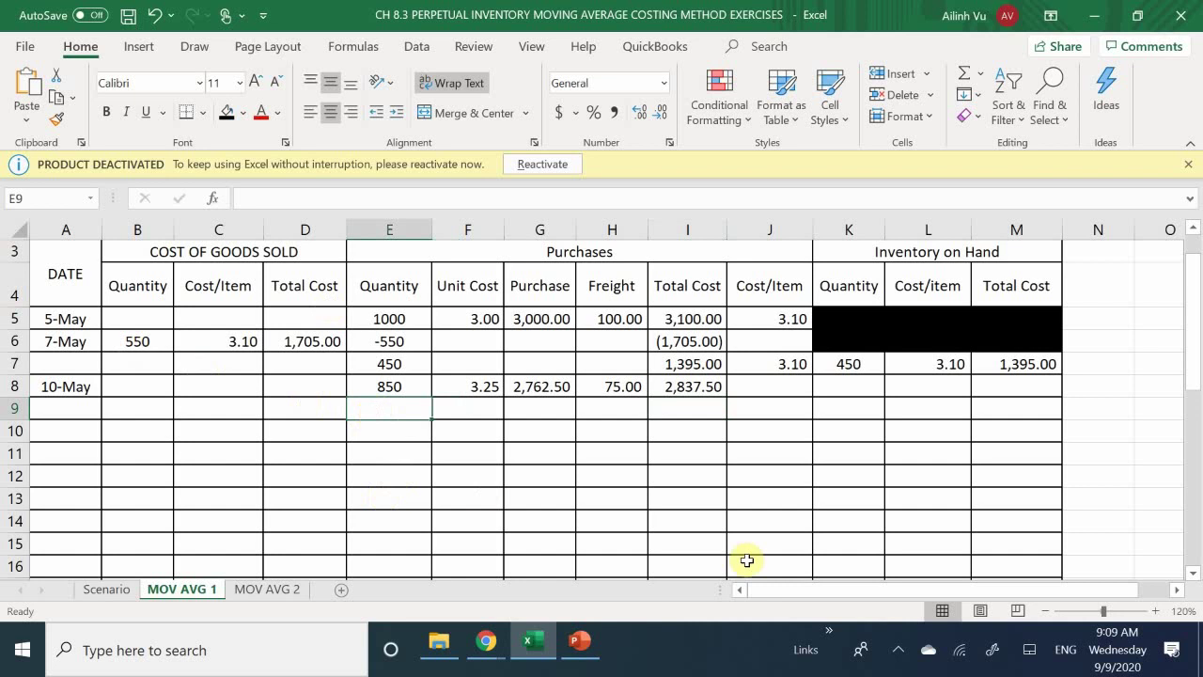
text(=)
key(Up)
key(Up)
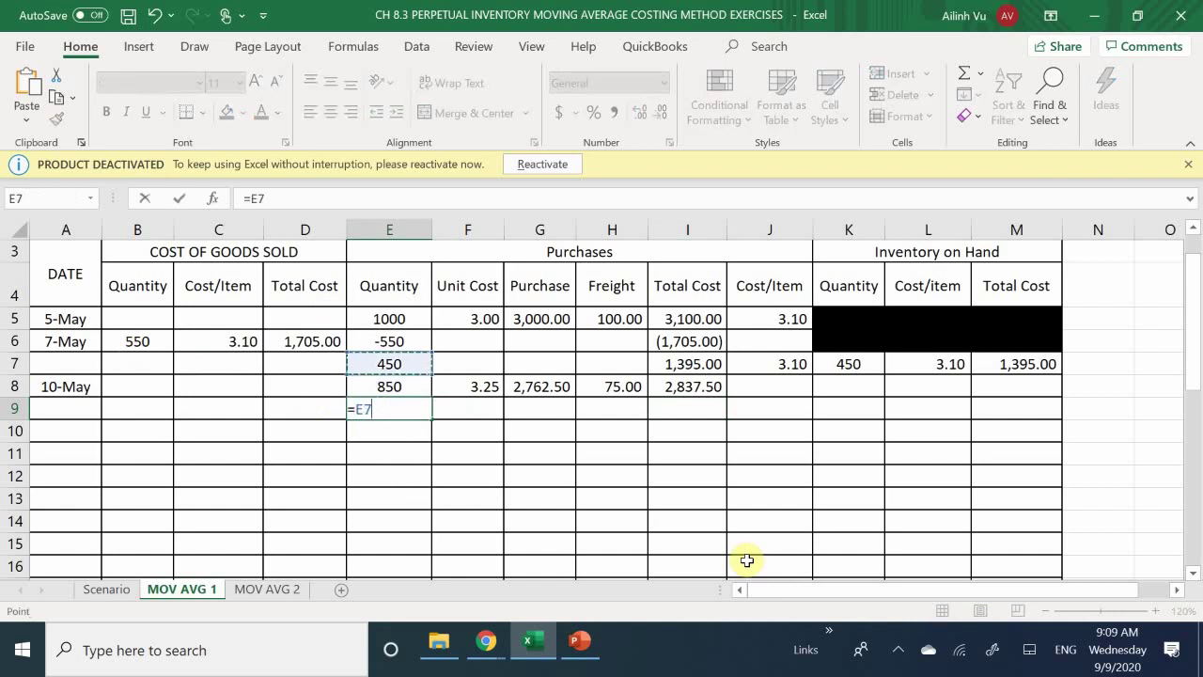
text(+)
key(Up)
key(Return)
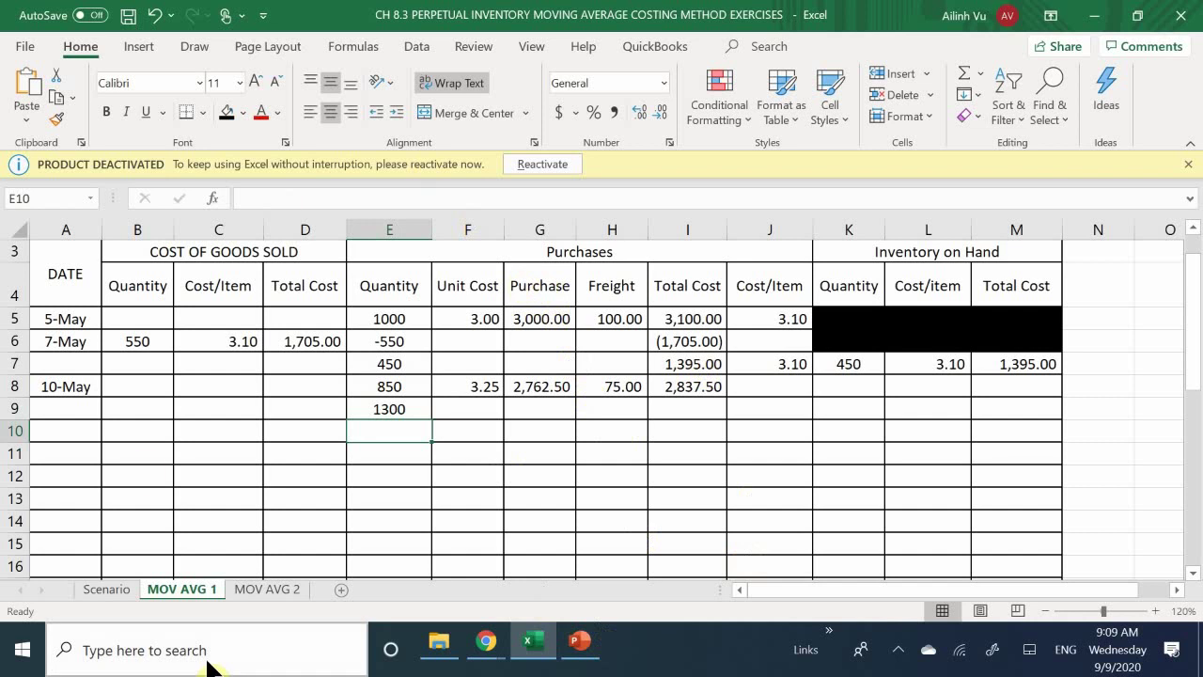
- Calculate the combined purchases Total Cost in I9 by adding the two amounts above with =I7+I8
click(674, 405)
text(=)
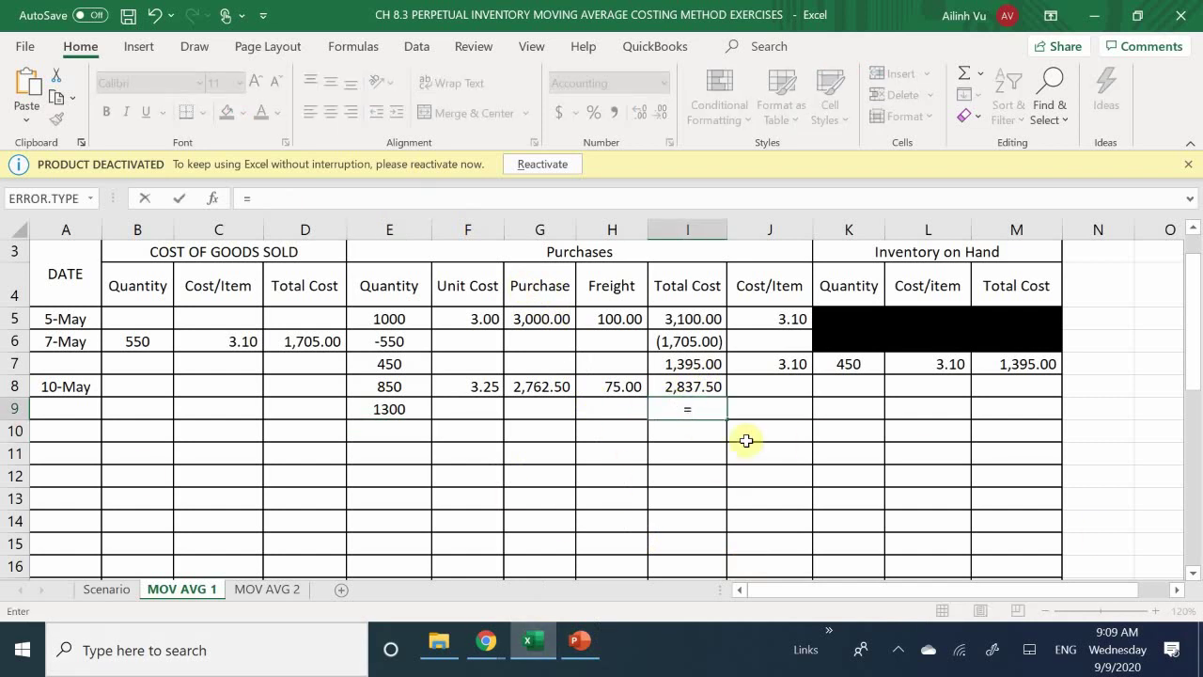
key(Up)
key(Up)
text(+)
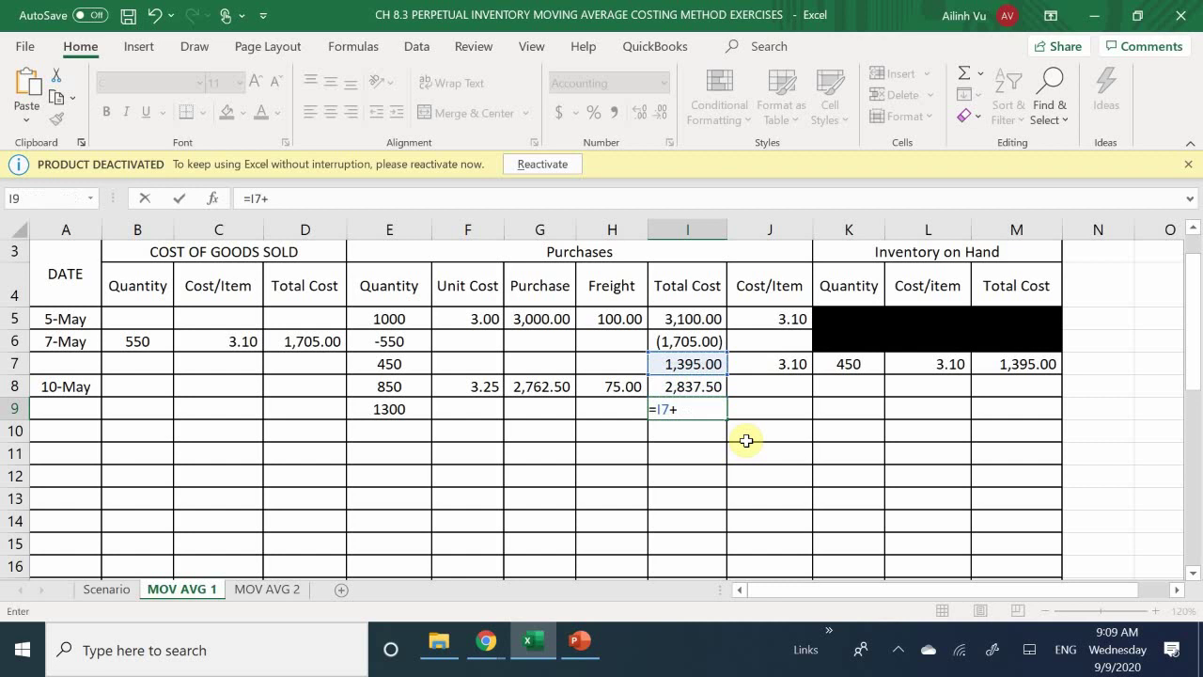
key(Up)
key(Return)
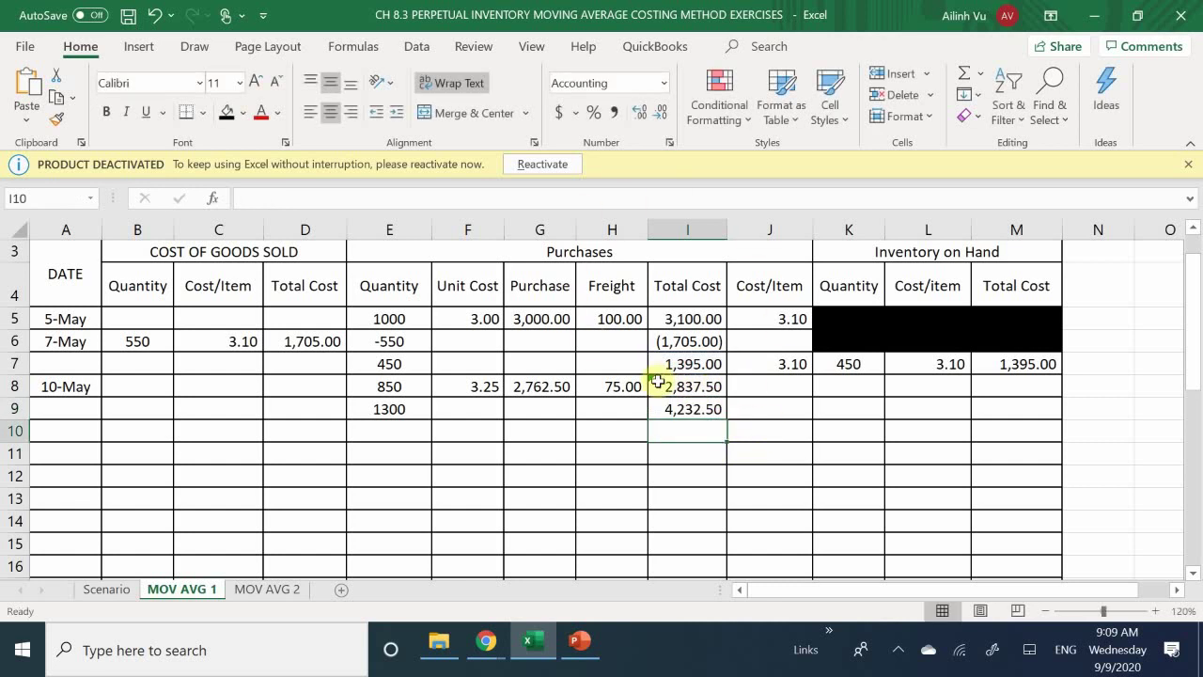
click(769, 406)
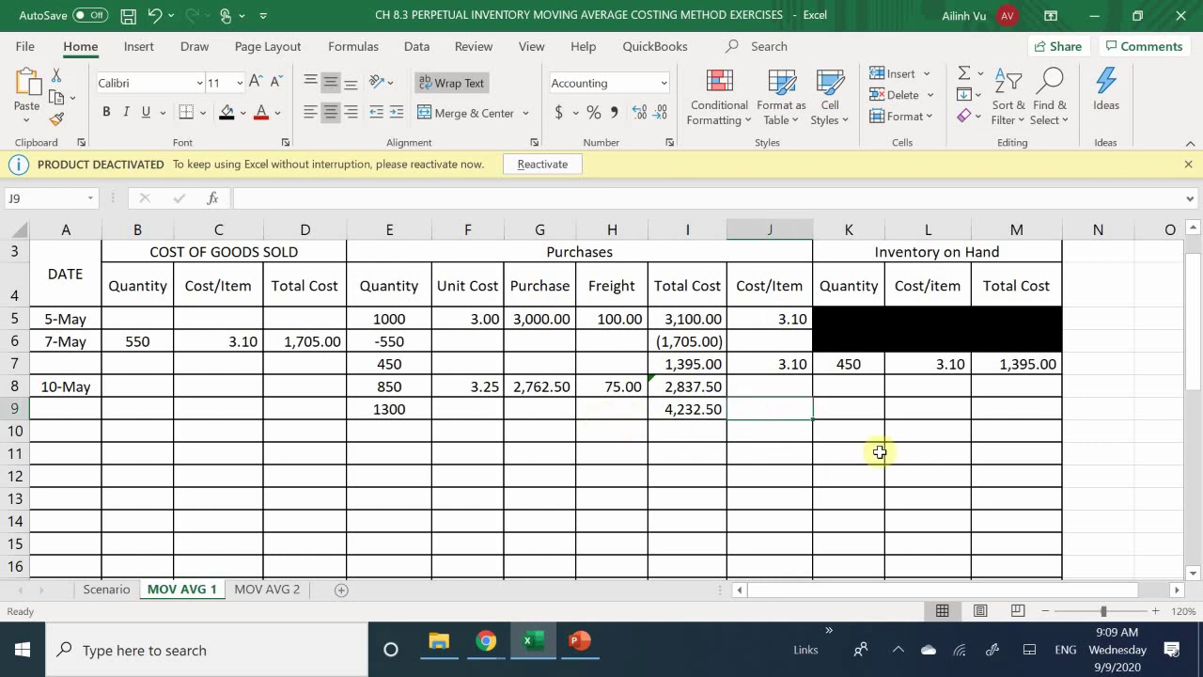
text(=)
key(Left)
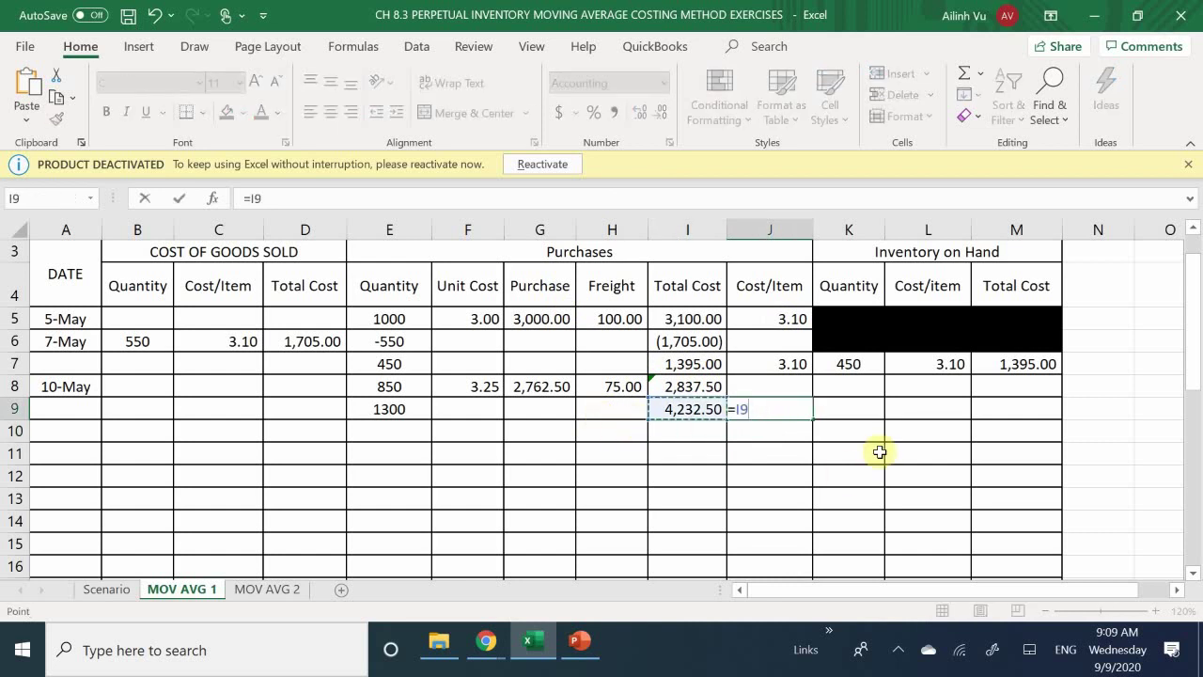
key(BackSpace)
key(BackSpace)
key(BackSpace)
- Calculate the new moving average Cost/Item in J9 as combined total cost divided by combined quantity with =I9/E9
text(=)
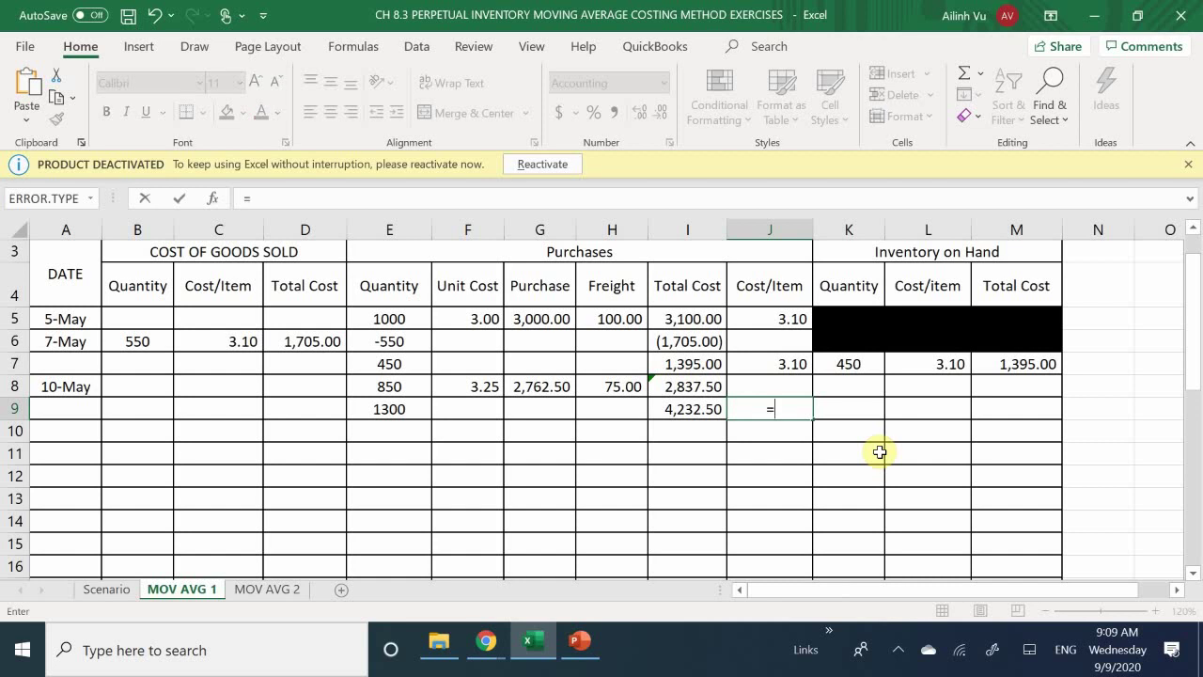
key(Left)
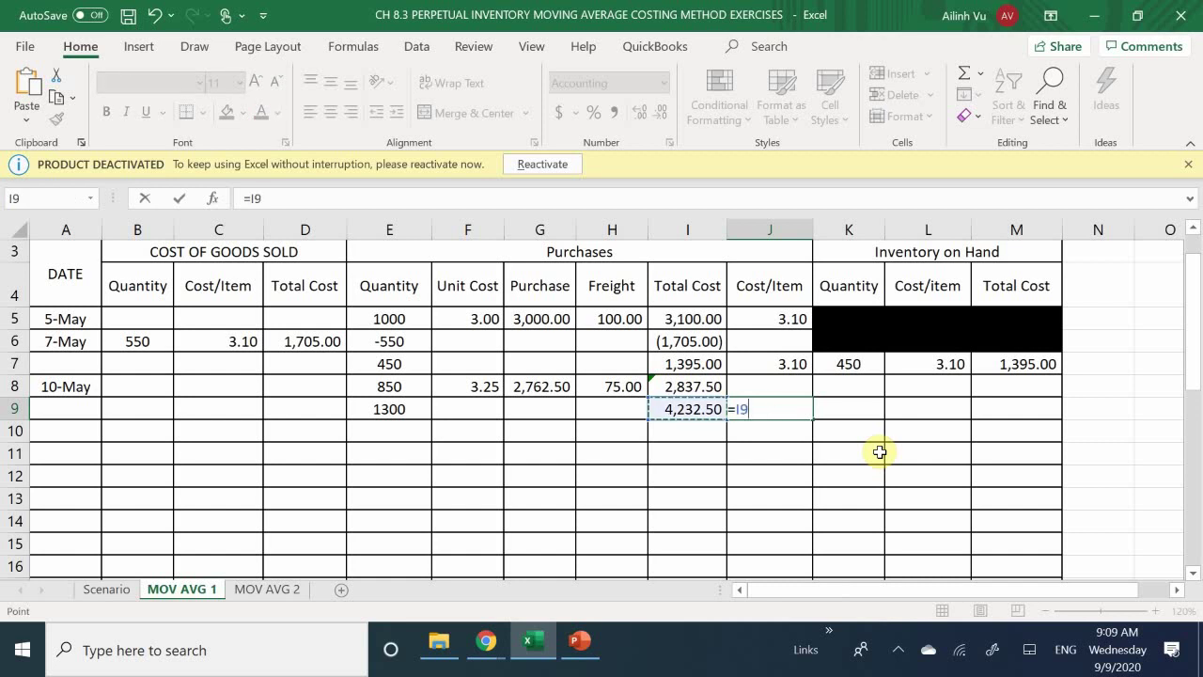
text(/)
key(Left)
key(Left)
key(Left)
key(Left)
key(Left)
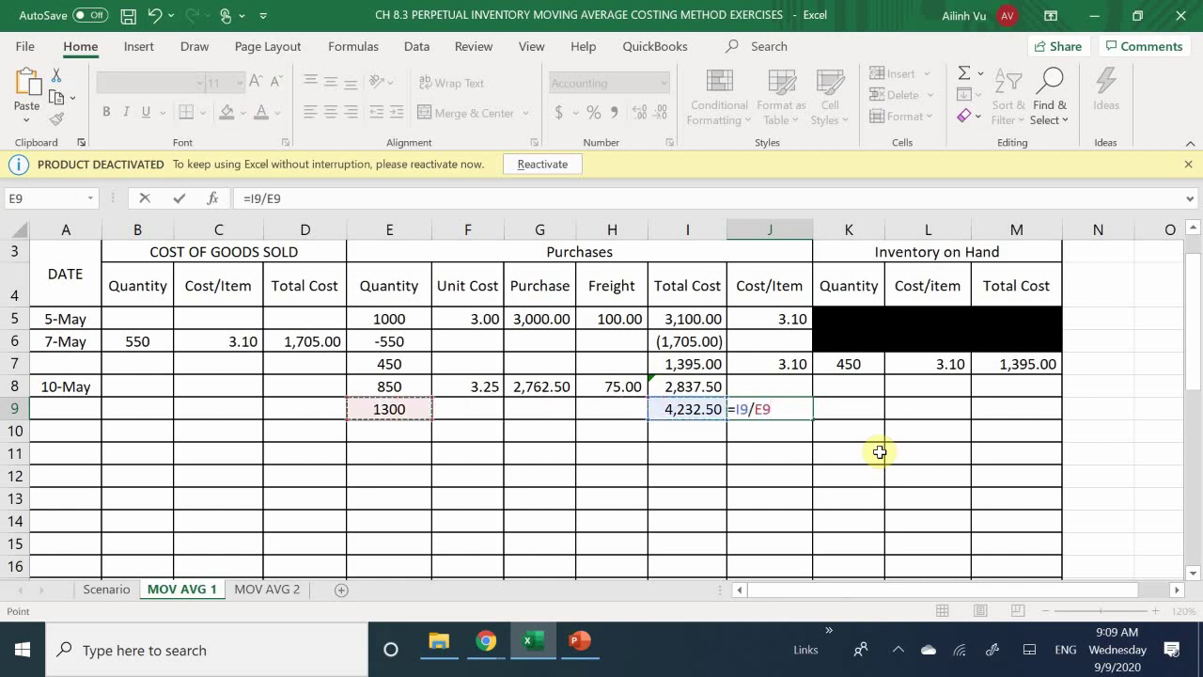
key(Return)
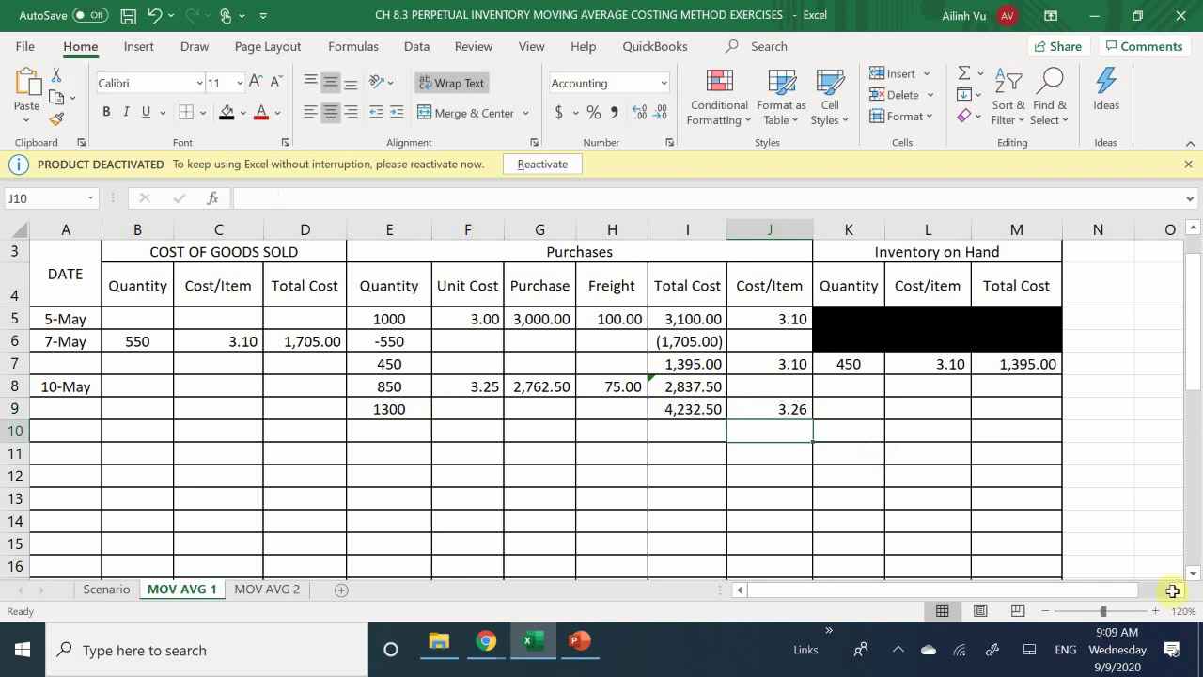
- Increase the displayed precision of the Cost/Item in J9 to six decimal places
click(757, 409)
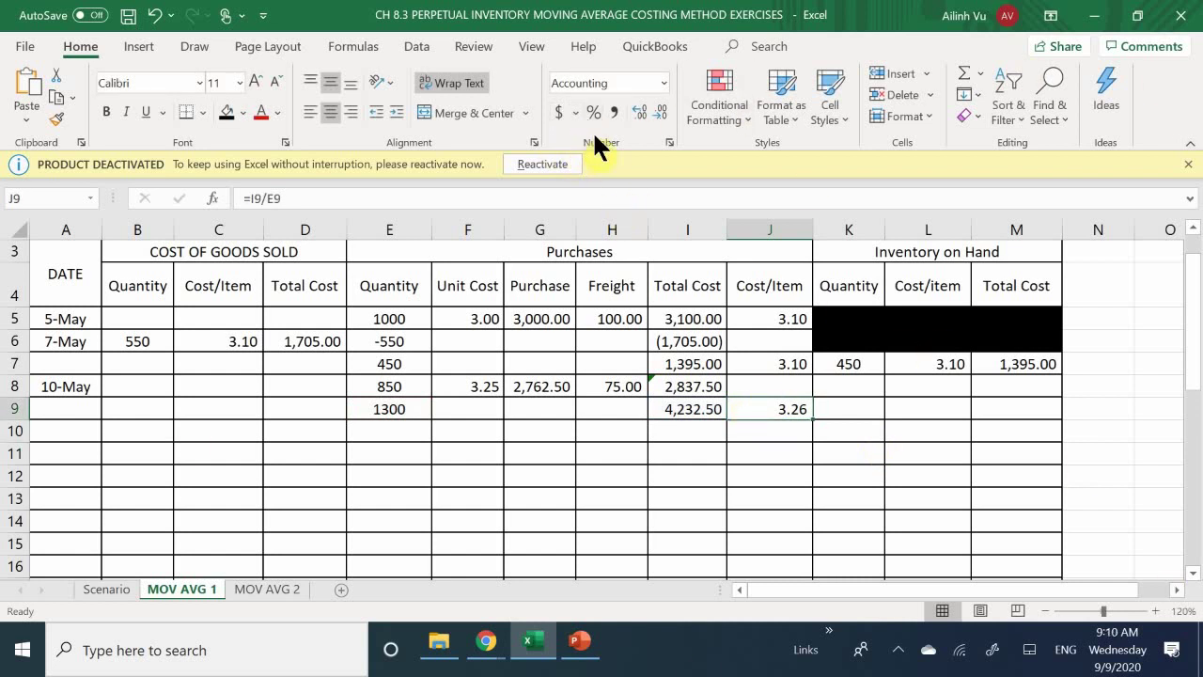
click(635, 111)
click(635, 111)
click(635, 111)
click(635, 110)
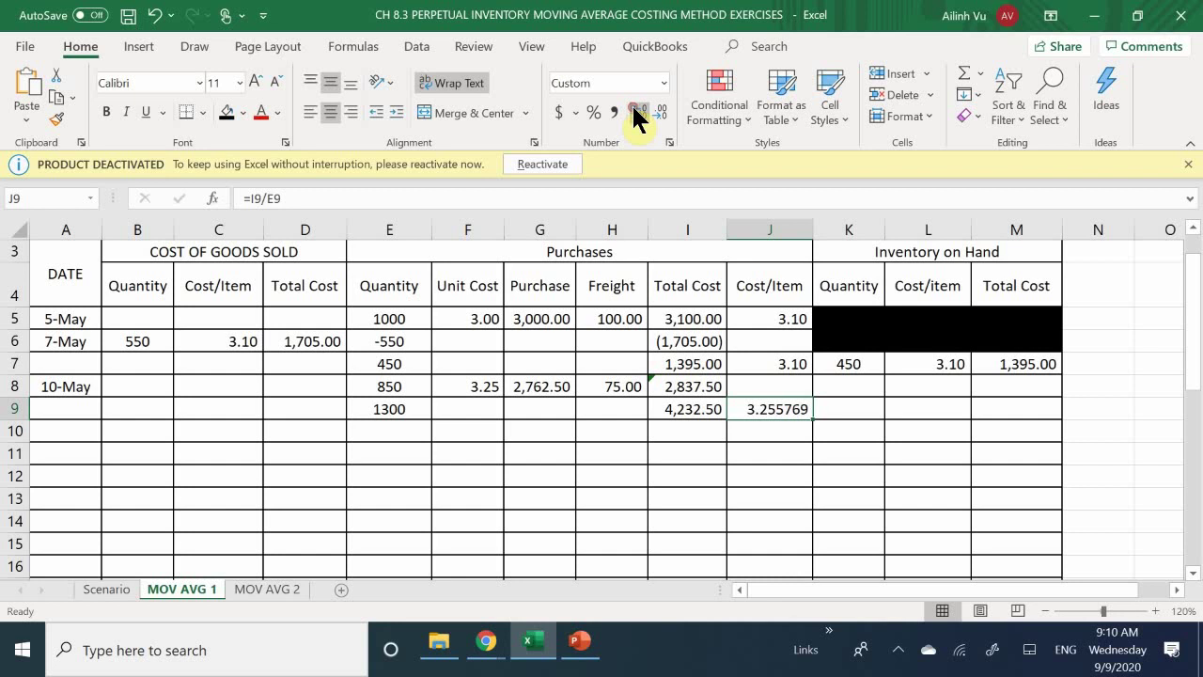
- Show the Cost/Item in J9 with seven decimals and link the Inventory on Hand Quantity in K9 to the purchases Quantity with =E9
click(635, 111)
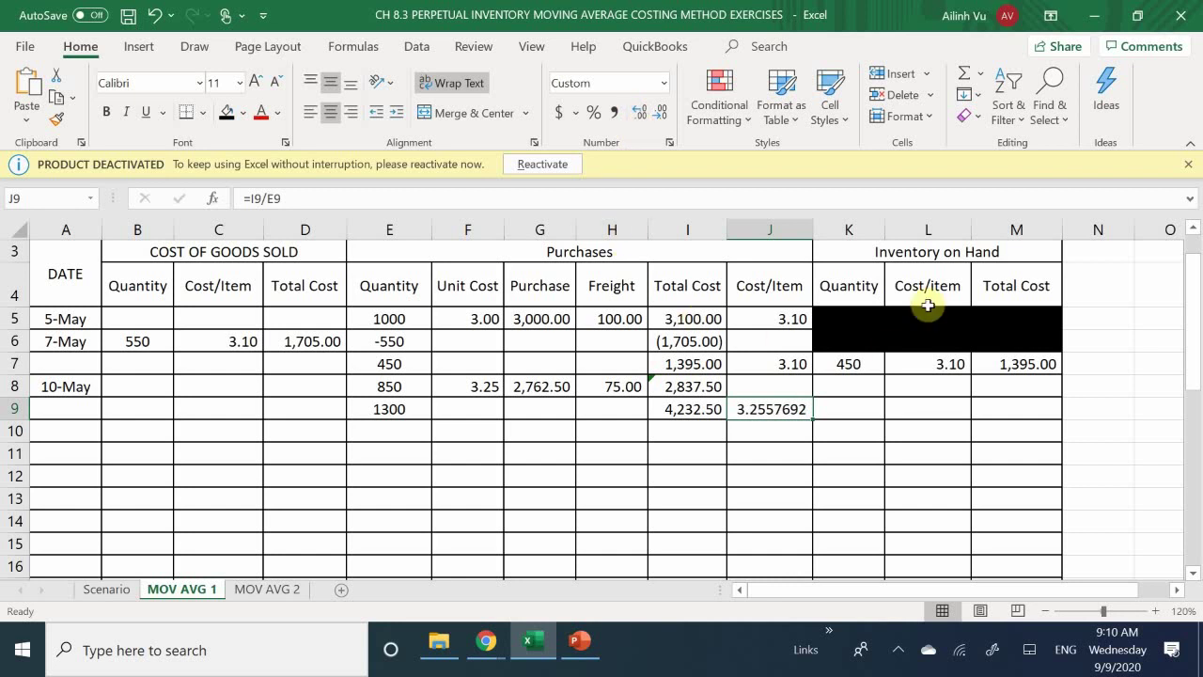
click(843, 414)
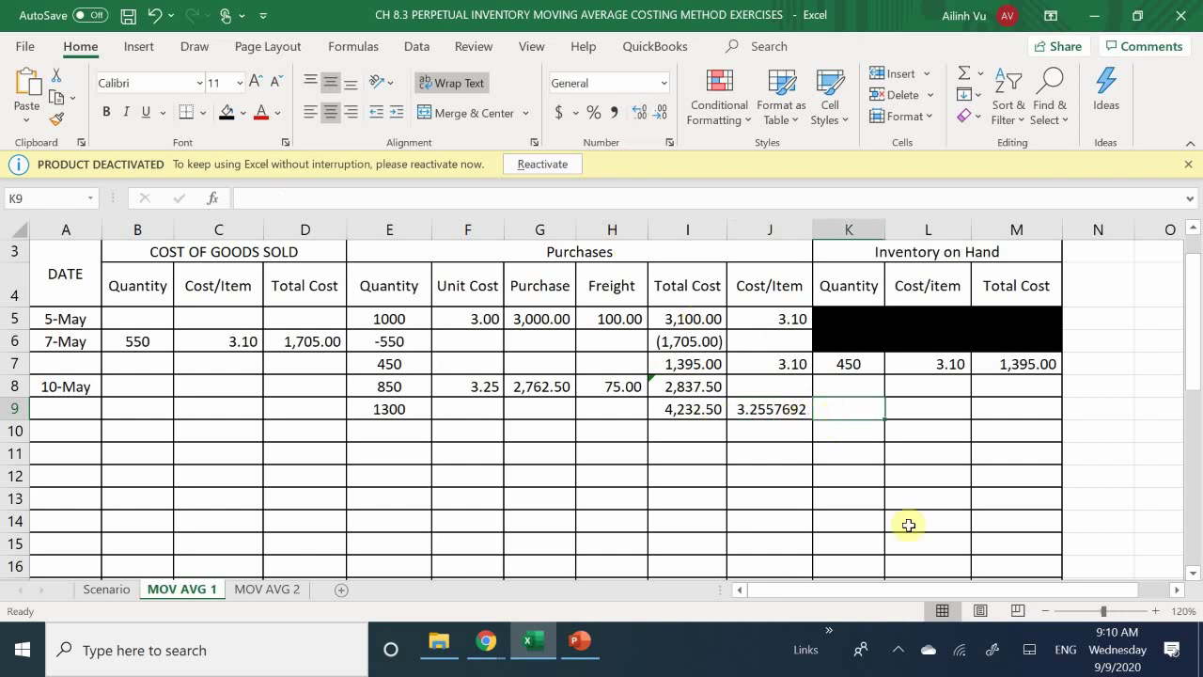
text(=)
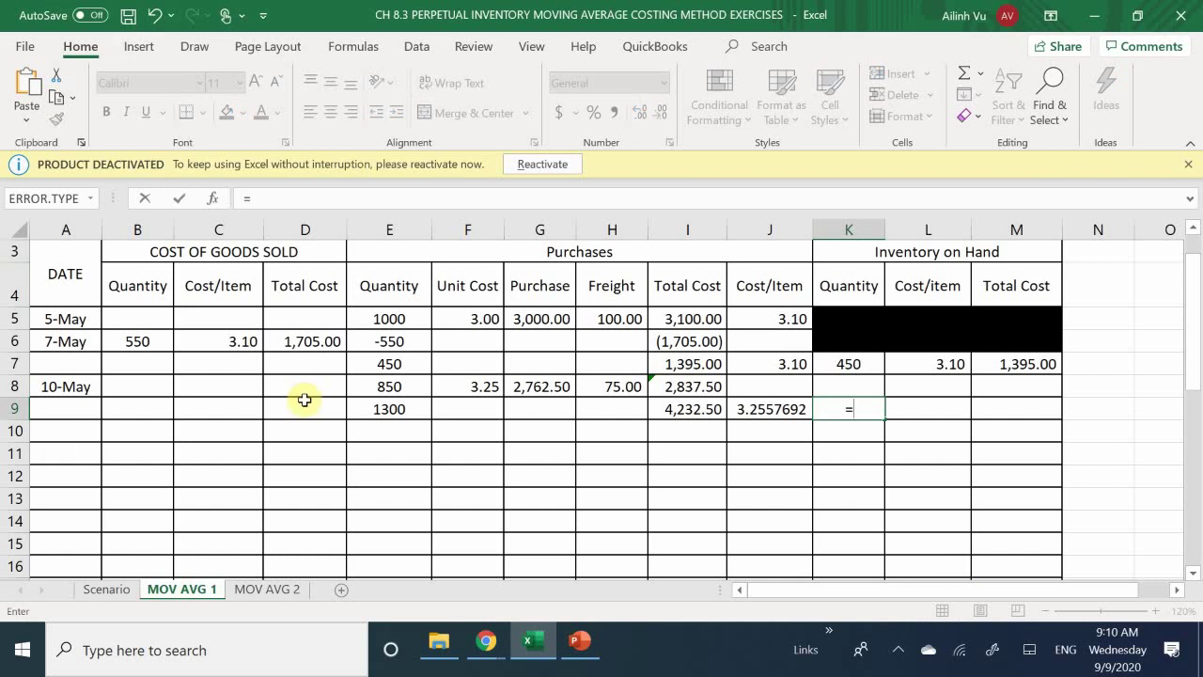
click(391, 412)
key(Return)
- Link the Inventory on Hand Total Cost in M9 to the combined purchases Total Cost with =I9
key(Right)
key(Right)
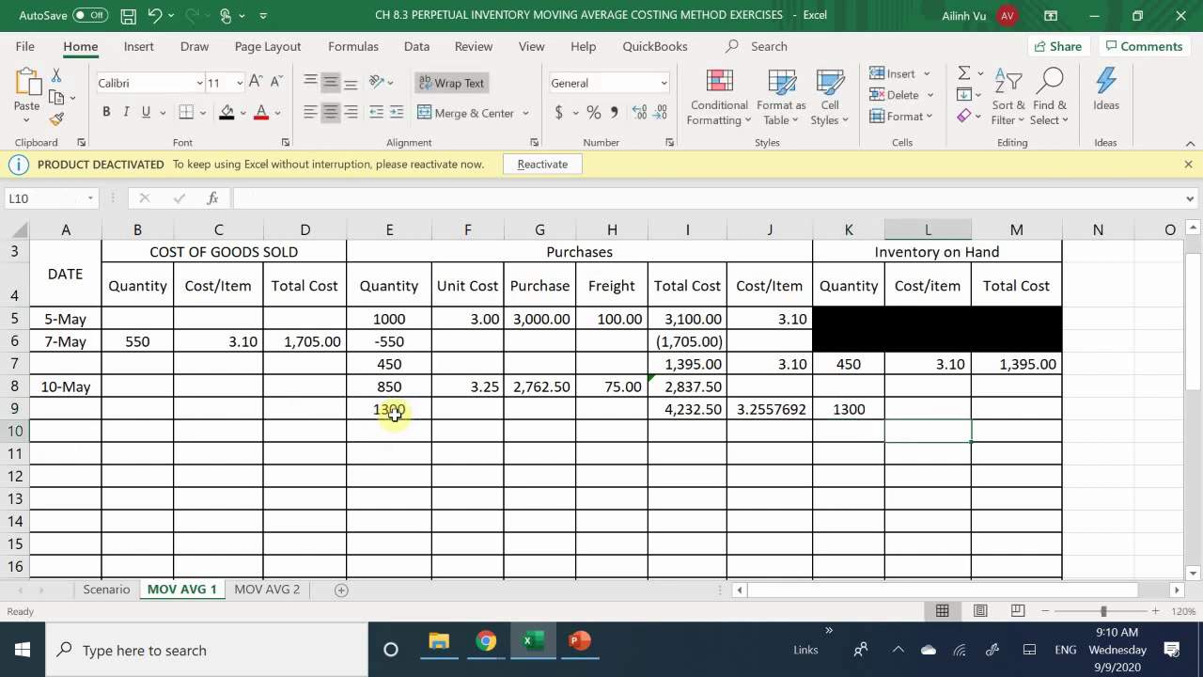
key(Up)
key(Down)
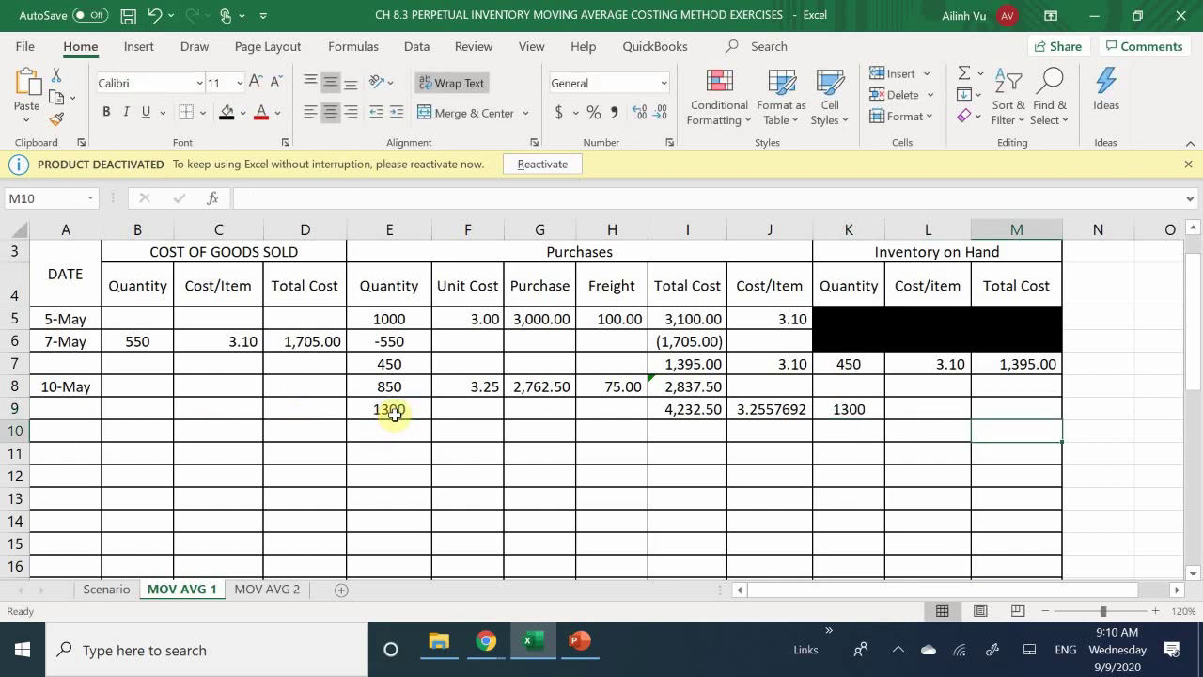
key(Up)
text(=)
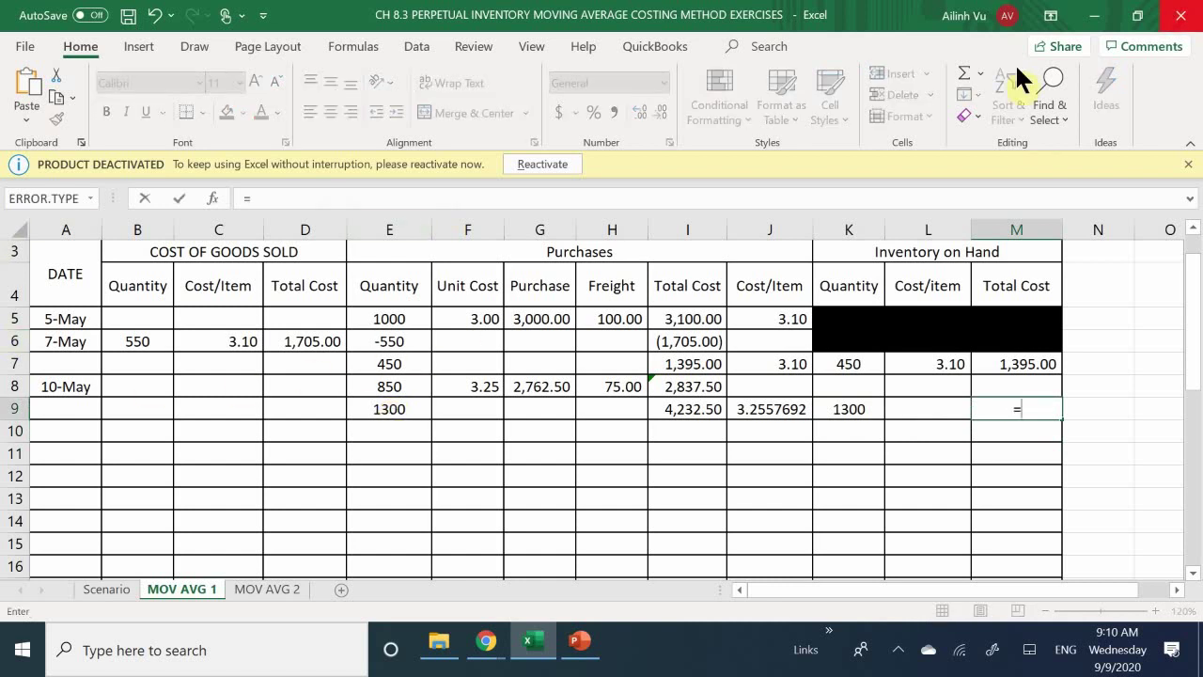
click(674, 411)
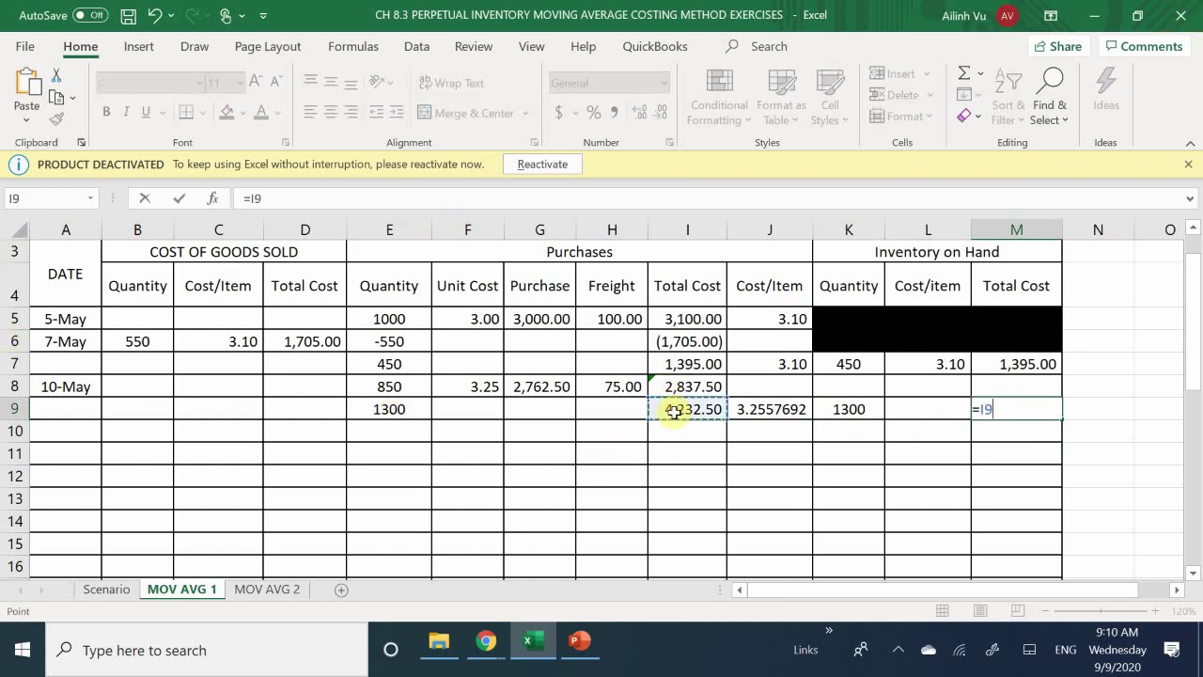
key(Return)
- Calculate the Inventory on Hand Cost/item in L9 as total cost divided by quantity with =M9/K9
key(Left)
key(Up)
text(=)
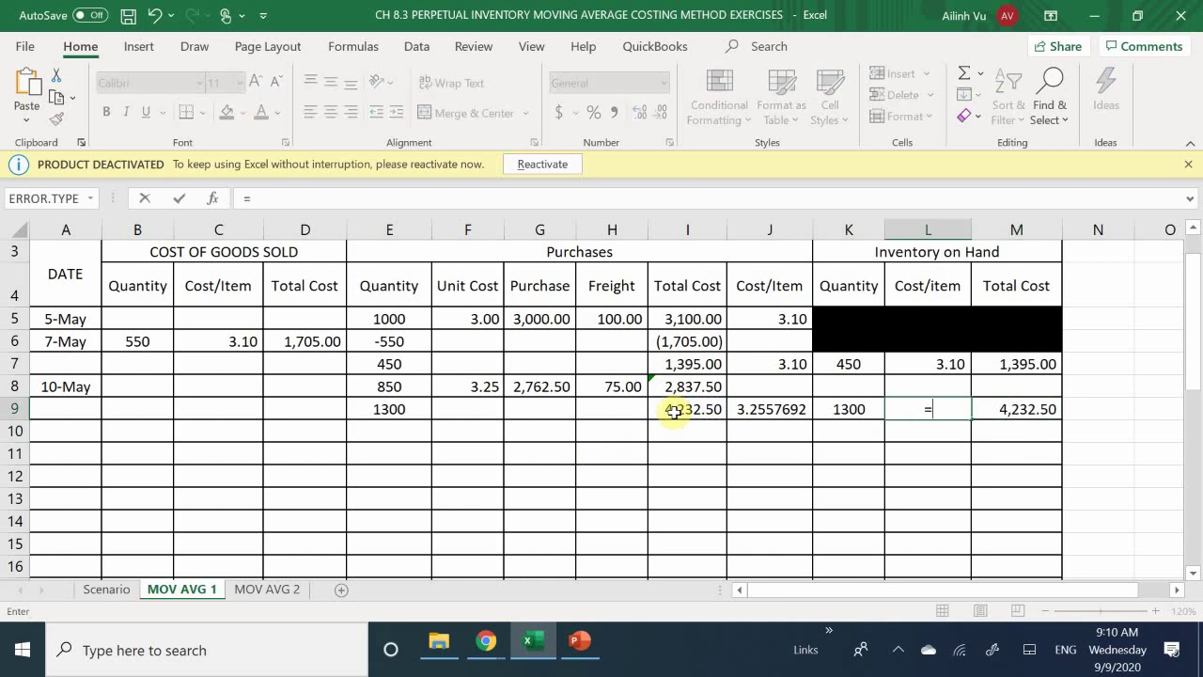
key(Right)
text(/)
key(Left)
key(Left)
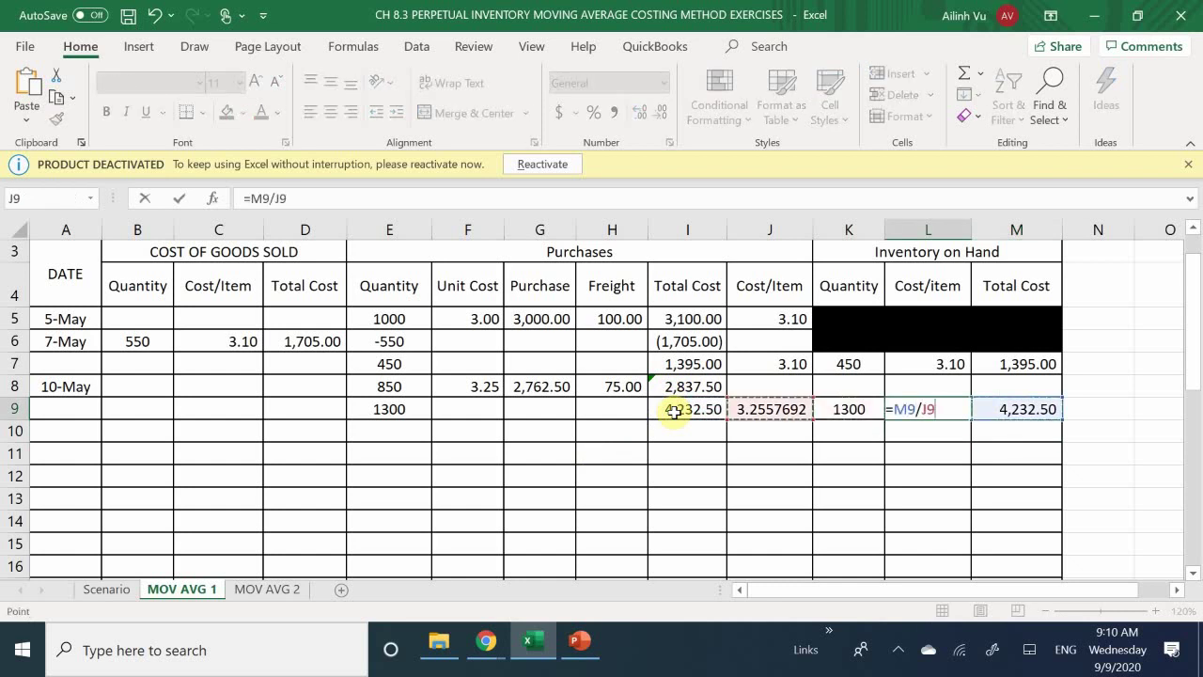
key(Return)
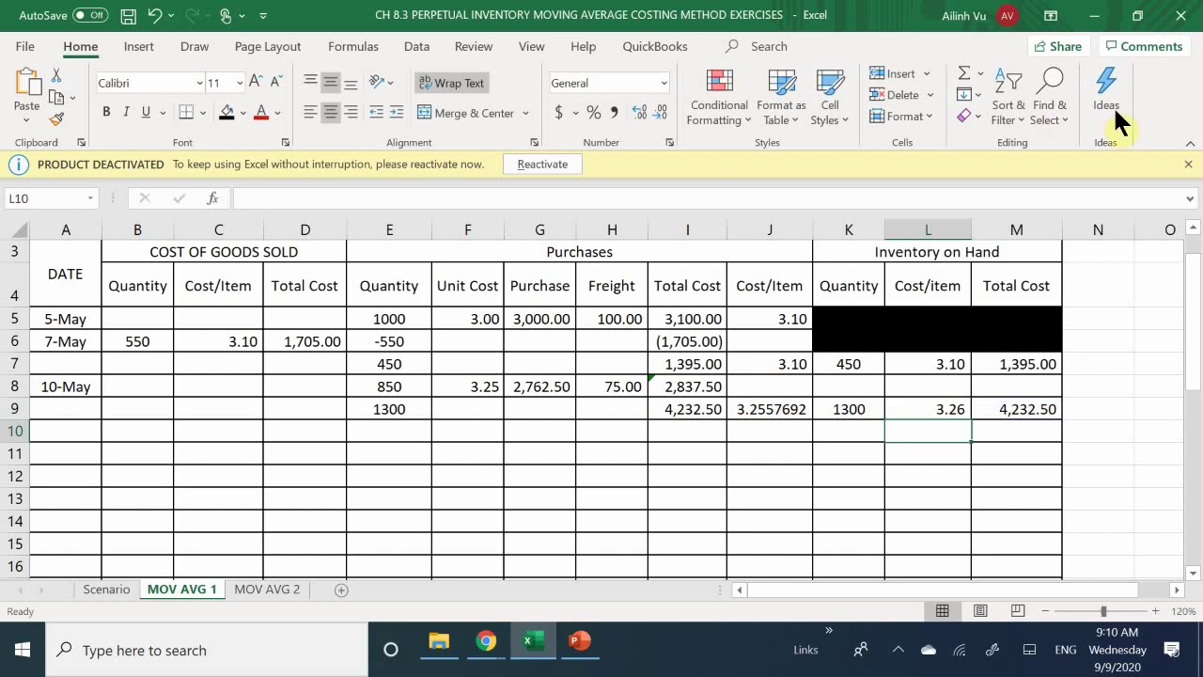
- Increase the displayed precision of the Inventory on Hand Cost/item in L9 to six decimal places
click(945, 408)
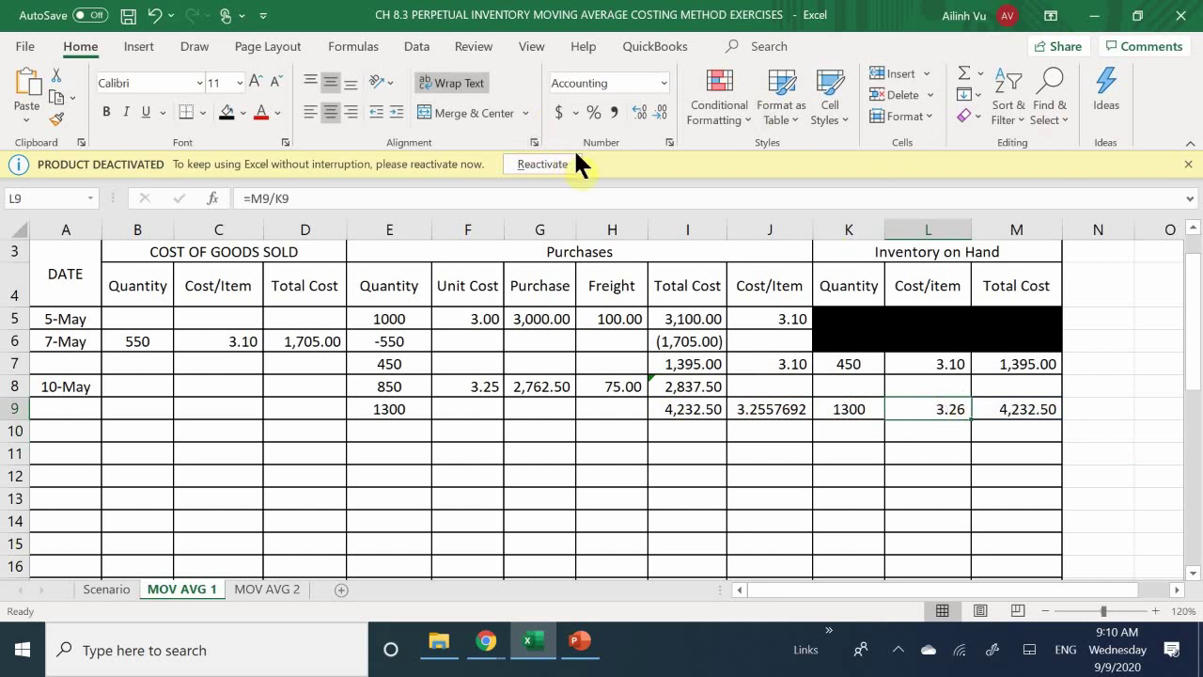
click(639, 113)
click(639, 113)
click(639, 112)
click(638, 114)
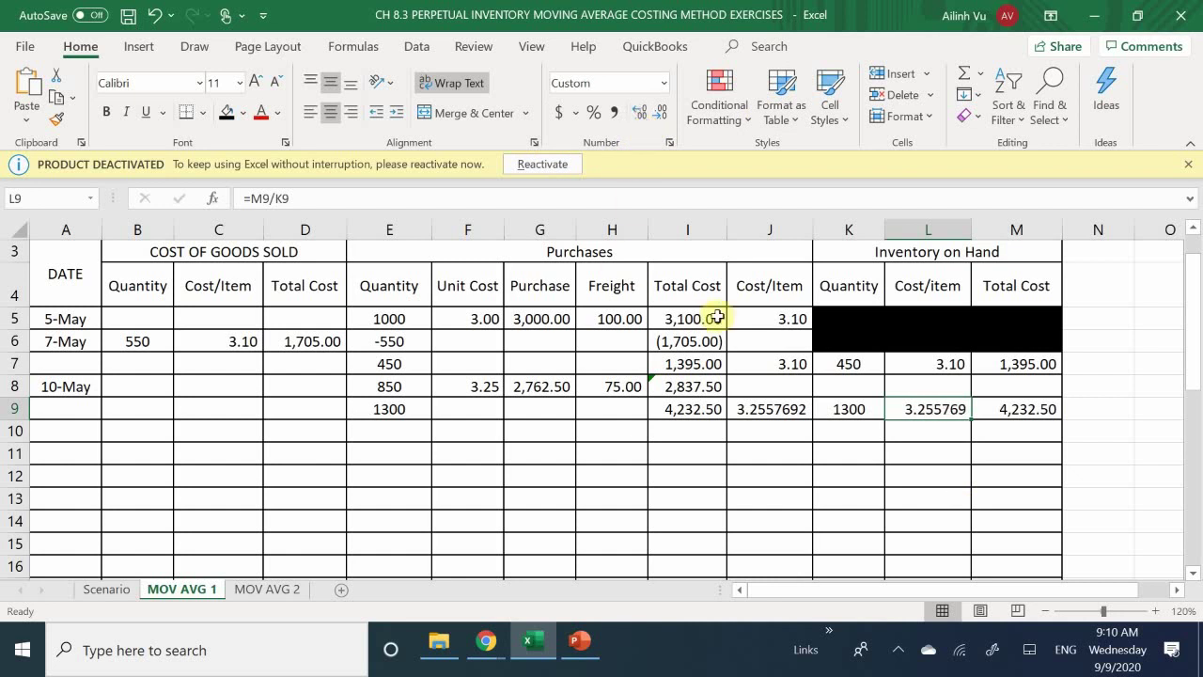
- Black out the superseded Inventory on Hand cells K7:M8 with a black fill
click(911, 385)
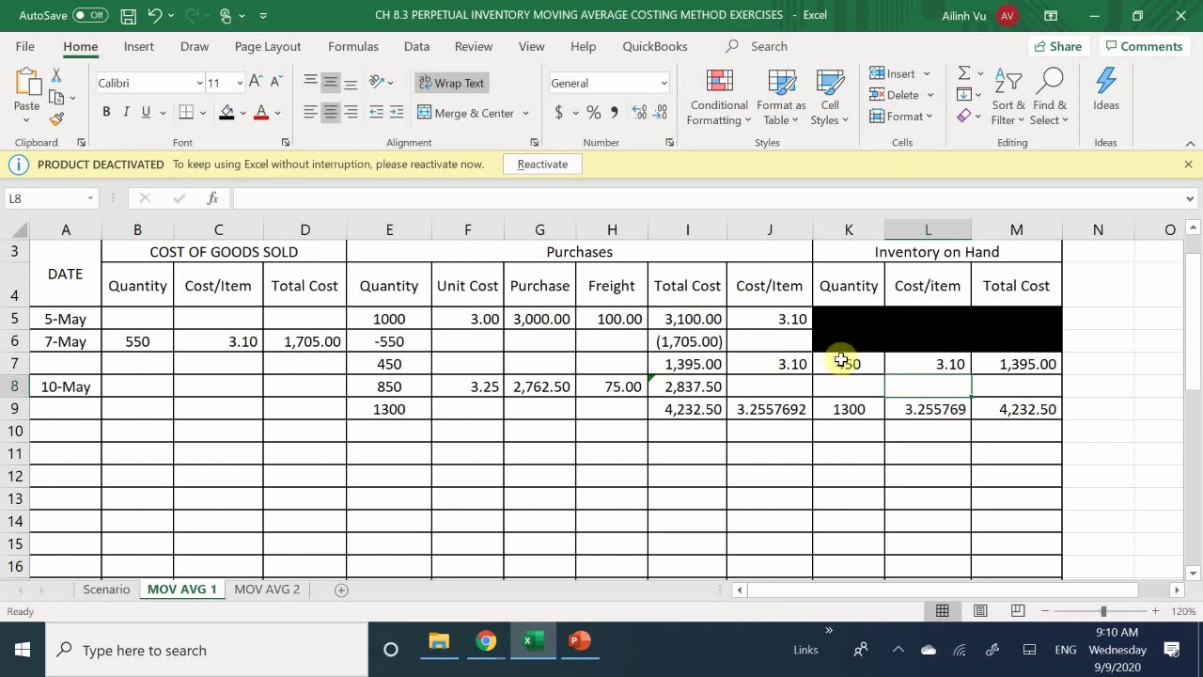
drag(841, 363, 1012, 386)
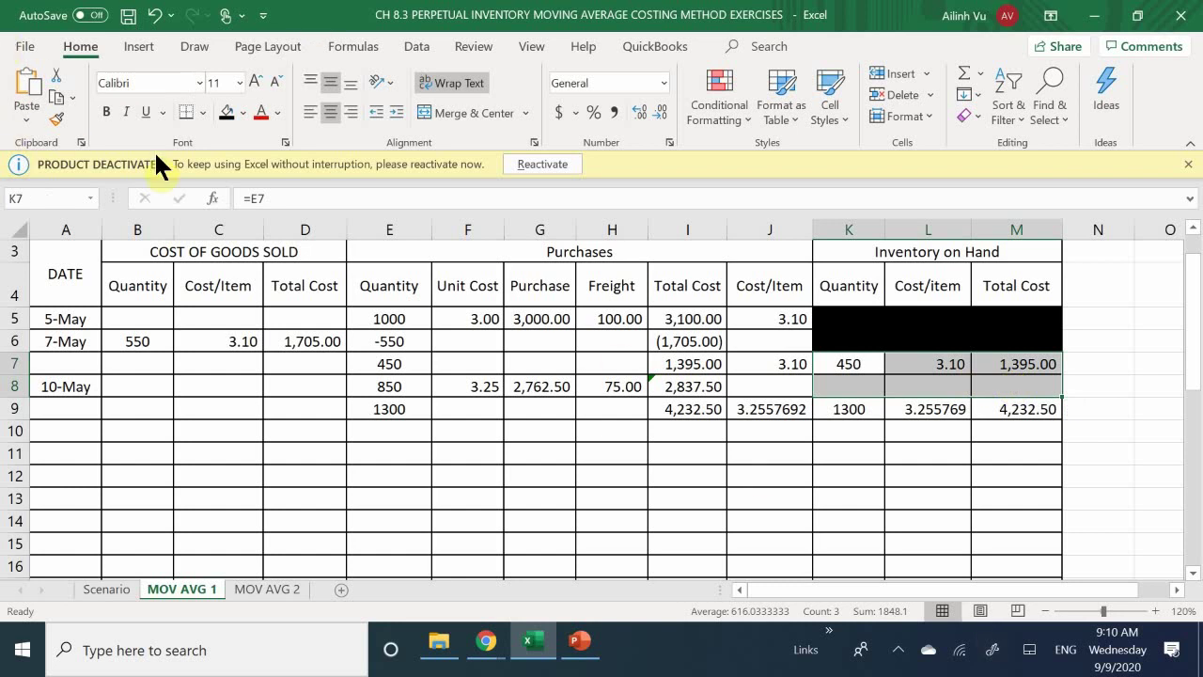
click(228, 114)
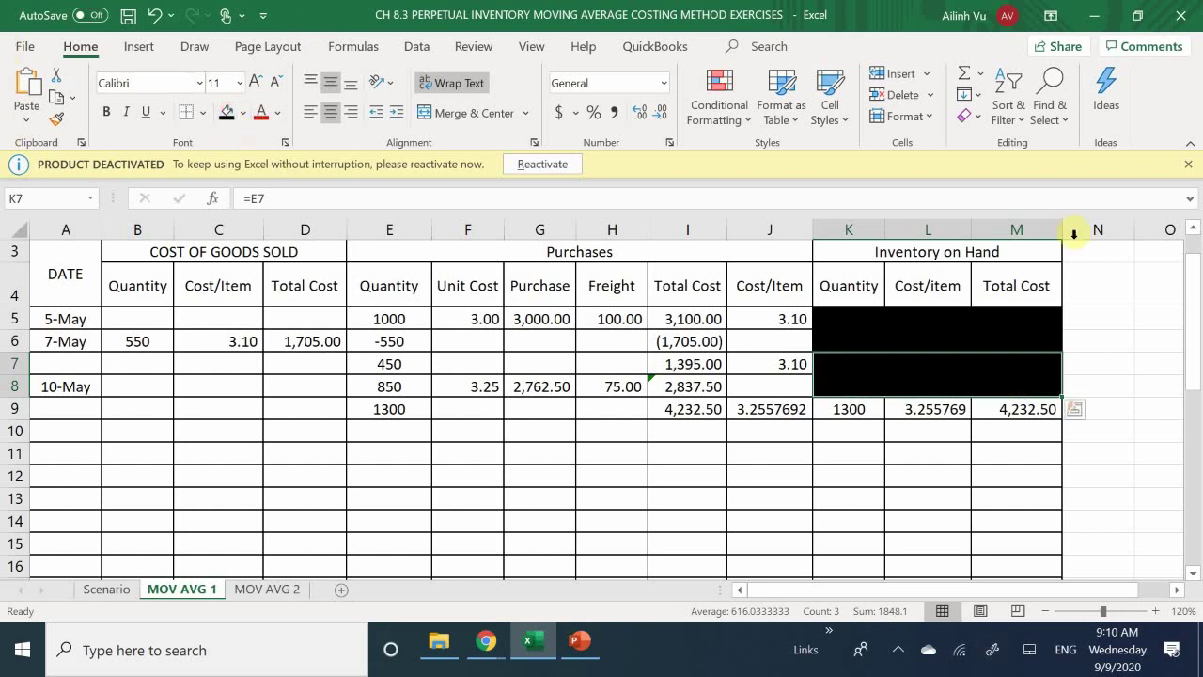
click(810, 459)
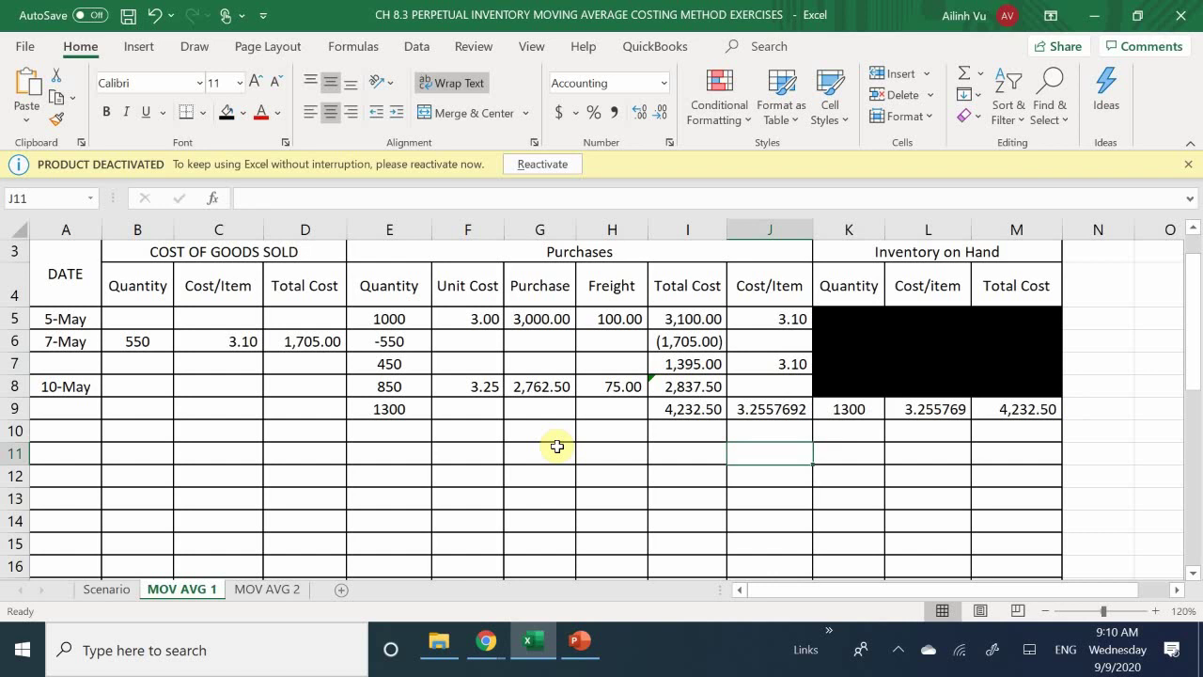
- Check the Scenario sheet for the date and quantity of the transaction following the 10 May purchase
scroll(557, 446, up, 1)
scroll(555, 450, down, 7)
scroll(541, 460, up, 8)
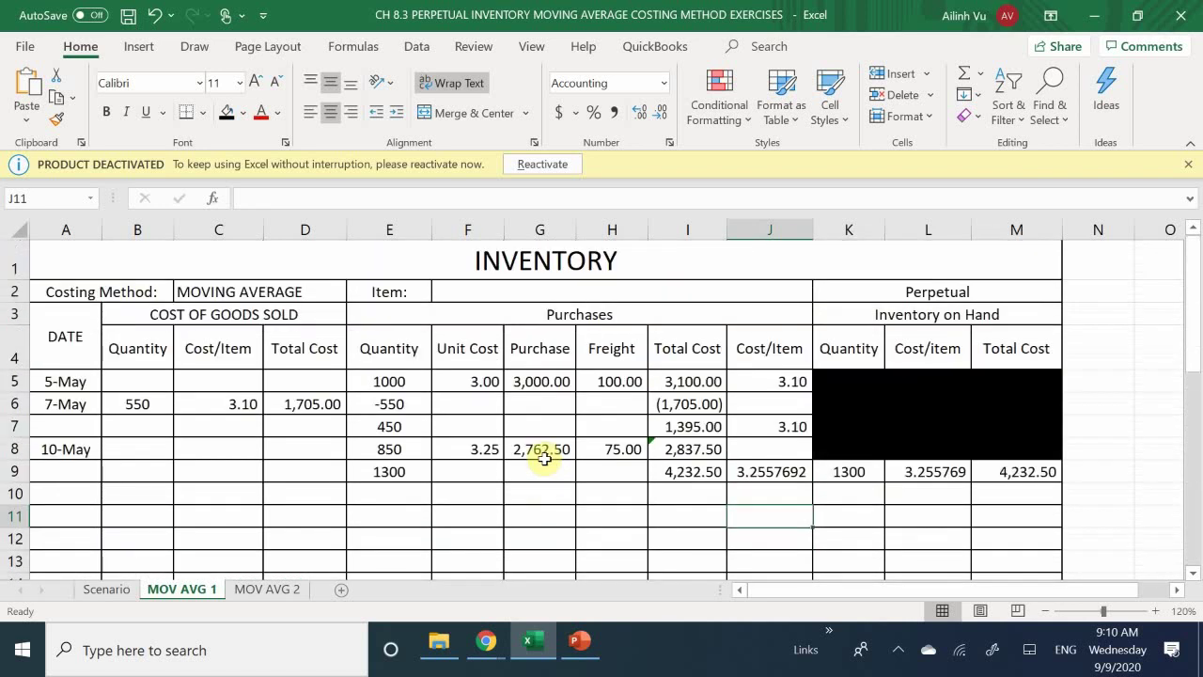
scroll(544, 459, down, 1)
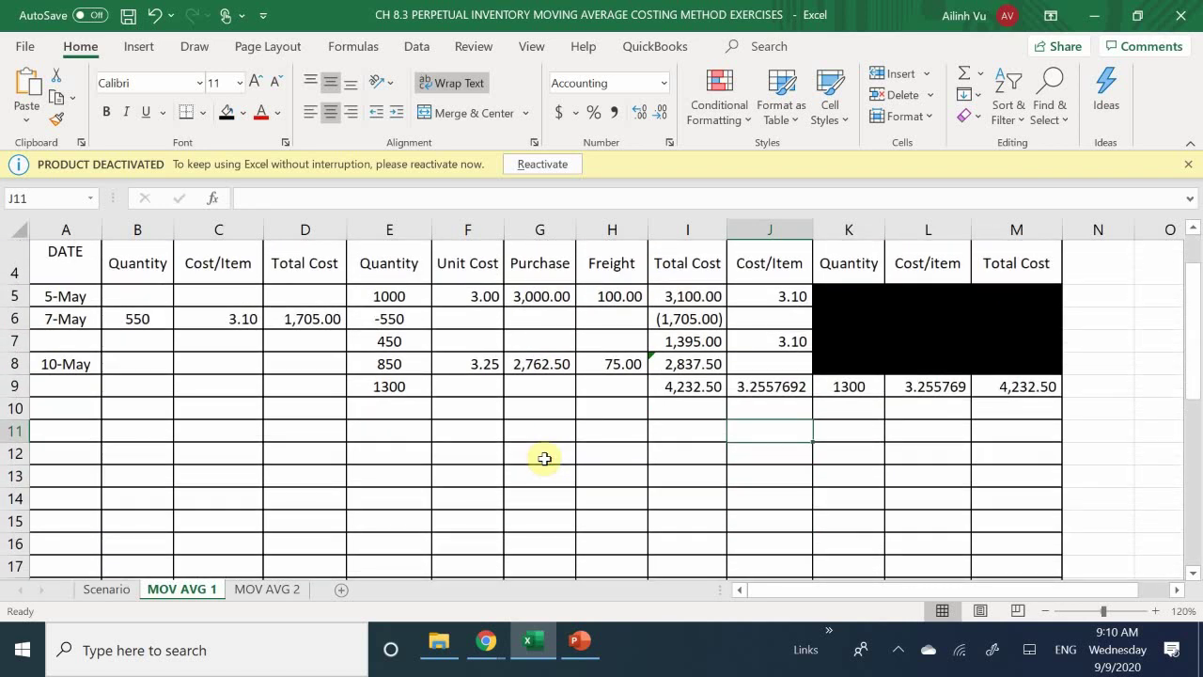
scroll(544, 459, up, 1)
scroll(550, 354, down, 1)
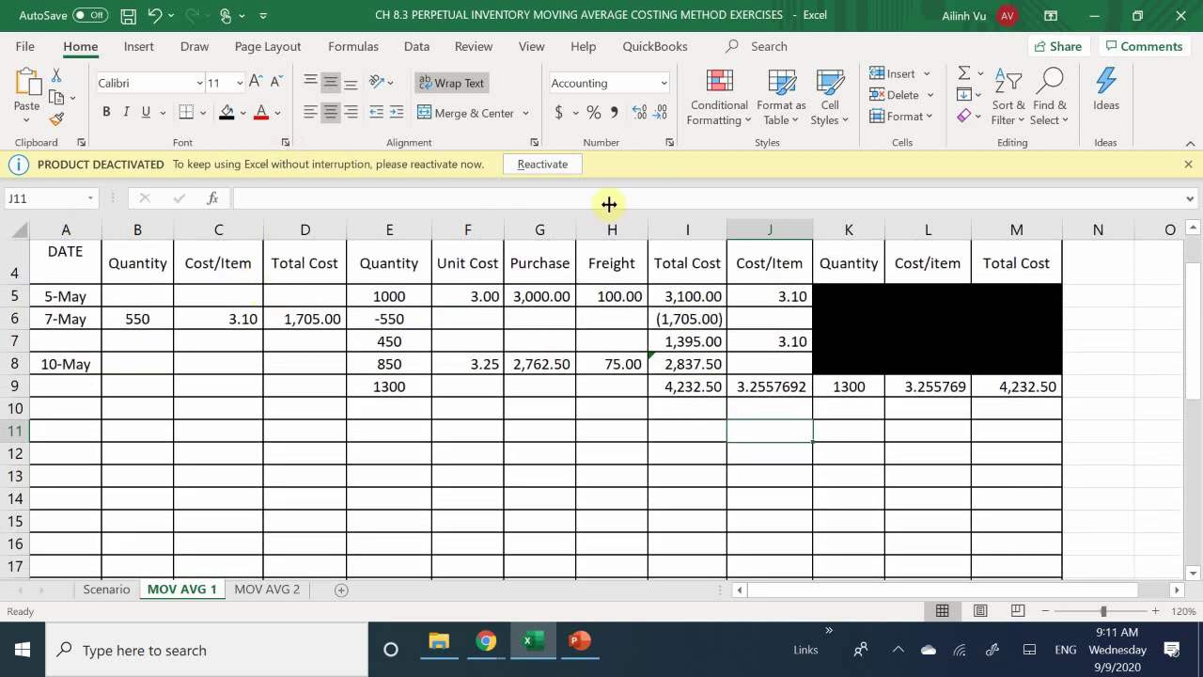
click(126, 584)
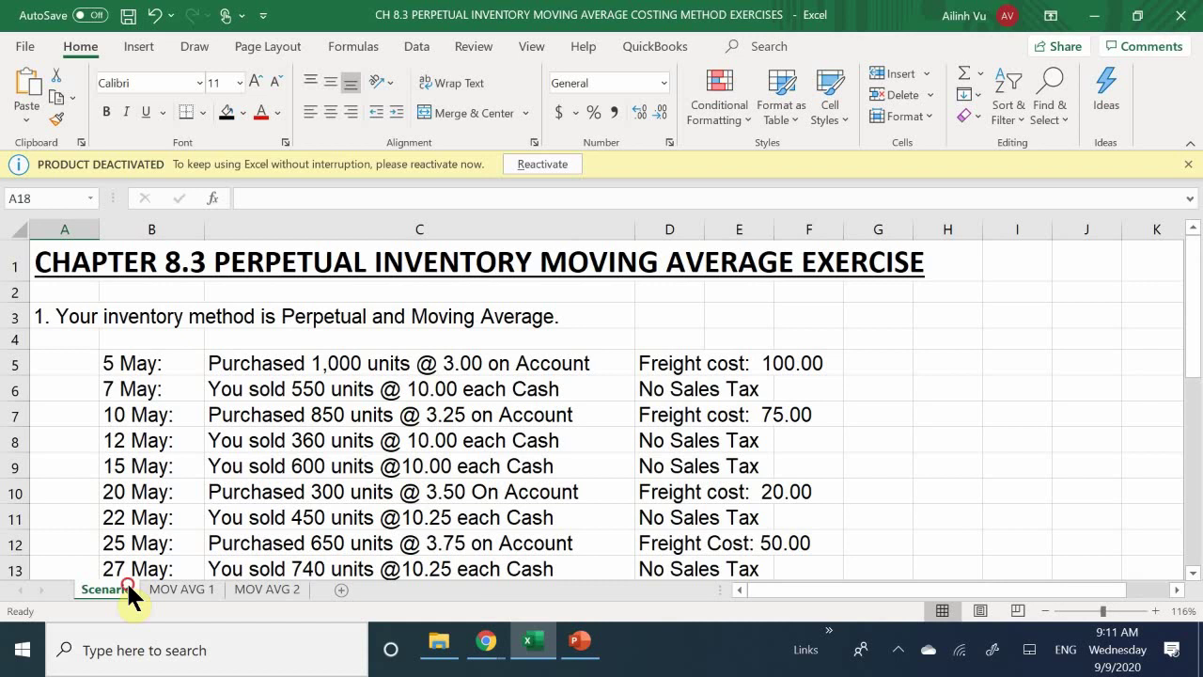
click(186, 590)
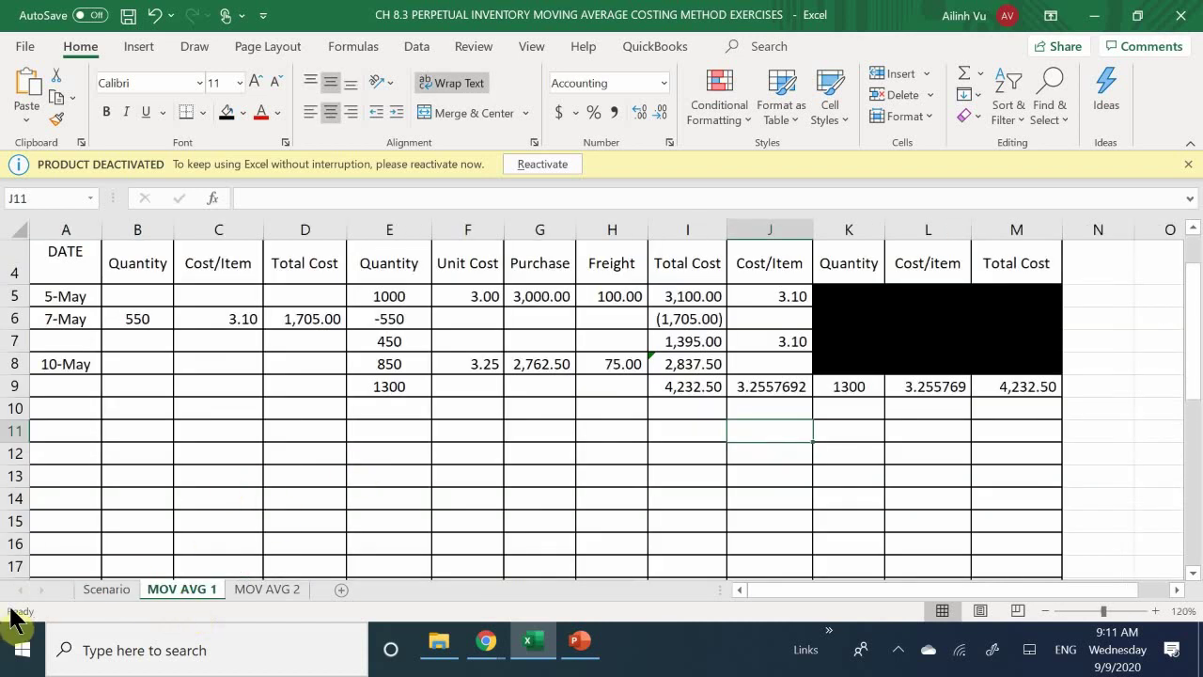
click(97, 596)
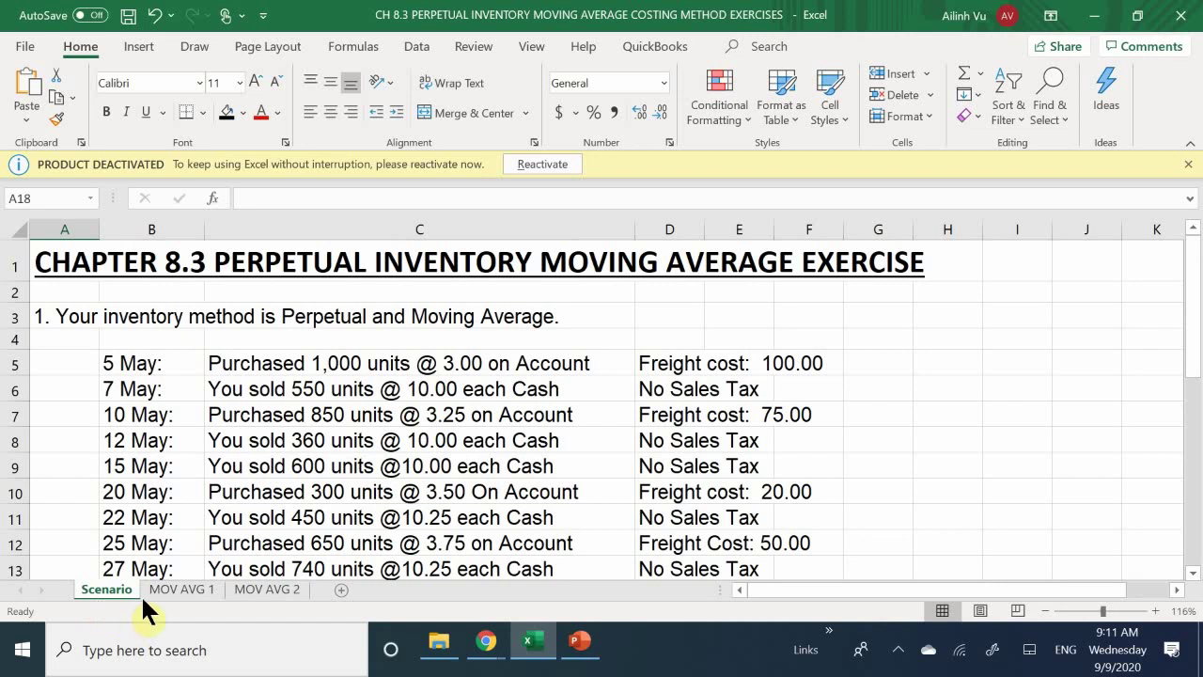
click(166, 589)
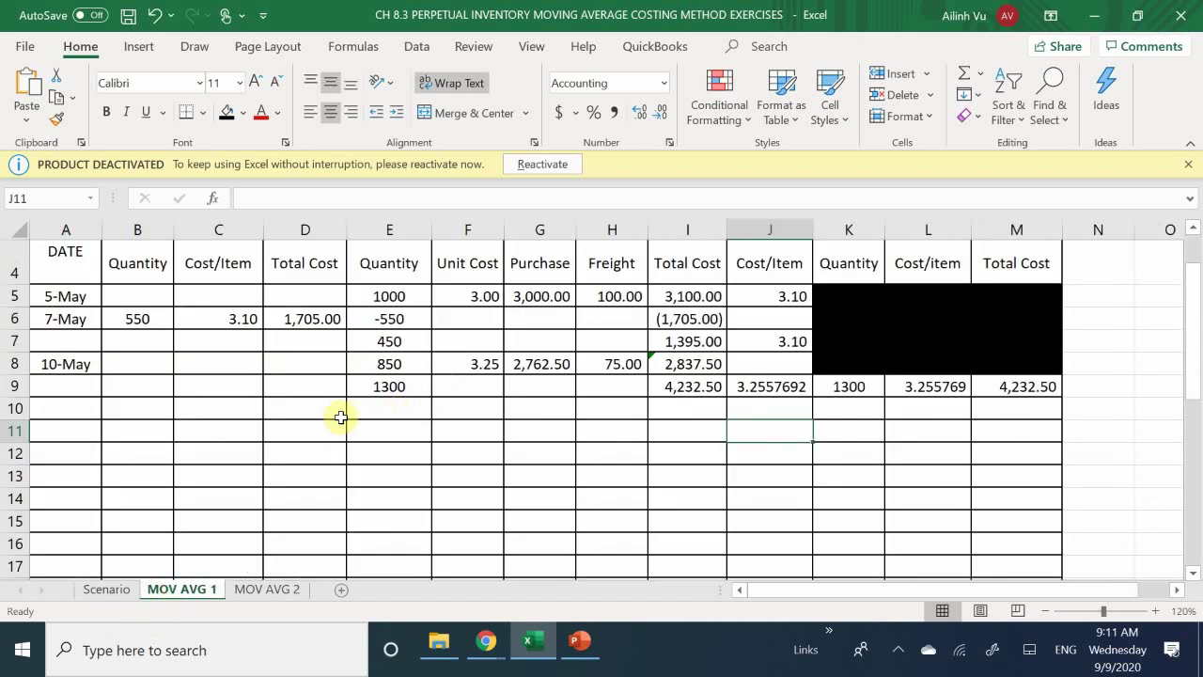
- Record the next sale in row 10 with the date 5/12 and a Cost of Goods Sold Quantity of 360
click(62, 412)
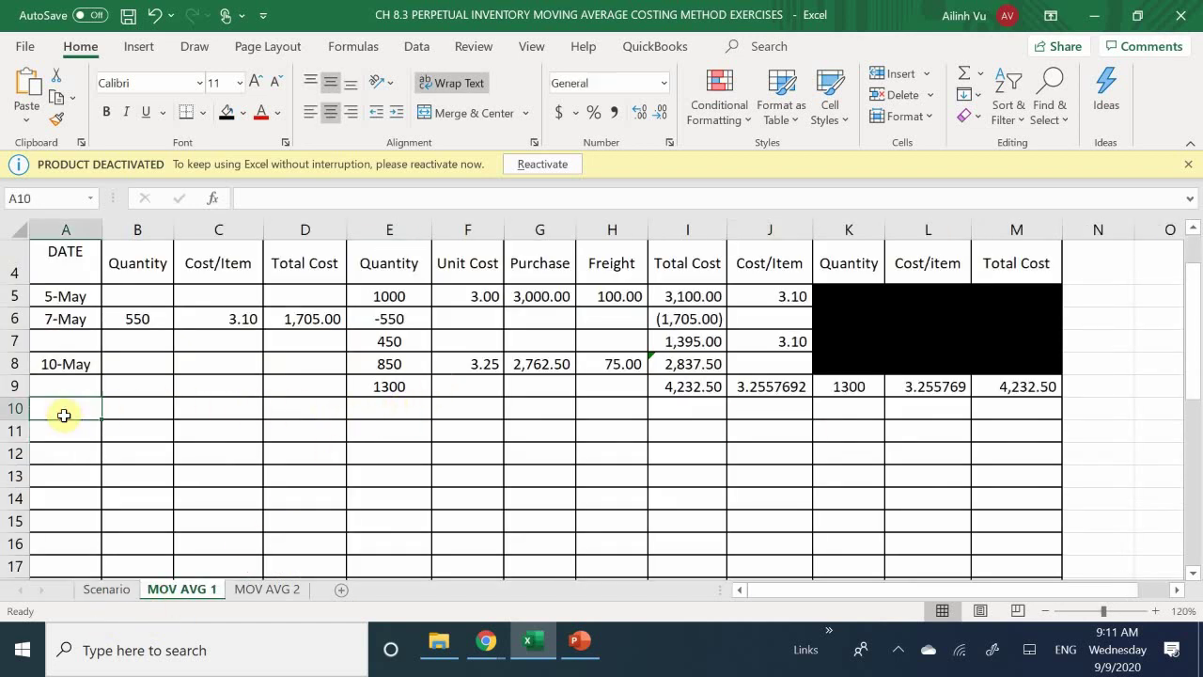
text(5/12)
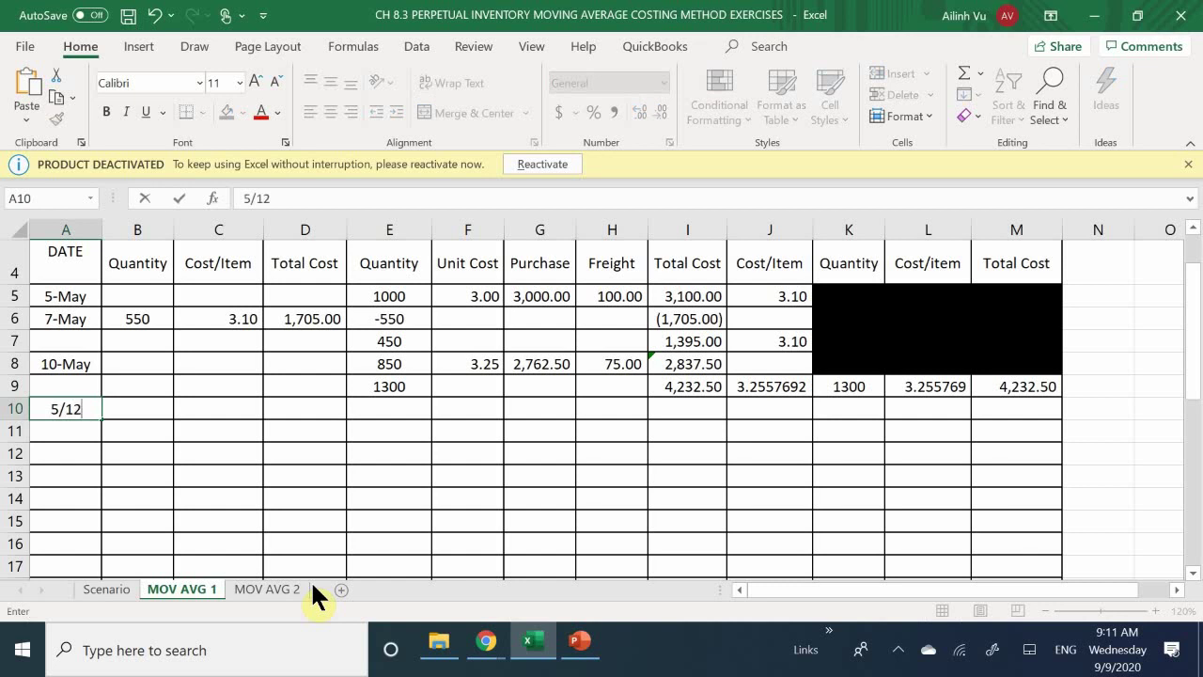
key(Return)
key(Up)
key(Right)
text(360)
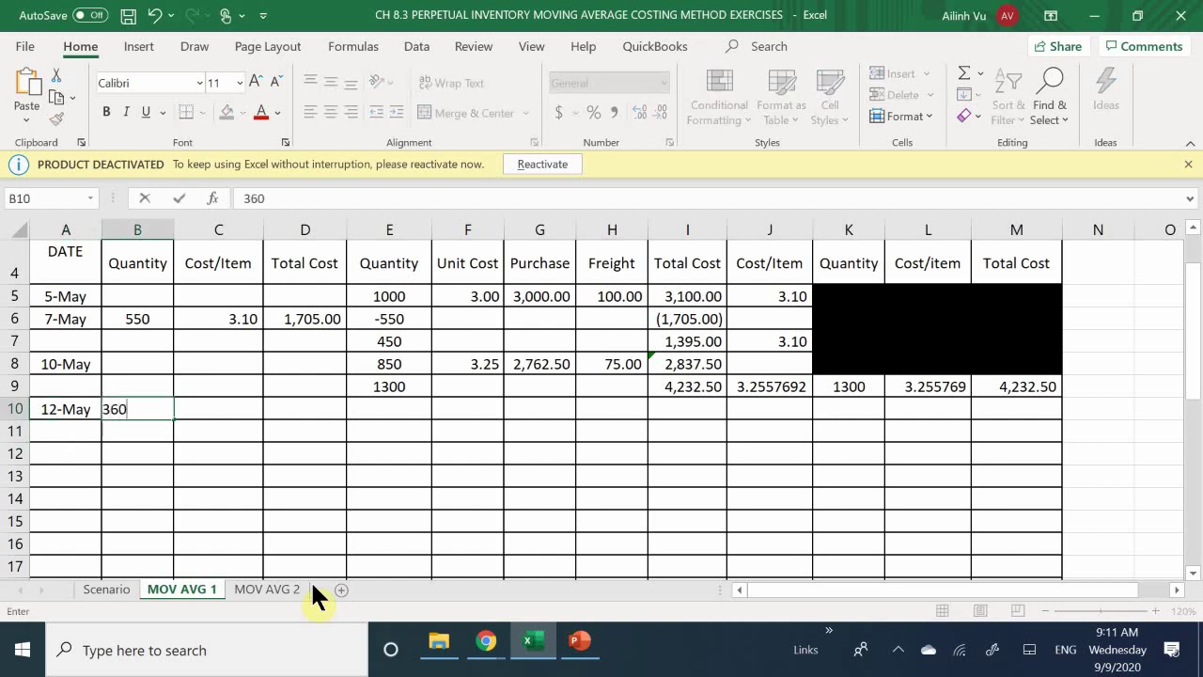
key(Return)
- Link the Cost of Goods Sold Cost/Item in C10 to the current moving average in the inventory section with =L9
key(Up)
key(Right)
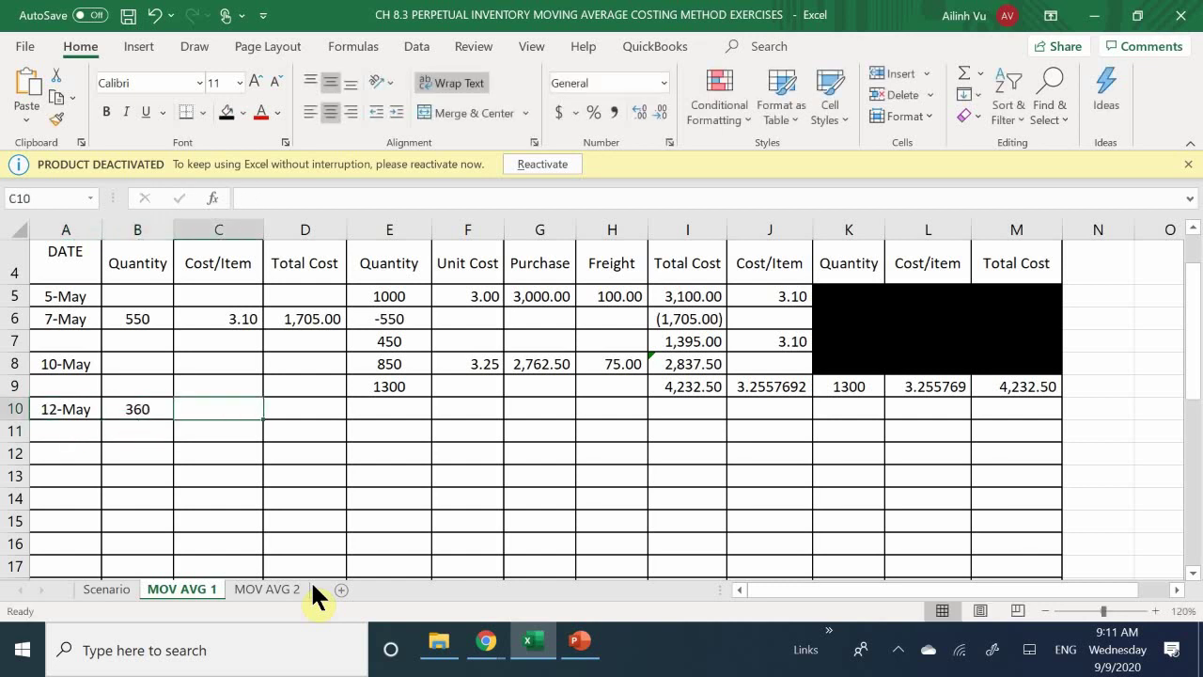
text(=)
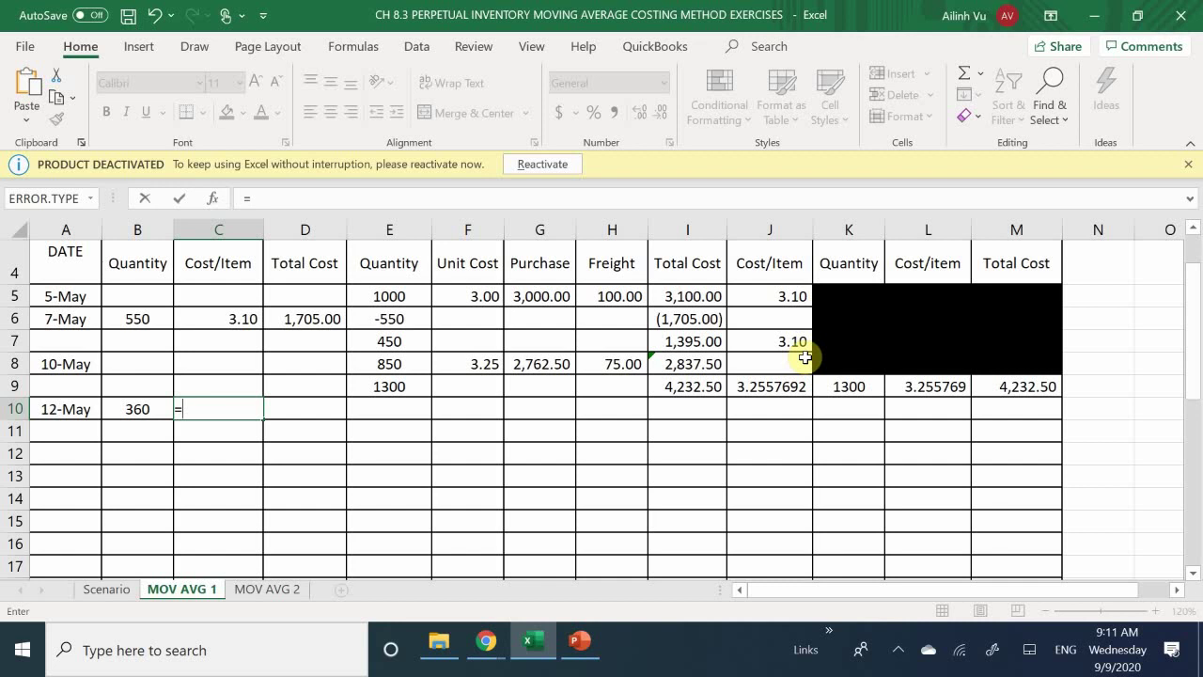
click(911, 390)
key(Return)
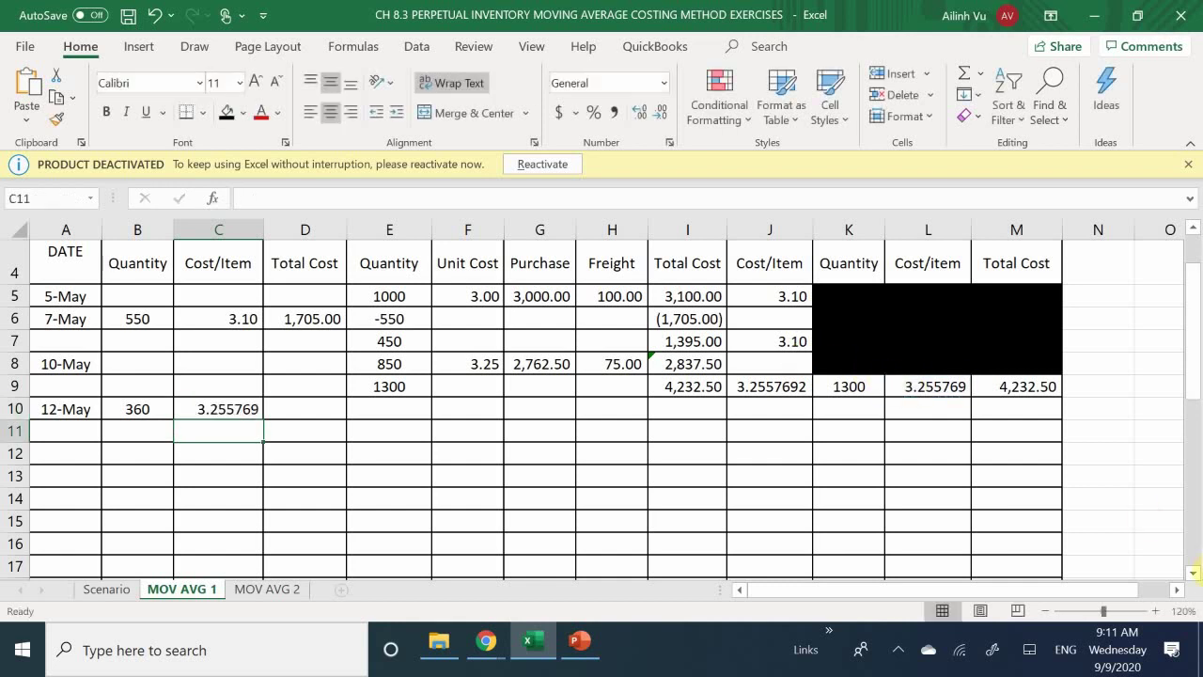
- Calculate the Cost of Goods Sold Total Cost in D10 as cost per item times quantity with =C10*B10
click(304, 409)
text(=)
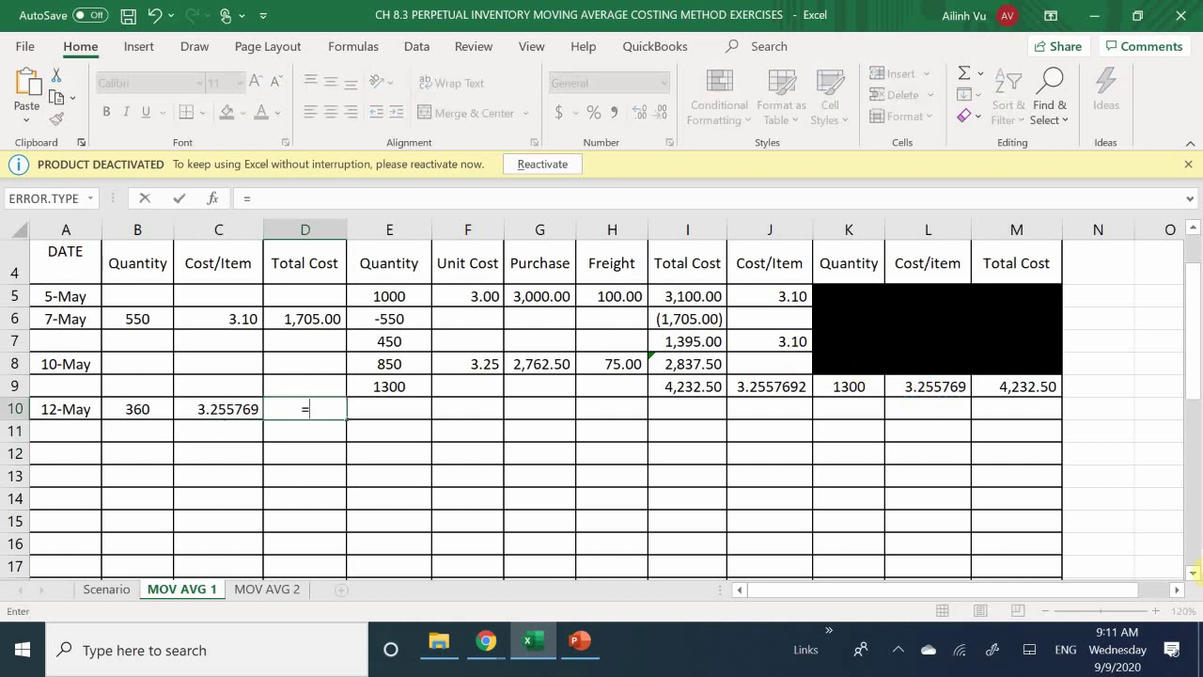
key(Left)
text(*)
key(Left)
key(Left)
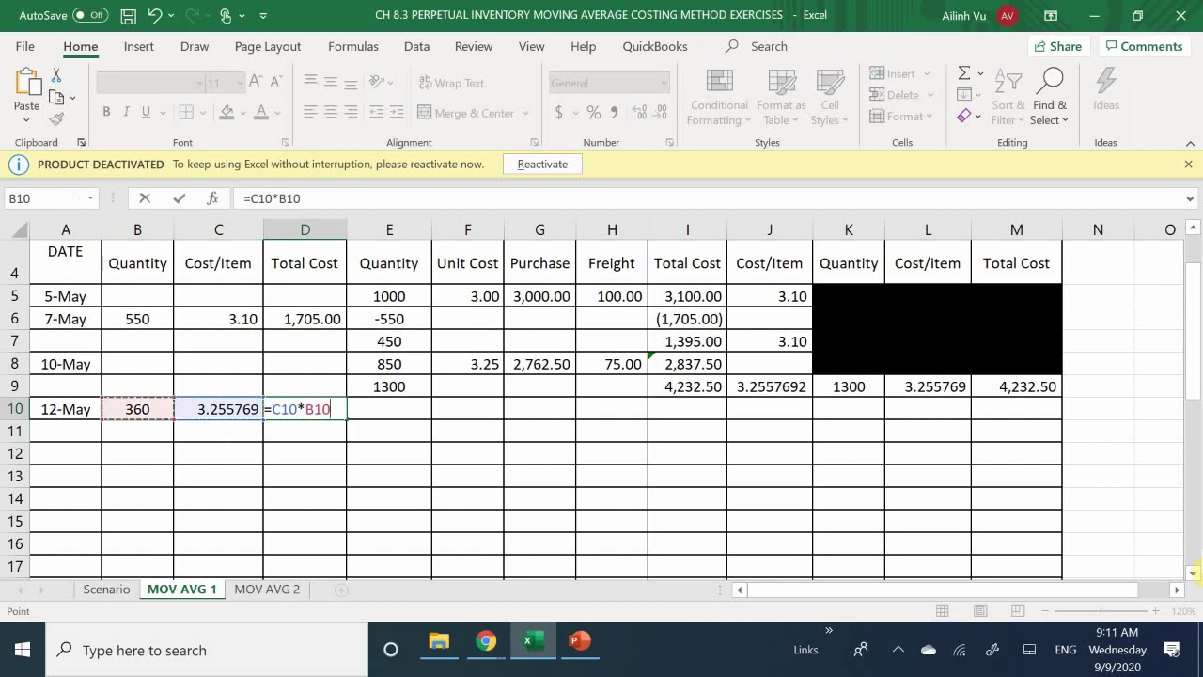
key(Return)
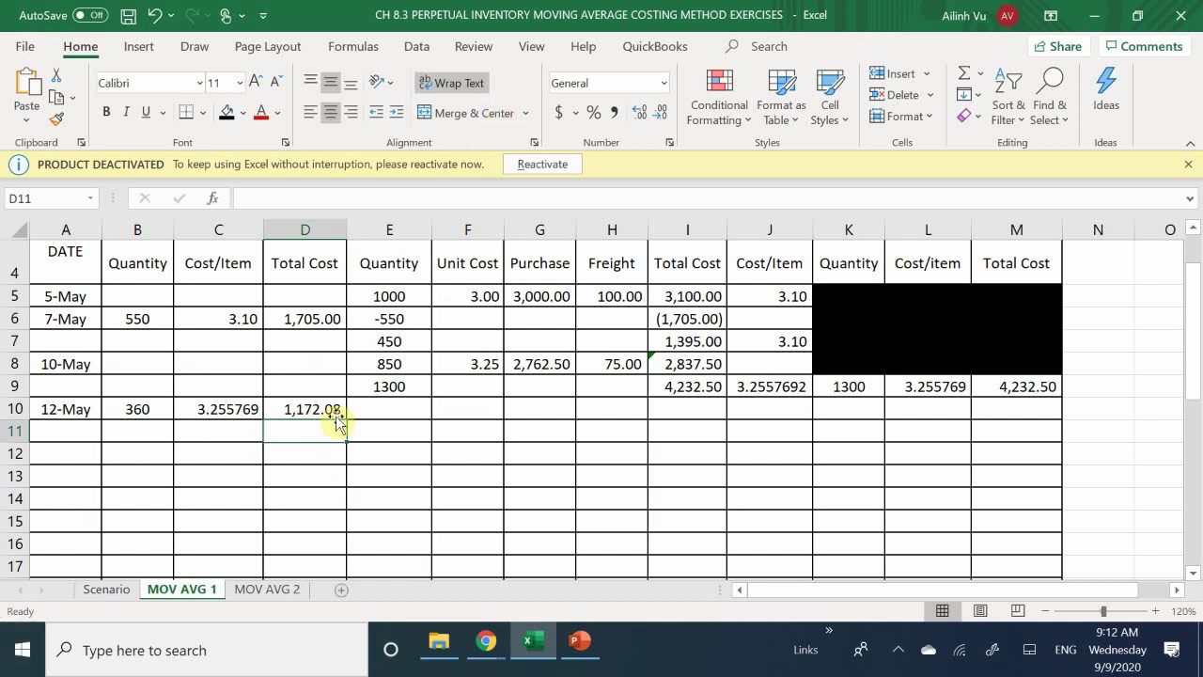
- Enter the sold units as a negative purchases Quantity in E10 with -B10
click(395, 407)
text(-)
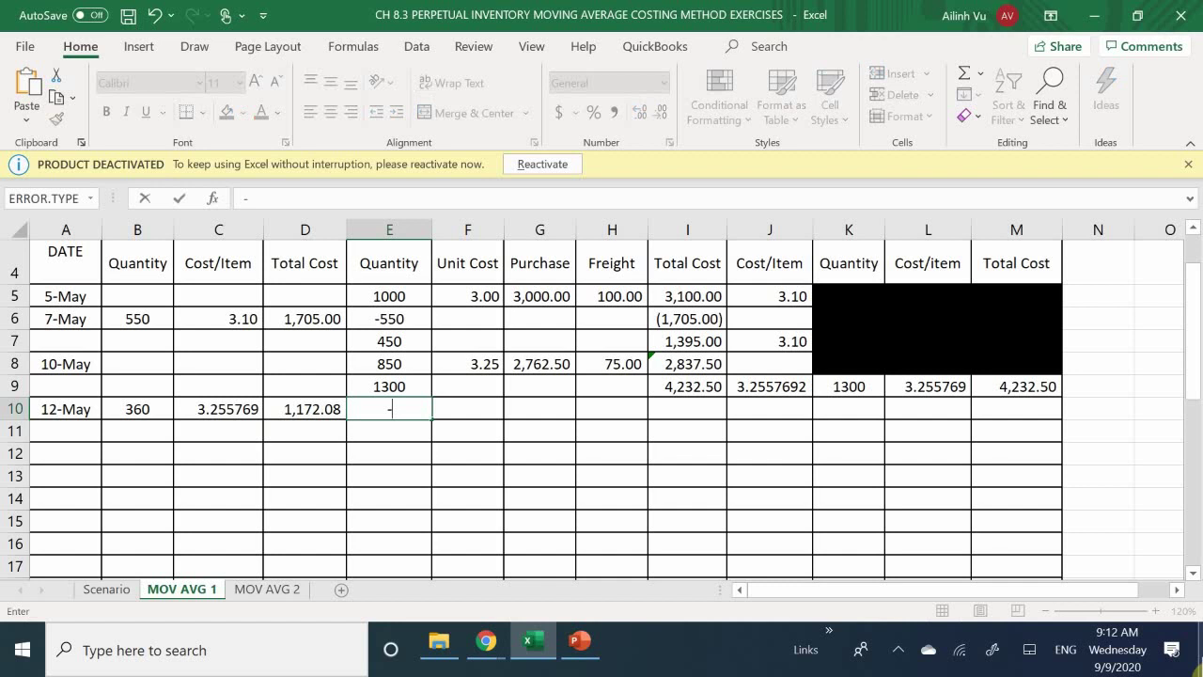
click(132, 410)
key(Return)
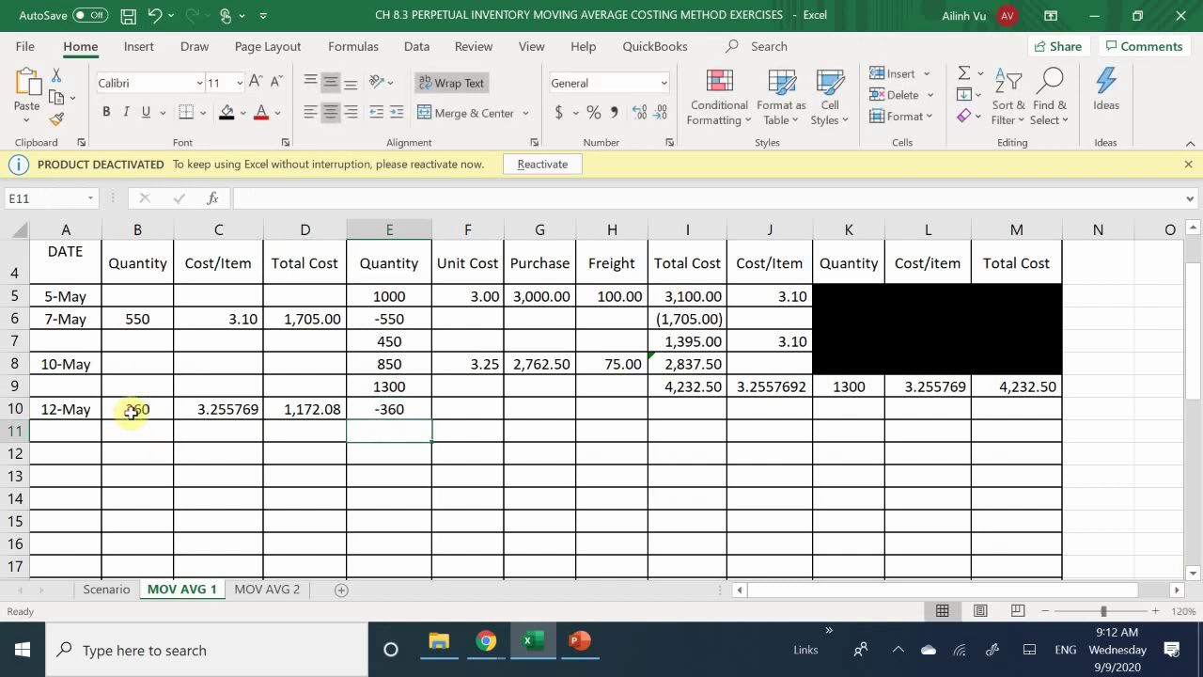
- Calculate the remaining purchases Quantity in E11 by adding the sale to the previous balance with =E9+E10
text(=)
key(Up)
key(Up)
text(+)
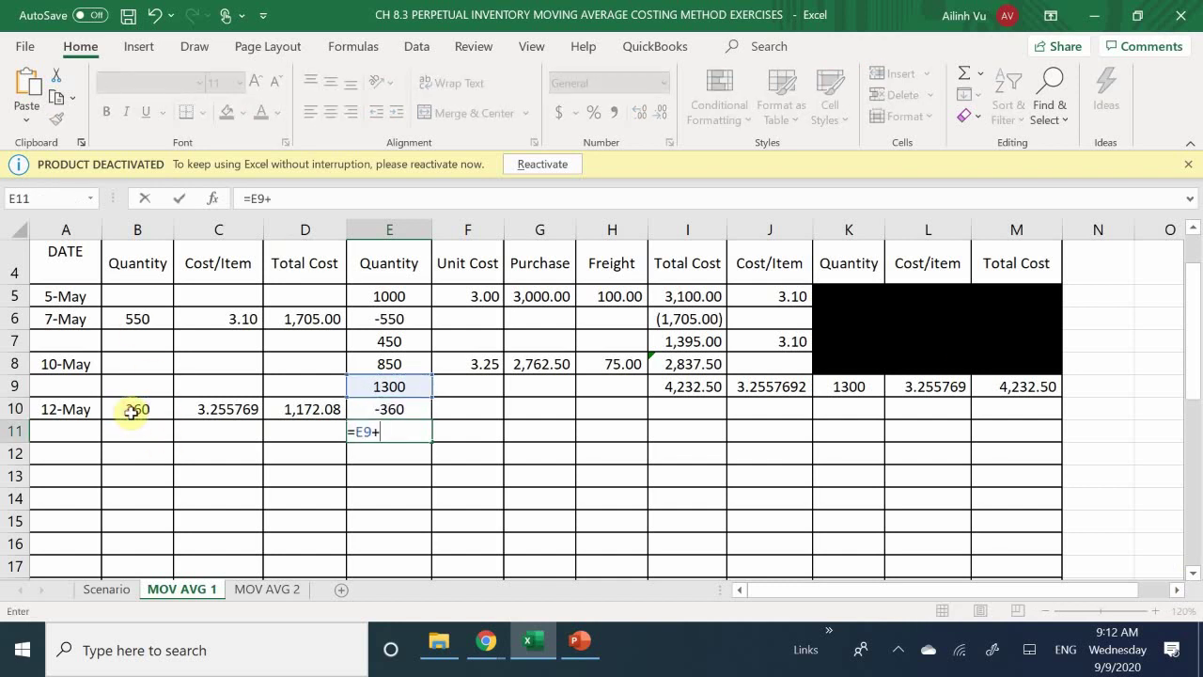
key(Up)
key(Return)
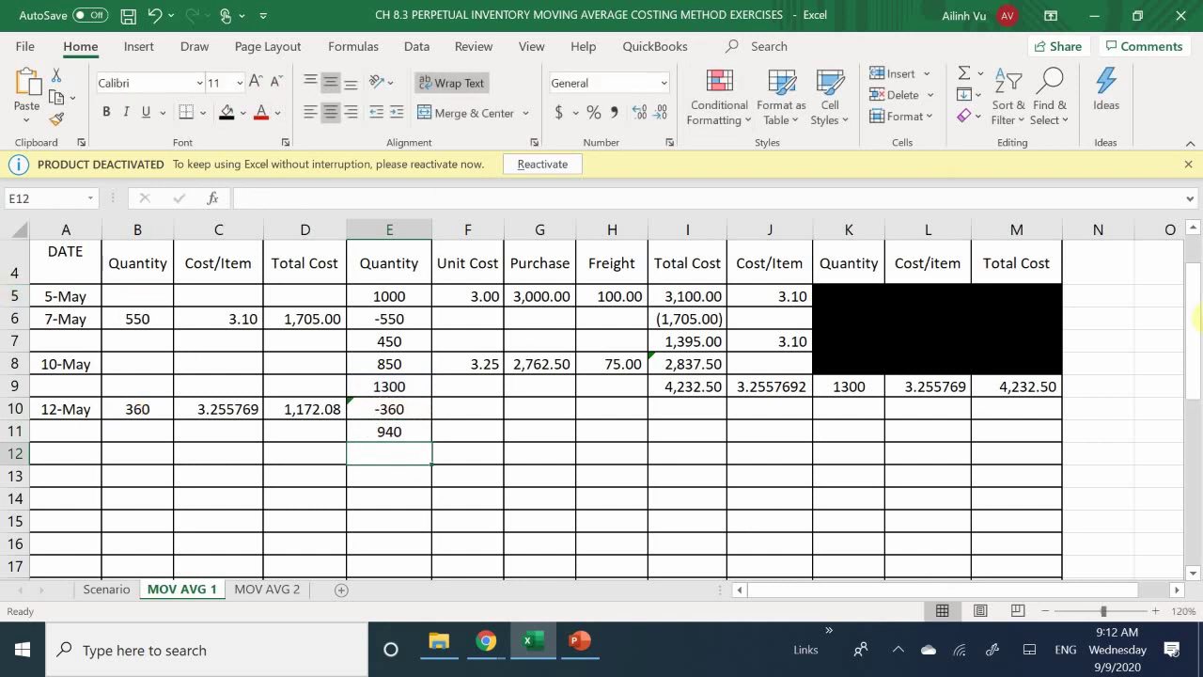
- Enter the May 12 cost of goods sold as a negative purchases Total Cost in I10 with -D10
click(693, 407)
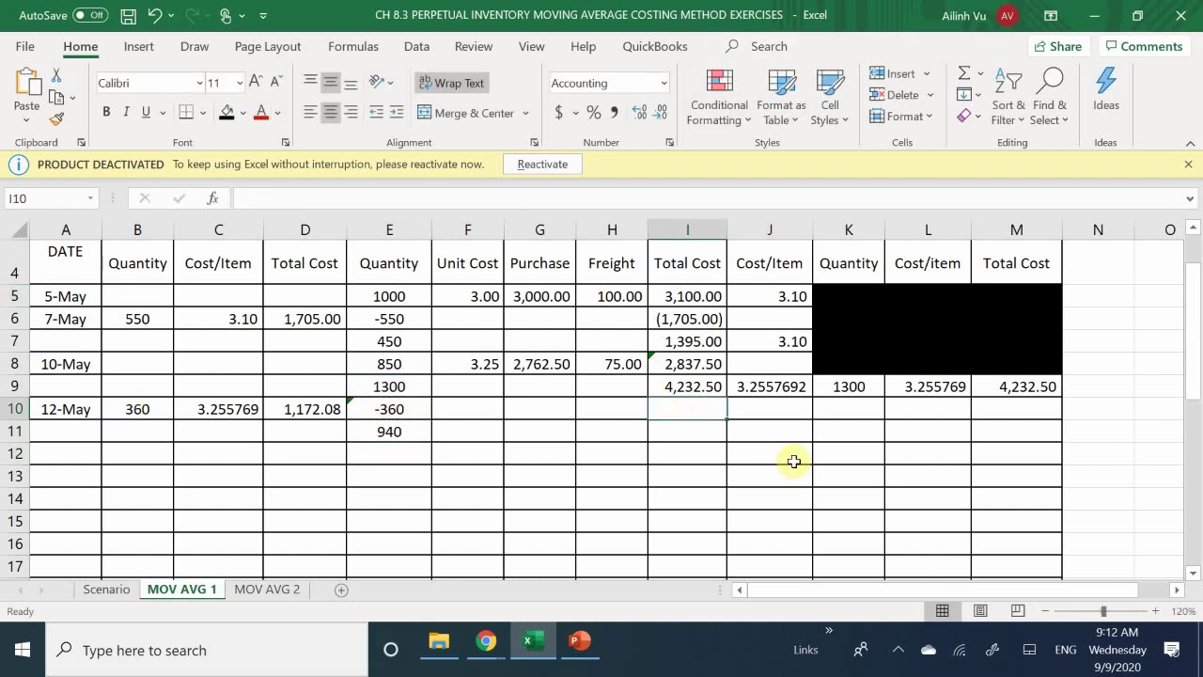
text(=)
key(BackSpace)
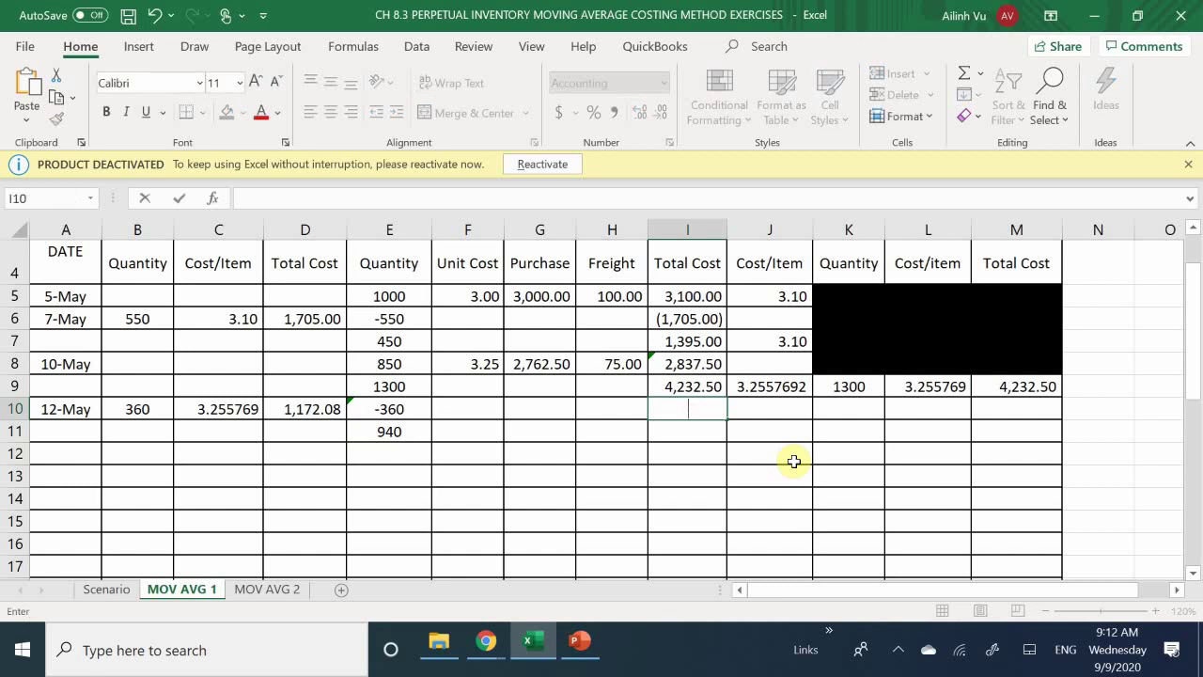
text(-)
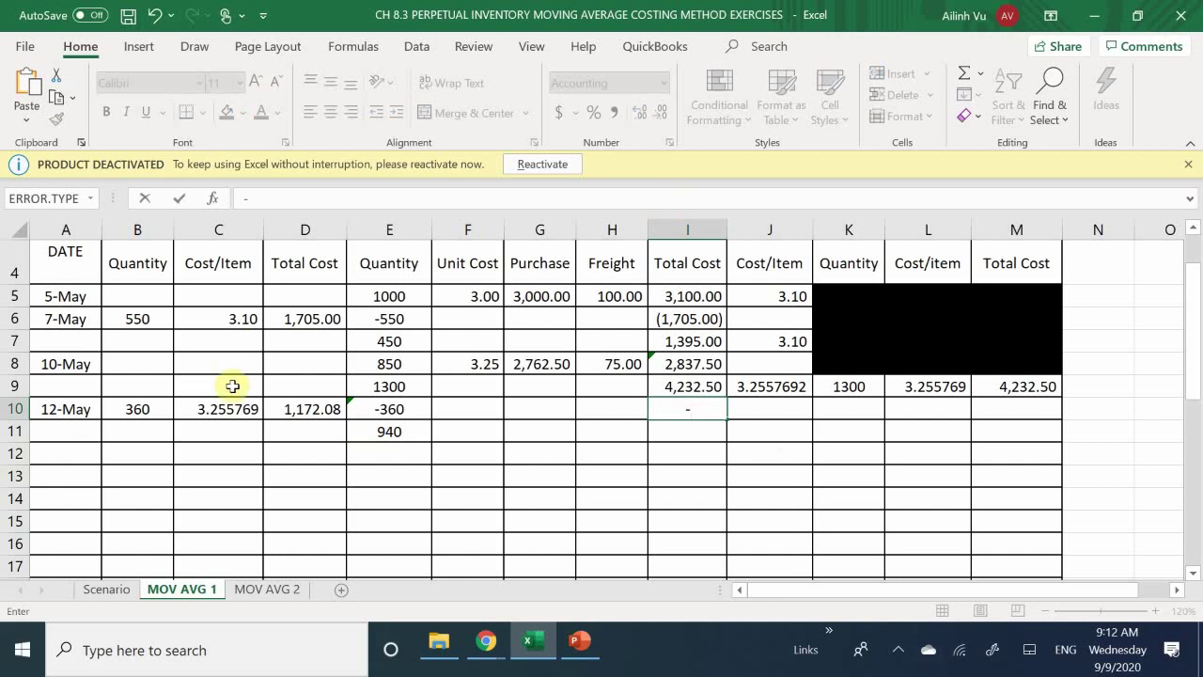
click(286, 413)
key(Return)
- Calculate the remaining purchases Total Cost in I11 with =I9+I10
text(=)
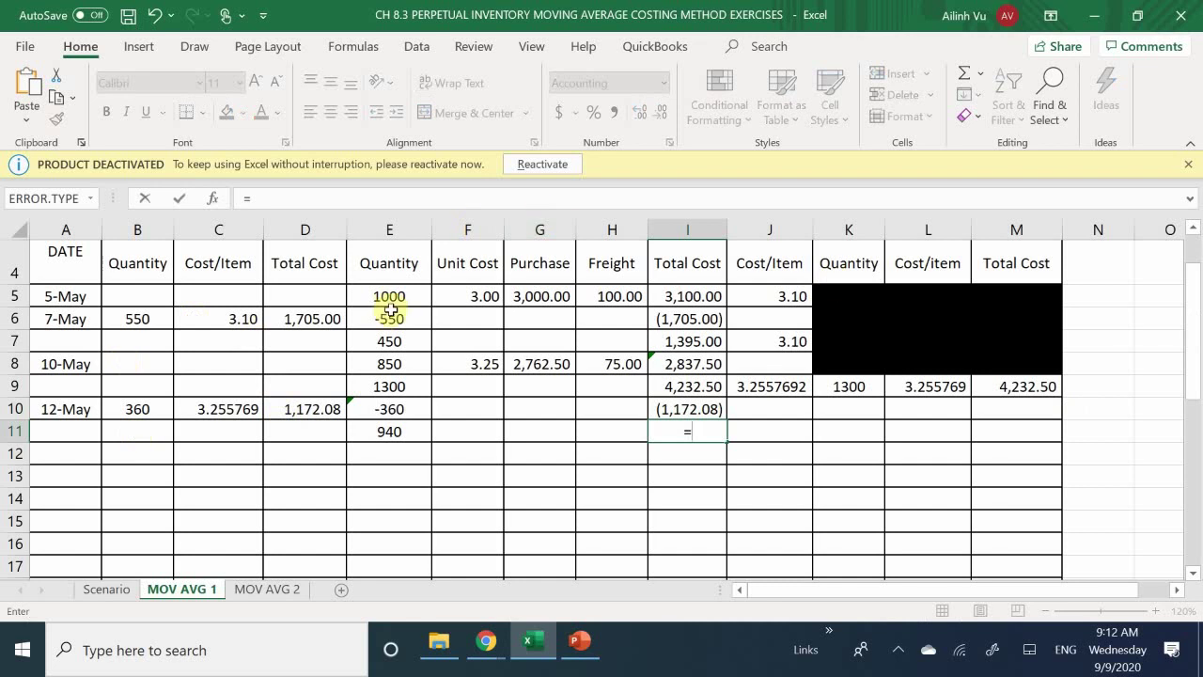
click(703, 387)
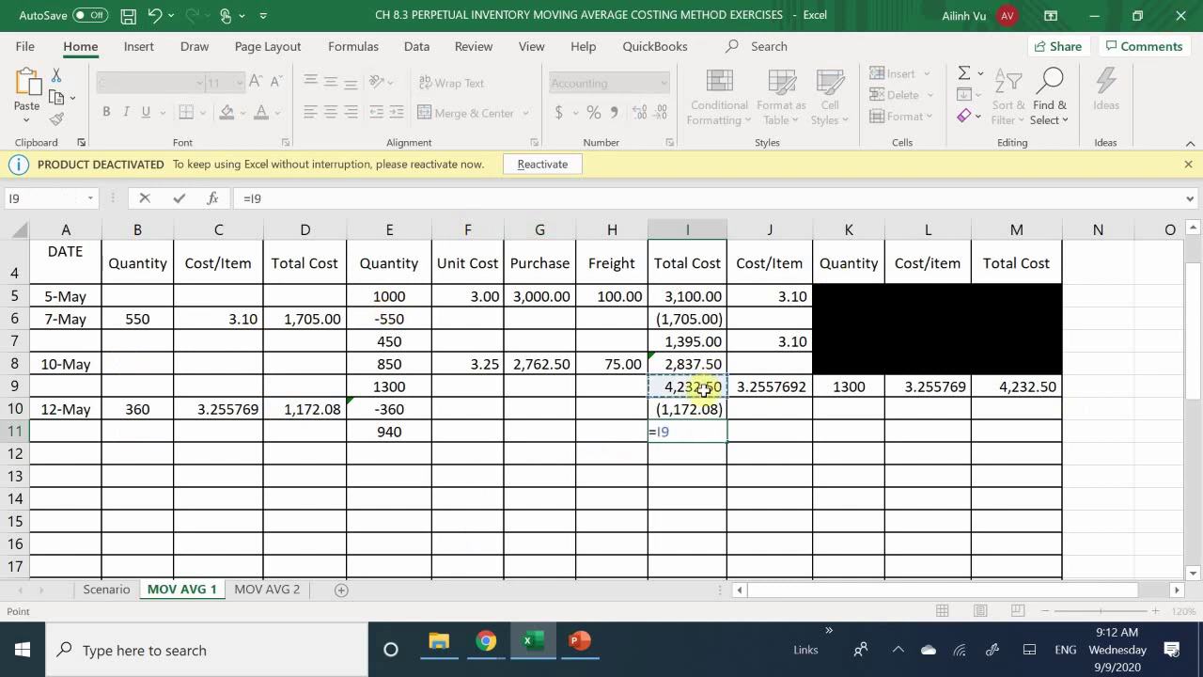
text(+)
key(Up)
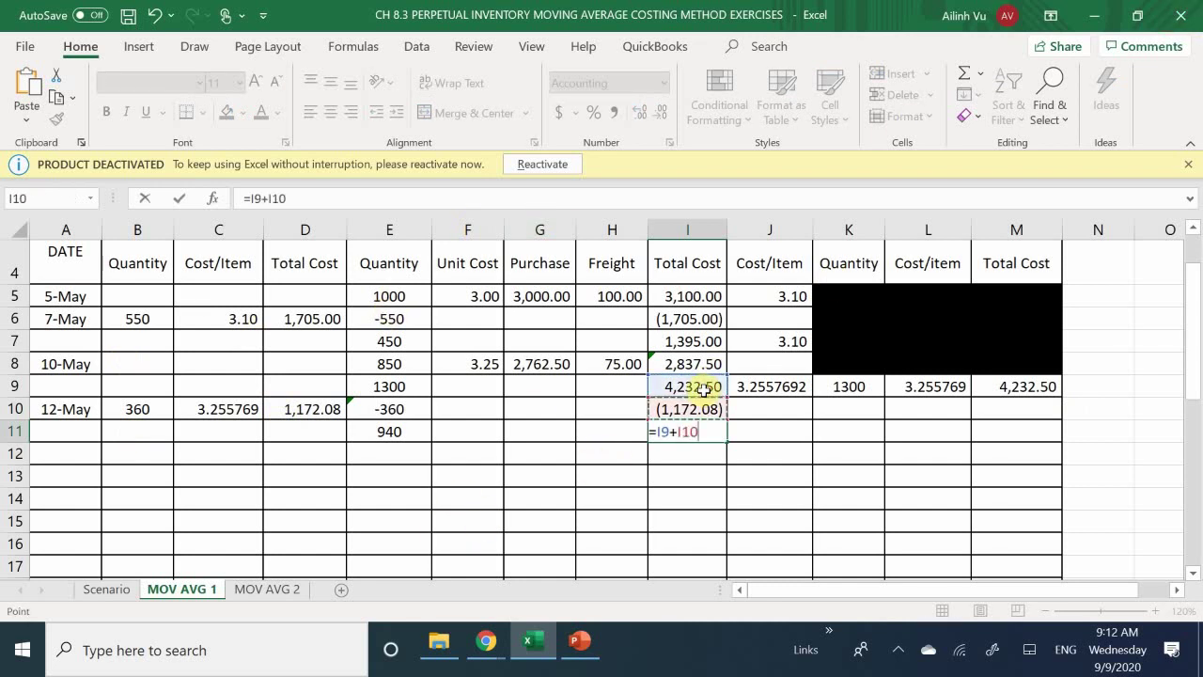
key(Return)
- Calculate the purchases Cost/Item in J11 as total cost divided by quantity with =I11/E11
key(Right)
key(Up)
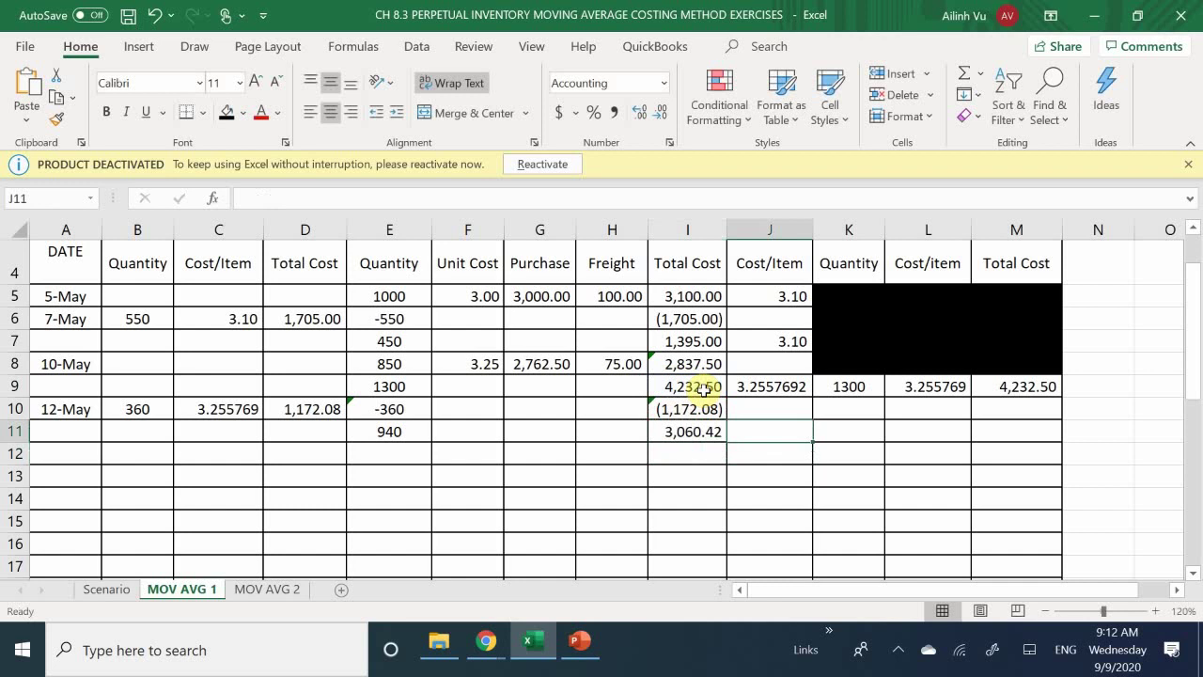
text(=)
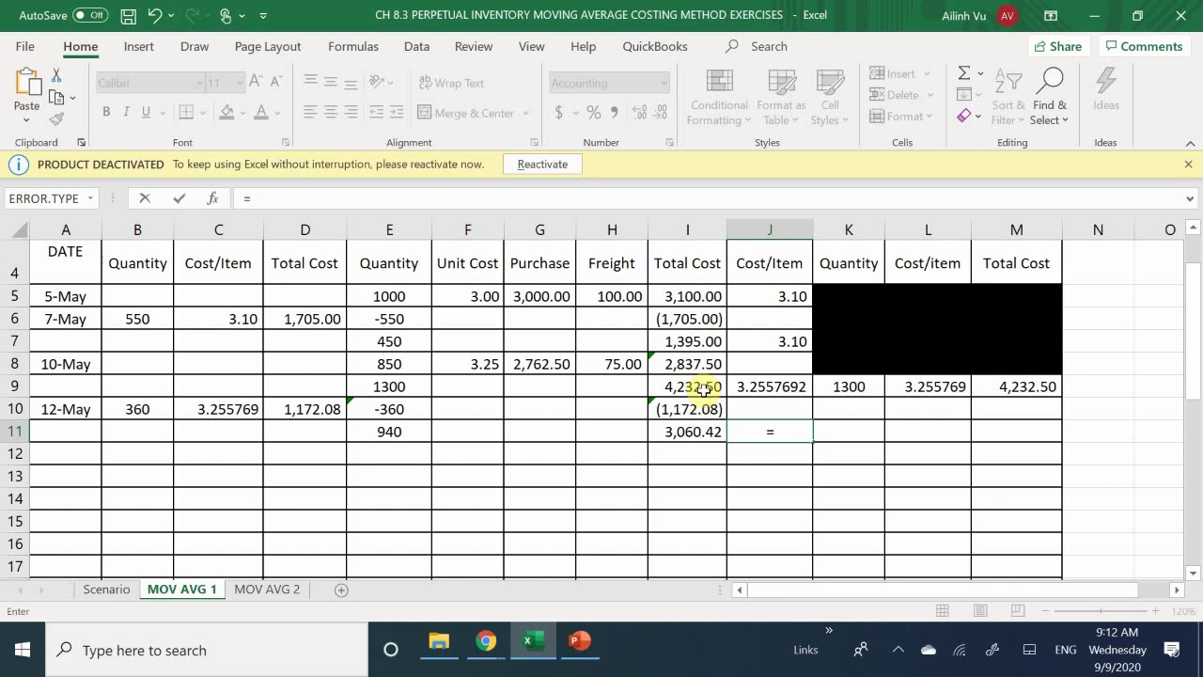
key(Left)
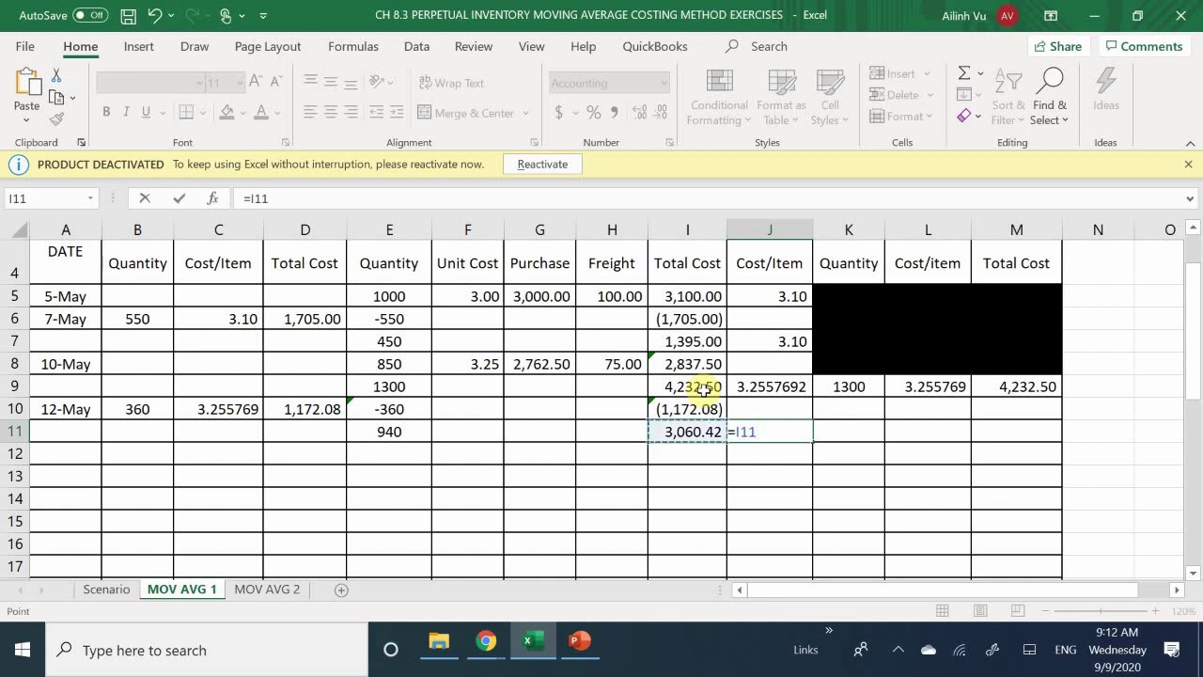
text(/)
key(Left)
key(Left)
key(Left)
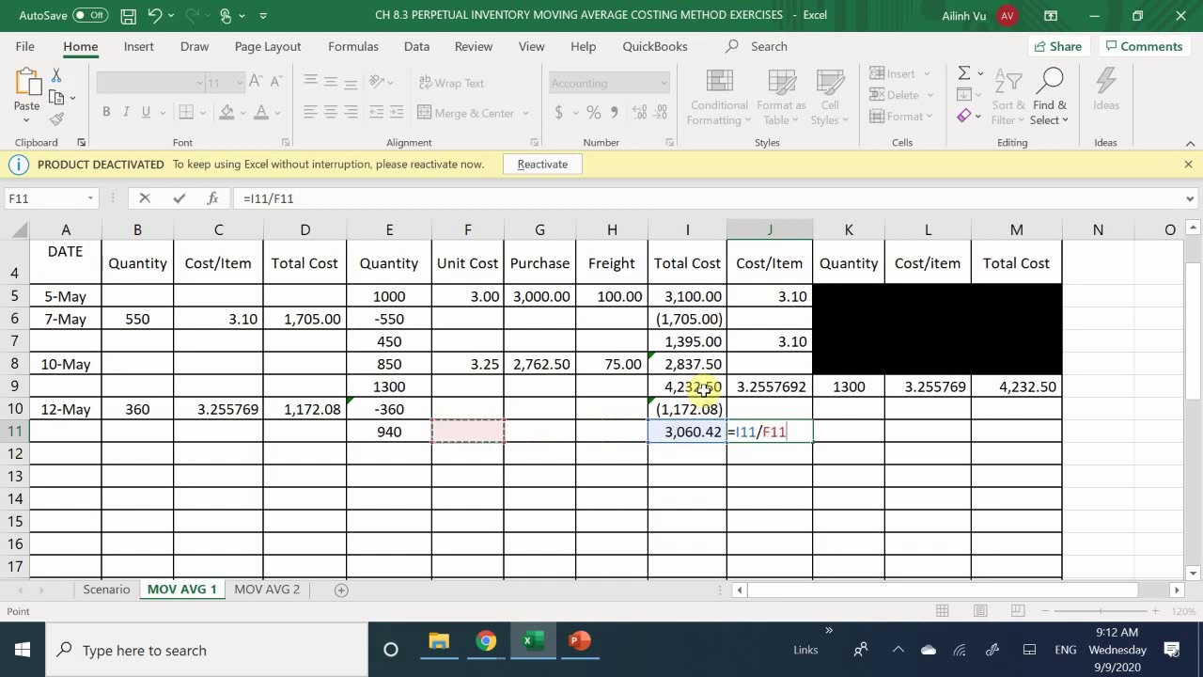
key(Left)
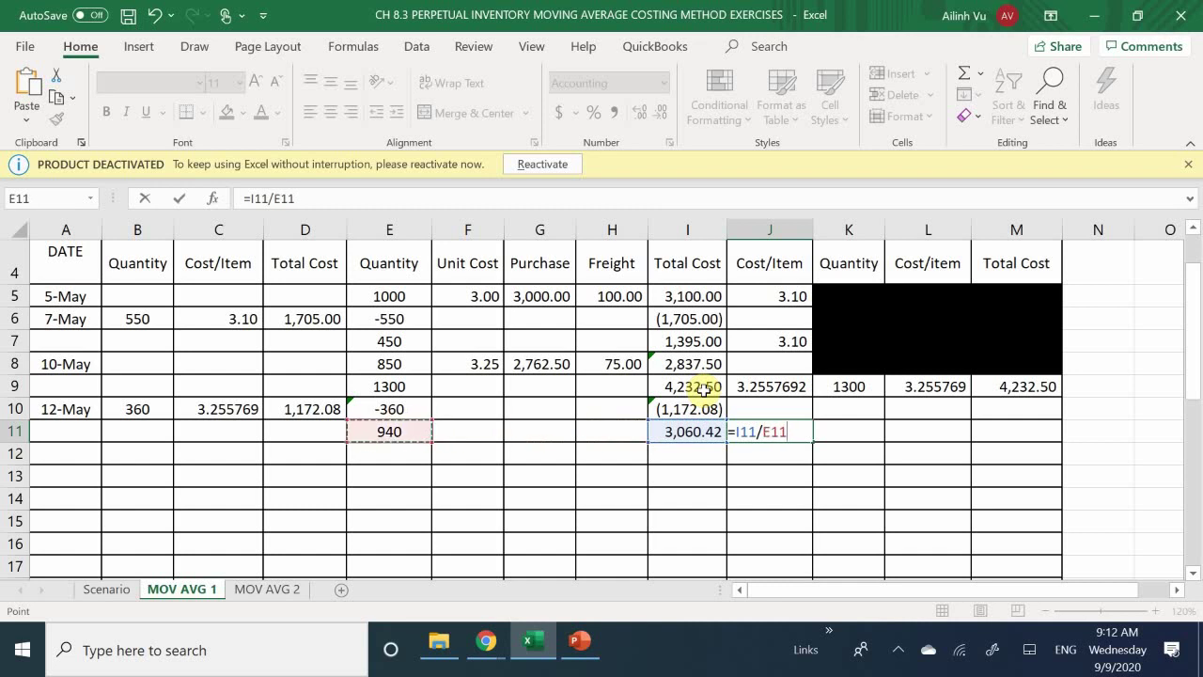
key(Return)
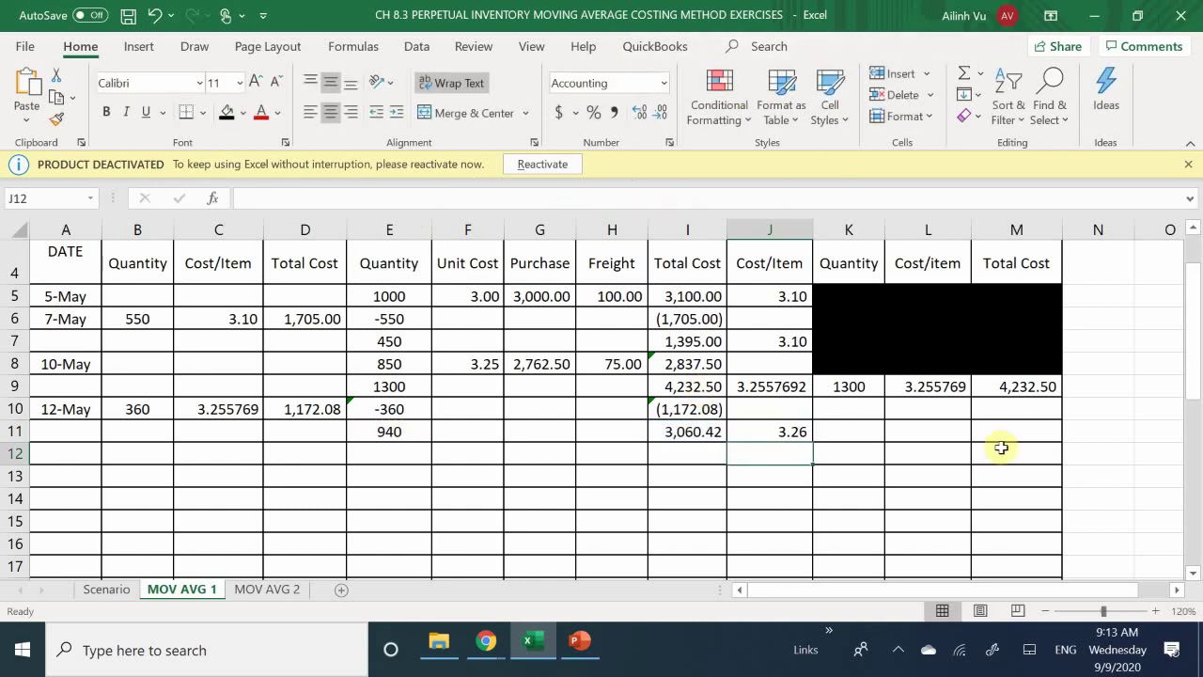
- Increase the decimals of the purchases Cost/Item in J11 to seven places
click(765, 430)
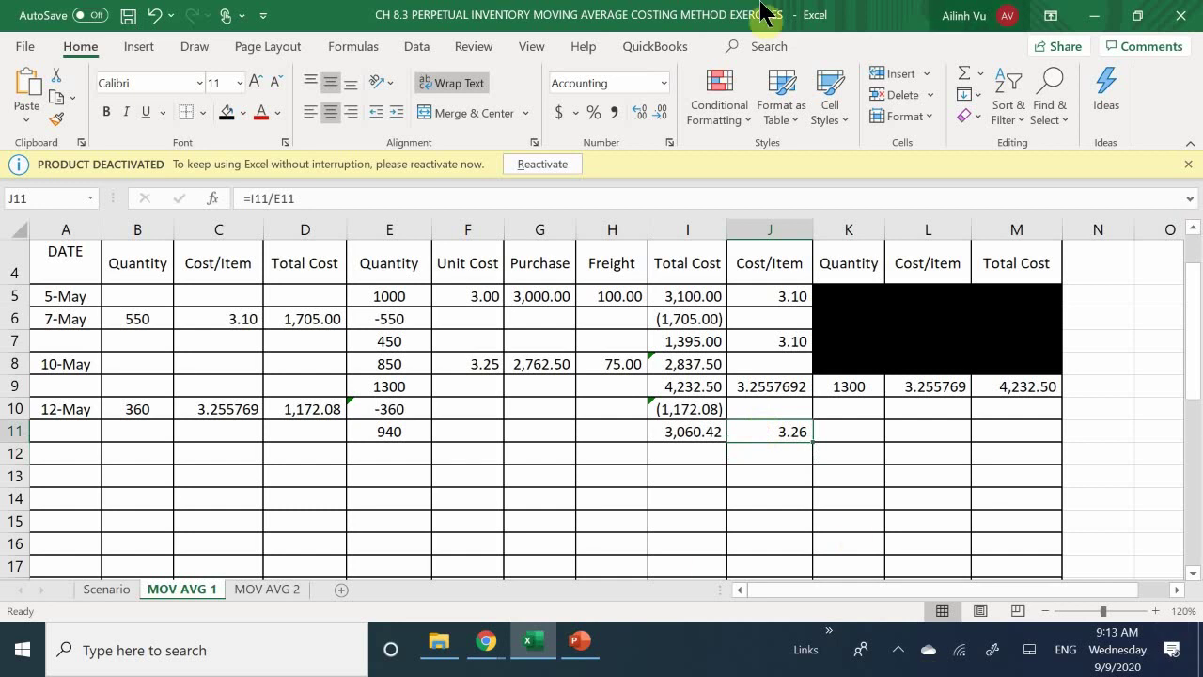
click(639, 112)
click(638, 111)
click(638, 112)
click(638, 112)
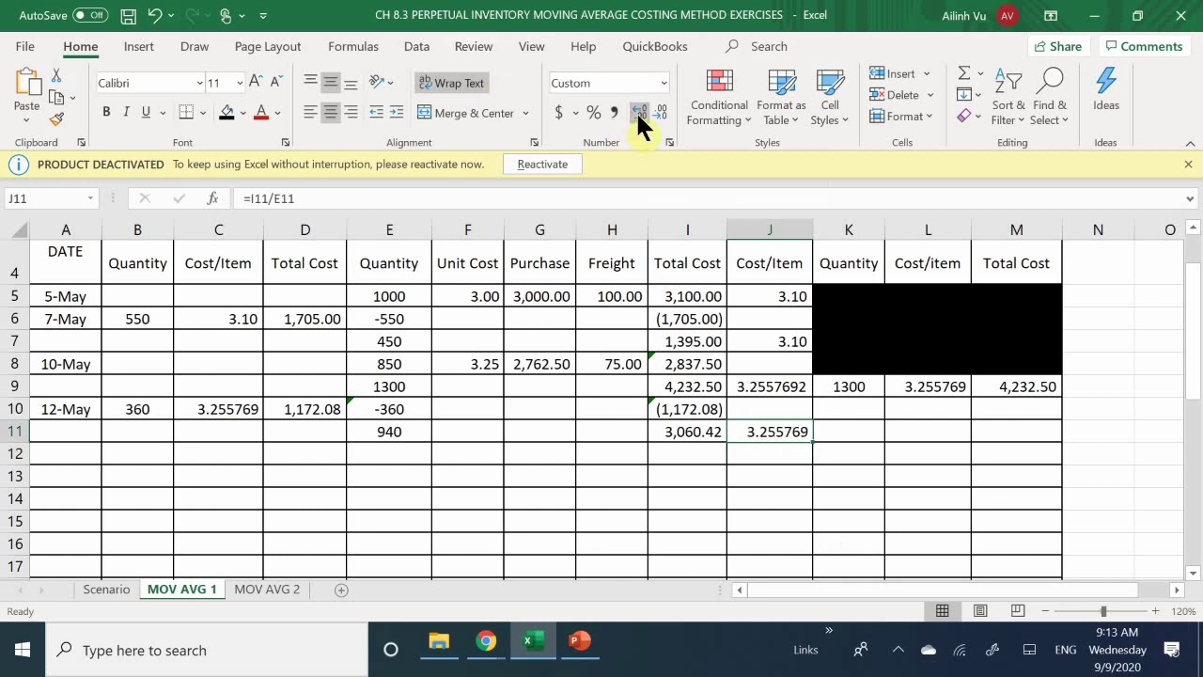
click(638, 112)
- Link the inventory Quantity in K11 to the remaining purchases quantity with =E11
click(842, 431)
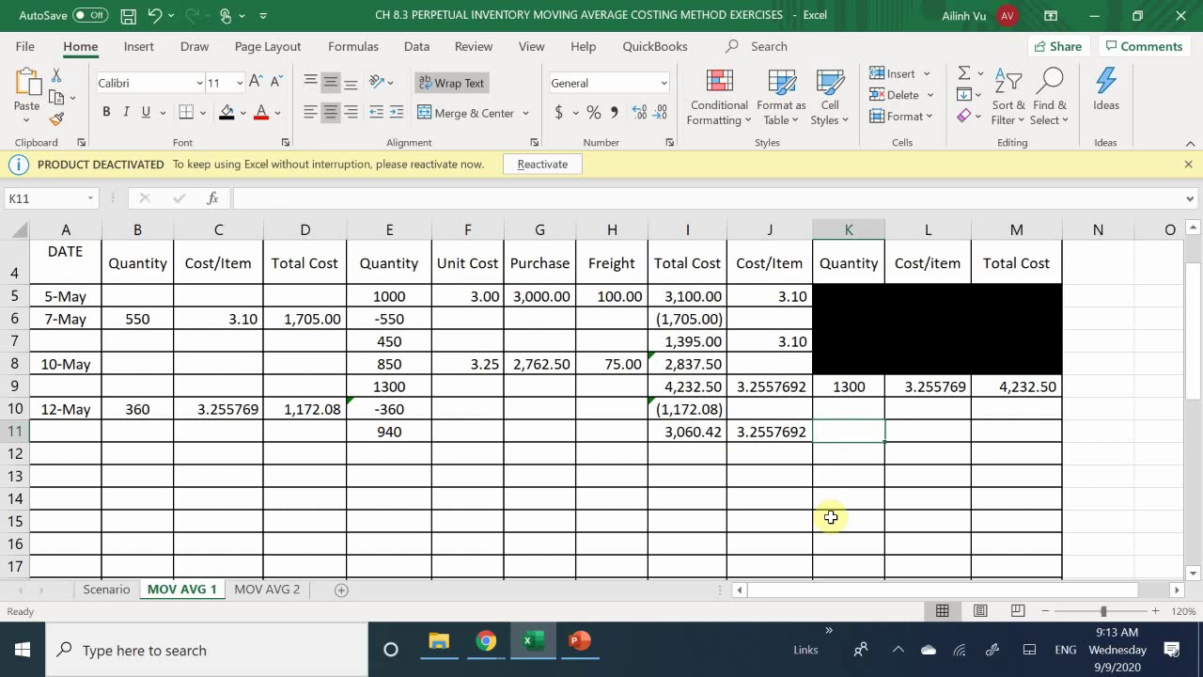
text(=)
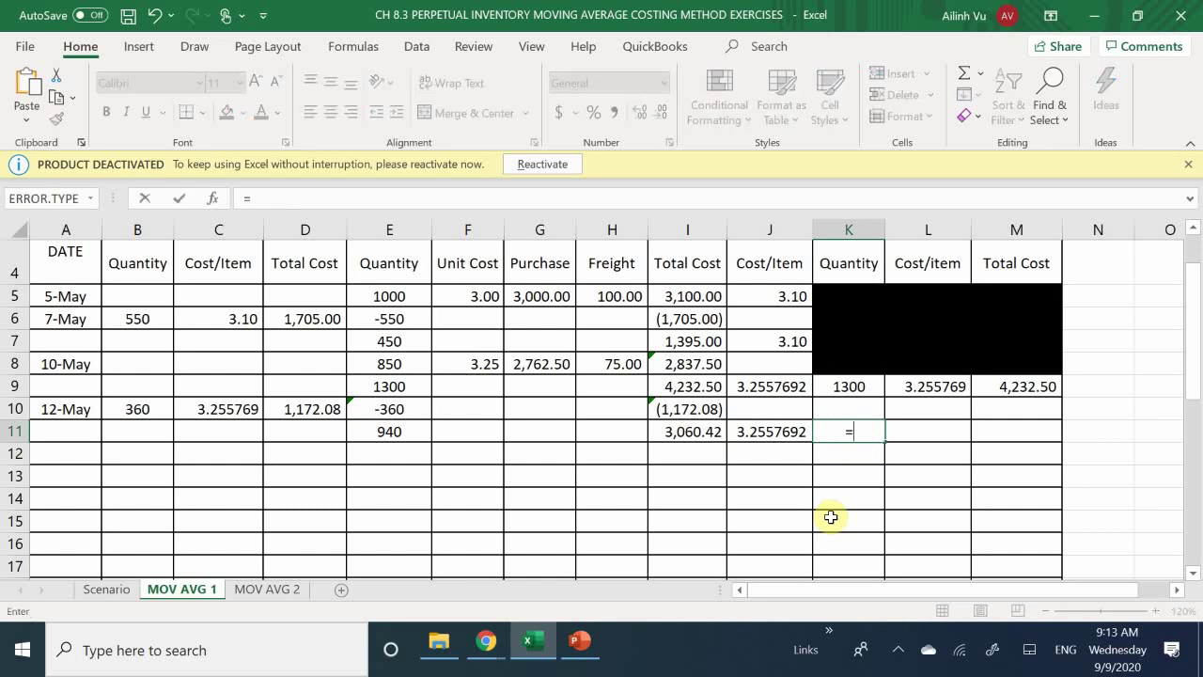
click(404, 433)
key(Return)
- Link the inventory Total Cost in M11 to the remaining purchases total cost with =I11
key(Right)
key(Right)
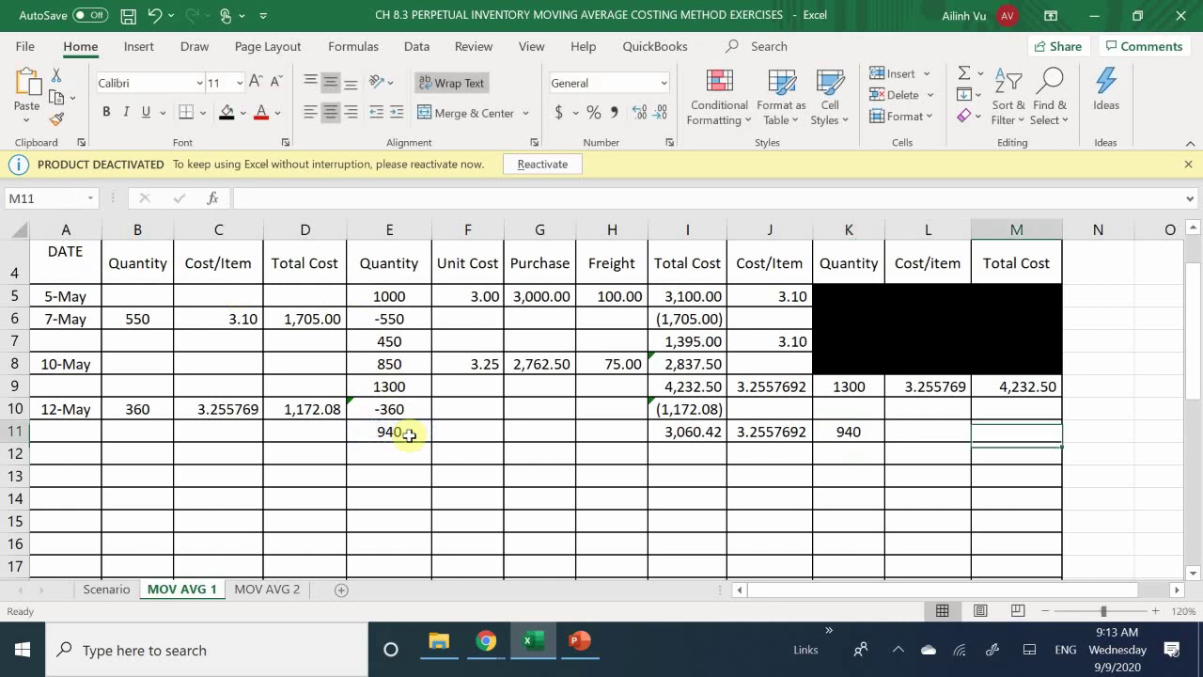
key(Up)
text(=)
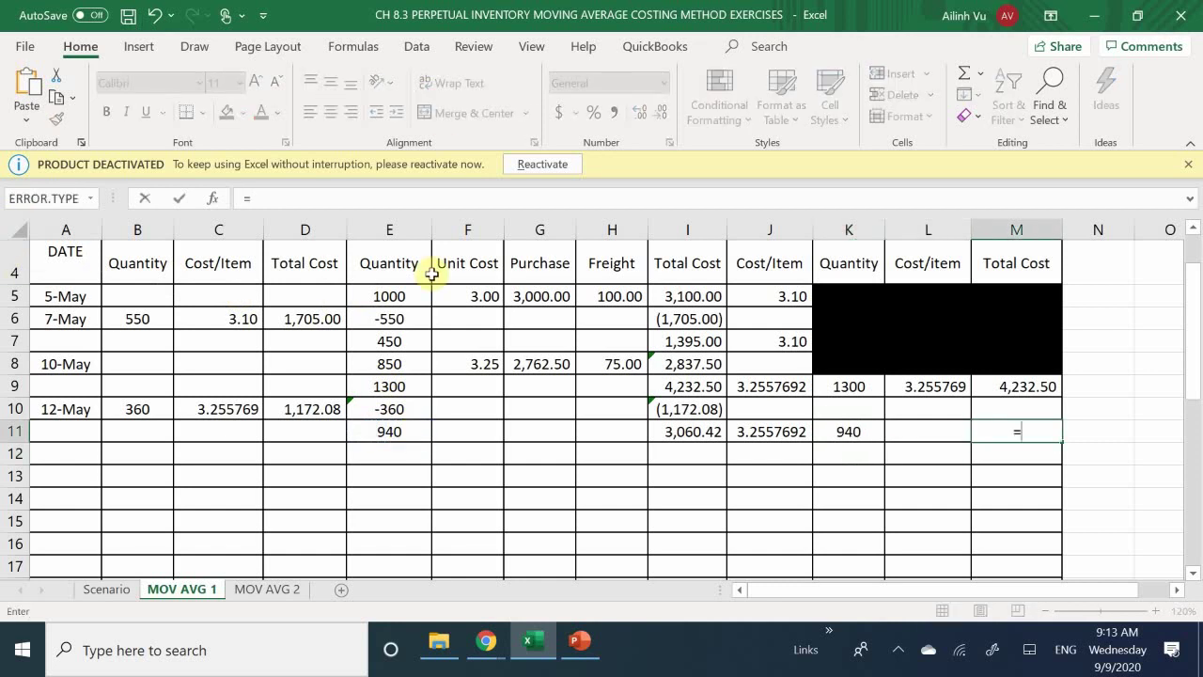
click(679, 433)
key(Return)
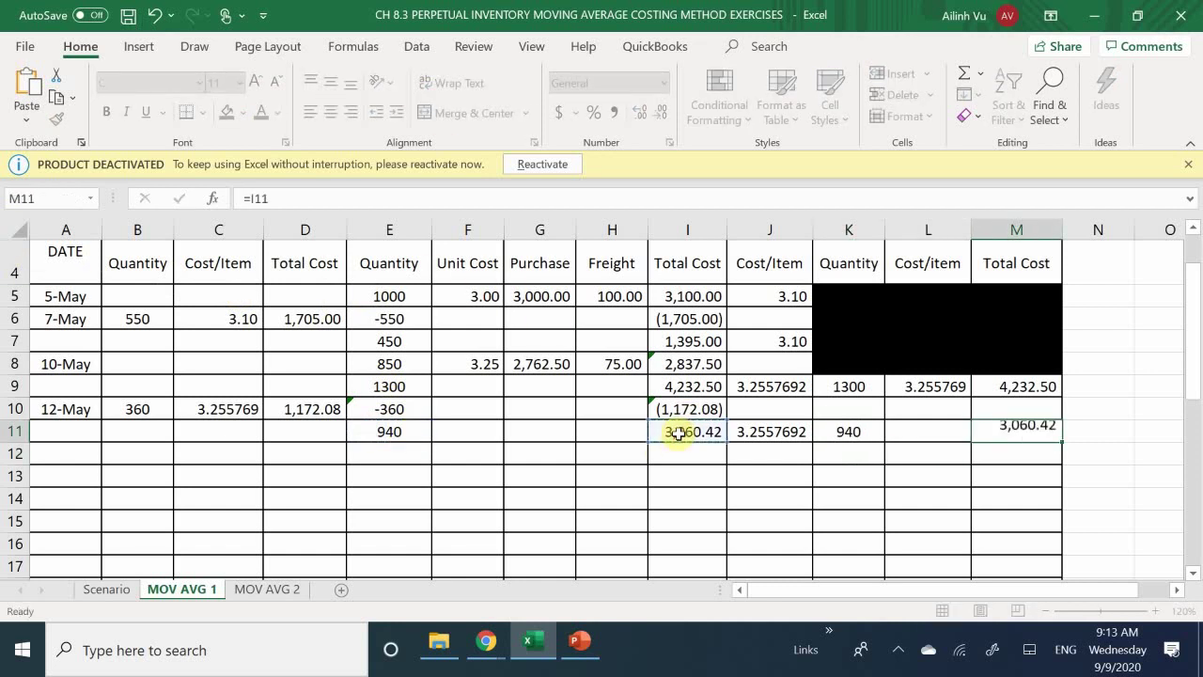
- Calculate the inventory Cost/Item in L11 as total cost divided by quantity with =M11/K11
key(Left)
key(Up)
text(=)
key(Right)
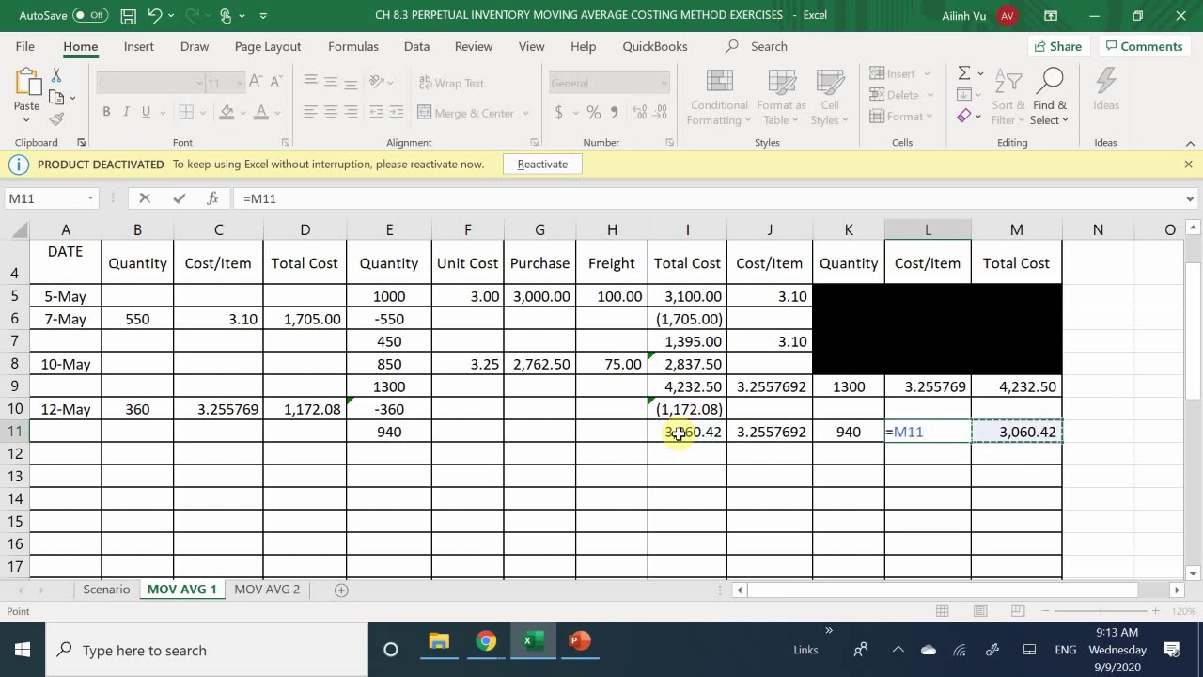
text(/)
key(Left)
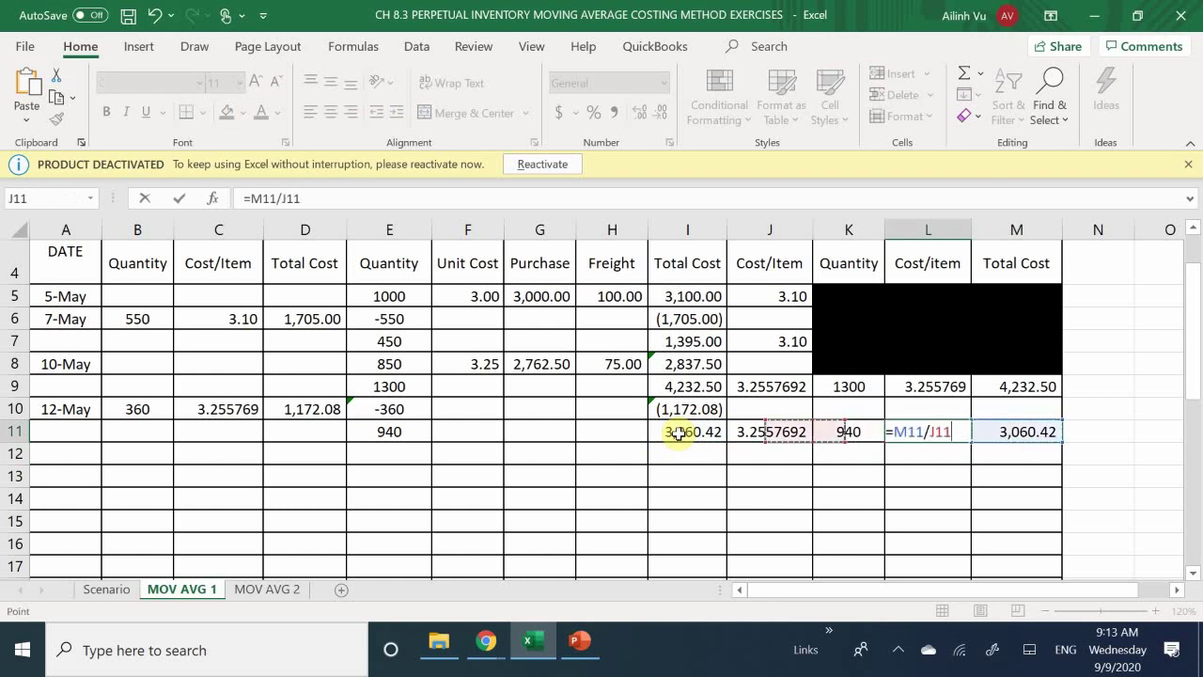
key(ctrl+Return)
key(Return)
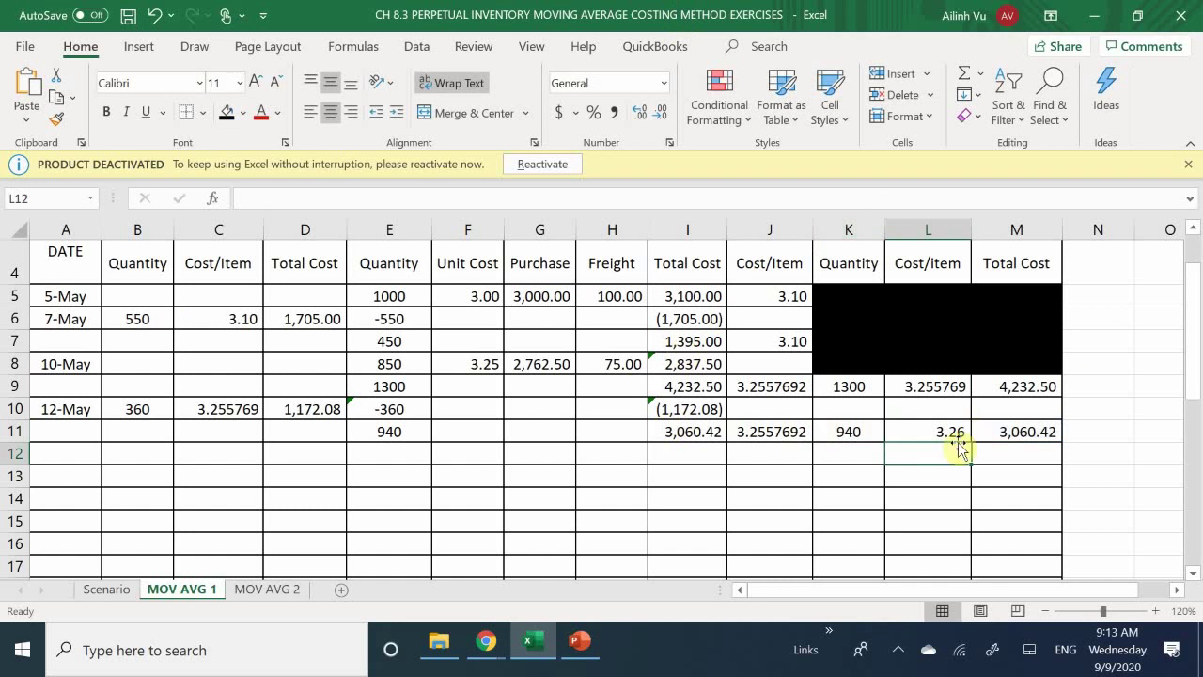
- Increase the decimals of the inventory Cost/Item in L11 to six places
click(916, 428)
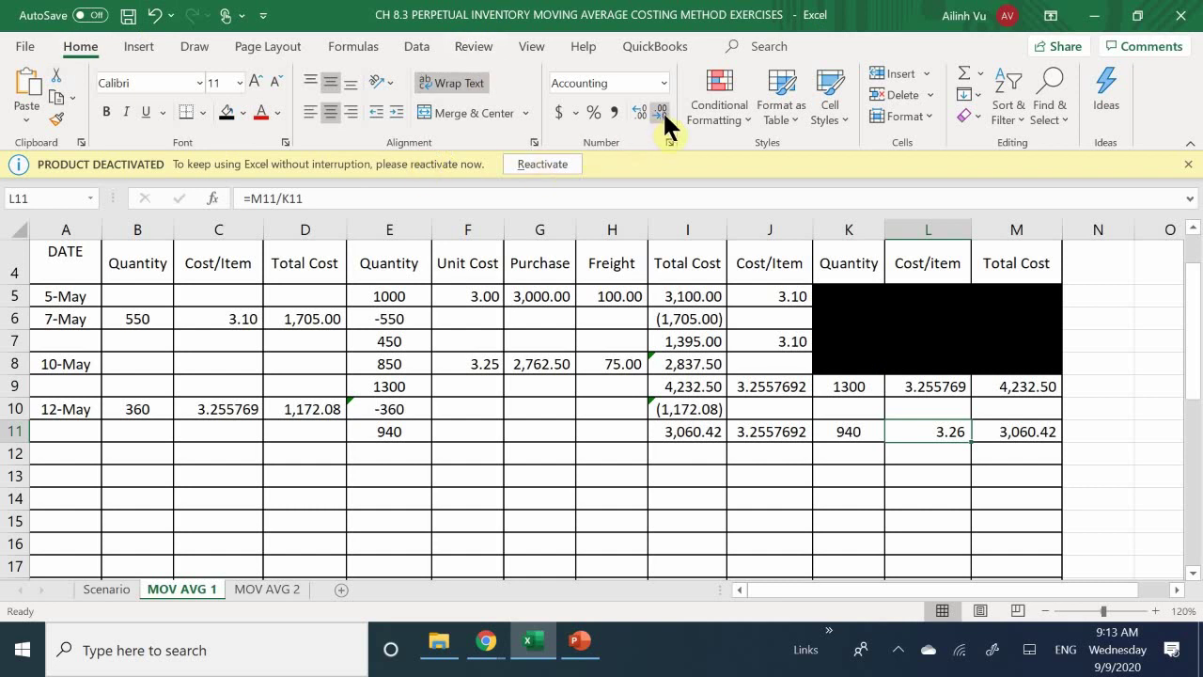
click(638, 110)
click(638, 111)
click(638, 111)
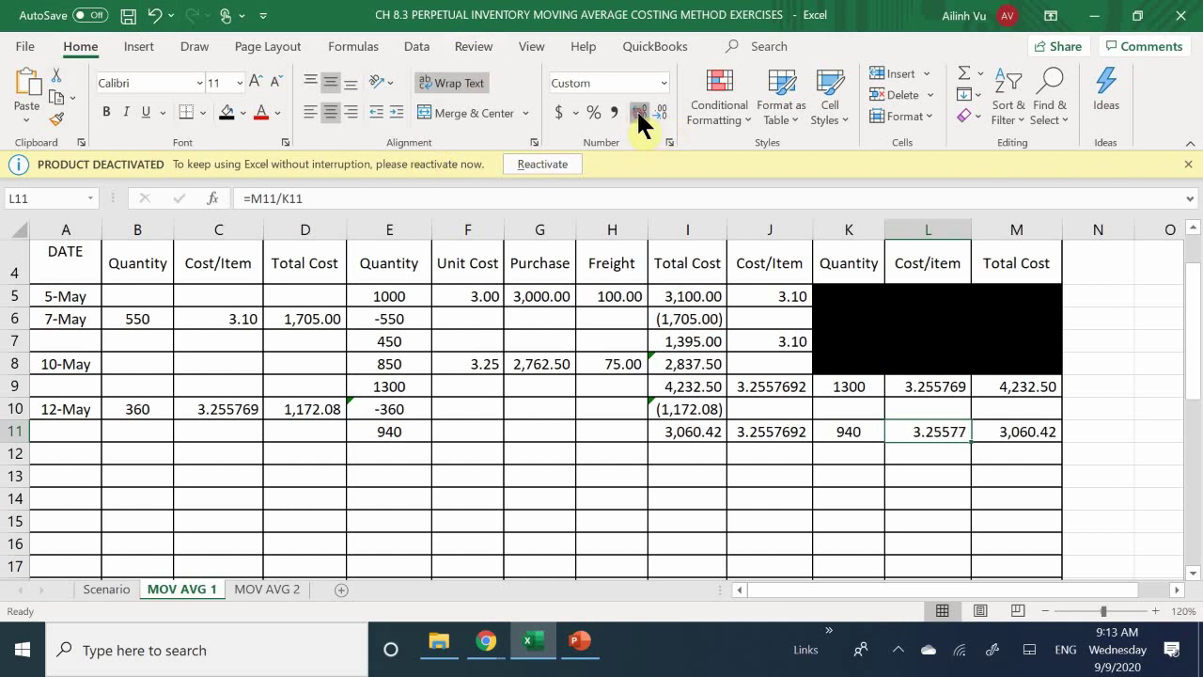
click(638, 111)
- Black out the outdated inventory cells K9:M10 with the black fill color
click(836, 448)
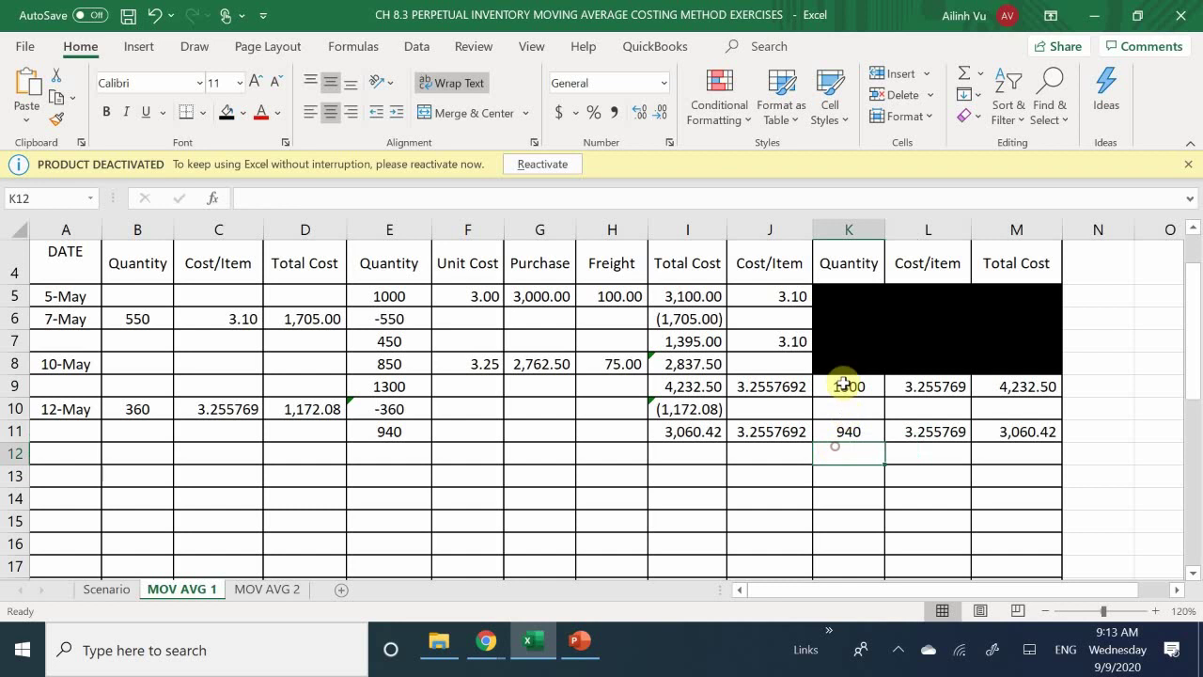
drag(840, 384, 1015, 409)
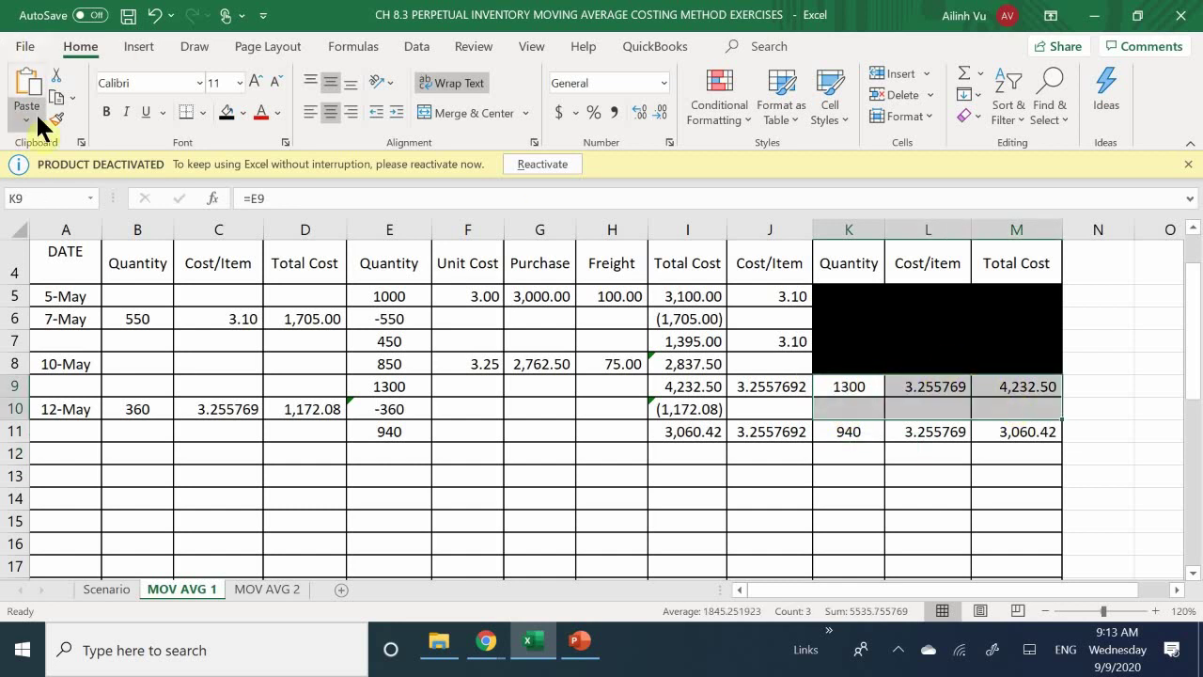
click(226, 111)
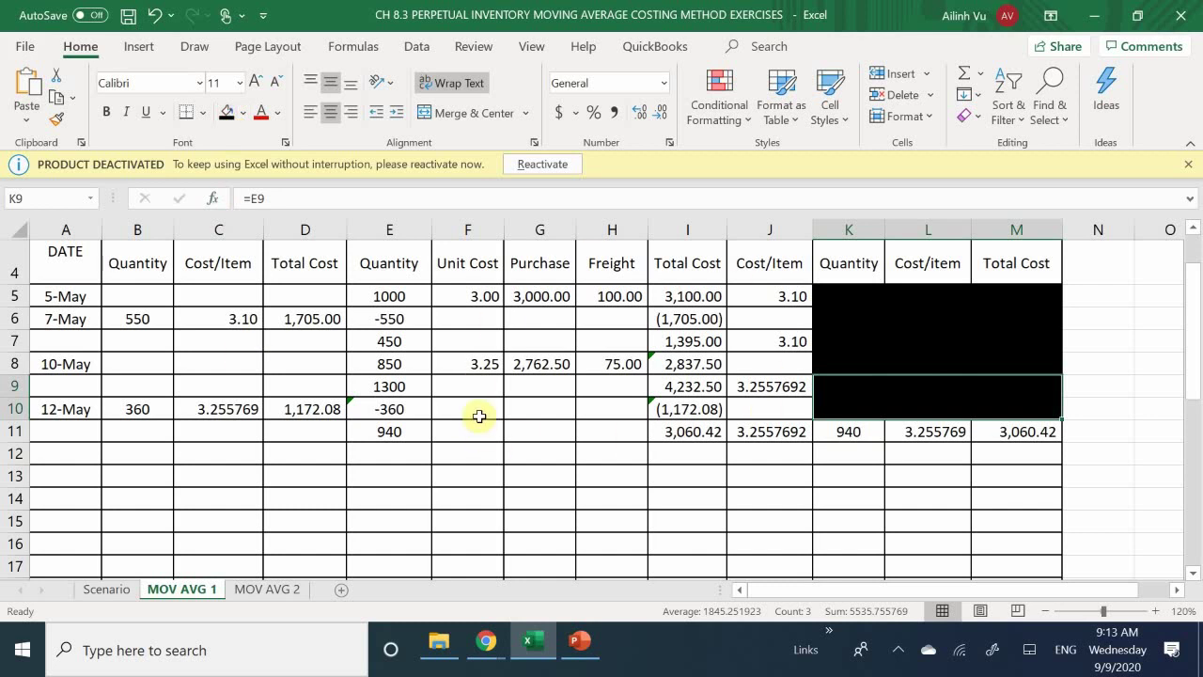
click(760, 457)
- Check the next transaction on the Scenario sheet and enter its date 5/15 in A12 of MOV AVG 1
scroll(602, 385, down, 1)
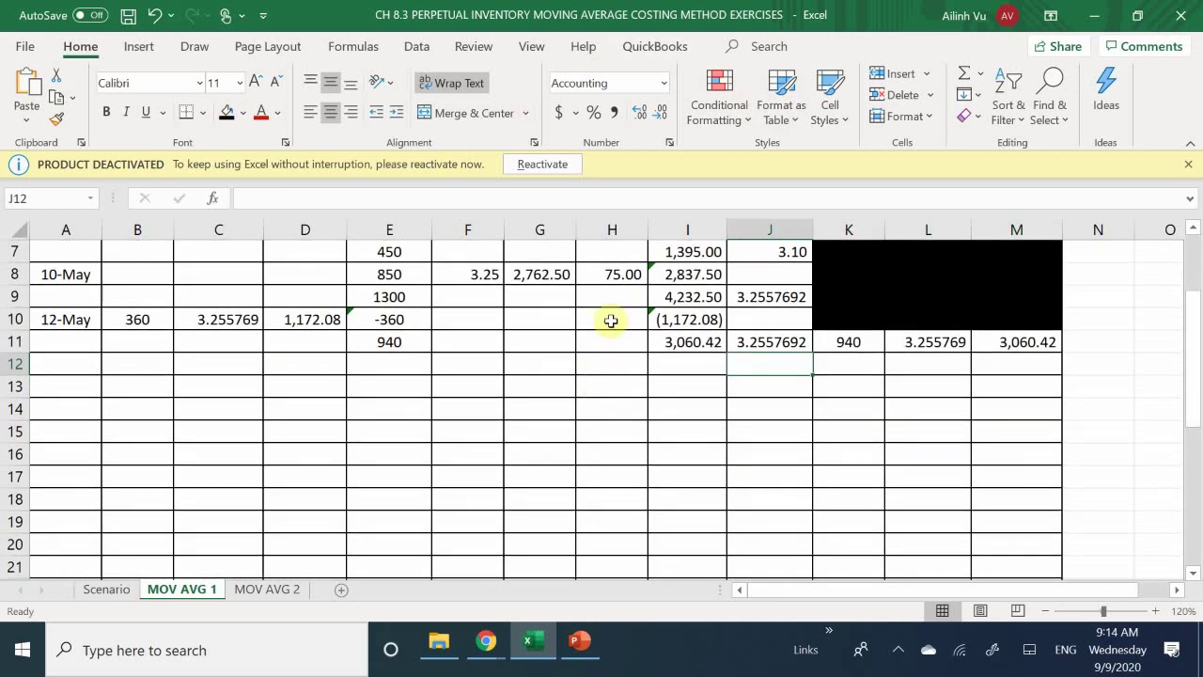
click(94, 589)
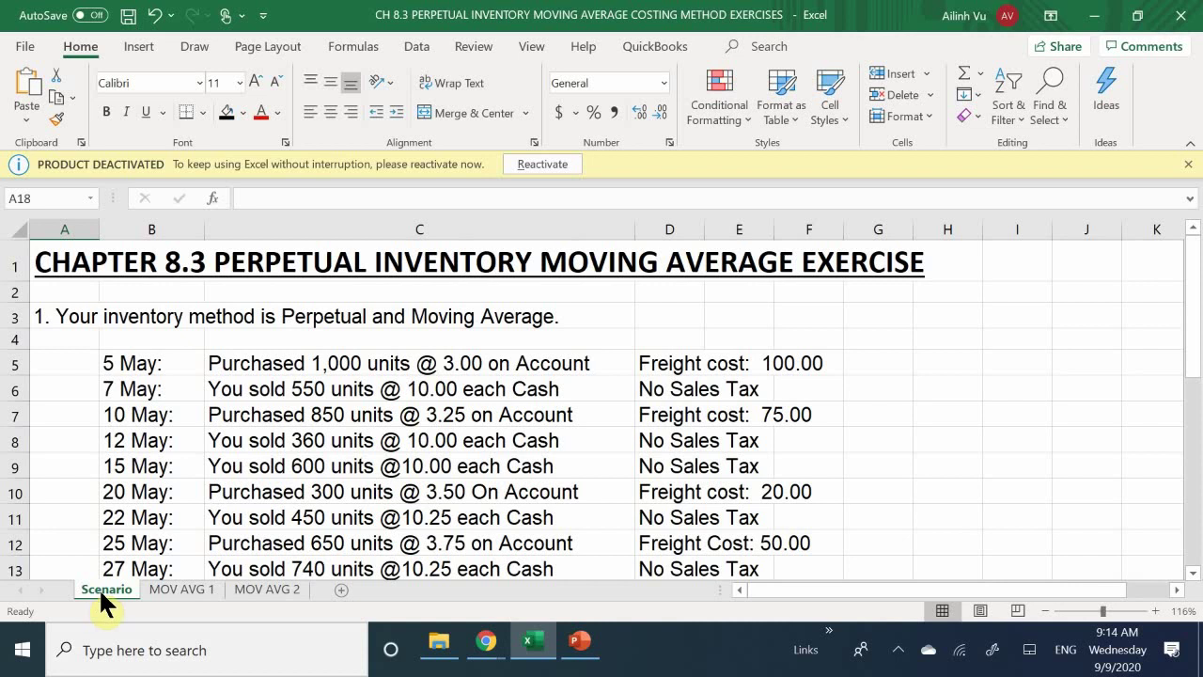
click(173, 602)
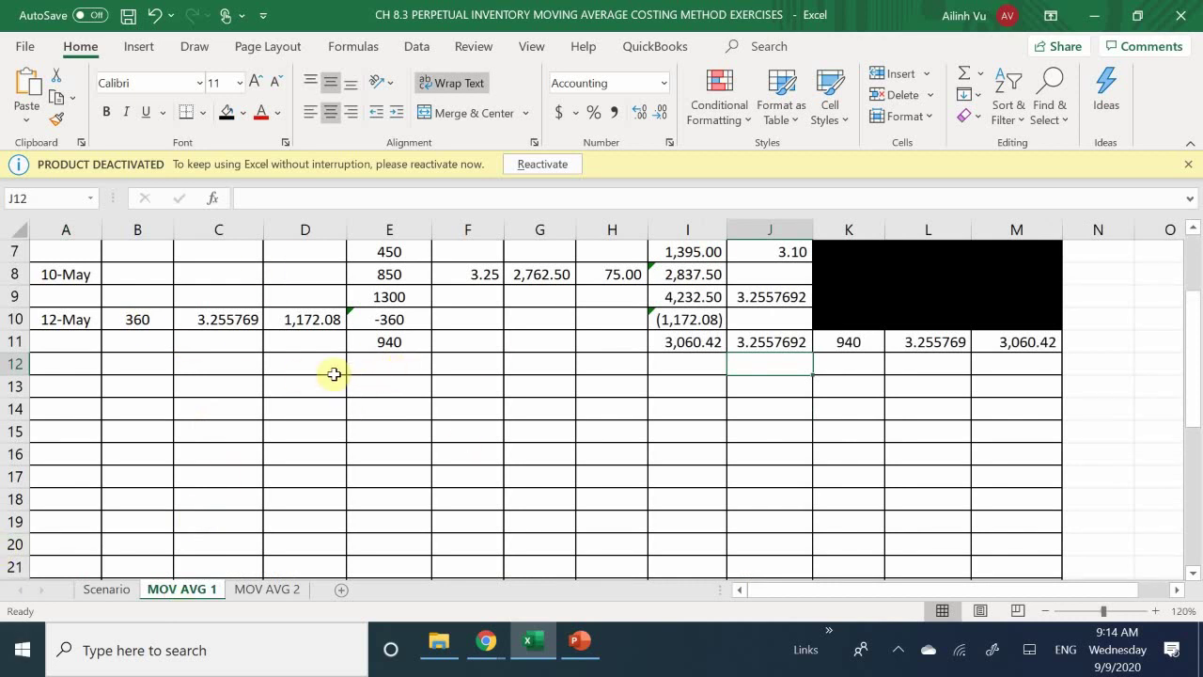
click(54, 365)
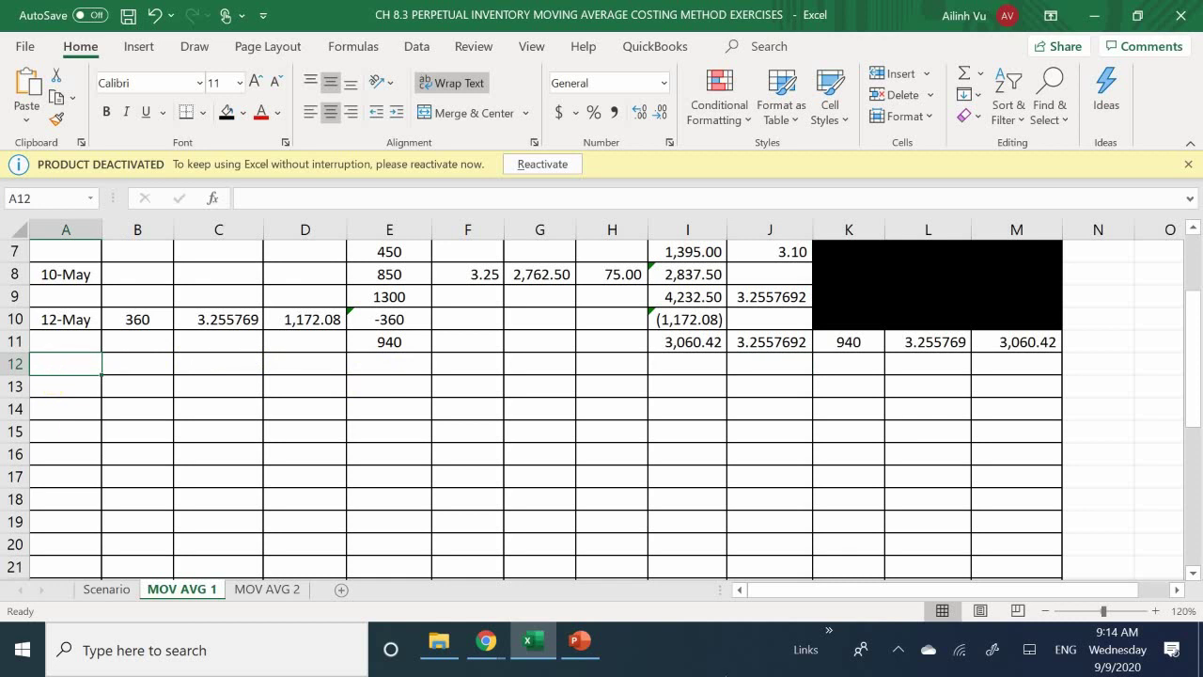
text(5/145)
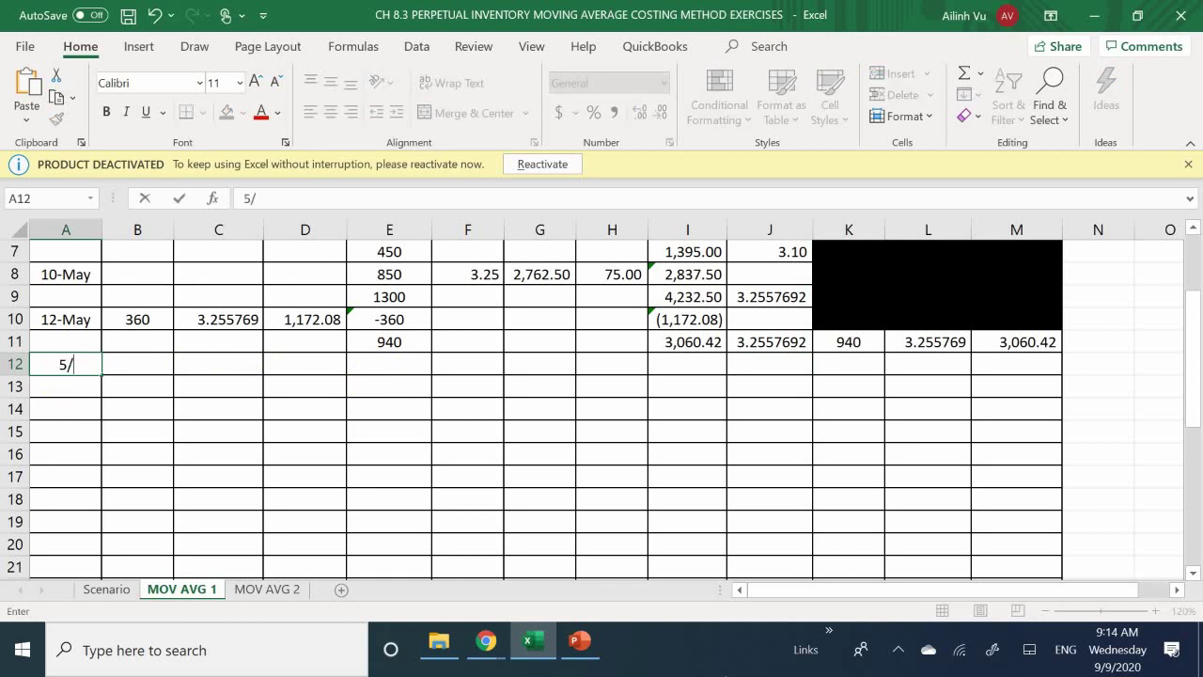
key(BackSpace)
key(BackSpace)
text(5)
key(Return)
key(Right)
key(Up)
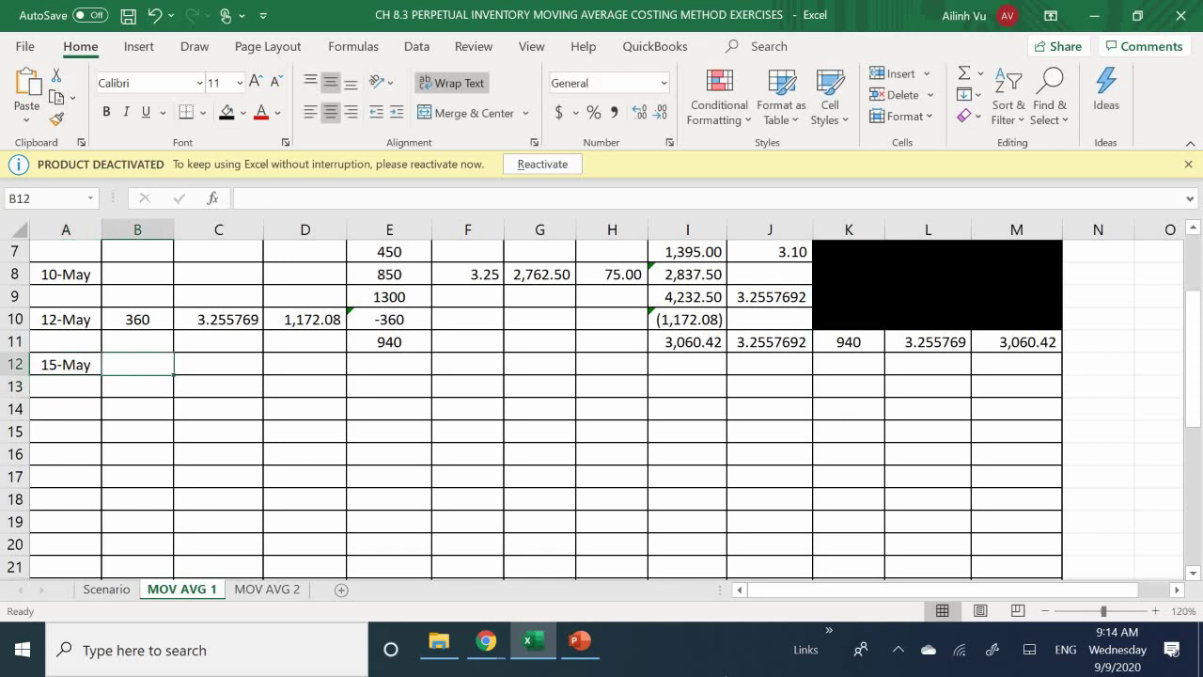
- Enter the 15-May sold quantity 600 in B12 and link its unit cost in C12 to the last inventory cost with =L11
text(600)
key(Return)
key(Up)
key(Right)
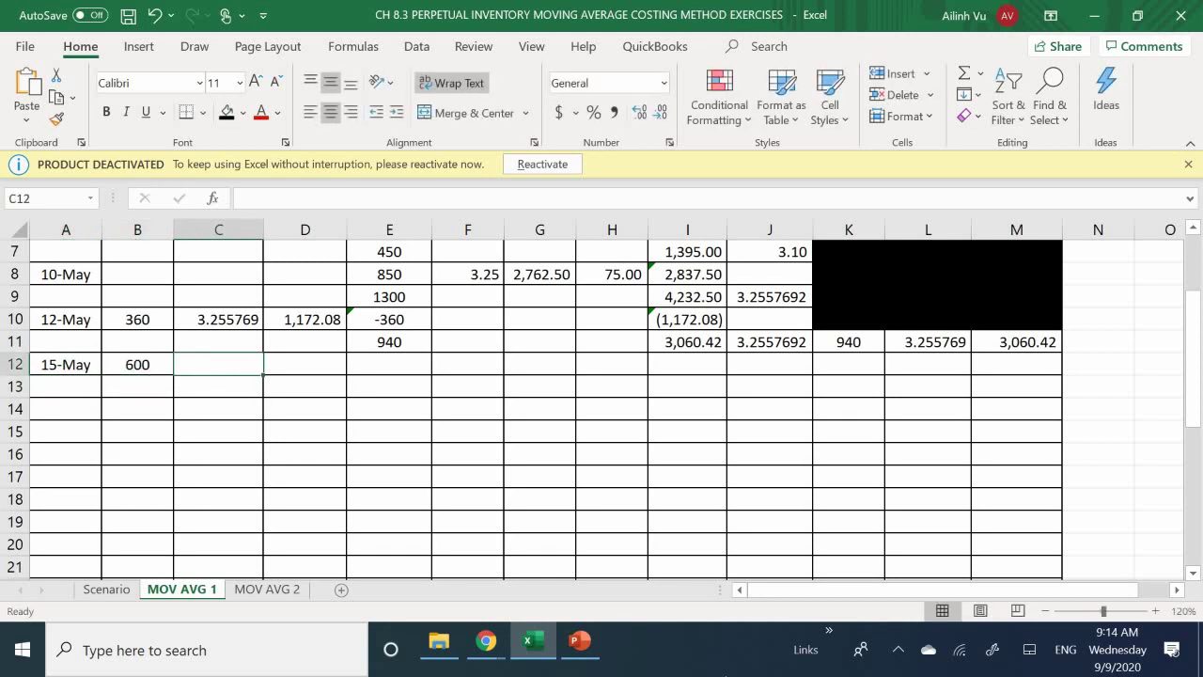
text(=)
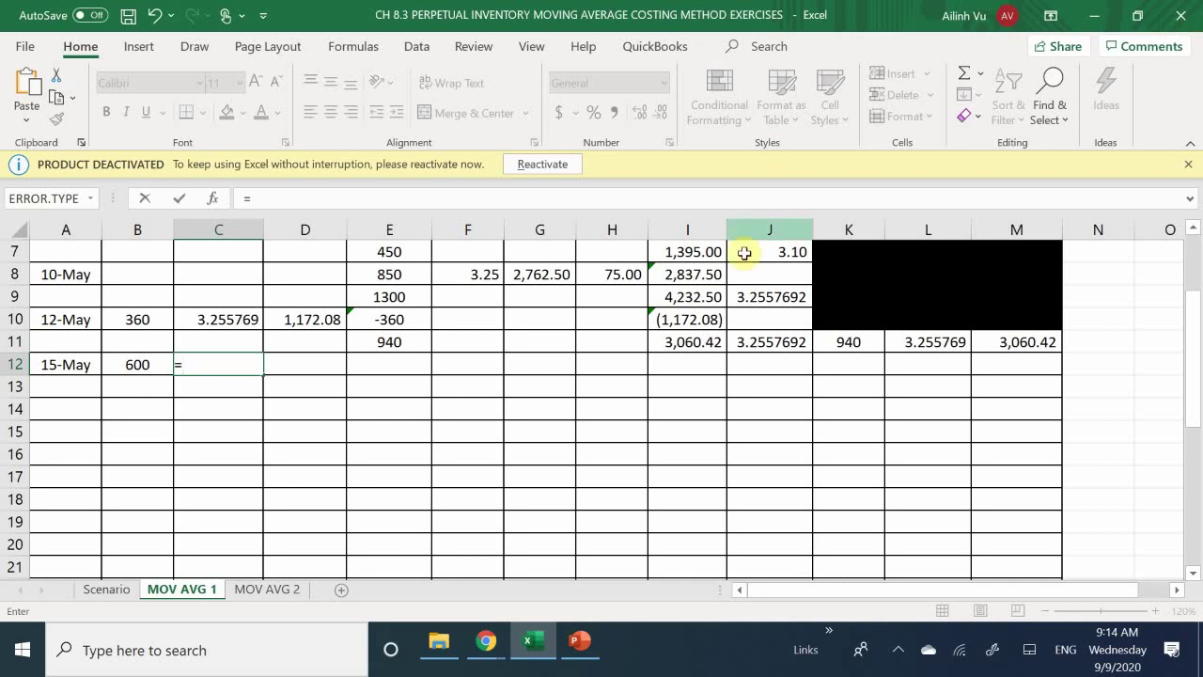
click(939, 346)
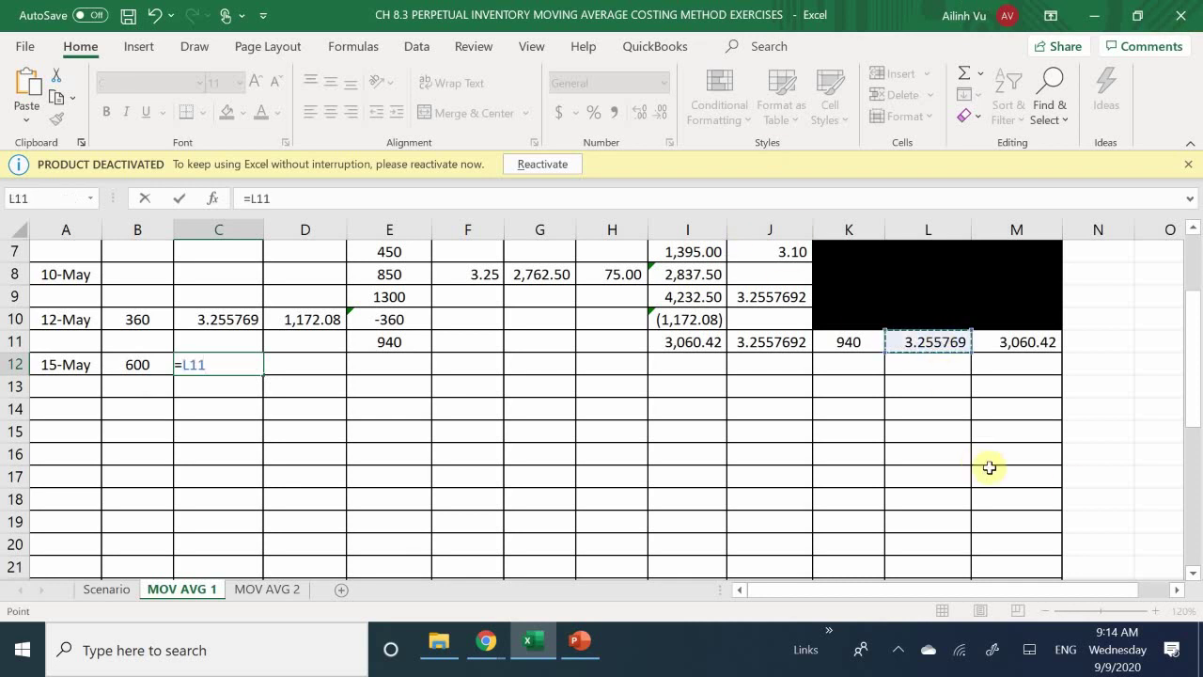
key(Return)
- Calculate the total cost of the 15-May sale in D12 as quantity times unit cost with =B12*C12
key(Up)
key(Right)
text(=)
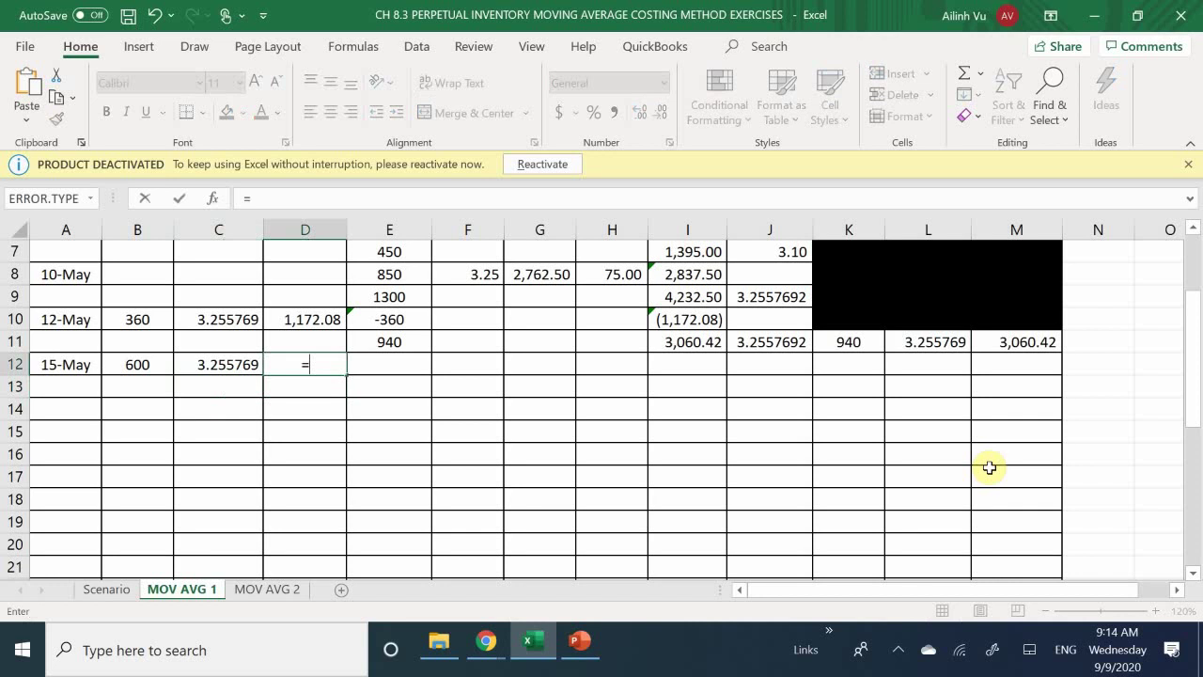
key(Left)
key(Left)
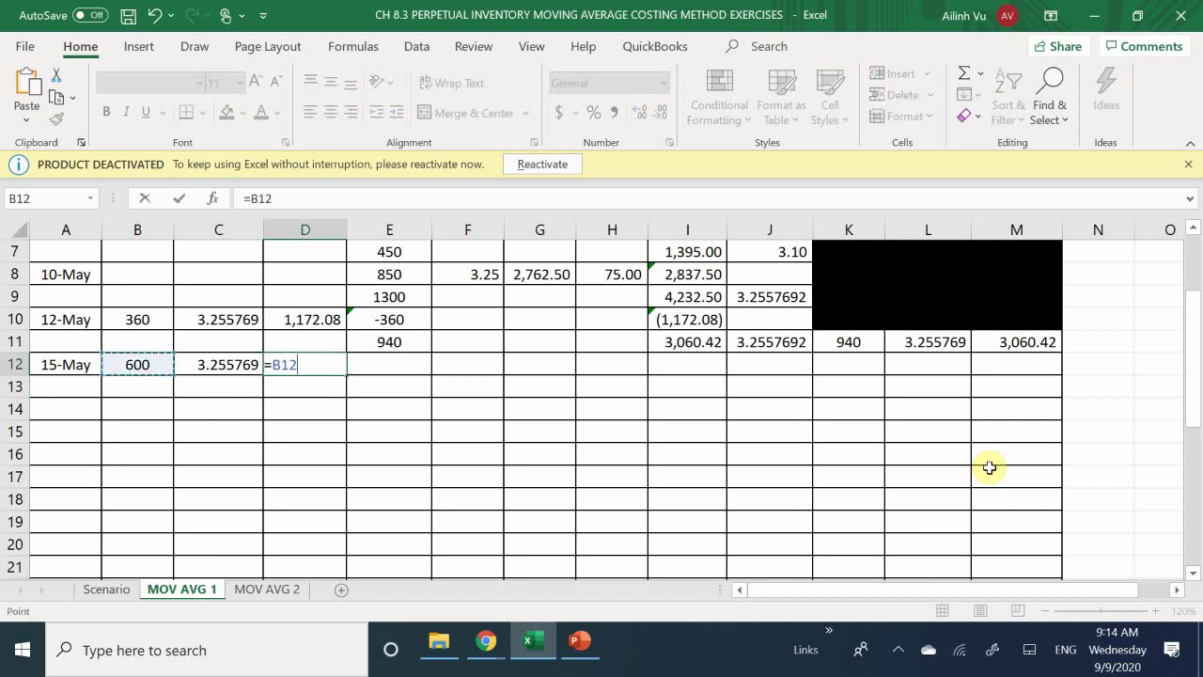
text(*)
key(Left)
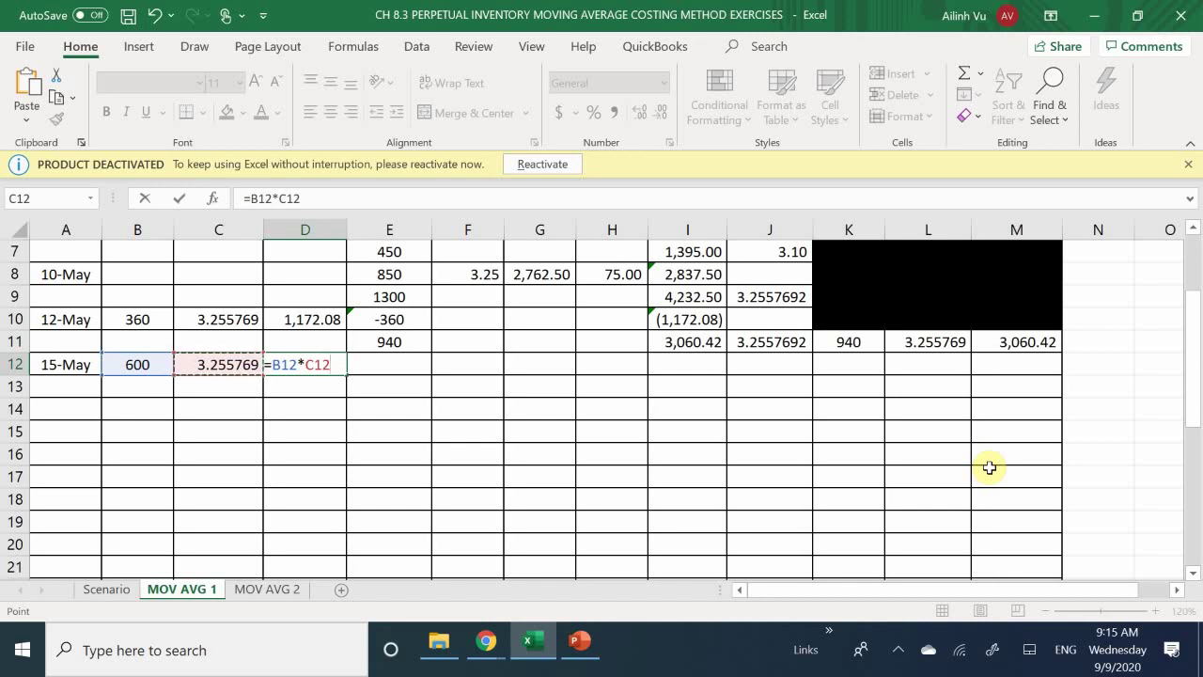
key(Return)
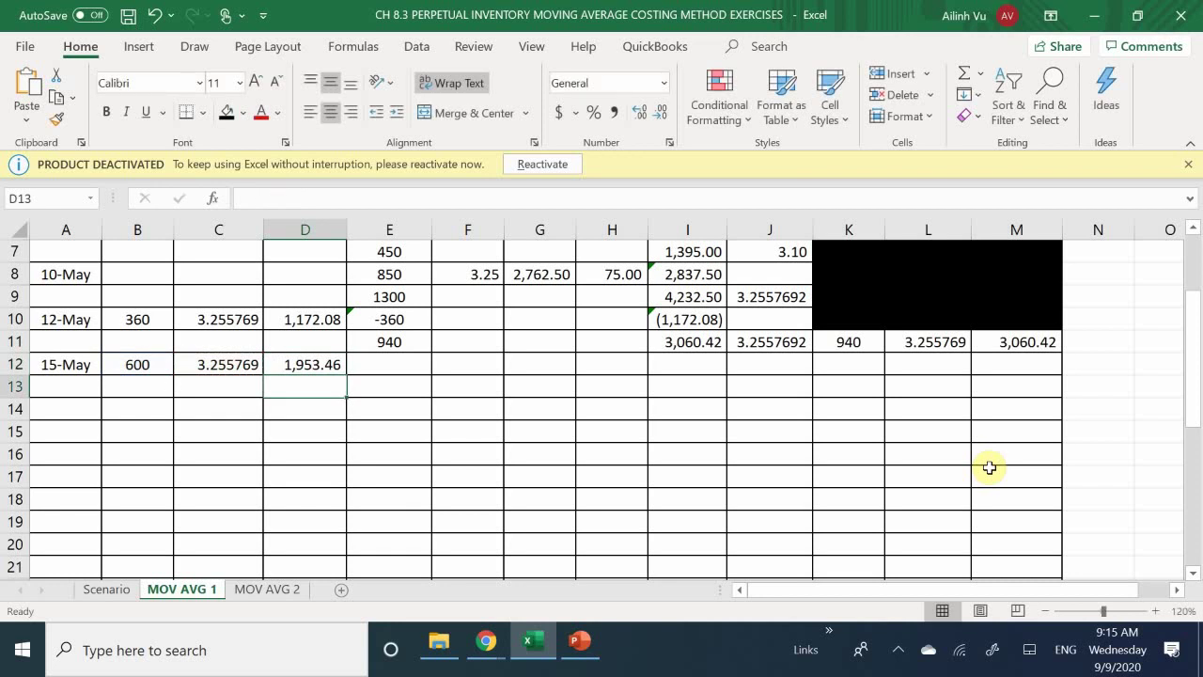
- Re-enter the formula =B12*C12 in D12
key(Up)
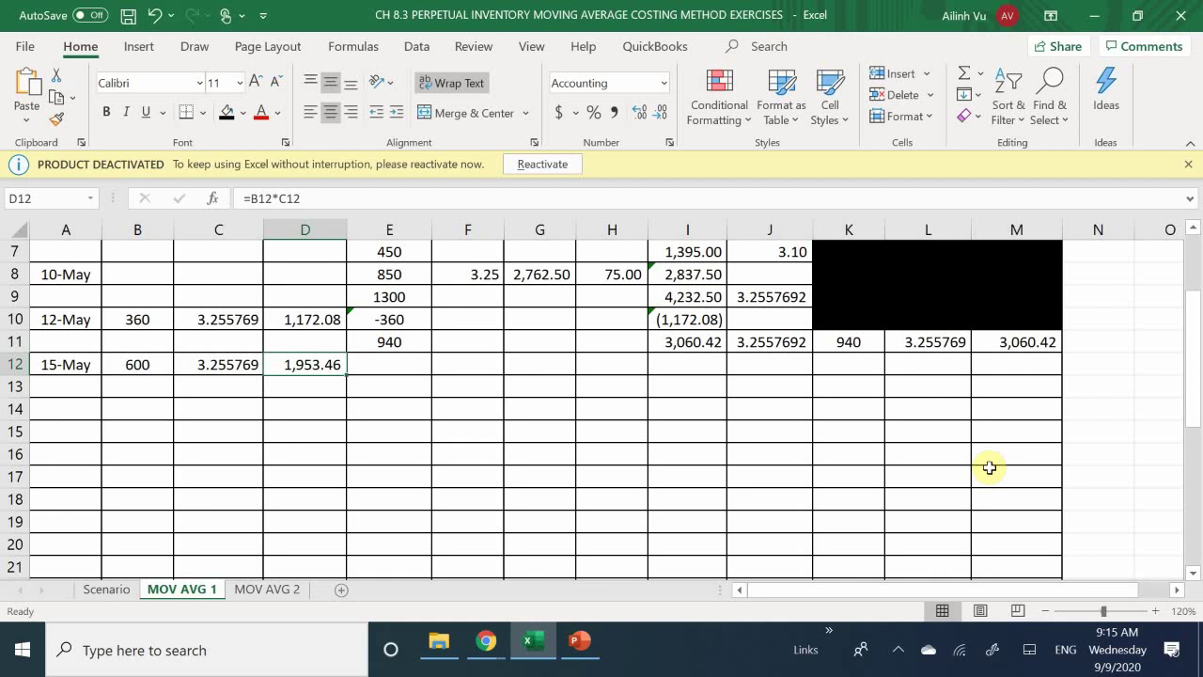
text(=)
key(Left)
key(Left)
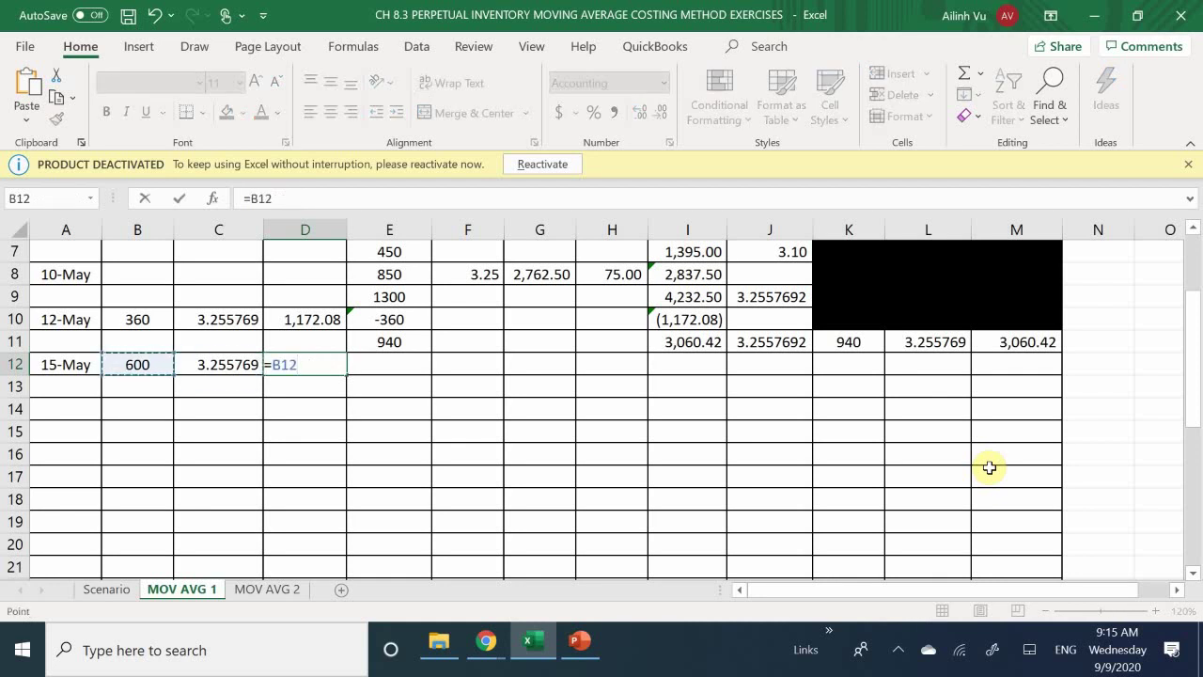
text(*)
key(Left)
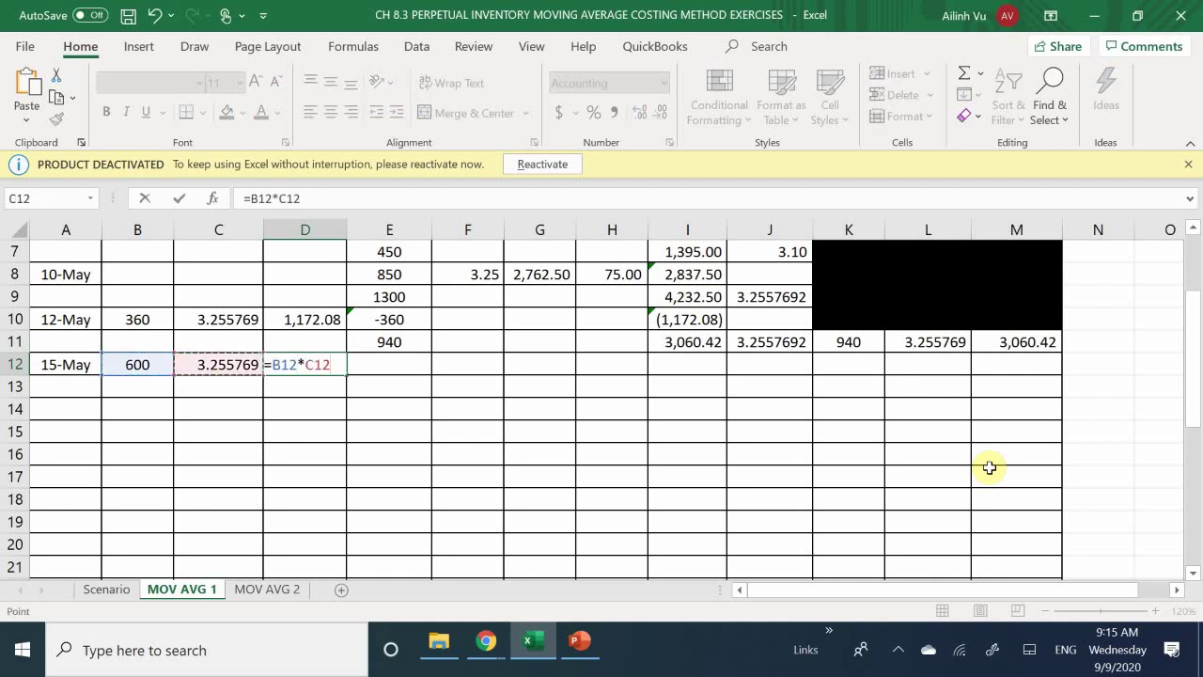
key(Return)
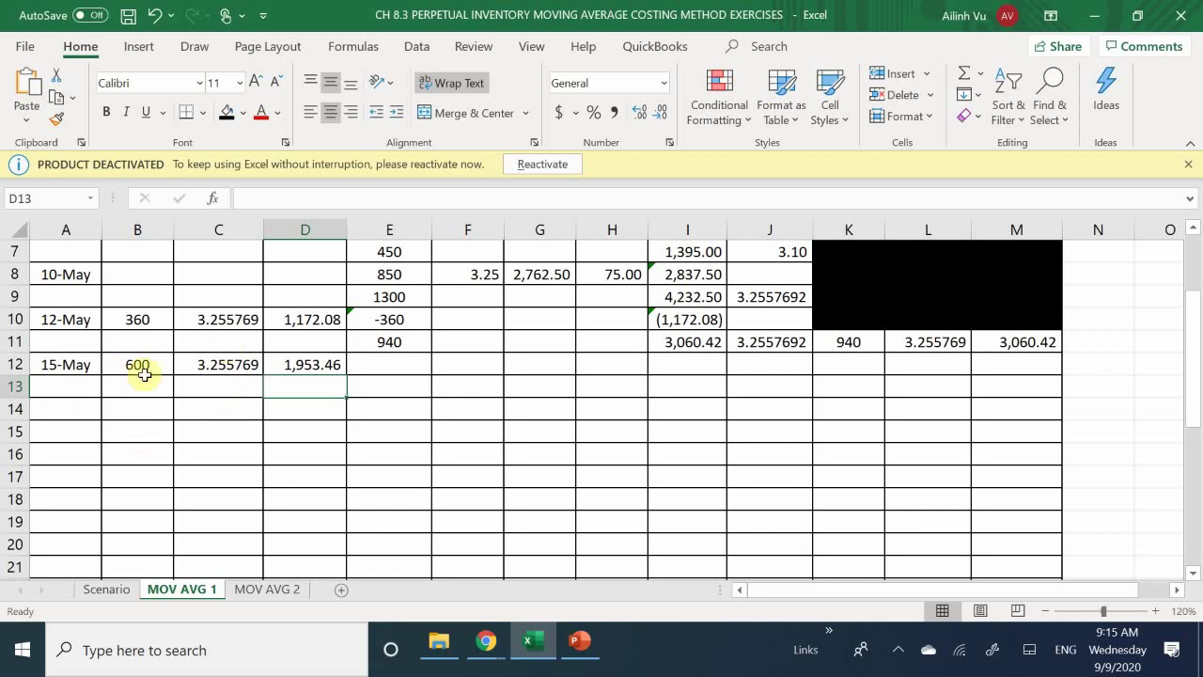
- Enter the 15-May sold quantity as a negative in E12 with the formula -B12
click(404, 365)
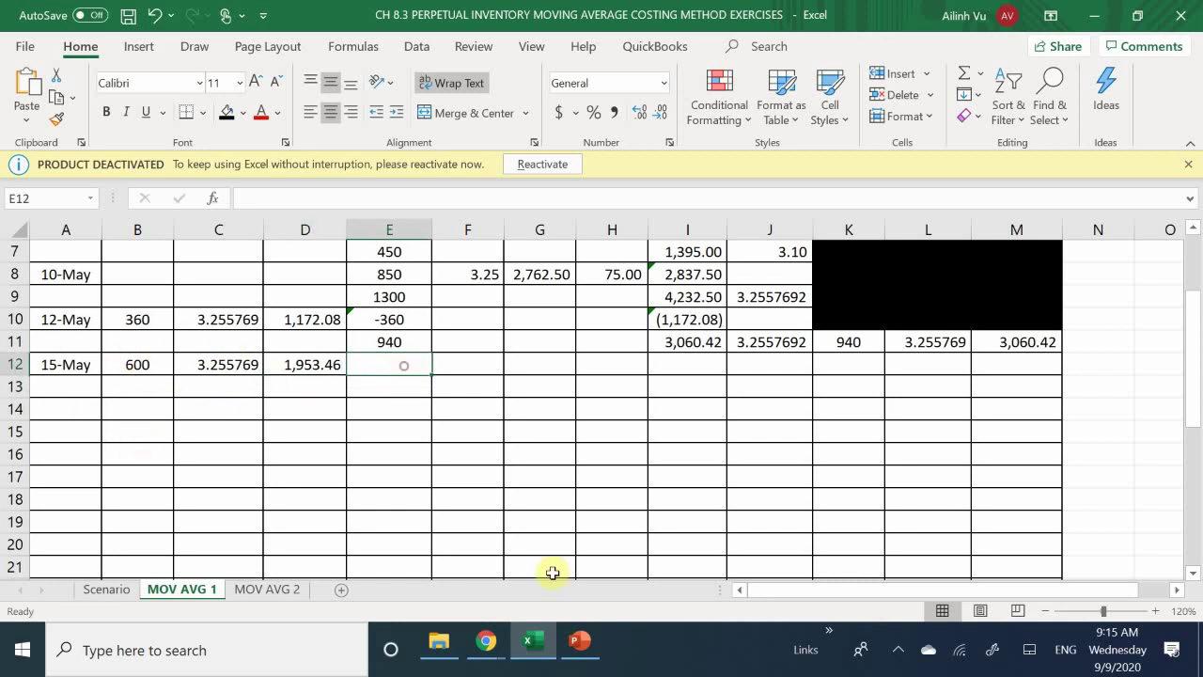
text(-)
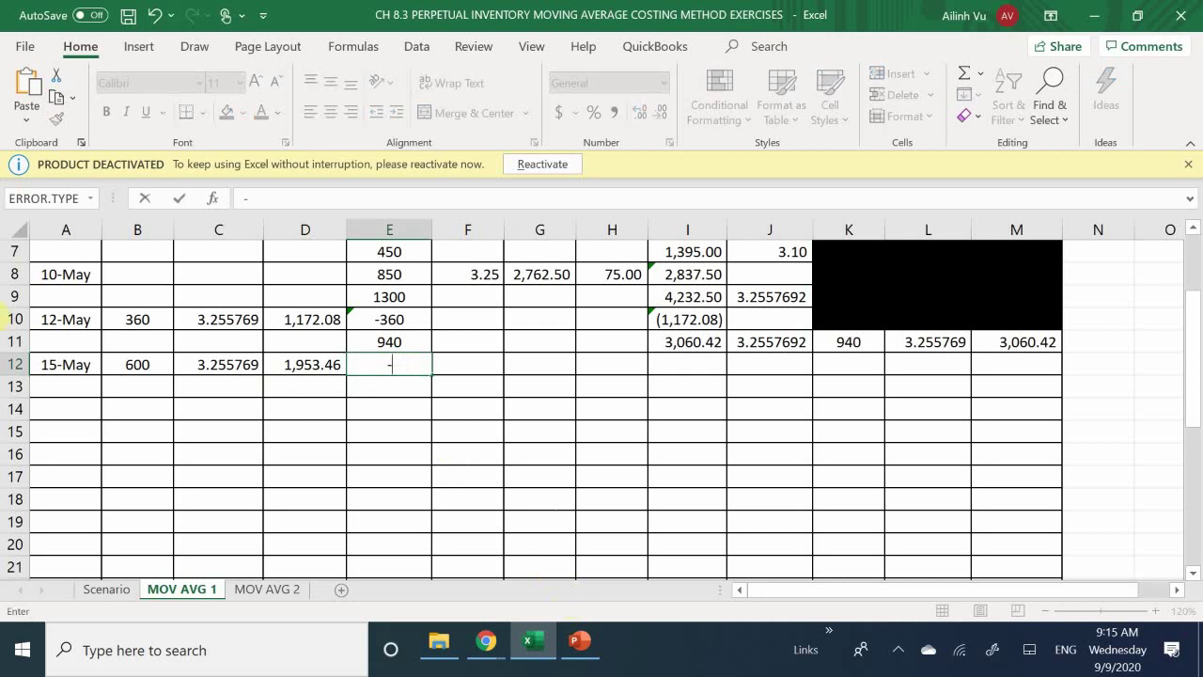
click(133, 380)
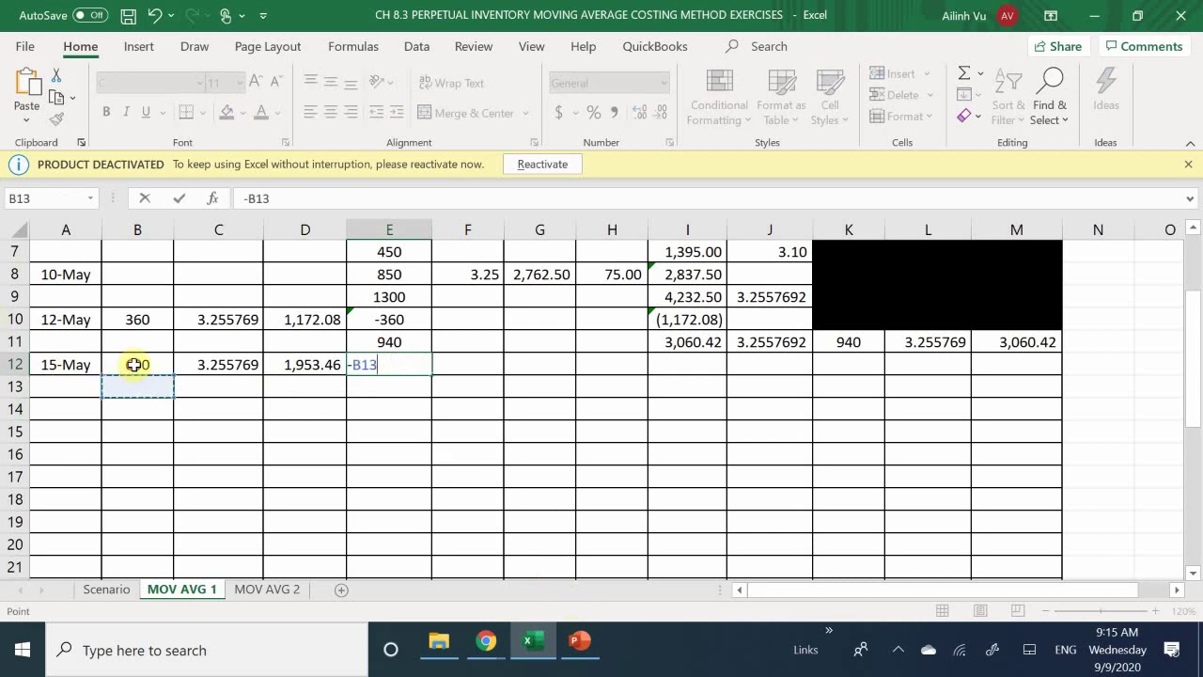
click(135, 365)
key(Return)
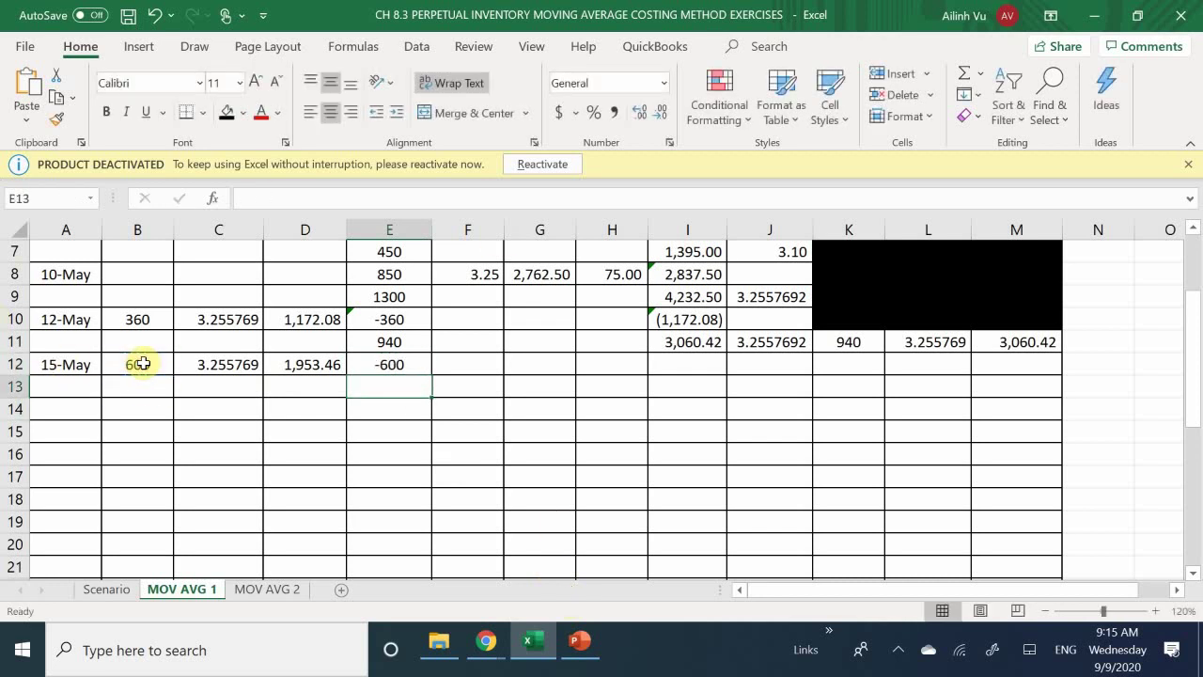
- Calculate the remaining quantity in E13 by adding the previous balance and the sale with =E11+E12
text(=)
key(Up)
key(Up)
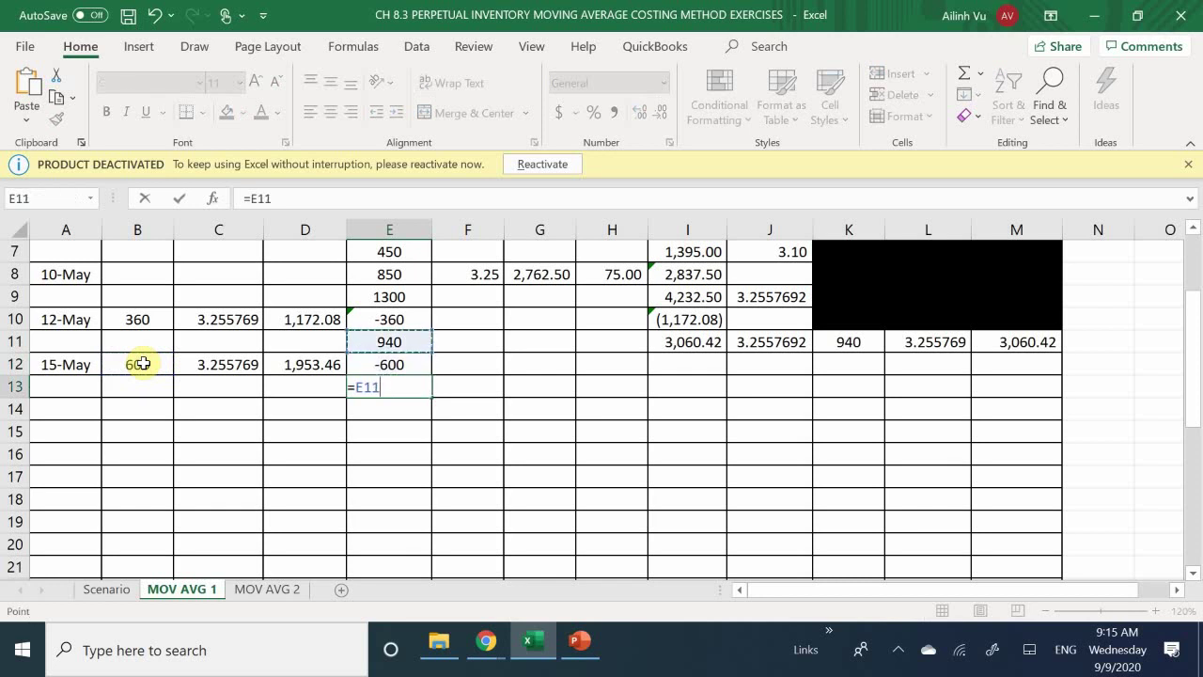
text(+)
key(Up)
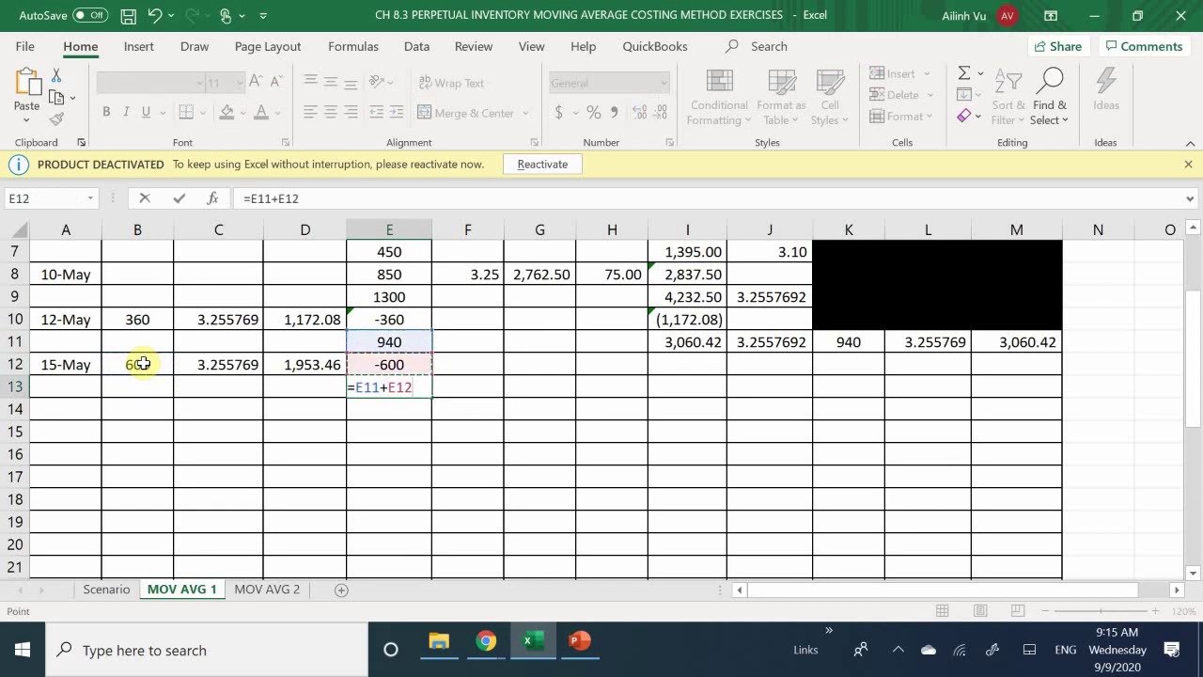
key(Return)
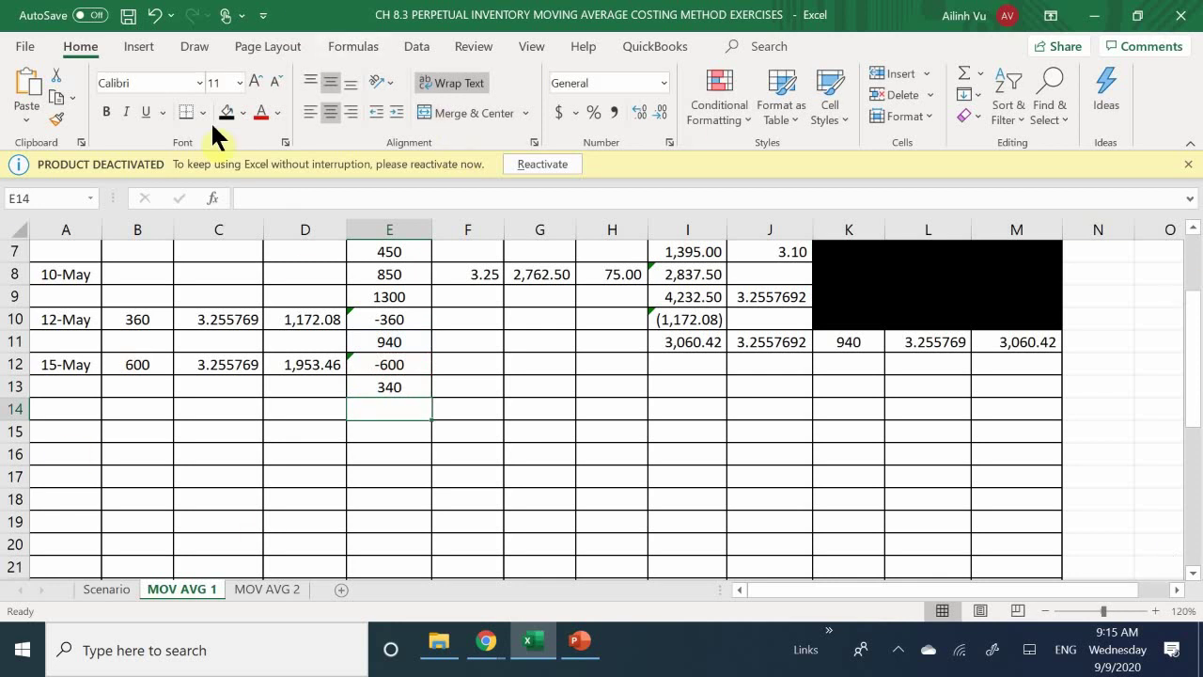
- Enter the 15-May sale's total cost as a negative in I12 with the formula -D12
click(676, 361)
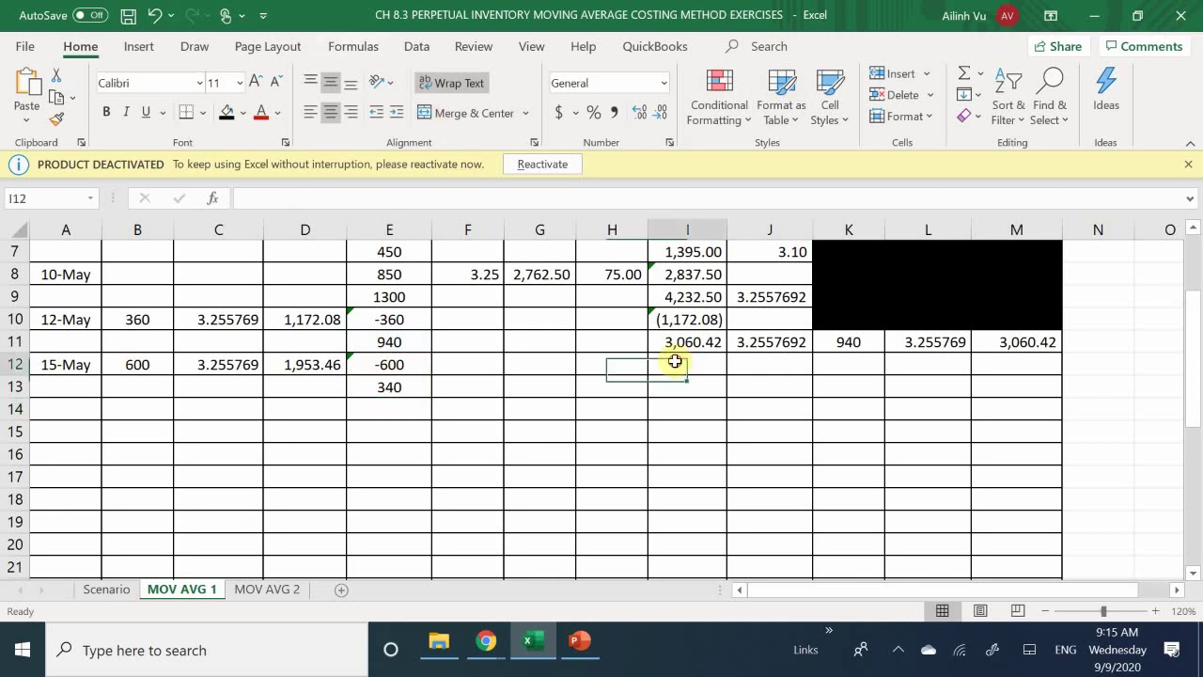
text(-)
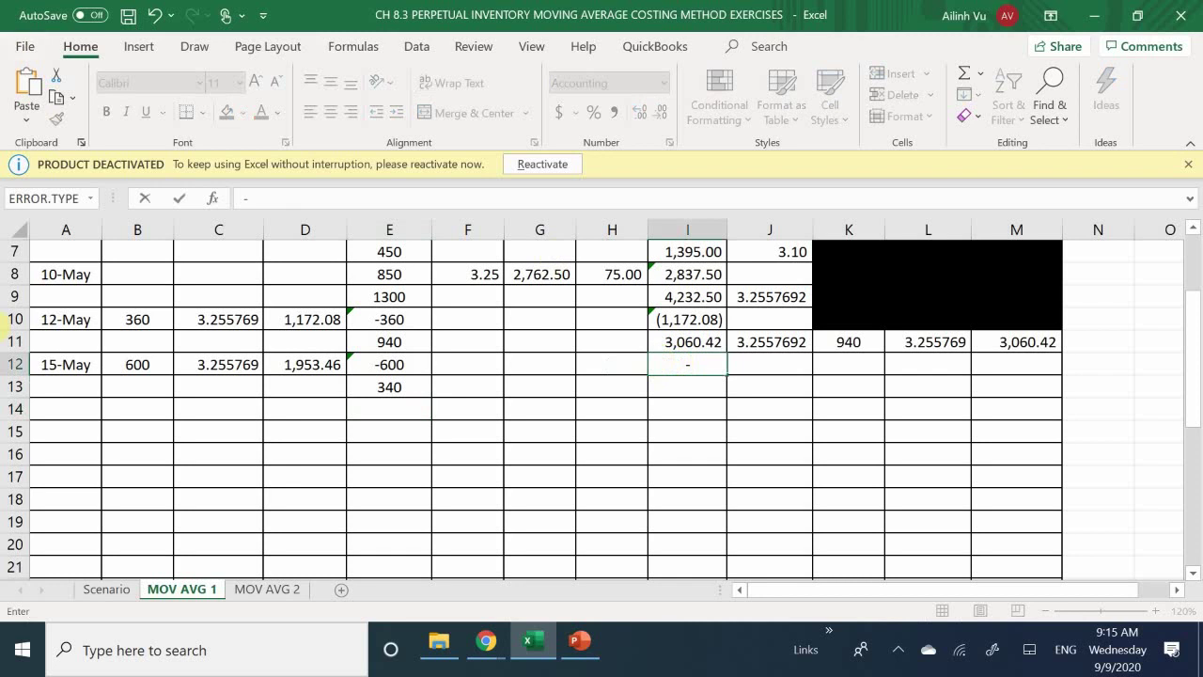
click(308, 366)
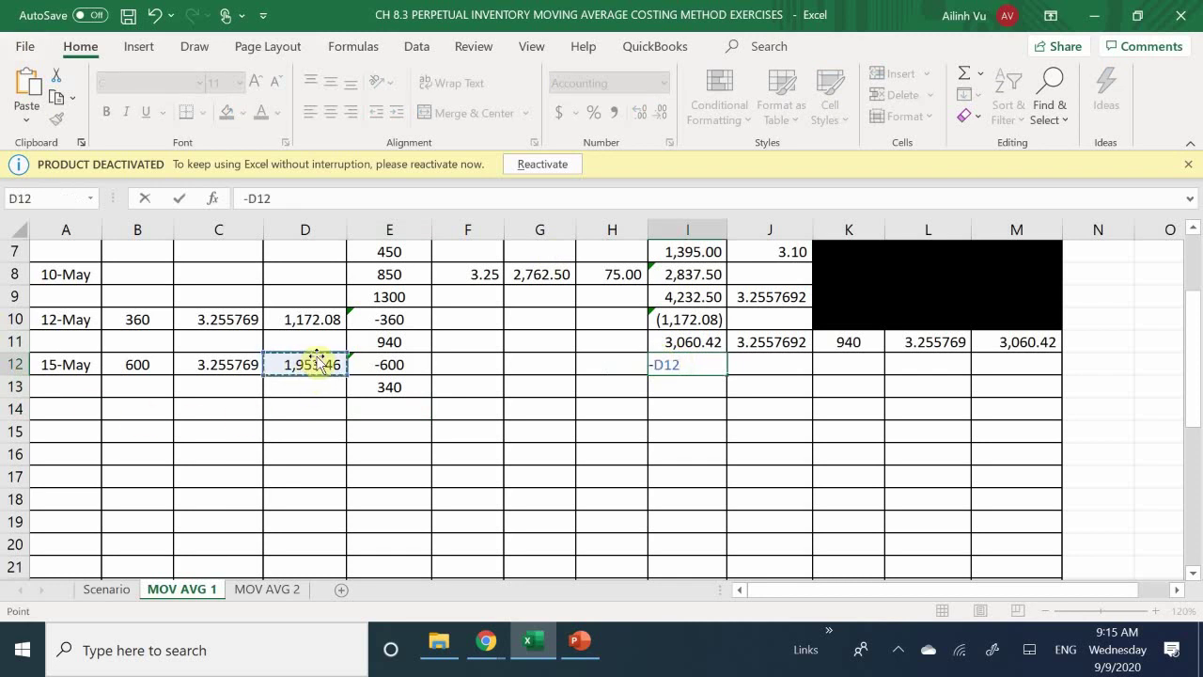
key(Return)
- Calculate the remaining total cost in I13 by adding the previous balance and the sale with =I11+I12
text(=)
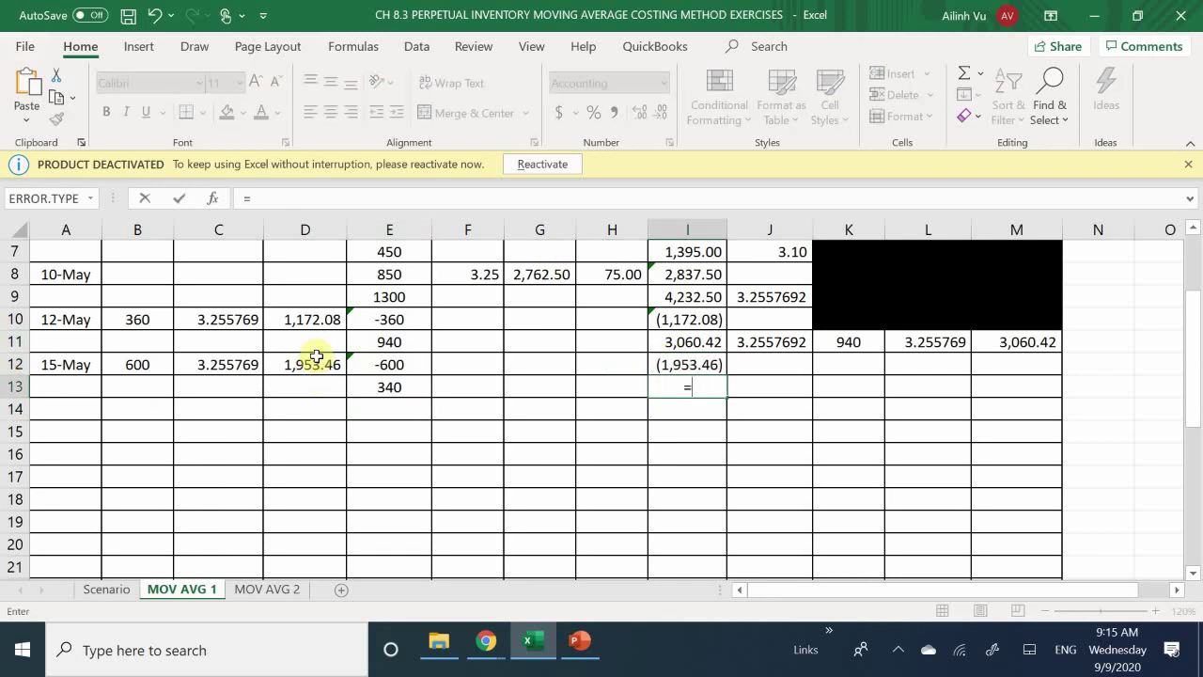
key(Up)
key(Up)
text(+)
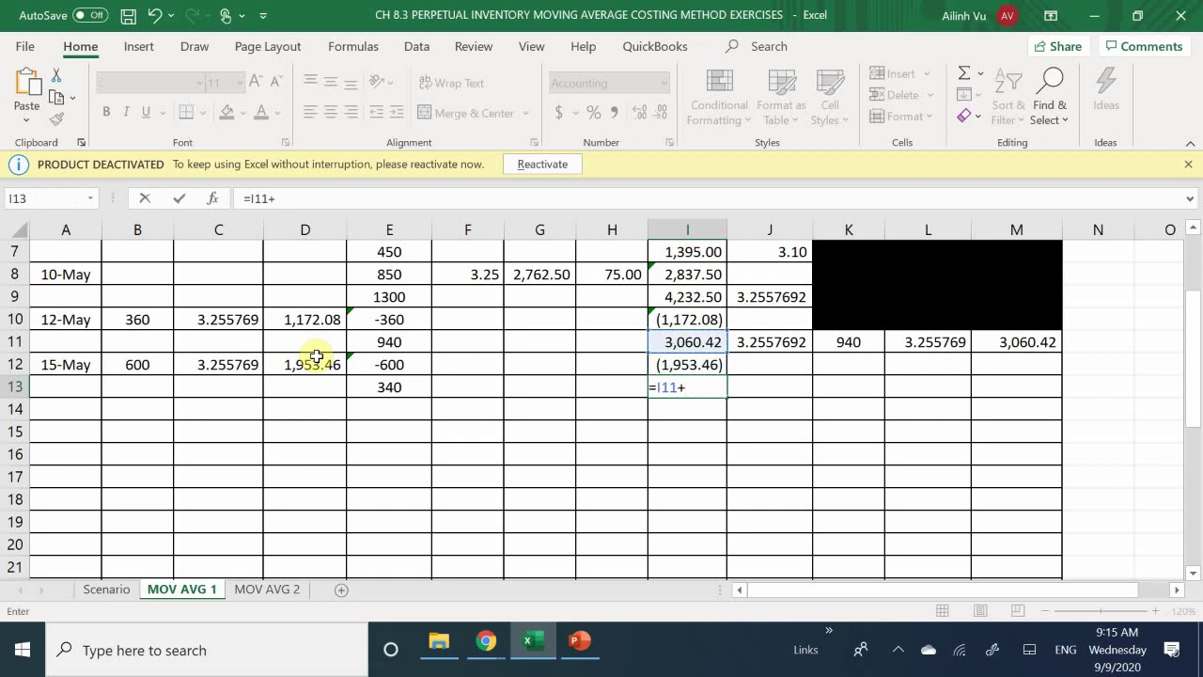
key(Up)
key(Return)
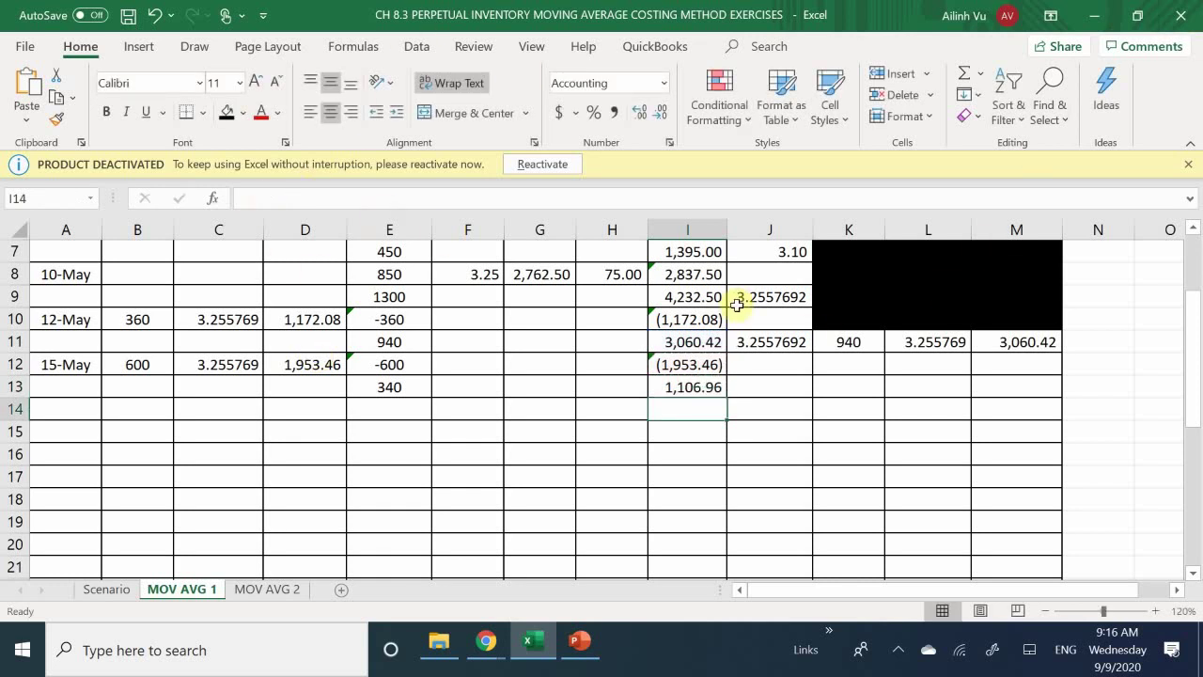
- Calculate the average cost per item in J13 as remaining total cost divided by remaining quantity with =I13/E13
click(752, 384)
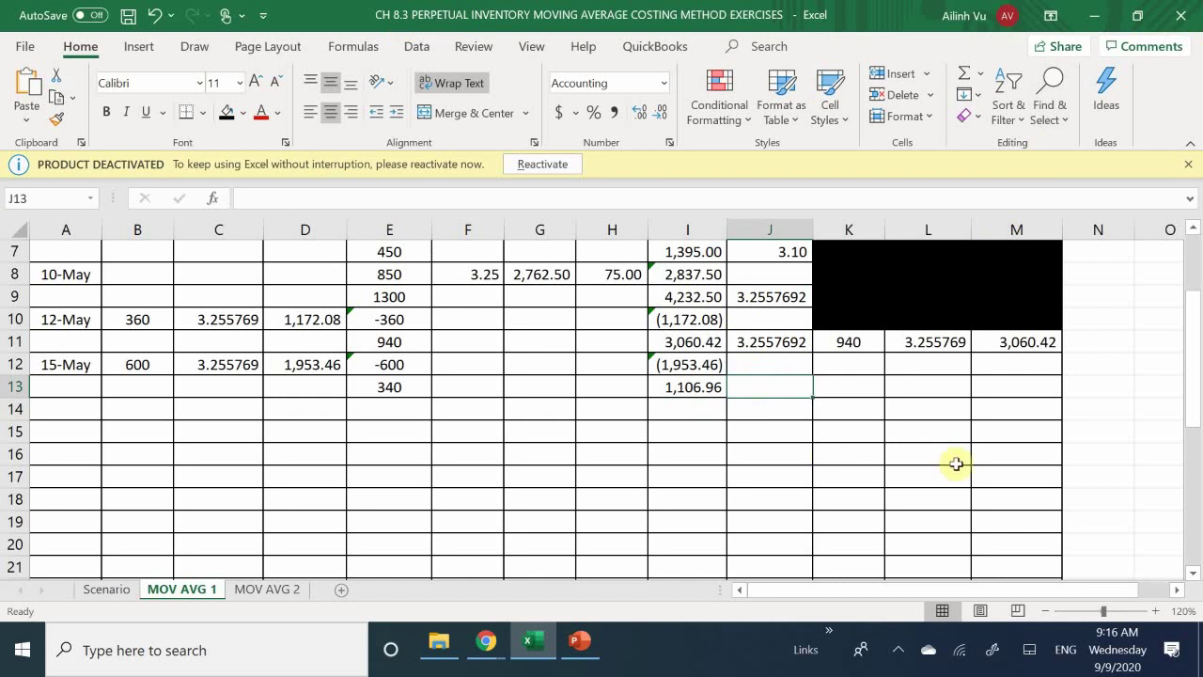
text(=)
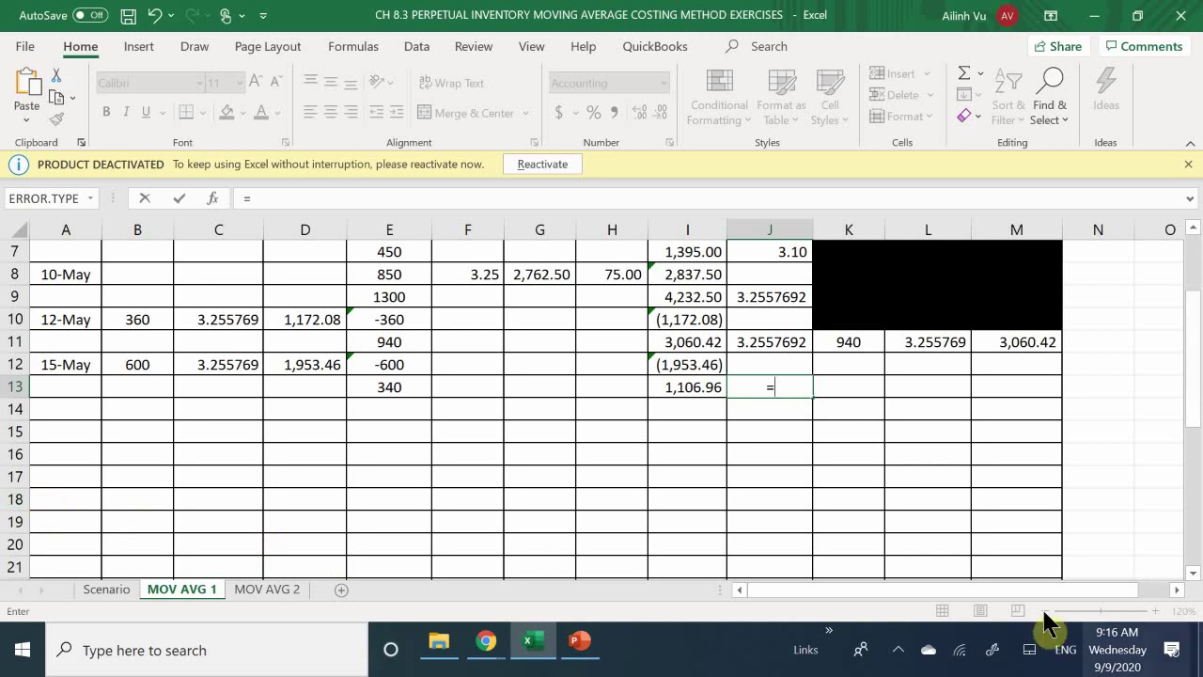
click(668, 386)
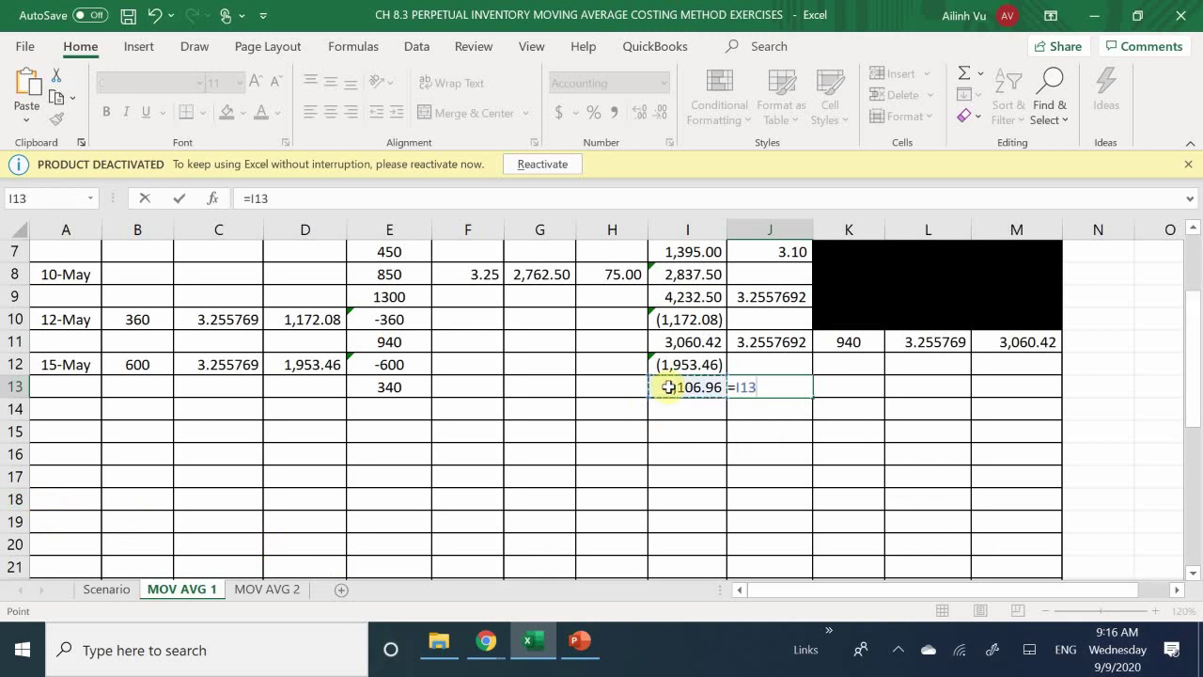
text(/)
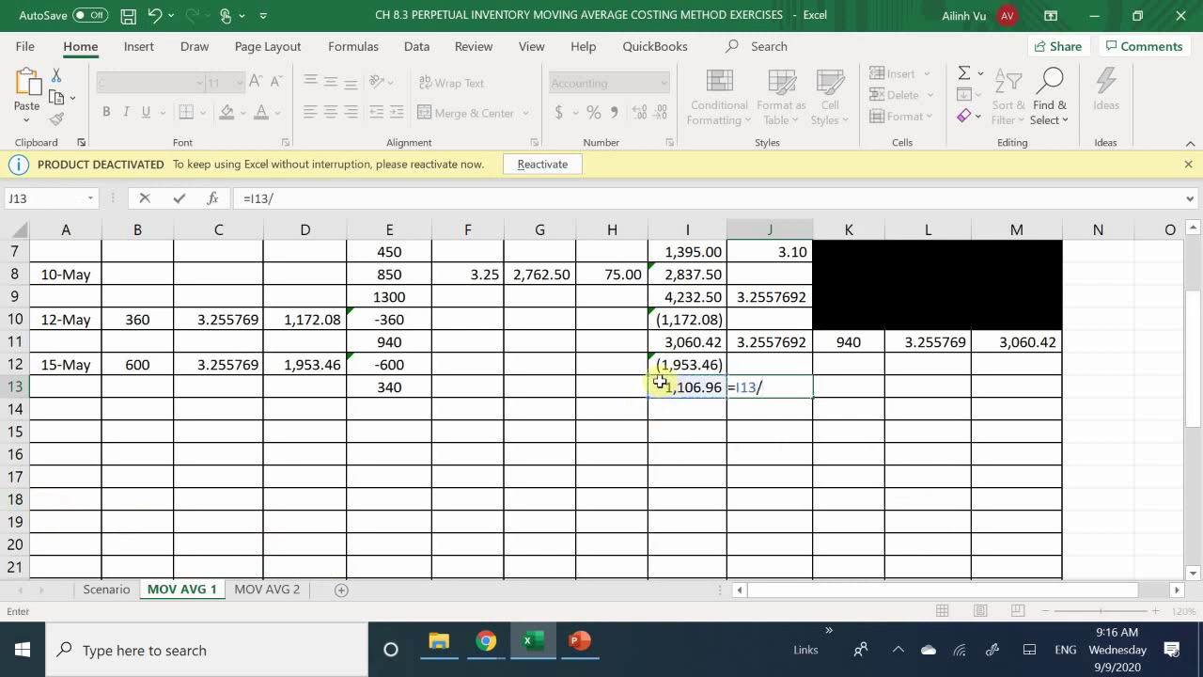
click(381, 390)
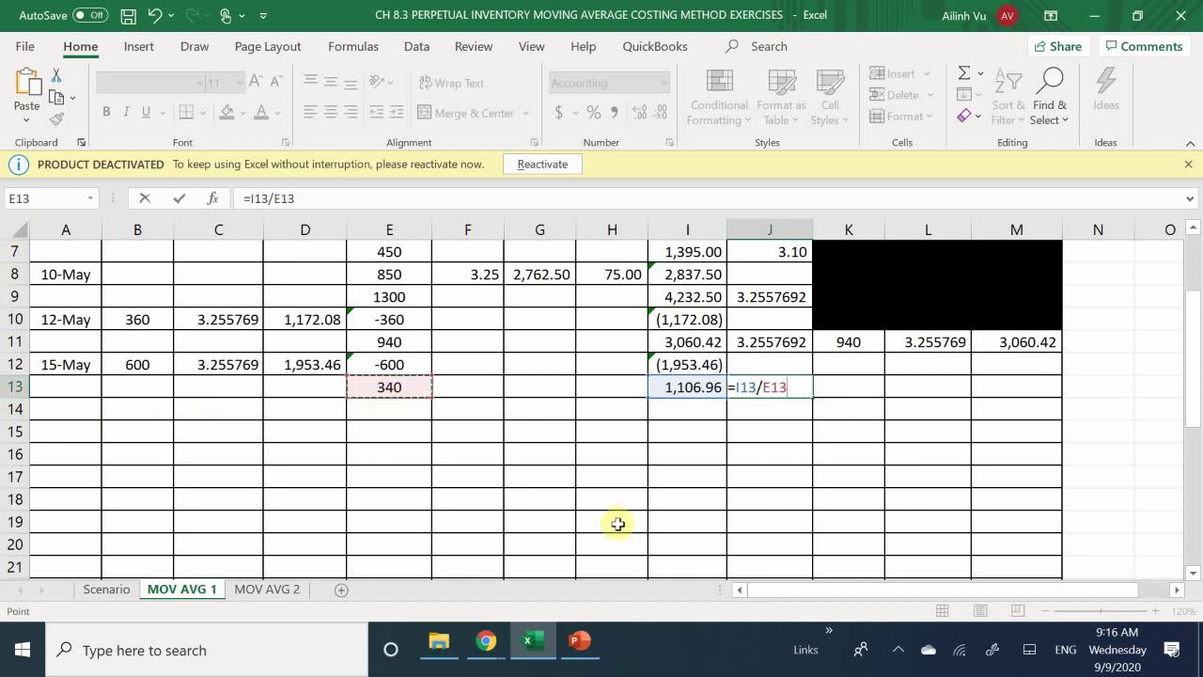
key(Return)
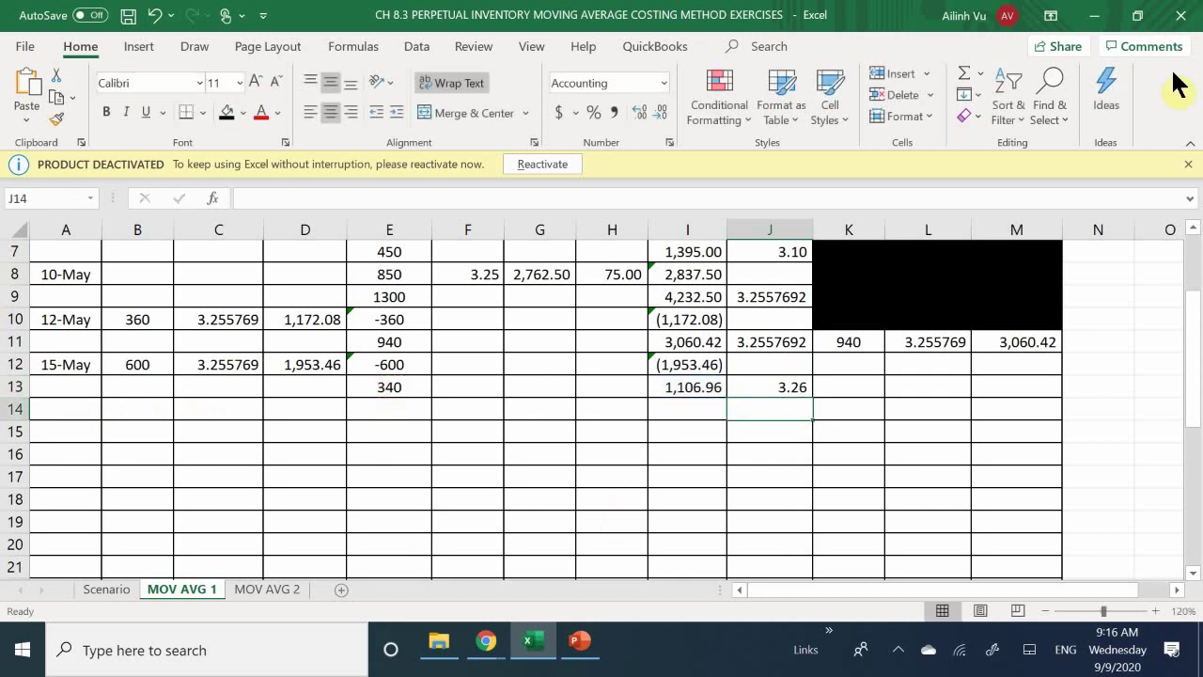
- Increase the decimals of the average cost in J13 to seven places
click(750, 392)
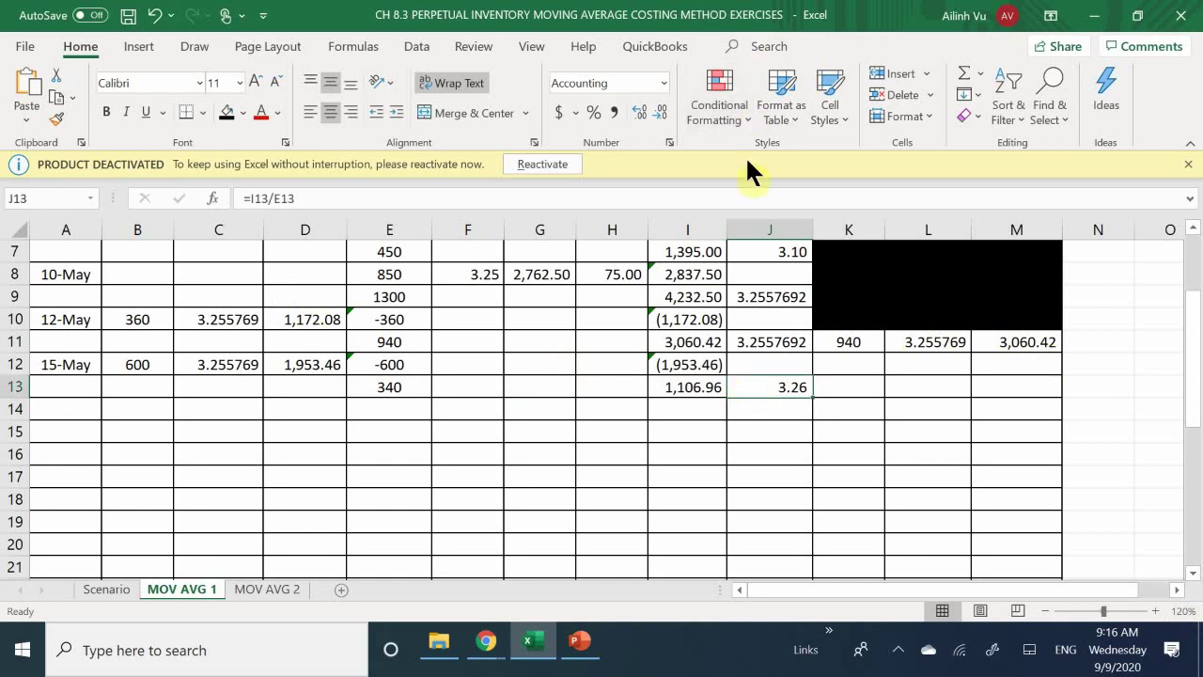
click(638, 112)
click(637, 111)
click(637, 112)
click(637, 112)
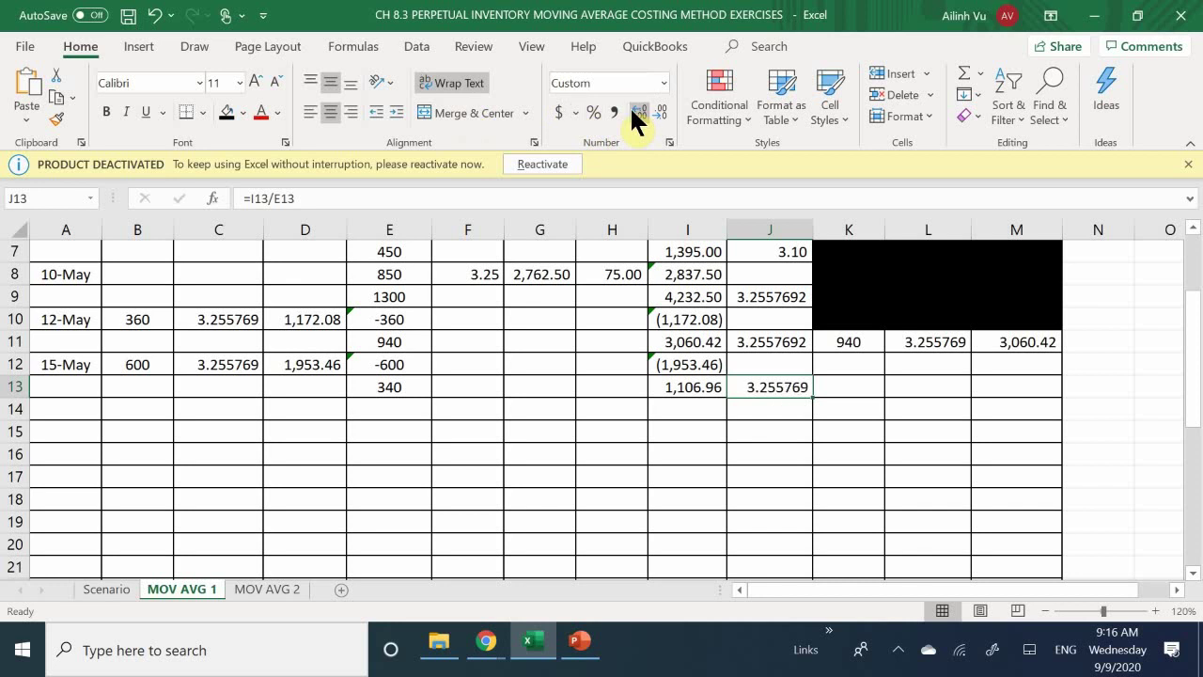
click(637, 112)
click(637, 112)
click(654, 105)
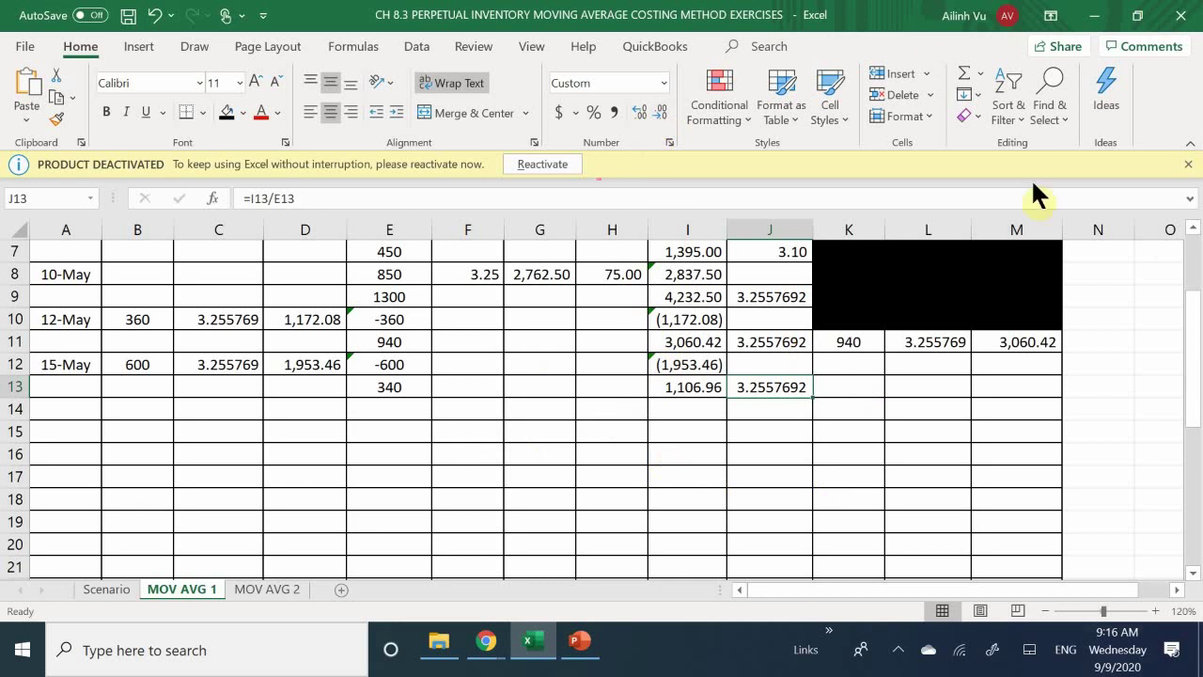
- Enter the quantity on hand in K13 by linking it to the remaining purchase quantity with =E13
click(857, 386)
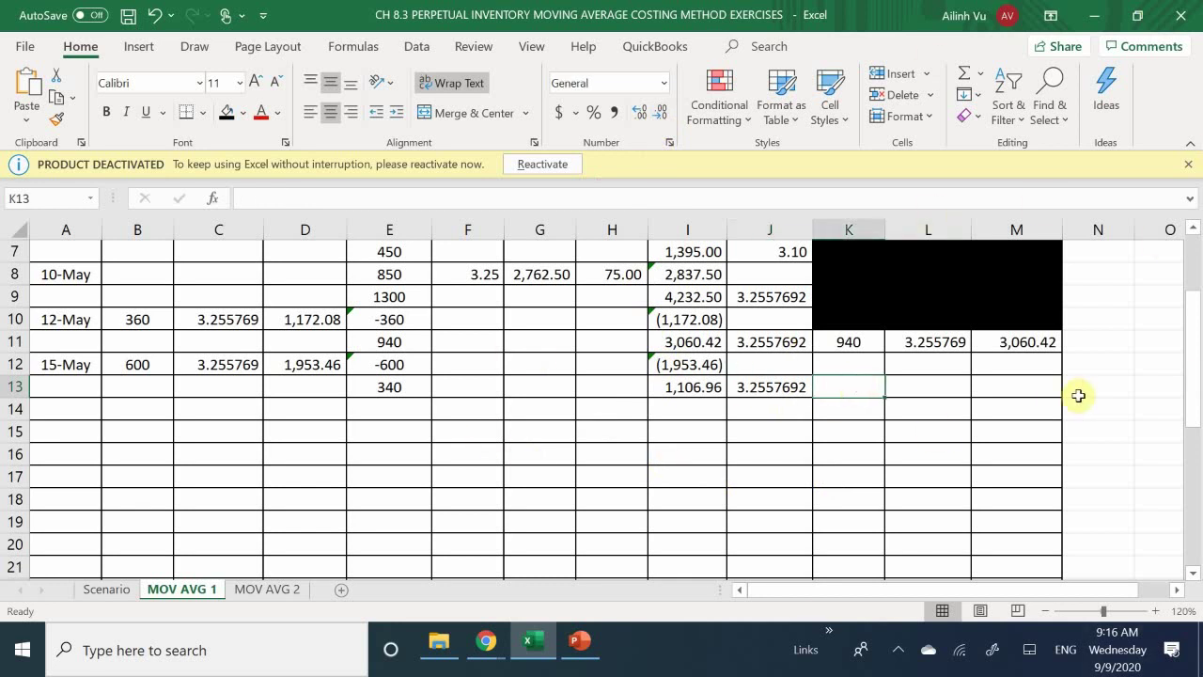
text(=)
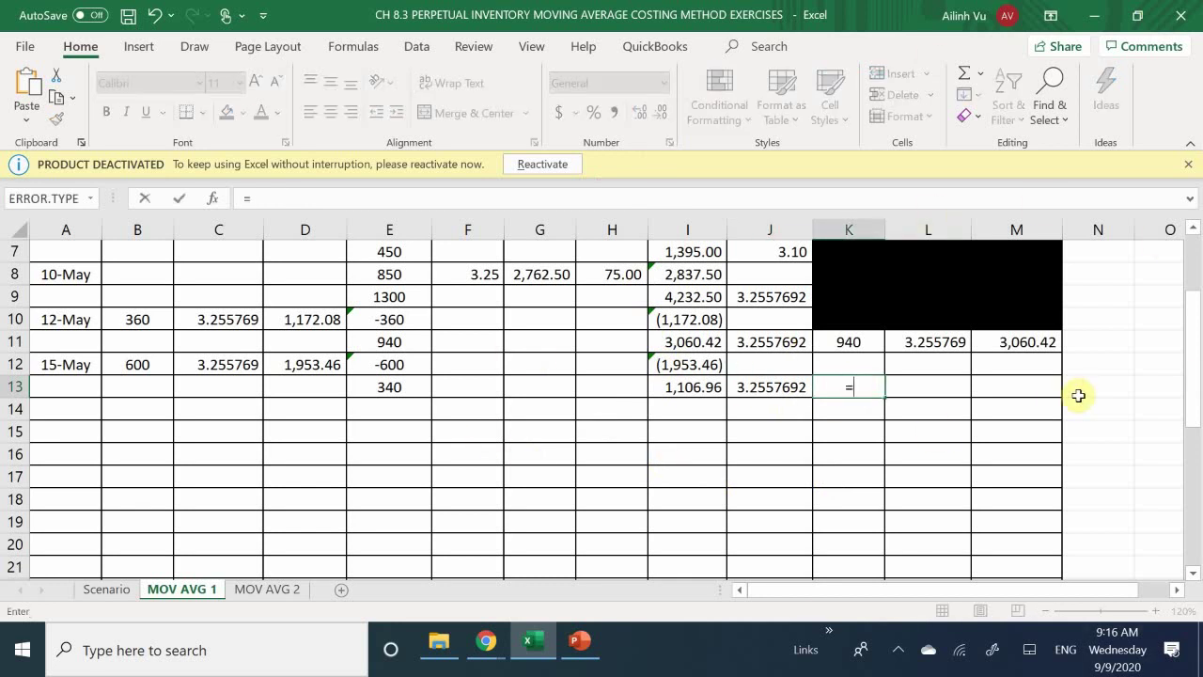
click(375, 386)
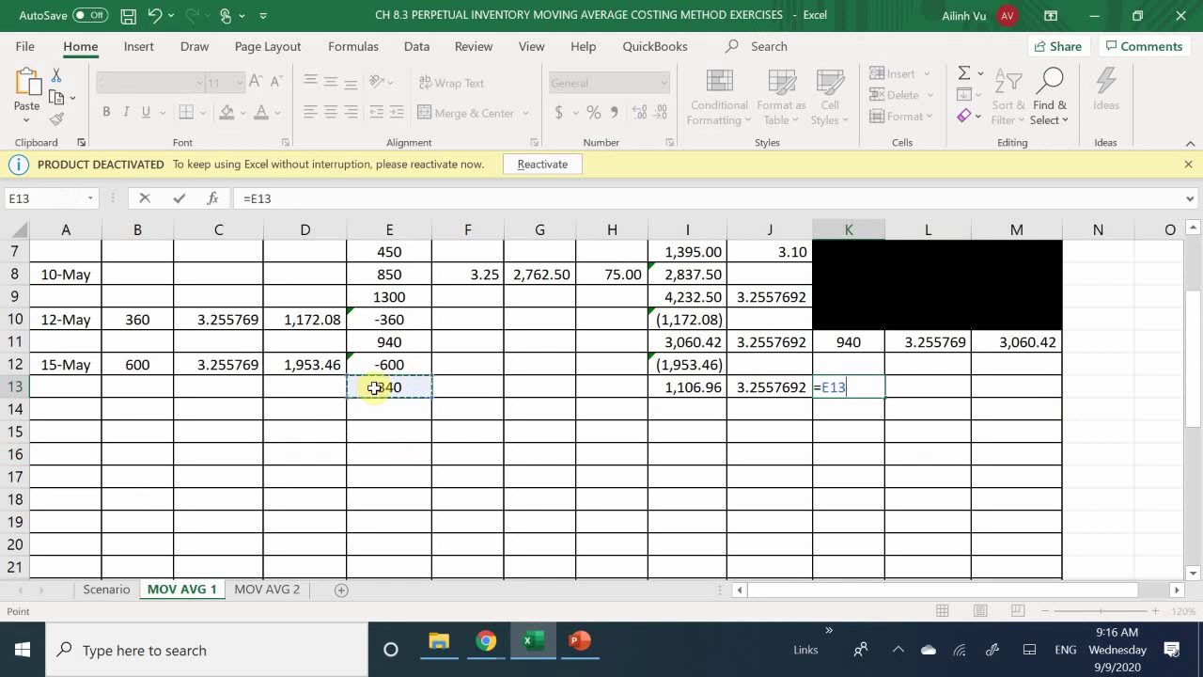
key(Return)
- Enter the inventory on hand total cost in M13 by linking it to the remaining total cost with =I13
key(Right)
key(Right)
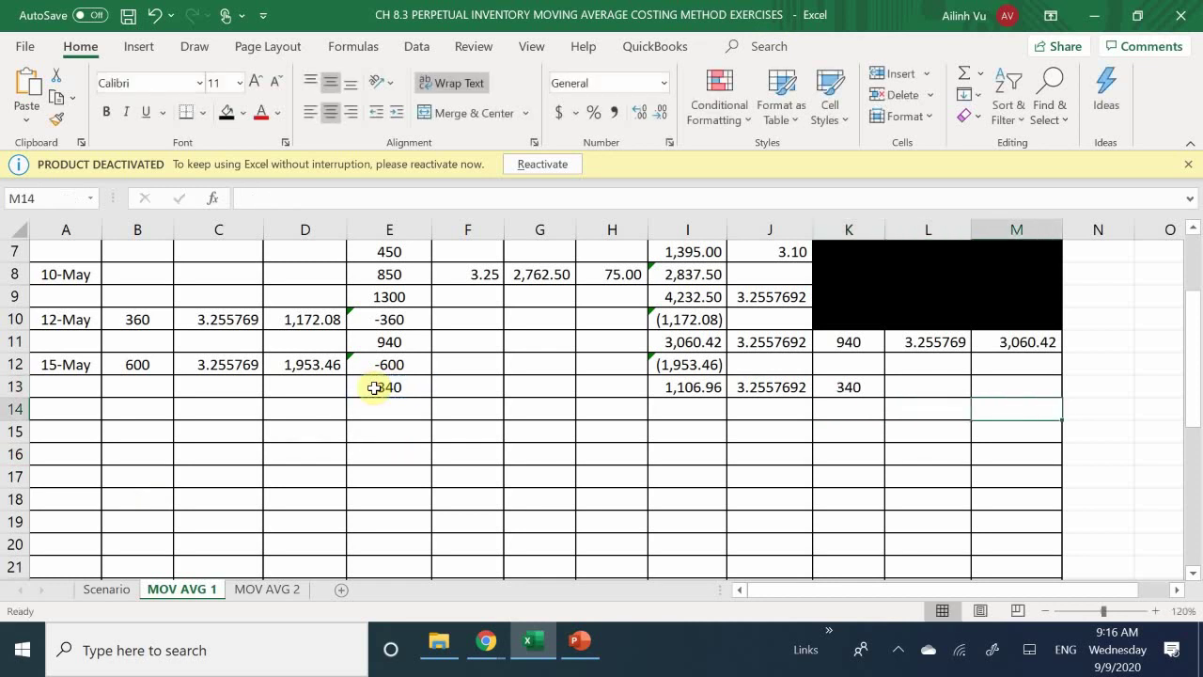
key(Up)
text(=)
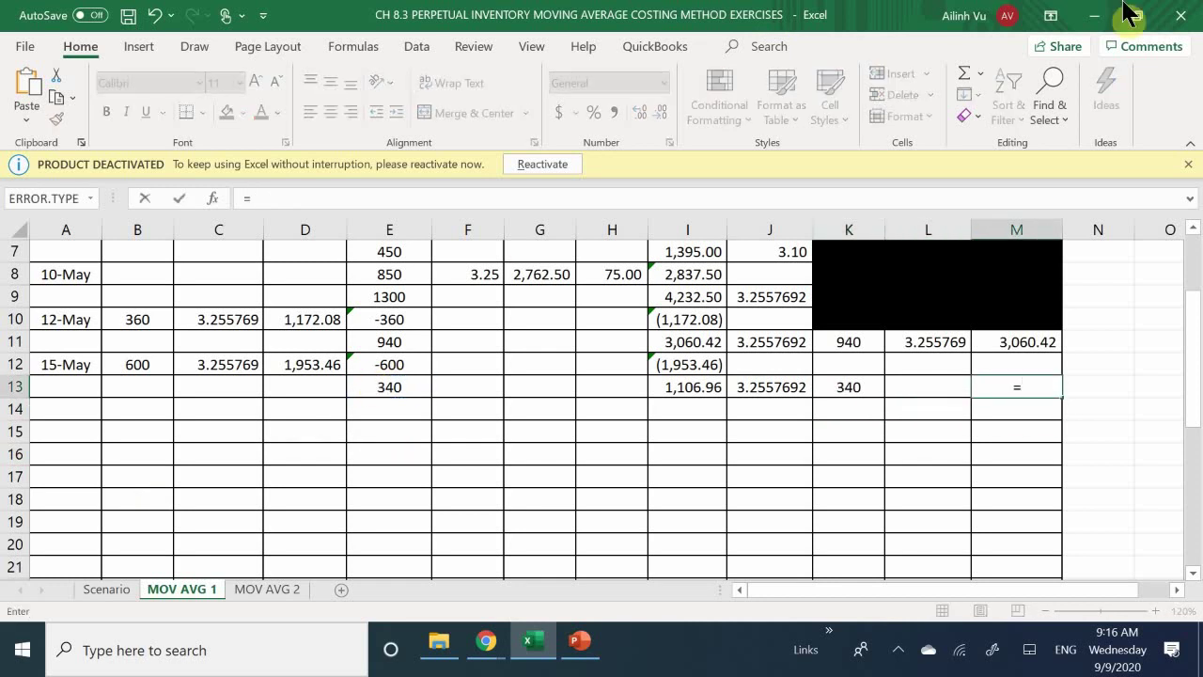
click(678, 389)
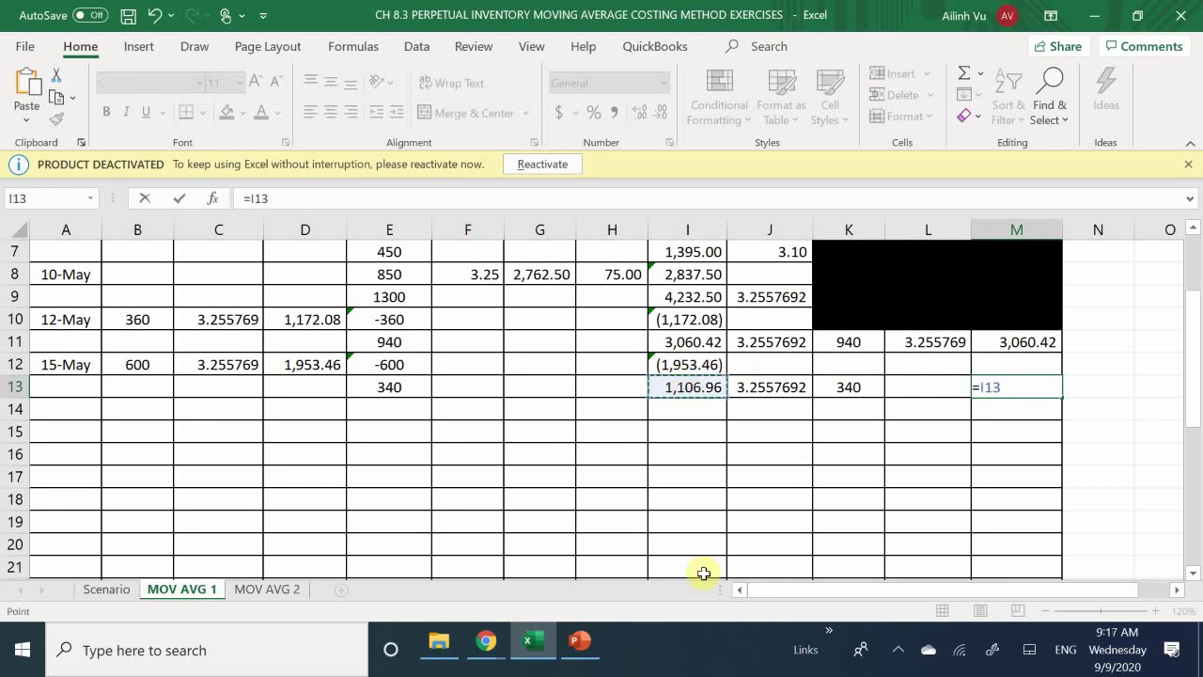
key(Return)
- Calculate the on-hand cost per item in L13 as total cost divided by quantity with =M13/K13
key(Left)
key(Up)
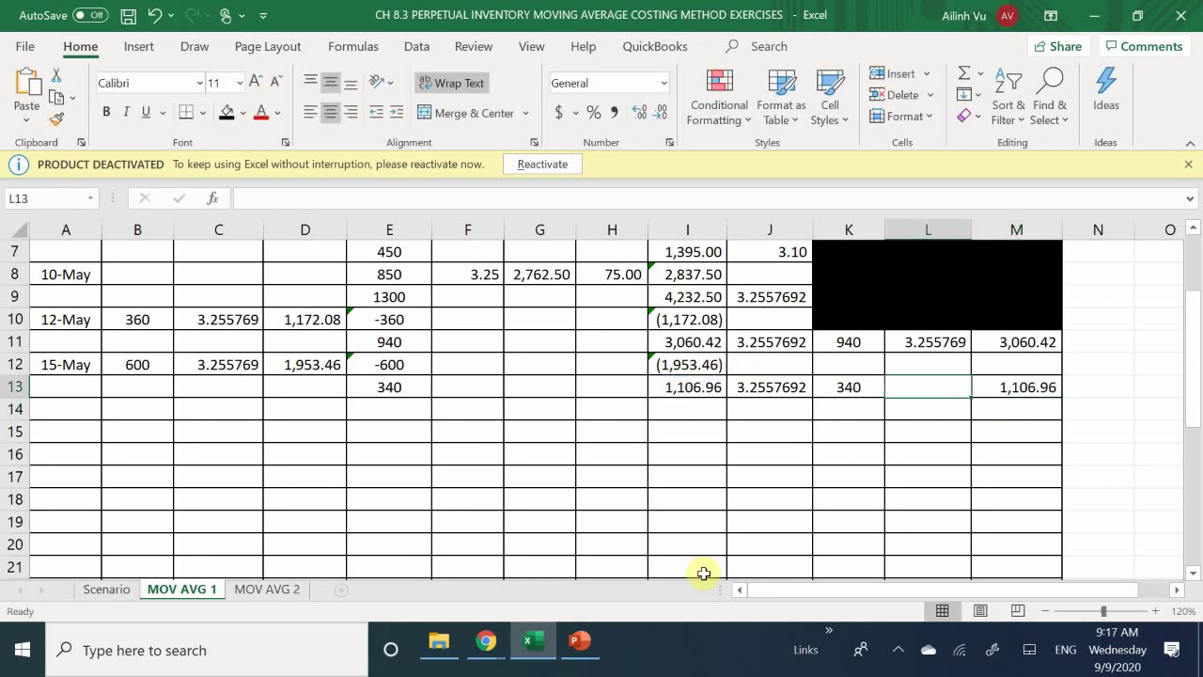
text(=)
key(Right)
text(/)
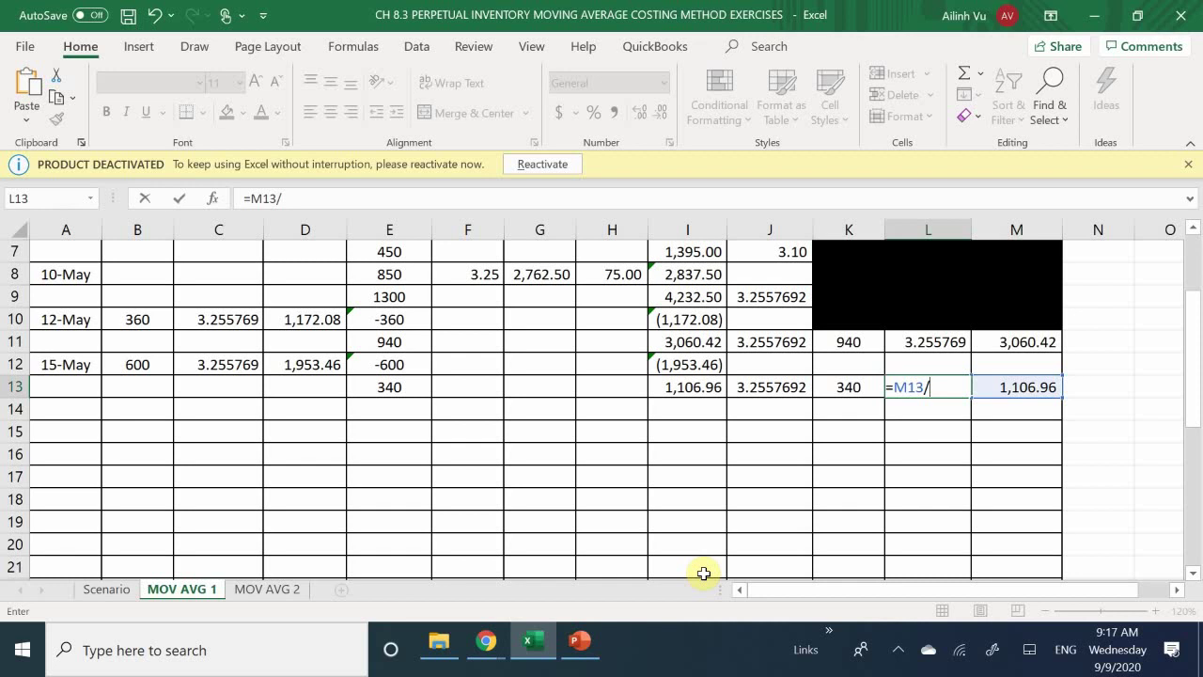
key(Left)
key(Return)
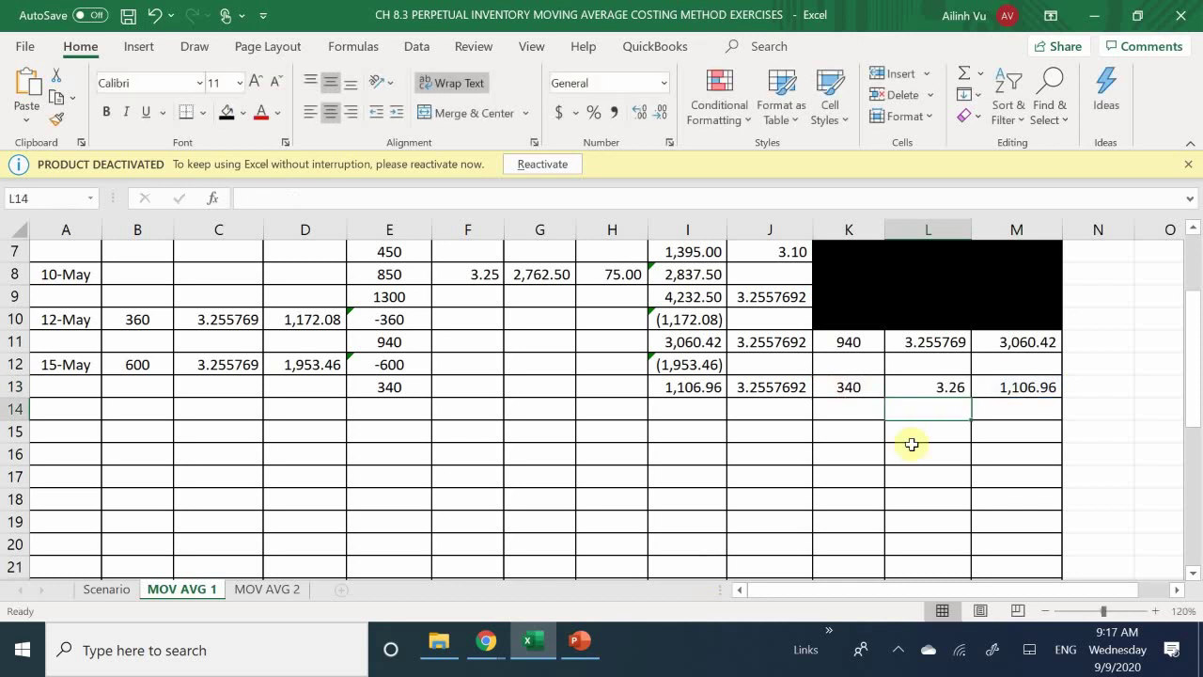
- Increase the decimals of the on-hand cost per item in L13 to six places
click(926, 384)
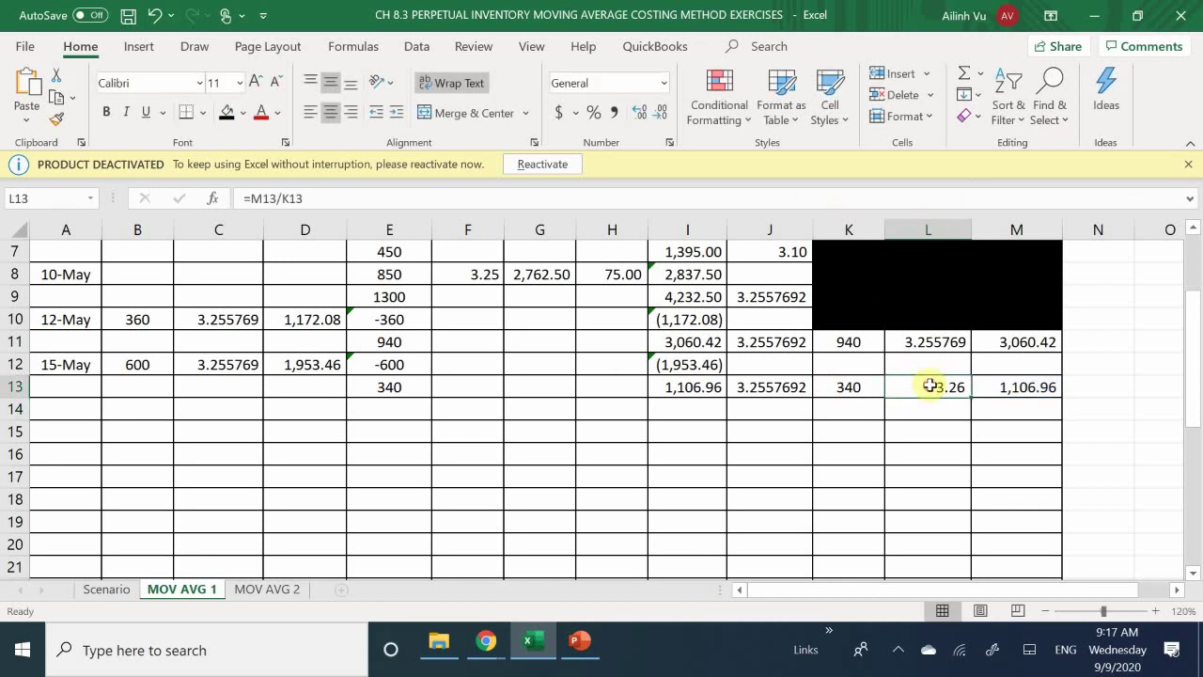
click(639, 113)
click(639, 112)
click(639, 112)
click(639, 112)
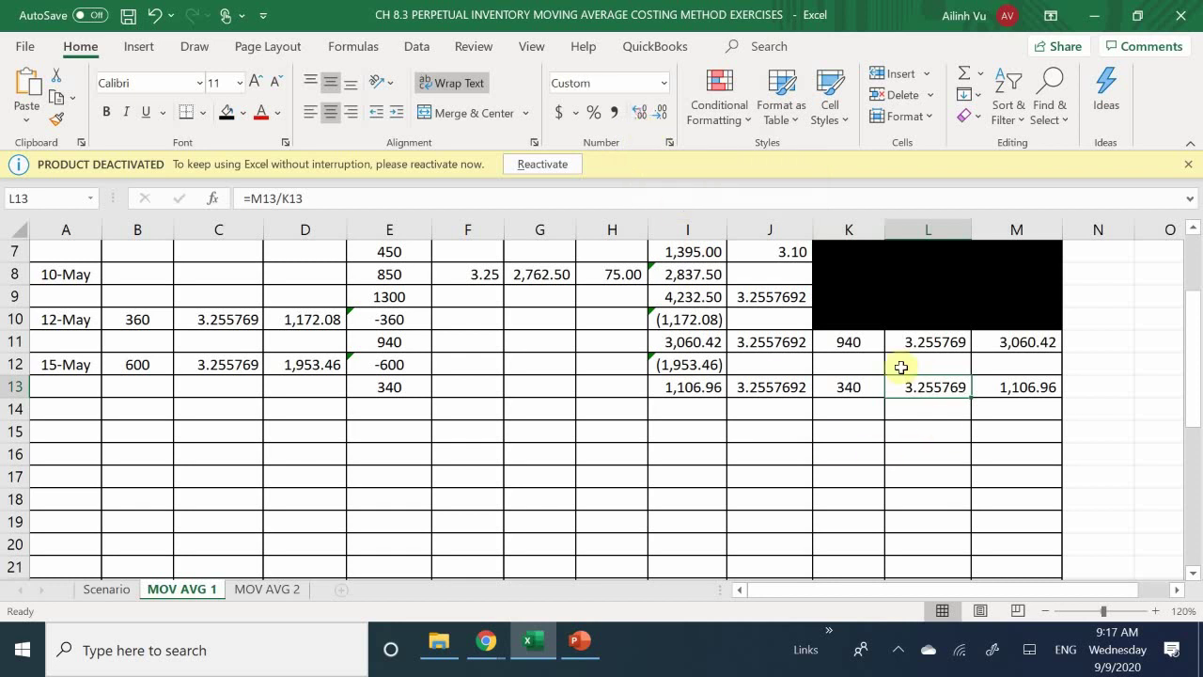
- Black out the outdated inventory on hand cells K11:M12 with a black fill
click(860, 428)
click(849, 341)
drag(848, 342, 1021, 365)
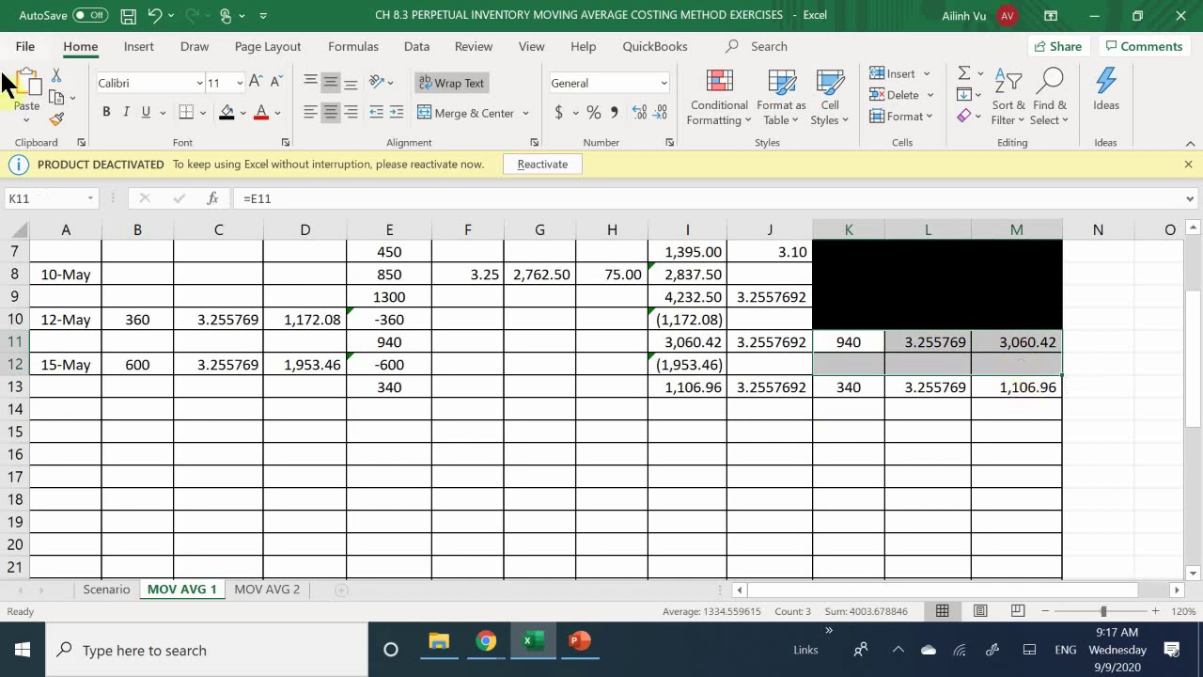
click(226, 111)
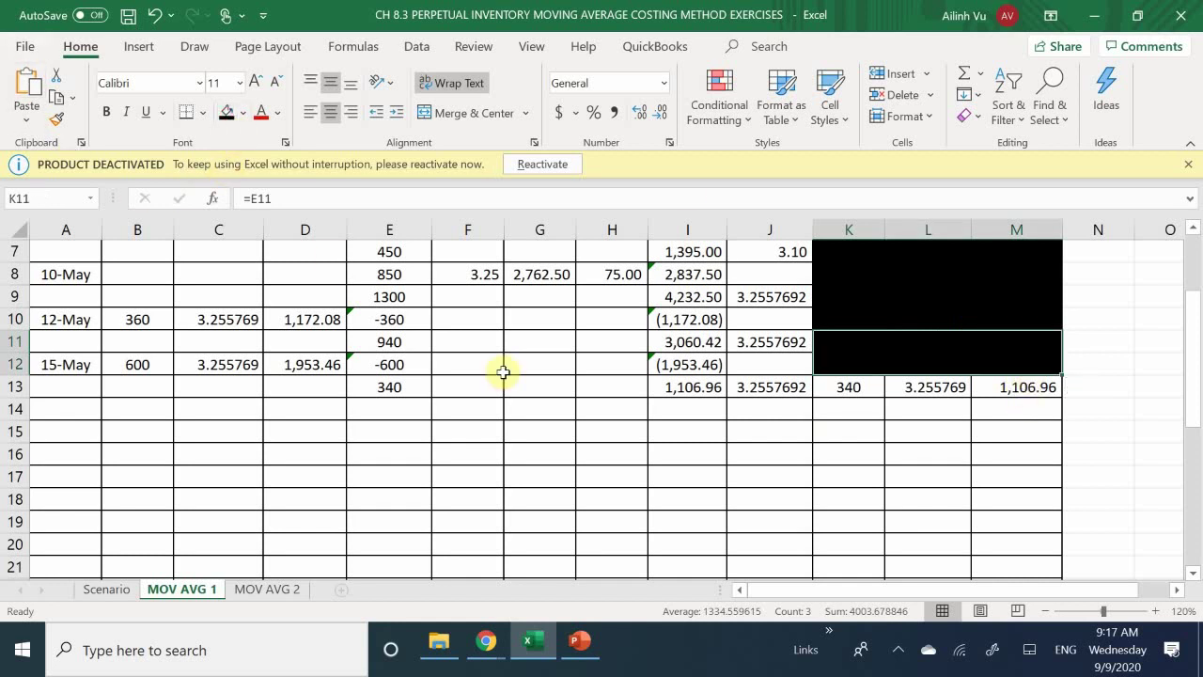
click(840, 408)
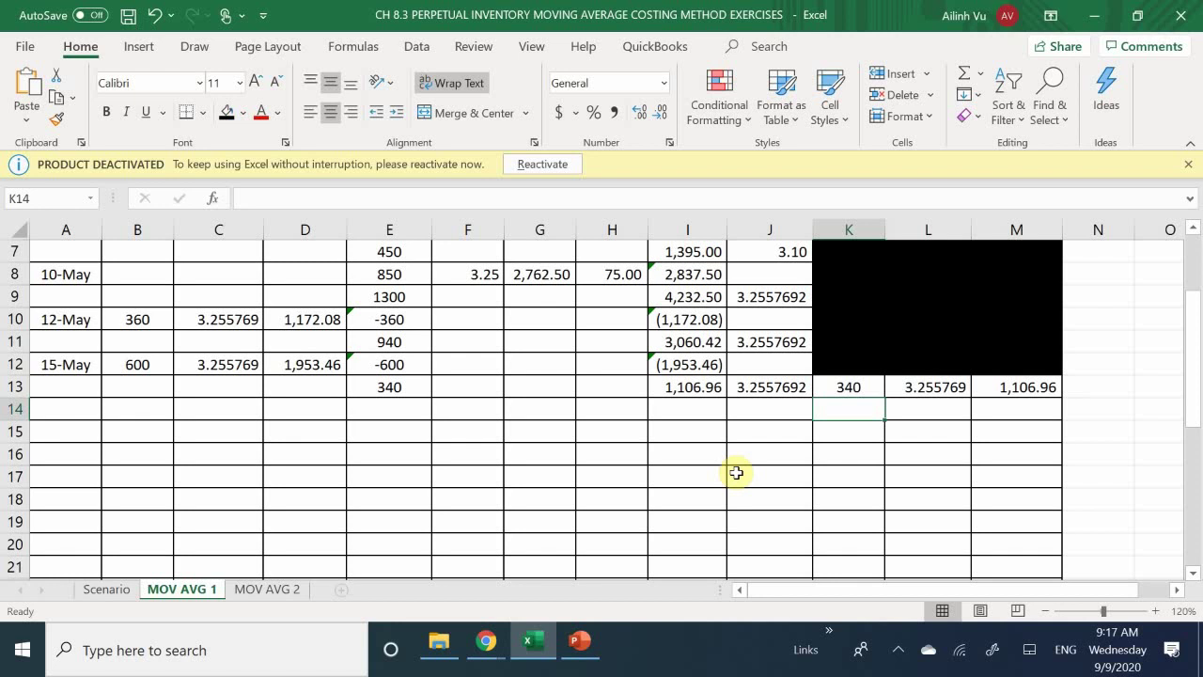
- Look up the next transaction in the Scenario sheet and enter its date, 5/20, in A14 of the MOV AVG 1 sheet
scroll(736, 473, up, 2)
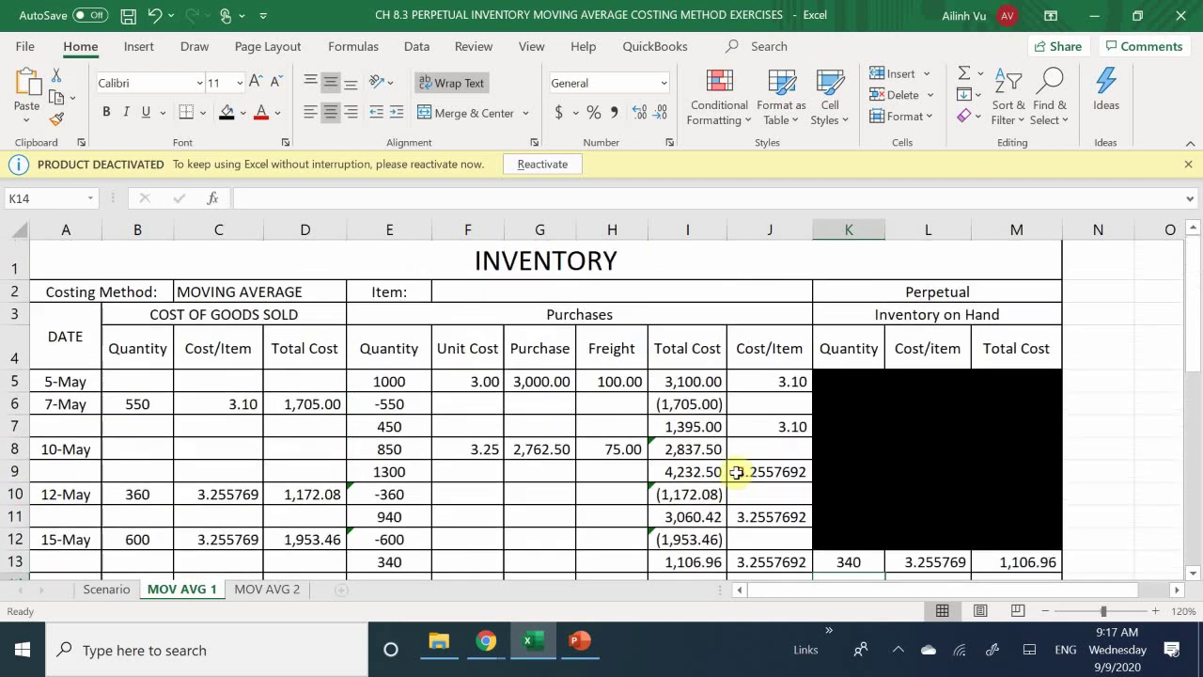
scroll(731, 474, down, 1)
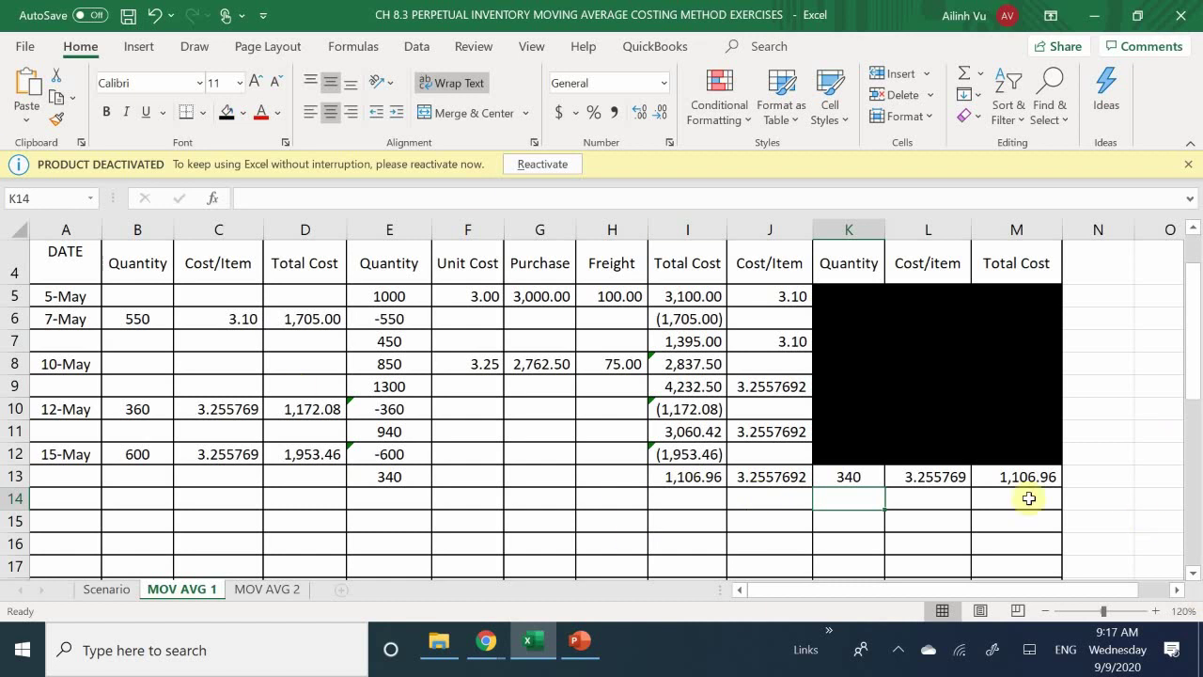
scroll(887, 469, down, 1)
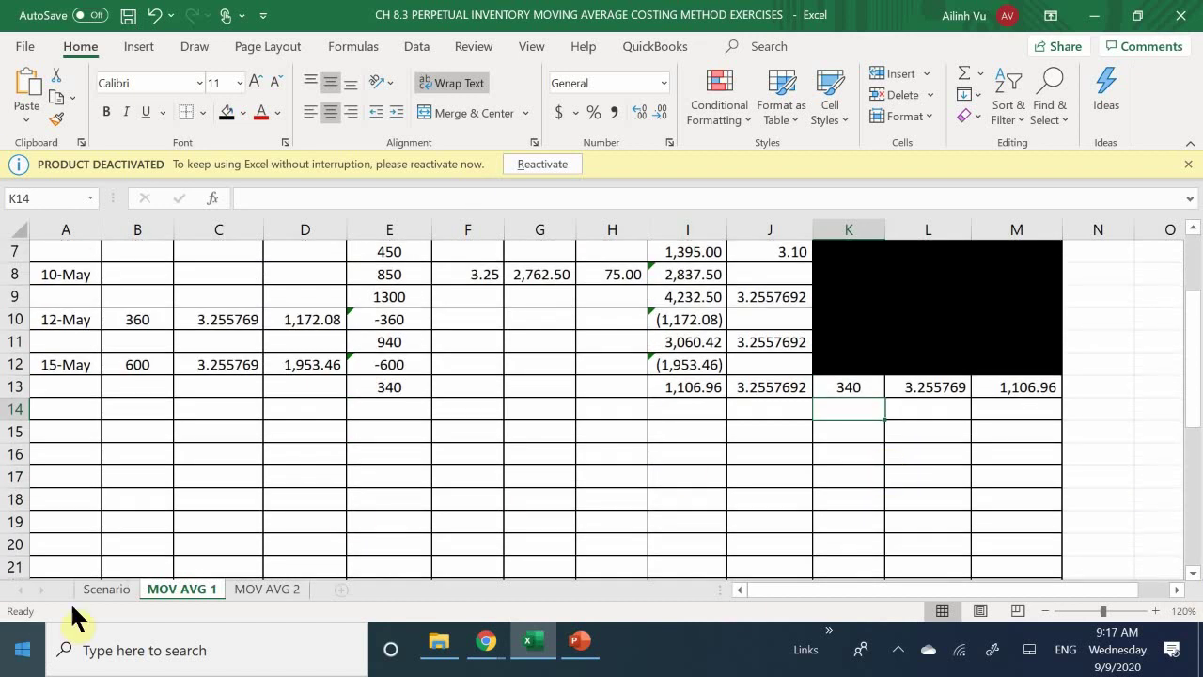
click(97, 587)
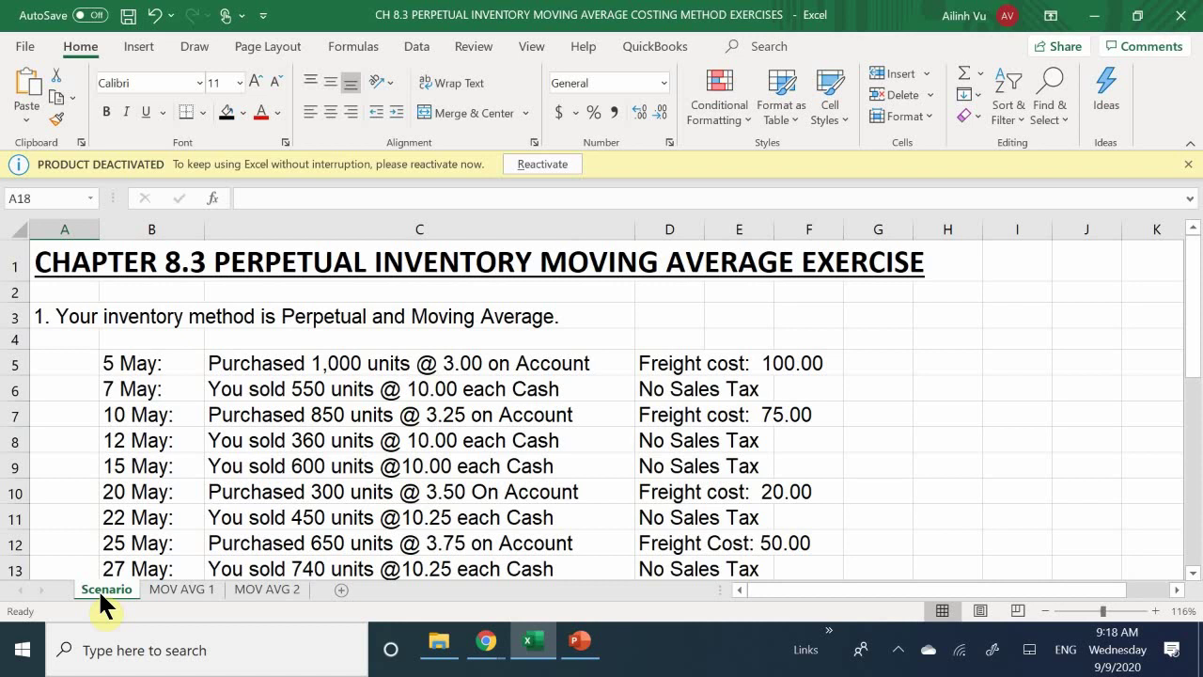
key(Down)
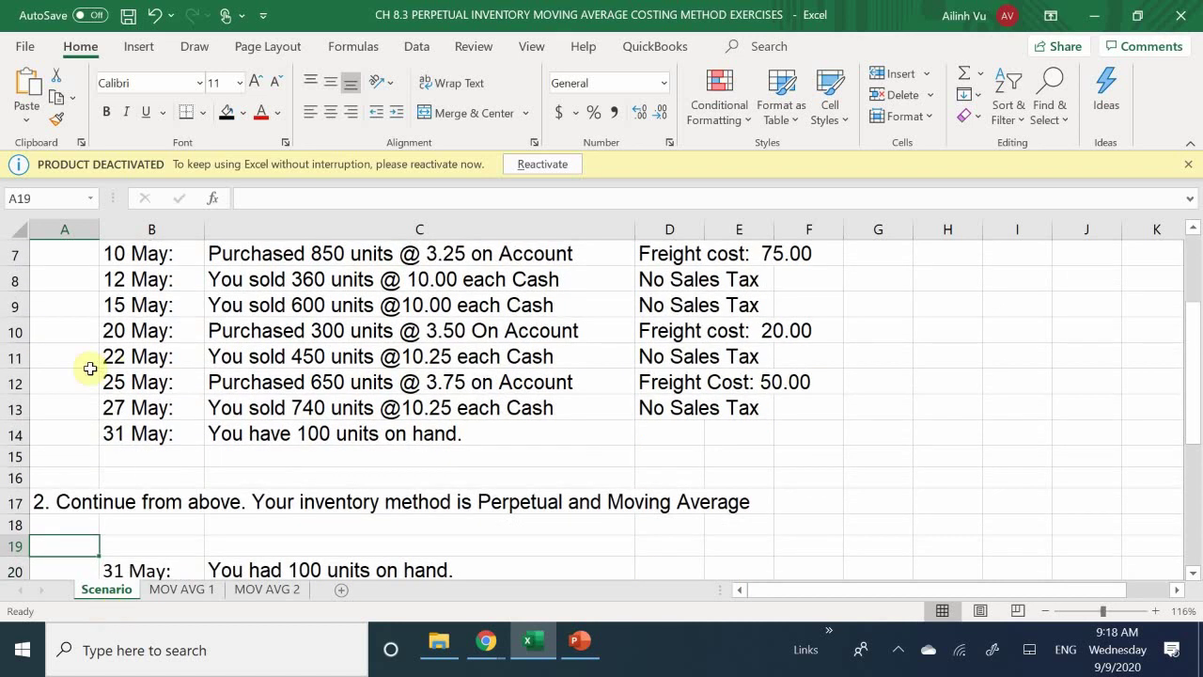
click(165, 589)
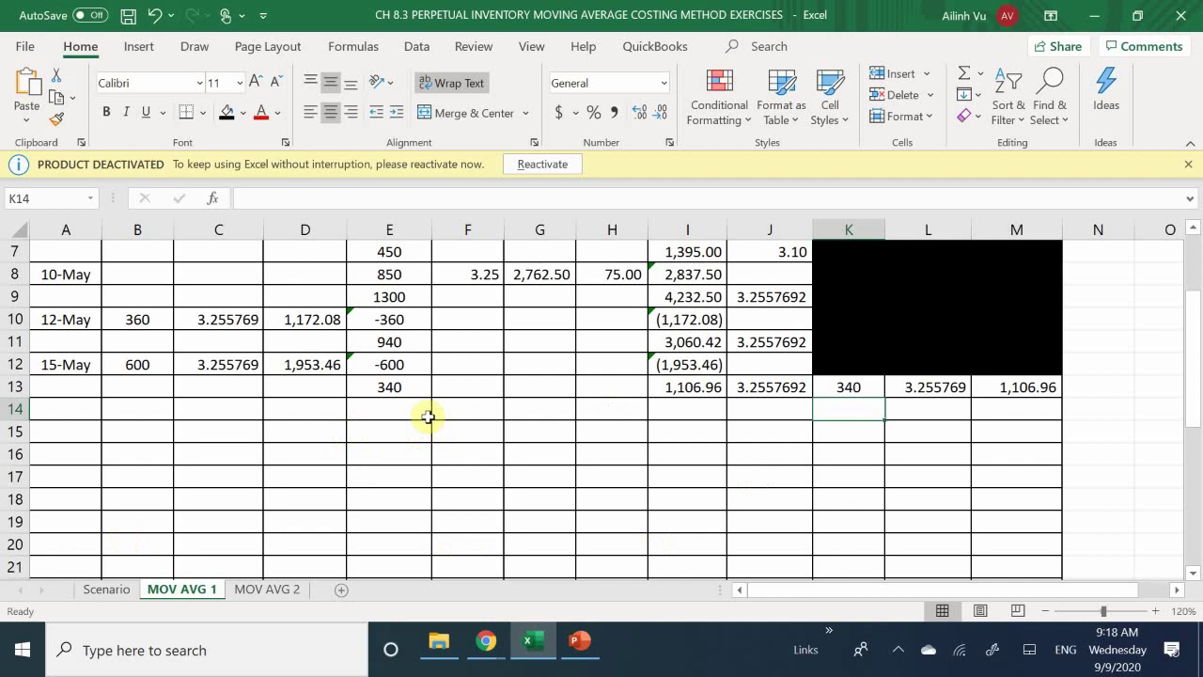
click(65, 408)
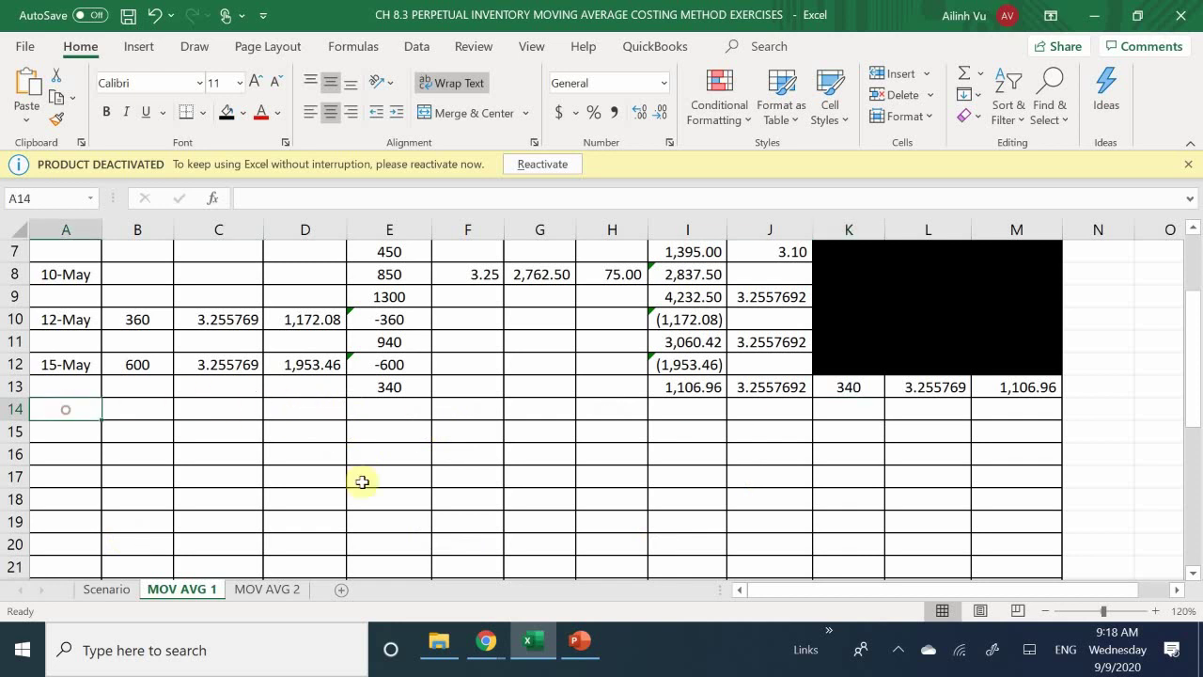
text(5/20)
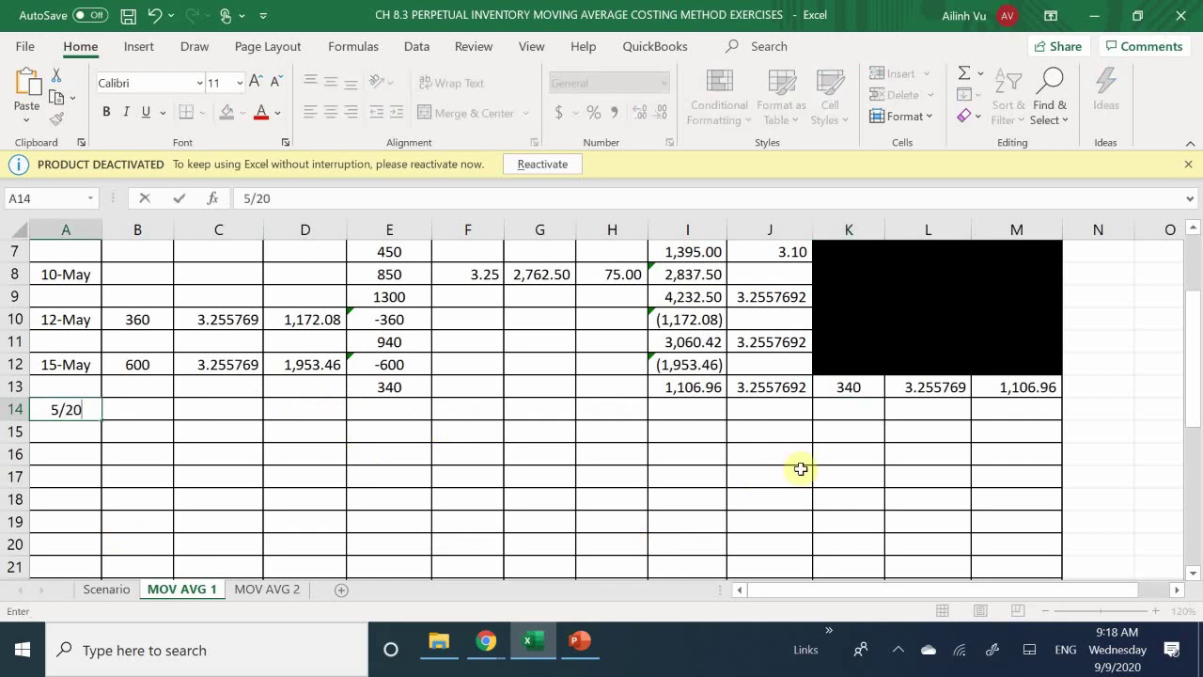
key(Return)
- Enter the 20-May purchase's quantity 300 in E14 and its unit cost 3.5 in F14
key(Right)
key(Right)
key(Right)
key(Right)
key(Up)
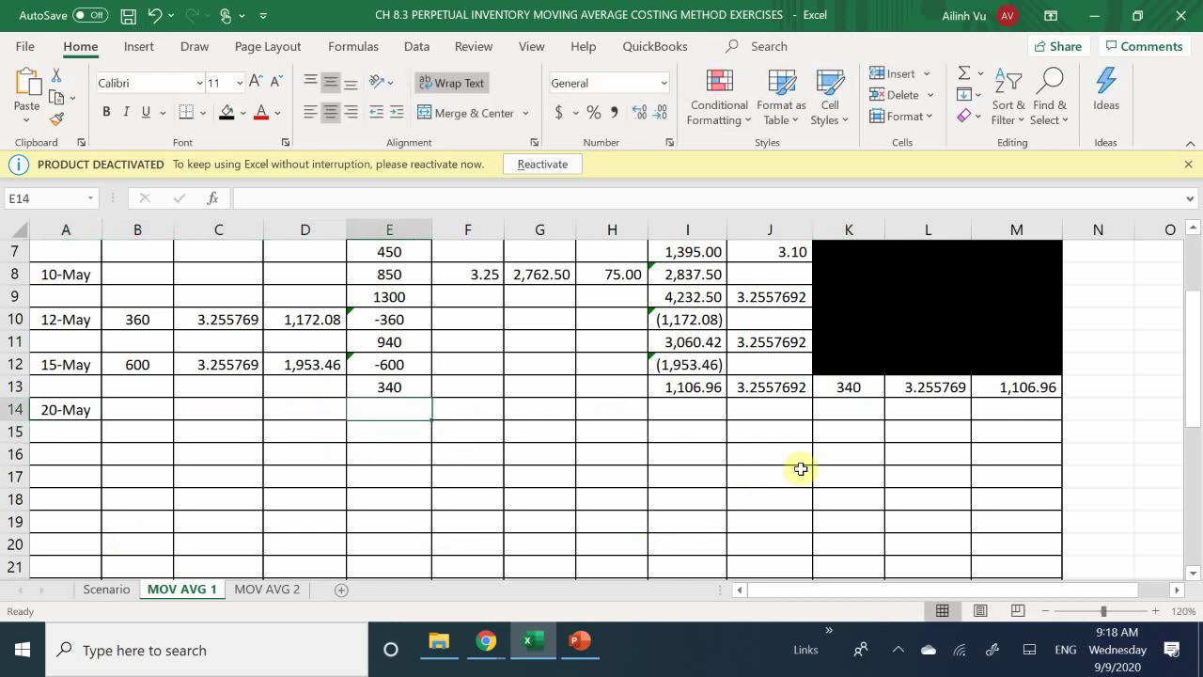
text(300)
key(Return)
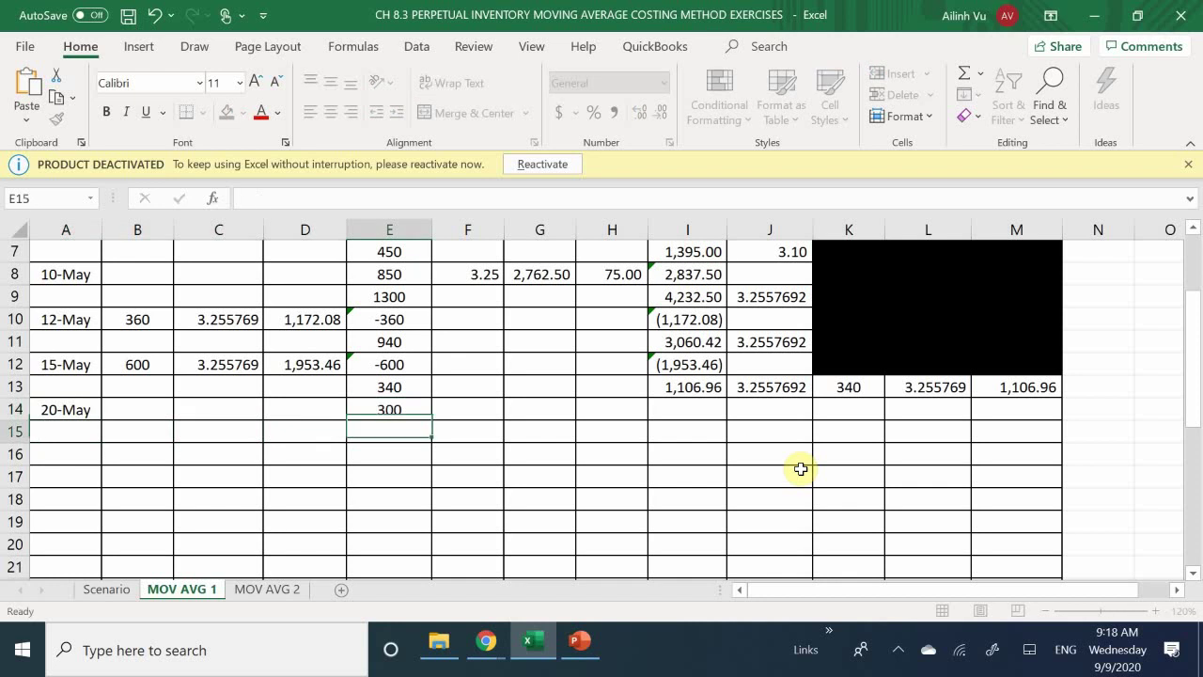
key(Right)
key(Up)
text(3.5)
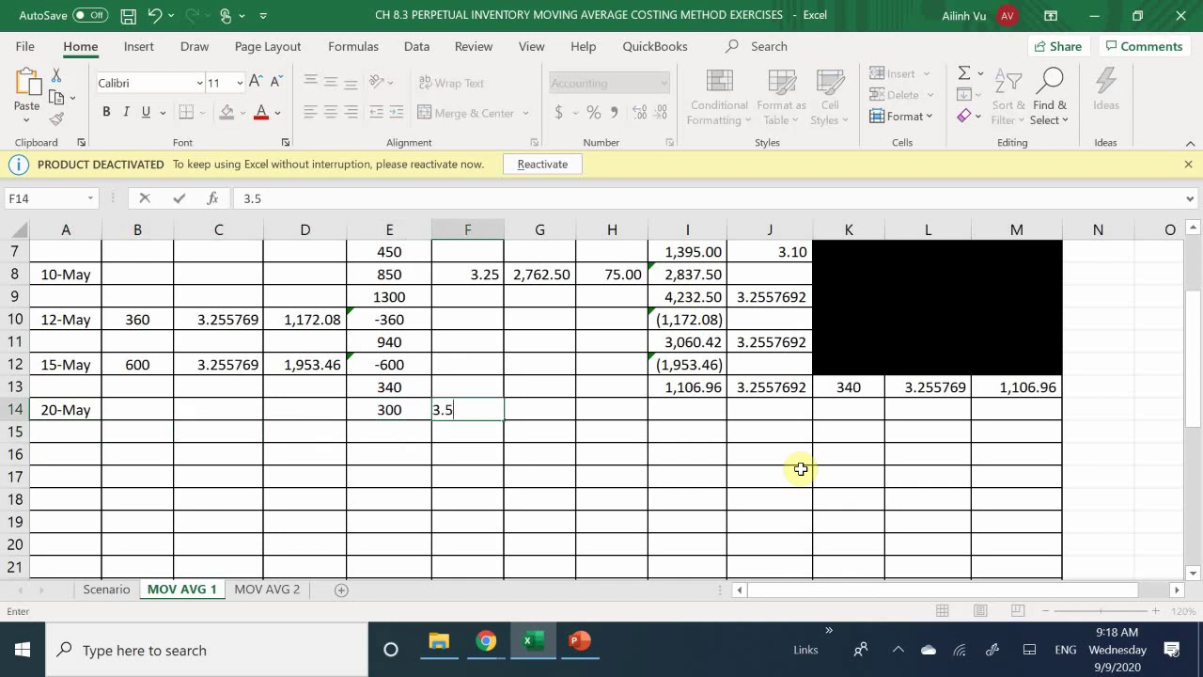
key(Return)
- Try to calculate the 20-May purchase amount in G14 with the formula =F14+E14
key(Right)
key(Right)
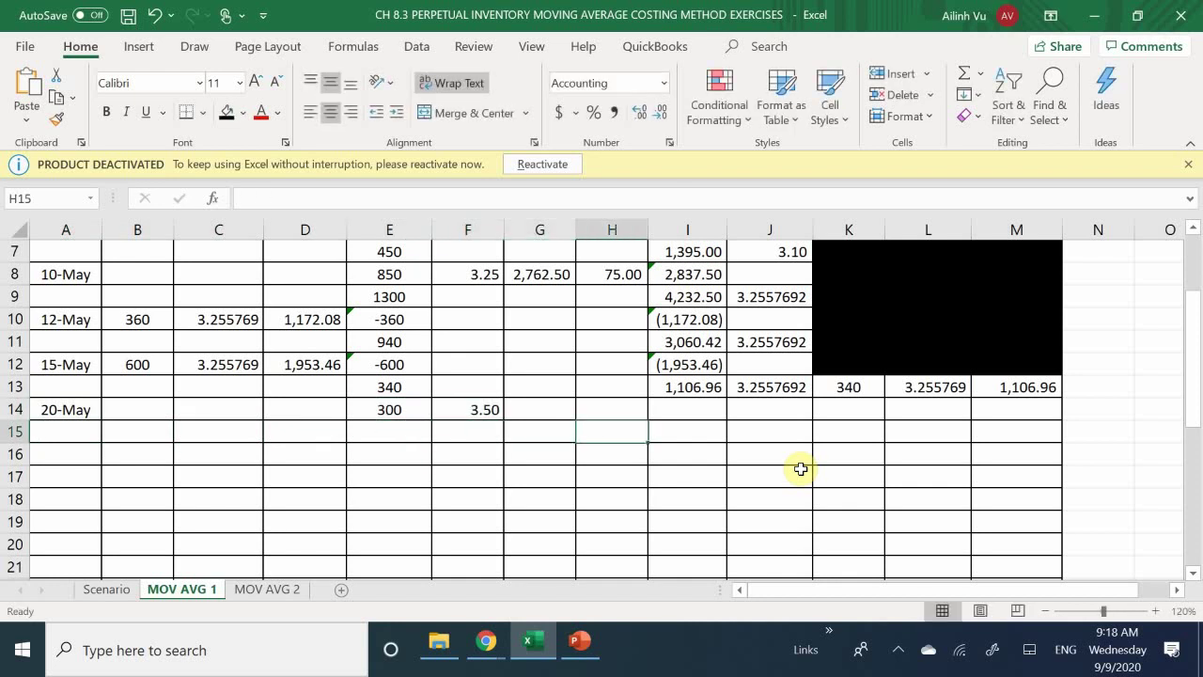
key(Left)
key(Left)
key(Left)
key(Right)
key(Right)
key(Up)
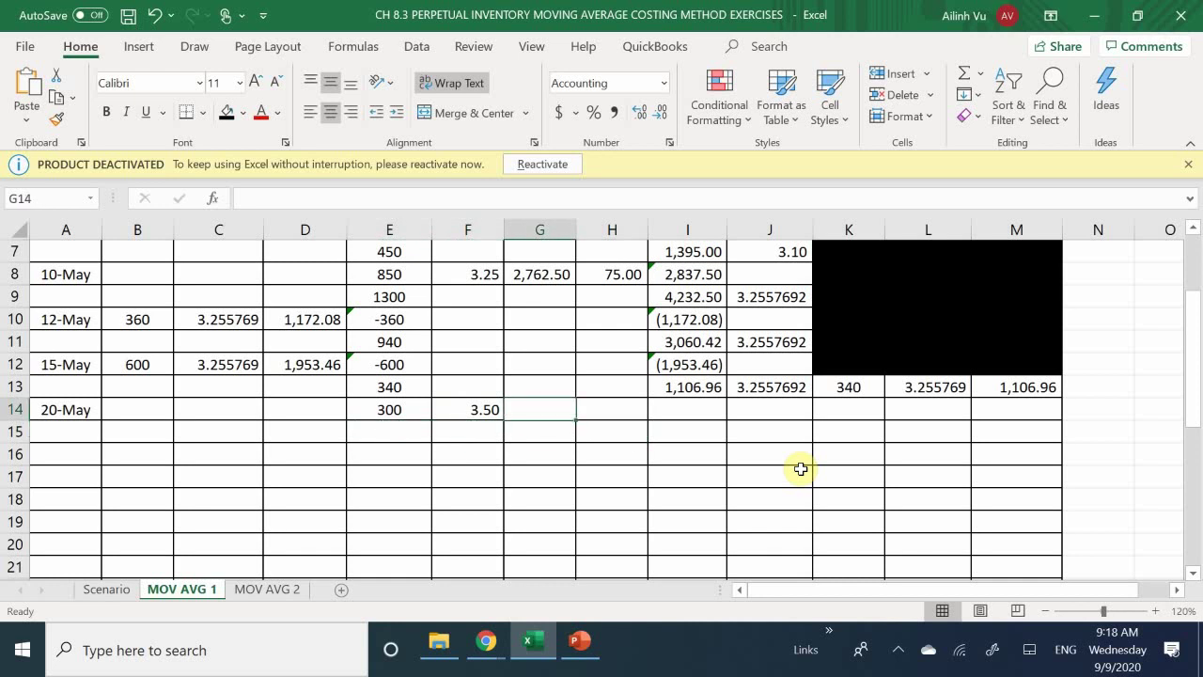
text(=)
key(Left)
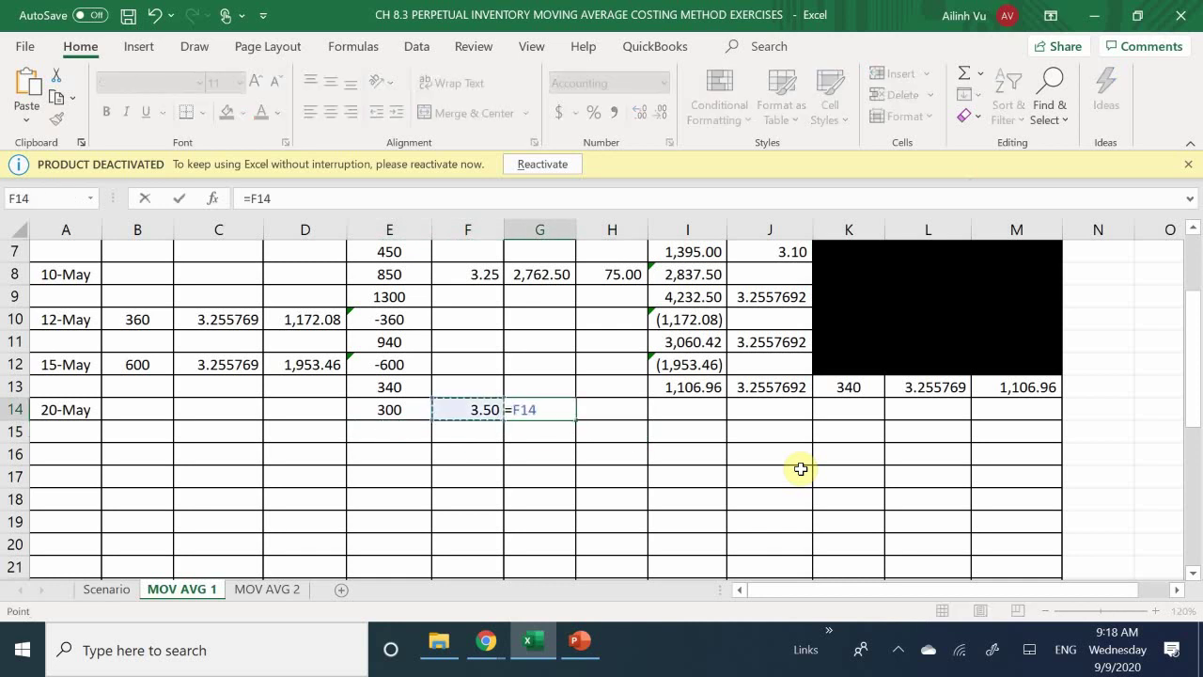
text(+)
key(Left)
key(Left)
key(Return)
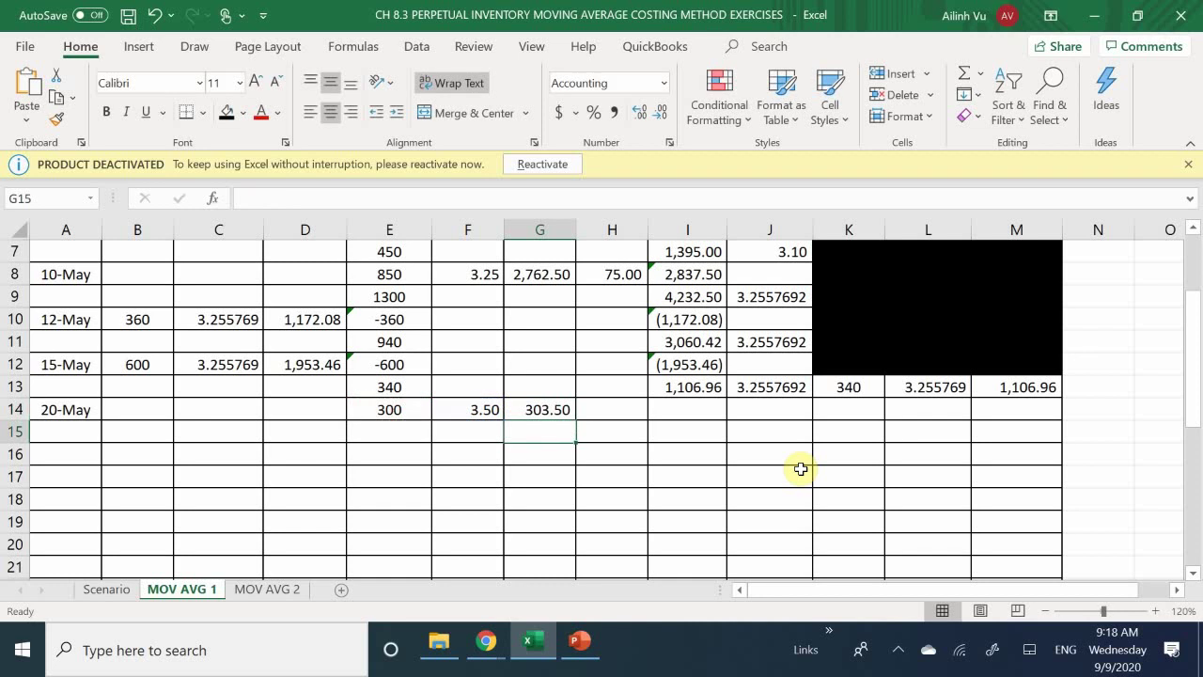
- Calculate the 20-May purchase amount in G14 as unit cost times quantity with =F14*E14
key(Right)
key(Up)
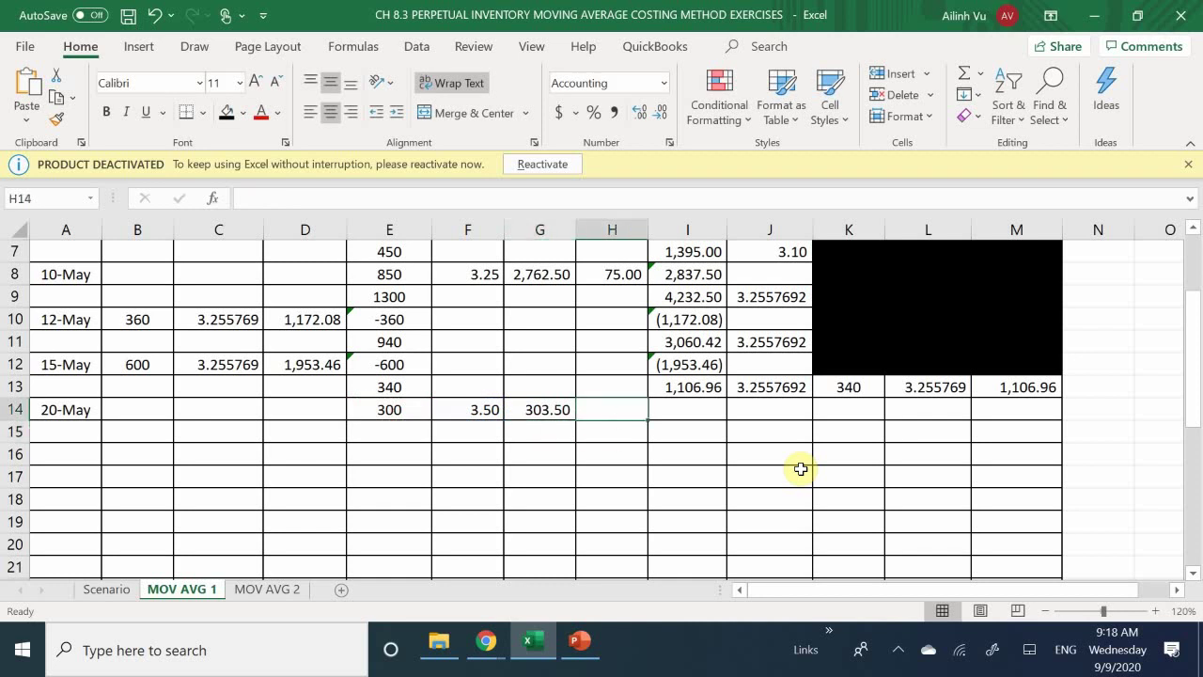
key(Left)
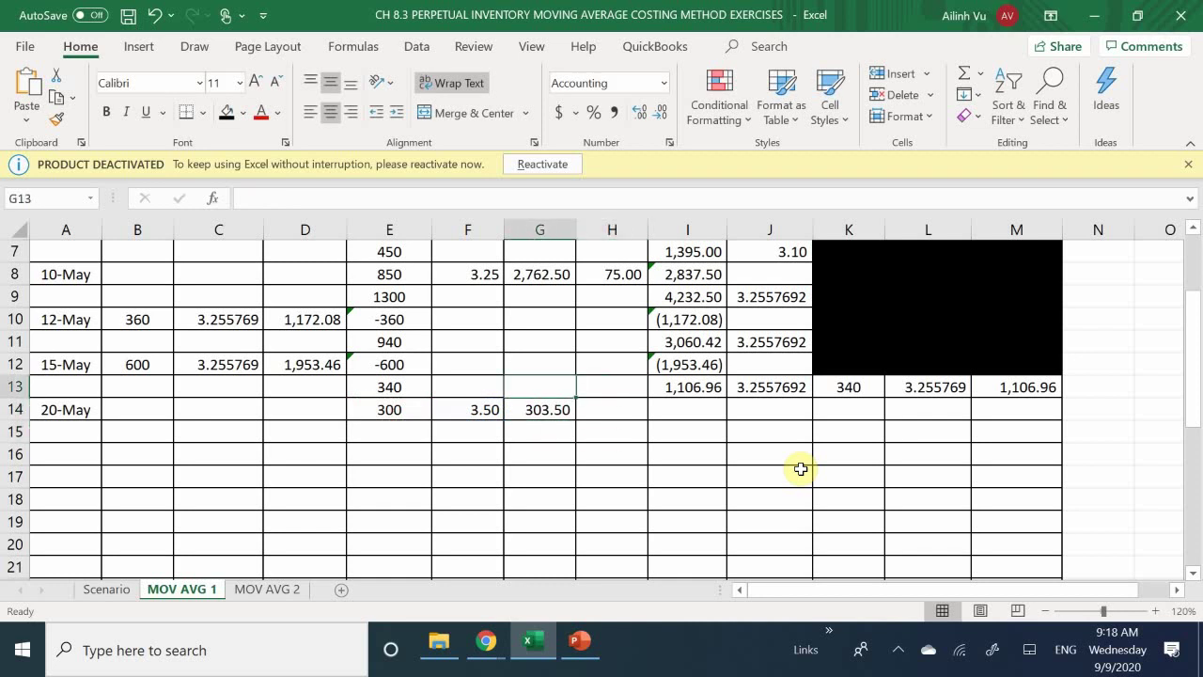
text(=)
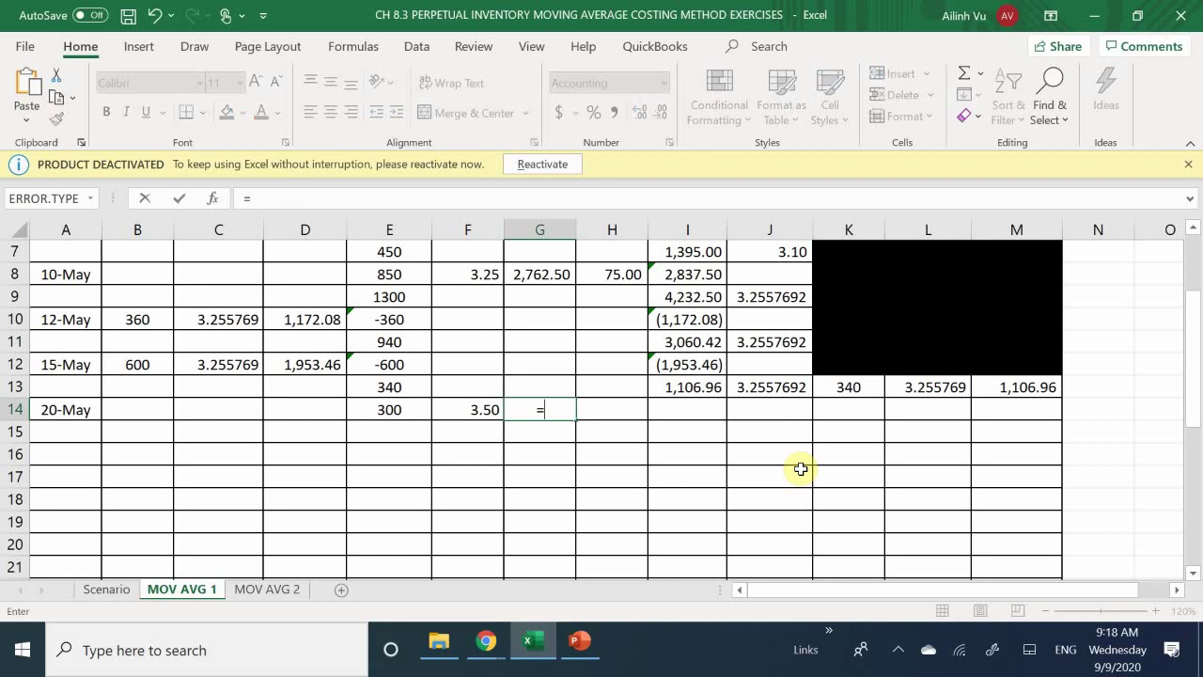
key(Left)
text(+)
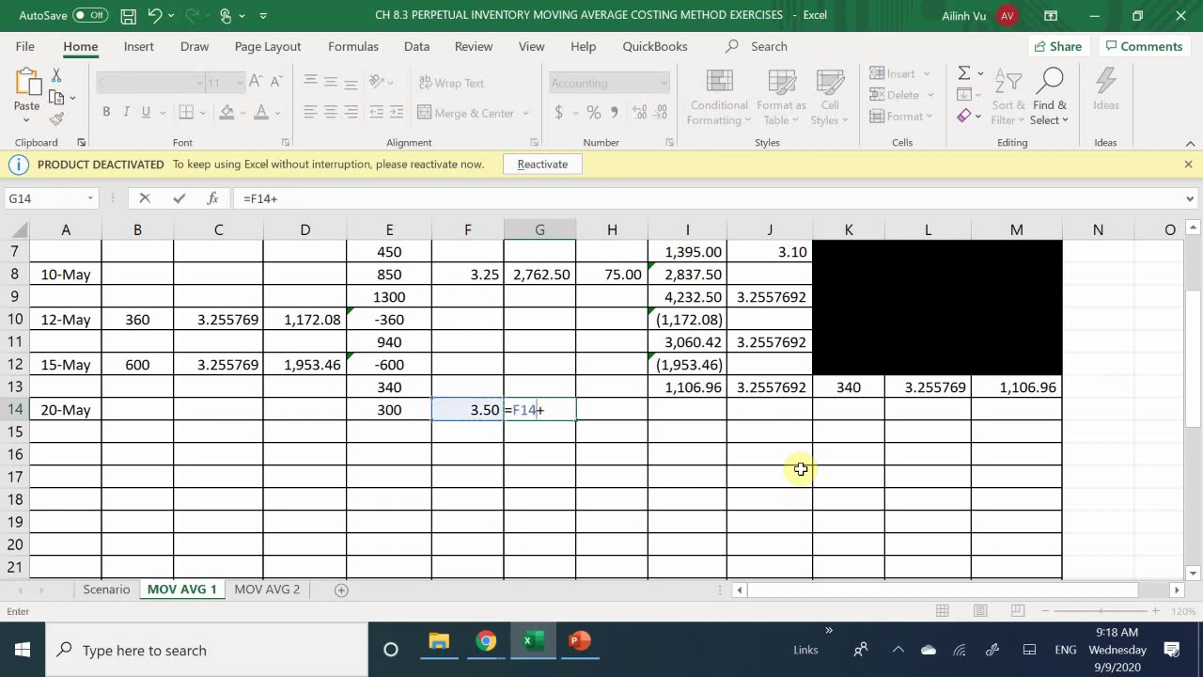
key(Left)
key(Left)
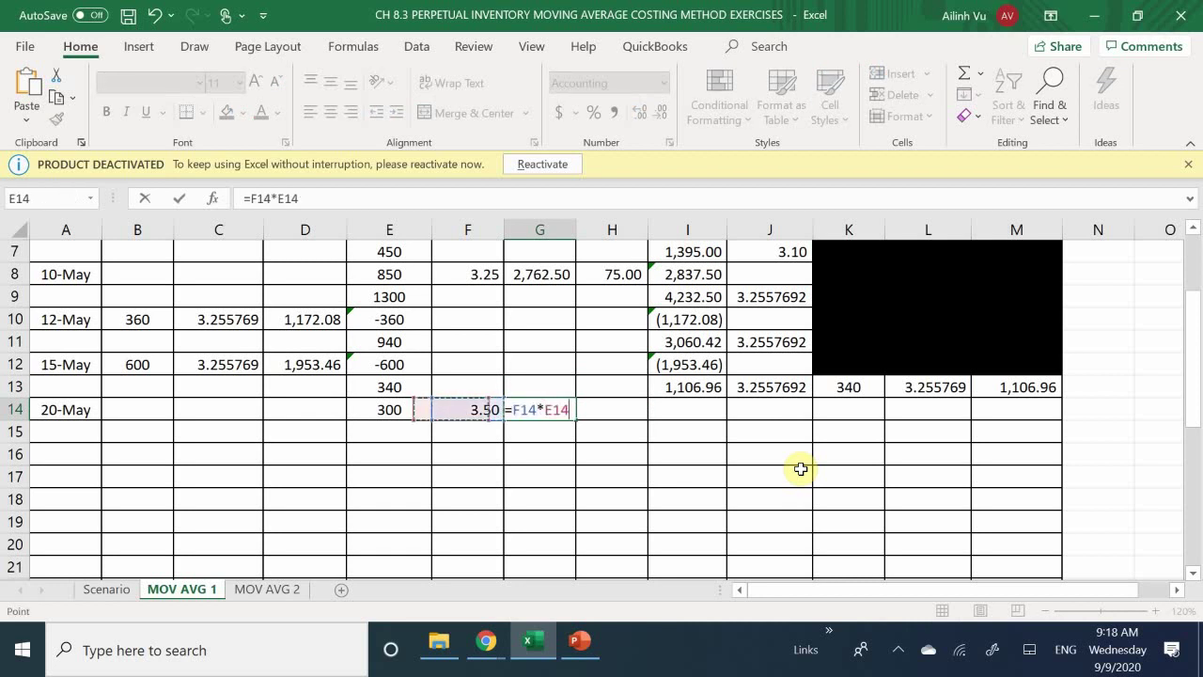
key(Return)
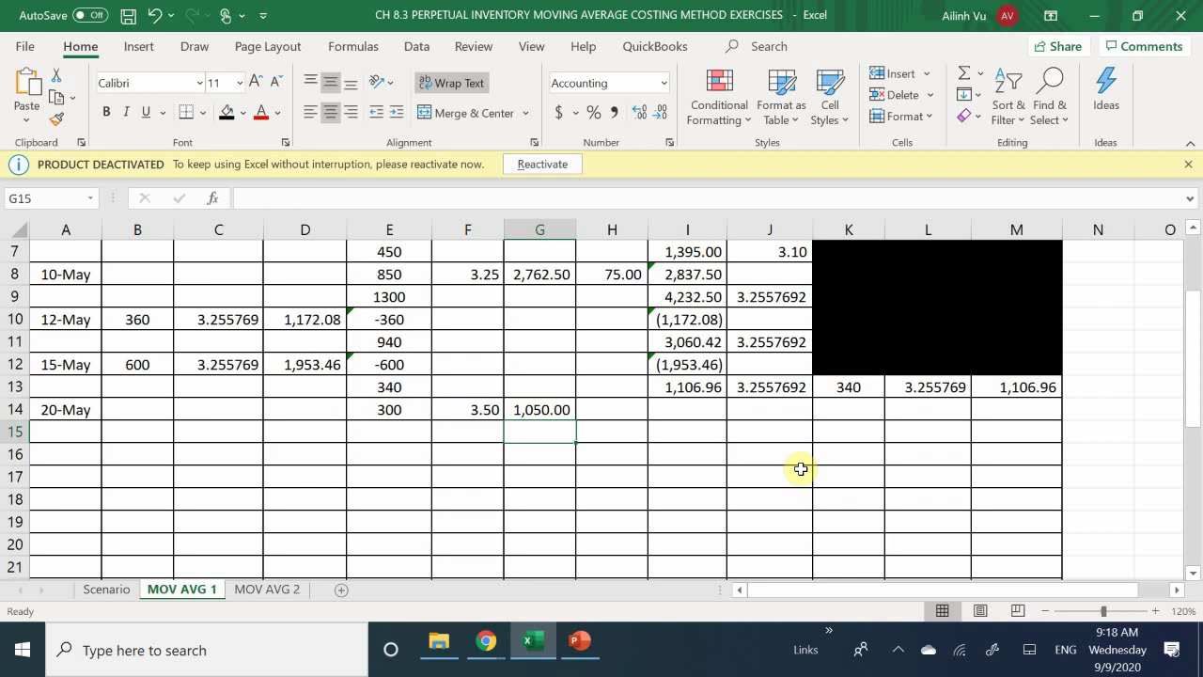
- Enter the additional cost of 20.00 for the 20-May purchase in H14
key(Right)
key(Up)
text(20)
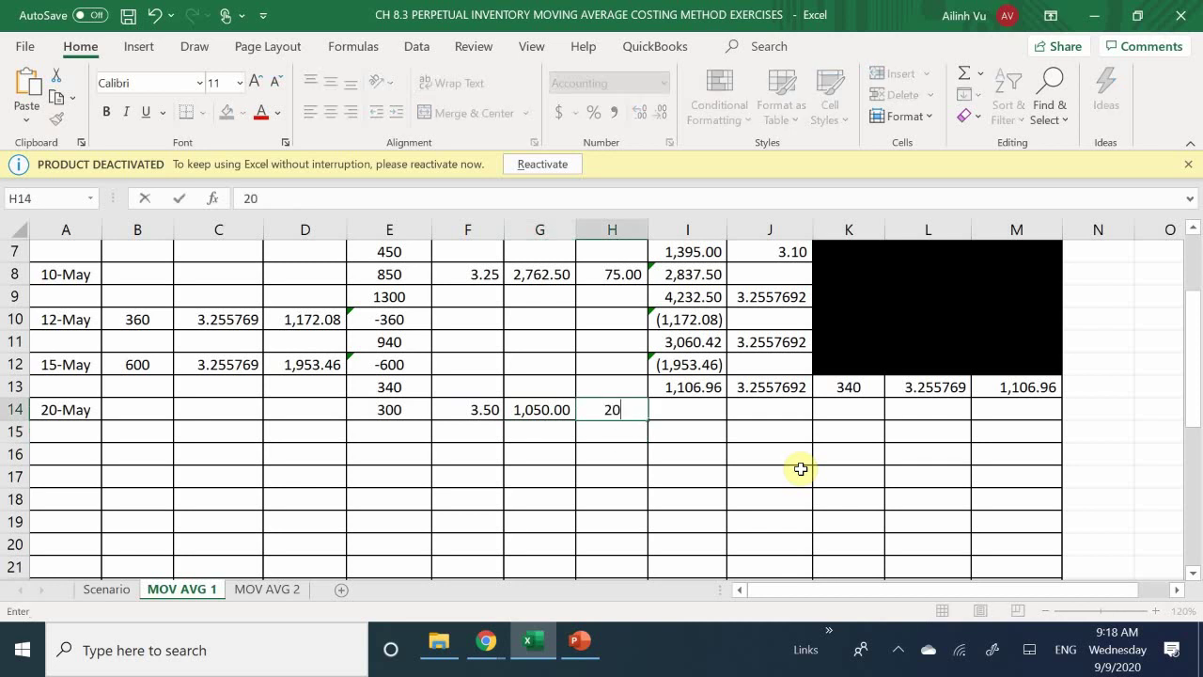
text(.00)
key(Return)
- Calculate the 20-May purchase's total cost in I14 by adding its additional cost and purchase amount with =H14+G14
key(Right)
key(Up)
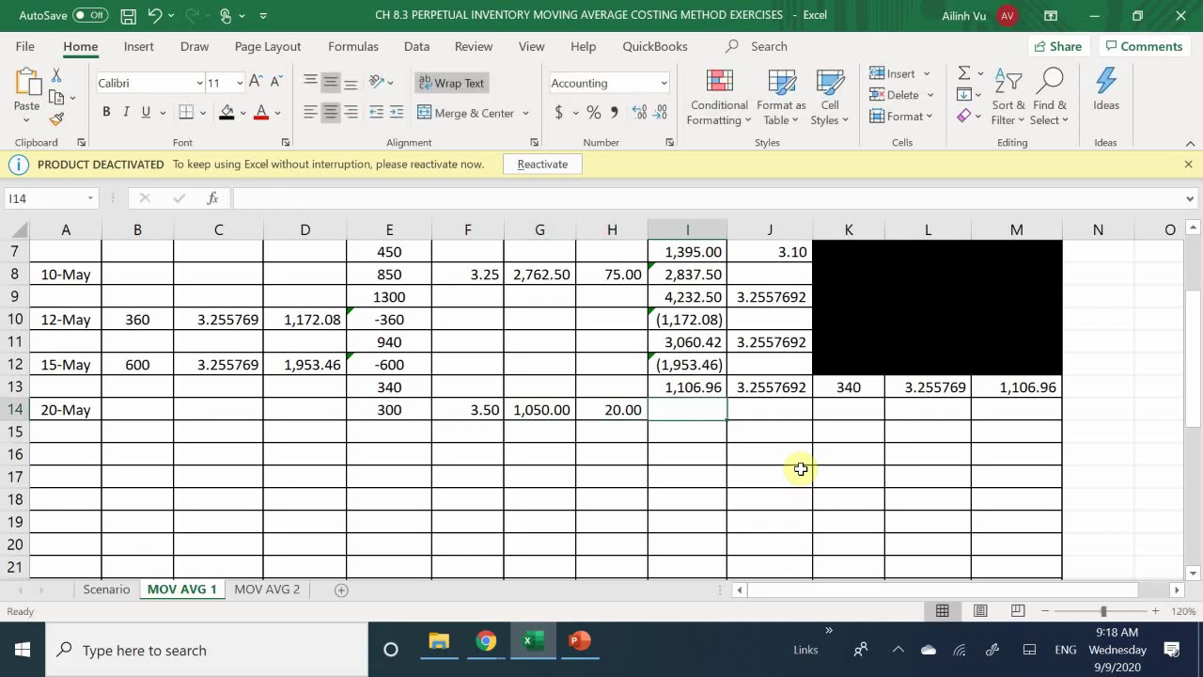
text(=)
key(Left)
text(+)
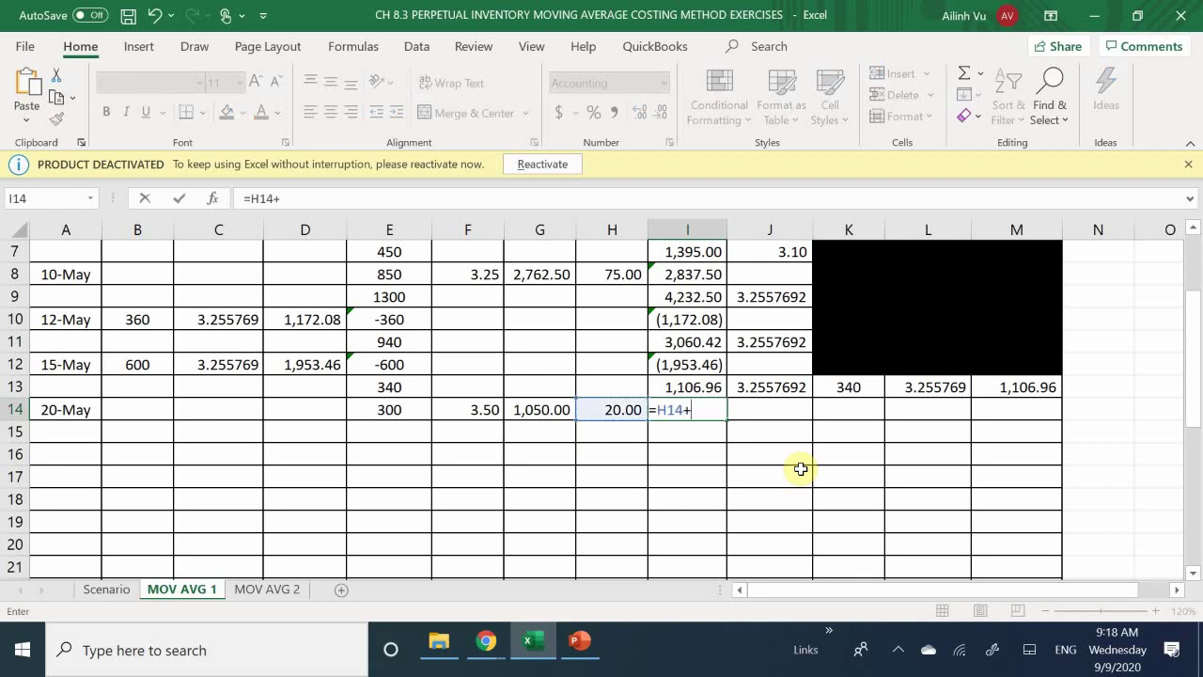
key(Left)
key(Left)
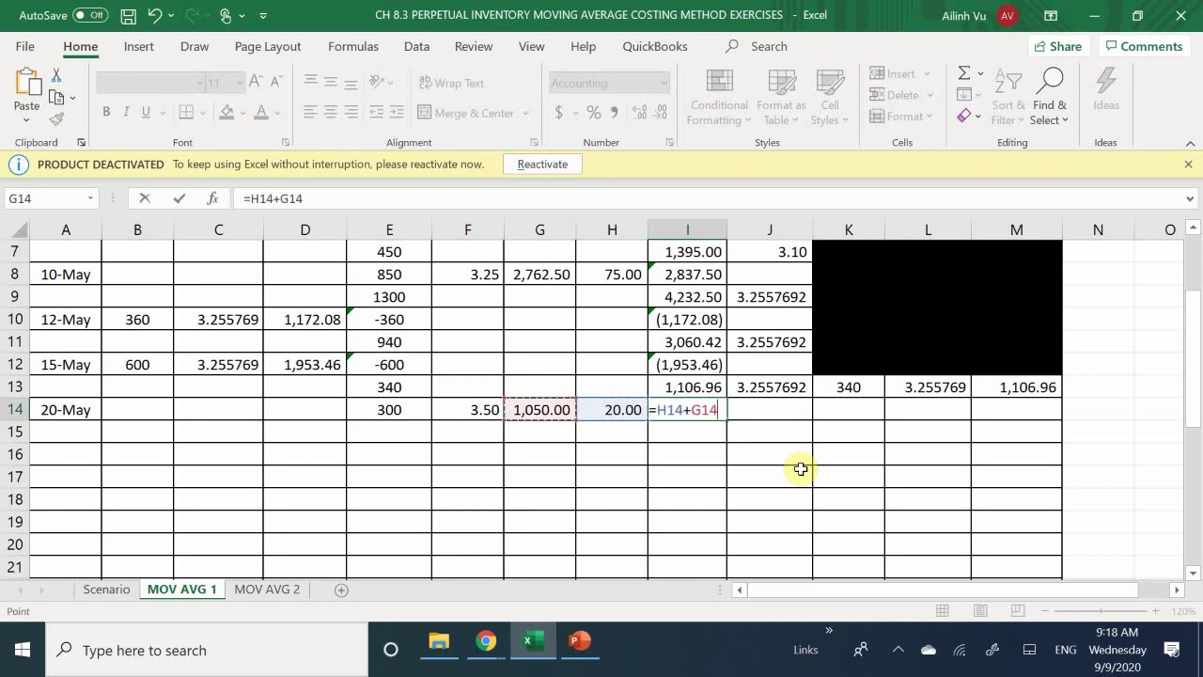
key(Return)
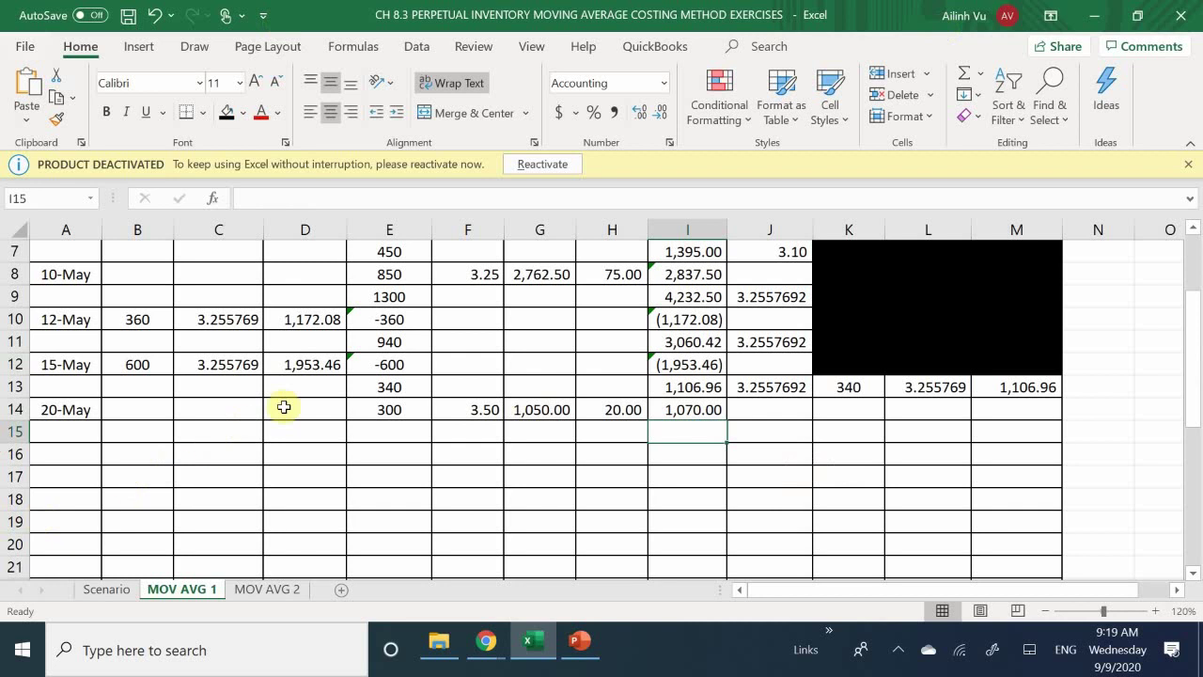
- Calculate the running unit quantity after the 20-May purchase in E15 with the formula =E13+E14
click(395, 432)
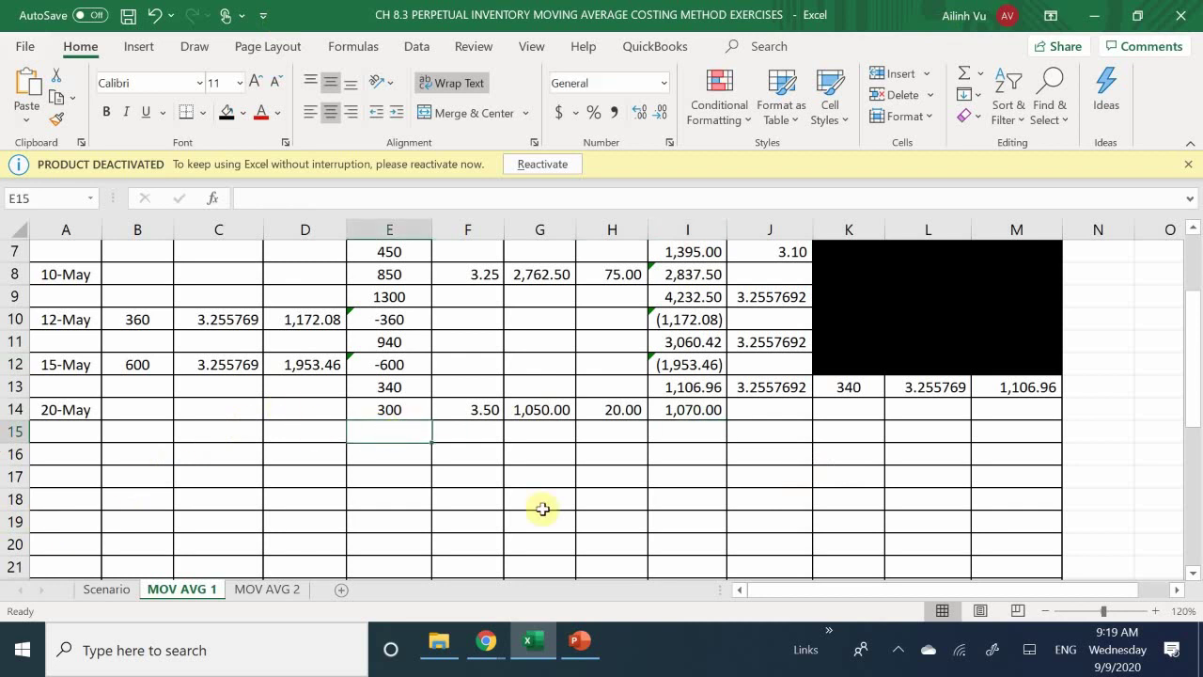
text(=)
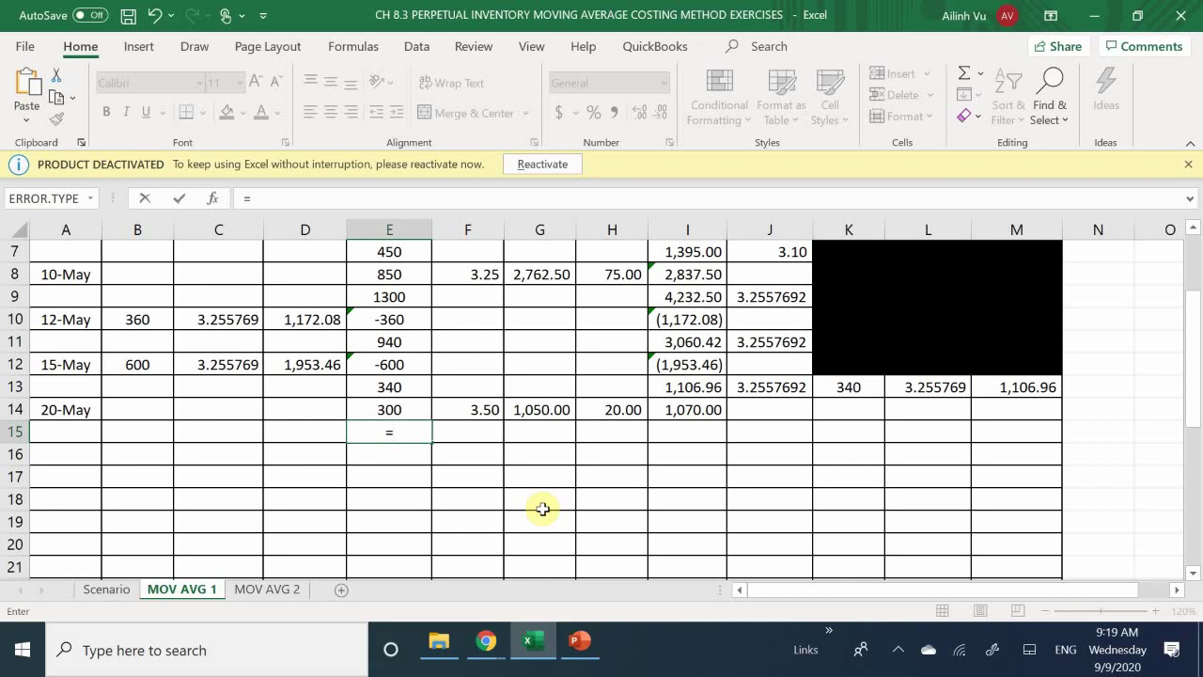
key(Up)
key(Up)
text(+)
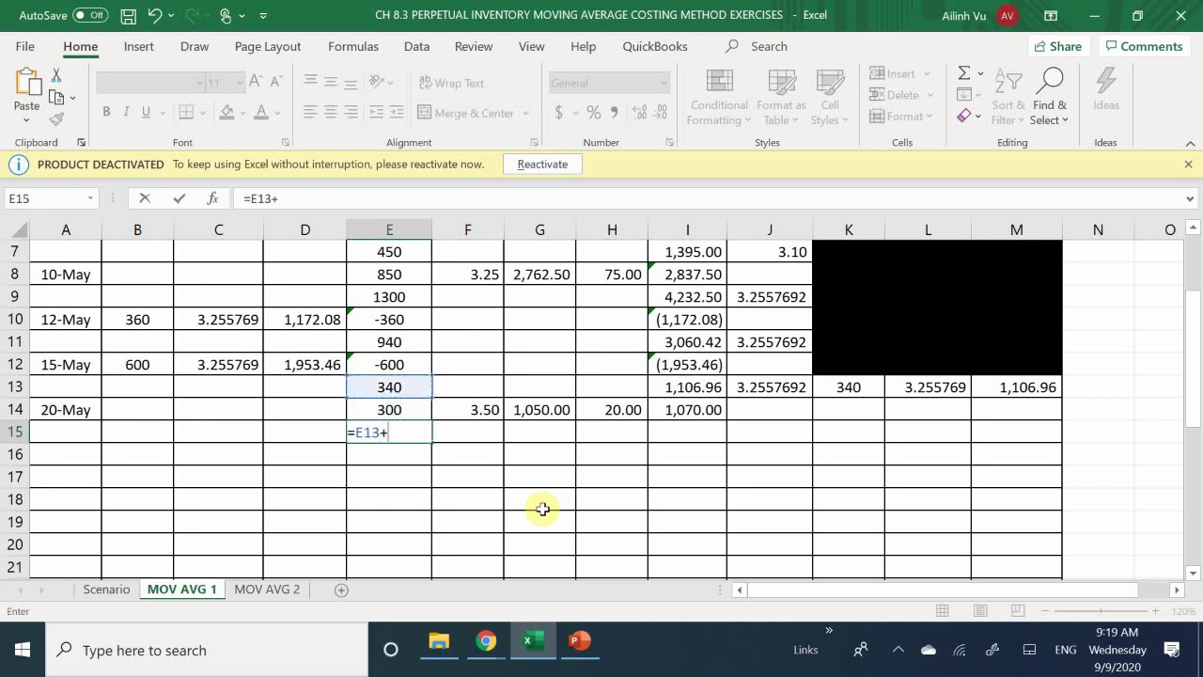
key(Up)
key(Return)
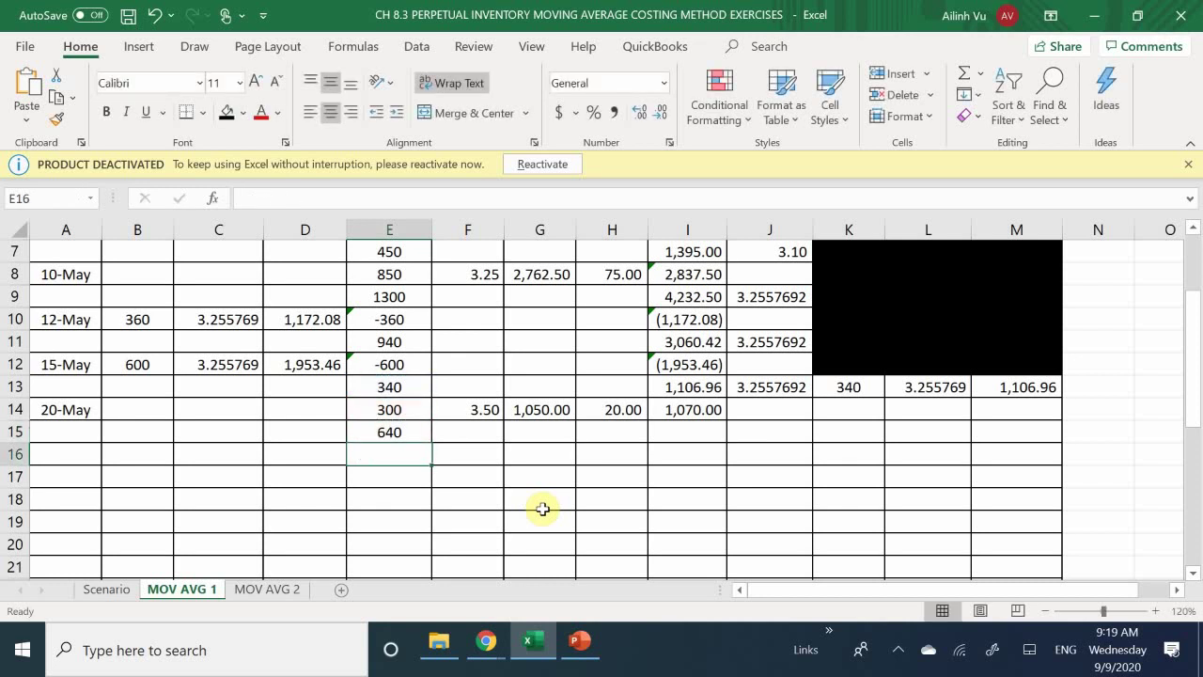
- Calculate the running total inventory cost after the 20-May purchase in I15 with the formula =I13+I14
key(Right)
key(Right)
key(Up)
key(Up)
key(Right)
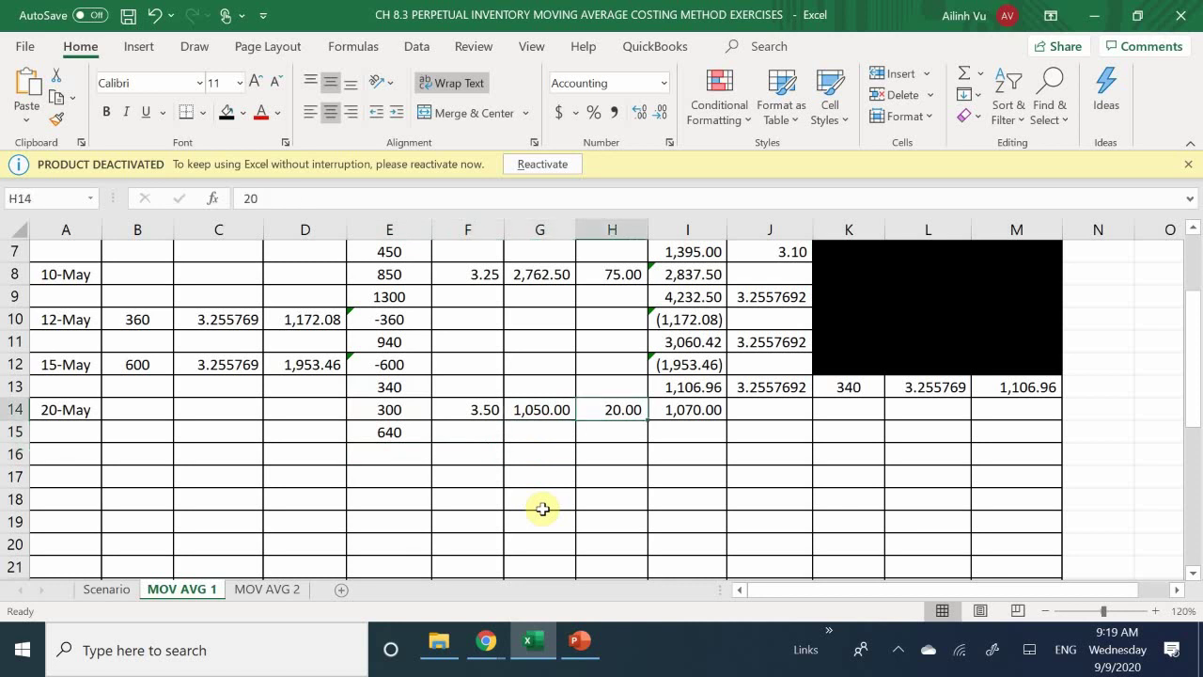
key(Right)
key(Down)
text(=)
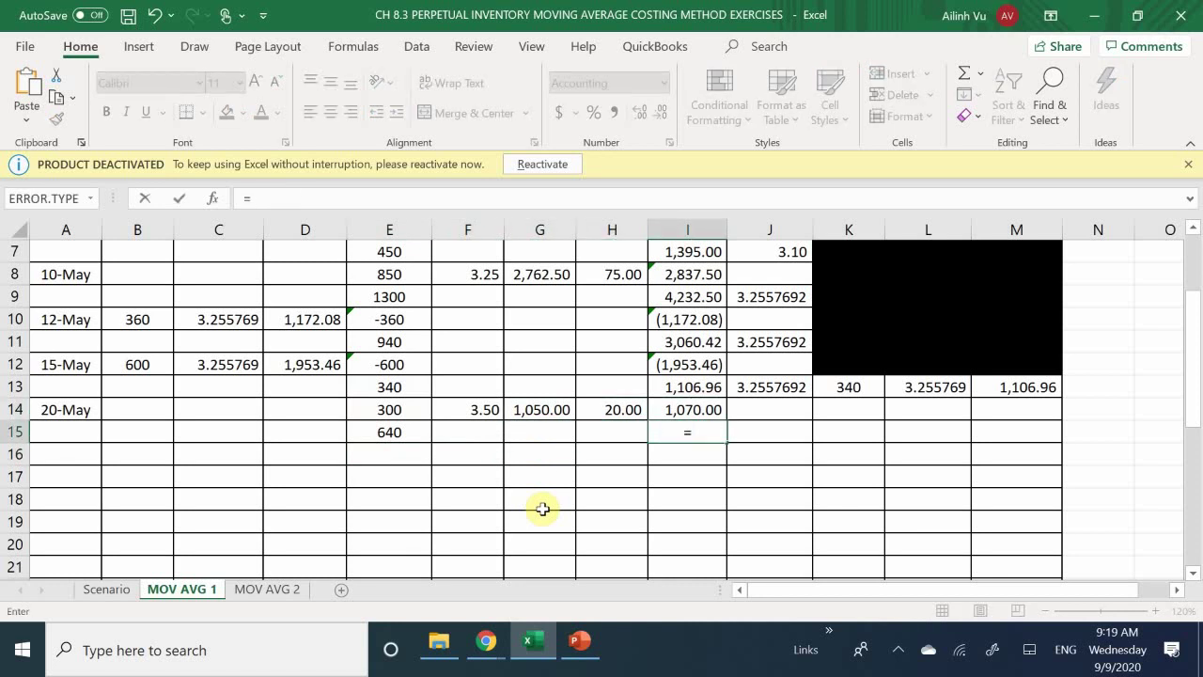
key(Up)
key(Up)
text(+)
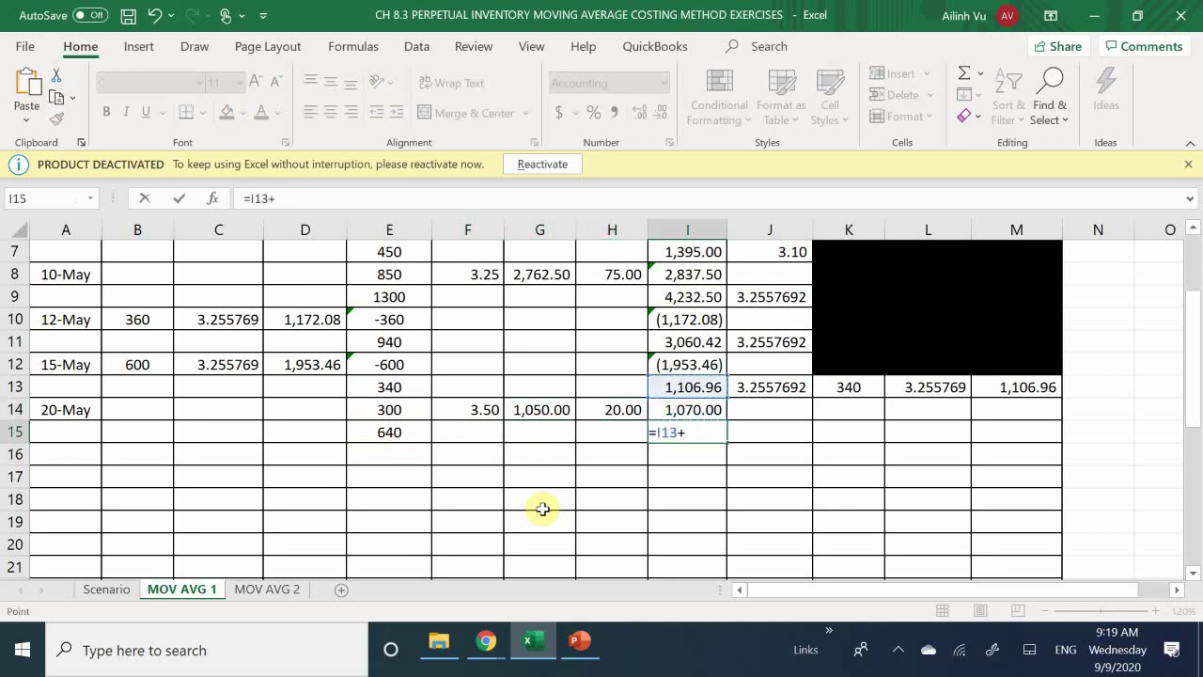
key(Up)
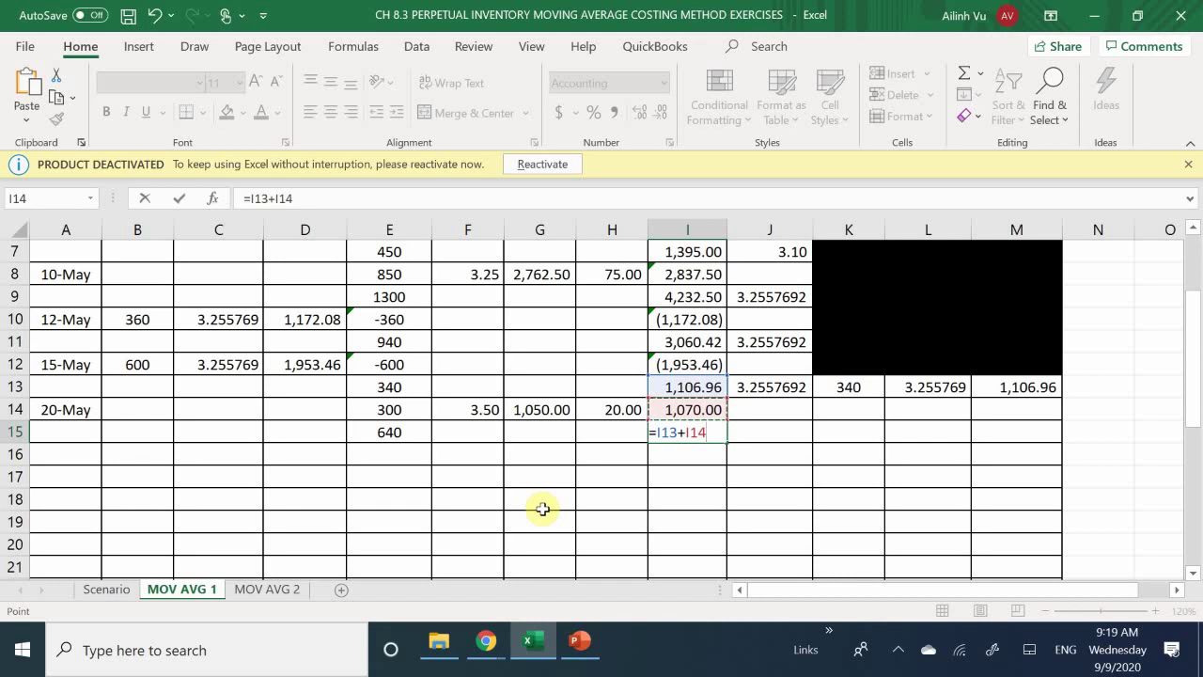
key(Return)
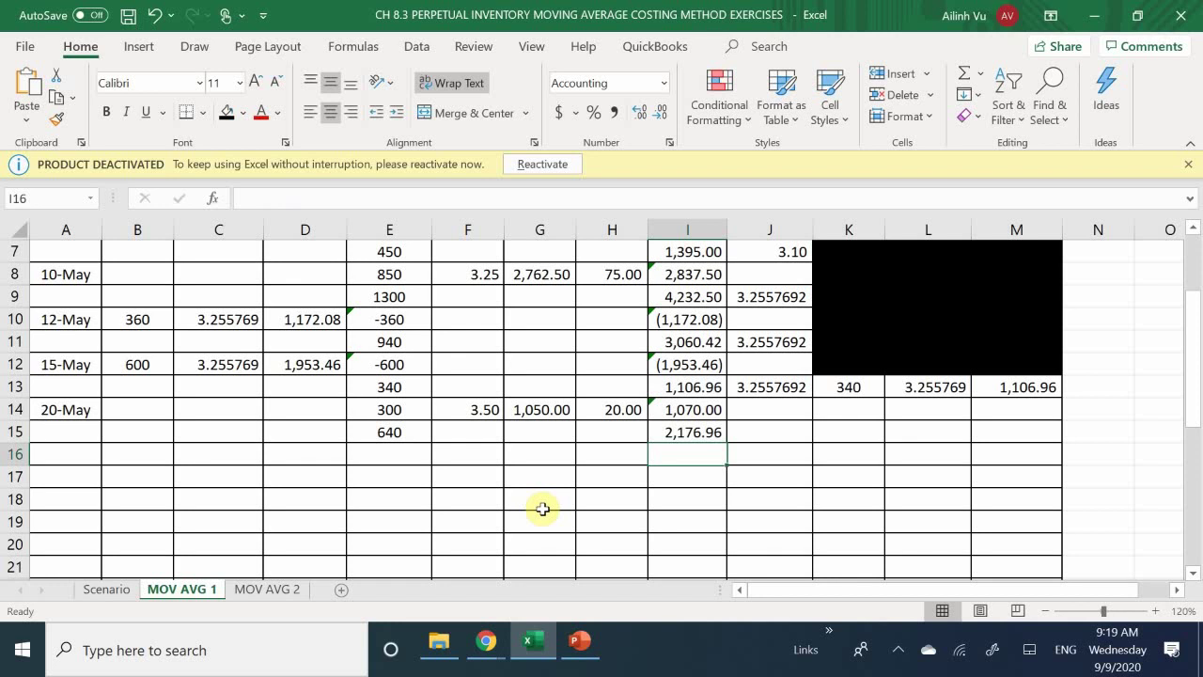
- Calculate the new moving average unit cost in J15 by dividing total cost by quantity with =I15/E15
key(Right)
key(Up)
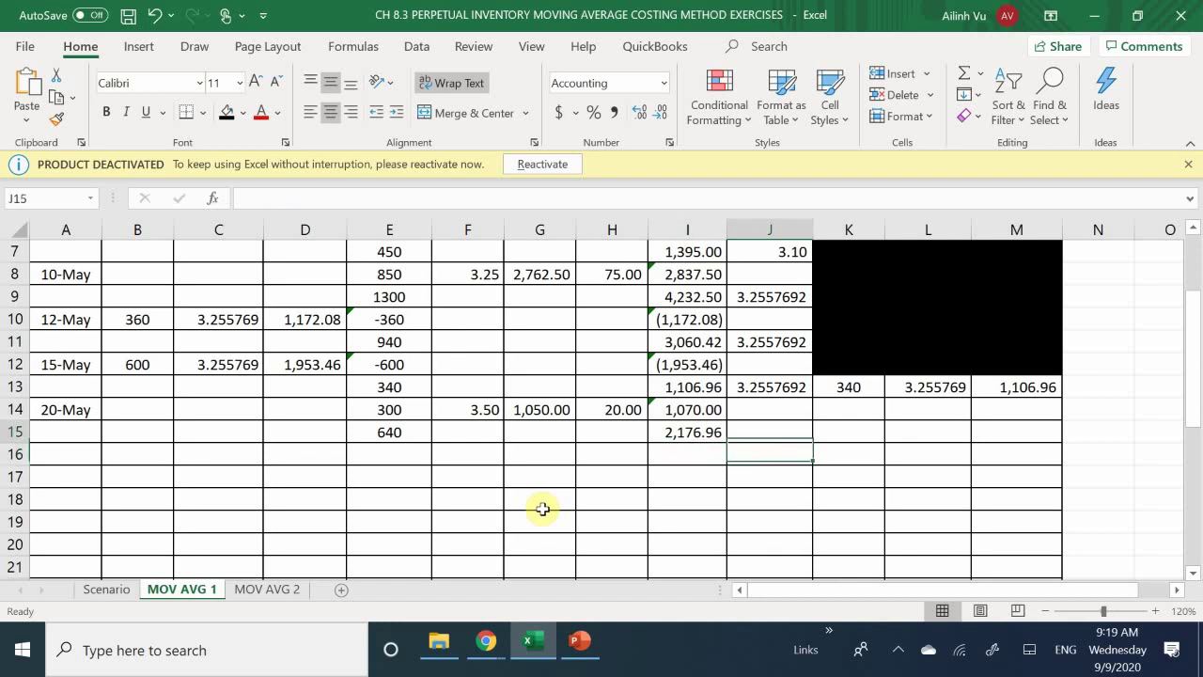
text(=)
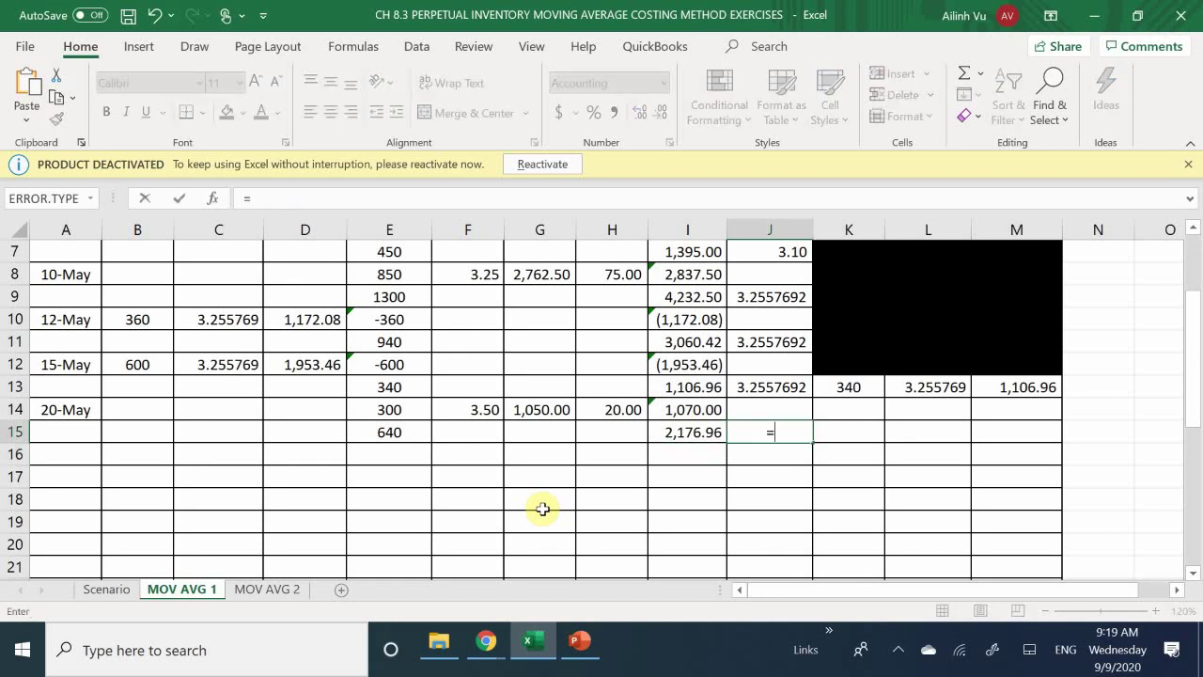
key(Left)
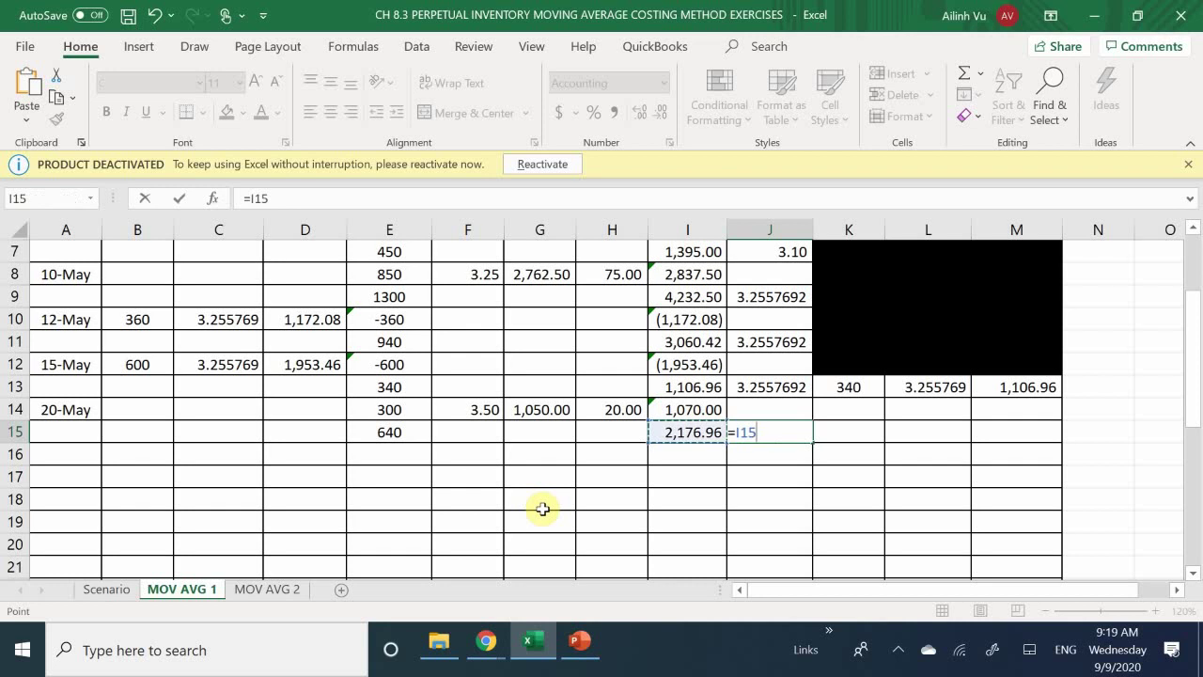
text(/)
key(Left)
key(Left)
key(Left)
key(Left)
key(Left)
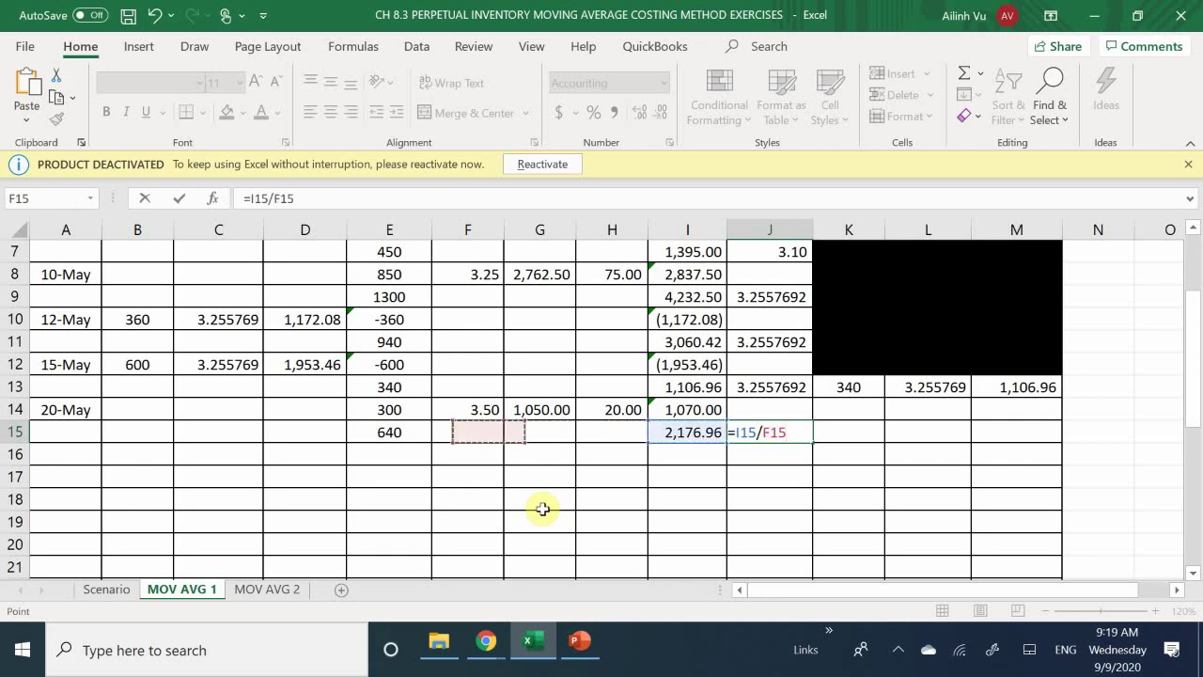
key(Right)
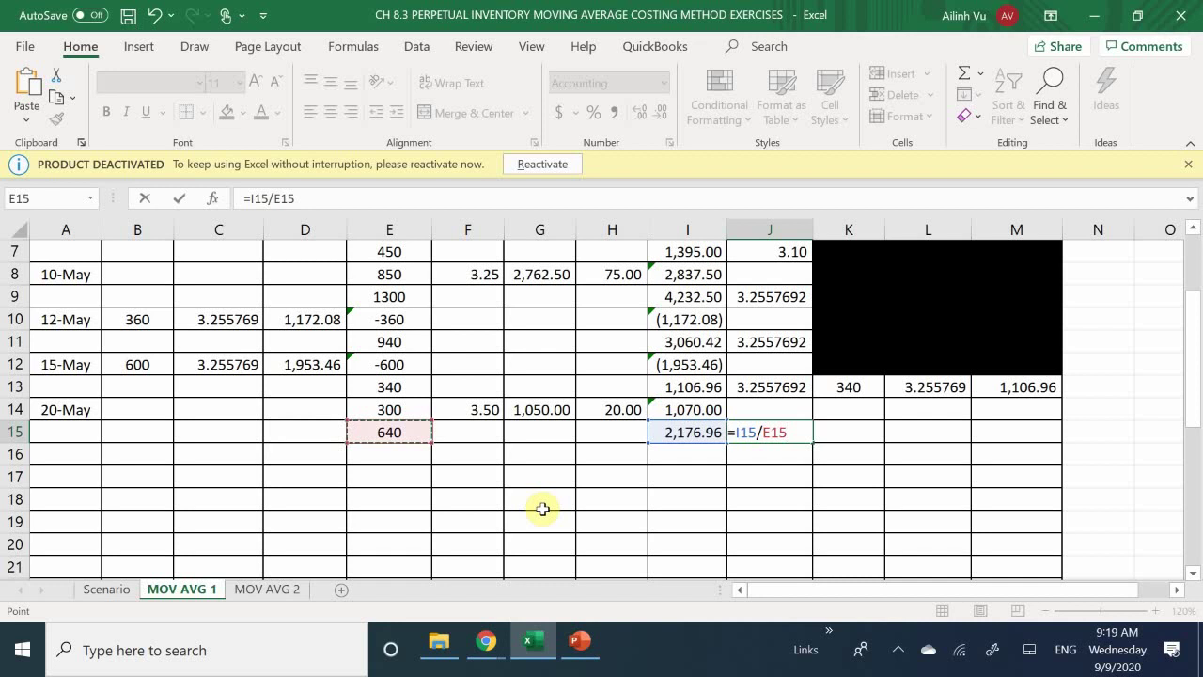
key(Return)
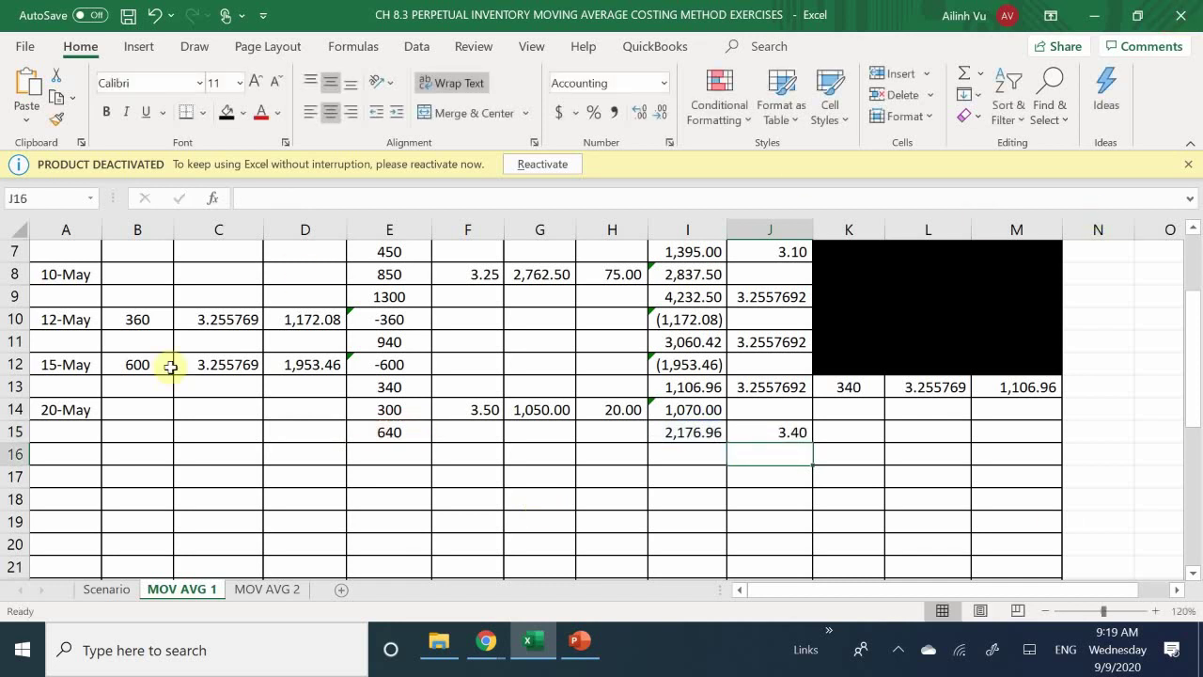
- Increase the displayed precision of the average cost in J15 to seven decimal places
click(766, 434)
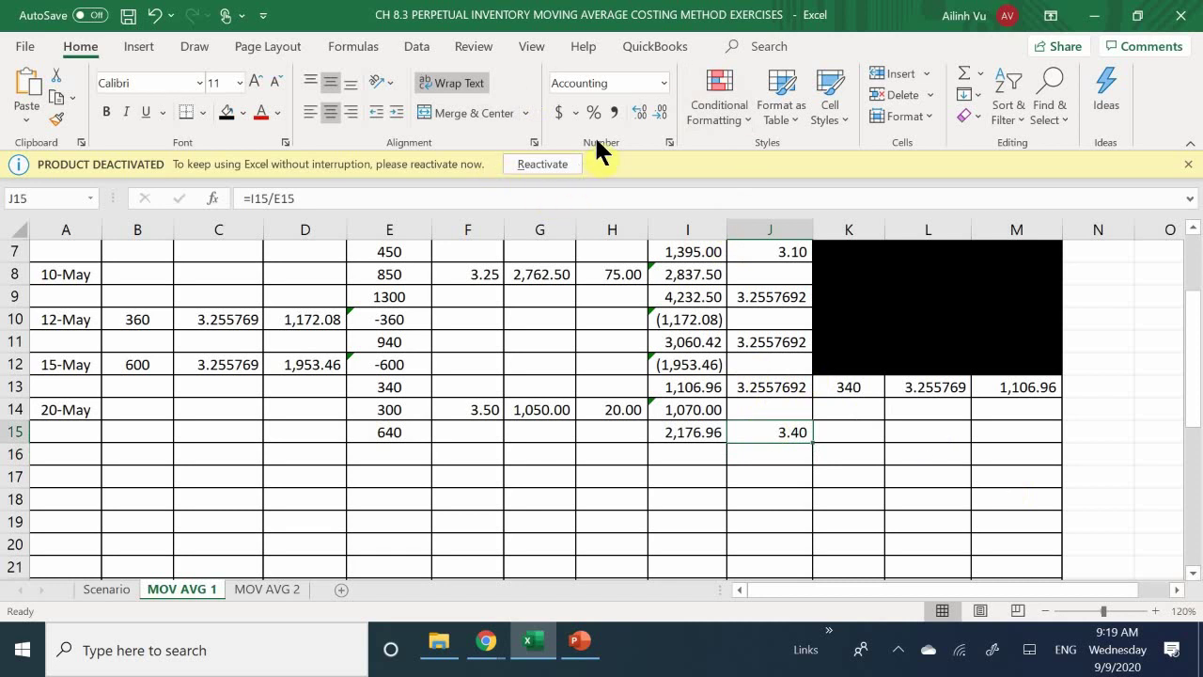
click(638, 112)
click(636, 112)
click(637, 111)
click(636, 111)
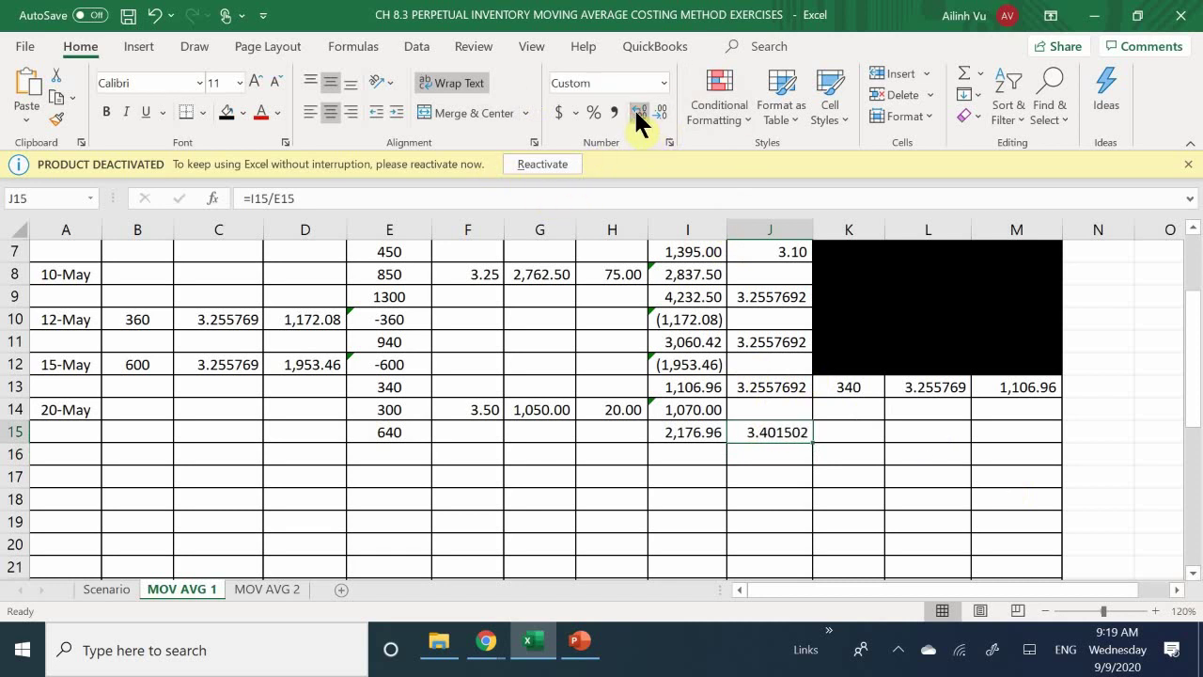
click(637, 112)
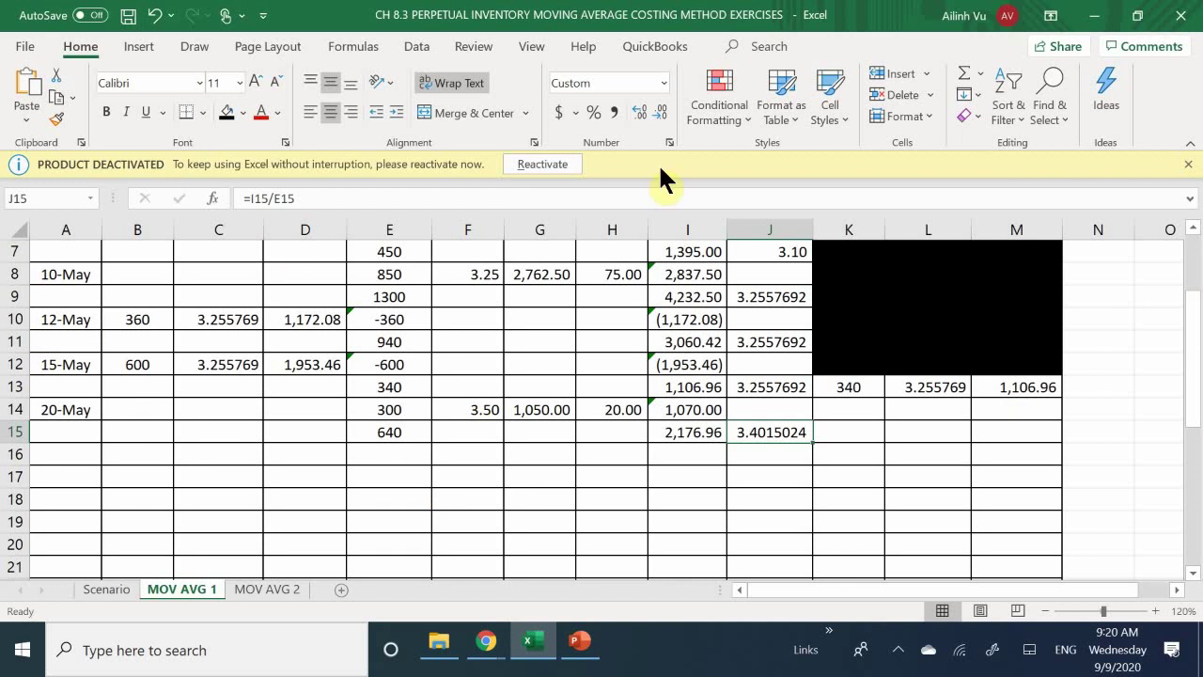
- Link the inventory balance quantity in K15 to the running unit quantity in E15
click(852, 431)
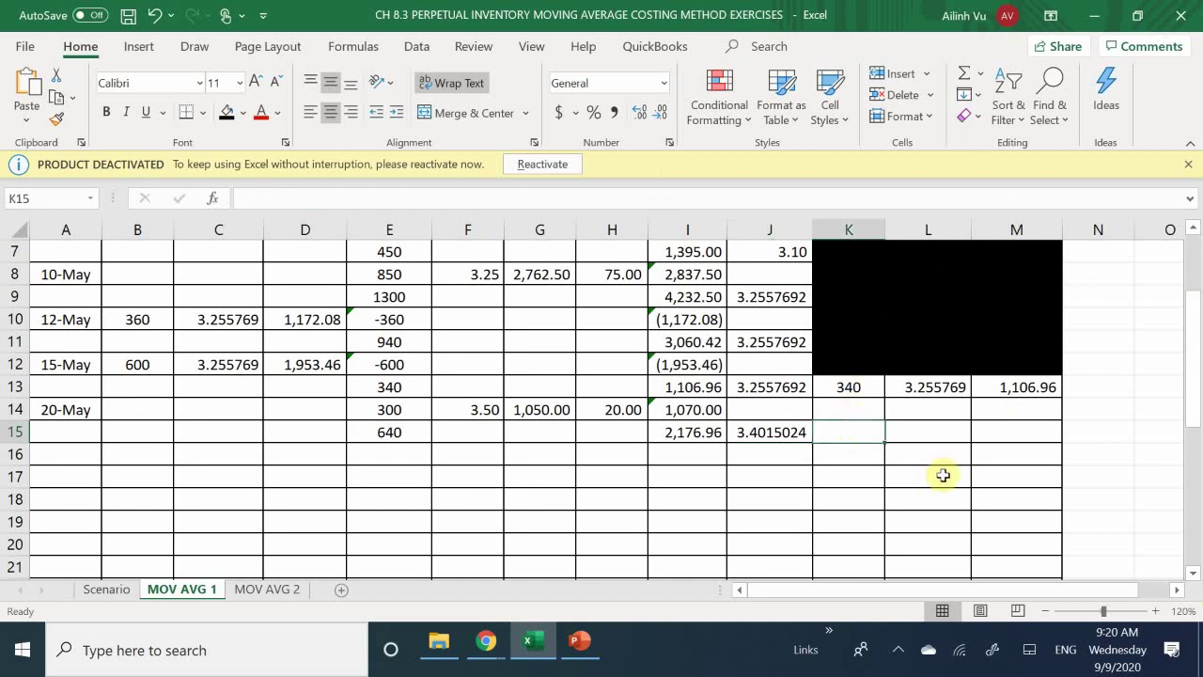
text(=)
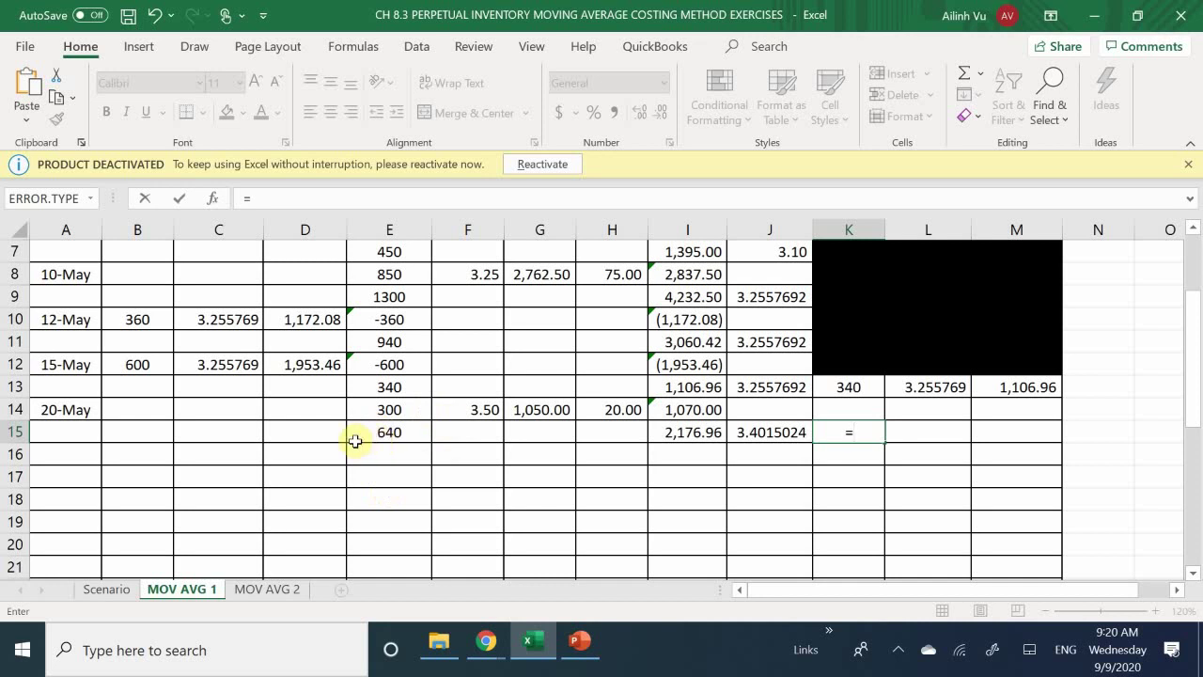
click(355, 440)
key(Return)
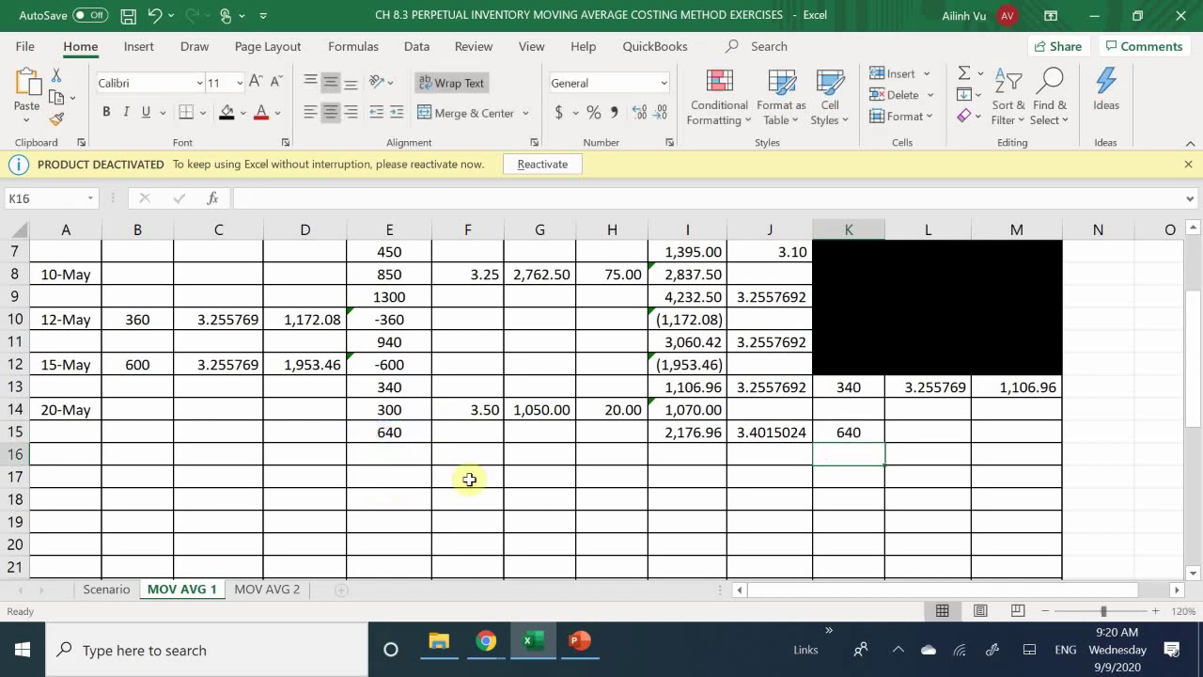
- Link the inventory balance total in M15 to the running total cost with the formula =I15
key(Right)
key(Right)
key(Up)
text(=)
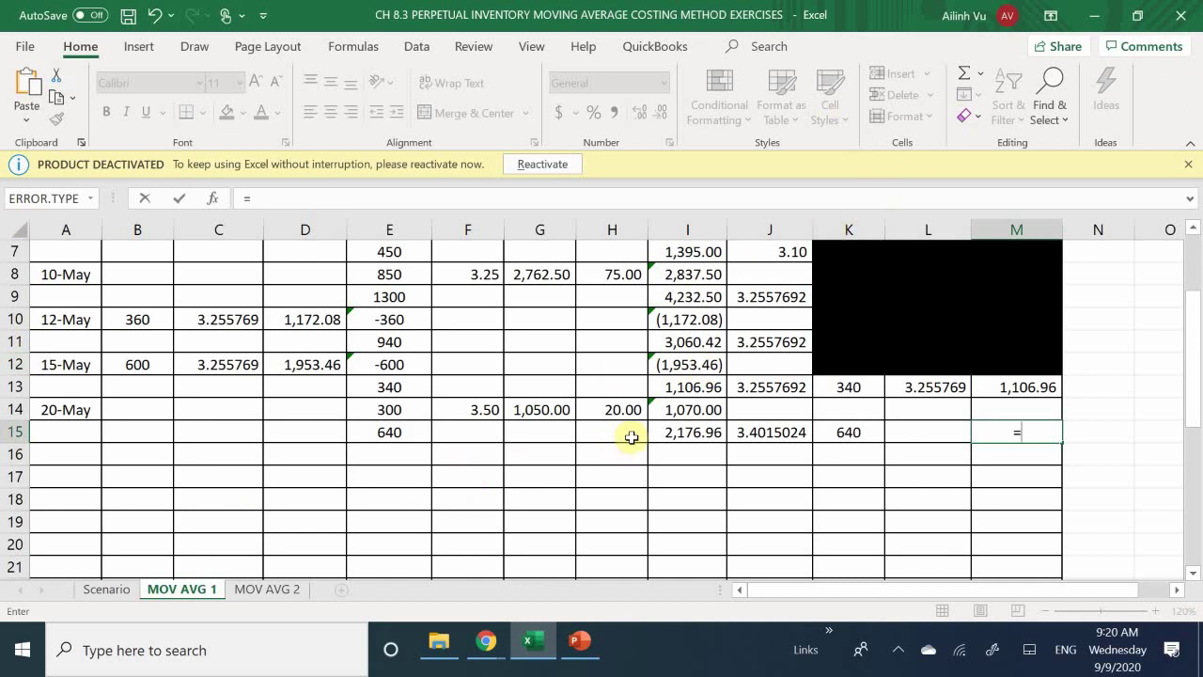
click(667, 434)
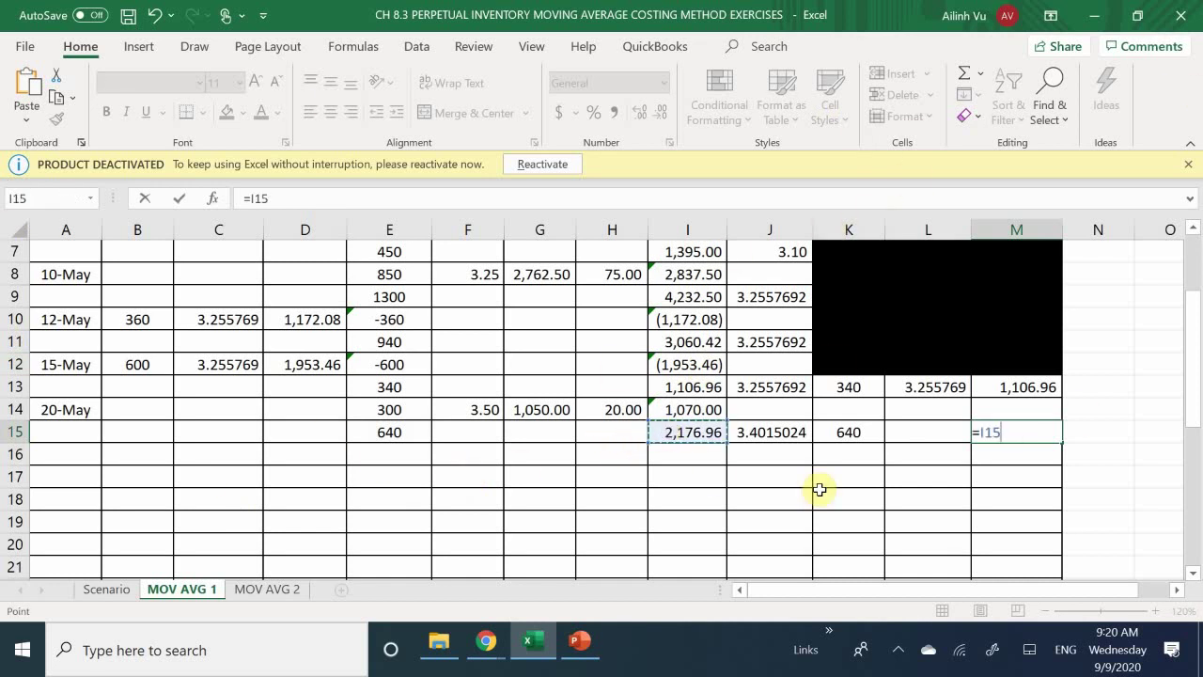
key(Return)
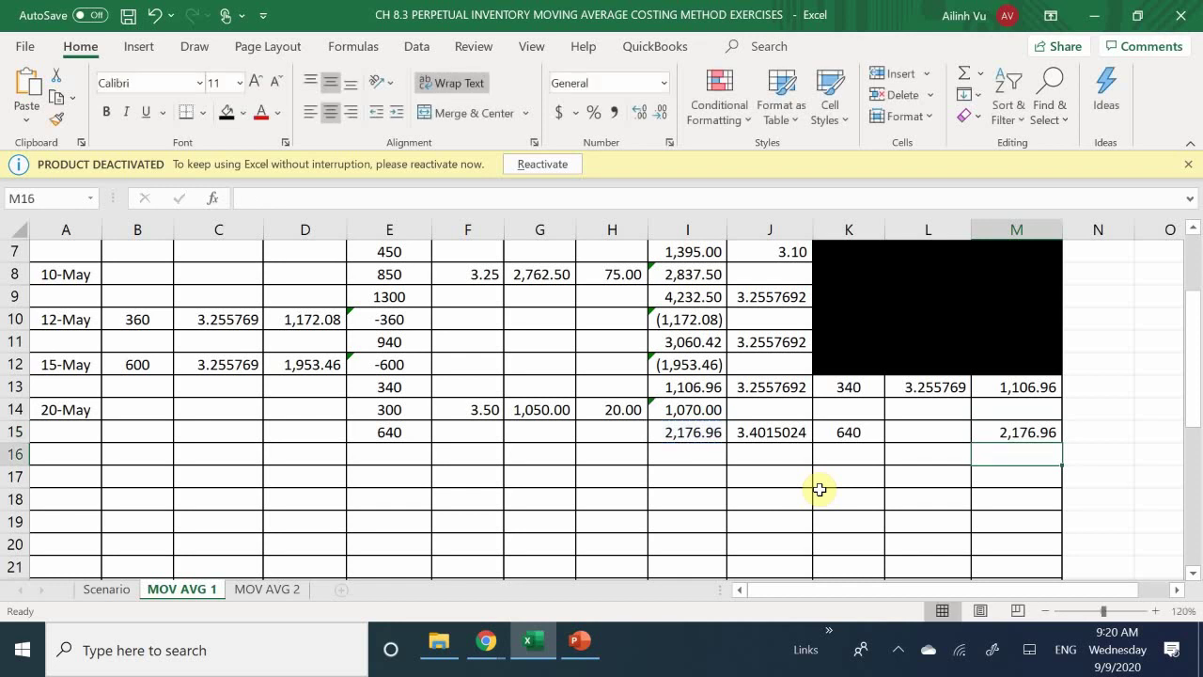
- Calculate the inventory balance's unit cost in L15 with the formula =M15/K15
key(Left)
key(Up)
text(=)
key(Right)
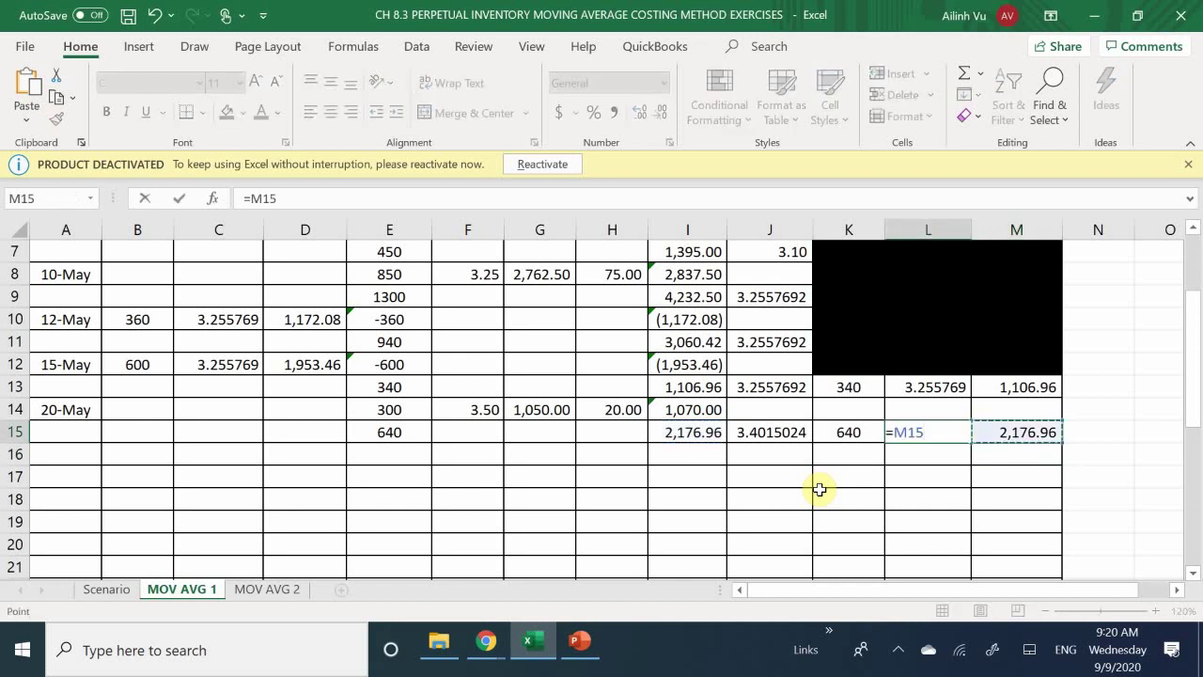
text(/)
key(Left)
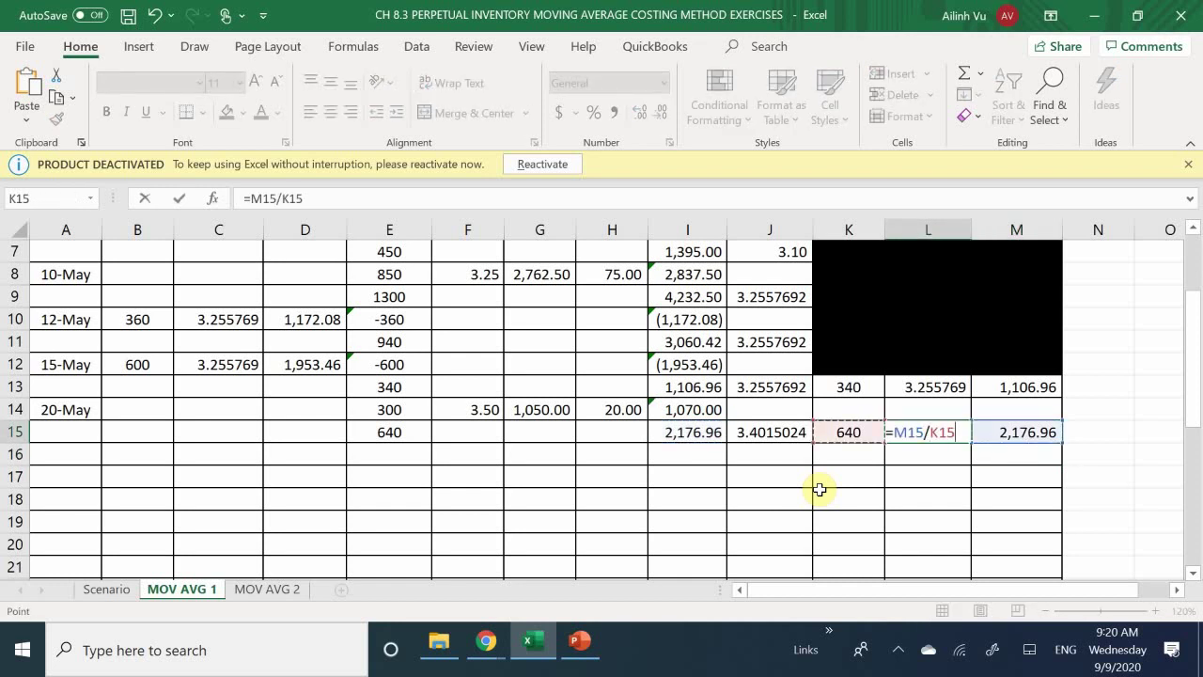
key(Return)
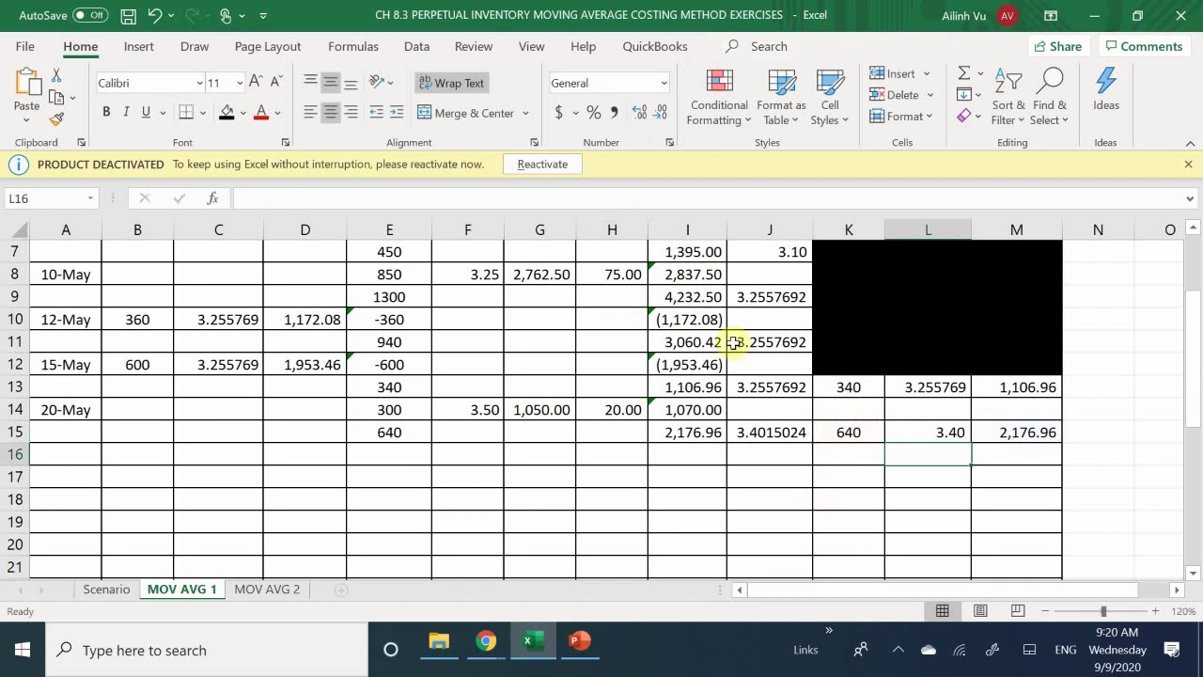
- Increase the displayed precision of the balance unit cost in L15 to seven decimal places
click(906, 432)
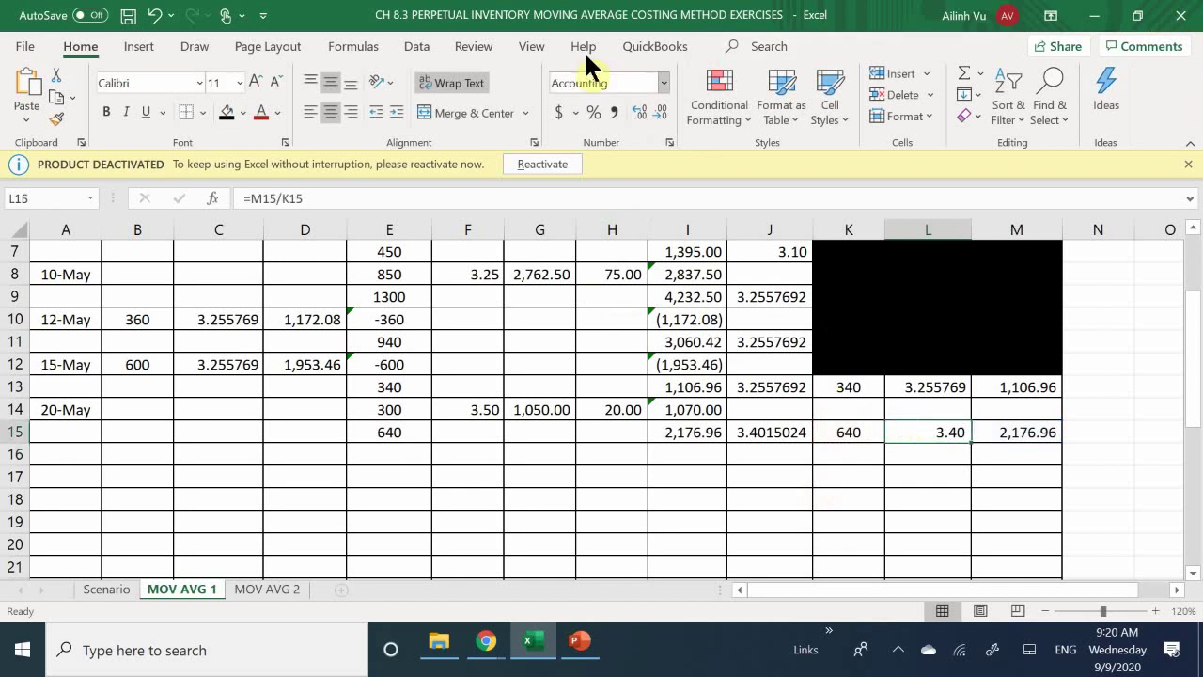
click(639, 110)
click(639, 110)
click(639, 110)
click(639, 109)
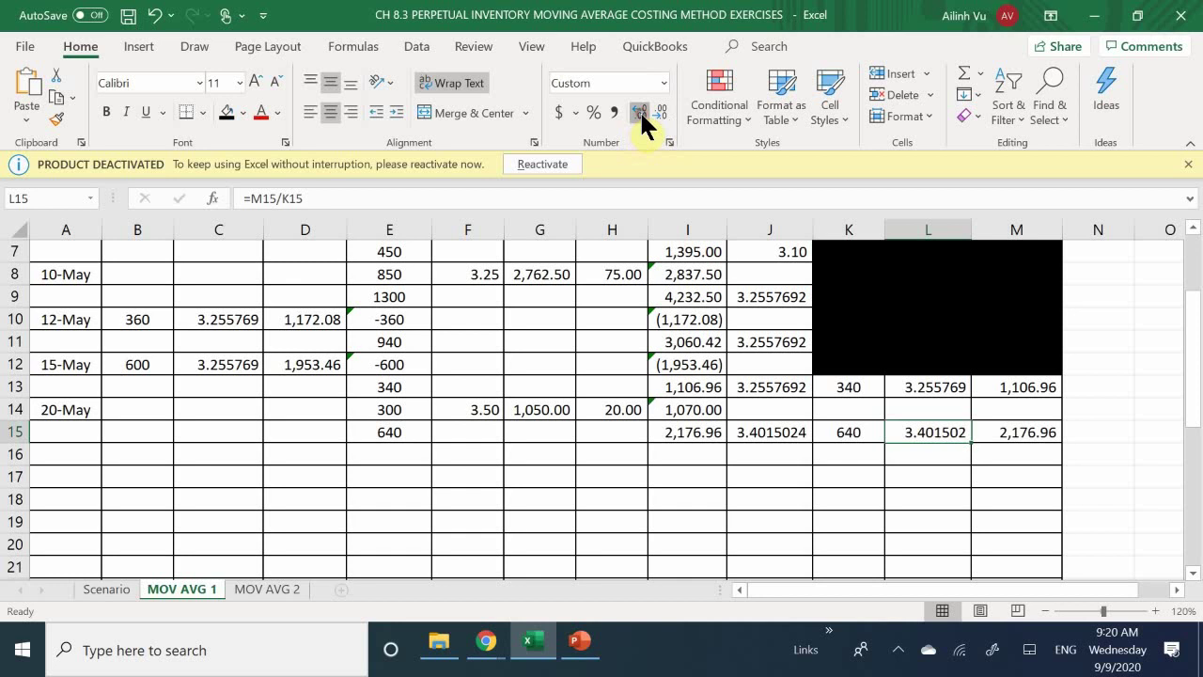
click(639, 110)
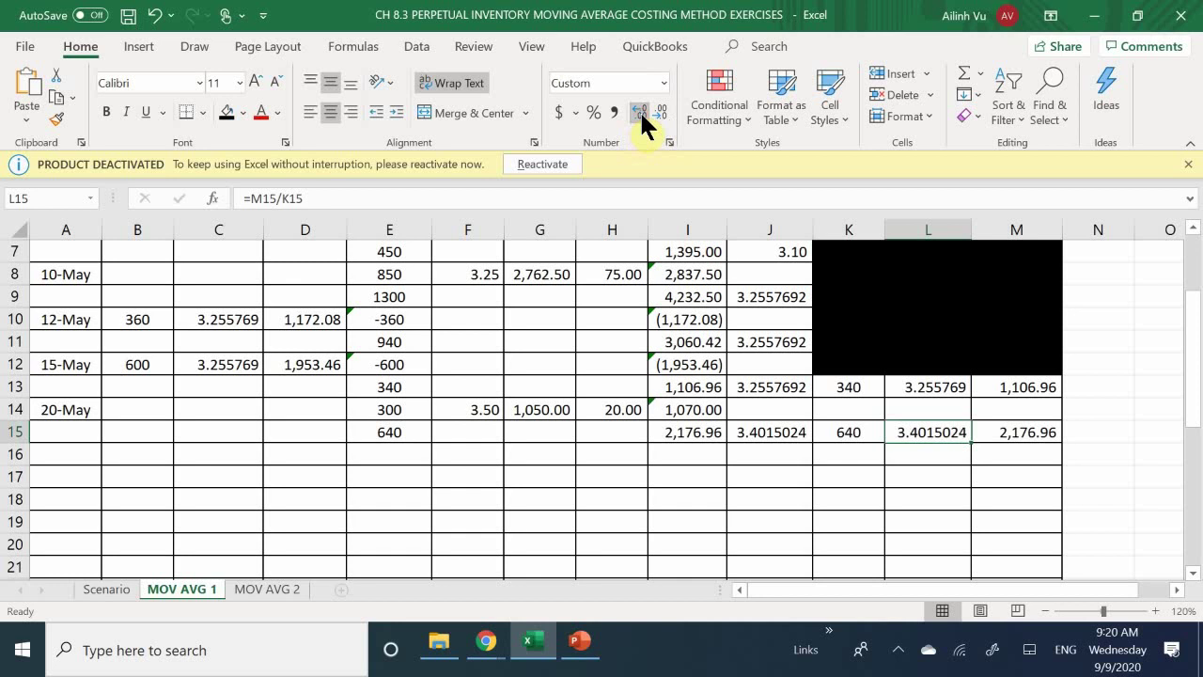
- Fill the superseded inventory on hand cells K13:M14 with black
click(776, 455)
drag(847, 383, 1024, 411)
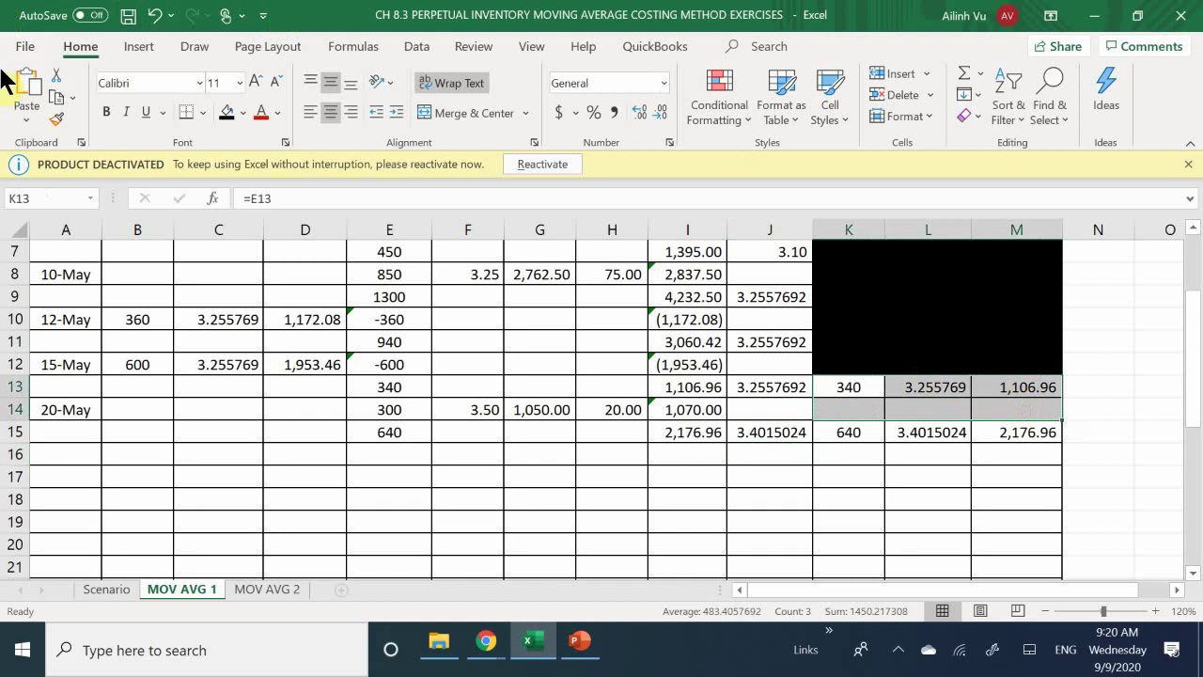
click(227, 112)
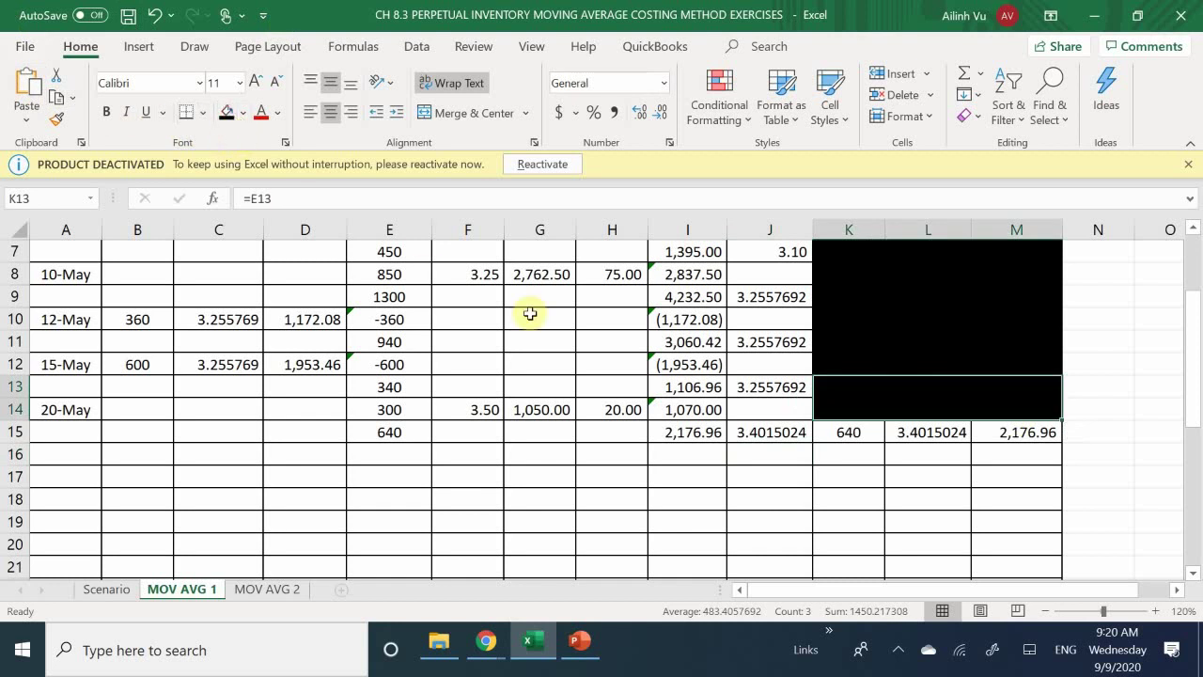
click(922, 471)
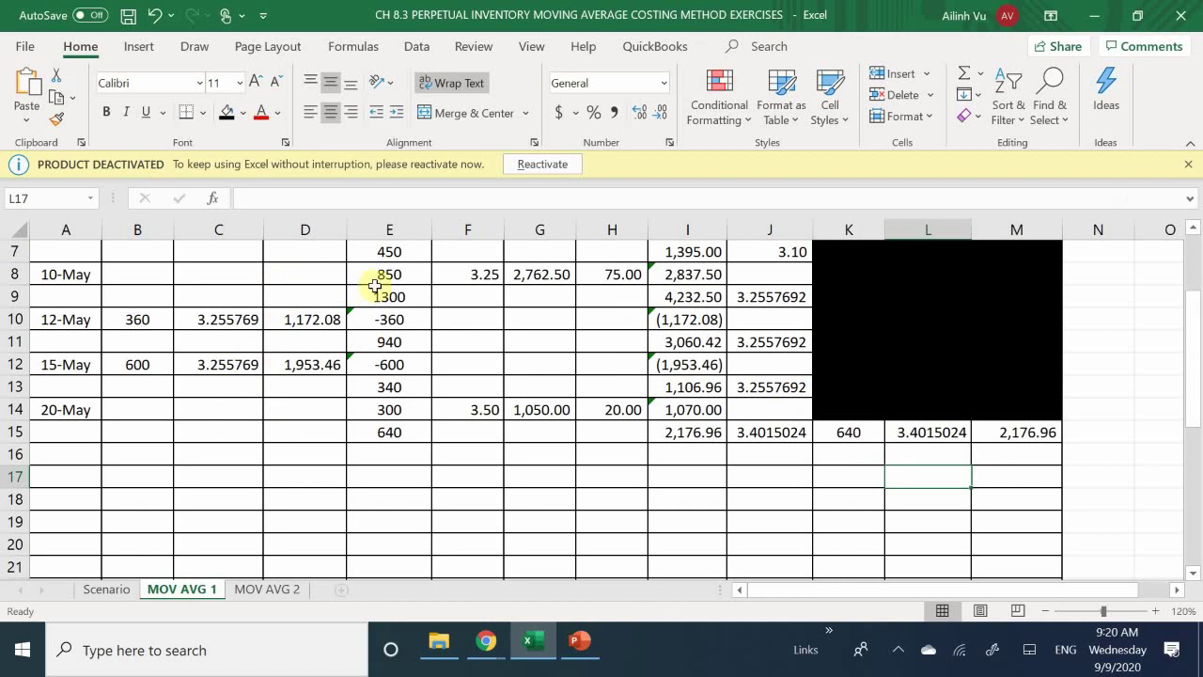
- Review the moving average table from 5-May to 20-May, including the 7-May cost of goods sold unit cost in C6
scroll(982, 318, up, 2)
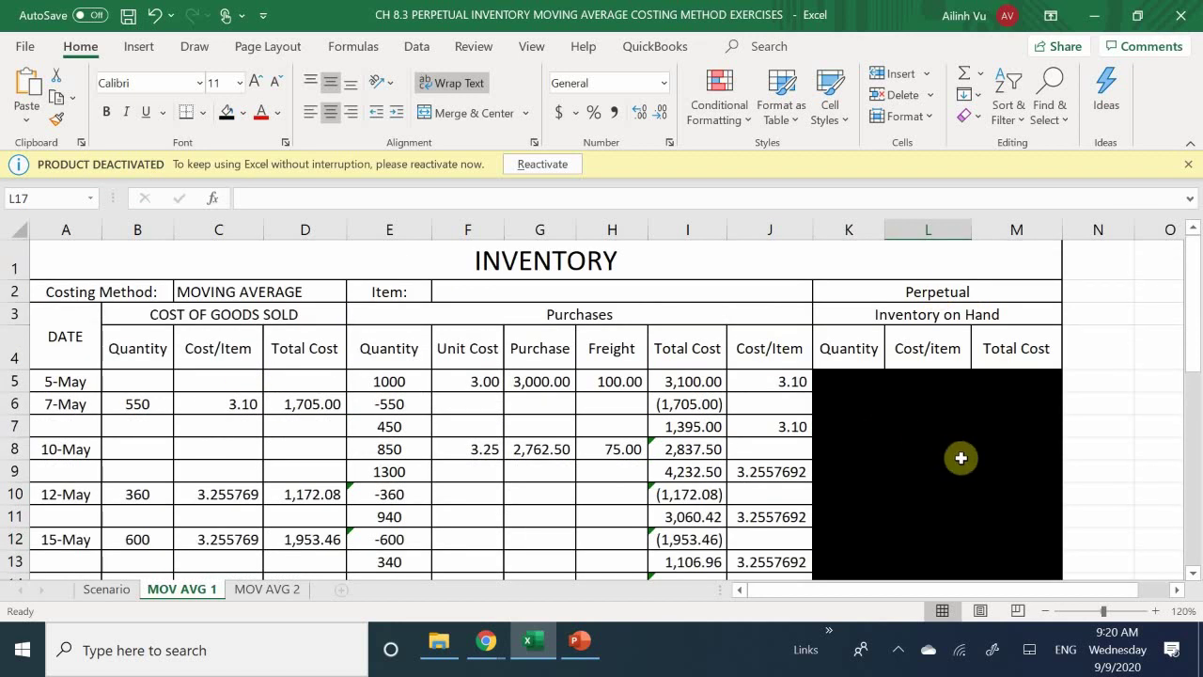
scroll(959, 457, down, 2)
scroll(874, 419, down, 1)
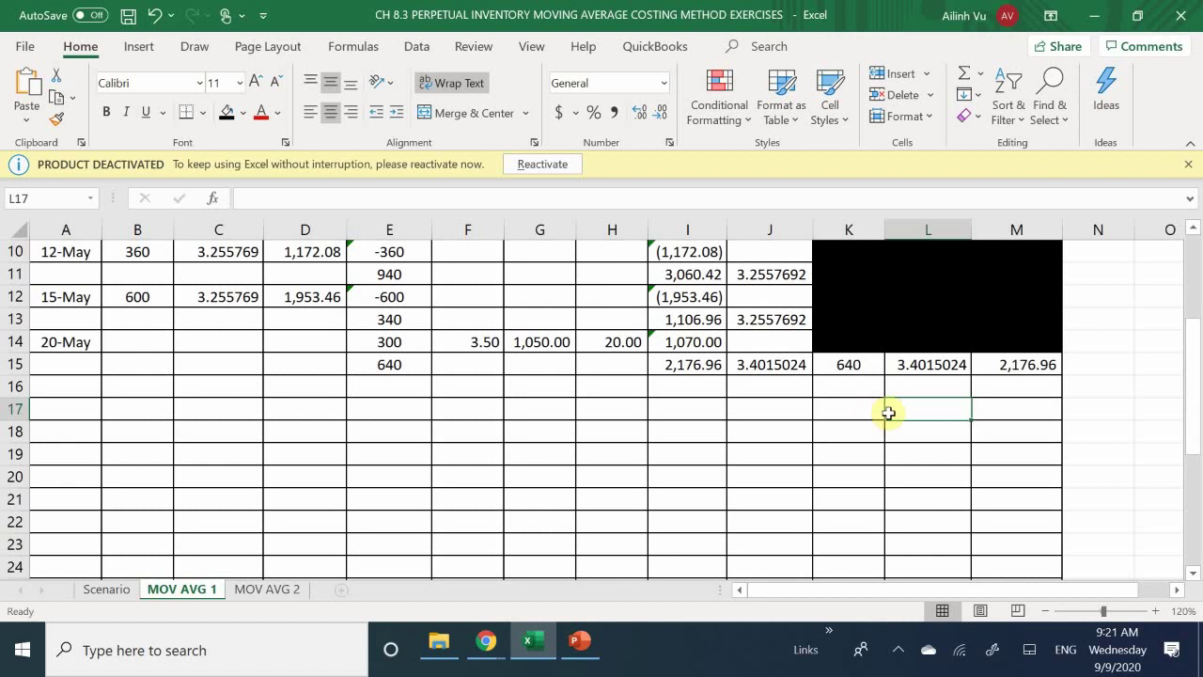
scroll(888, 413, up, 2)
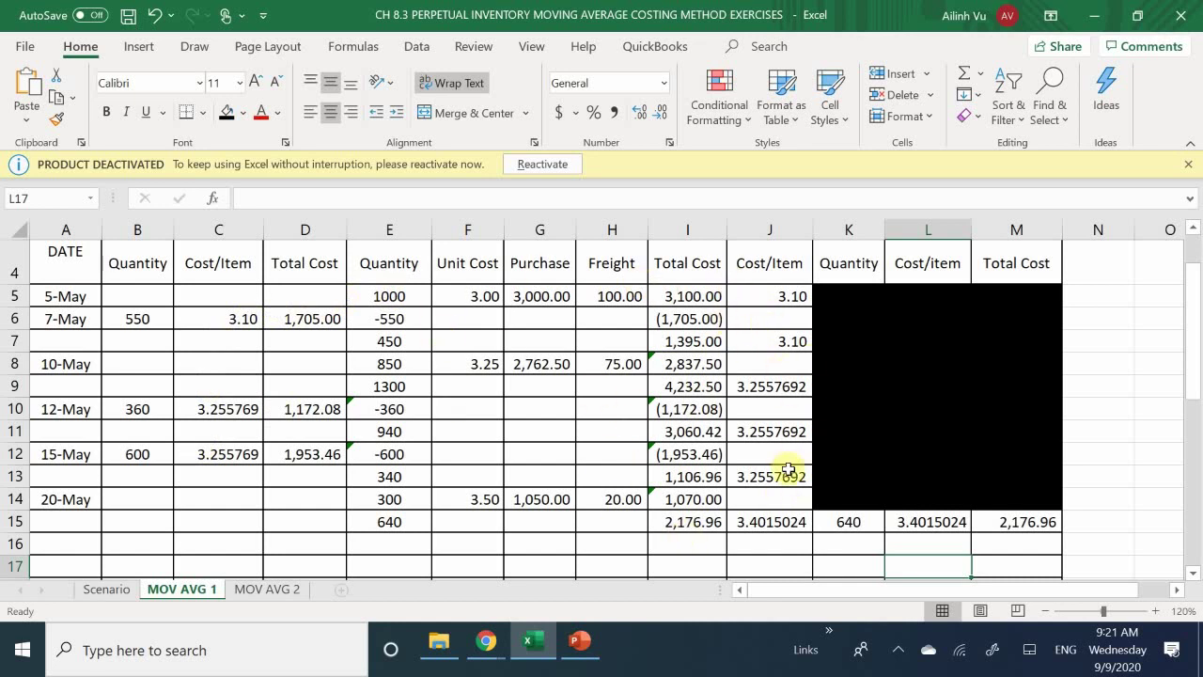
click(218, 320)
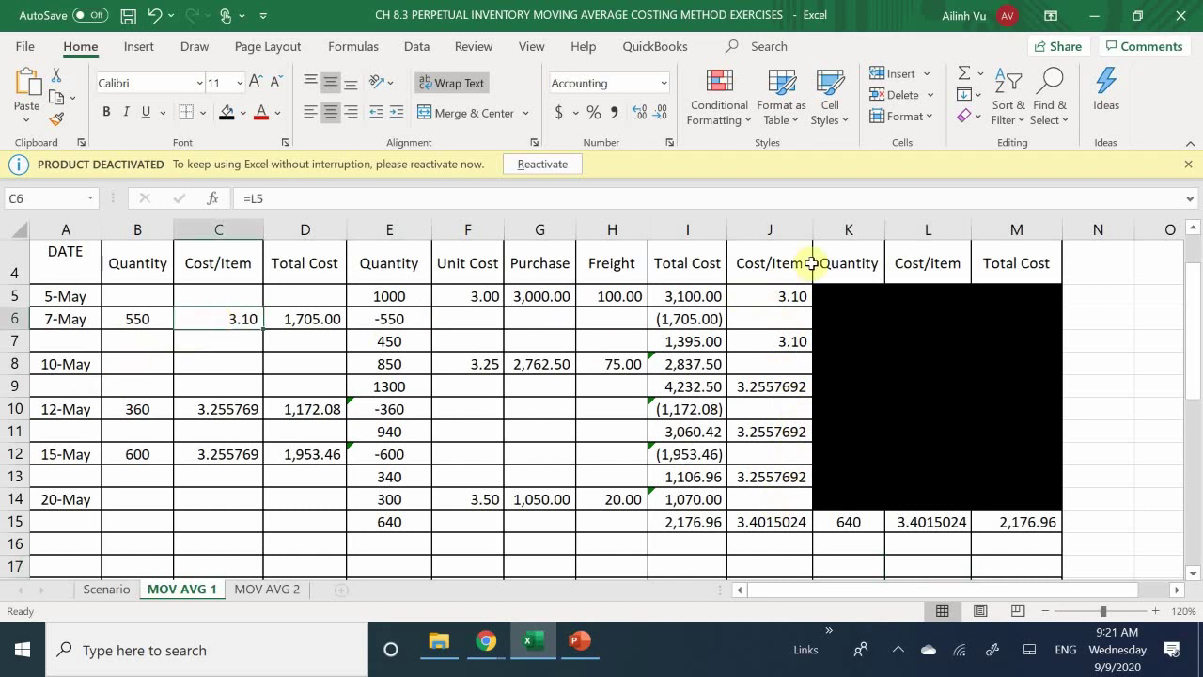
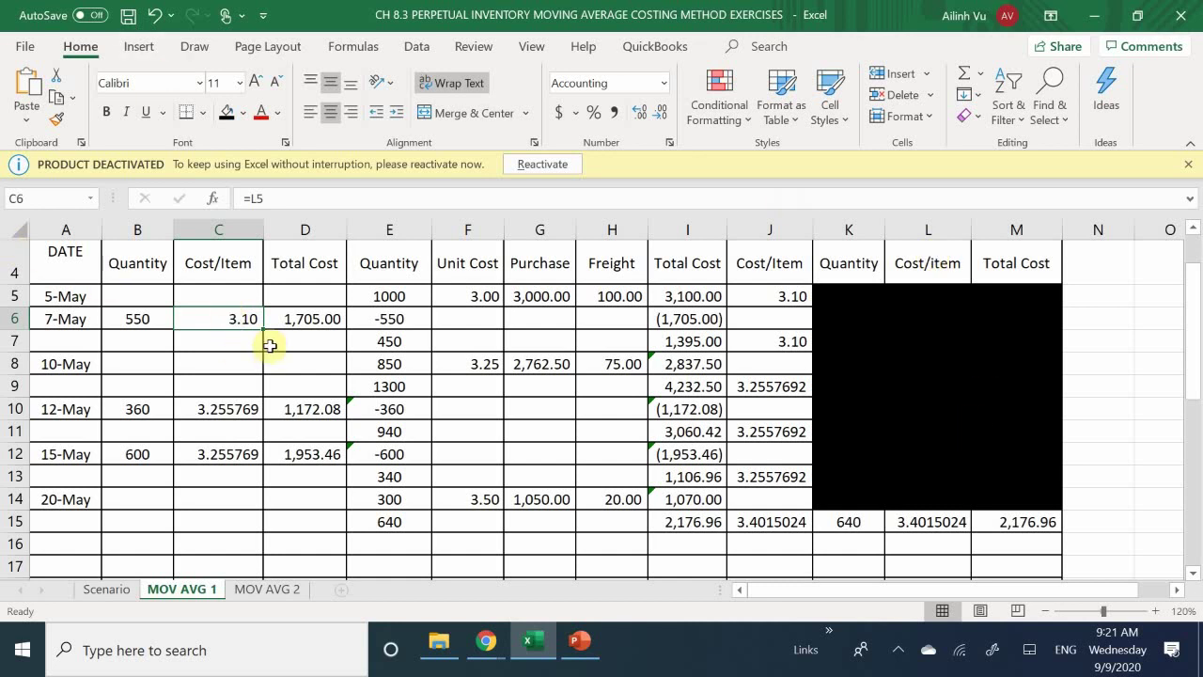
scroll(270, 334, down, 1)
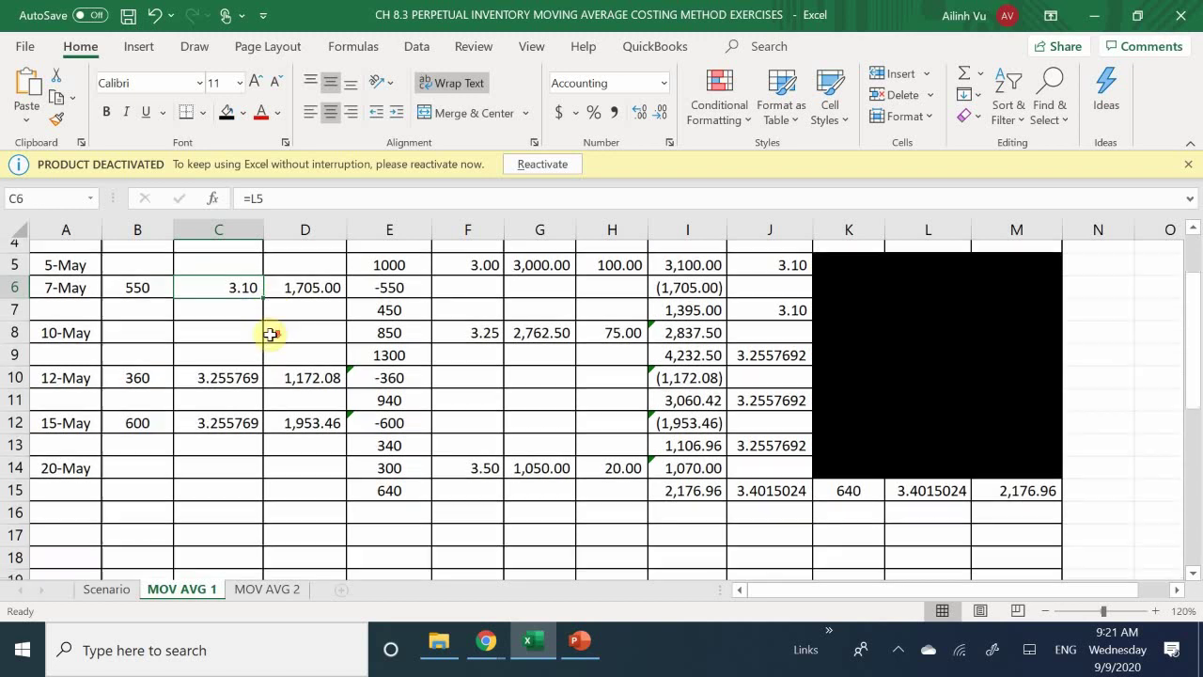
scroll(269, 334, down, 1)
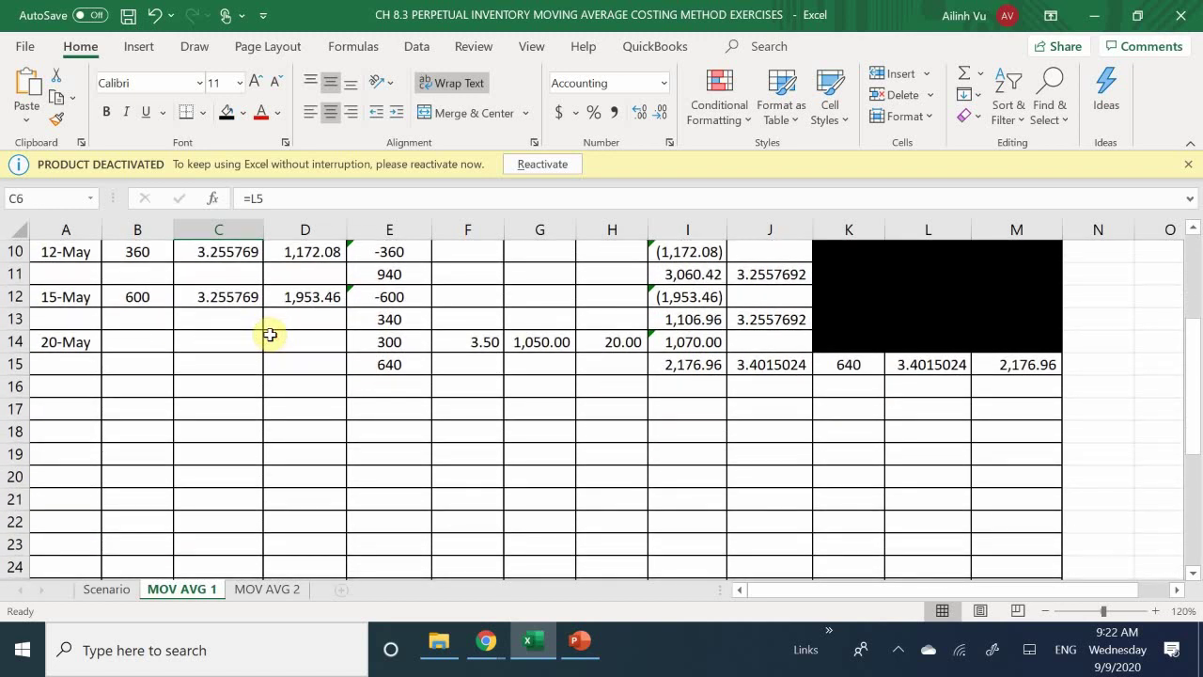
scroll(270, 334, up, 1)
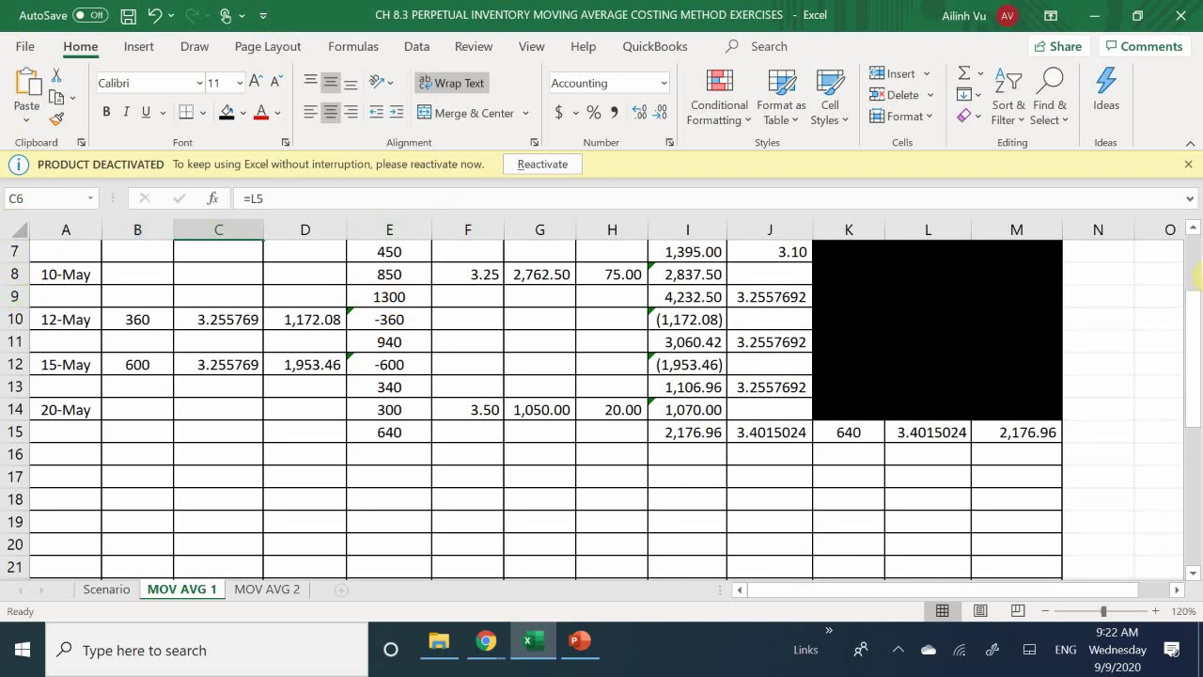
- Re-enter the moving average unit cost formula =I15/E15 in J15
click(748, 433)
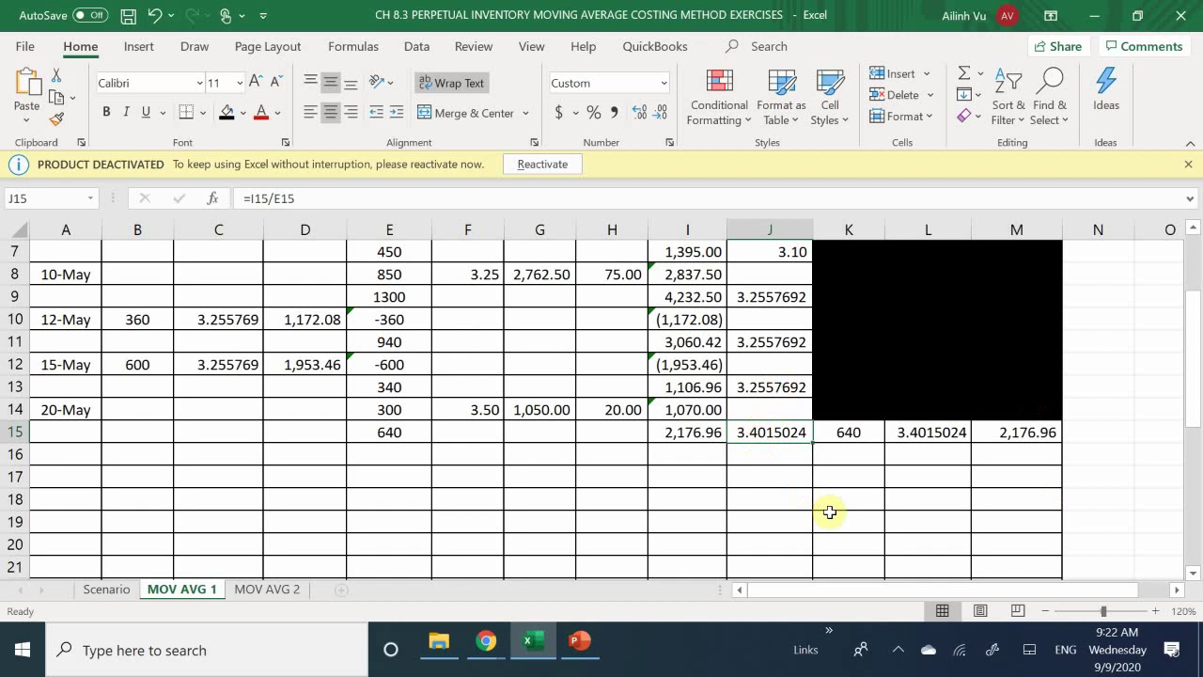
text(=)
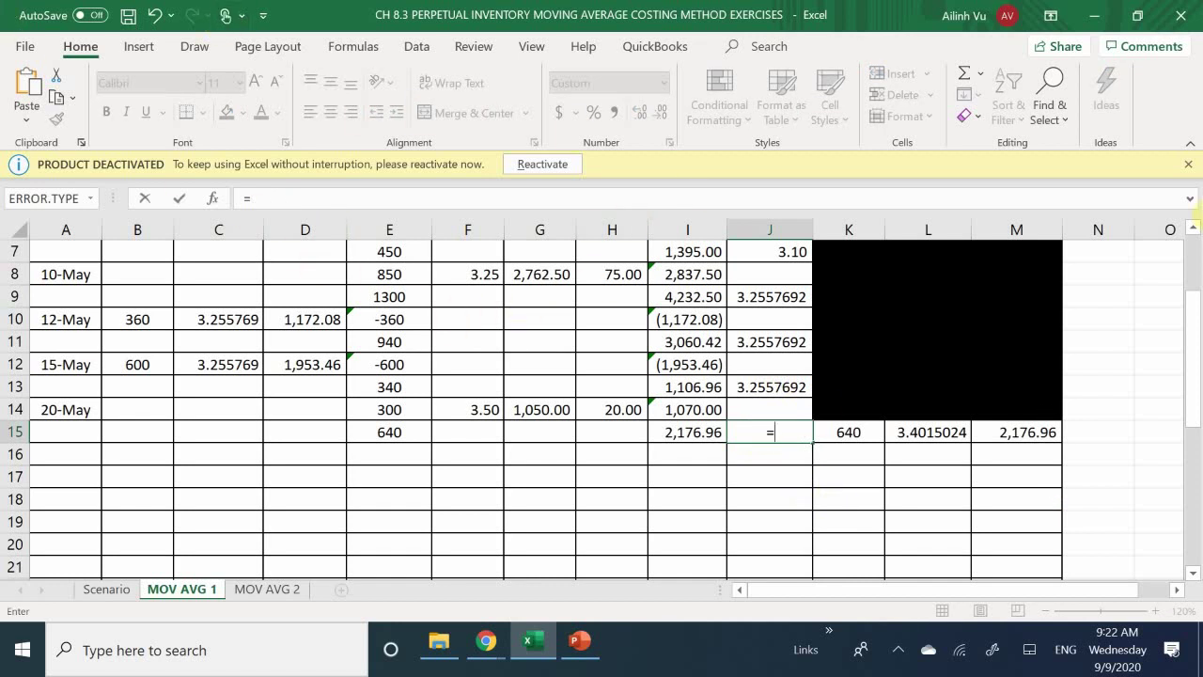
click(689, 434)
text(/)
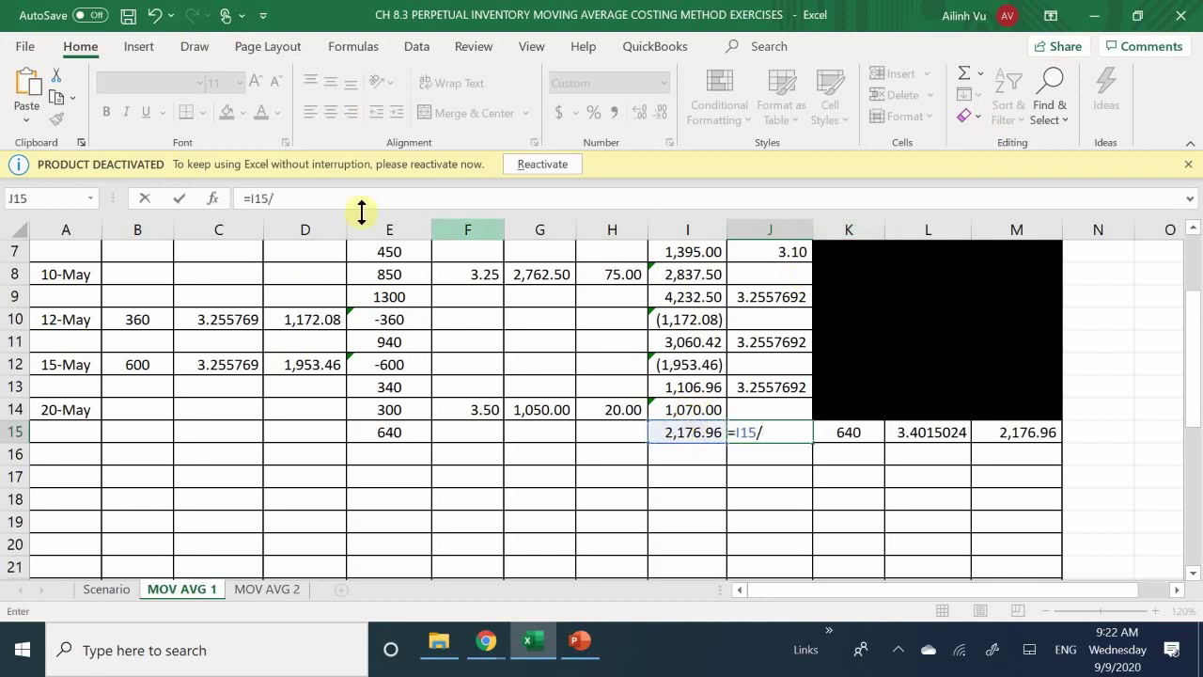
click(376, 432)
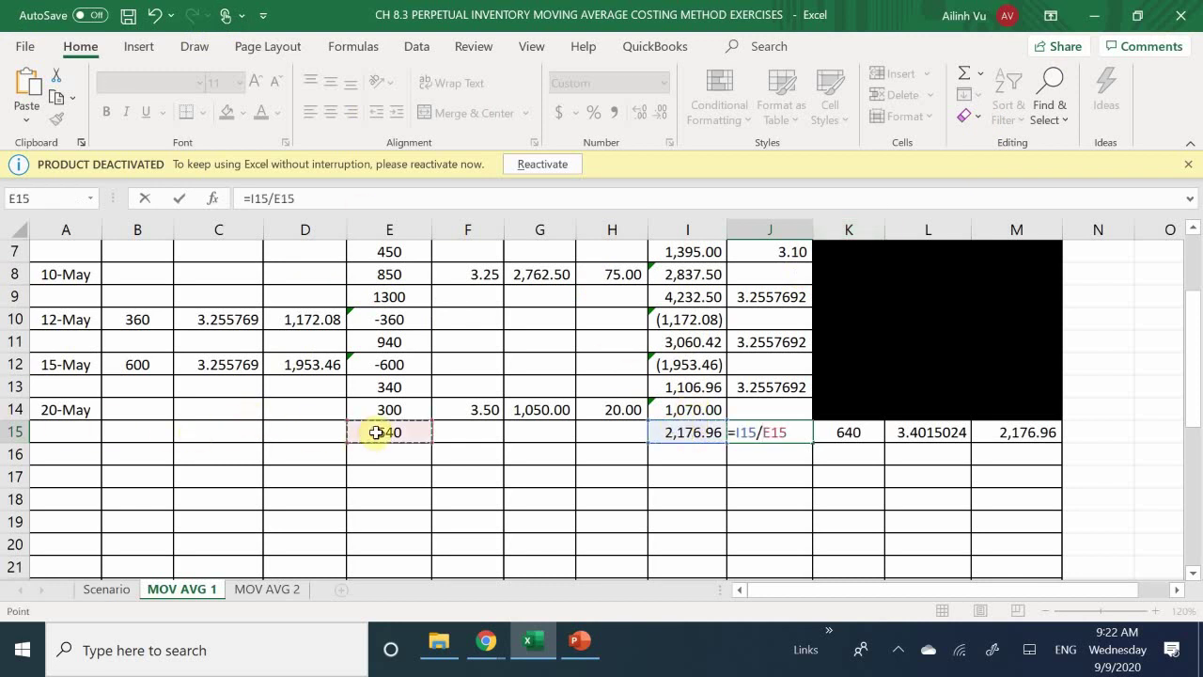
key(ctrl+Return)
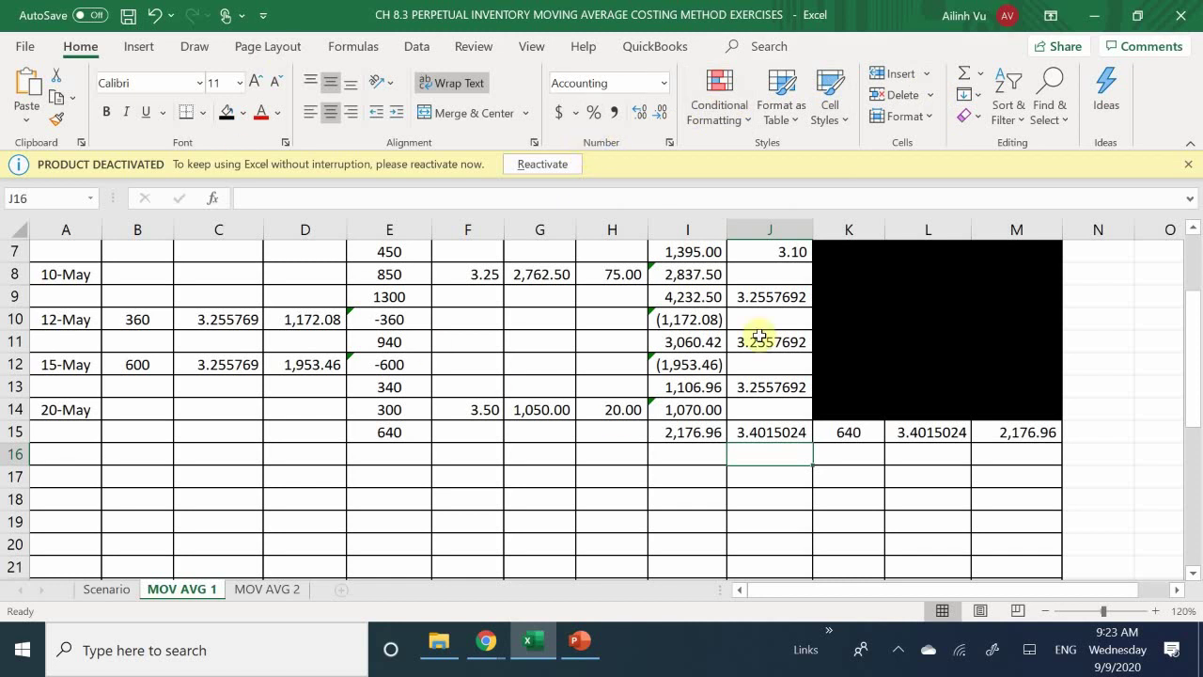
click(760, 433)
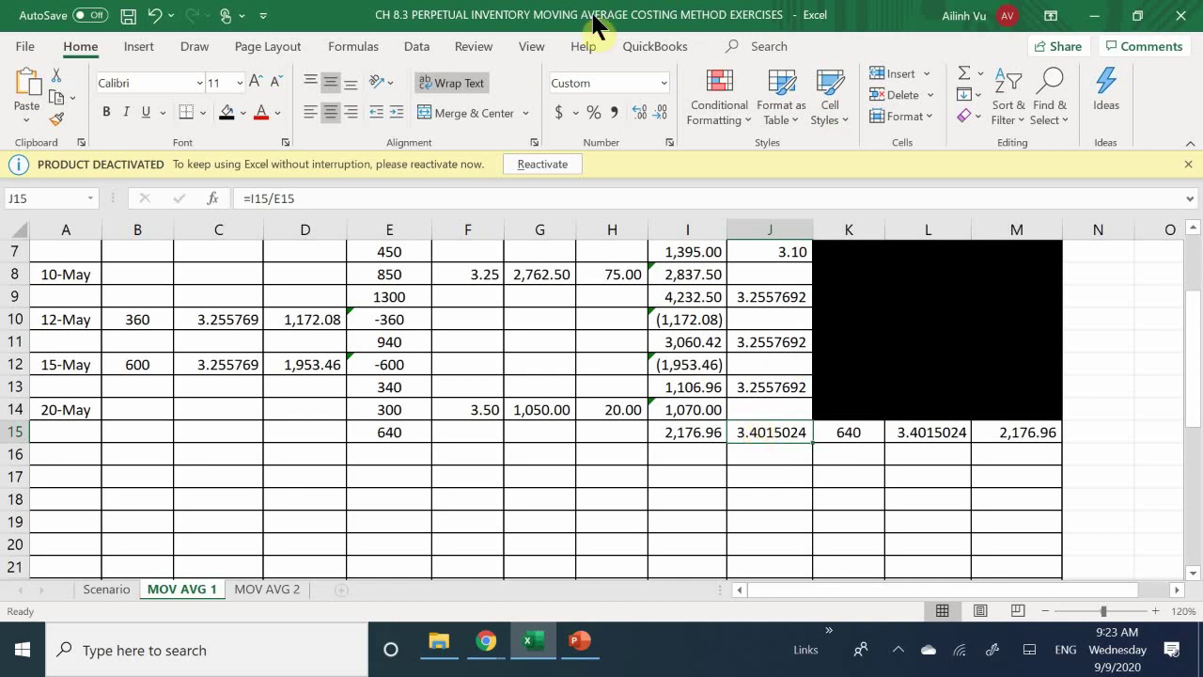
click(772, 436)
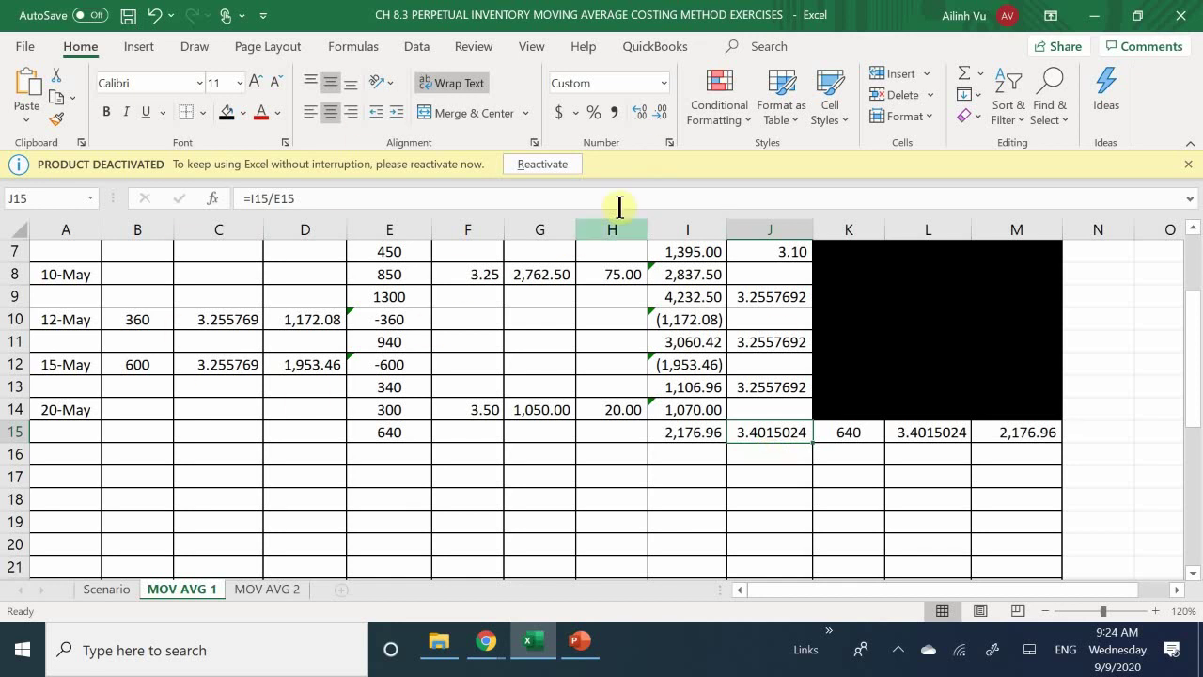
- Widen column I and display the running total cost in I15 with seven decimal places
click(679, 435)
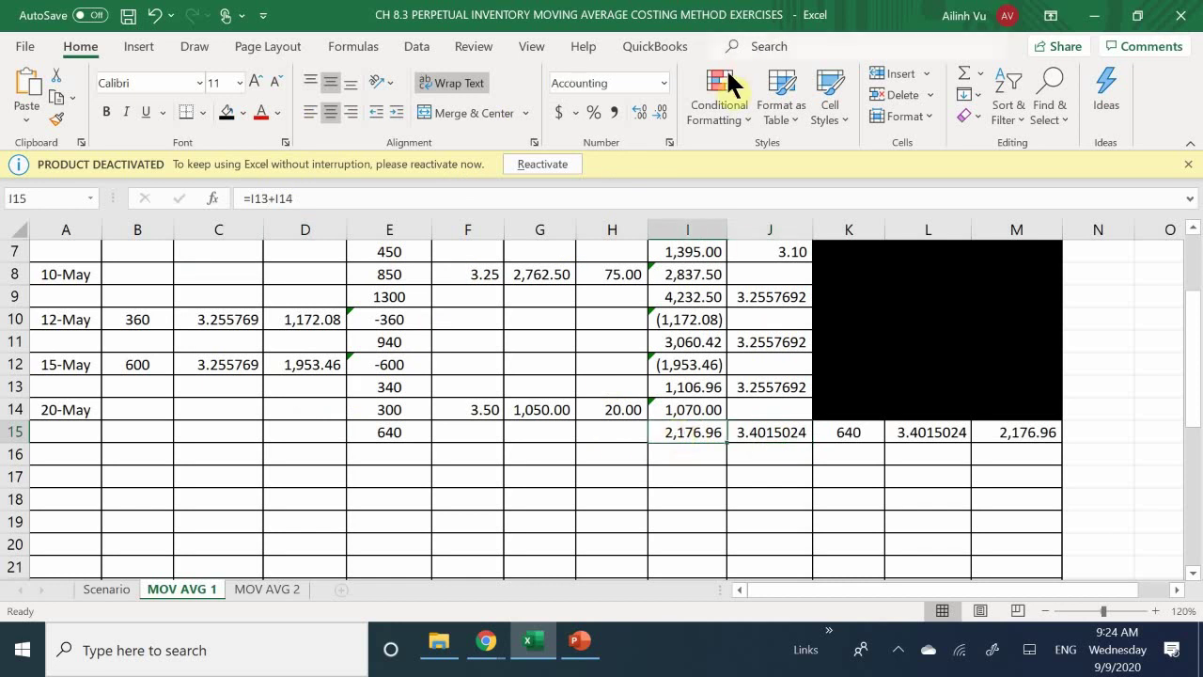
drag(733, 224, 768, 225)
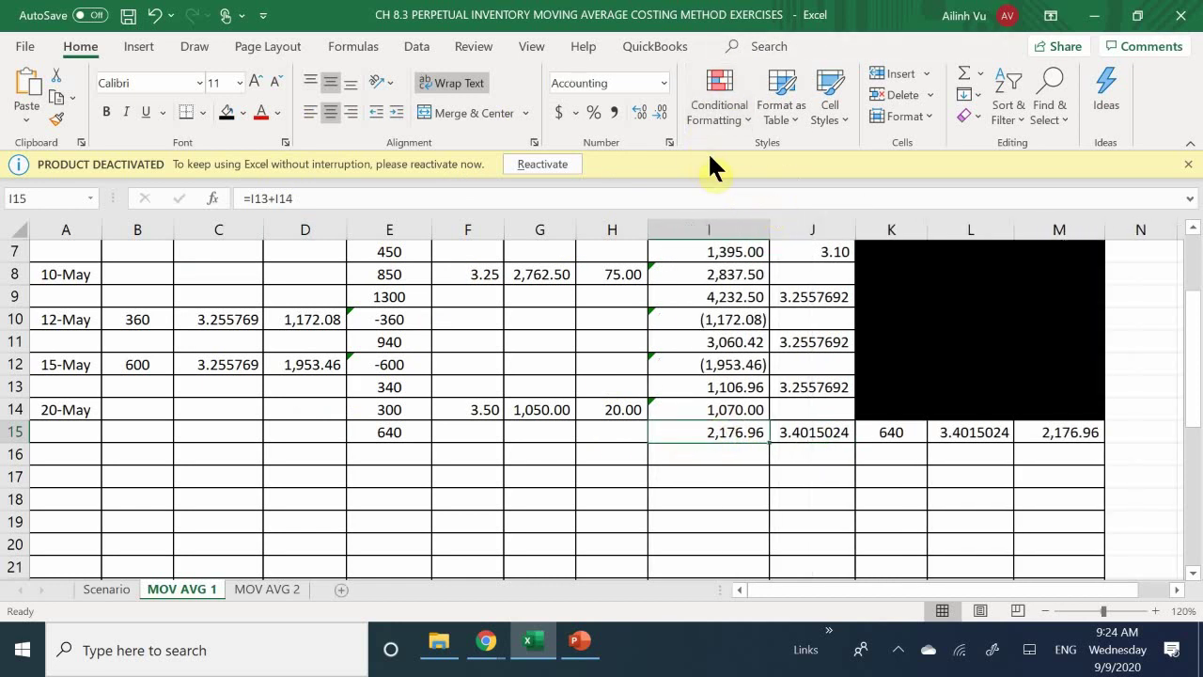
click(635, 109)
click(635, 109)
click(637, 111)
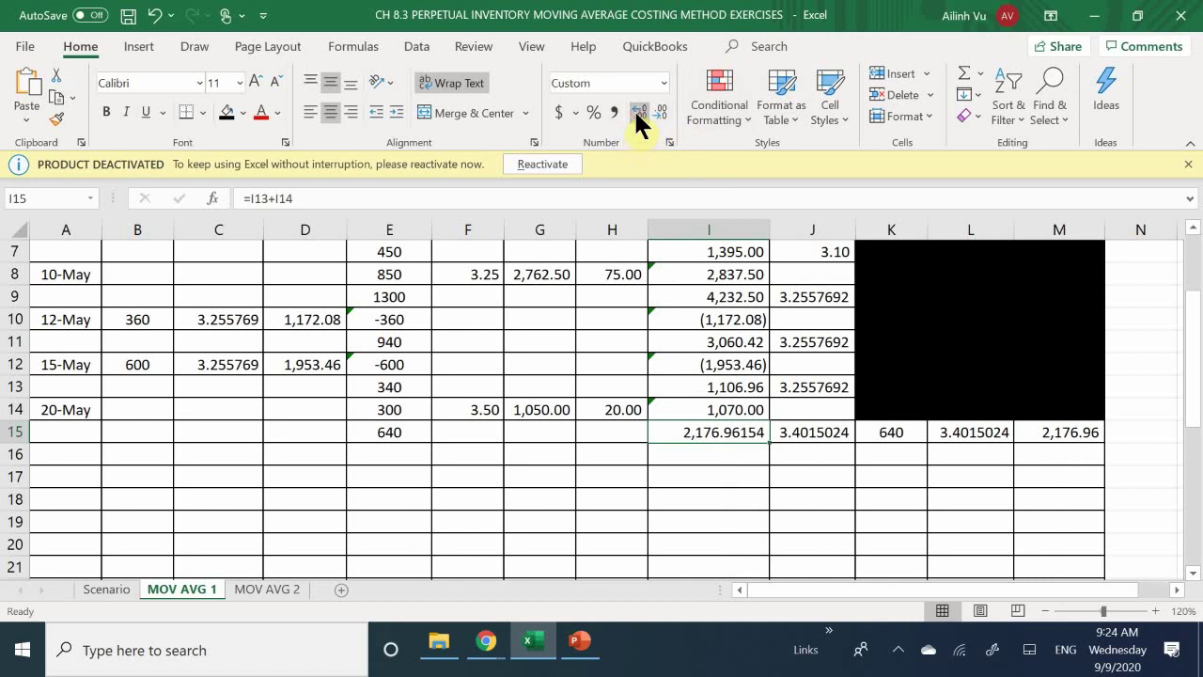
click(637, 111)
click(637, 111)
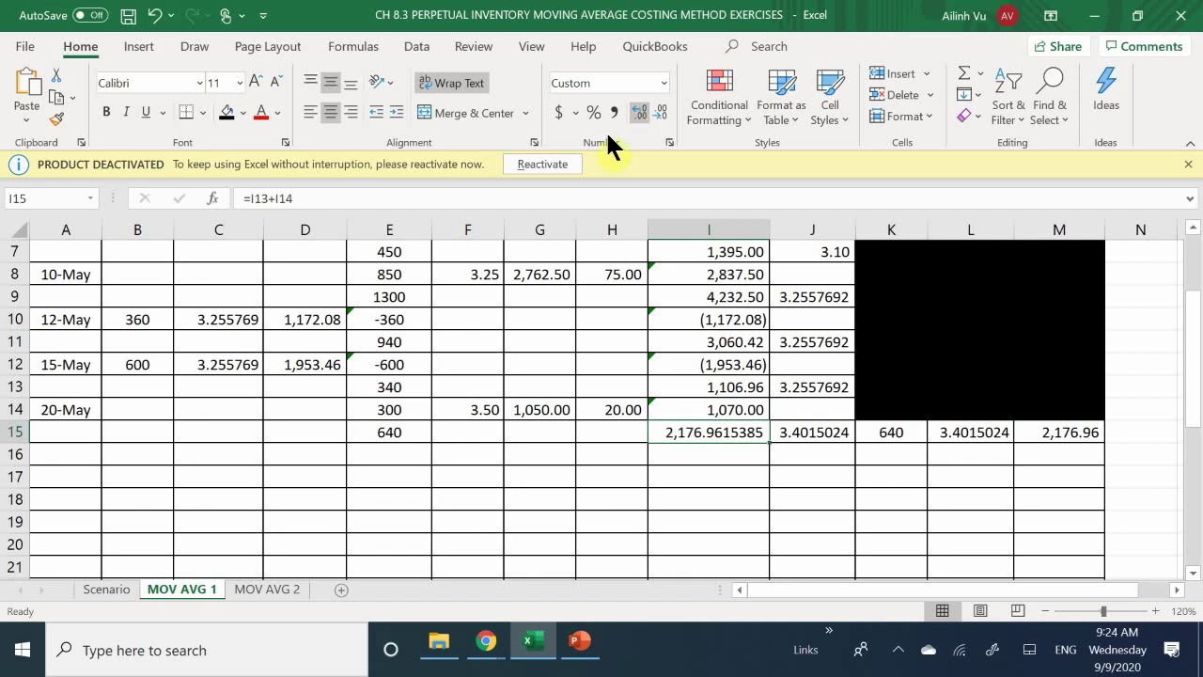
- Display the 20-May purchase total cost in I14 with five decimal places
click(465, 414)
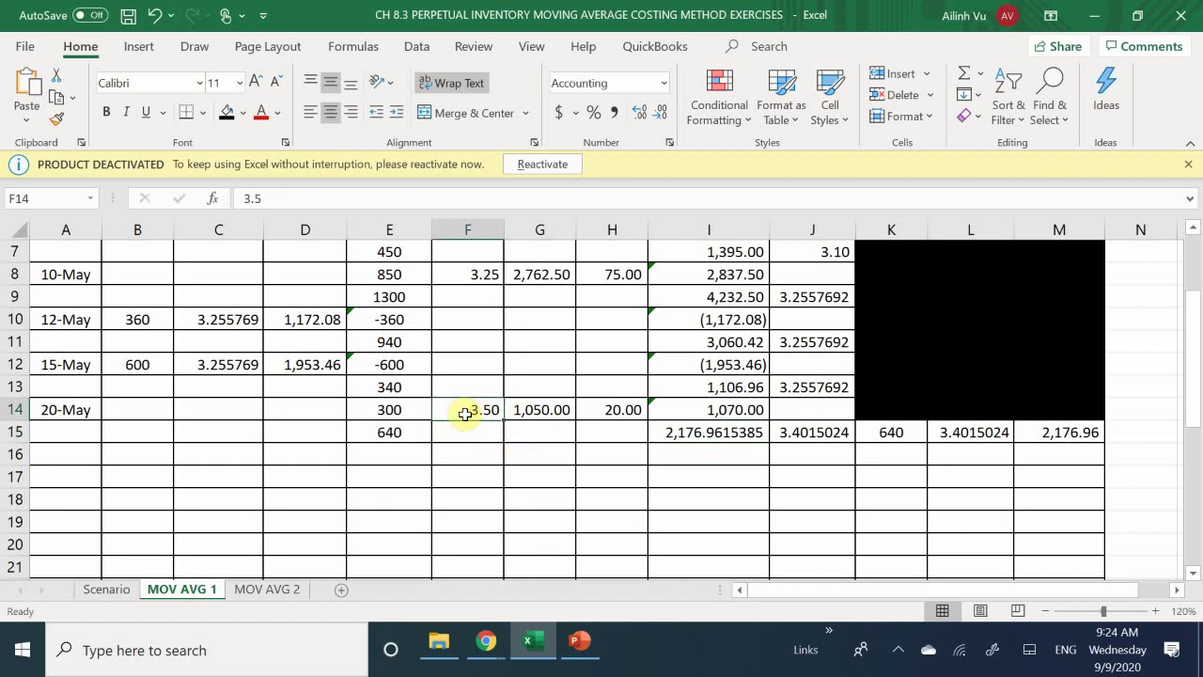
scroll(465, 414, up, 1)
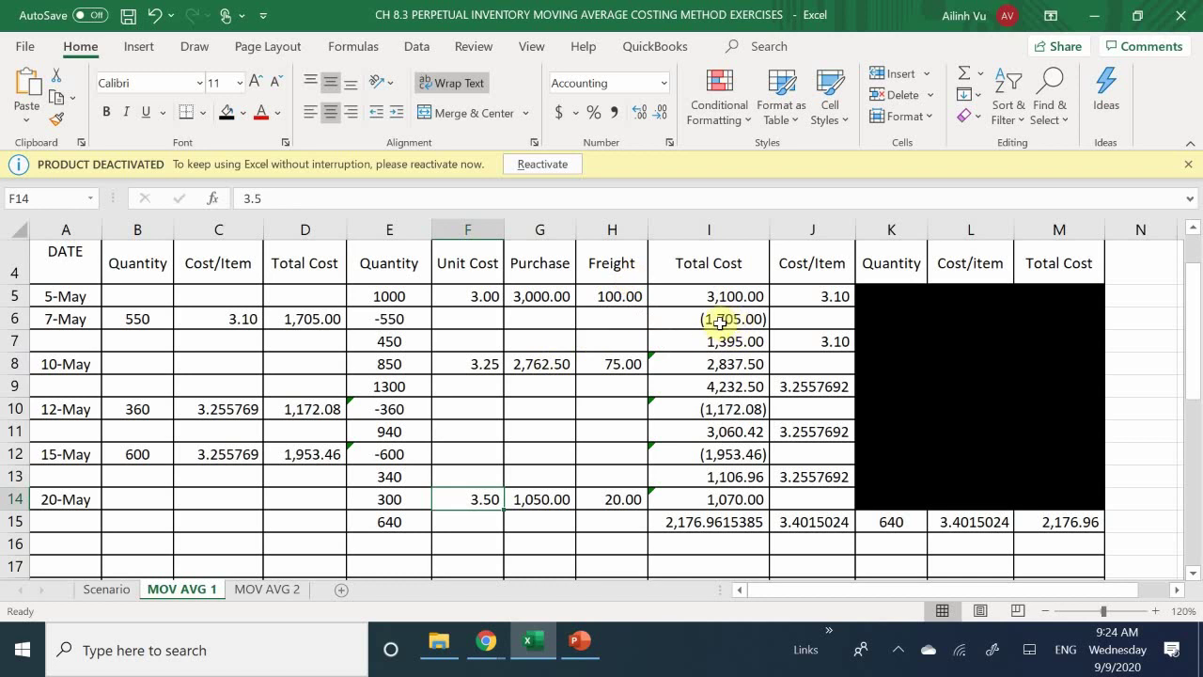
scroll(719, 321, down, 1)
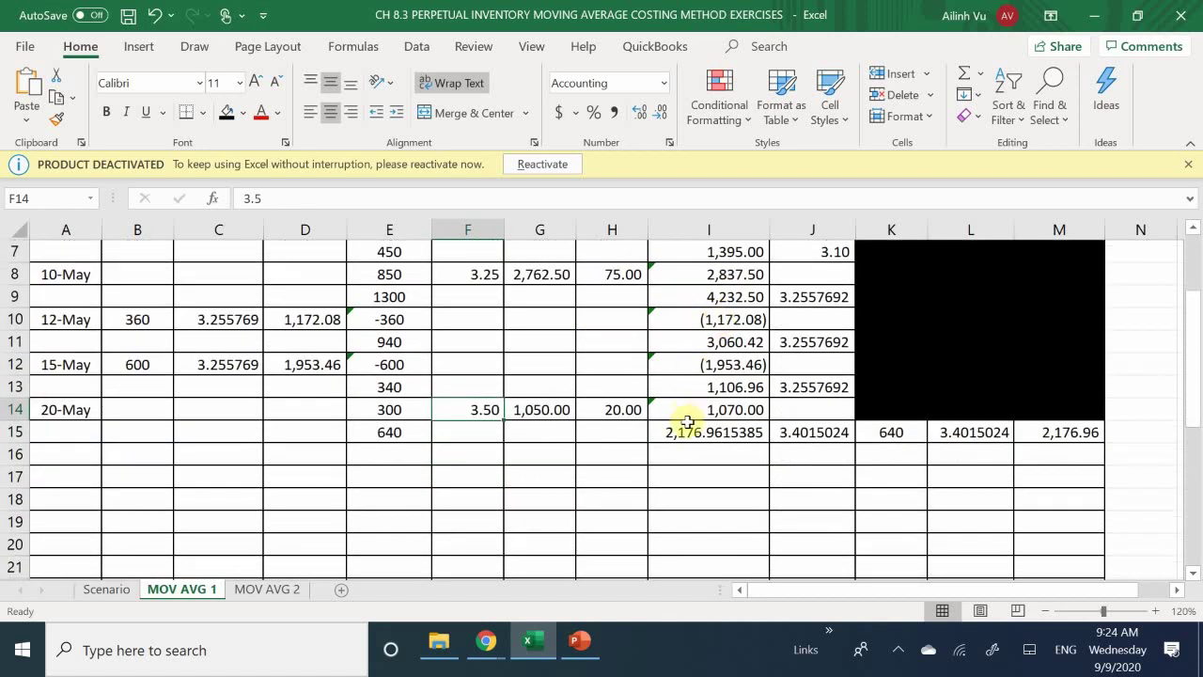
click(697, 385)
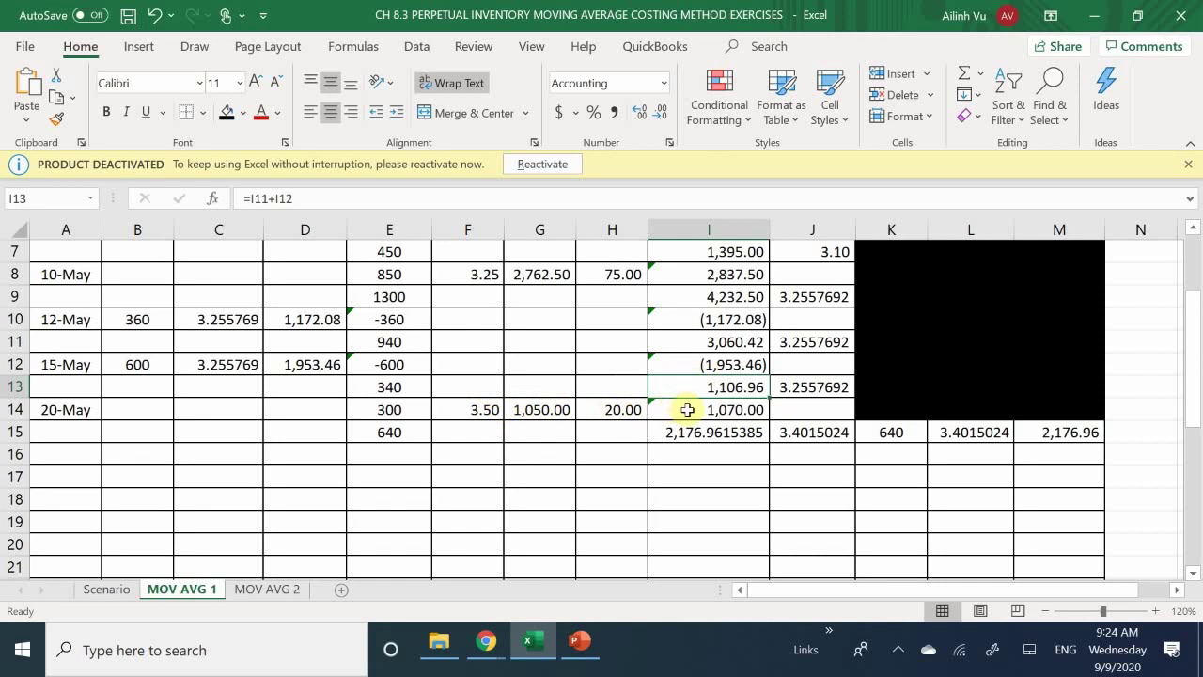
click(688, 410)
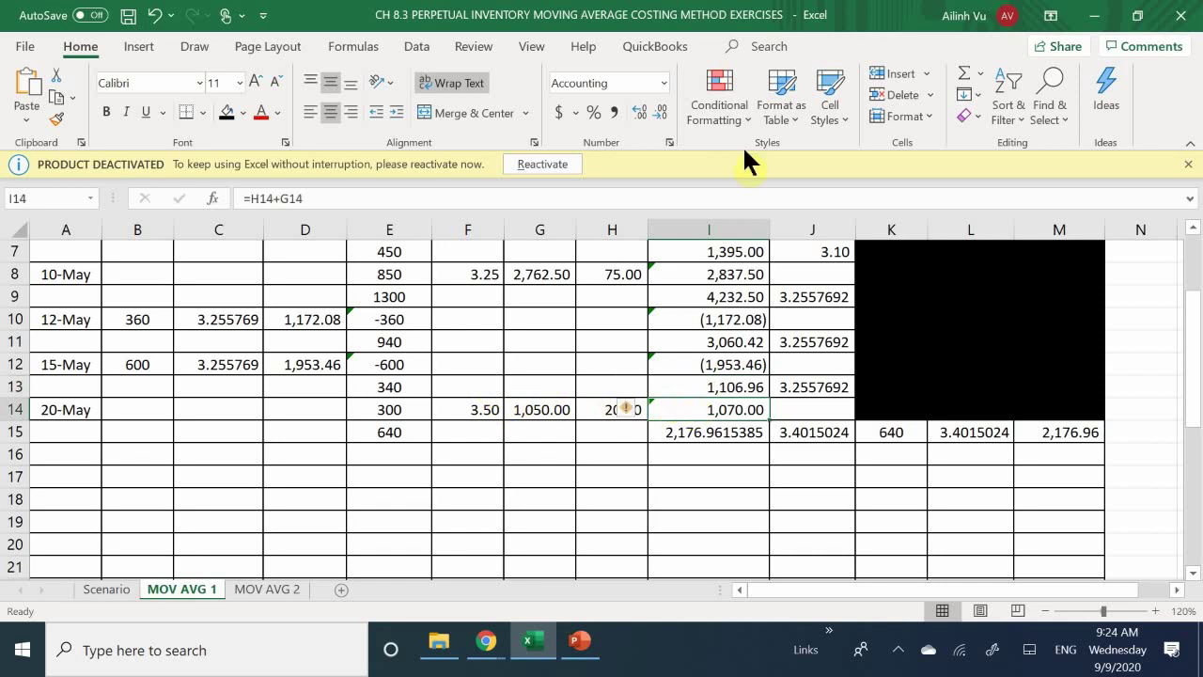
click(637, 109)
click(637, 108)
click(637, 108)
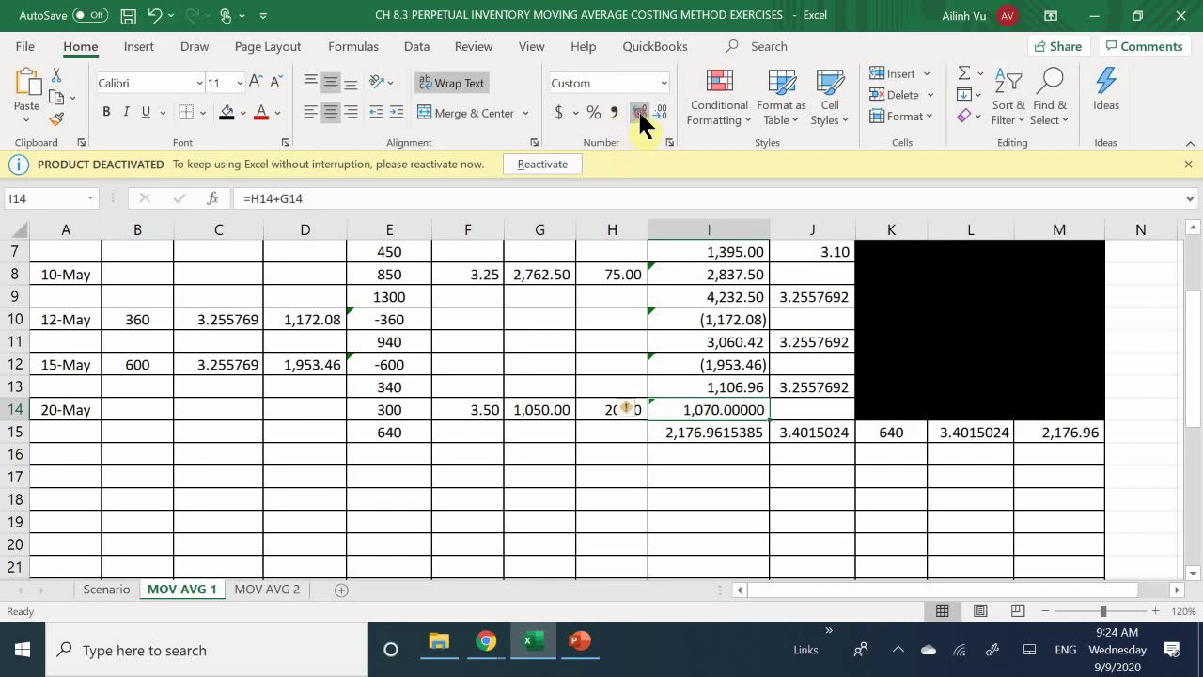
- Examine the formulas behind the running total in I13 and the cost of goods sold totals for 15-May and 12-May
click(687, 386)
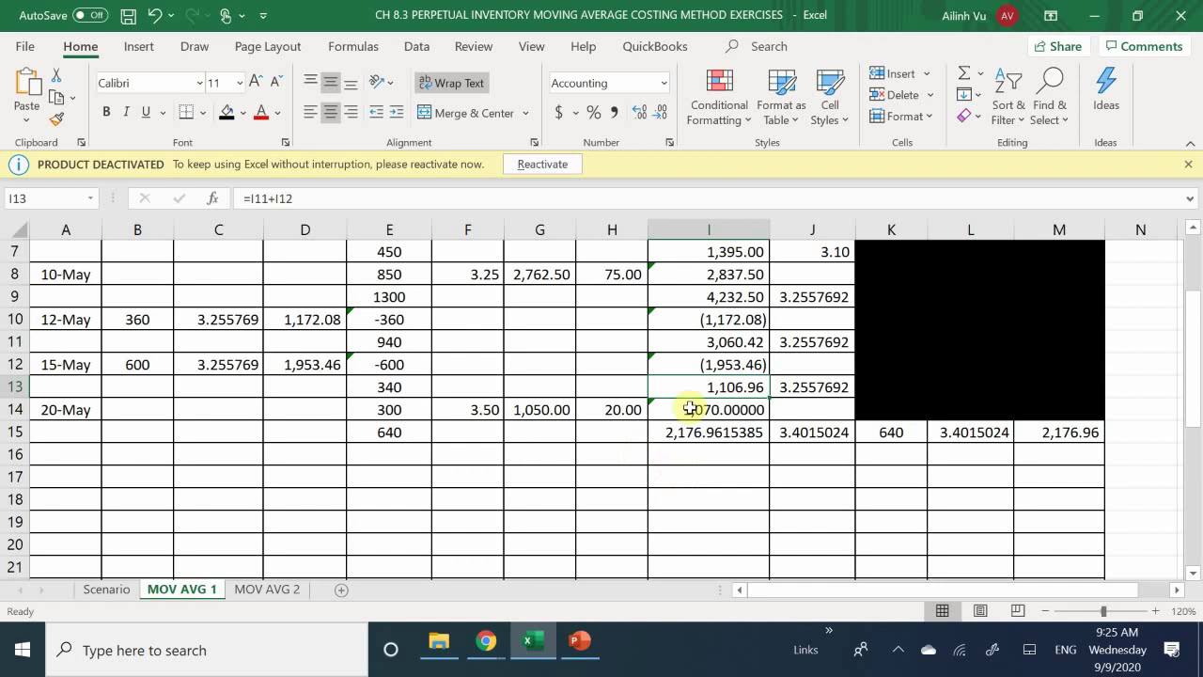
click(314, 362)
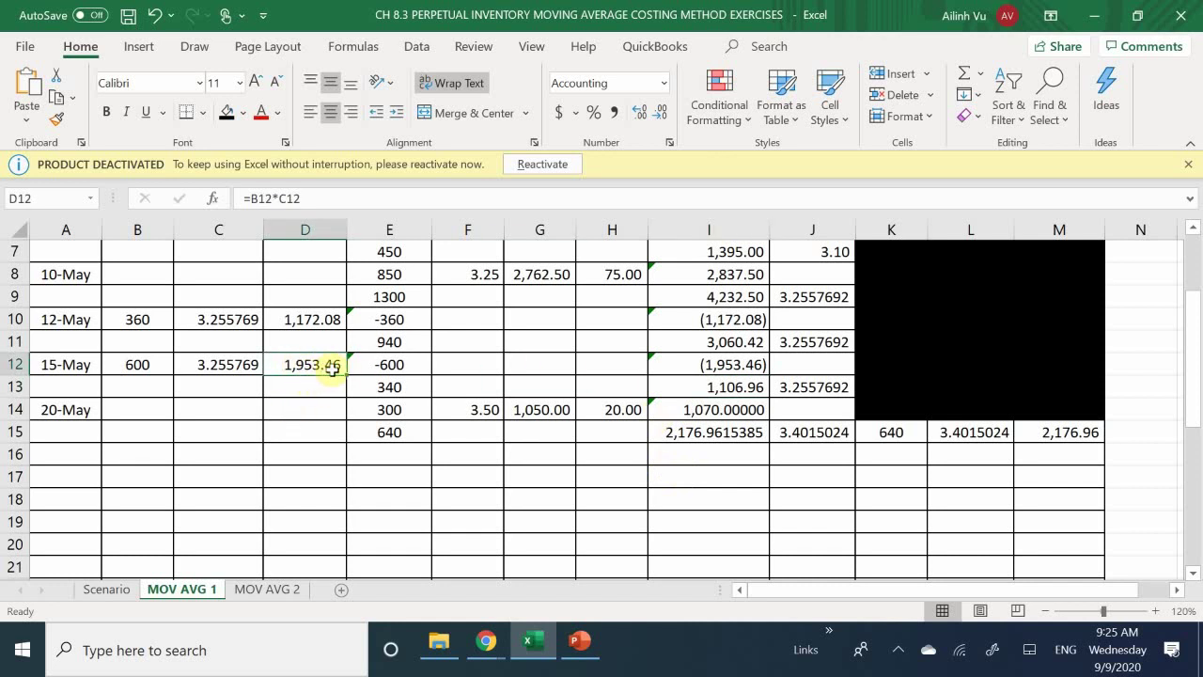
click(681, 412)
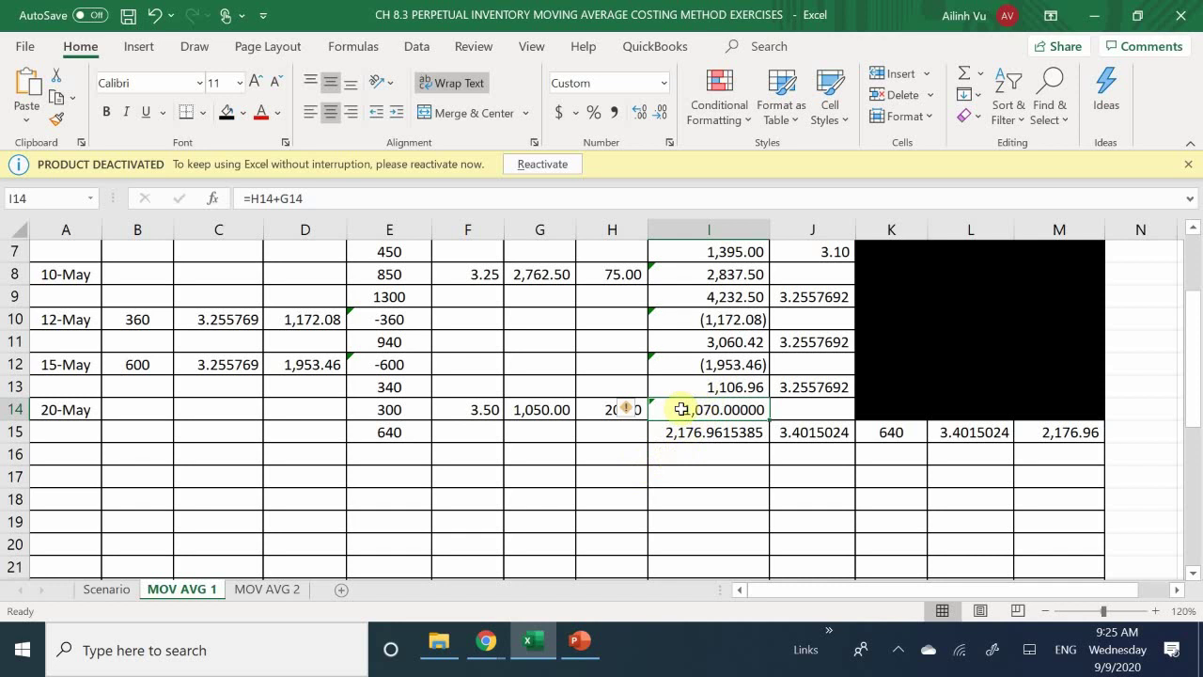
click(310, 366)
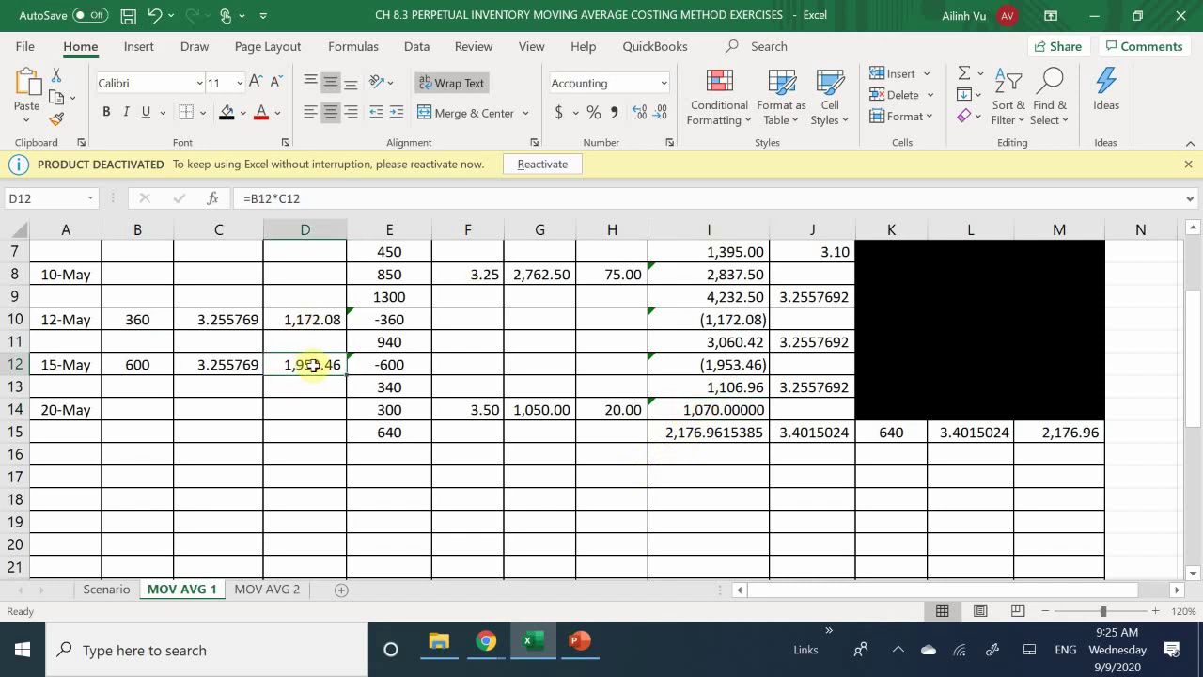
click(308, 319)
scroll(305, 366, up, 2)
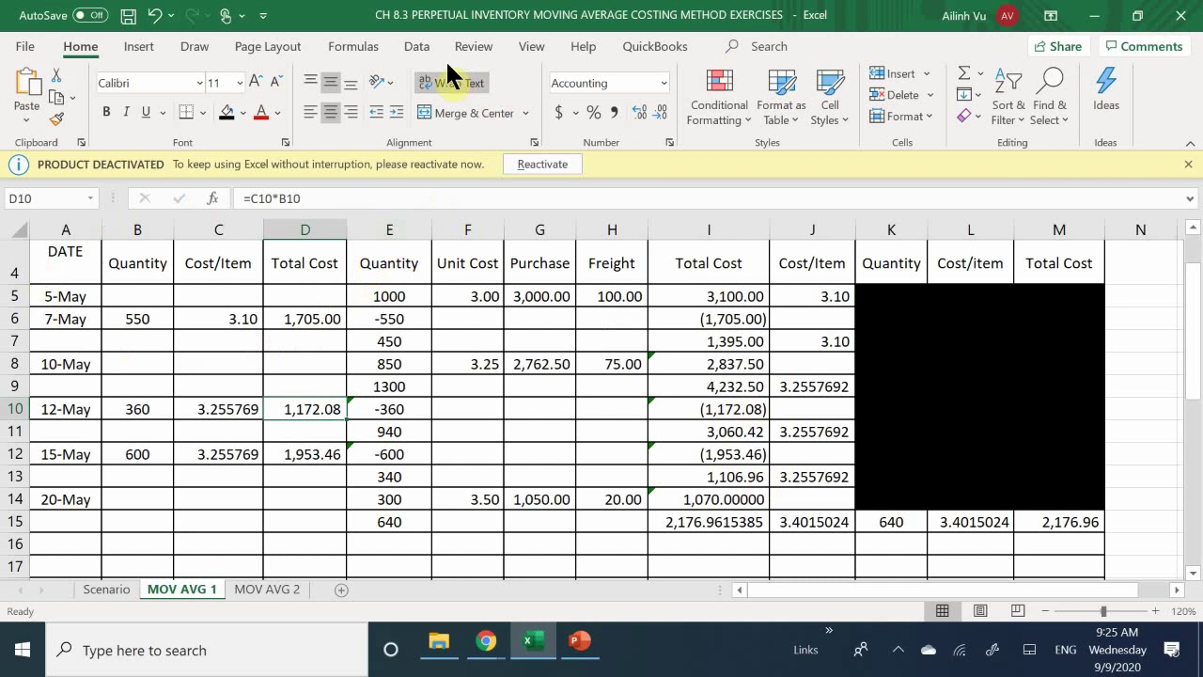
- Return the 20-May purchase total cost in I14 to two decimal places
click(695, 499)
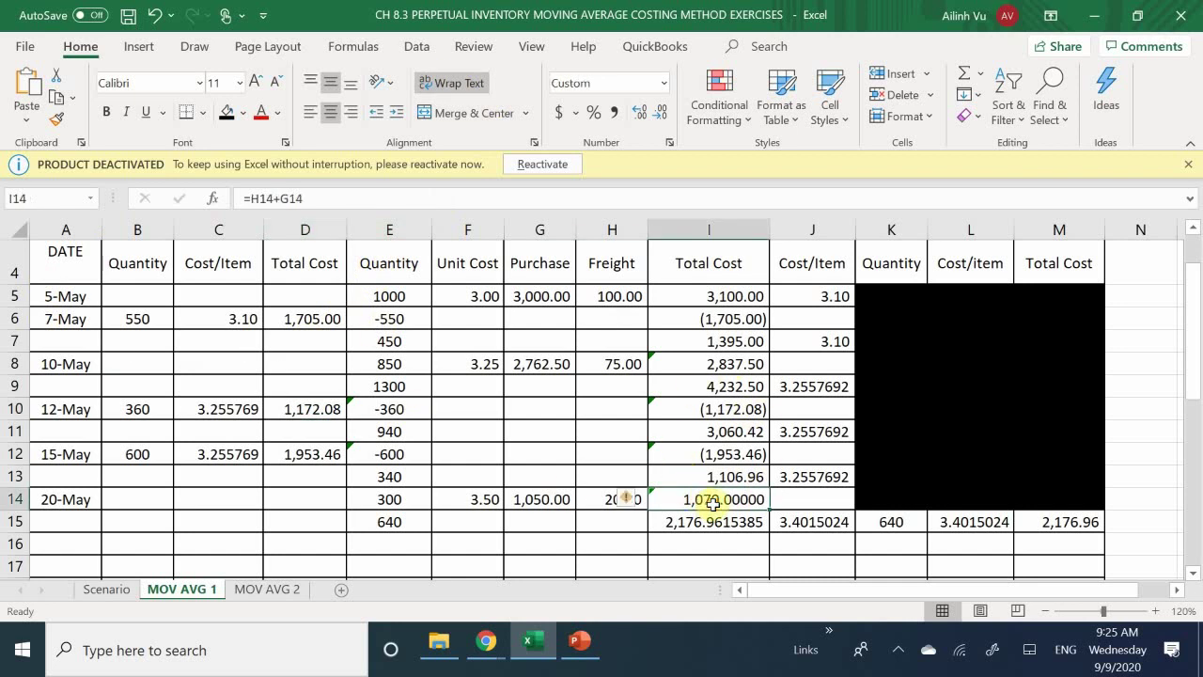
click(655, 111)
click(655, 111)
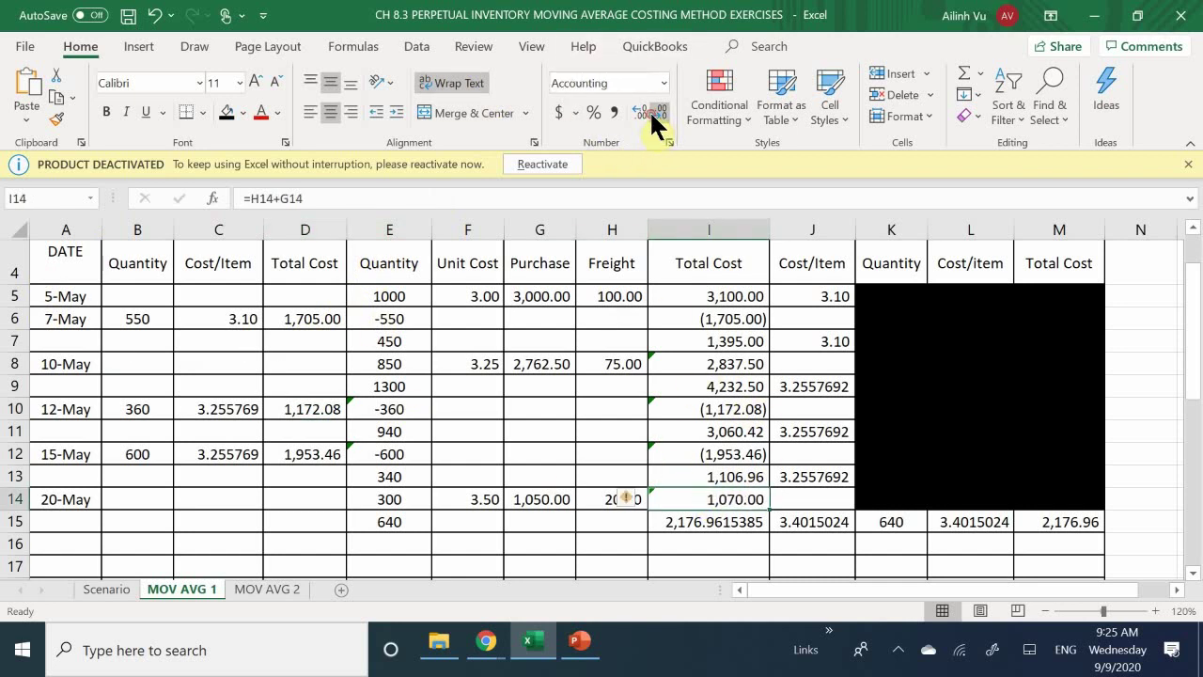
- Return the running total cost in I15 to two decimal places
click(705, 525)
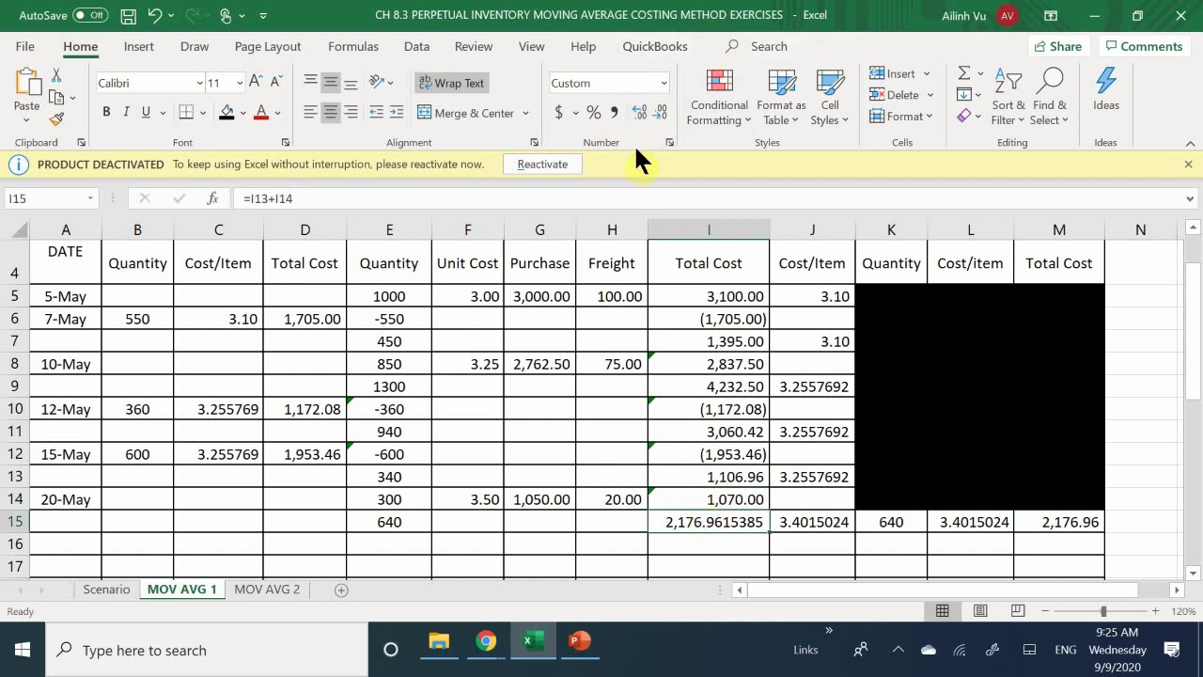
click(645, 106)
click(646, 106)
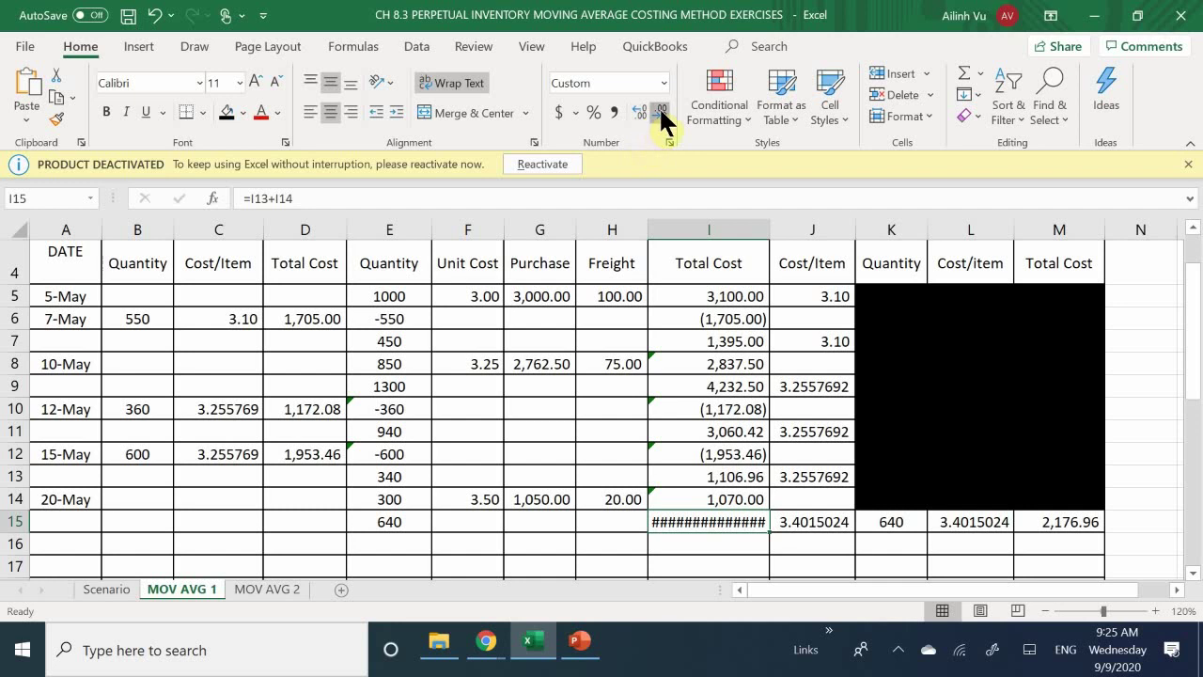
click(659, 106)
click(658, 106)
click(659, 106)
click(659, 107)
click(659, 106)
click(659, 107)
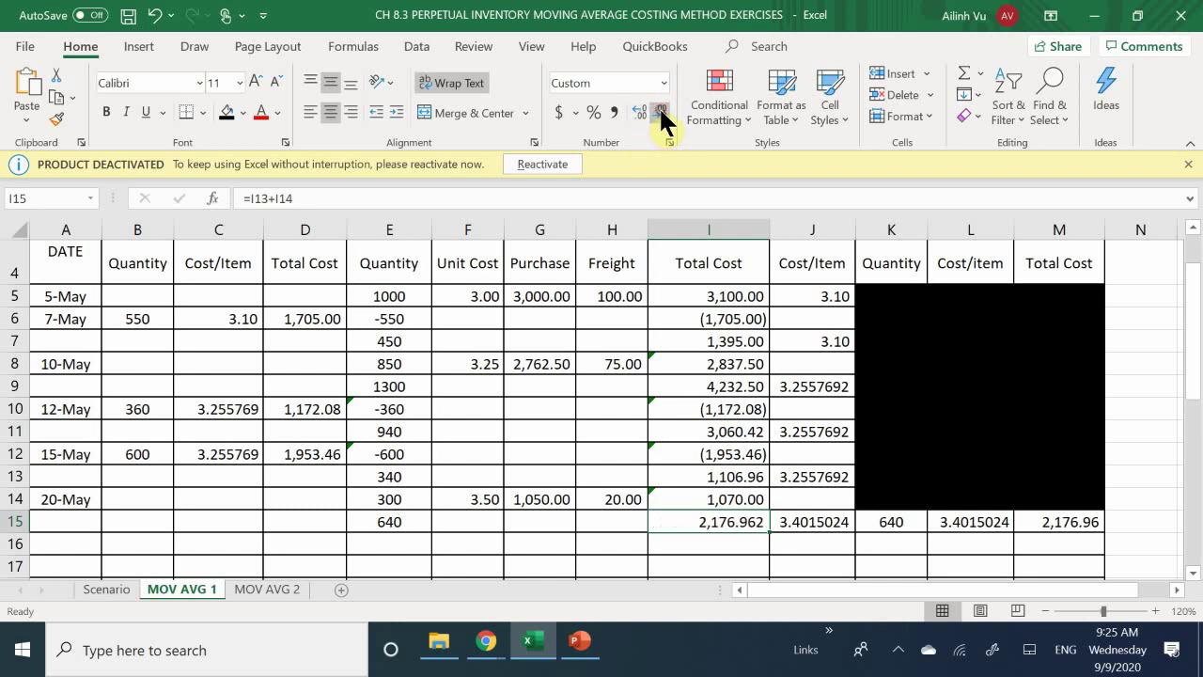
click(659, 106)
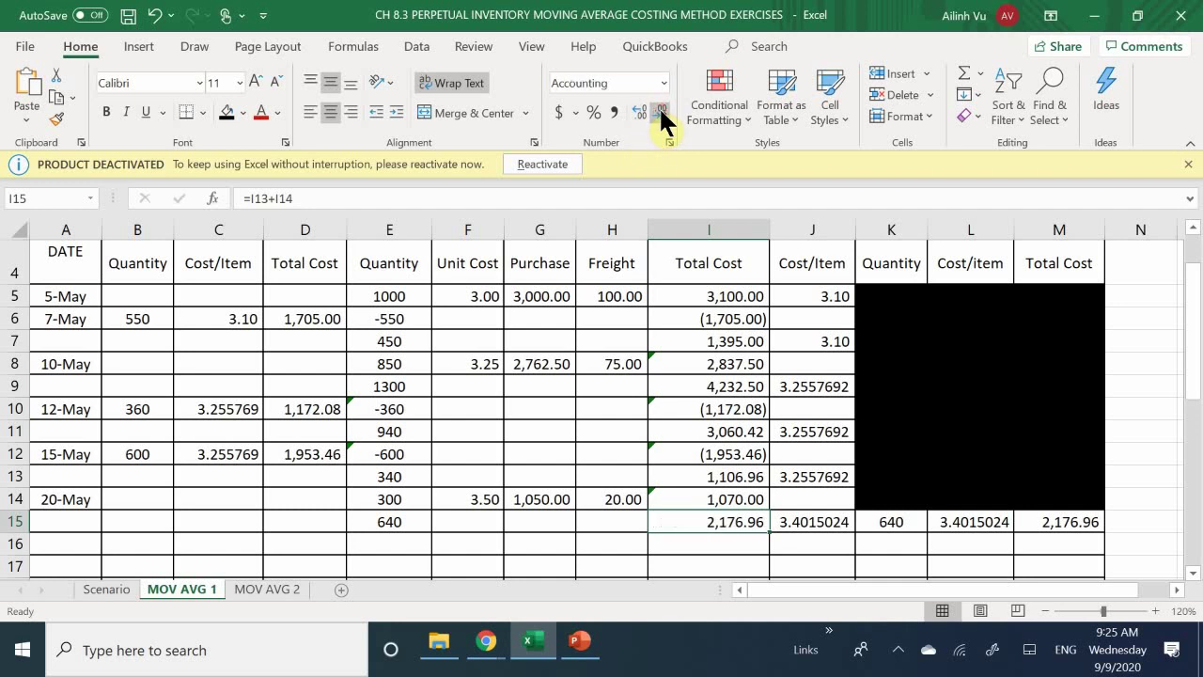
- Replace the 12-May cost of goods sold total in D10 with the formula =ROUND(B10*C10,2)
click(239, 320)
click(317, 319)
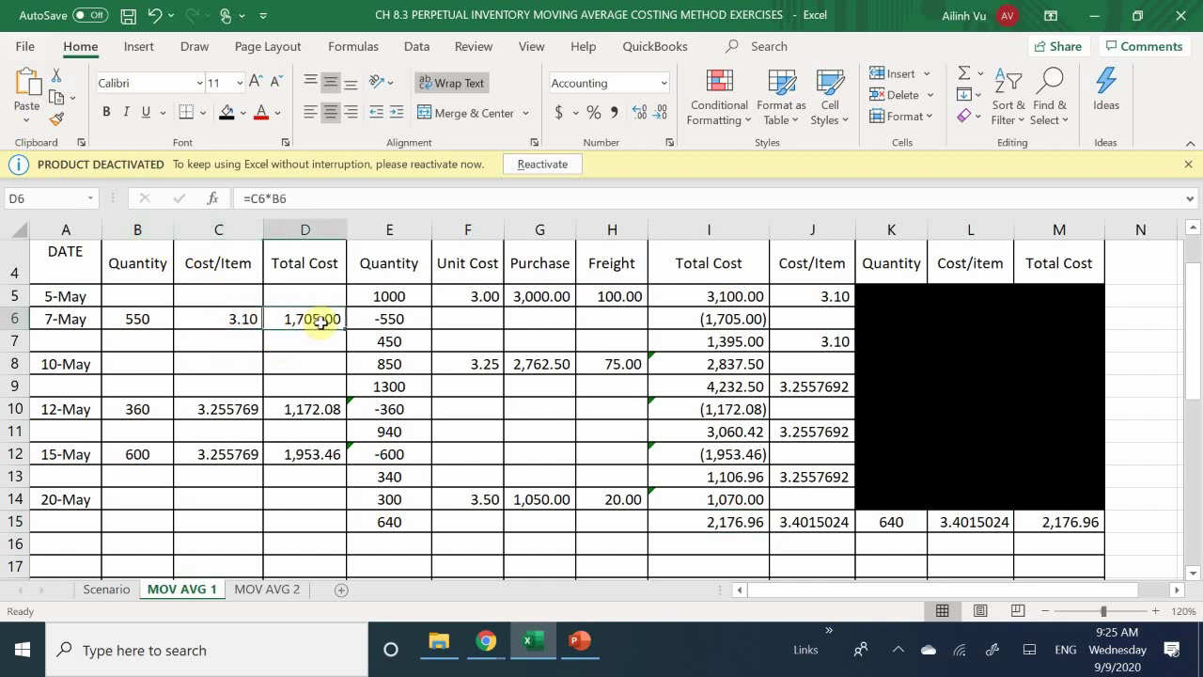
click(212, 415)
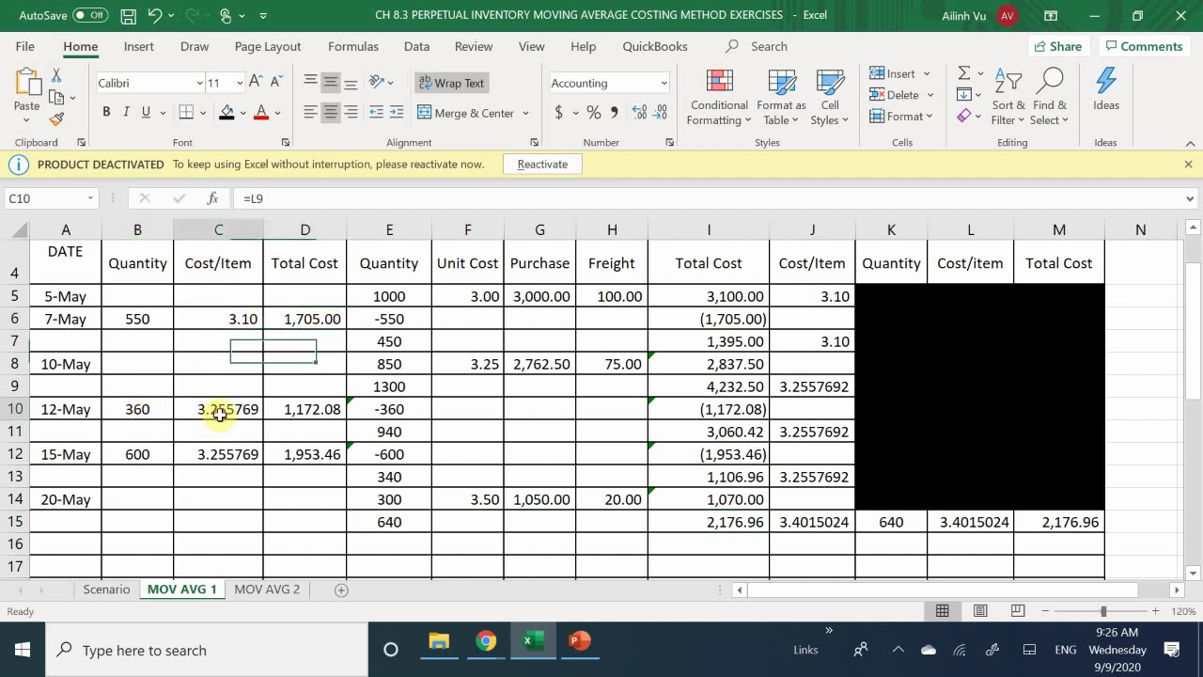
click(295, 409)
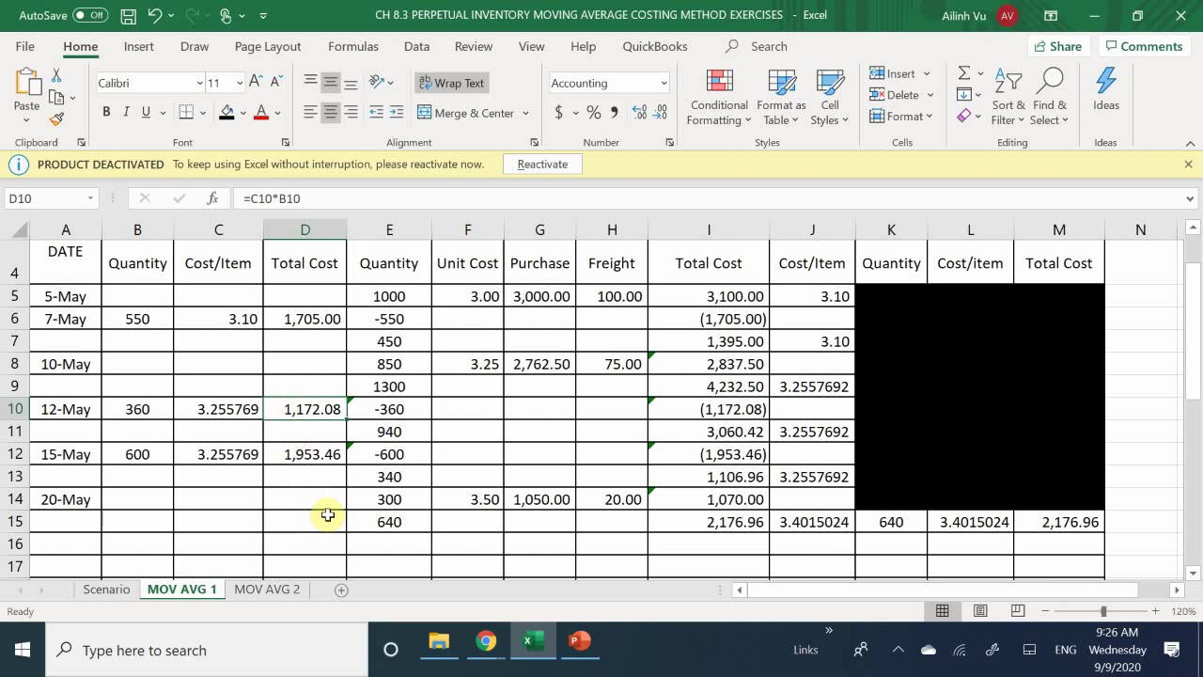
key(F2)
key(BackSpace)
key(BackSpace)
key(BackSpace)
key(BackSpace)
key(BackSpace)
key(BackSpace)
key(BackSpace)
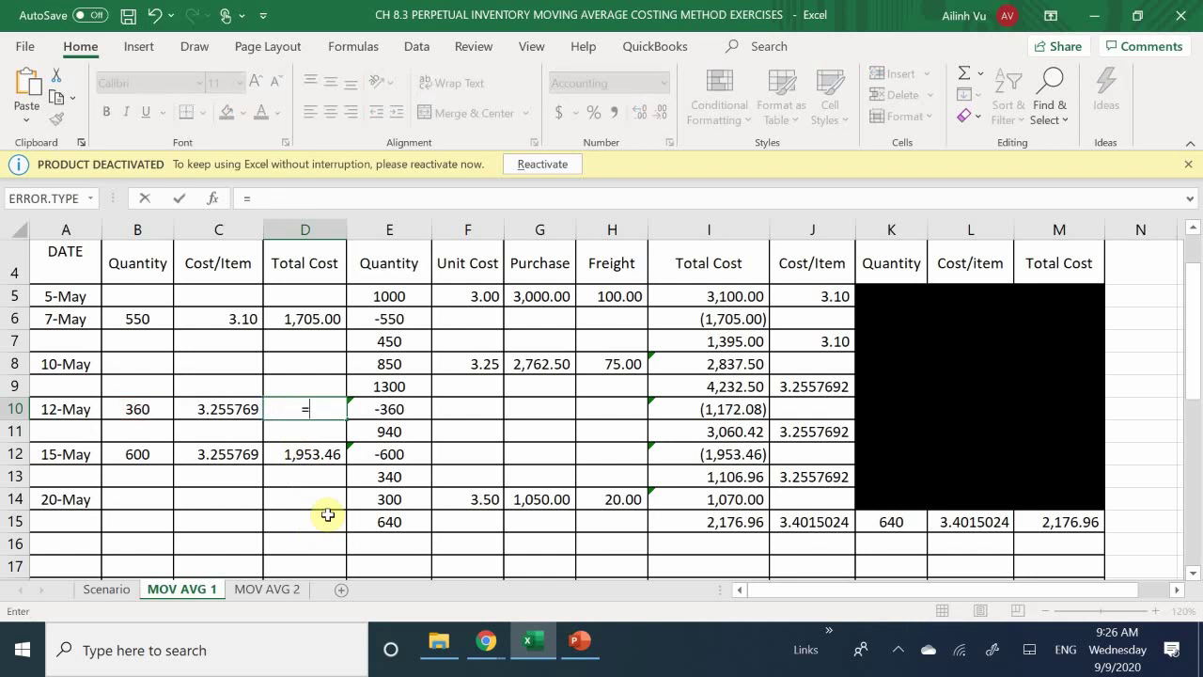
text(R)
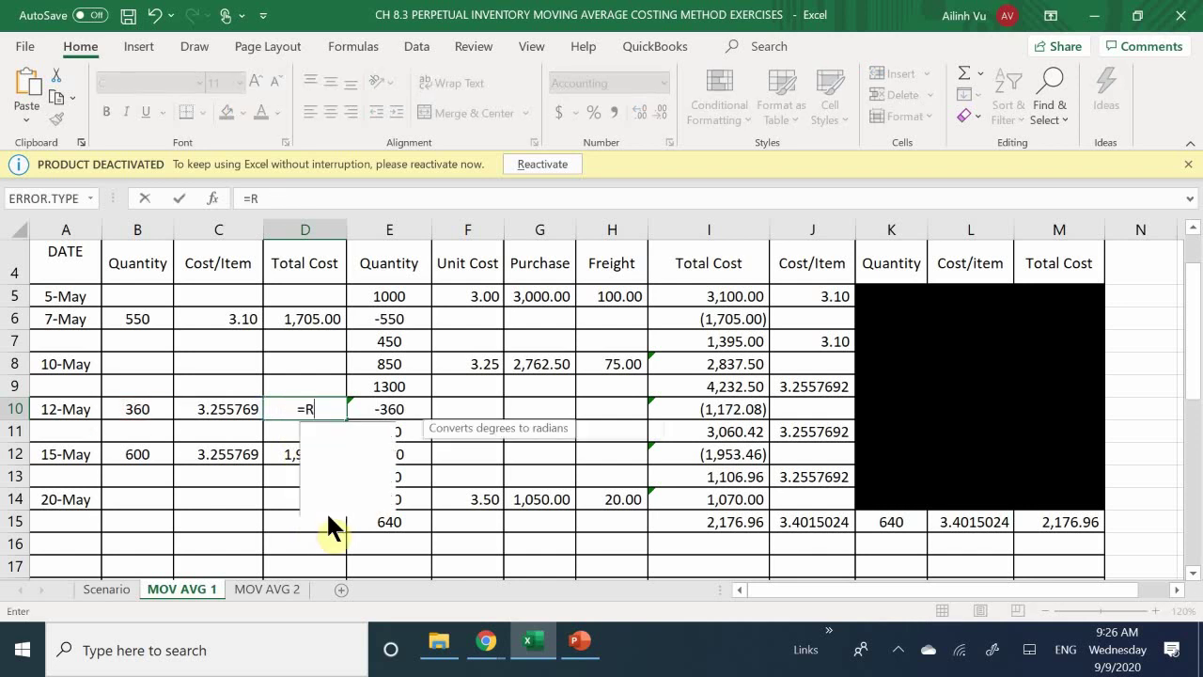
text(OUND()
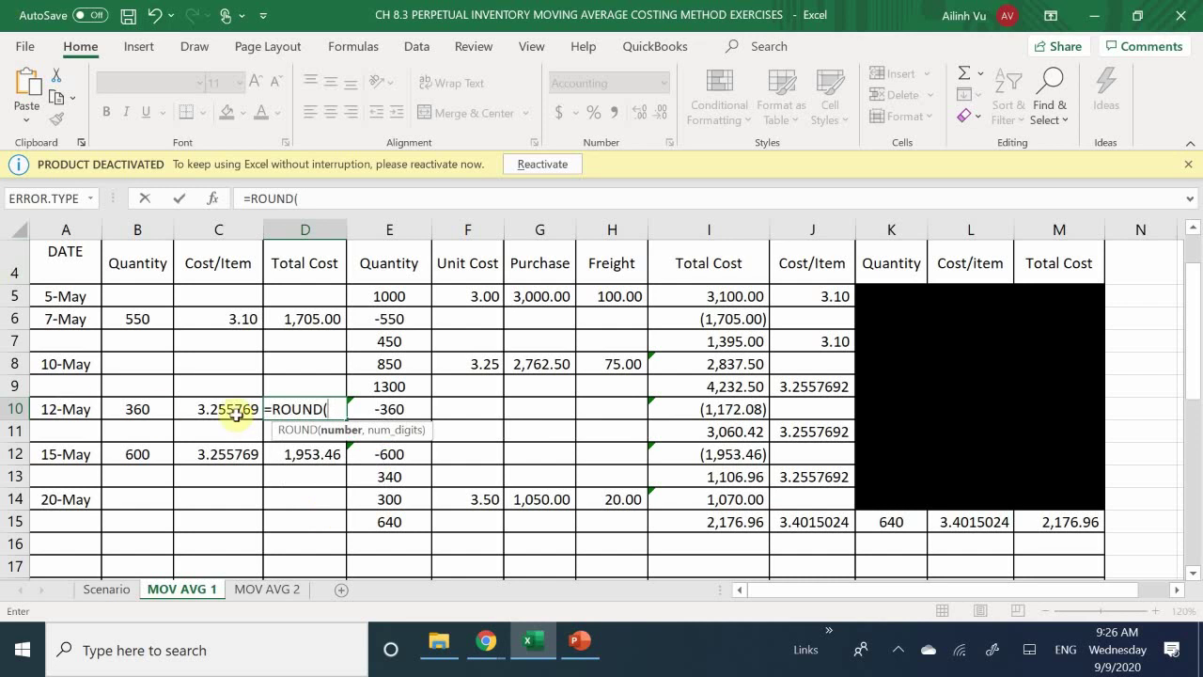
click(146, 409)
text(*)
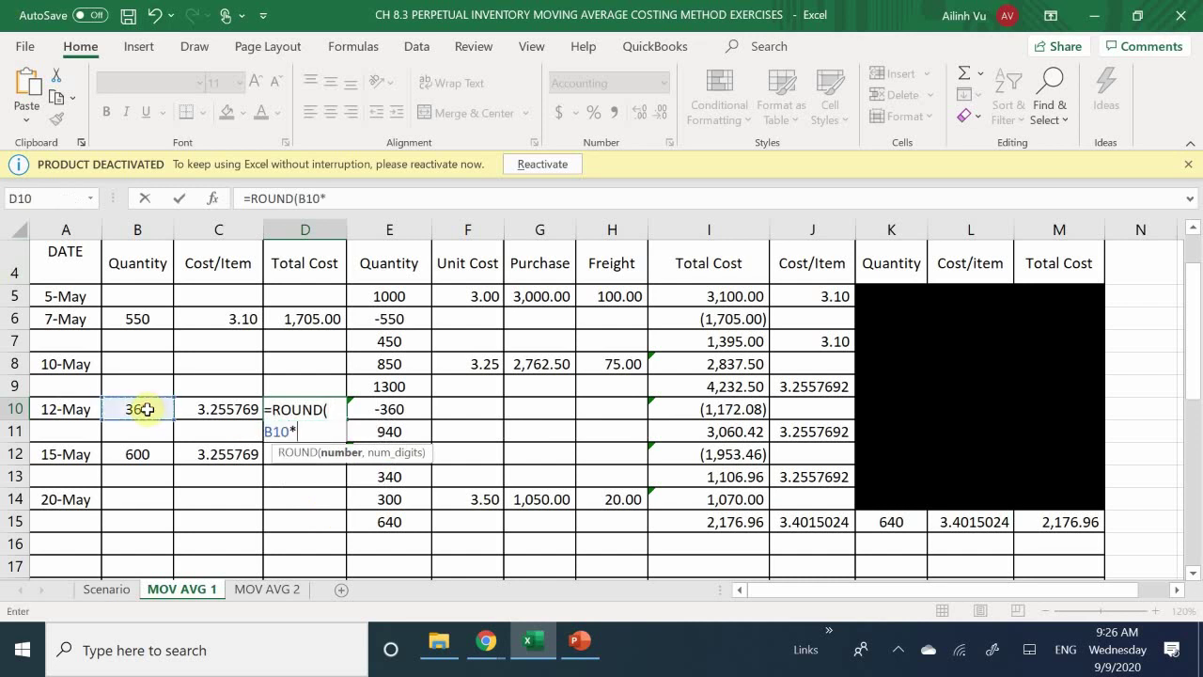
click(195, 414)
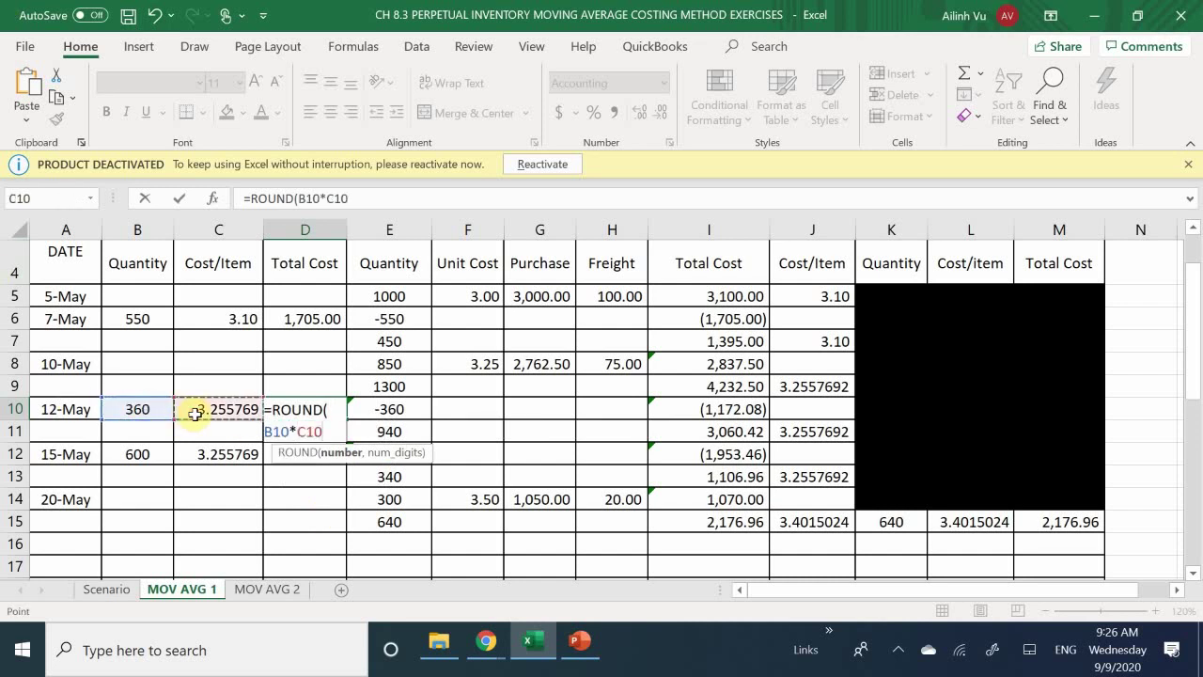
text(,)
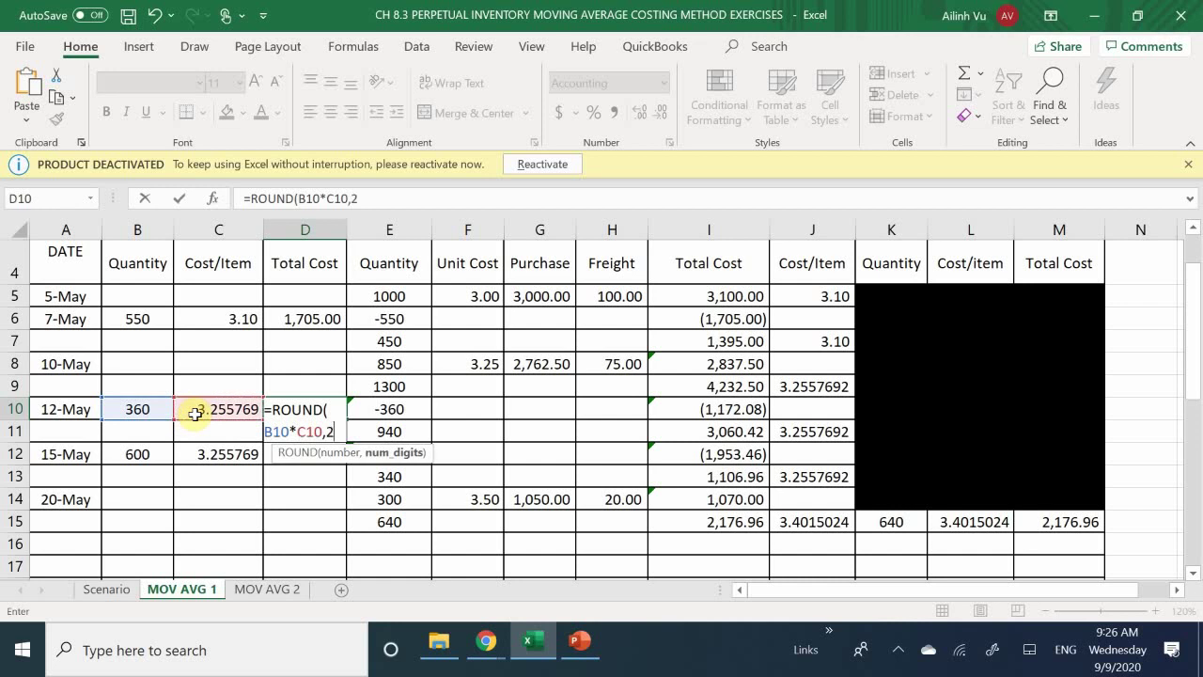
text(2))
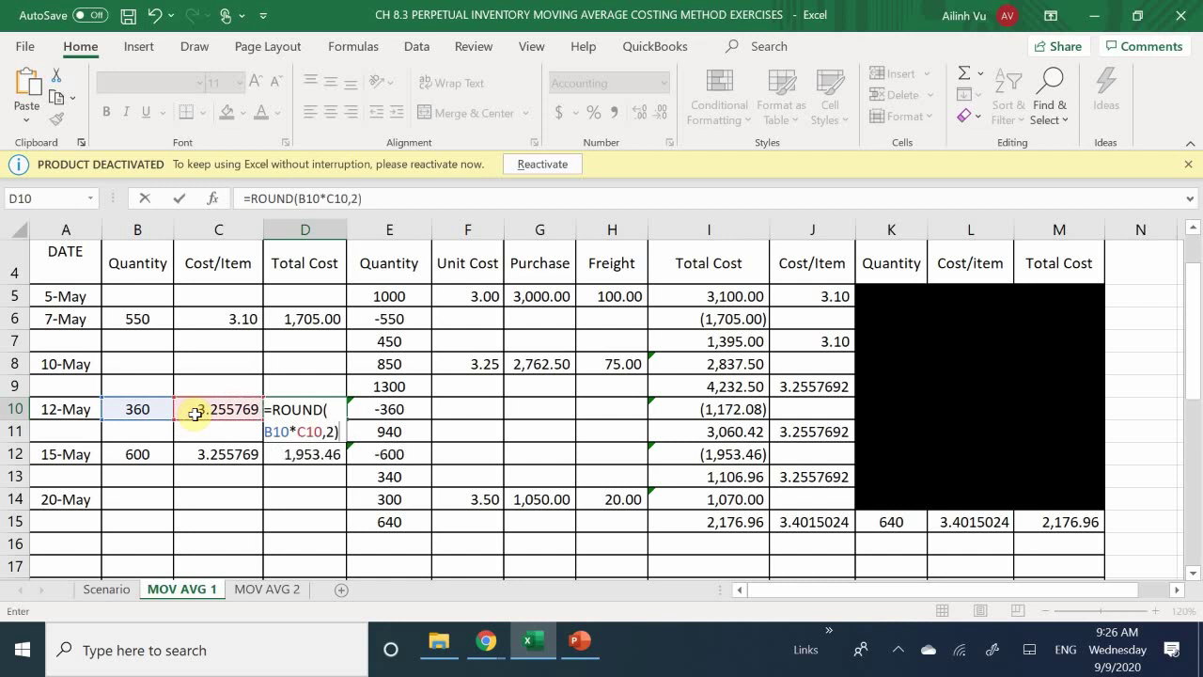
key(Return)
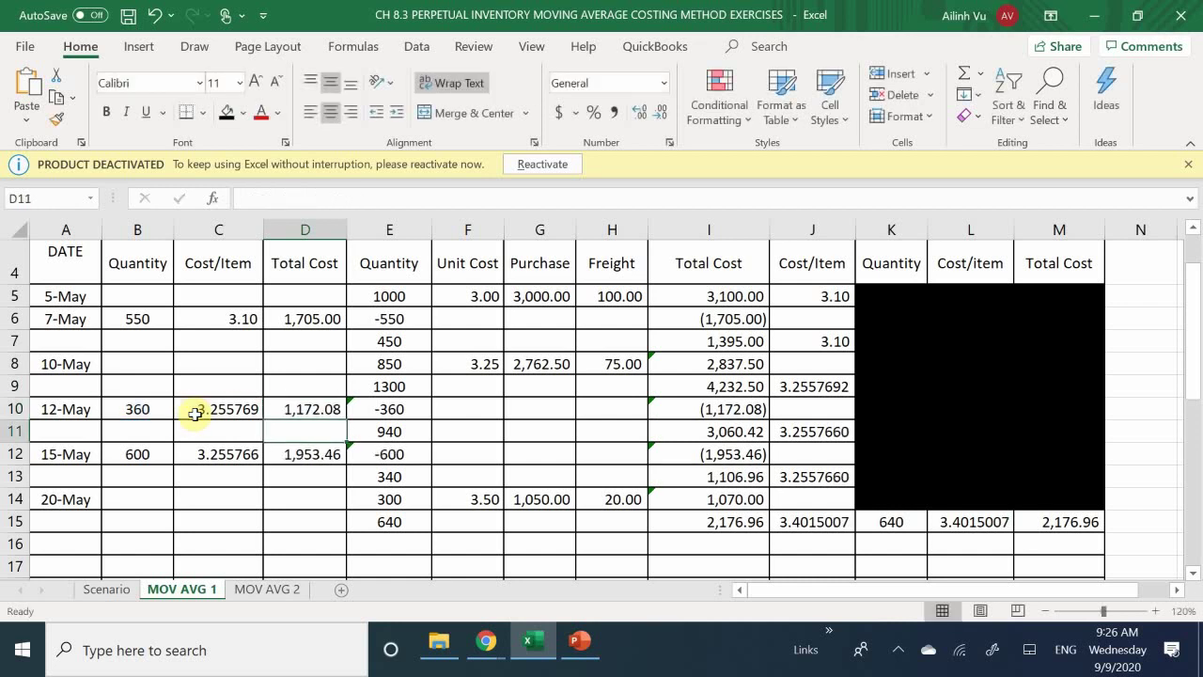
- Check the formulas in D10, I10 and I11 for the 12-May sale and the final cost per item in J15
click(312, 410)
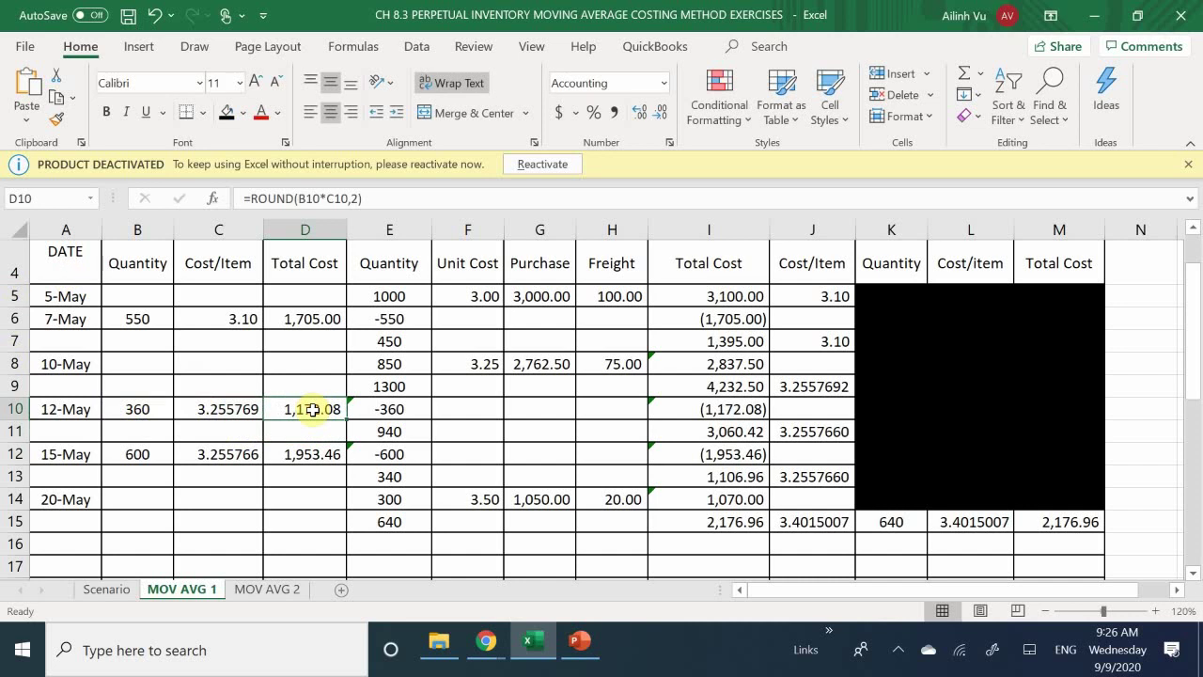
click(724, 410)
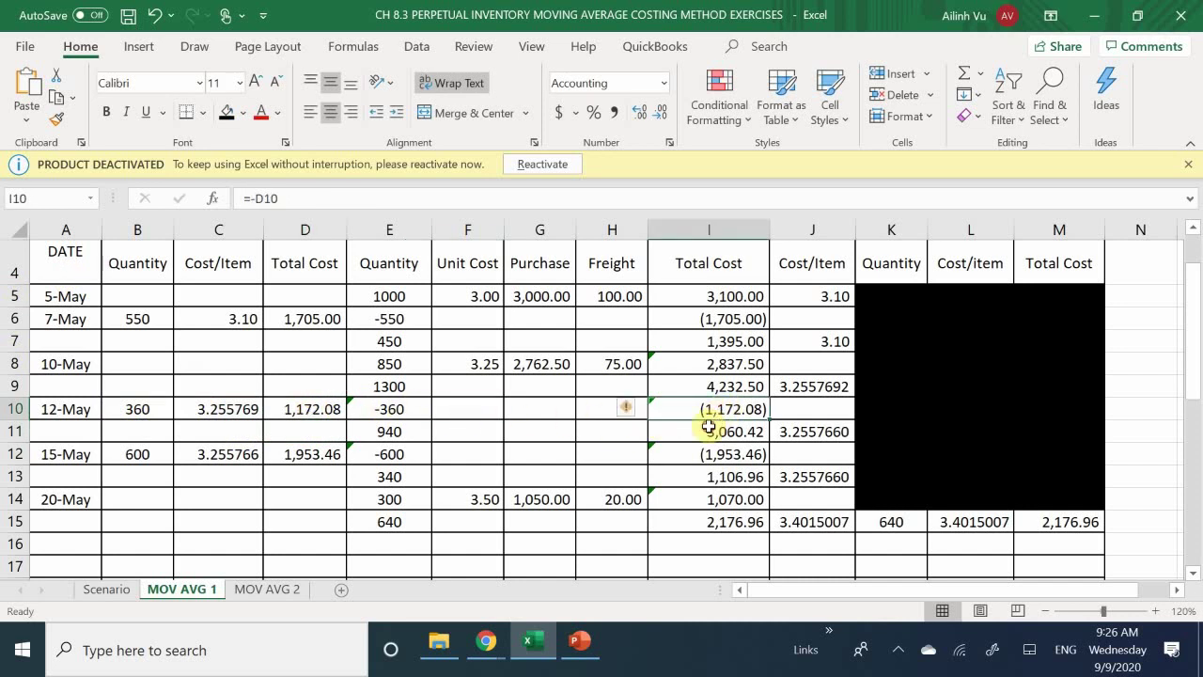
click(708, 429)
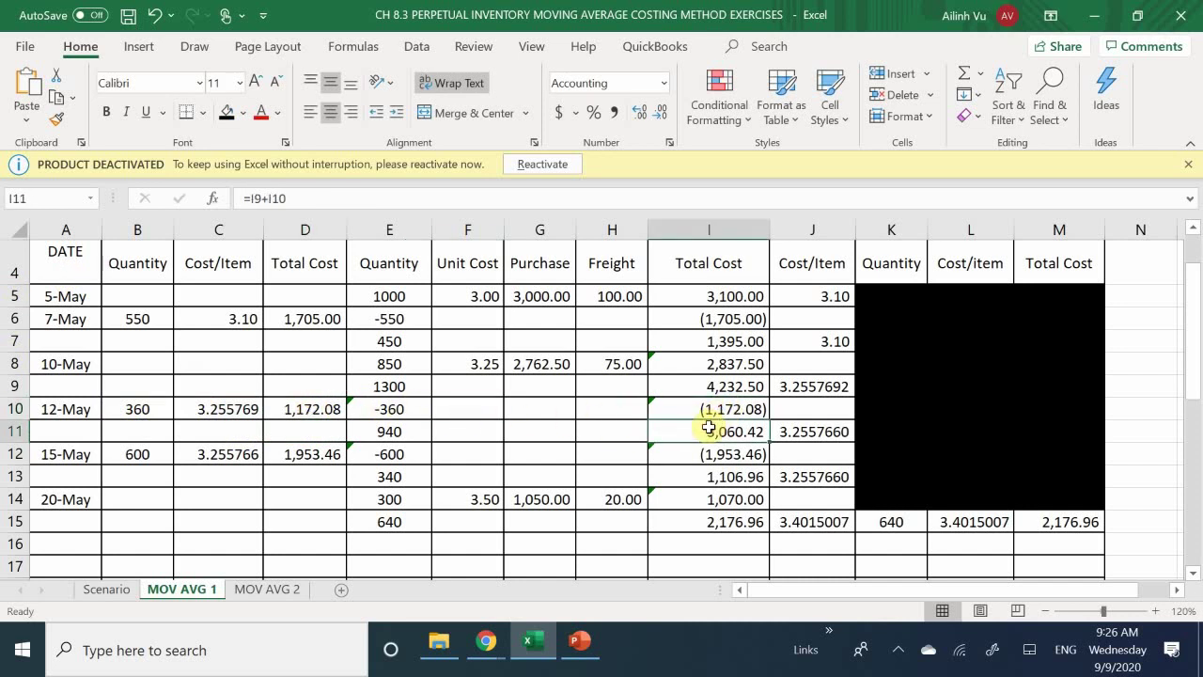
click(797, 523)
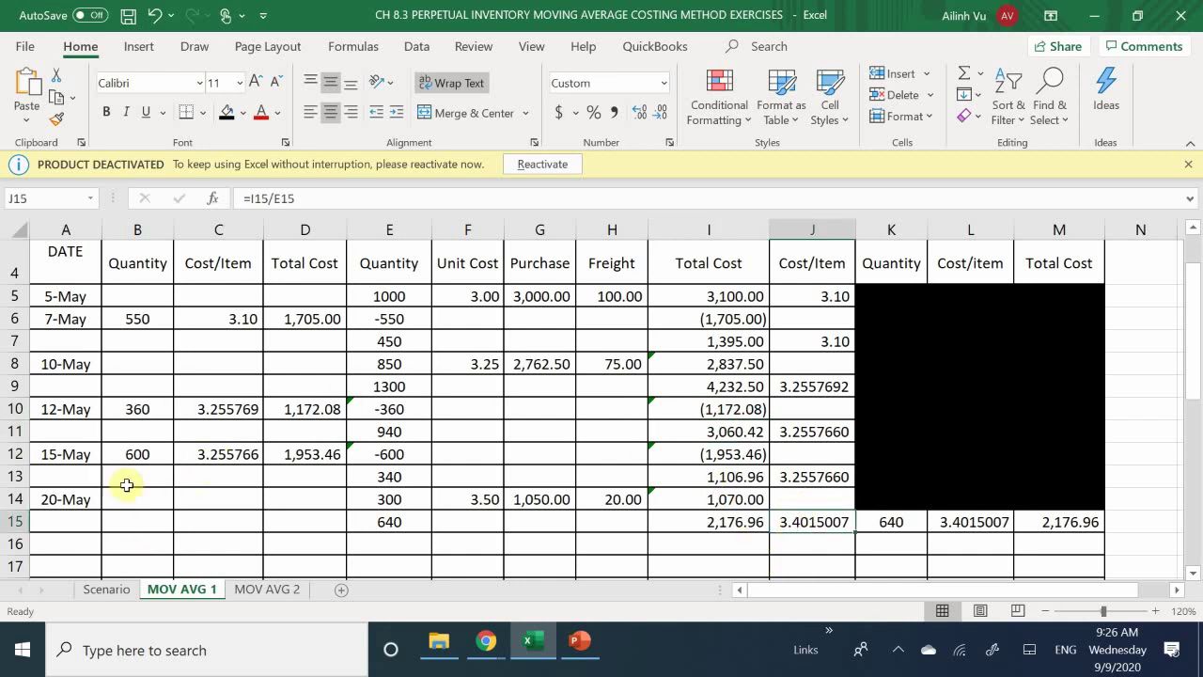
- Clear the 15-May cost per item in C12
click(192, 455)
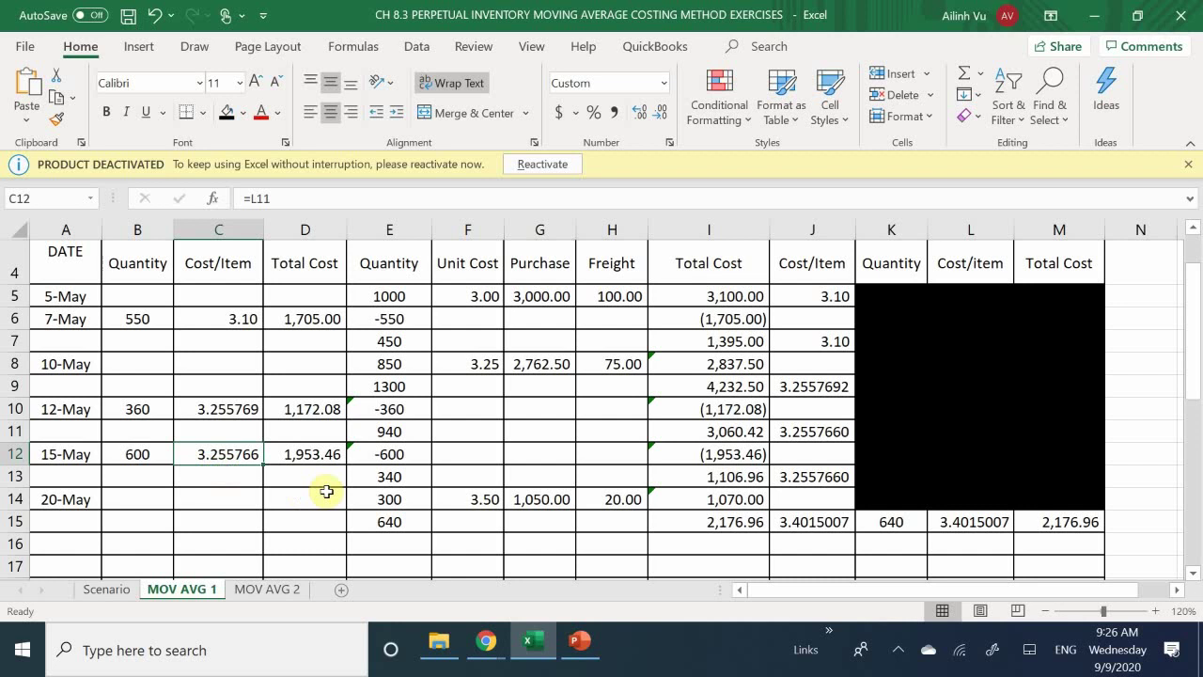
text(=)
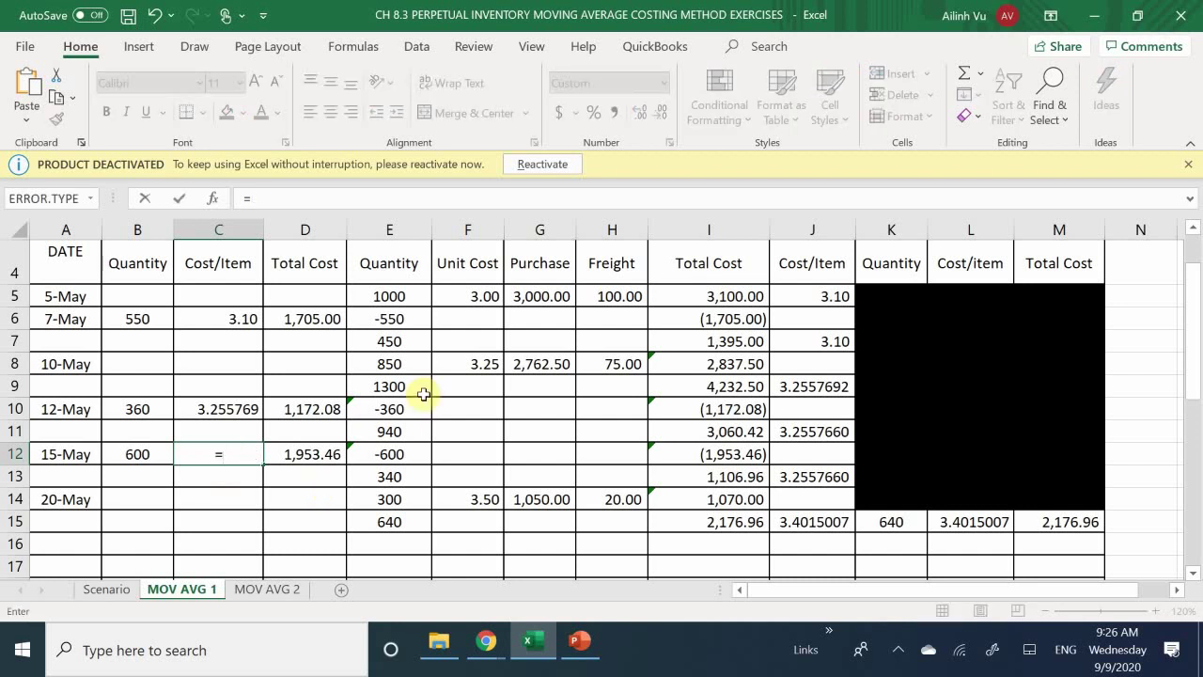
key(BackSpace)
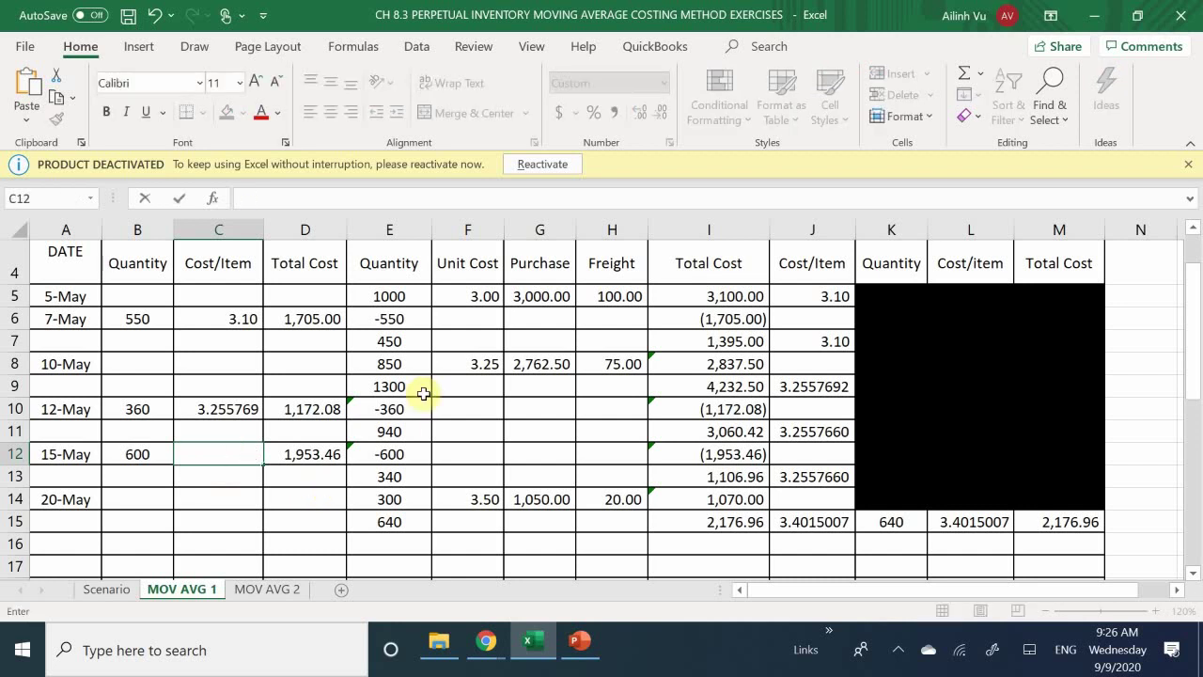
key(Return)
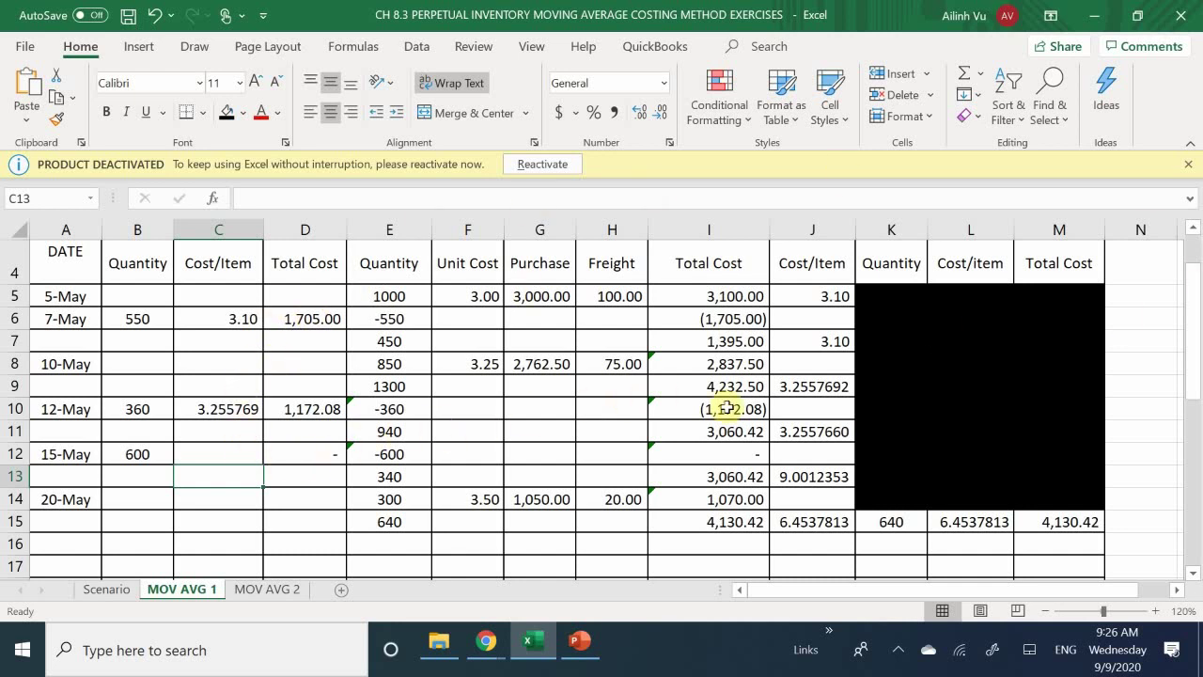
- Examine the formulas behind the final total cost in I15 and the 12-May inventory quantities in E10 and E11
click(695, 525)
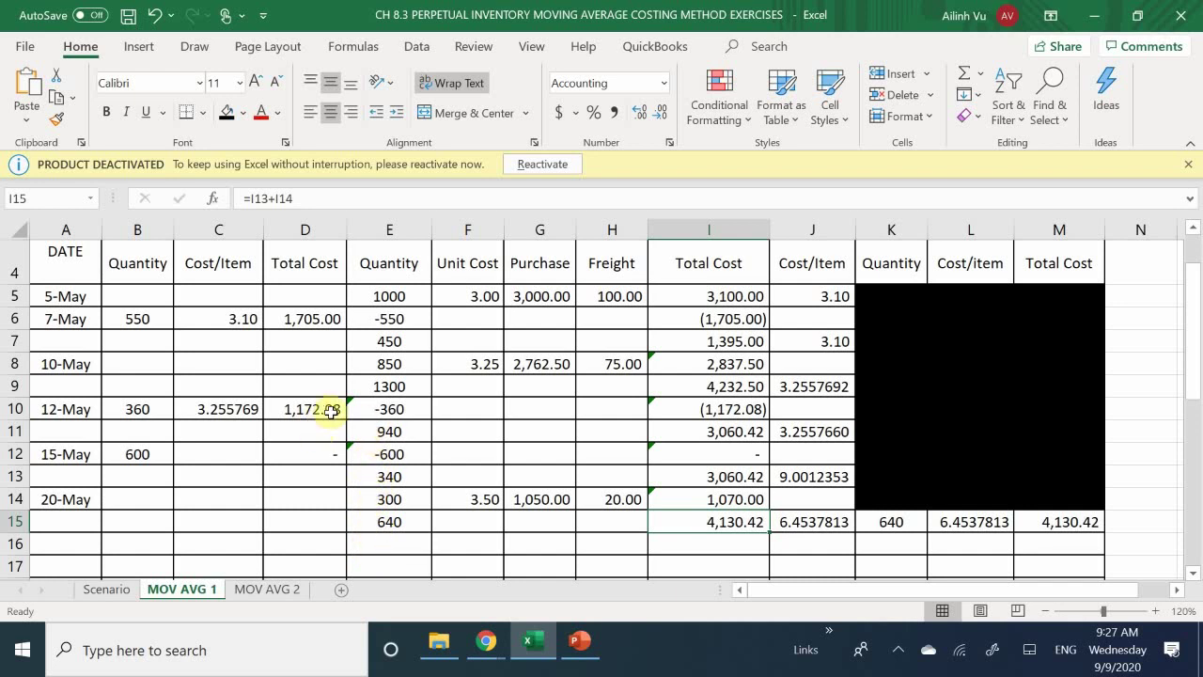
click(372, 409)
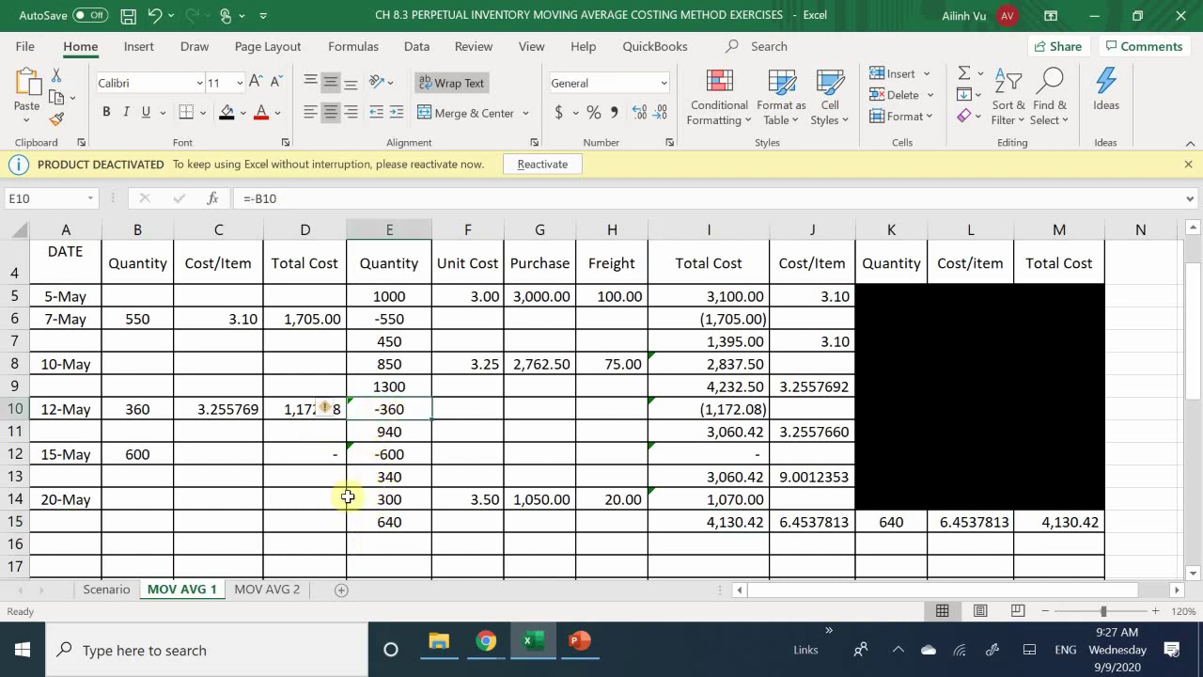
click(387, 431)
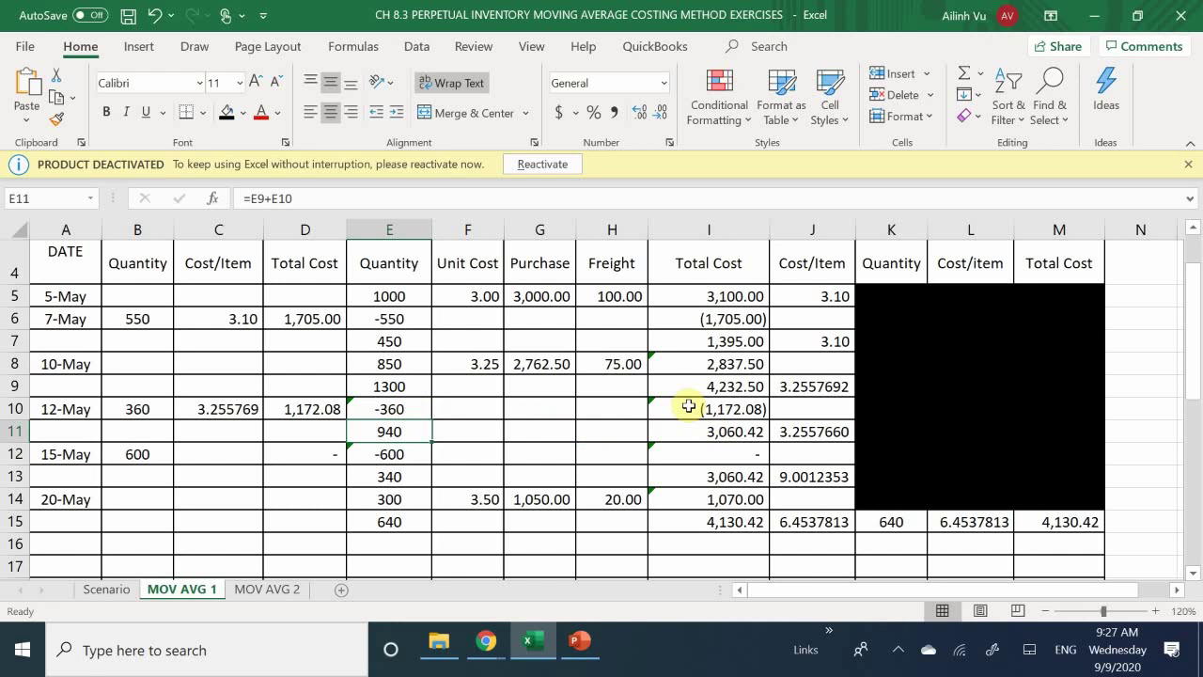
- Re-enter the 12-May moving-average cost per item in J11 as =I11/E11, dividing the remaining total cost by the remaining quantity
click(690, 433)
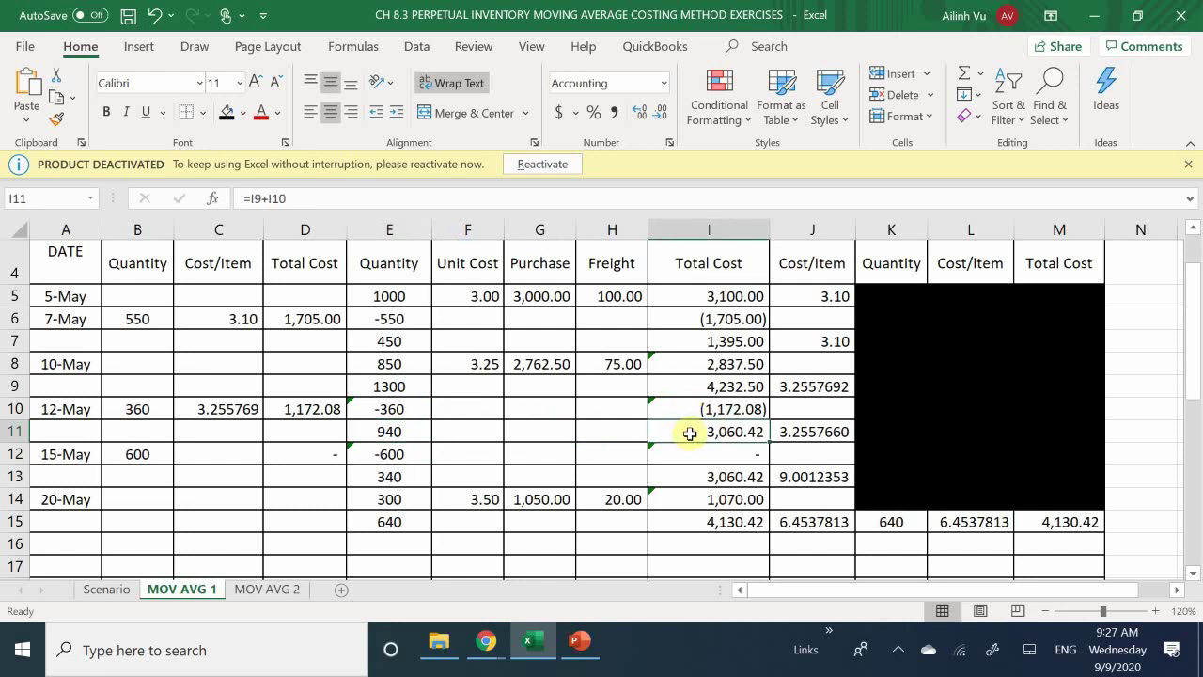
click(800, 432)
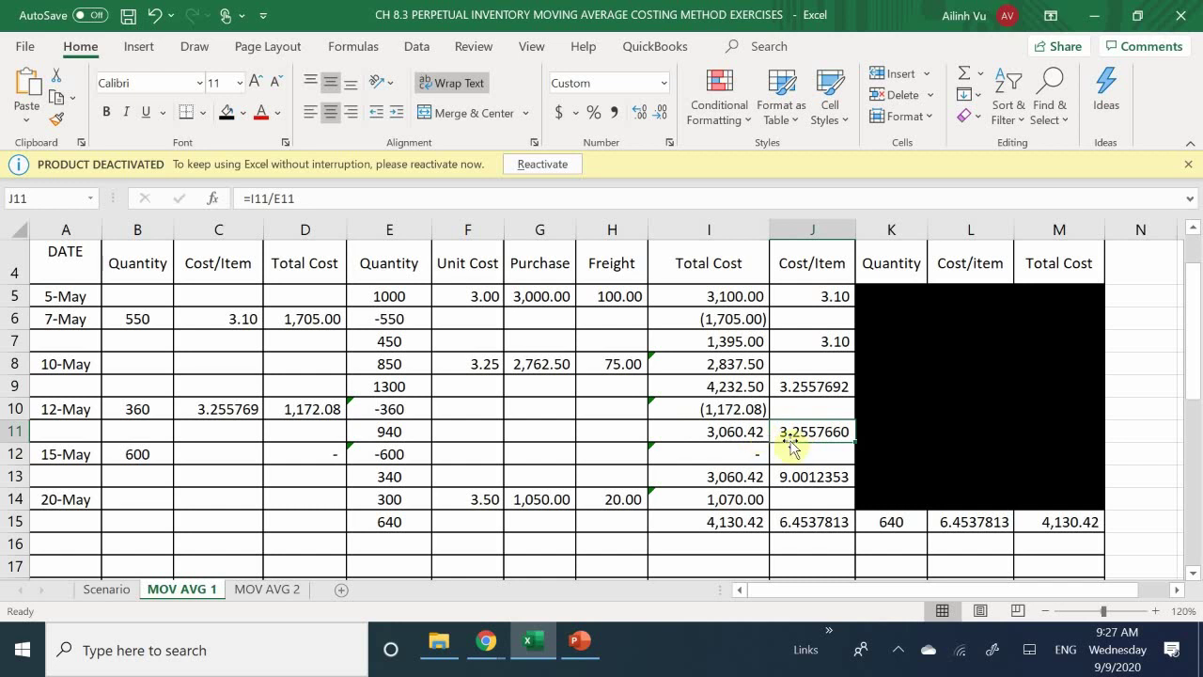
click(733, 432)
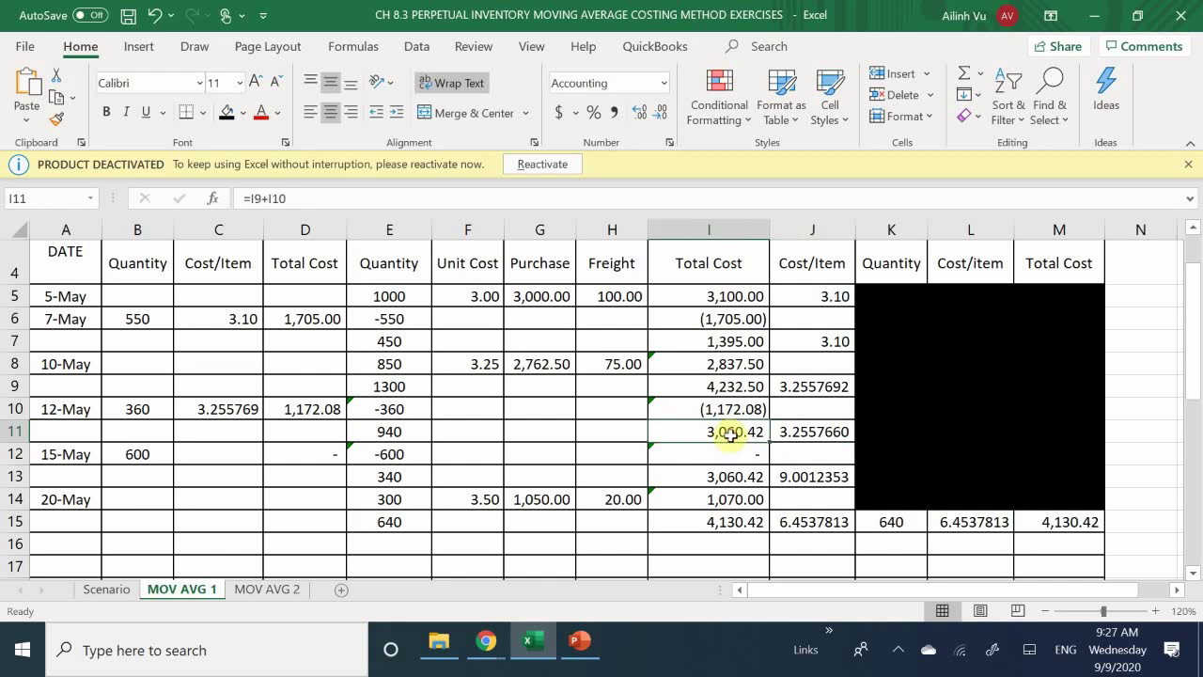
click(791, 432)
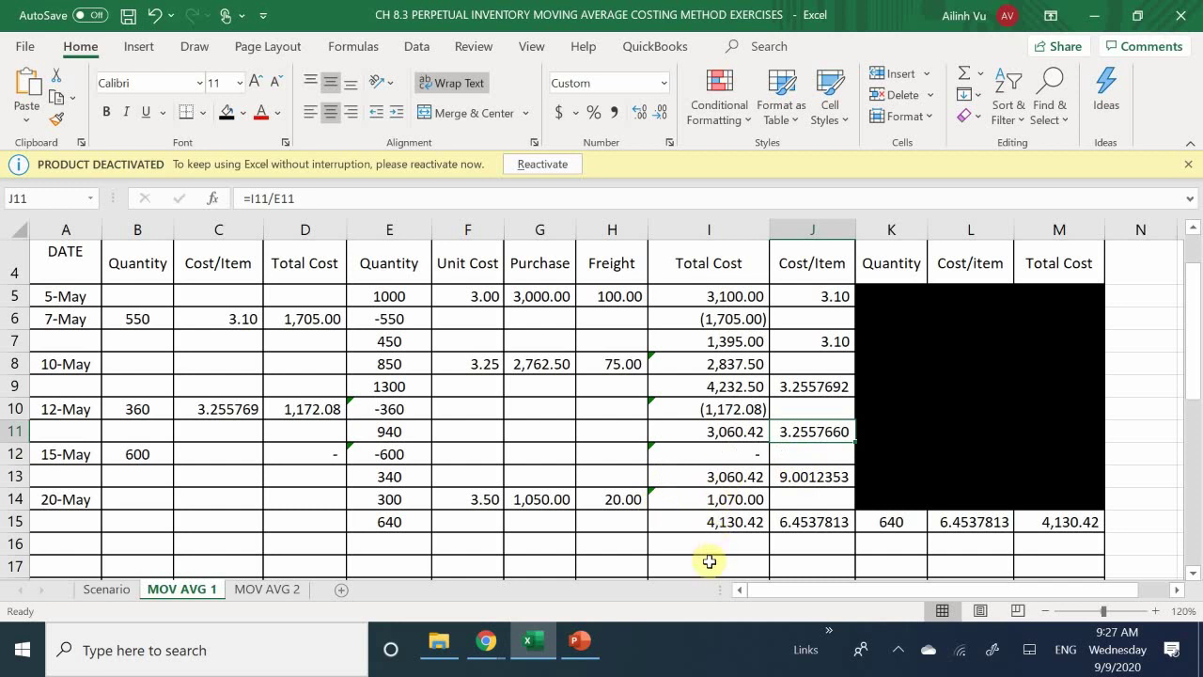
double_click(806, 440)
key(BackSpace)
key(BackSpace)
key(BackSpace)
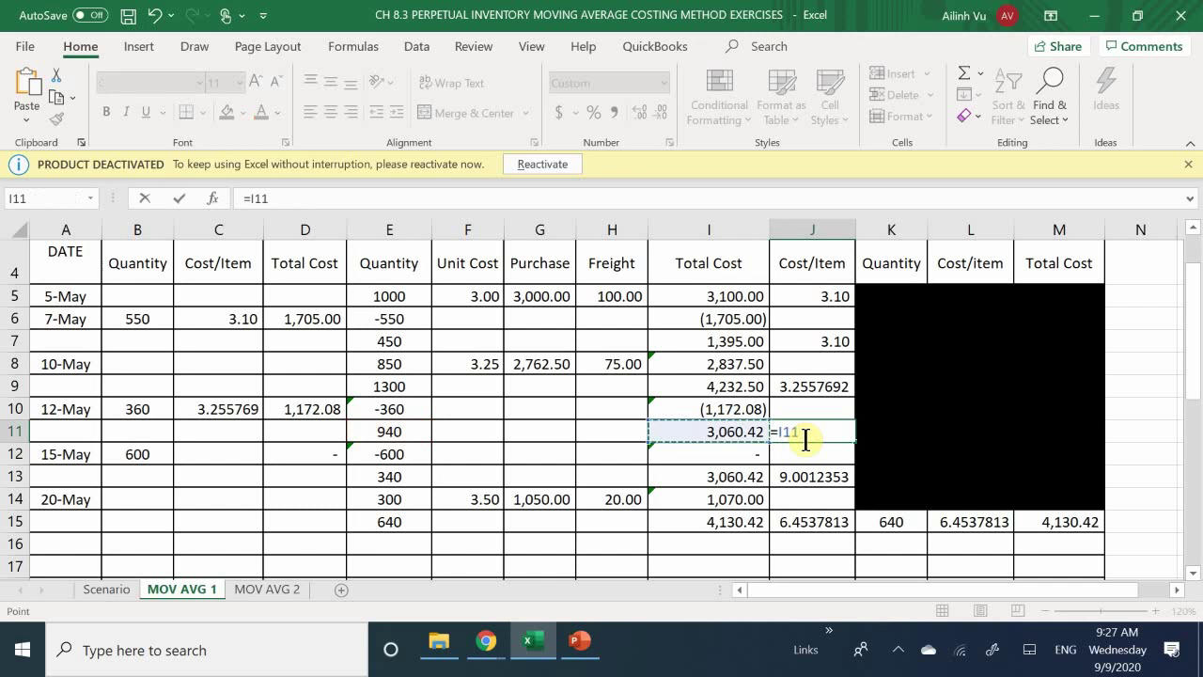
key(Left)
key(Left)
key(Left)
key(Left)
key(Left)
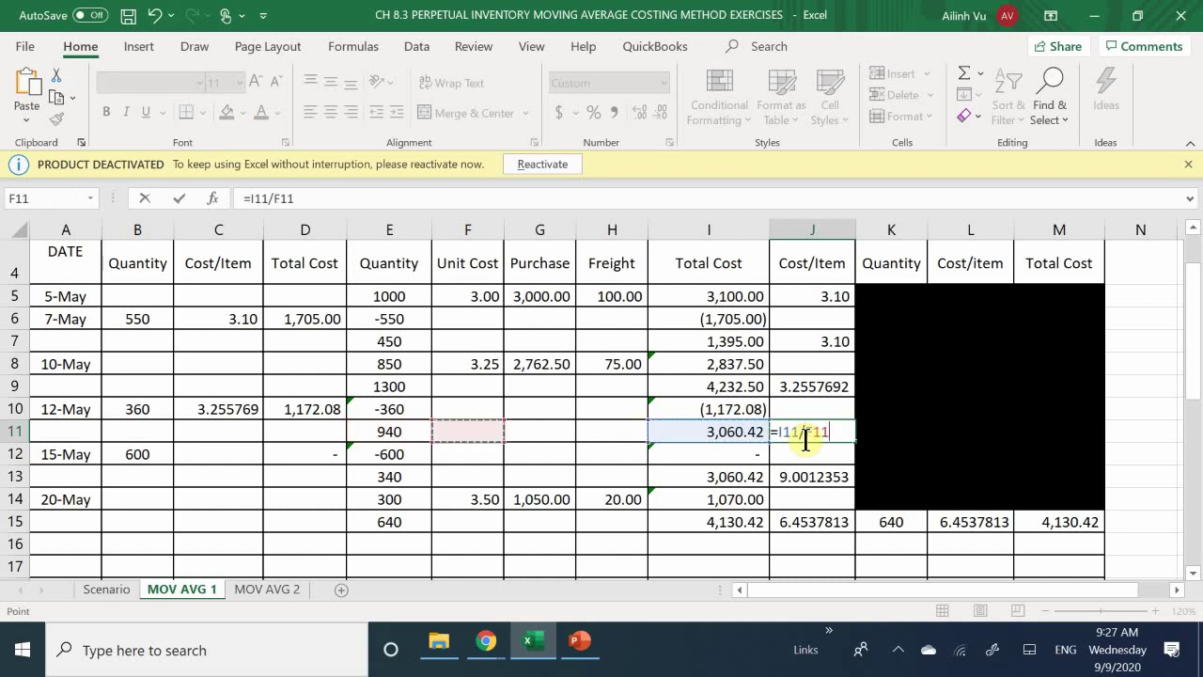
key(Return)
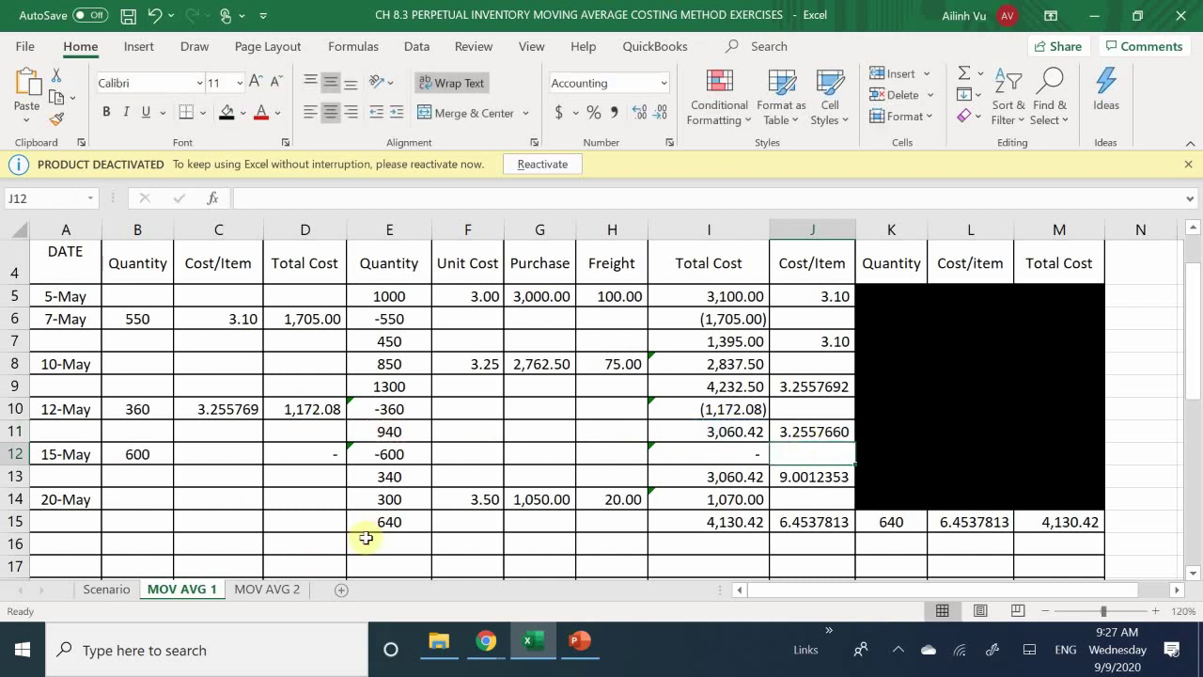
- Link the 15-May sale's cost per item in C12 to the latest moving-average cost with =J11
click(395, 455)
click(735, 454)
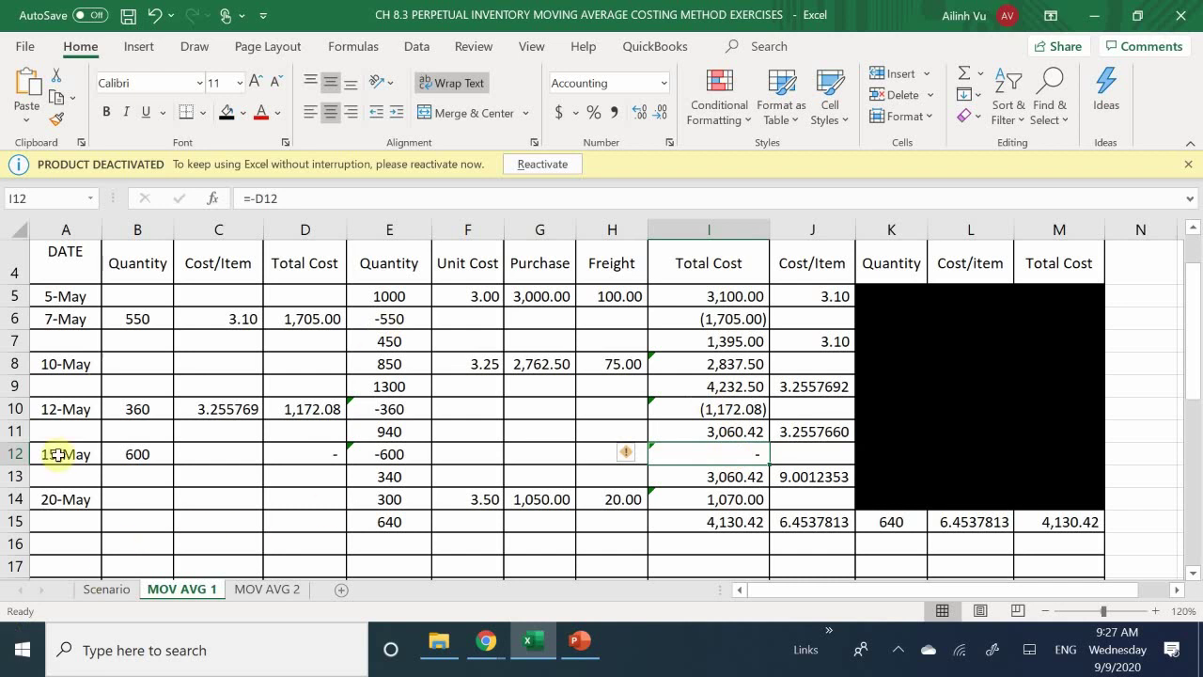
click(209, 458)
text(=)
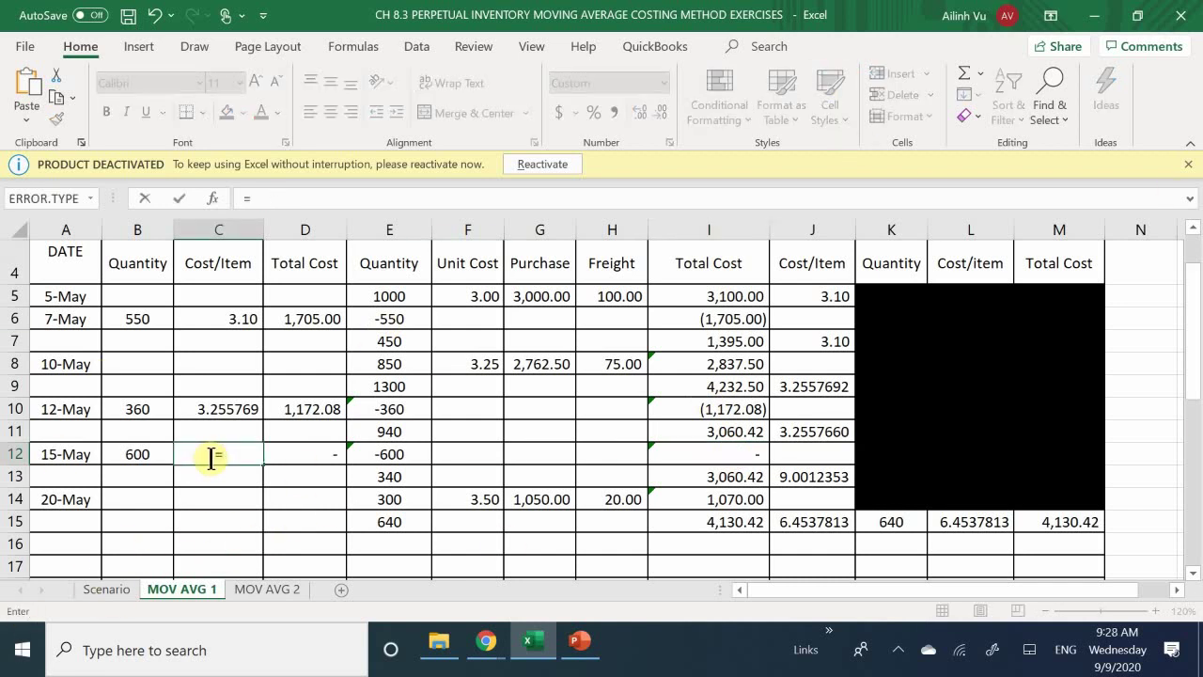
click(806, 436)
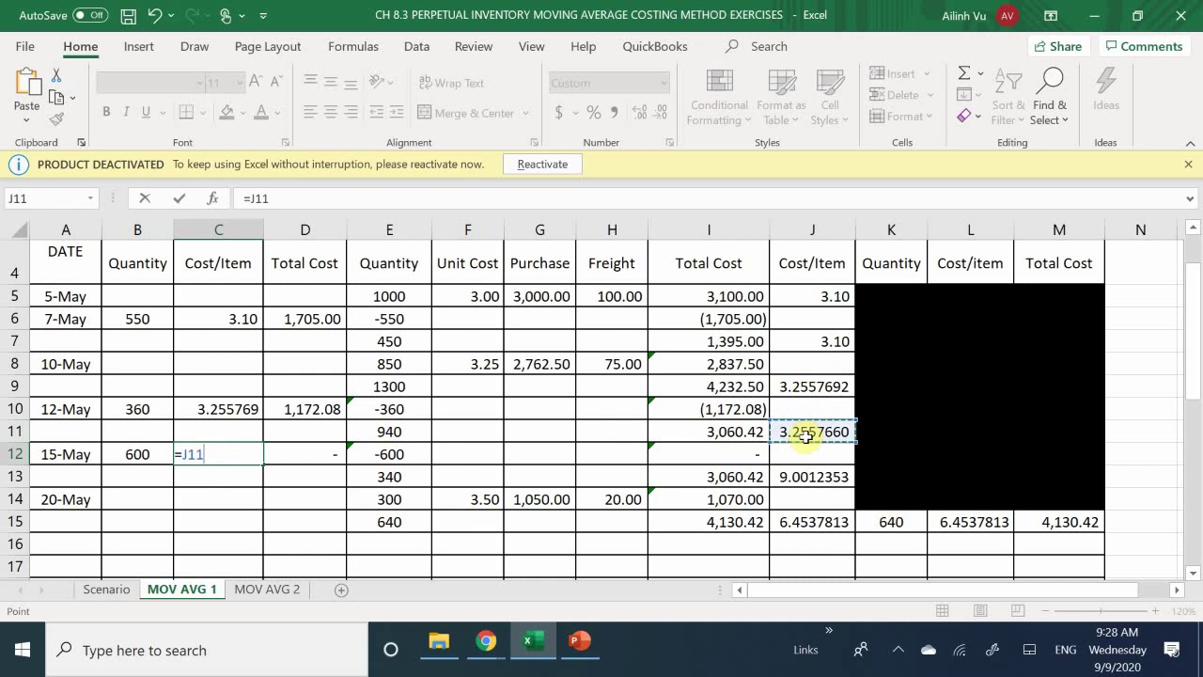
key(Return)
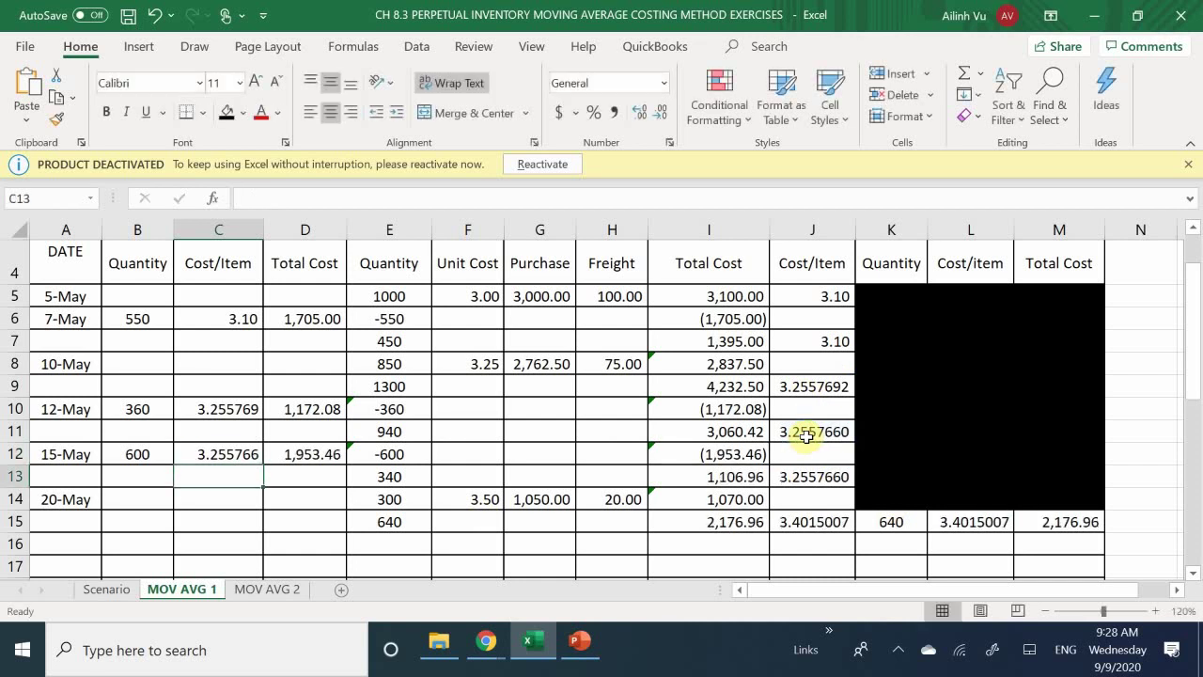
- Replace the 15-May cost of goods sold total in D12 with =ROUND(B12*C12,2)
key(Right)
key(Up)
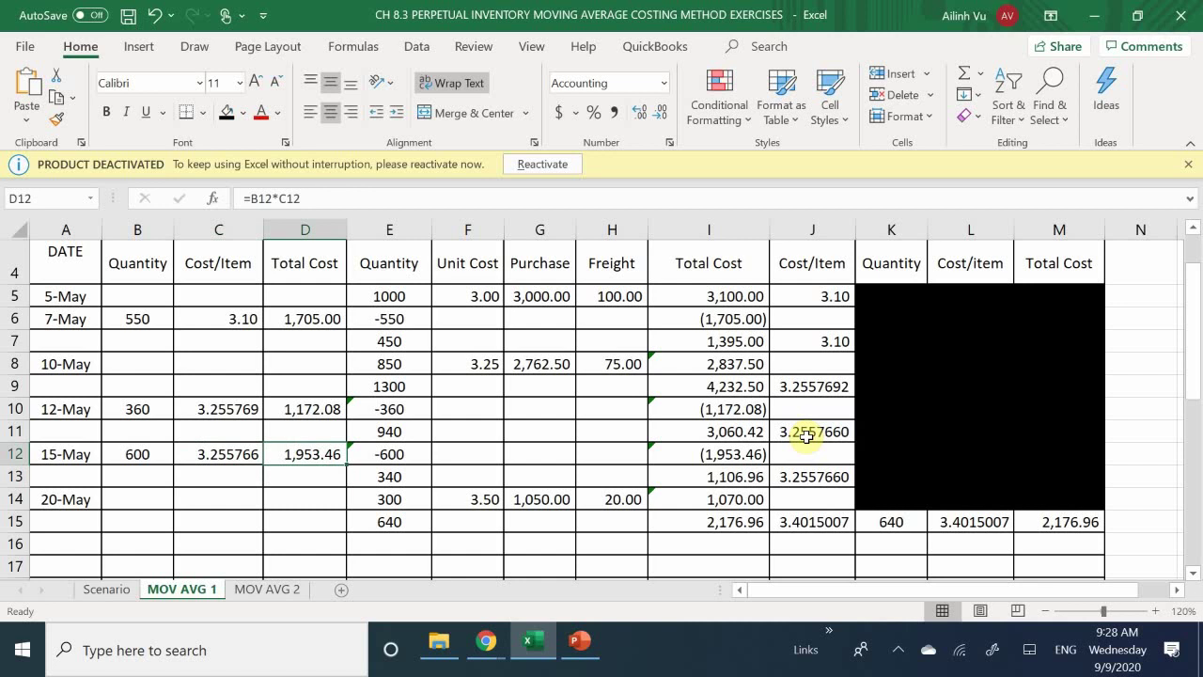
text(=)
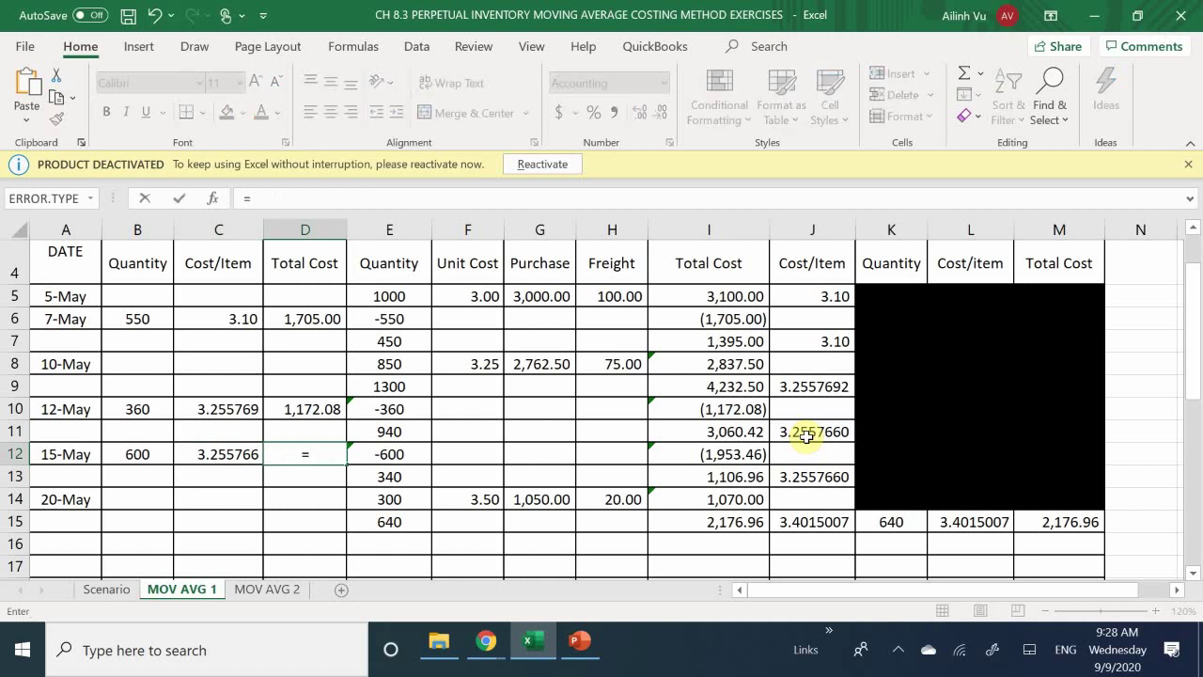
text(ROUND)
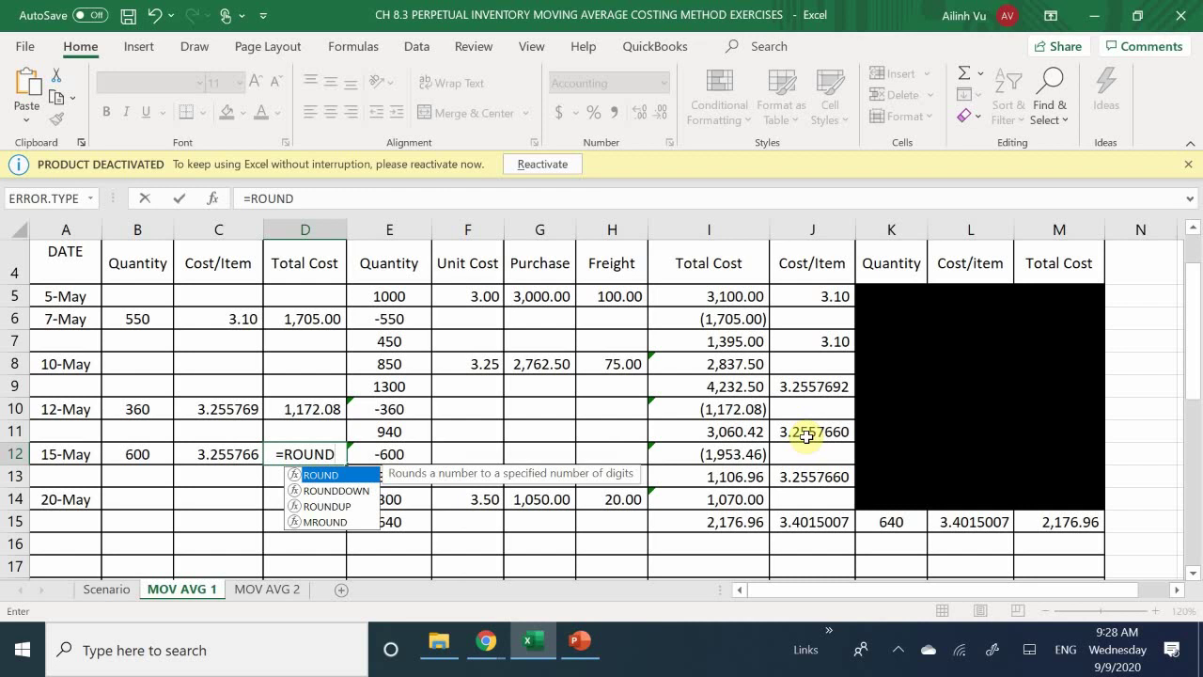
text(()
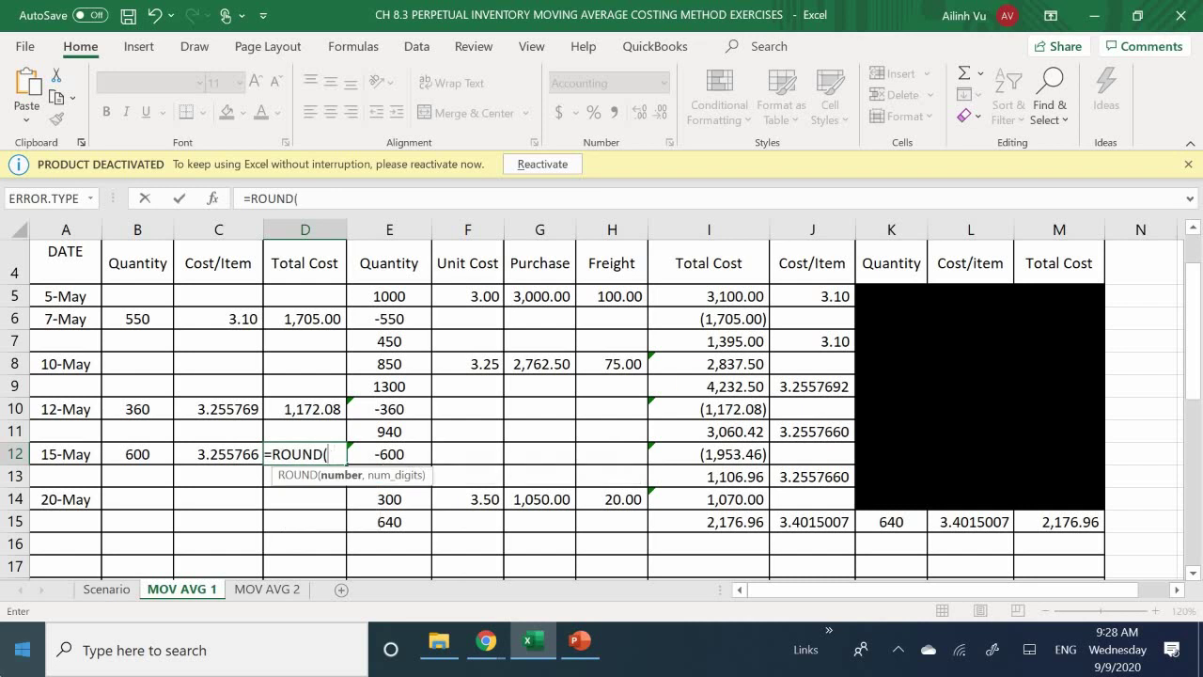
click(138, 455)
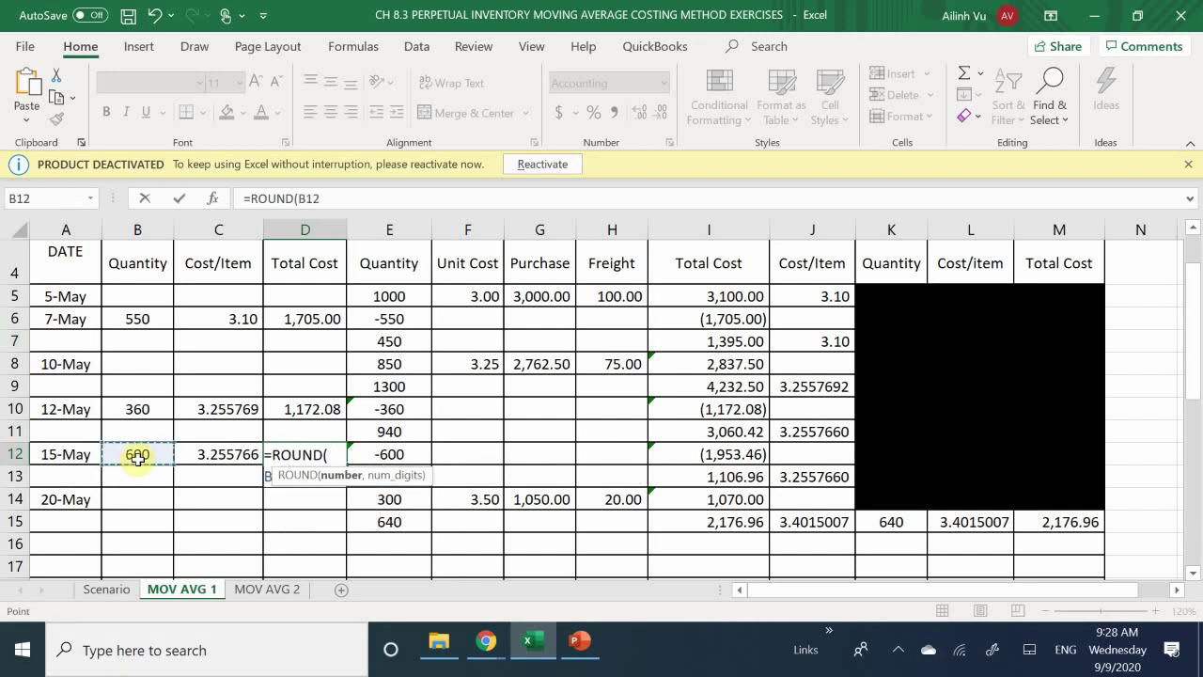
text(*)
key(Left)
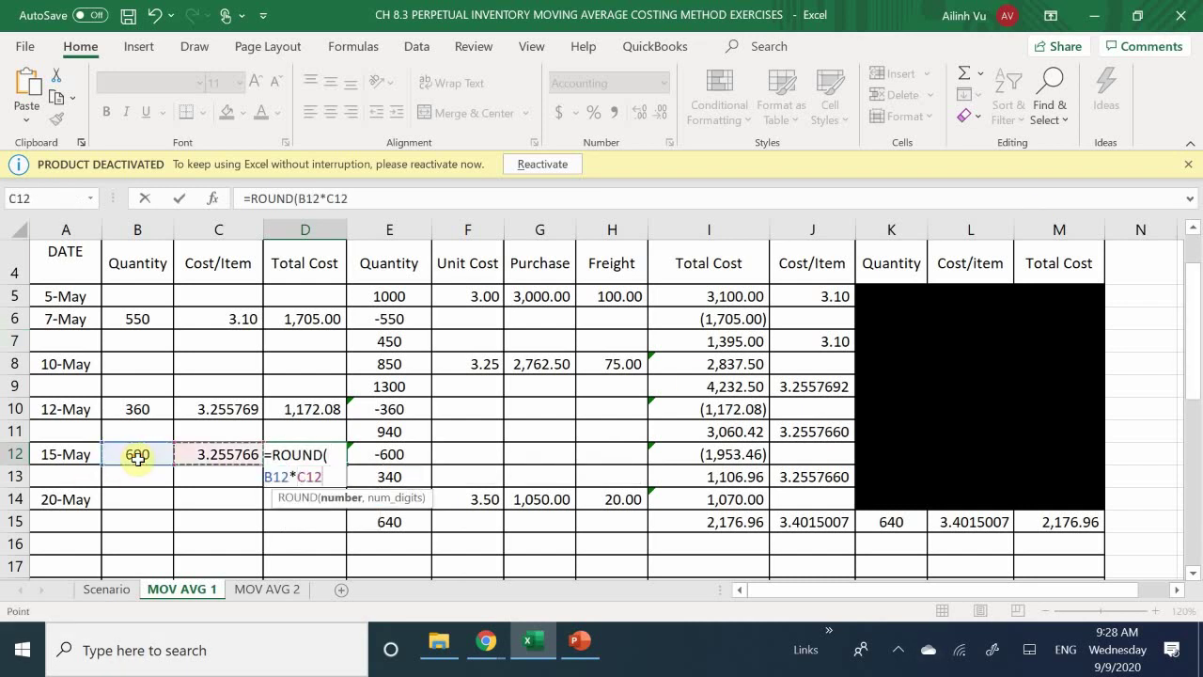
text(,)
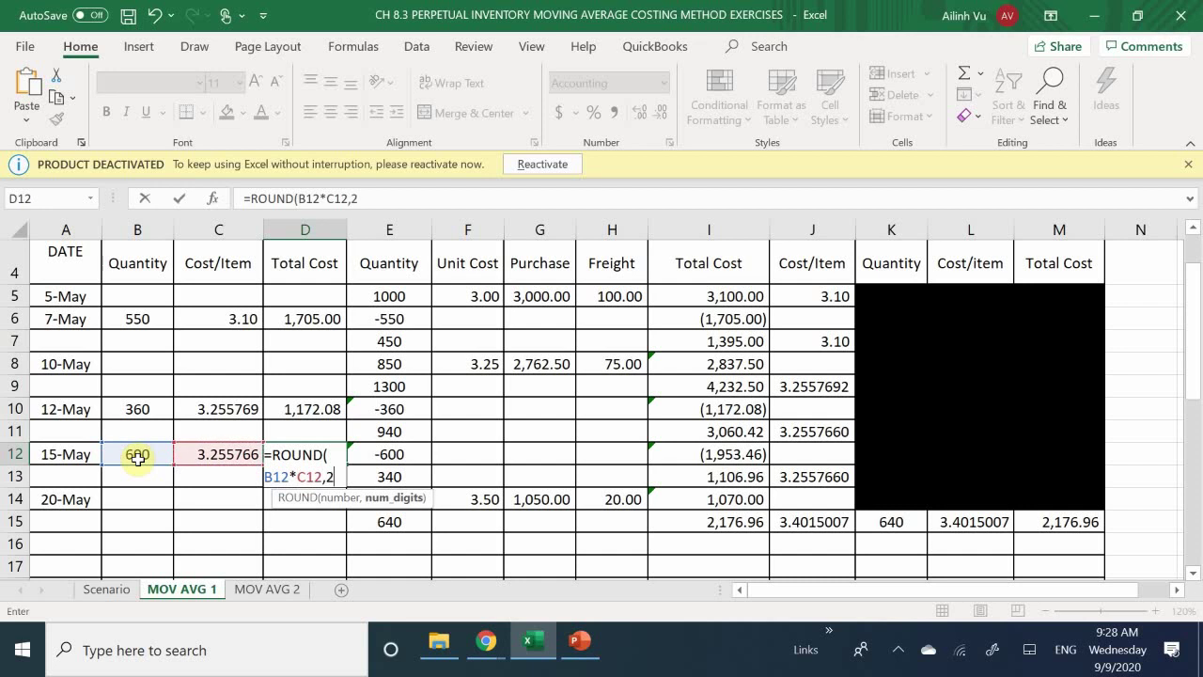
text(2))
key(Return)
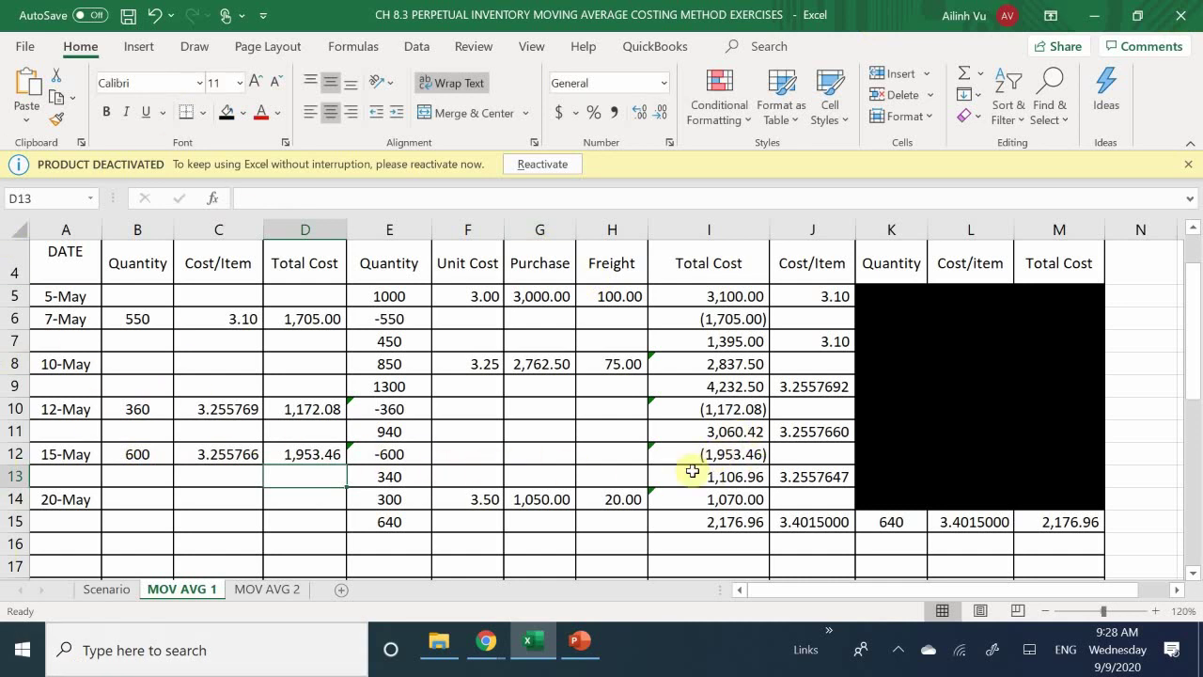
- Consult the Scenario sheet for the 22 May sale, and record 5/22 in A16 and quantity 450 in B16 on MOV AVG 1
click(806, 481)
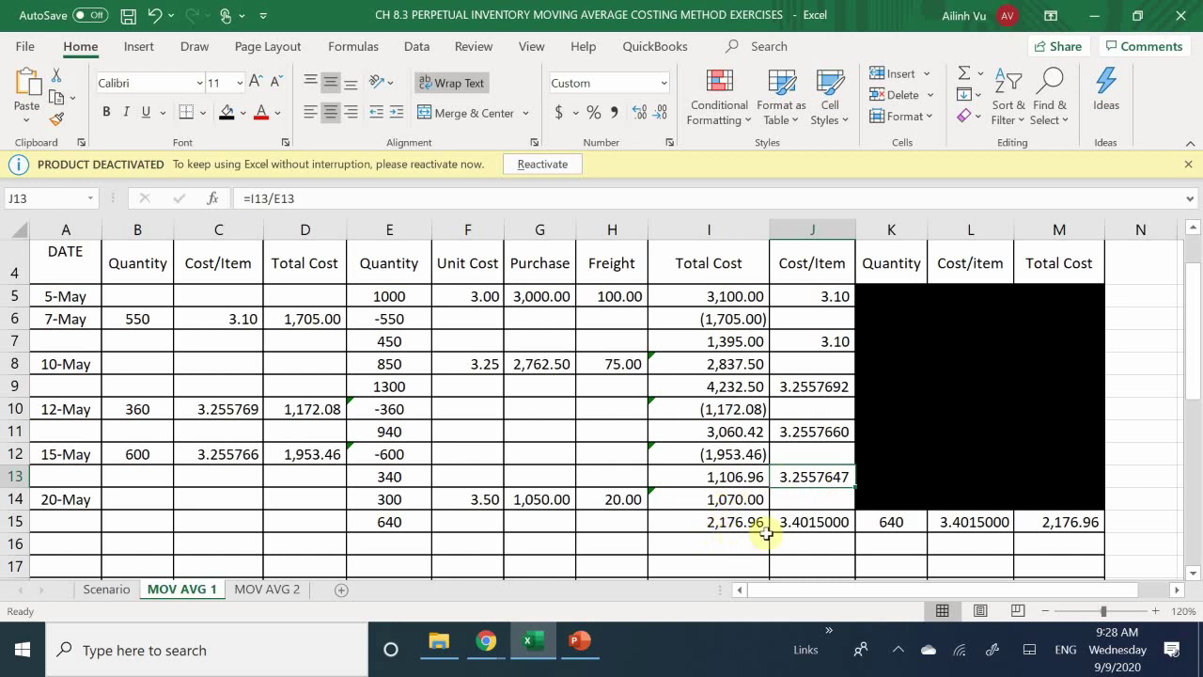
click(827, 525)
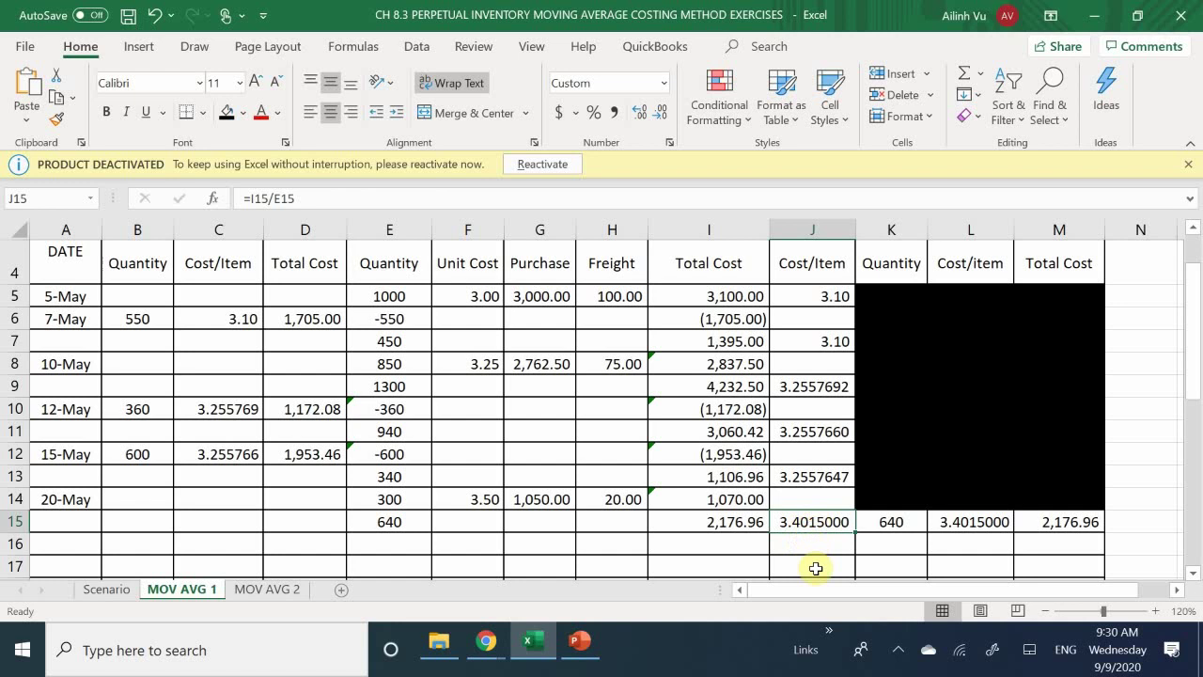
scroll(797, 546, down, 1)
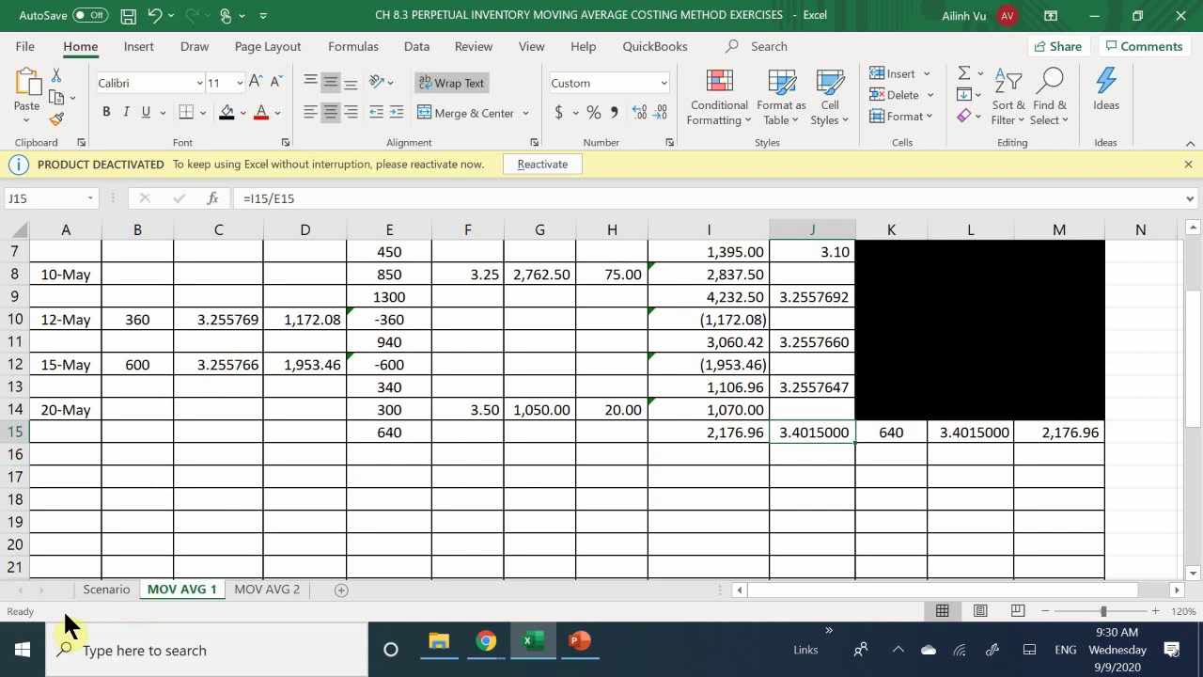
click(98, 591)
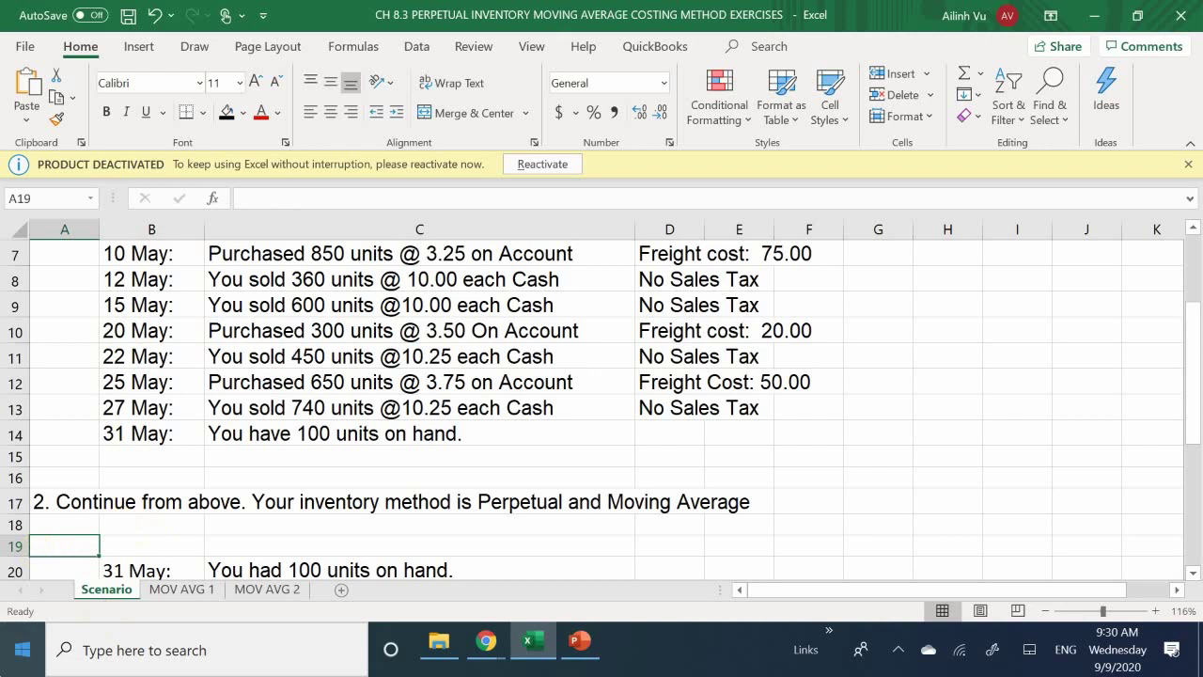
click(157, 585)
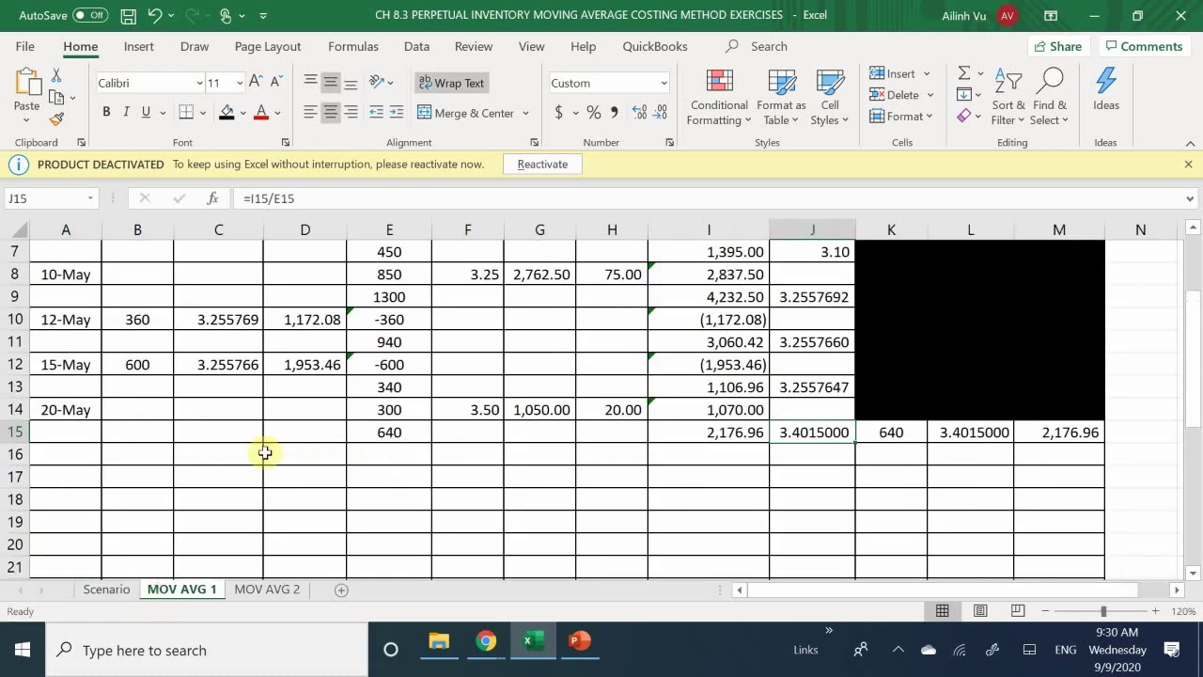
click(70, 450)
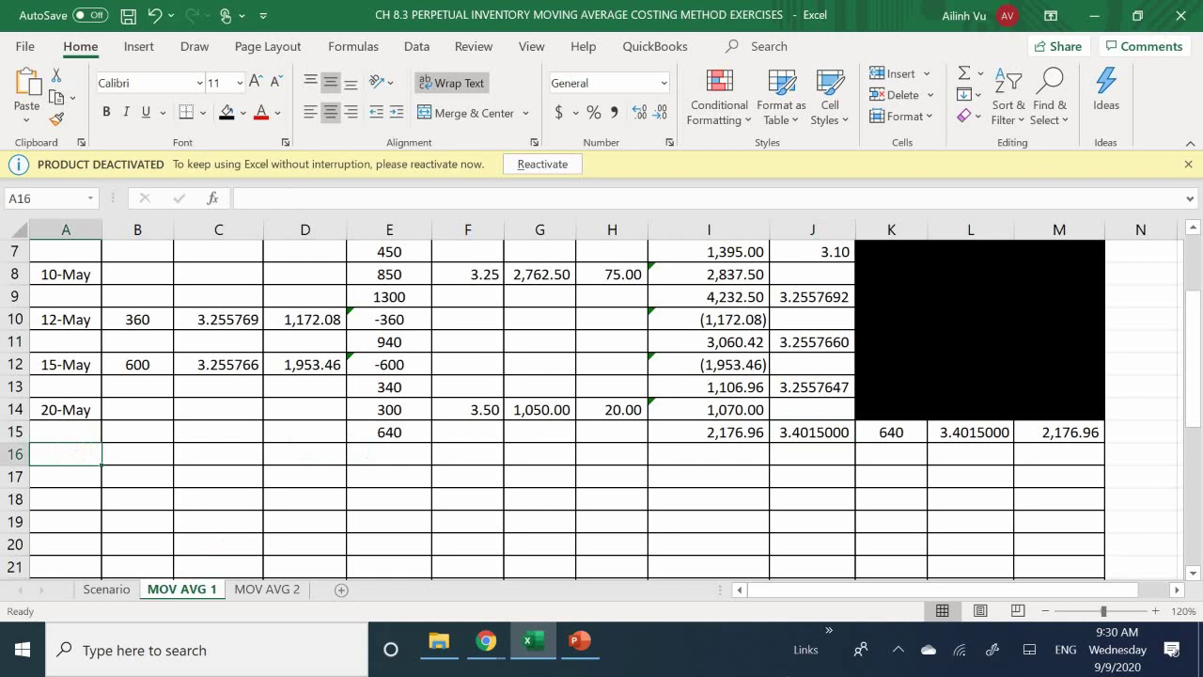
text(5/22)
key(Return)
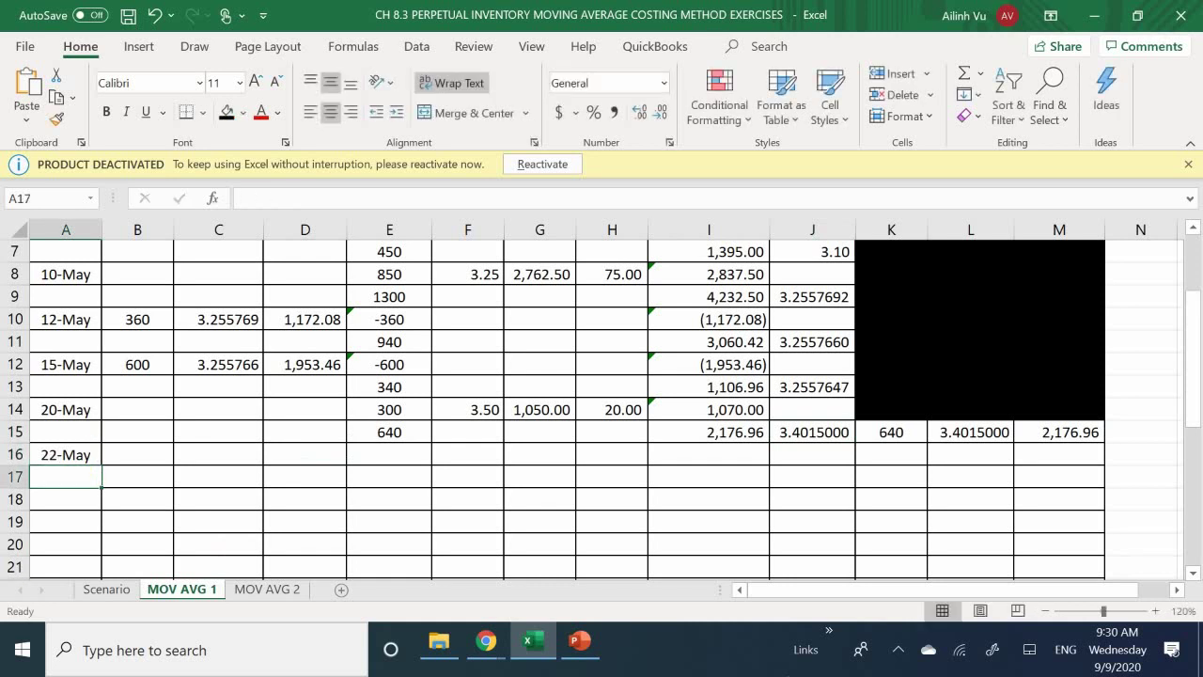
key(Right)
click(138, 453)
text(450)
key(Return)
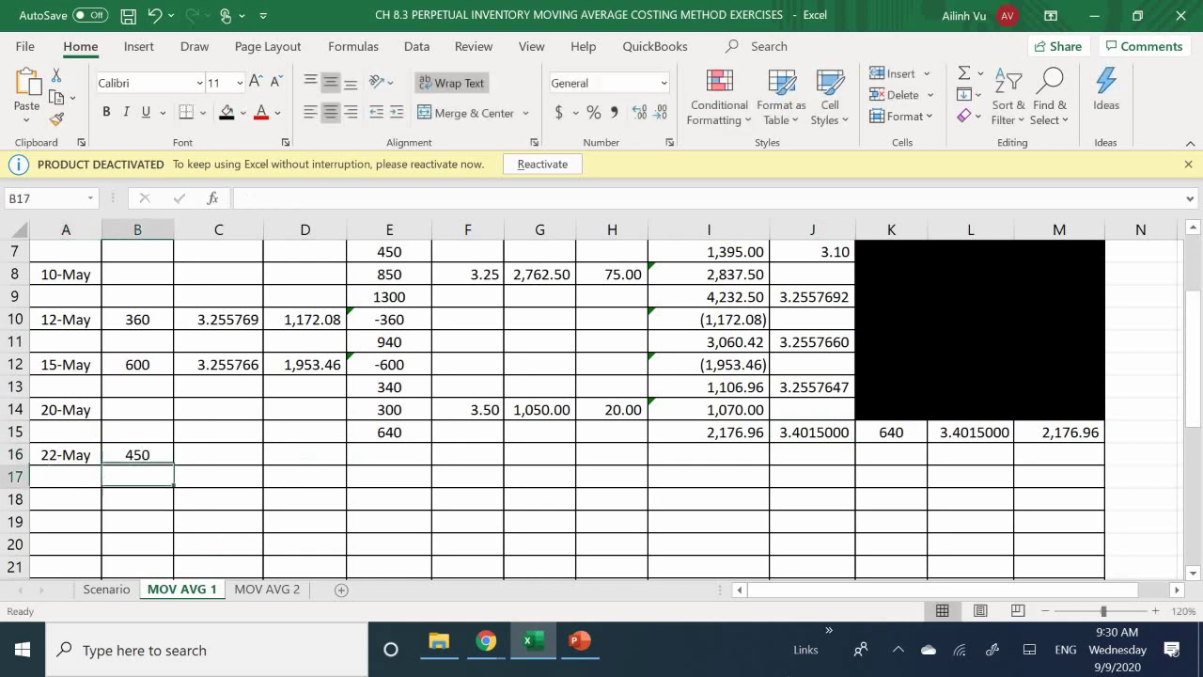
- Link the 22-May sale's cost per item in C16 to the inventory-on-hand cost per item with =L15
click(218, 477)
key(Up)
text(=)
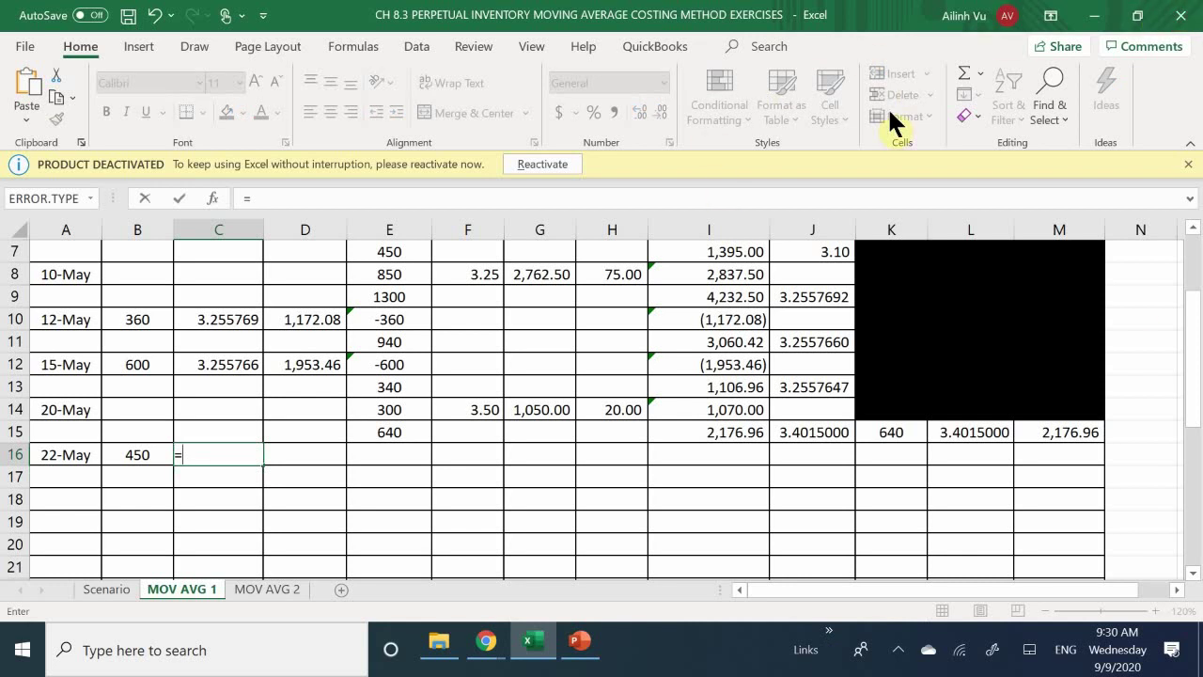
click(994, 439)
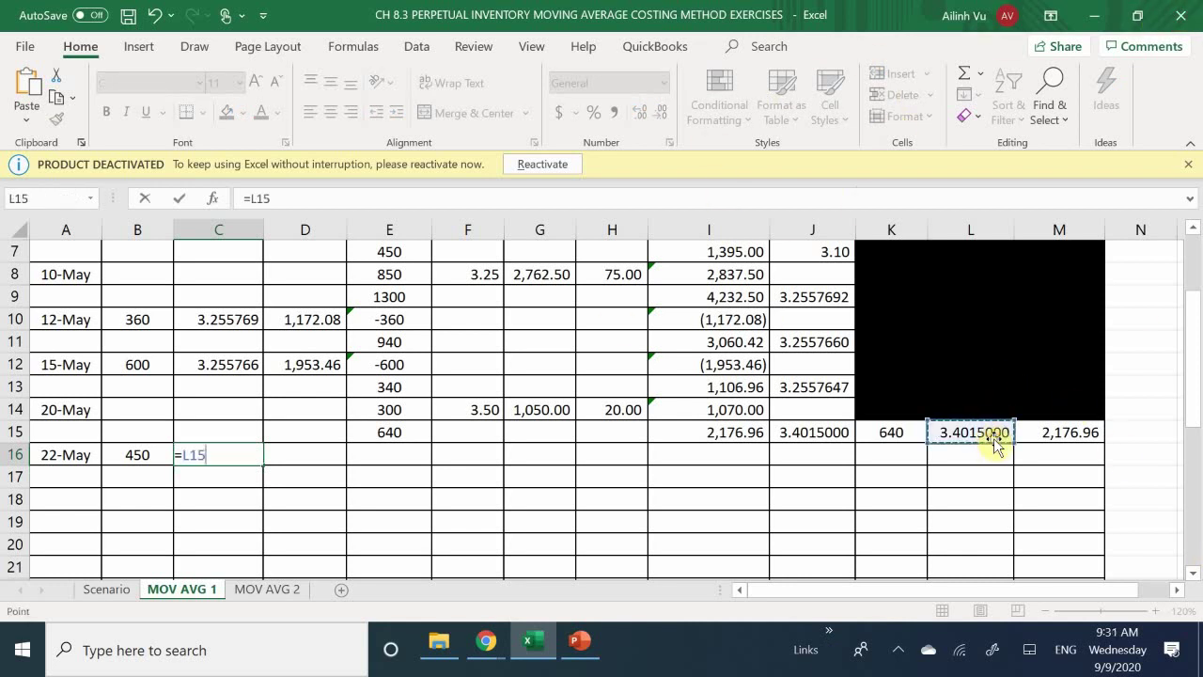
key(Return)
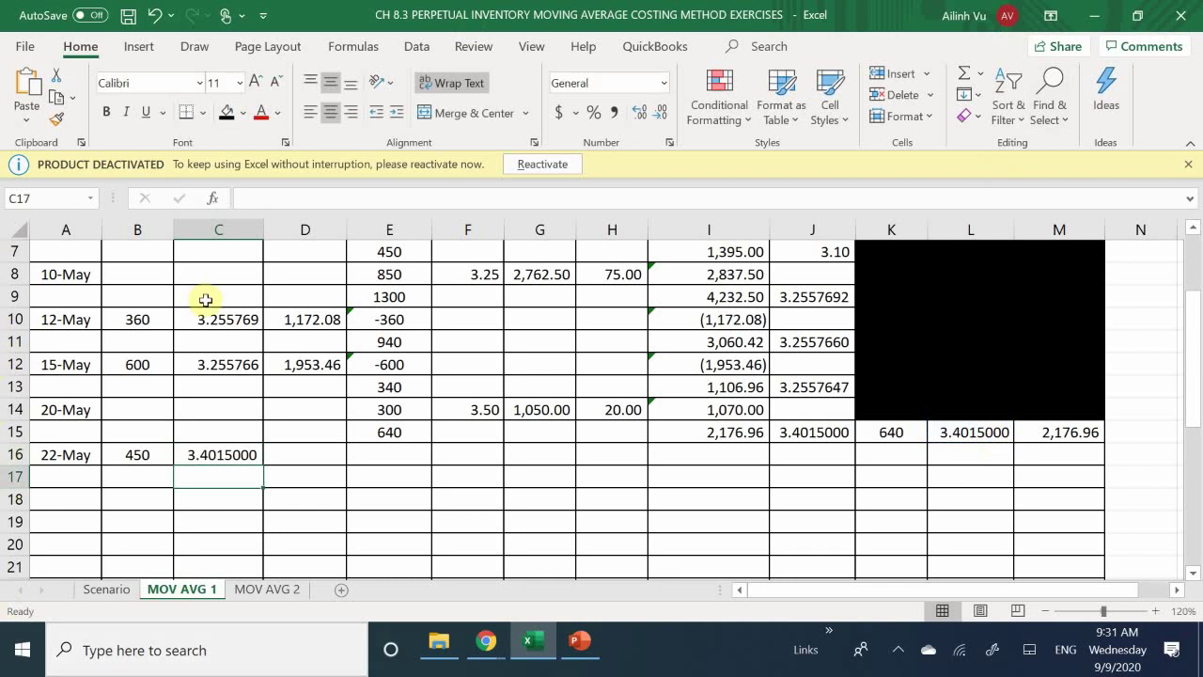
- Check the 15-May total cost formula in D12, and calculate the 22-May sale's total cost in D16 with =ROUND(B16*C16,2)
click(282, 363)
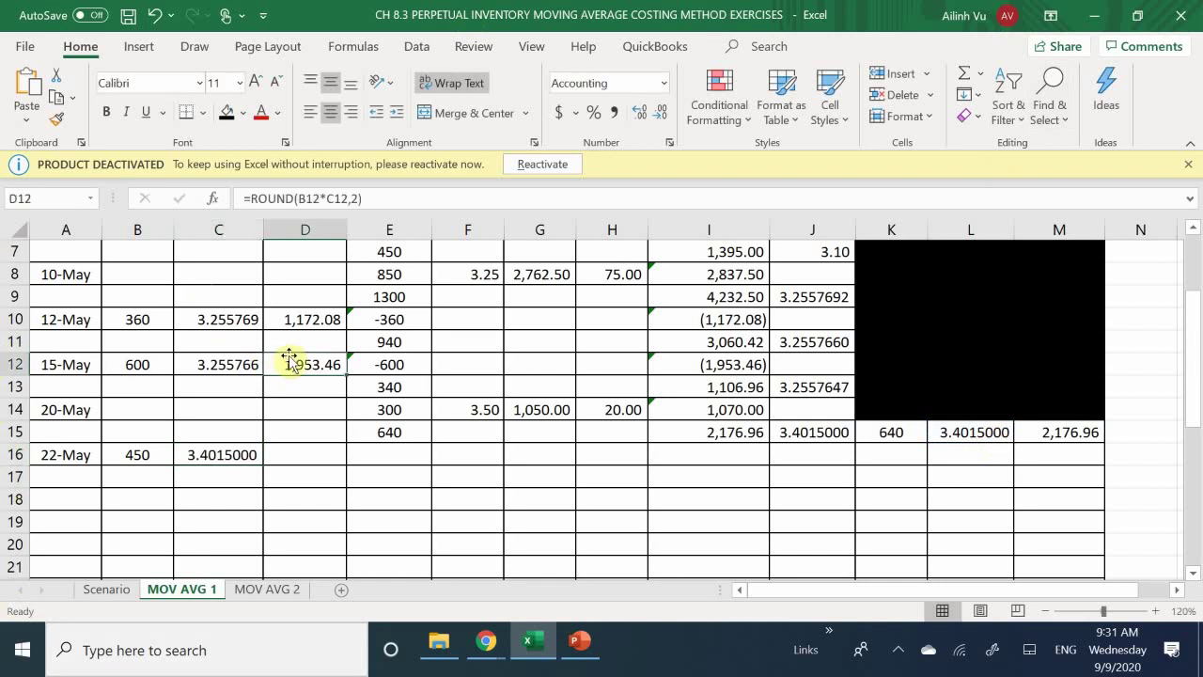
scroll(289, 360, up, 2)
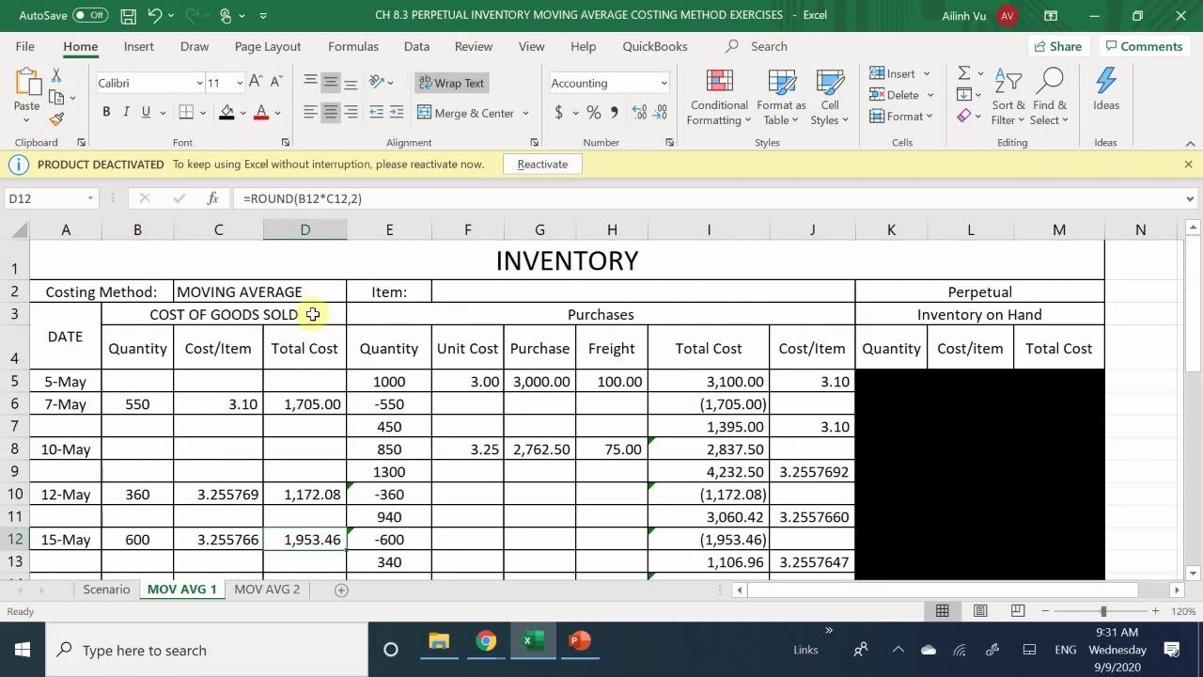
scroll(295, 516, down, 1)
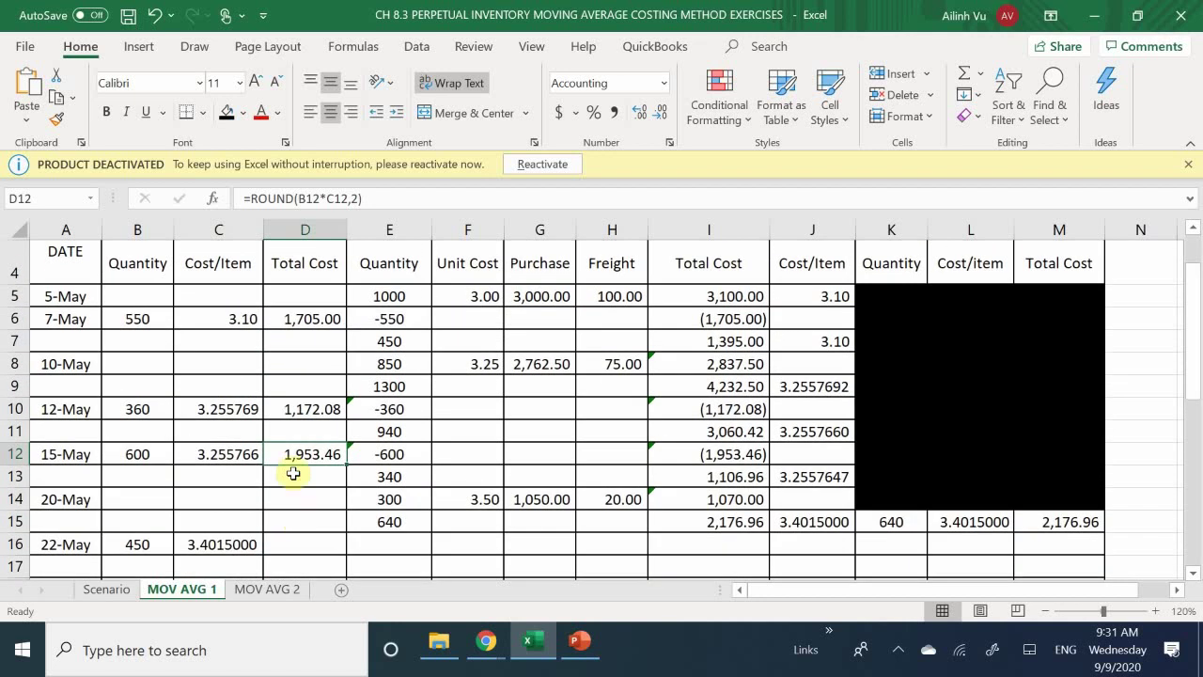
scroll(278, 494, down, 1)
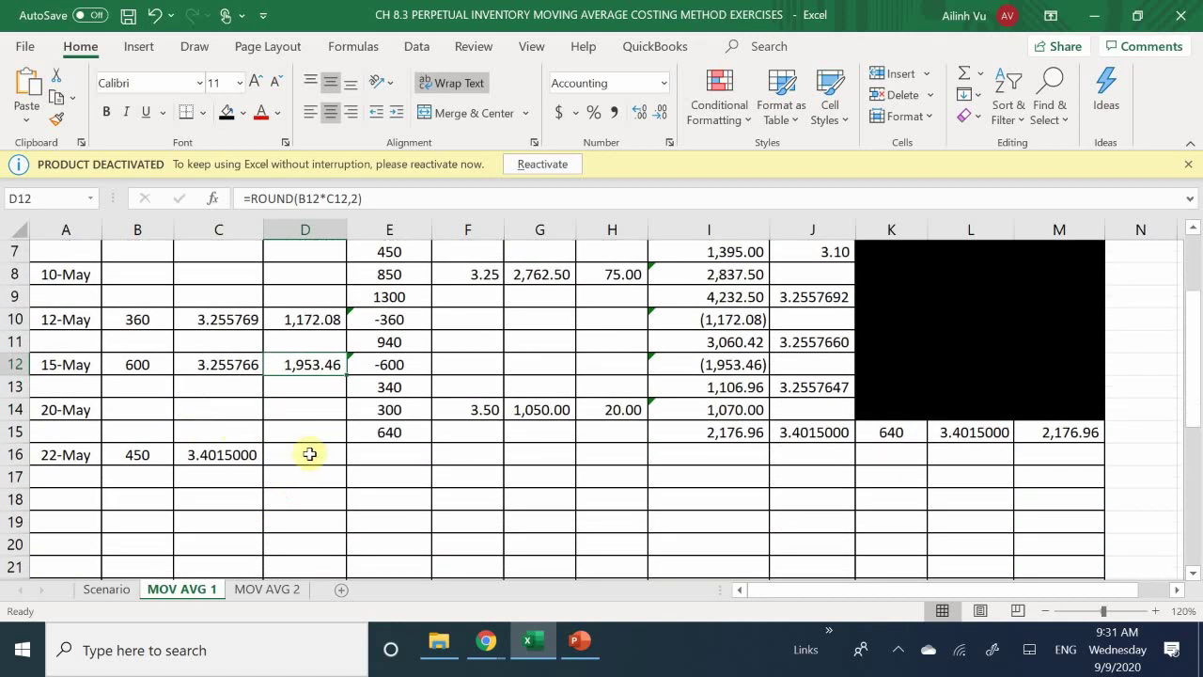
click(302, 461)
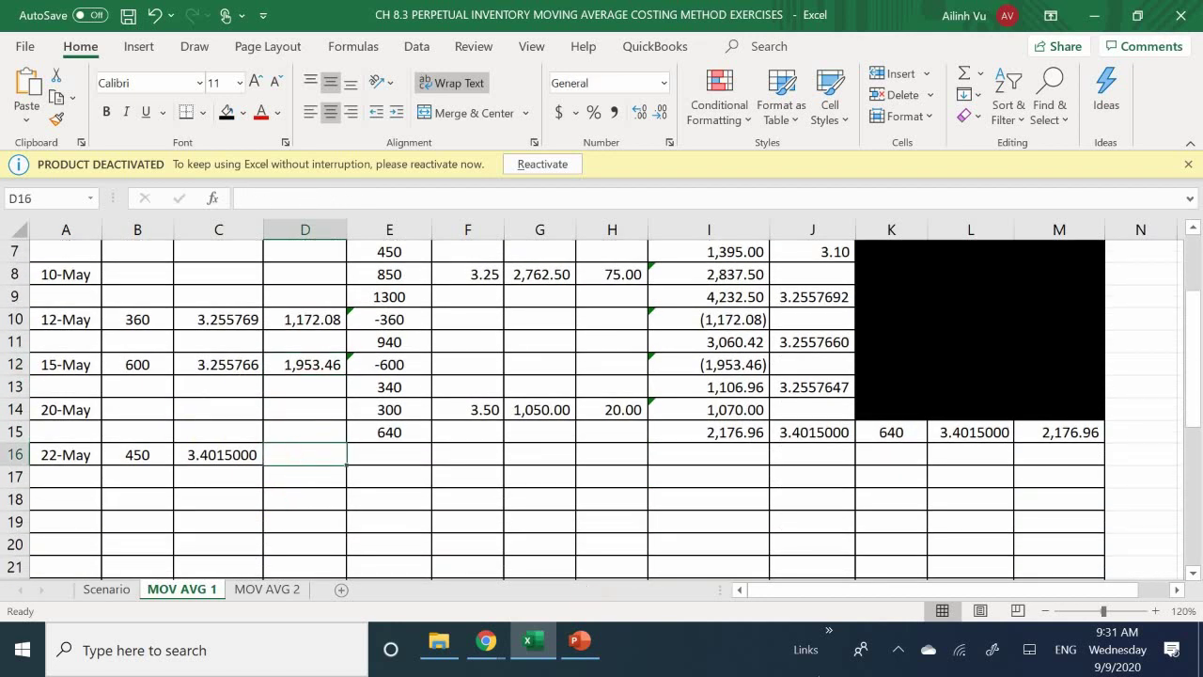
text(=ROUN)
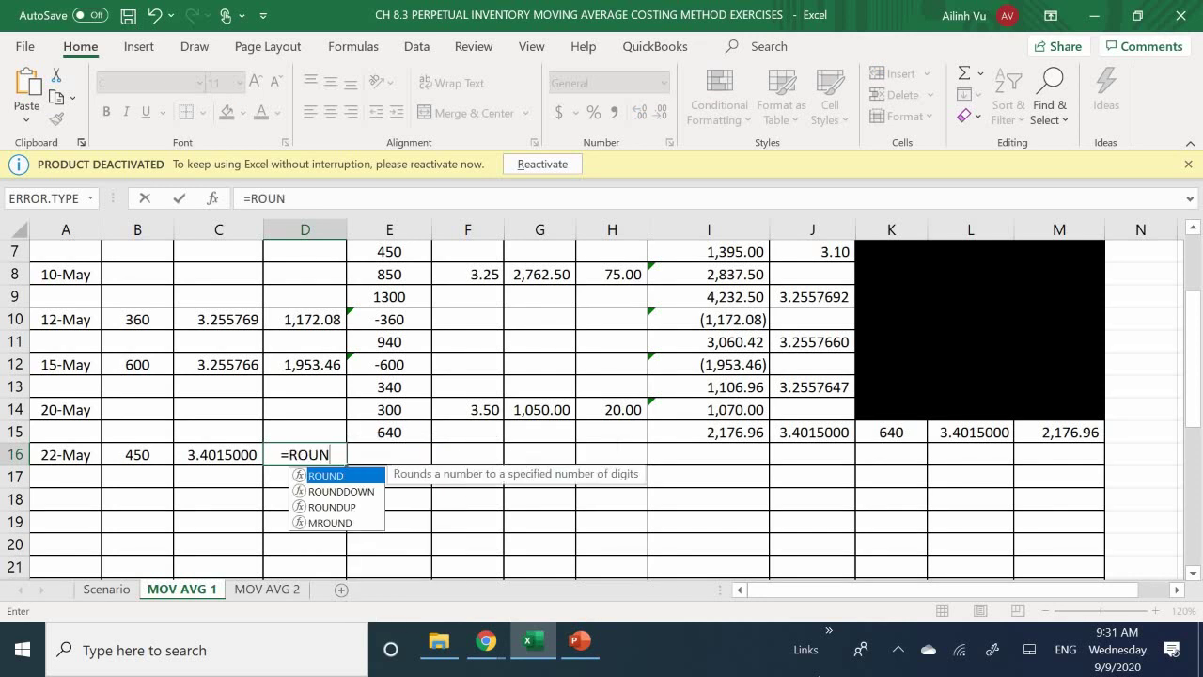
key(Tab)
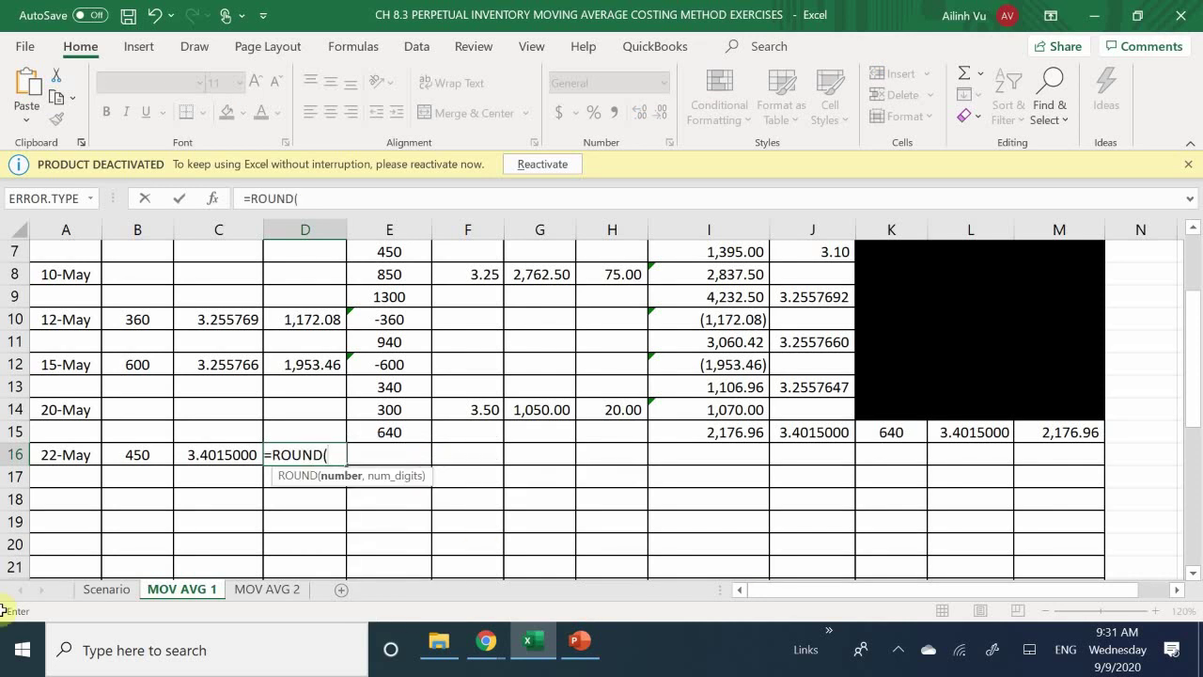
click(139, 452)
text(*)
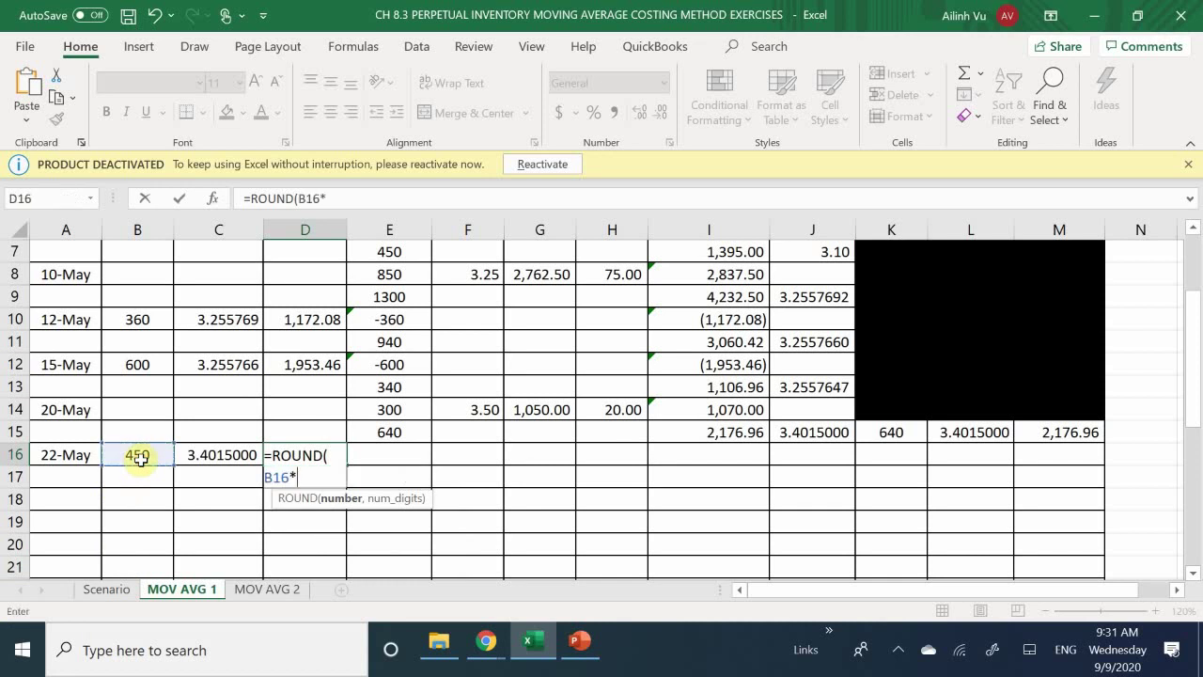
click(211, 454)
text(,)
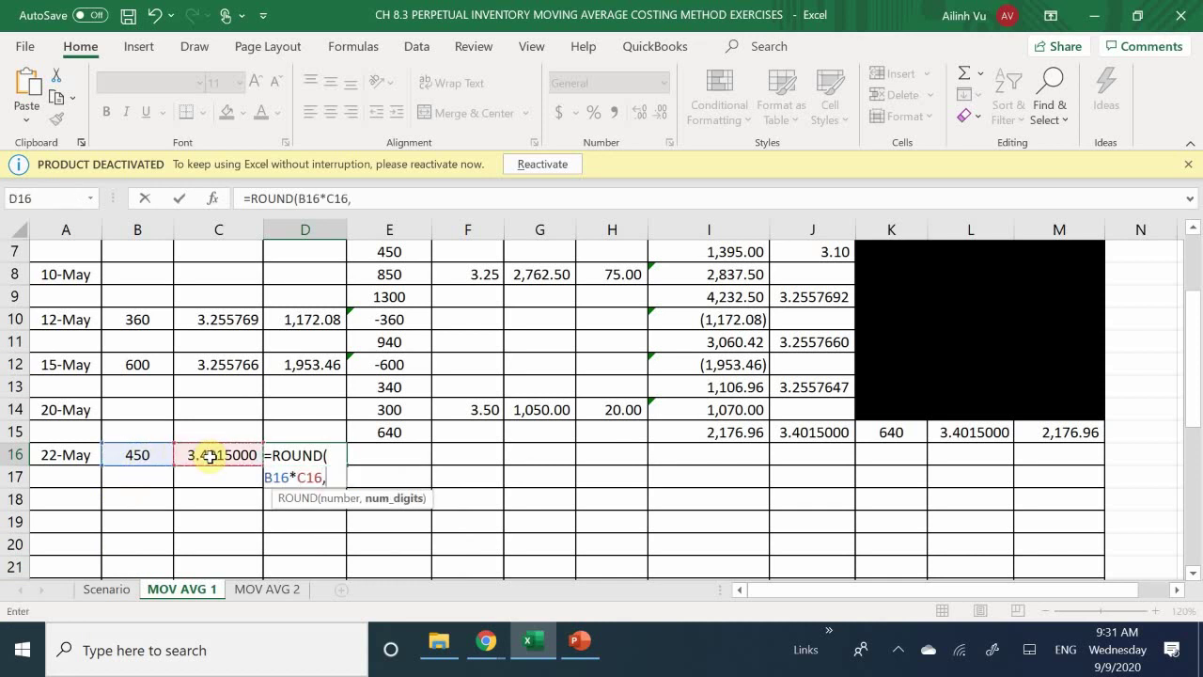
text(2)
key(Return)
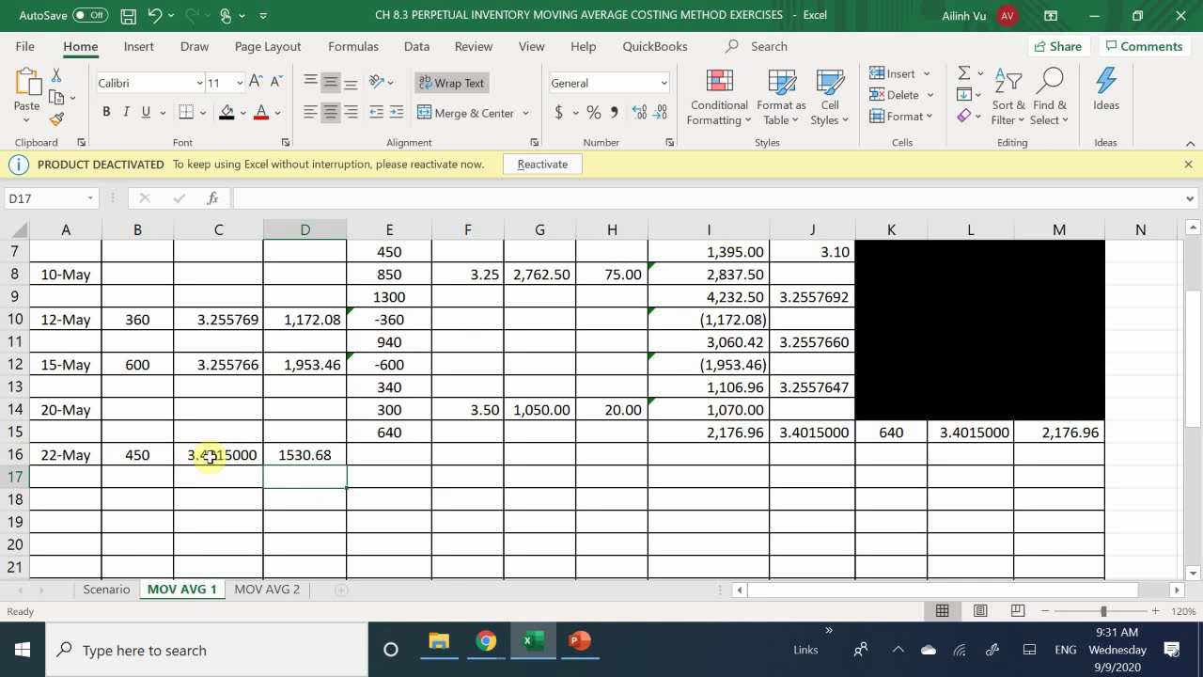
- Enter the 22-May sale's quantity as a deduction in the Purchases quantity cell E16 with -B16
key(Right)
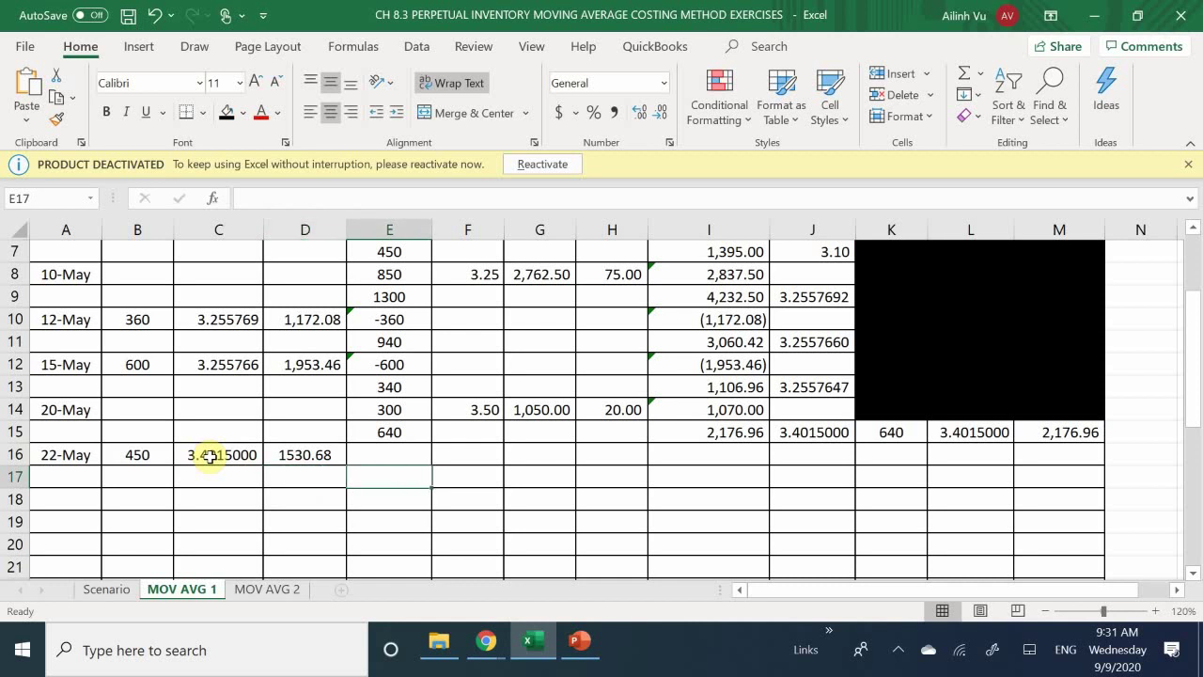
key(Up)
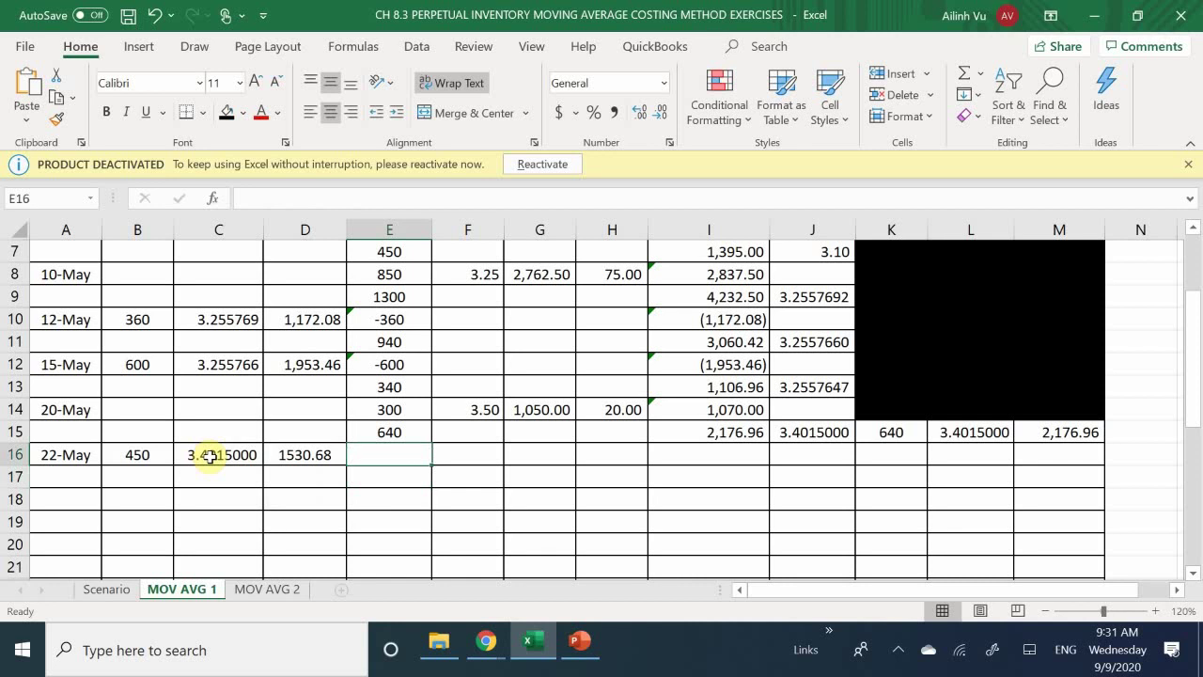
text(-)
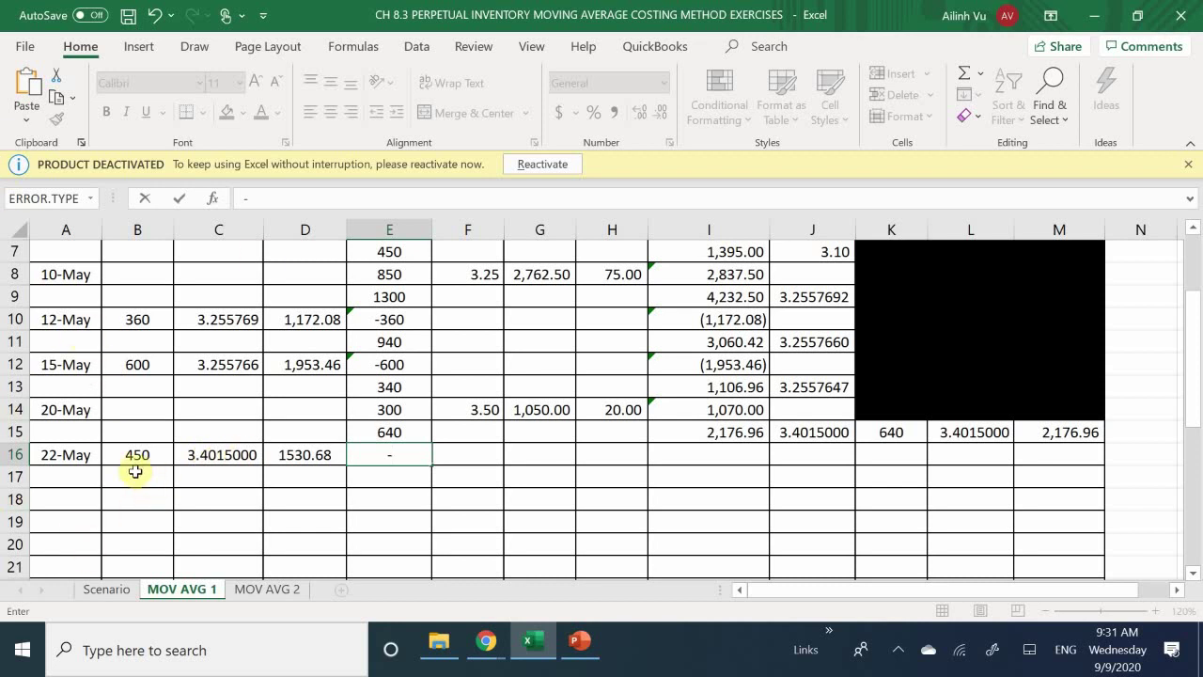
click(139, 456)
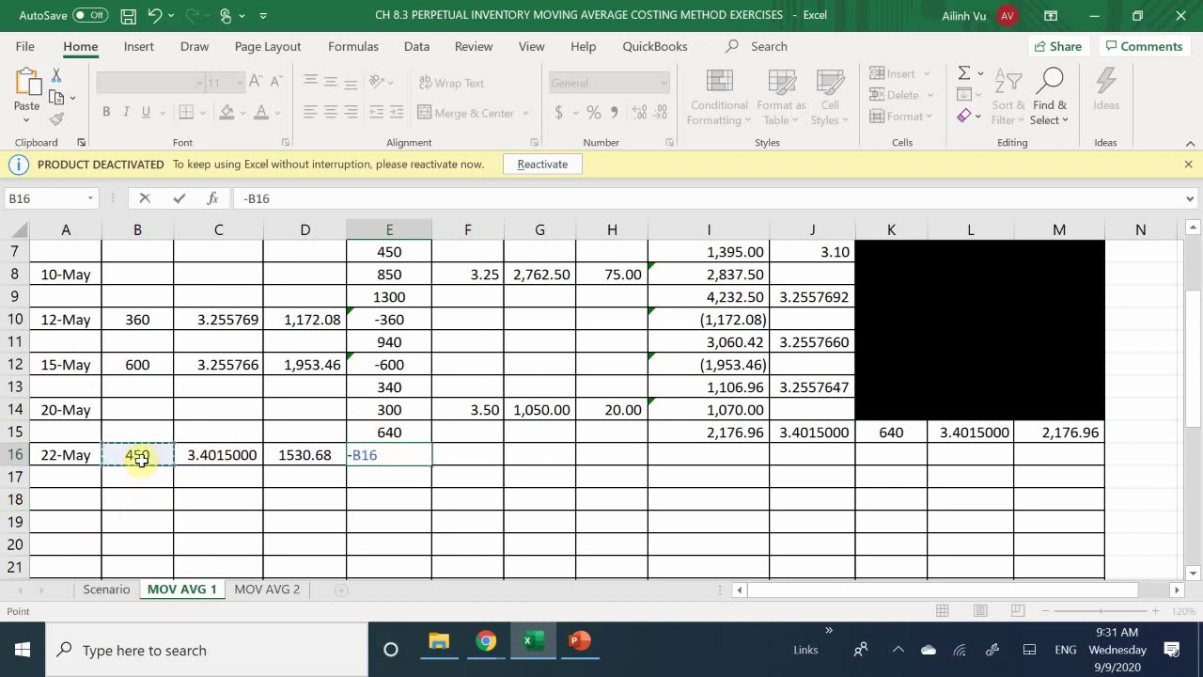
key(Return)
- Calculate the remaining quantity after the 22-May sale in E17 with =E15+E16
text(=)
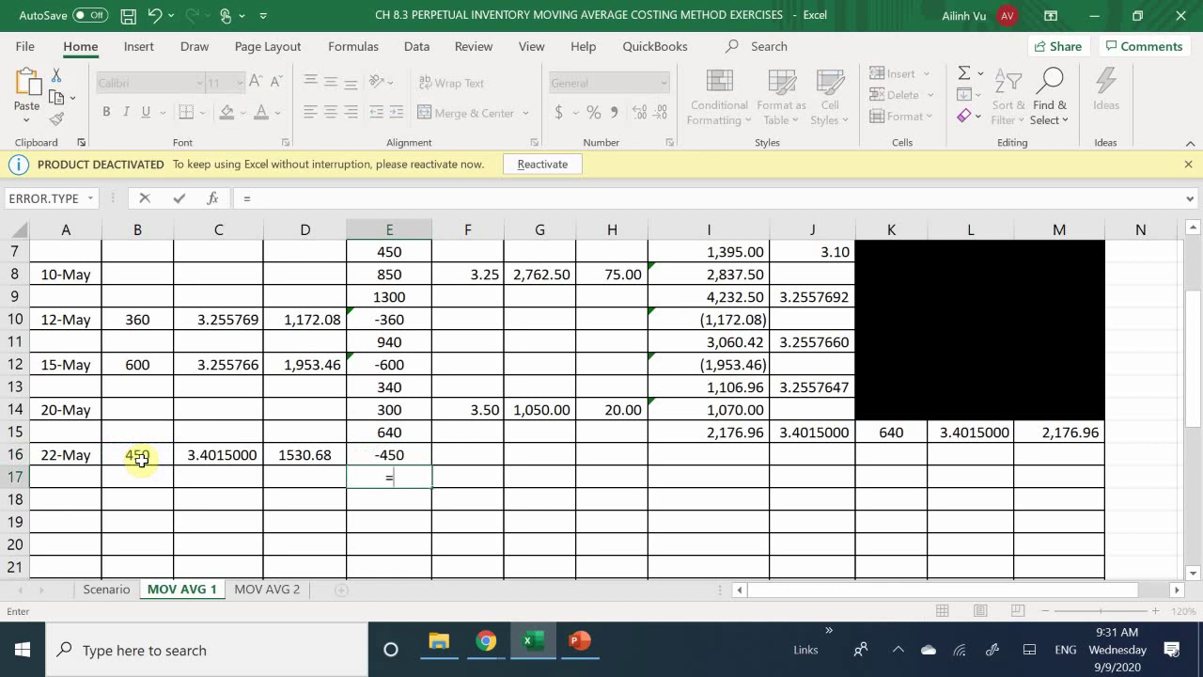
click(386, 433)
text(+)
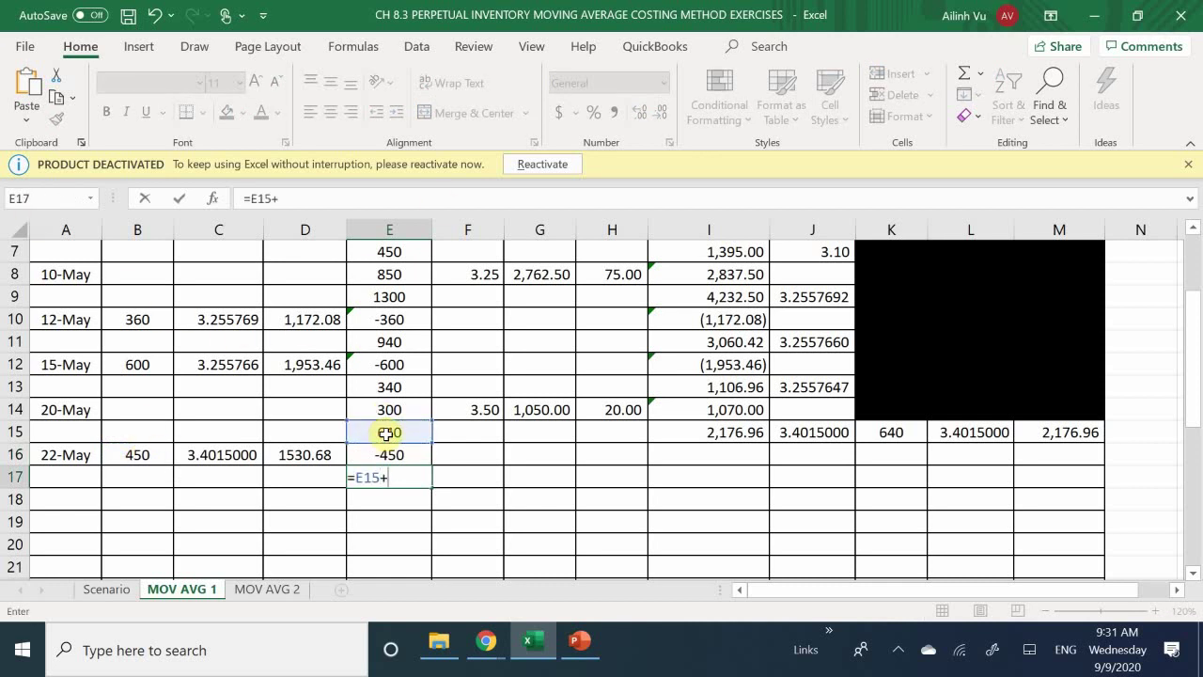
click(389, 453)
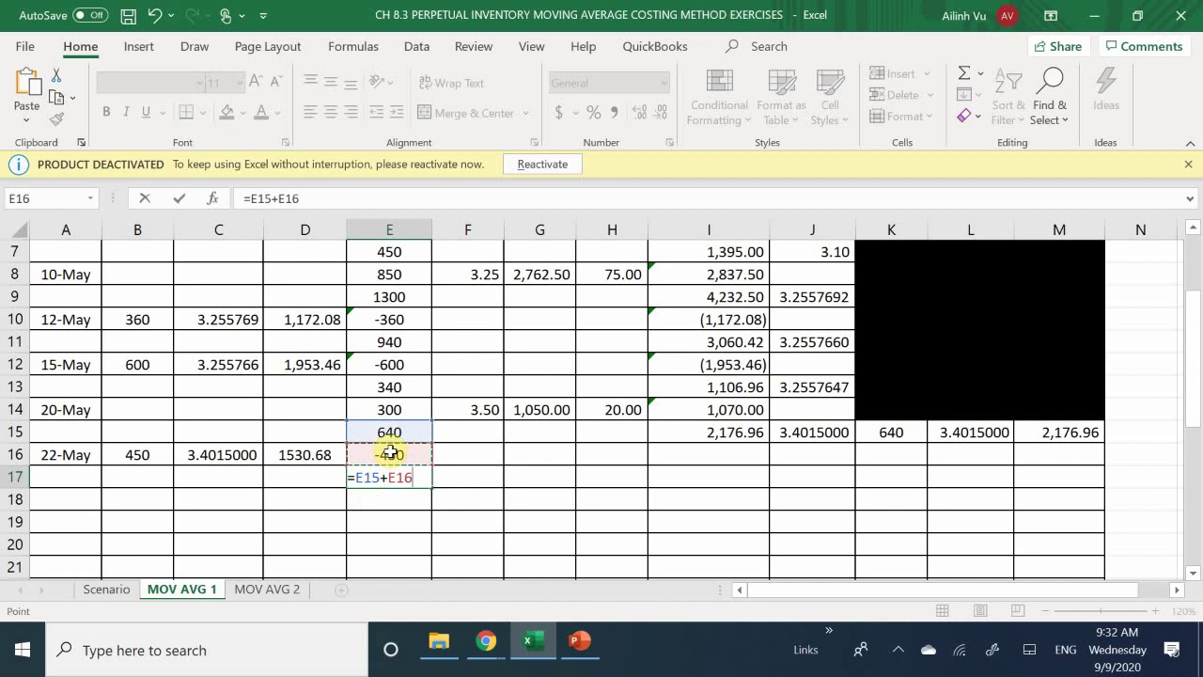
key(Return)
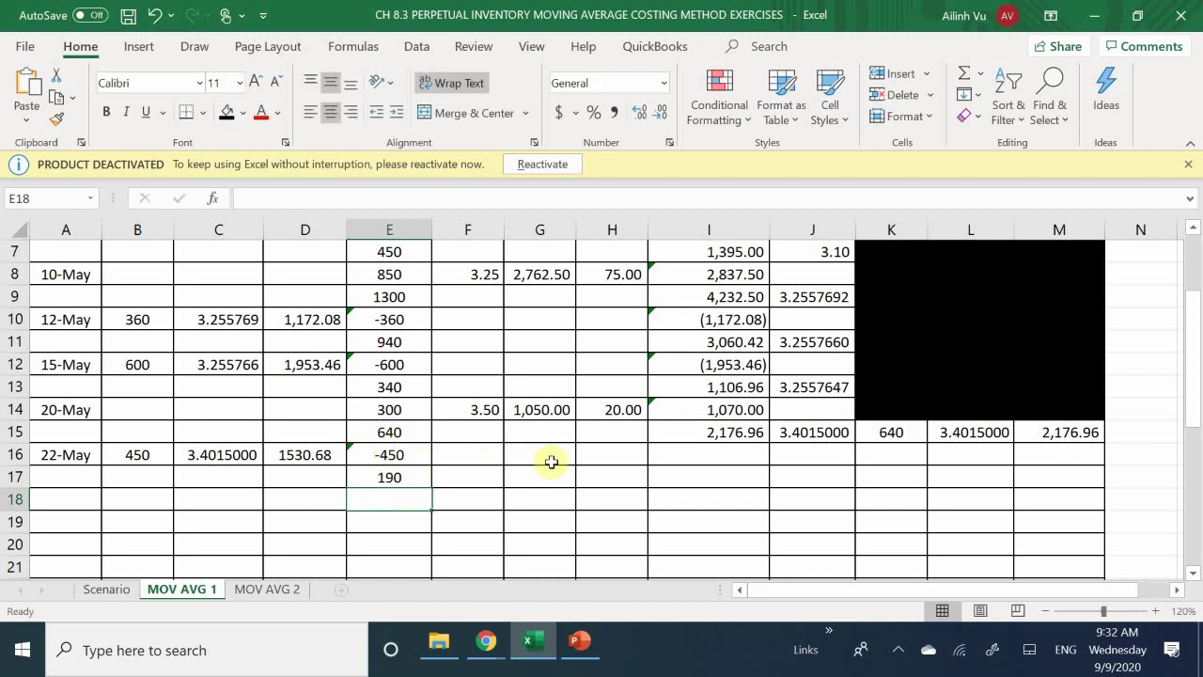
- Deduct the 22-May sale's cost in the Purchases total cost cell I16 with -D16
click(703, 456)
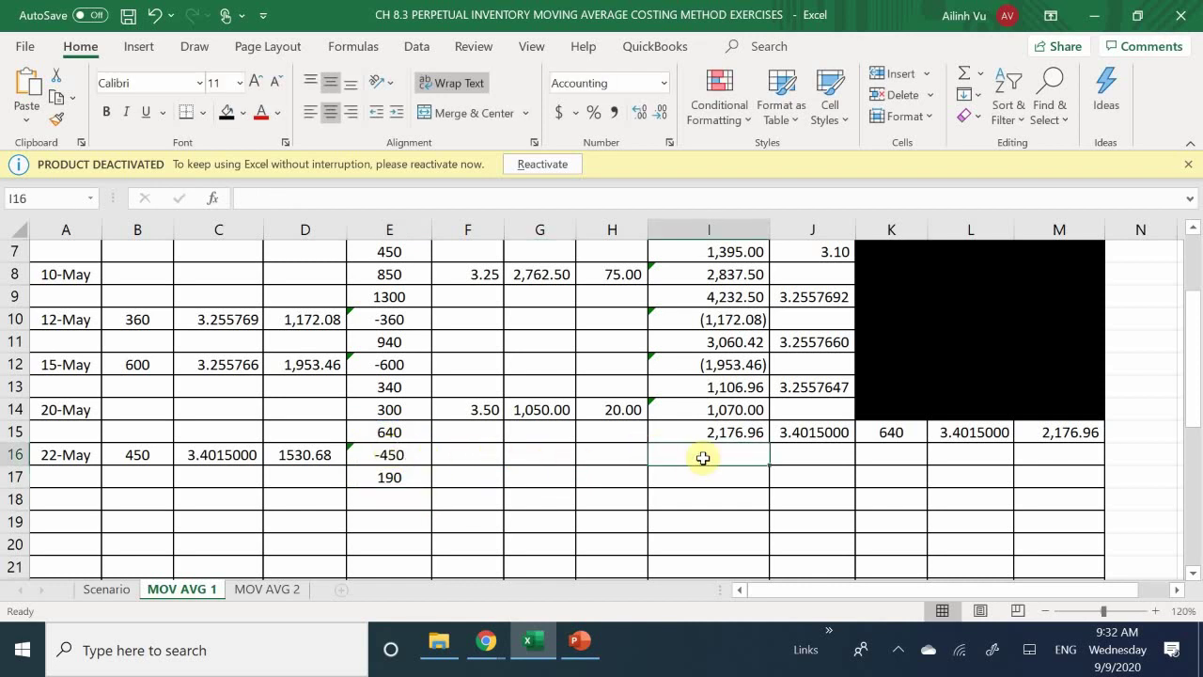
text(=)
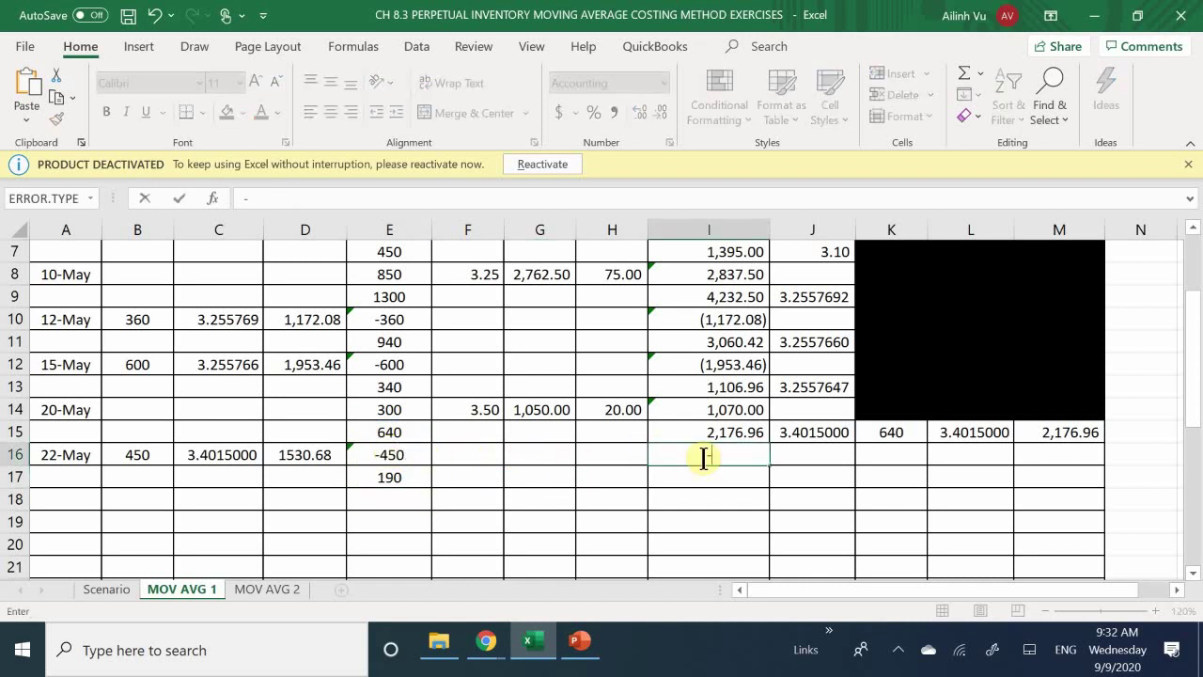
click(287, 456)
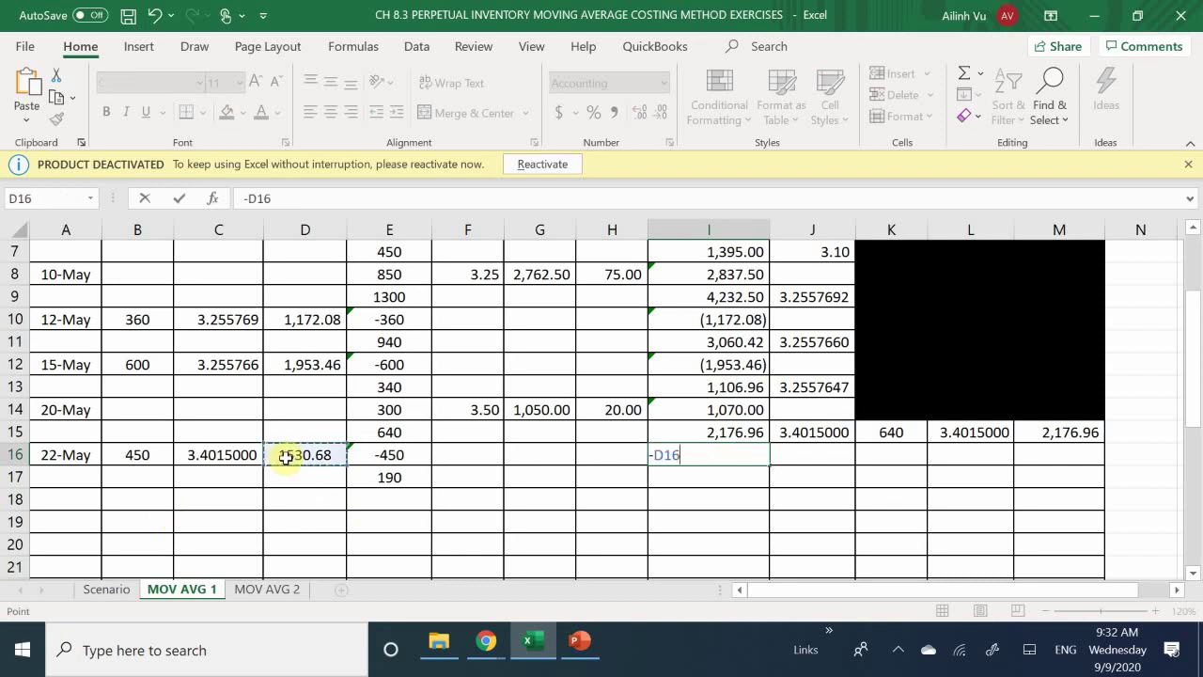
key(Return)
- Calculate the remaining total inventory cost after the 22-May sale in I17 with =I15+I16
text(=)
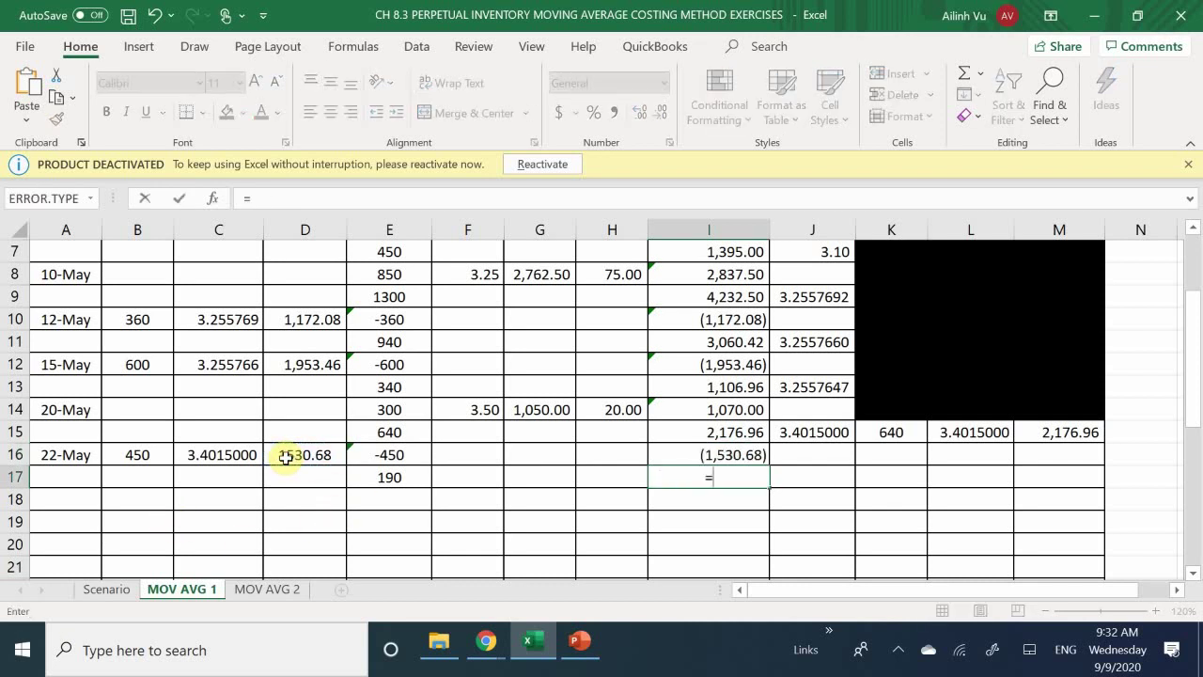
key(Up)
key(Up)
text(+)
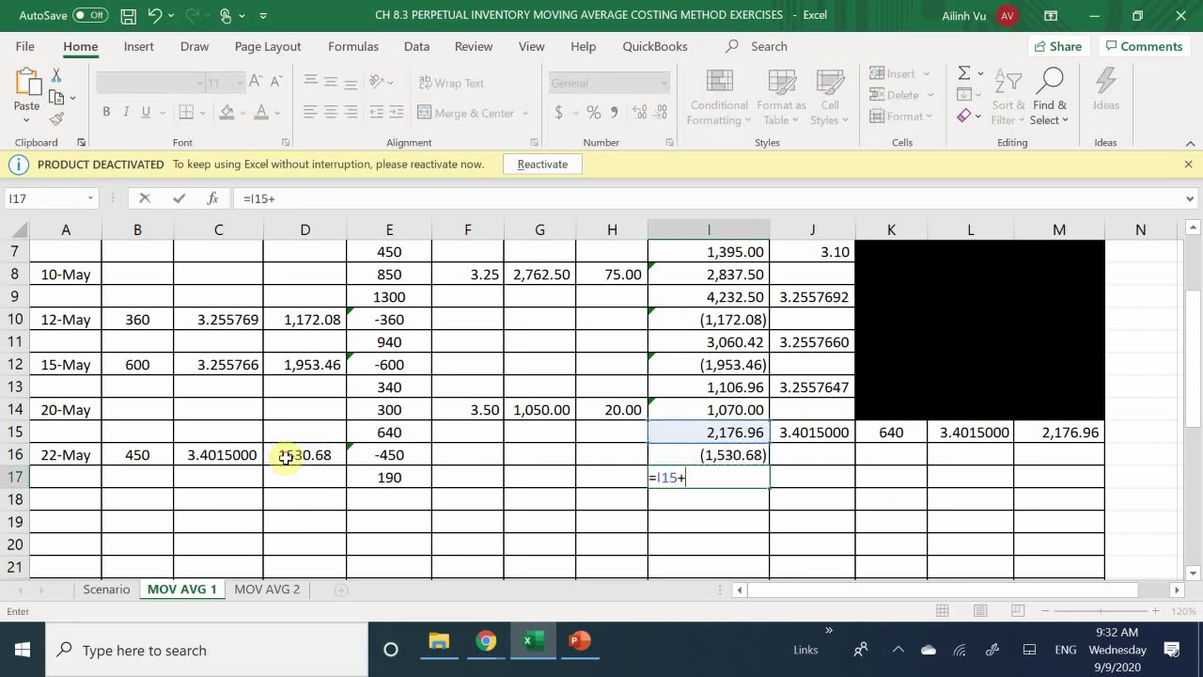
key(Up)
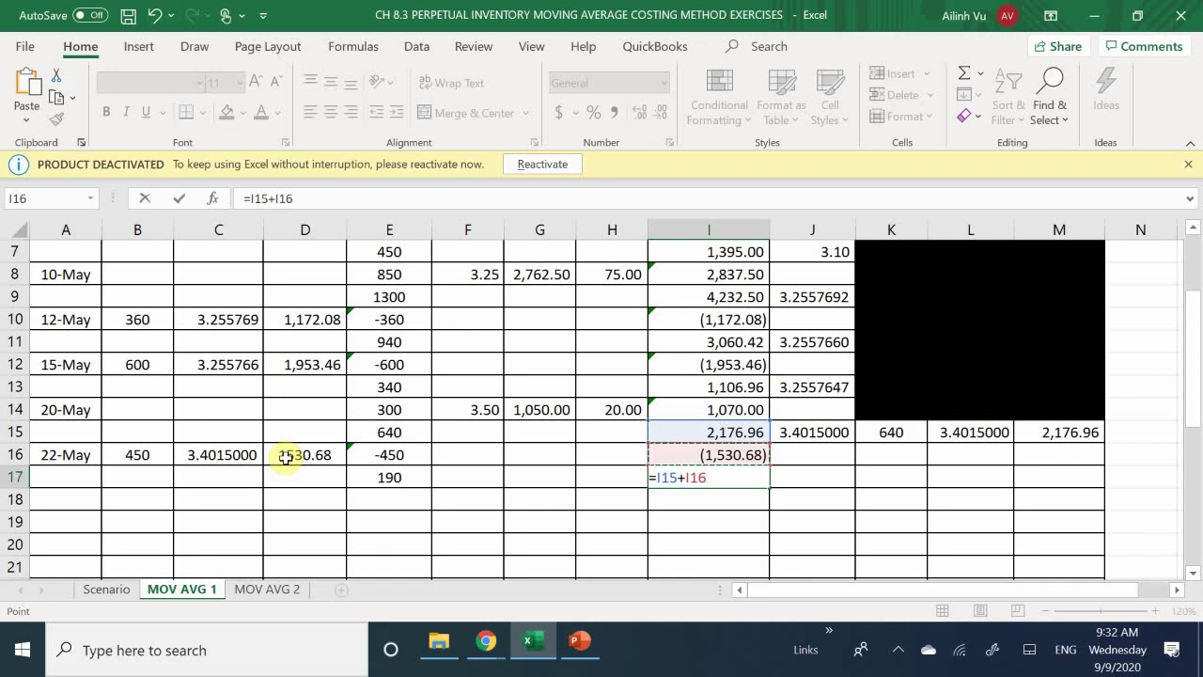
key(Return)
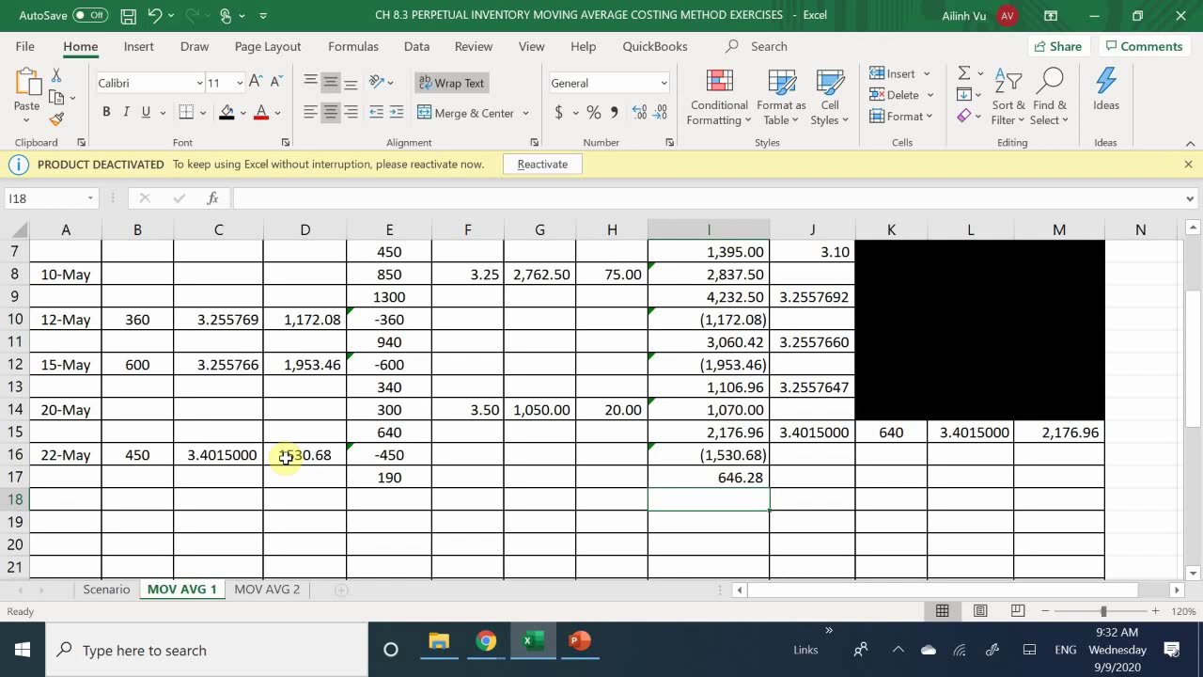
- Calculate the new moving-average cost per item in J17 with =I17/E17
key(Right)
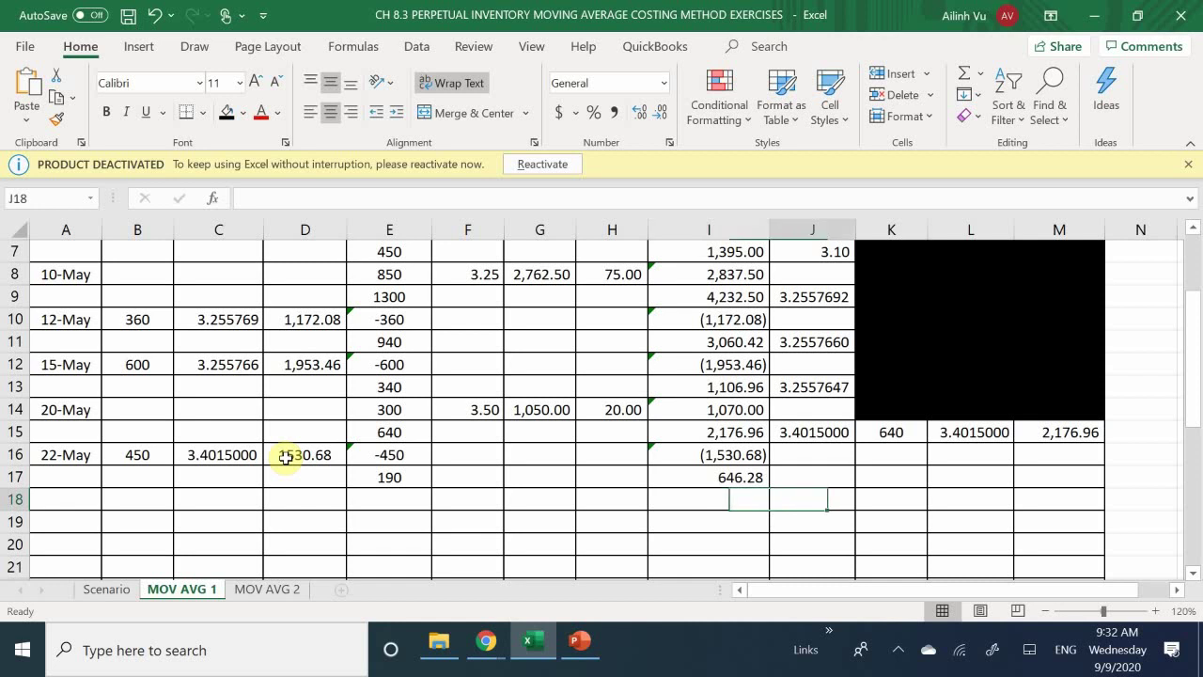
key(Up)
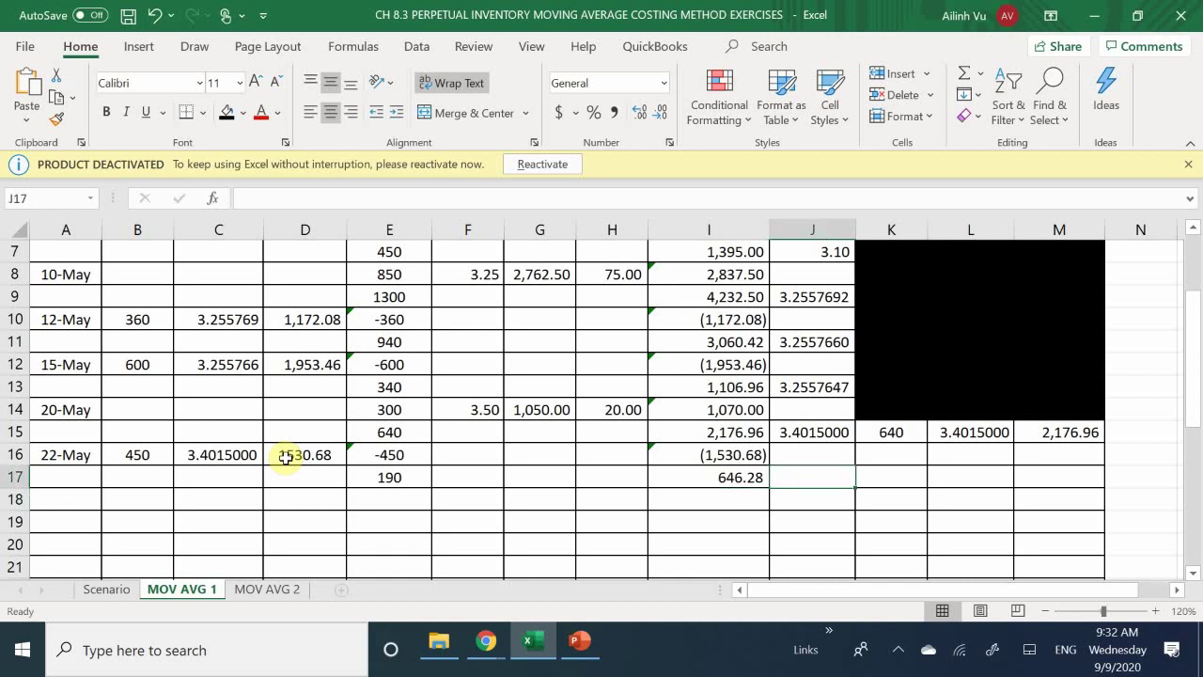
text(=)
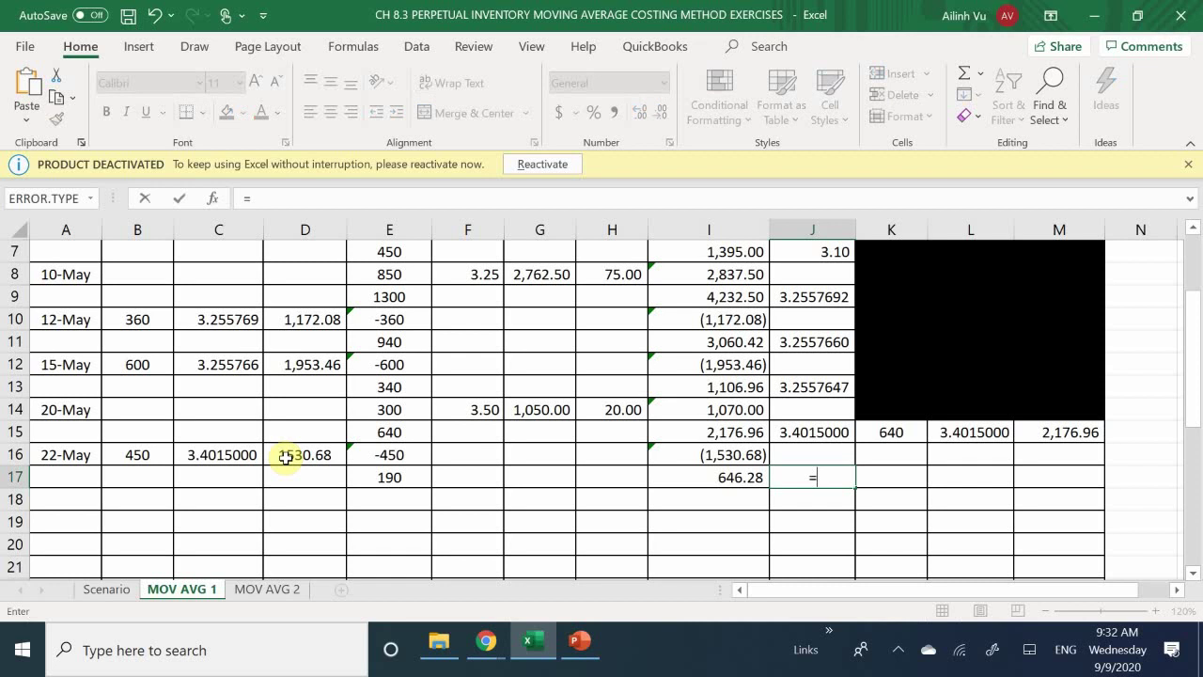
key(Left)
text(/)
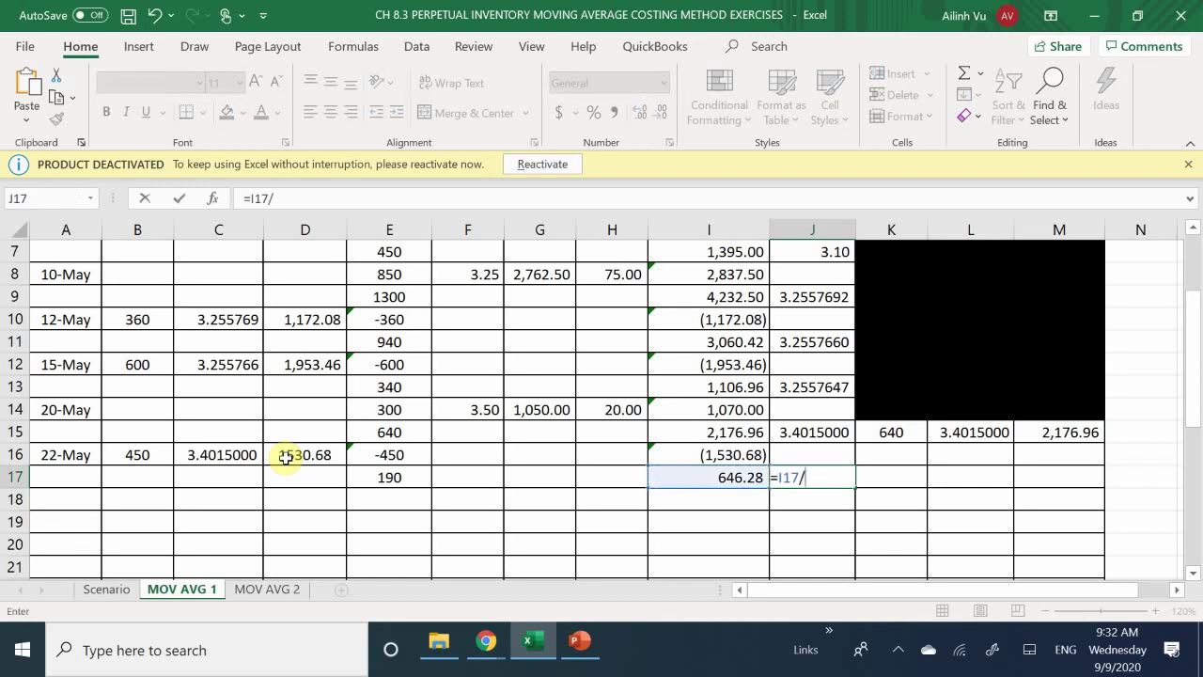
key(Left)
key(Left)
key(Left)
key(Left)
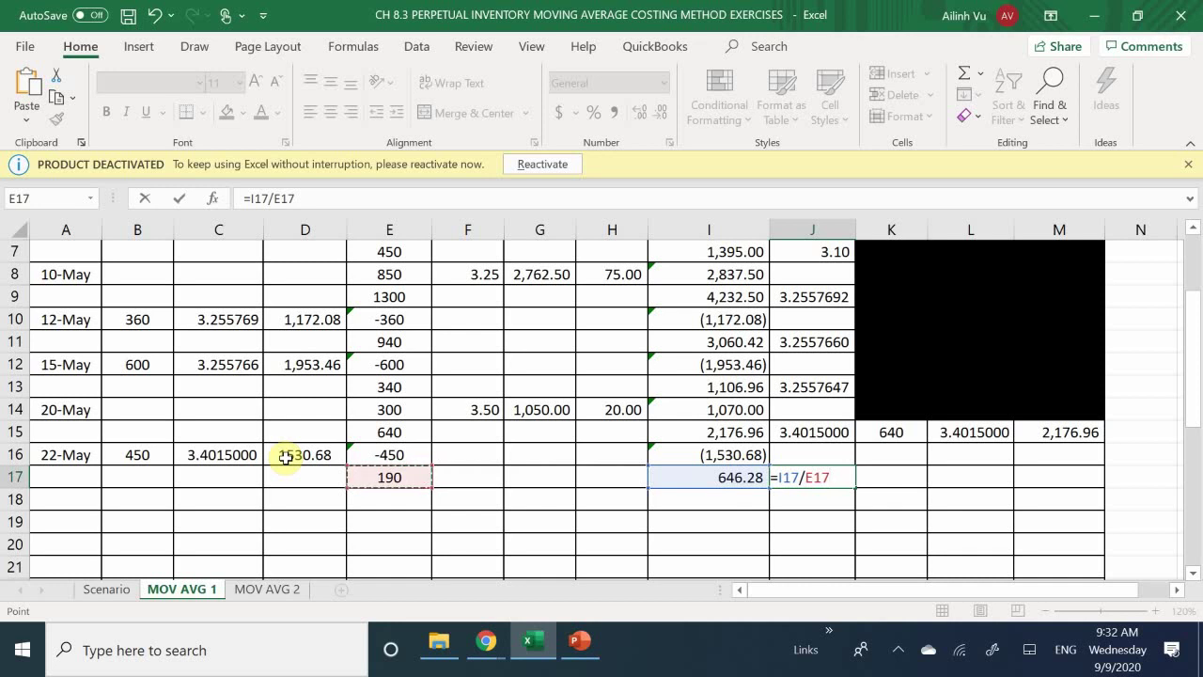
key(Return)
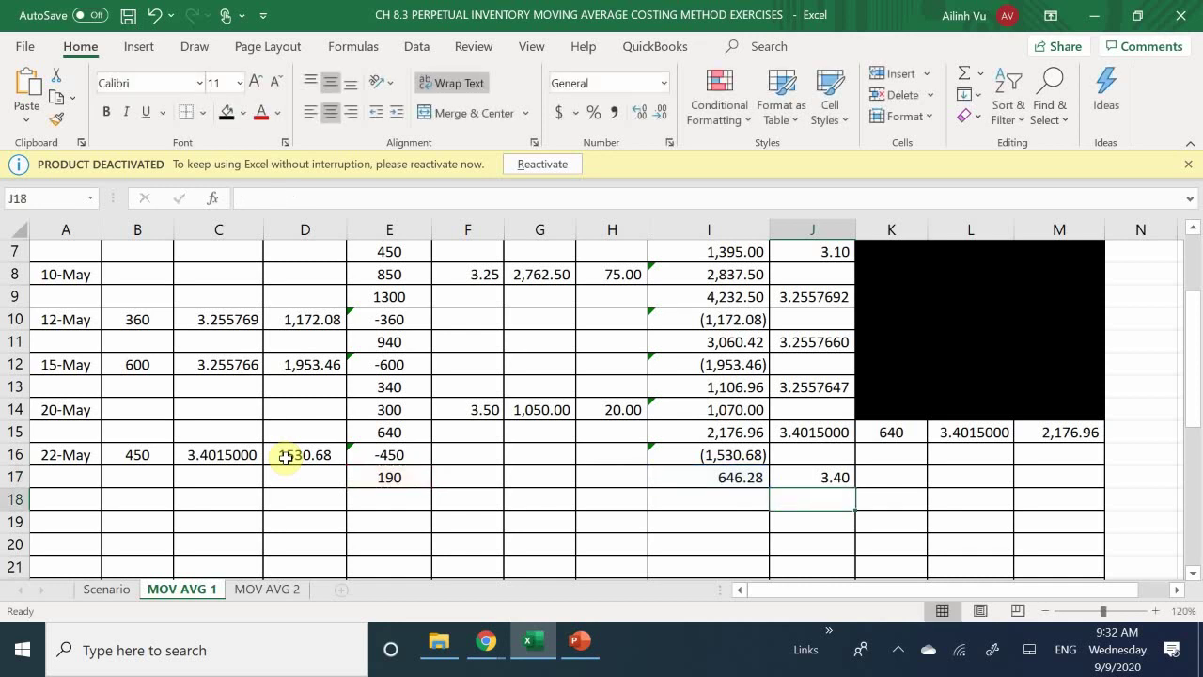
- Format the moving-average cost per item in J17 to show seven decimal places
click(811, 473)
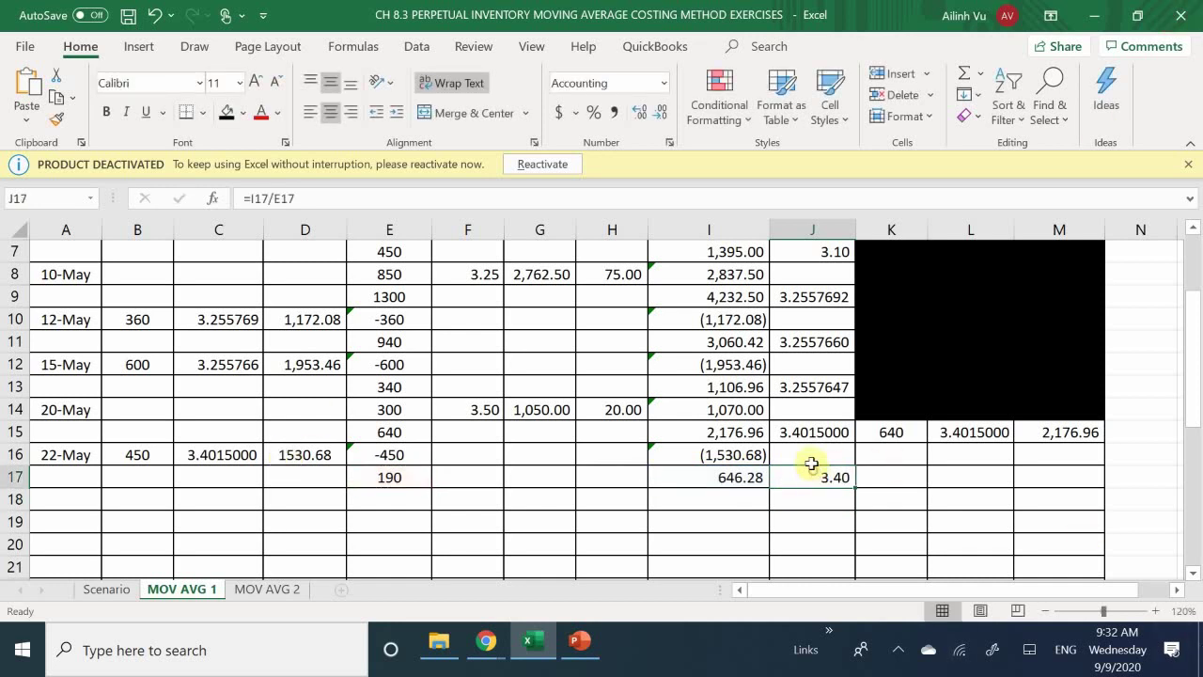
click(639, 111)
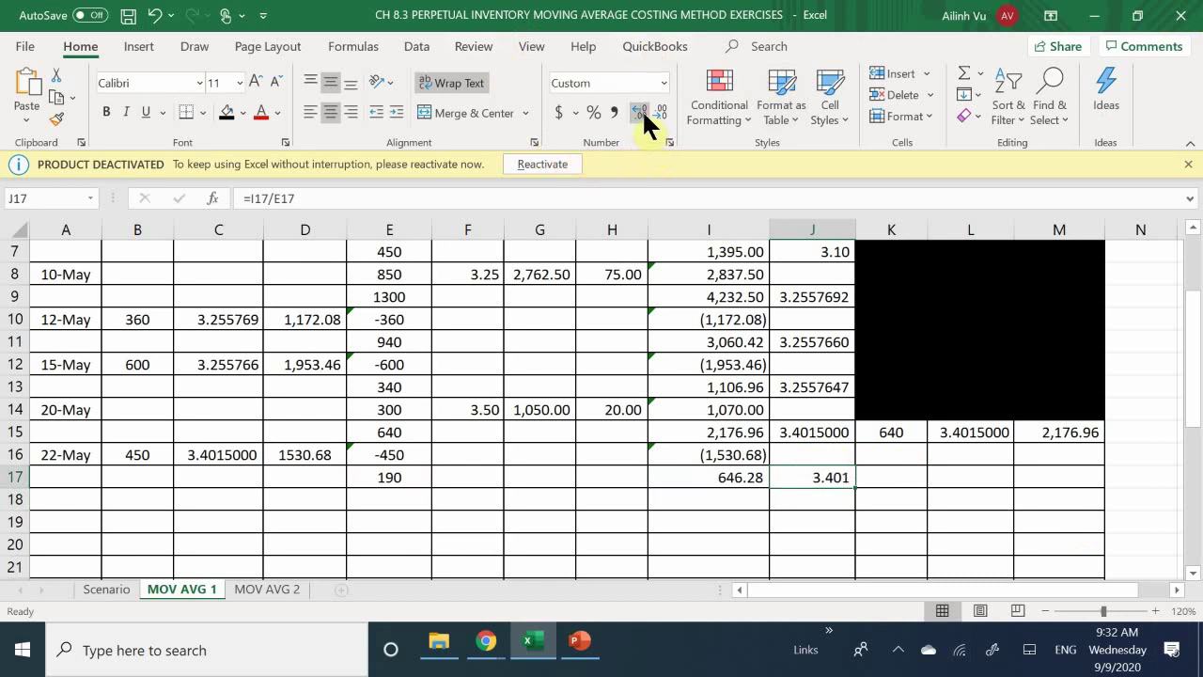
click(642, 109)
click(642, 109)
click(641, 109)
click(641, 109)
- Carry the remaining quantity after the 22-May sale into the inventory-on-hand cell K17 with =E17
click(892, 474)
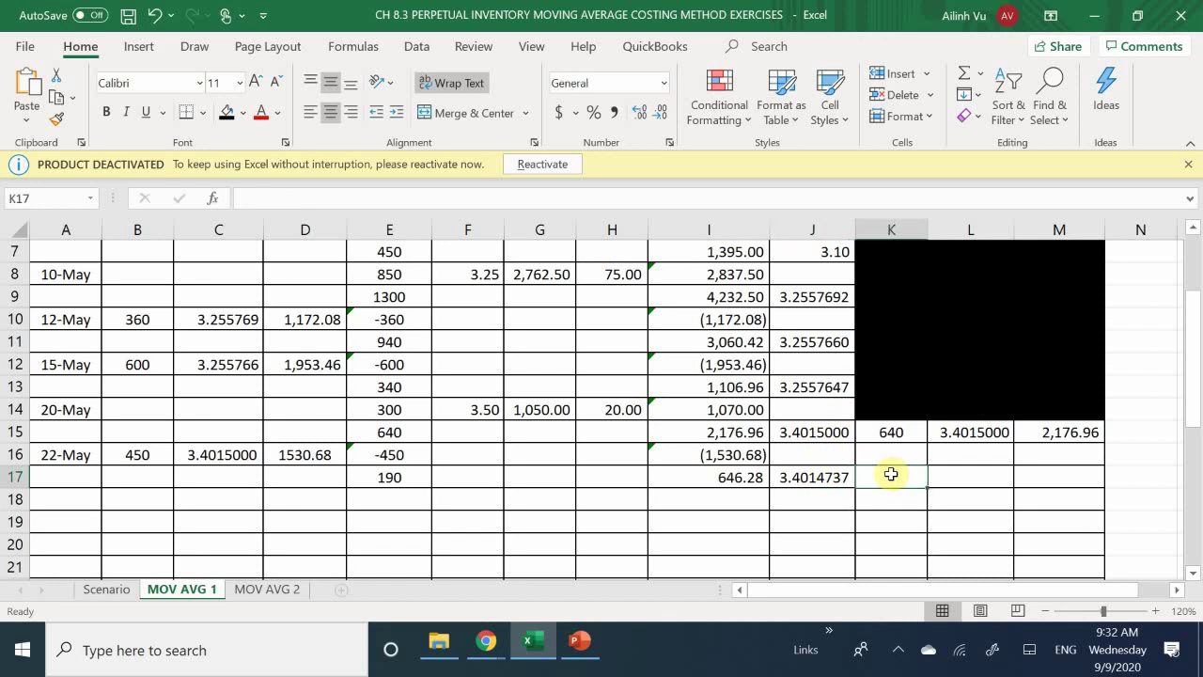
text(=)
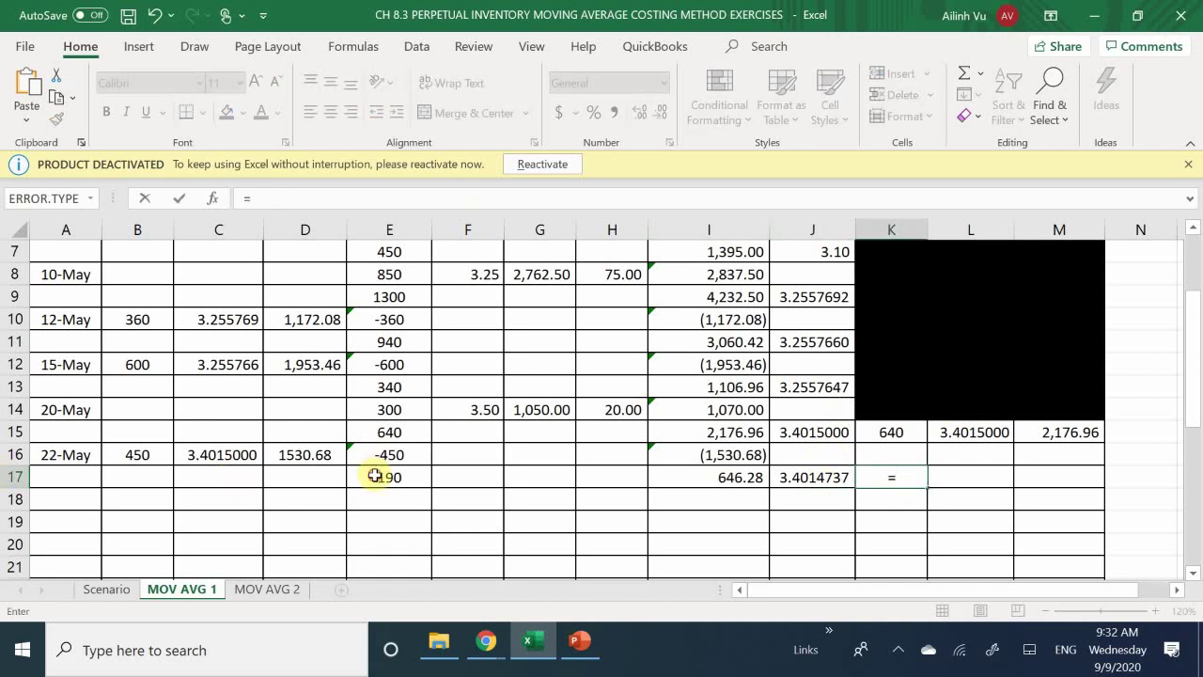
click(375, 475)
key(Return)
- Bring the remaining total inventory cost into the on-hand total cell M17 with =I17
key(Right)
key(Up)
key(Right)
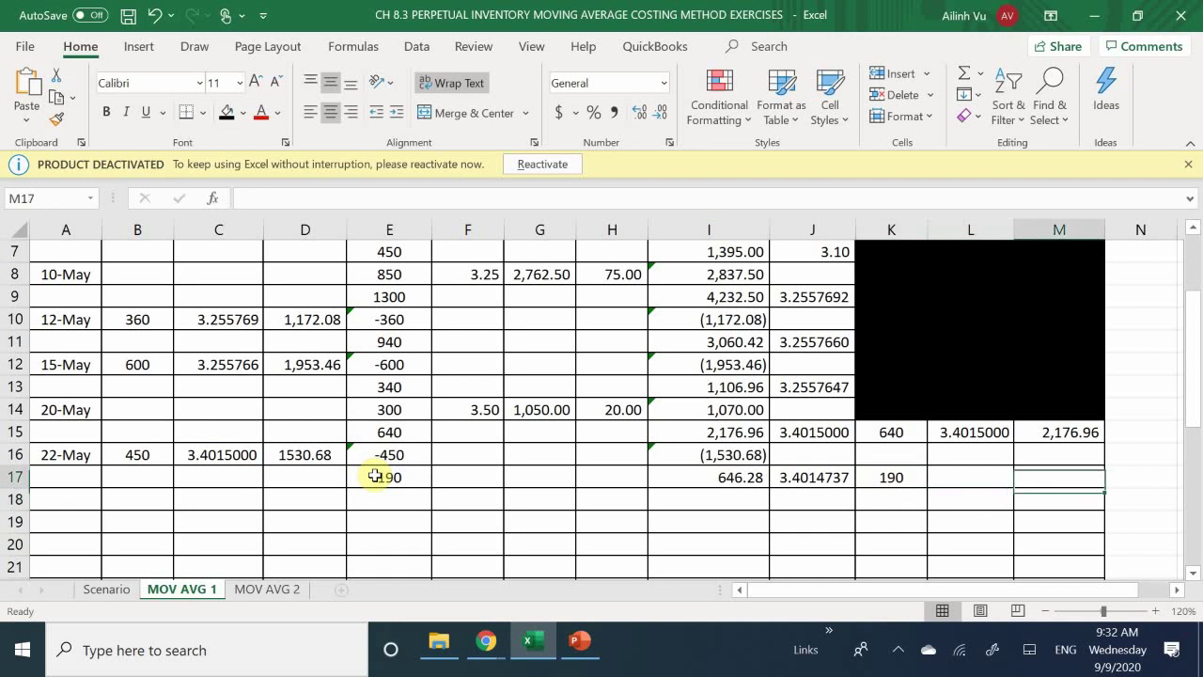
text(=)
key(Left)
key(Left)
key(Left)
key(Left)
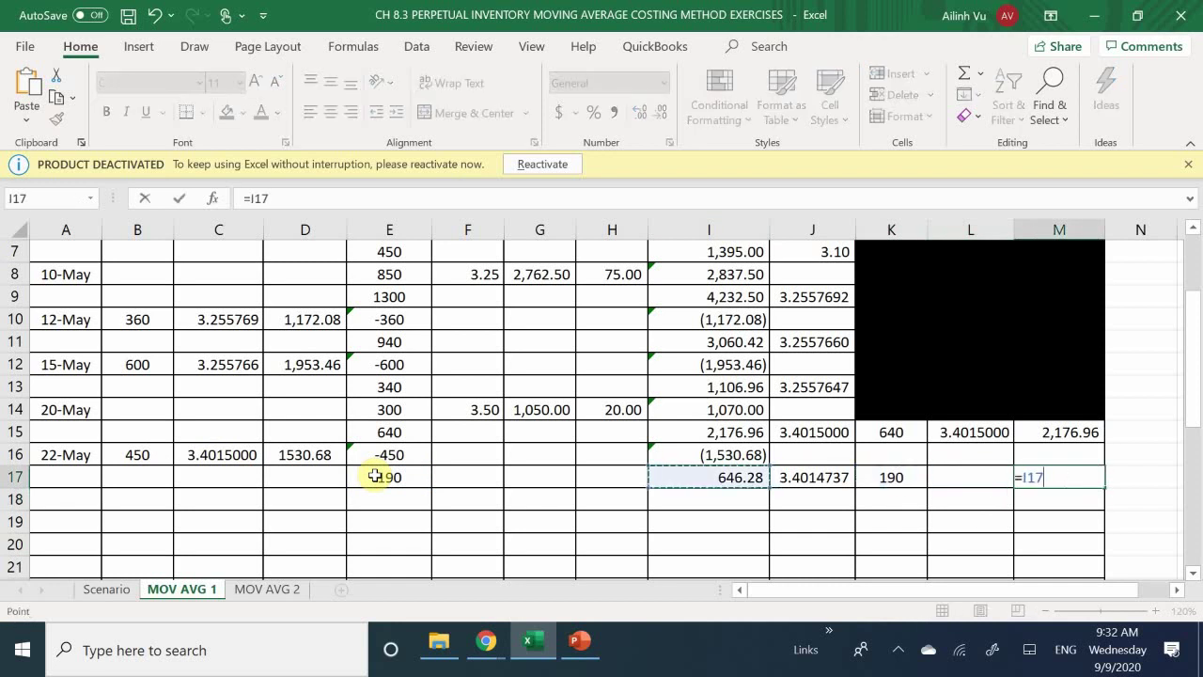
key(Return)
- Calculate the on-hand cost per unit in L17 with =M17/K17
key(Left)
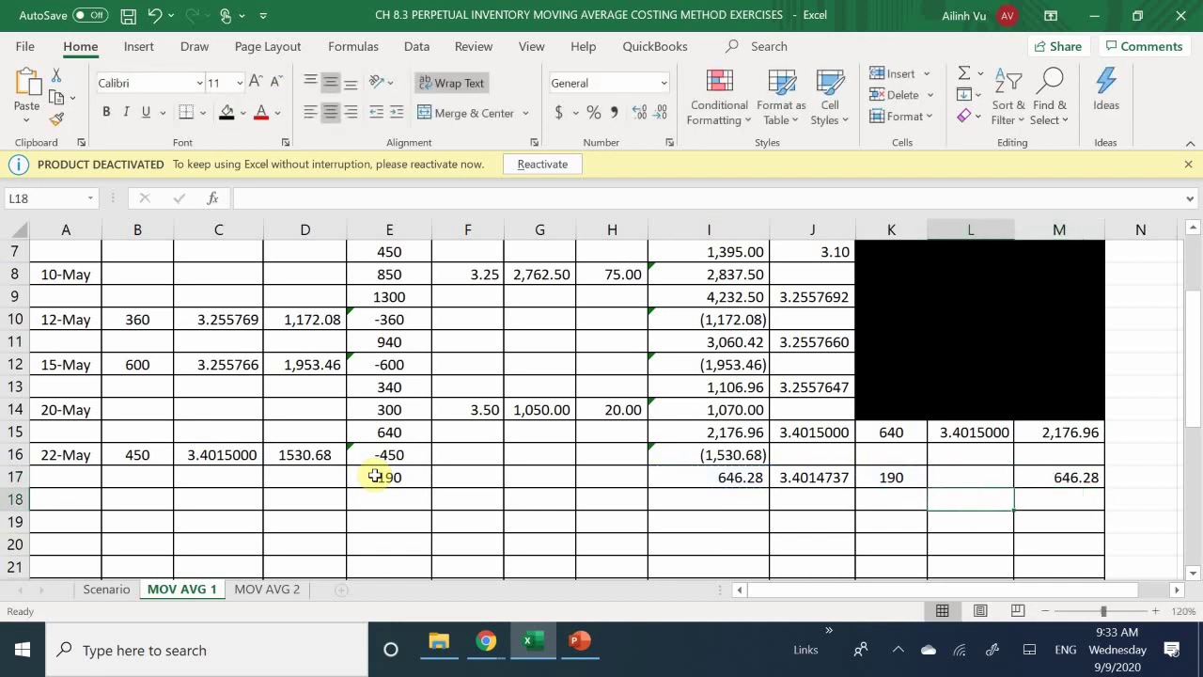
key(Up)
text(=)
key(Right)
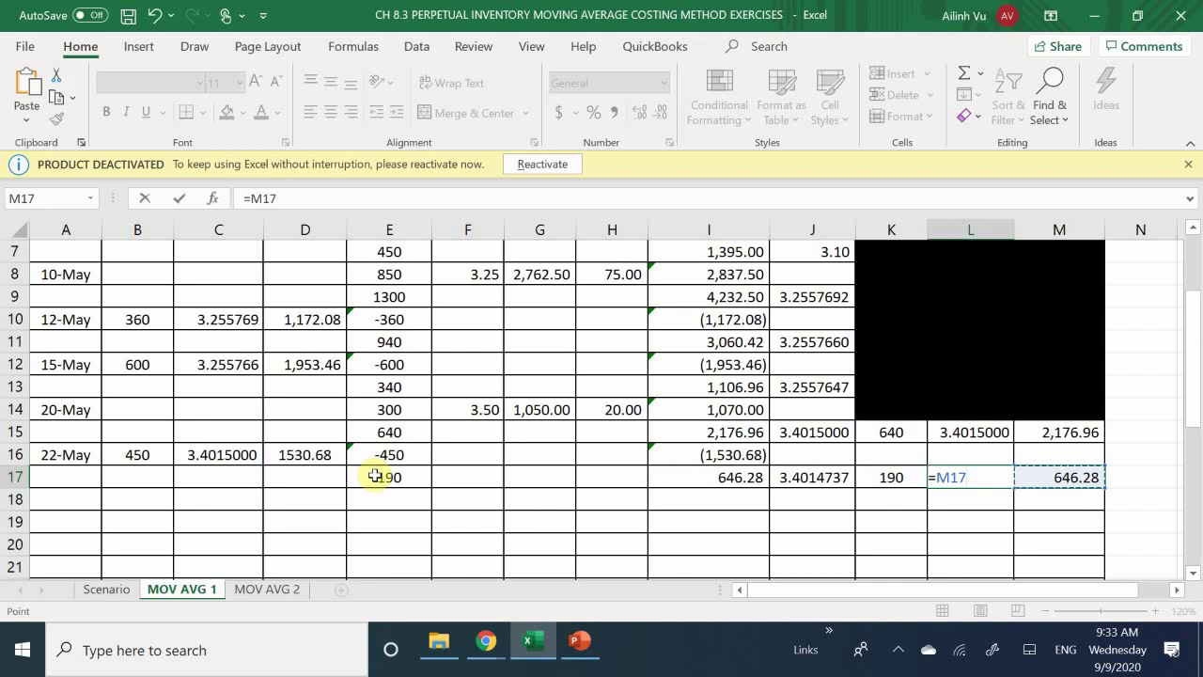
text(/)
key(Left)
key(Left)
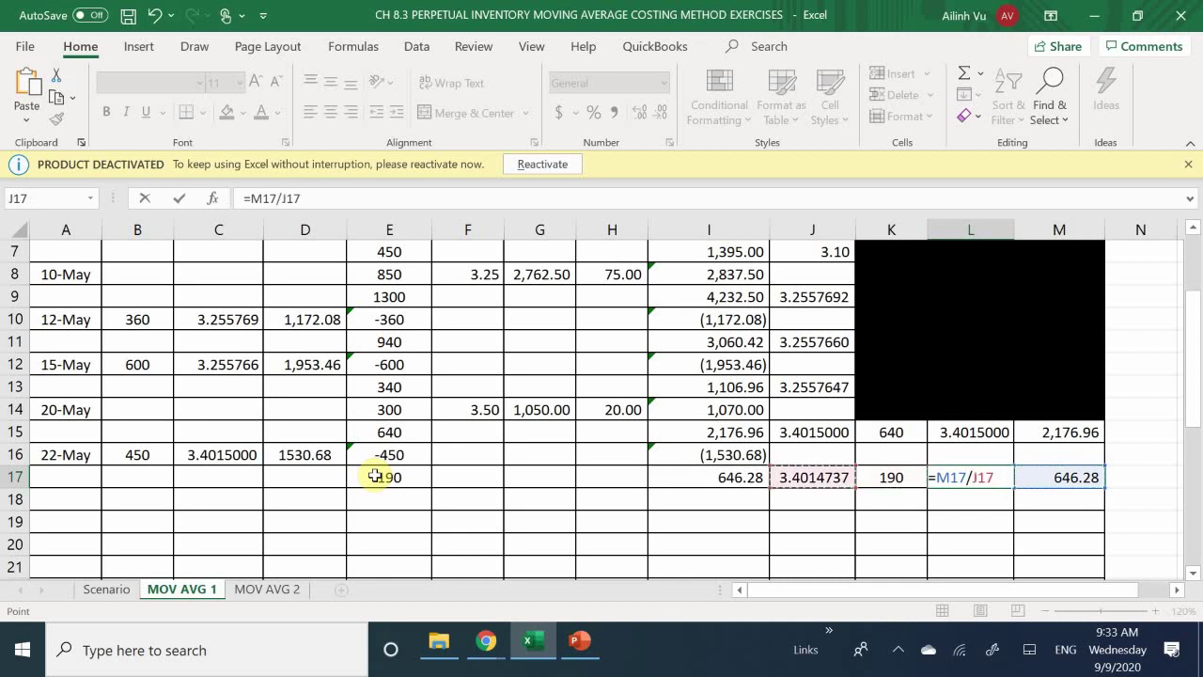
key(Right)
key(Return)
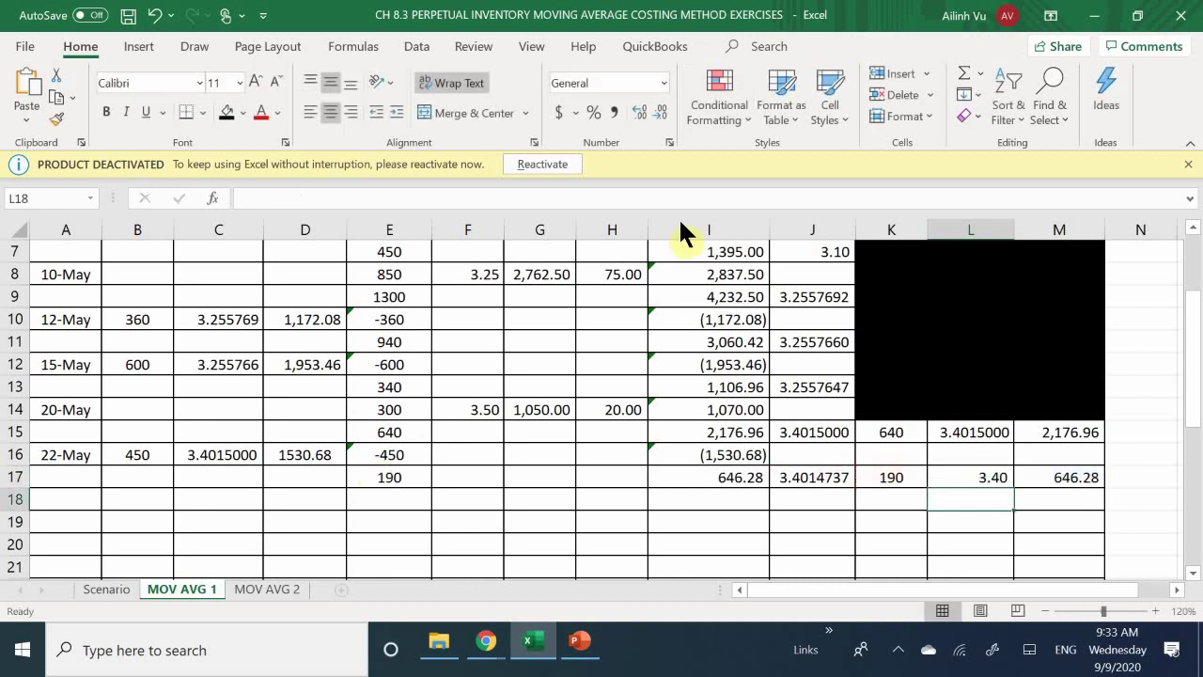
- Format the on-hand cost per unit in L17 to show six decimal places
click(975, 477)
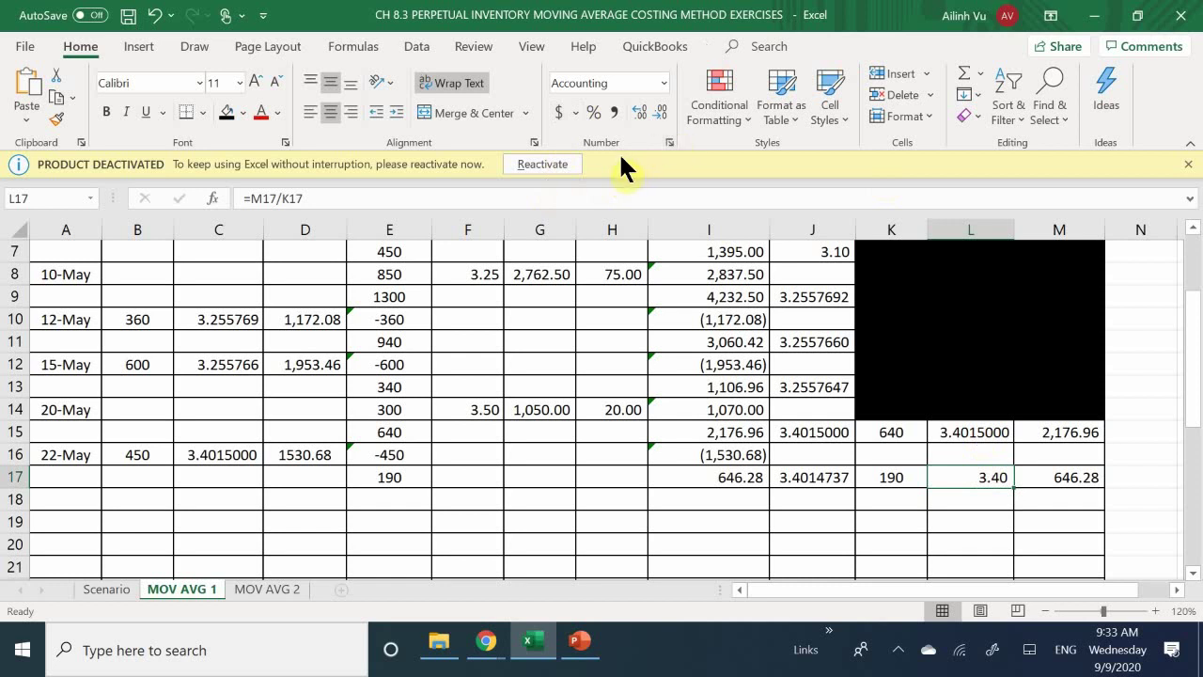
click(638, 111)
click(638, 112)
click(638, 112)
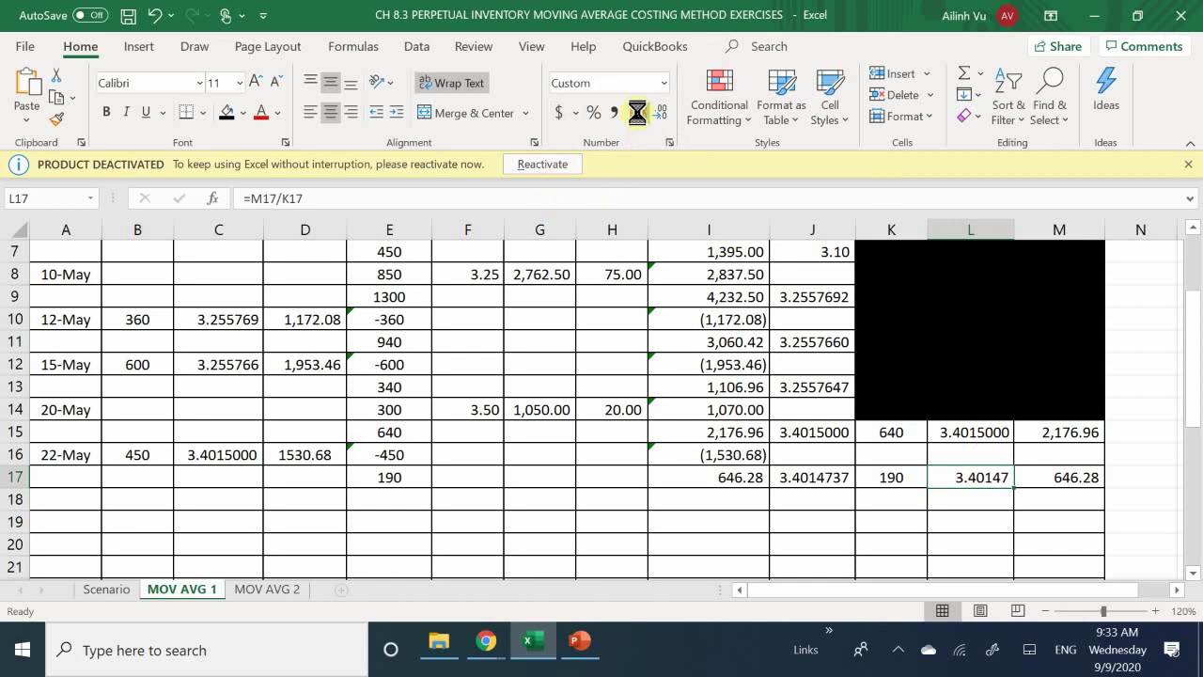
click(638, 112)
- Black out the superseded inventory-on-hand cells K15:M16 with a black fill
click(751, 525)
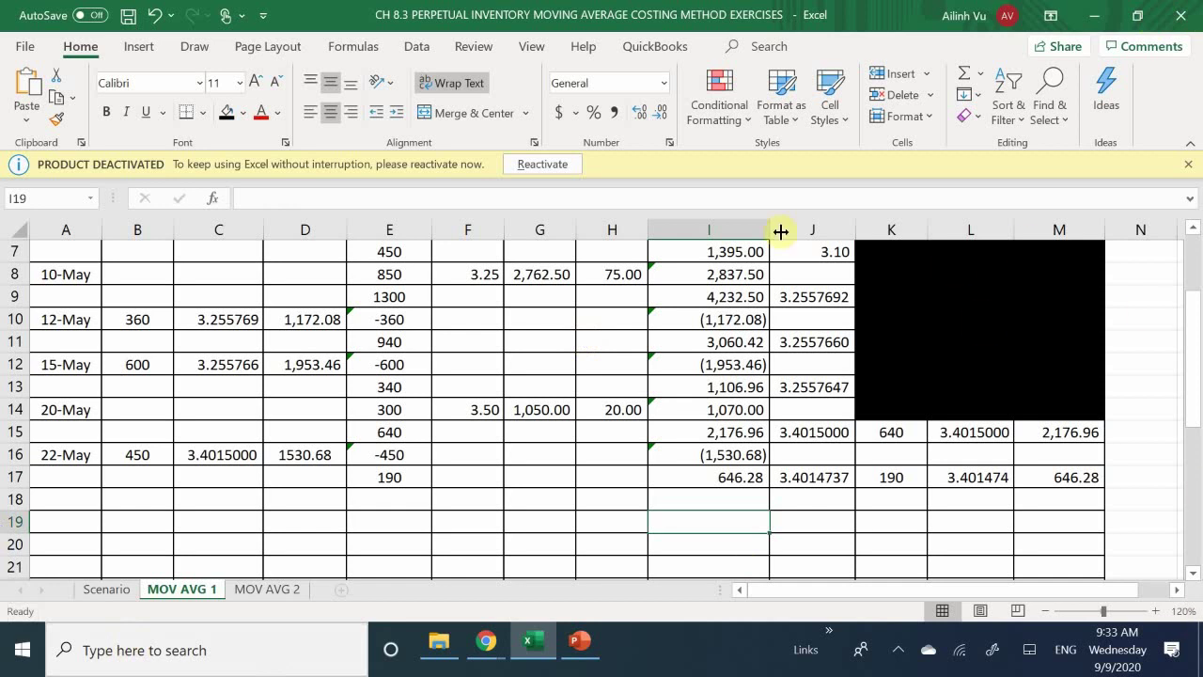
drag(889, 430, 1060, 463)
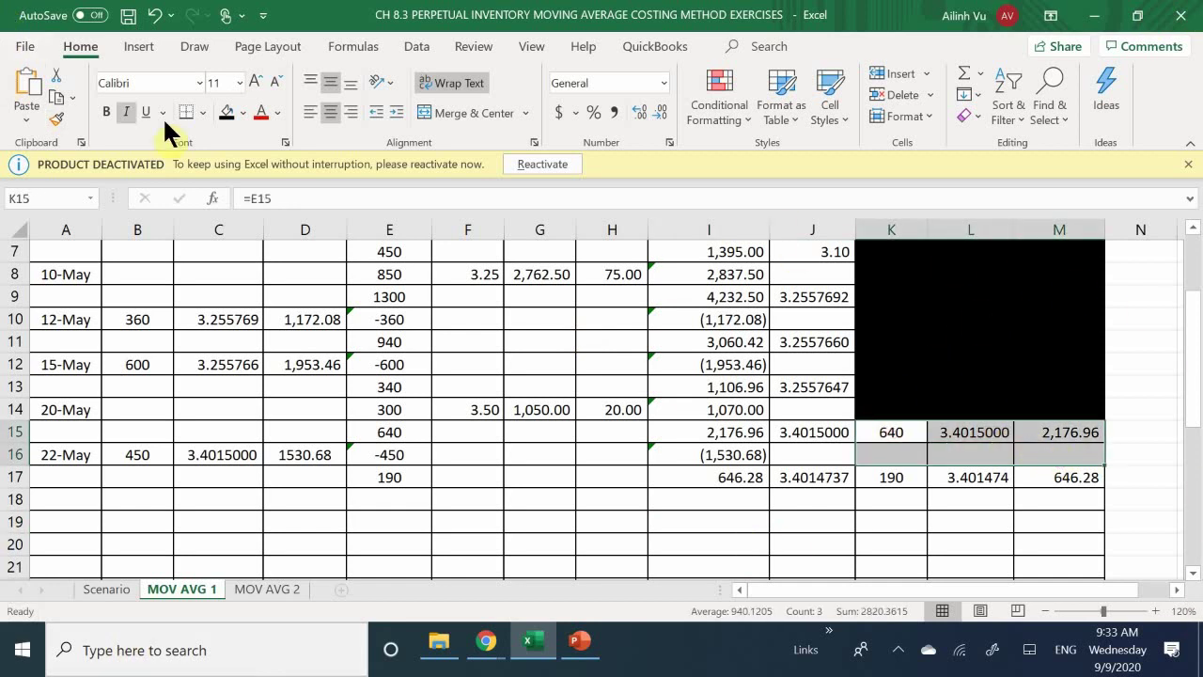
click(225, 109)
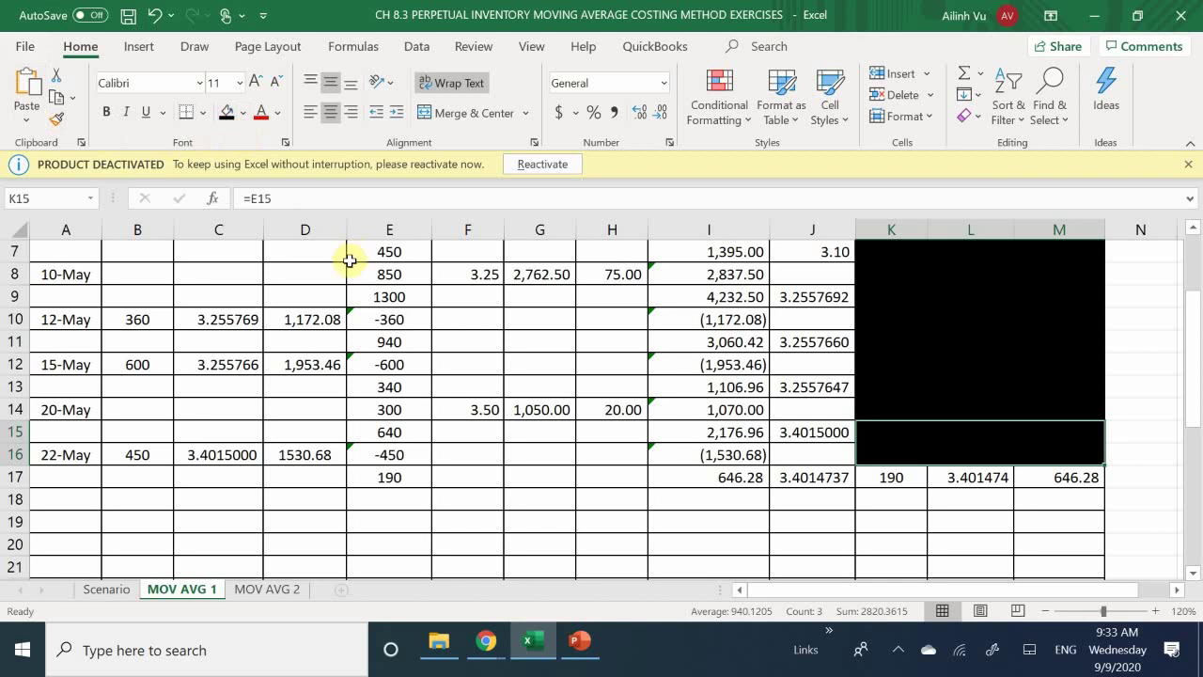
- Check the Scenario sheet for the next transaction and enter its date, 5/25, in A18 of MOV AVG 1
click(105, 590)
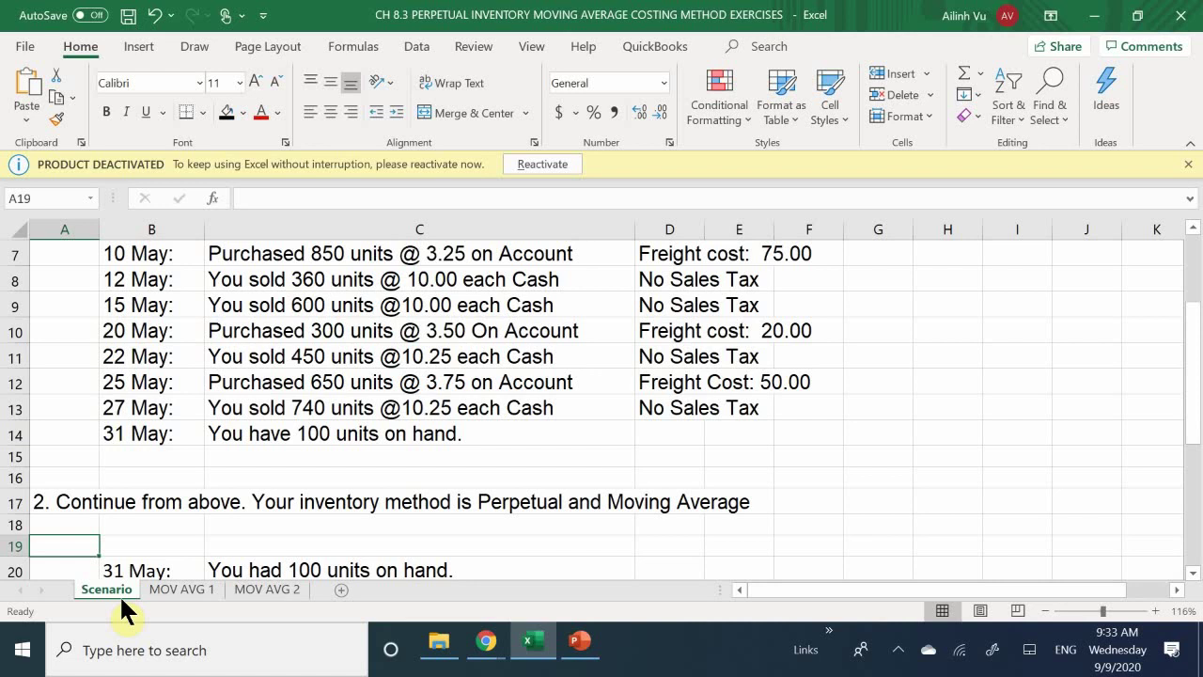
click(187, 590)
scroll(349, 505, down, 1)
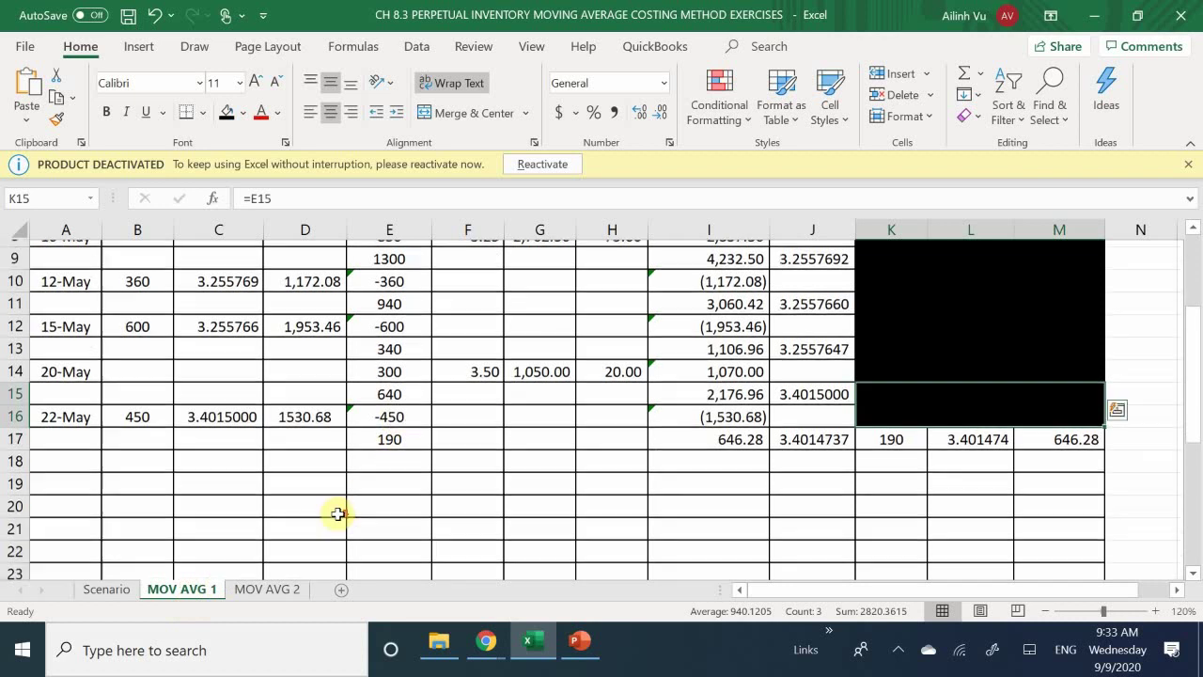
drag(385, 432, 552, 445)
scroll(357, 445, up, 2)
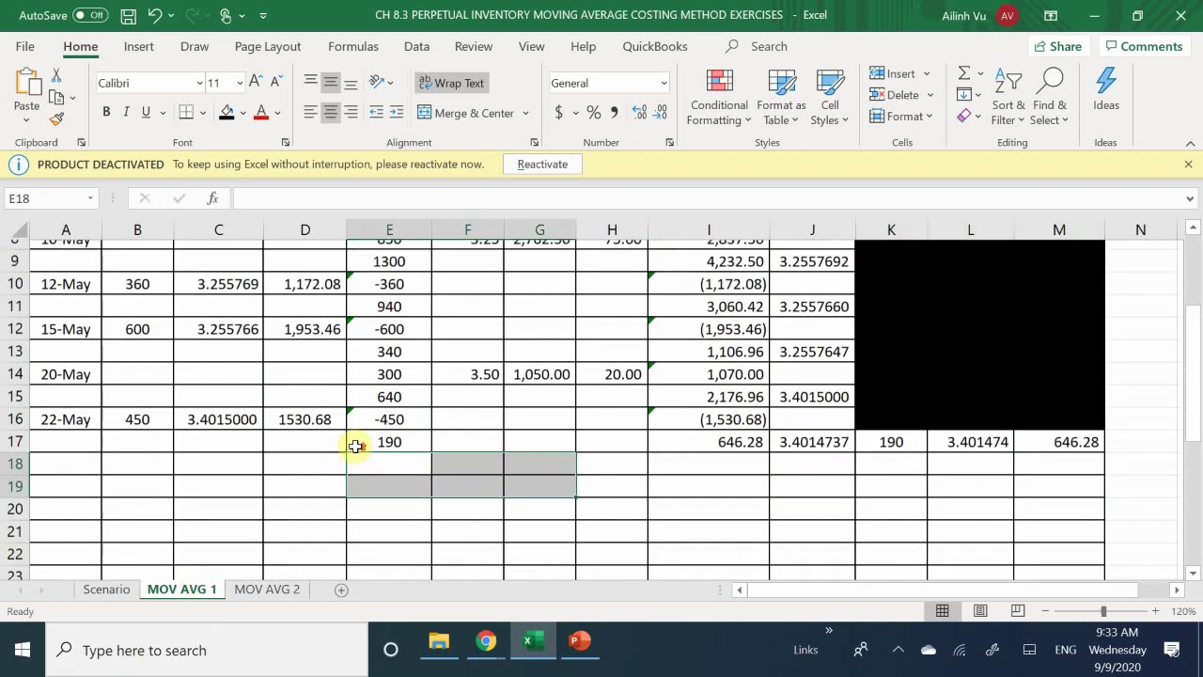
scroll(355, 448, down, 3)
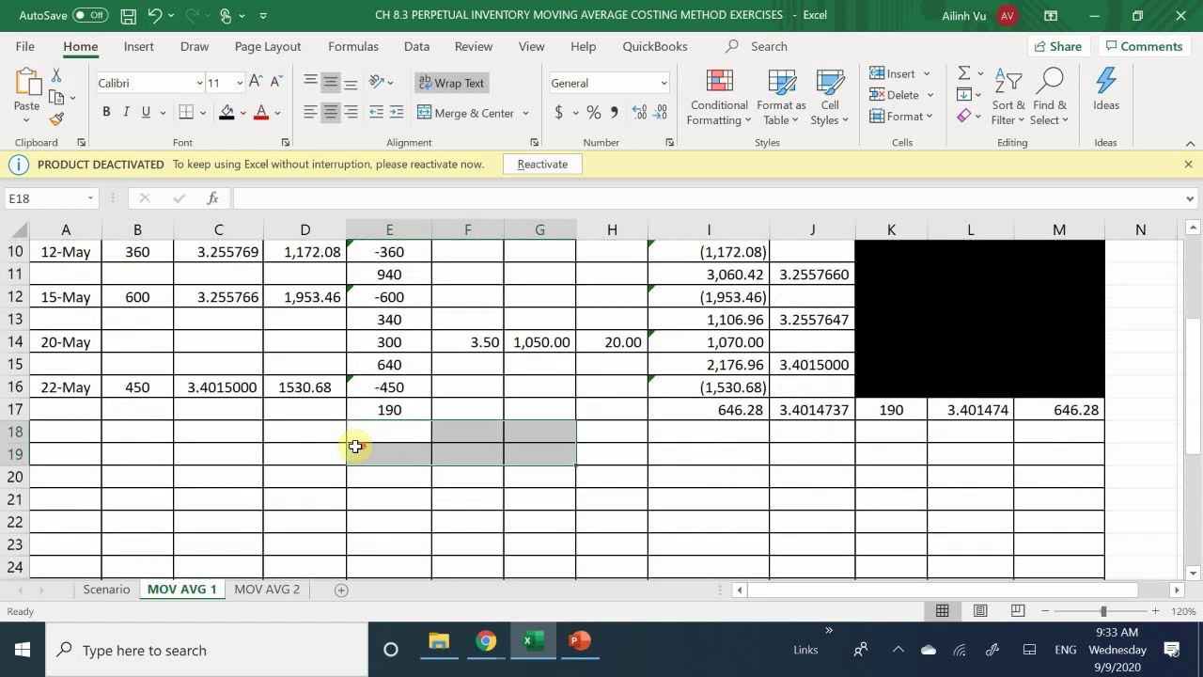
click(376, 367)
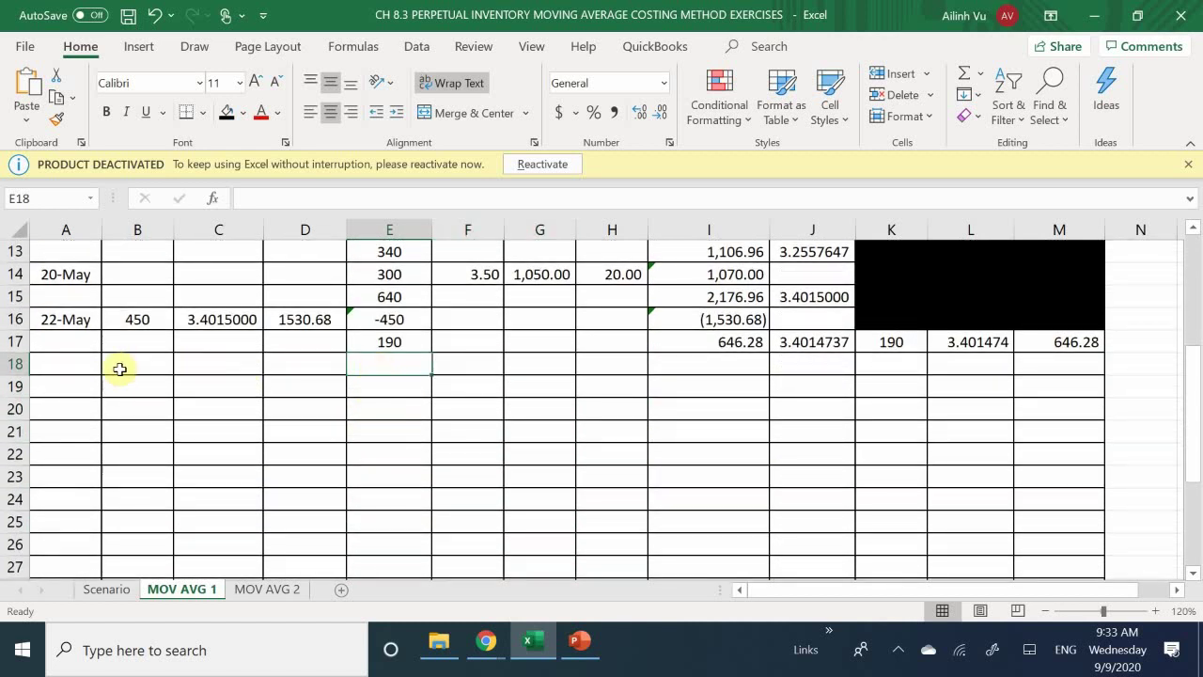
click(46, 367)
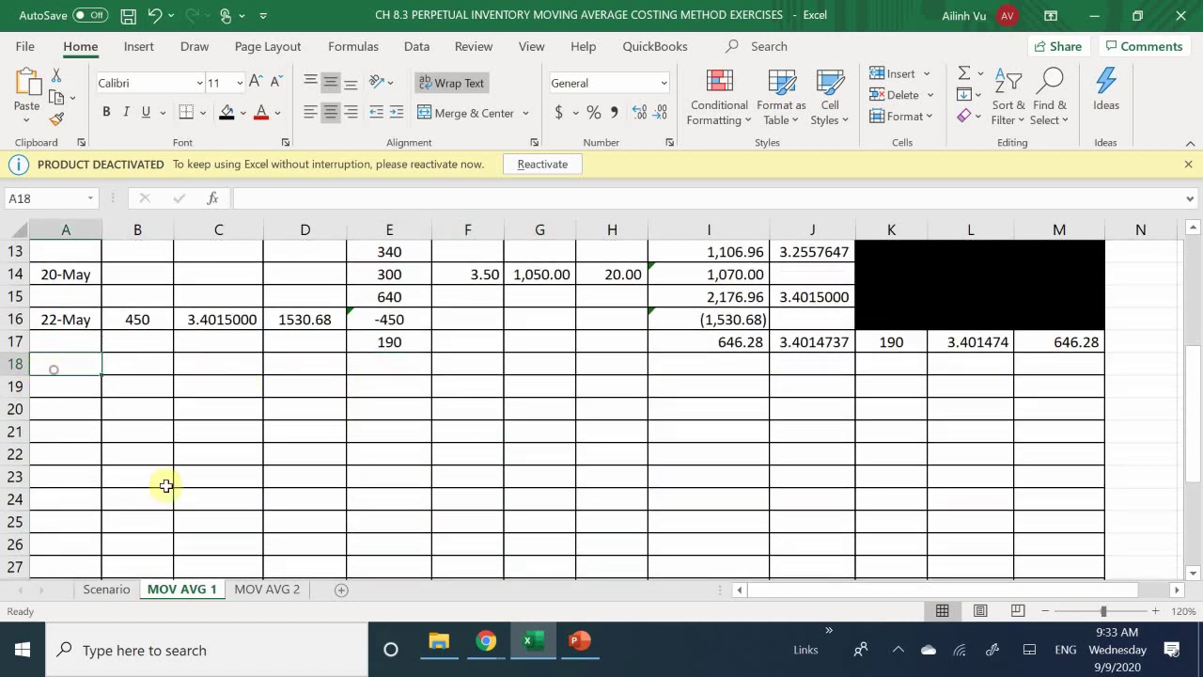
text(5/25)
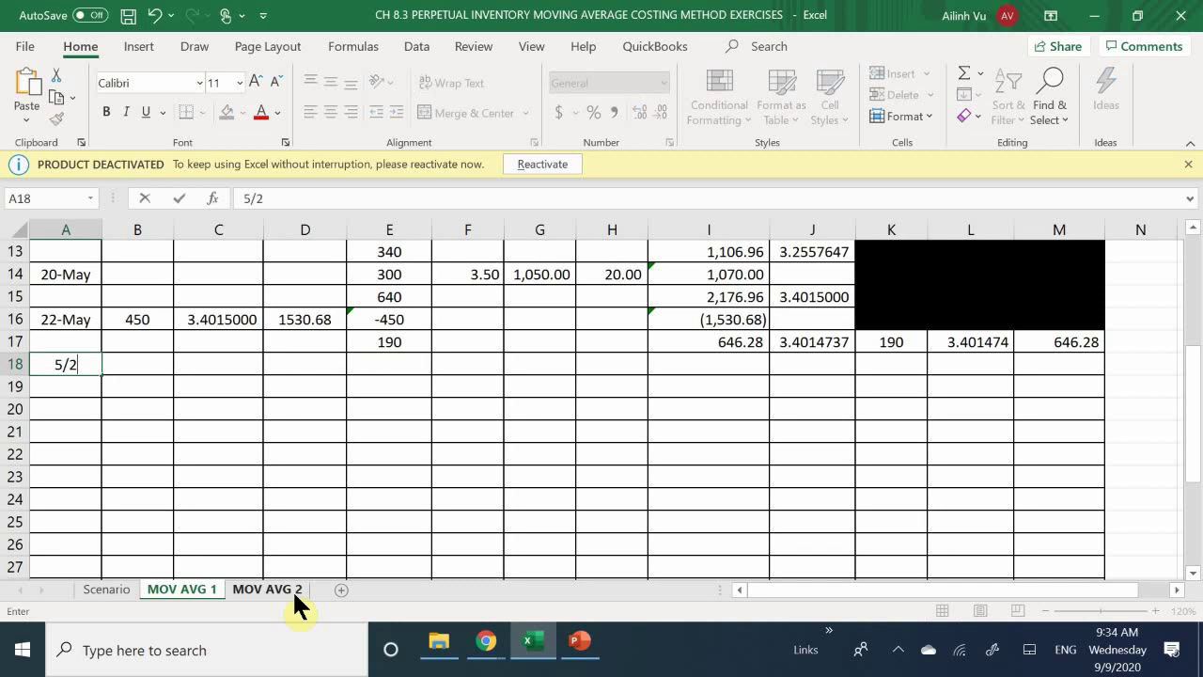
key(Return)
- Enter the 25-May purchase quantity of 650 units in E18
key(Right)
key(Right)
key(Right)
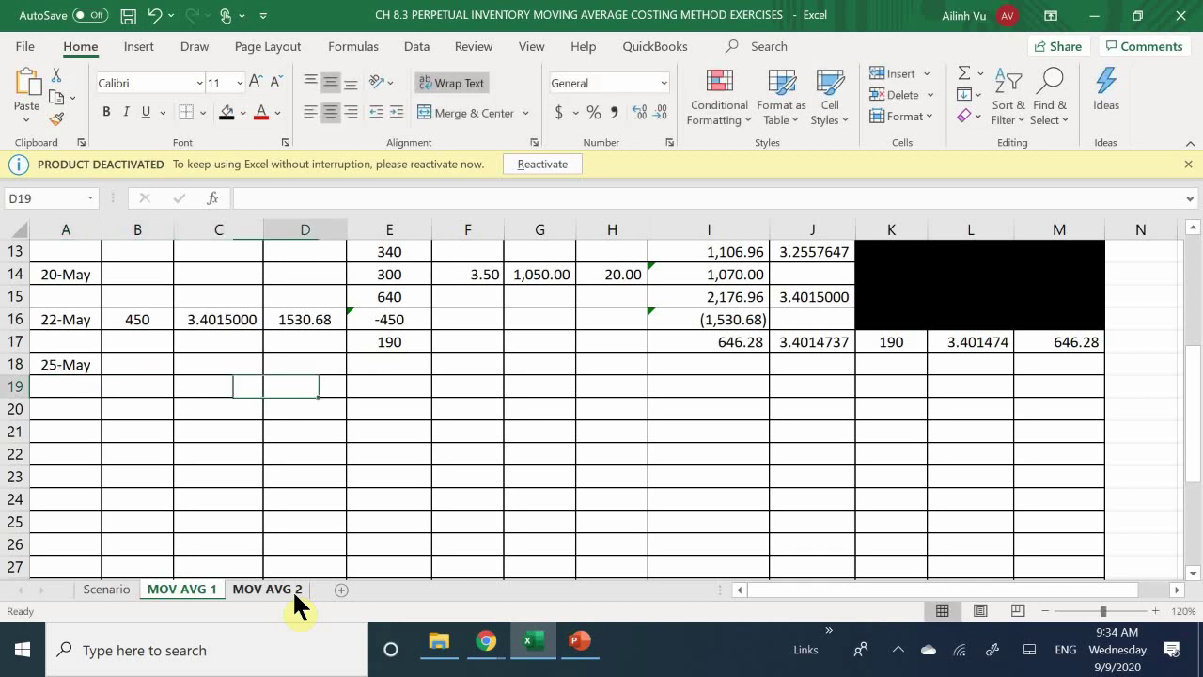
key(Up)
key(Right)
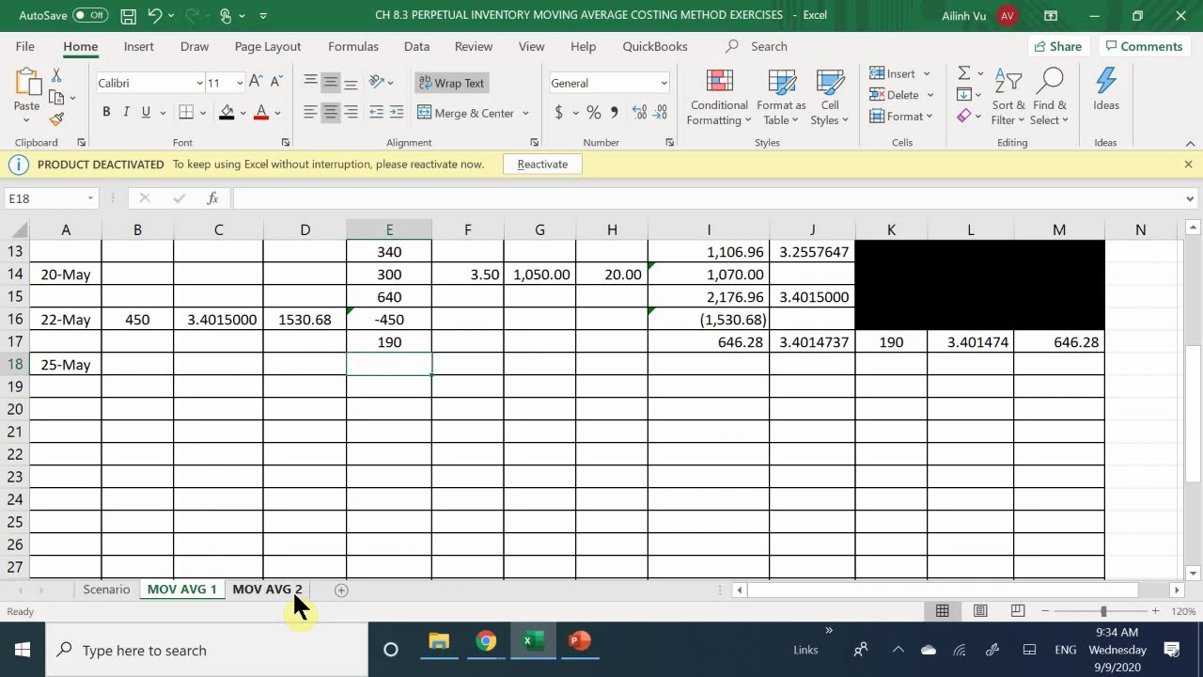
text(650)
key(Return)
- Enter the 25-May purchase's unit cost of 3.75 in F18 and its freight cost of 50 in H18
key(Right)
key(Up)
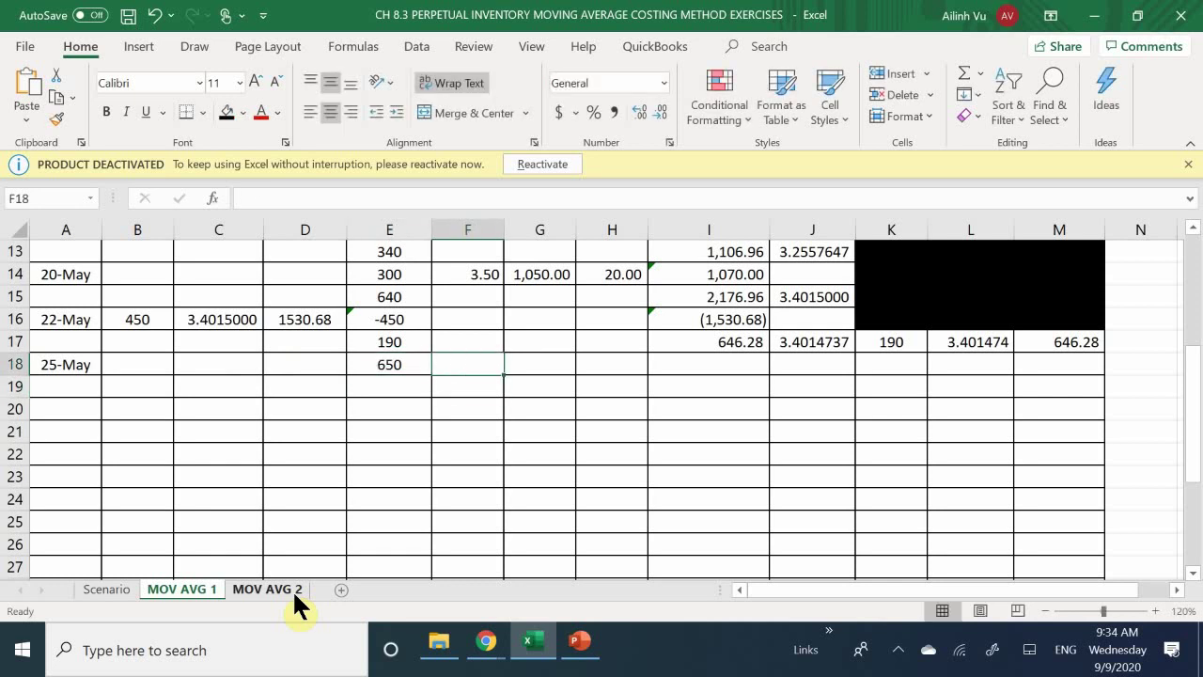
text(3.75)
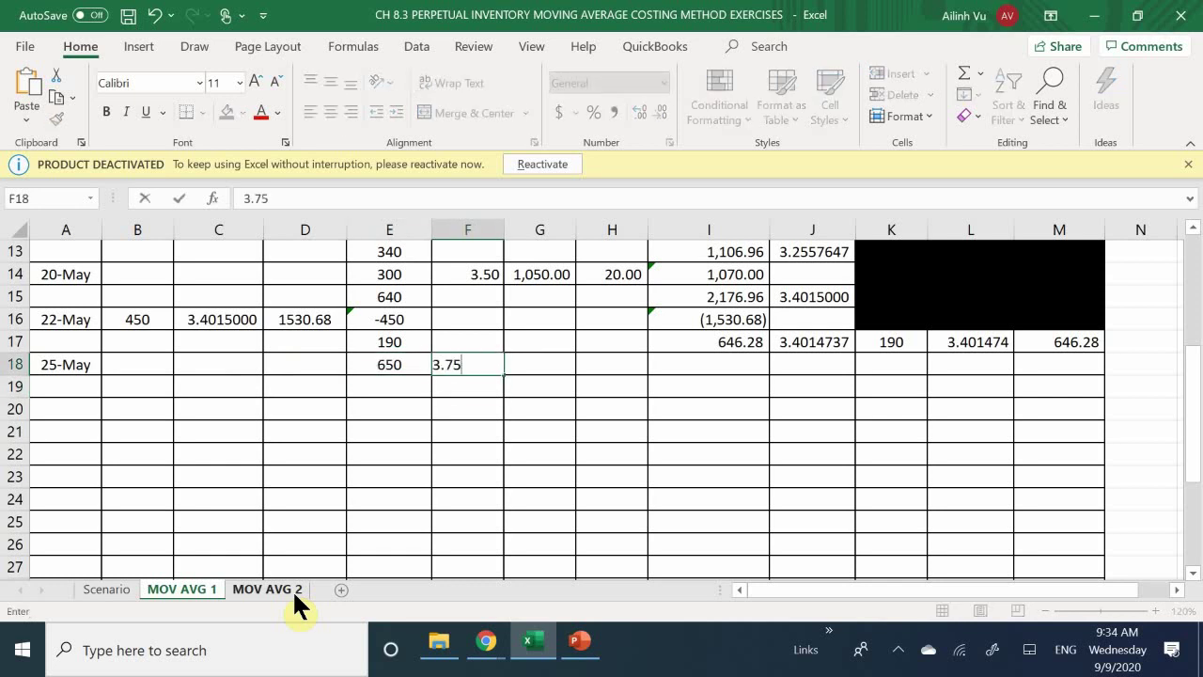
key(Return)
key(Right)
key(Up)
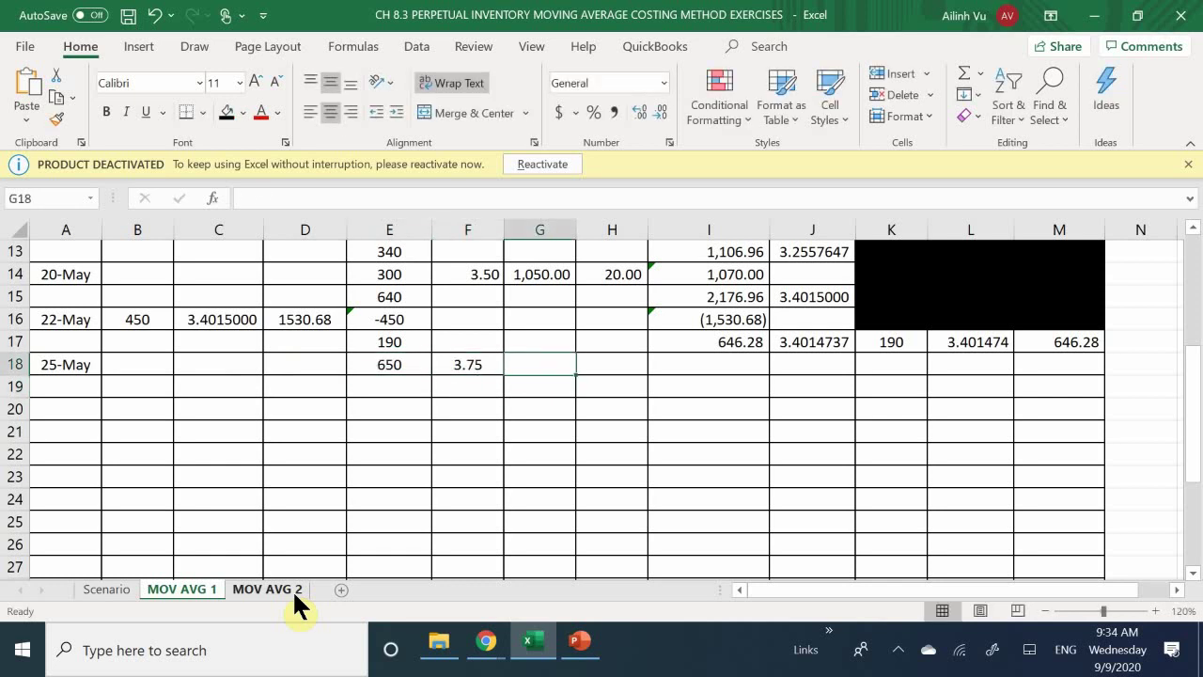
key(Right)
text(50)
key(Return)
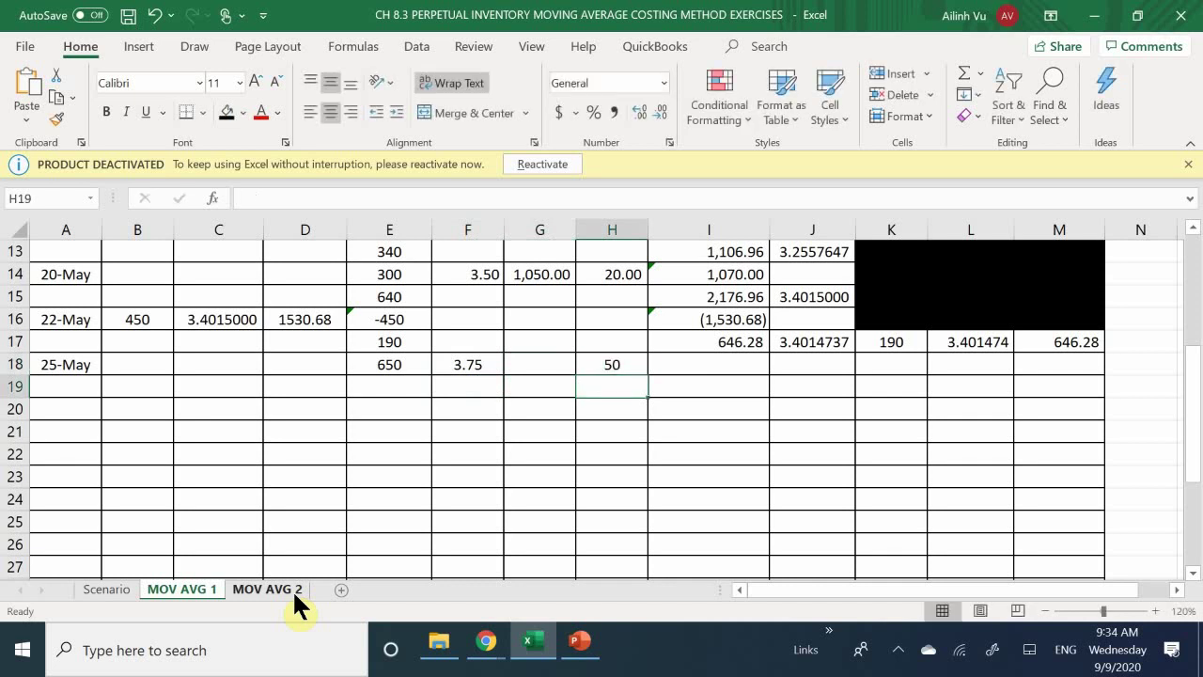
- Calculate the 25-May purchase cost before freight in G18 with =F18*E18
key(Left)
key(Up)
text(=)
key(Left)
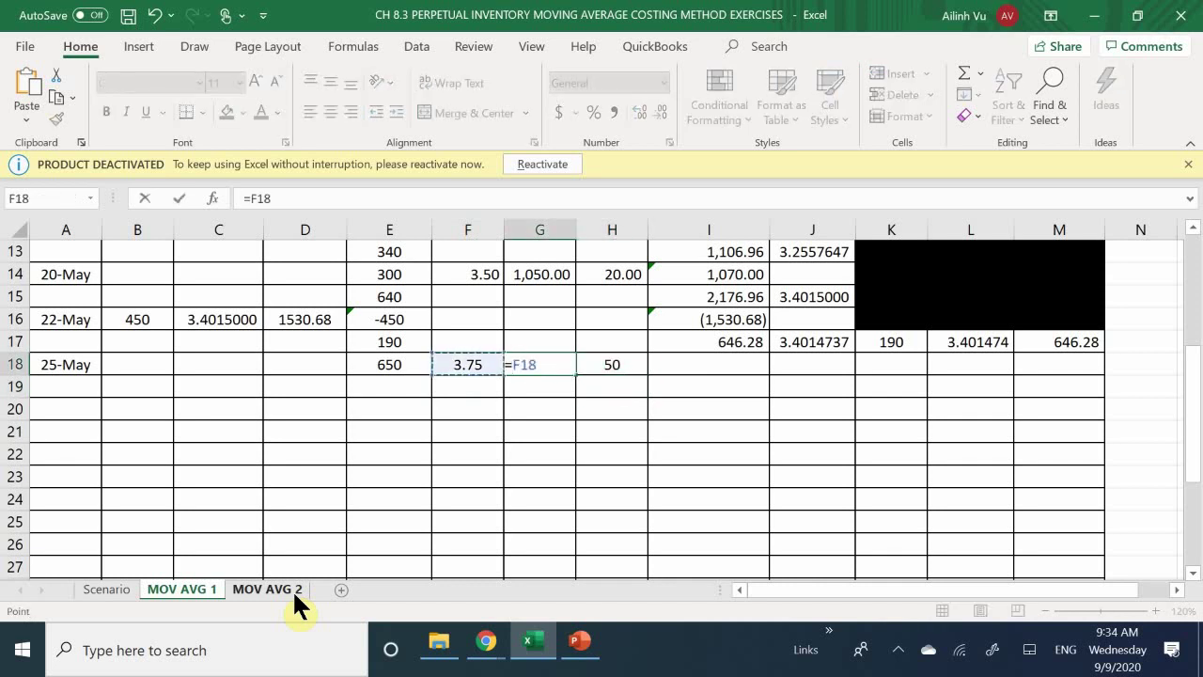
text(*)
key(Left)
key(Left)
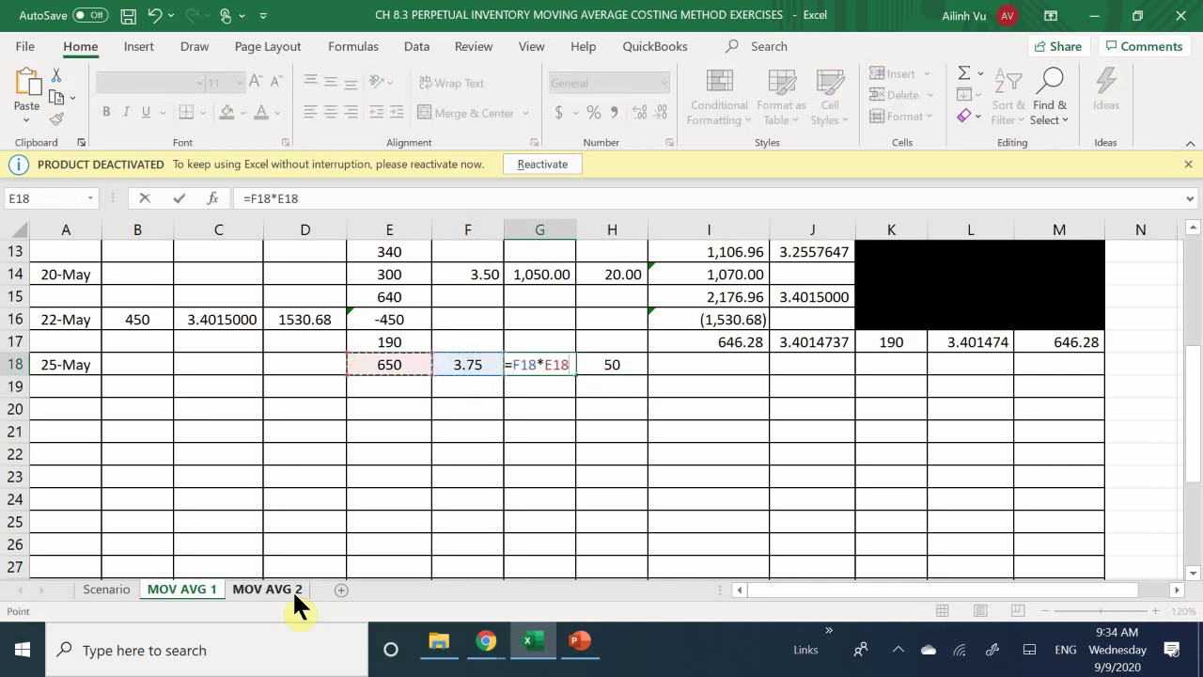
key(Return)
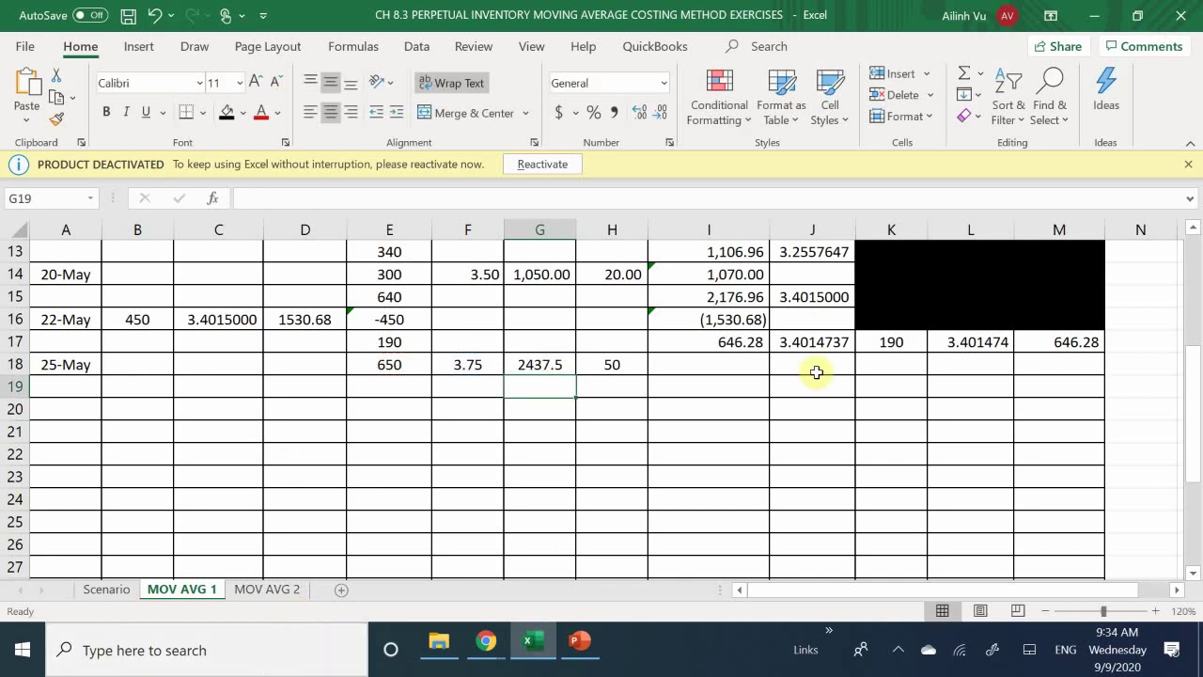
- Calculate the 25-May purchase's total cost including freight in I18 with =H18+G18
click(705, 365)
text(=H18+)
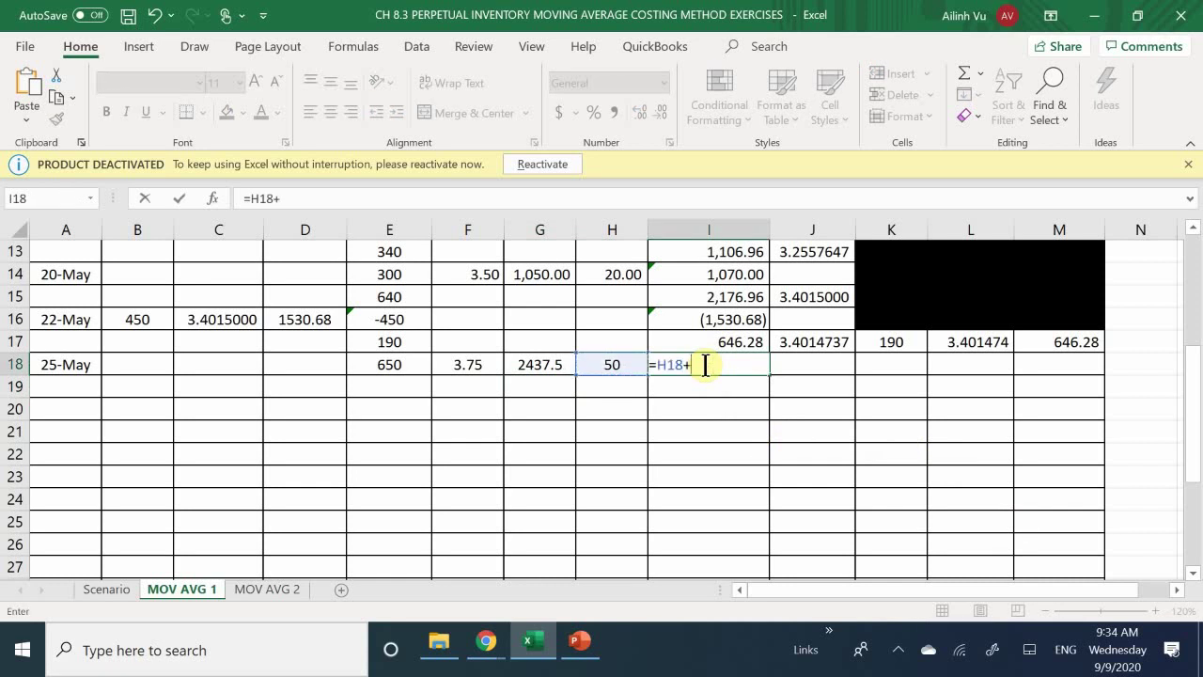
key(Left)
key(Left)
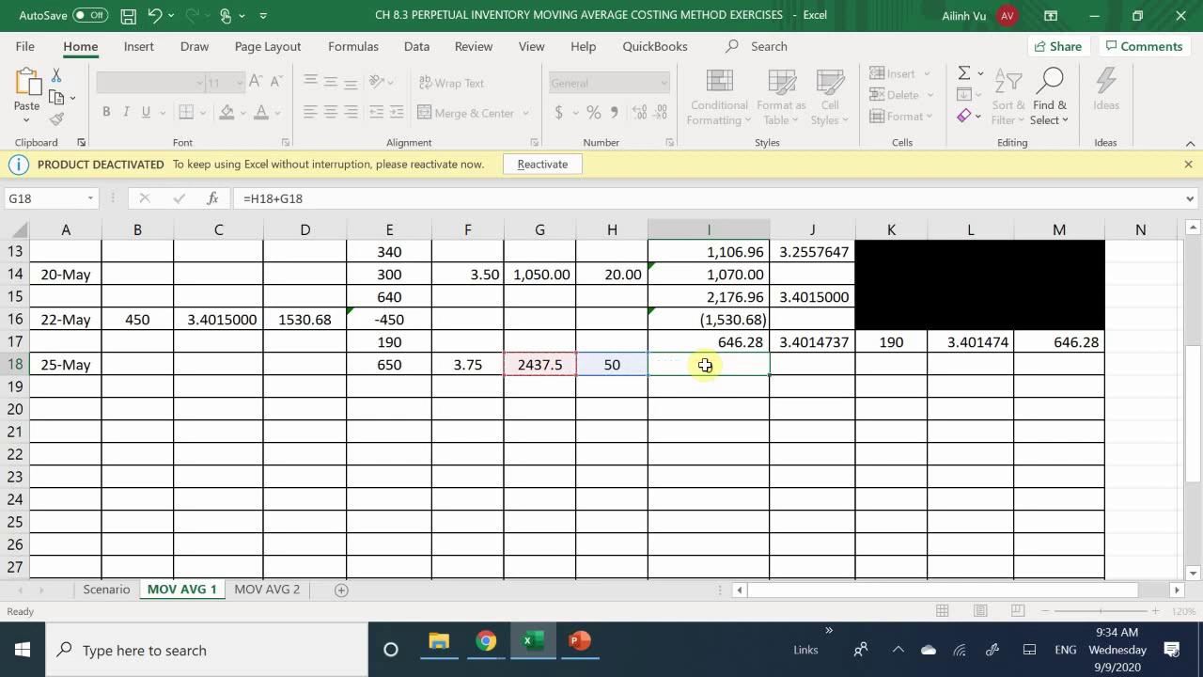
key(Return)
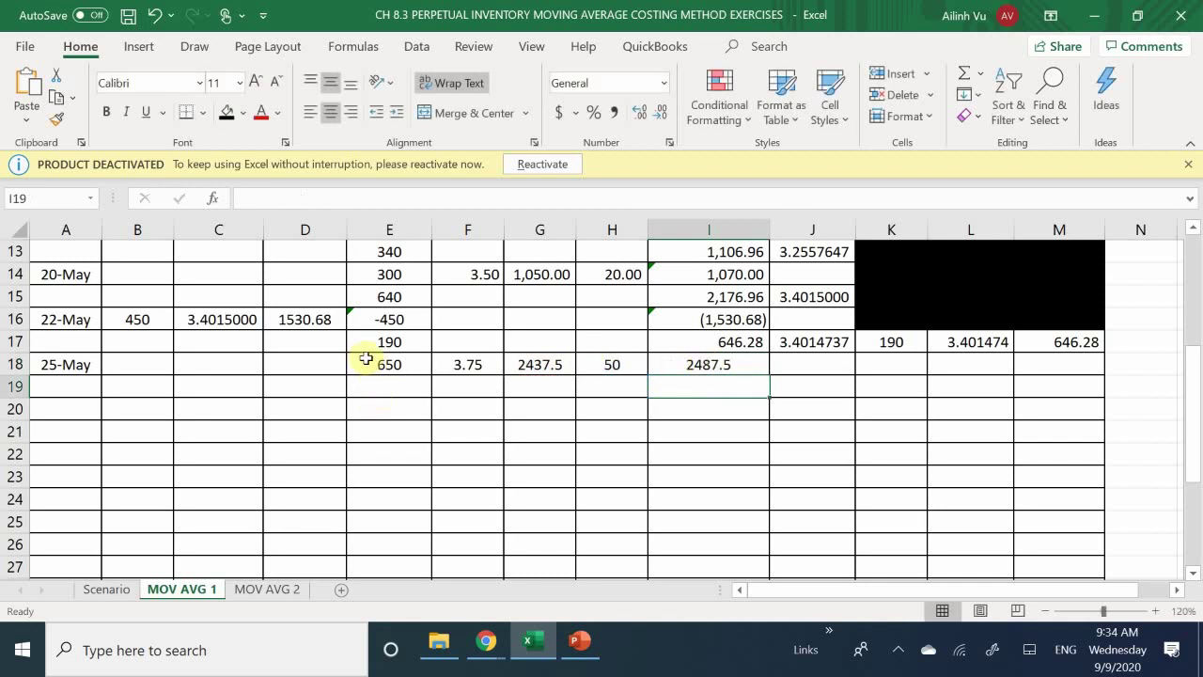
- Apply comma style with two decimal places to the purchase cost cells F18:I31
drag(456, 364, 740, 516)
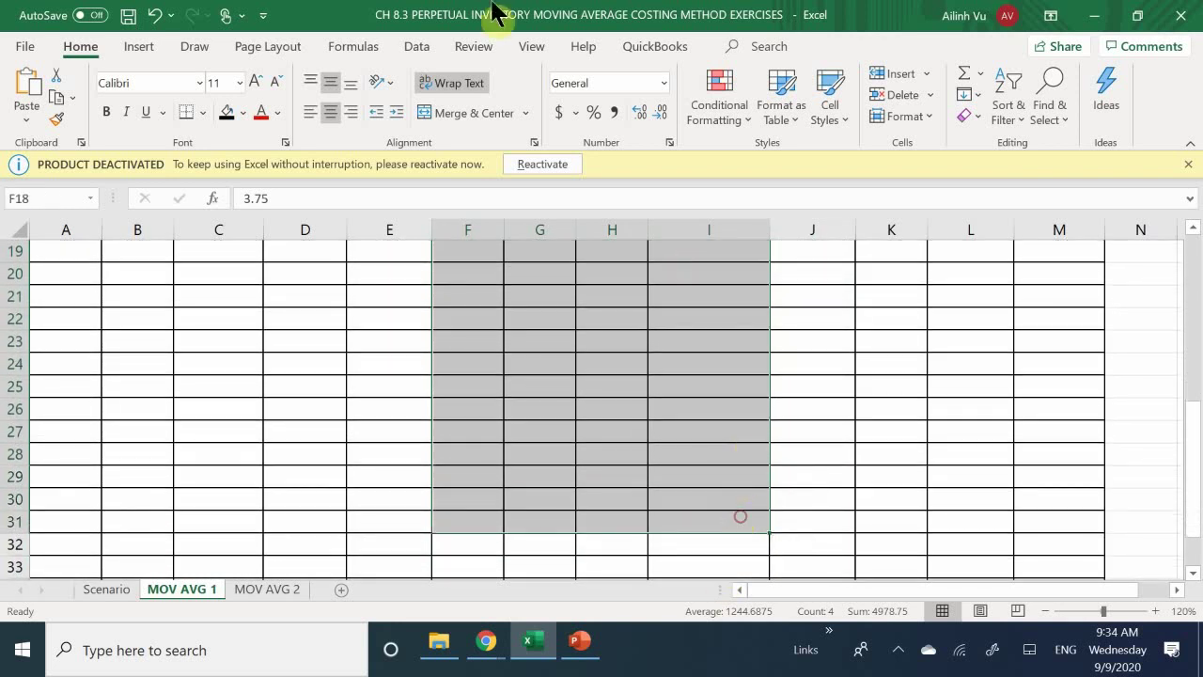
click(618, 108)
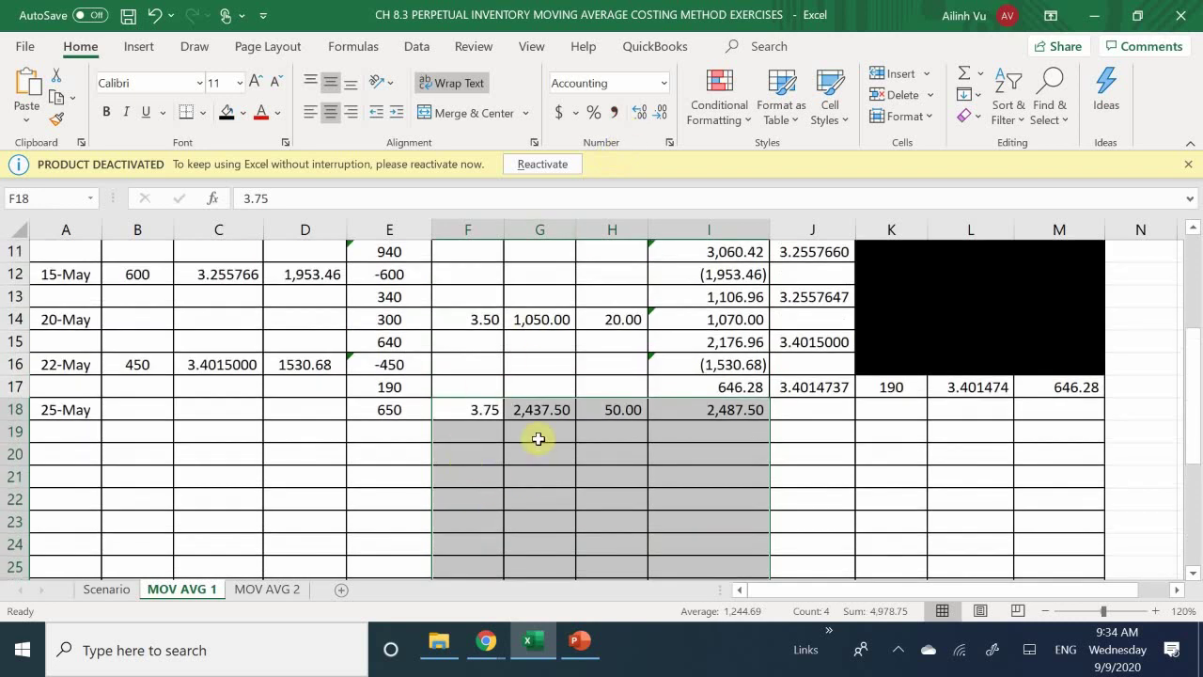
click(537, 438)
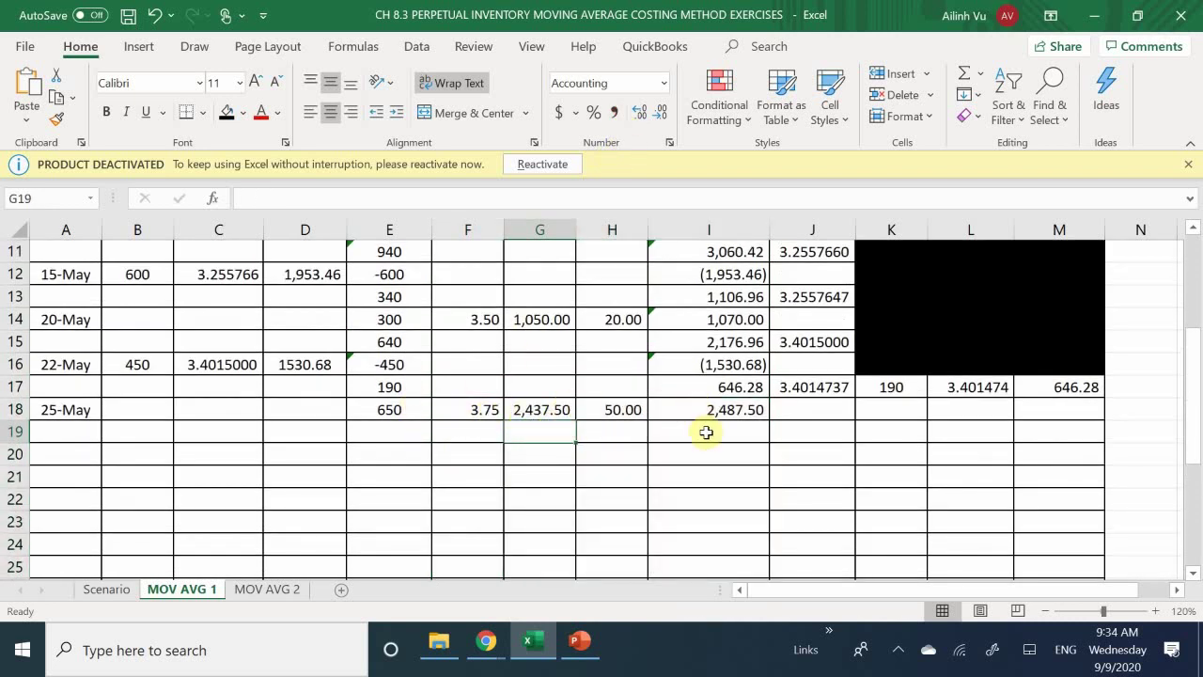
- Calculate the running unit balance after the 25-May purchase in E19 with =E17+E18
click(396, 429)
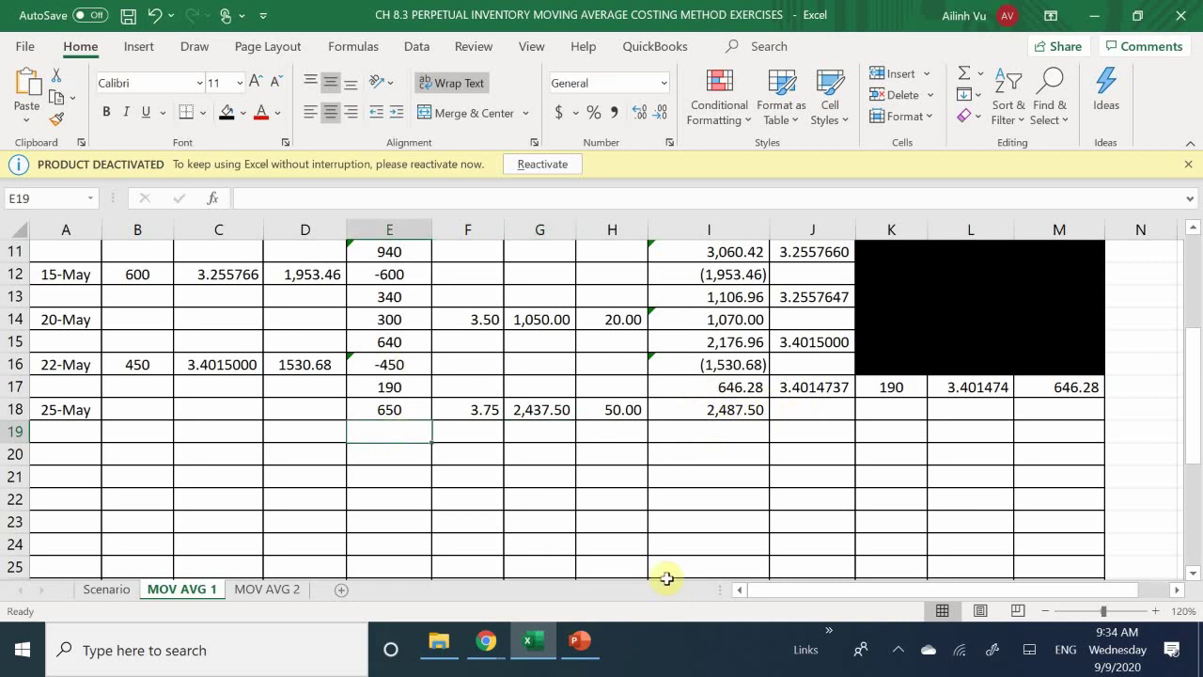
text(=)
key(Up)
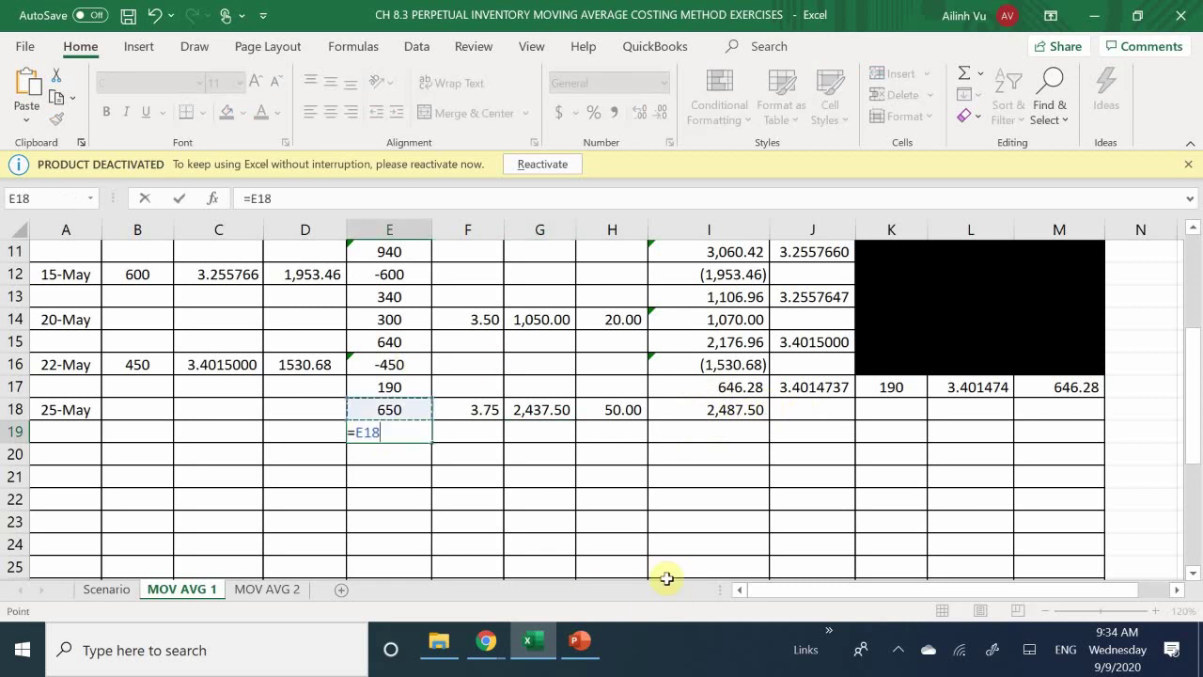
key(Up)
text(+)
key(Up)
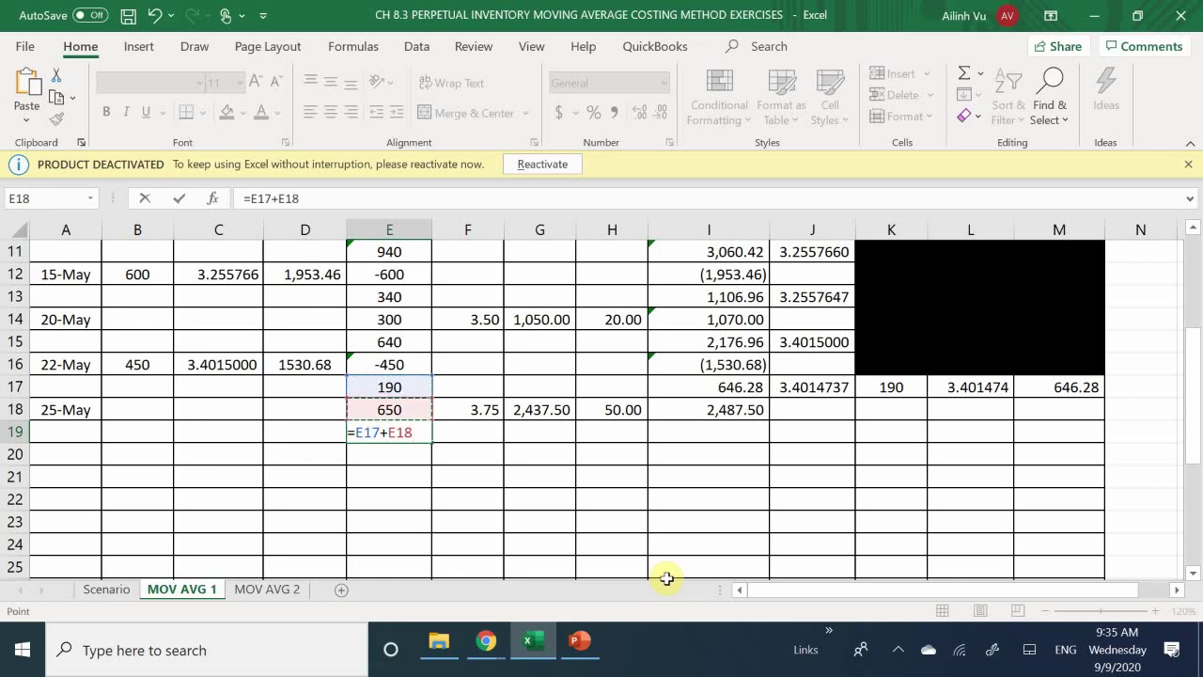
key(Return)
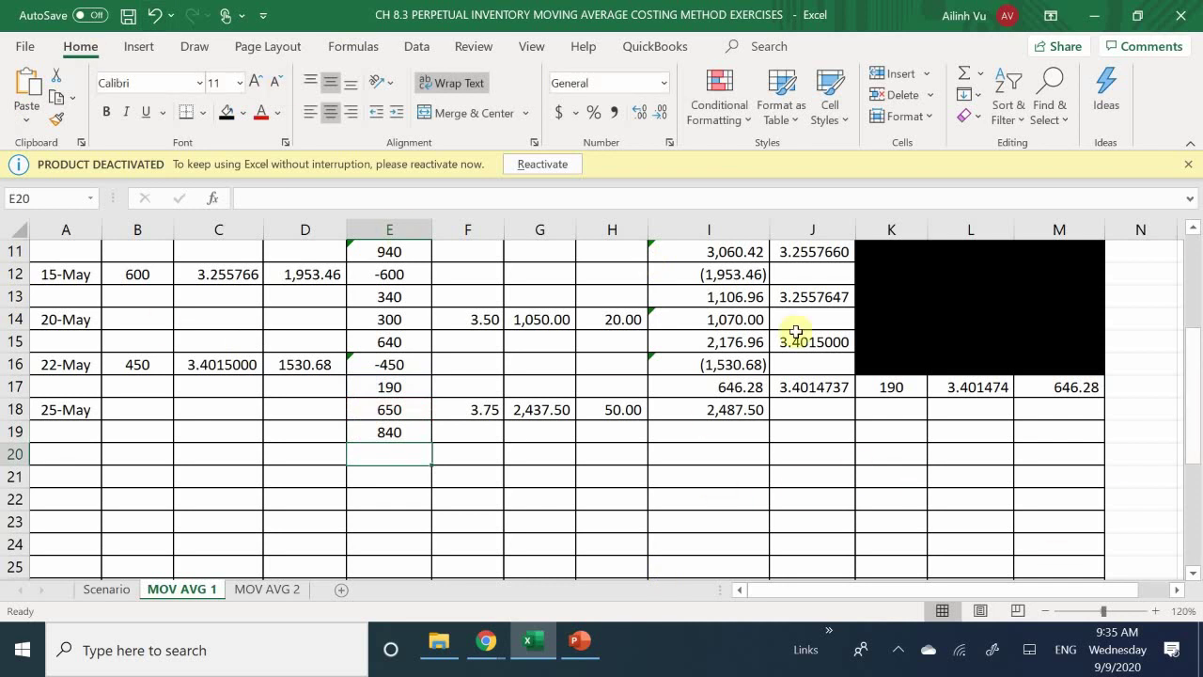
- Calculate the running total cost after the 25-May purchase in I19 with =I17+I18
click(706, 440)
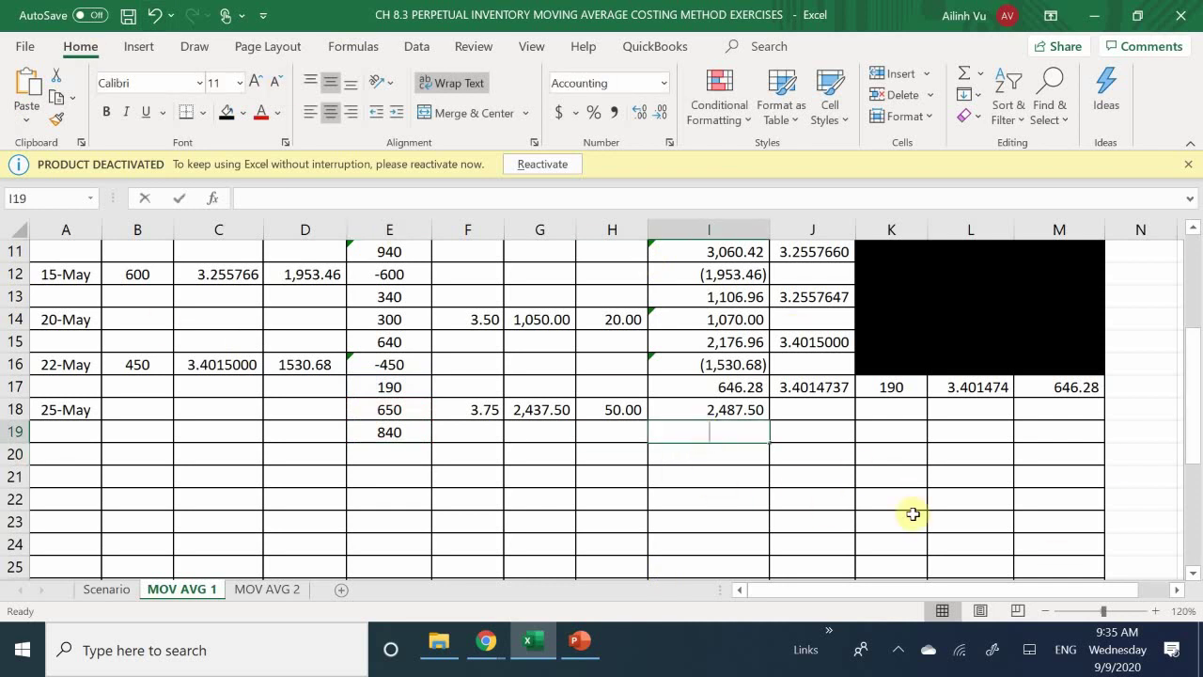
text(=)
key(Up)
key(Up)
text(+)
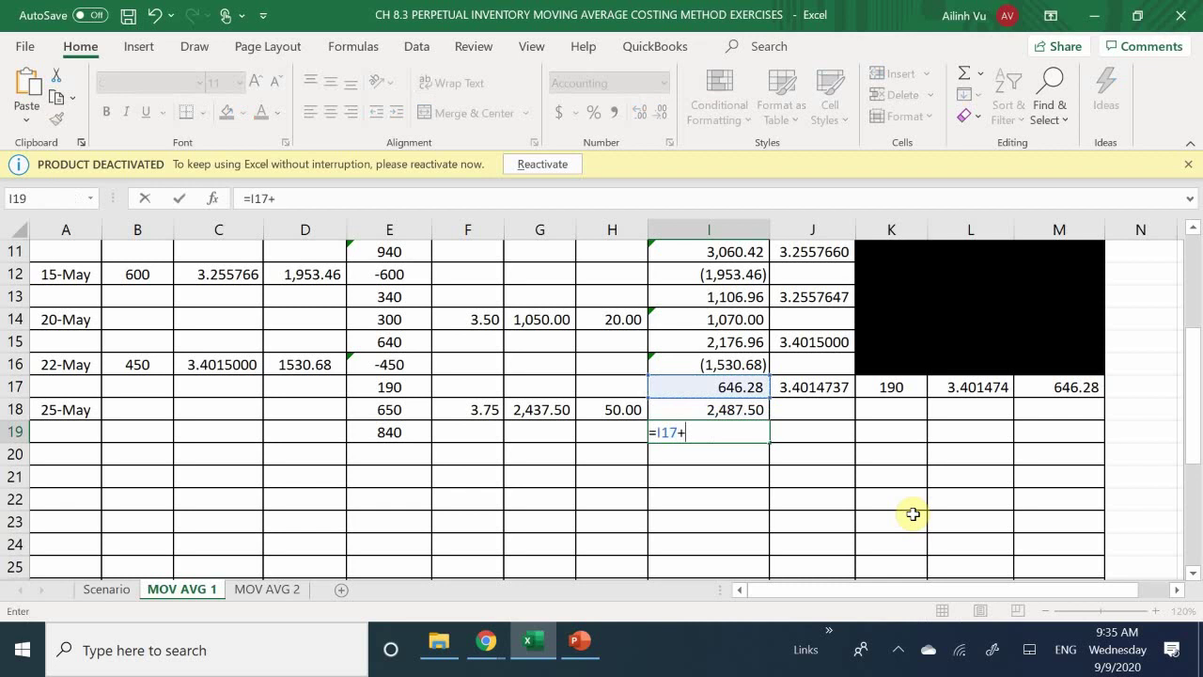
key(Up)
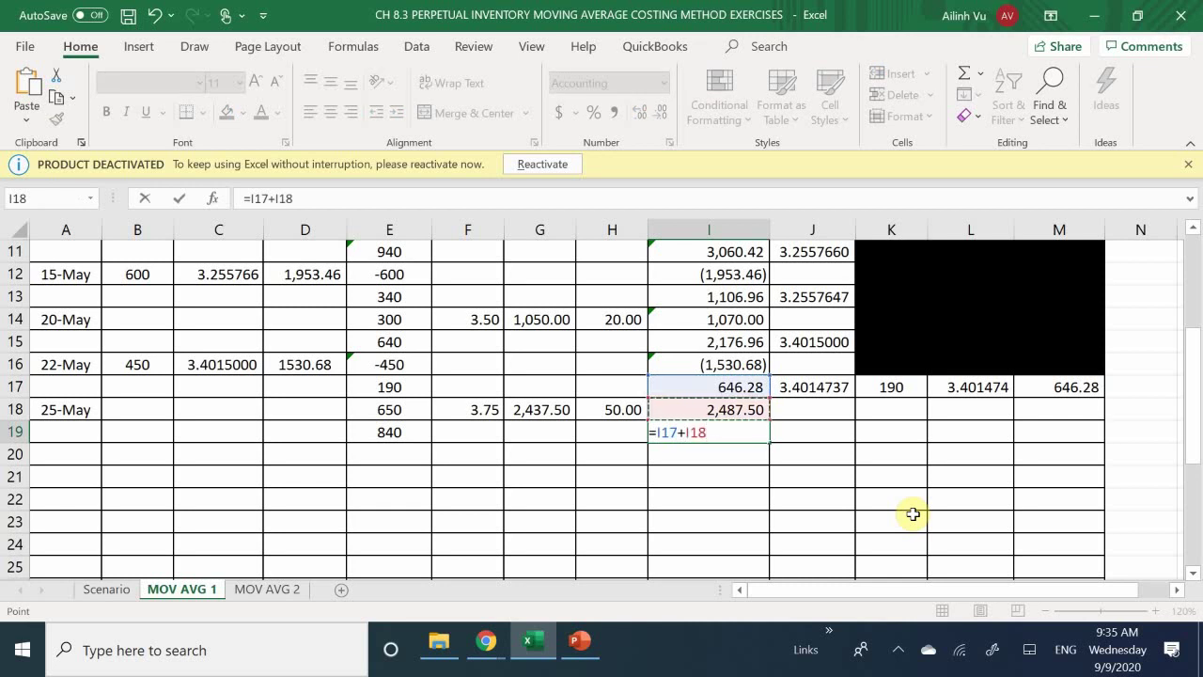
key(Return)
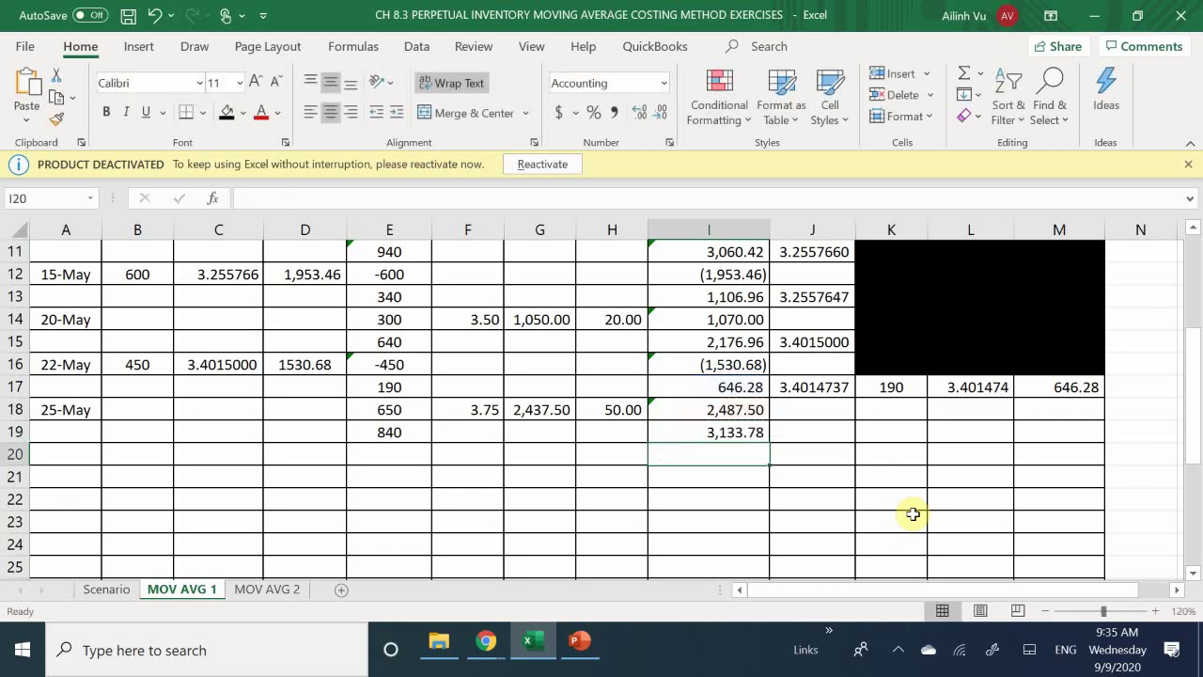
- Calculate the new moving-average unit cost in J19 with =I19/E19
click(810, 436)
text(=I19/)
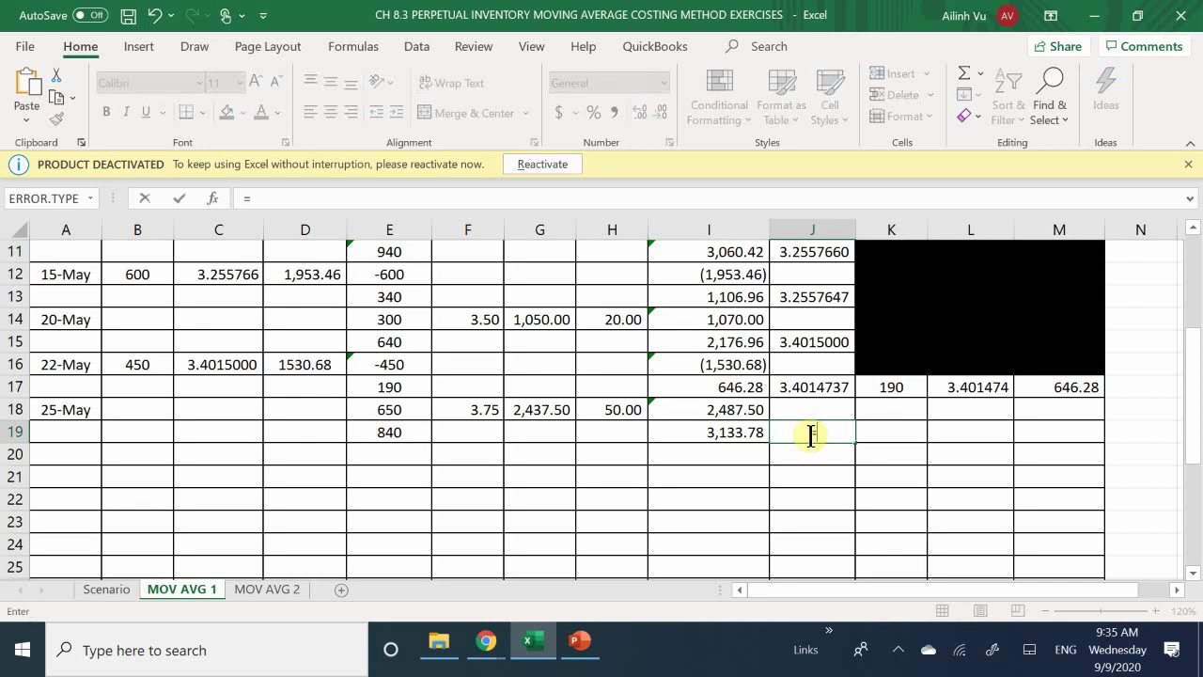
key(Left)
key(Left)
key(Left)
key(Left)
key(Left)
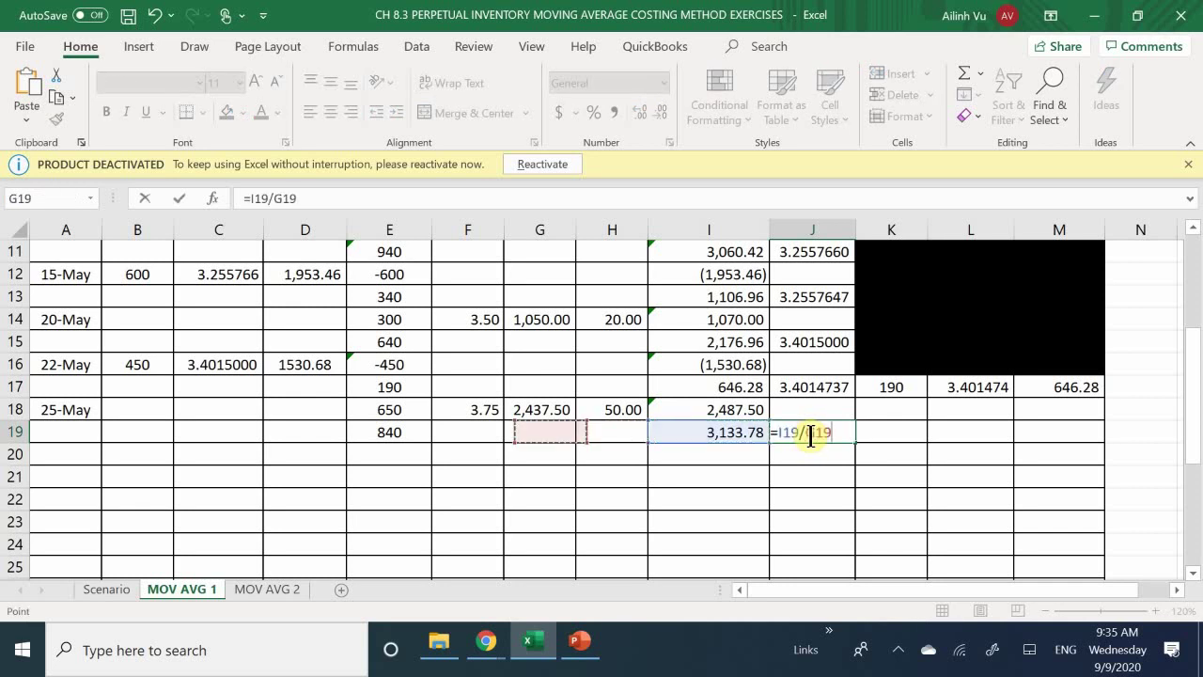
key(Return)
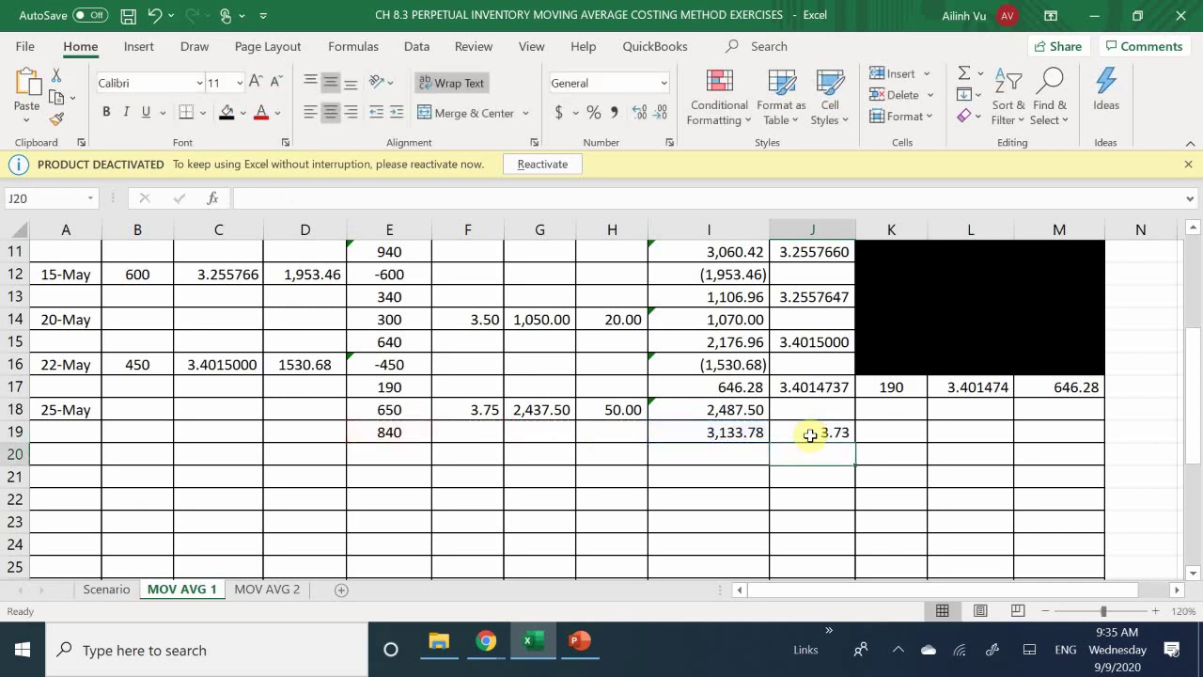
- Show the average unit cost in J19 with seven decimal places
click(808, 431)
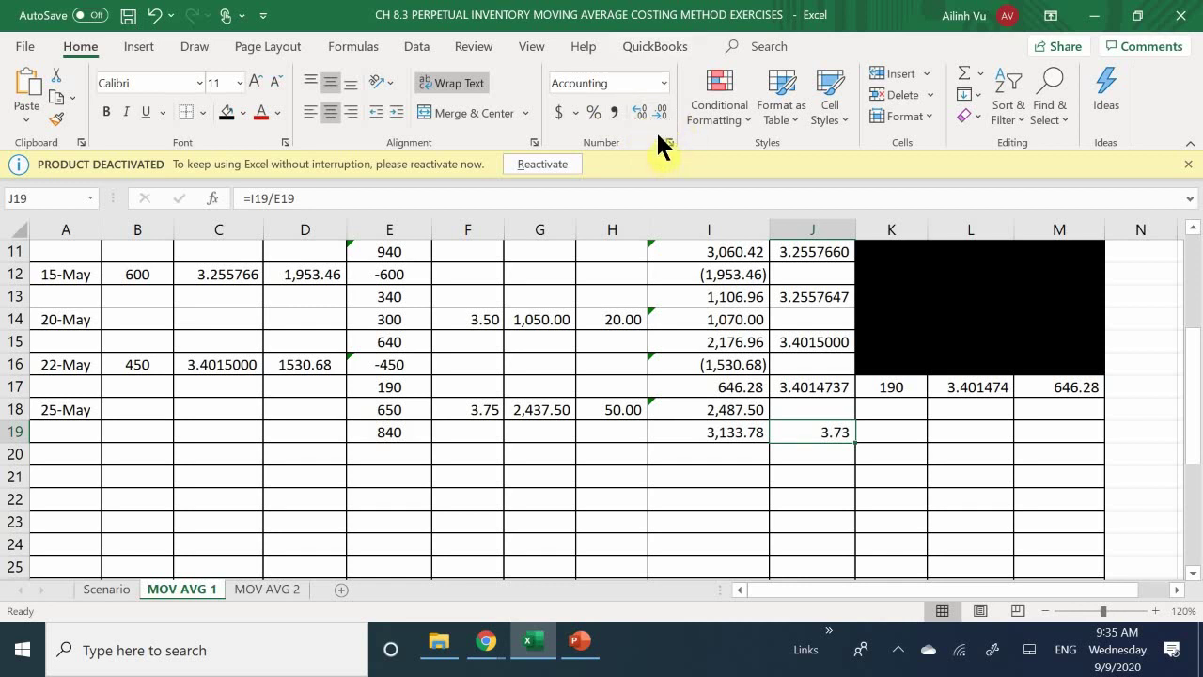
click(639, 111)
click(639, 111)
click(639, 111)
click(639, 111)
click(639, 111)
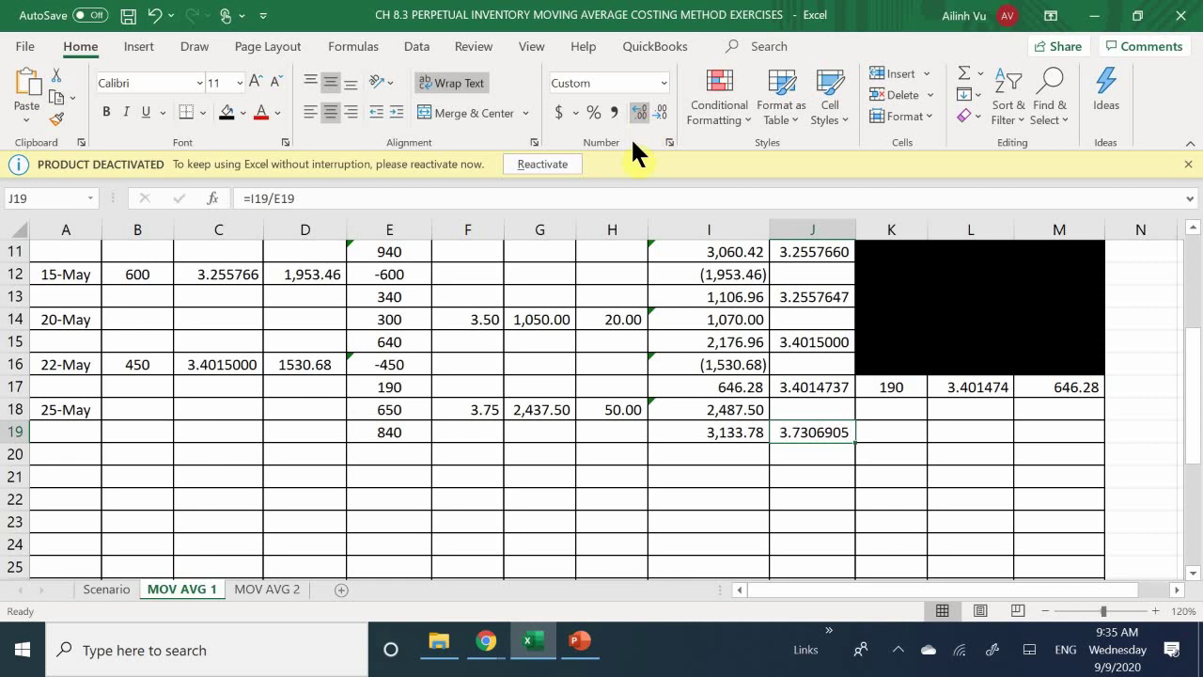
- Link the inventory-on-hand quantity in K19 to the unit balance with =E19
click(895, 430)
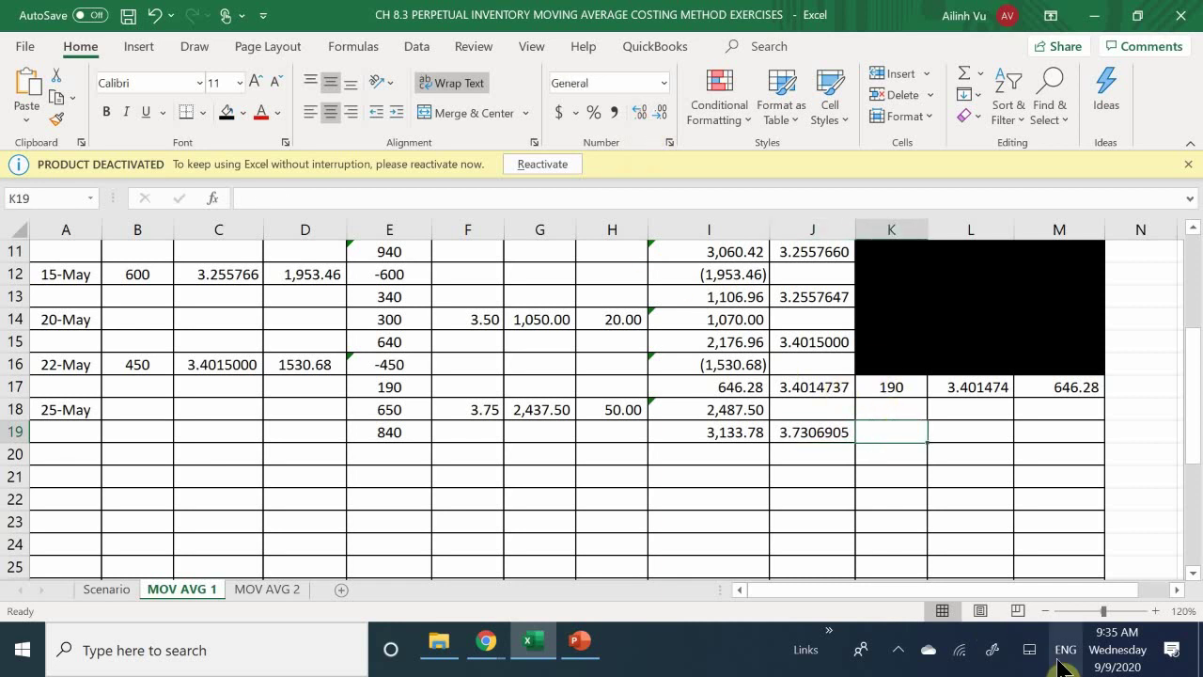
text(=)
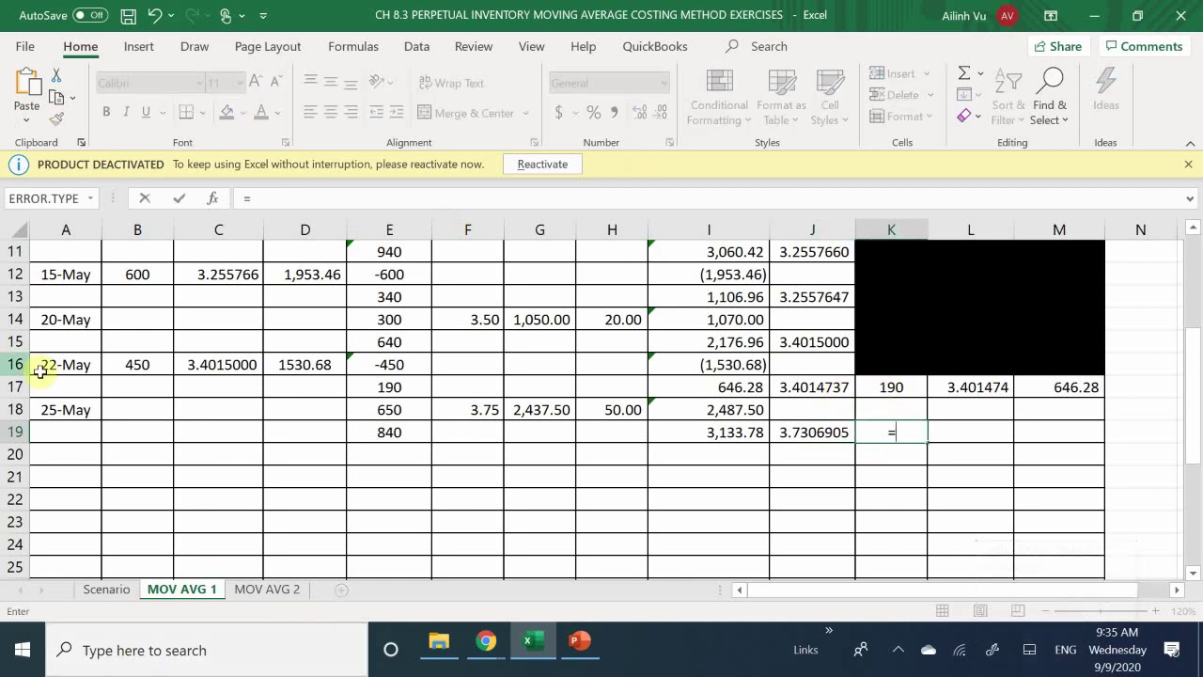
click(389, 431)
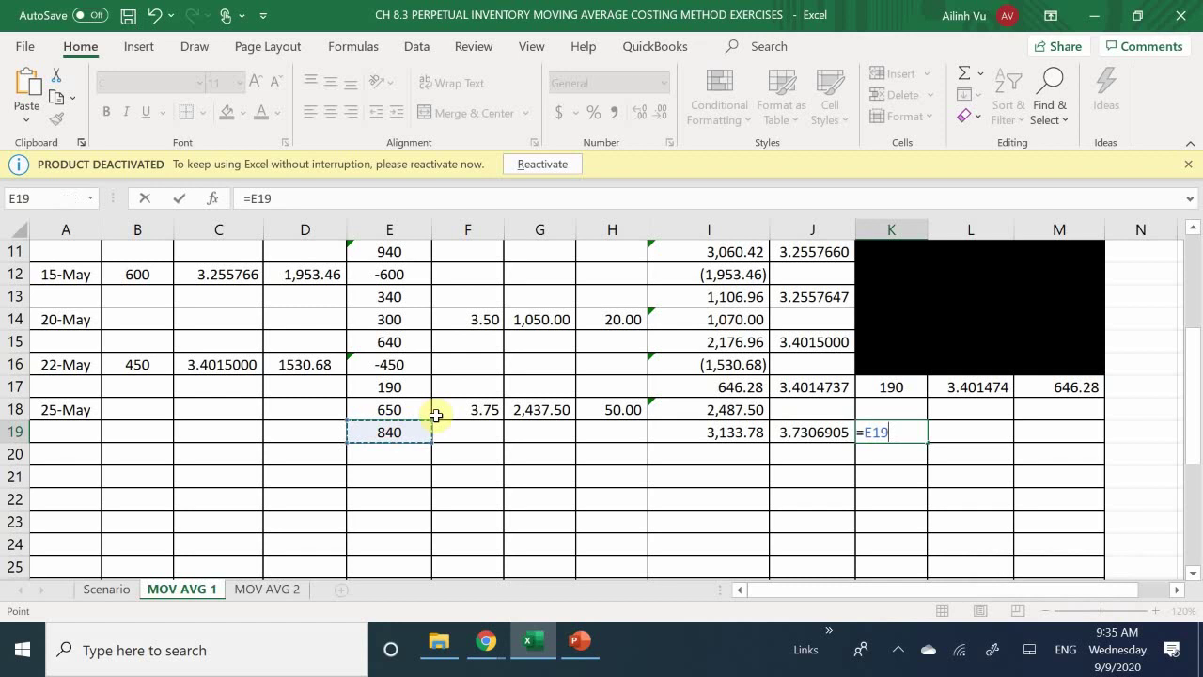
key(Return)
- Link the inventory-on-hand total cost in M19 to the running total cost with =I19
key(Right)
key(Right)
key(Up)
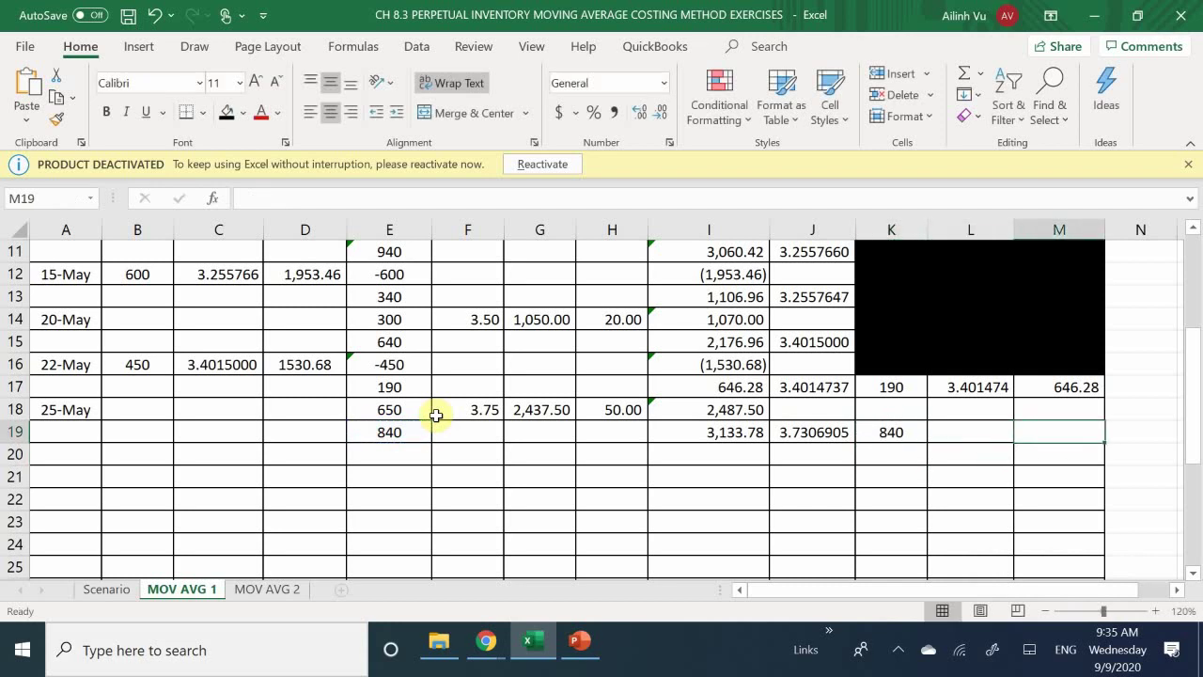
text(=)
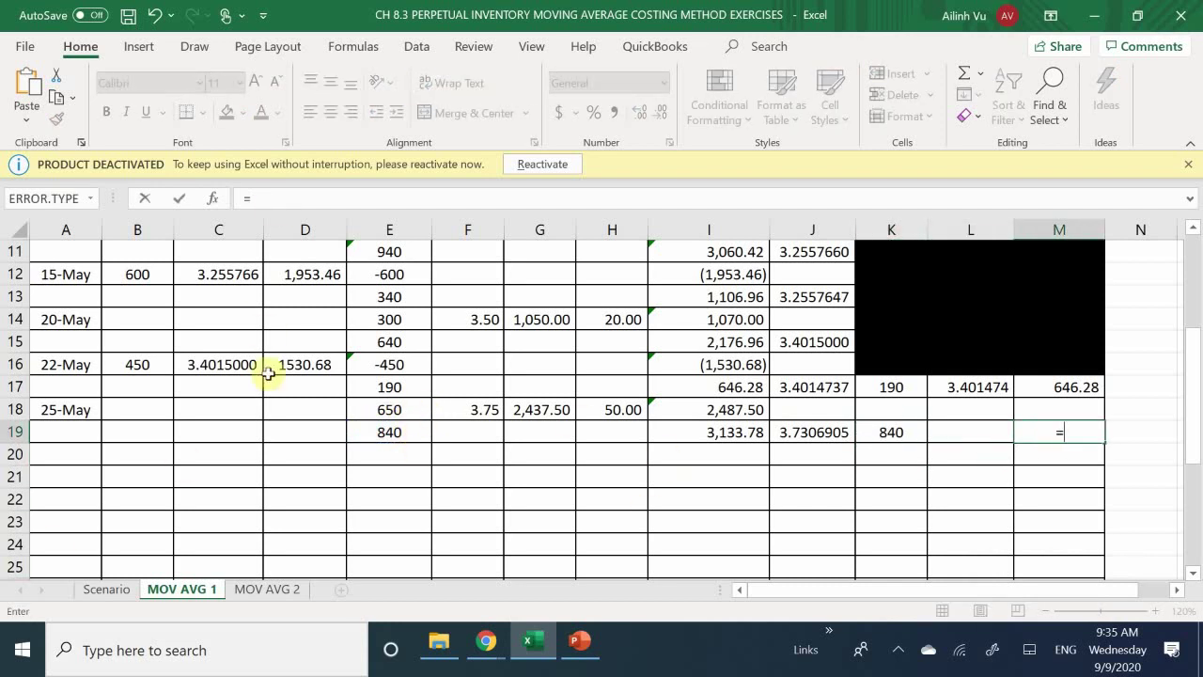
click(722, 434)
key(Return)
- Calculate the inventory-on-hand unit cost in L19 with =M19/K19
key(Up)
key(Left)
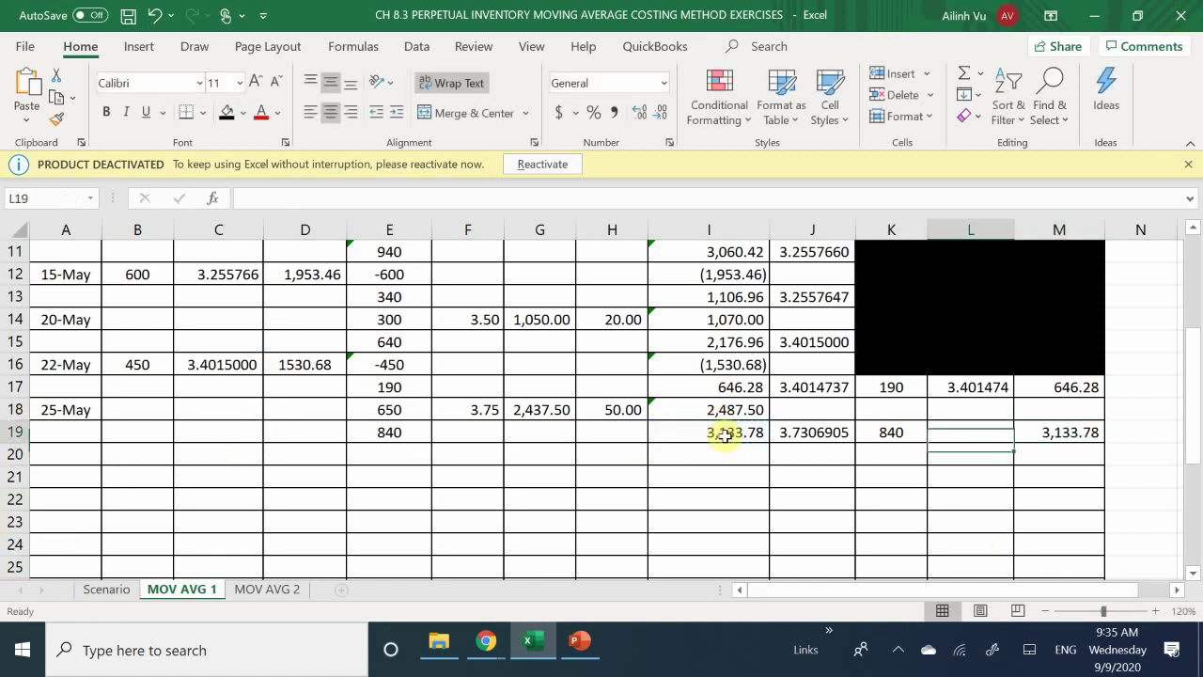
text(=)
key(Right)
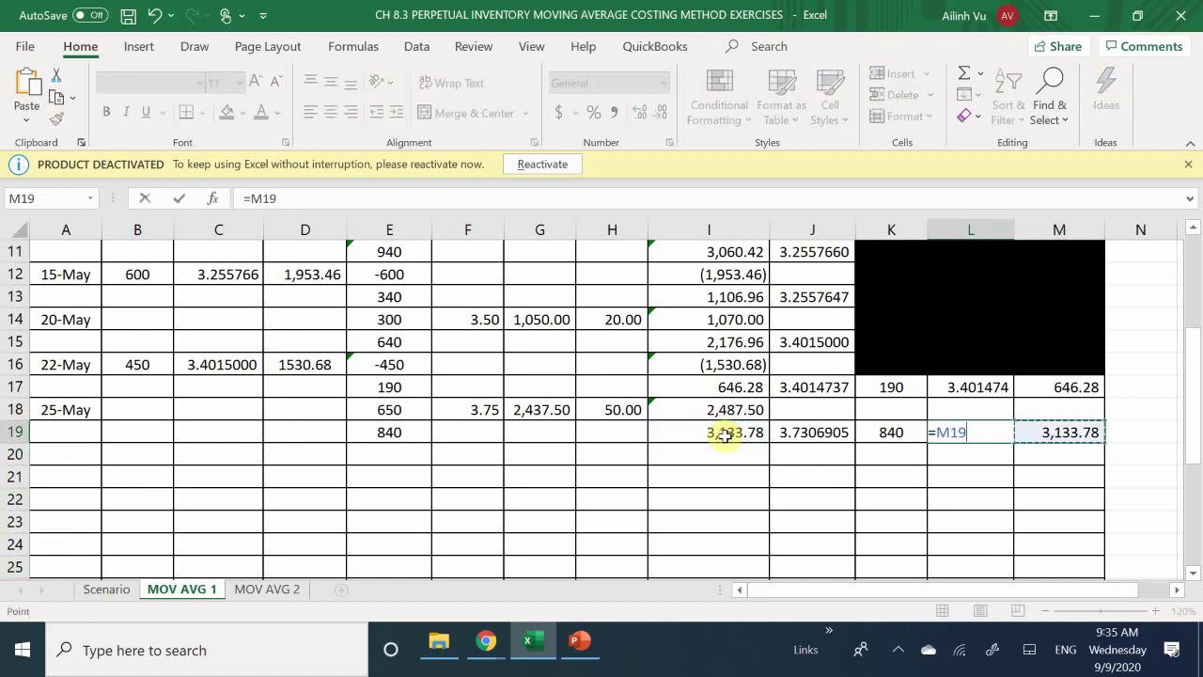
text(/)
key(Left)
key(Left)
key(Right)
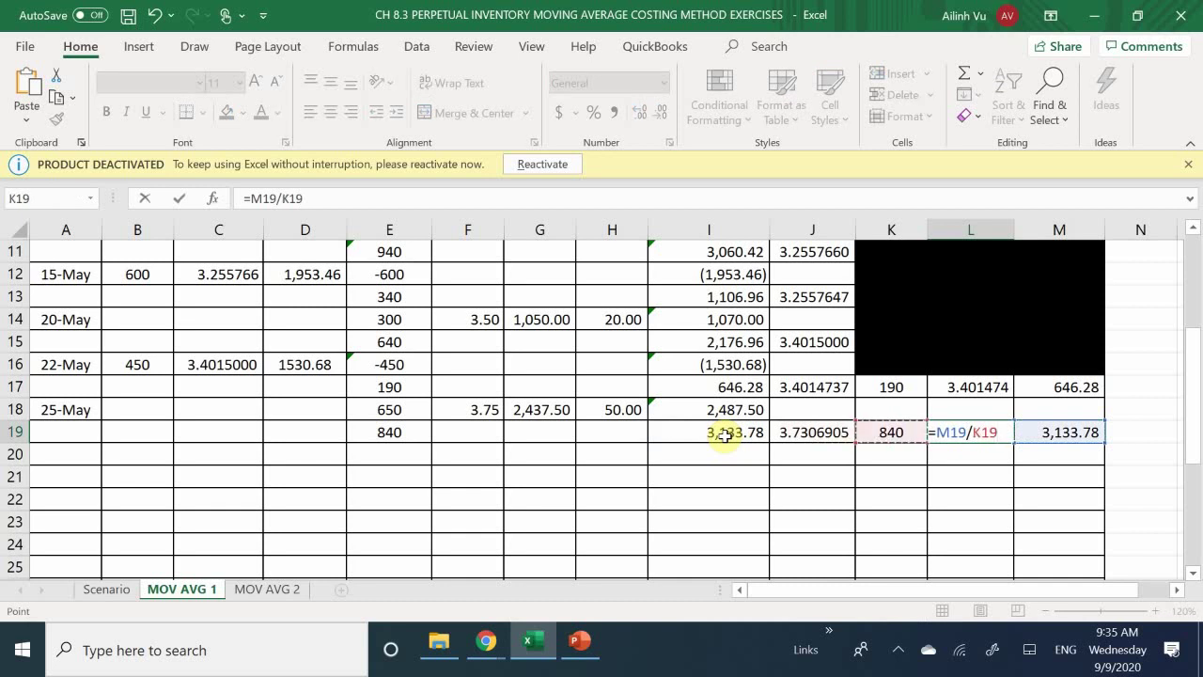
key(Return)
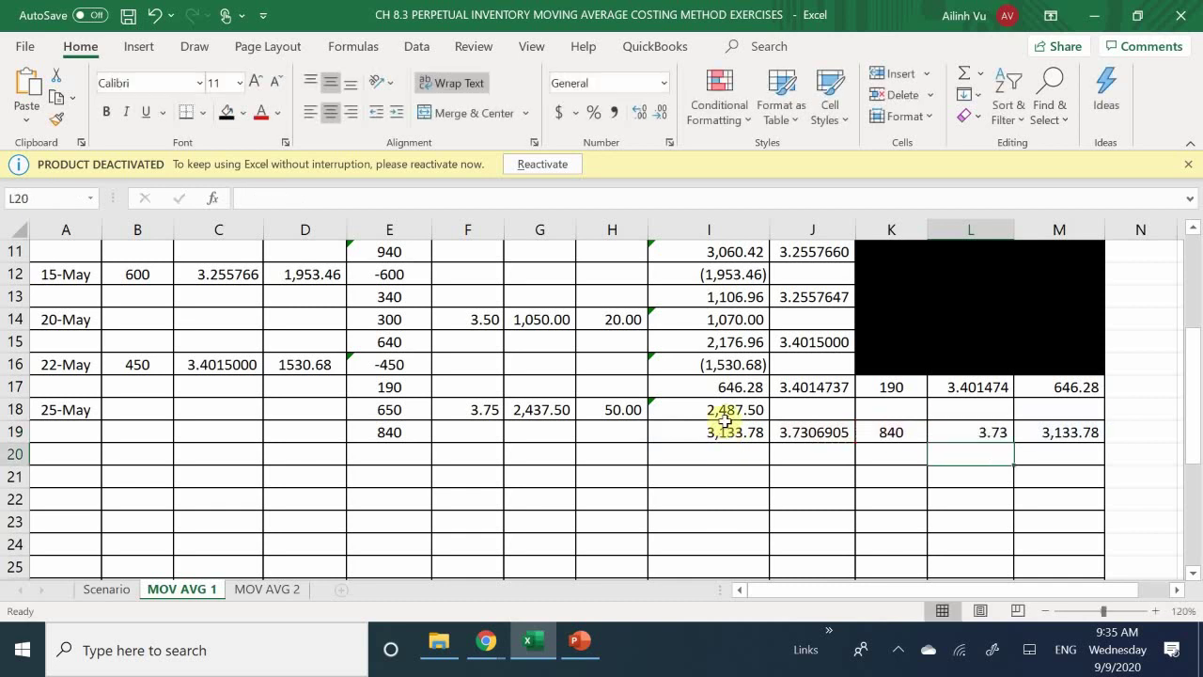
- Show the inventory-on-hand unit cost in L19 with five decimal places
click(972, 431)
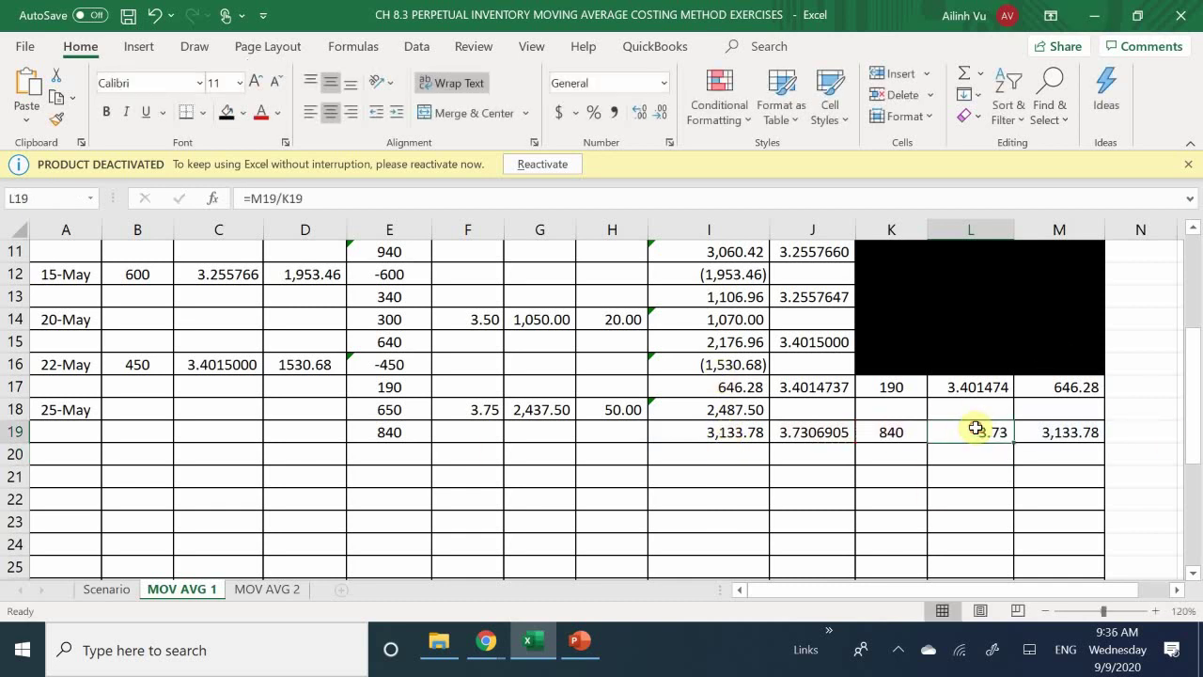
click(639, 111)
click(639, 111)
click(639, 110)
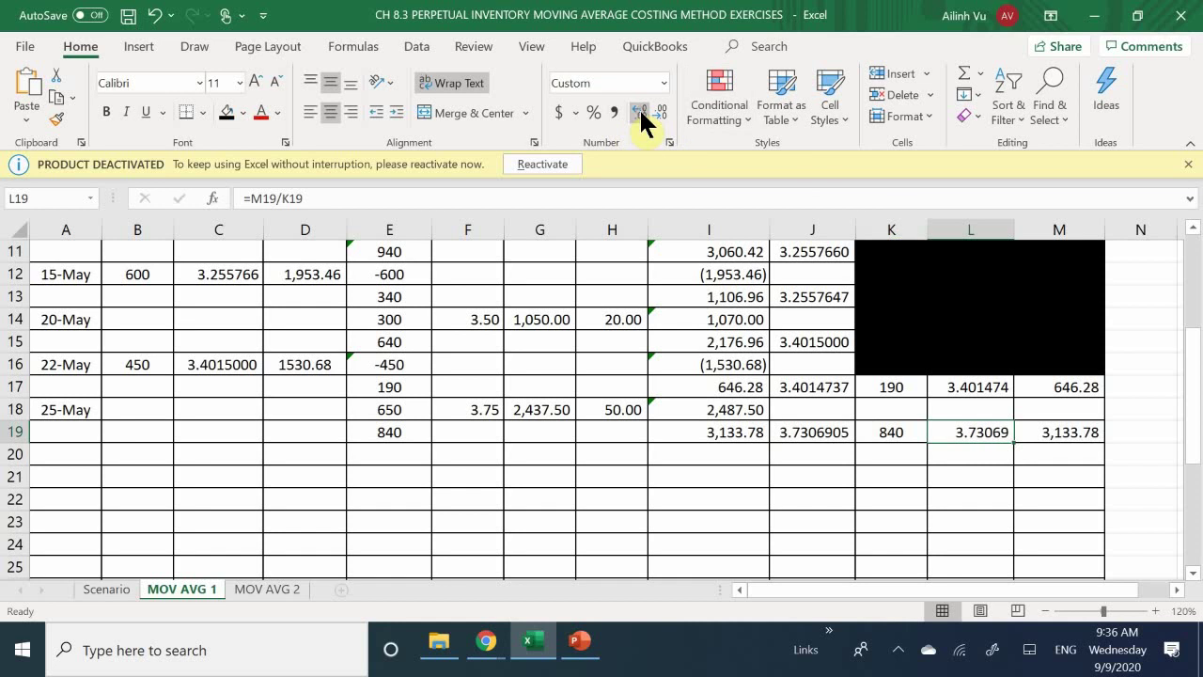
- Black out the superseded inventory-on-hand cells K17:M18 with black fill
drag(890, 386, 1057, 399)
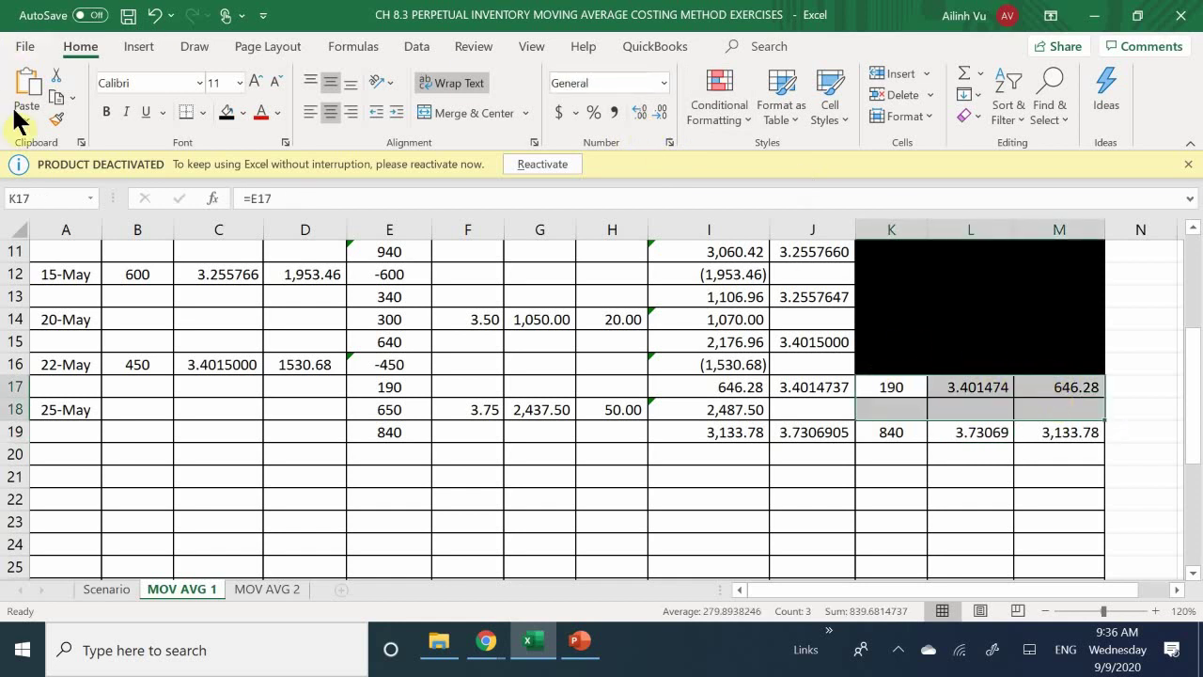
click(225, 110)
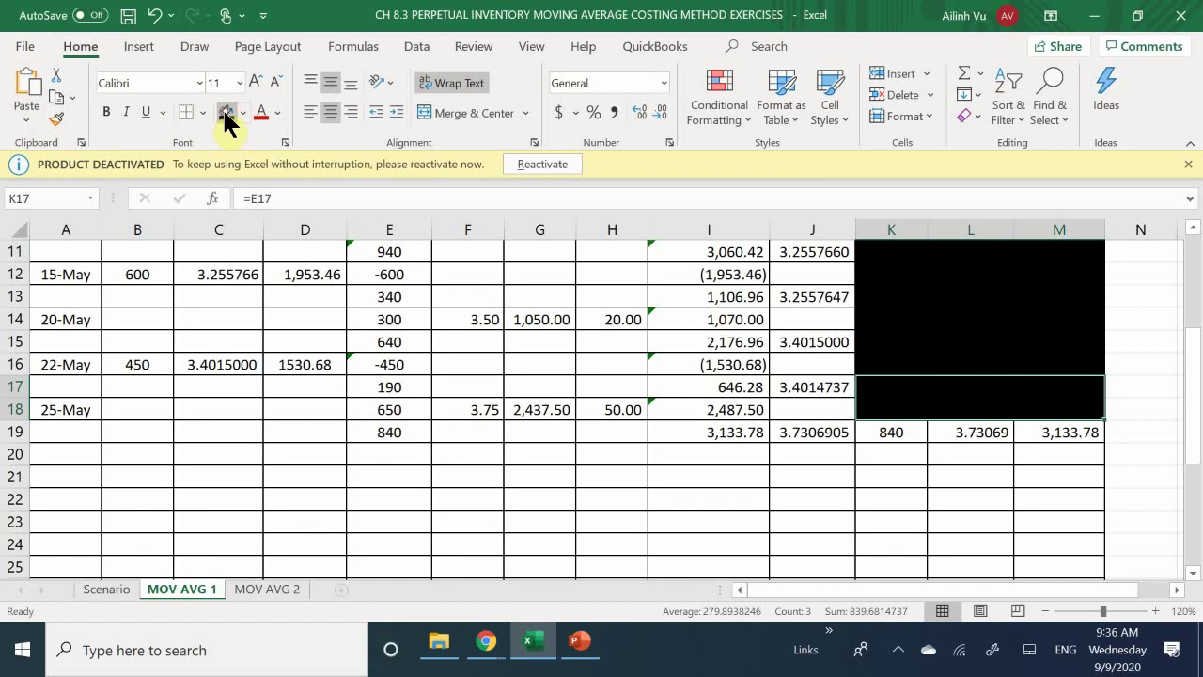
click(461, 524)
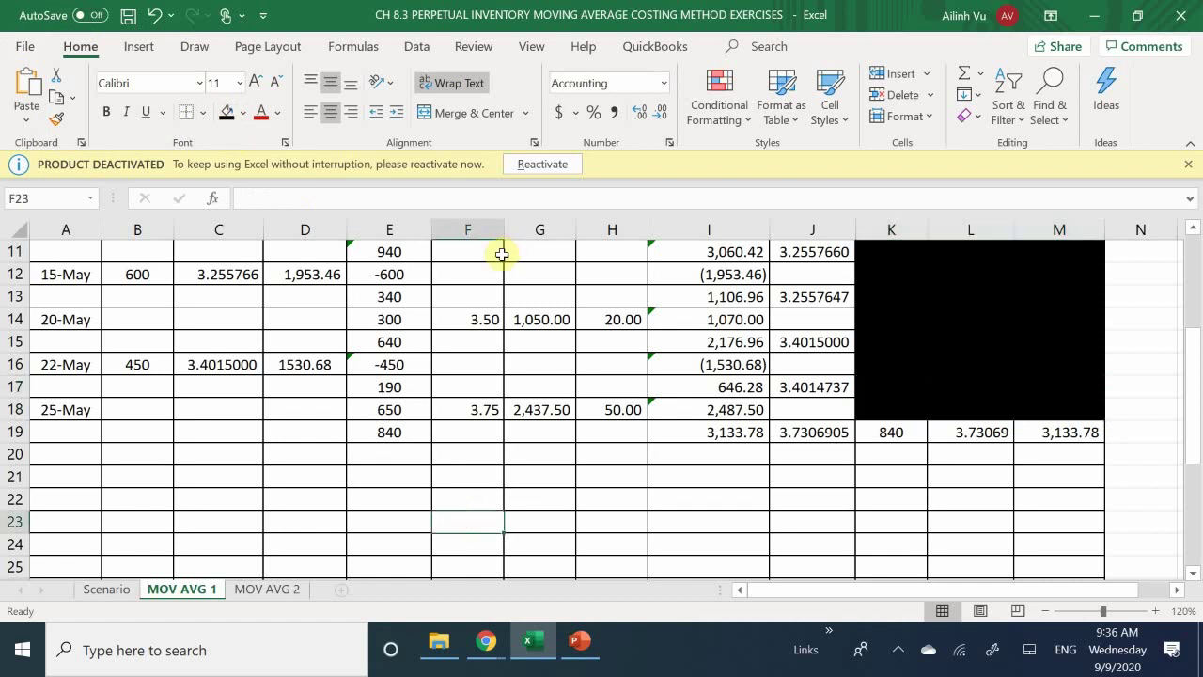
- Look up the 27 May sale on the Scenario sheet, then enter date 5/27 in A20 and quantity 740 in B20 of MOV AVG 1
scroll(503, 253, down, 1)
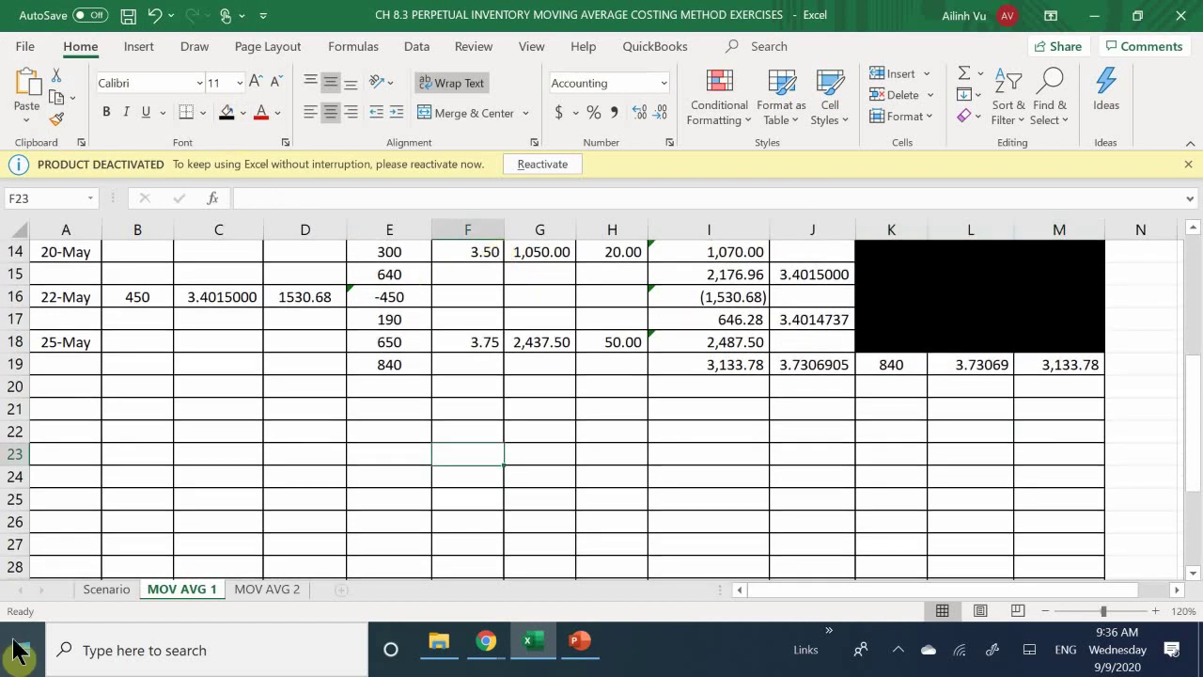
click(105, 592)
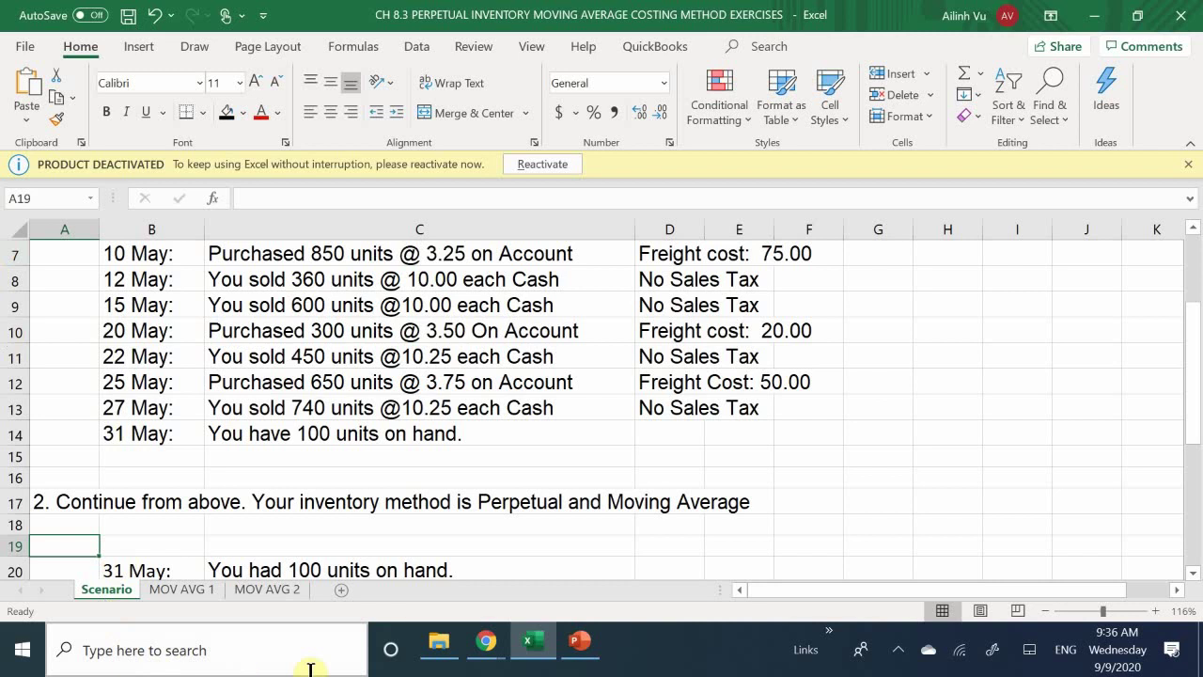
click(538, 647)
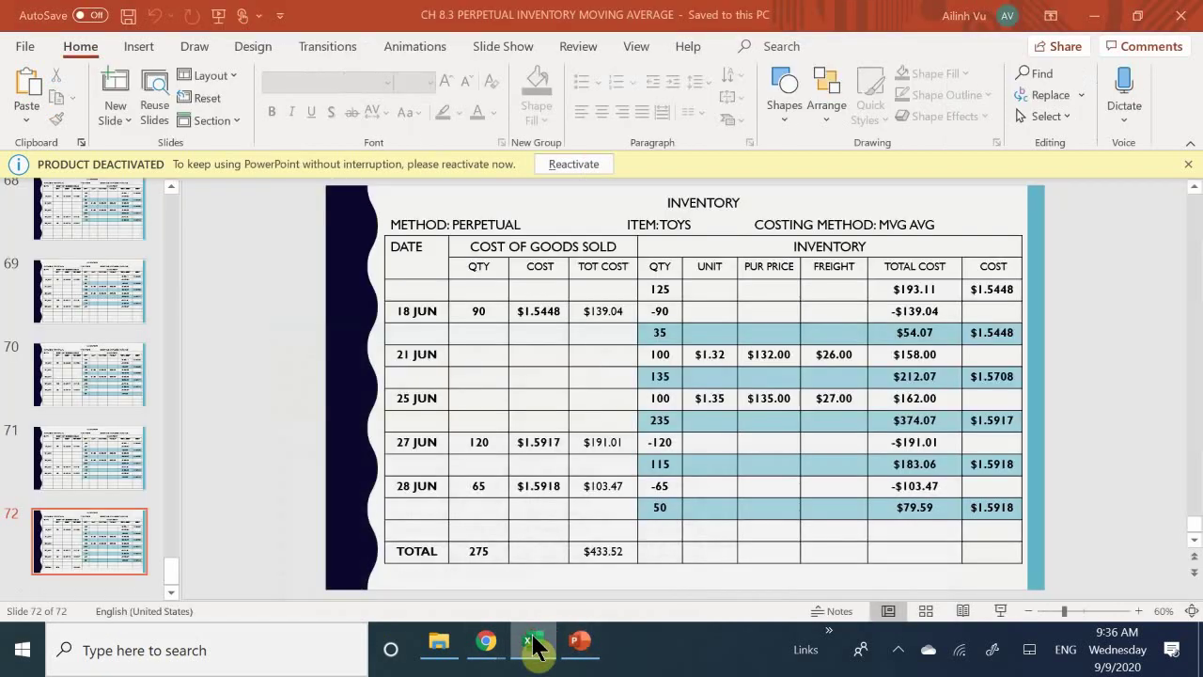
click(538, 647)
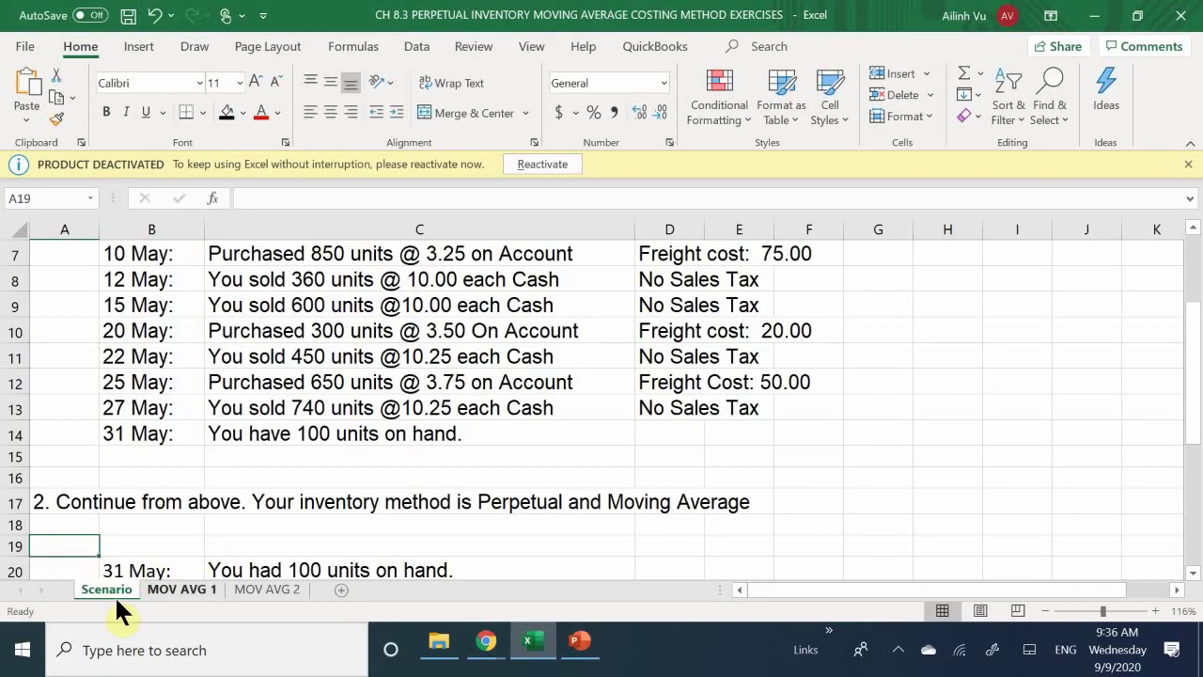
click(192, 585)
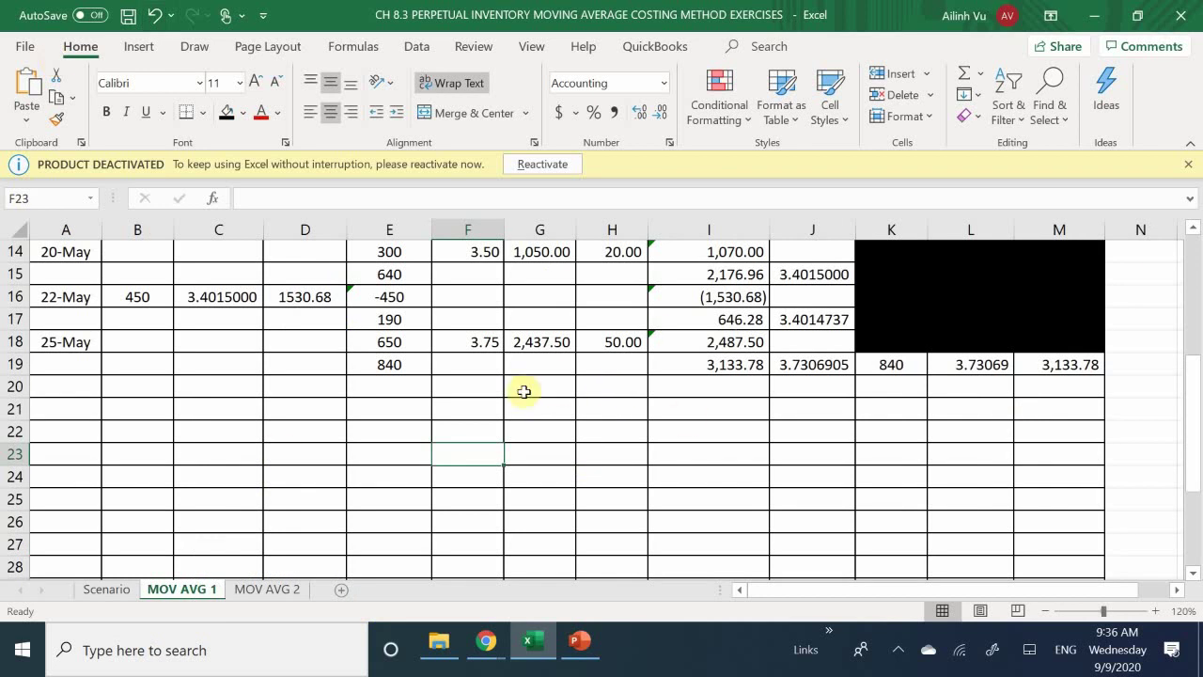
click(52, 387)
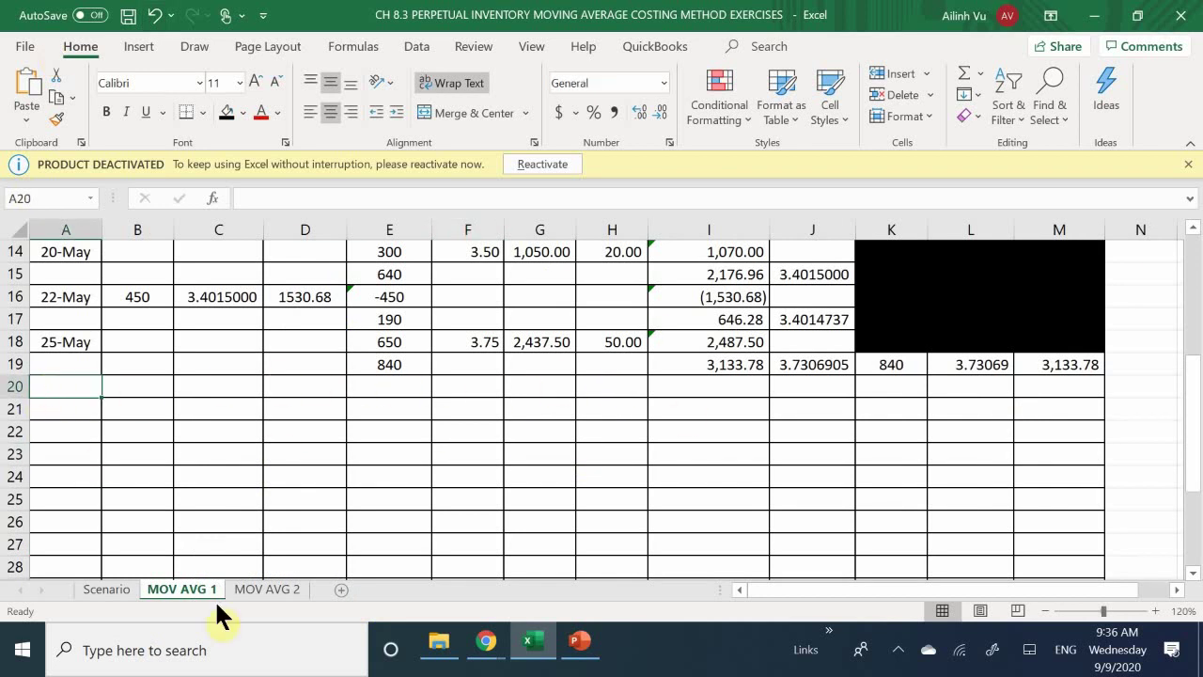
text(5/27)
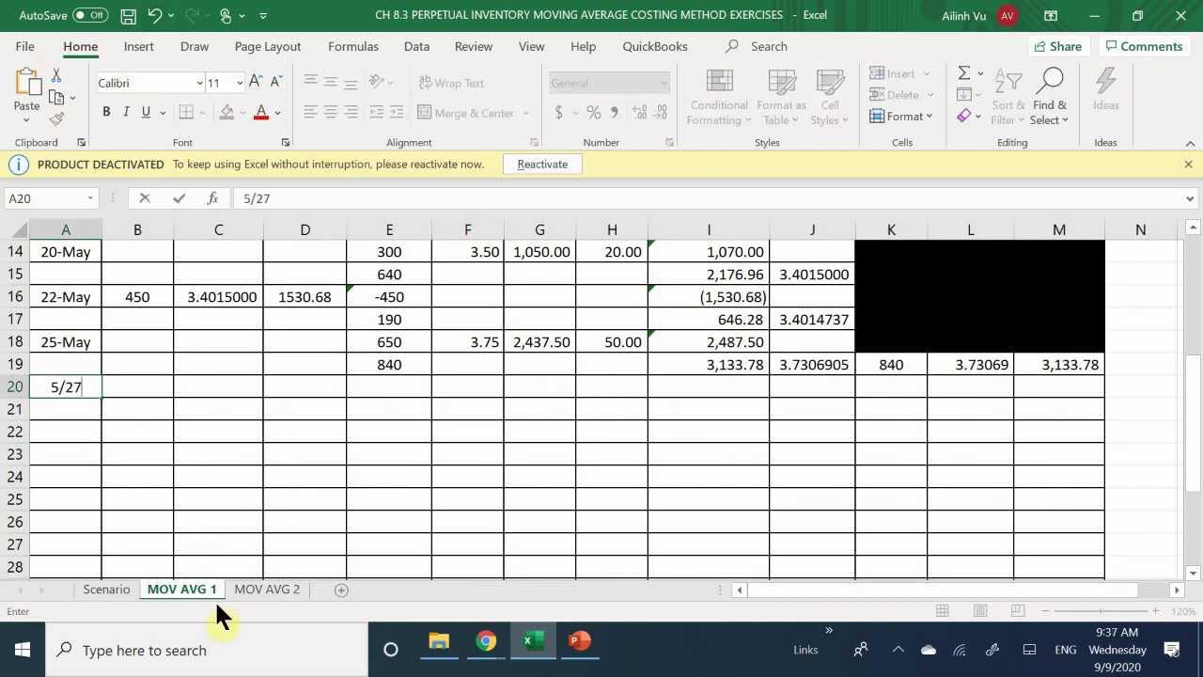
key(Return)
key(Up)
key(Right)
text(740)
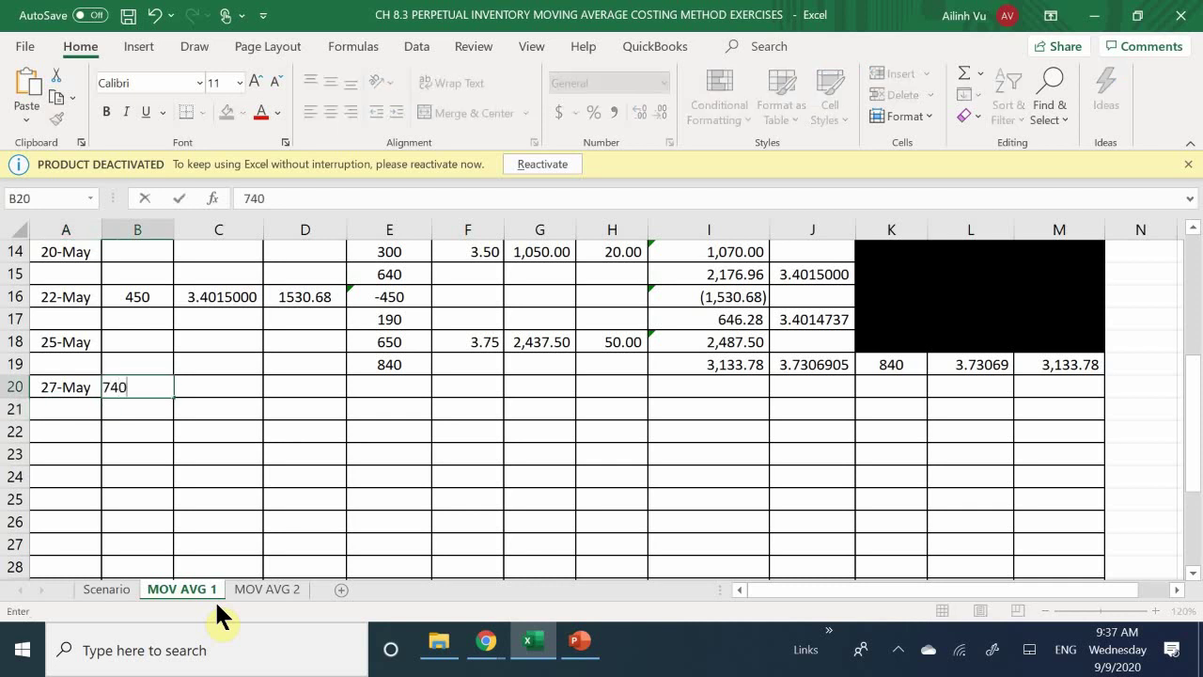
key(Return)
- Link the 27 May cost of goods sold unit cost in C20 to the inventory-on-hand unit cost with =L19
key(Right)
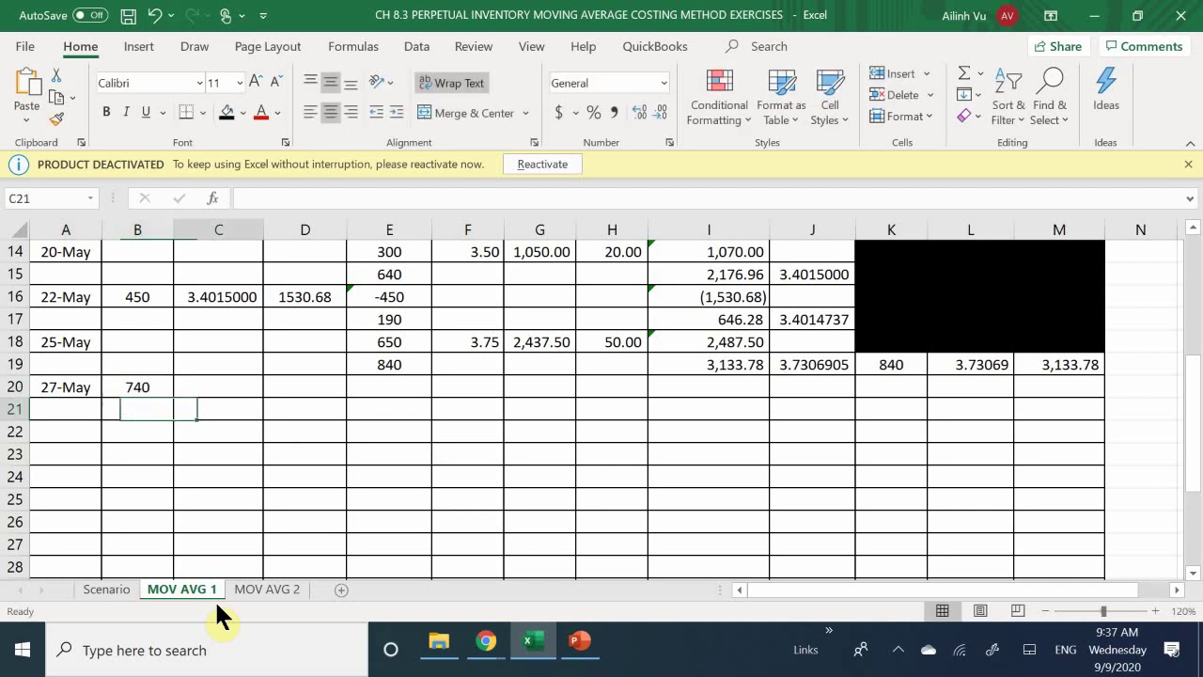
key(Up)
text(=)
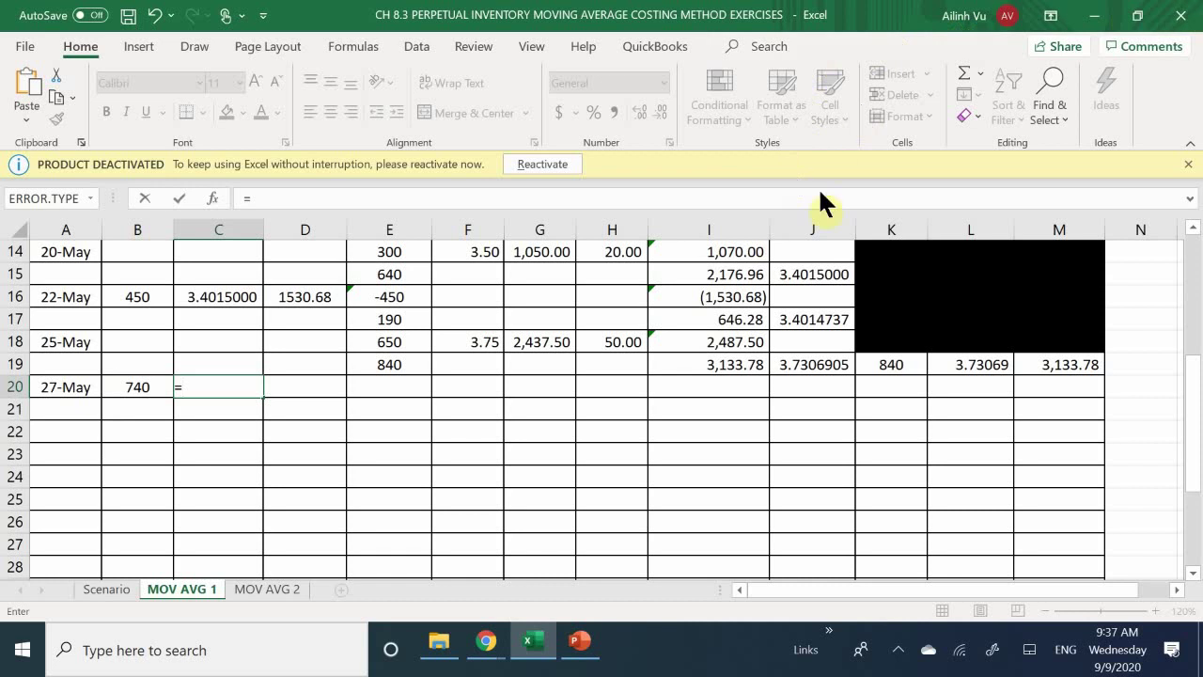
click(941, 365)
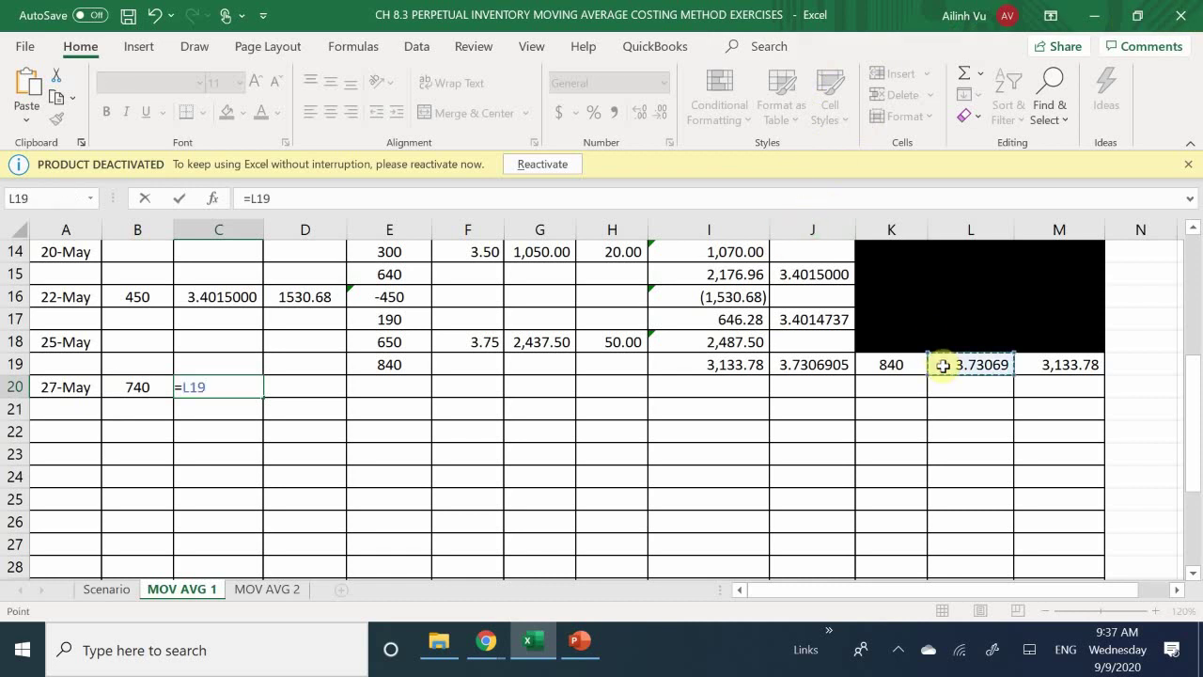
key(Return)
- Calculate the 27 May total cost of goods sold in D20 with =ROUND(B20*C20,2)
key(Right)
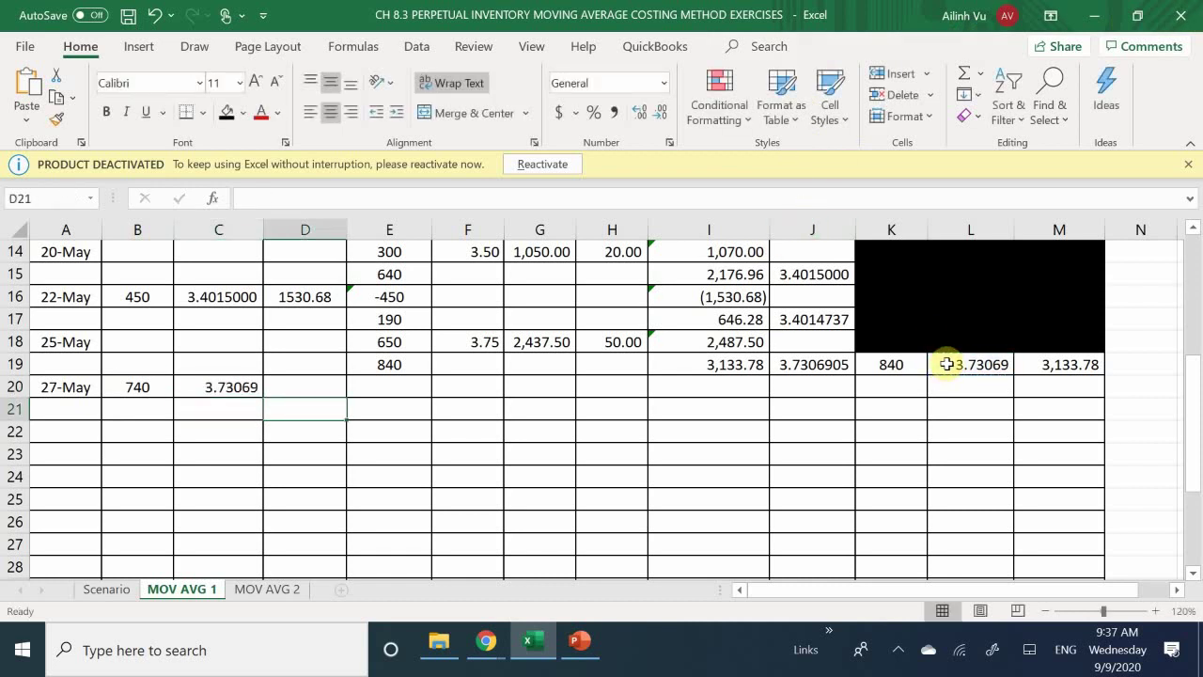
key(Up)
text(=)
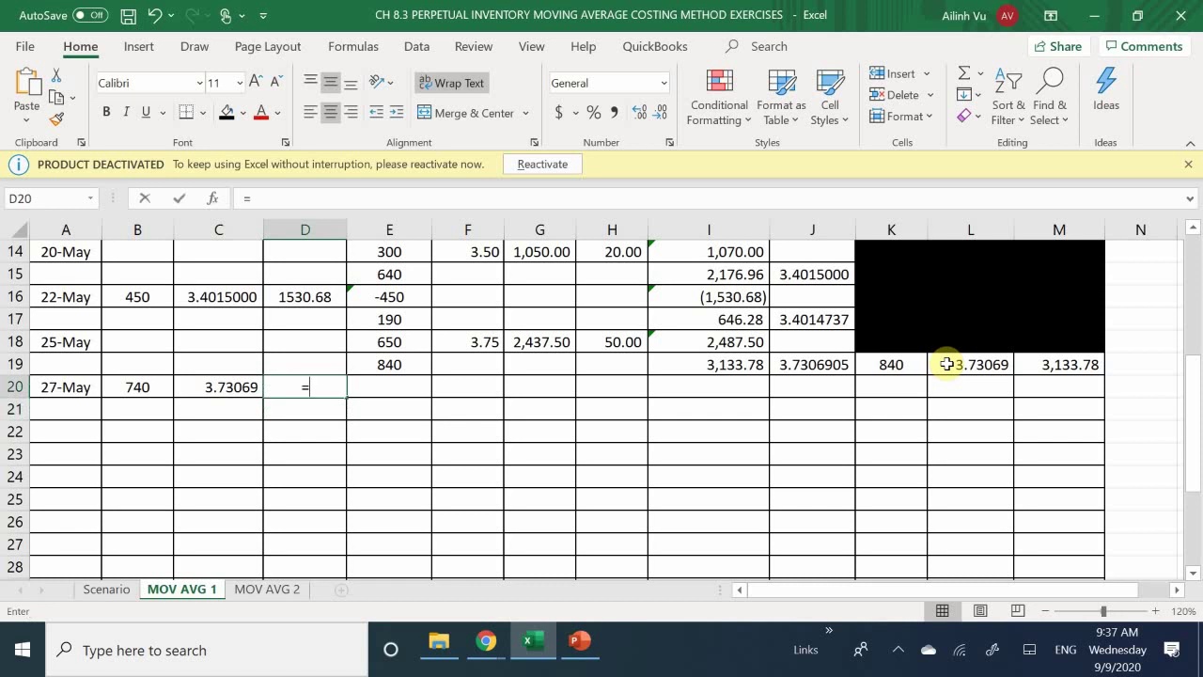
text(ROUN)
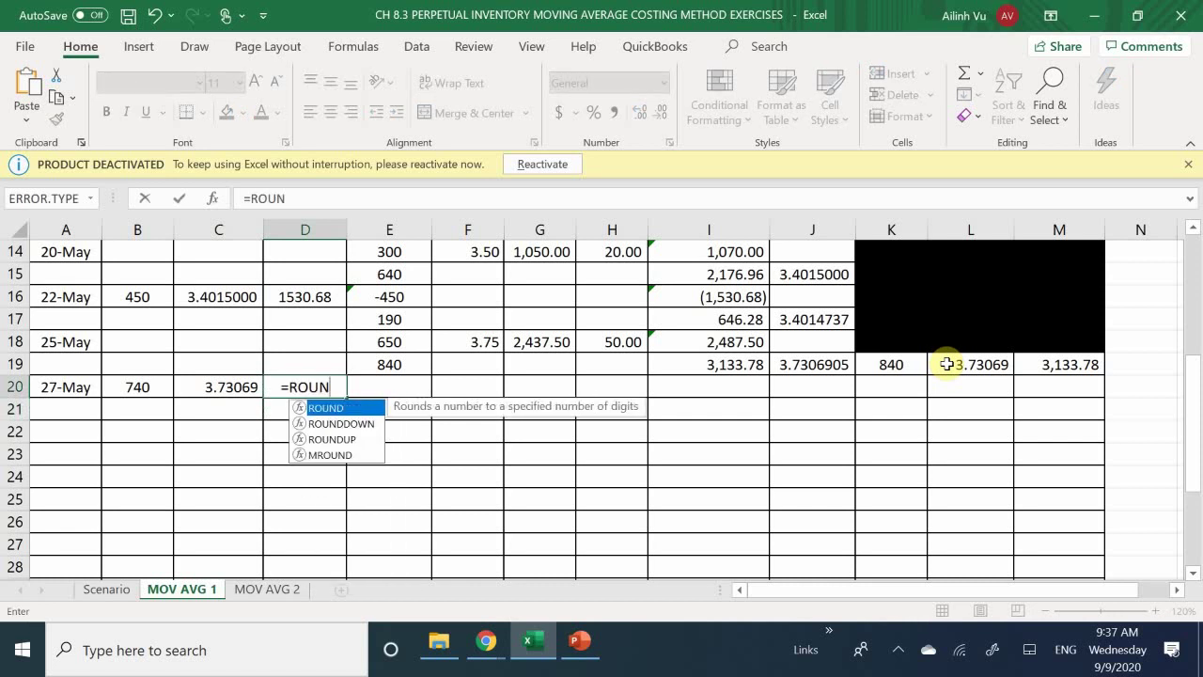
text(D()
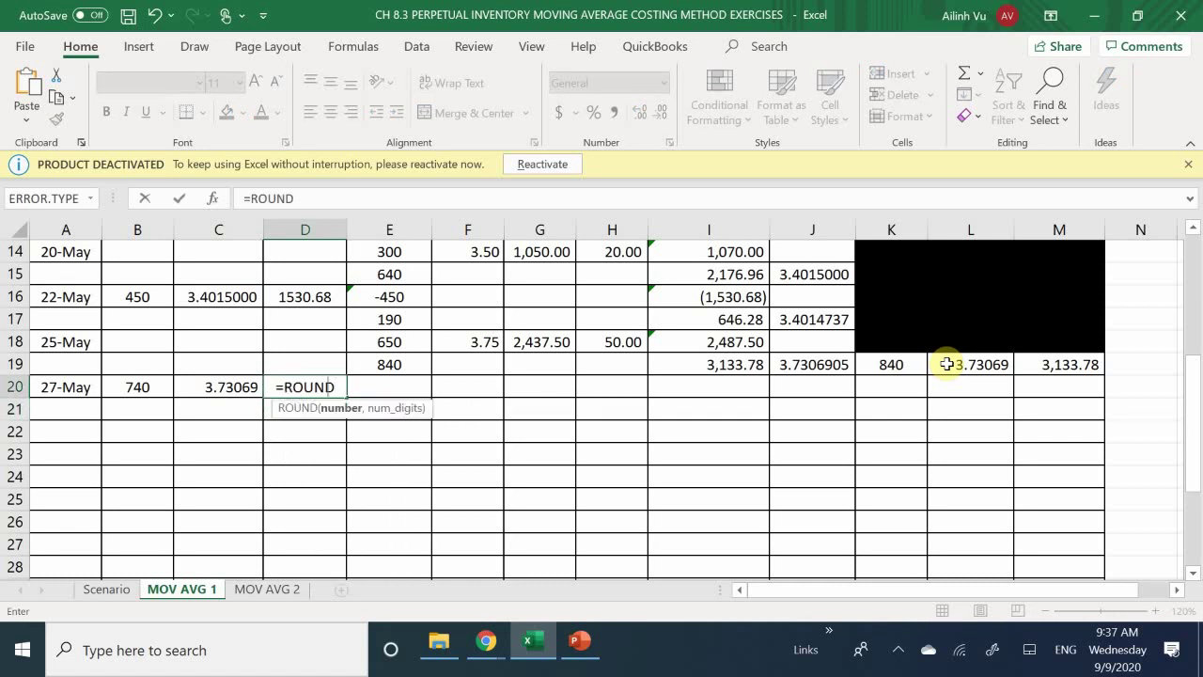
click(131, 386)
text(*)
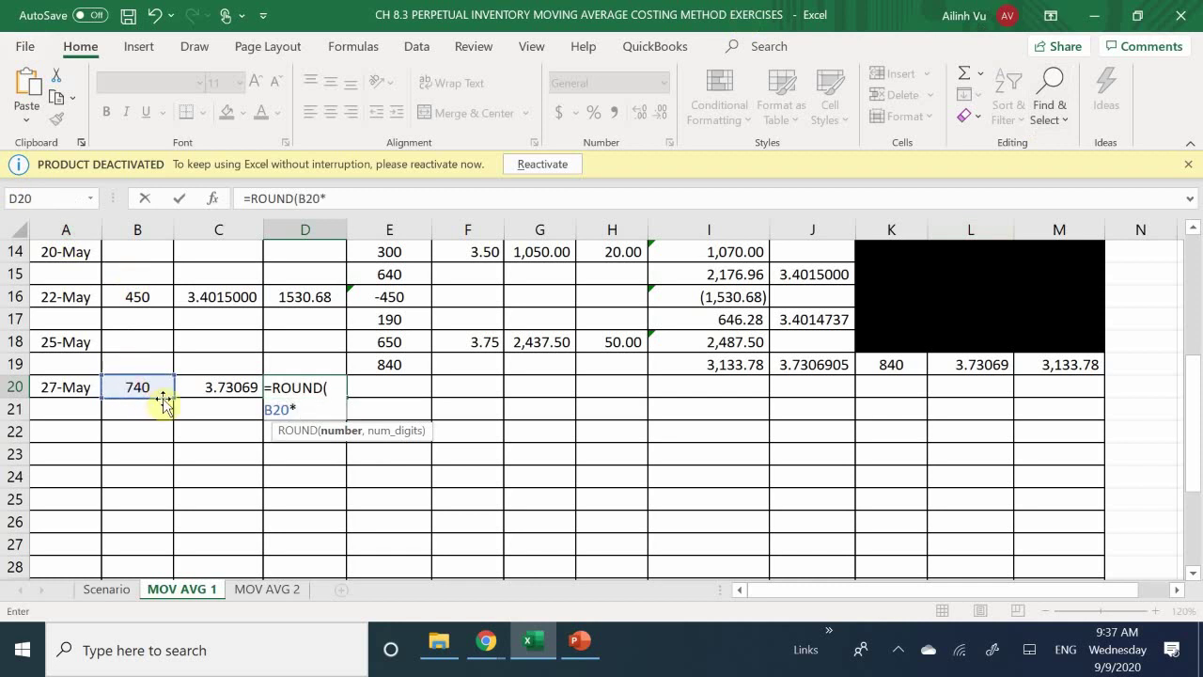
click(192, 388)
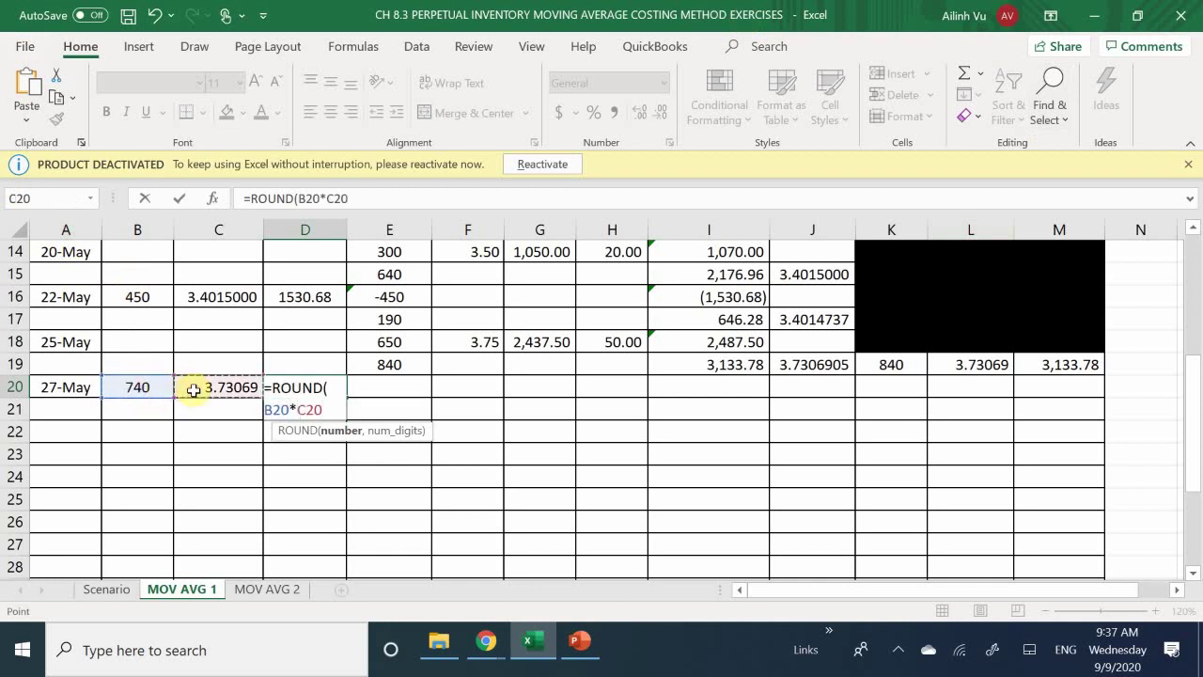
text(,)
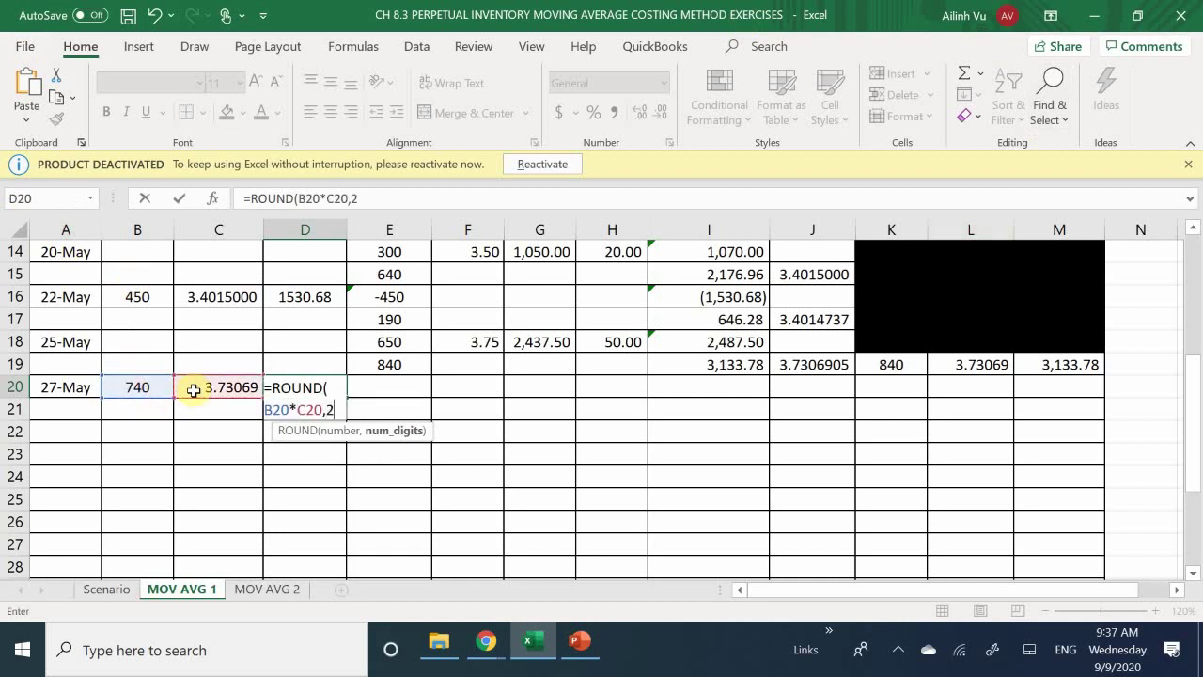
text(2))
key(Return)
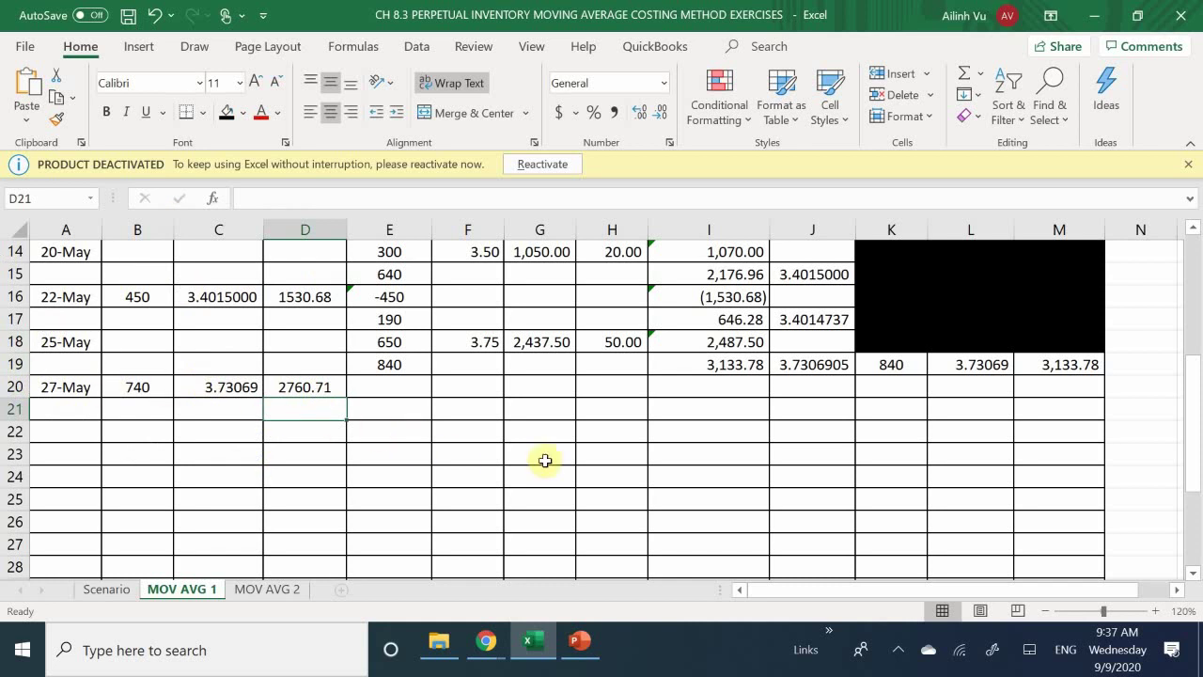
- Enter the 27 May inventory quantity reduction in E20 as the negative of the quantity sold in B20
click(384, 386)
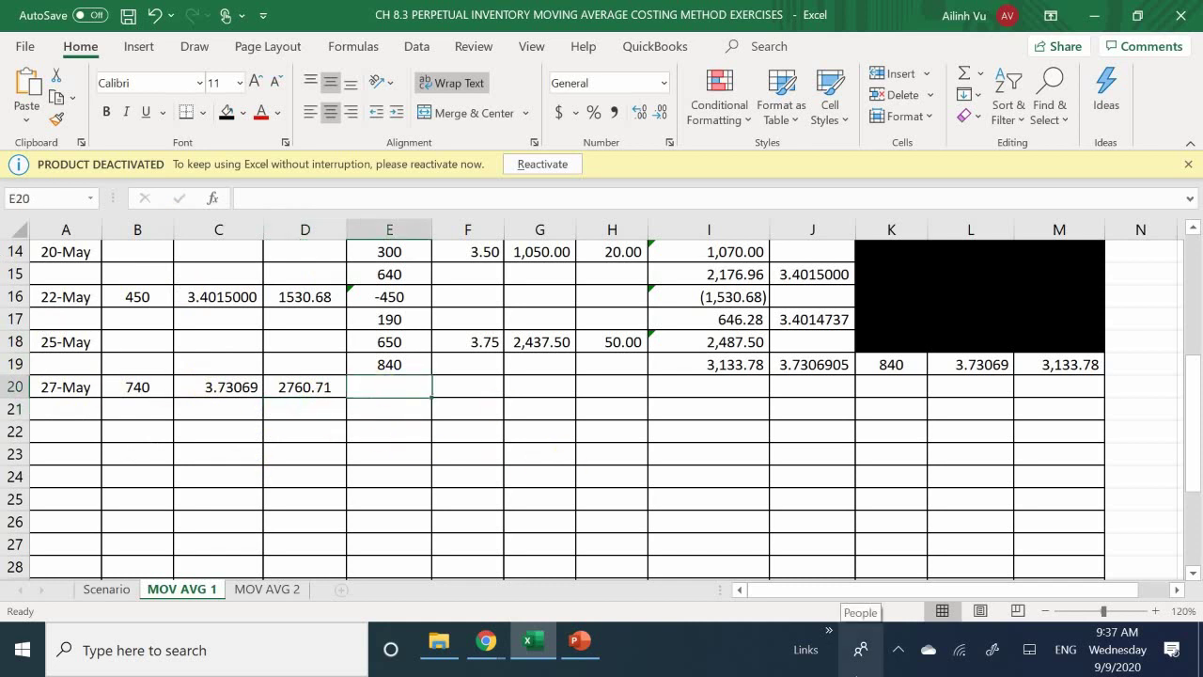
text(-)
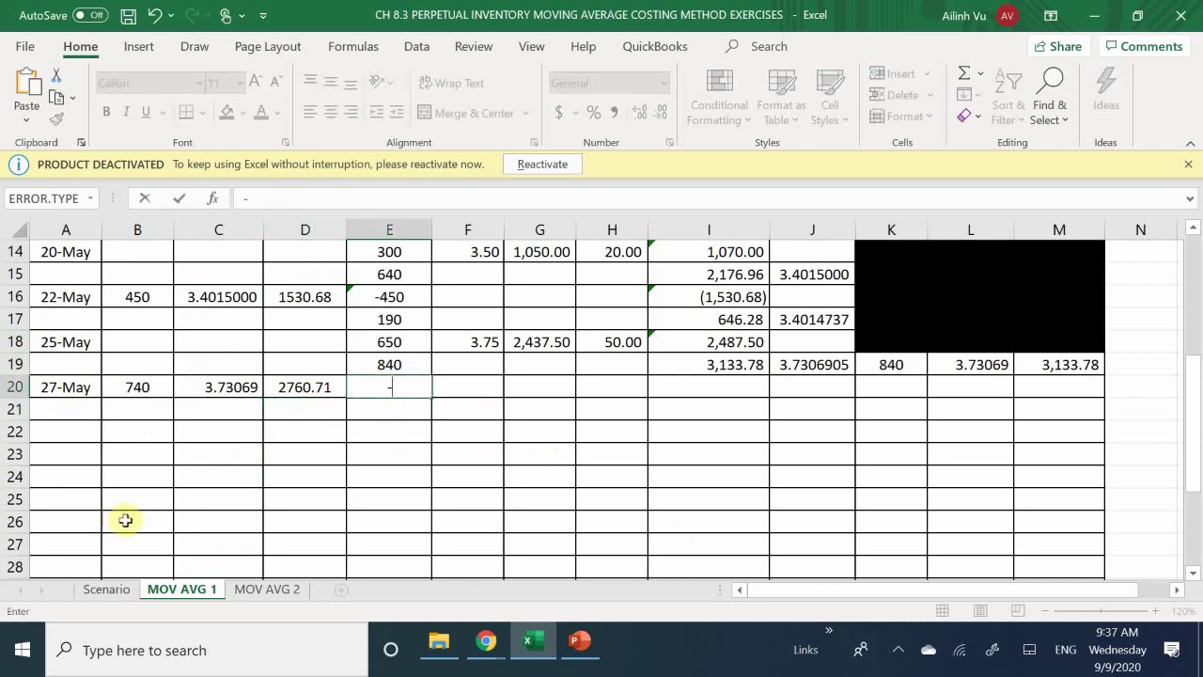
click(129, 385)
key(Return)
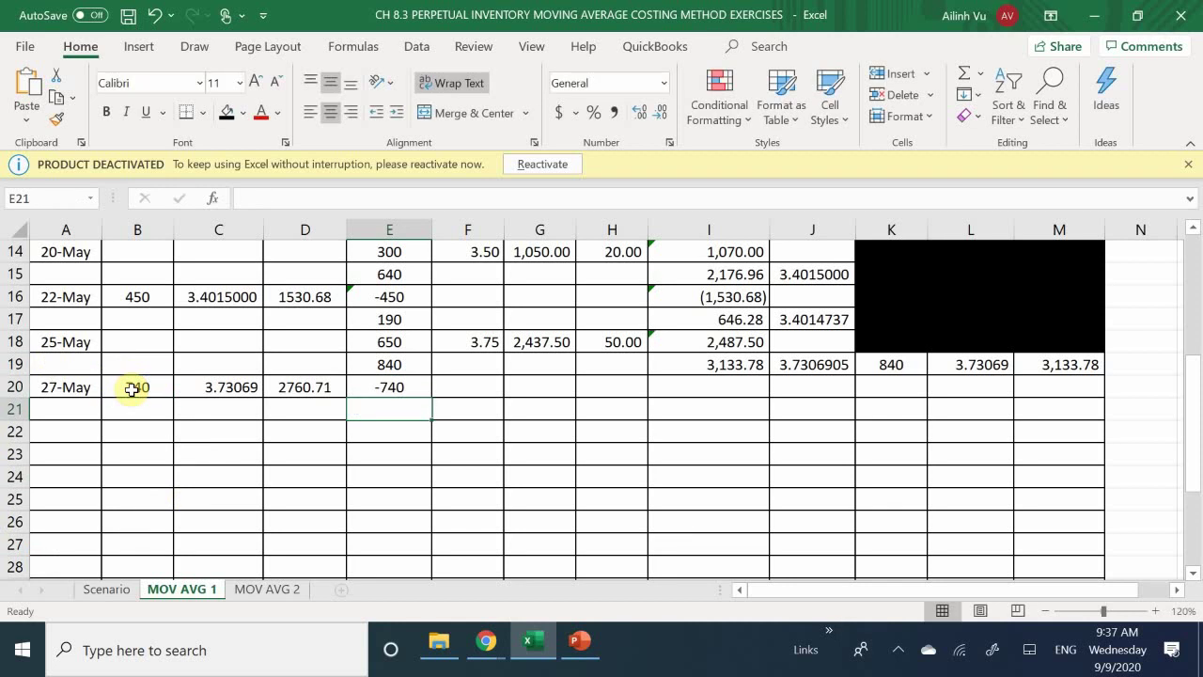
- Calculate the running inventory quantity after the 27 May sale in E21 with =E19+E20
text(=)
key(Up)
key(Up)
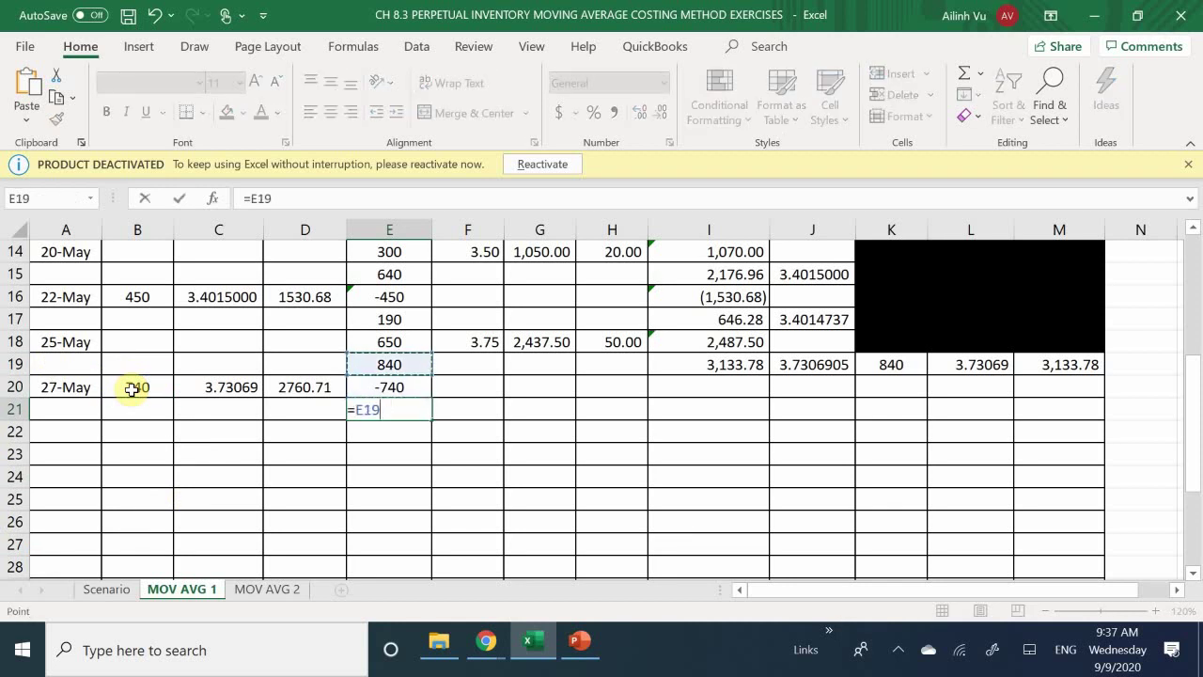
text(+)
key(Up)
key(Return)
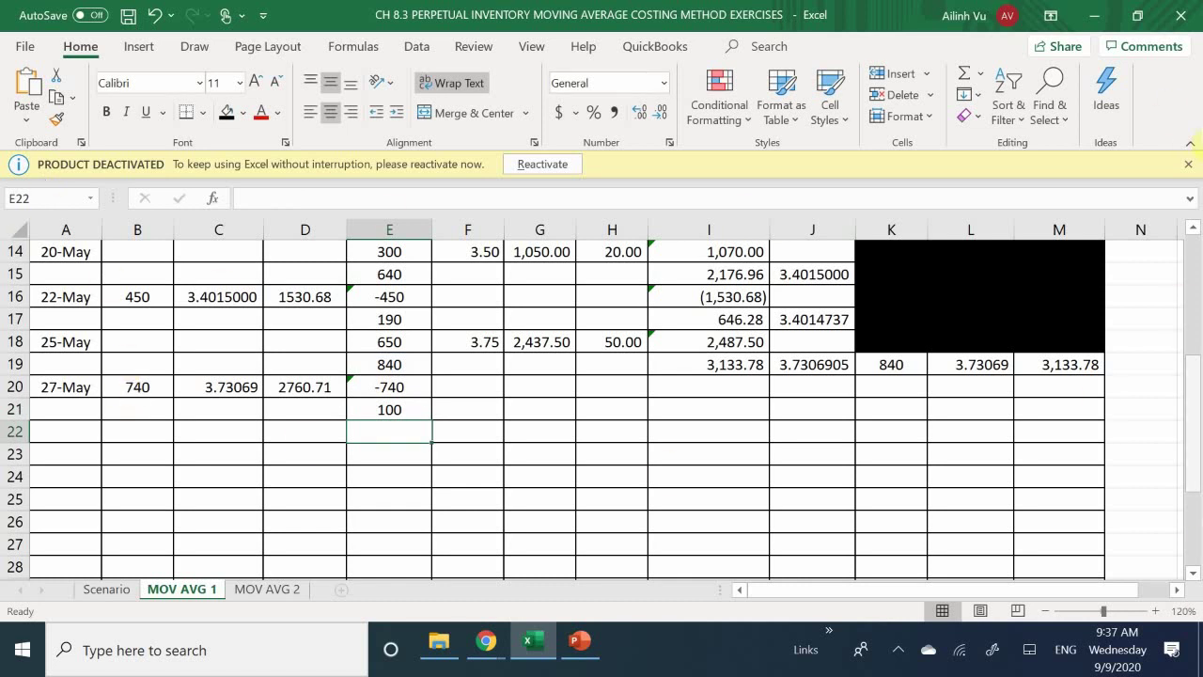
- Link the 27 May inventory total cost in I20 to the total cost of goods sold with =D20
click(721, 379)
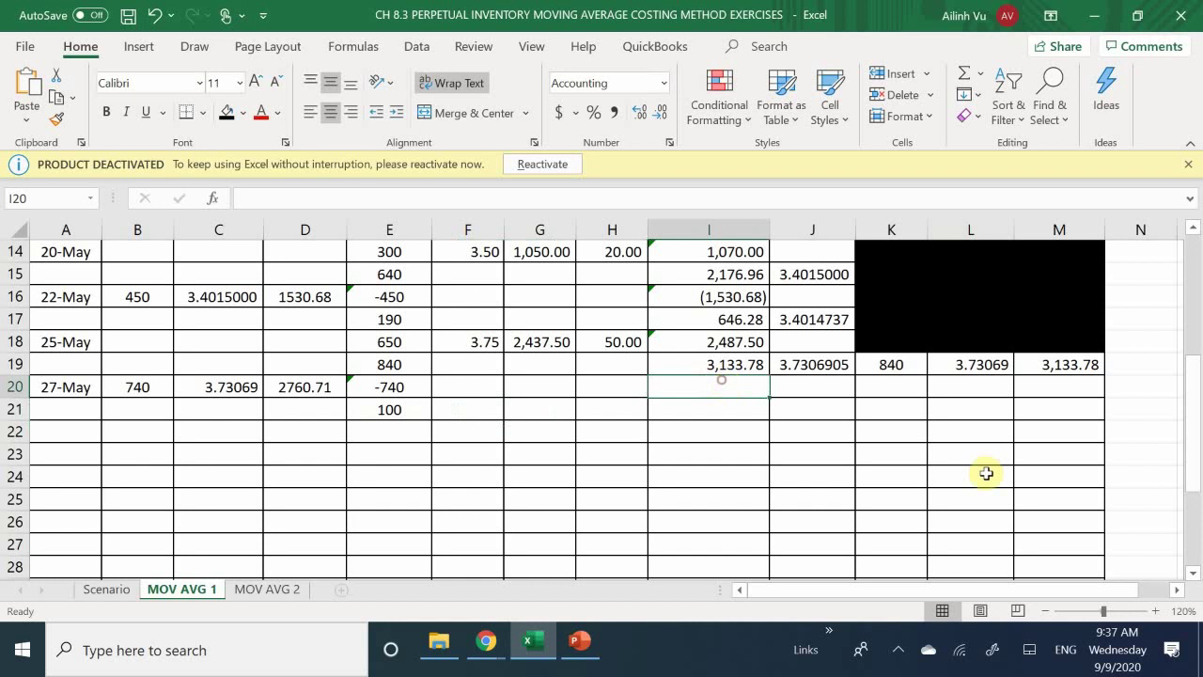
text(=)
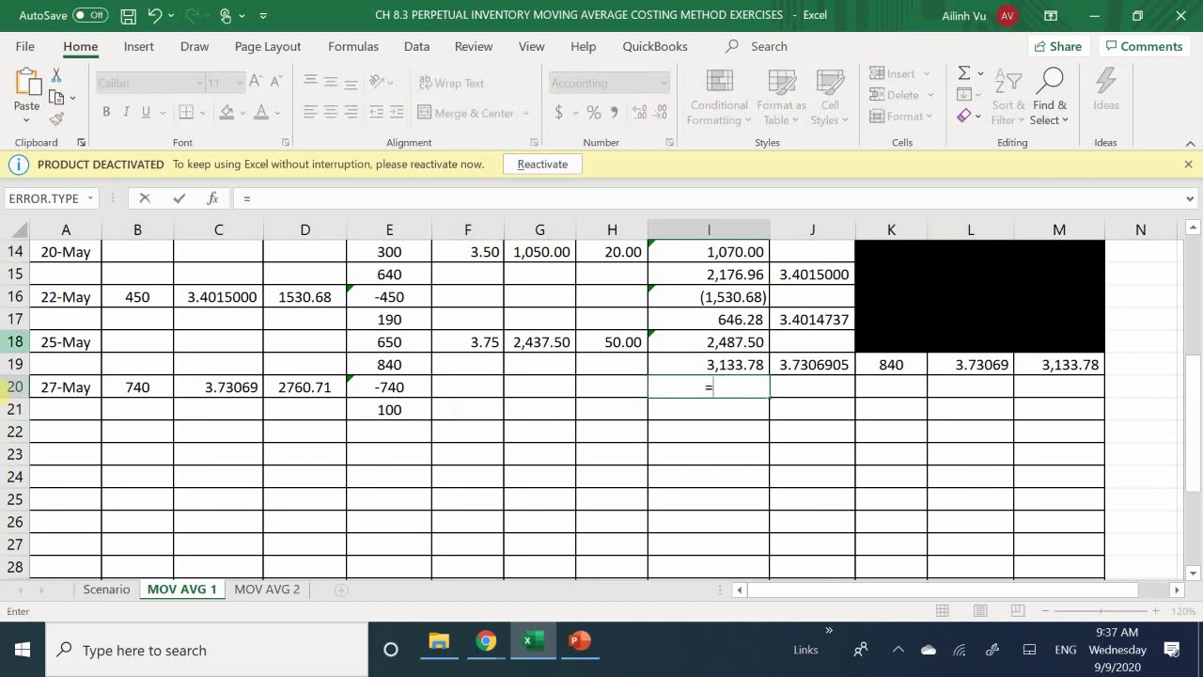
click(296, 397)
key(Return)
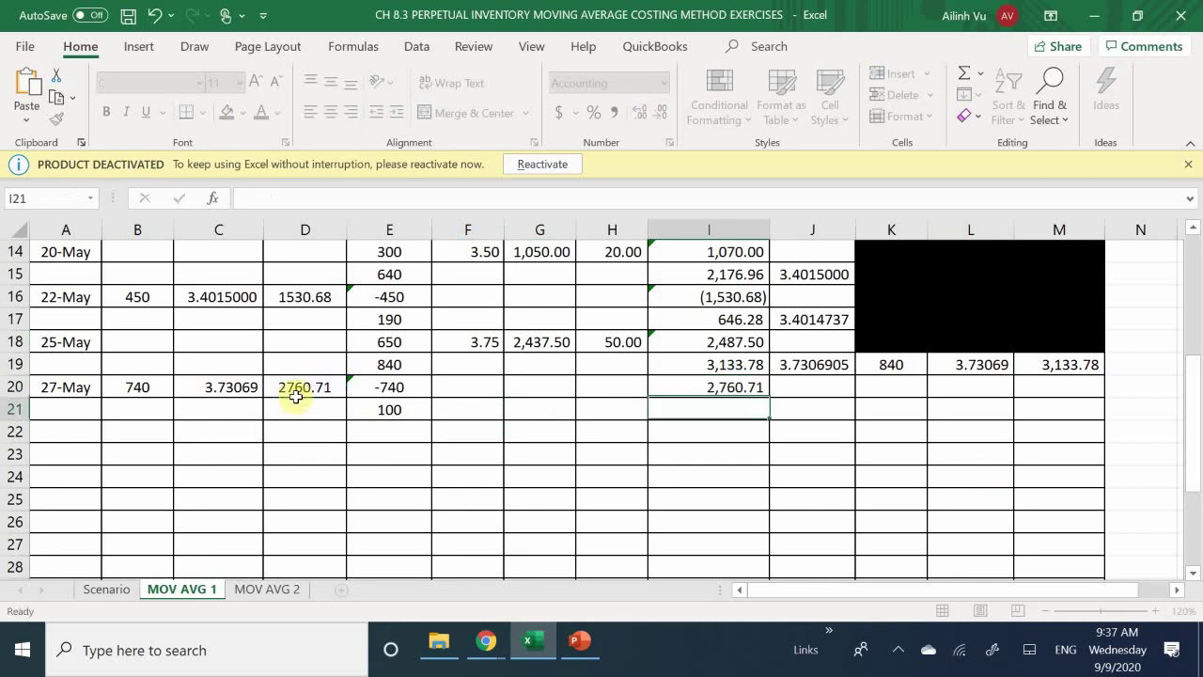
text(=)
key(Up)
key(Up)
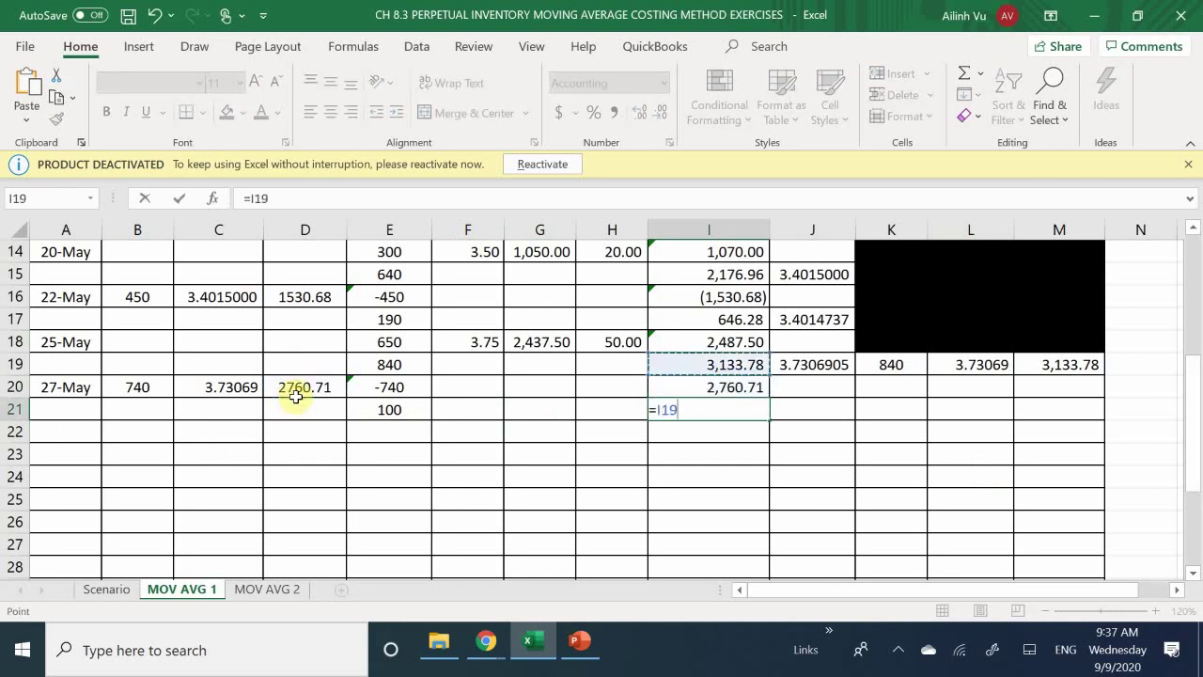
text(-)
key(Up)
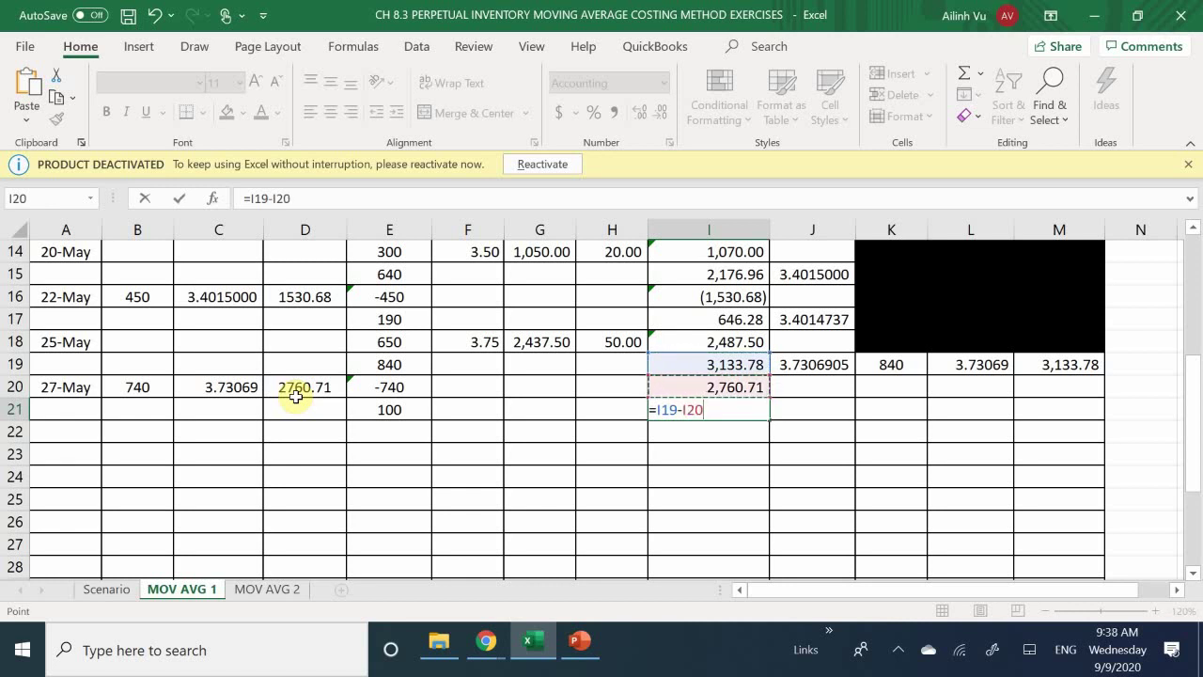
key(BackSpace)
key(BackSpace)
key(BackSpace)
key(BackSpace)
key(BackSpace)
key(BackSpace)
key(BackSpace)
key(BackSpace)
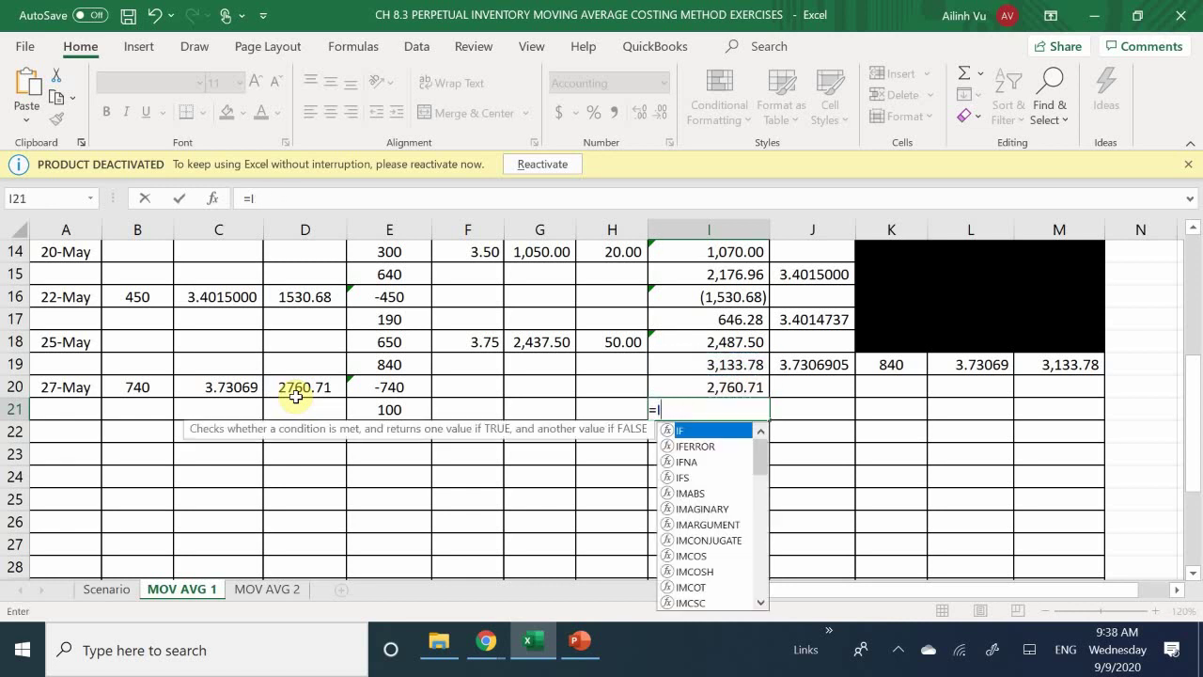
- Replace the 27 May inventory total cost in I20 with the negative of the cost of goods sold in D20
key(Up)
text(-)
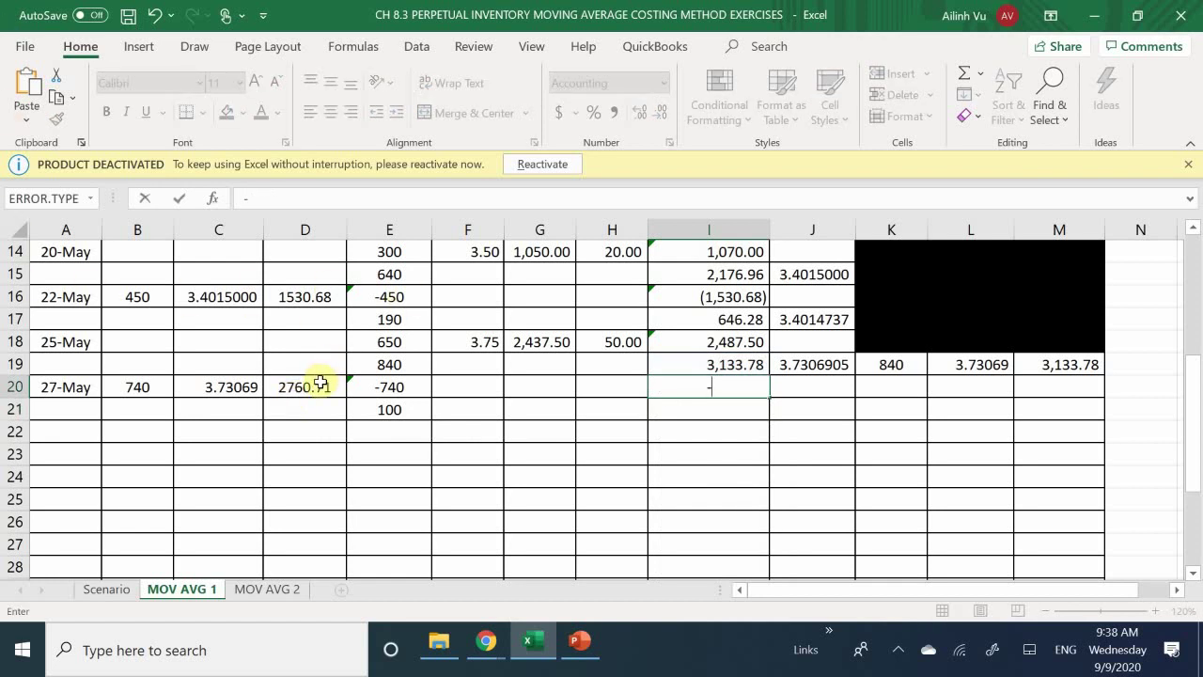
click(320, 384)
key(Return)
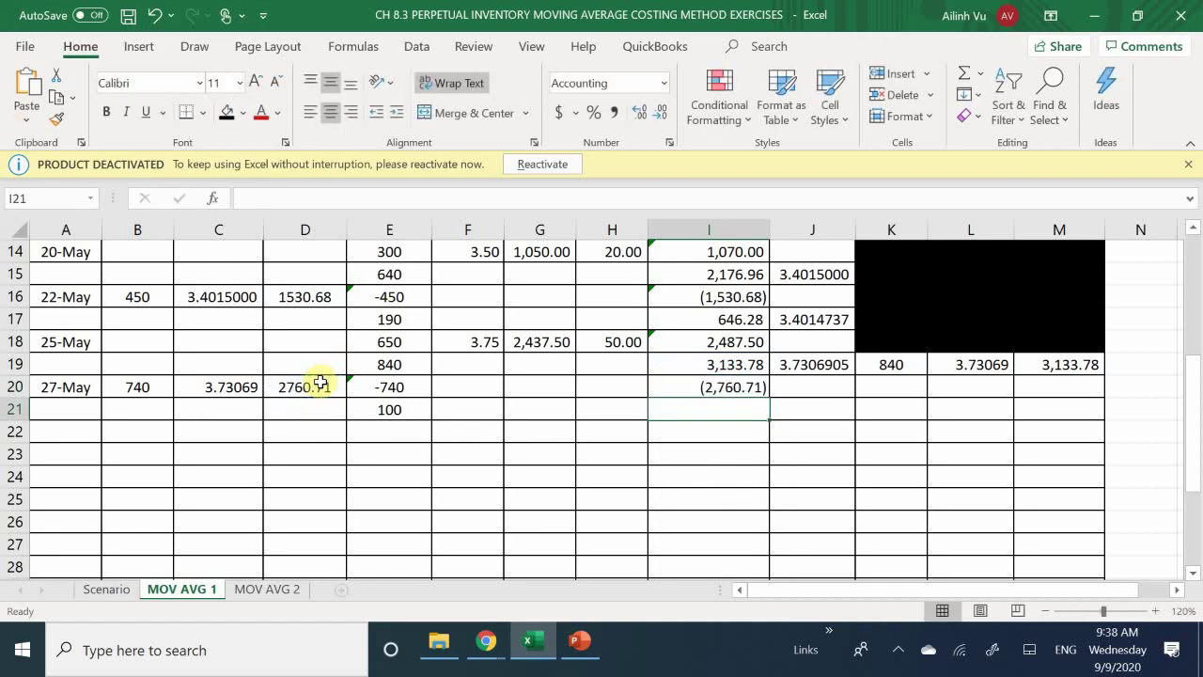
- Calculate the running inventory total cost after the 27 May sale in I21 with =I19+I20
text(=)
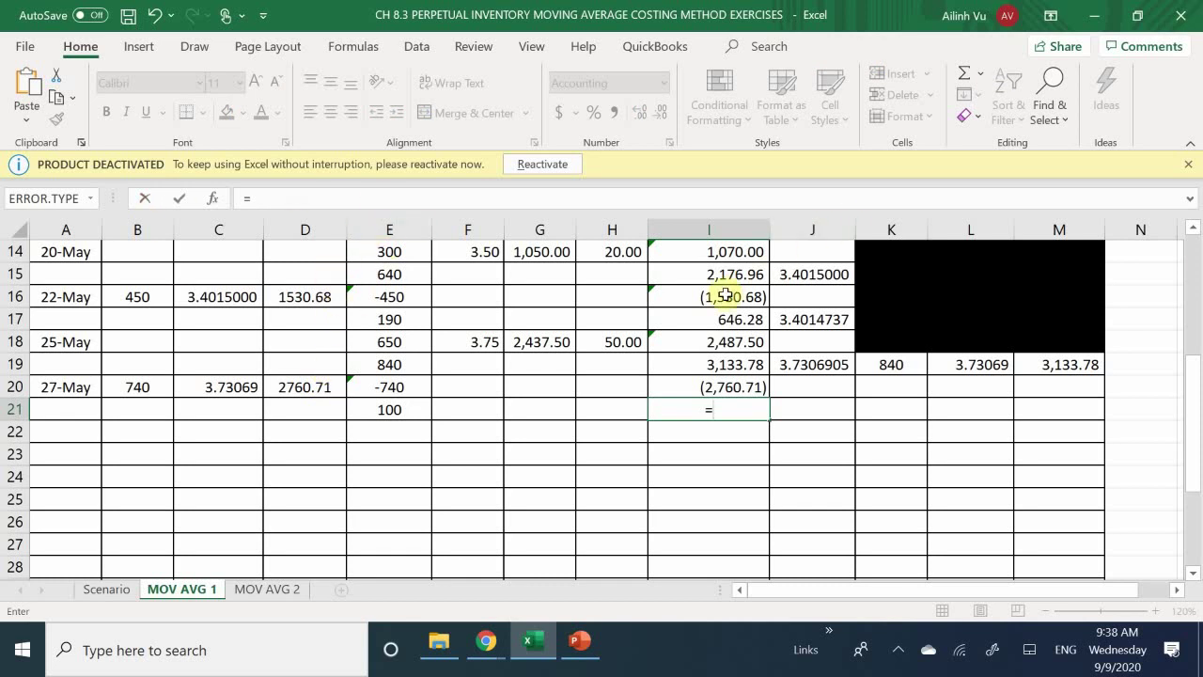
click(692, 365)
text(+)
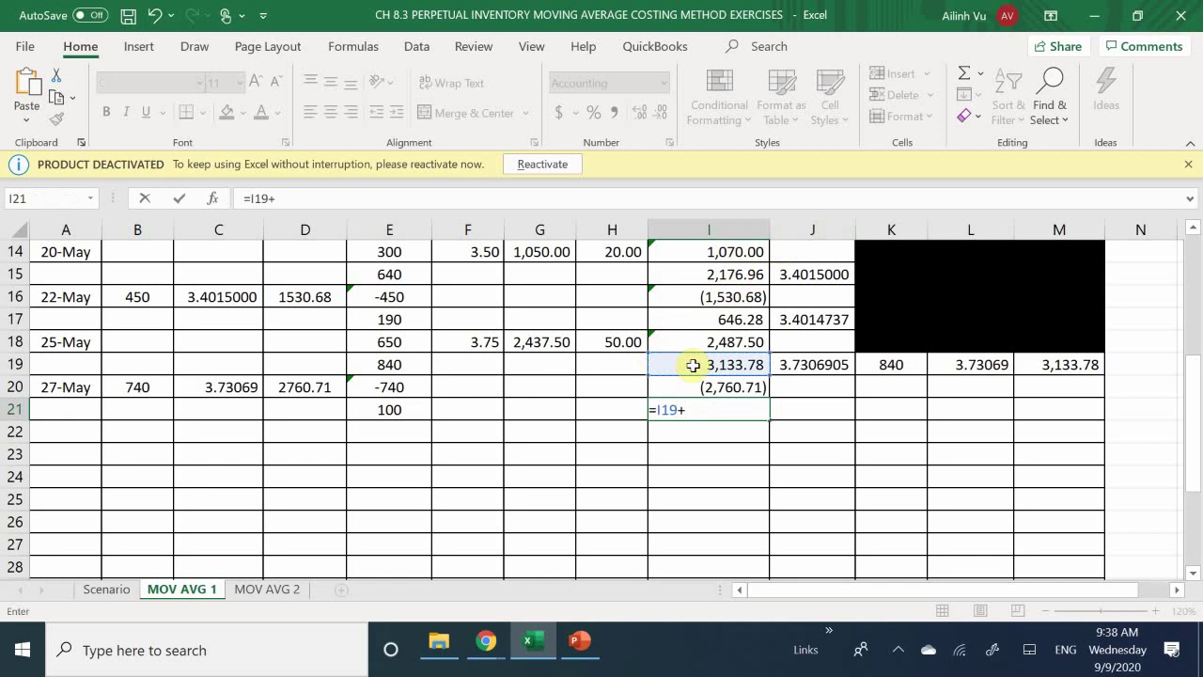
key(Up)
key(Return)
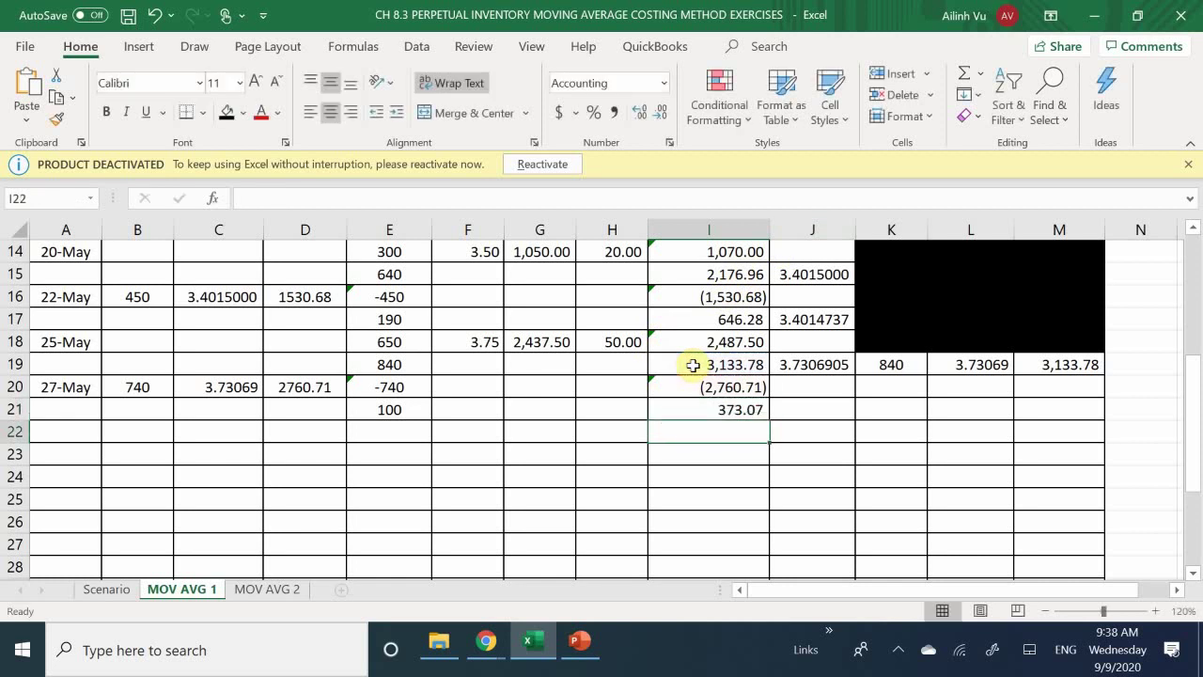
- Calculate the average cost per item after the 27 May sale in J21 with =I21/E21
click(818, 406)
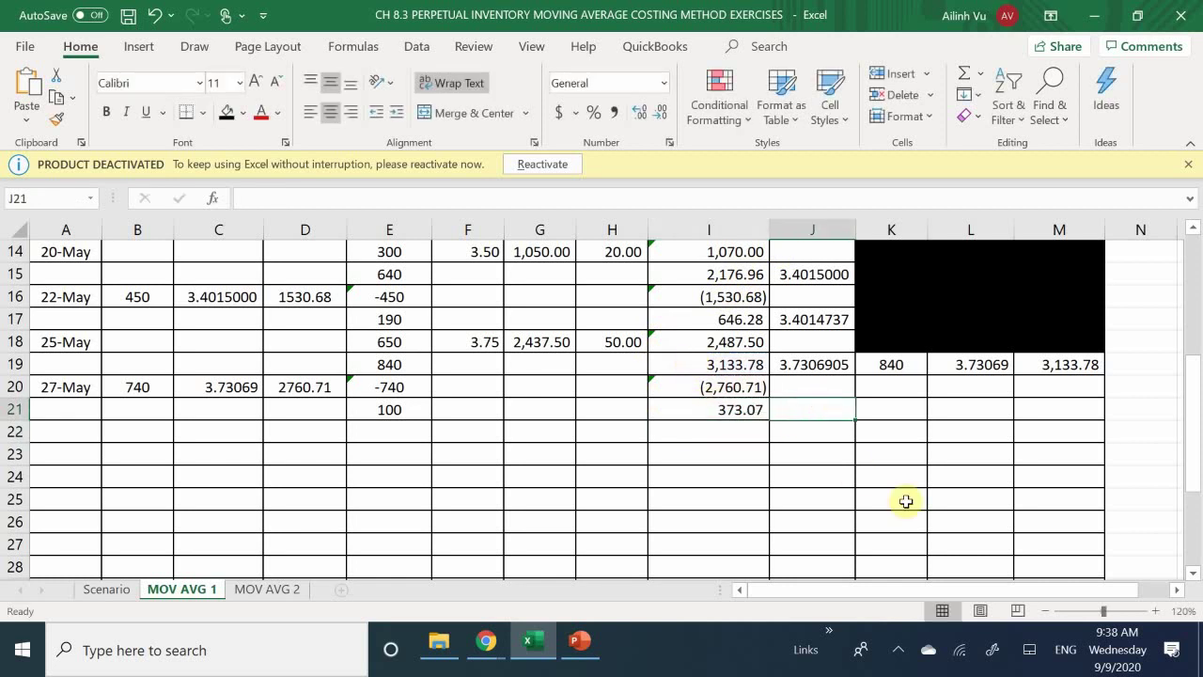
text(=)
key(Left)
text(/)
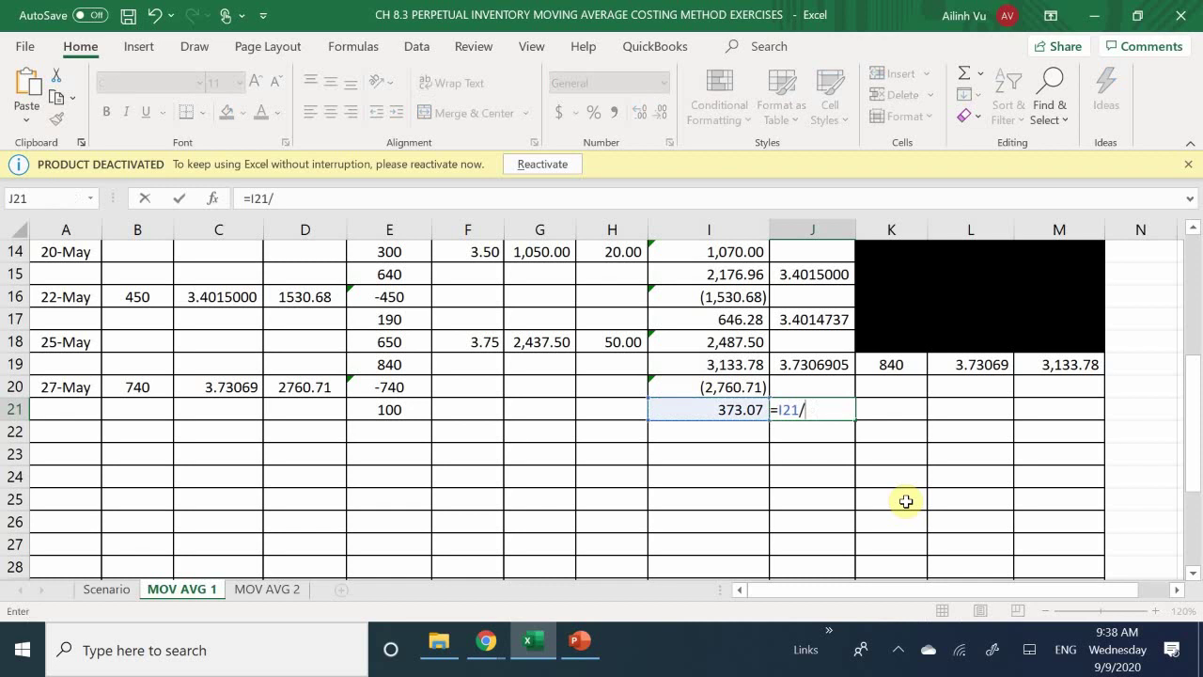
key(Left)
key(Left)
key(Left)
key(Left)
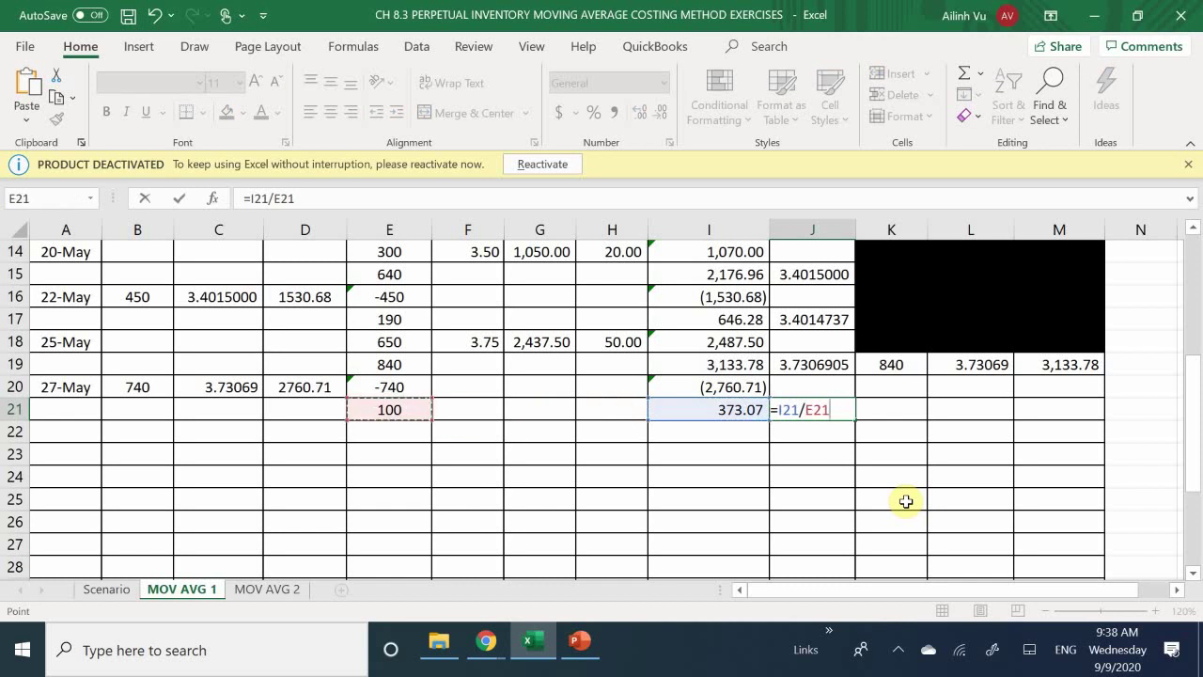
key(Return)
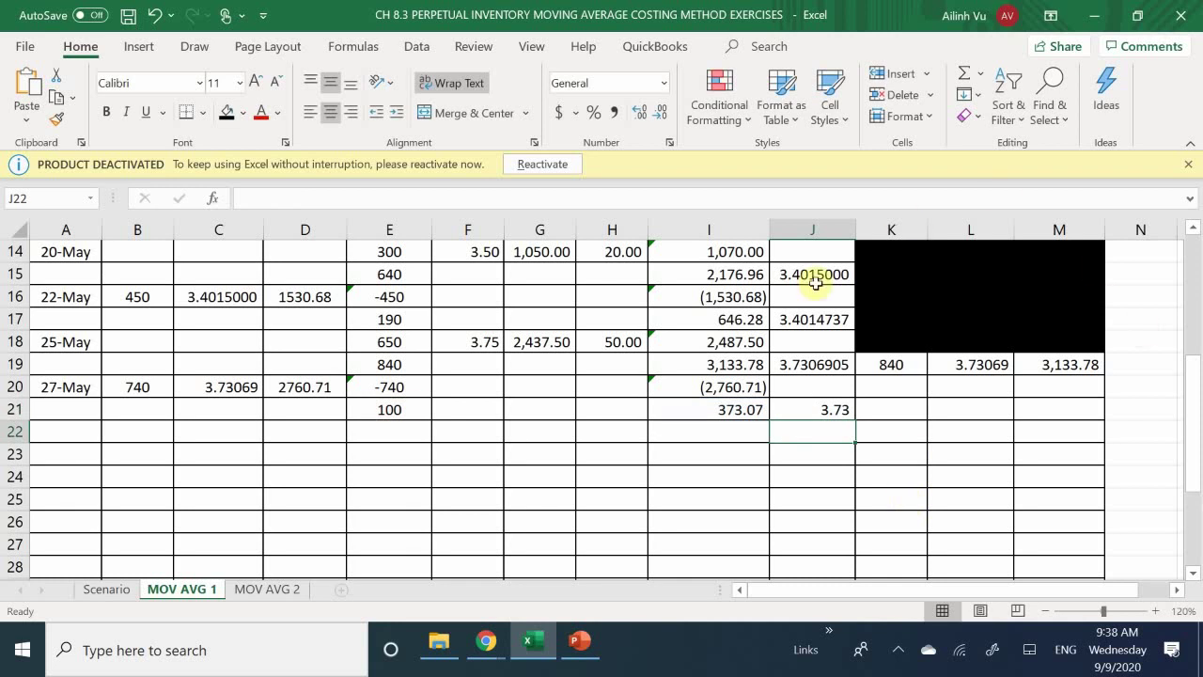
- Show the average cost per item in J21 with six decimal places
click(827, 406)
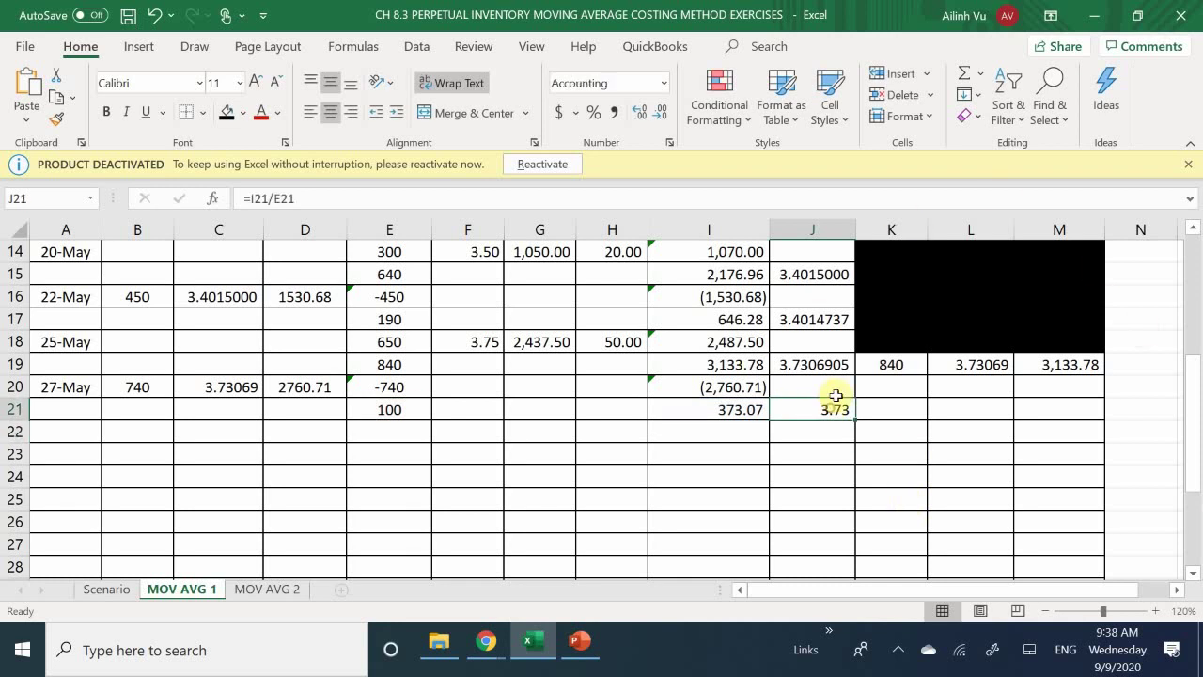
click(639, 112)
click(639, 112)
click(639, 112)
click(639, 111)
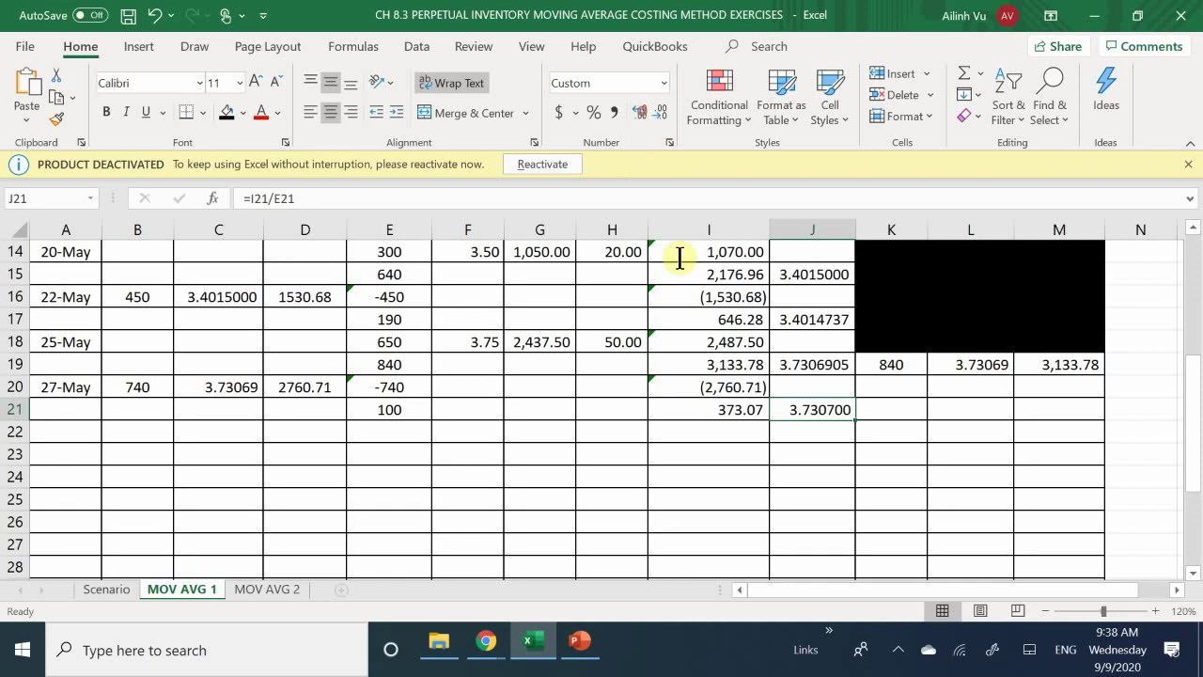
- Link the 27 May inventory on hand quantity in K21 to E21 and its total cost in M21 to I21
click(902, 410)
text(=)
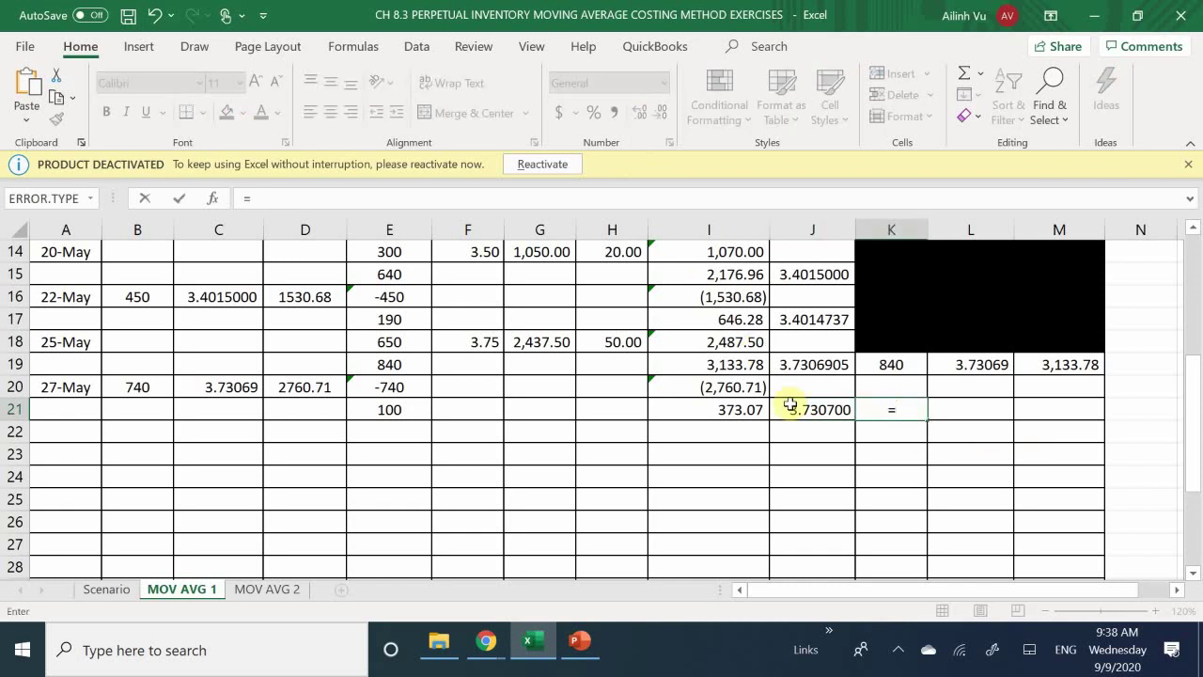
key(Return)
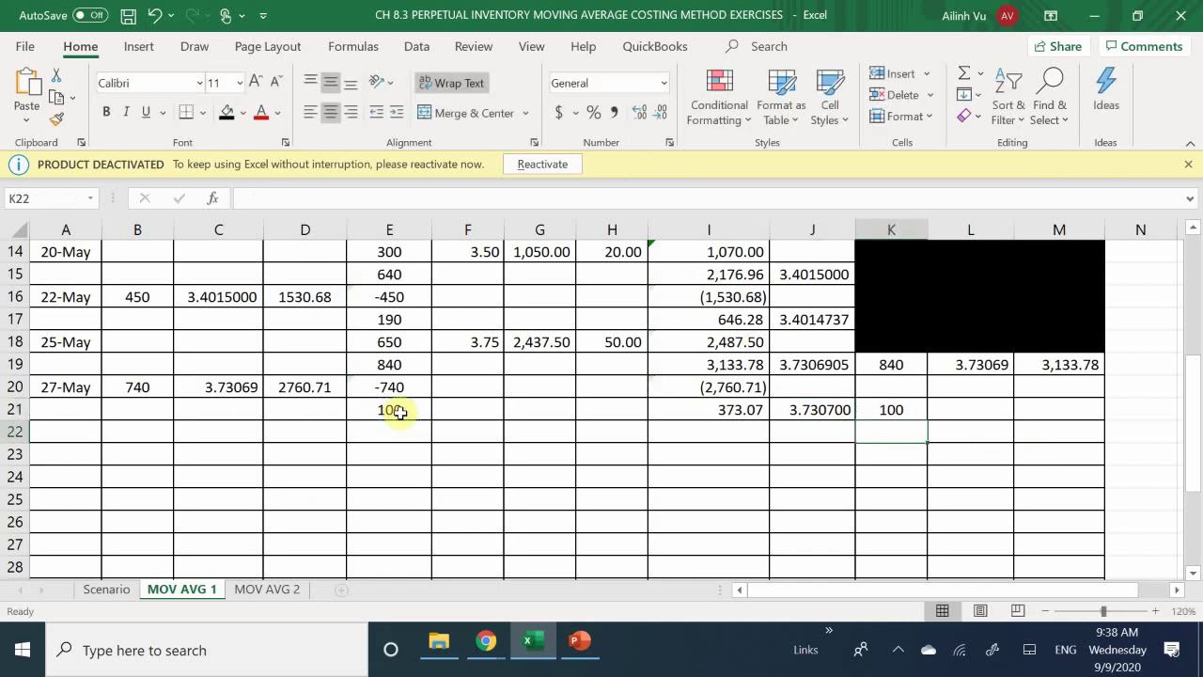
key(Right)
key(Right)
key(Up)
text(=)
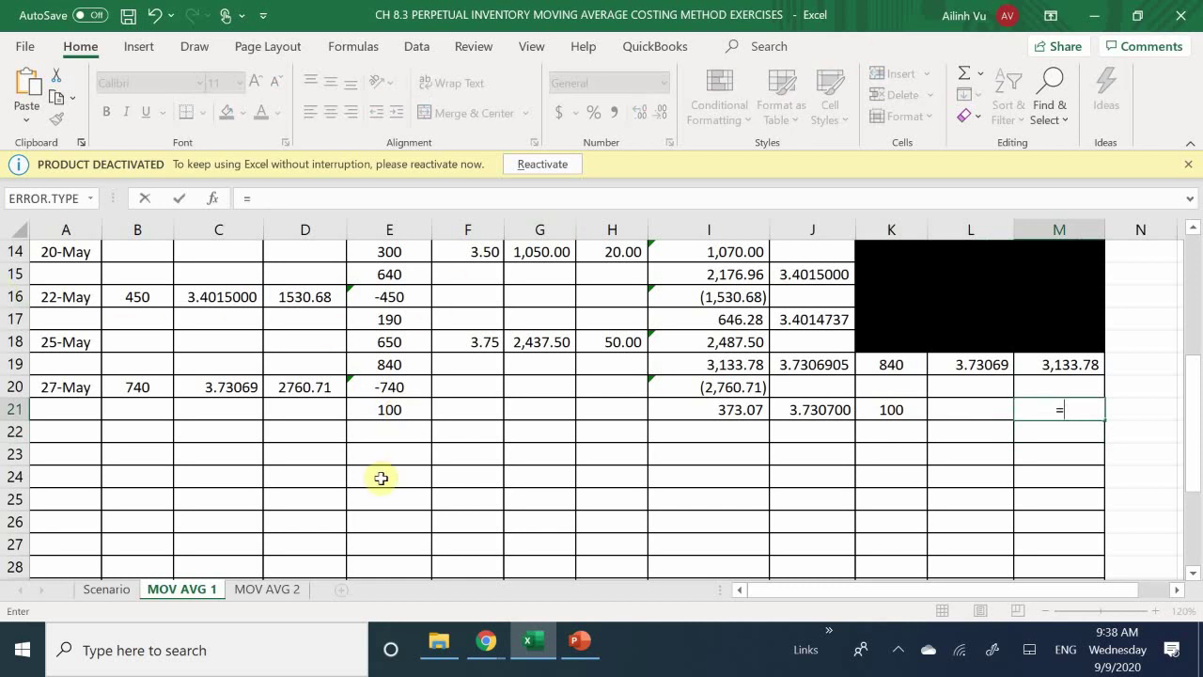
click(699, 412)
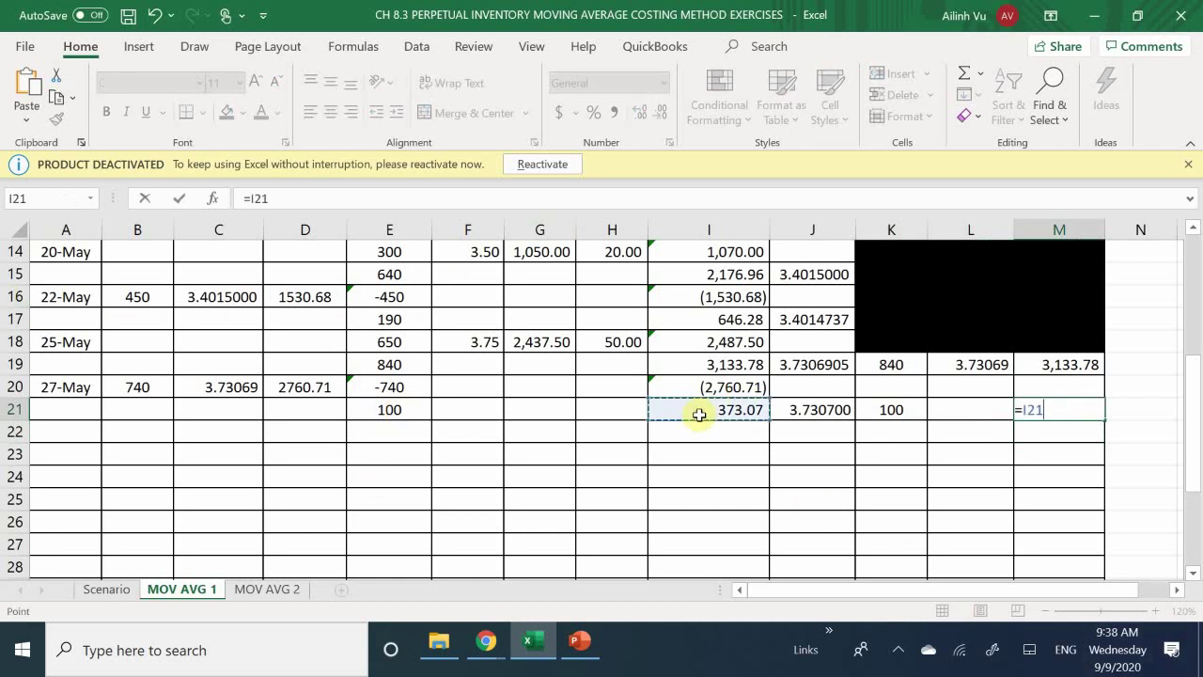
key(Return)
- Calculate the inventory on hand cost per item in L21 with =M21/K21 and show it with five decimal places
key(Left)
key(Up)
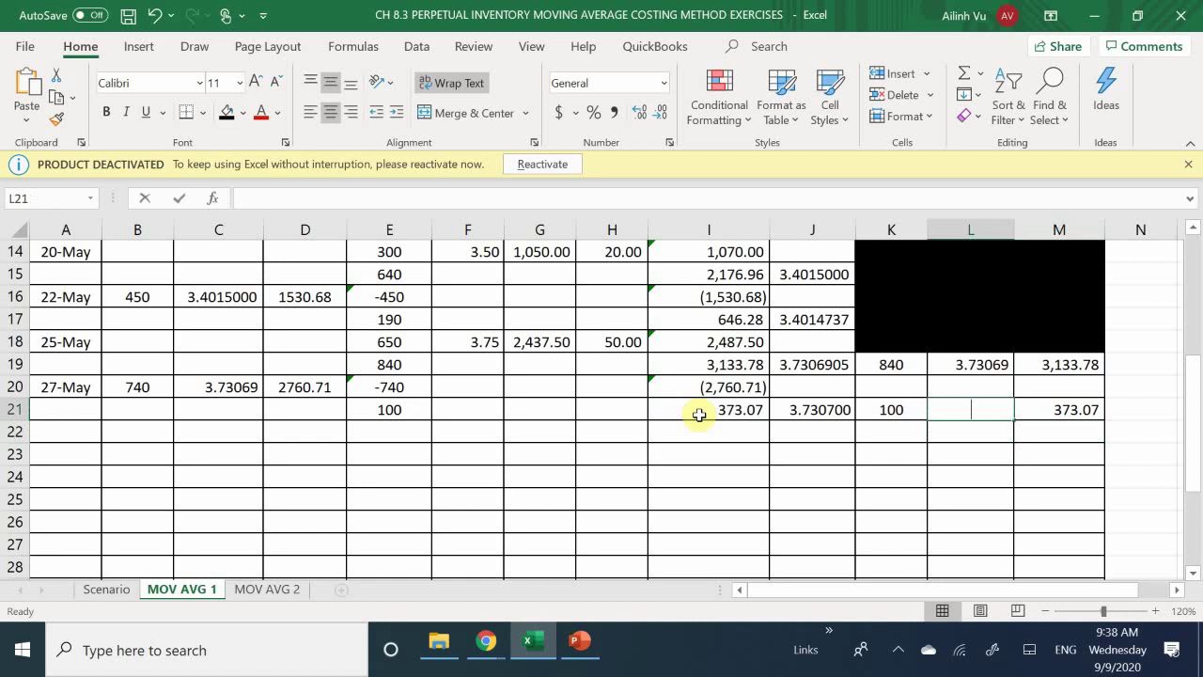
text(=)
key(Right)
text(/)
key(Left)
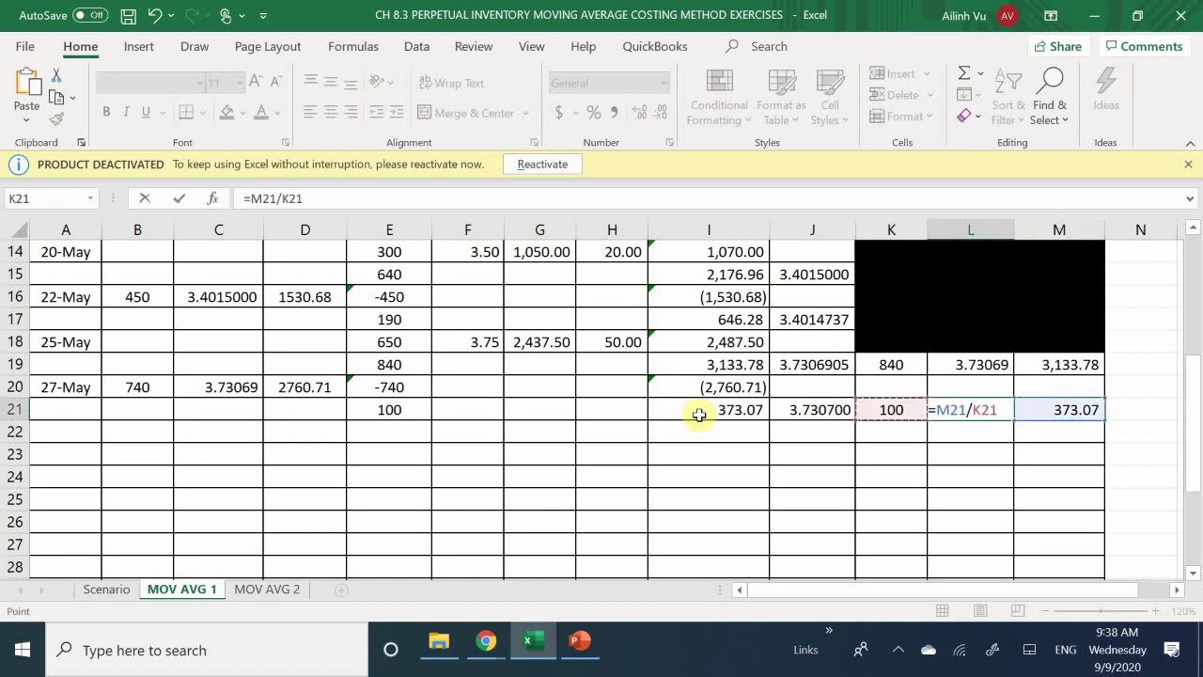
key(Return)
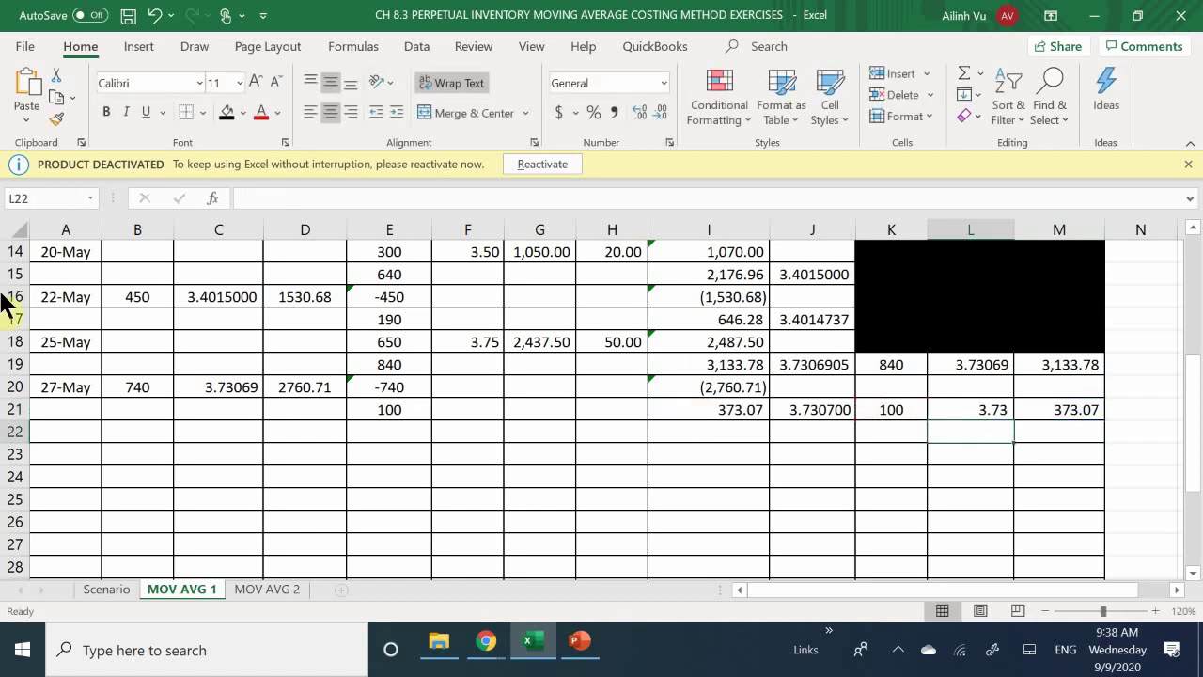
click(970, 410)
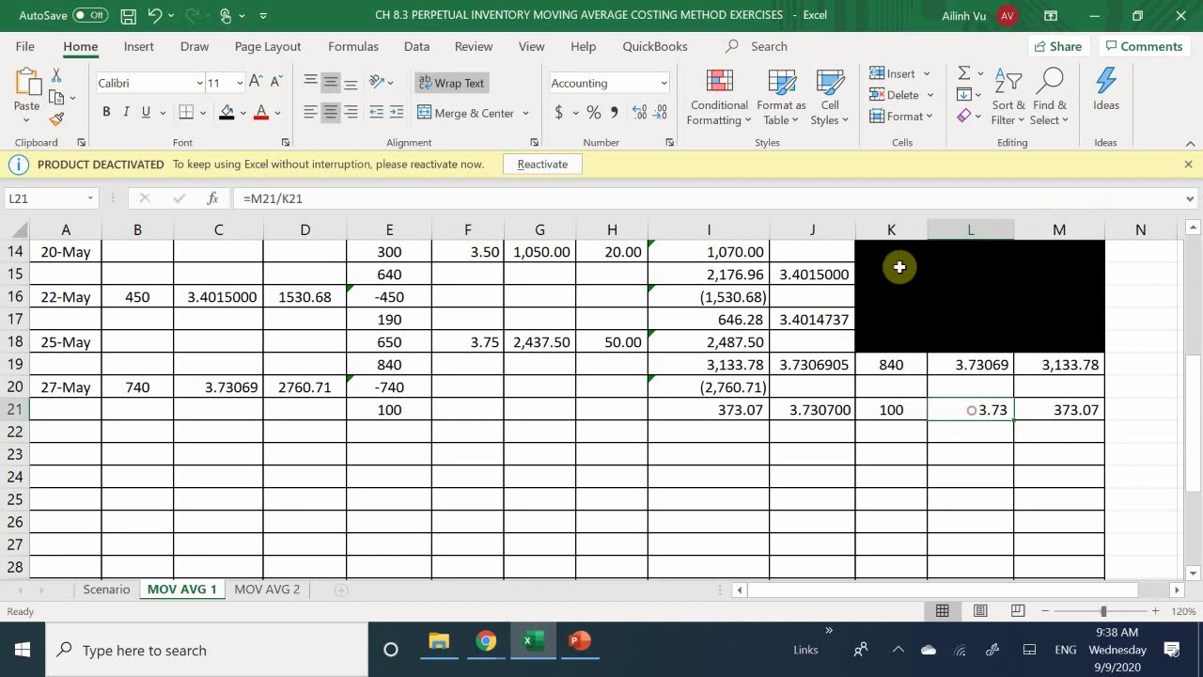
click(635, 113)
- Black out the superseded inventory on hand cells K19:M20 with a black fill
click(880, 383)
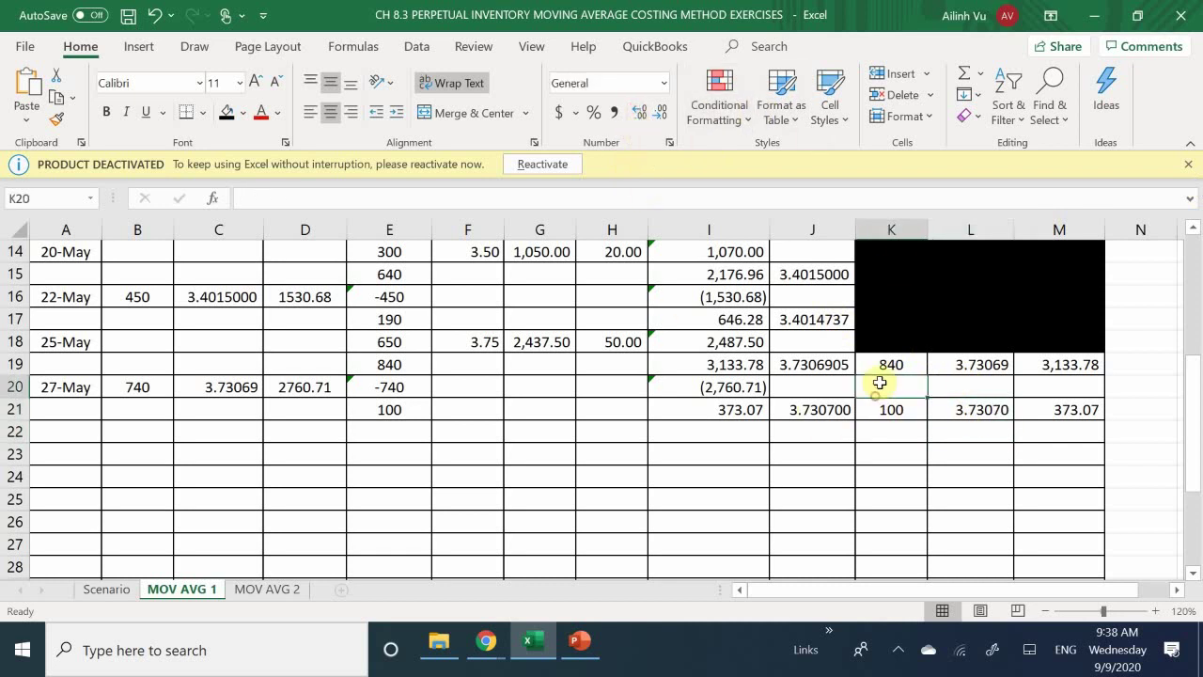
drag(885, 367, 1042, 393)
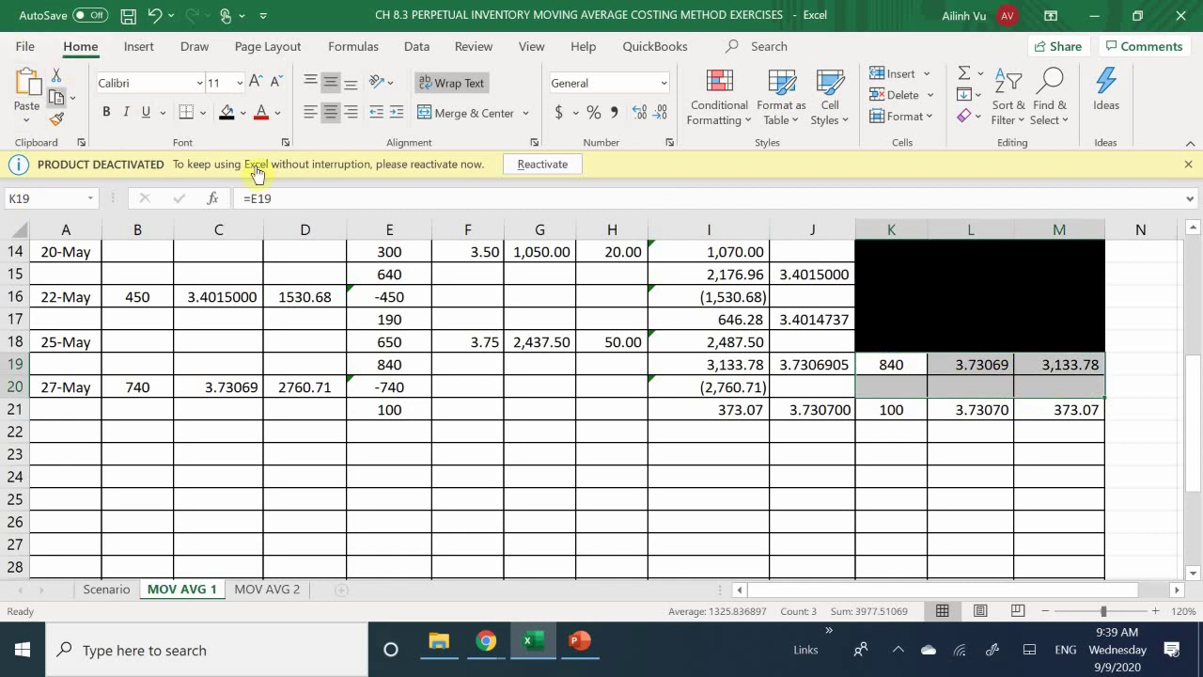
click(224, 111)
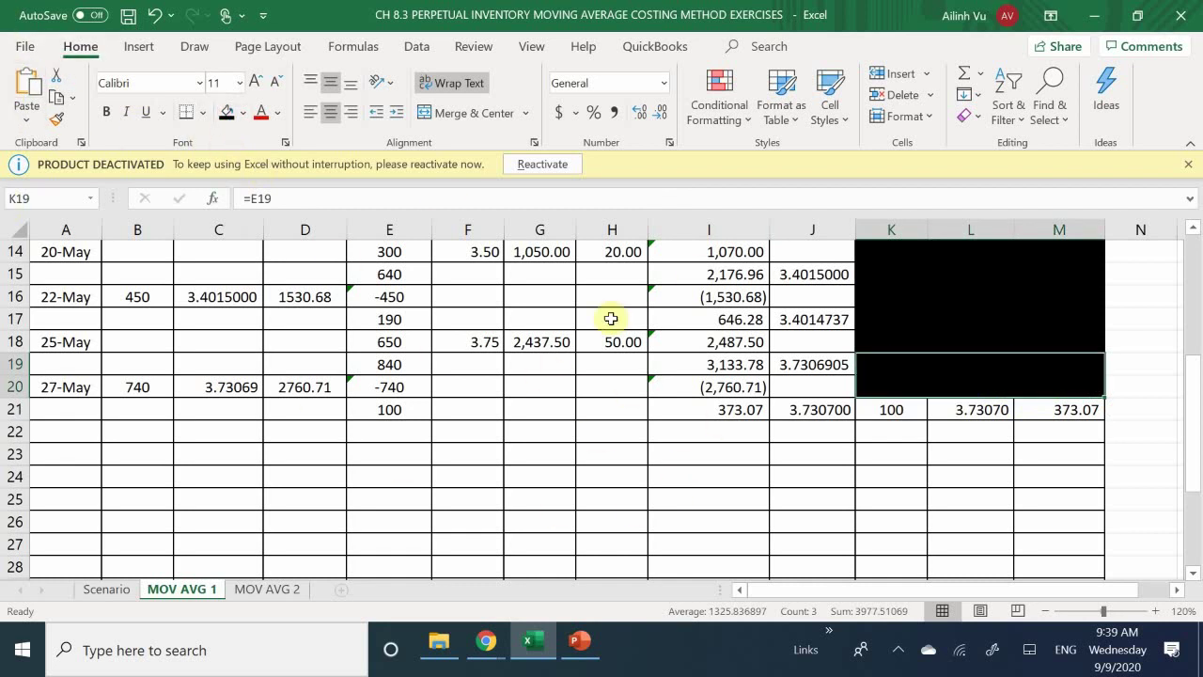
click(777, 475)
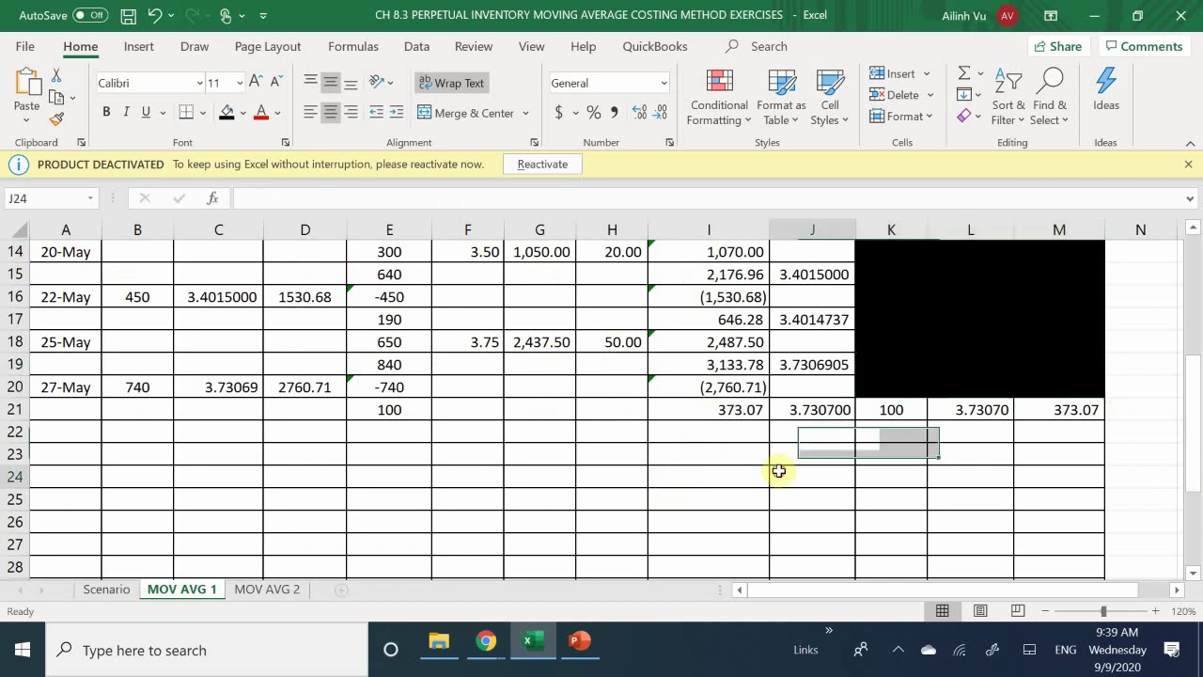
- Review the inventory worksheet from the 5 May purchase through the final 27 May balance, including the blacked-out inventory on hand area
scroll(773, 481, up, 1)
scroll(772, 481, up, 4)
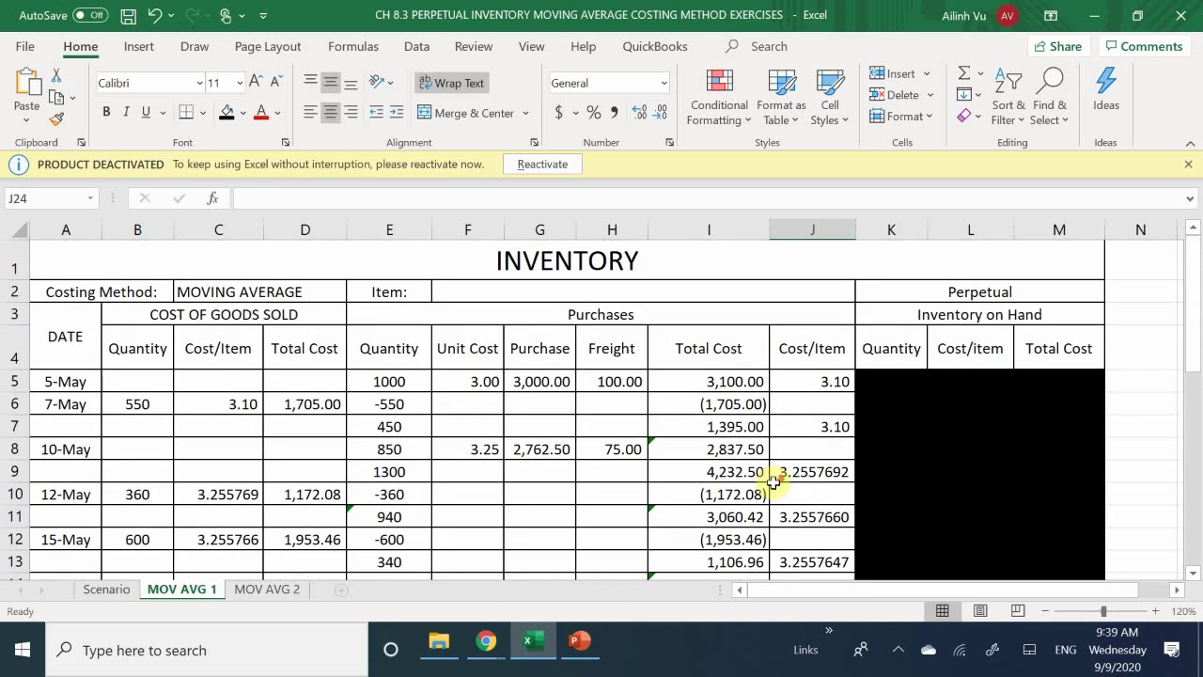
scroll(772, 481, down, 1)
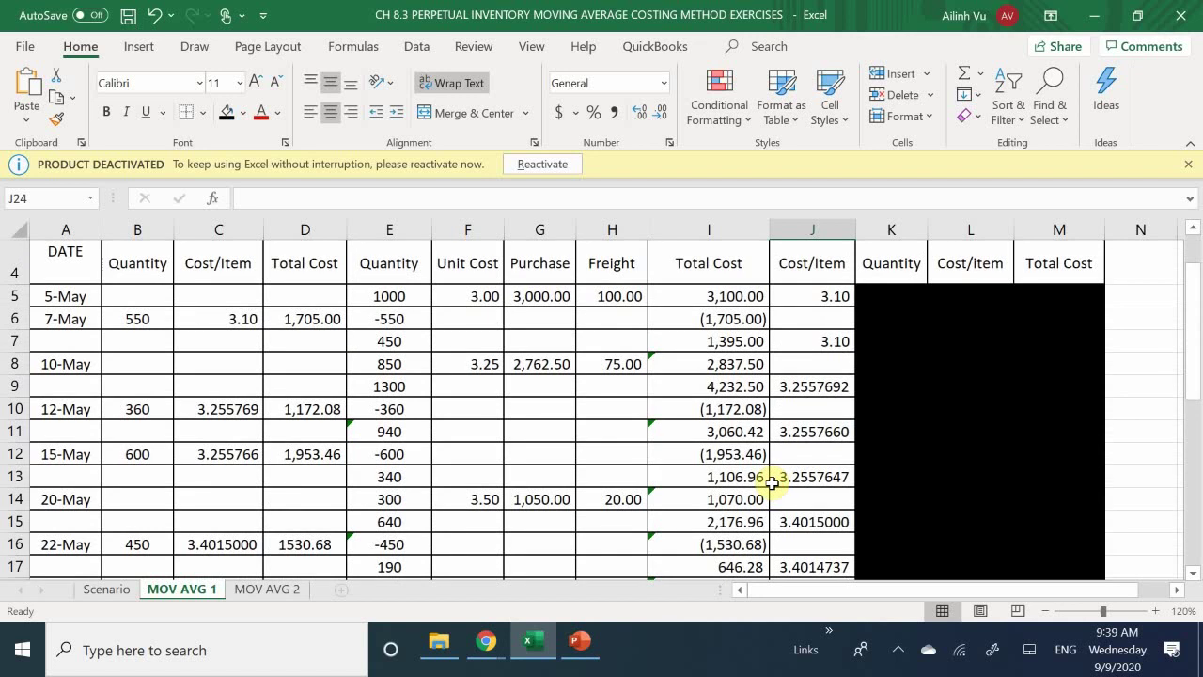
scroll(771, 482, down, 1)
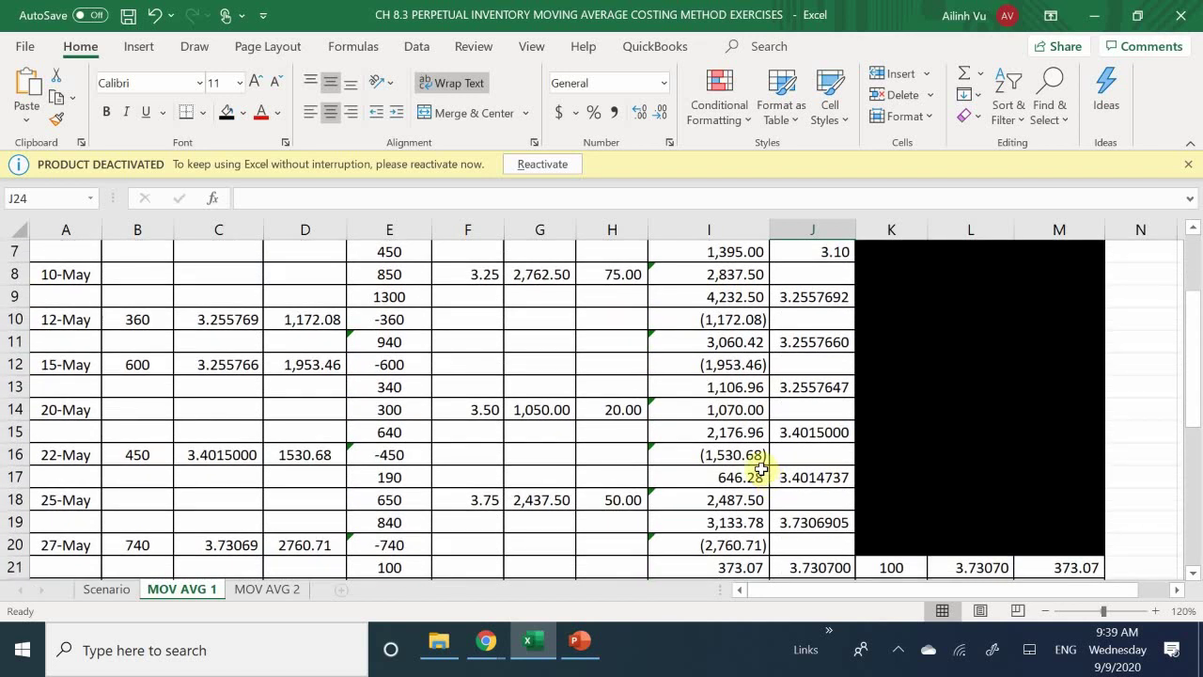
scroll(759, 467, down, 2)
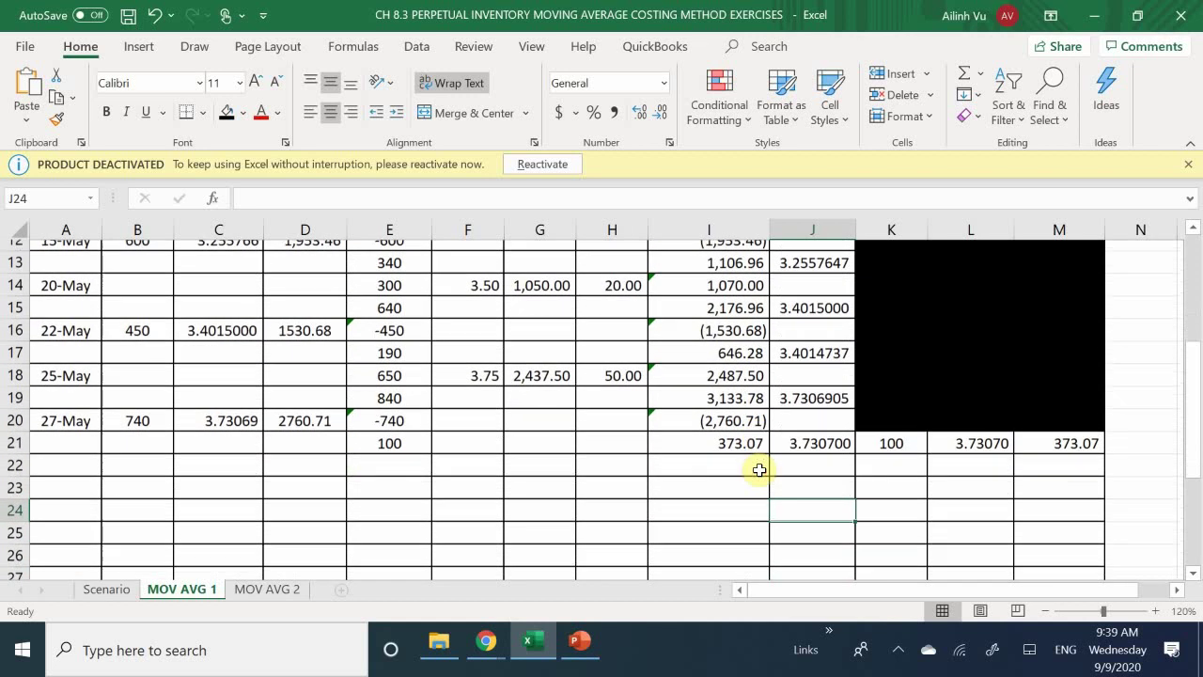
scroll(482, 395, down, 1)
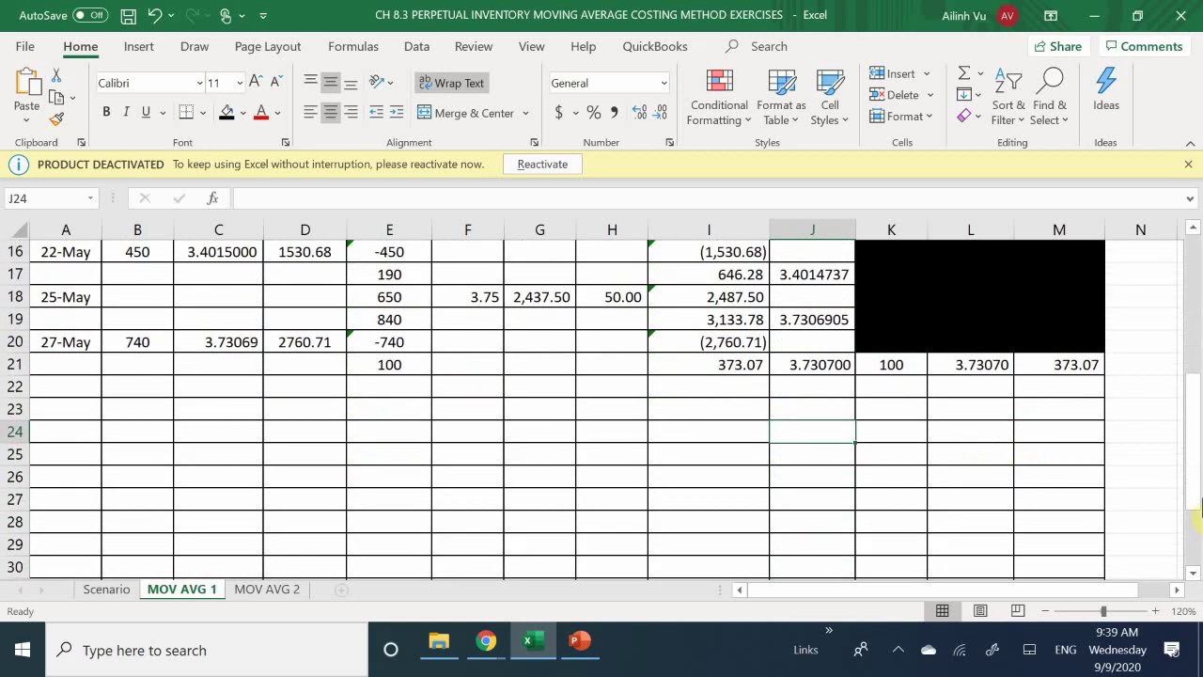
scroll(1109, 521, up, 1)
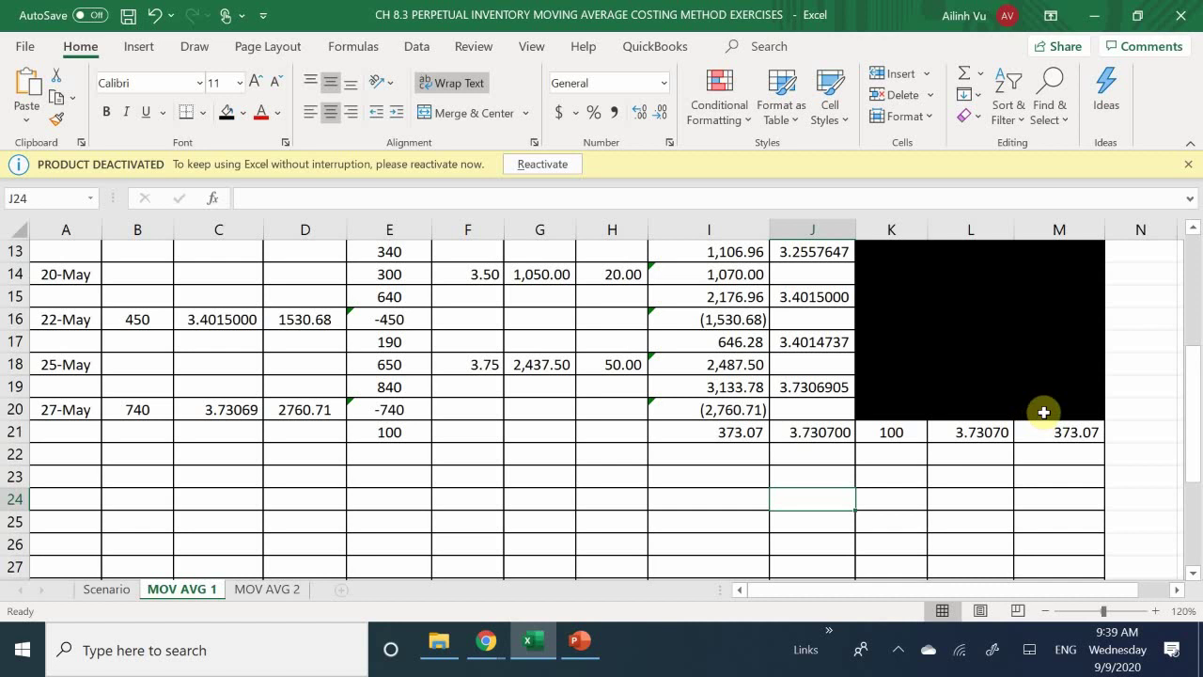
scroll(1042, 411, up, 4)
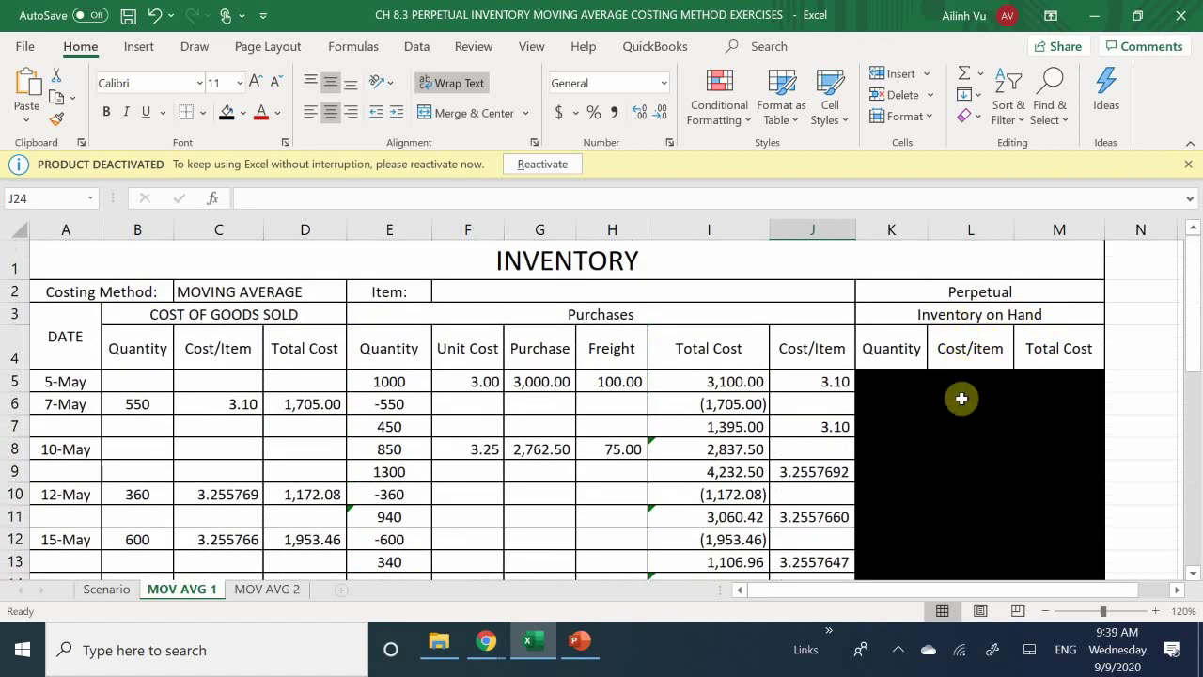
scroll(969, 465, down, 2)
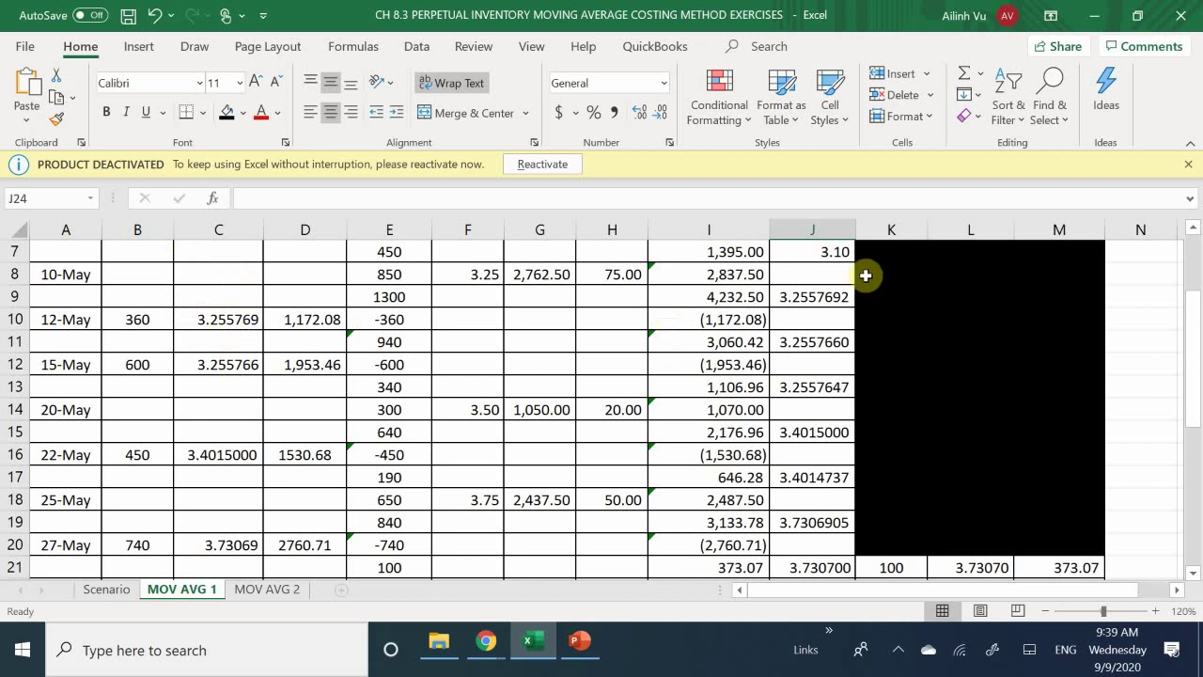
scroll(953, 334, down, 1)
scroll(952, 329, up, 3)
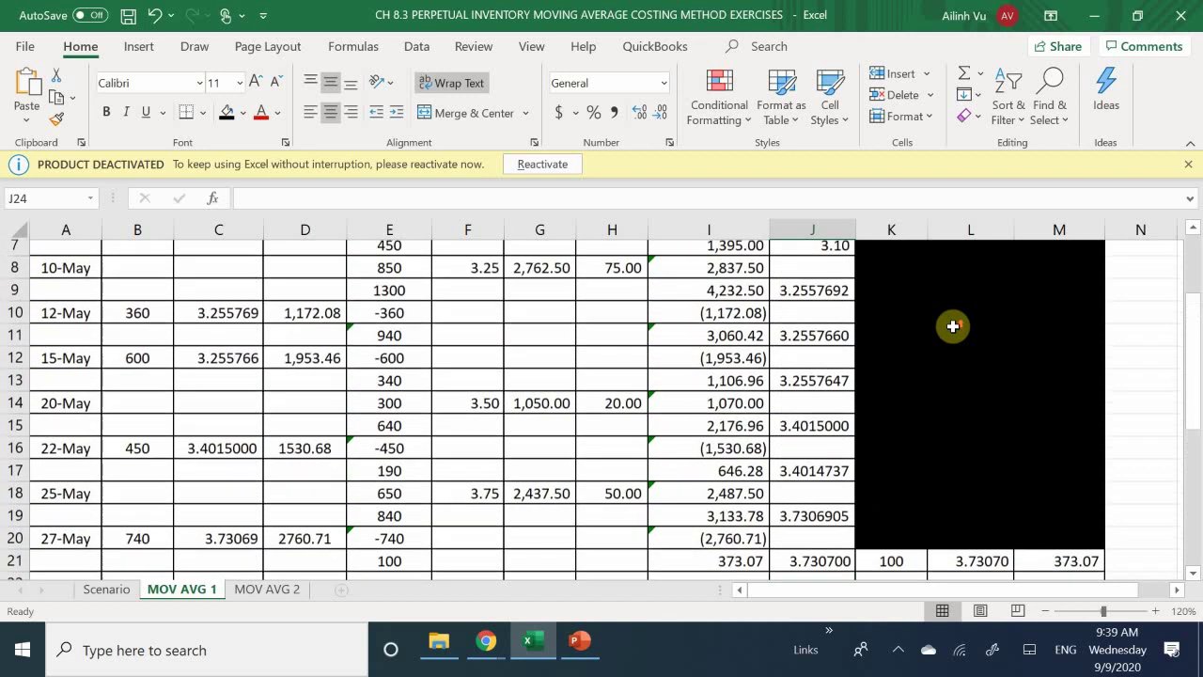
scroll(921, 323, up, 1)
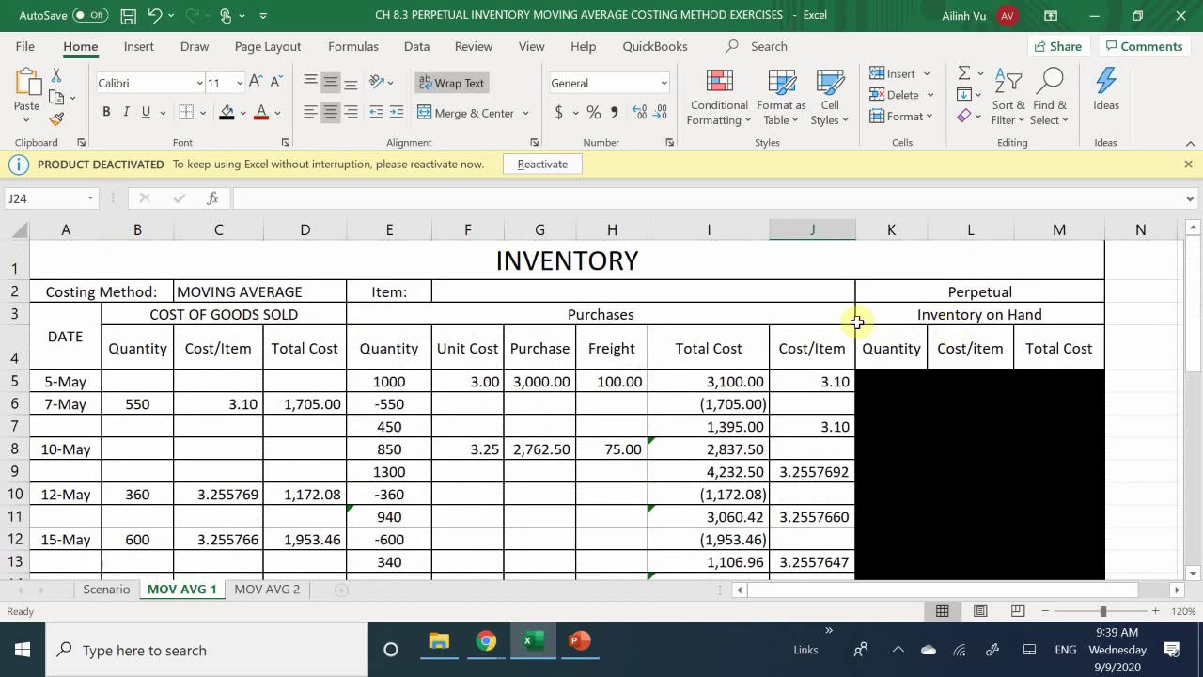
scroll(858, 318, down, 2)
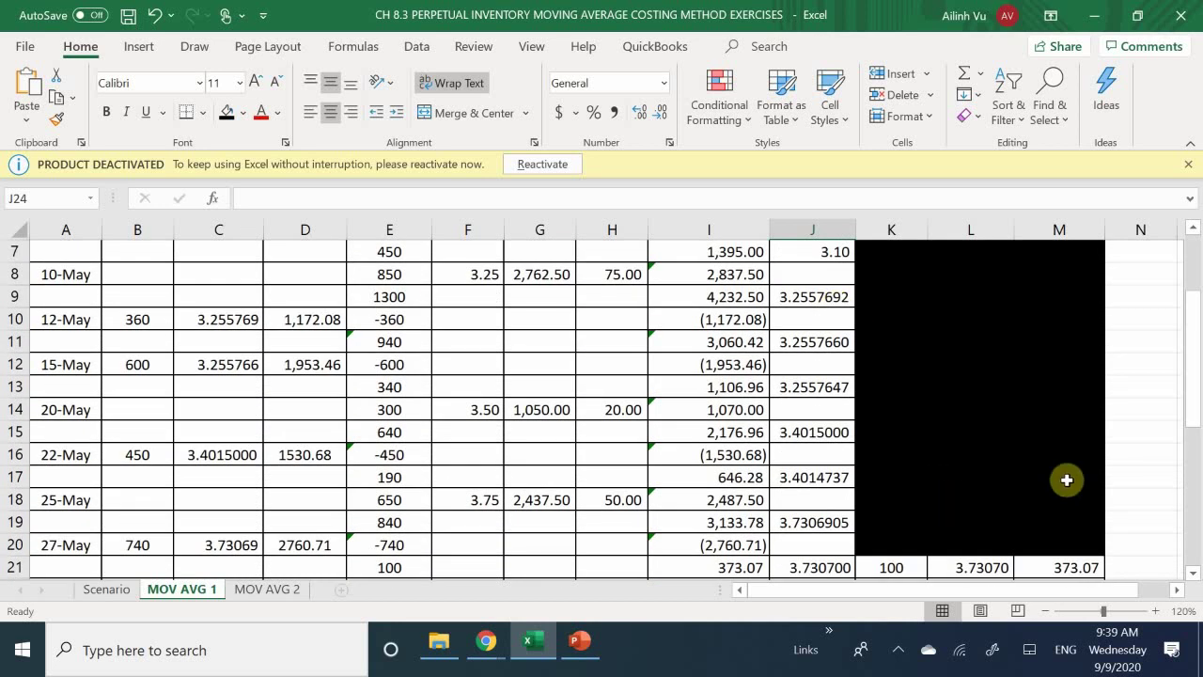
scroll(1065, 477, down, 2)
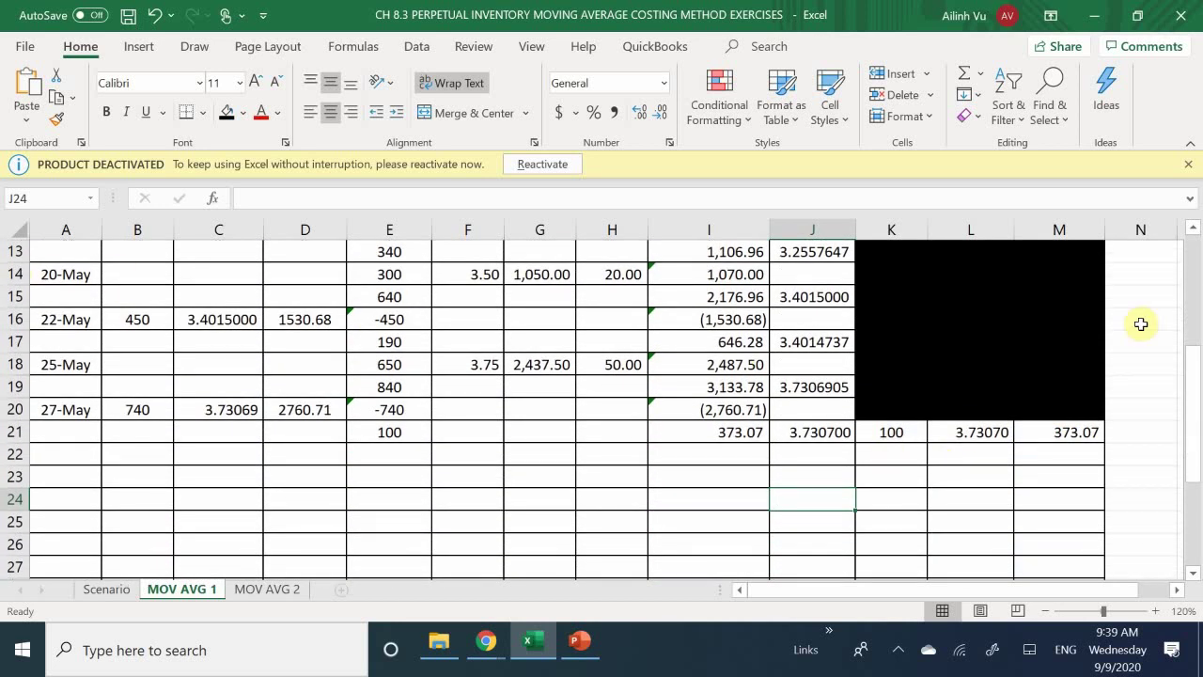
scroll(918, 398, up, 1)
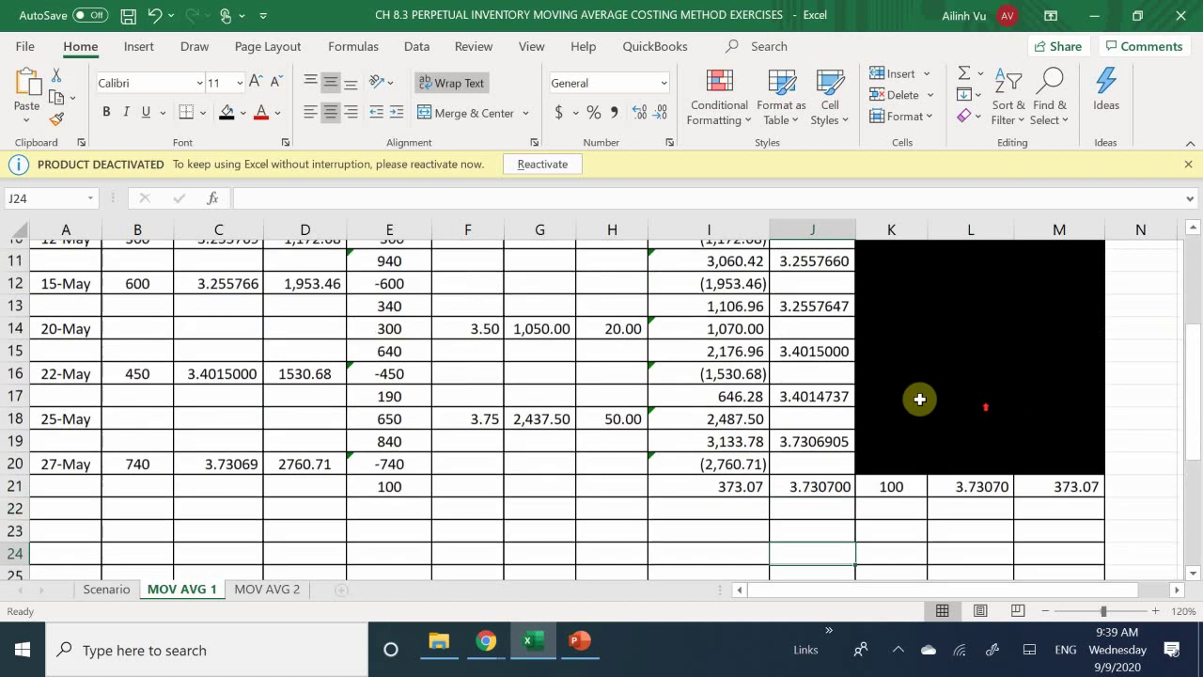
scroll(1028, 457, up, 2)
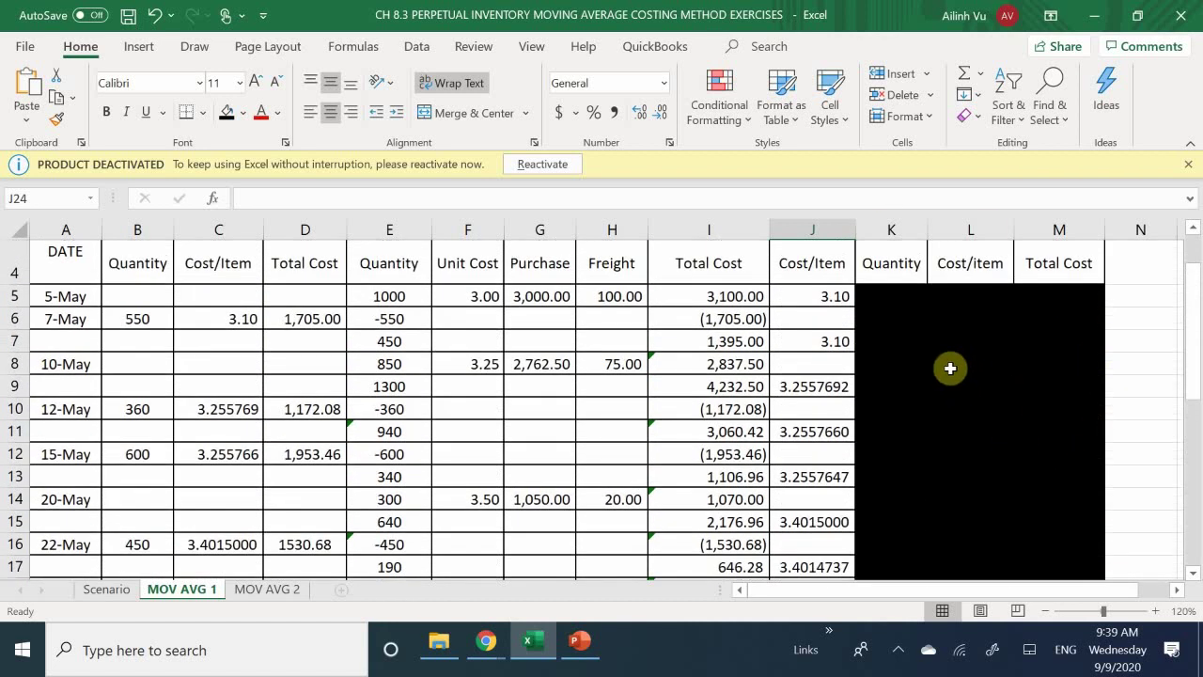
- Remove the black fill from the inventory on hand cells K5:M20 by setting them to No Fill
drag(899, 301, 1043, 524)
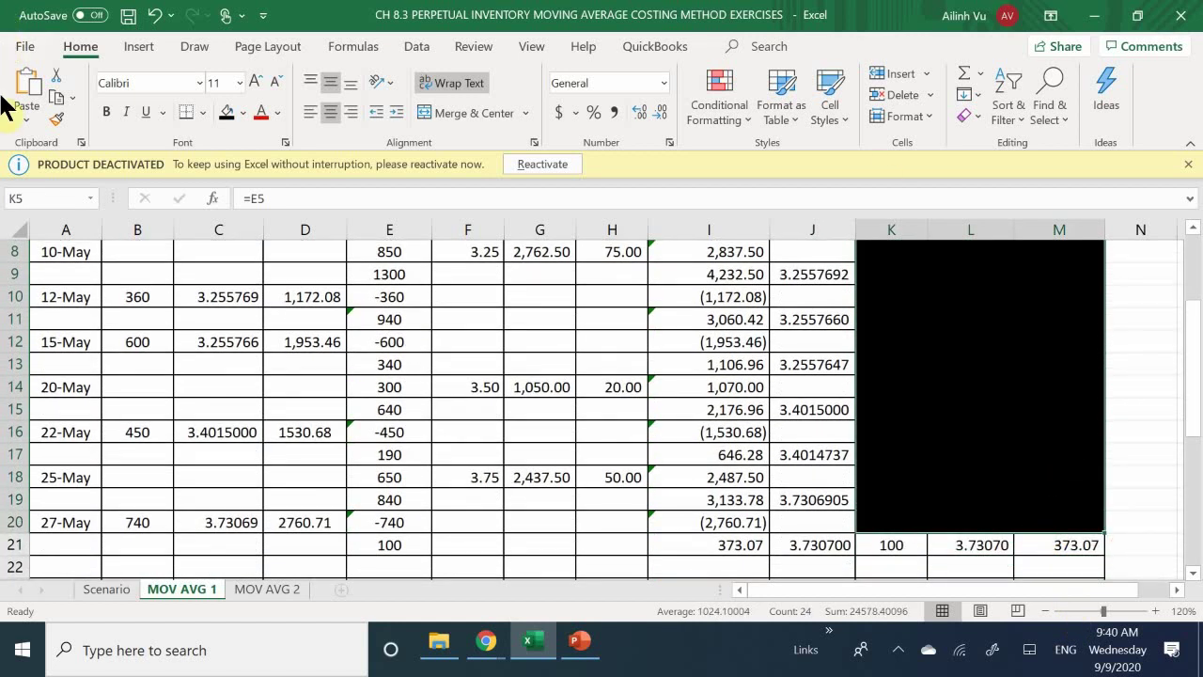
click(244, 112)
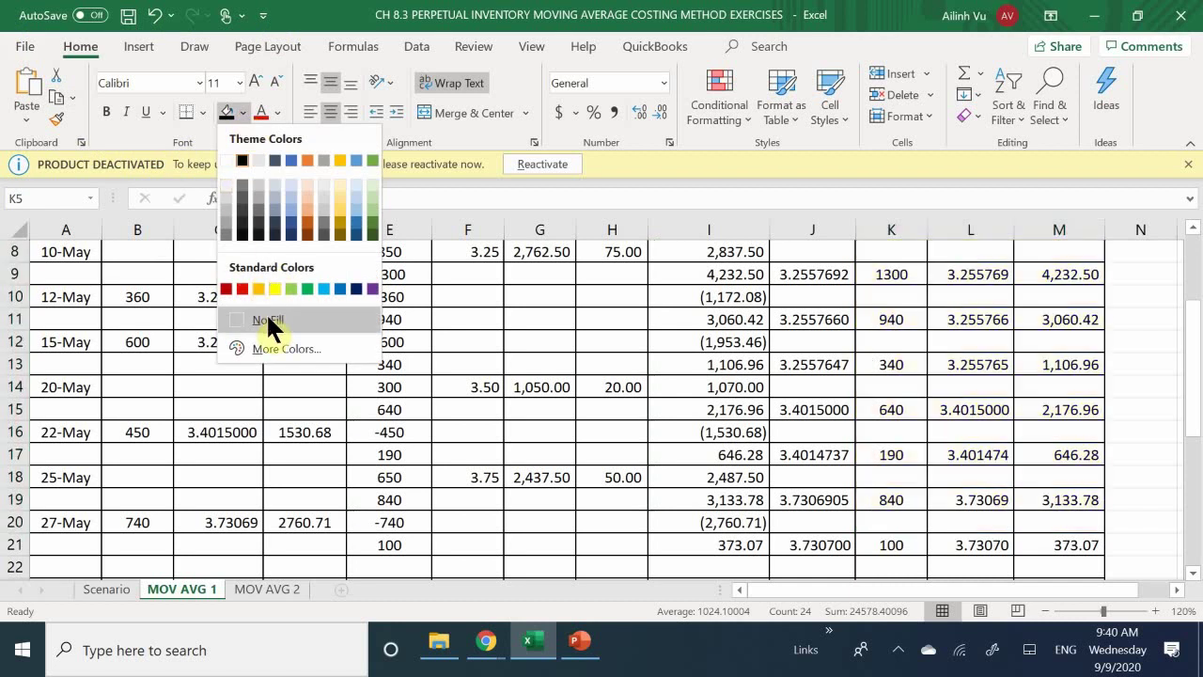
click(266, 315)
scroll(268, 317, up, 3)
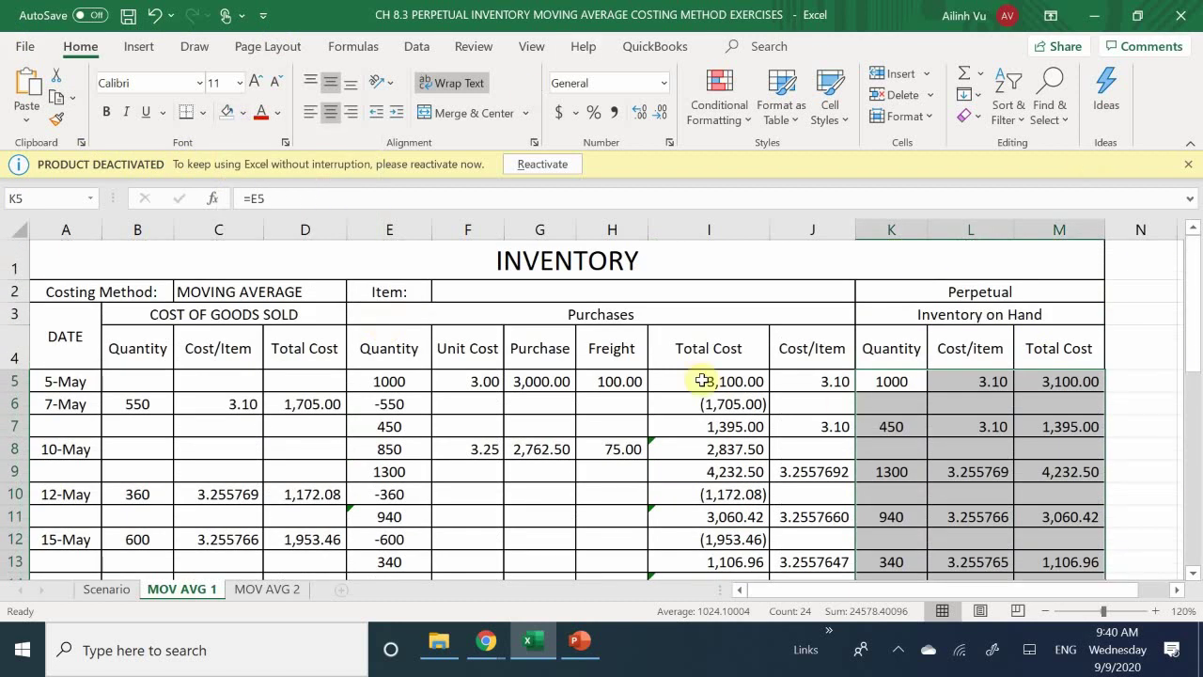
- Review the inventory on hand quantities, costs per item and total costs from 5 May through the final 27 May balance
click(967, 400)
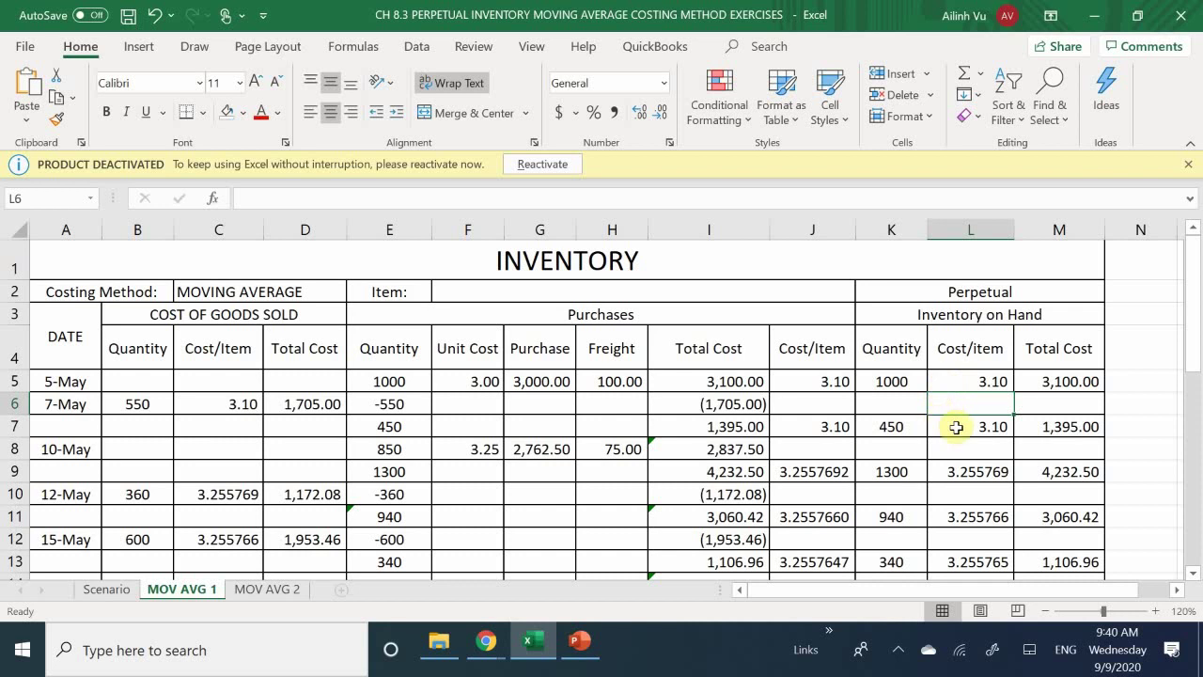
scroll(956, 427, down, 1)
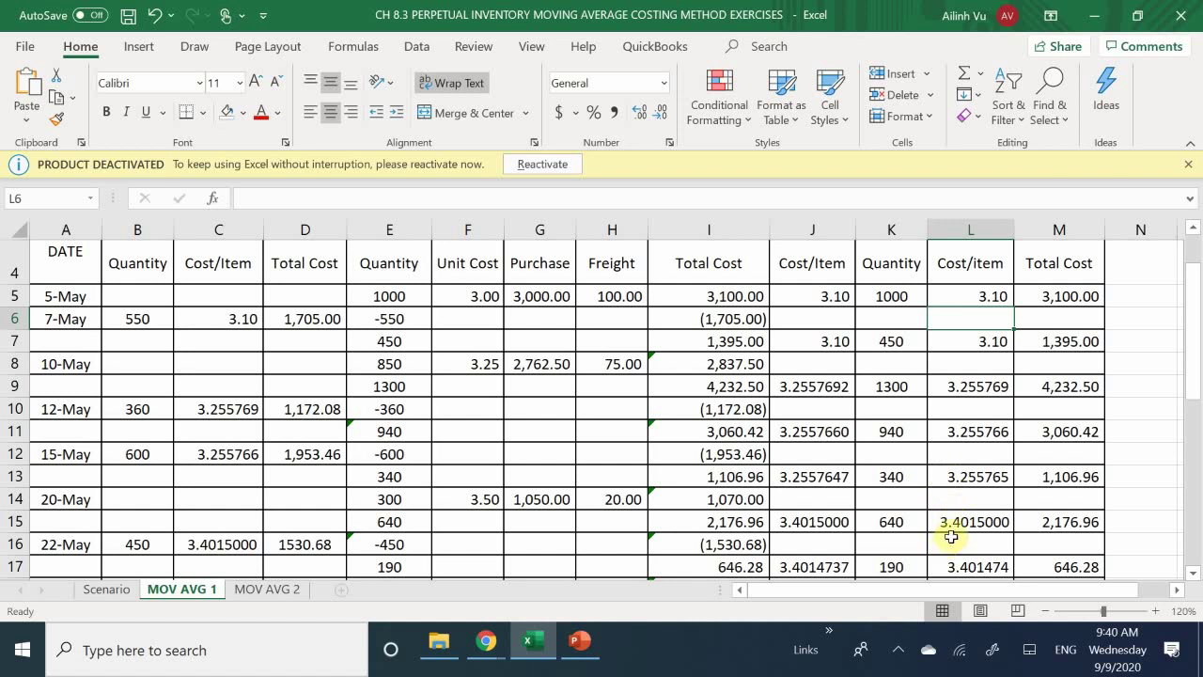
scroll(956, 532, down, 1)
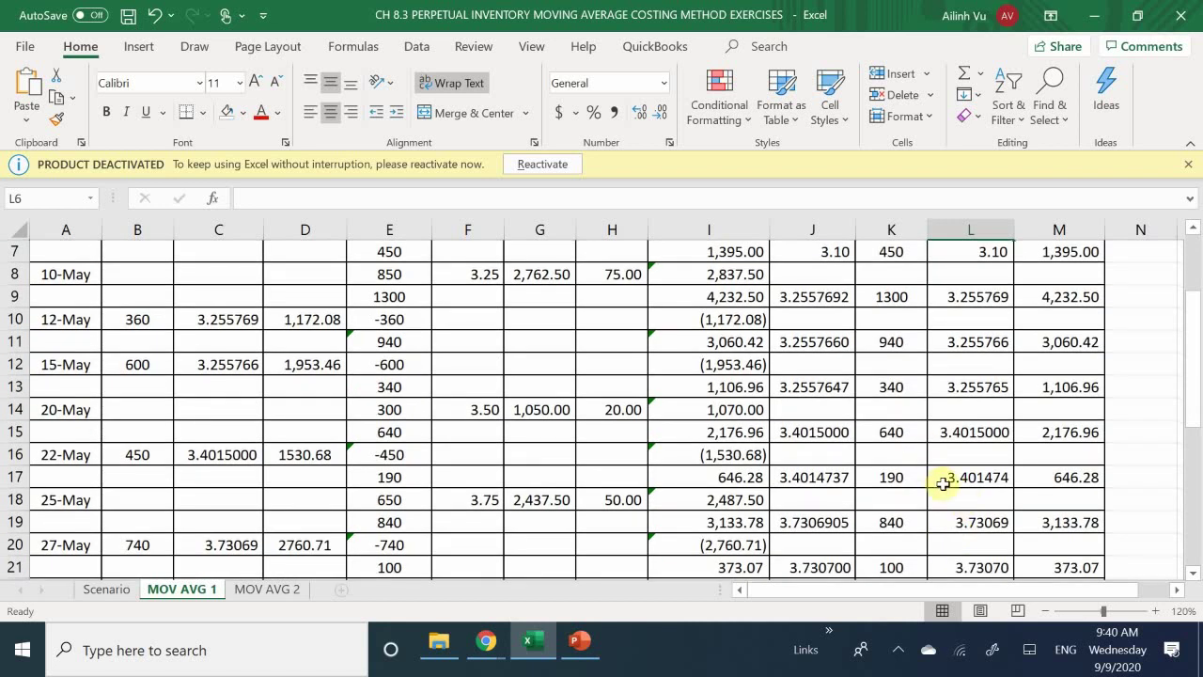
scroll(947, 477, down, 1)
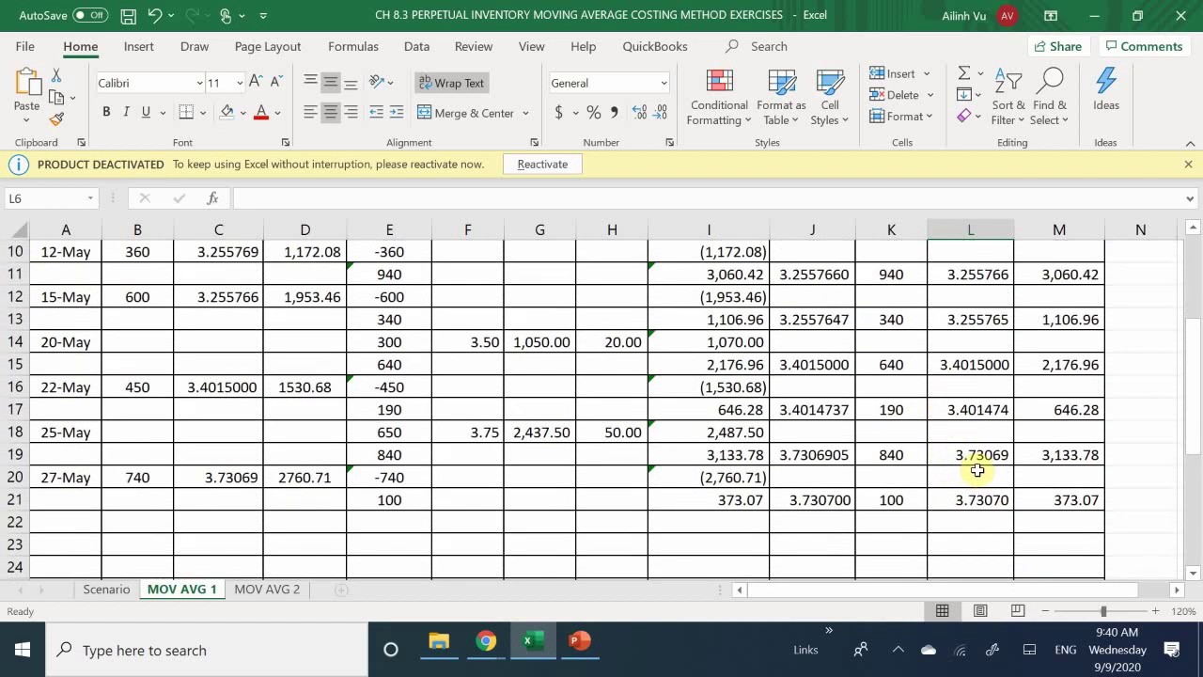
scroll(977, 470, down, 1)
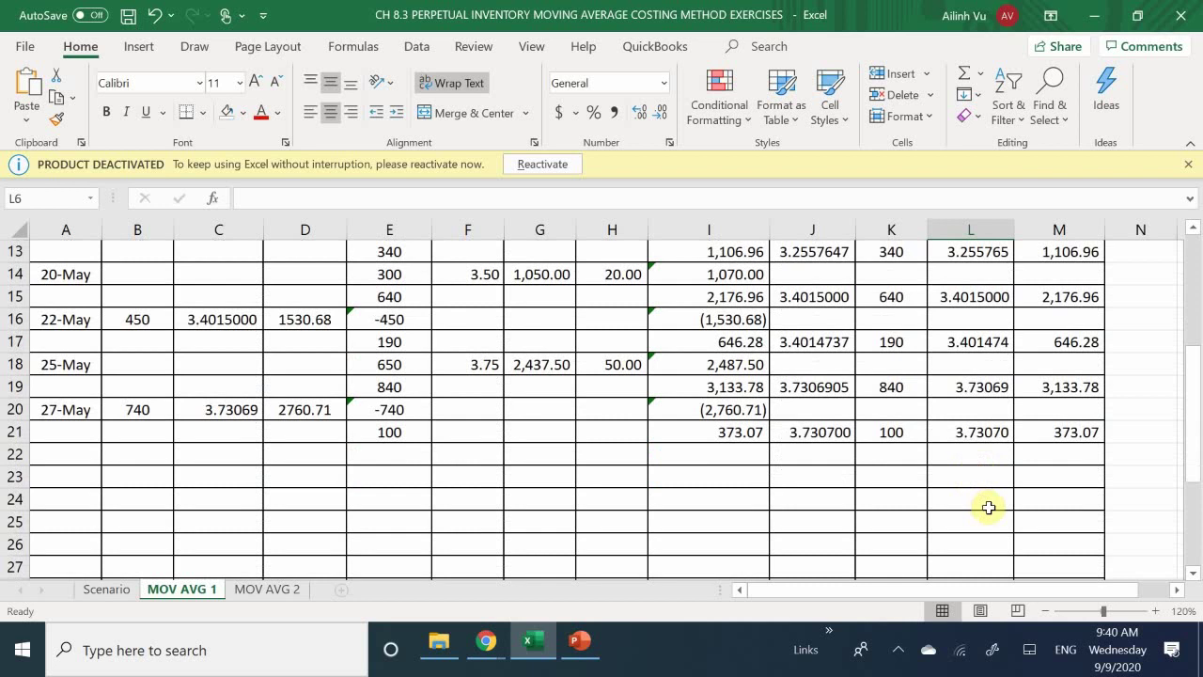
scroll(971, 529, up, 1)
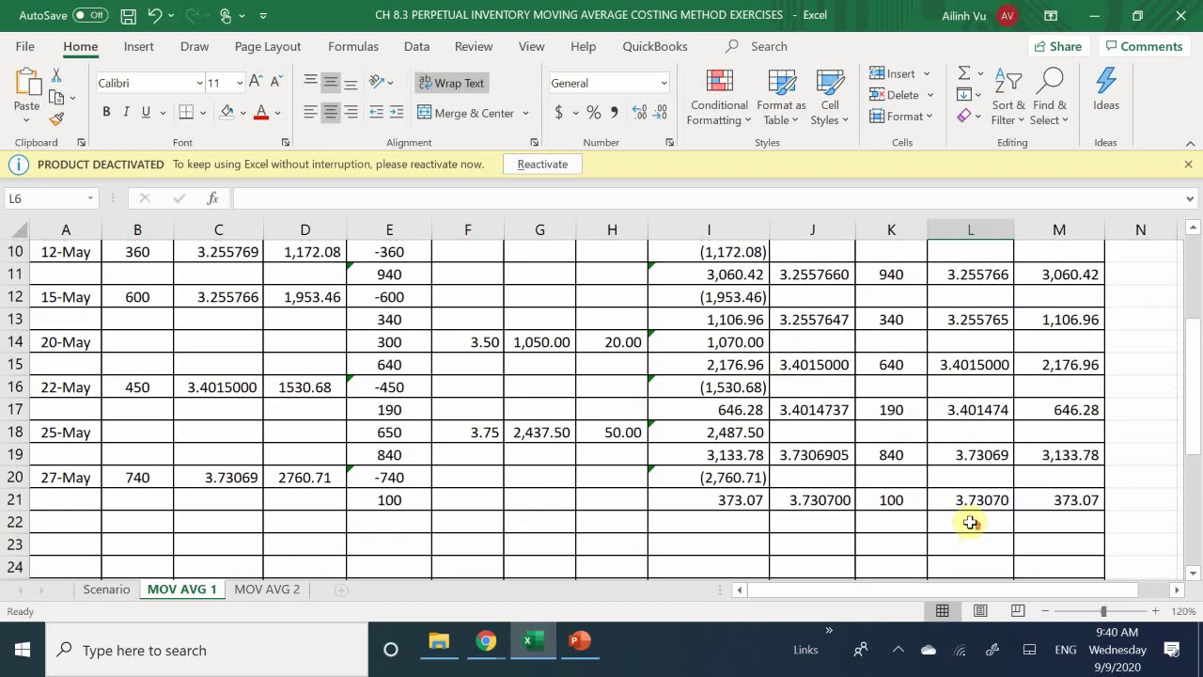
scroll(971, 522, up, 2)
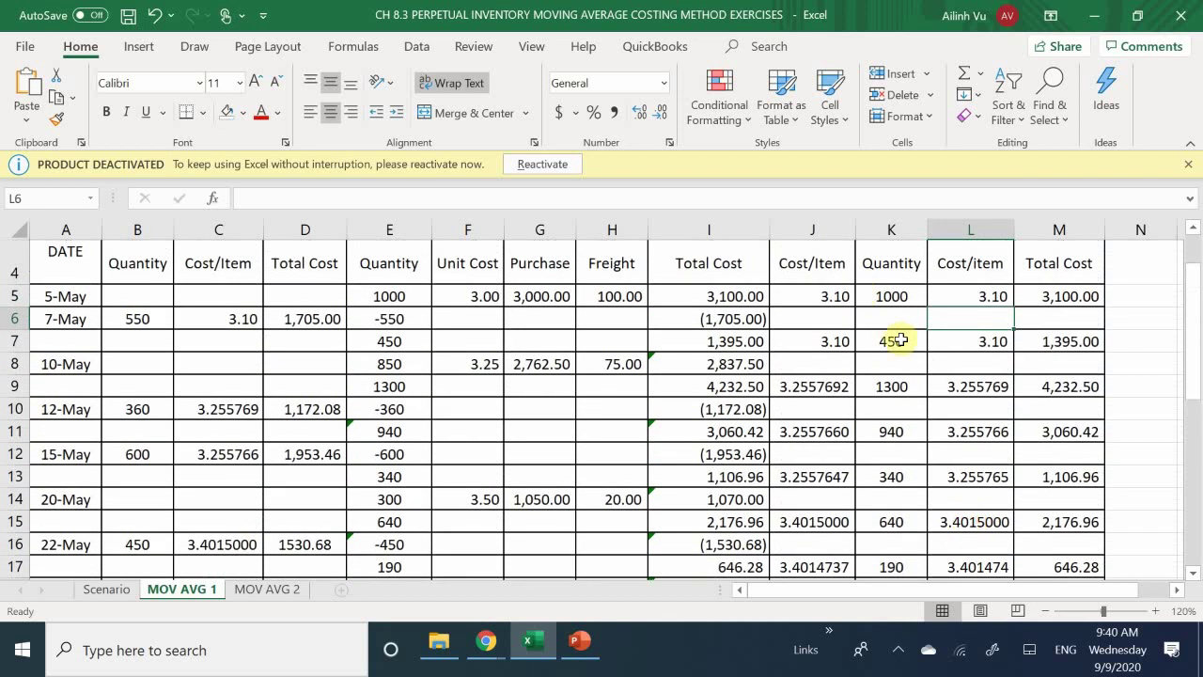
- Black out the superseded inventory on hand cells K5:M20 with a black fill
scroll(900, 340, up, 1)
click(924, 385)
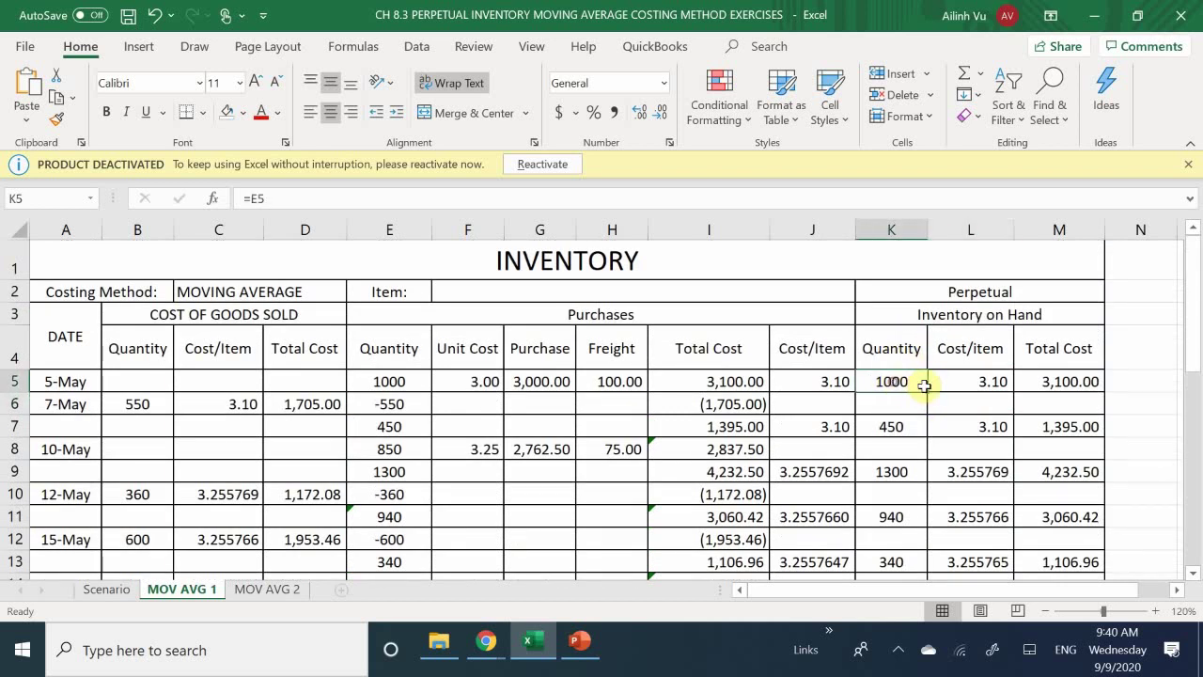
drag(924, 386, 1040, 488)
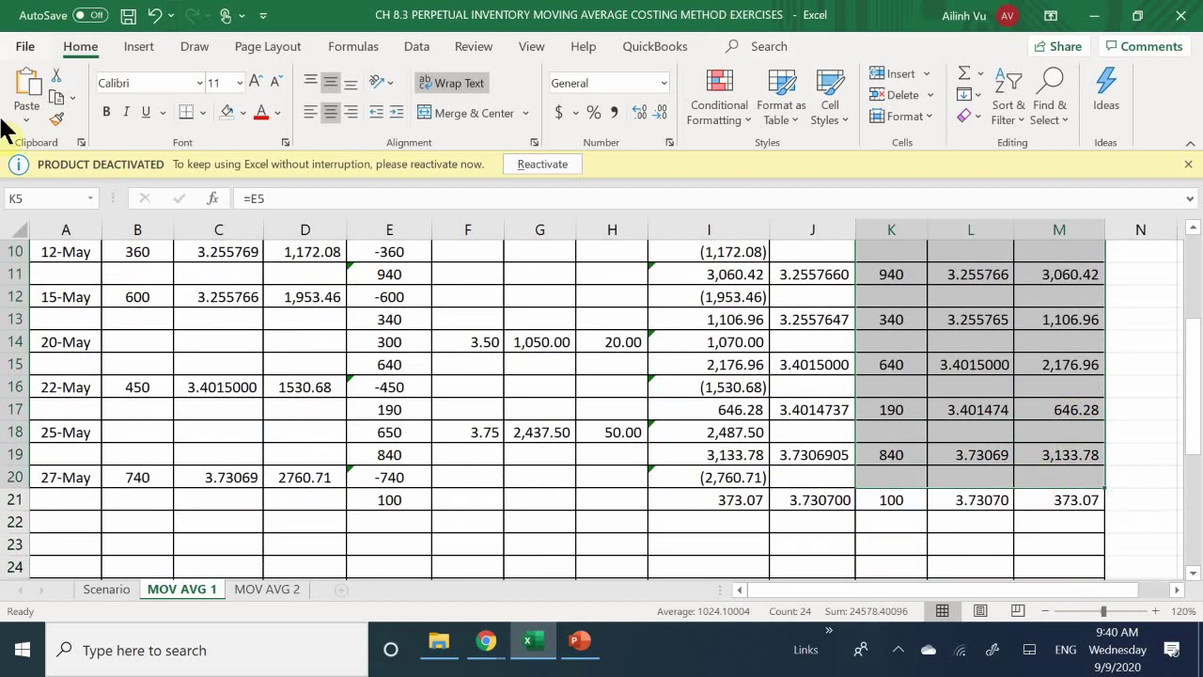
click(203, 111)
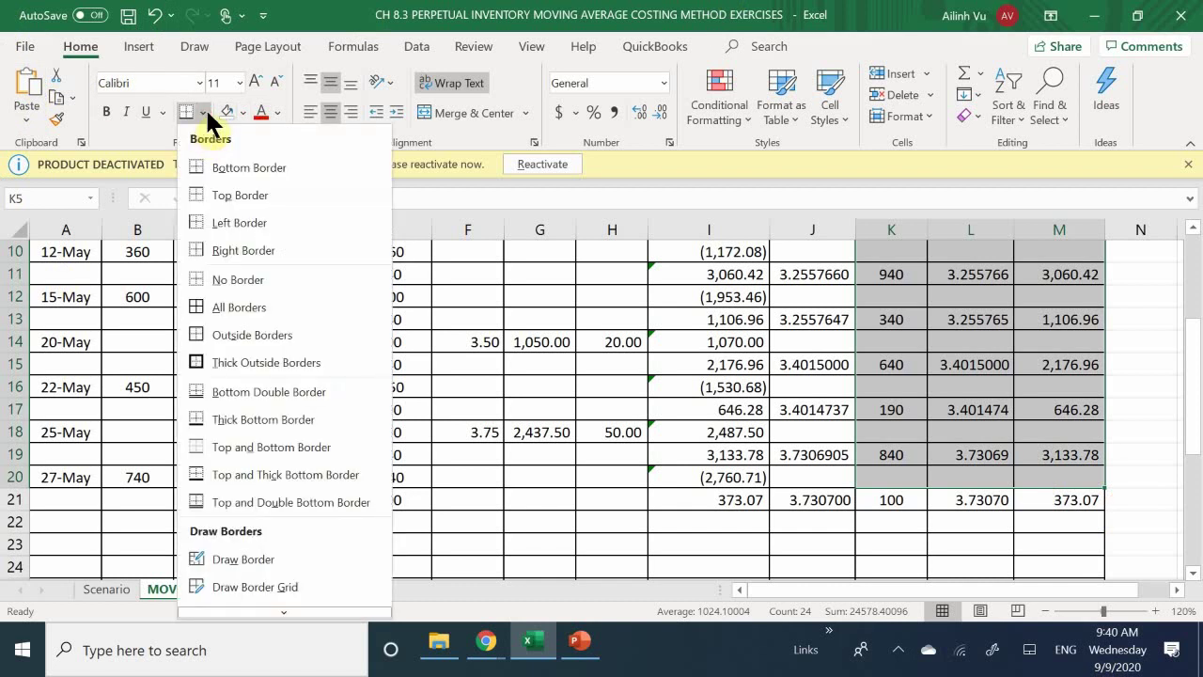
scroll(225, 108, up, 3)
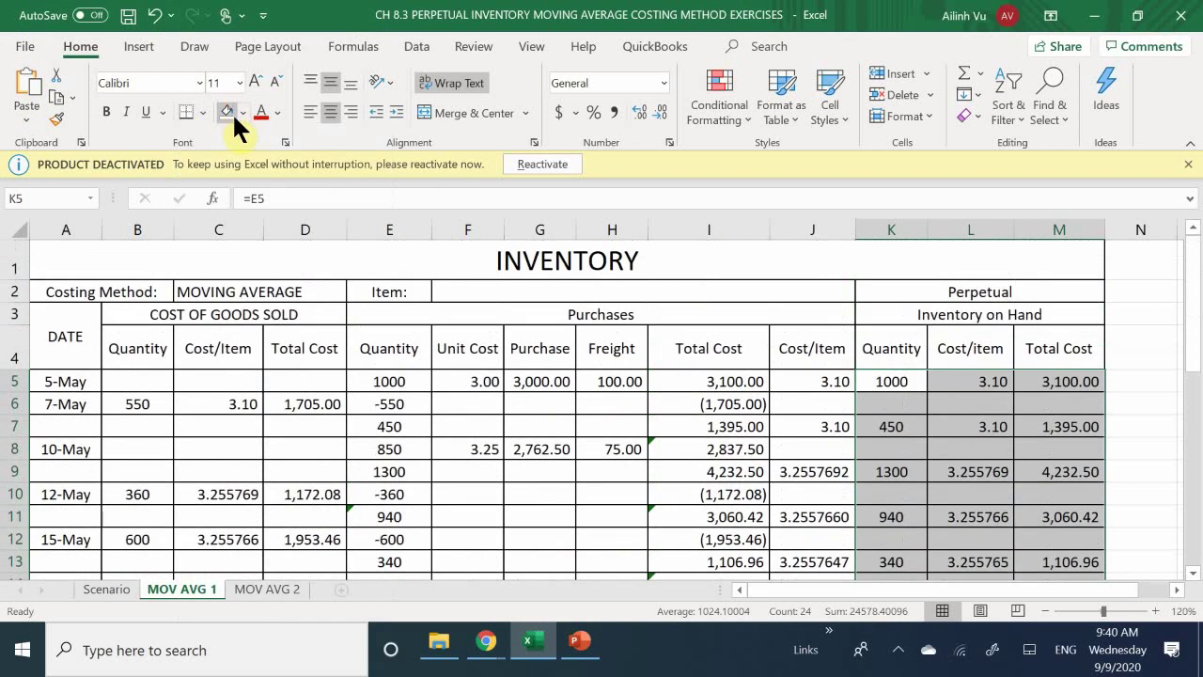
click(242, 115)
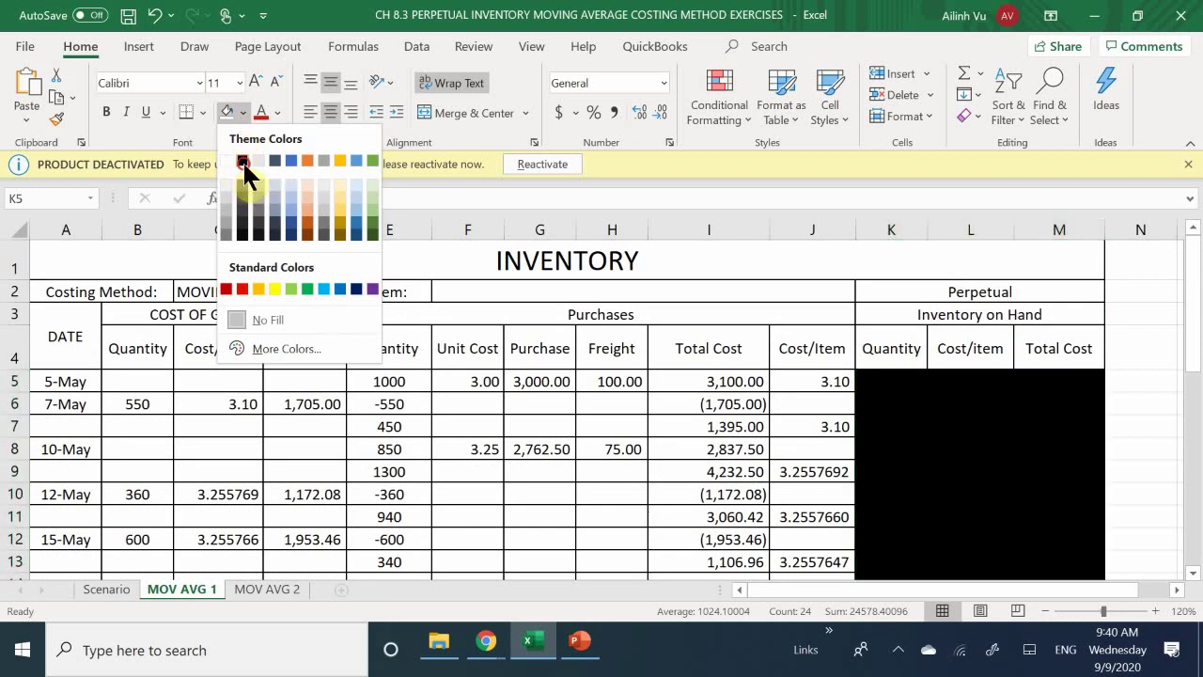
click(242, 160)
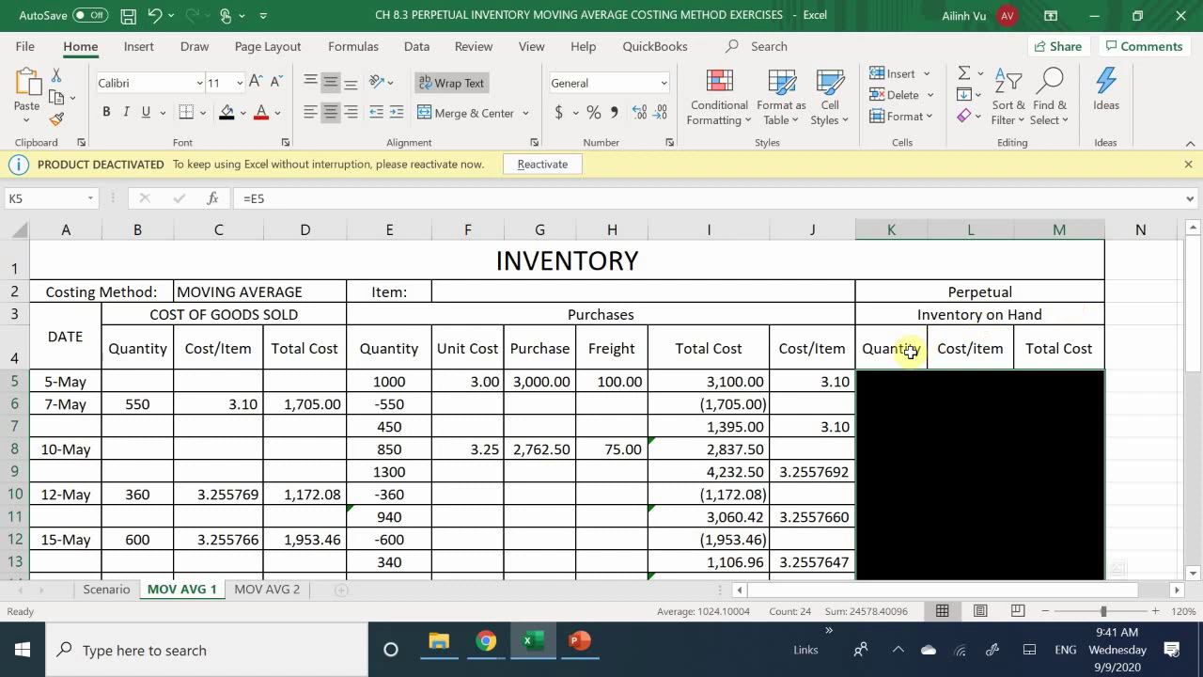
- Examine the blacked-out inventory on hand area and the final balance in row 21
click(911, 404)
scroll(910, 404, down, 4)
scroll(911, 404, down, 1)
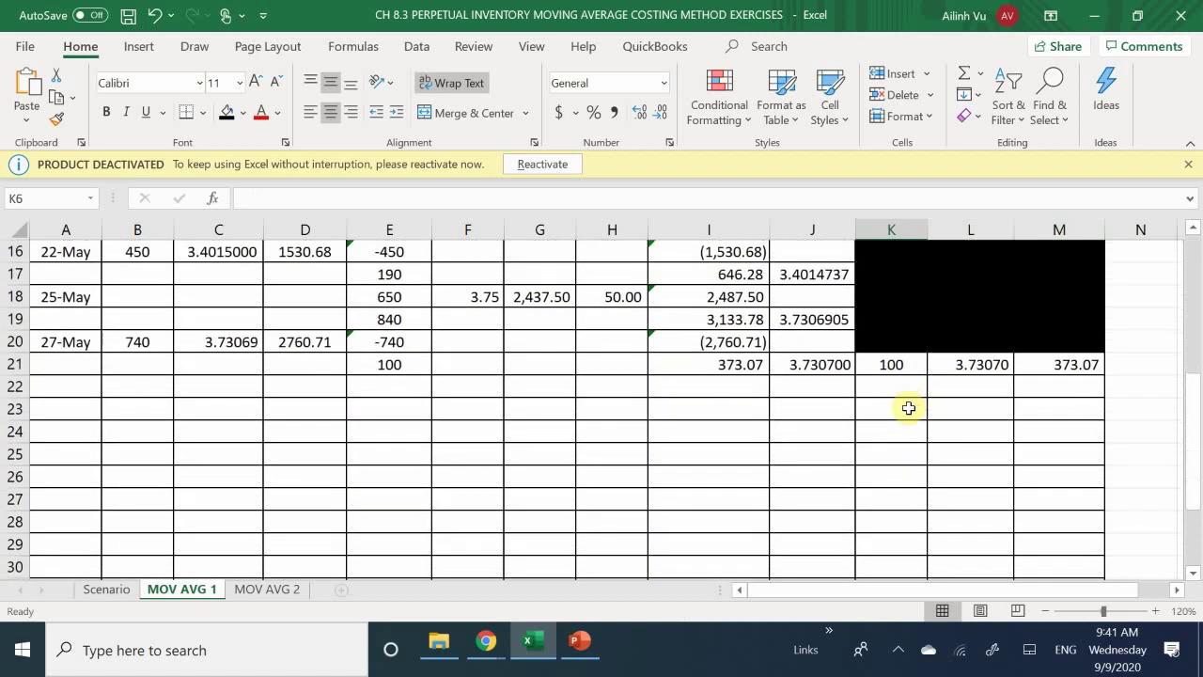
scroll(977, 376, up, 1)
click(972, 381)
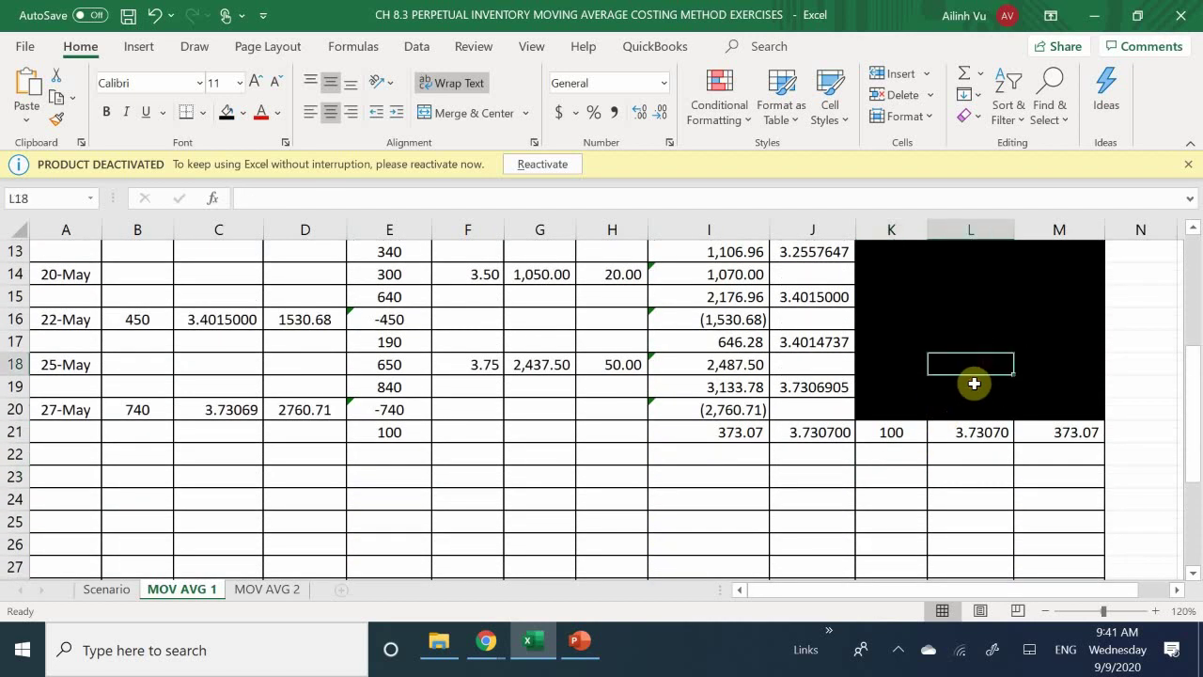
scroll(970, 395, up, 1)
scroll(967, 404, up, 4)
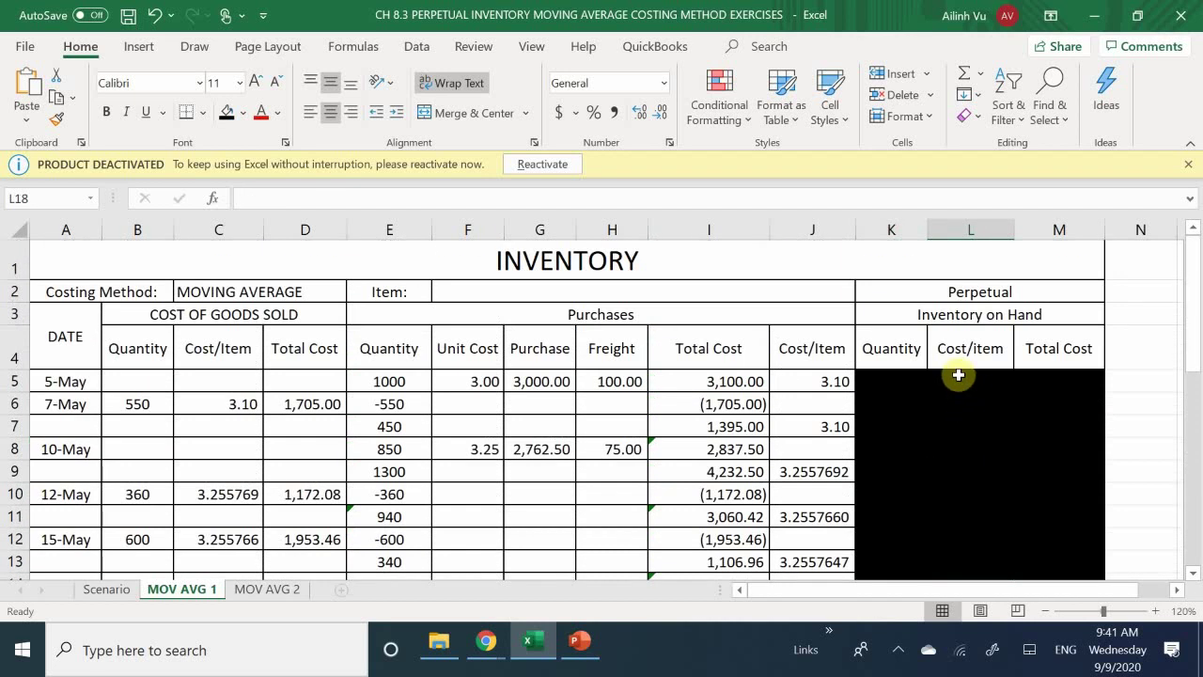
drag(958, 375, 949, 558)
scroll(961, 310, down, 1)
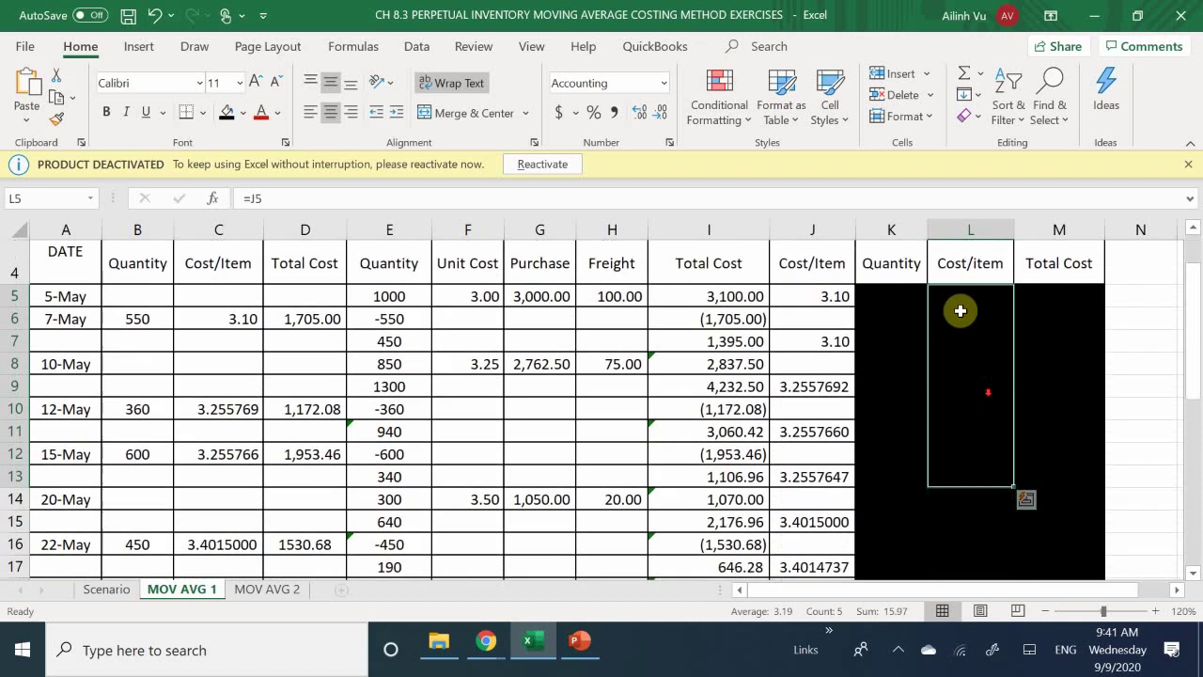
scroll(973, 413, down, 2)
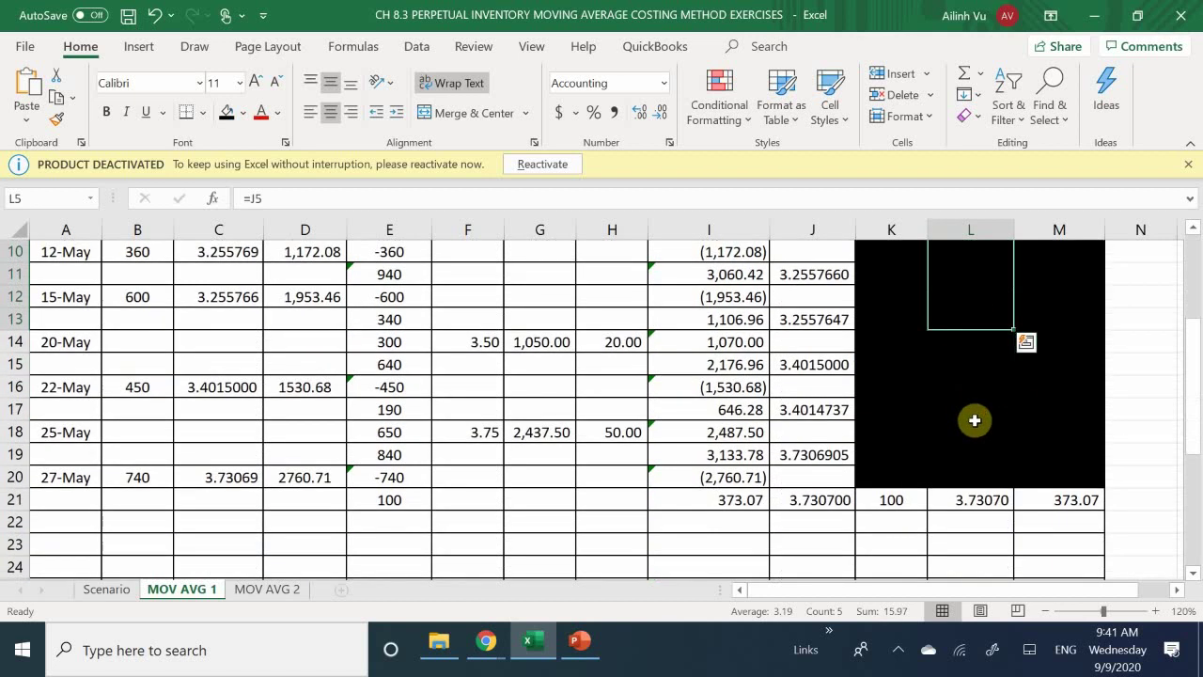
click(975, 432)
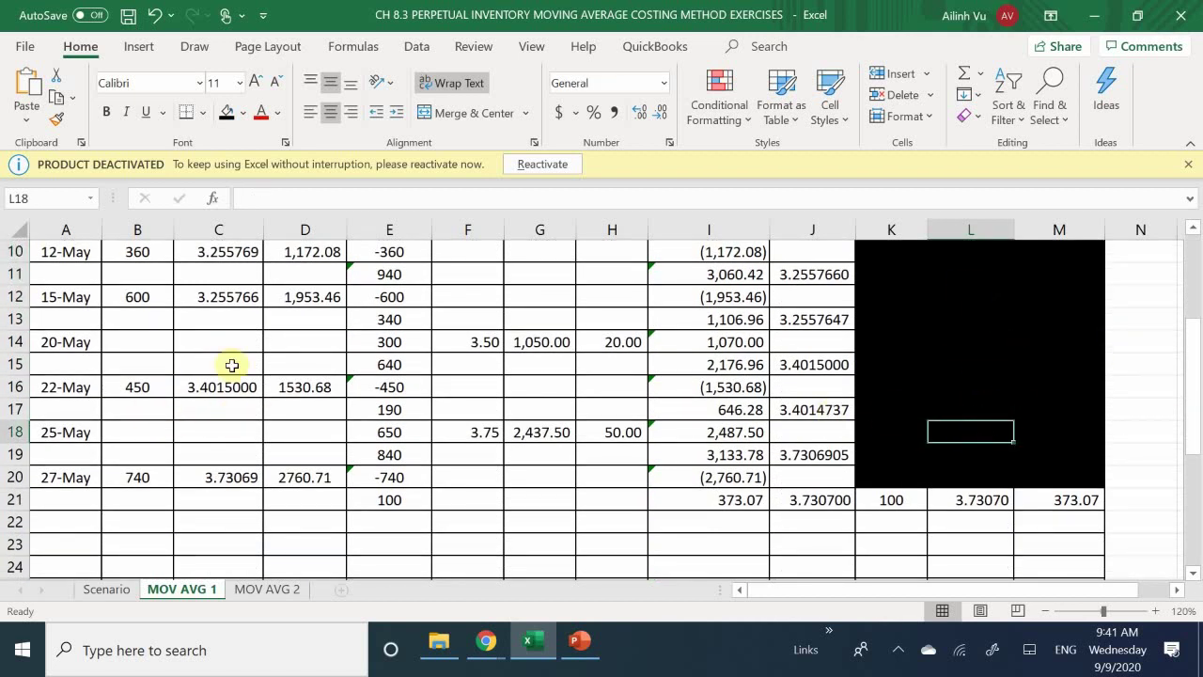
click(957, 379)
scroll(955, 381, down, 1)
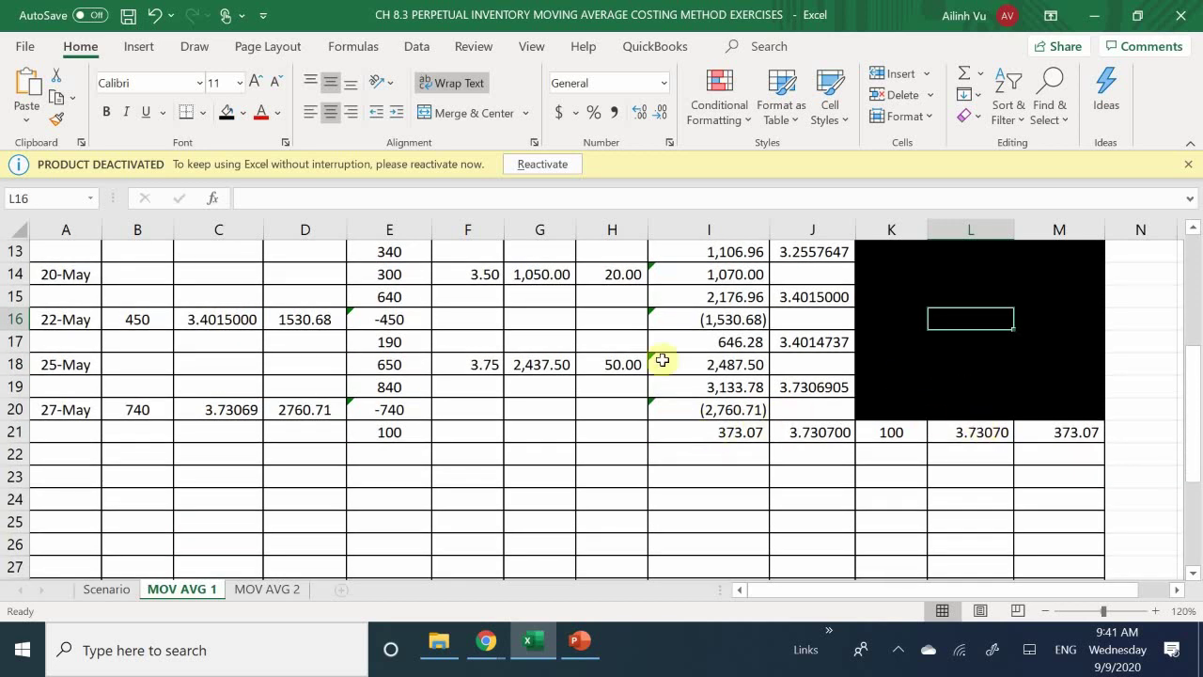
click(916, 472)
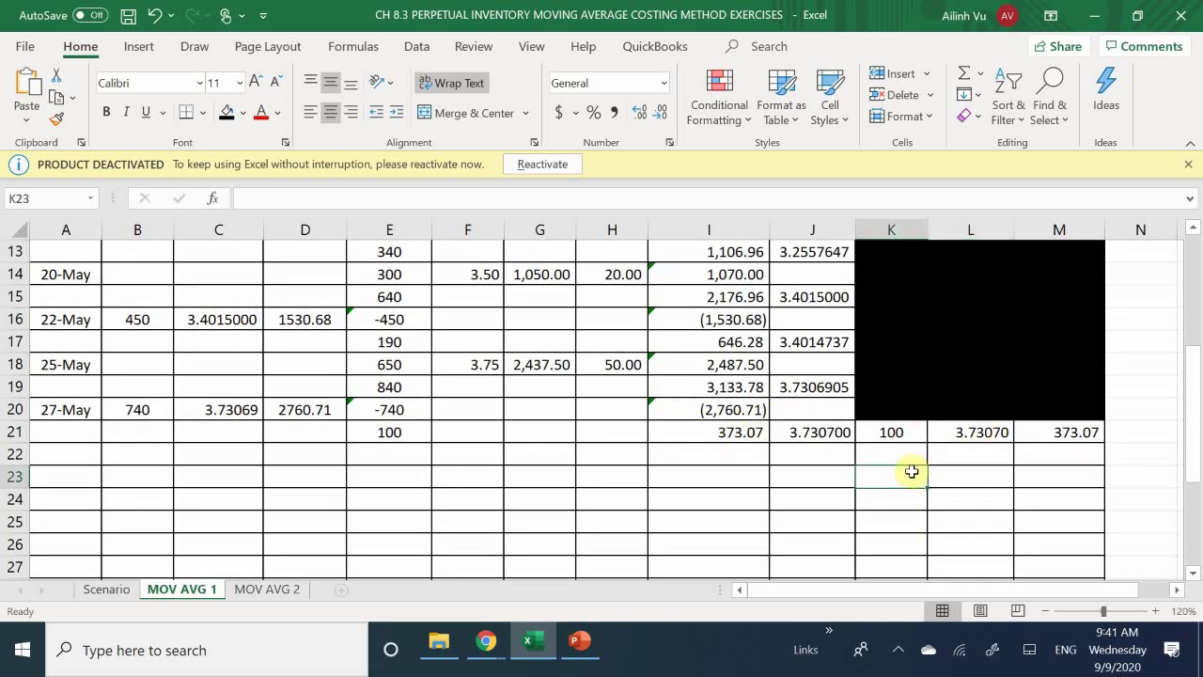
scroll(912, 472, up, 1)
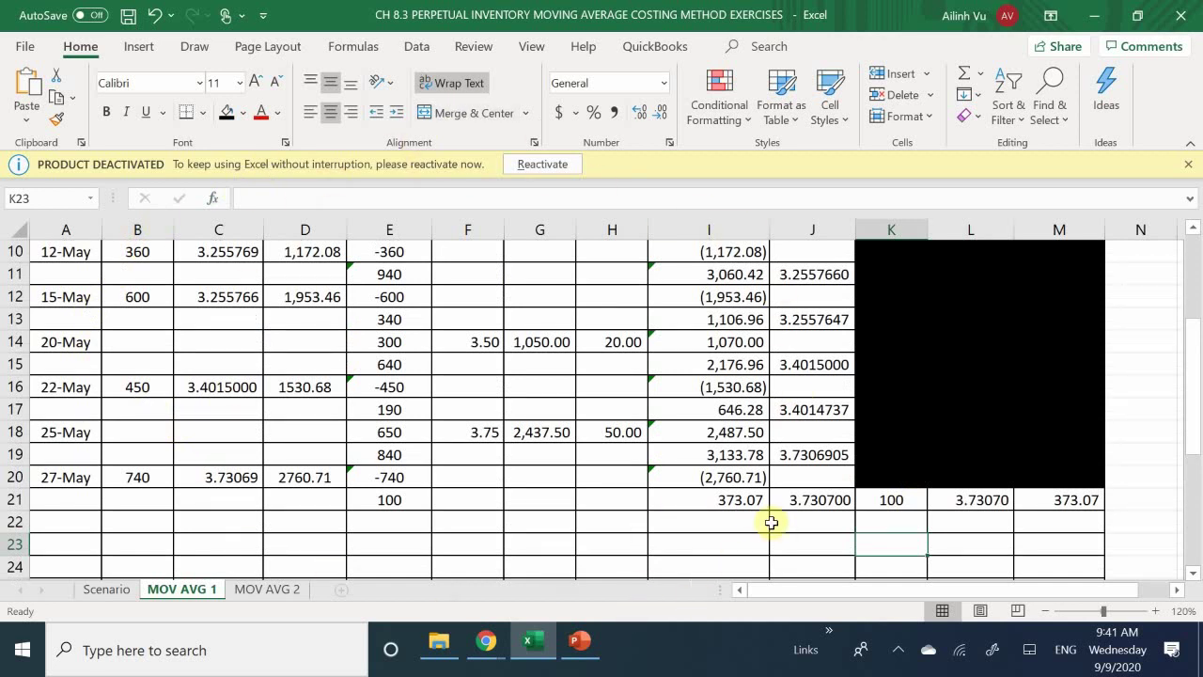
- Review the purchases cost per item figures in column J and the recorded transactions from 5 May through 27 May
click(807, 505)
click(786, 459)
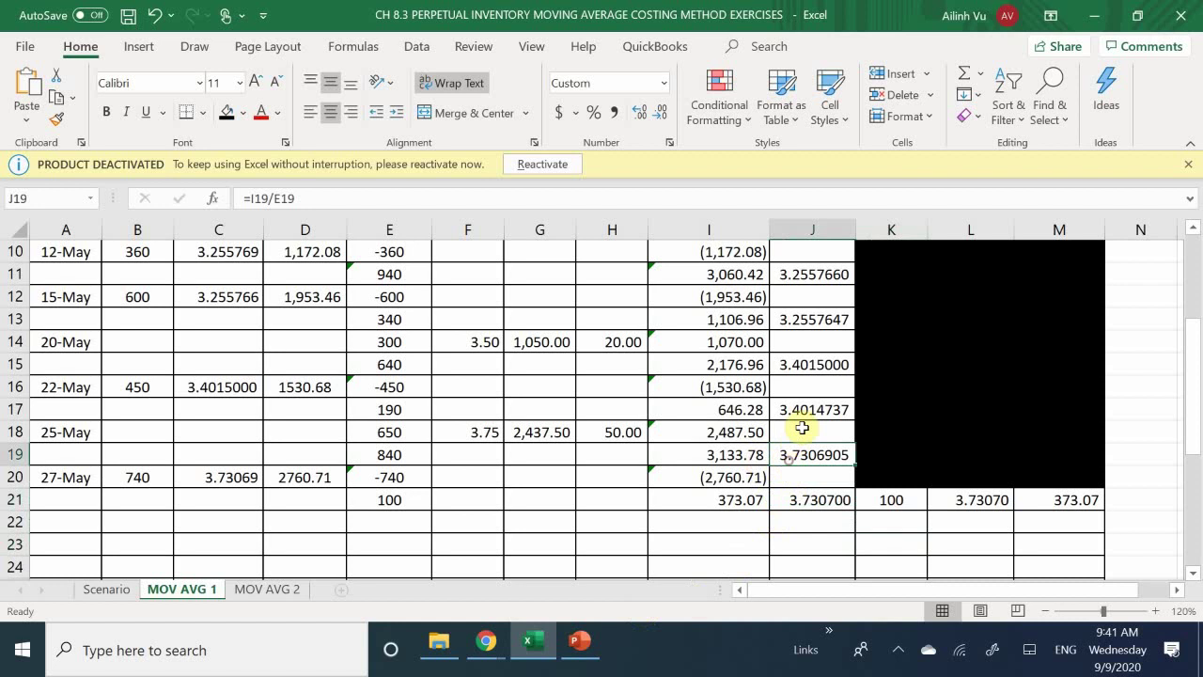
click(803, 410)
click(806, 366)
click(798, 299)
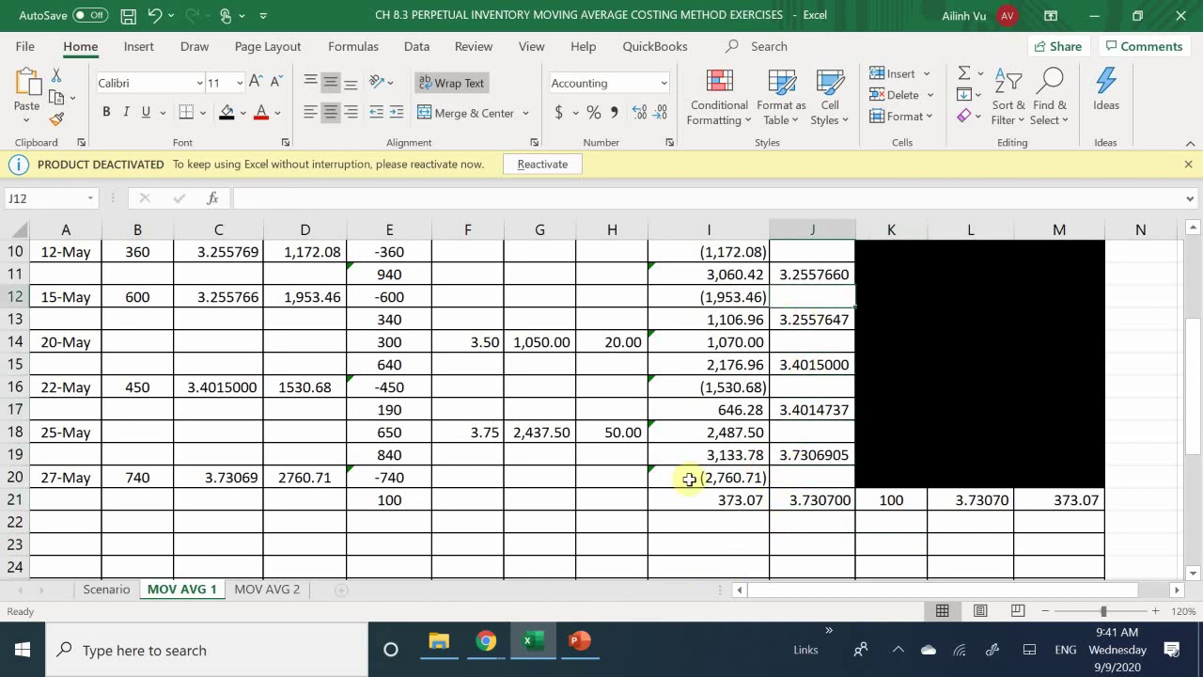
scroll(682, 483, up, 3)
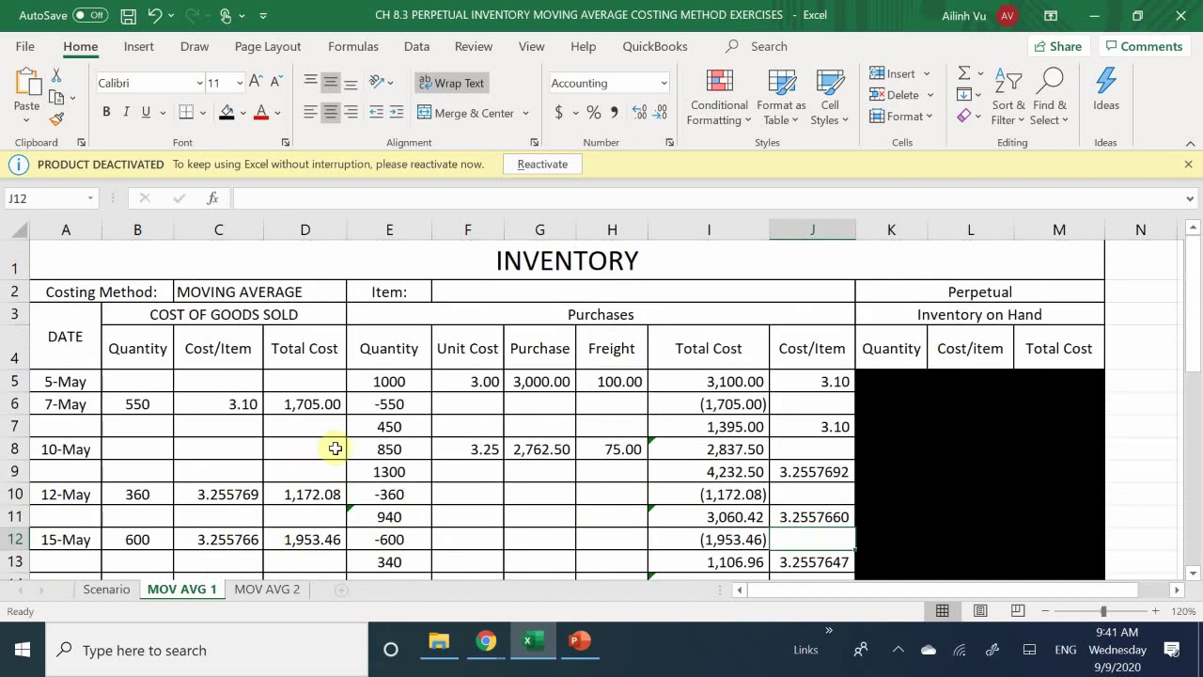
scroll(336, 452, down, 1)
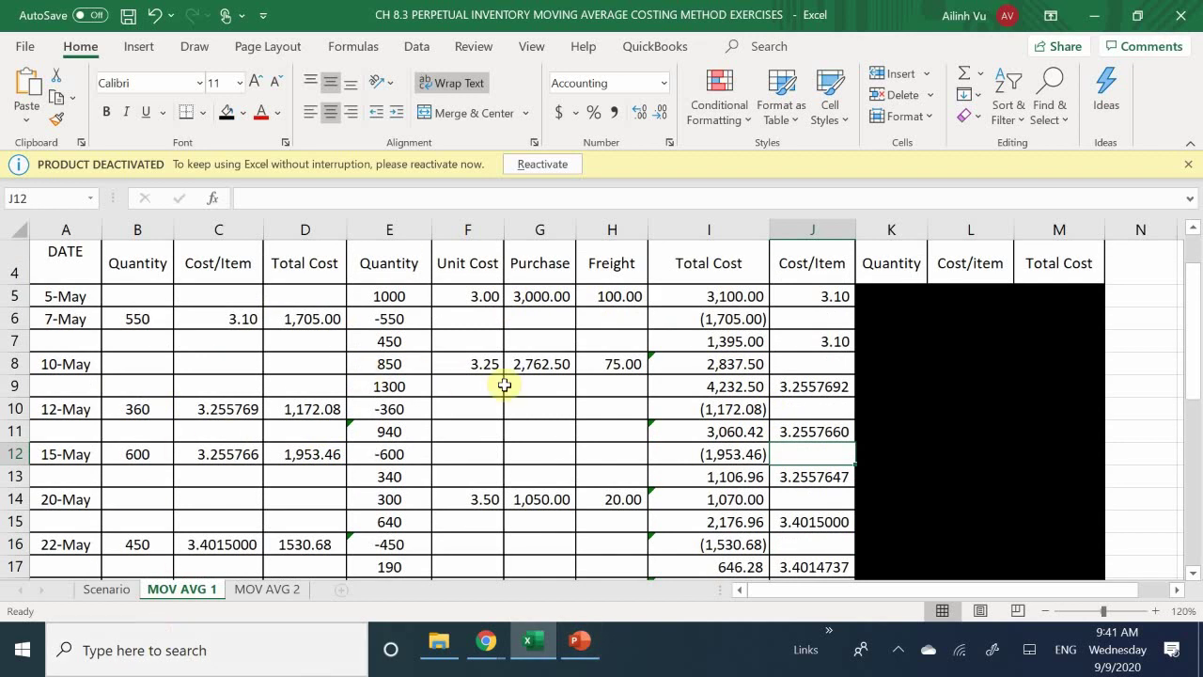
scroll(709, 354, down, 2)
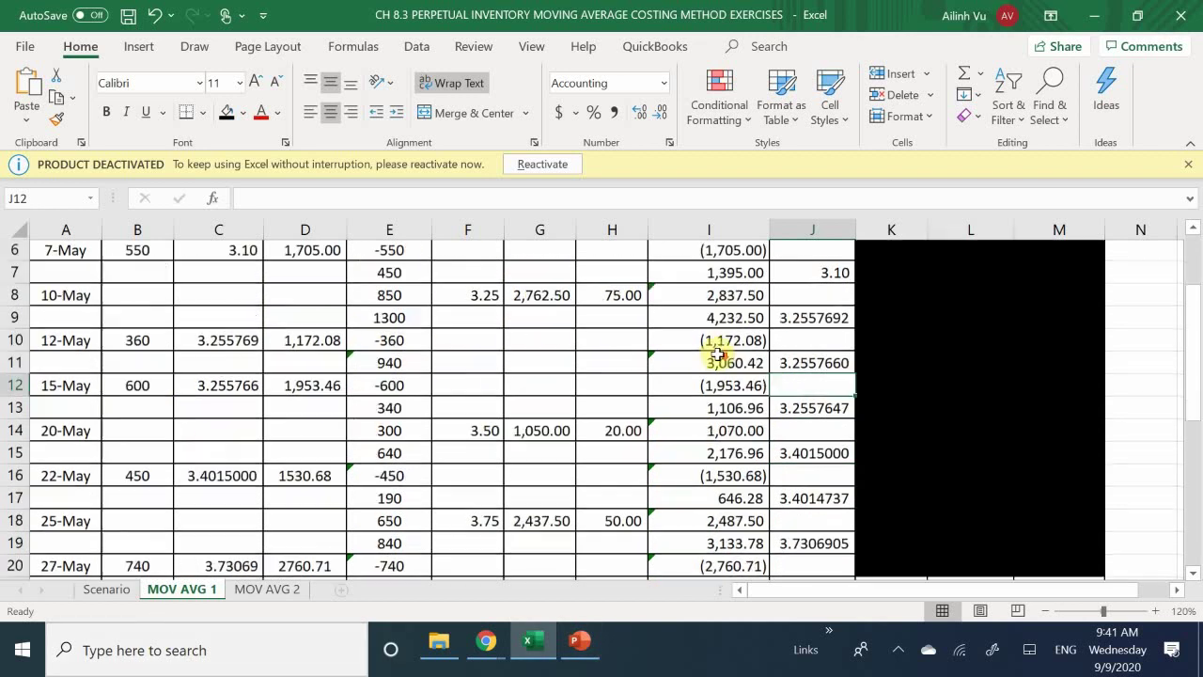
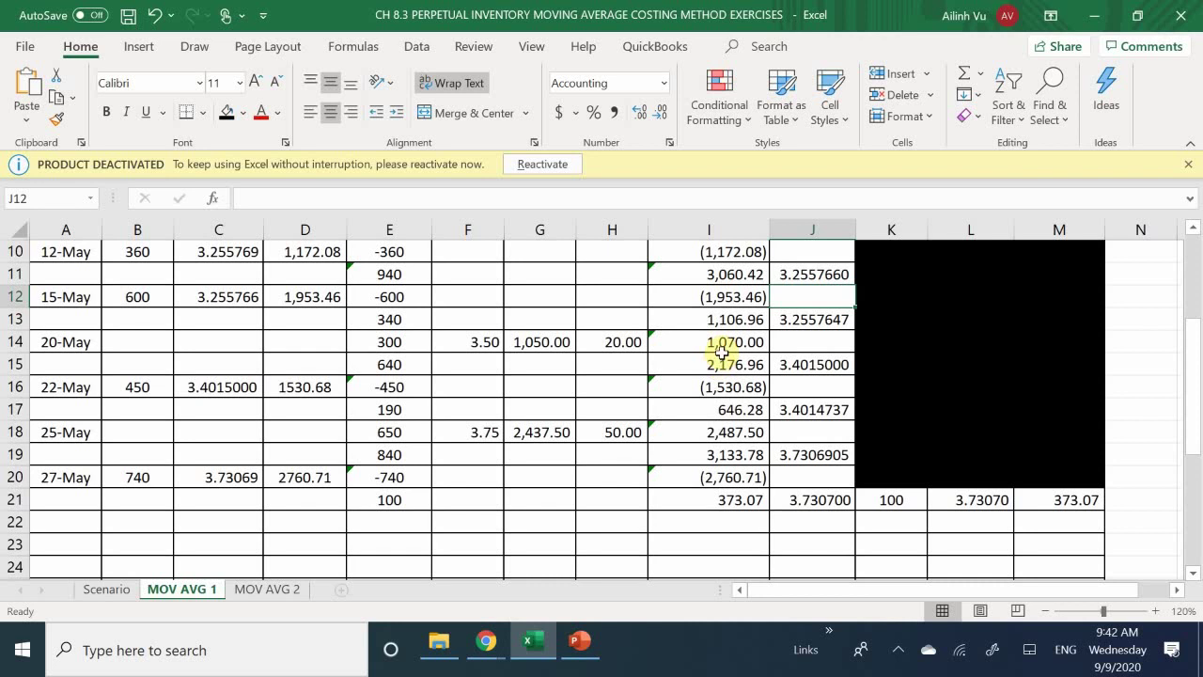
scroll(700, 350, down, 6)
scroll(700, 351, up, 8)
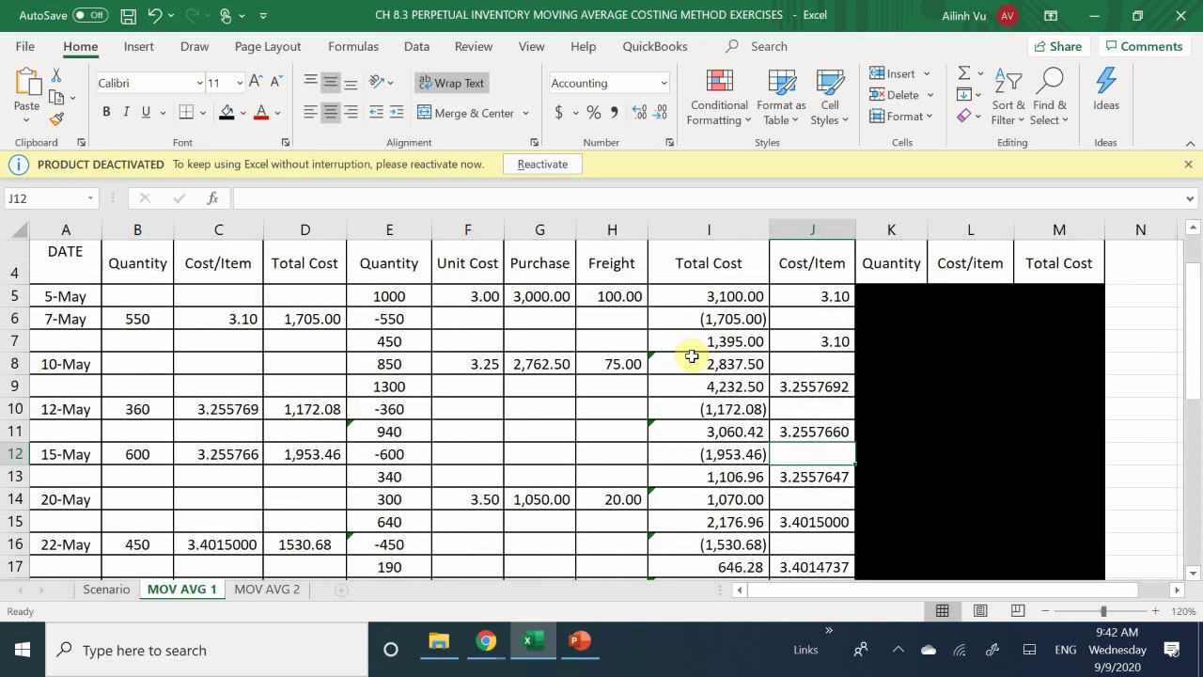
- Switch to the blank MOV AVG 2 worksheet and set its zoom to 120%
click(264, 590)
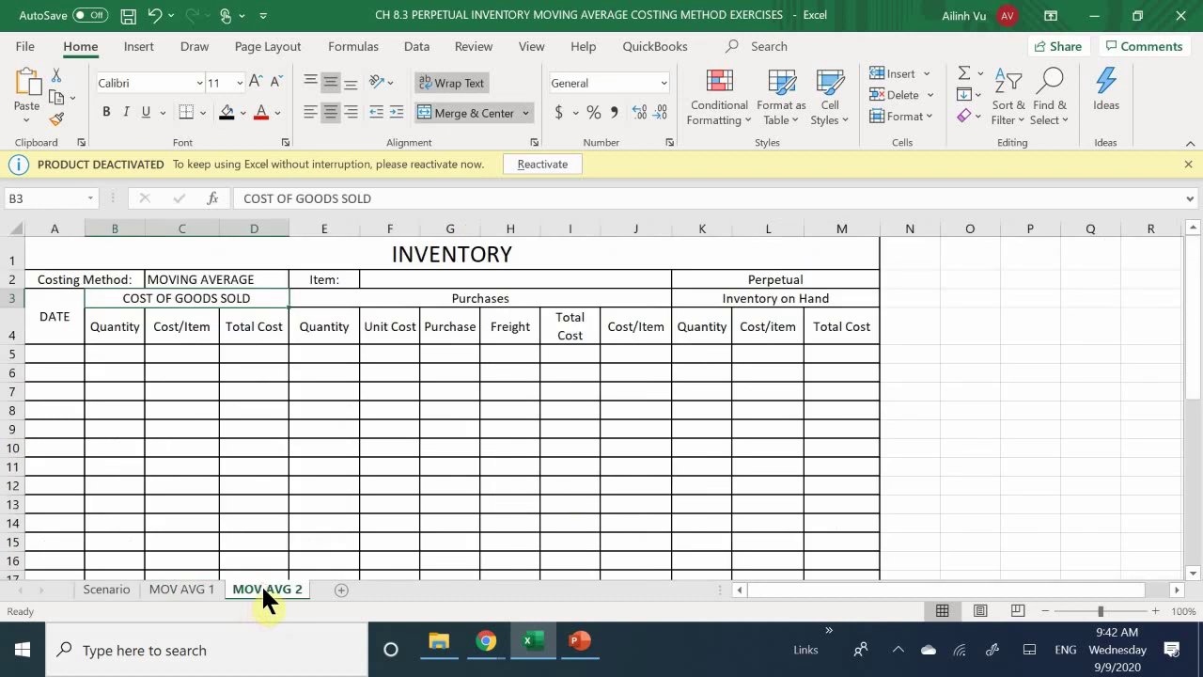
click(184, 589)
scroll(272, 456, up, 1)
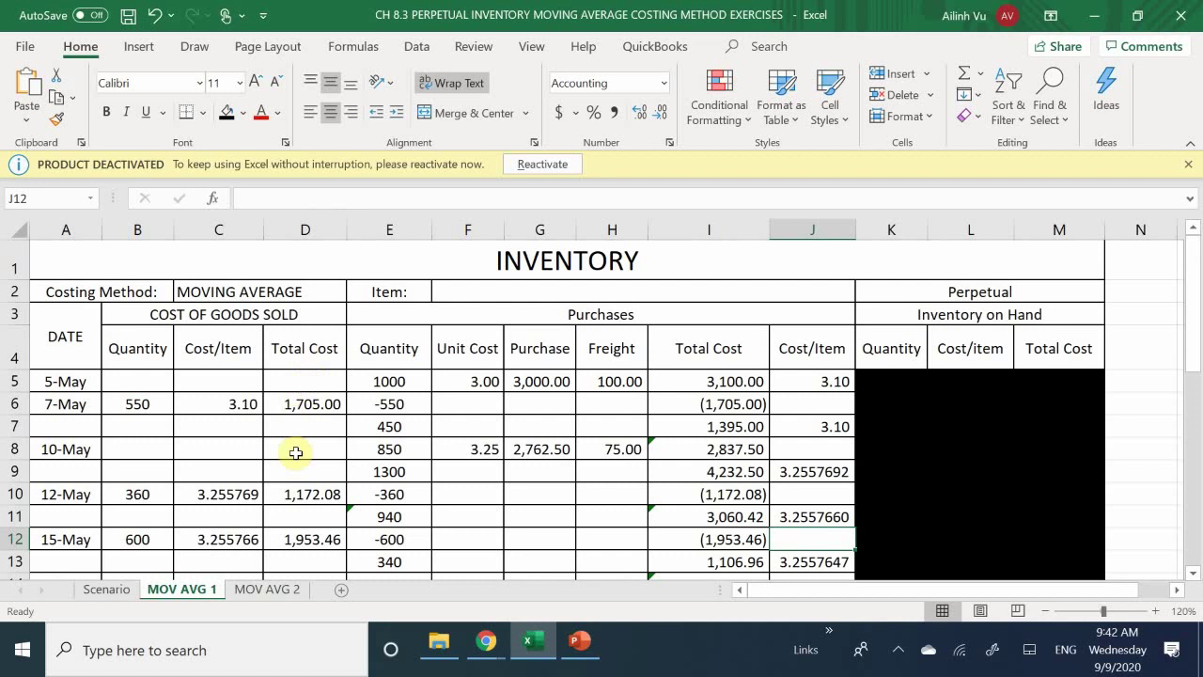
scroll(295, 453, down, 2)
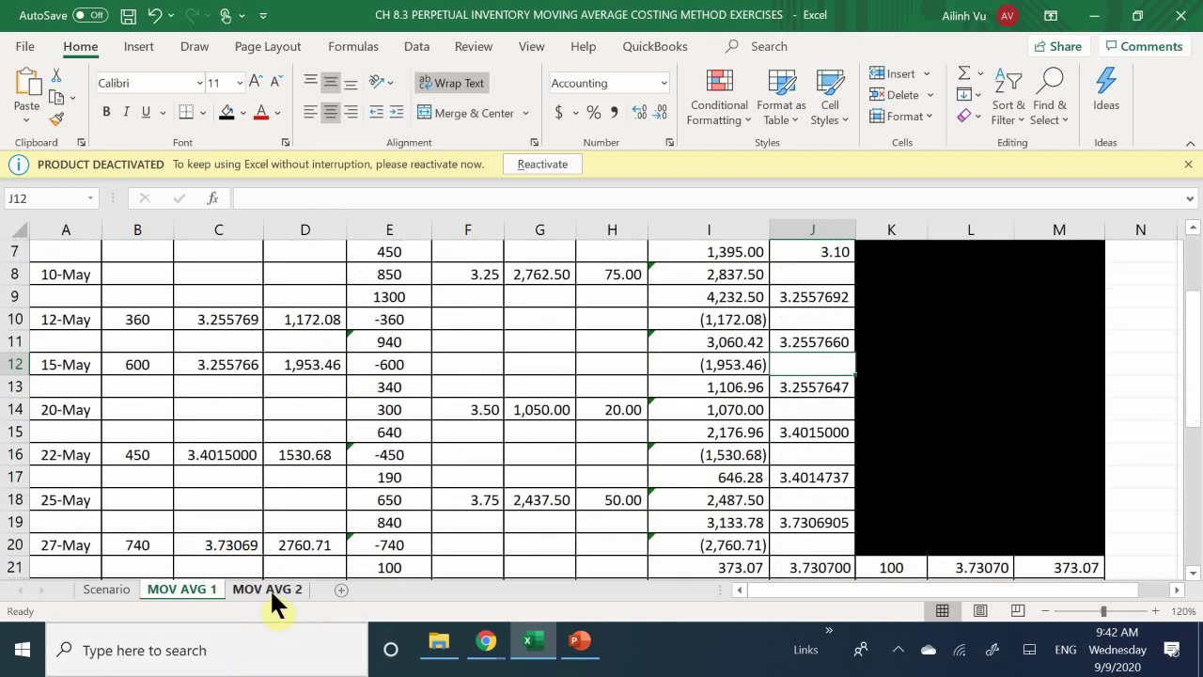
click(264, 589)
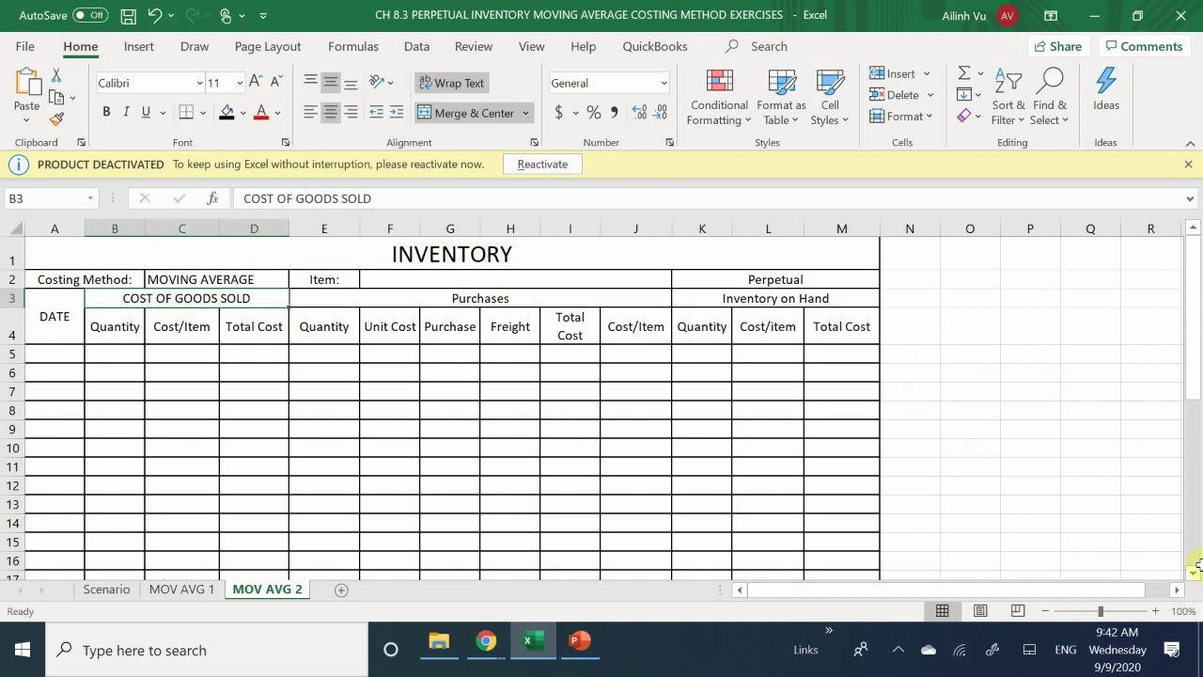
click(1156, 612)
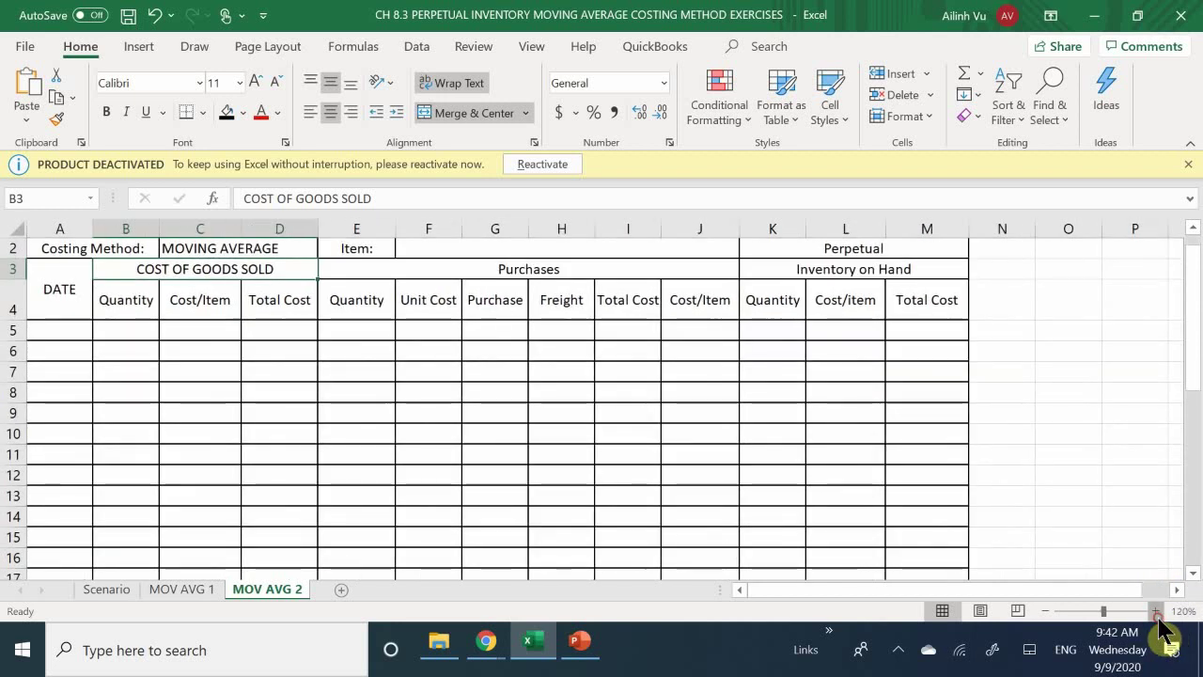
click(1156, 611)
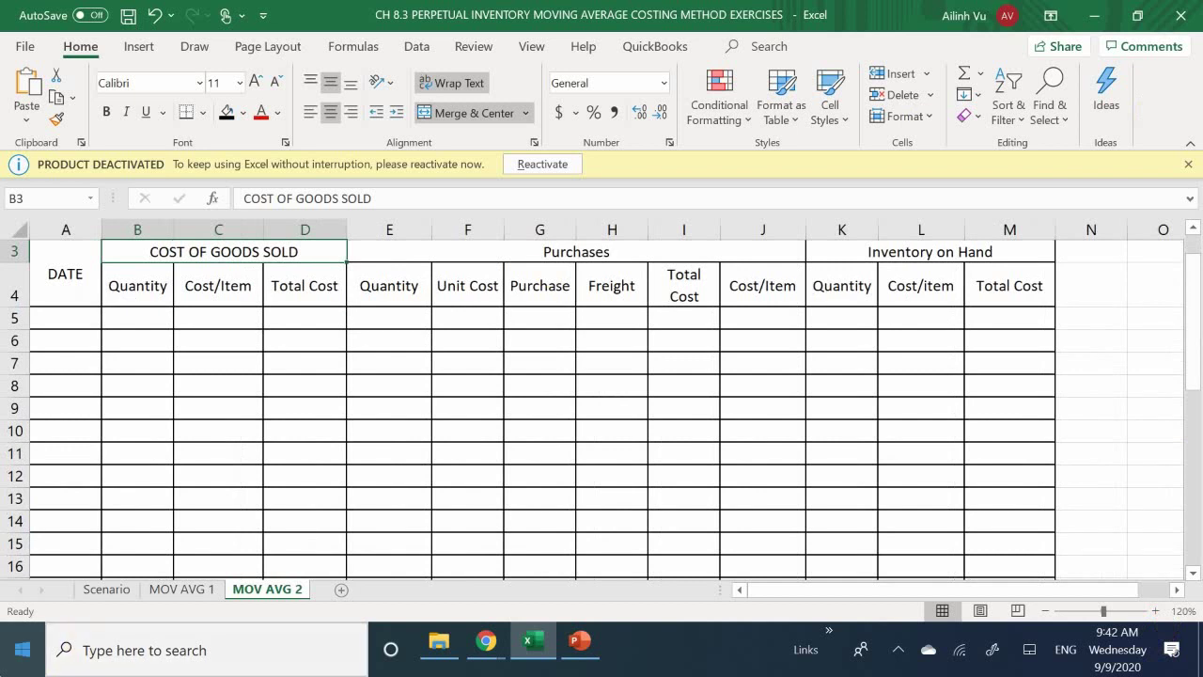
- Review the second exercise on the Scenario sheet, covering the 31 May balance and the June transactions
click(90, 590)
scroll(214, 348, down, 3)
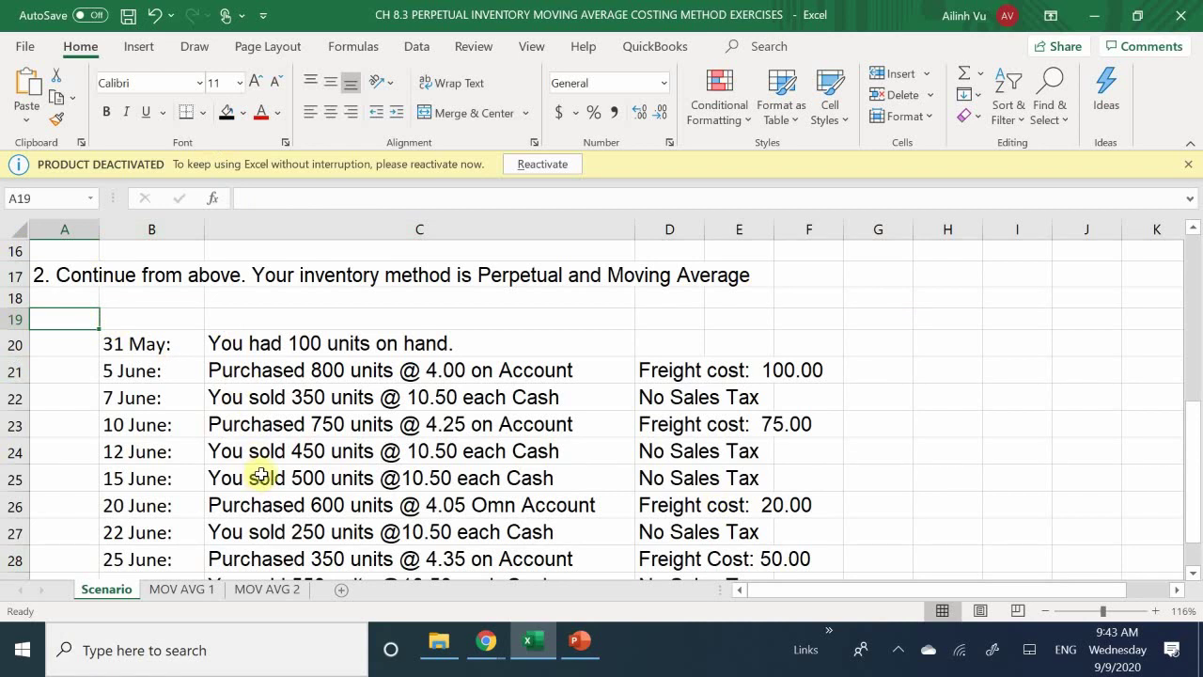
scroll(261, 474, up, 2)
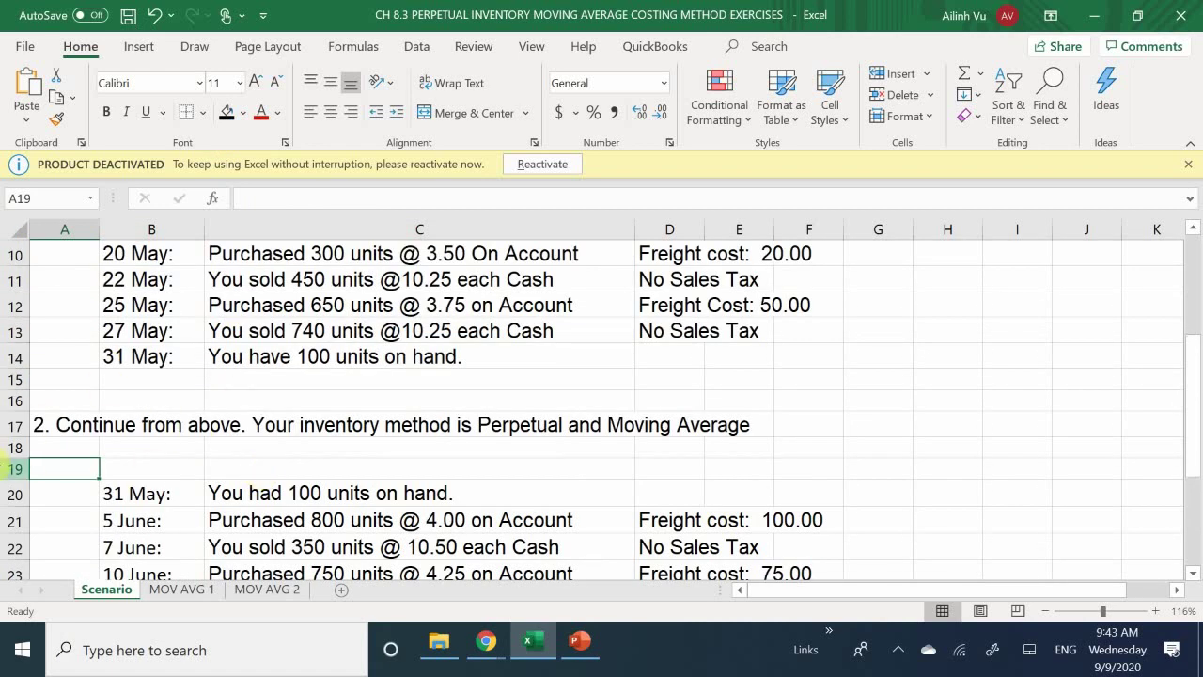
scroll(9, 462, down, 1)
scroll(9, 460, down, 1)
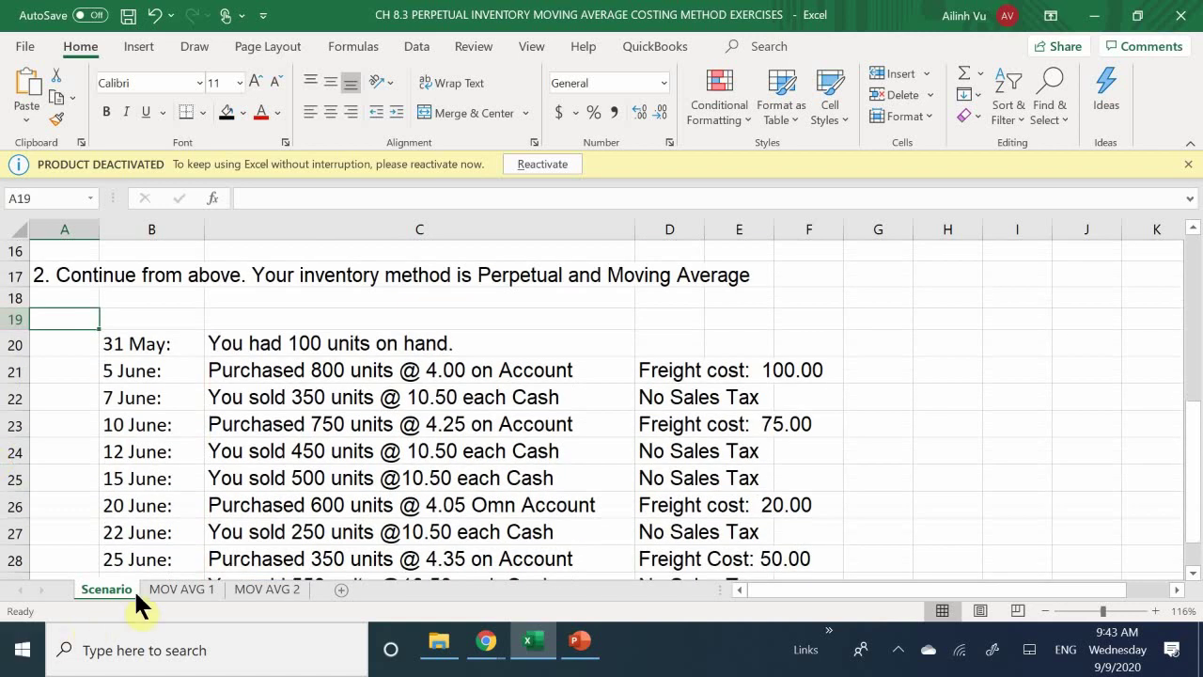
- Copy the final inventory on hand cells K21:M21 from MOV AVG 1 into row 5 of MOV AVG 2, starting at K5
click(179, 588)
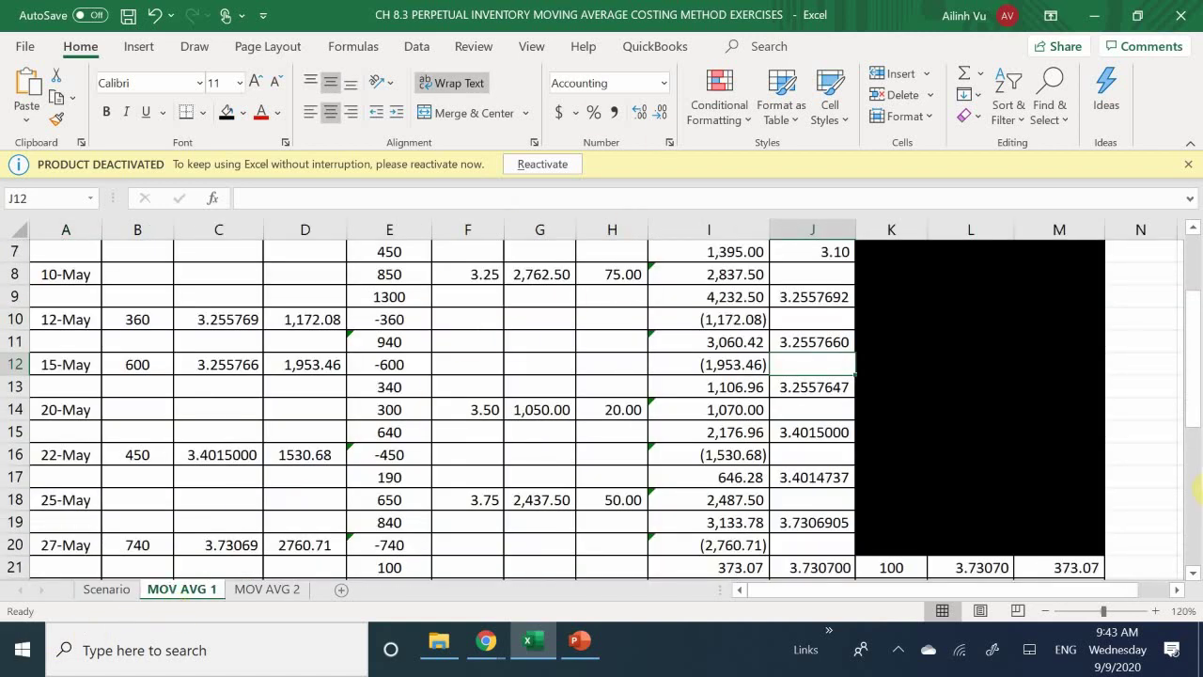
scroll(924, 443, down, 2)
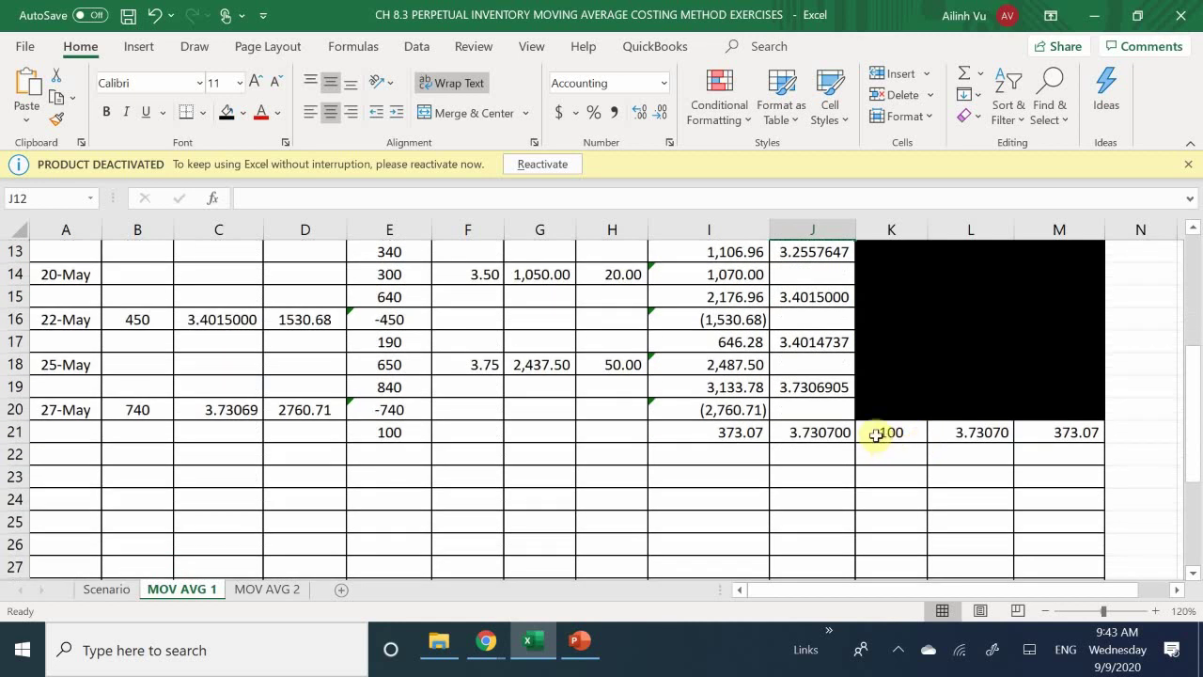
drag(876, 434, 1058, 433)
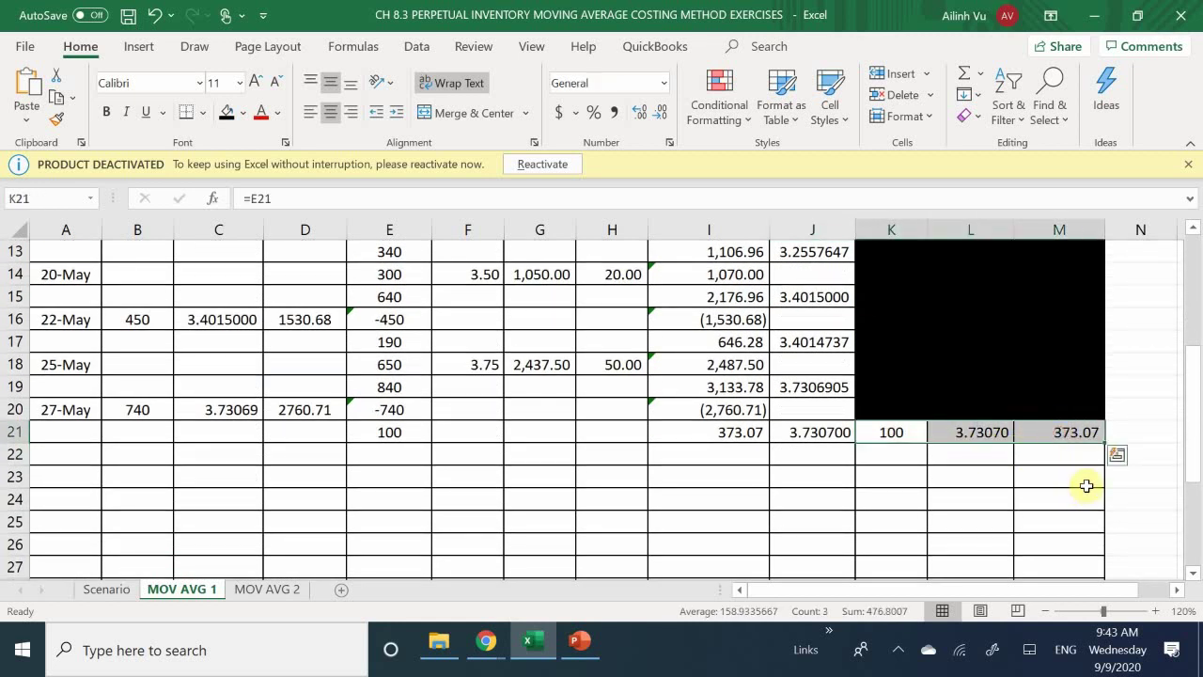
key(ctrl+c)
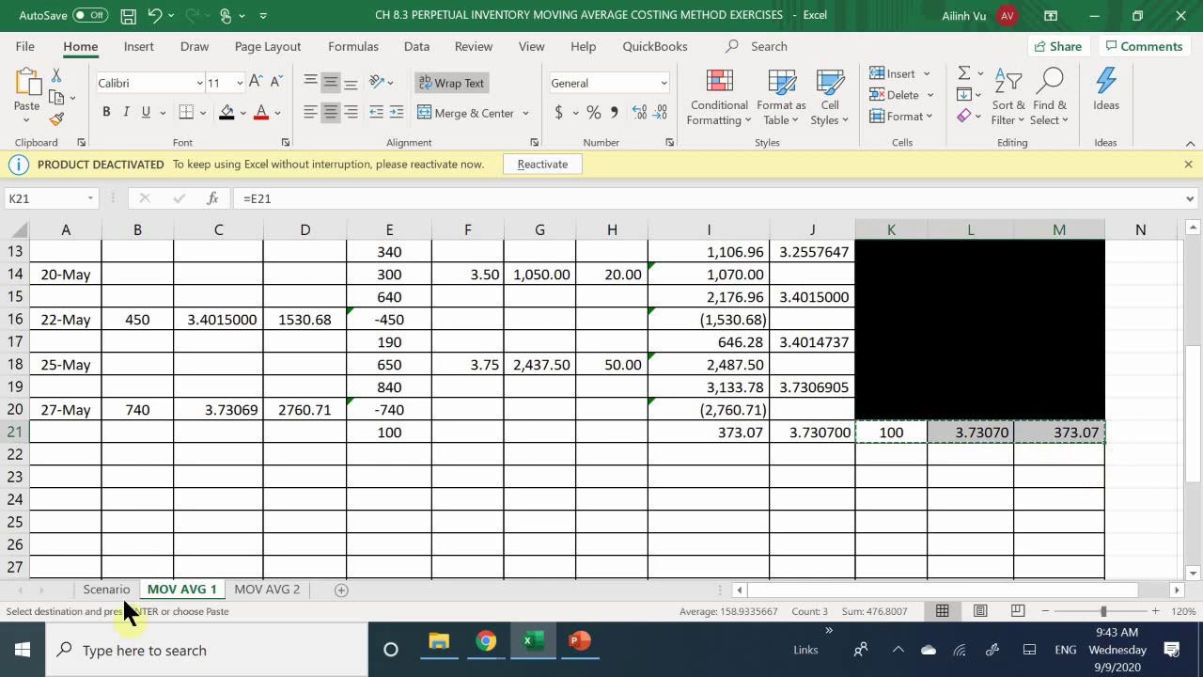
click(259, 592)
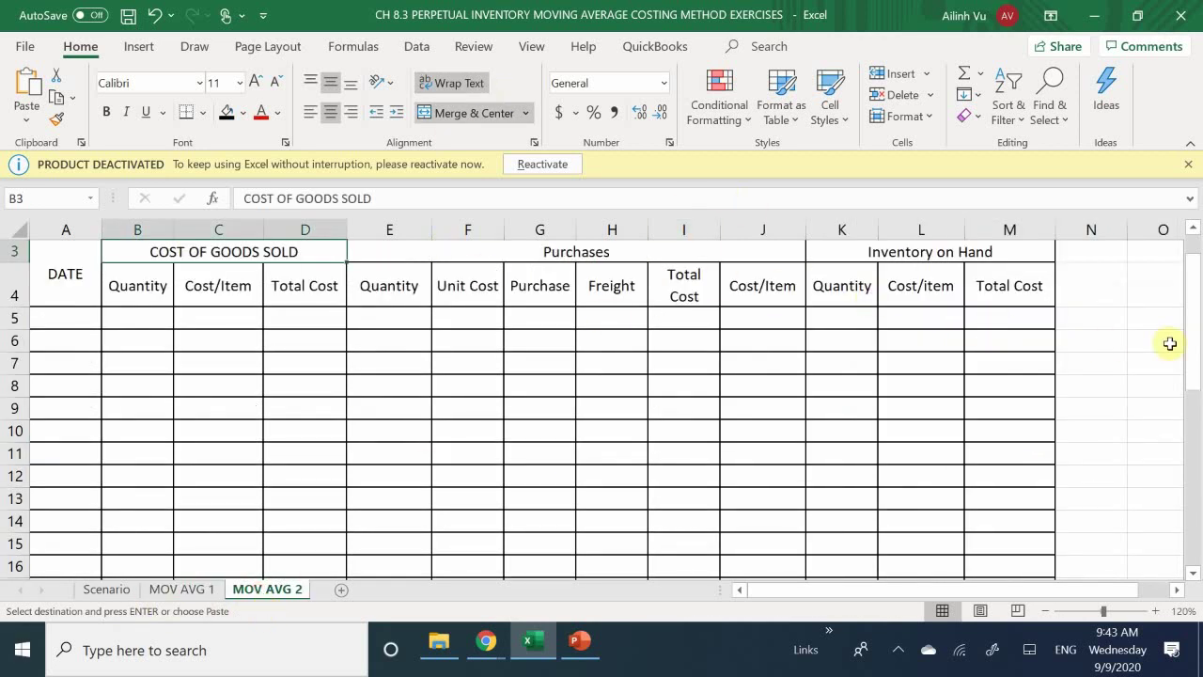
click(846, 315)
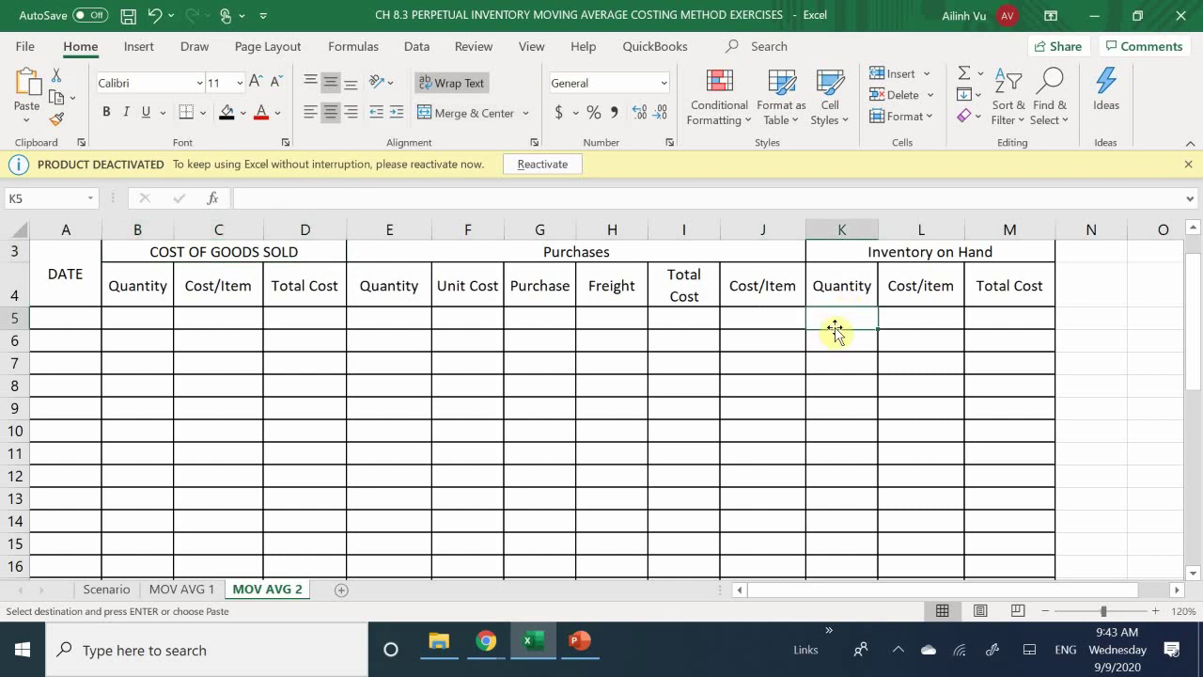
key(ctrl+v)
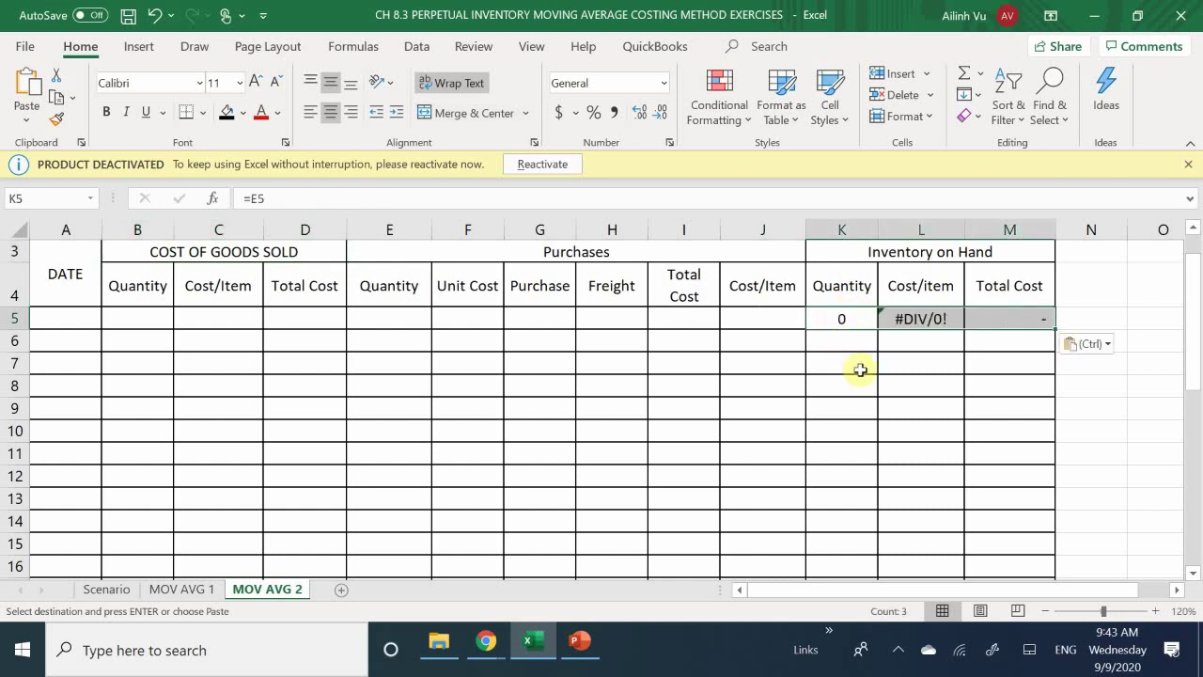
- Replace the pasted quantity formula in K5 with an opening inventory quantity of 100
click(852, 319)
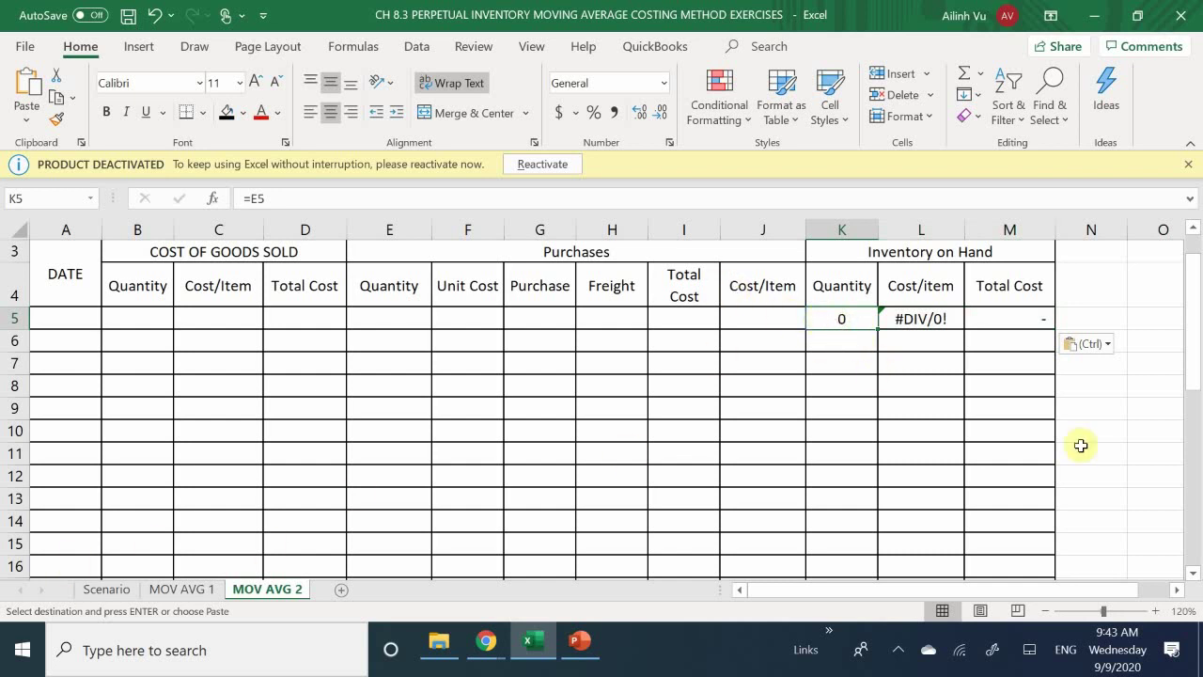
text(100)
key(Return)
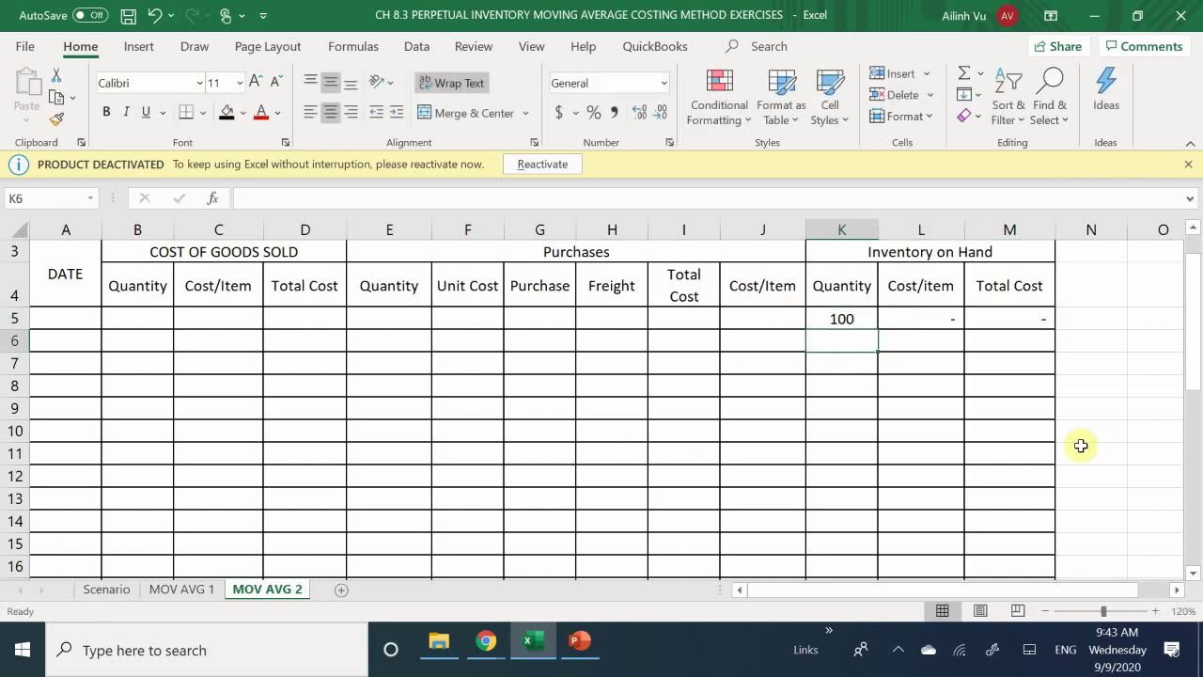
- Link the opening inventory total cost in M5 to cell M21 of the MOV AVG 1 worksheet
click(1004, 317)
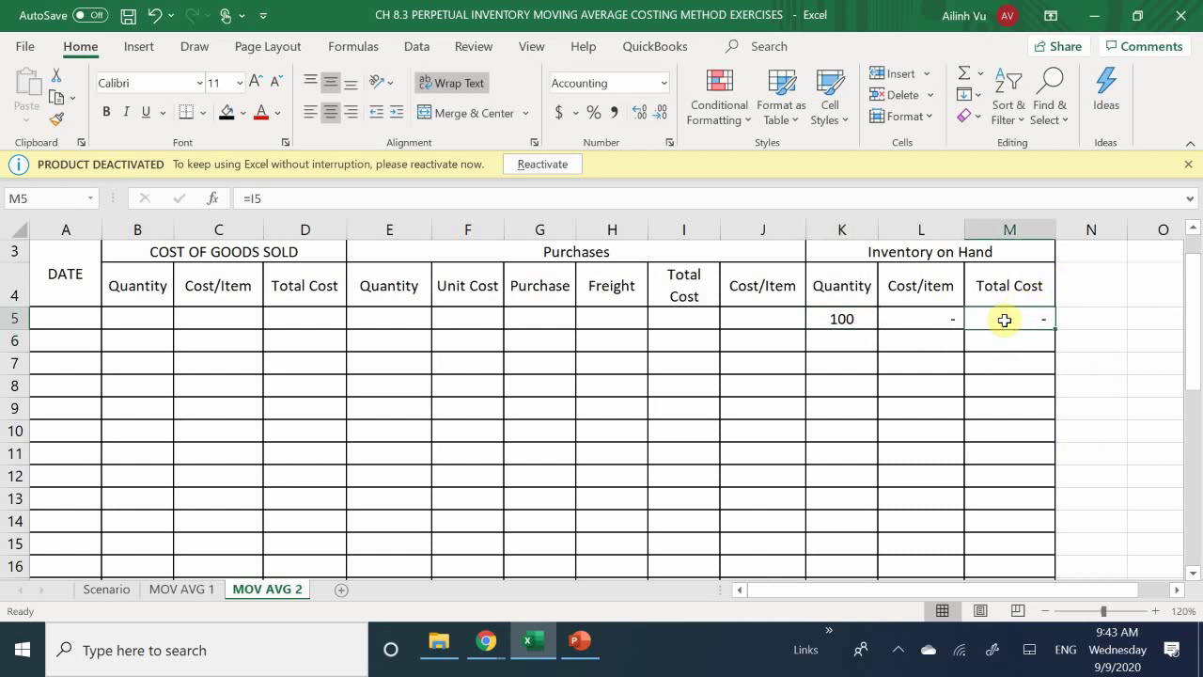
text(=)
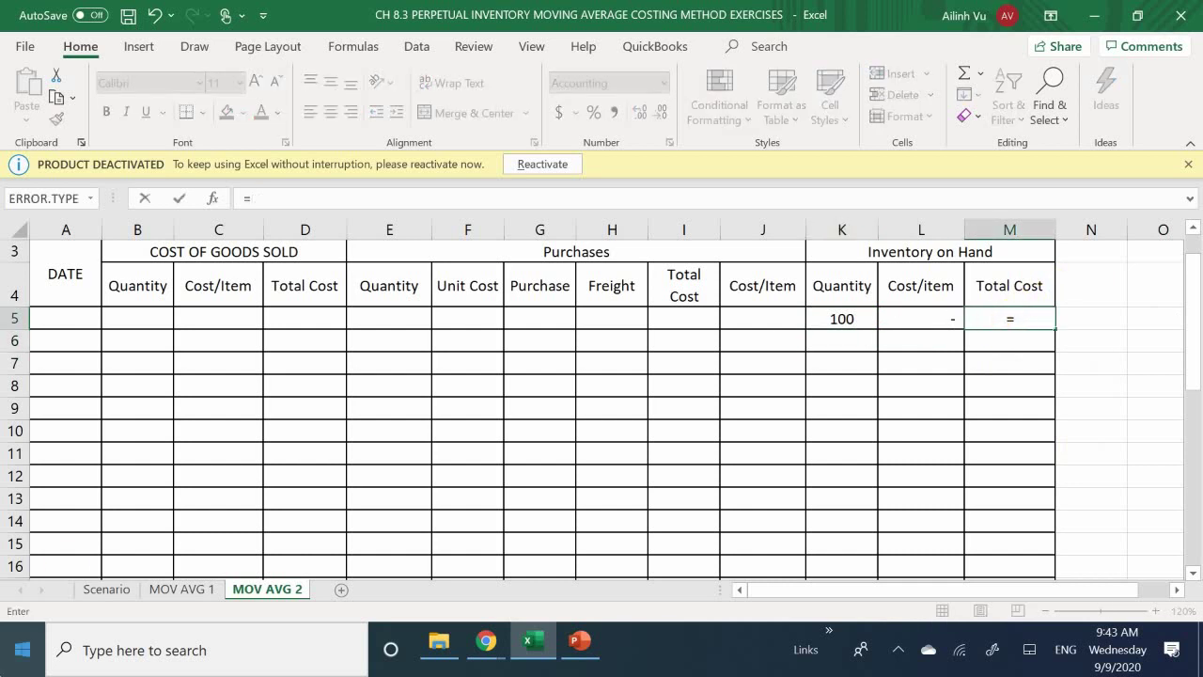
click(165, 588)
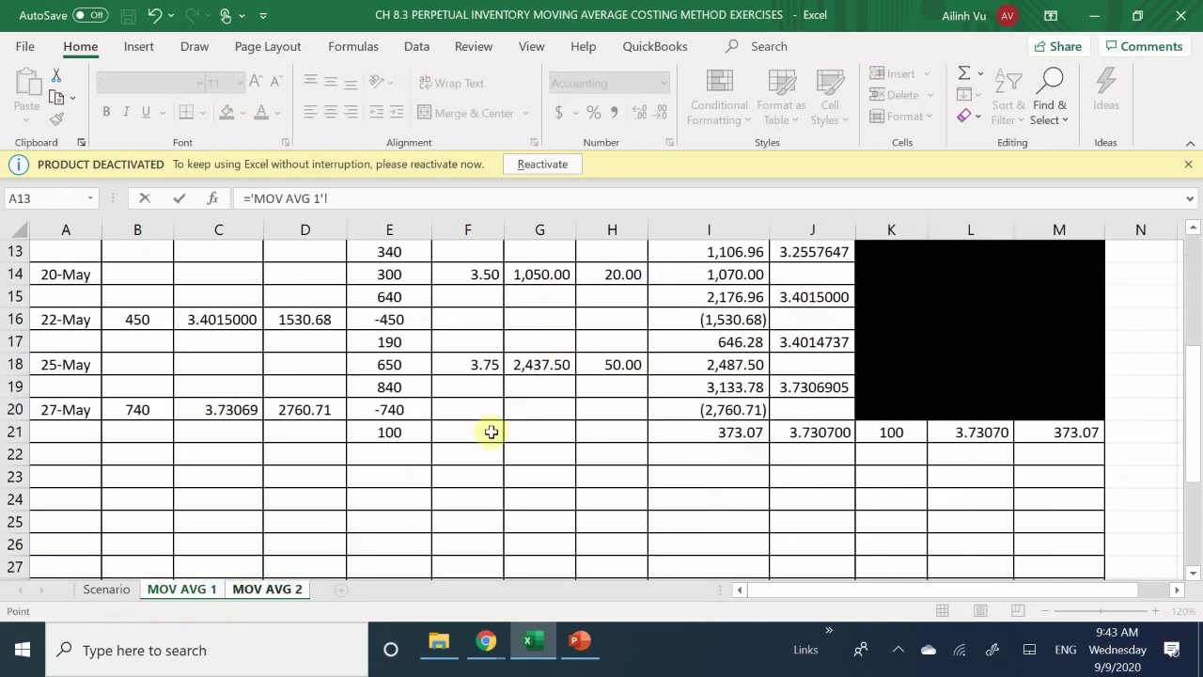
click(1038, 434)
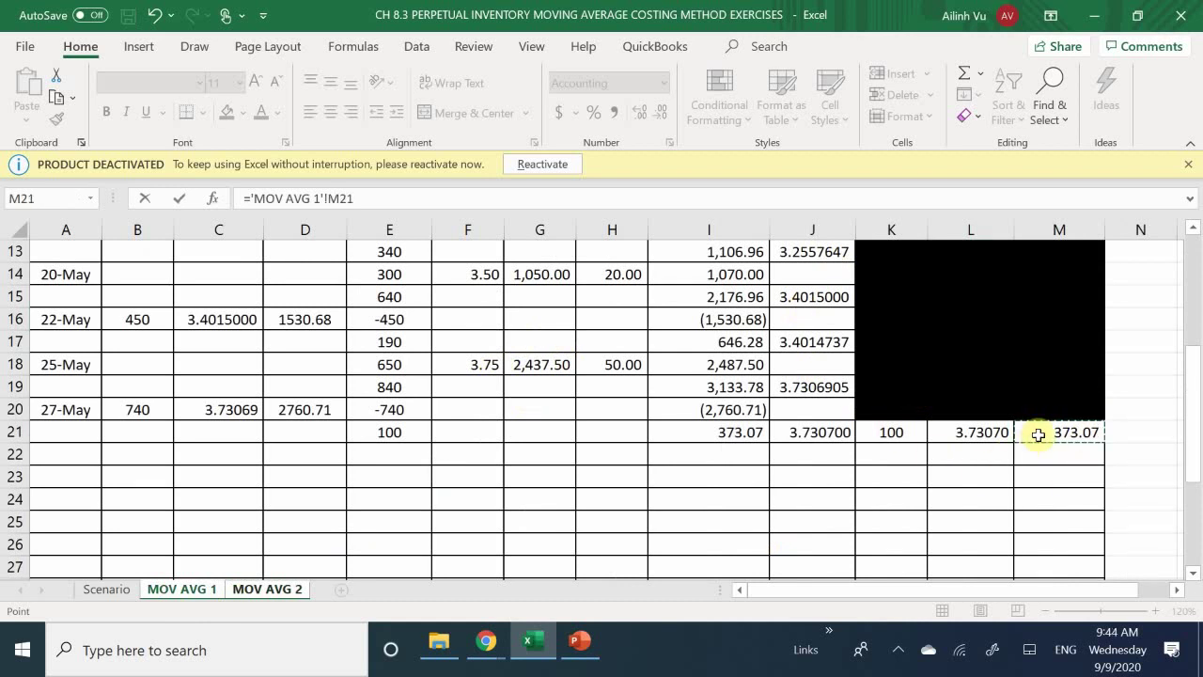
key(Return)
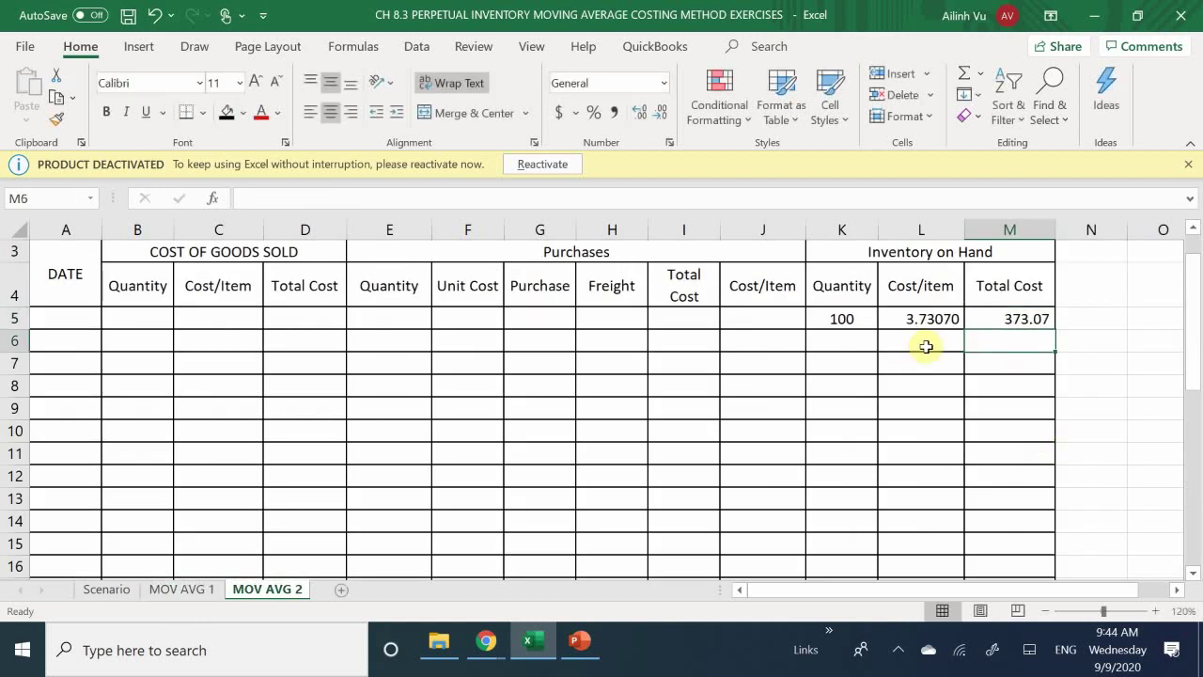
- Check the opening cost per item in L5 against the MOV AVG 1 closing balance and reread the June transactions on the Scenario sheet
click(911, 318)
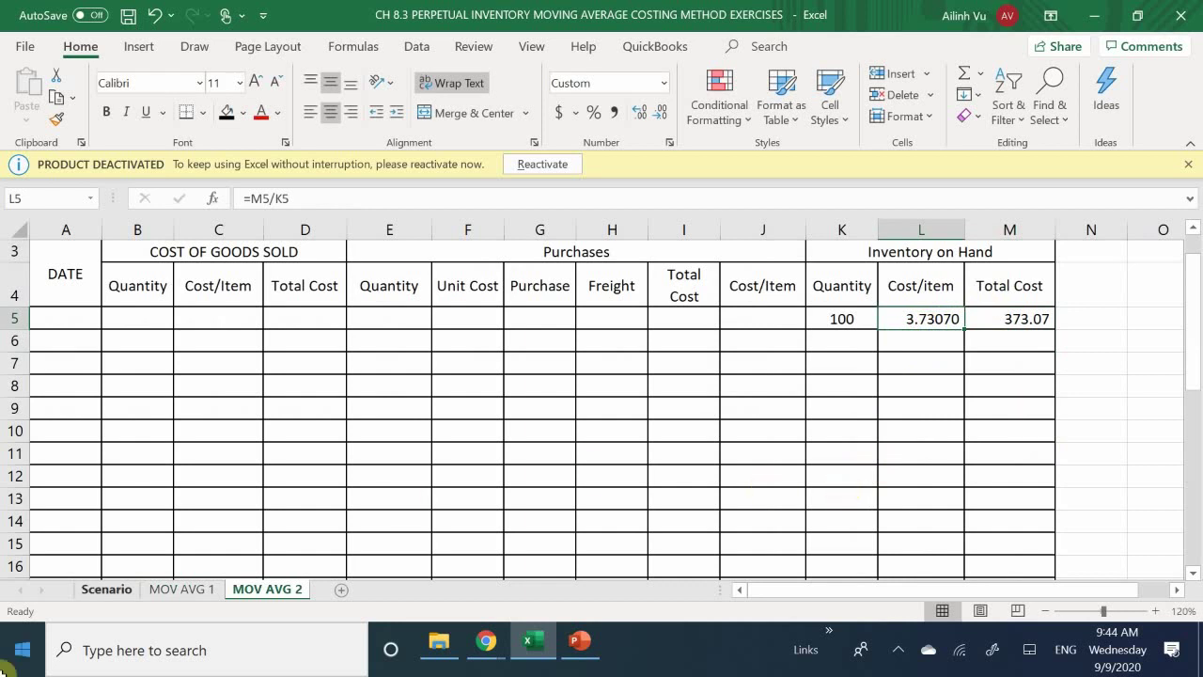
click(162, 587)
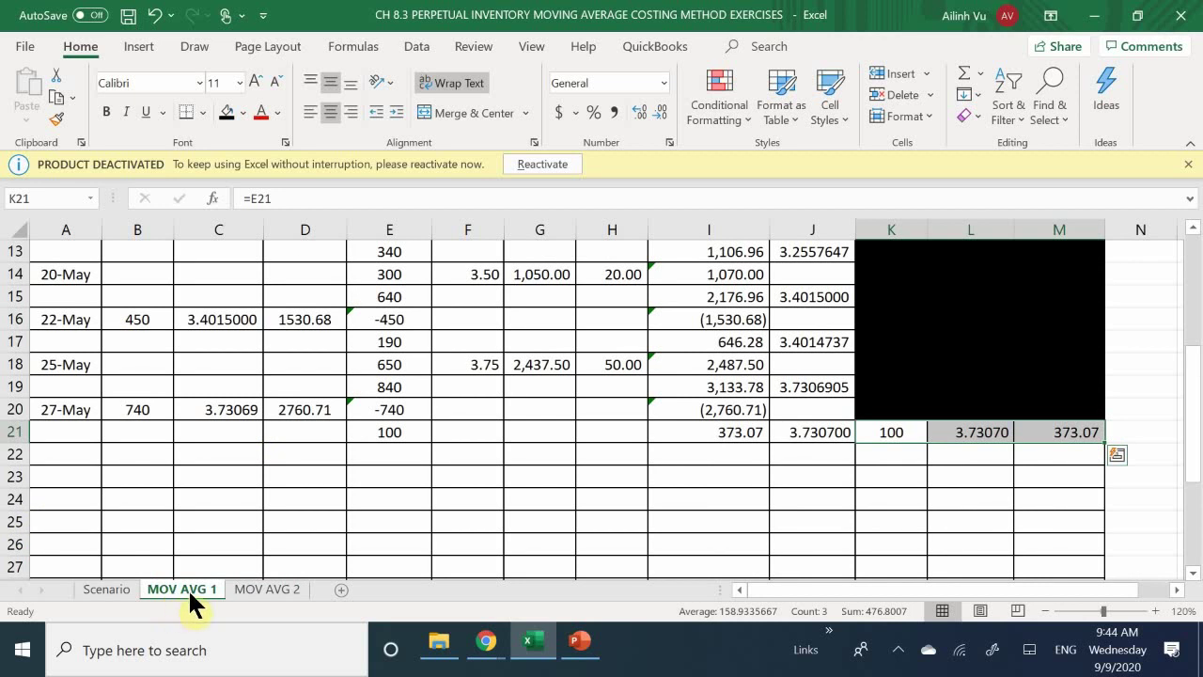
click(293, 586)
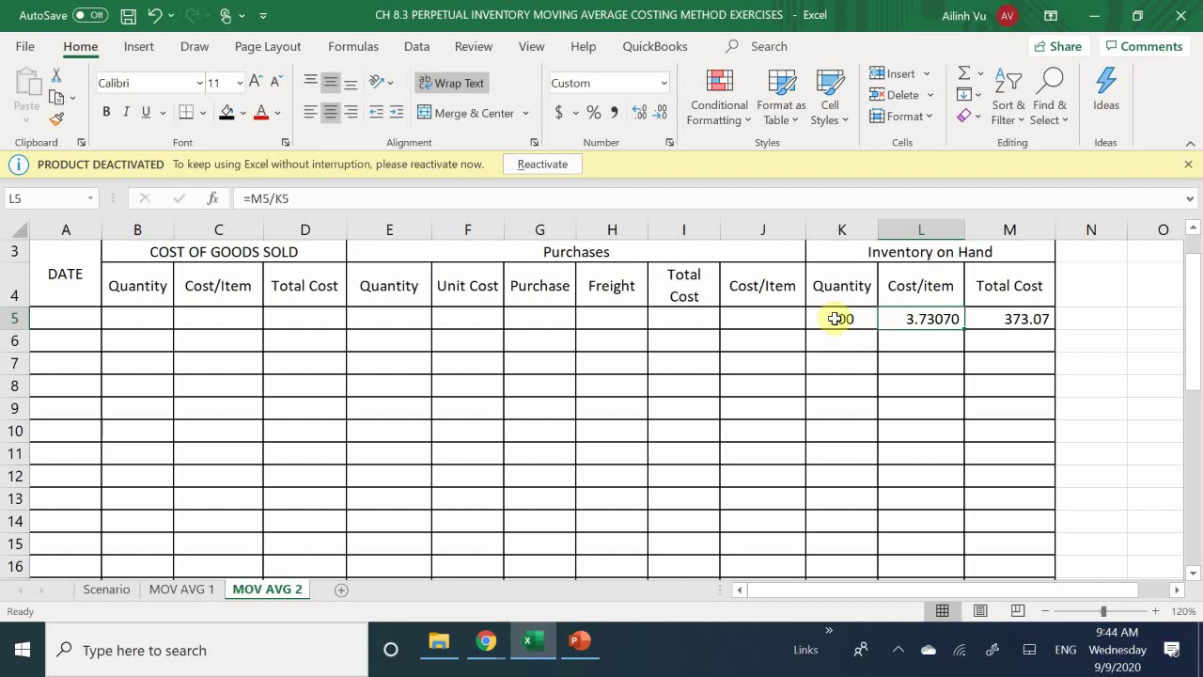
click(94, 595)
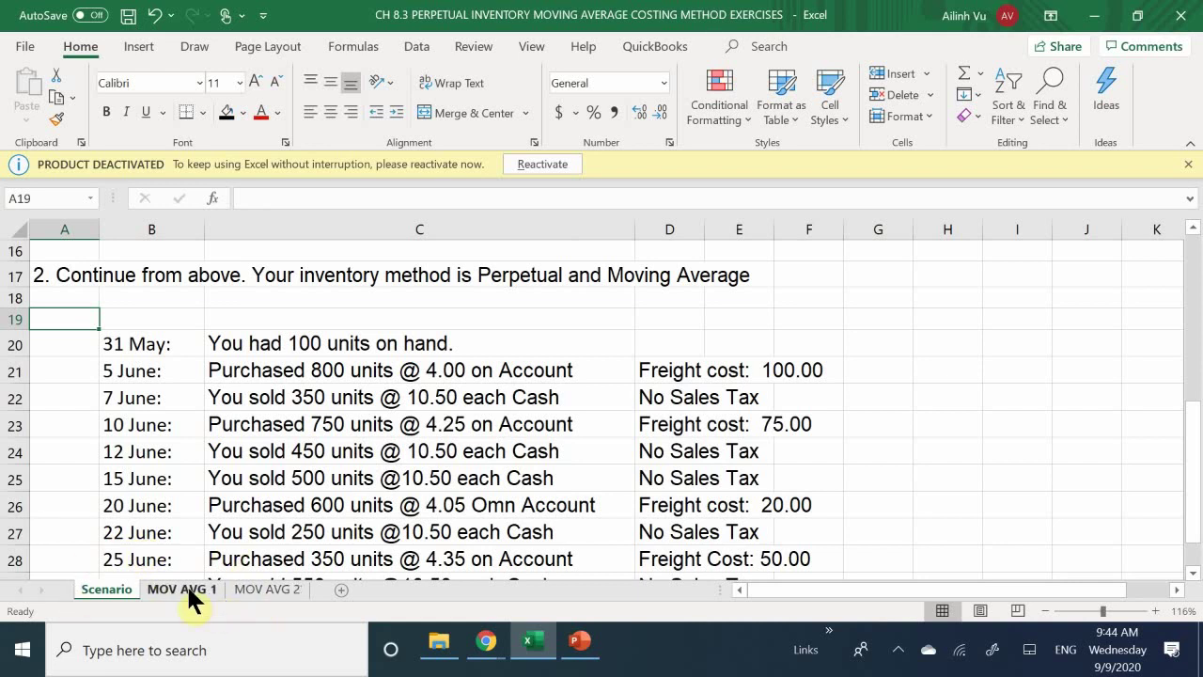
click(263, 590)
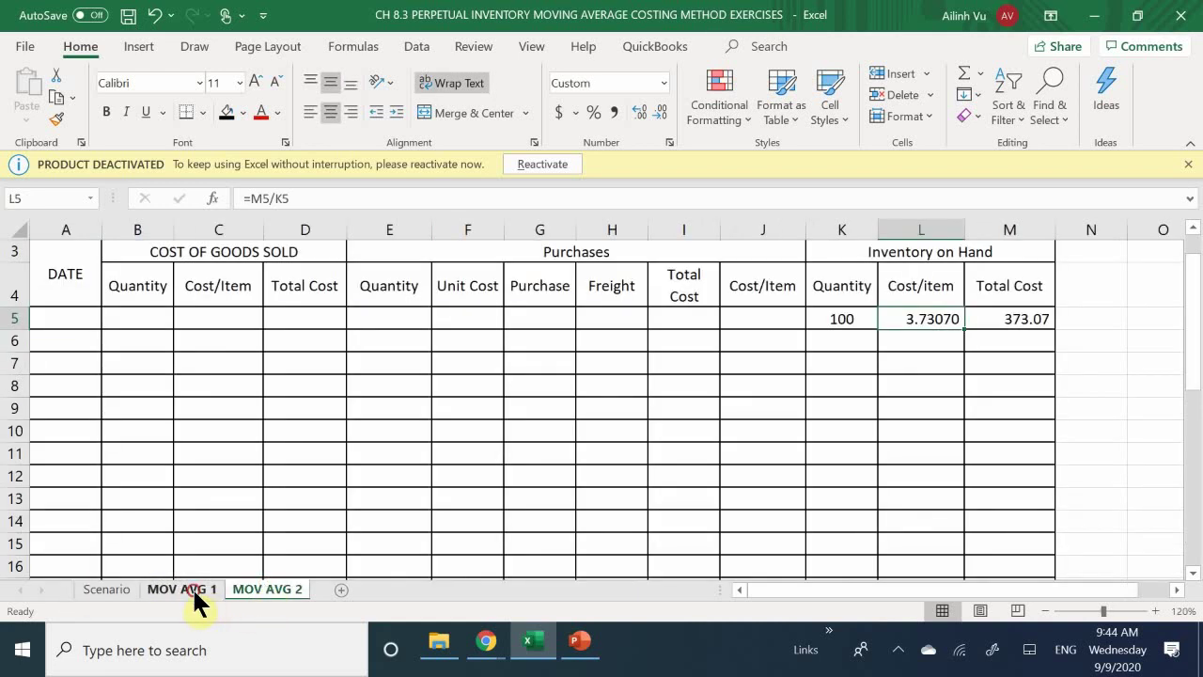
click(192, 588)
click(119, 599)
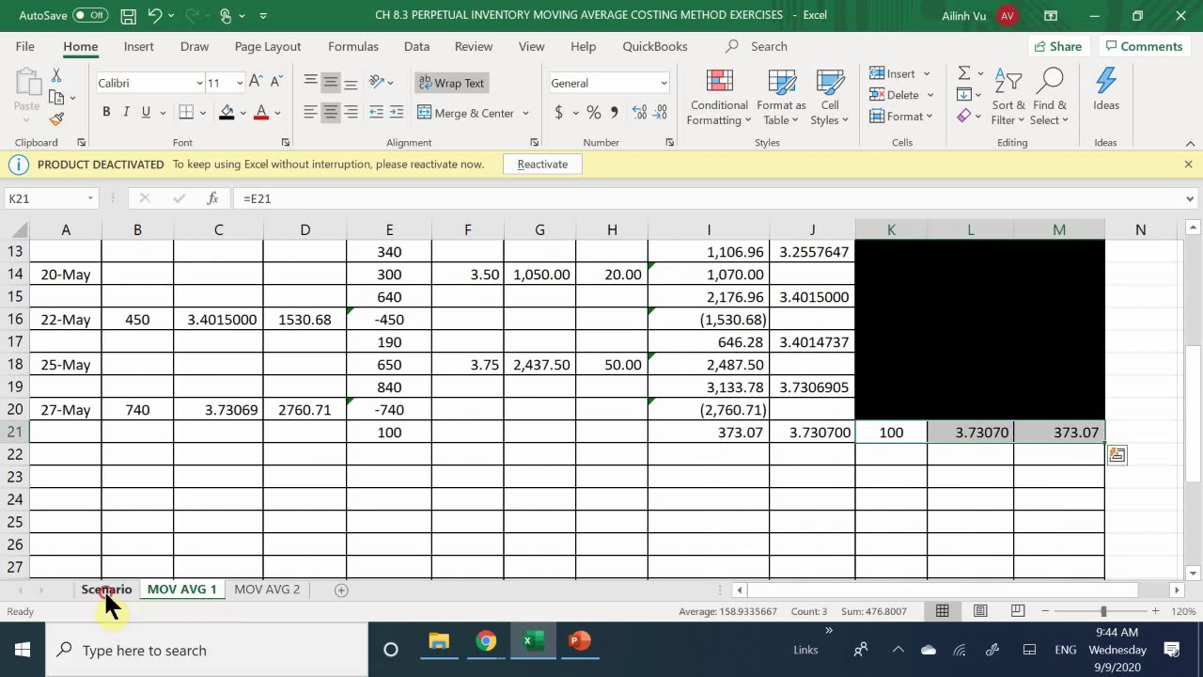
click(104, 588)
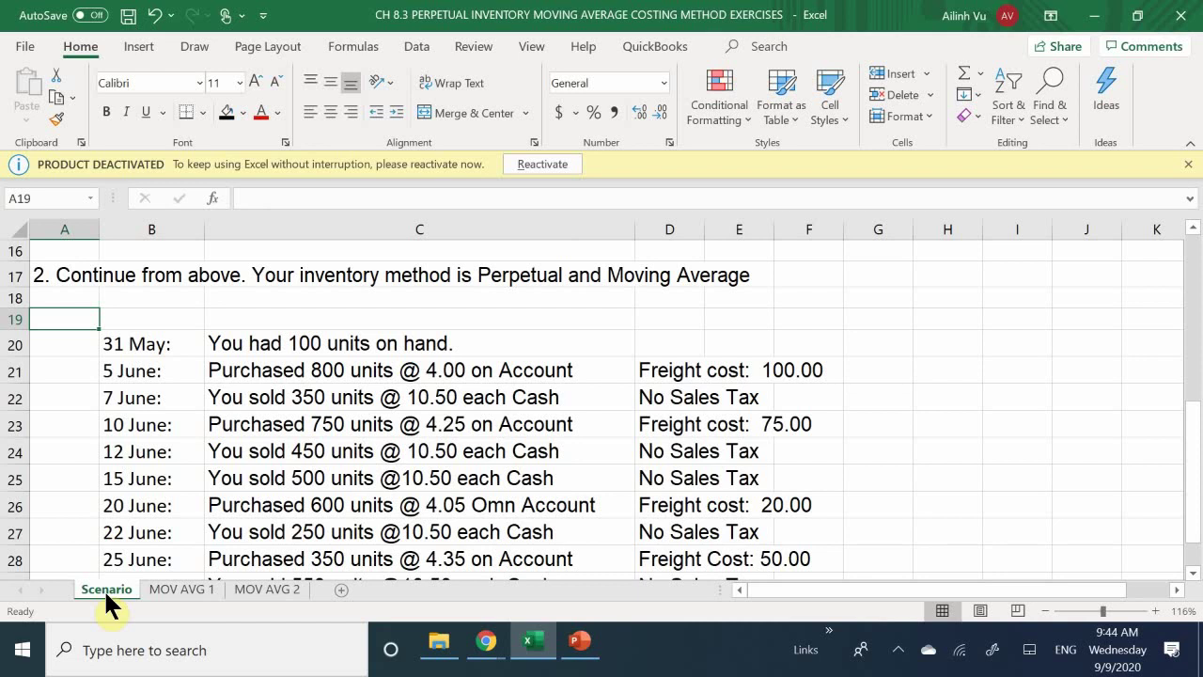
click(242, 589)
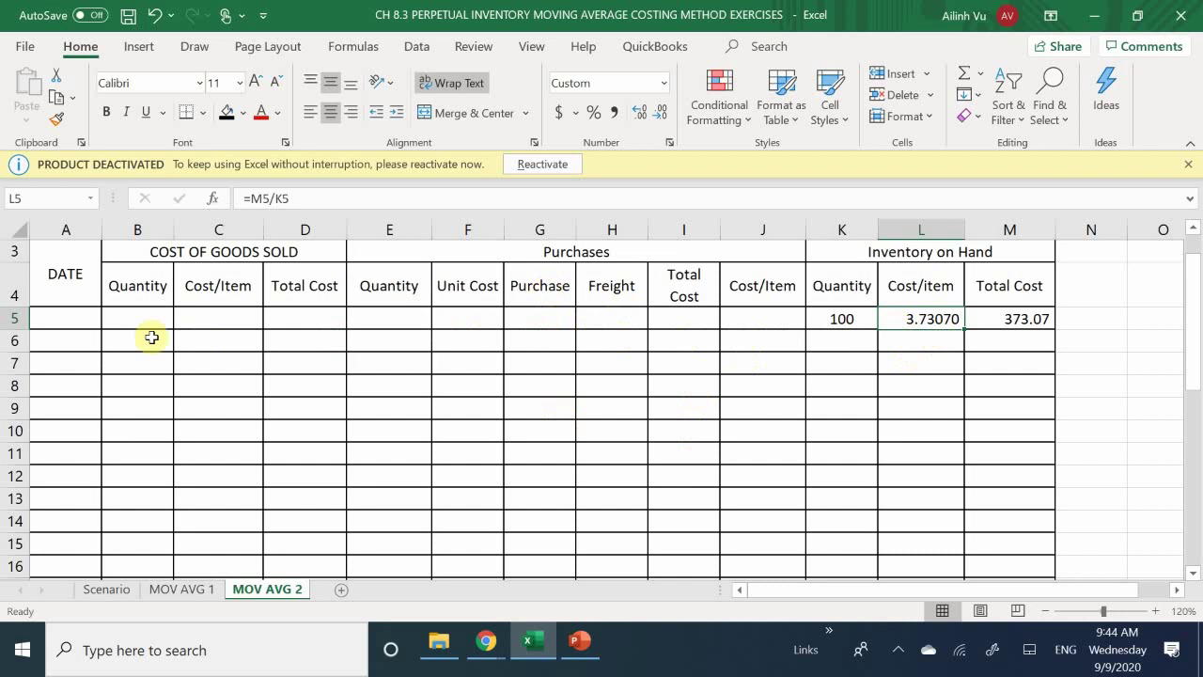
- Record the 5 June purchase in row 6 with date 6/5 in column A and a quantity of 800 in E6
click(53, 340)
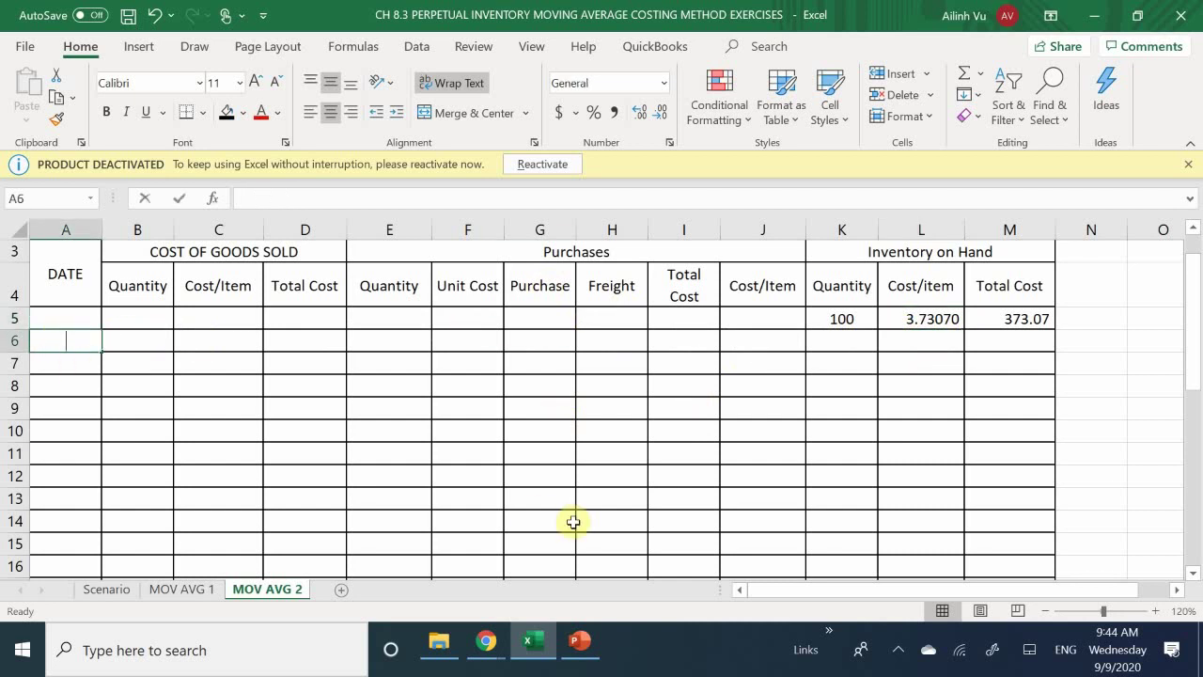
text(6/5)
key(Return)
key(Tab)
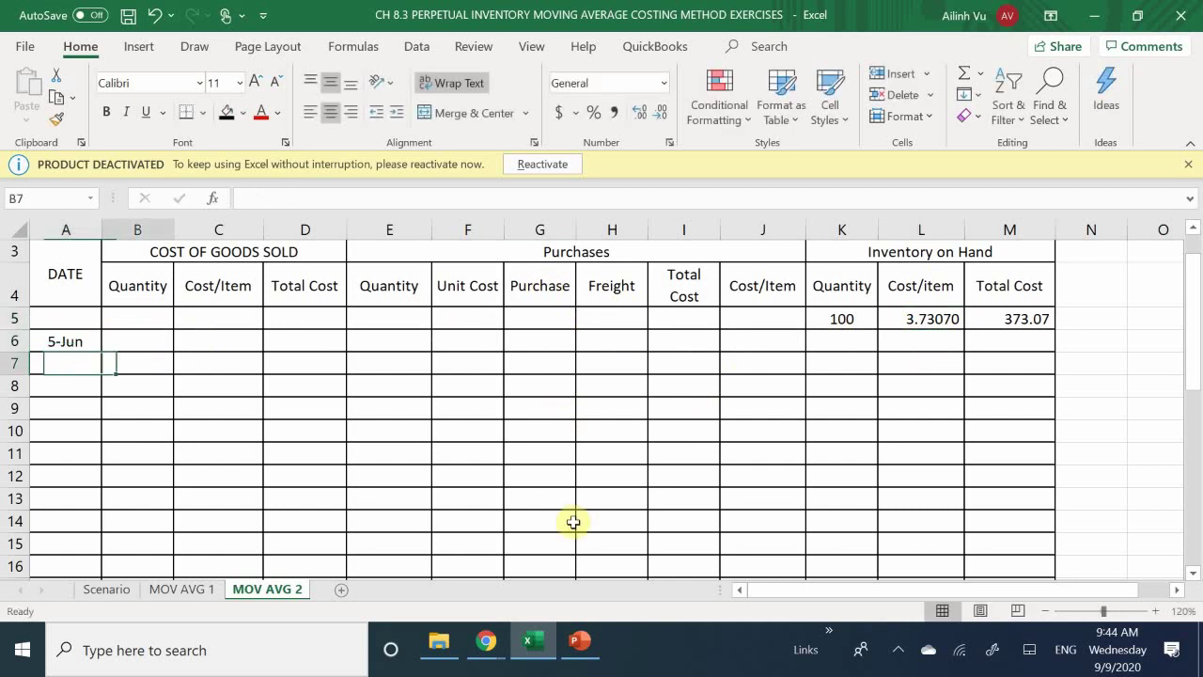
key(Tab)
key(Tab)
key(Tab)
key(Up)
text(8)
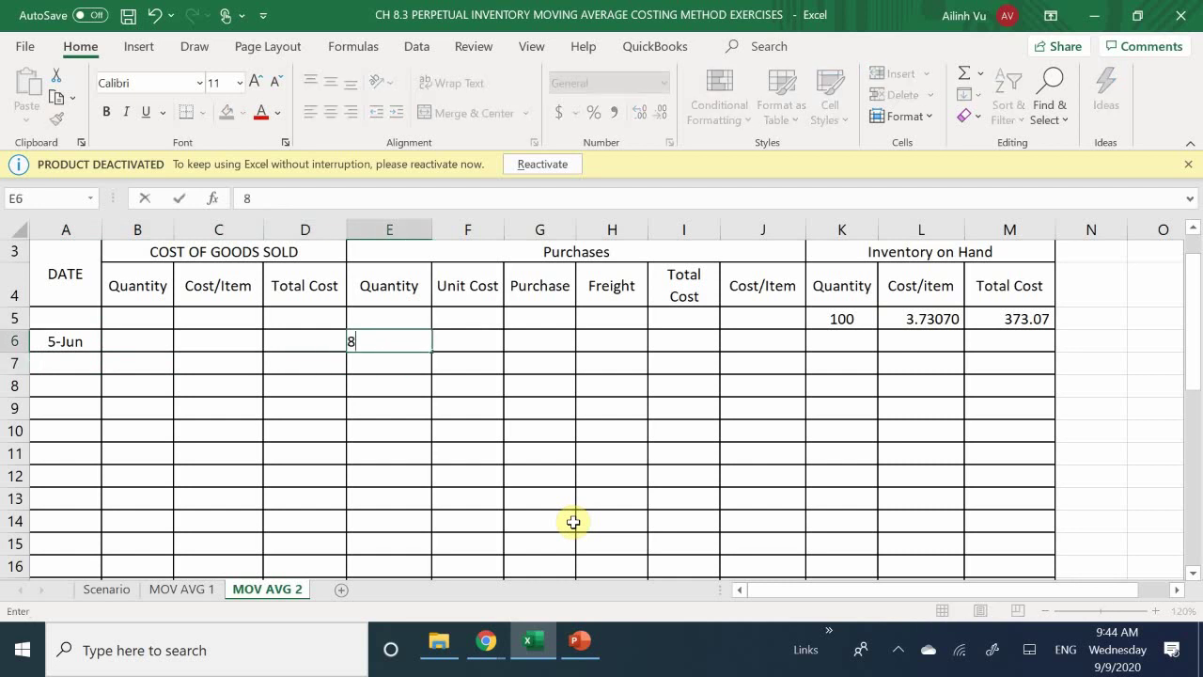
text(00)
key(Return)
- Enter a unit cost of 4.00 for the 5 June purchase in F6
key(Tab)
key(Up)
text(4.)
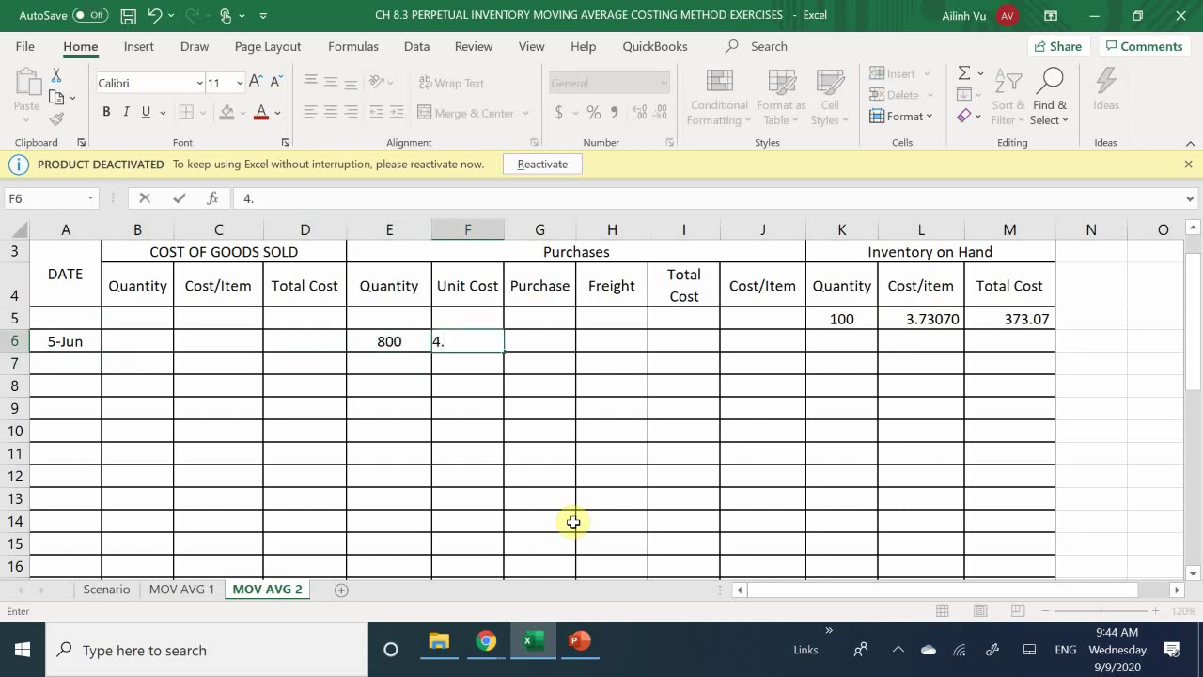
text(00)
key(Return)
- Enter 100 as the 5 June freight in H6 and apply comma style to the purchases cost cells F5:J16
key(Tab)
key(Tab)
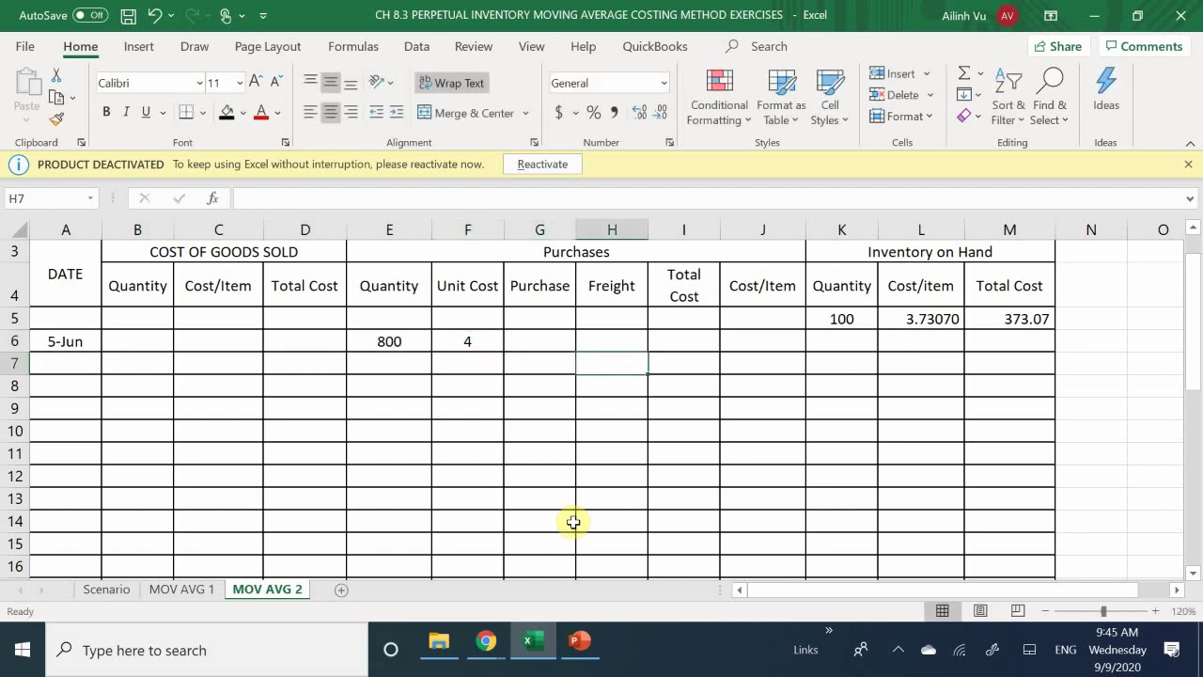
key(Up)
text(100)
key(Return)
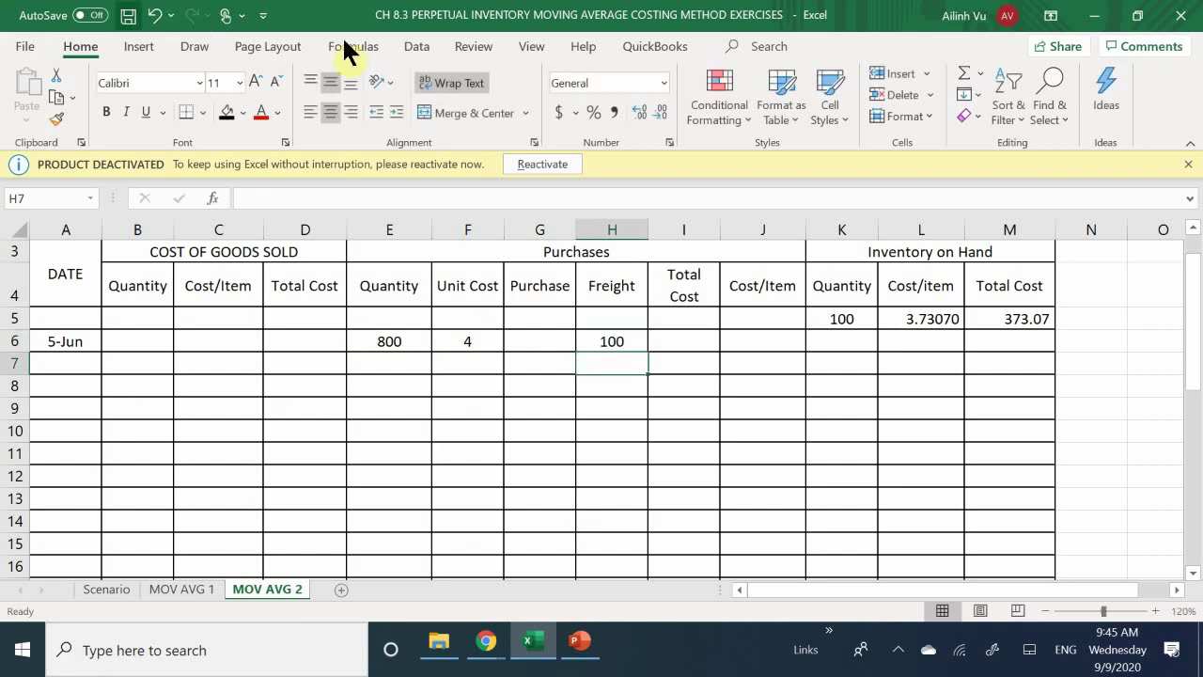
drag(464, 314, 729, 569)
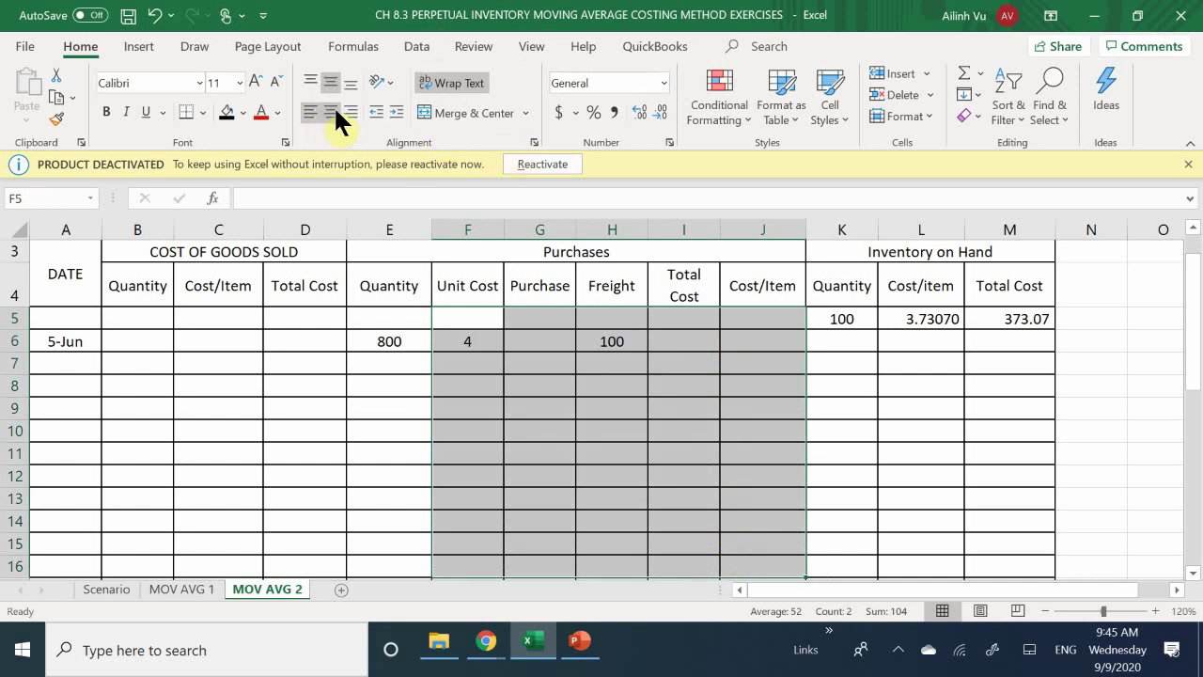
click(614, 110)
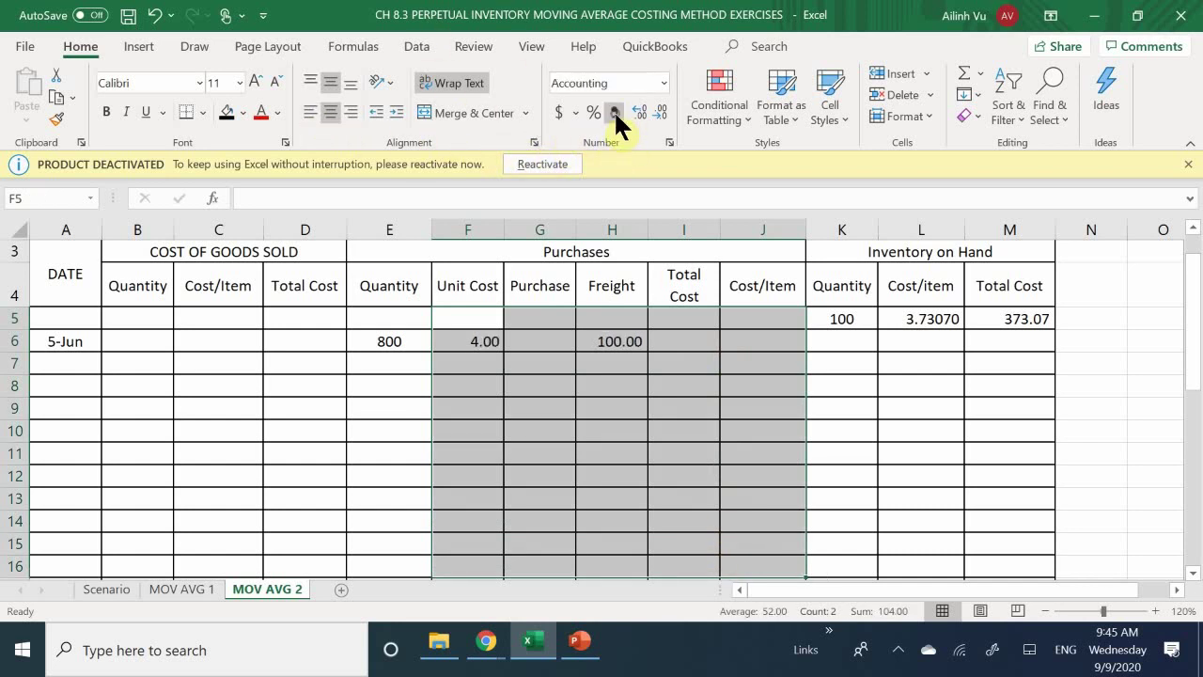
- Calculate the 5 June purchase amount in G6 with the formula =F6*E6
click(516, 339)
text(=)
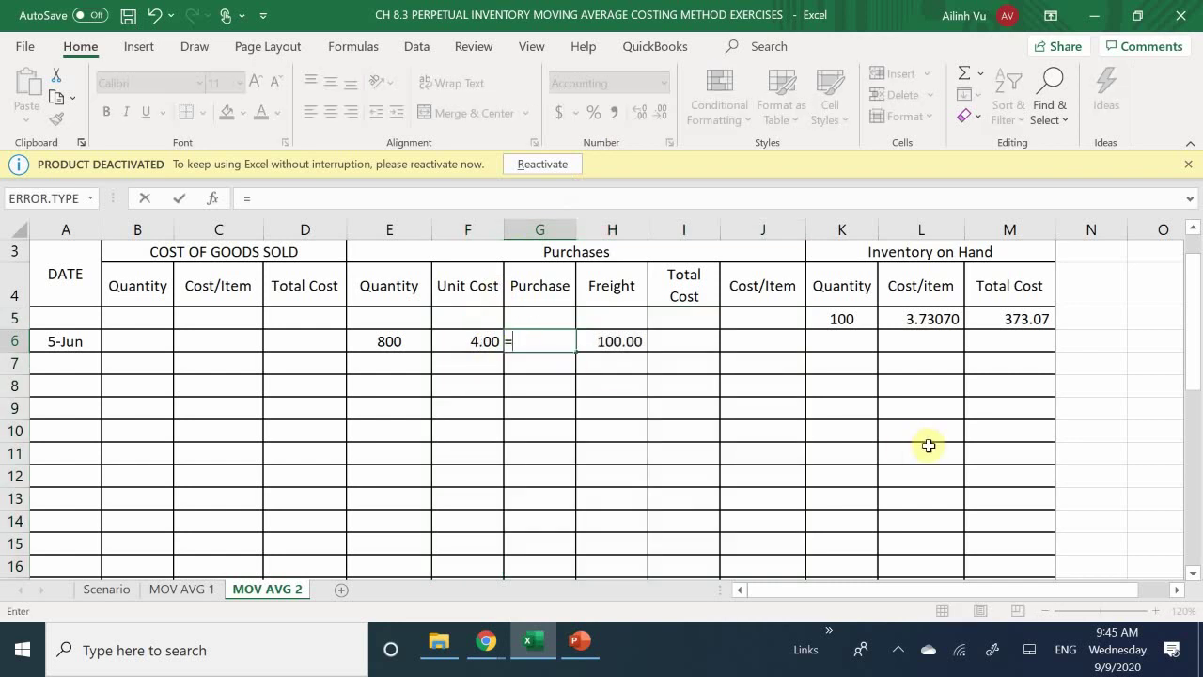
key(Left)
text(*)
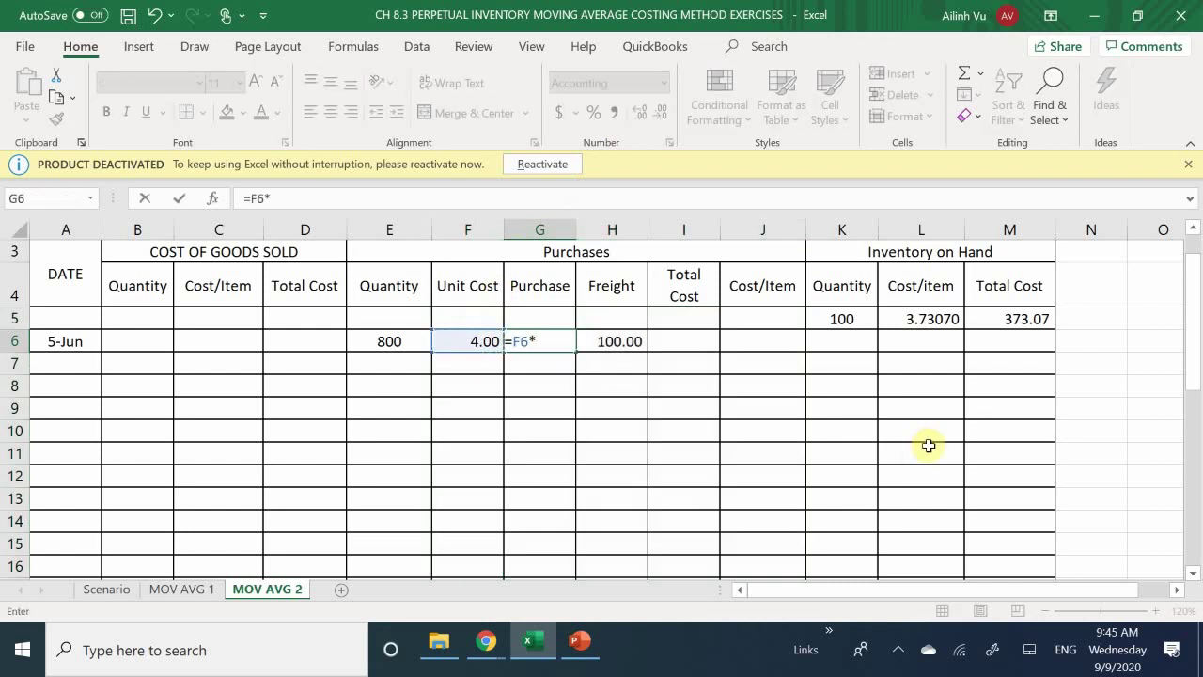
key(Left)
key(Left)
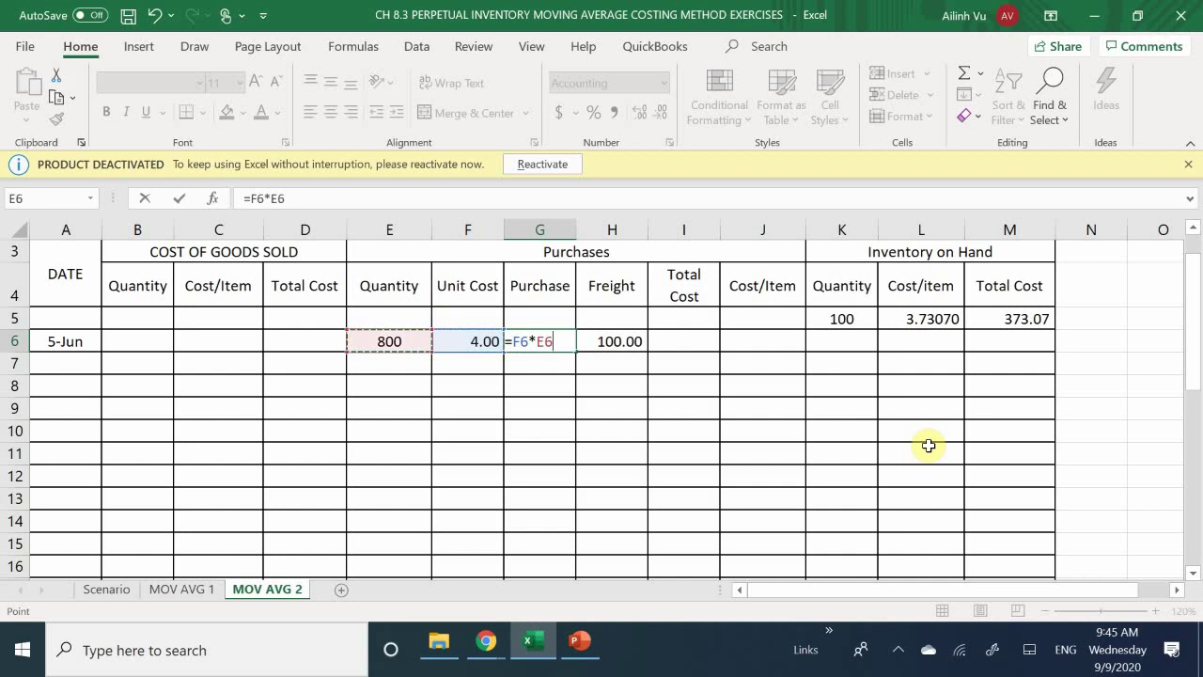
key(Return)
- Calculate the 5 June total cost including freight in I6 with the formula =H6+G6
key(Up)
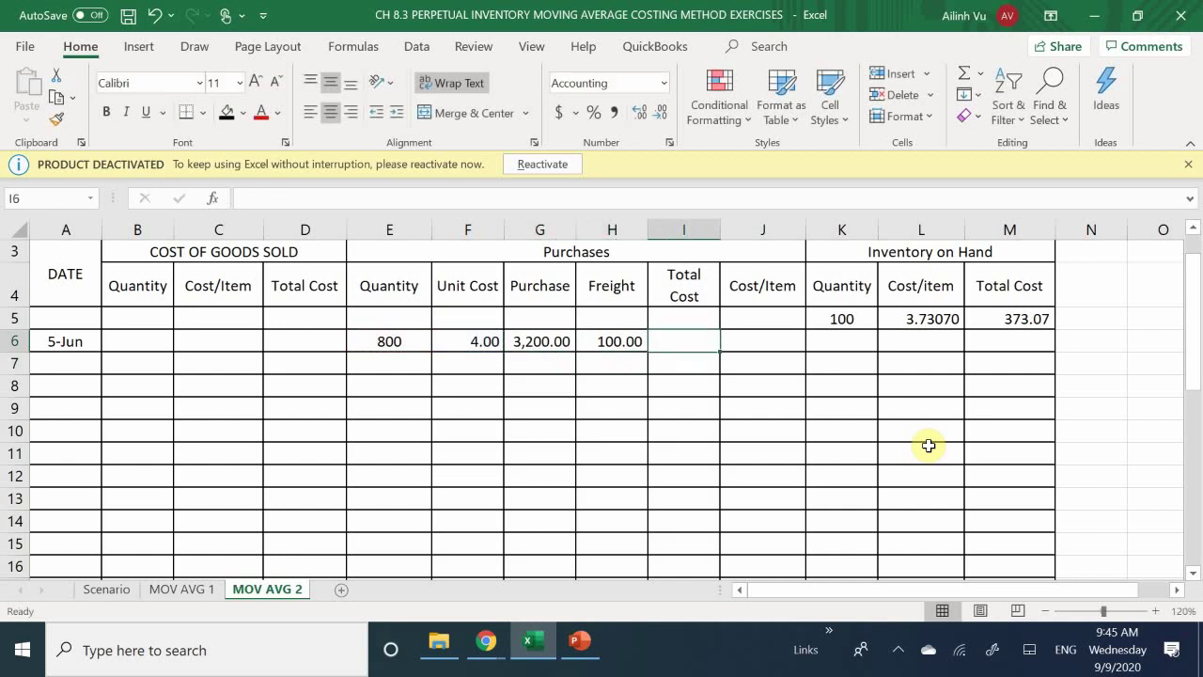
text(=)
key(Left)
text(+)
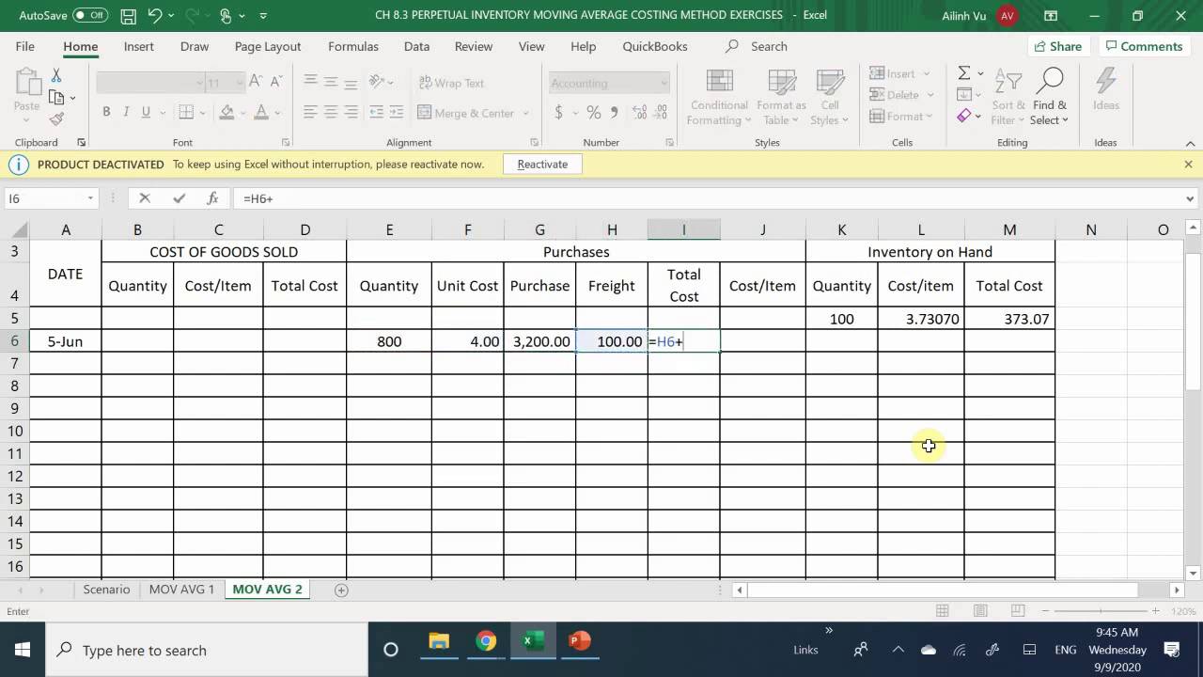
key(Left)
key(Left)
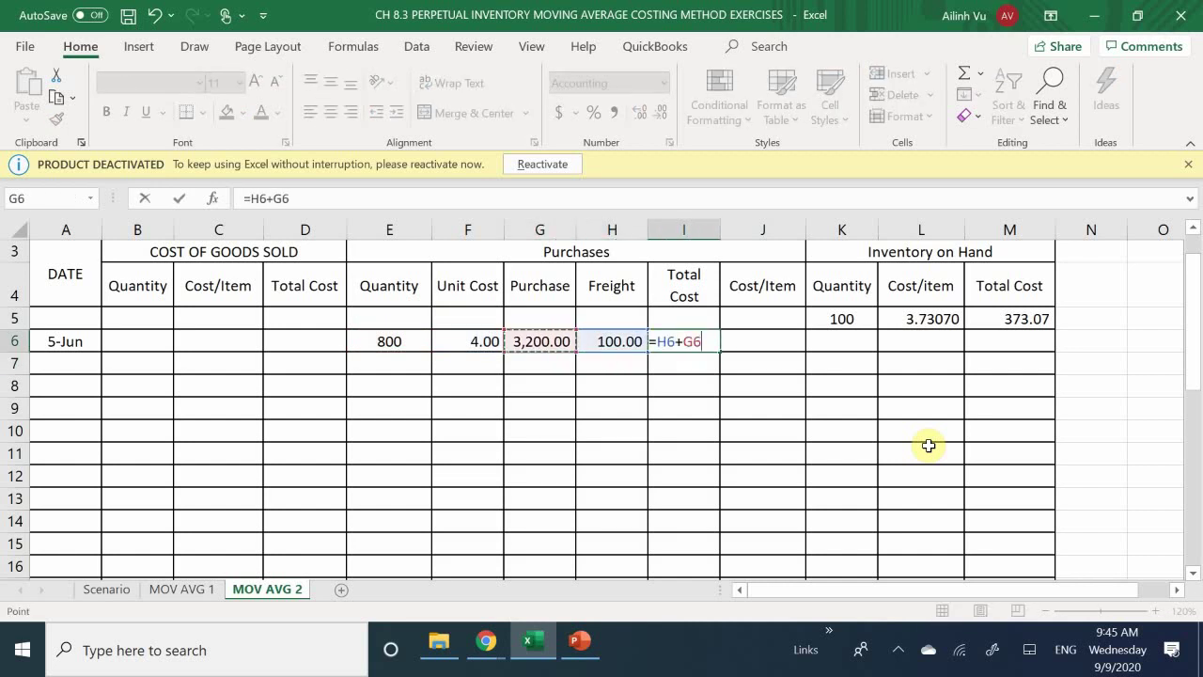
key(Return)
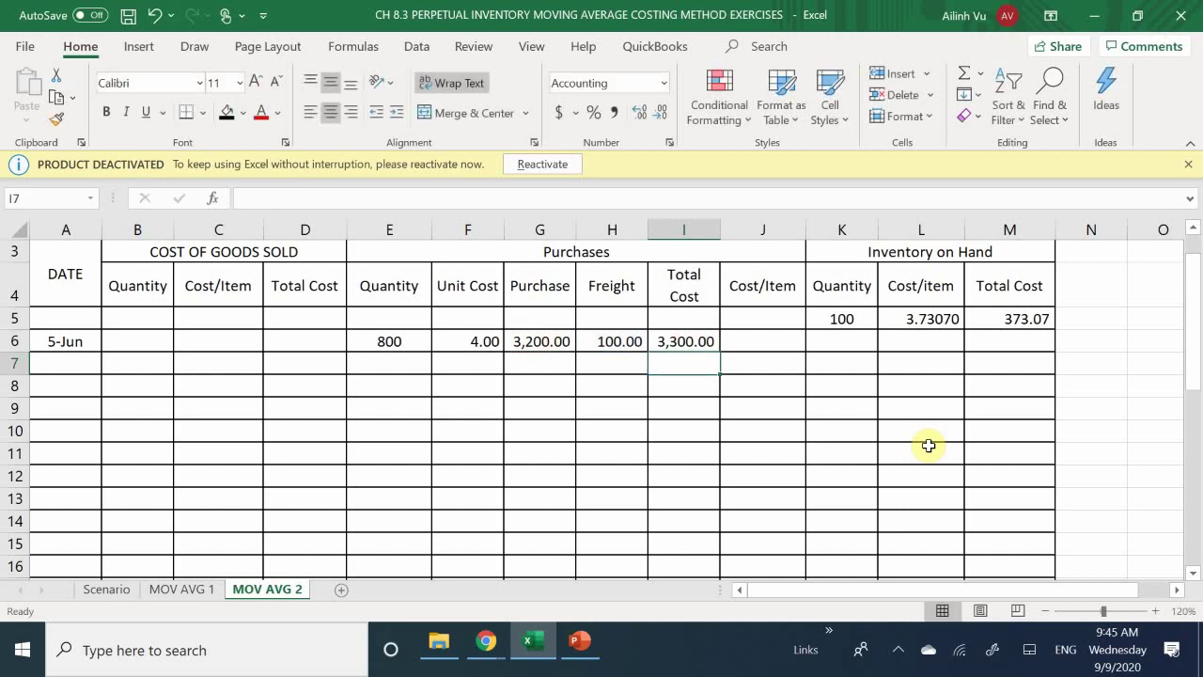
key(Right)
key(Up)
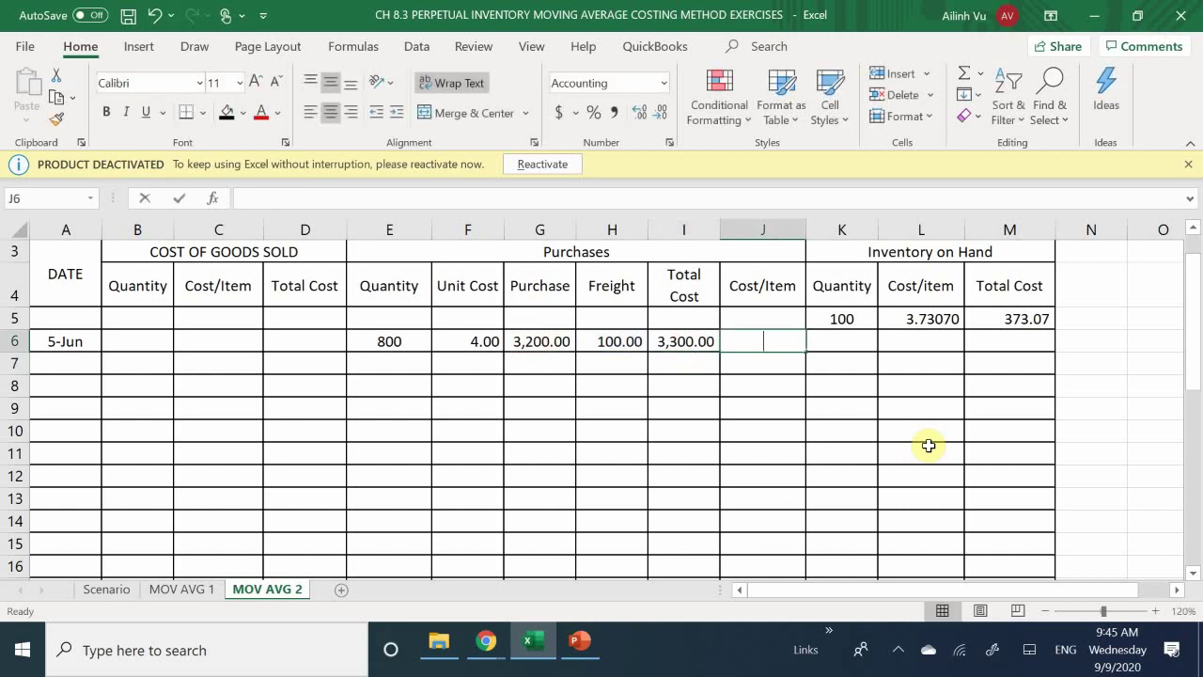
text(=)
key(BackSpace)
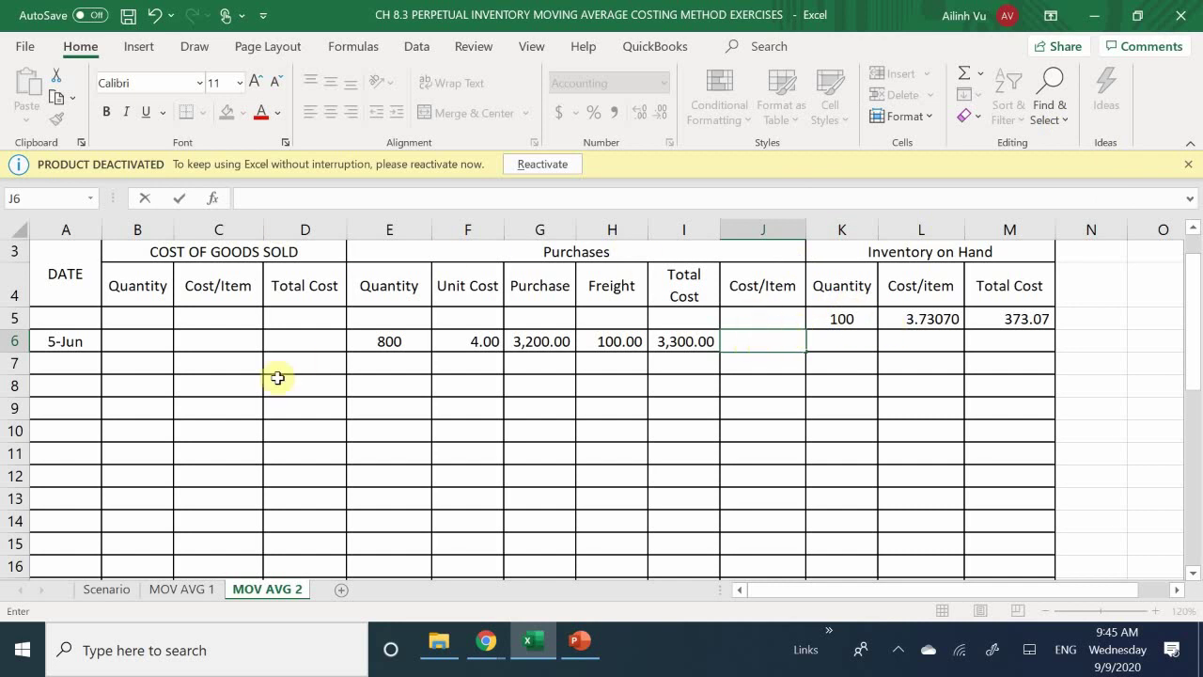
click(376, 362)
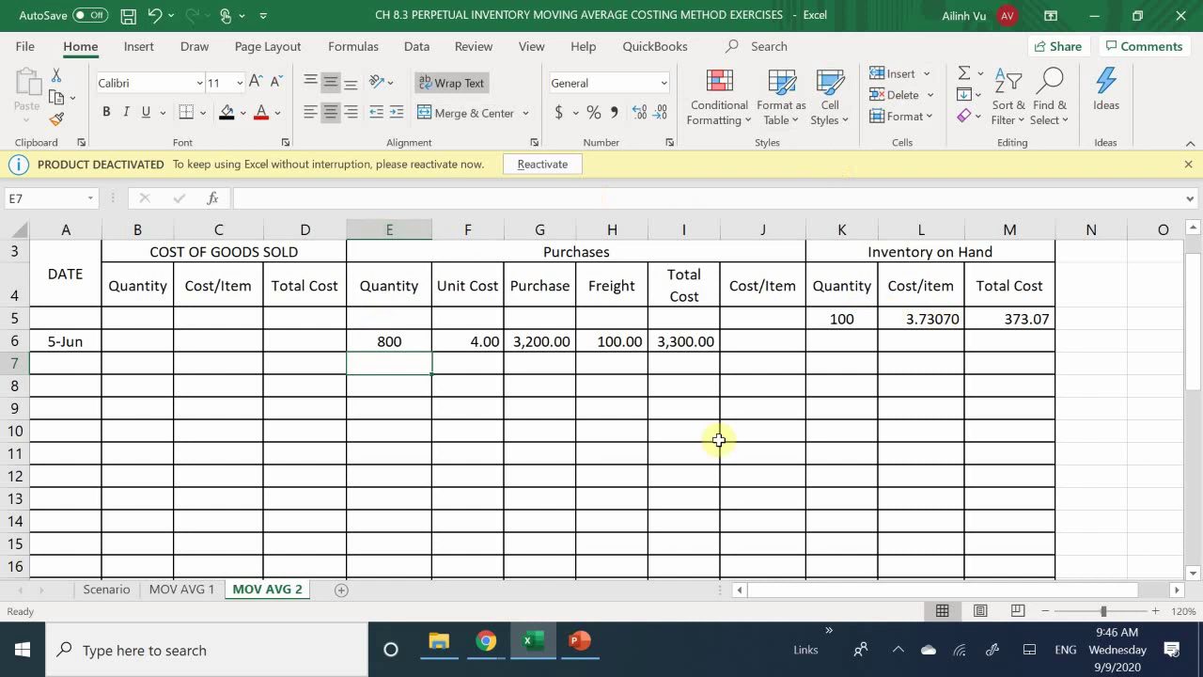
- Record the opening balance in the Purchases section of row 5 with quantity 100 in E5 and date 5/31 in A5
click(397, 322)
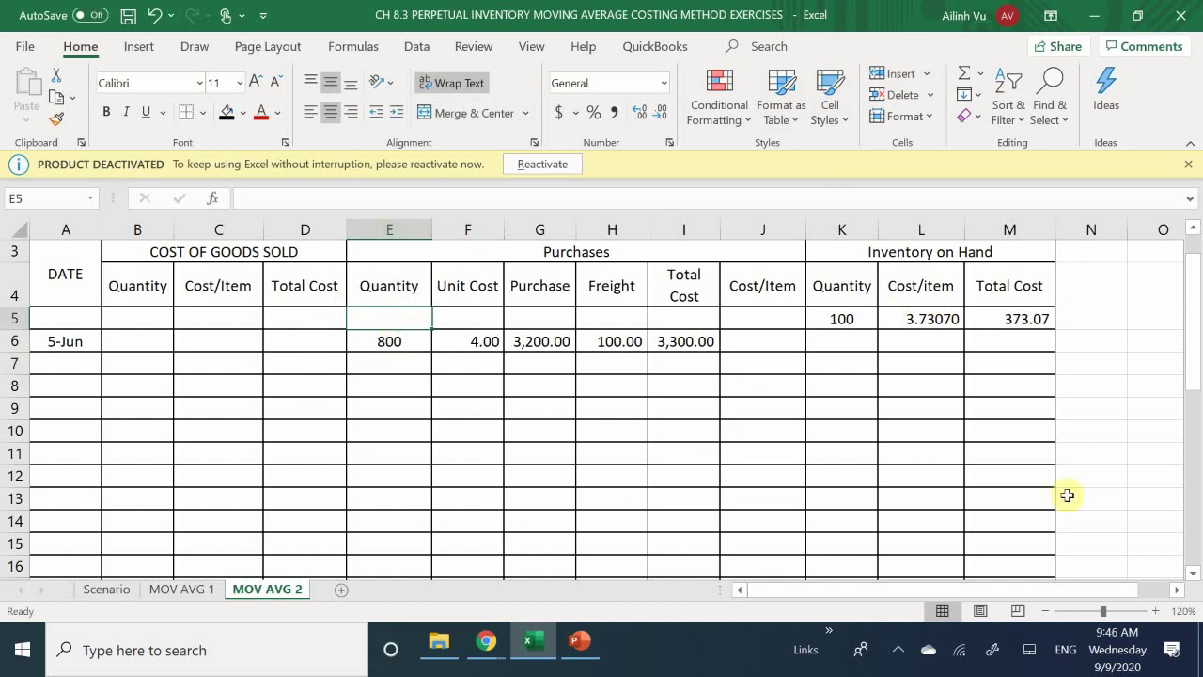
text(100)
key(Return)
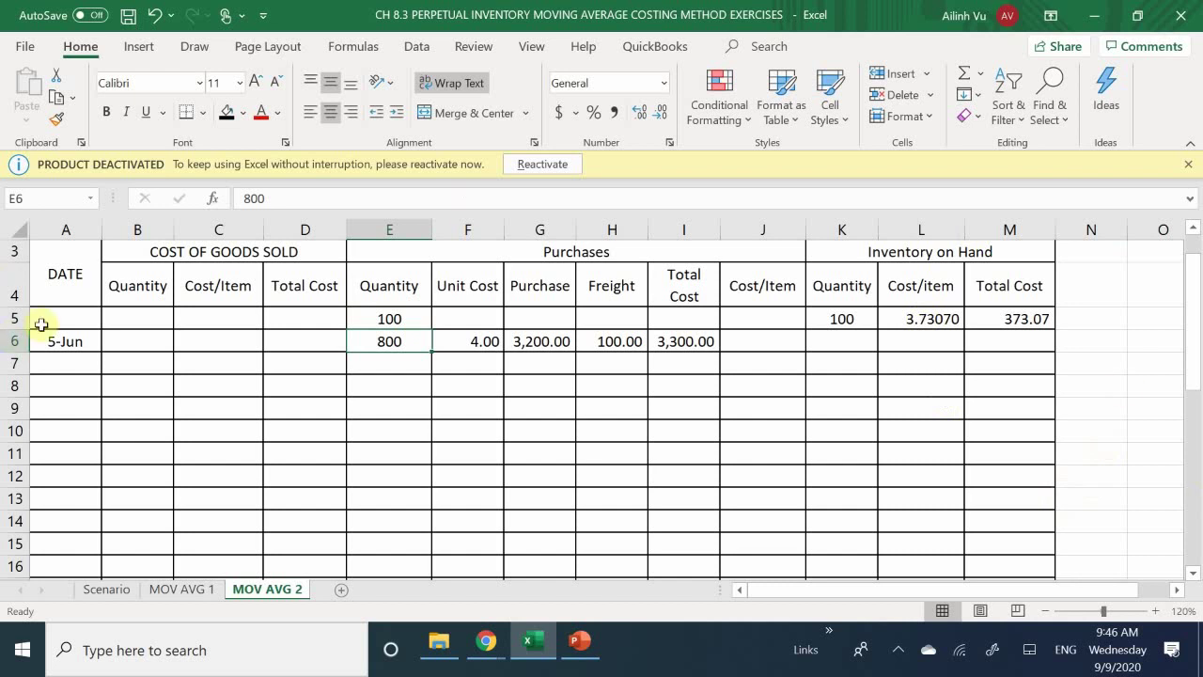
click(41, 324)
text(5)
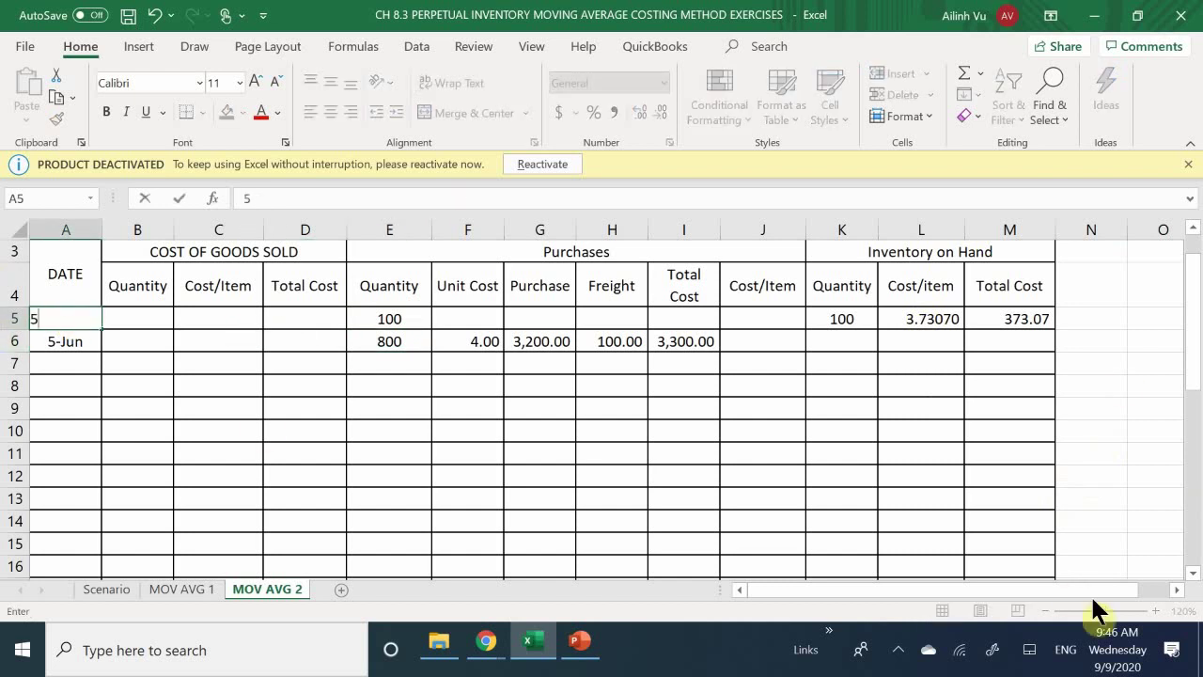
text(/31)
key(Return)
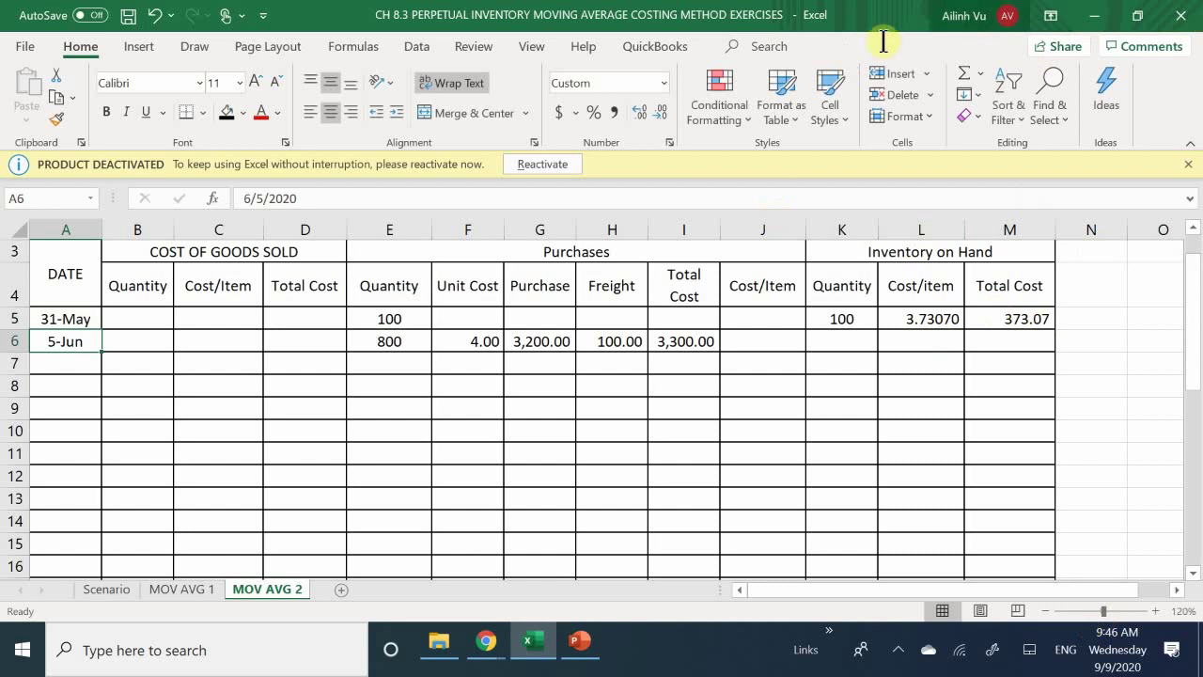
- Link the opening total cost in I5 to the inventory on hand total in M5
click(682, 320)
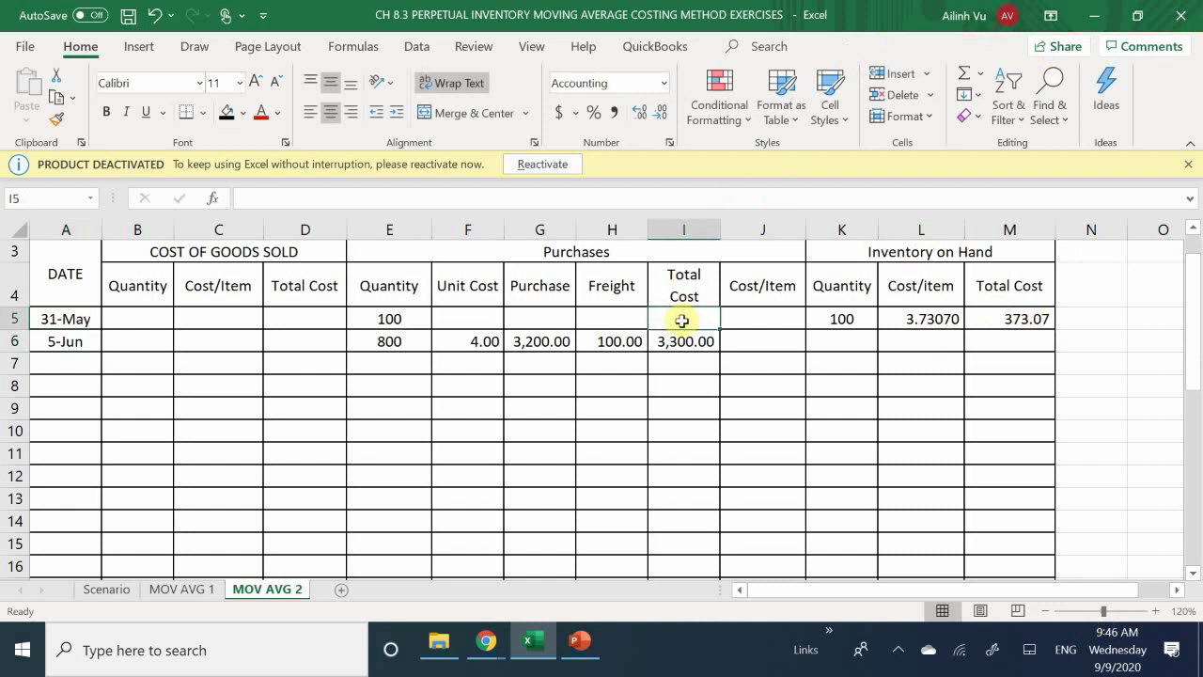
text(=)
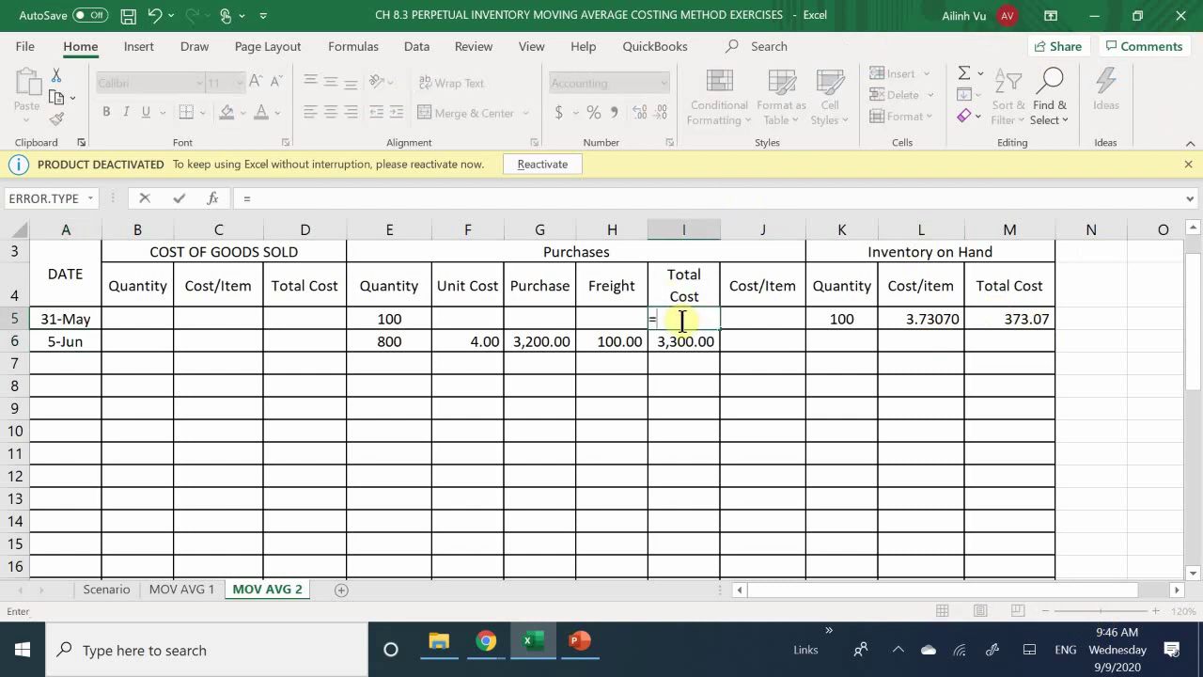
click(1026, 322)
key(Return)
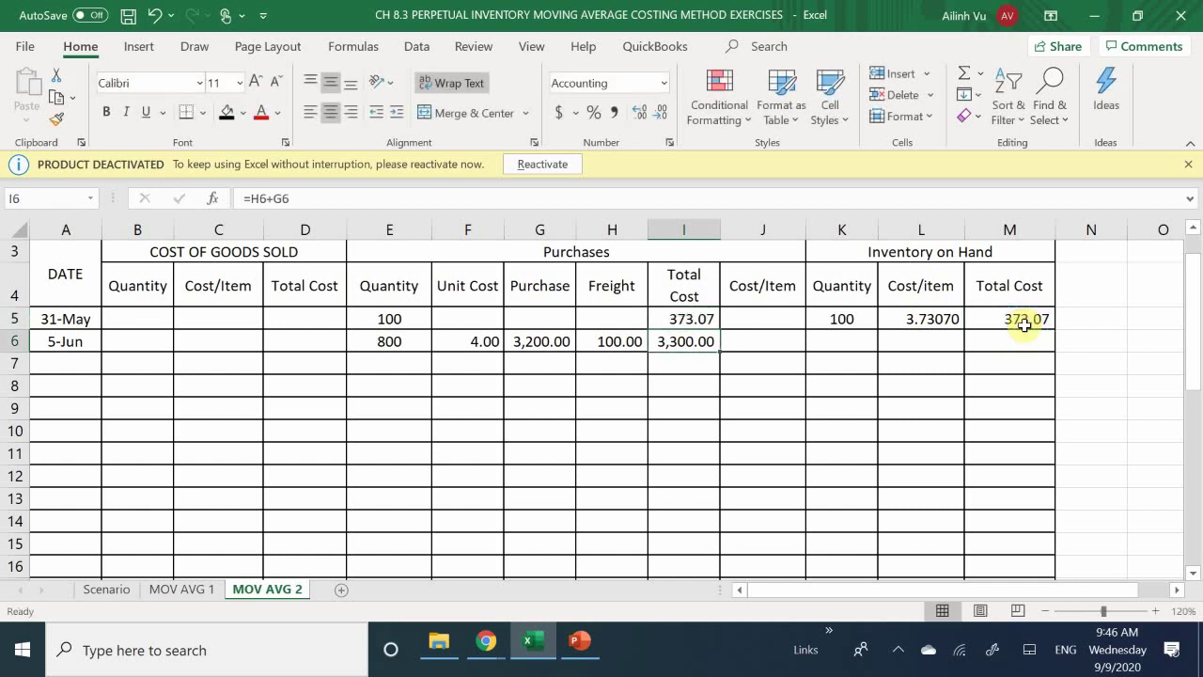
- Add the opening and 5 June quantities in E7 with the formula =E5+E6
click(387, 369)
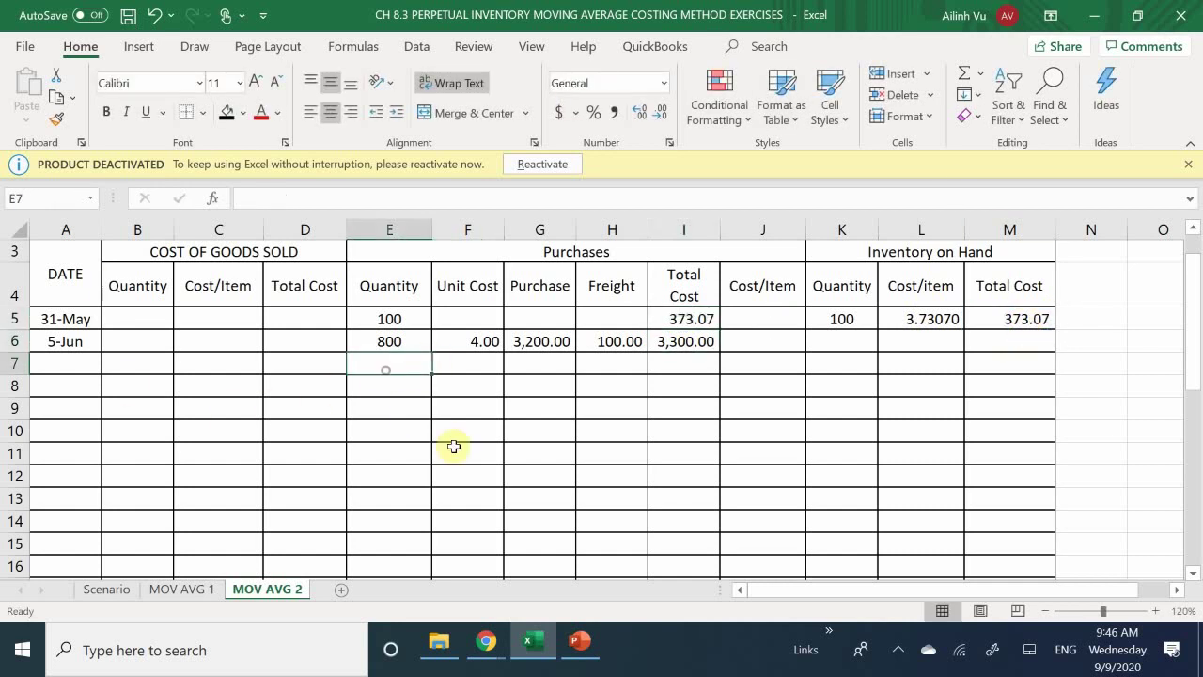
text(=)
key(Up)
key(Up)
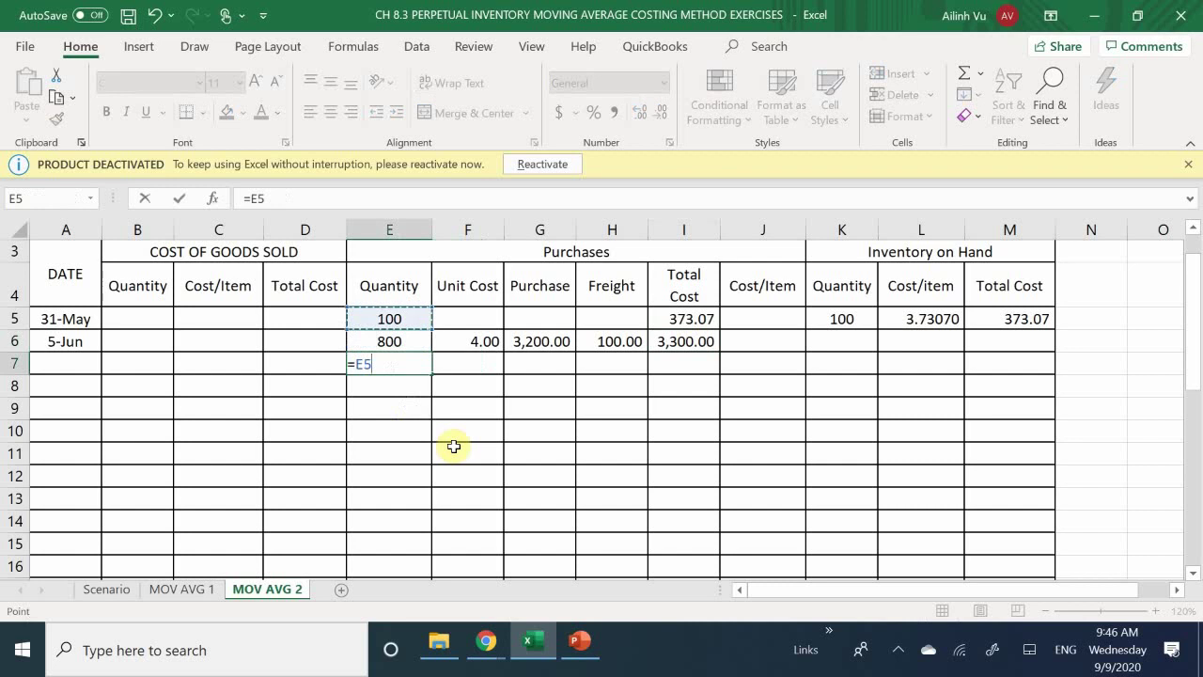
text(+)
key(Up)
key(Return)
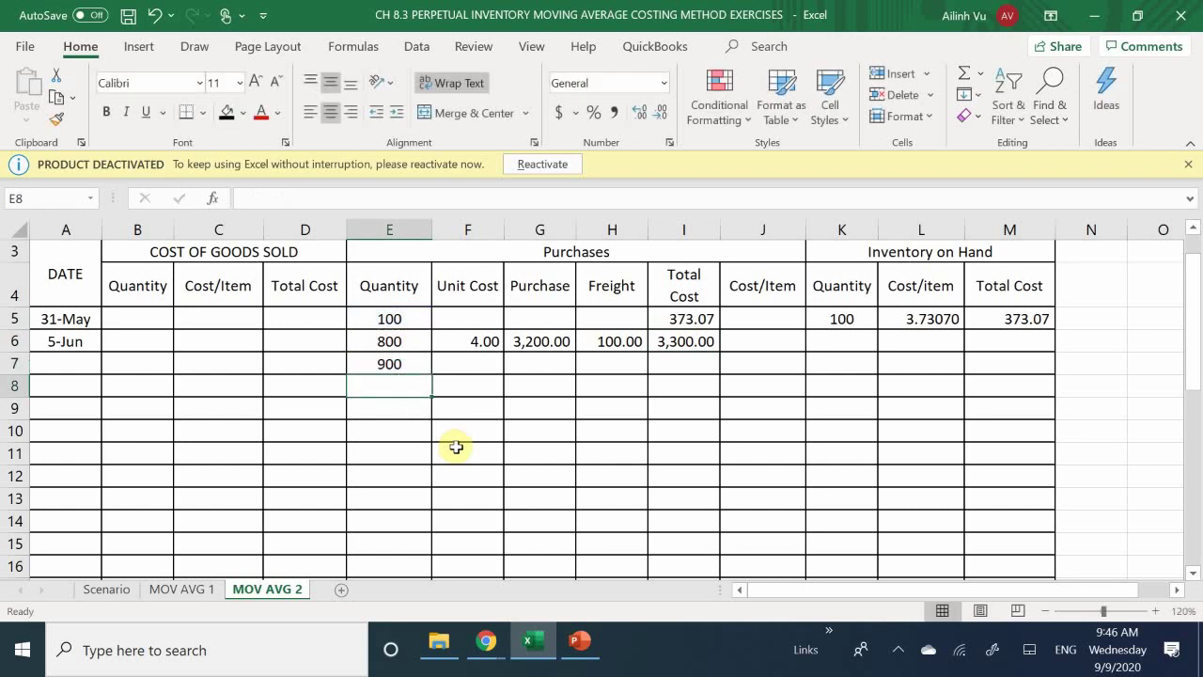
- Add the opening and 5 June total costs in I7 with the formula =I5+I6
click(680, 365)
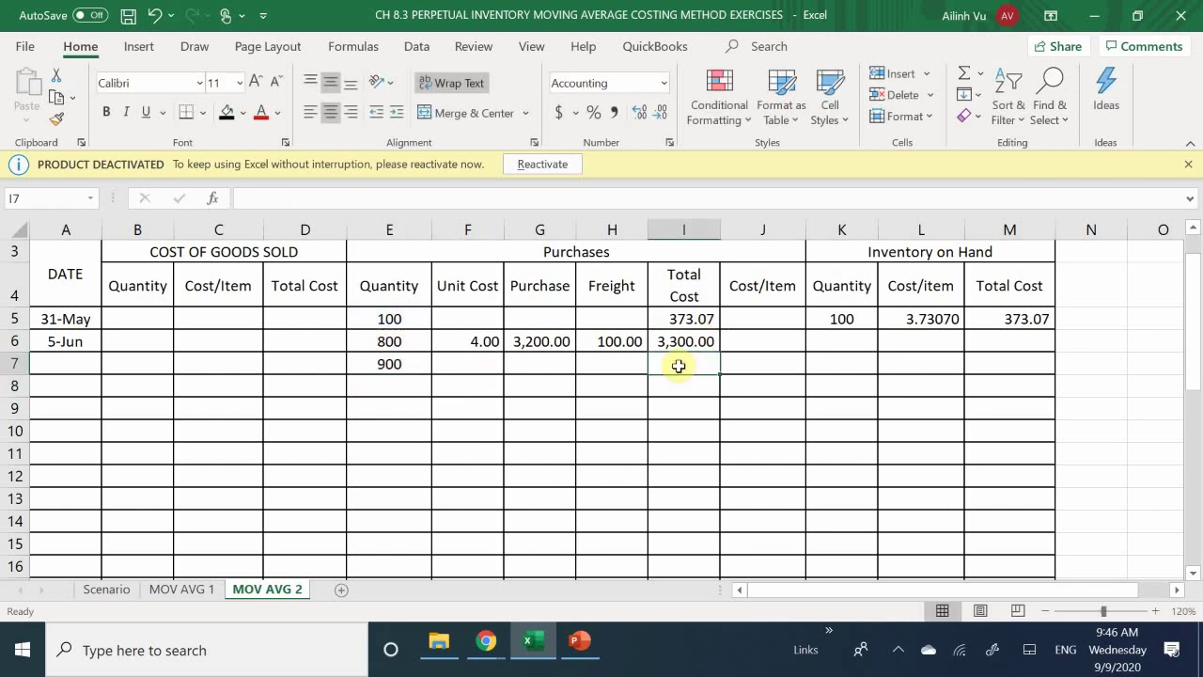
text(=)
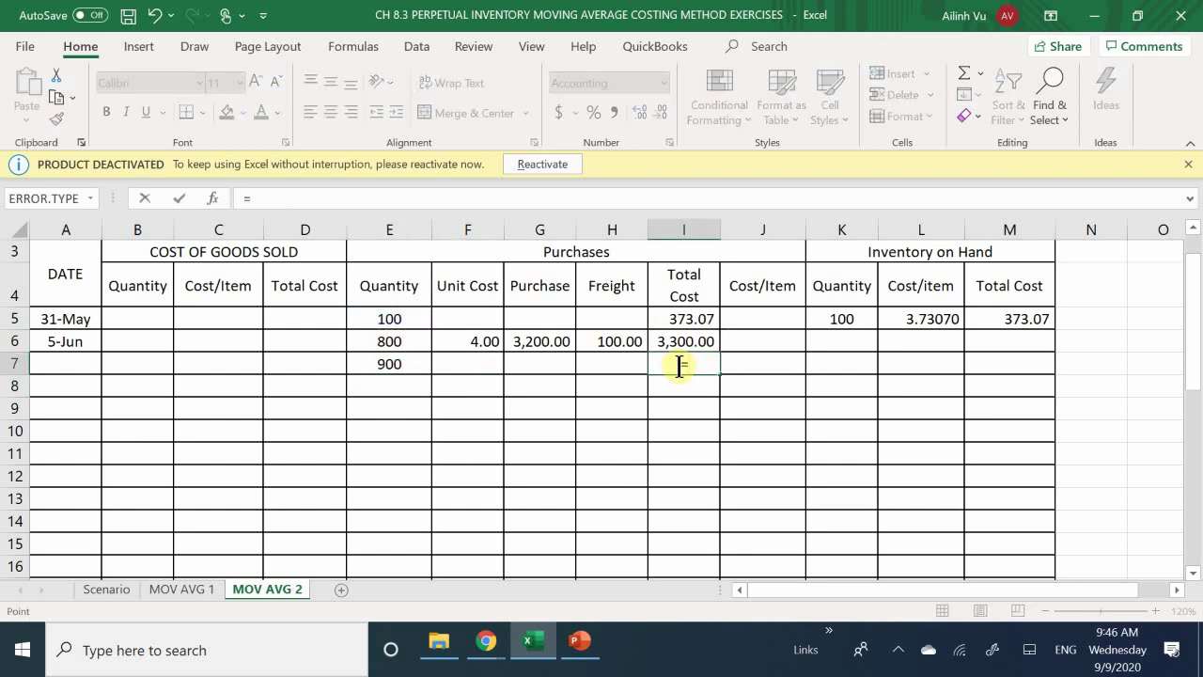
key(Up)
key(Up)
text(+)
key(Up)
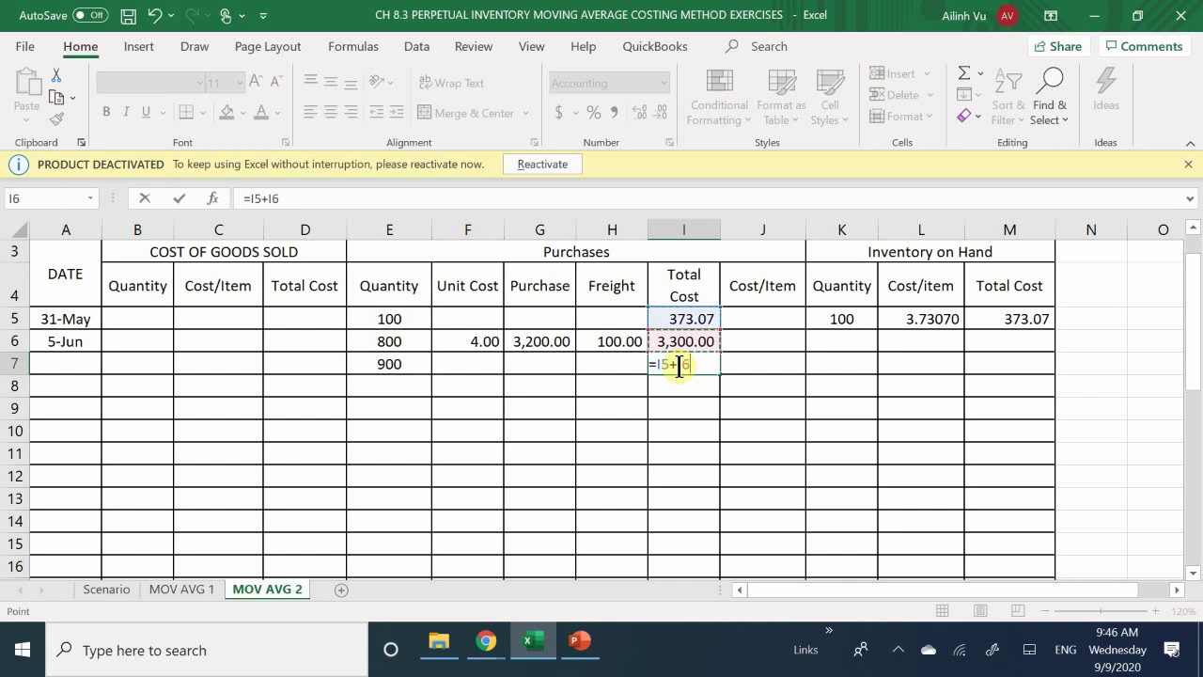
key(Return)
- Calculate the moving-average cost per item in J7 with the formula =I7/E7
key(Right)
key(Up)
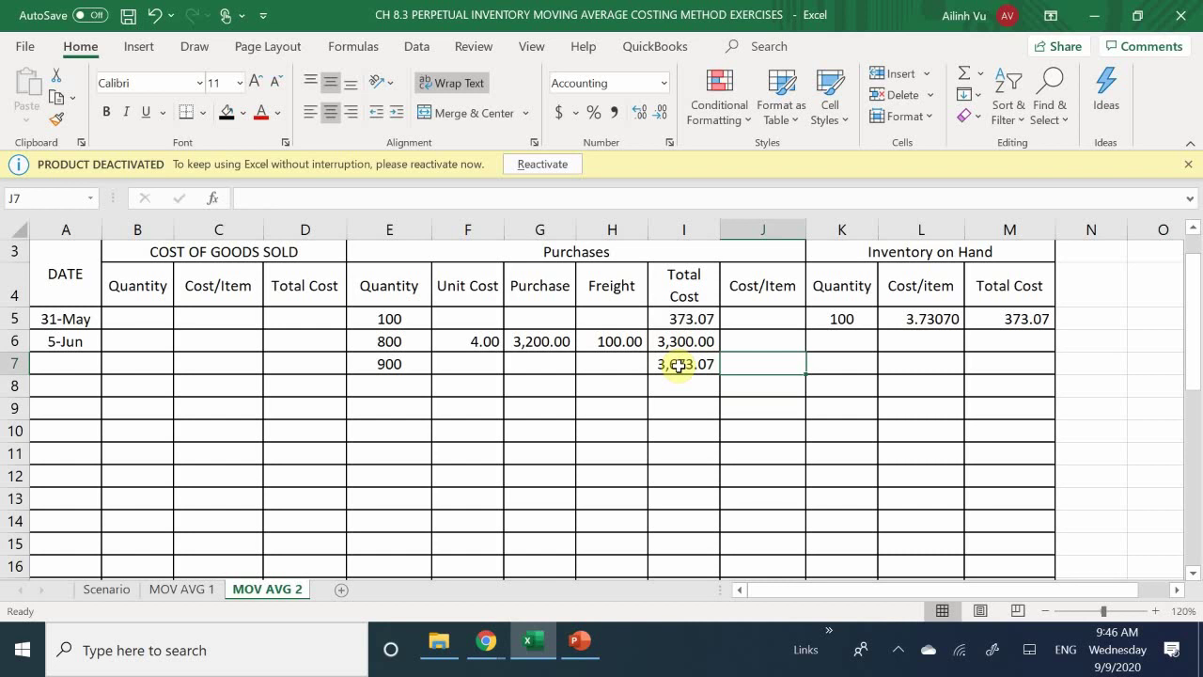
text(=)
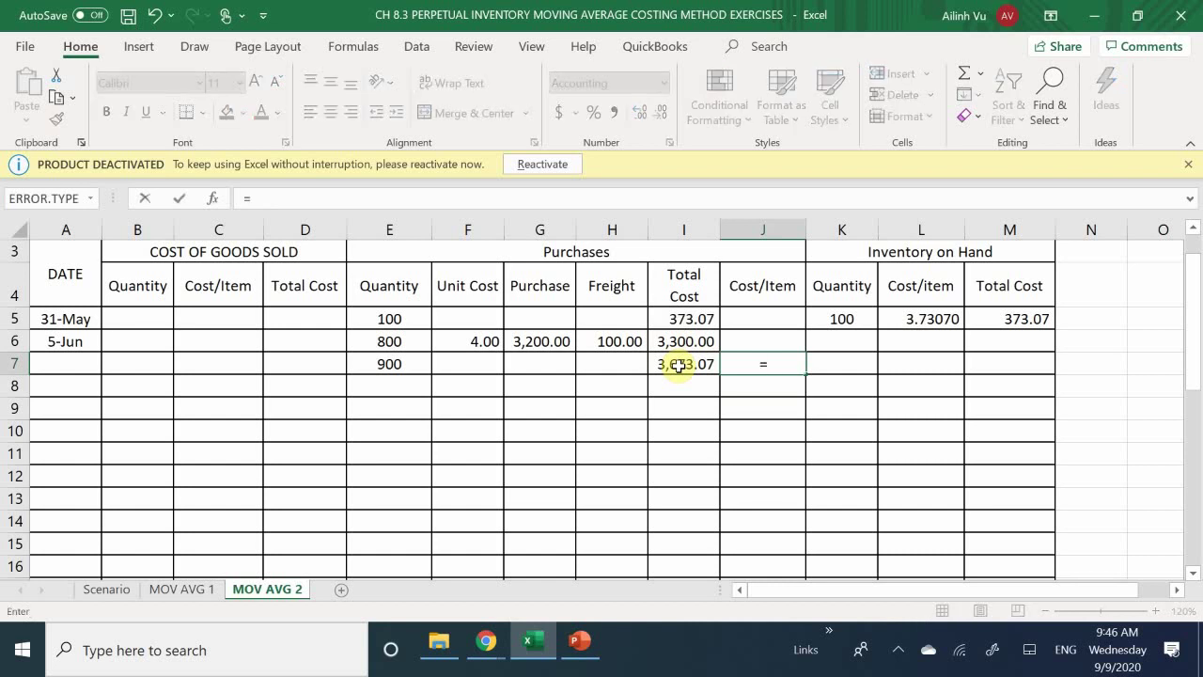
click(677, 365)
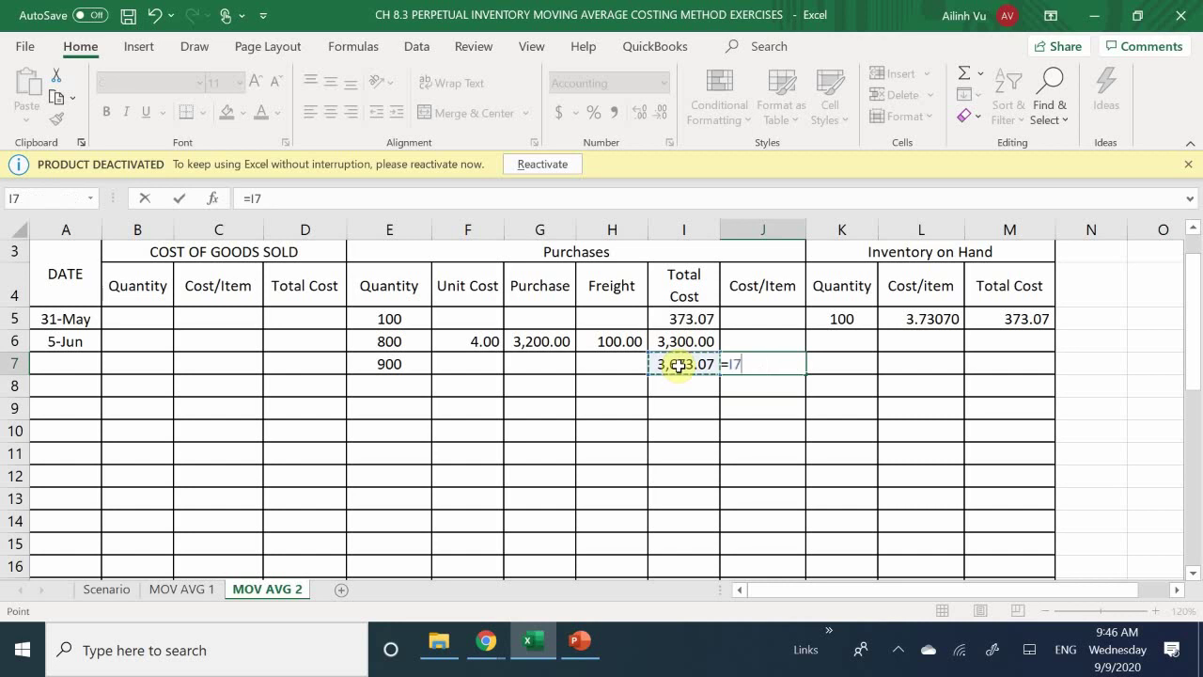
text(/)
key(Left)
key(Left)
key(Left)
key(Left)
key(Left)
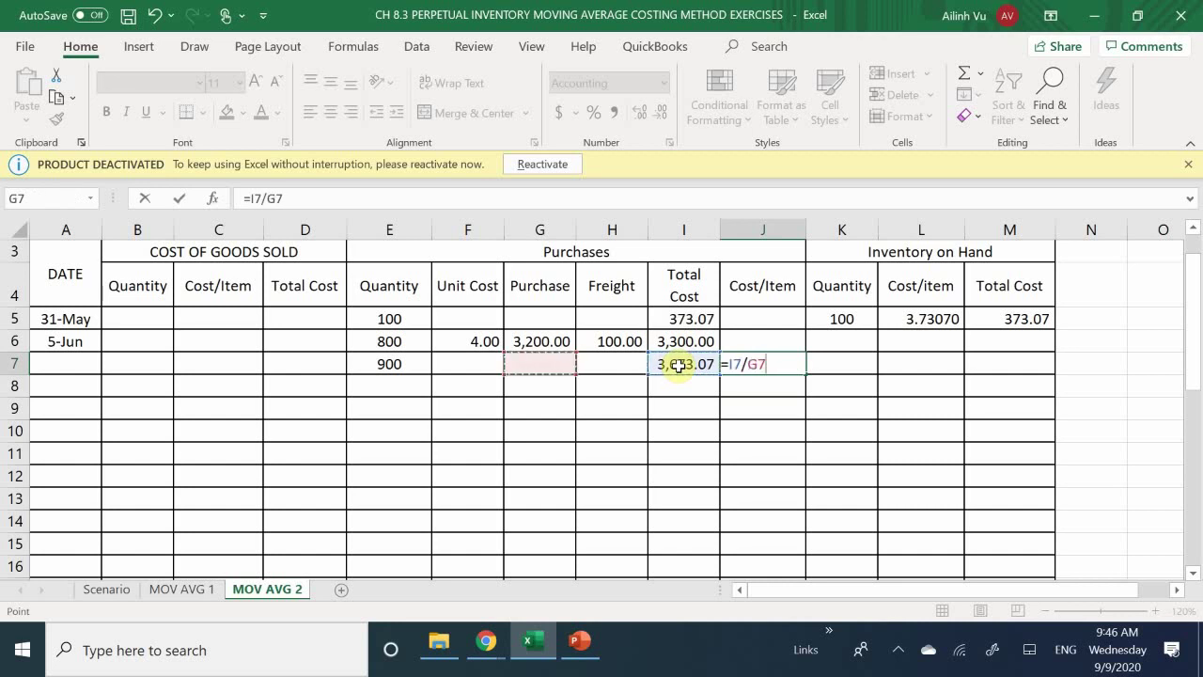
key(Return)
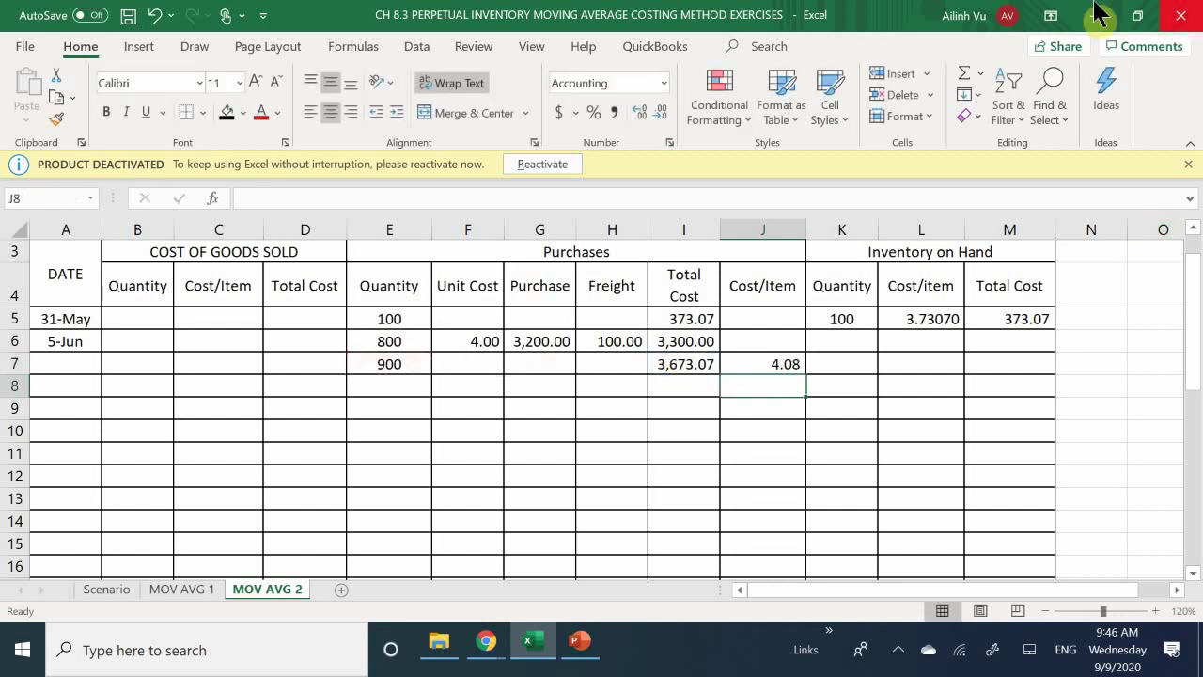
- Show the average cost per item in J7 with six decimal places
click(779, 361)
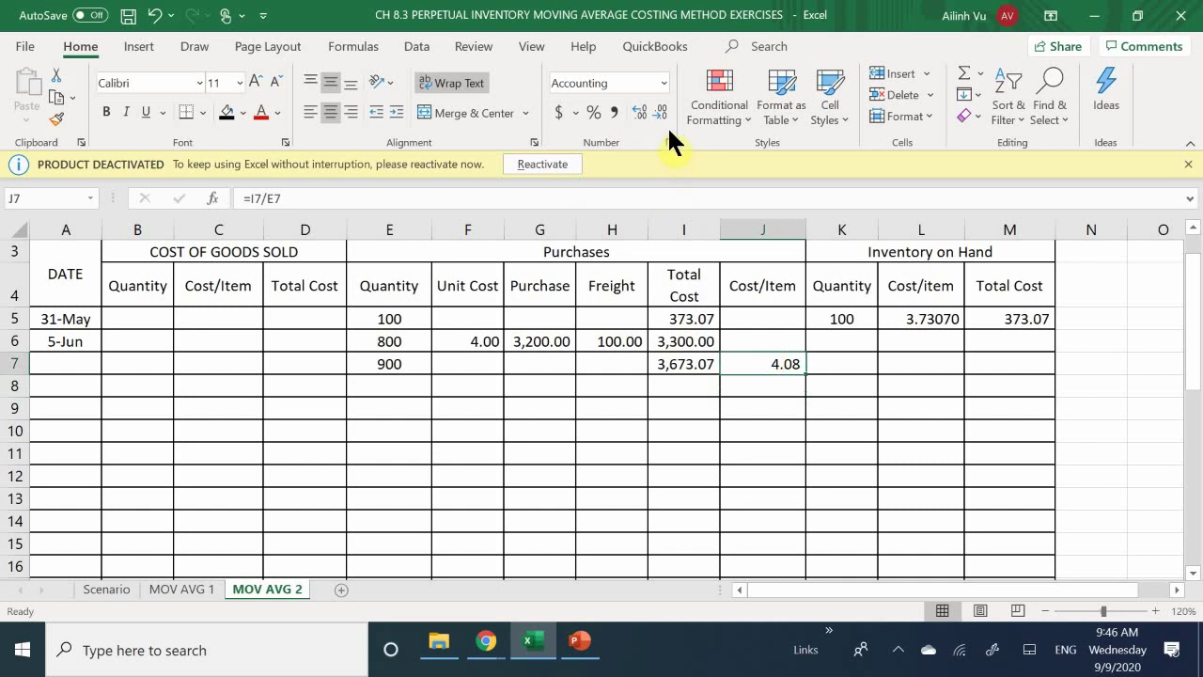
click(637, 112)
click(637, 113)
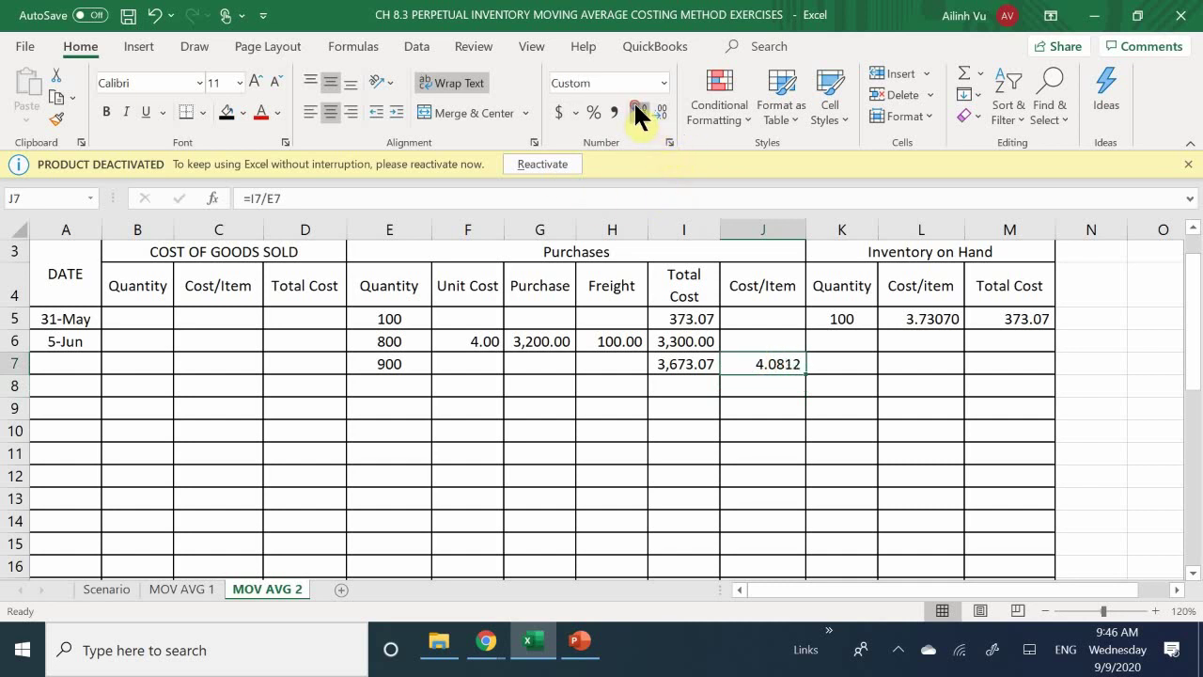
click(638, 113)
click(637, 113)
- Link the inventory on hand quantity in K7 to the combined quantity in E7
click(841, 362)
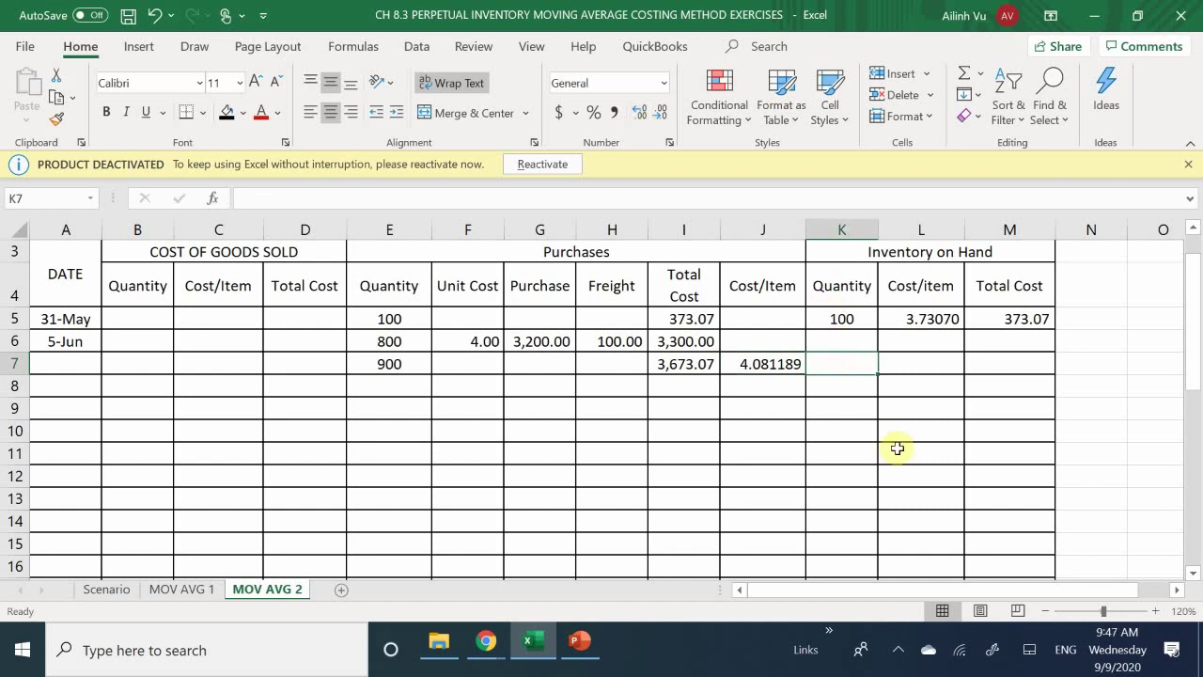
text(=)
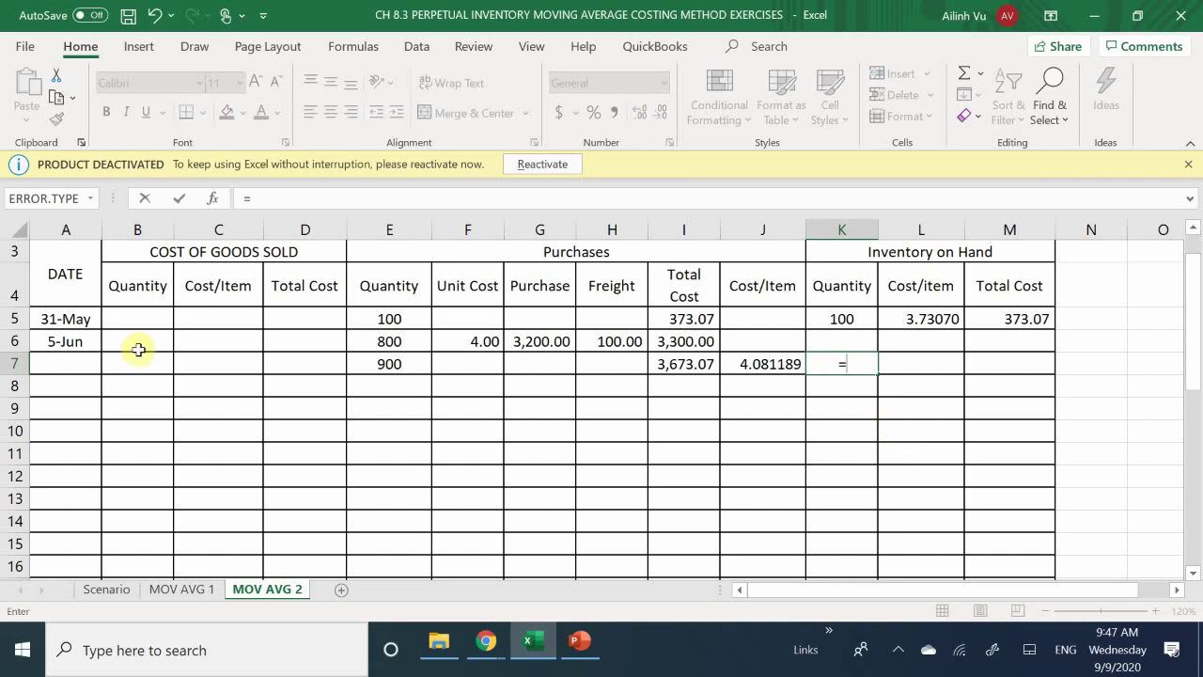
click(390, 366)
key(Return)
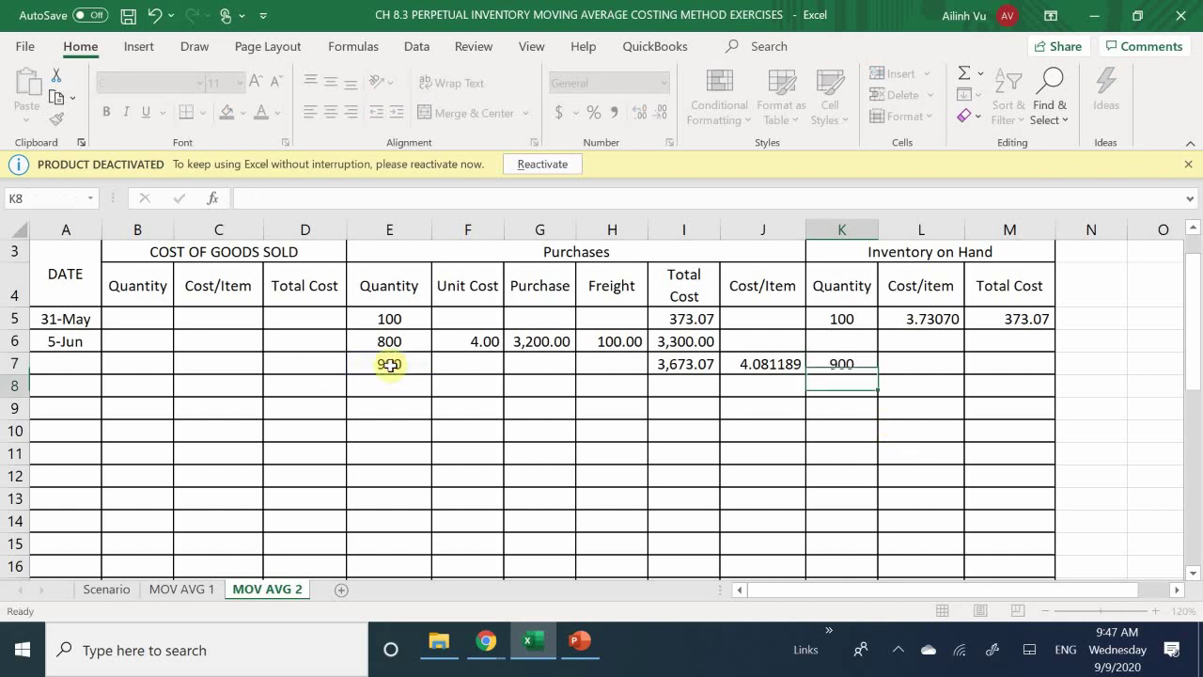
- Link the inventory on hand total cost in M7 to the combined total cost in I7
key(Right)
key(Right)
key(Up)
text(=)
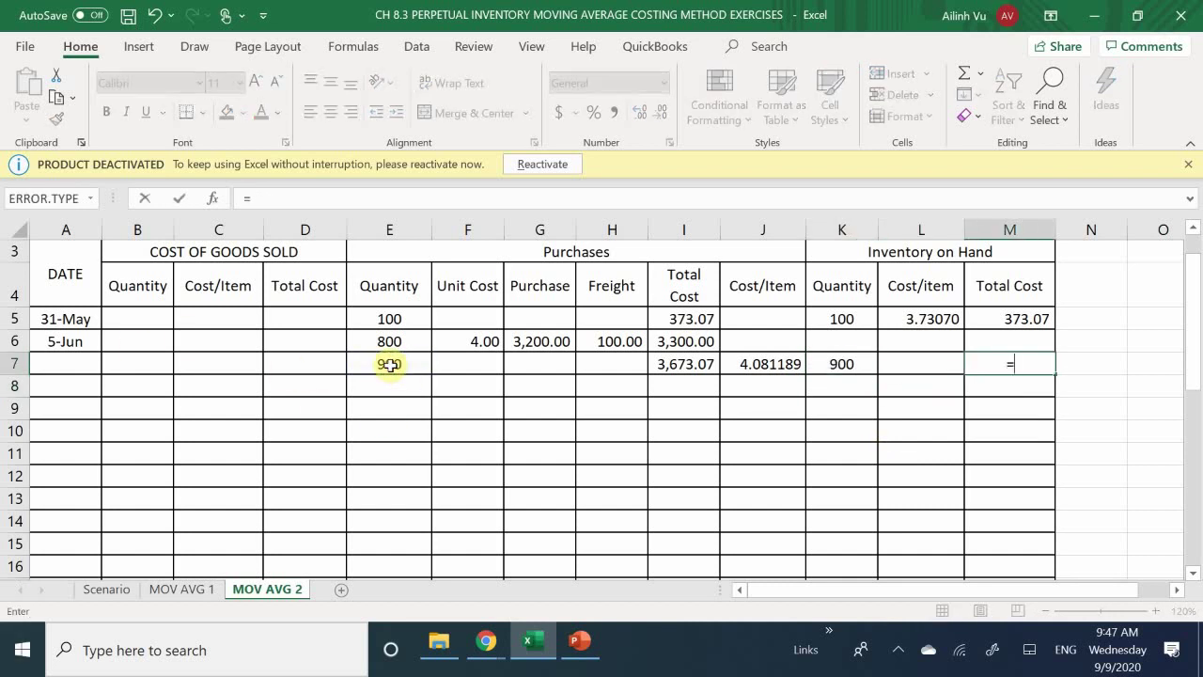
click(678, 366)
key(Return)
key(Left)
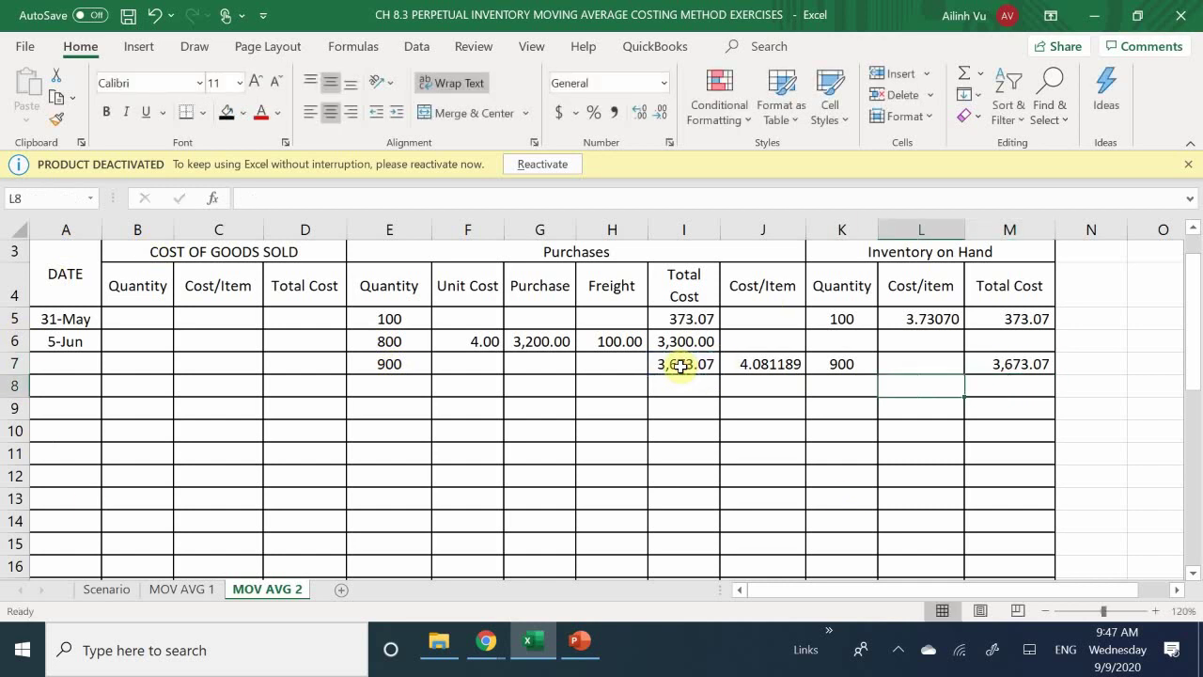
- Calculate the inventory on hand cost per item in L7 with the formula =M7/K7
key(Up)
text(=)
key(Right)
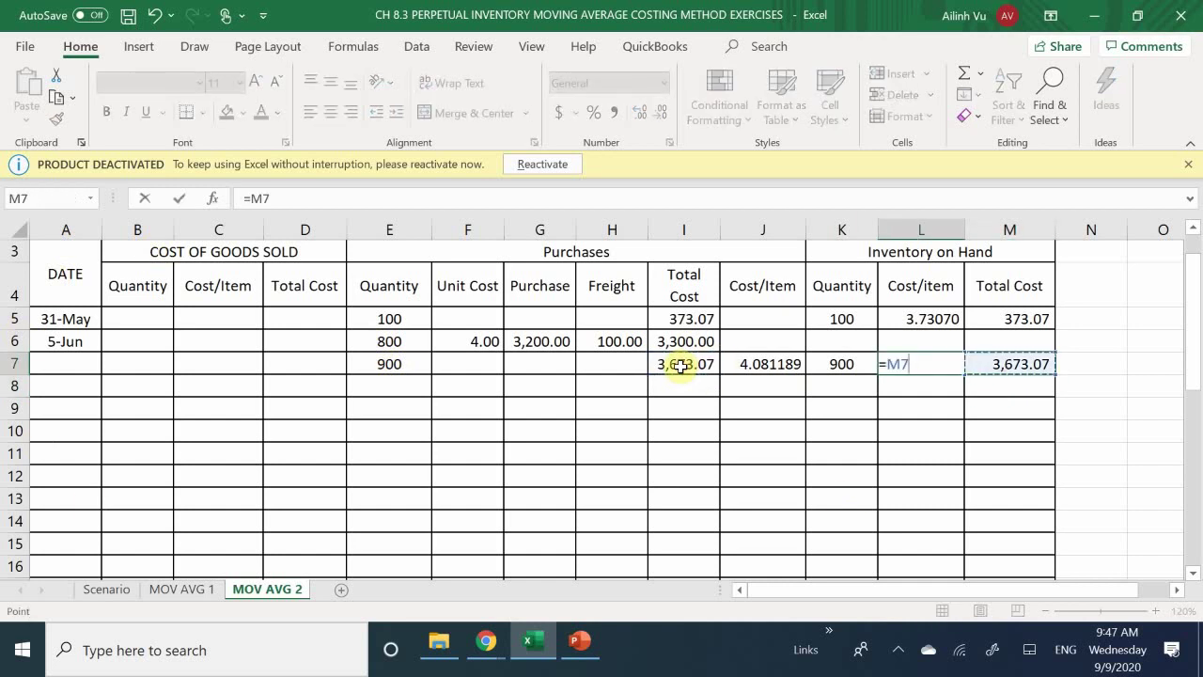
text(/)
key(Left)
key(Return)
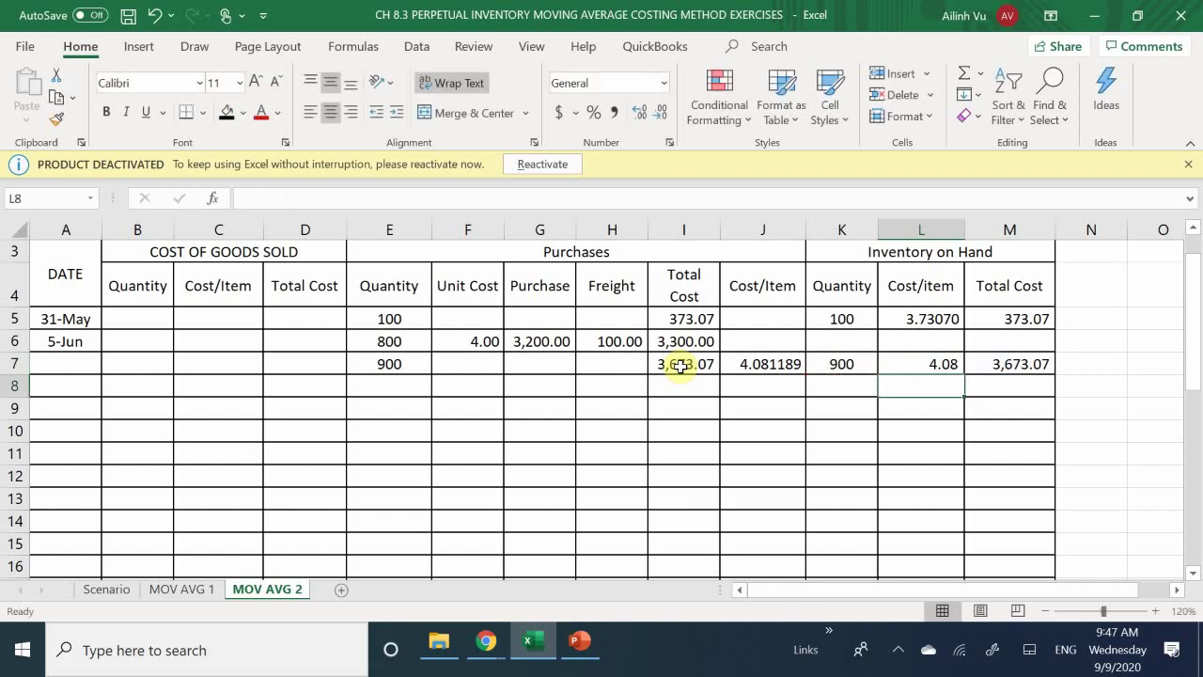
- Show the inventory on hand cost per item in L7 with six decimal places
click(925, 358)
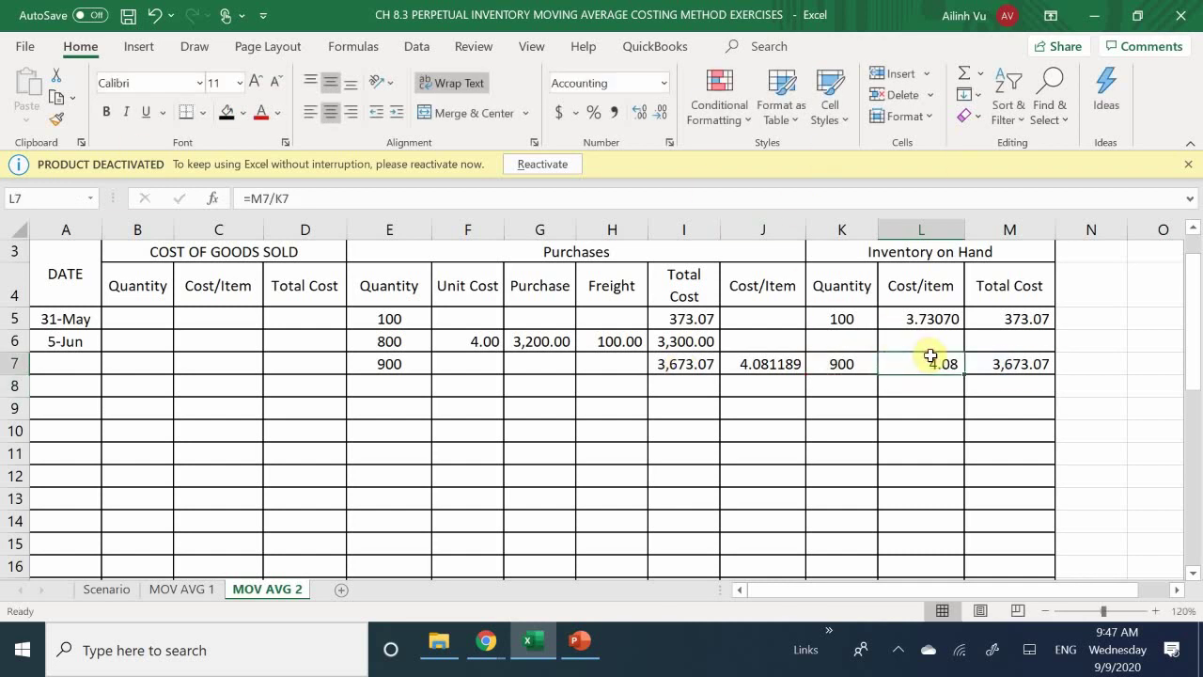
click(639, 111)
click(639, 110)
click(639, 111)
click(639, 111)
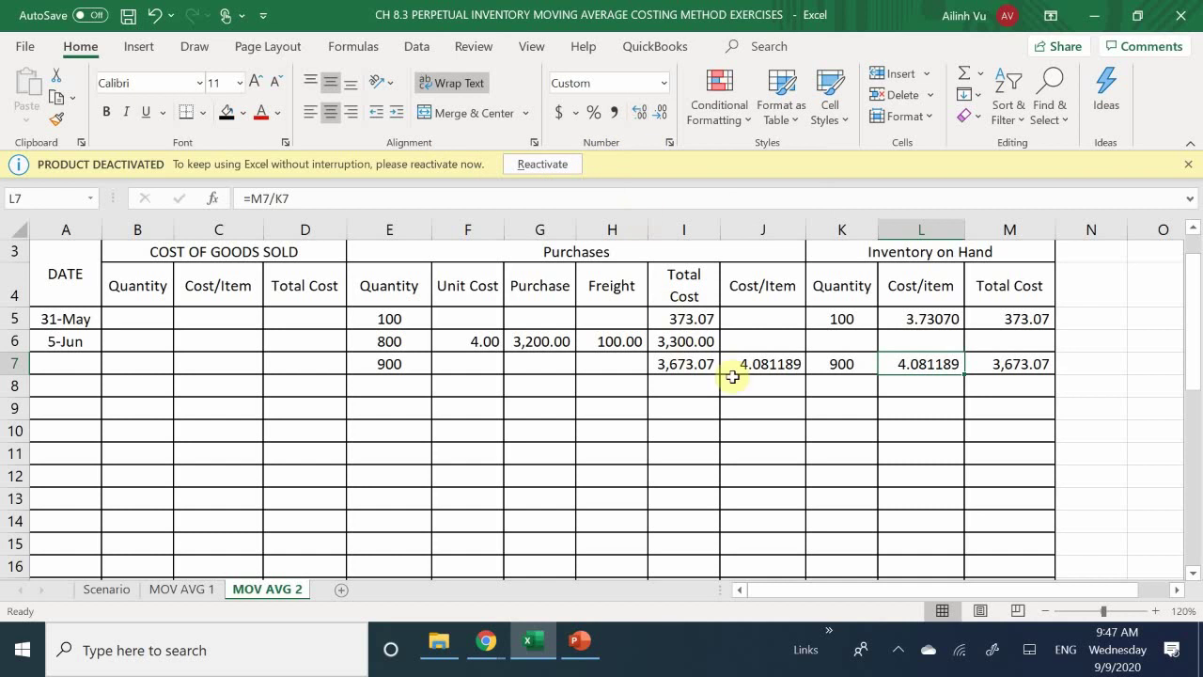
- Black out the inventory on hand cells K5:M6 with a black fill
click(842, 364)
drag(841, 319, 987, 344)
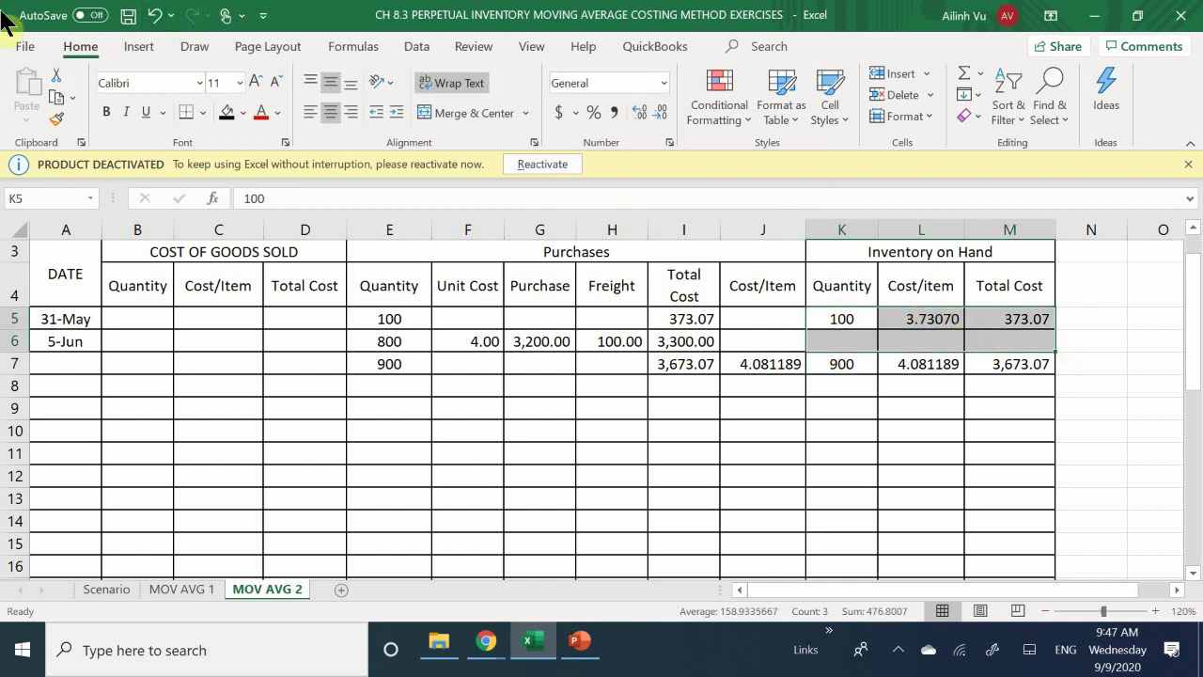
click(224, 111)
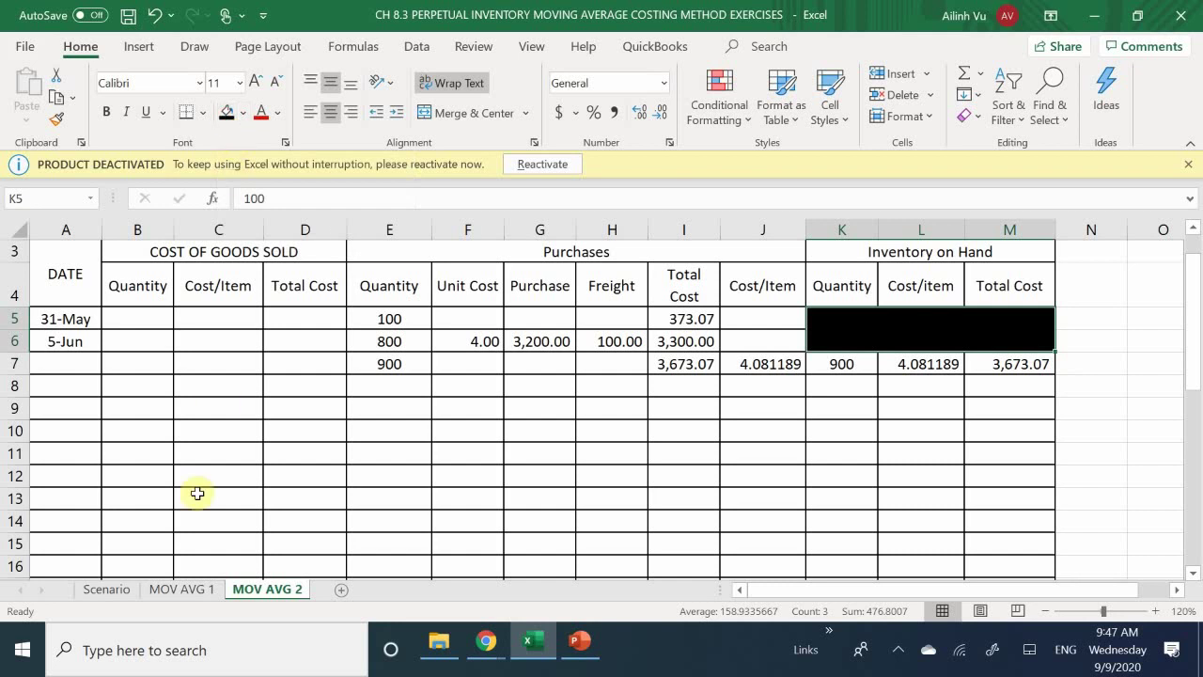
- Look up the 7 June sale on the Scenario sheet, and record its date 6/7 in A8 and quantity 350 in B8 of MOV AVG 2
click(111, 589)
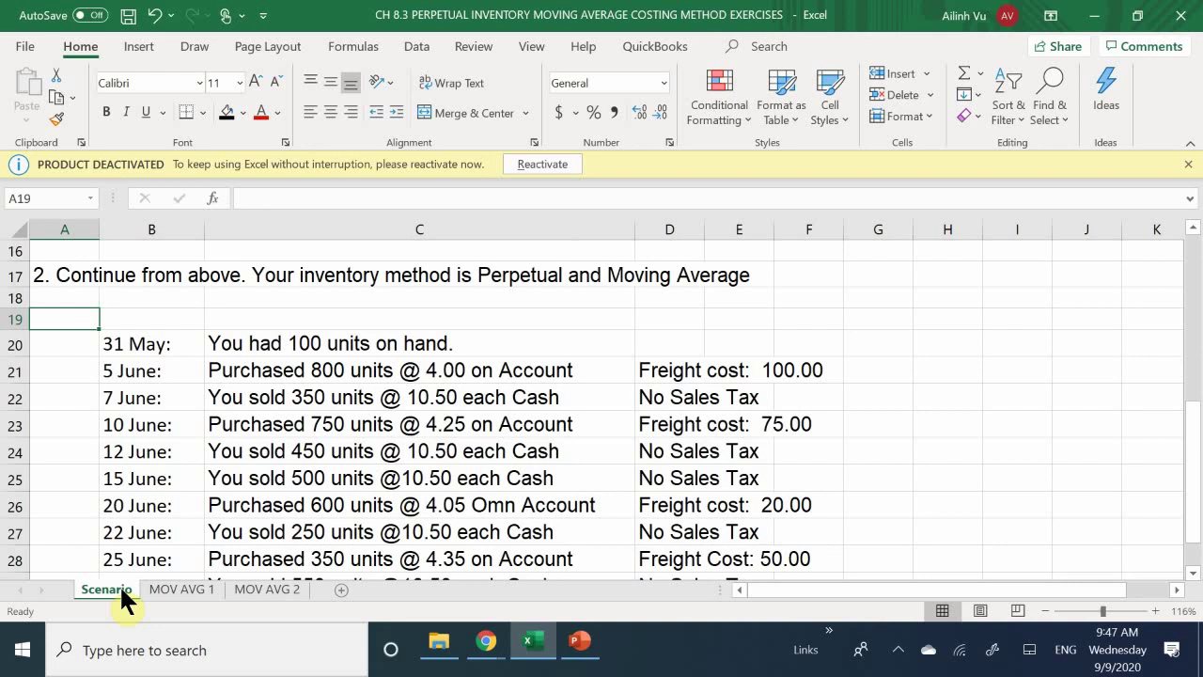
click(254, 590)
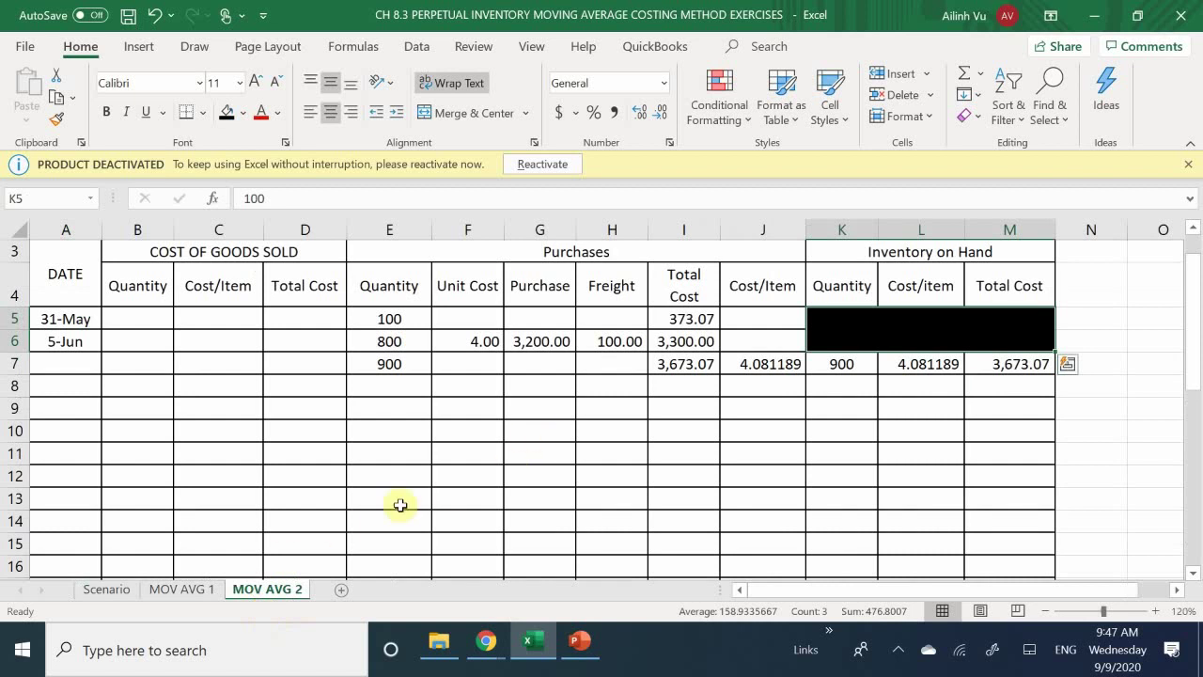
click(110, 590)
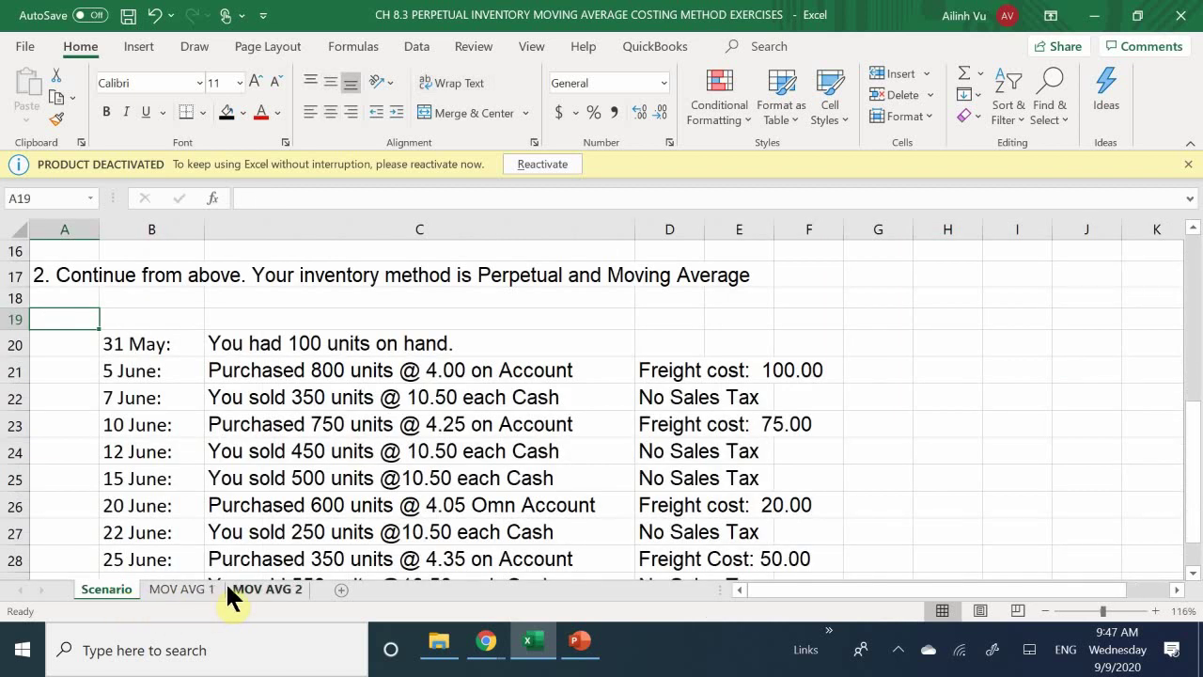
click(263, 589)
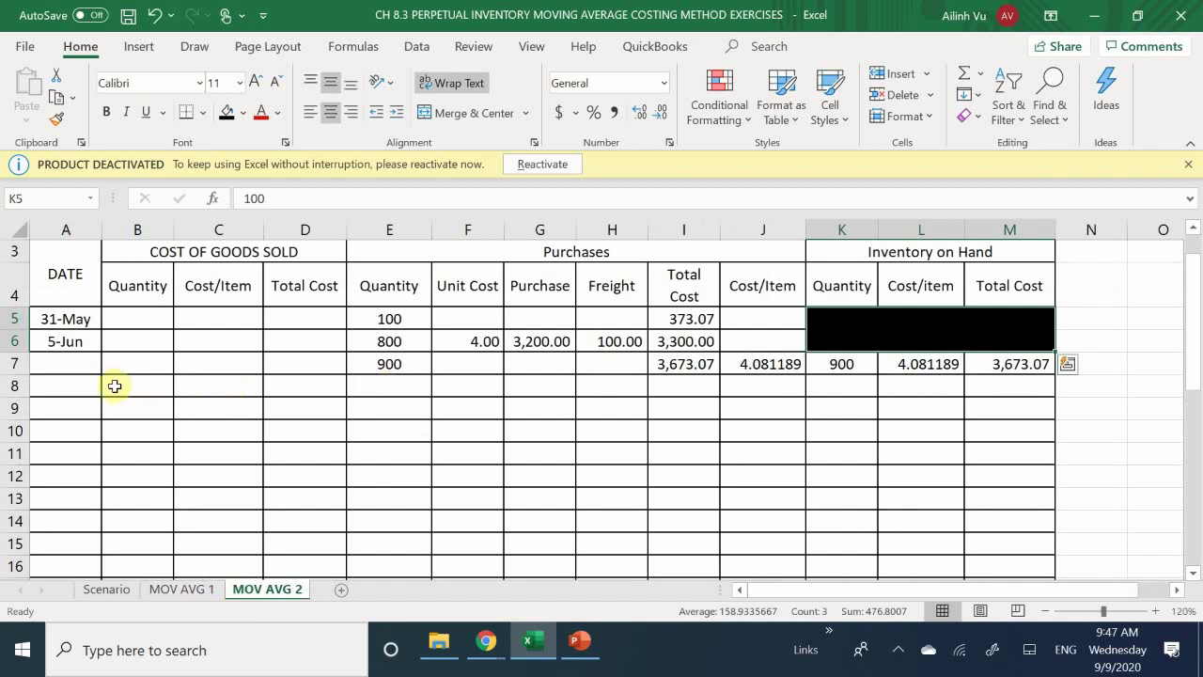
click(49, 391)
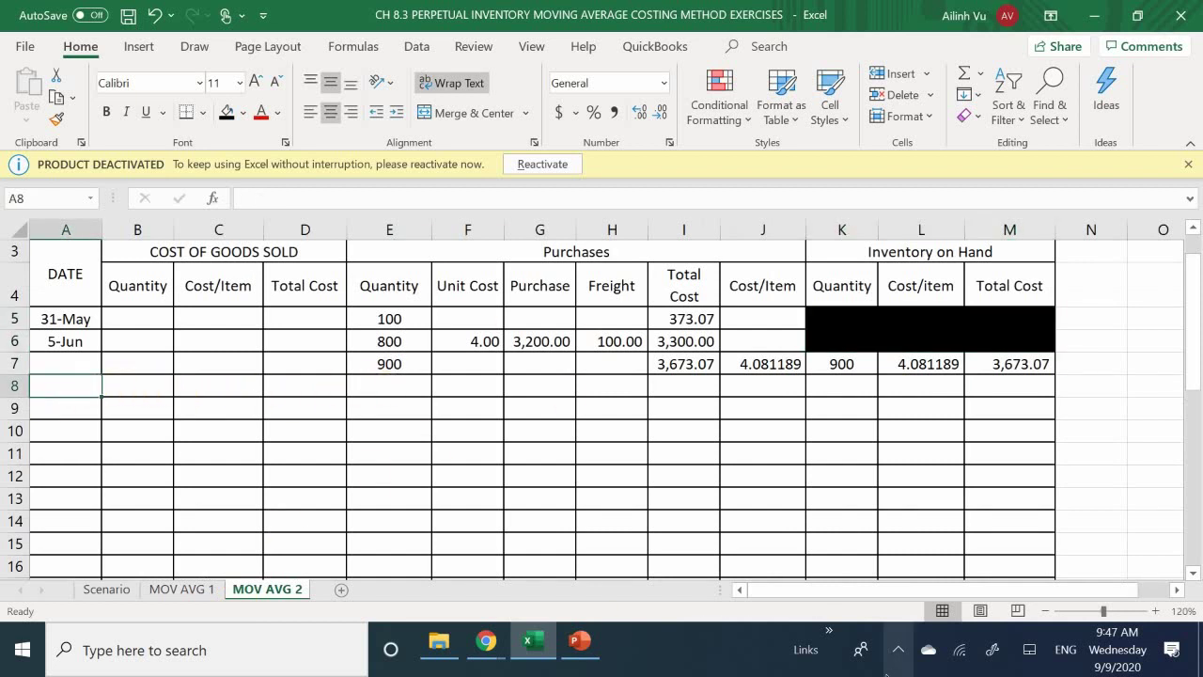
text(6/7)
key(Return)
key(Right)
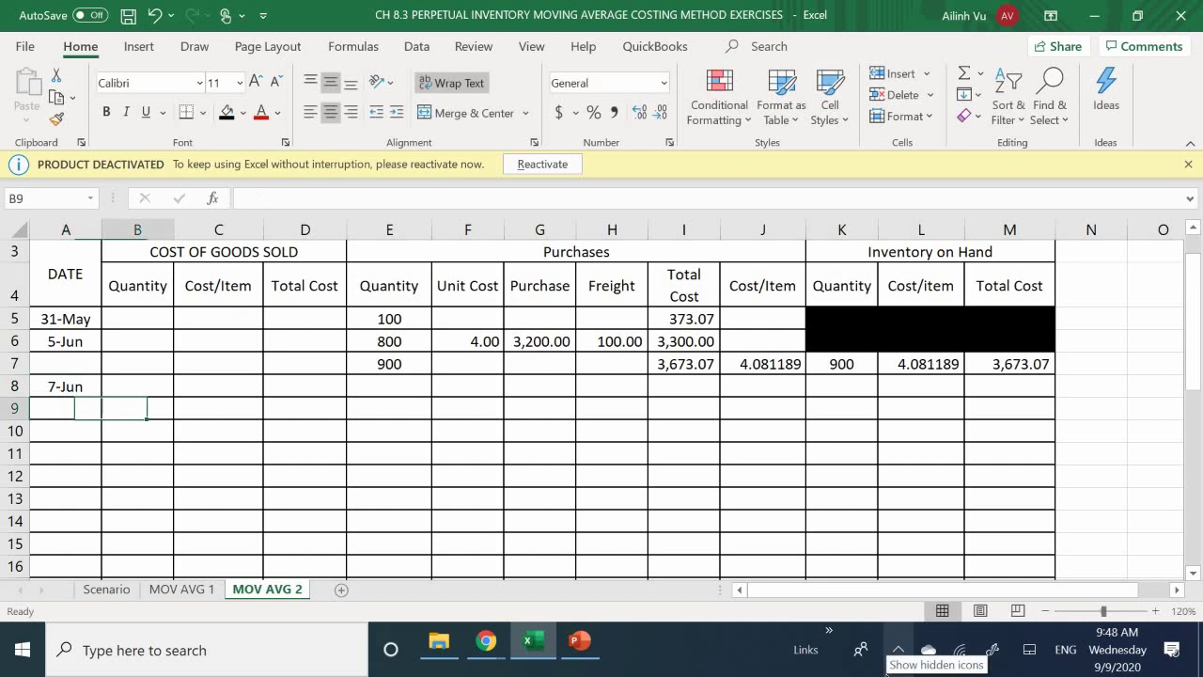
key(Up)
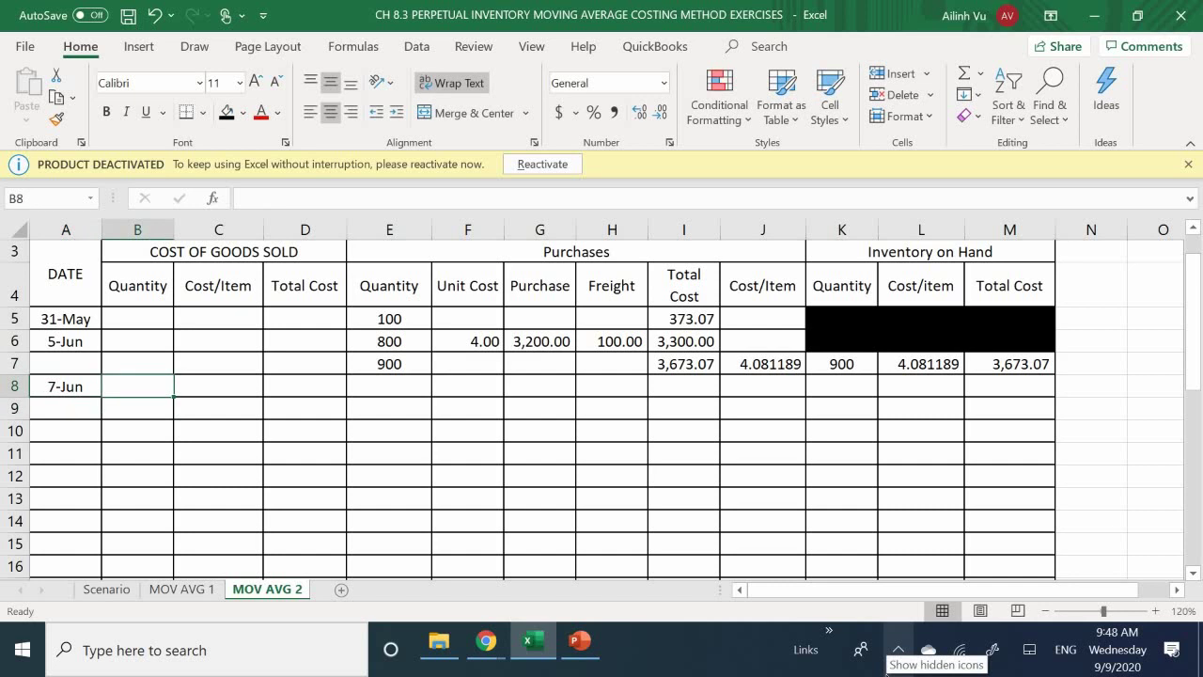
text(350)
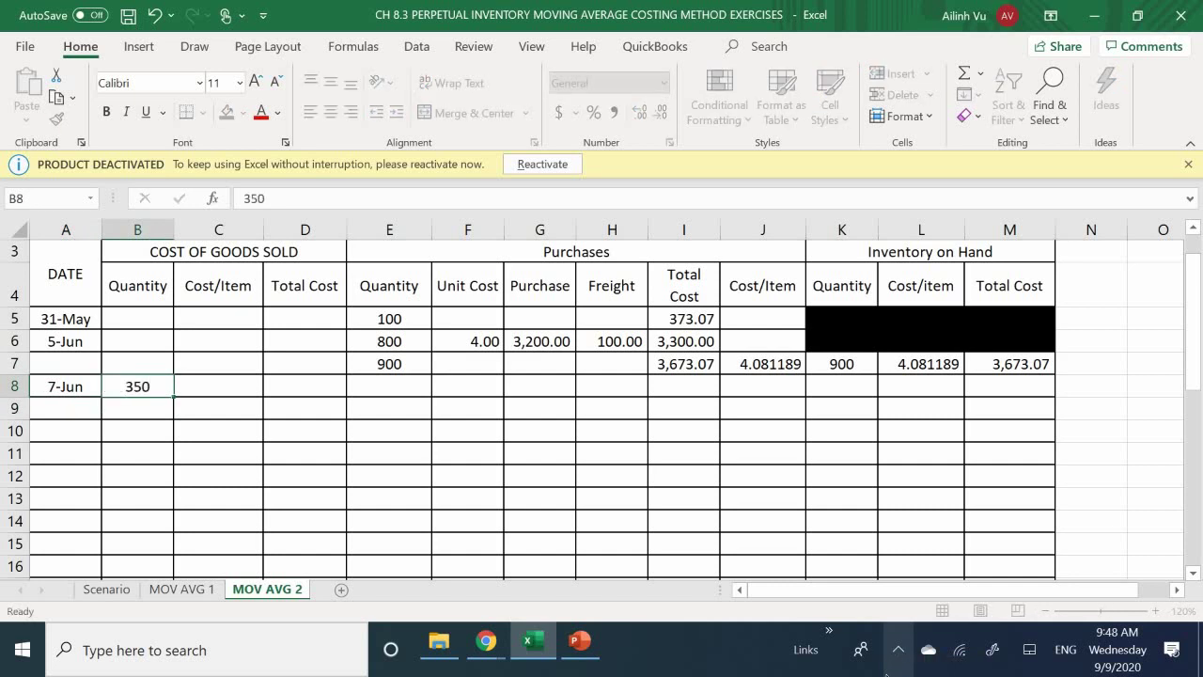
key(Return)
- Link the cost of goods sold cost per item in C8 to the inventory on hand average cost in L7
key(Right)
key(Up)
text(=)
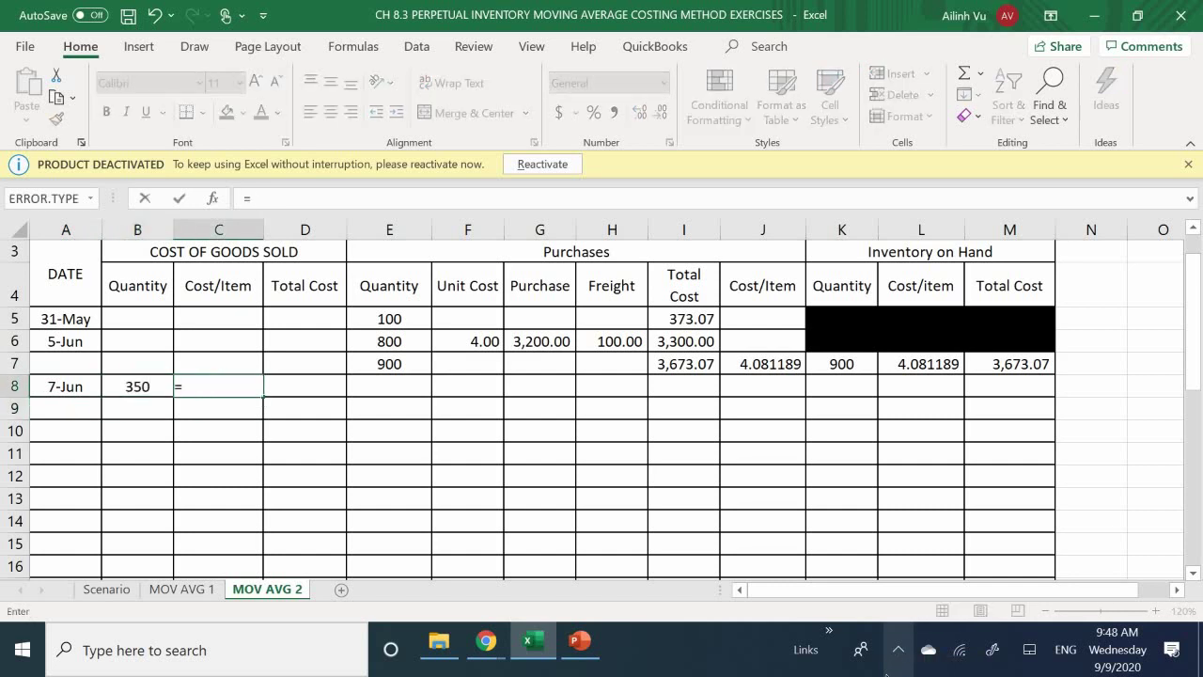
click(940, 365)
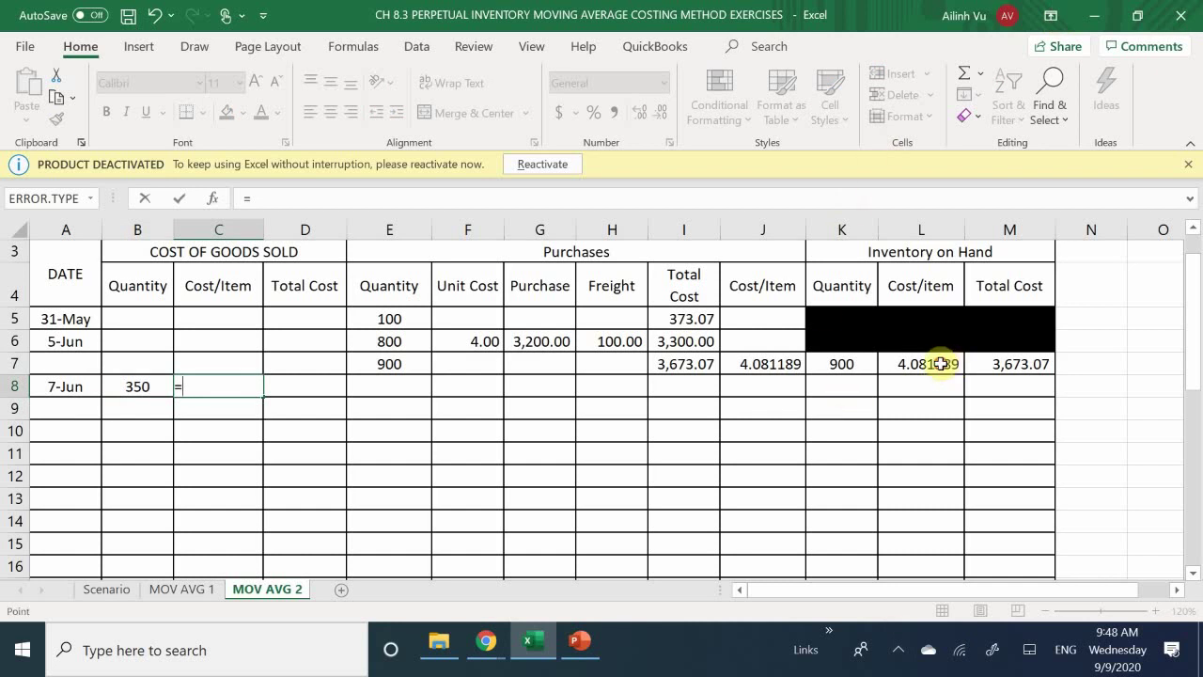
key(Return)
- Calculate the 7 June cost of goods sold in D8, rounded to two decimals, with the formula =ROUND(B8*C8,2)
key(Right)
key(Up)
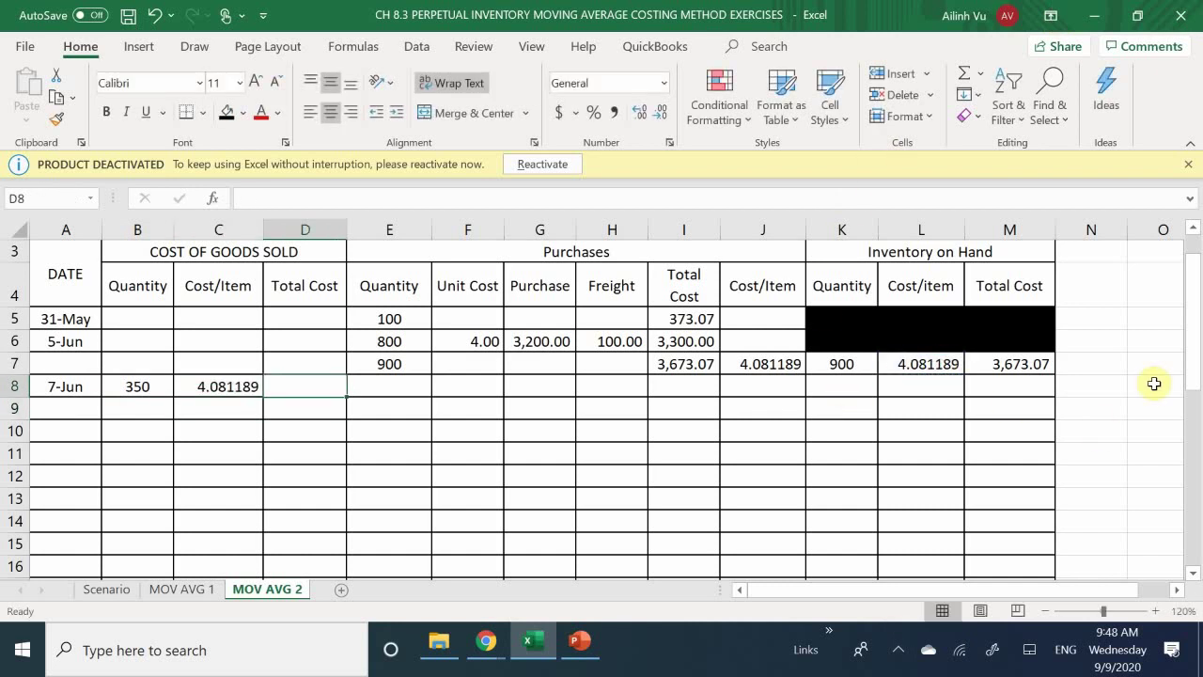
text(=)
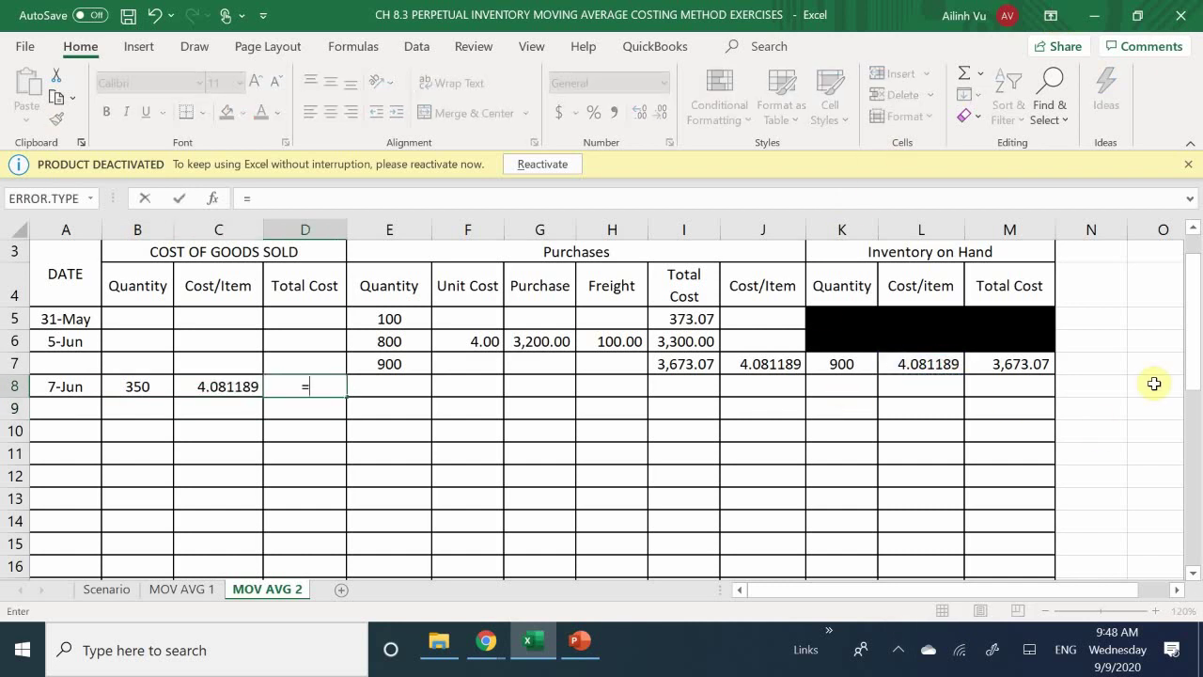
text(ROU)
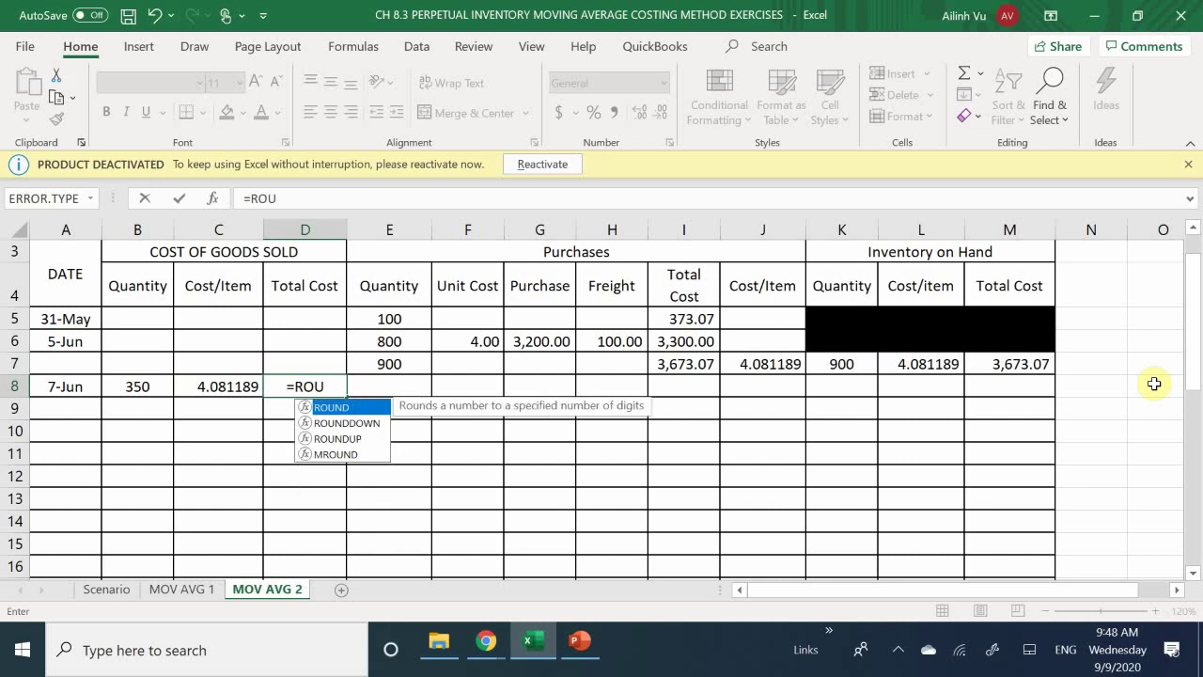
text(ND()
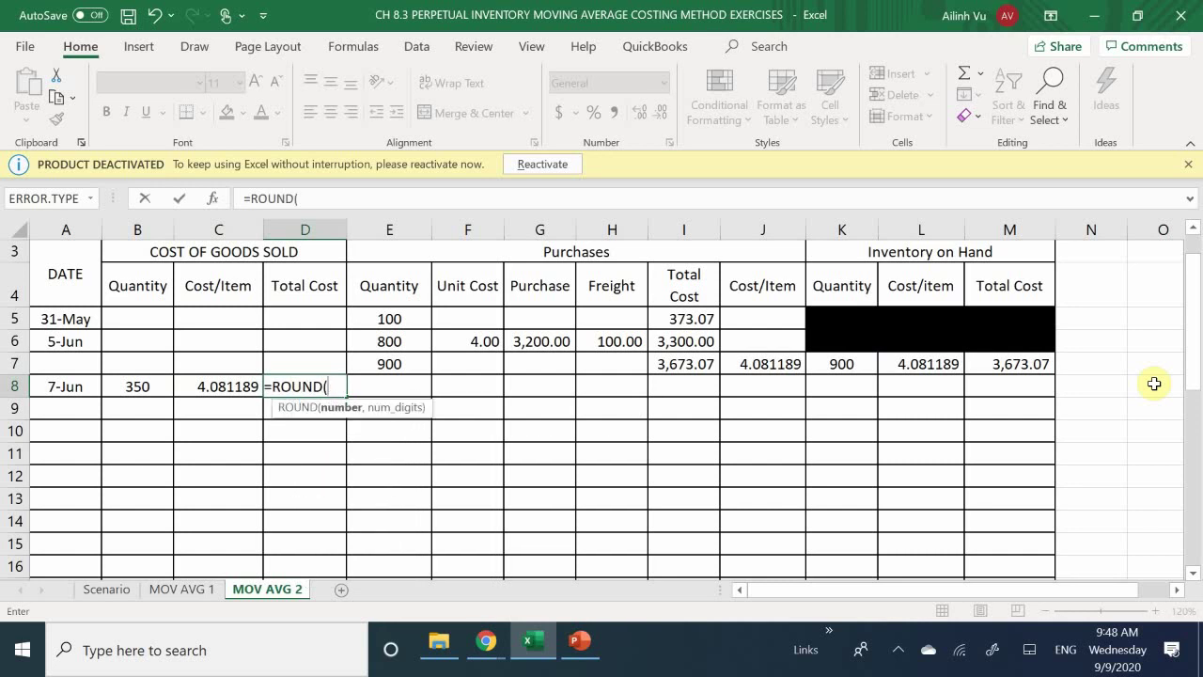
click(136, 388)
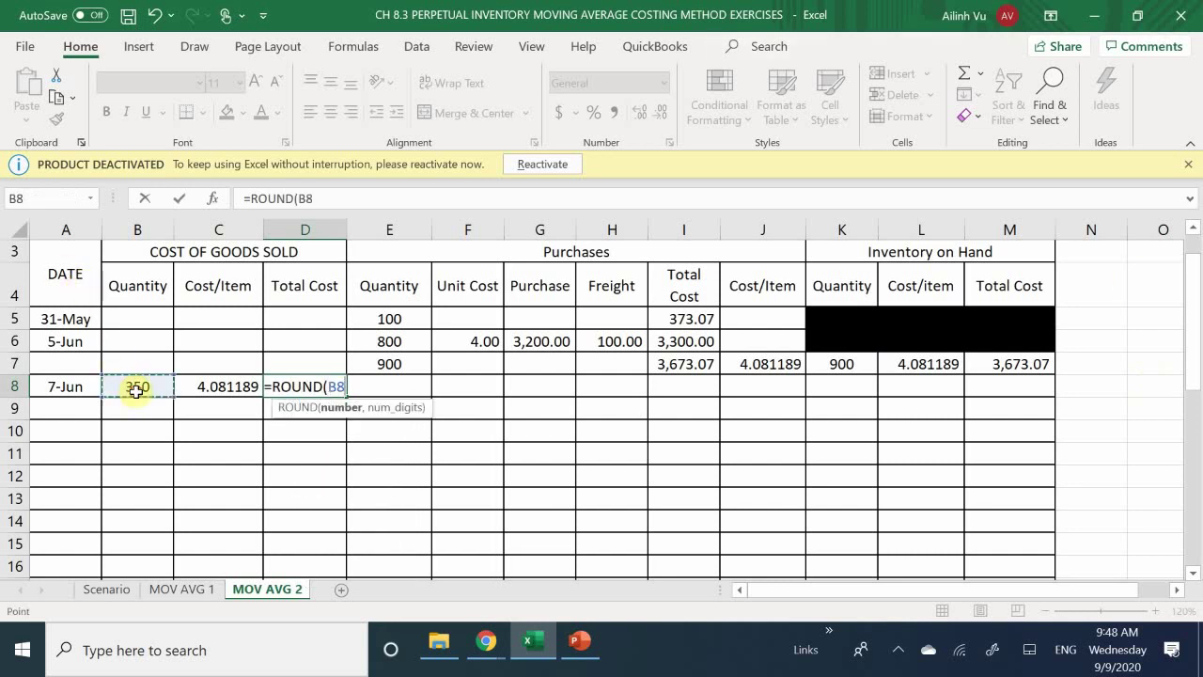
text(*)
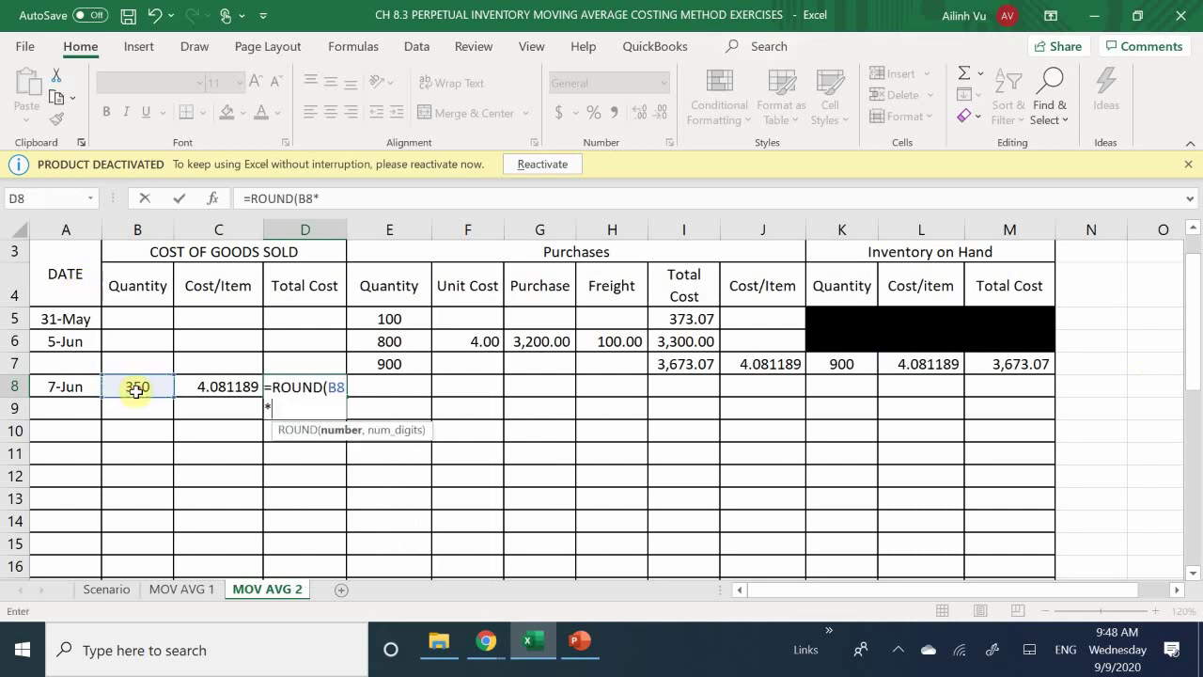
click(213, 396)
text(,2))
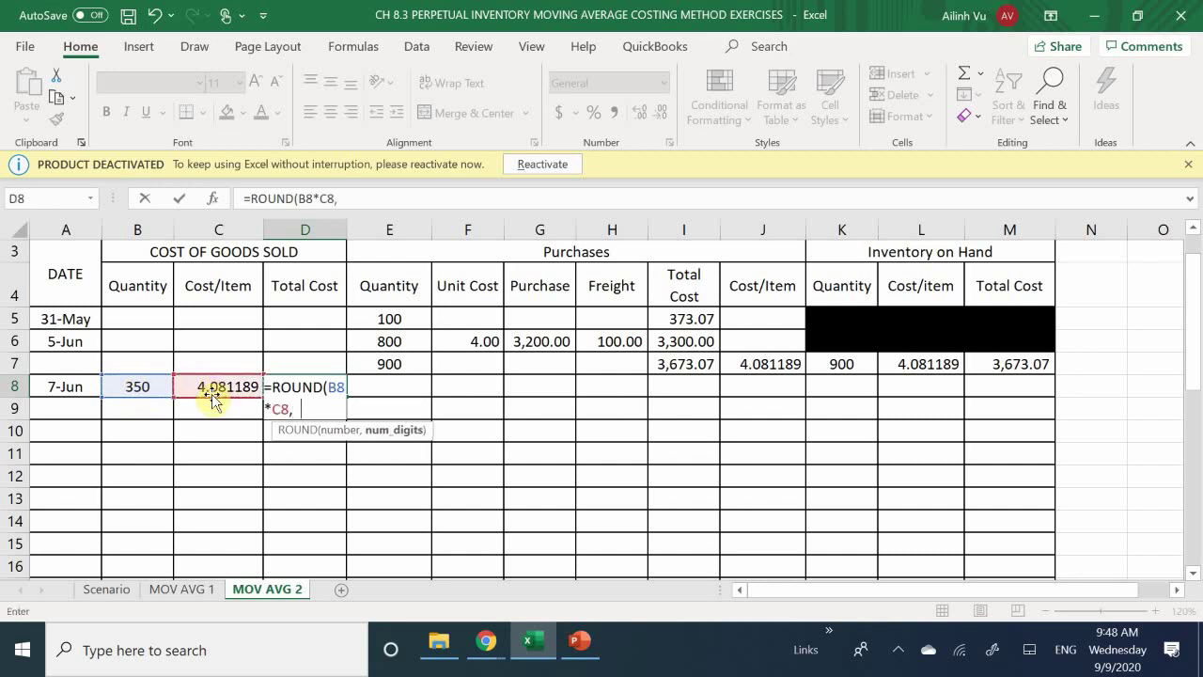
key(Return)
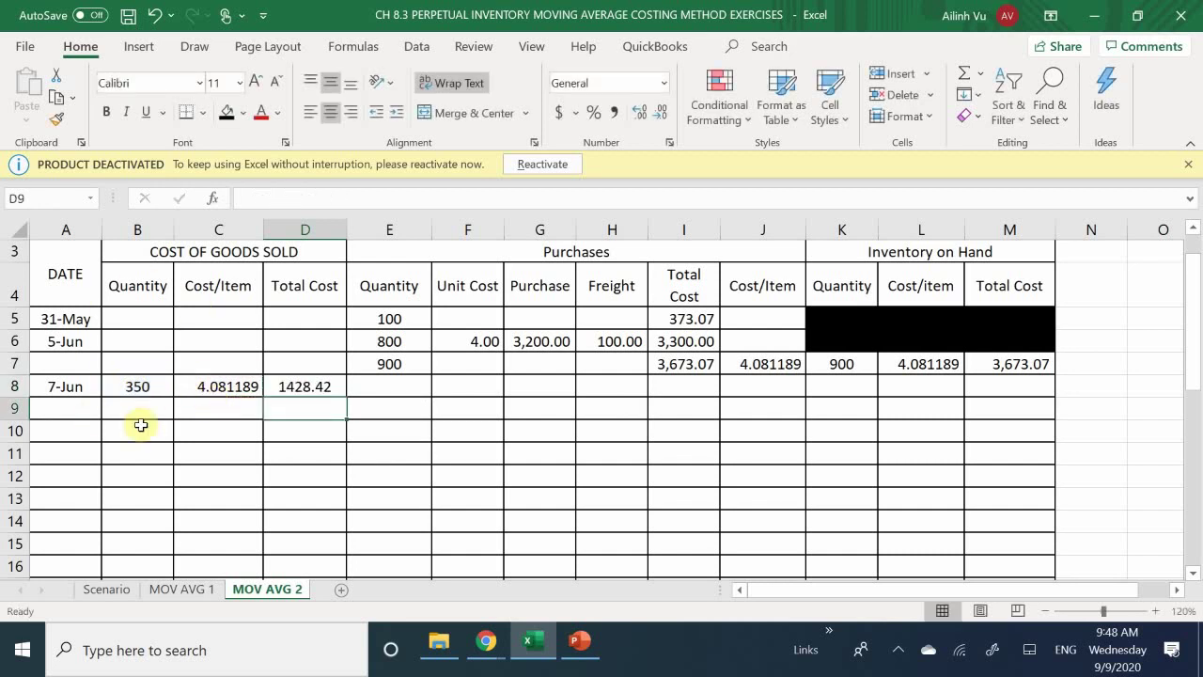
- Enter the sold quantity as a deduction in E8 with the formula -B8
click(391, 385)
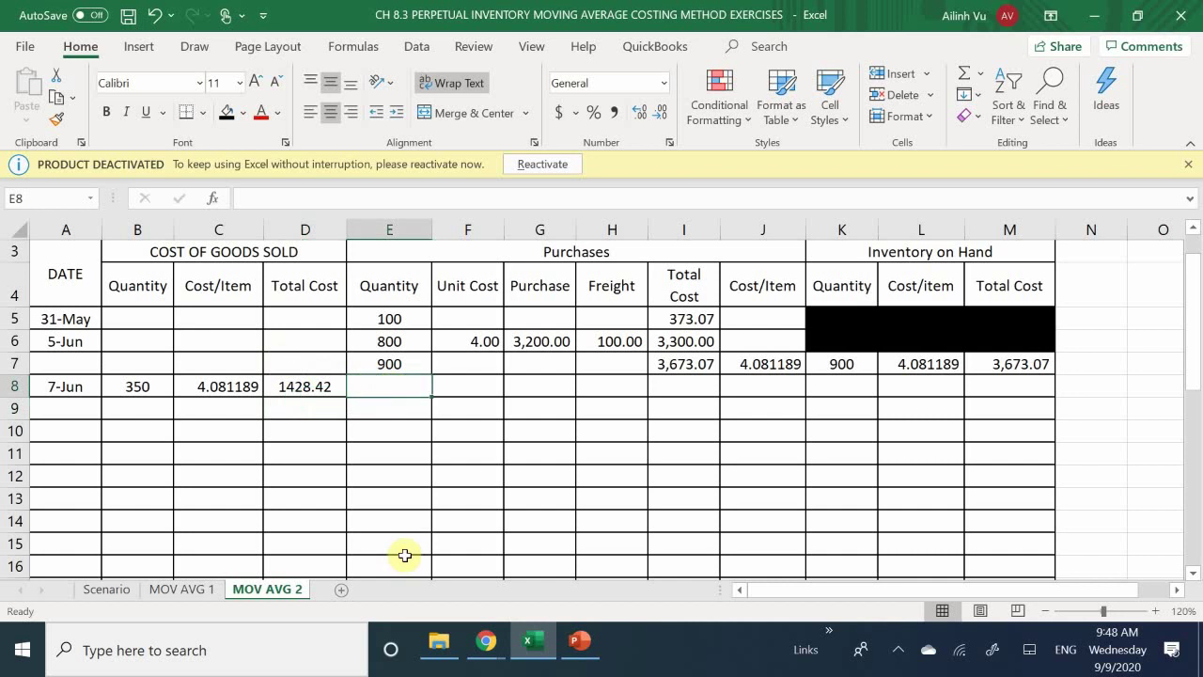
text(-)
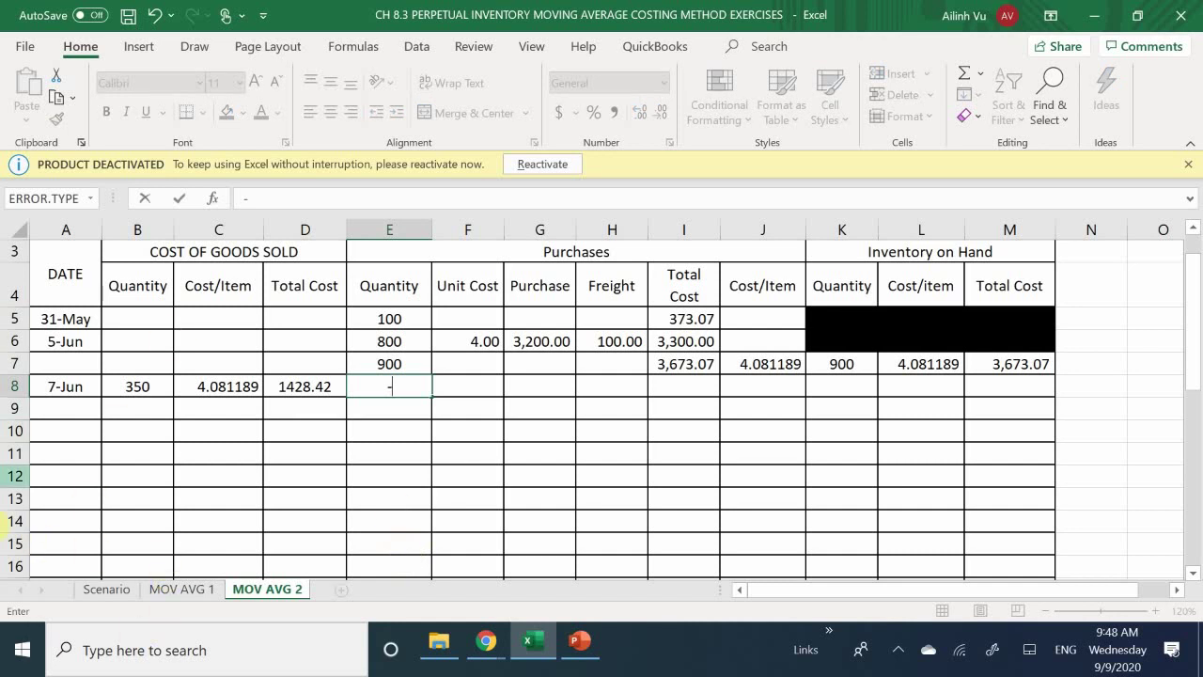
click(141, 391)
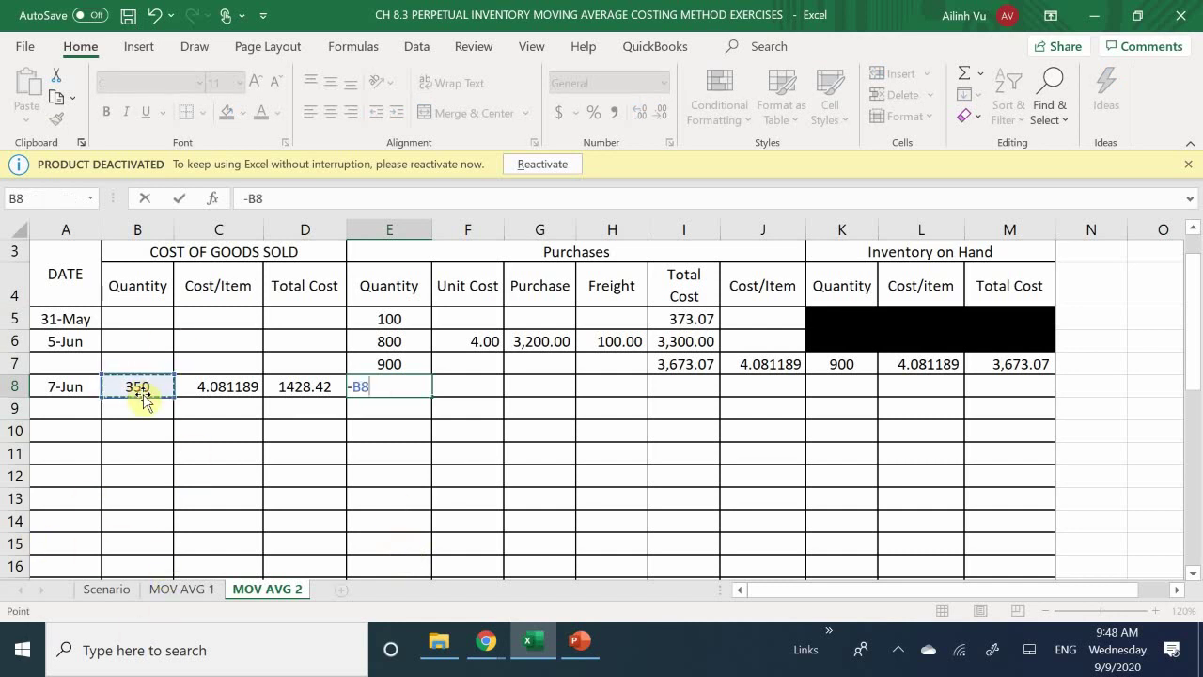
key(Return)
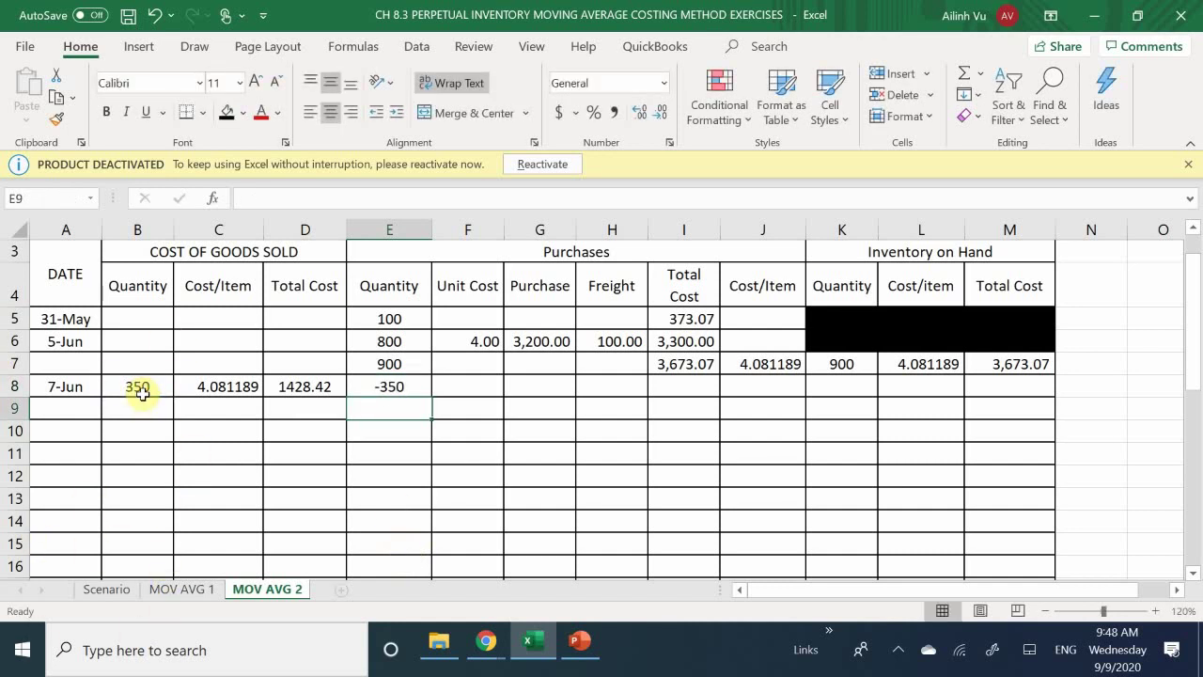
- Calculate the remaining quantity in E9 with the formula =E7+E8
text(=)
key(Up)
key(Up)
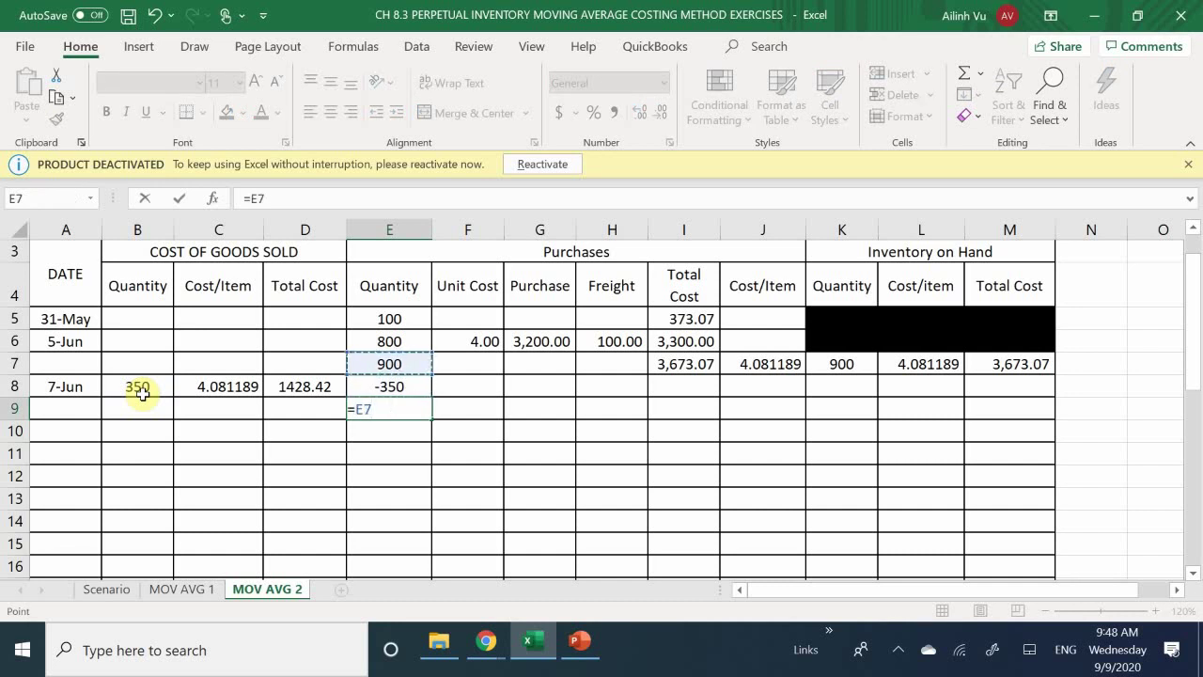
text(+)
key(Up)
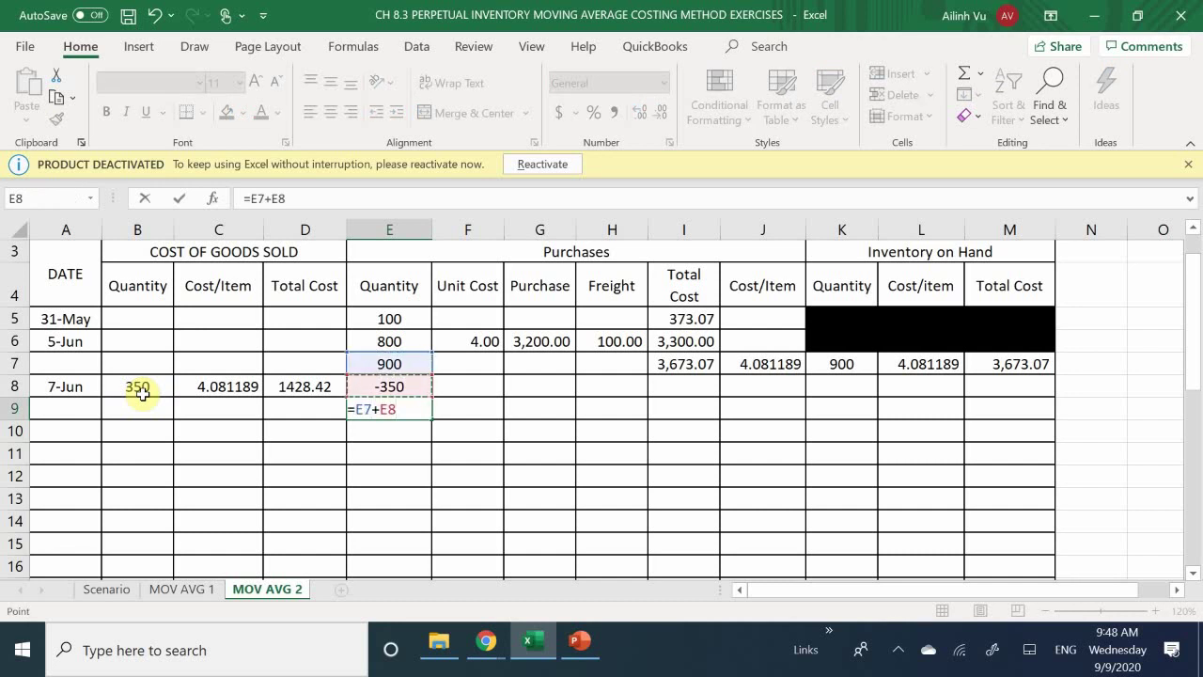
key(Return)
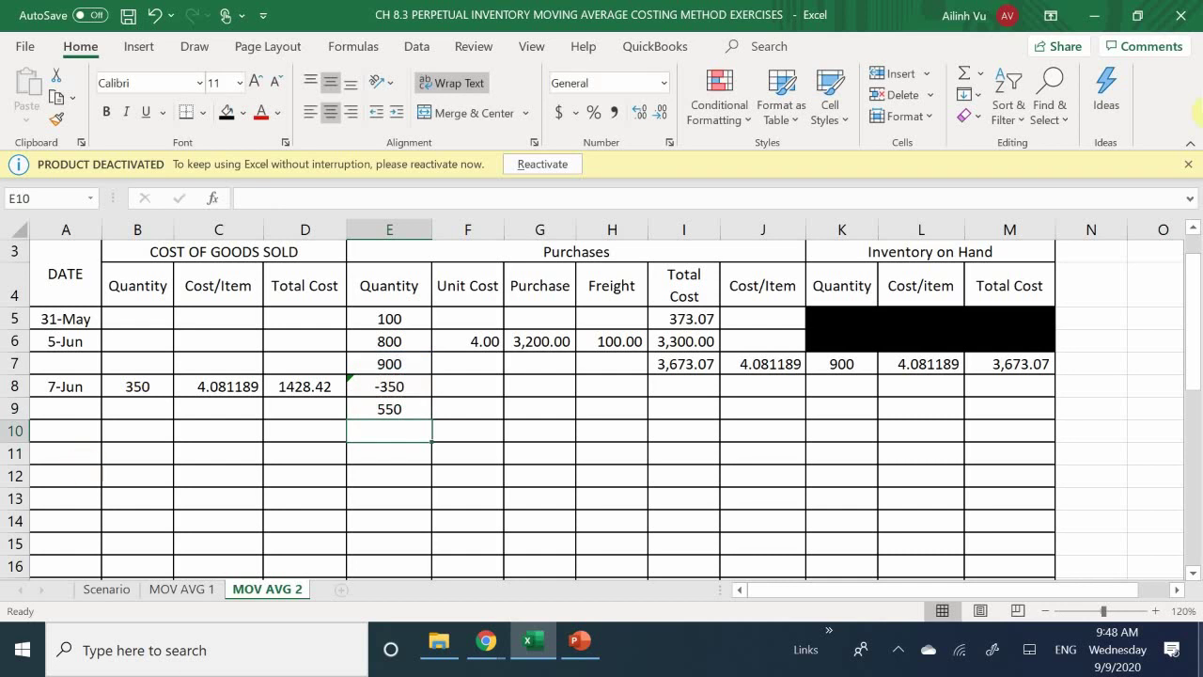
- Enter the cost of goods sold as a deduction from total cost in I8 with the formula -D8
click(665, 386)
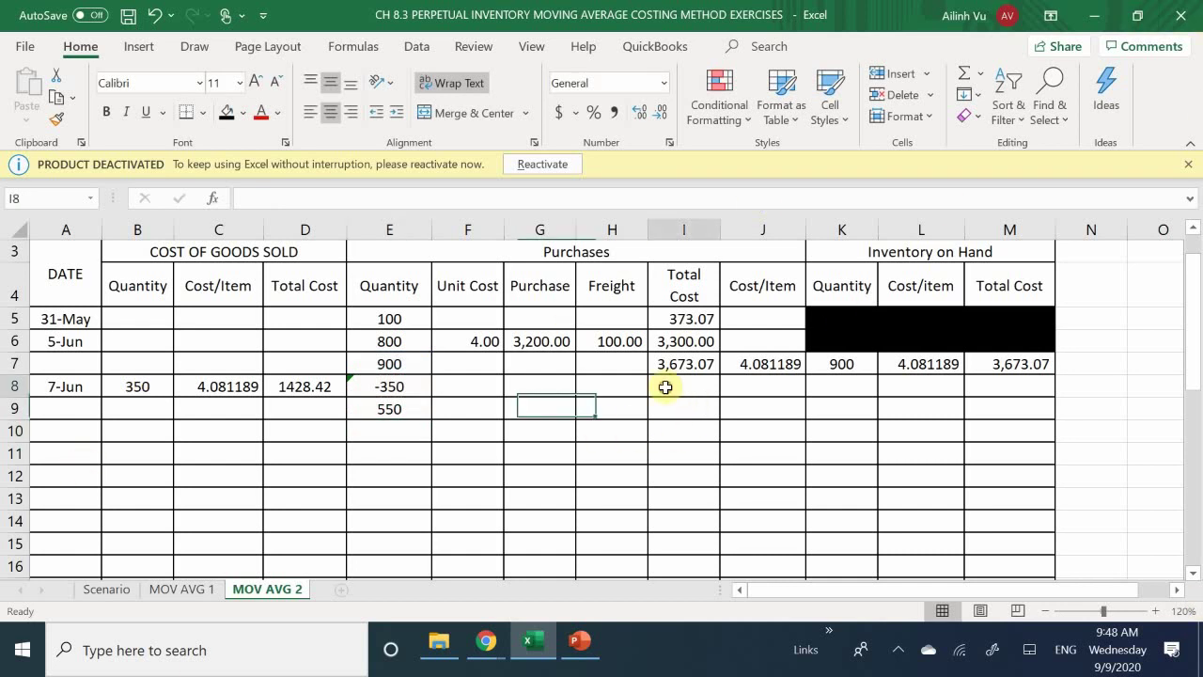
text(=)
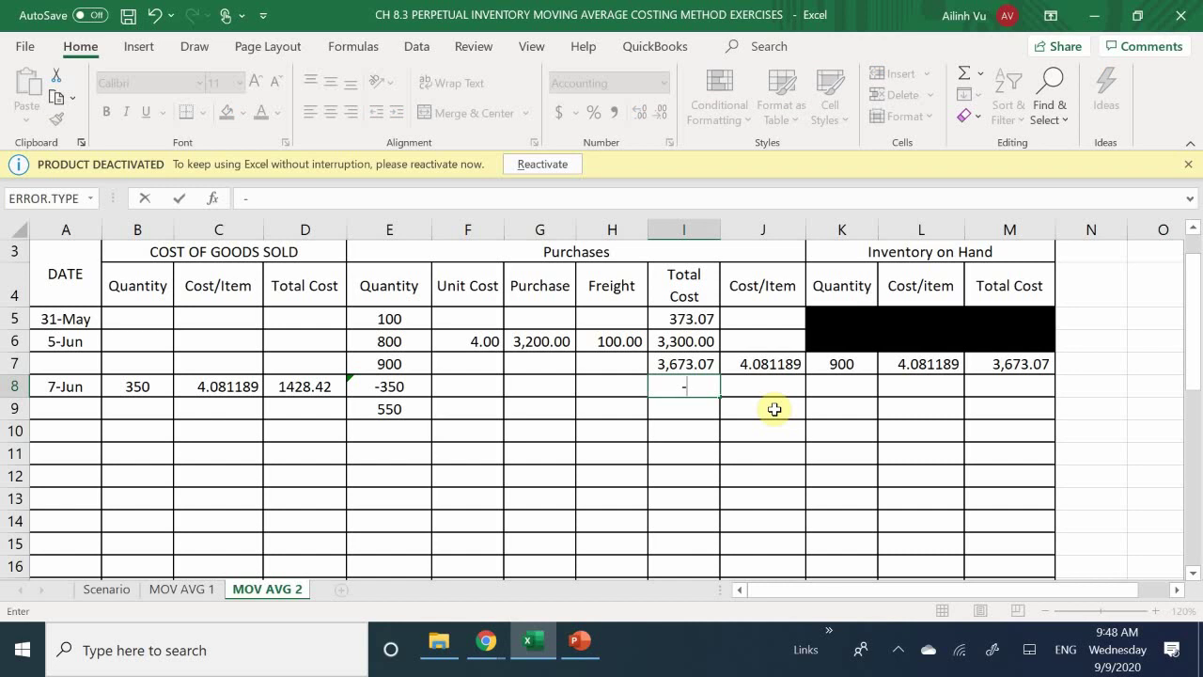
text(-)
click(329, 384)
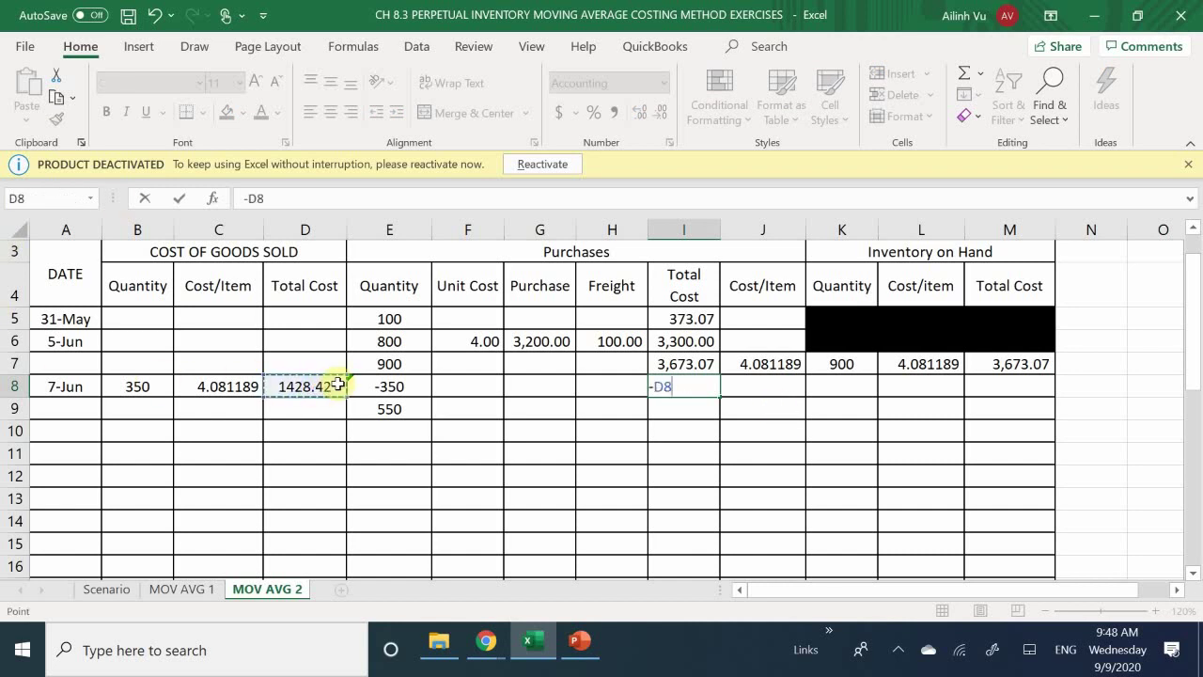
key(Return)
- Calculate the remaining total cost in I9 with the formula =I7+I8
text(=)
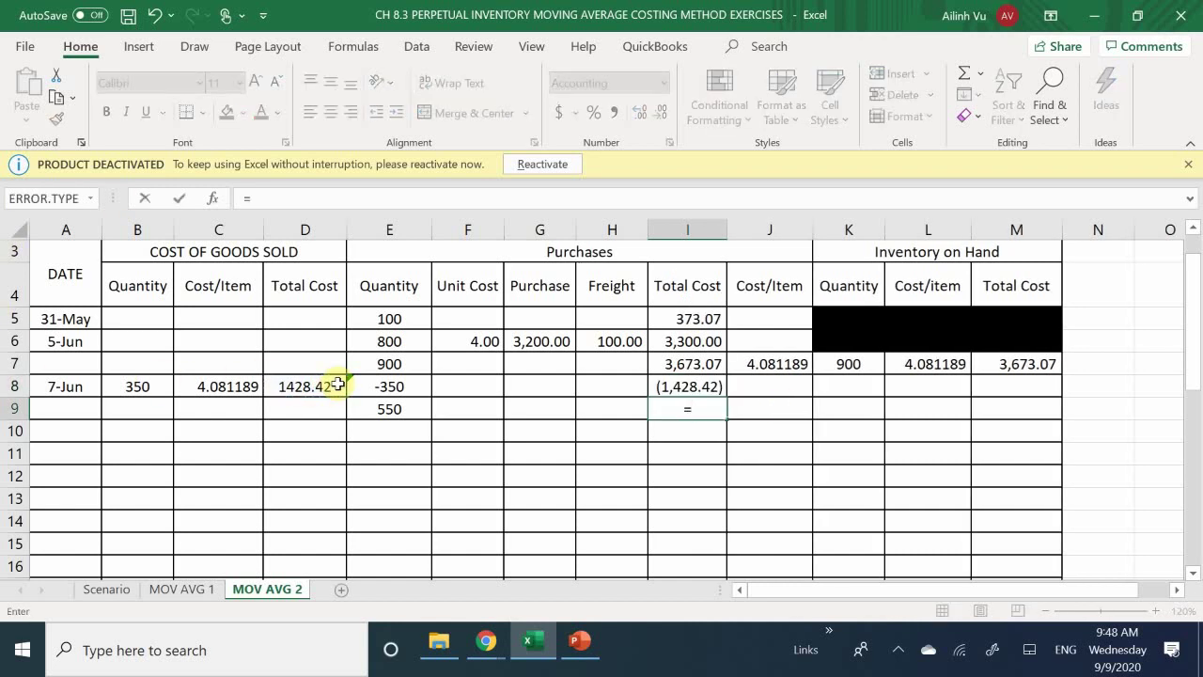
key(Up)
key(Up)
text(+)
key(Up)
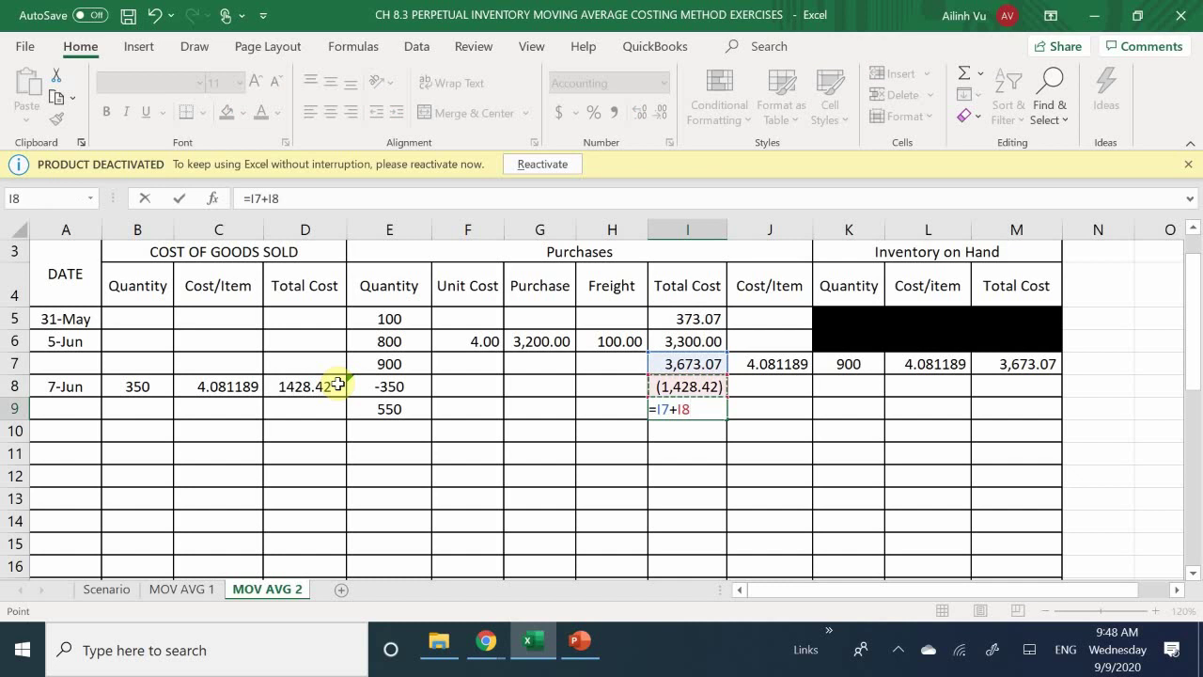
key(Return)
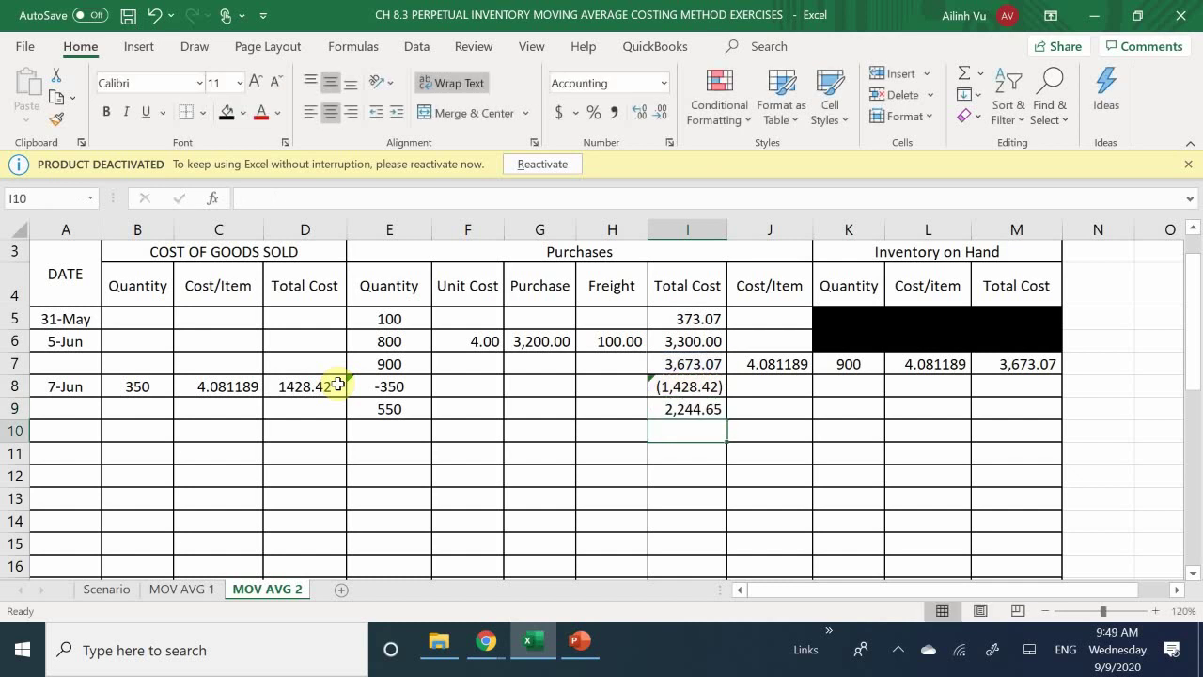
- Begin the cost per item formula in J9 with a reference to the remaining total cost in I9
key(Right)
key(Up)
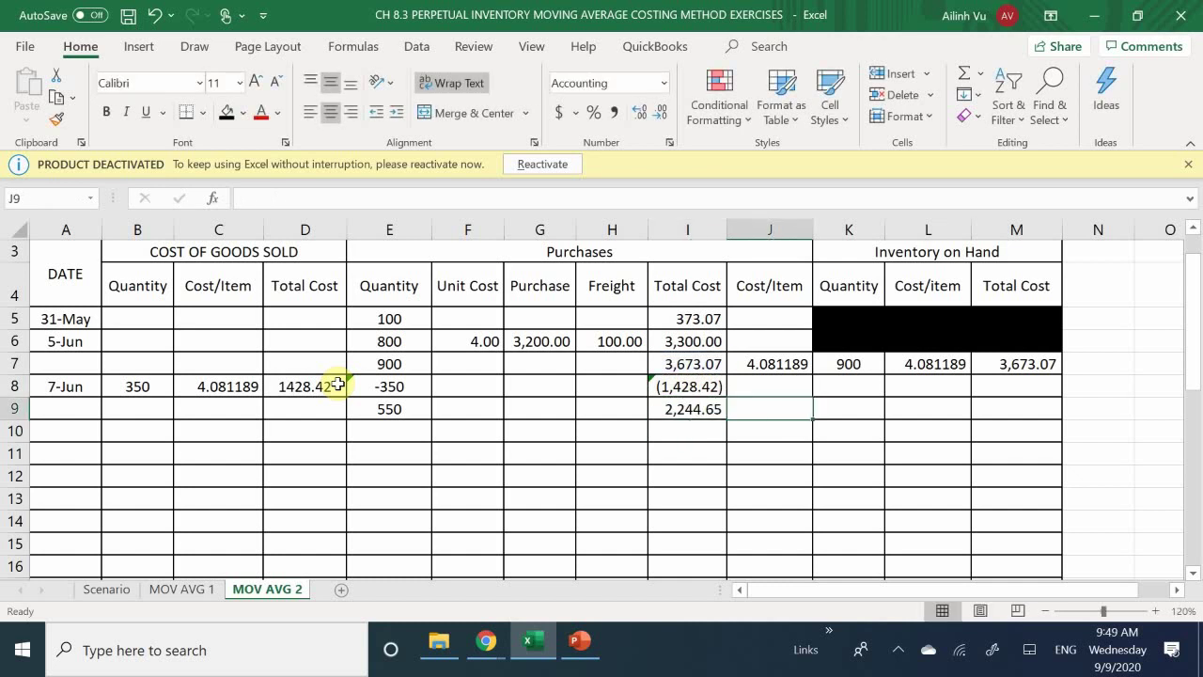
text(=)
key(Left)
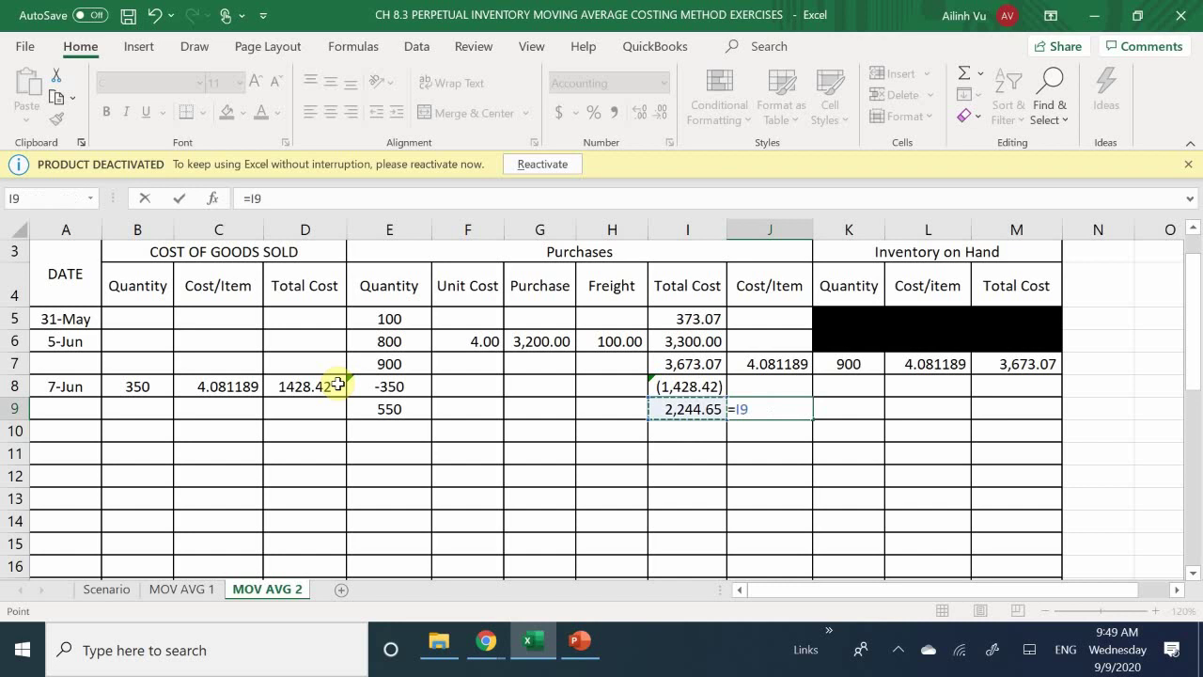
- Complete the Cost/Item formula in J9 so it divides total cost I9 by quantity E9
text(/)
key(Left)
key(Left)
key(Left)
key(Left)
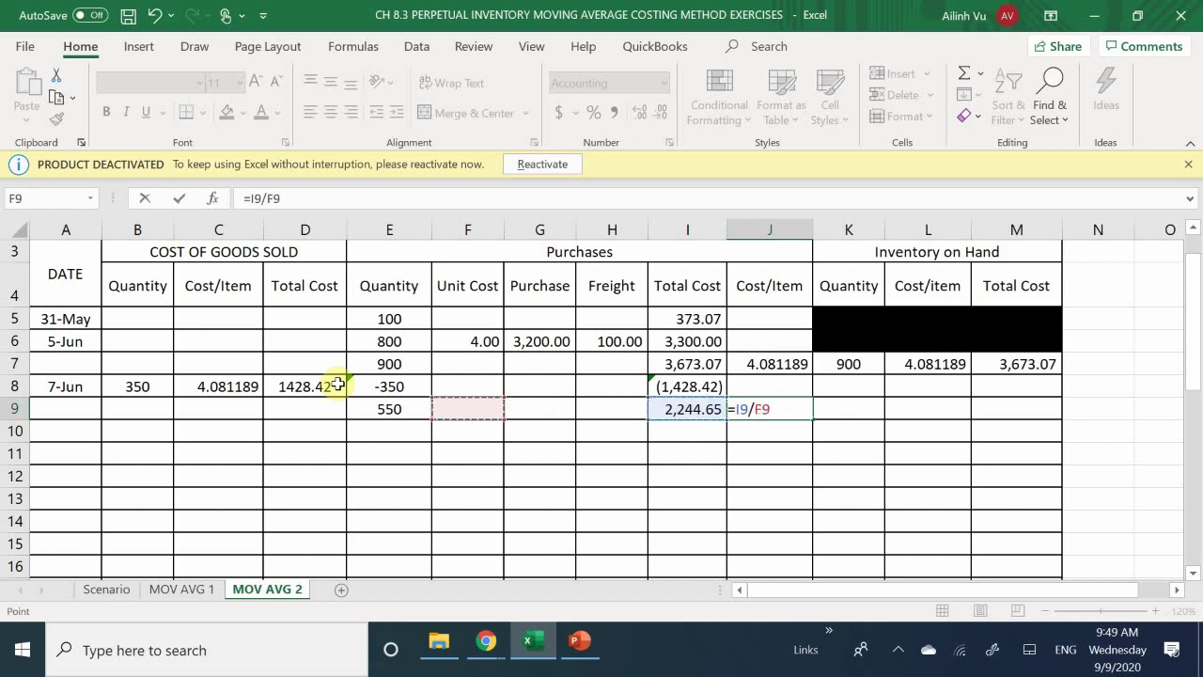
key(Left)
key(Return)
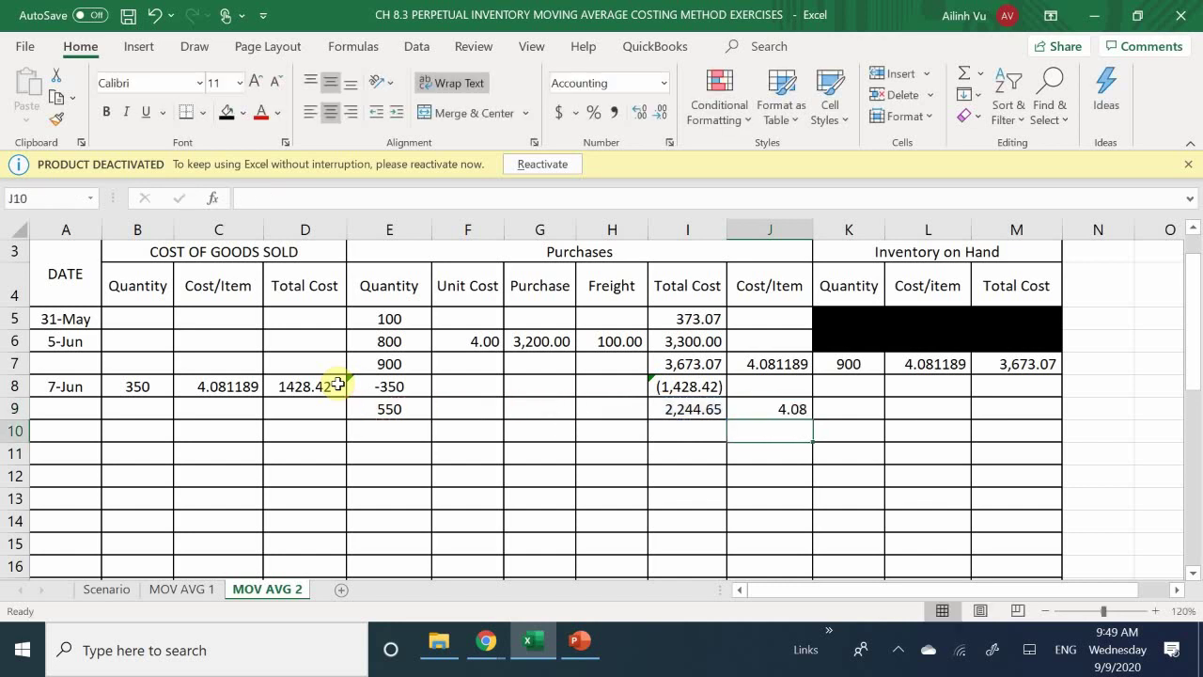
- Display the cost per item in J9 with seven decimal places
click(760, 406)
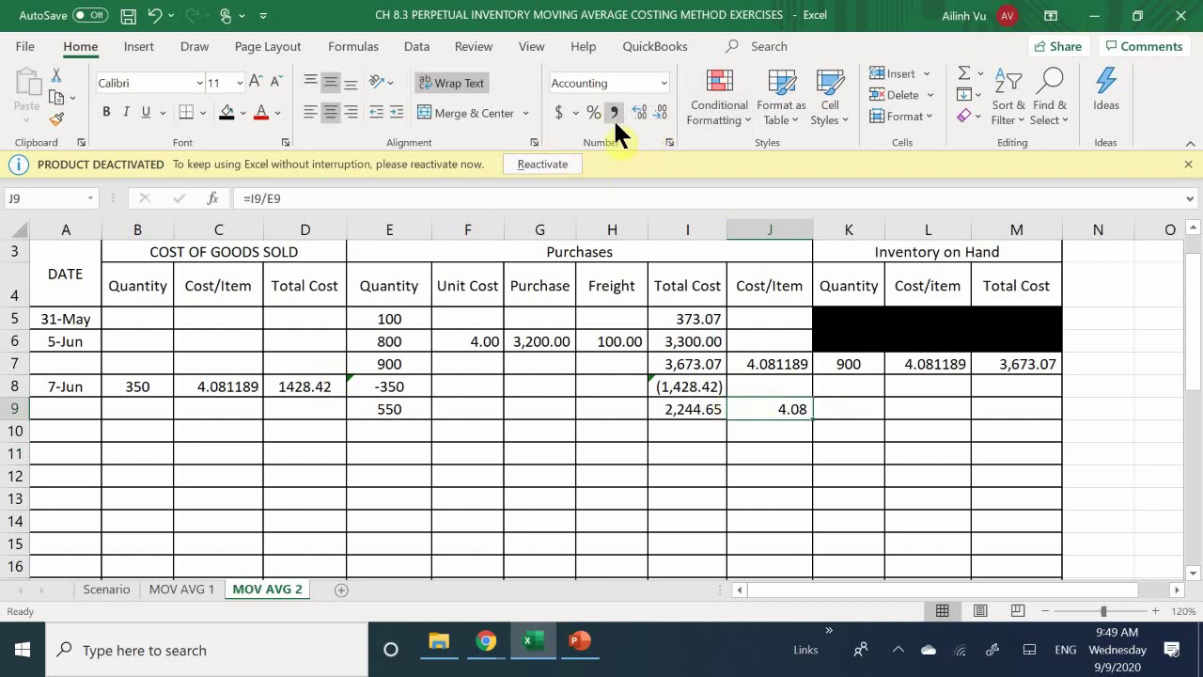
click(637, 111)
click(637, 112)
click(637, 112)
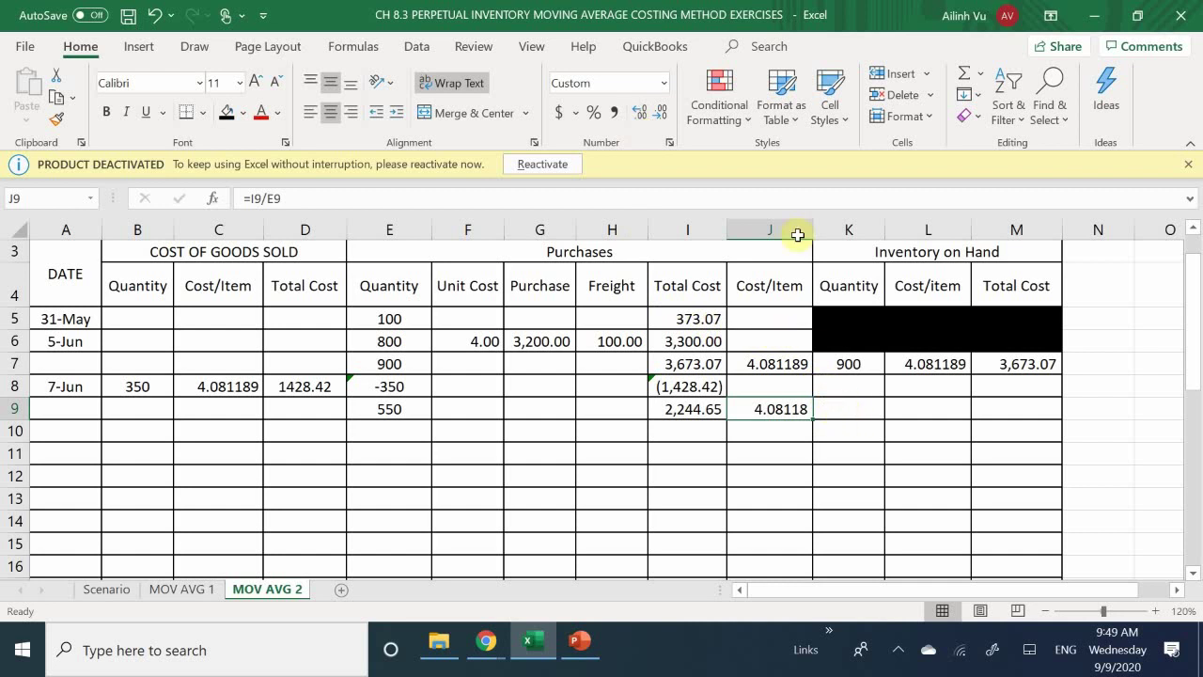
click(637, 112)
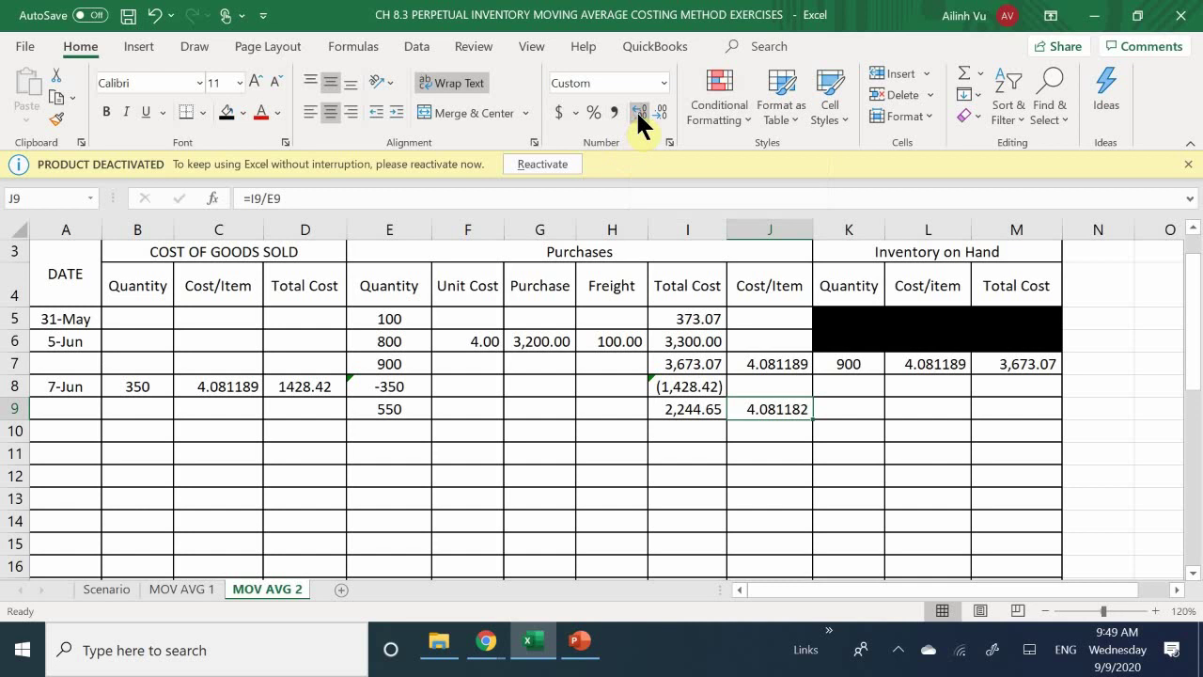
click(639, 112)
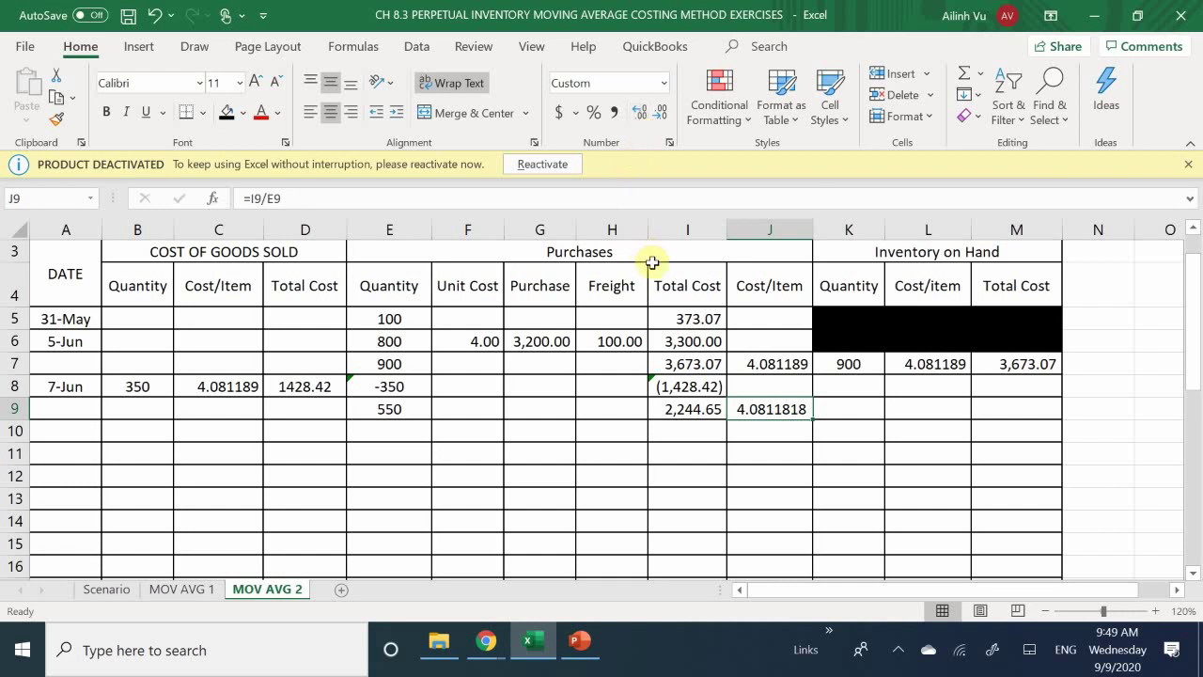
- Link the Inventory on Hand quantity in K9 to the Purchases quantity in E9
click(841, 409)
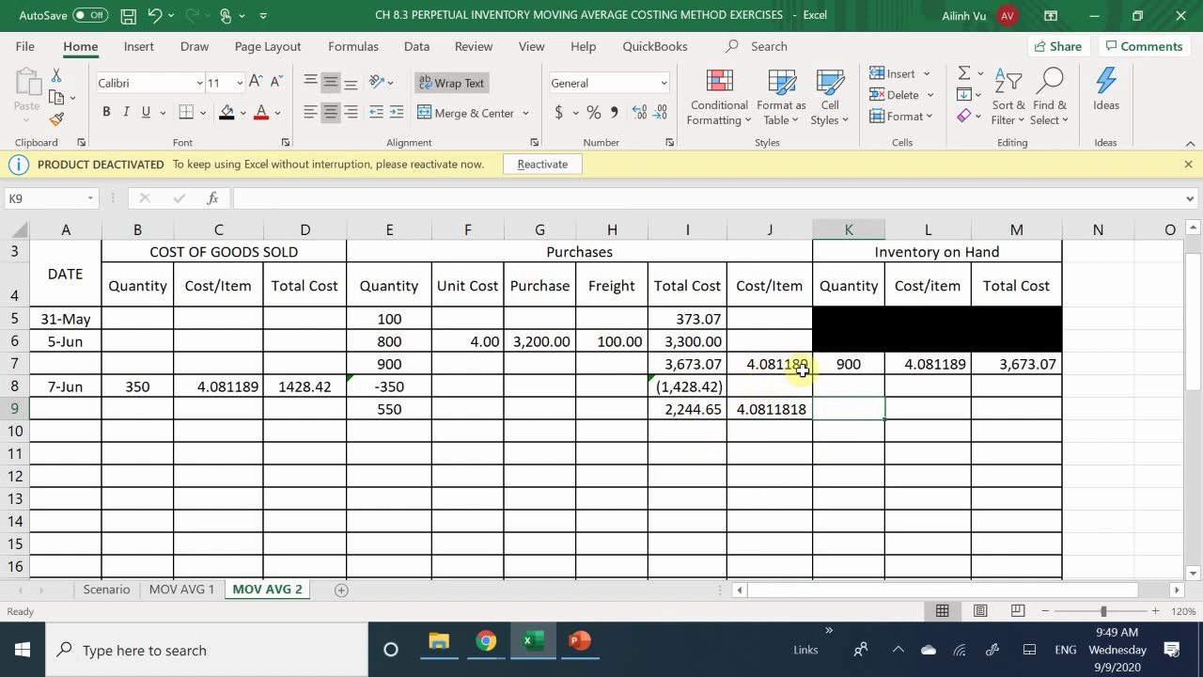
click(772, 366)
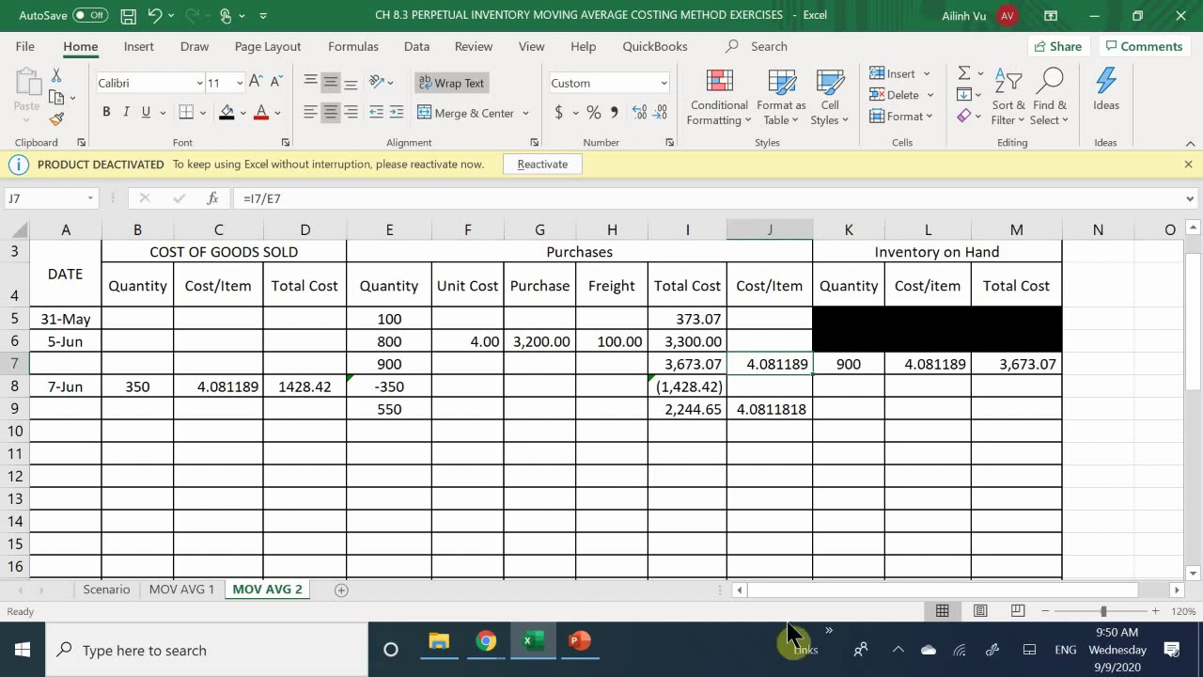
click(856, 409)
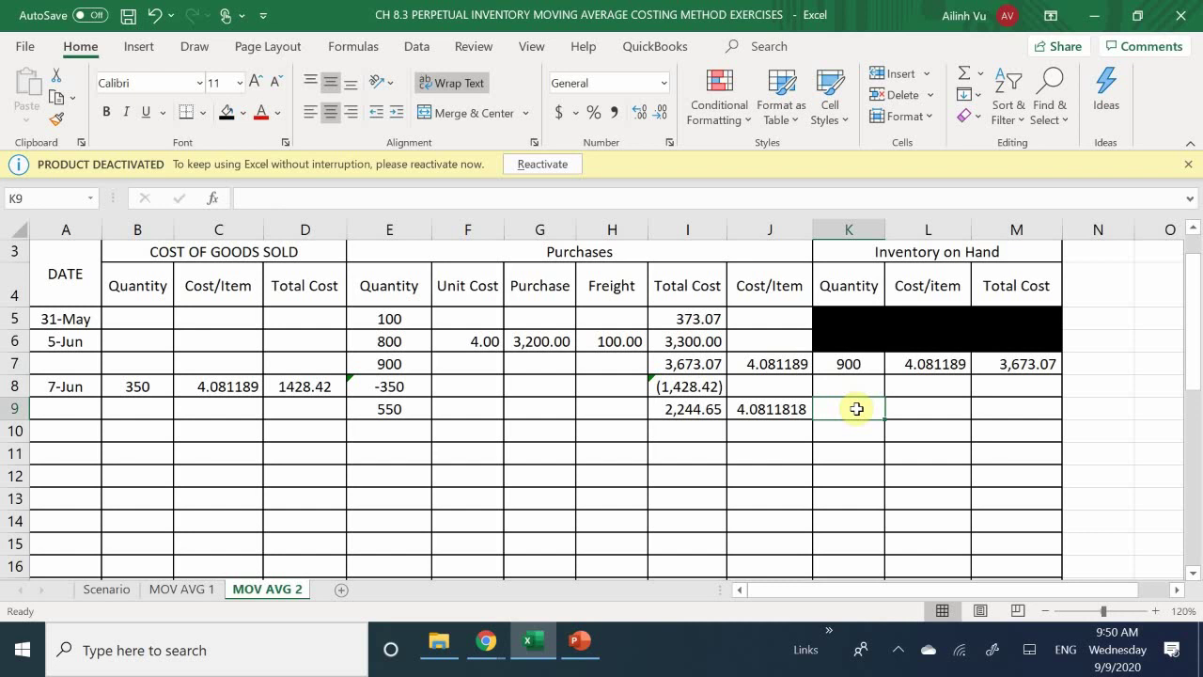
text(=)
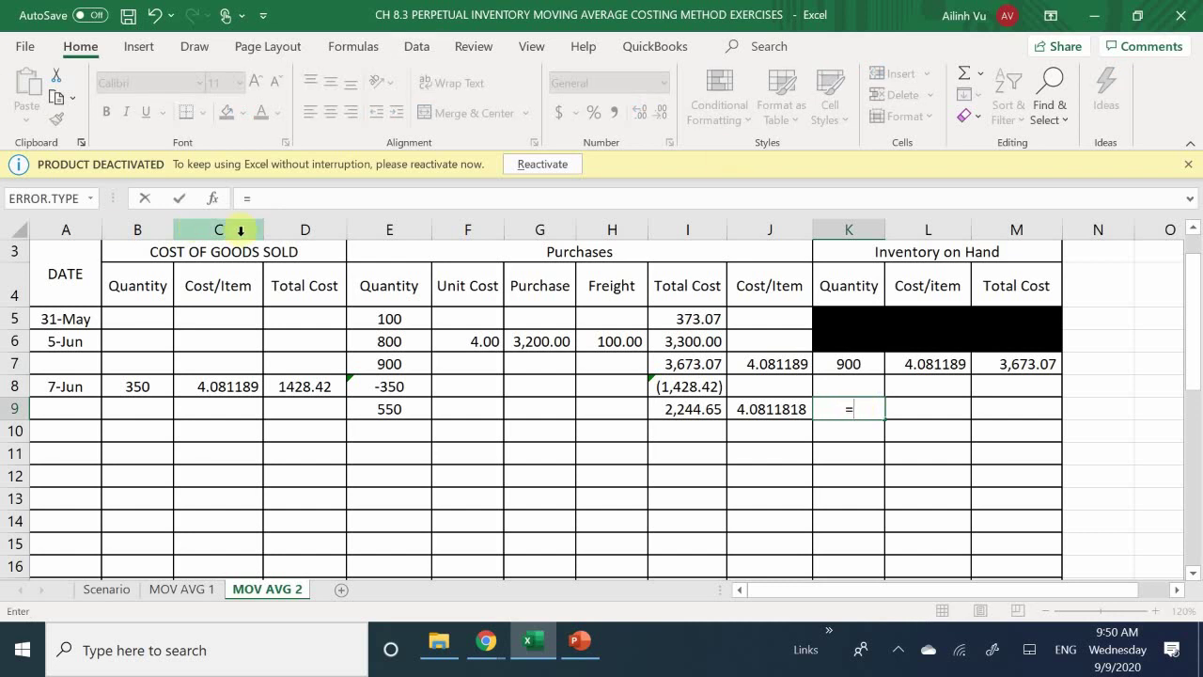
click(380, 409)
key(Return)
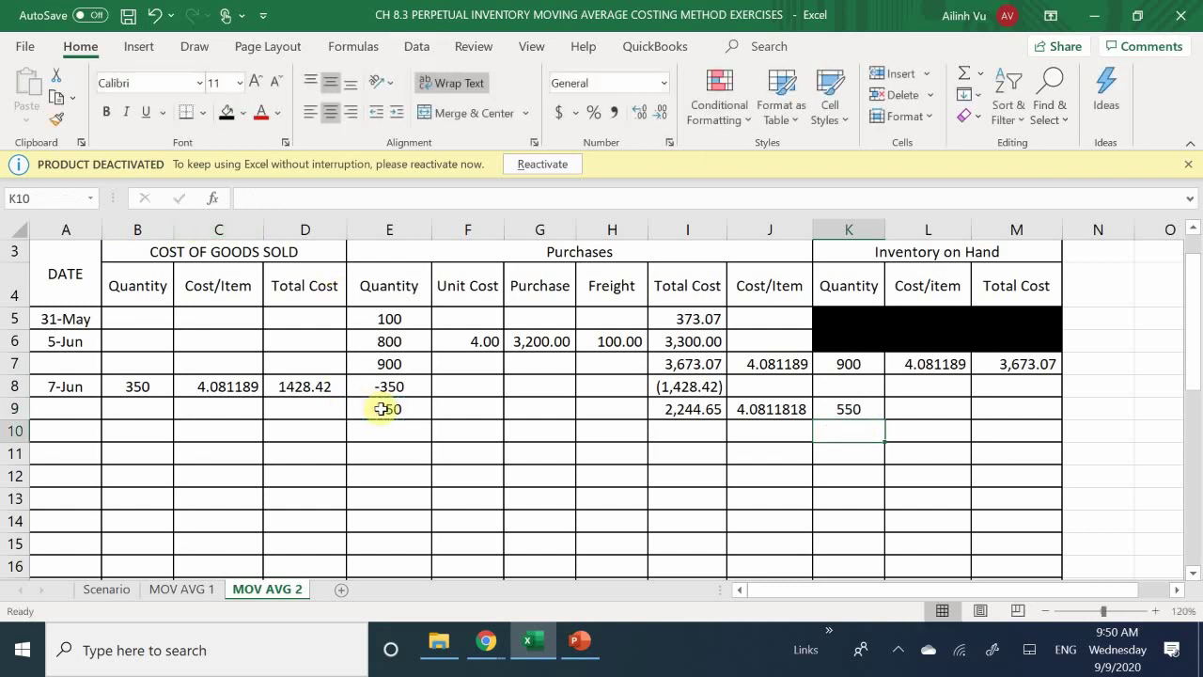
- Link the Inventory on Hand total cost in M9 to the Purchases total cost in I9
key(Right)
key(Right)
key(Up)
text(=)
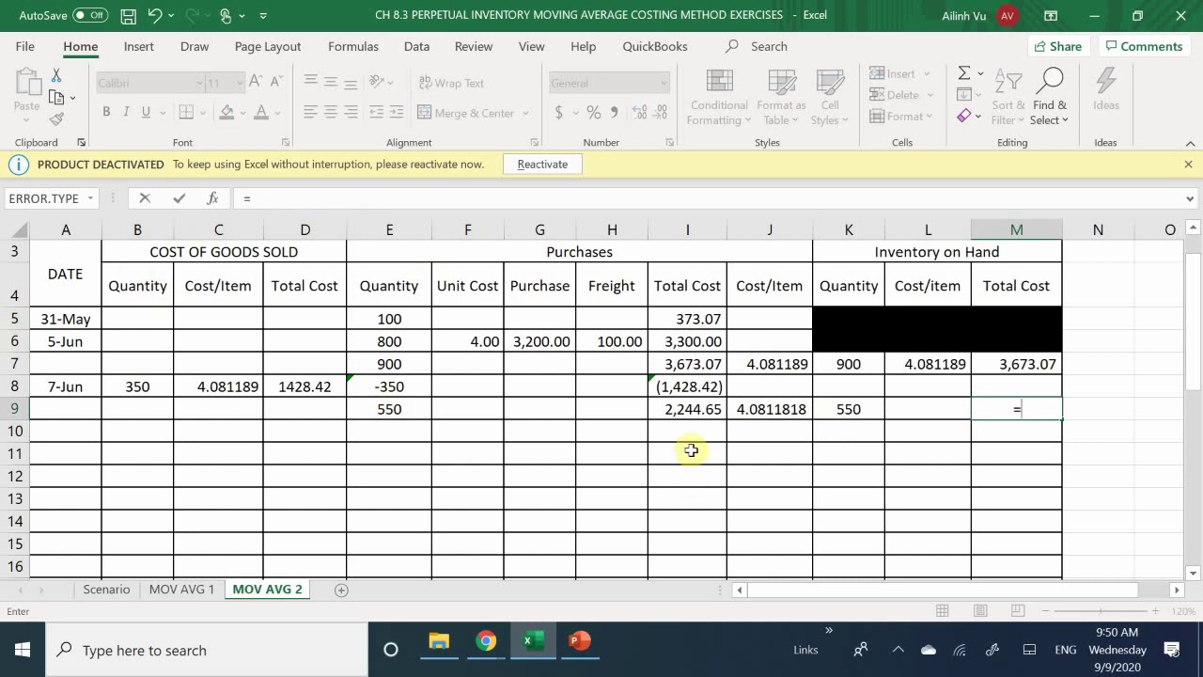
click(680, 411)
key(Return)
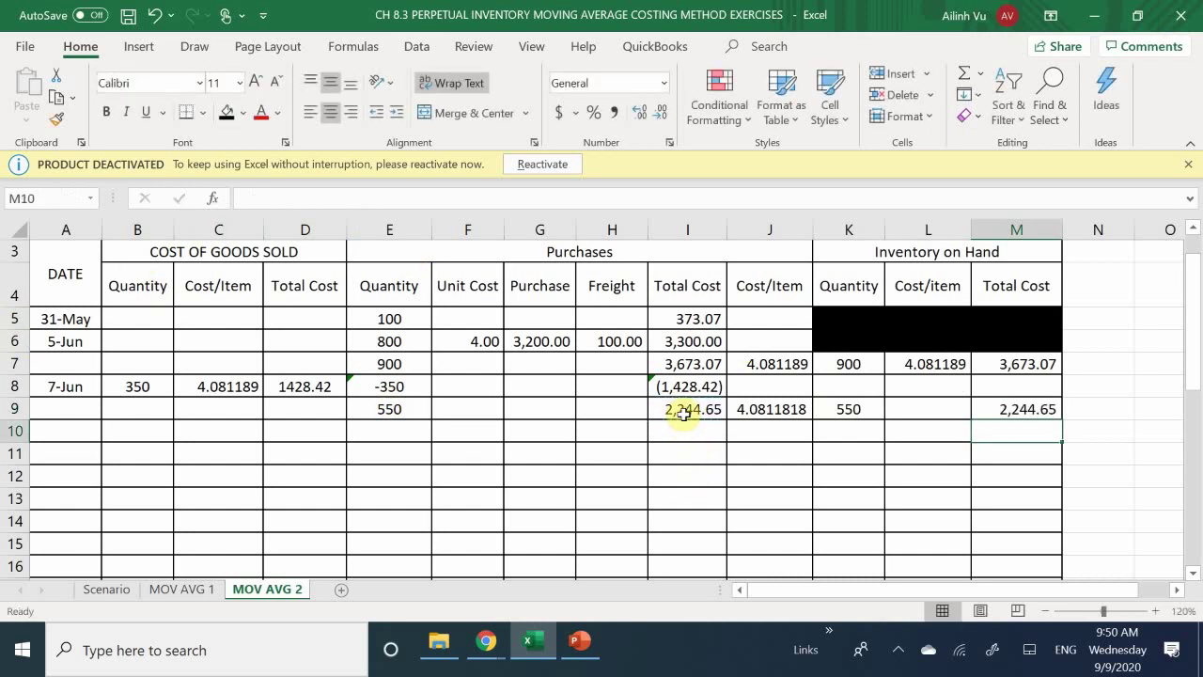
- Calculate the Inventory on Hand cost per item in L9 with the formula =M9/K9
key(Left)
key(Up)
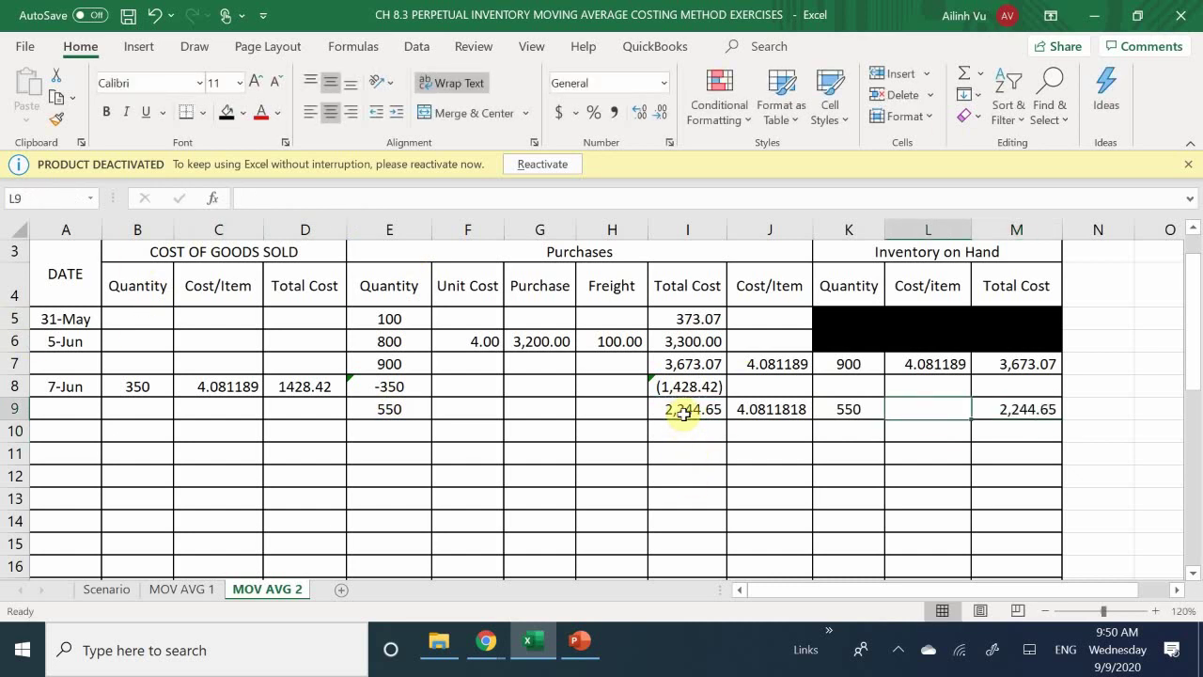
text(=)
key(Right)
text(/)
key(Left)
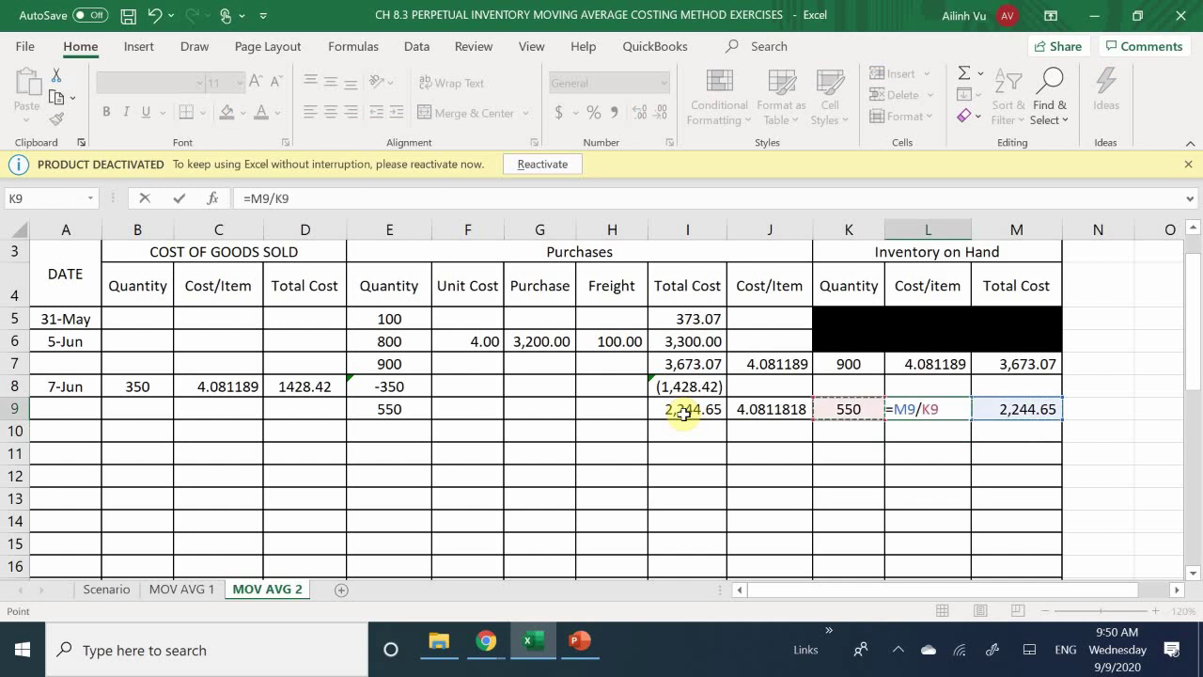
key(Left)
key(Right)
key(Return)
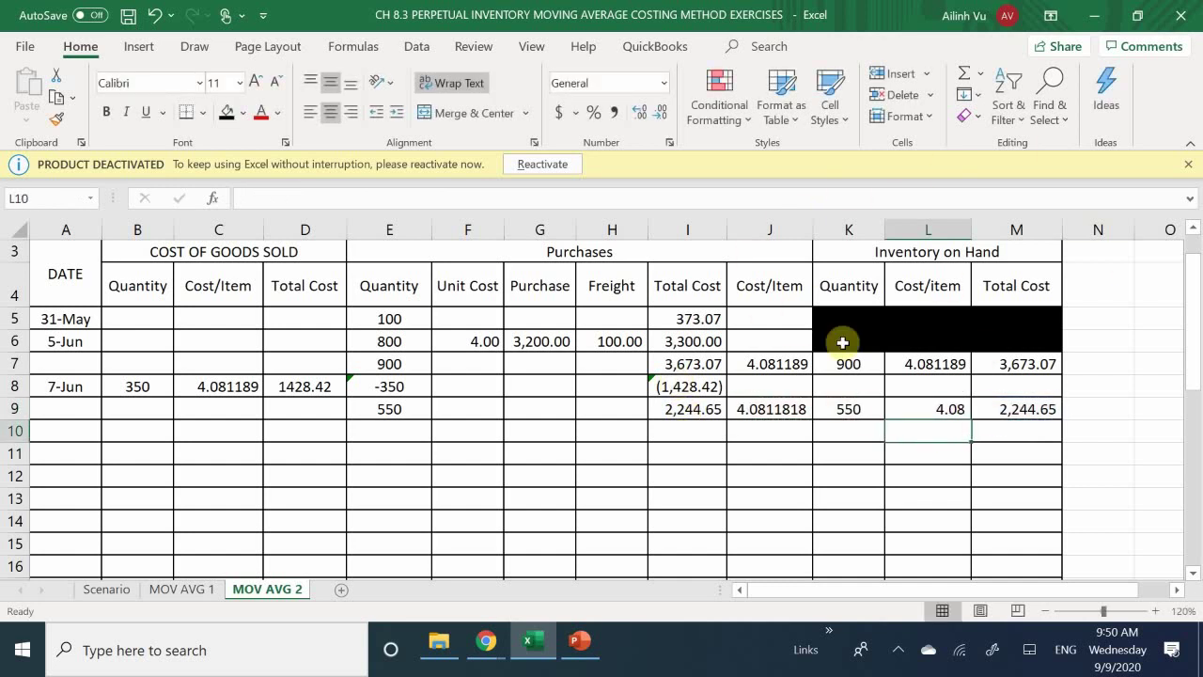
- Under Inventory on Hand, show L7:L15 with seven decimal places and fill K7:M8 with black
drag(921, 368, 922, 539)
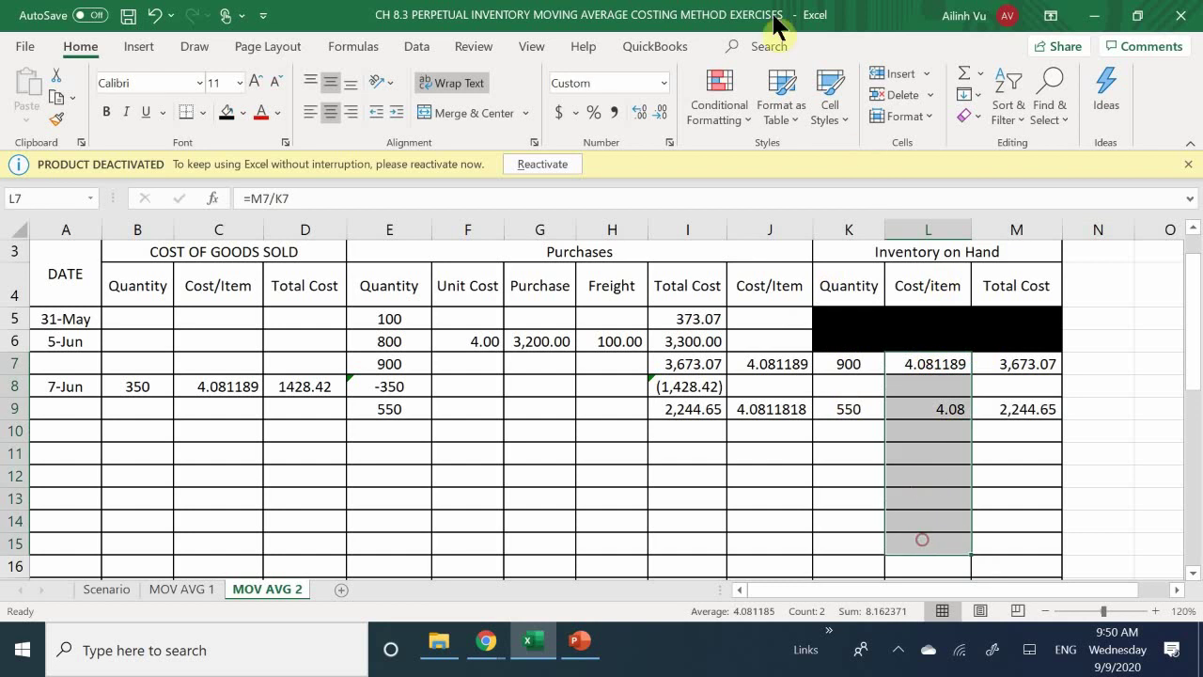
click(640, 112)
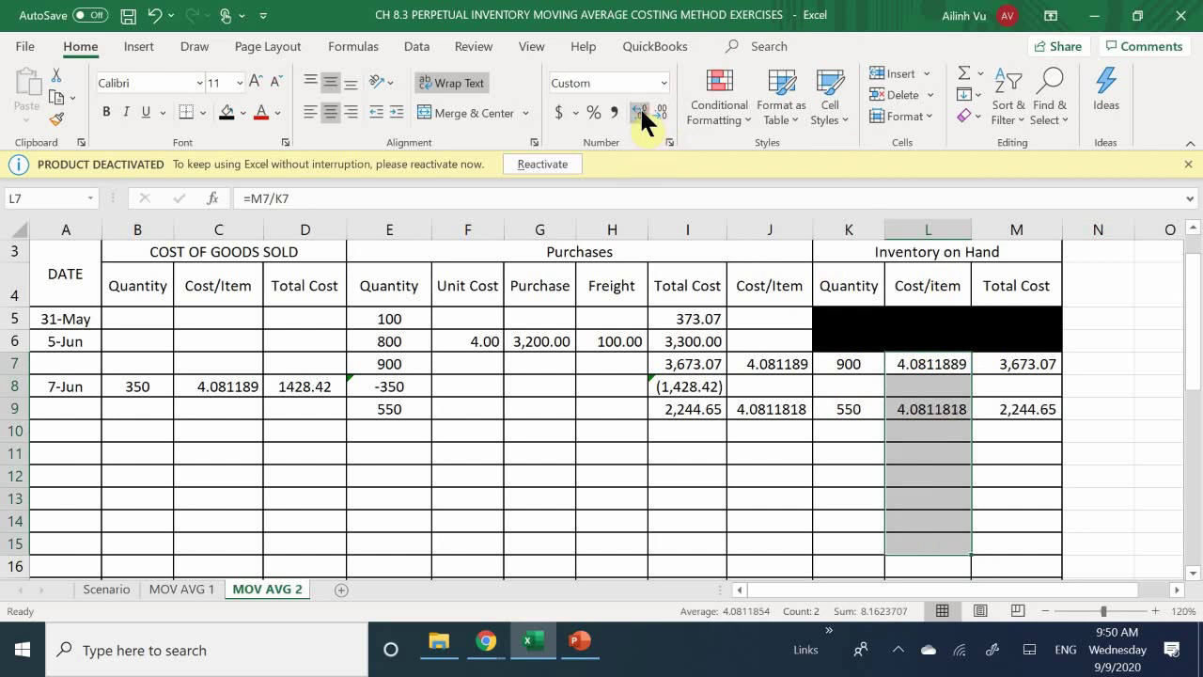
click(893, 545)
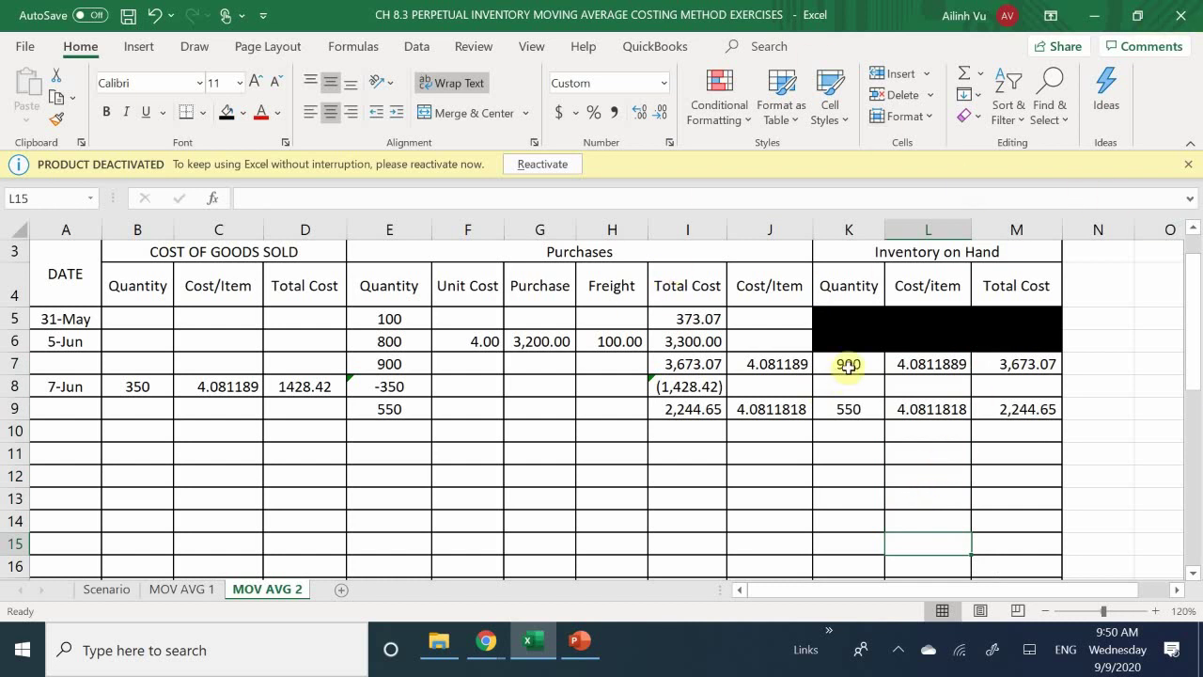
drag(849, 364, 1022, 383)
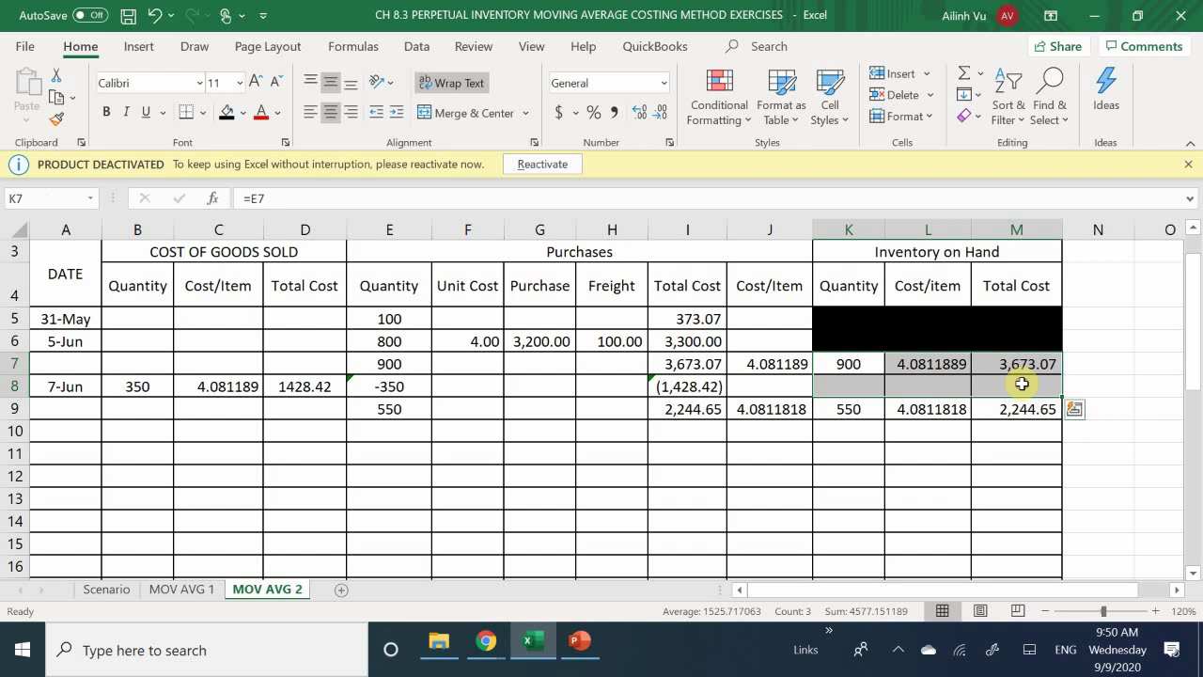
click(224, 113)
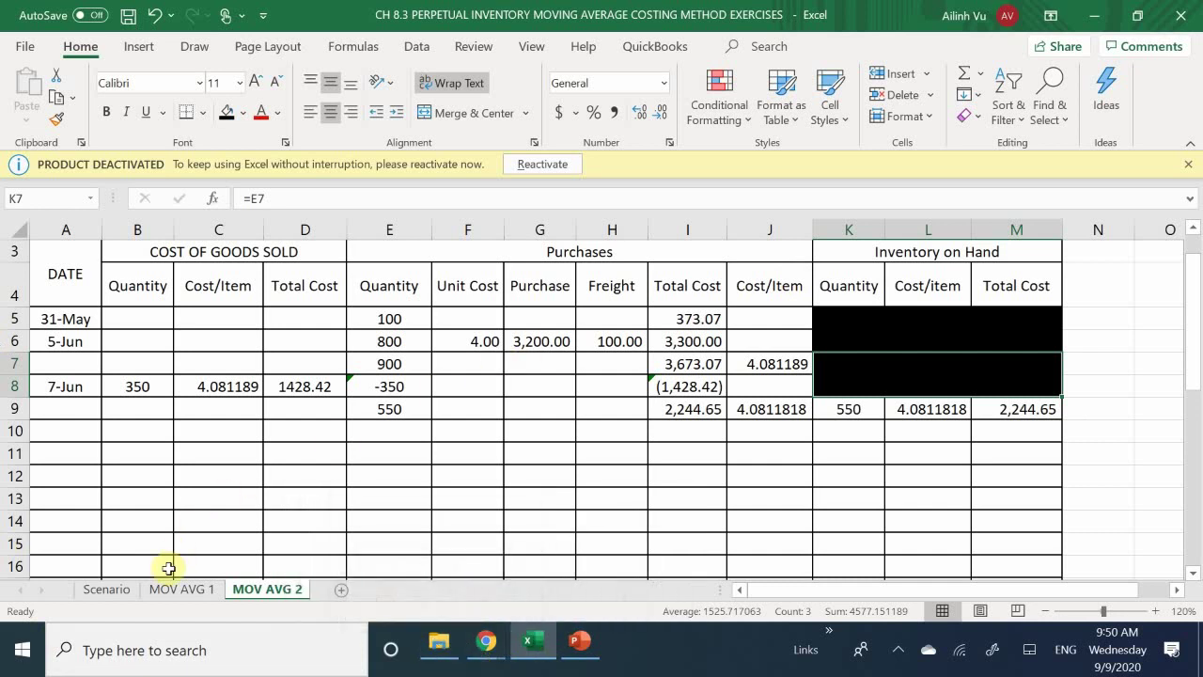
- Check the Scenario sheet for the next transaction and enter its date, 6/10, in A10 of MOV AVG 2
click(95, 589)
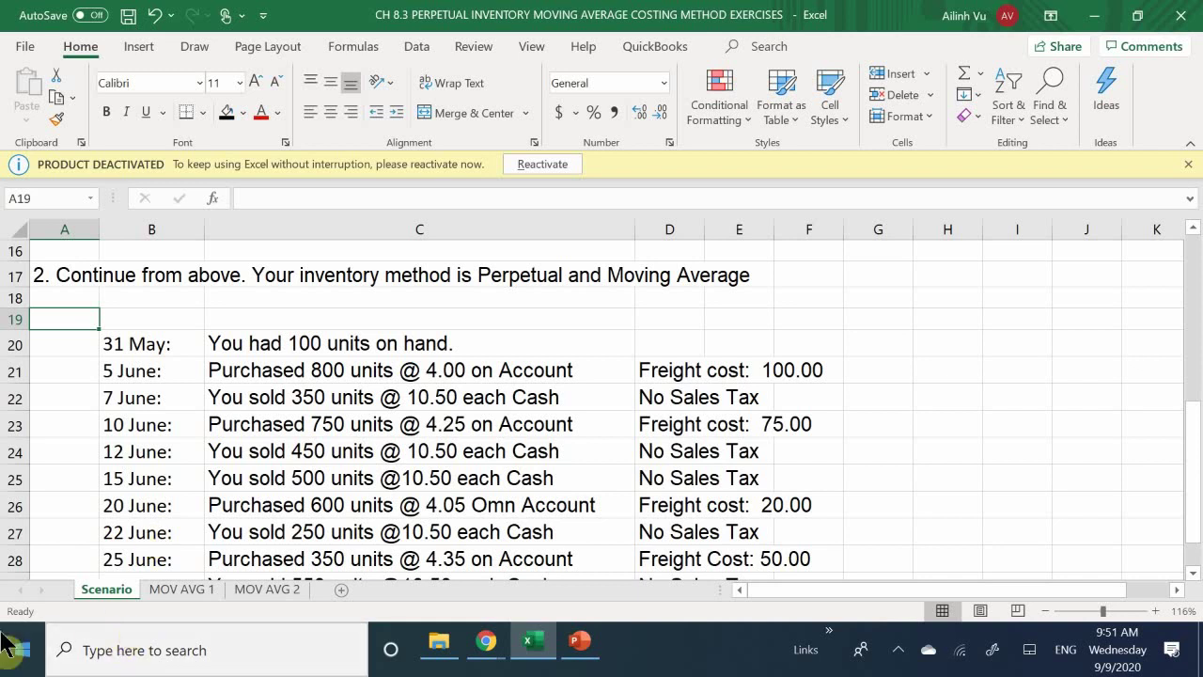
click(287, 590)
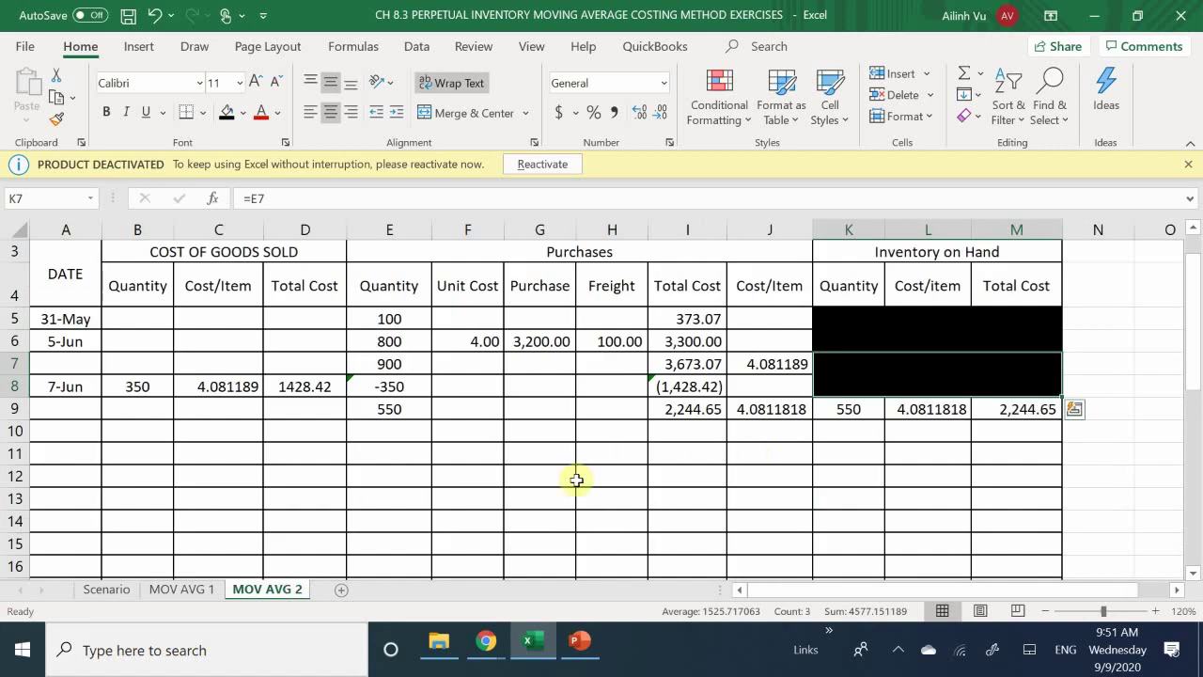
click(106, 590)
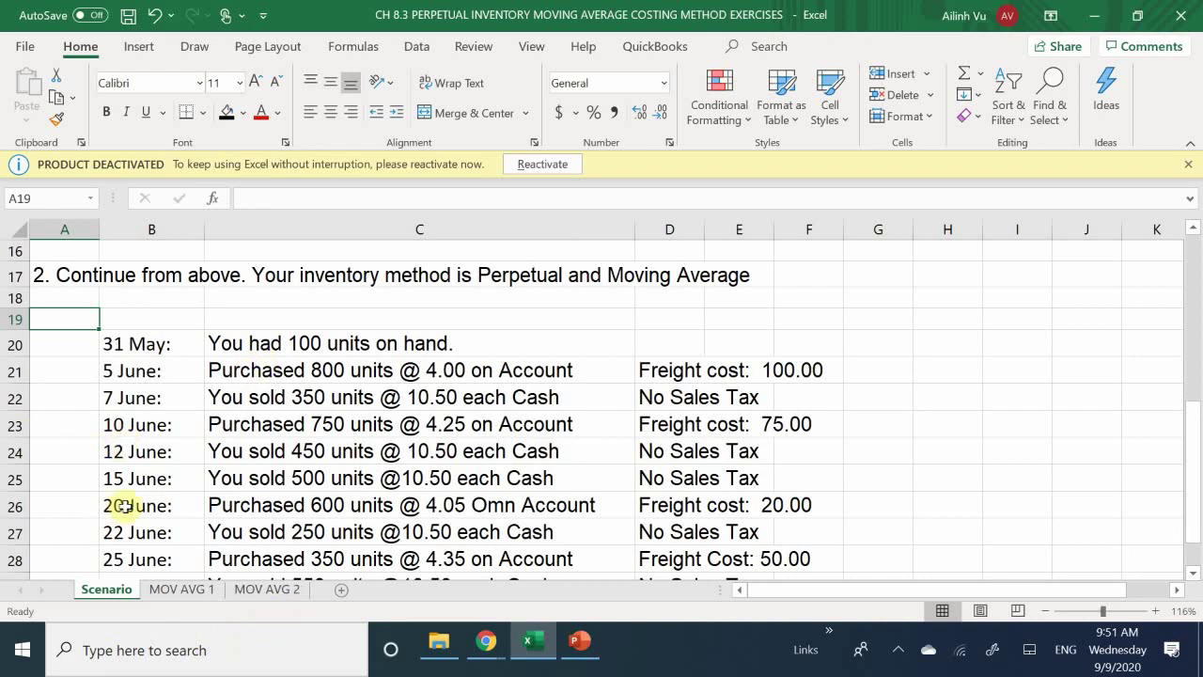
click(267, 588)
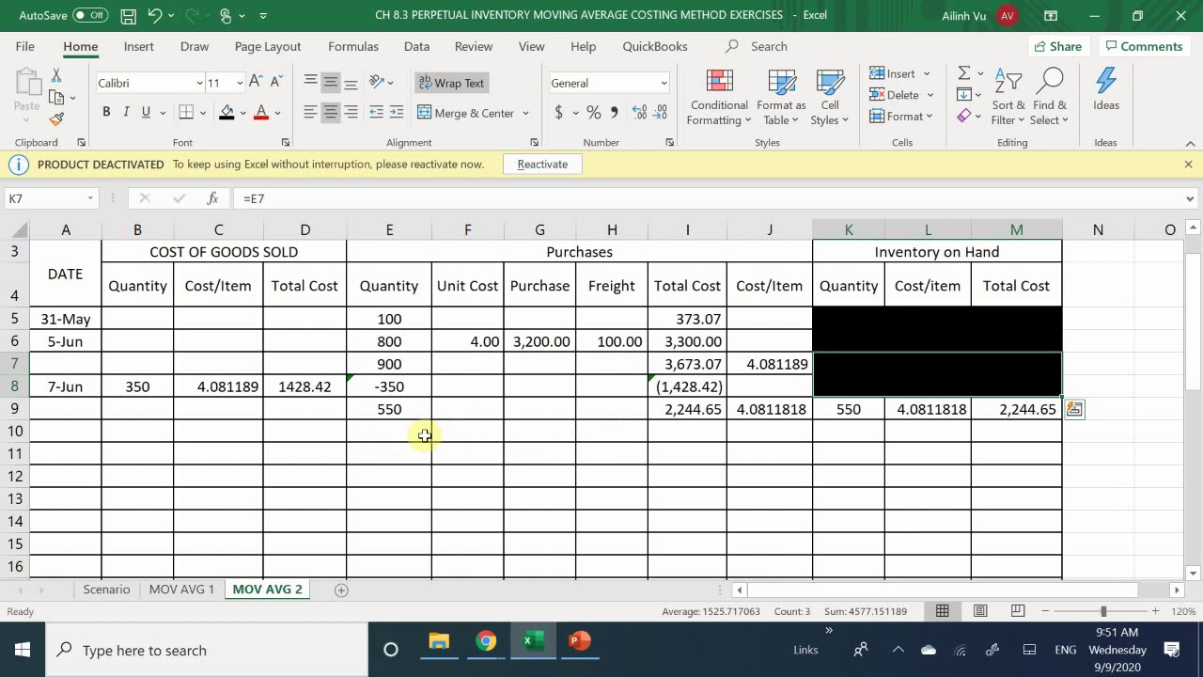
click(64, 430)
text(6/)
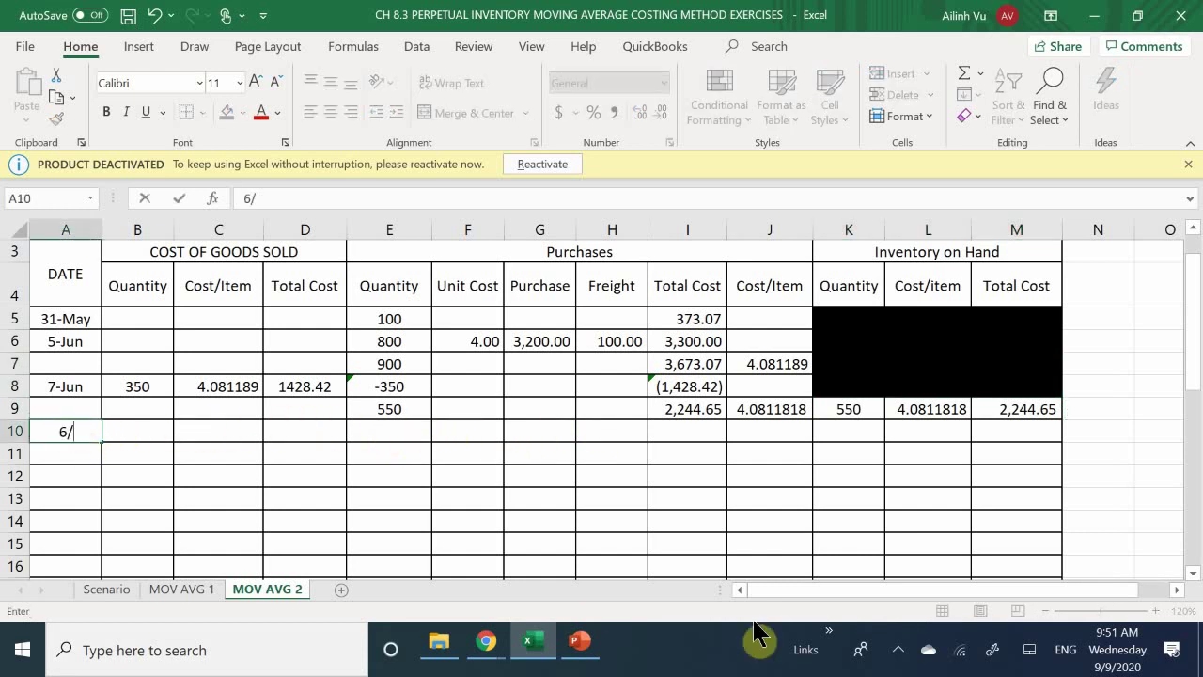
text(10)
key(Return)
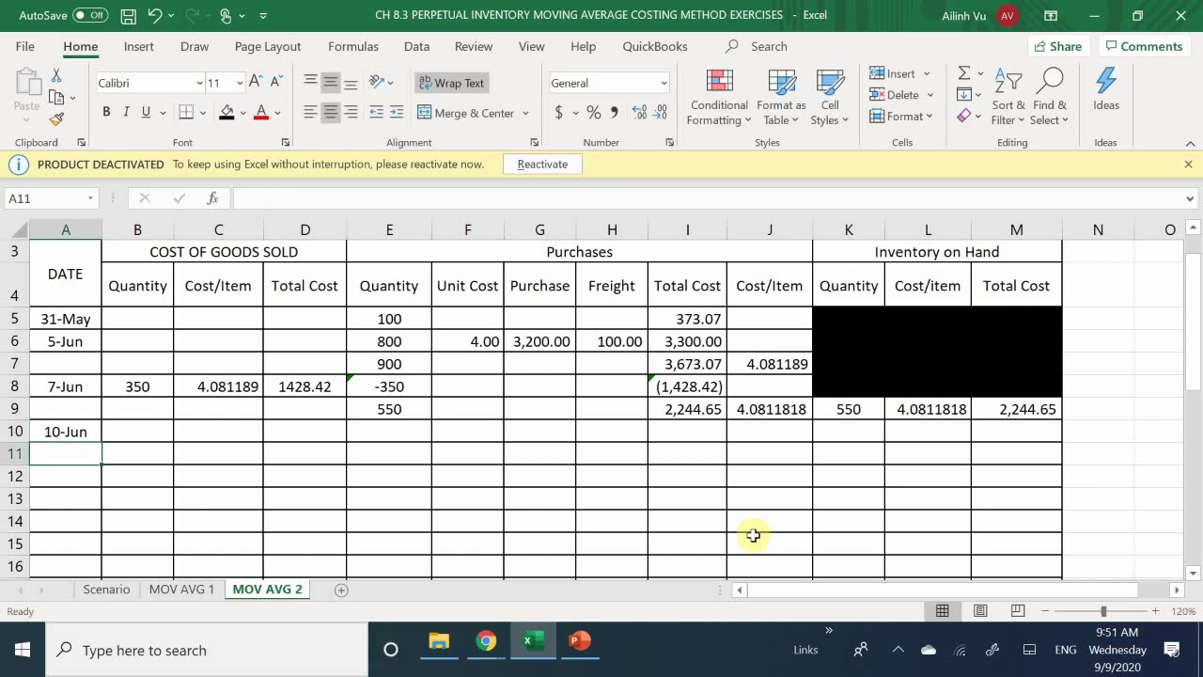
- Look up the 10 June purchase on the Scenario sheet and enter quantity 750 in E10 and unit cost 4.26 in F10
click(363, 431)
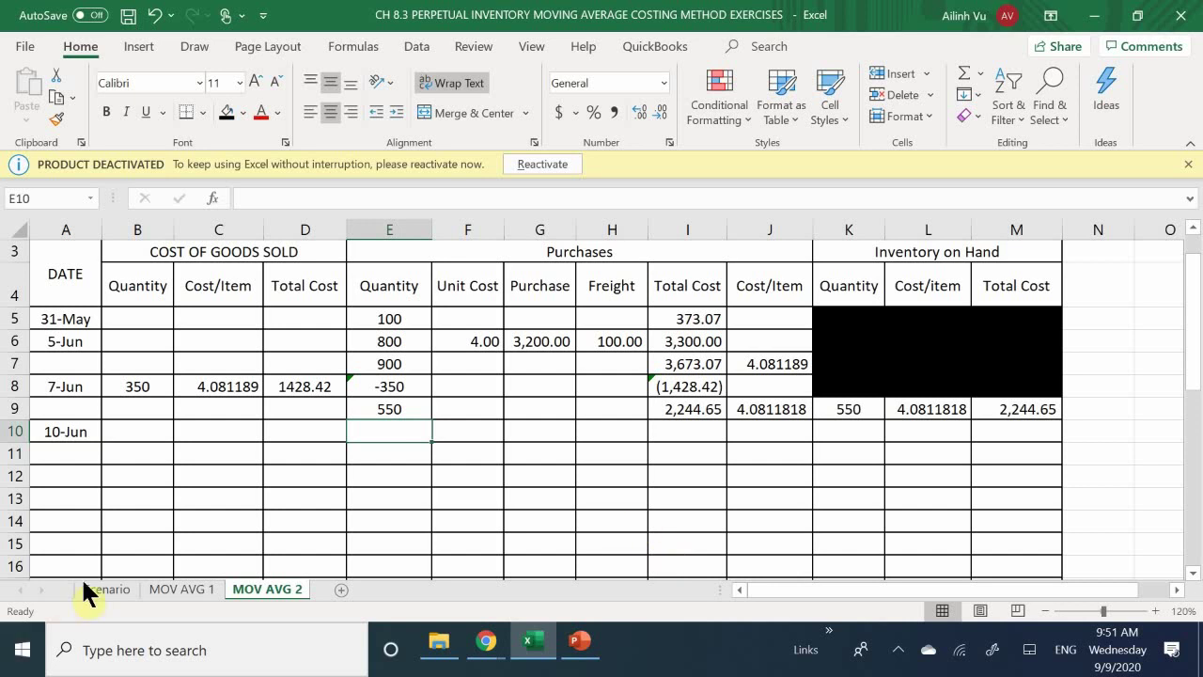
click(121, 586)
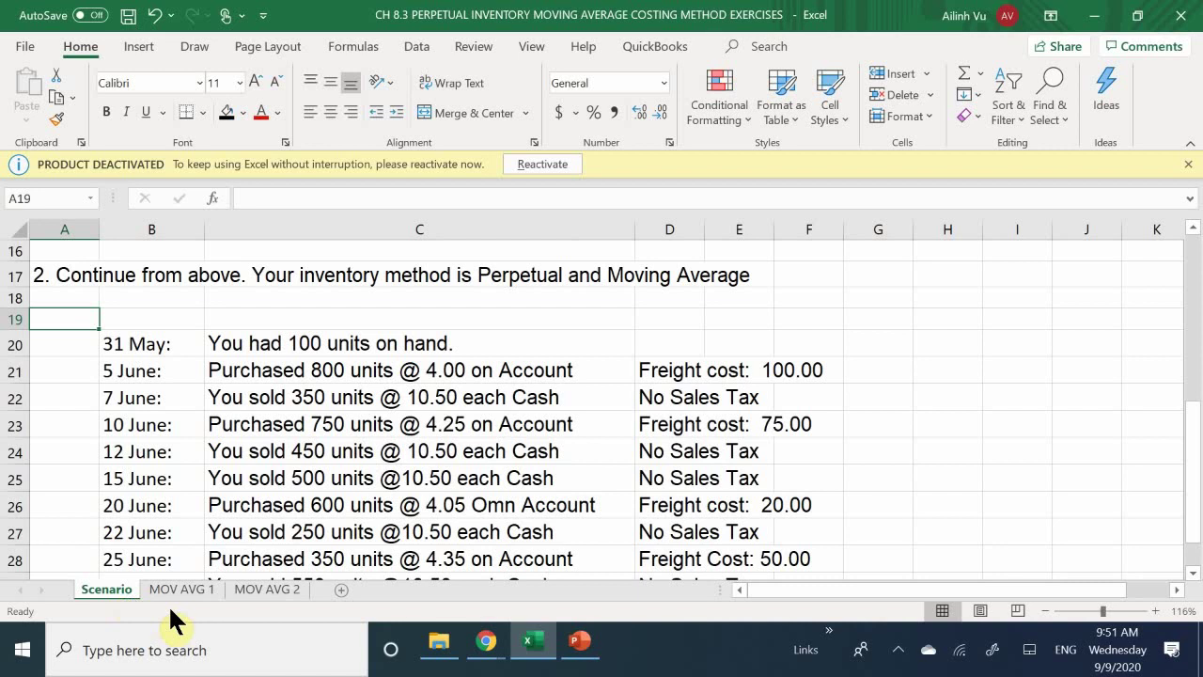
click(282, 590)
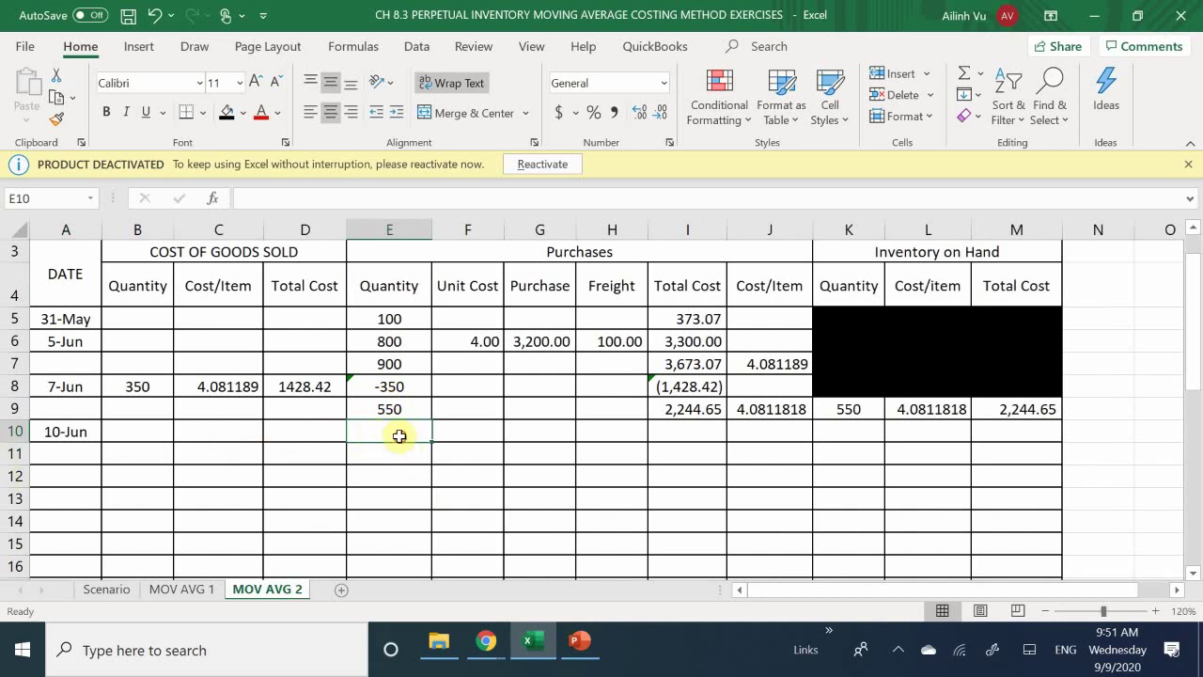
text(750)
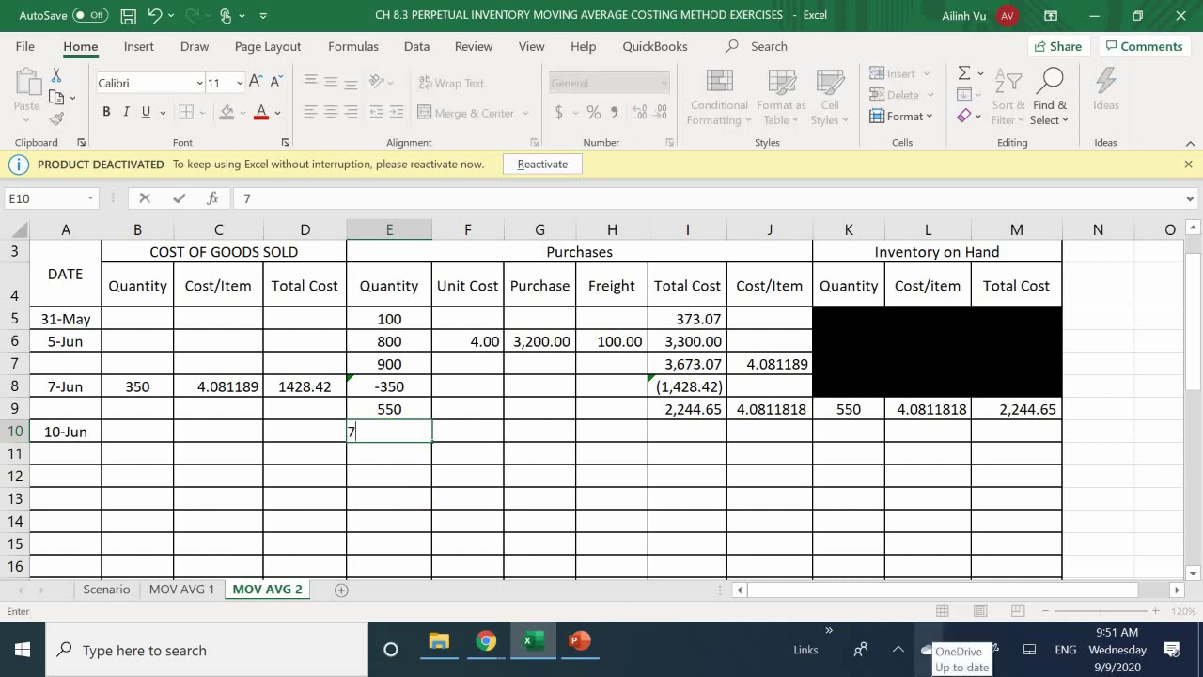
key(Return)
click(467, 432)
text(4.26)
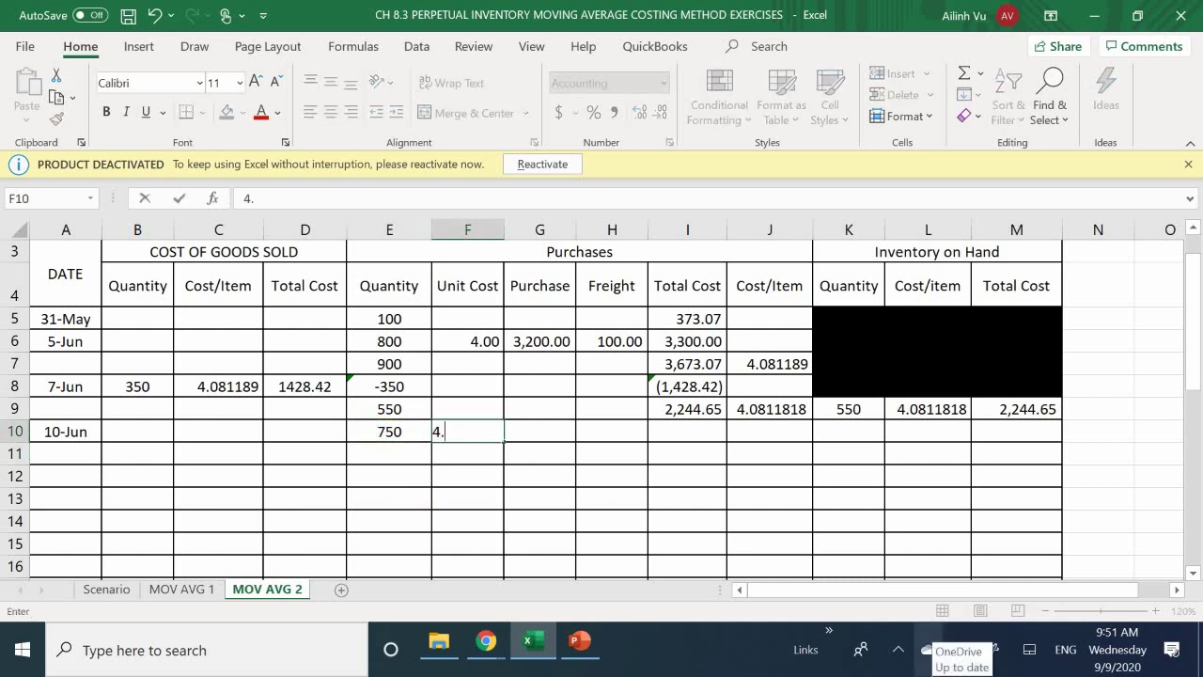
key(Return)
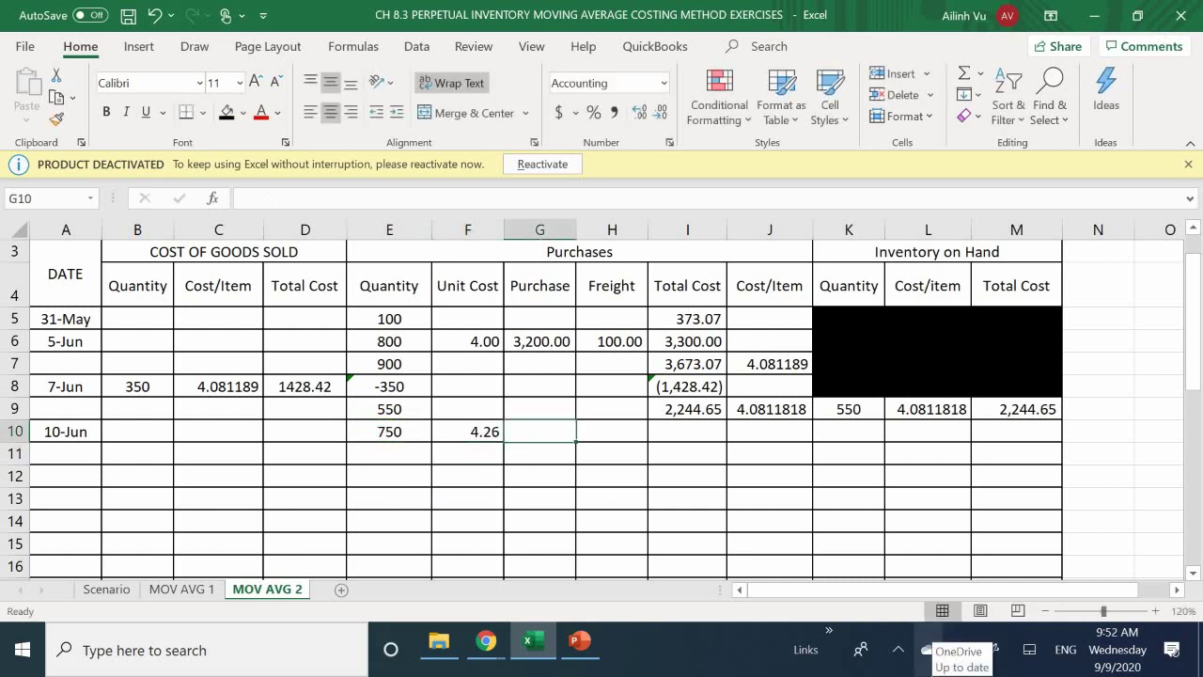
- Calculate the 10 June purchase amount in G10 with the formula =F10*E10
text(=)
key(Left)
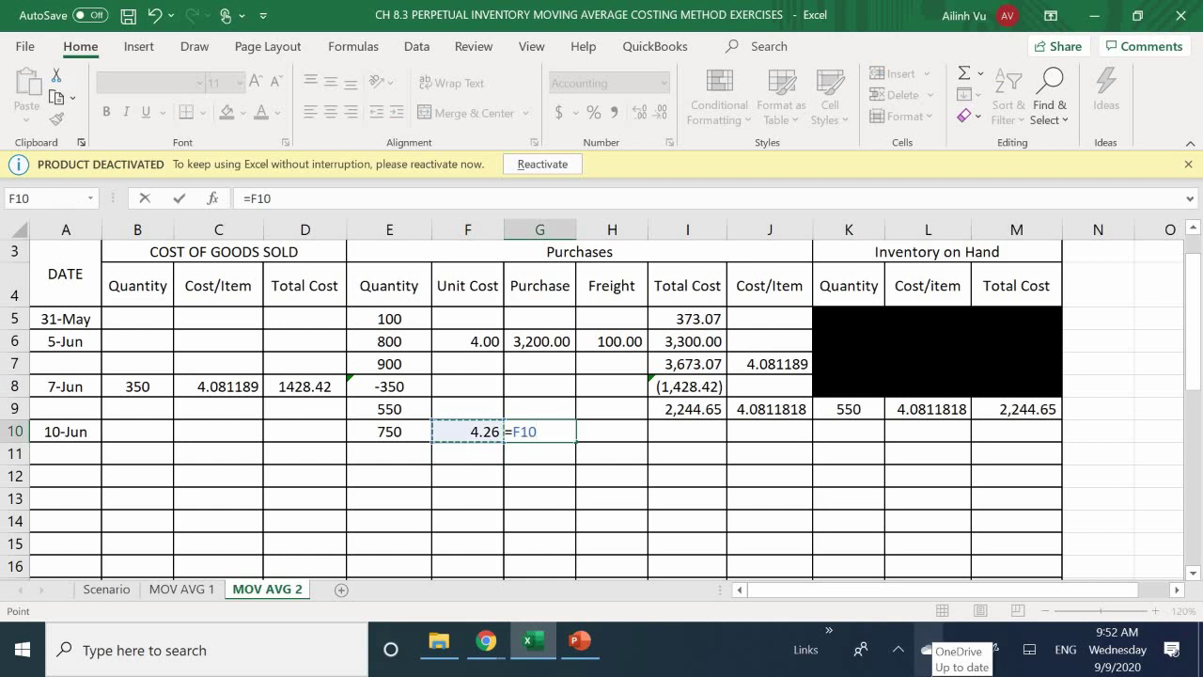
text(*)
key(Left)
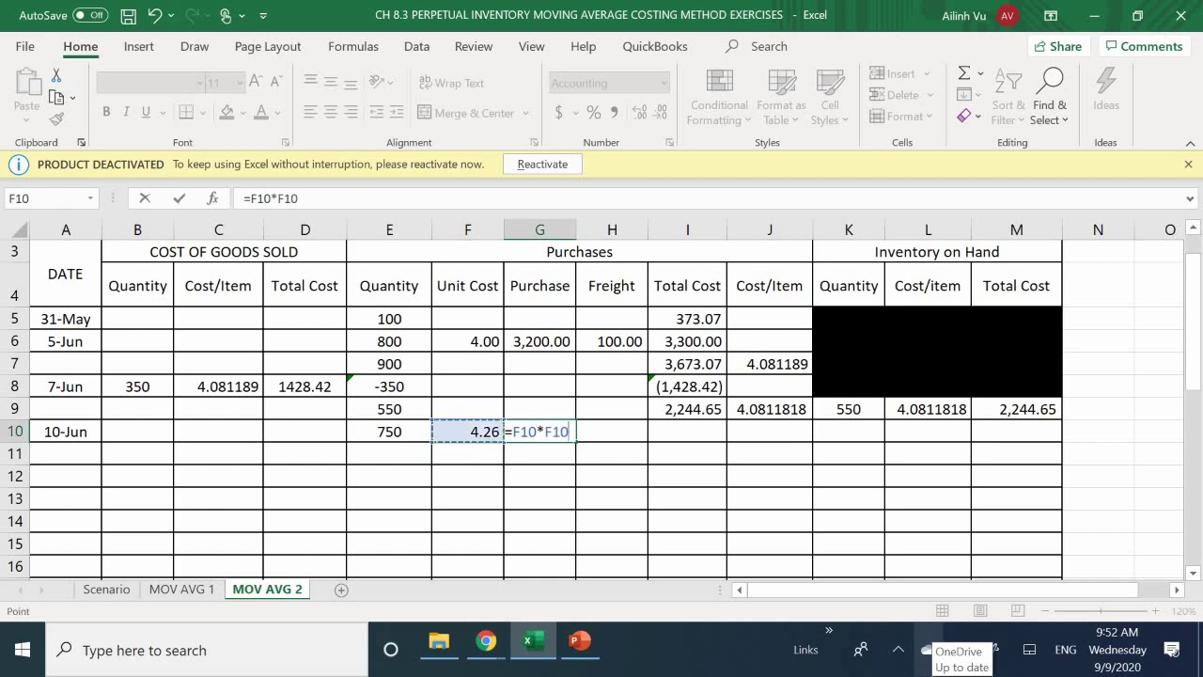
key(Left)
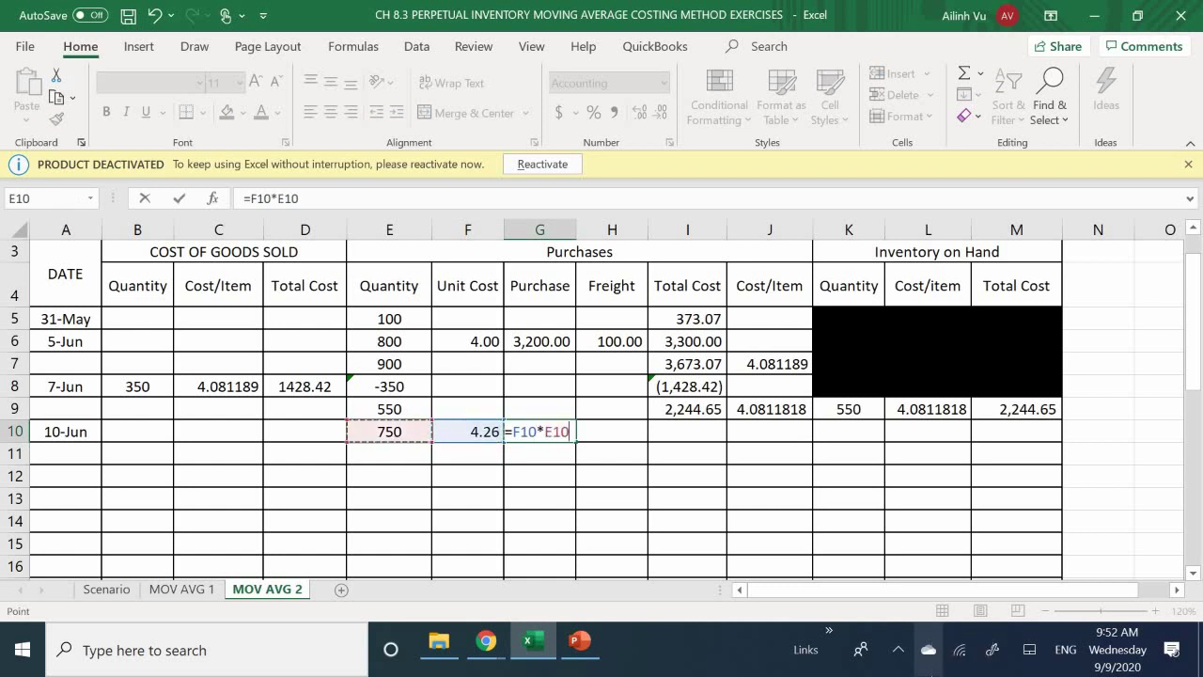
key(Return)
- Correct the 10 June unit cost in F10 to 4.25
key(Left)
key(Up)
text(4)
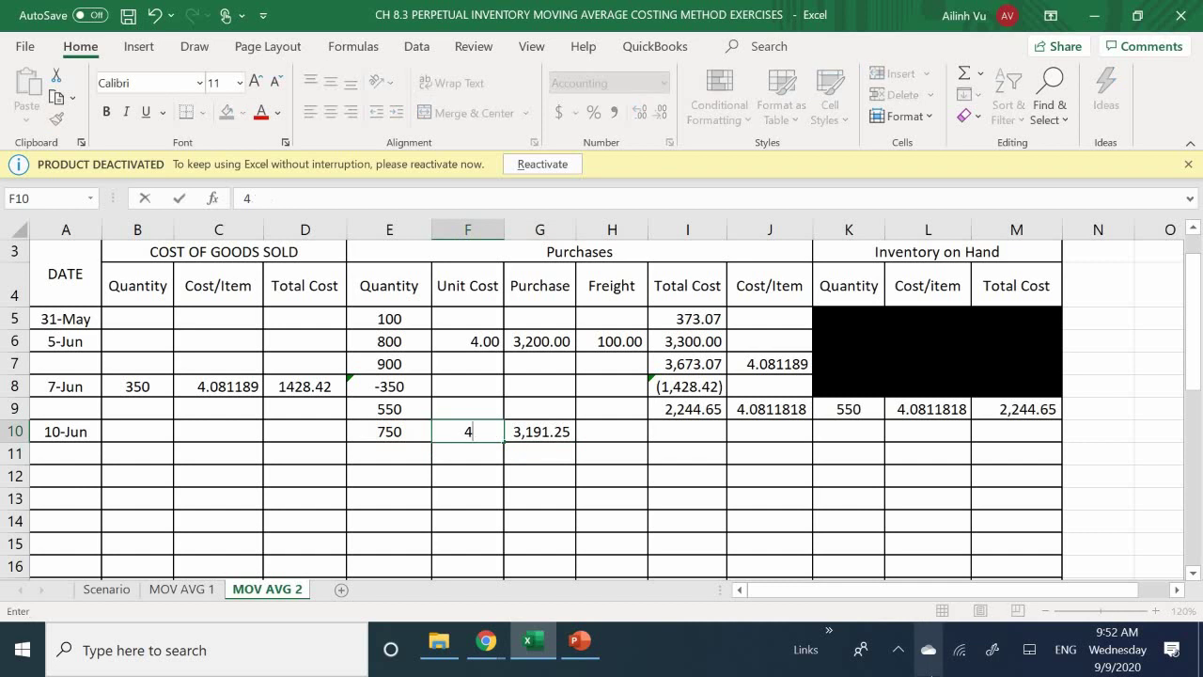
text(.25)
key(Return)
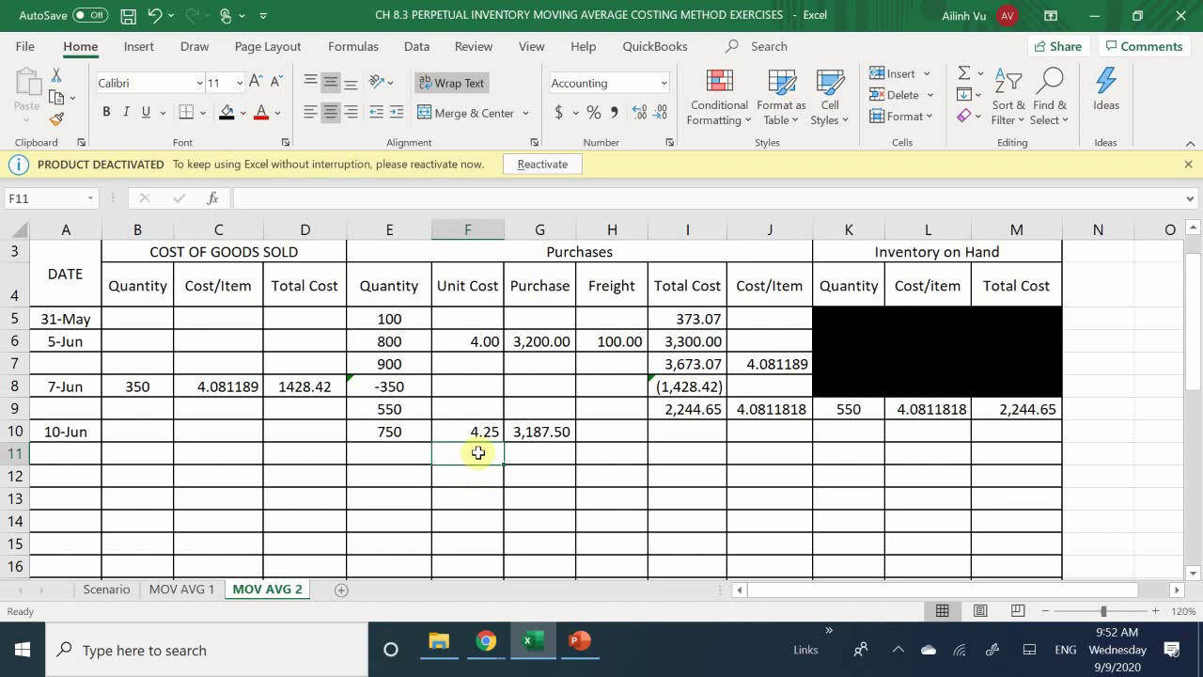
- Enter a freight cost of 75 for the 10 June purchase in H10
click(588, 433)
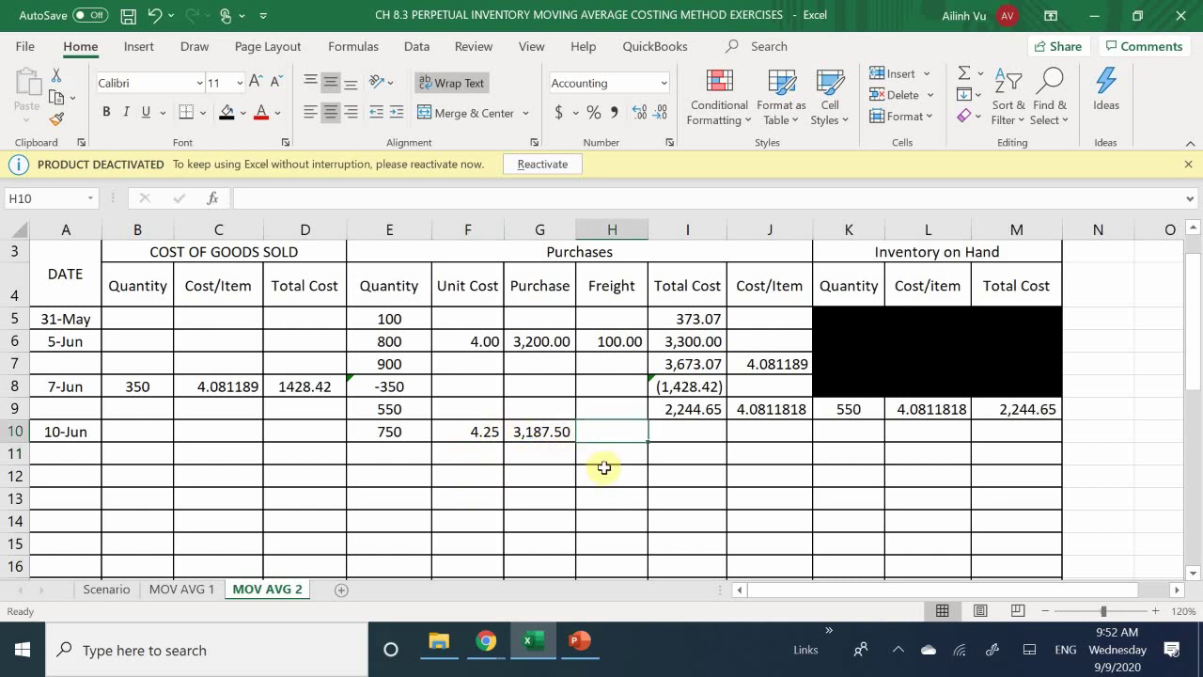
text(78)
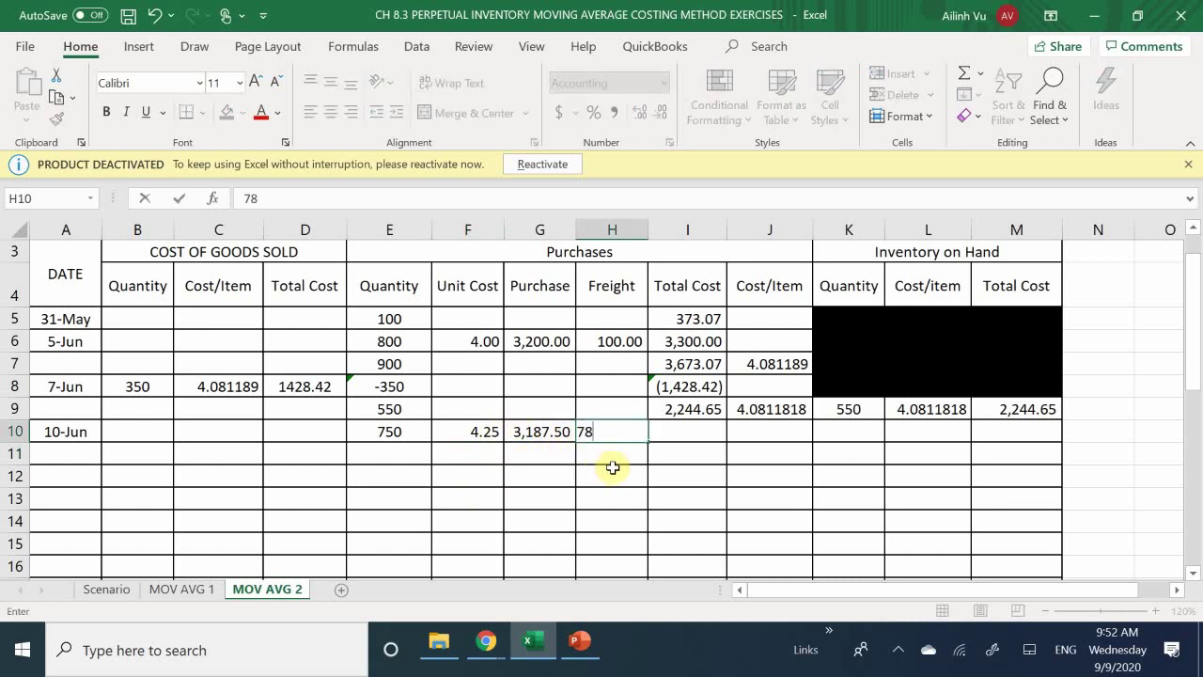
key(Return)
key(Up)
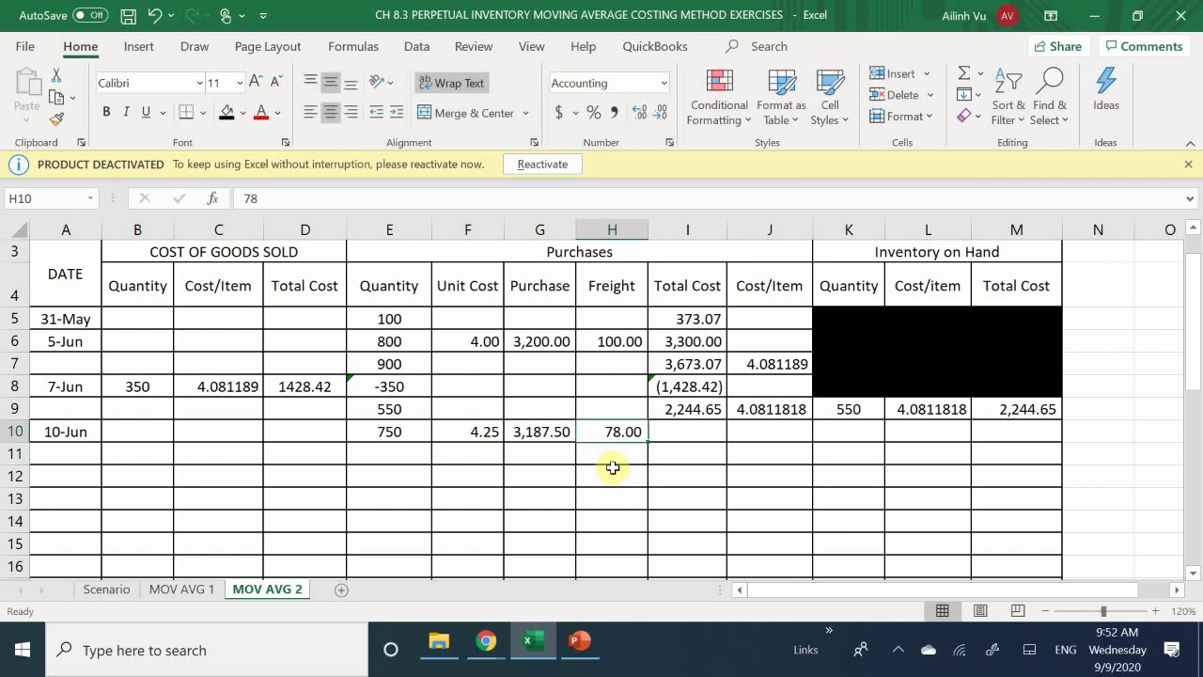
text(75)
key(Return)
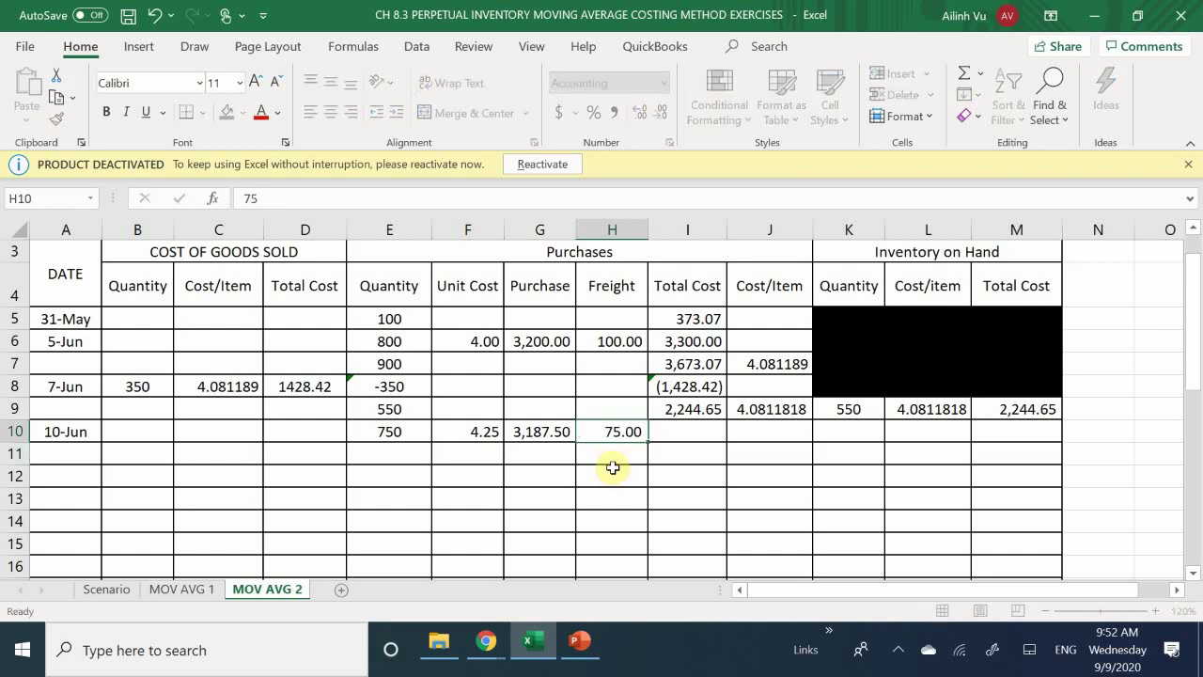
- Calculate the 10 June purchase's total cost in I10 by adding freight and purchase with =H10+G10
key(Right)
key(Up)
text(=)
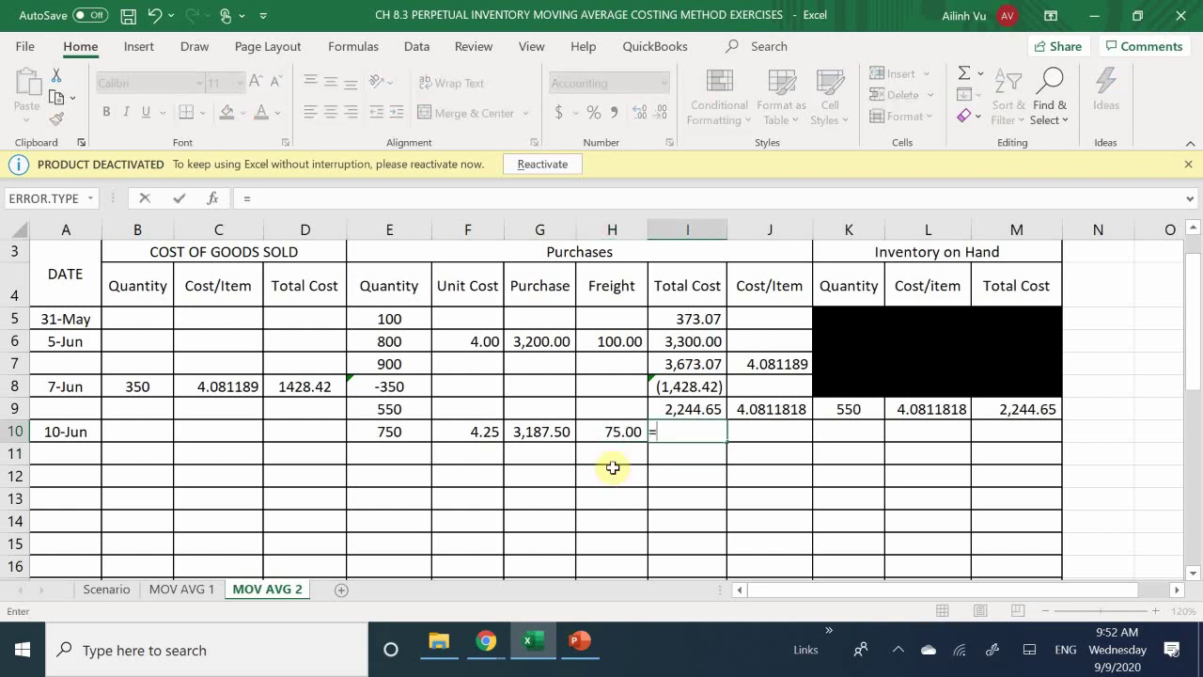
key(Left)
text(+)
key(Left)
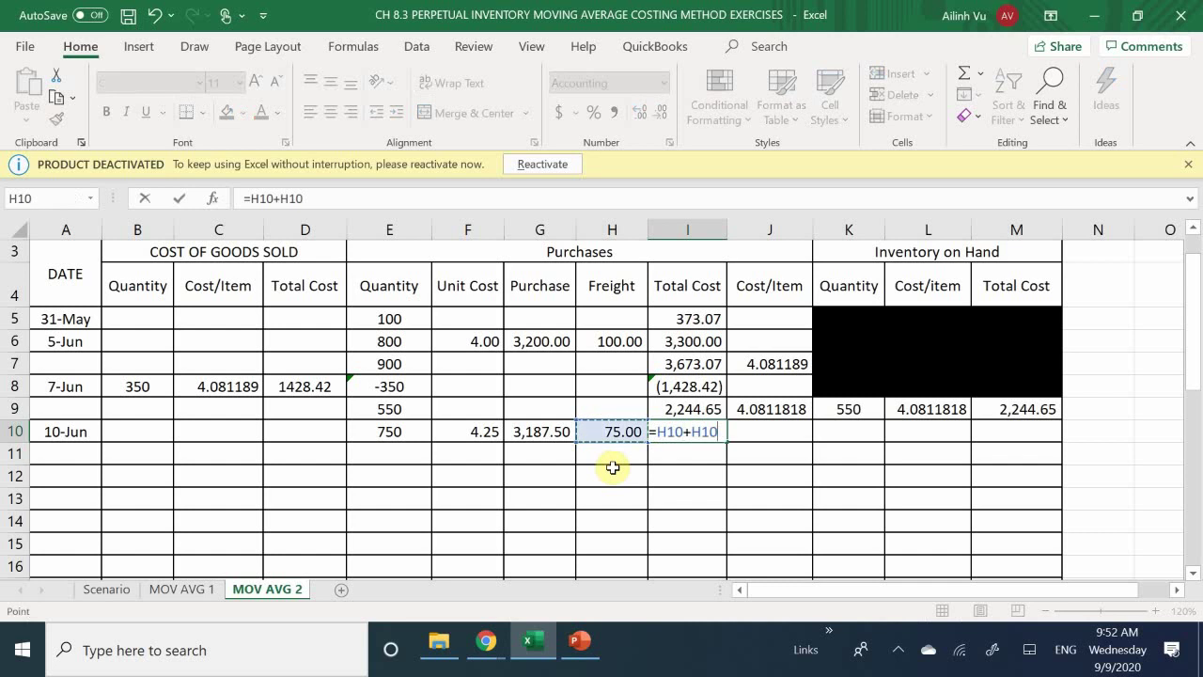
key(Left)
key(Return)
key(Right)
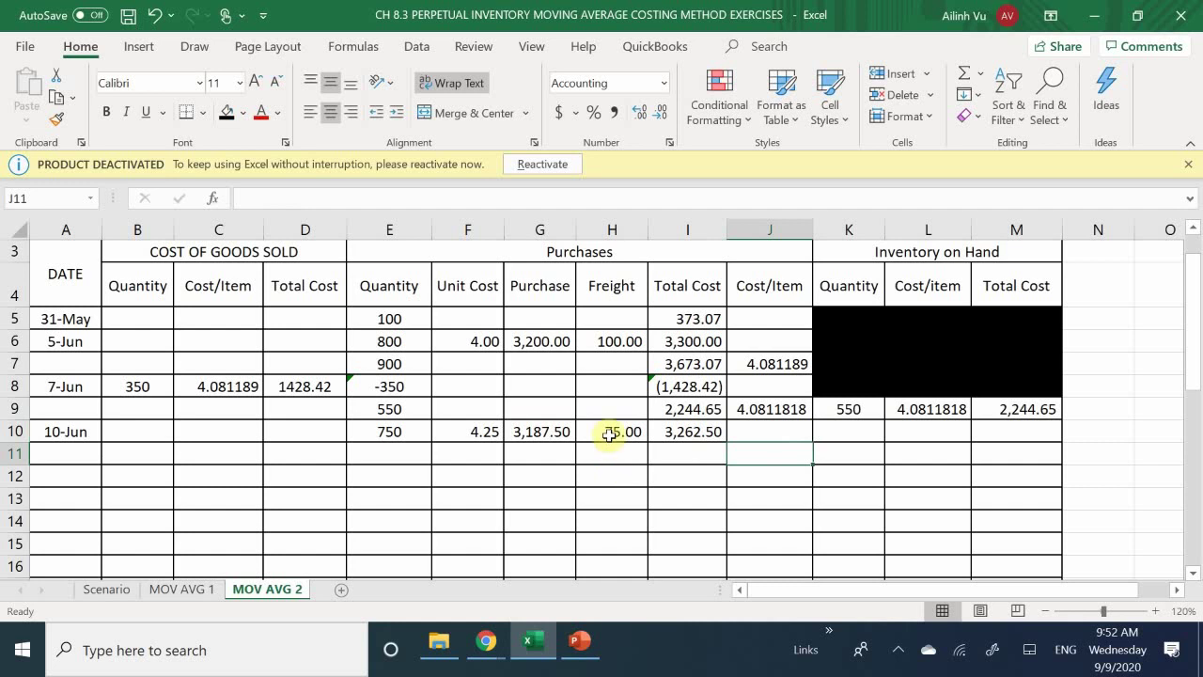
- Add the previous balance and the new purchase quantity in E11 with the formula =E9+E10
click(370, 453)
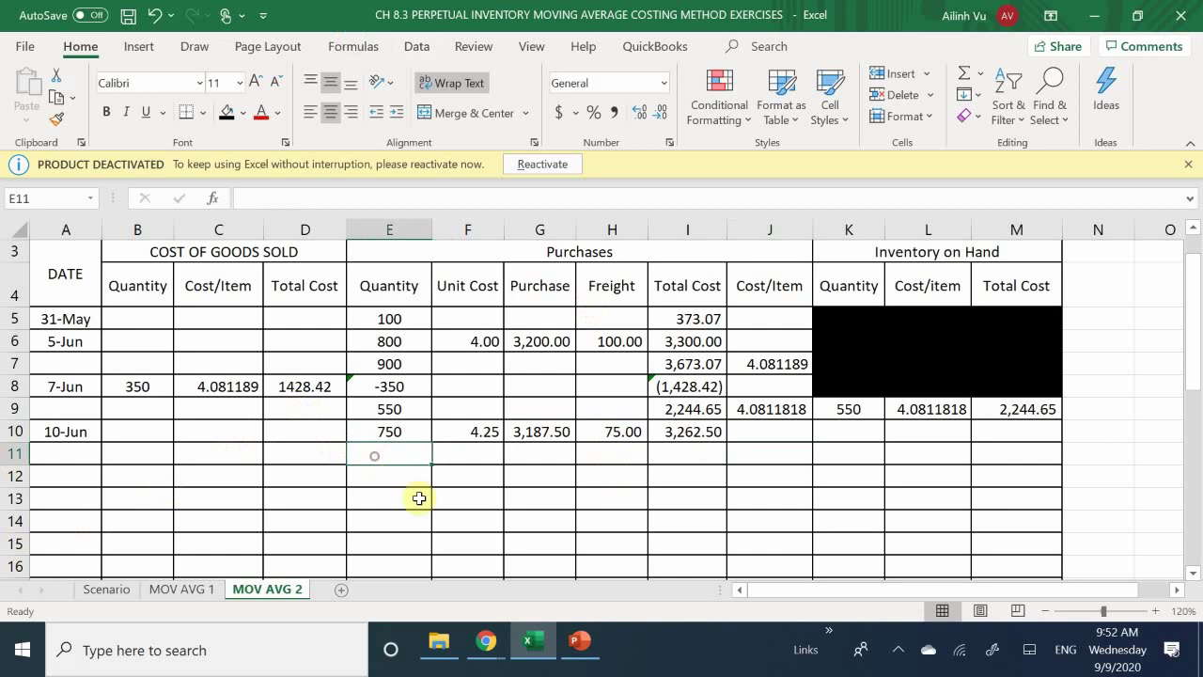
text(=)
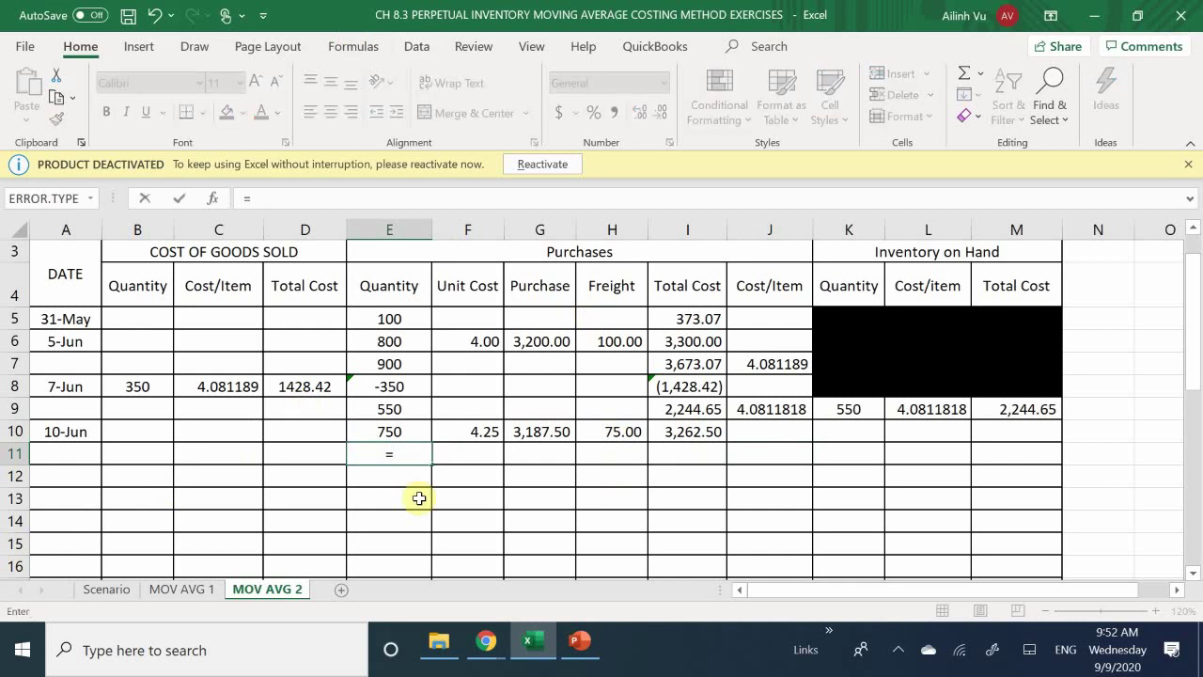
key(Up)
key(Up)
text(+)
key(Up)
key(Return)
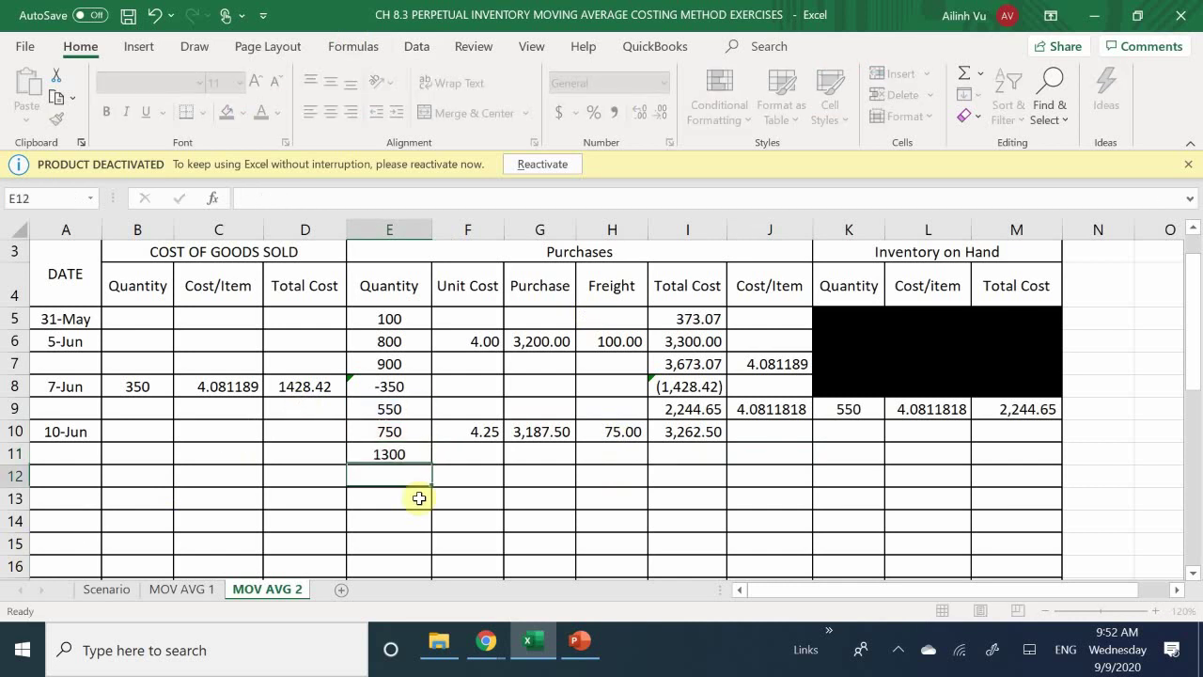
- Calculate the combined total cost in I11 with the formula =I9+I10
key(Right)
key(Right)
key(Right)
key(Up)
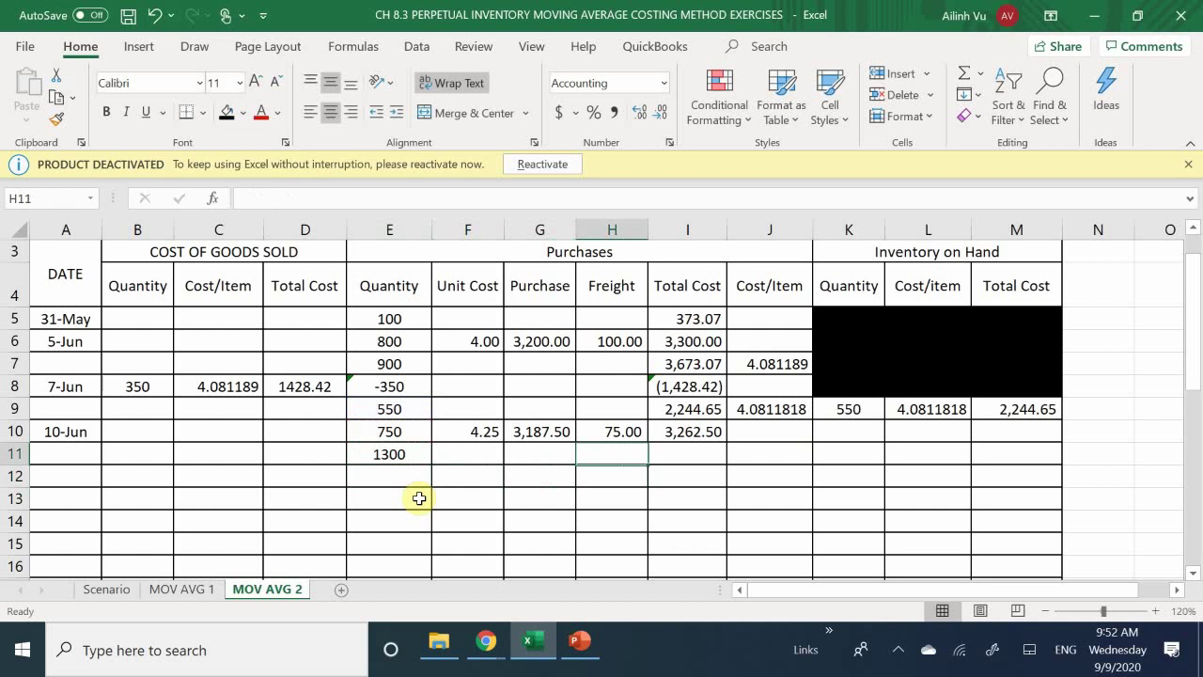
key(Right)
text(=)
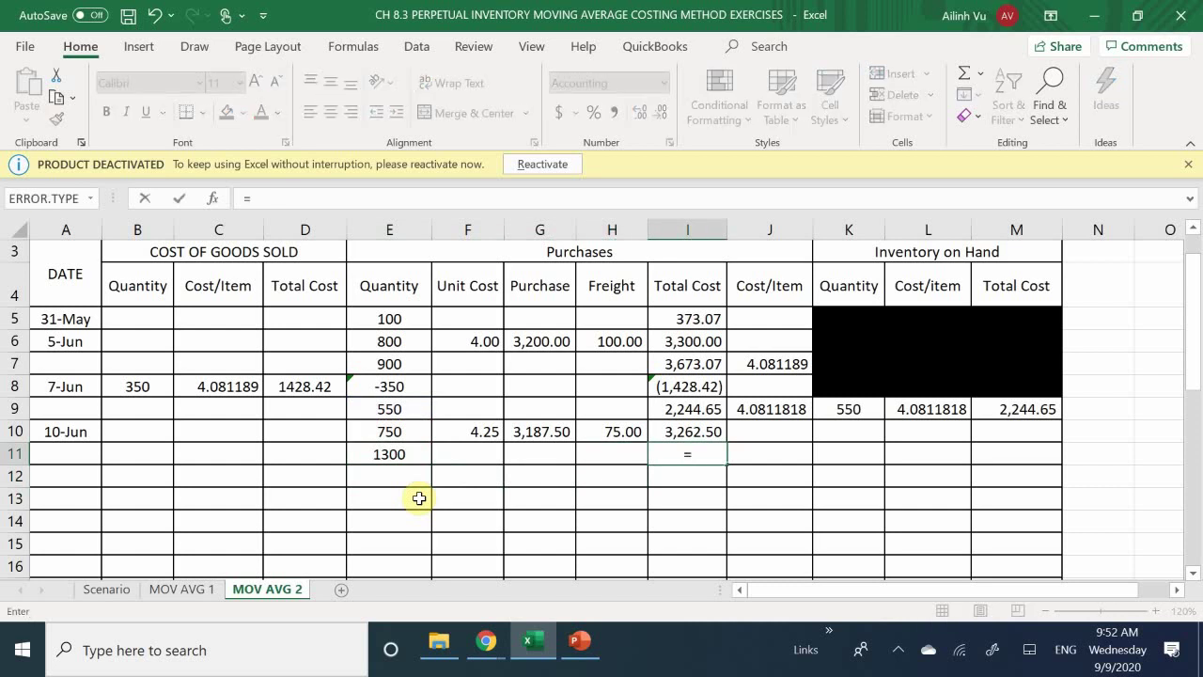
key(Up)
key(Up)
text(+)
key(Up)
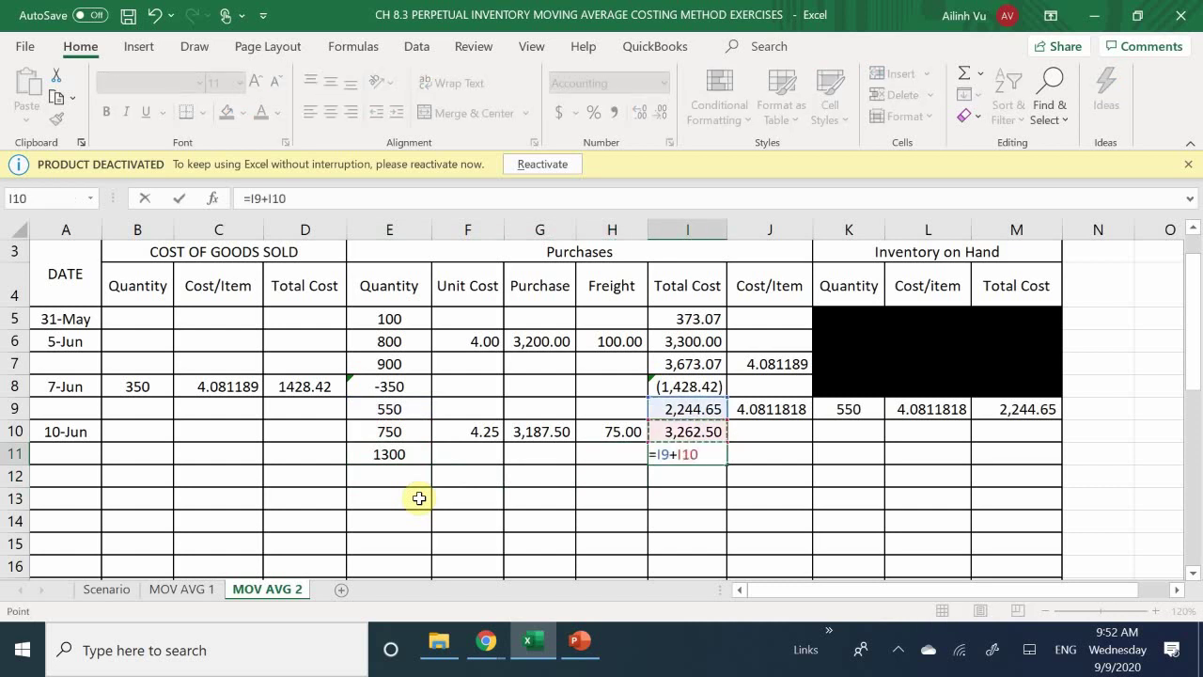
key(Return)
- Calculate the new moving average cost per item in J11 with the formula =I11/E11
key(Right)
key(Up)
text(=)
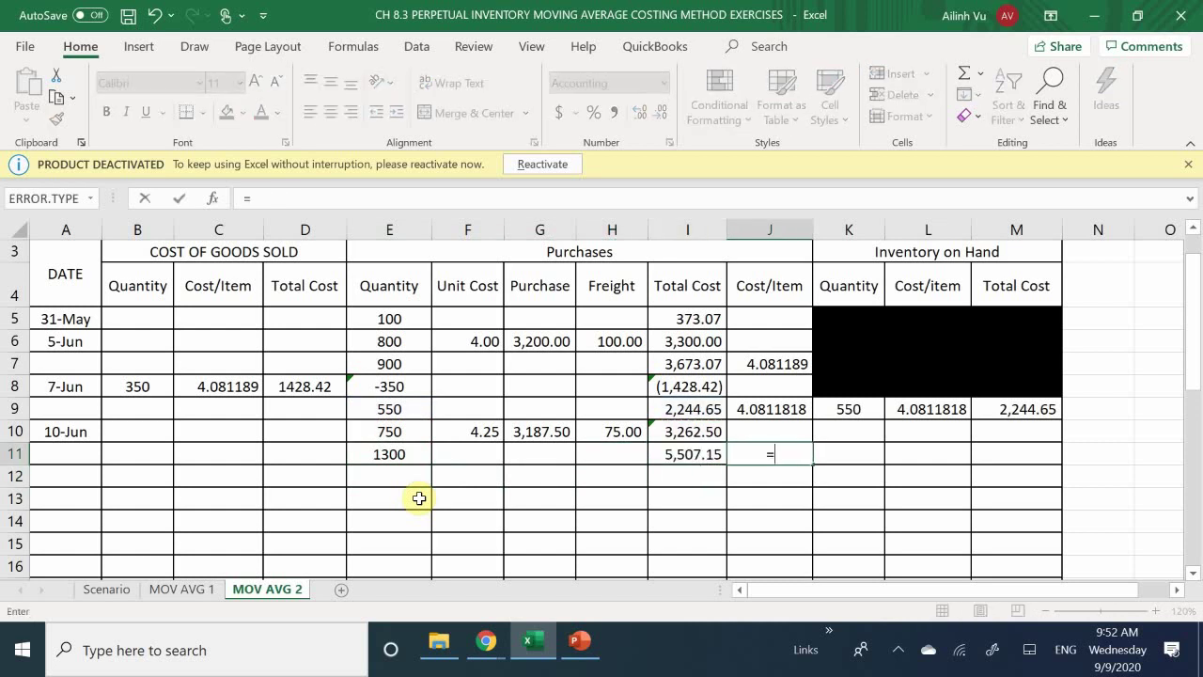
key(Left)
text(/)
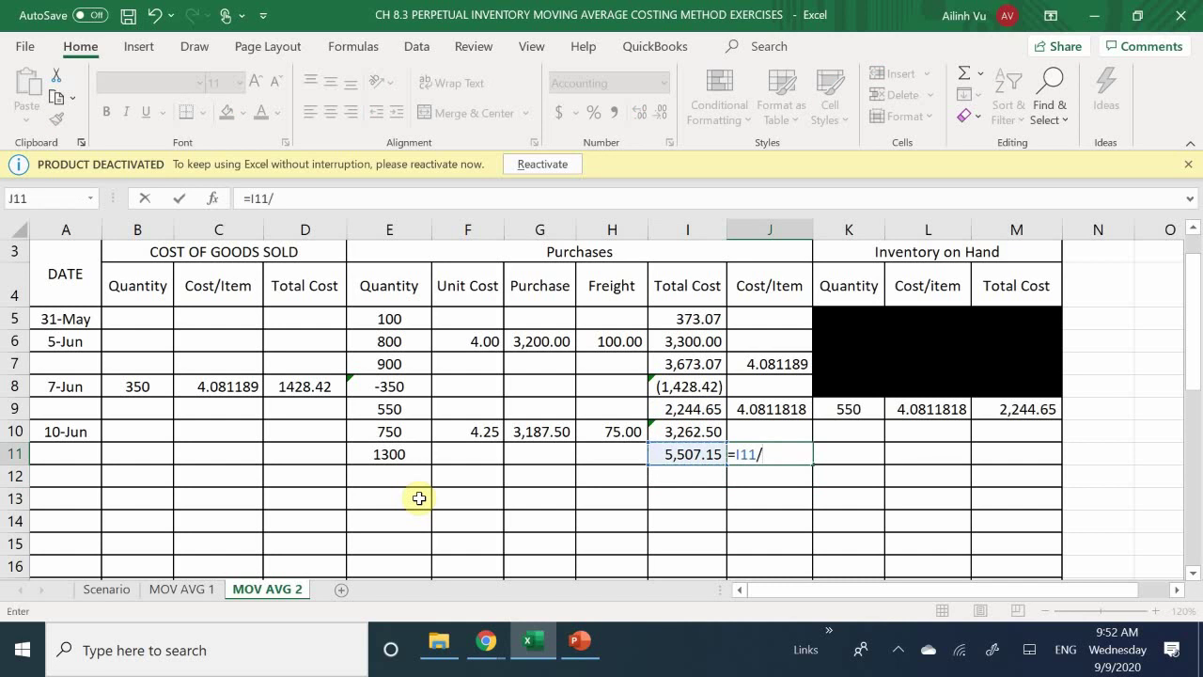
key(Left)
key(Left)
key(Left)
key(Left)
key(Left)
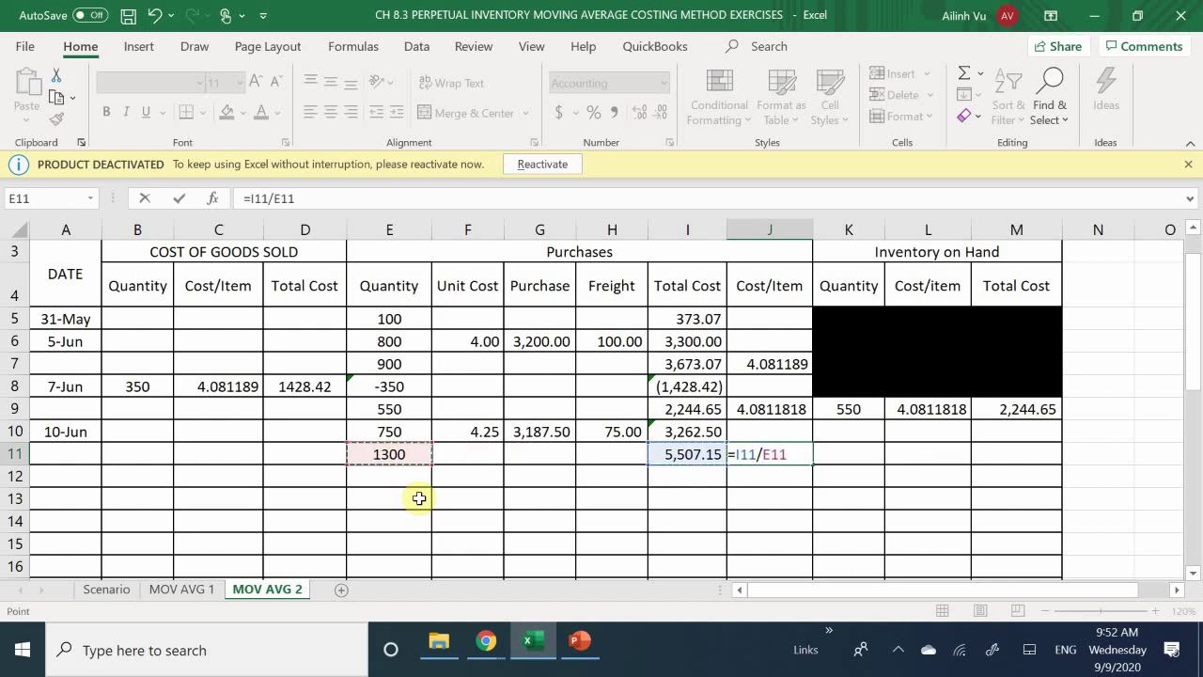
key(Return)
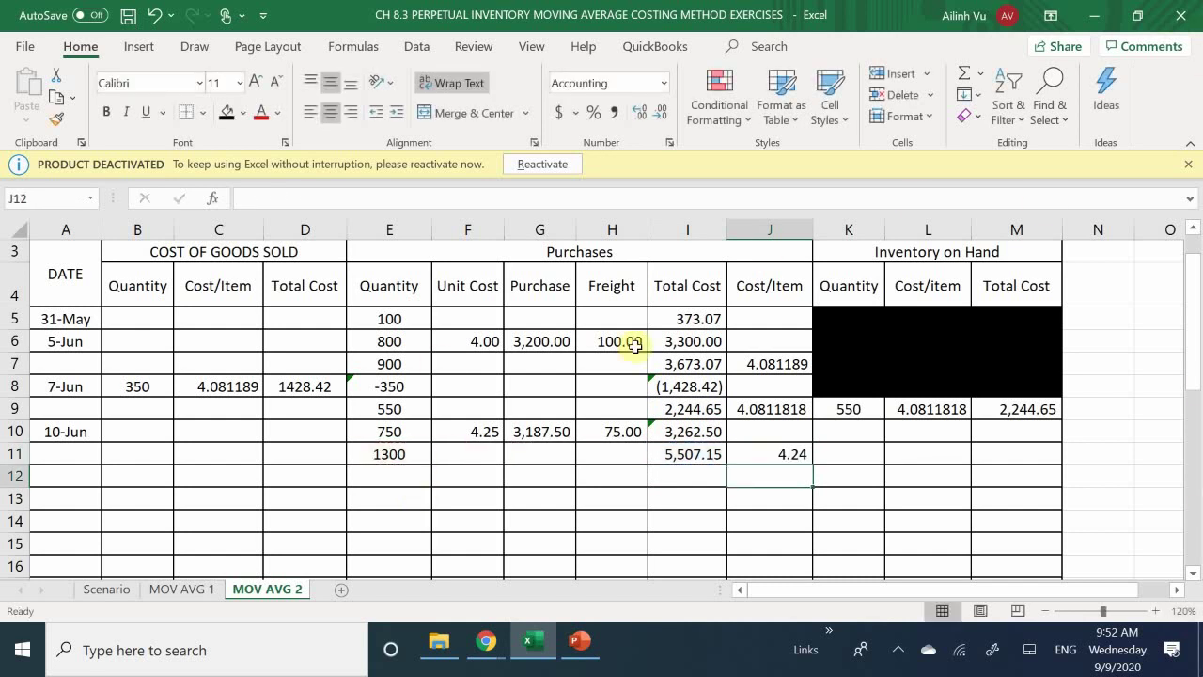
- Show the cost per item in J11 with seven decimal places
click(752, 455)
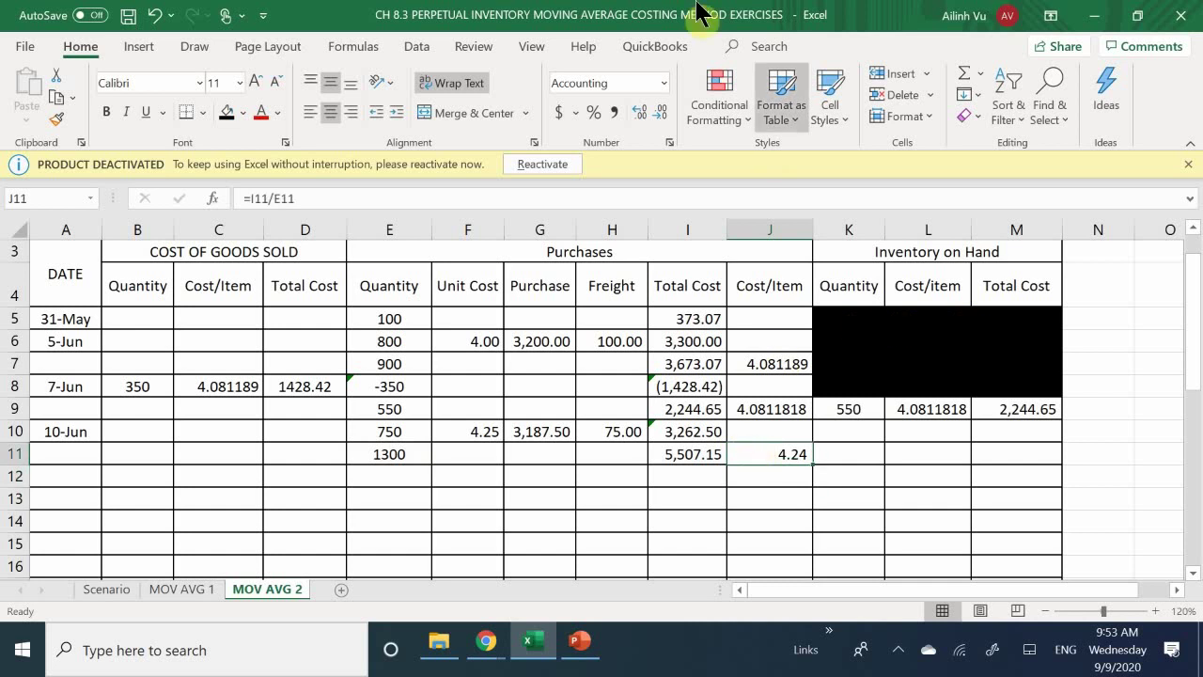
click(640, 113)
click(640, 113)
click(640, 112)
click(640, 113)
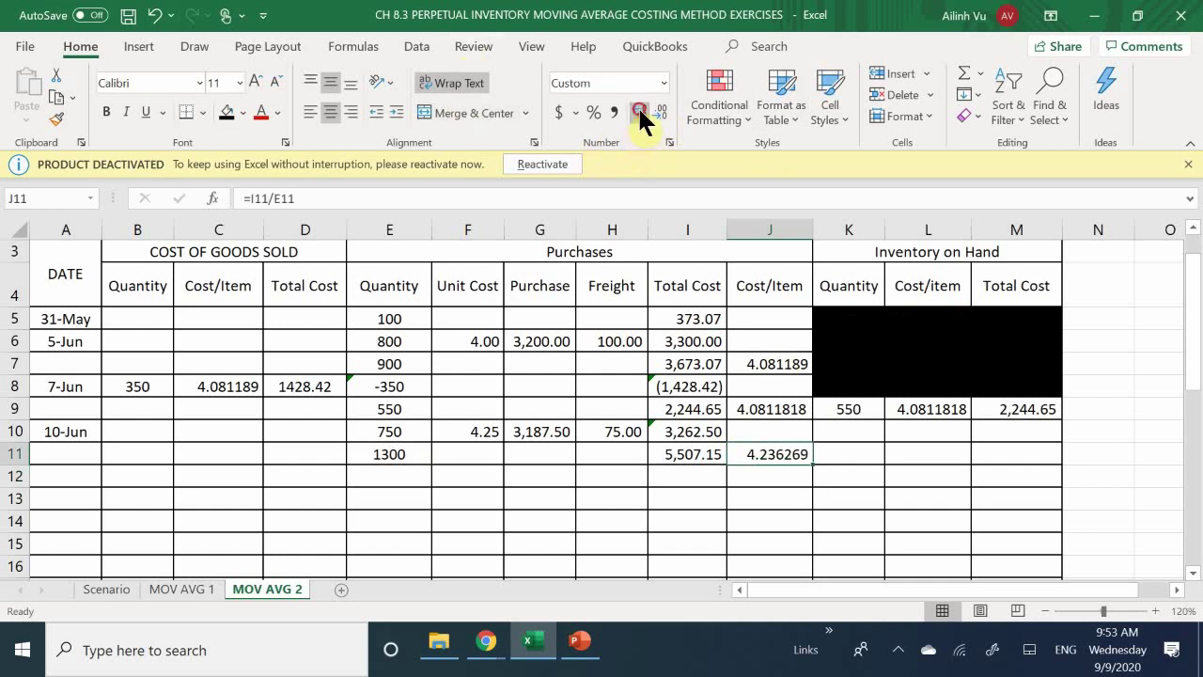
click(640, 113)
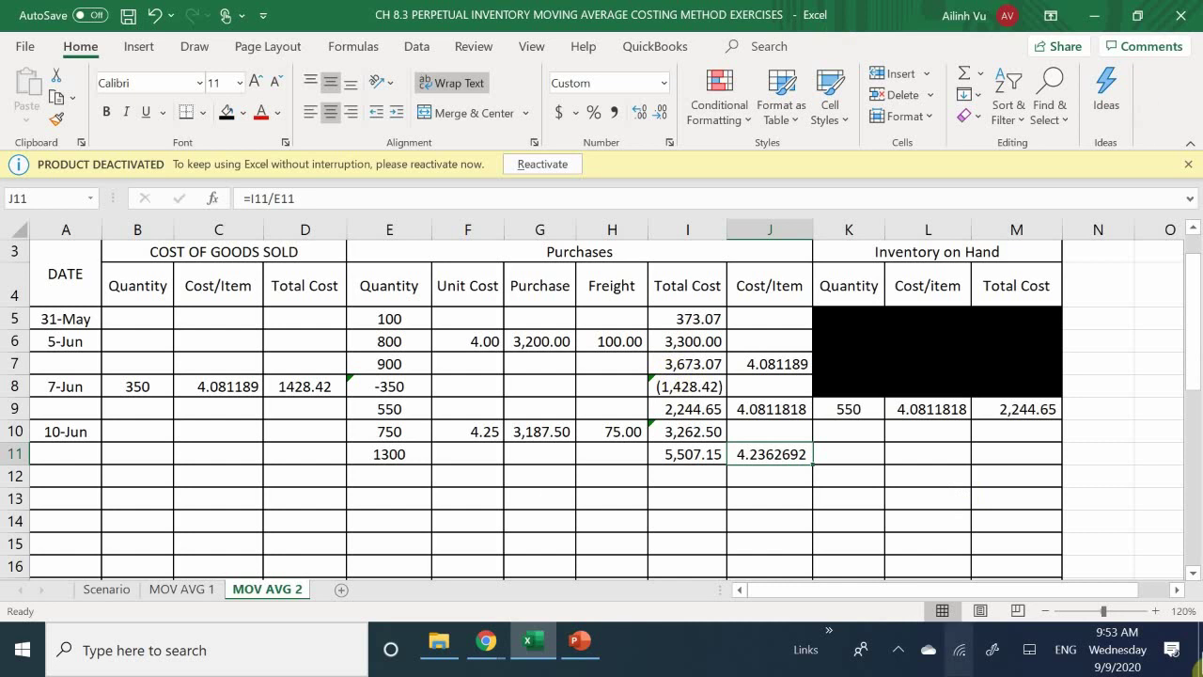
- Link the Inventory on Hand quantity in K11 to the combined quantity with =E11
click(863, 456)
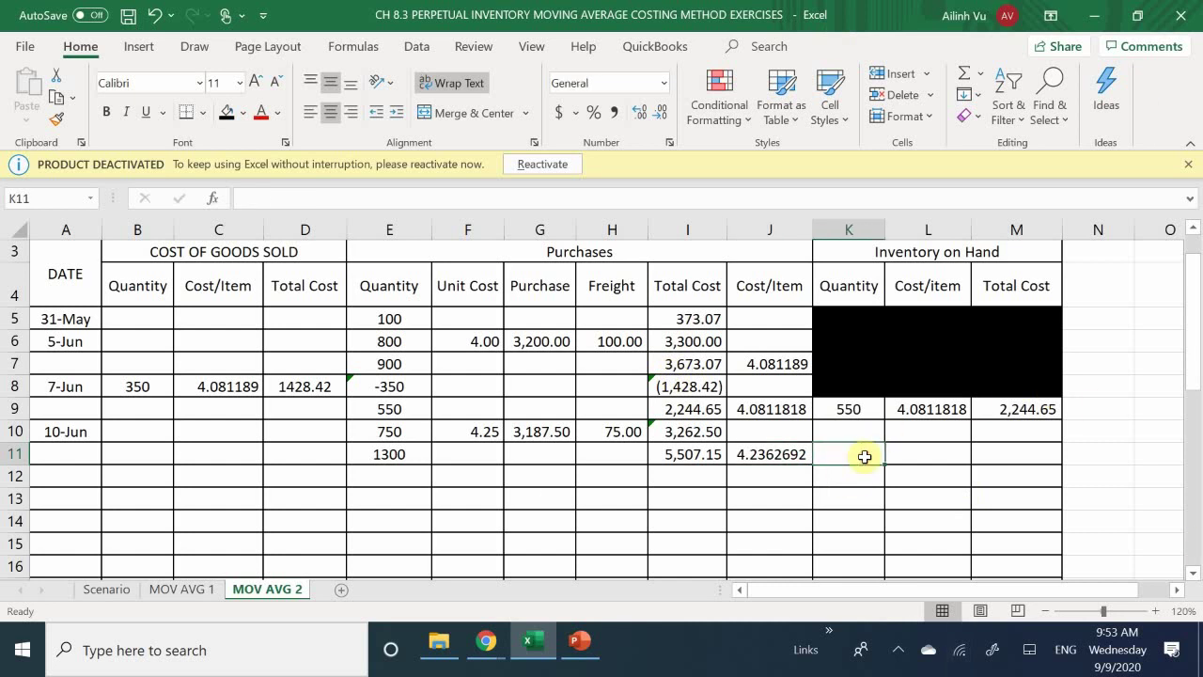
text(=)
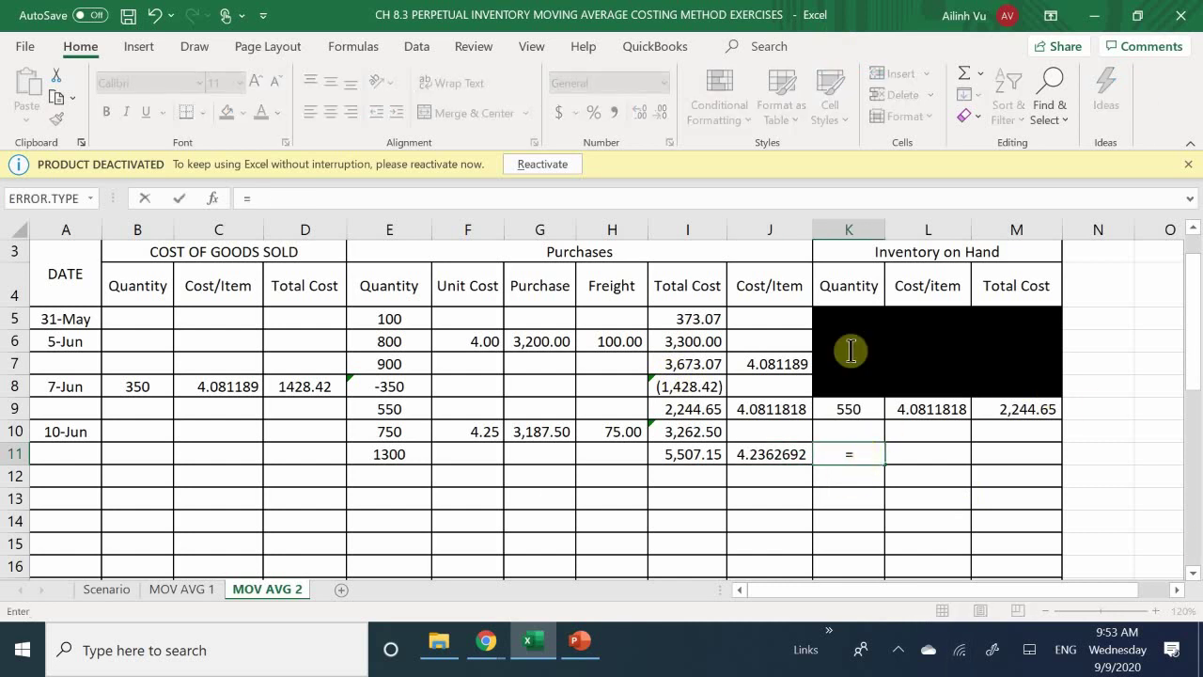
click(407, 454)
key(Return)
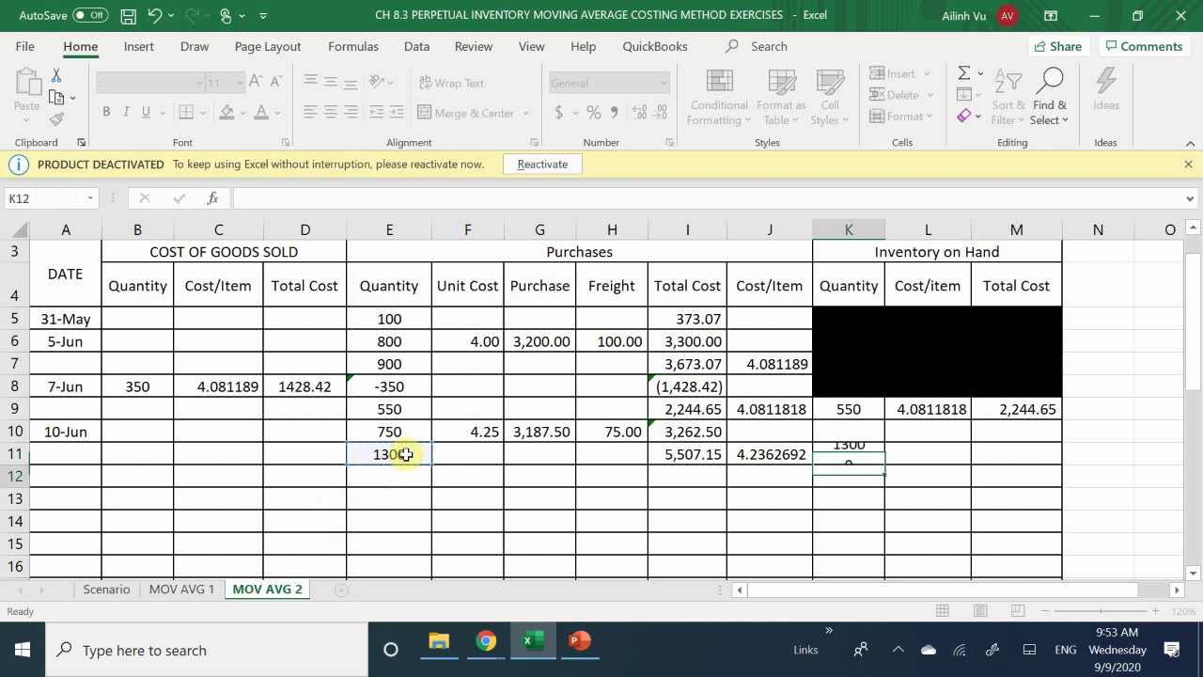
- Link the Inventory on Hand cost per item in L11 to the new moving average with =J11
key(Up)
key(Right)
text(=)
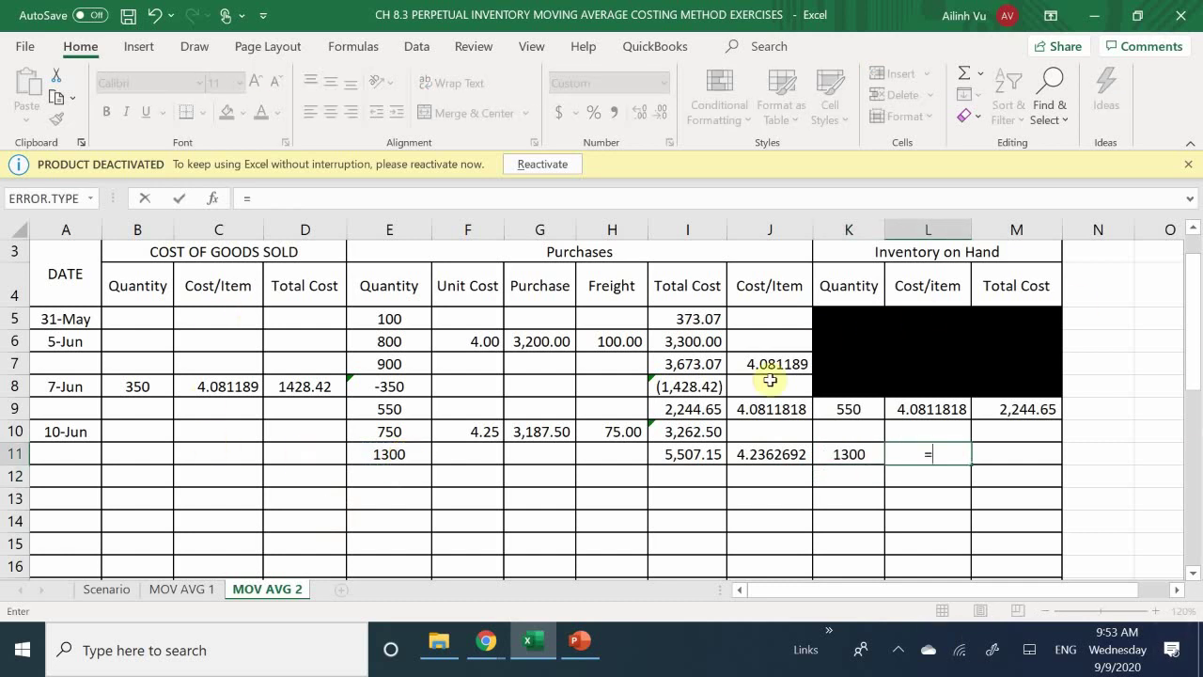
click(791, 473)
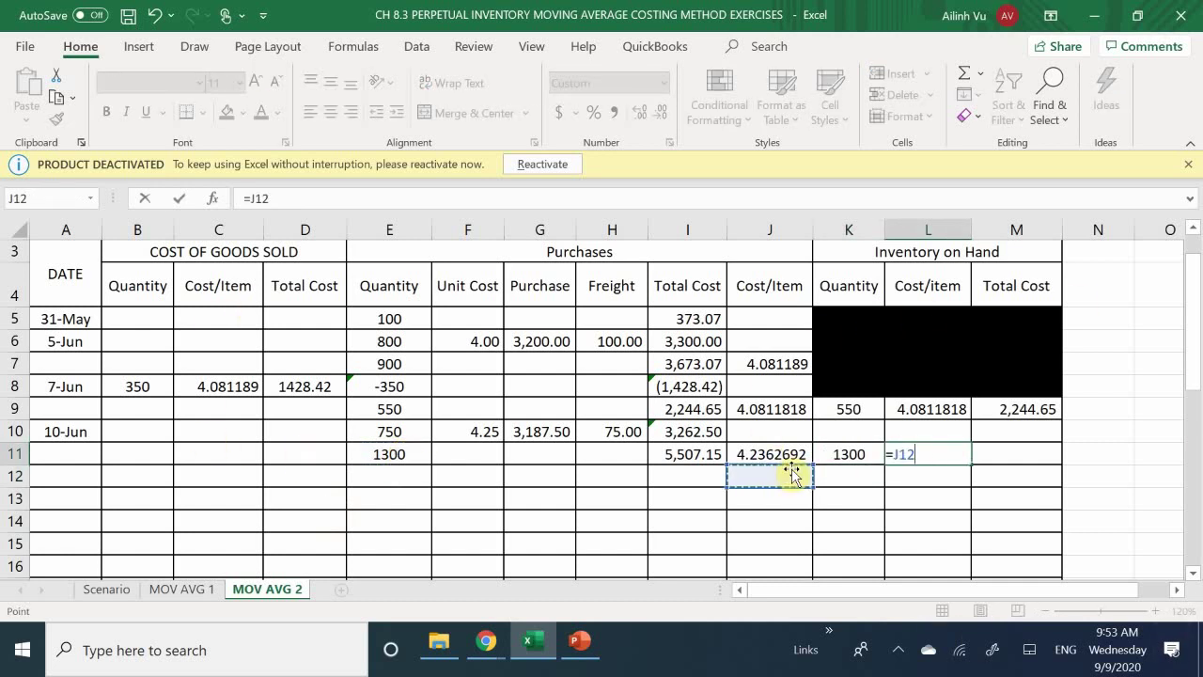
click(791, 459)
key(Return)
- Link the Inventory on Hand total cost in M11 to the combined total cost with =I11
key(Right)
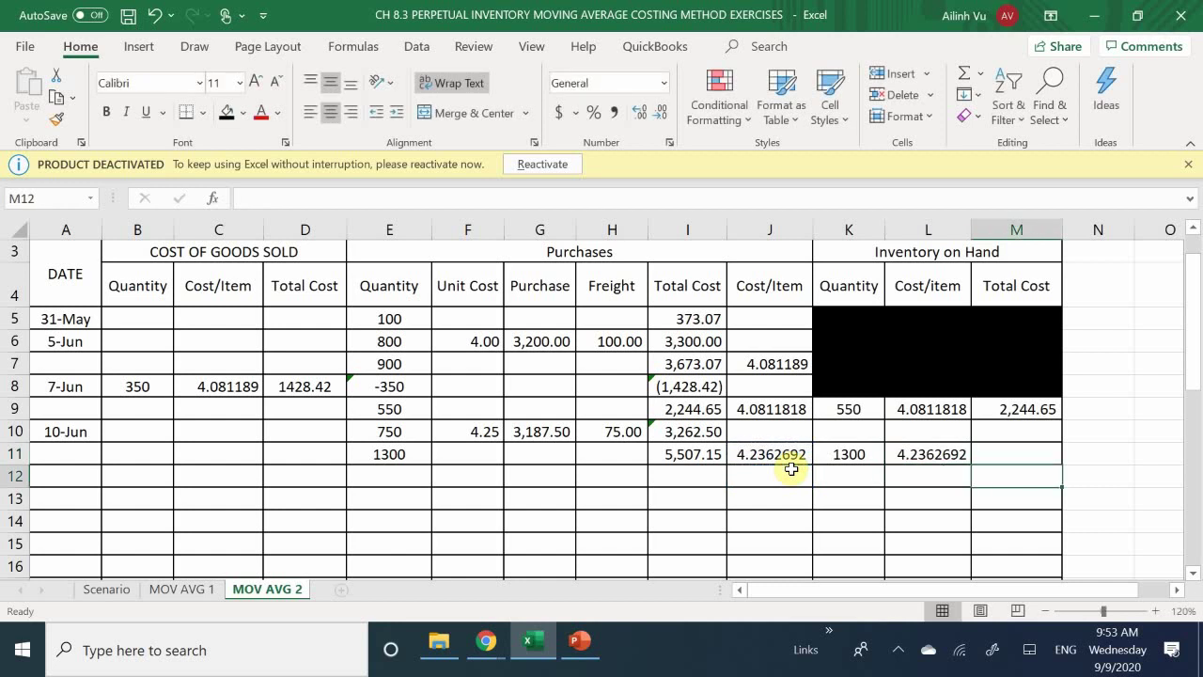
text(=)
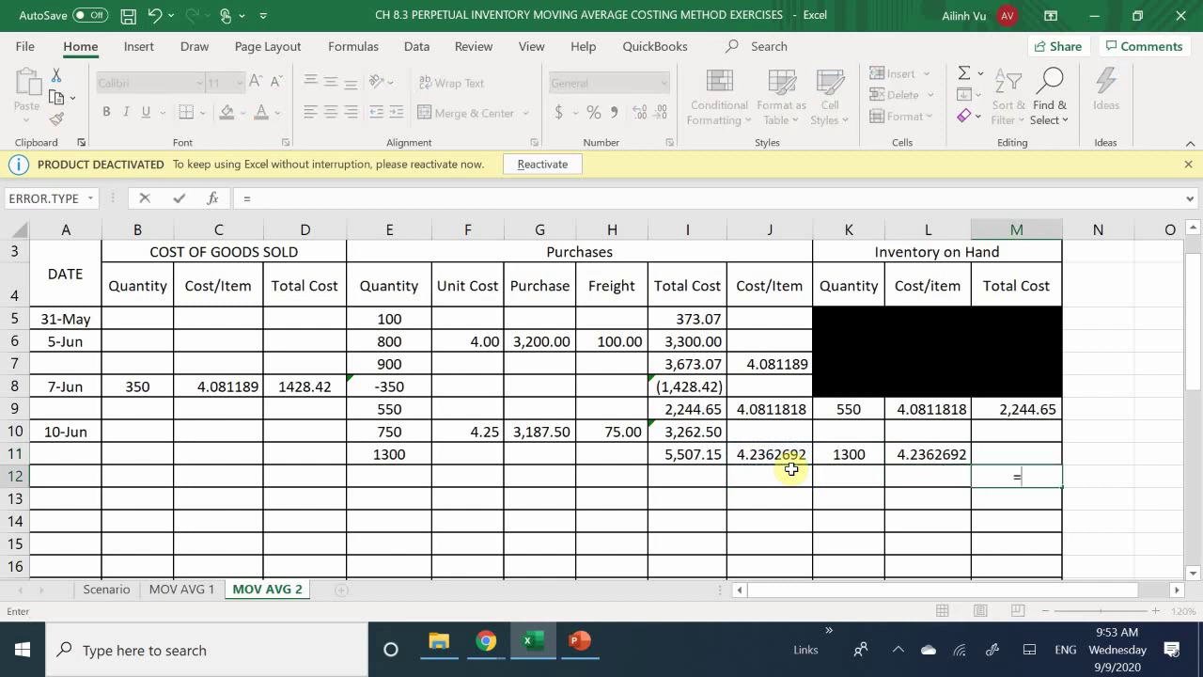
key(Escape)
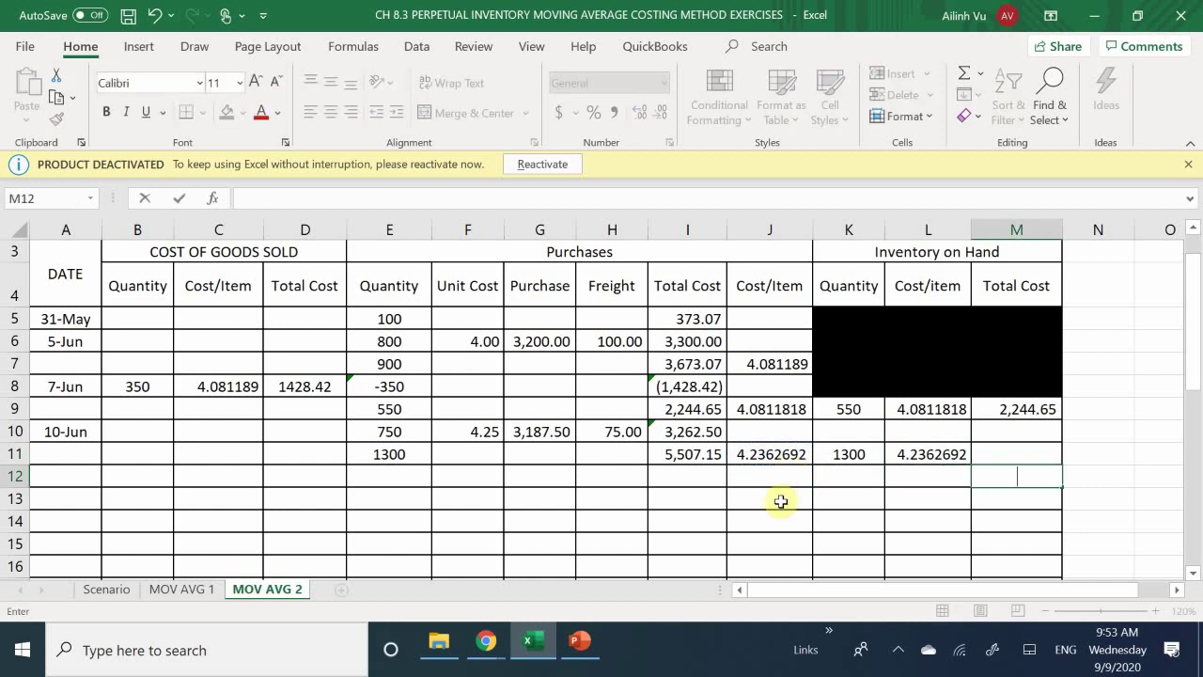
key(Up)
text(=)
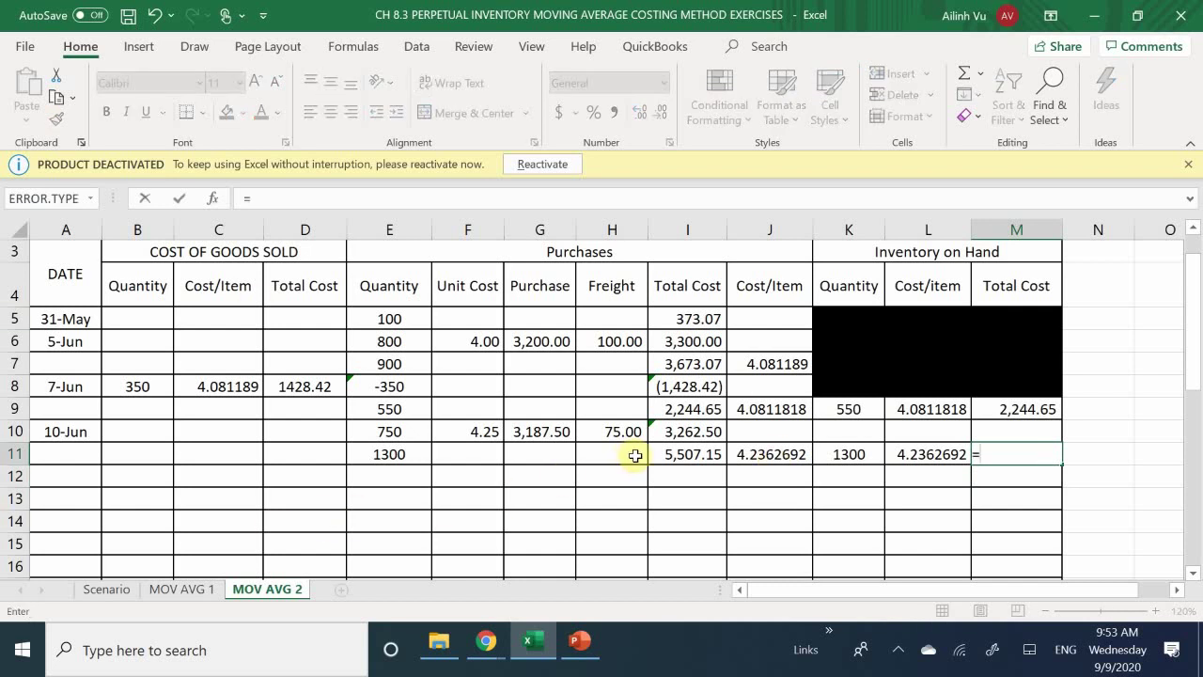
click(666, 458)
key(Return)
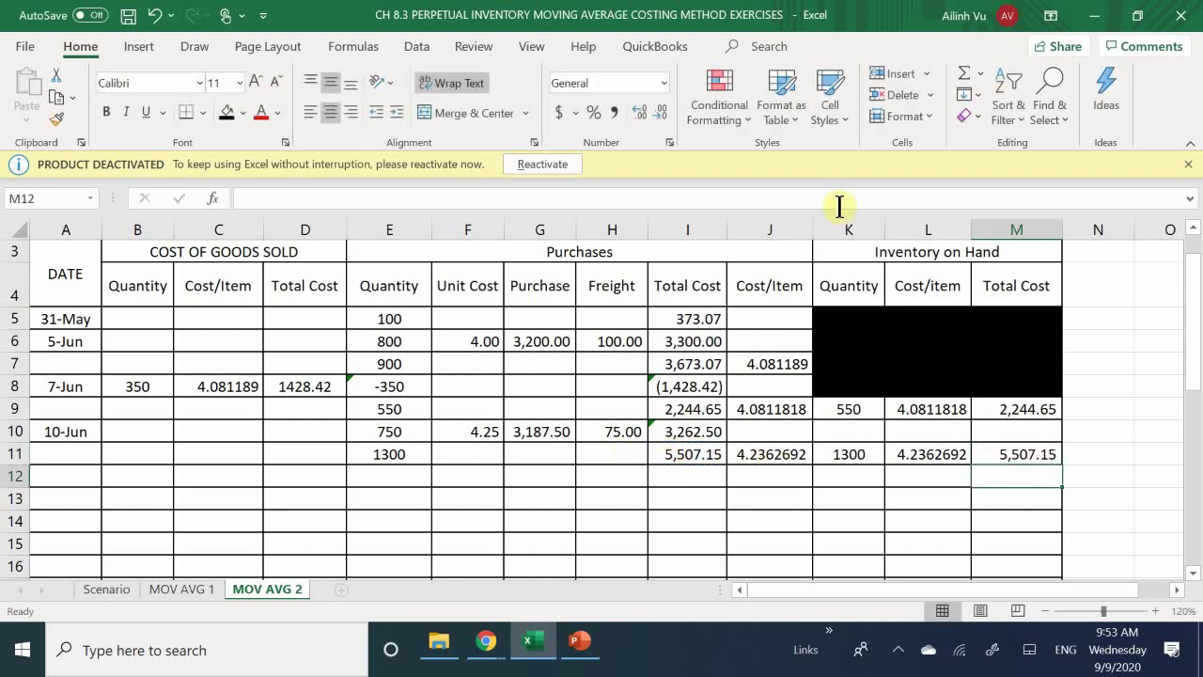
- Black out the Inventory on Hand cells K9:M10 with a black fill
drag(845, 408, 1008, 434)
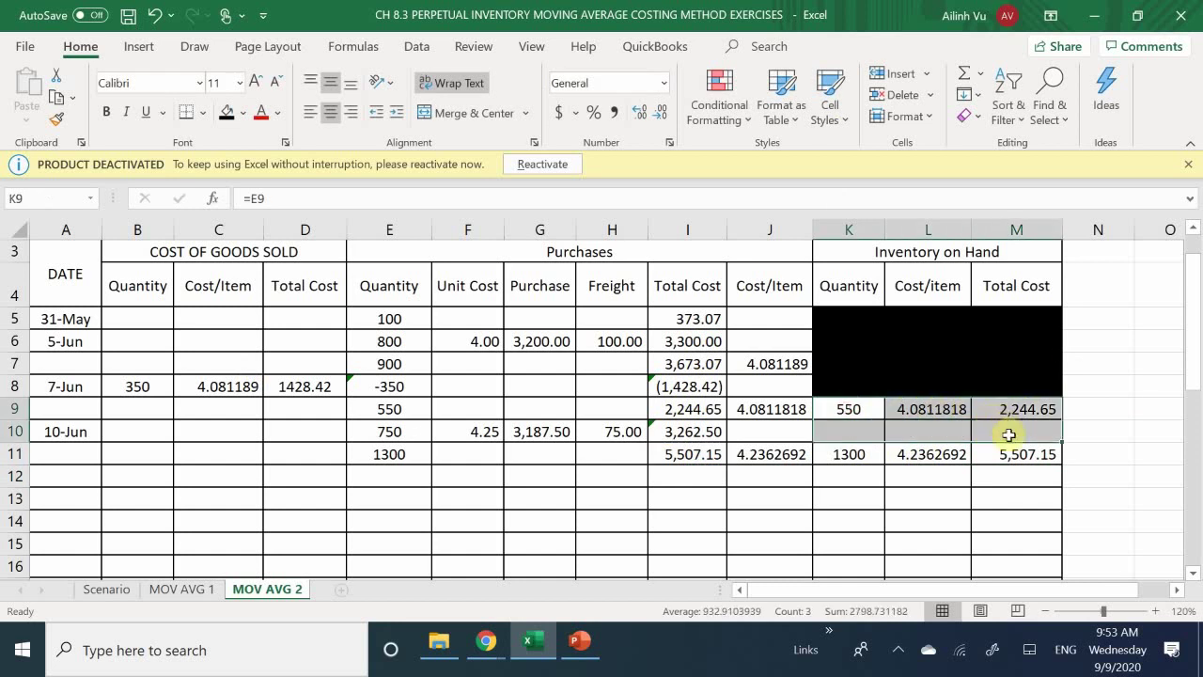
click(225, 112)
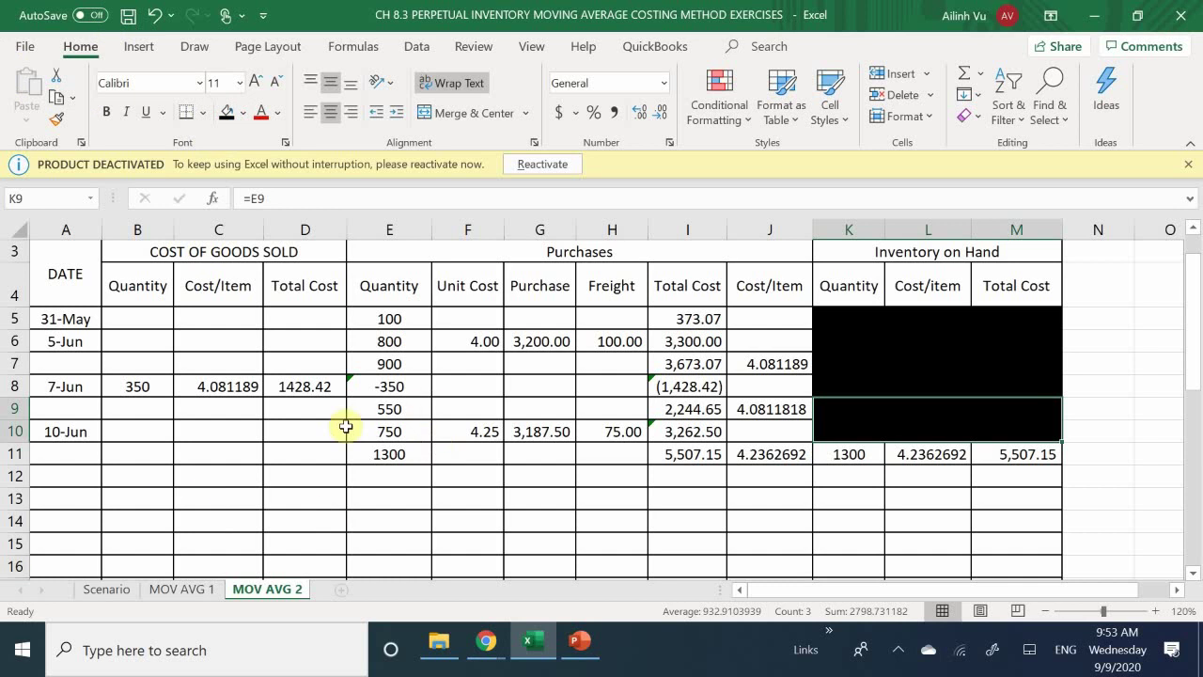
click(318, 539)
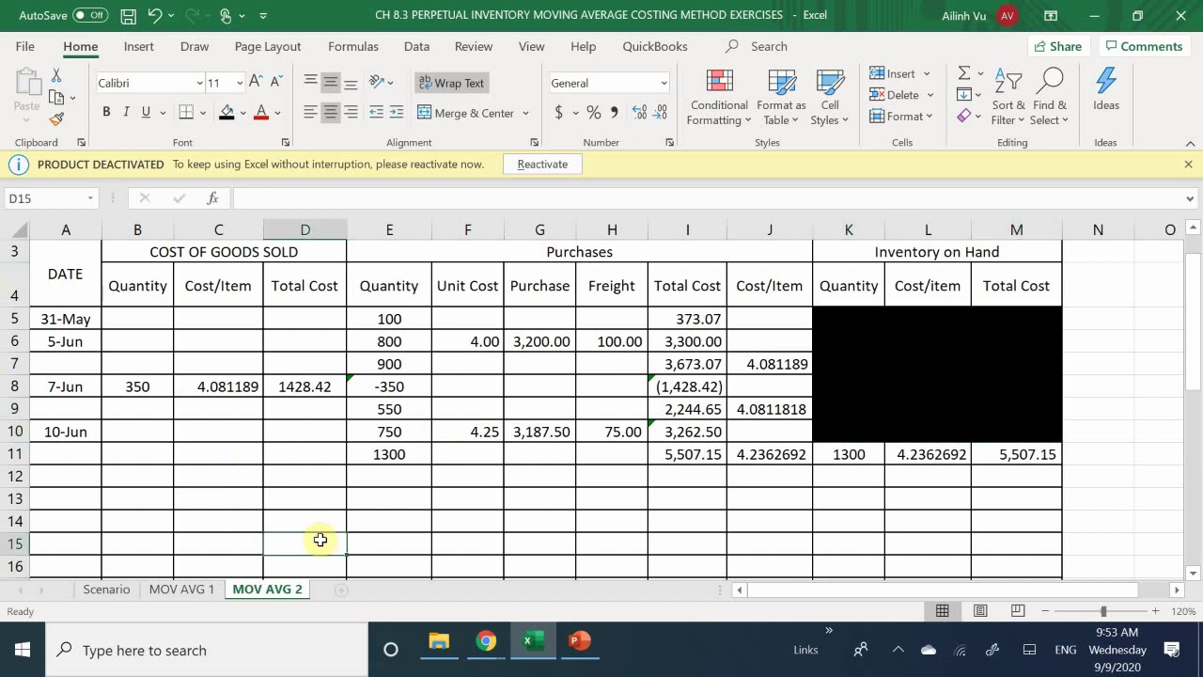
- Record the 12 June sale from the Scenario sheet in MOV AVG 2, entering 6/12 in A12 and a quantity of 450 in B12
click(123, 584)
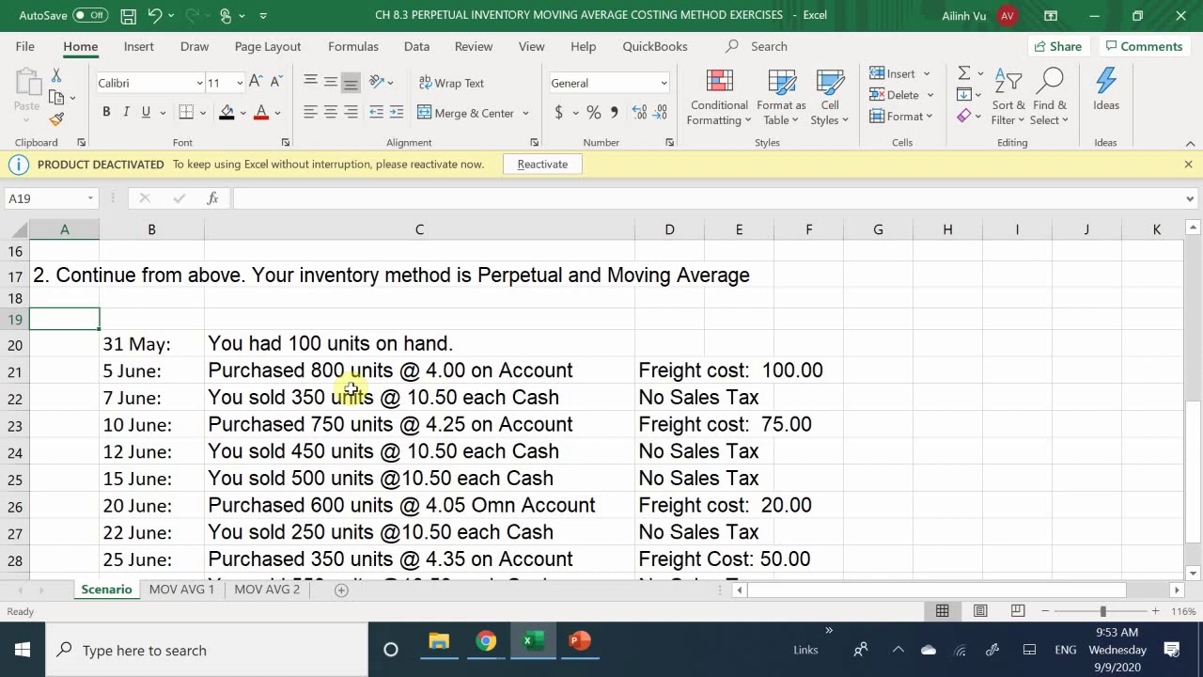
scroll(350, 388, down, 2)
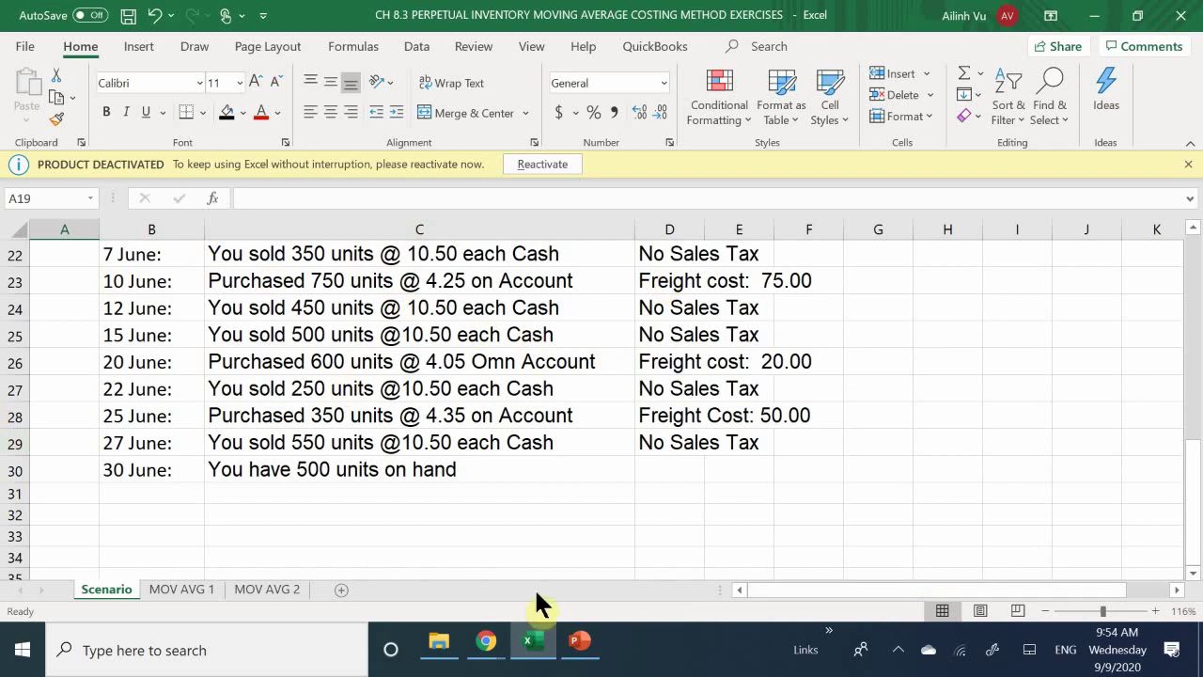
click(272, 589)
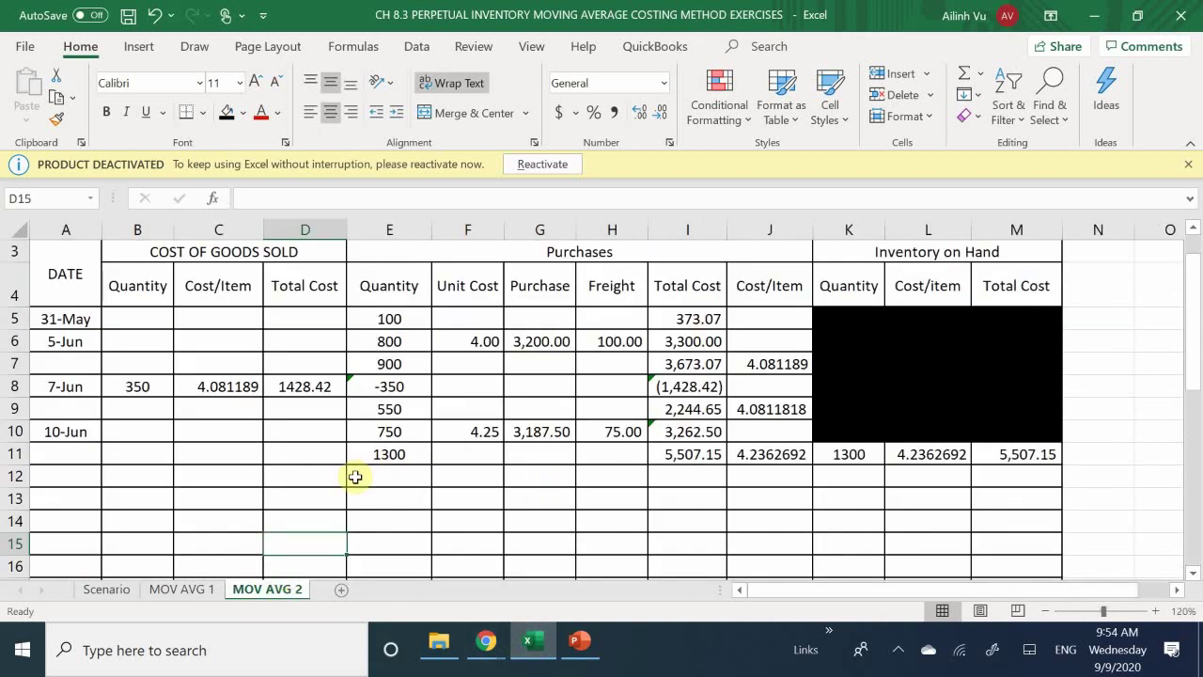
click(62, 482)
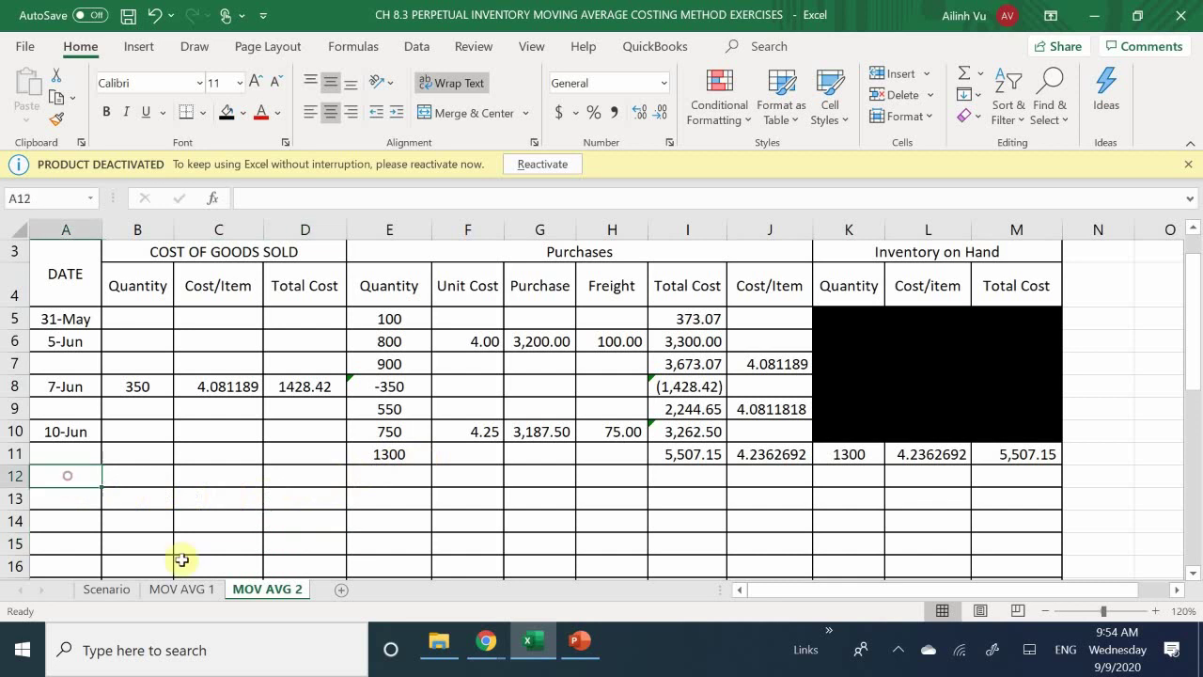
text(6/12)
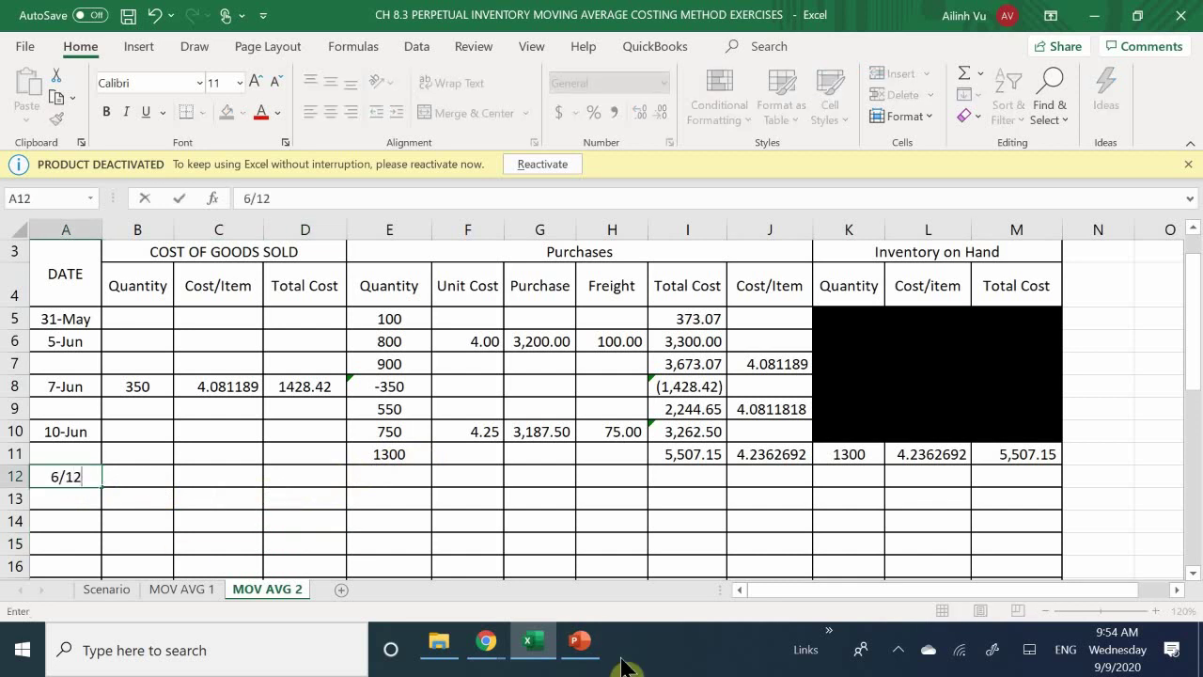
key(Tab)
text(4850)
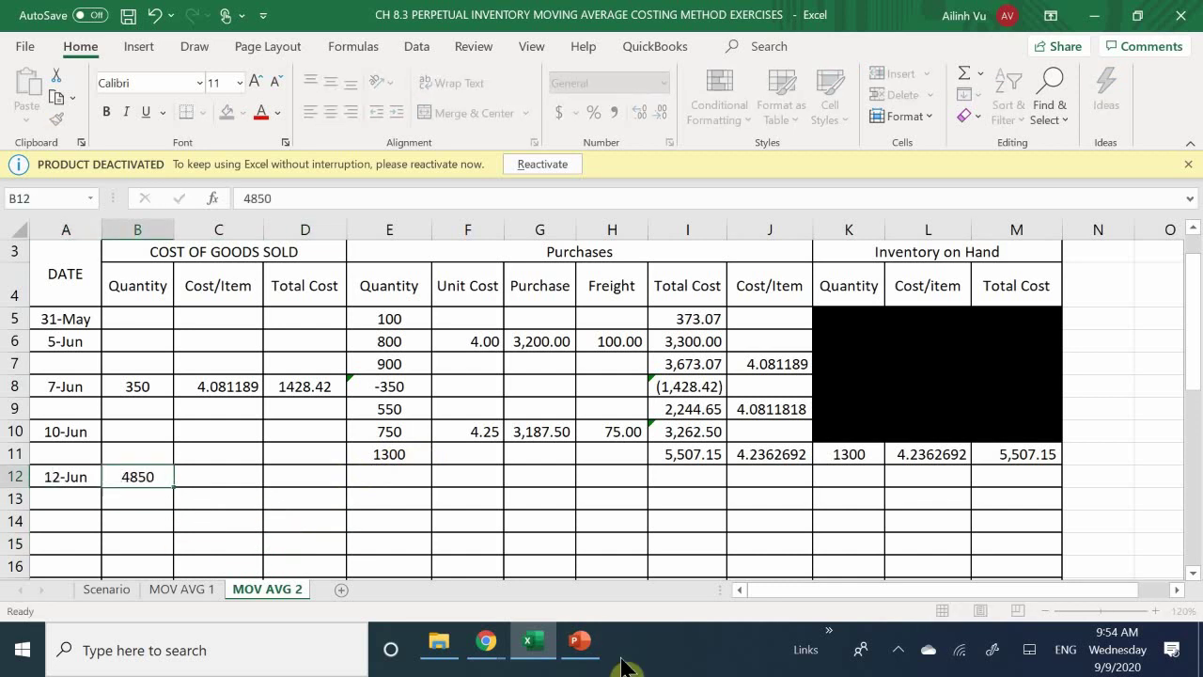
key(Return)
key(Up)
text(450)
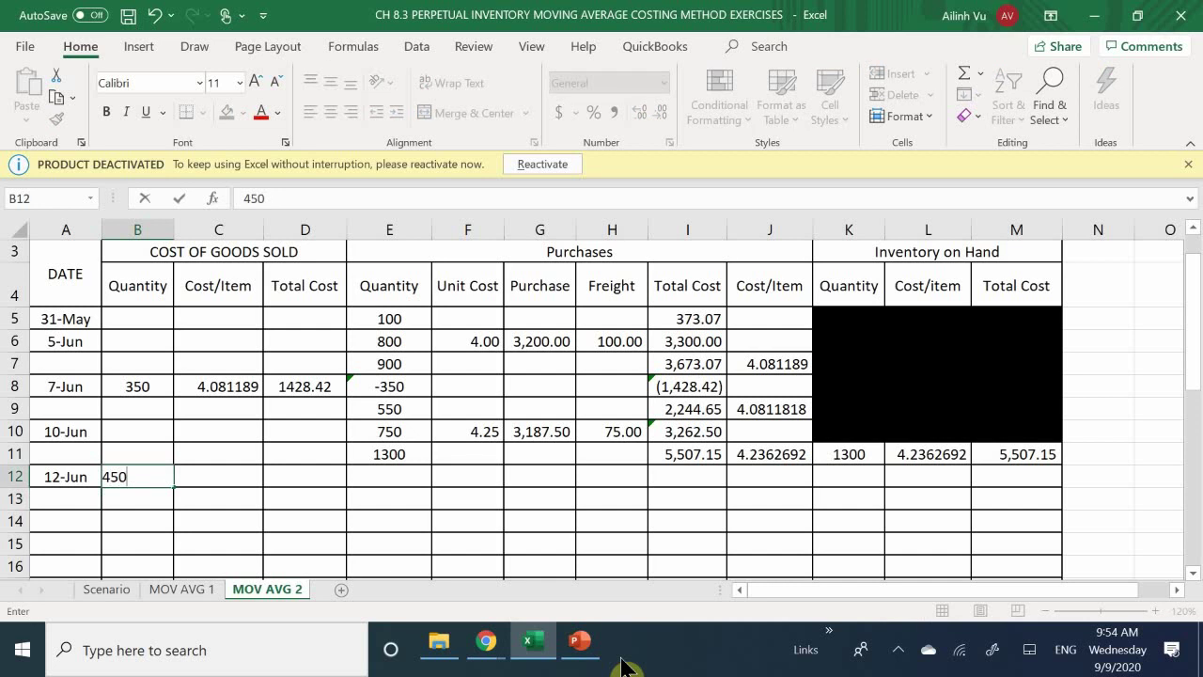
key(Tab)
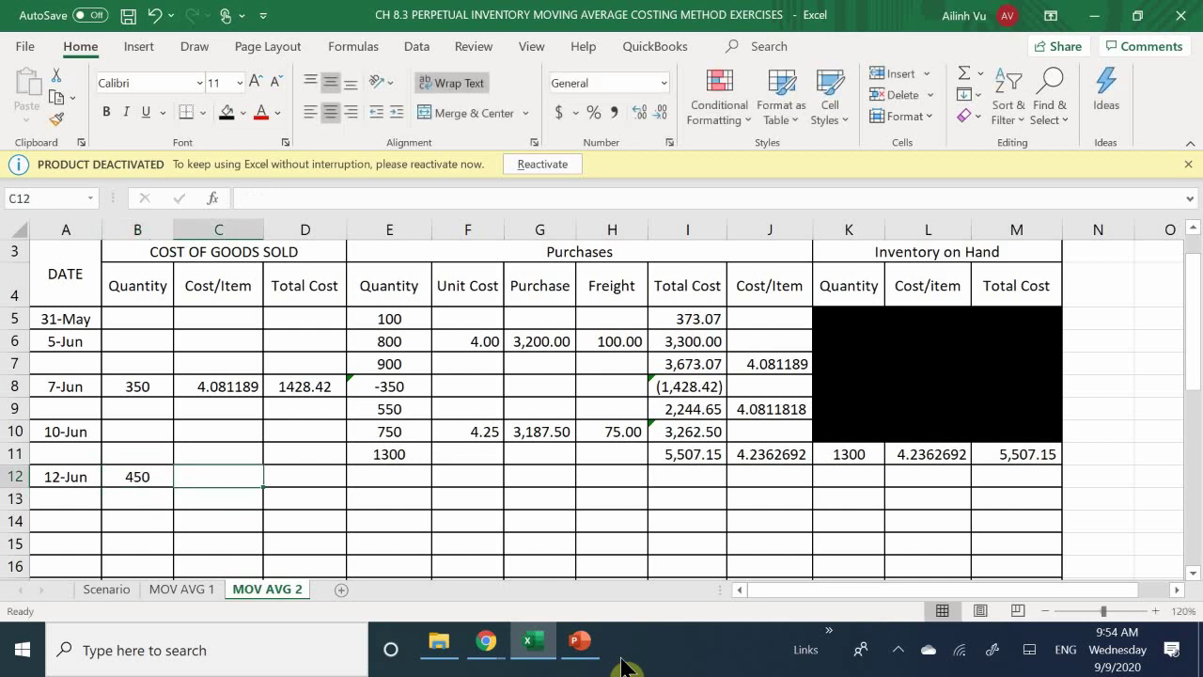
- Link the Cost of Goods Sold cost per item in C12 to the Inventory on Hand average with =L11
text(=)
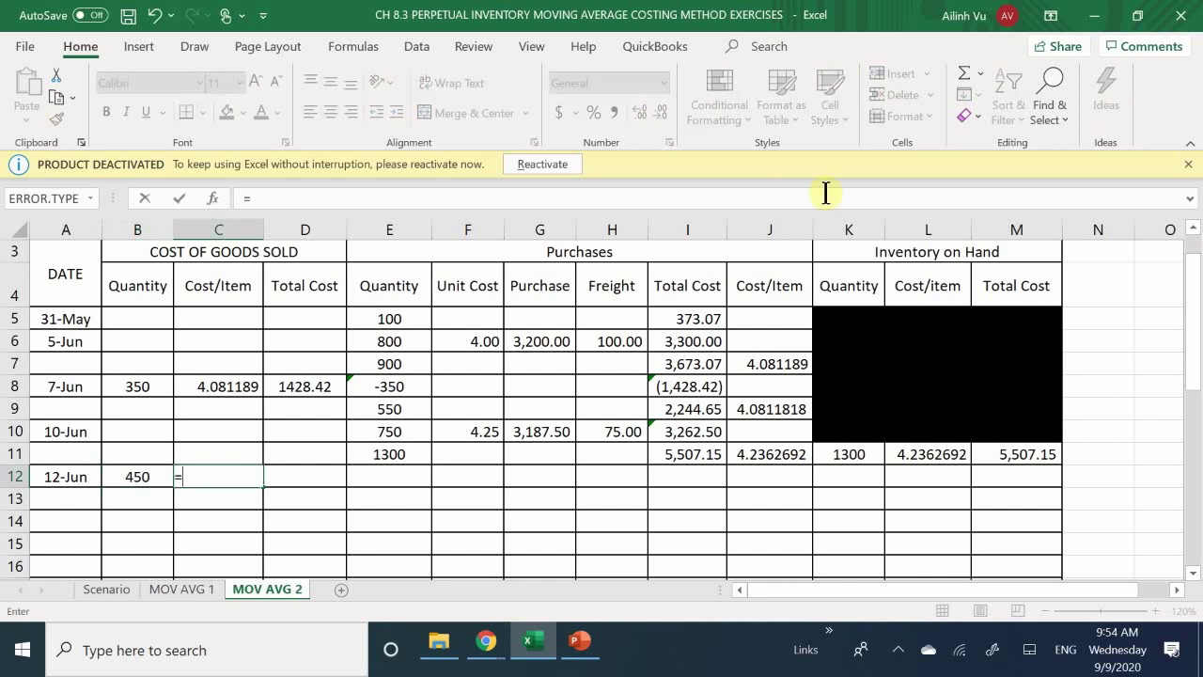
click(938, 456)
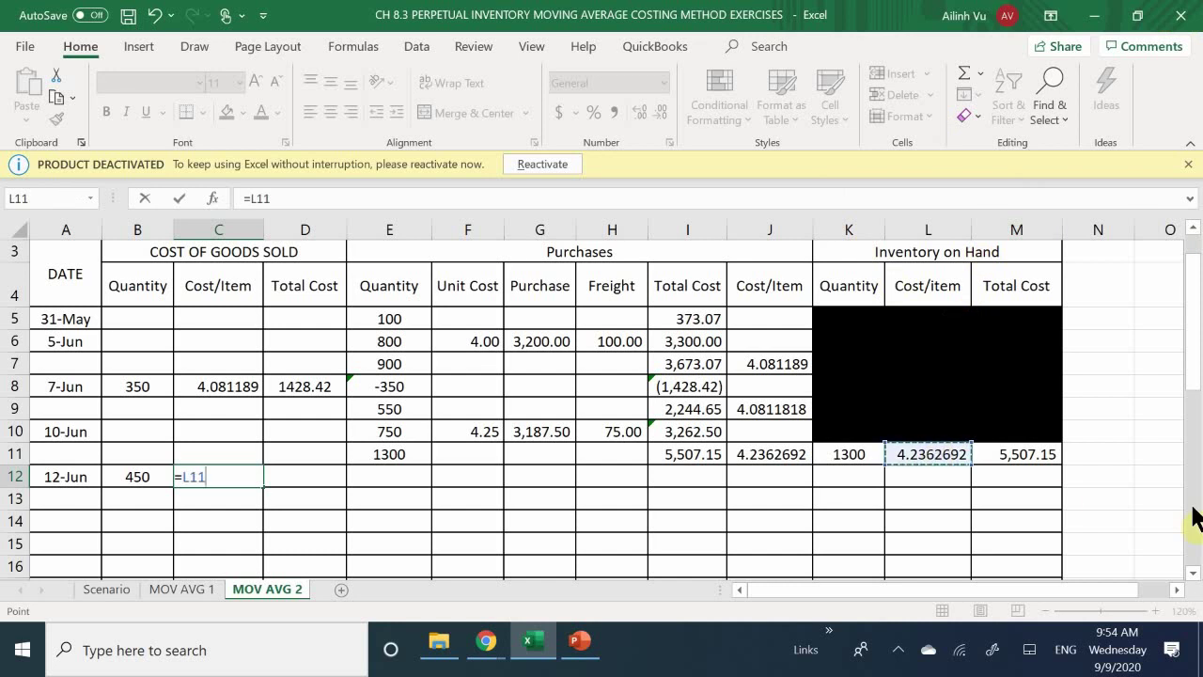
key(Return)
- Calculate the 12 June total cost of goods sold in D12 with =ROUND(B12*C12,2)
key(Up)
key(Right)
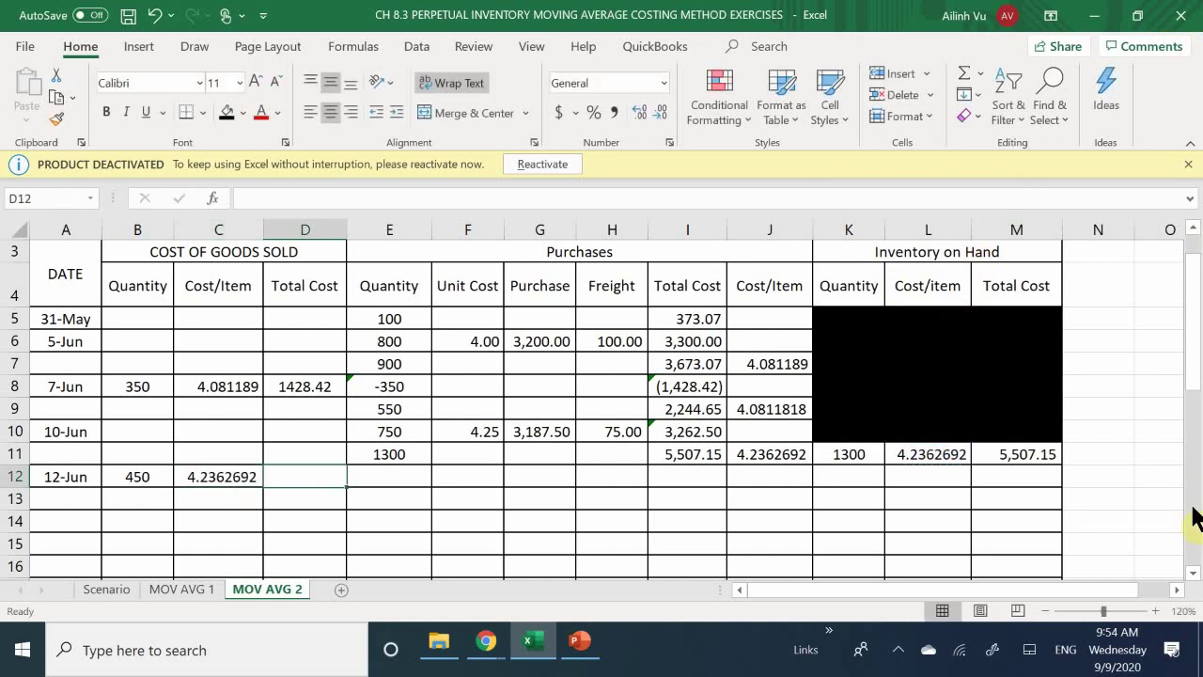
text(=)
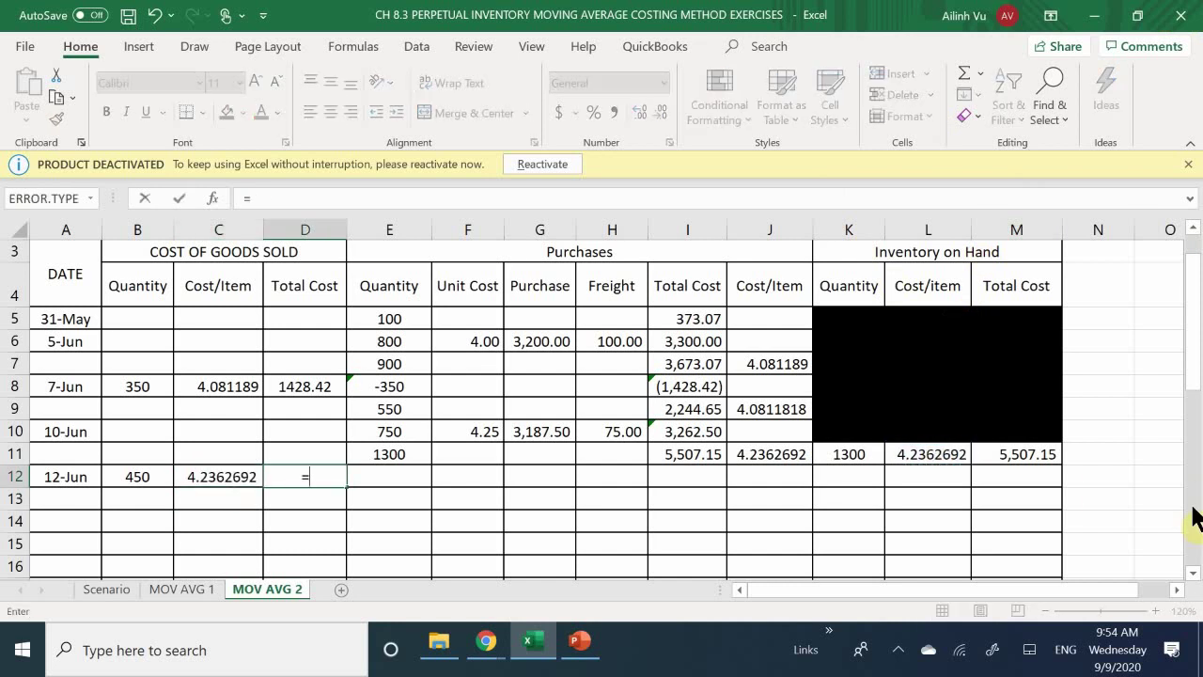
text(ROUND)
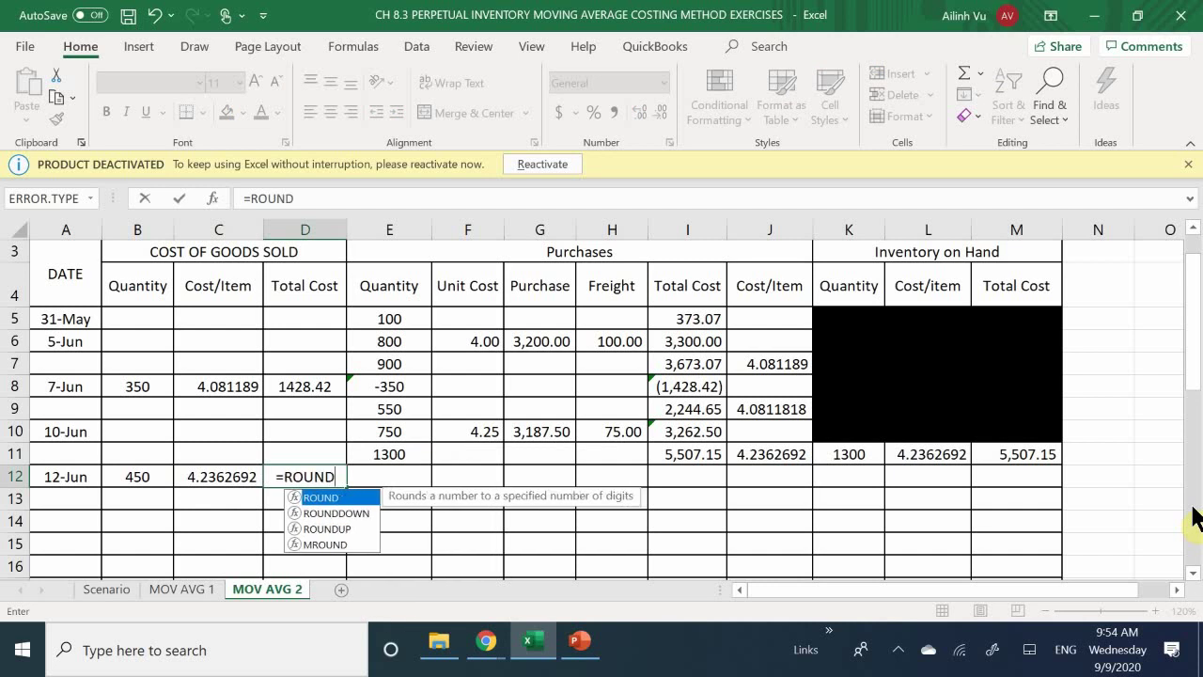
text(()
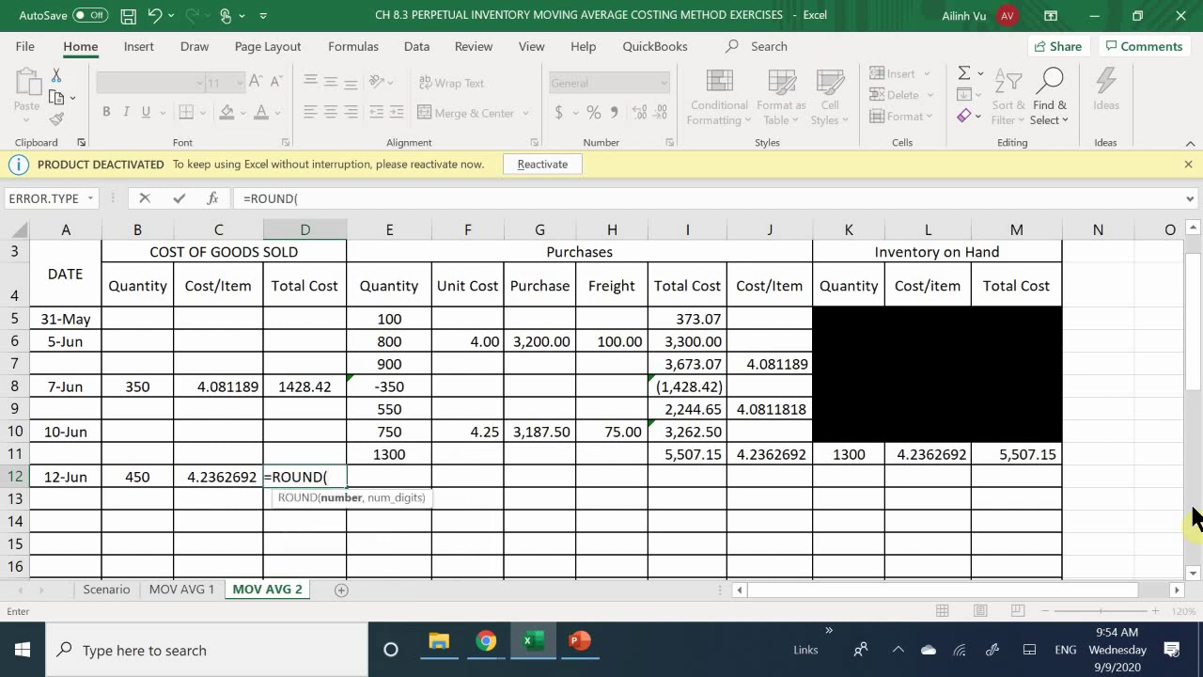
click(147, 478)
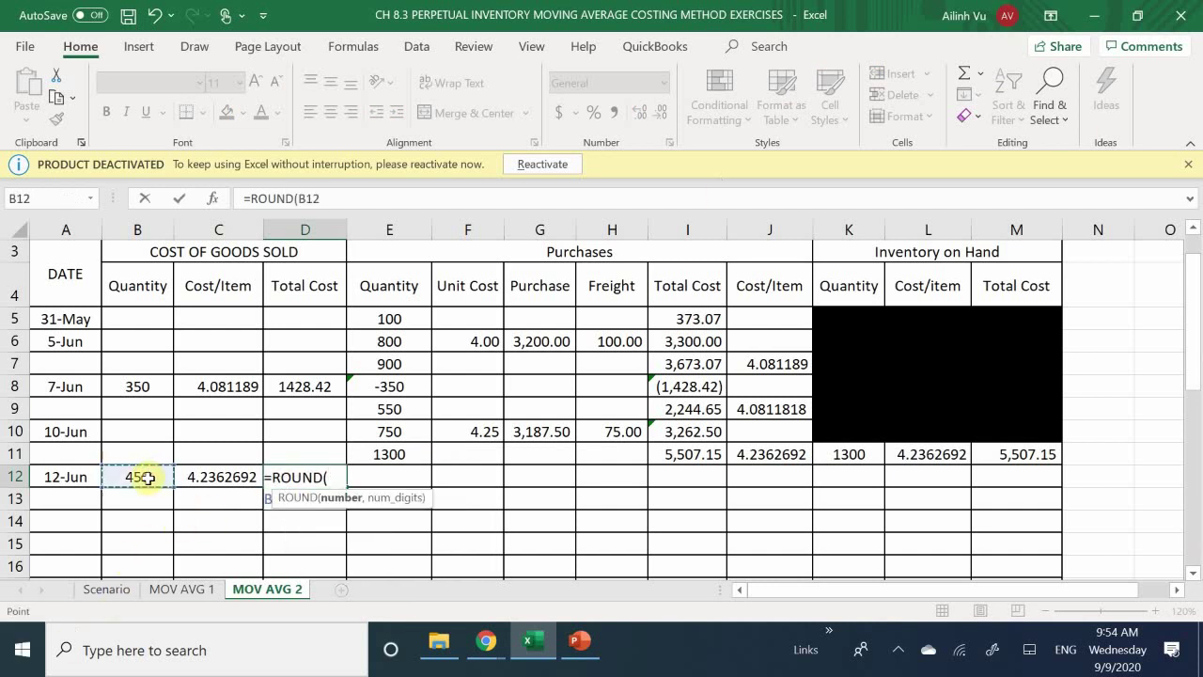
text(*)
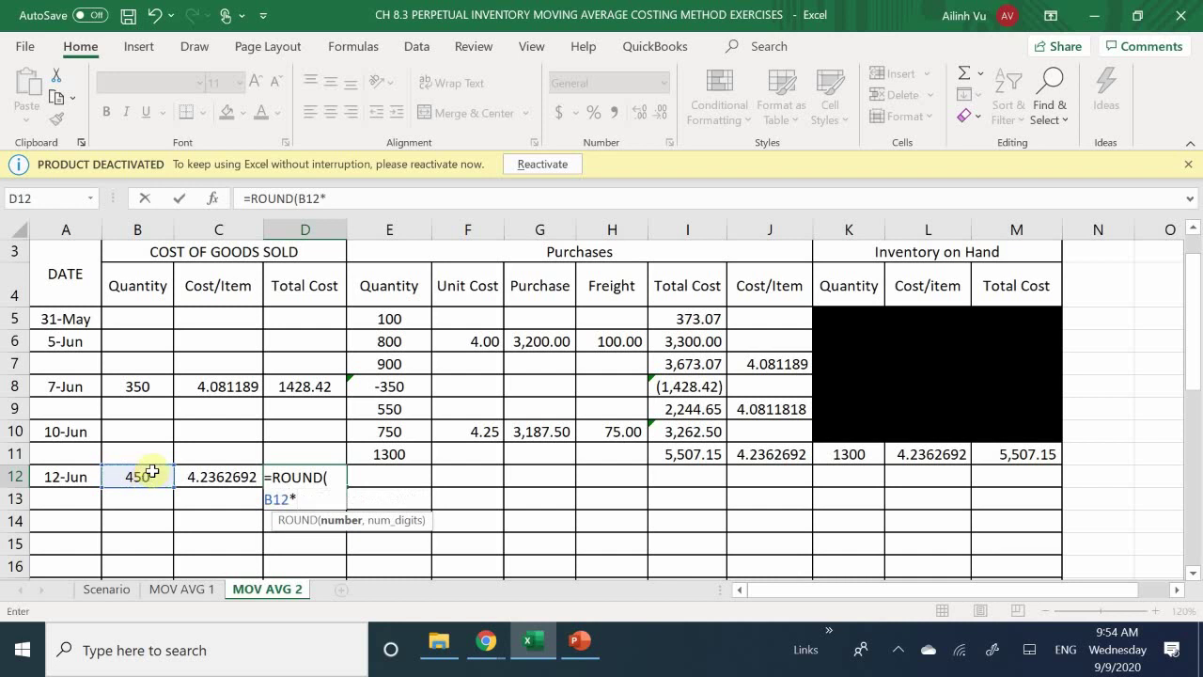
click(229, 477)
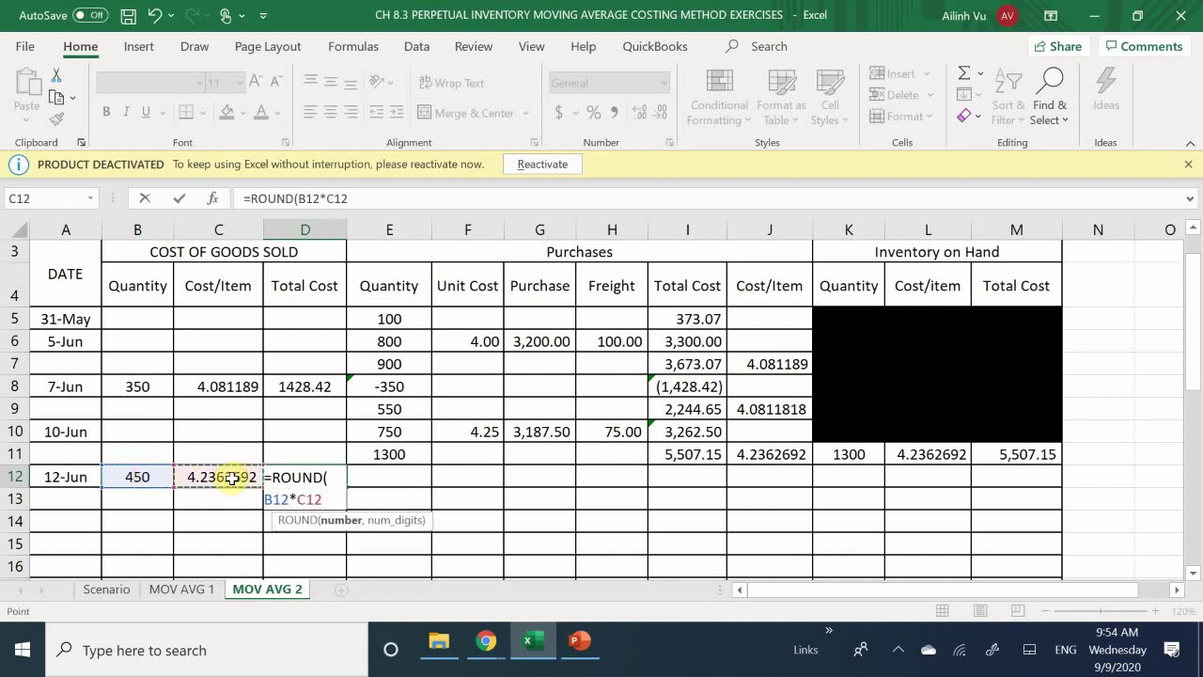
text(,2)
key(Return)
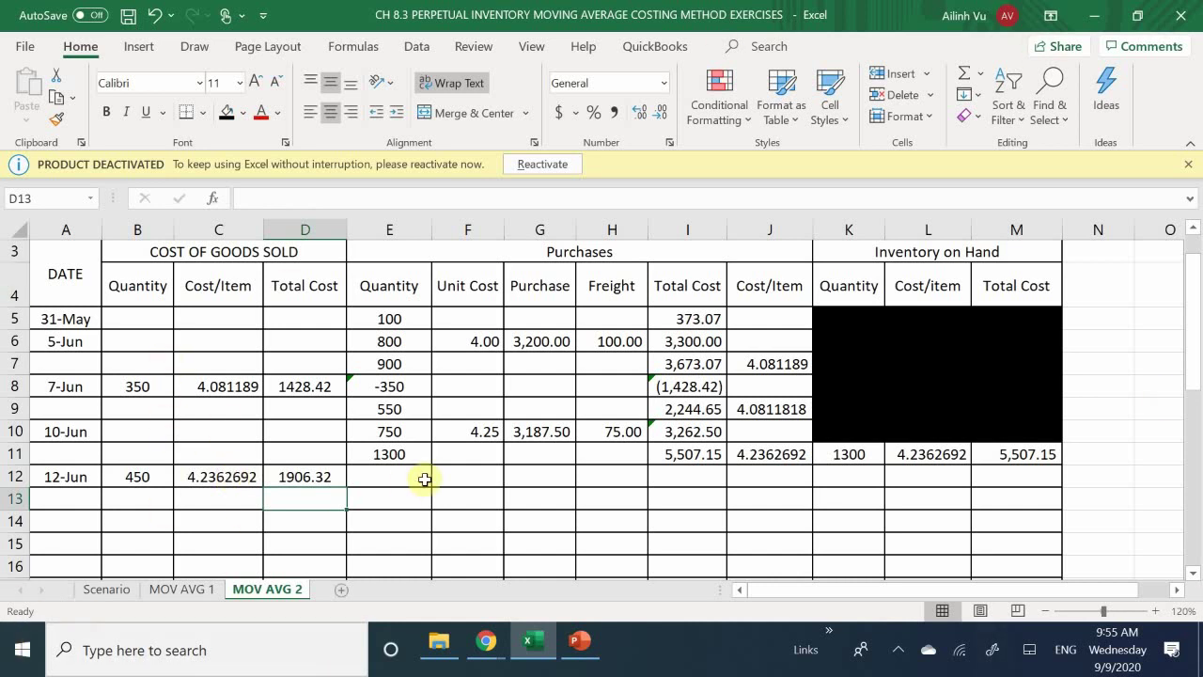
- Deduct the 12 June units sold in the Purchases quantity cell E12 with -B12
click(374, 486)
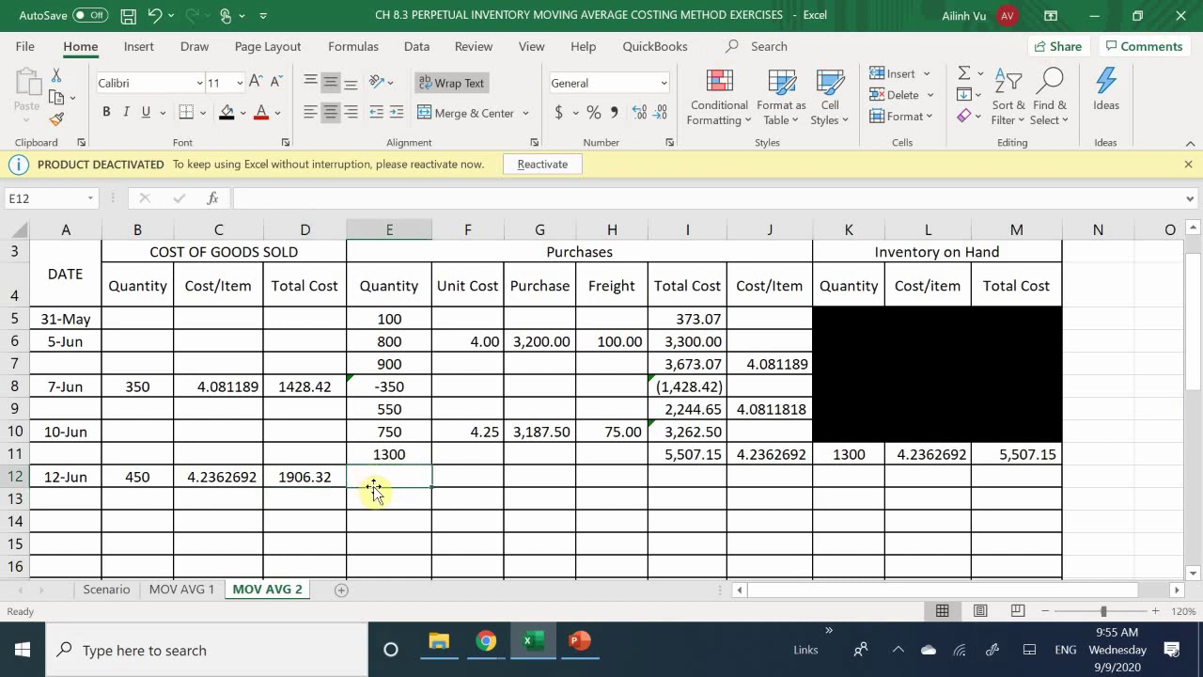
text(-)
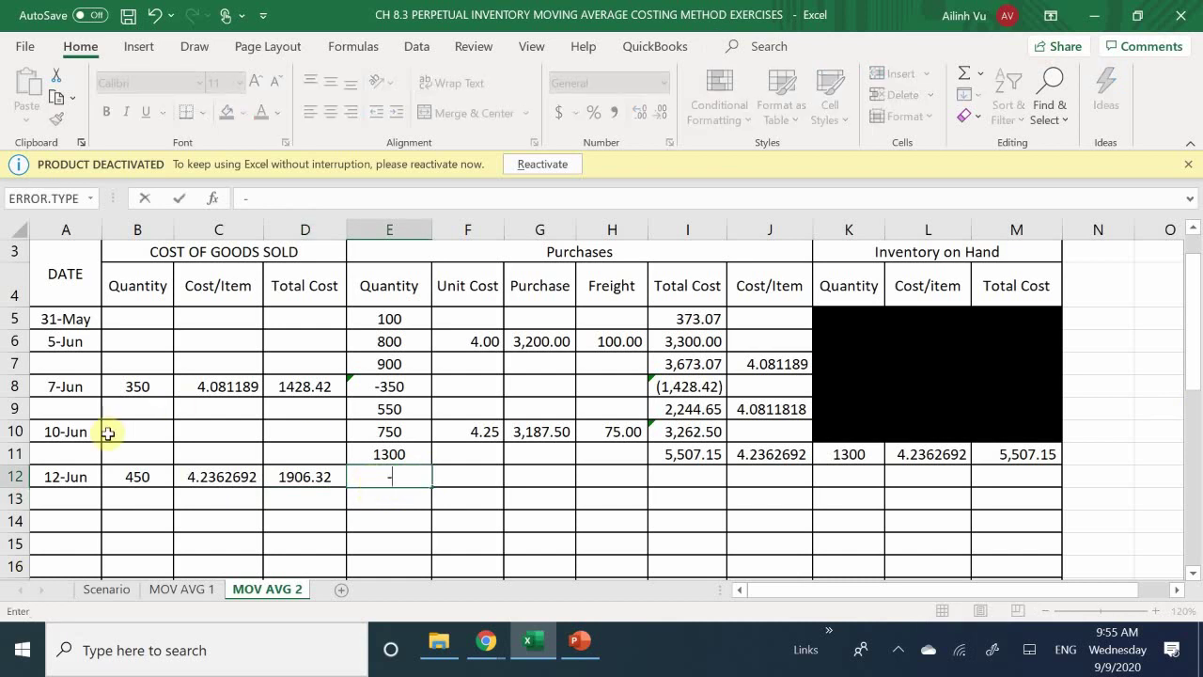
click(130, 478)
key(Return)
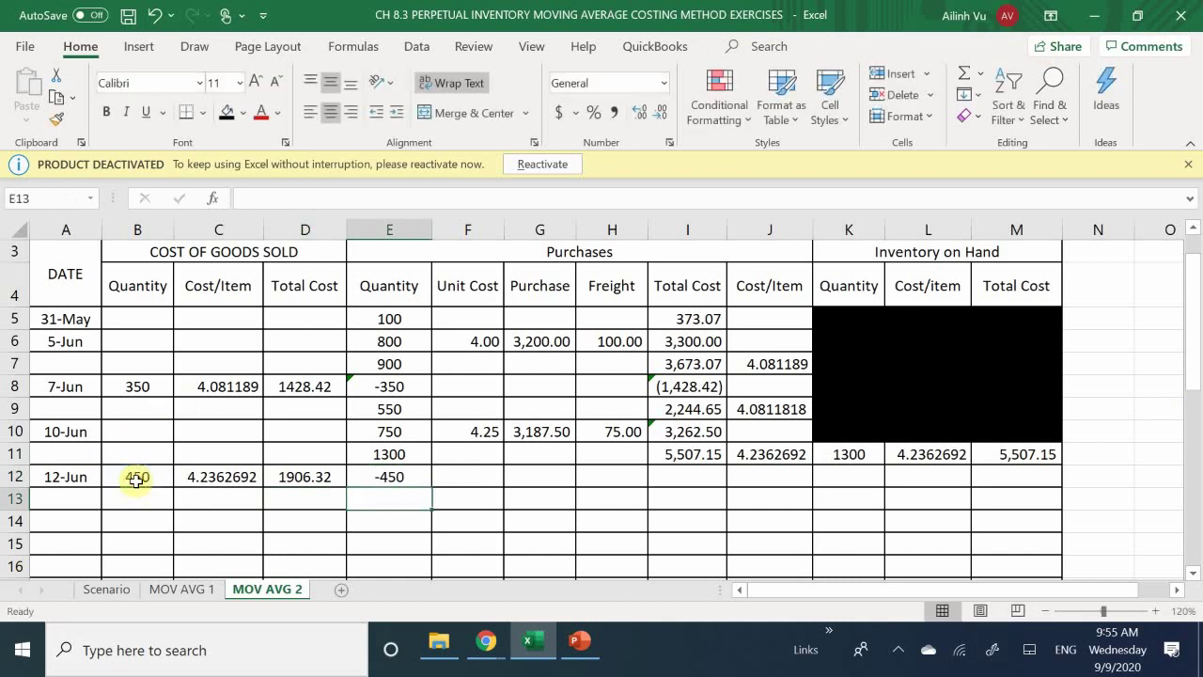
- Calculate the remaining quantity after the 12 June sale in E13 with =E11+E12
text(=)
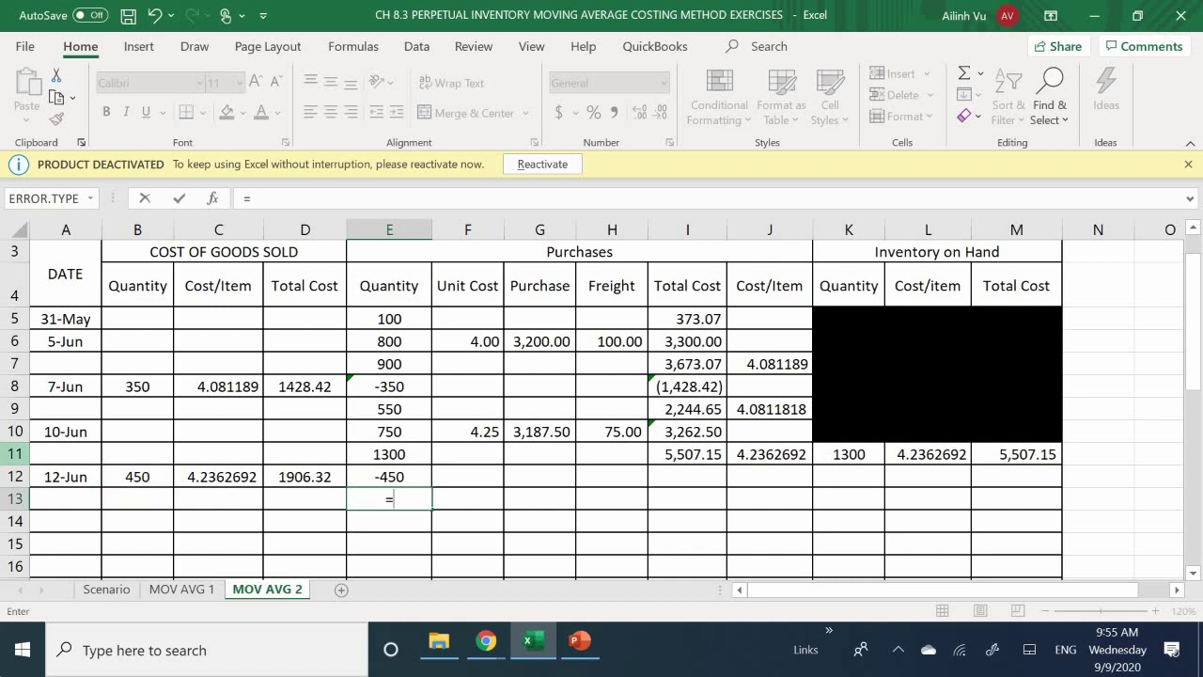
click(390, 454)
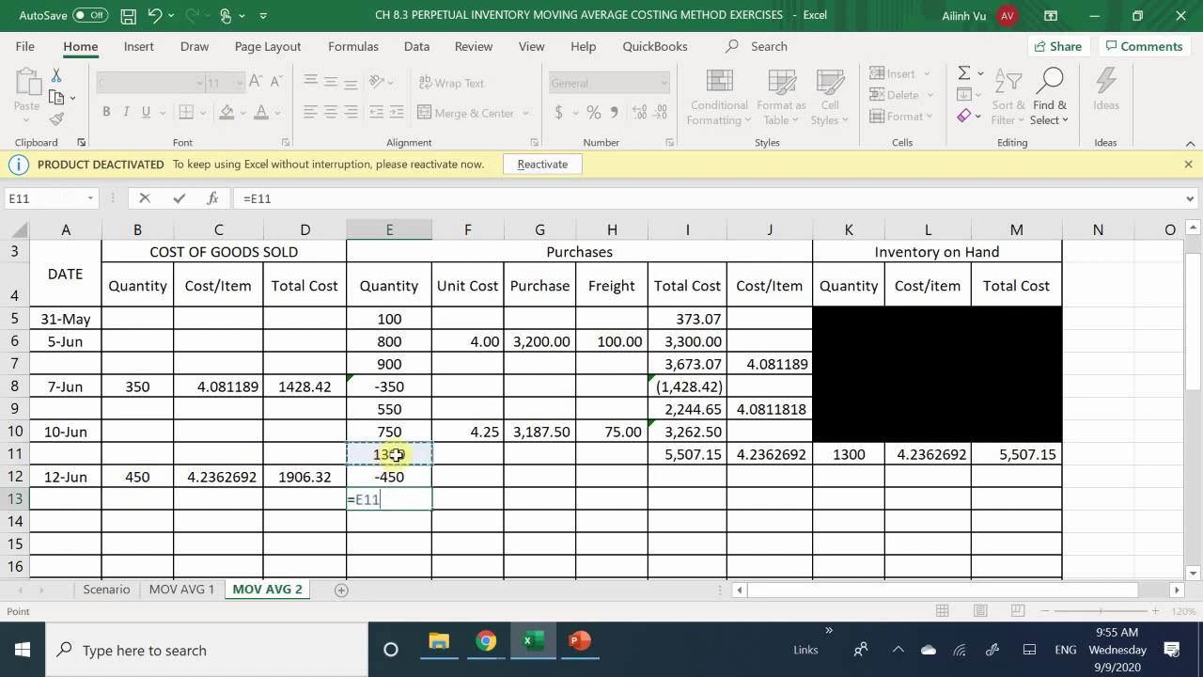
text(+)
key(Up)
key(Return)
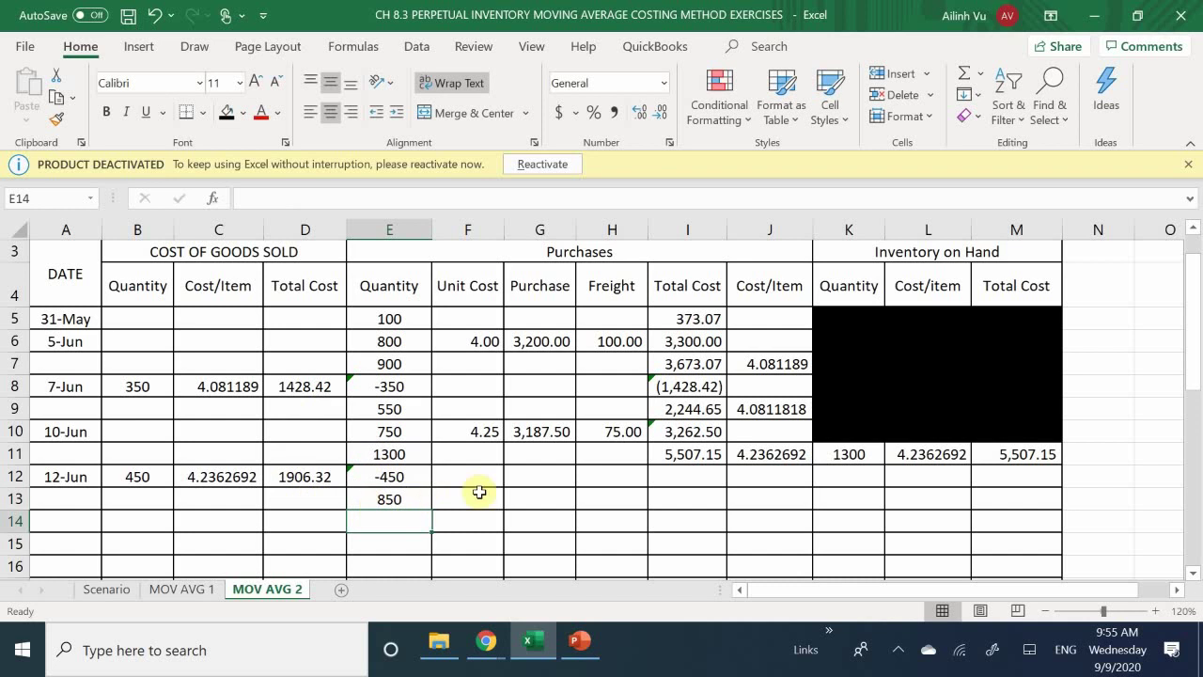
- Deduct the 12 June cost of goods sold in the Purchases total cost cell I12 with -D12
click(685, 481)
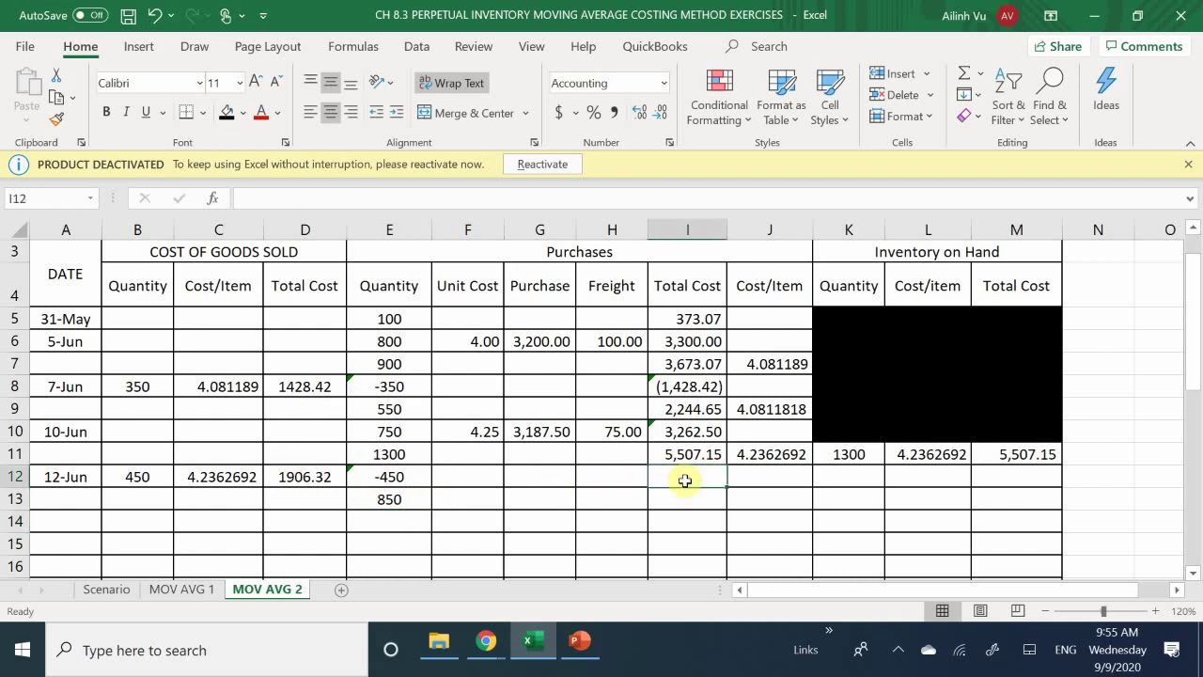
text(-)
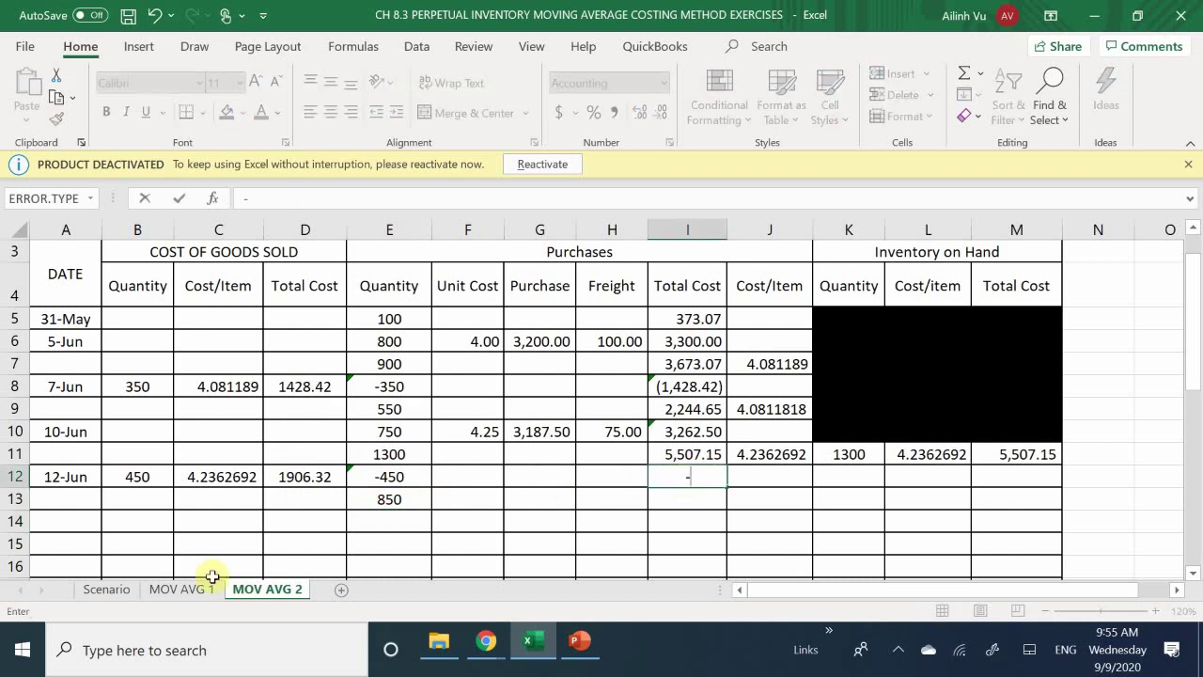
click(310, 482)
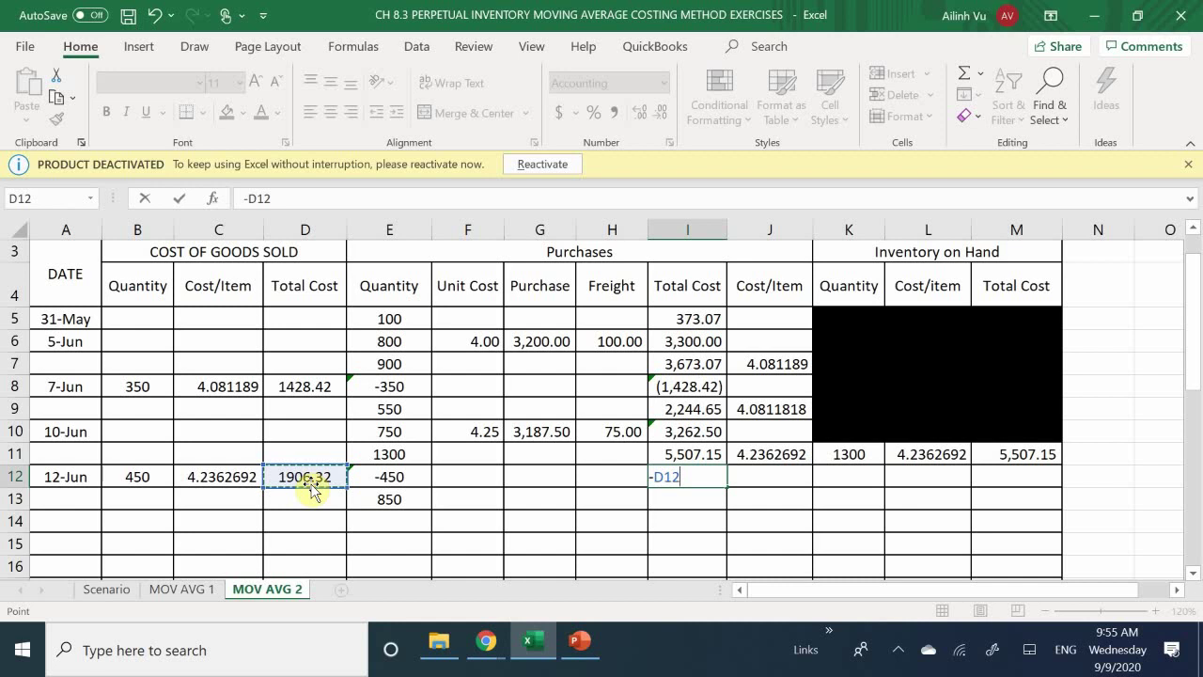
key(Return)
- Calculate the remaining total cost after the 12 June sale in I13 with =I11+I12
text(=)
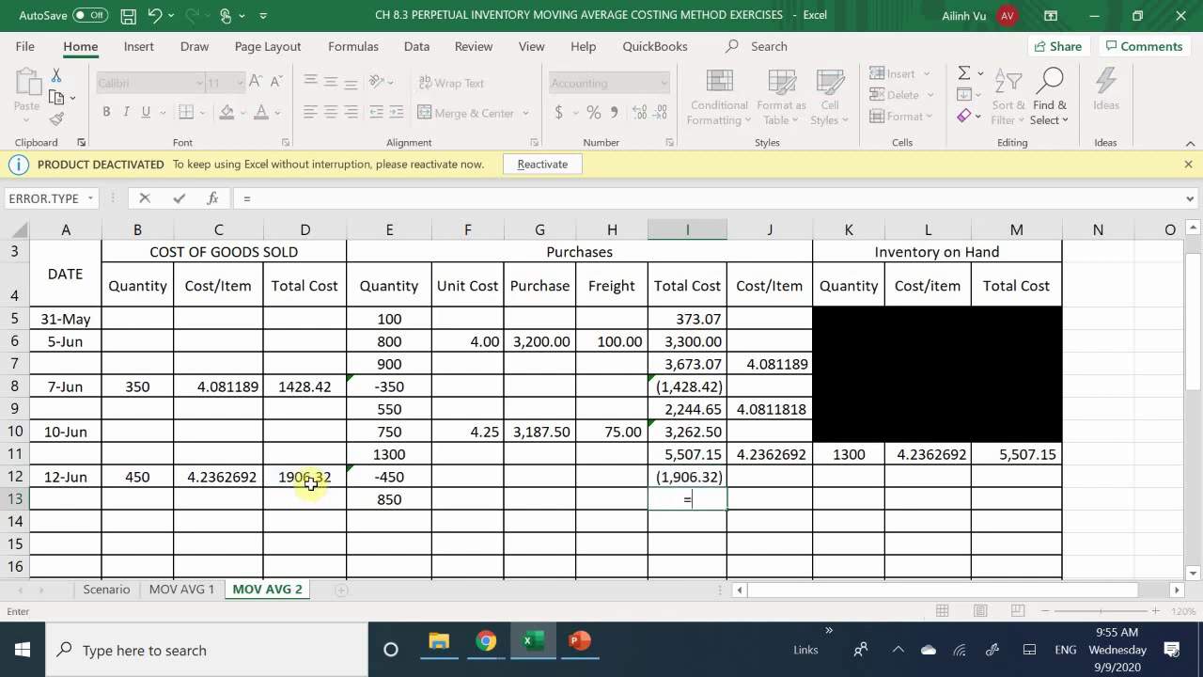
key(Up)
key(Up)
text(+)
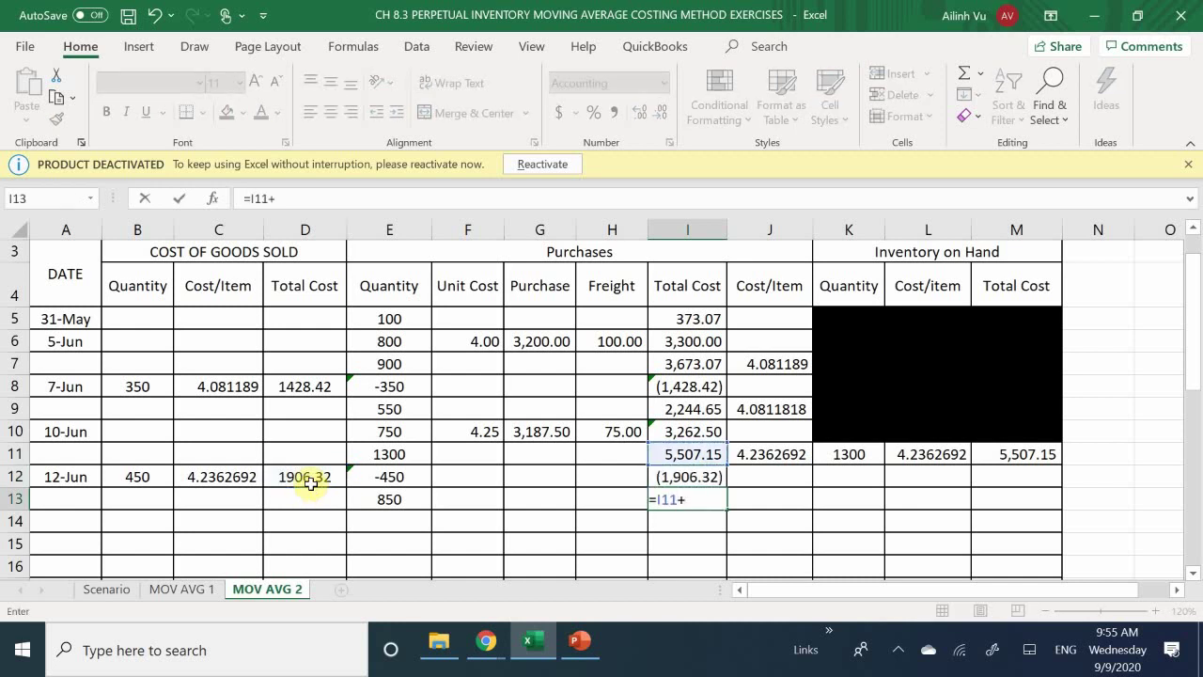
key(Up)
key(Return)
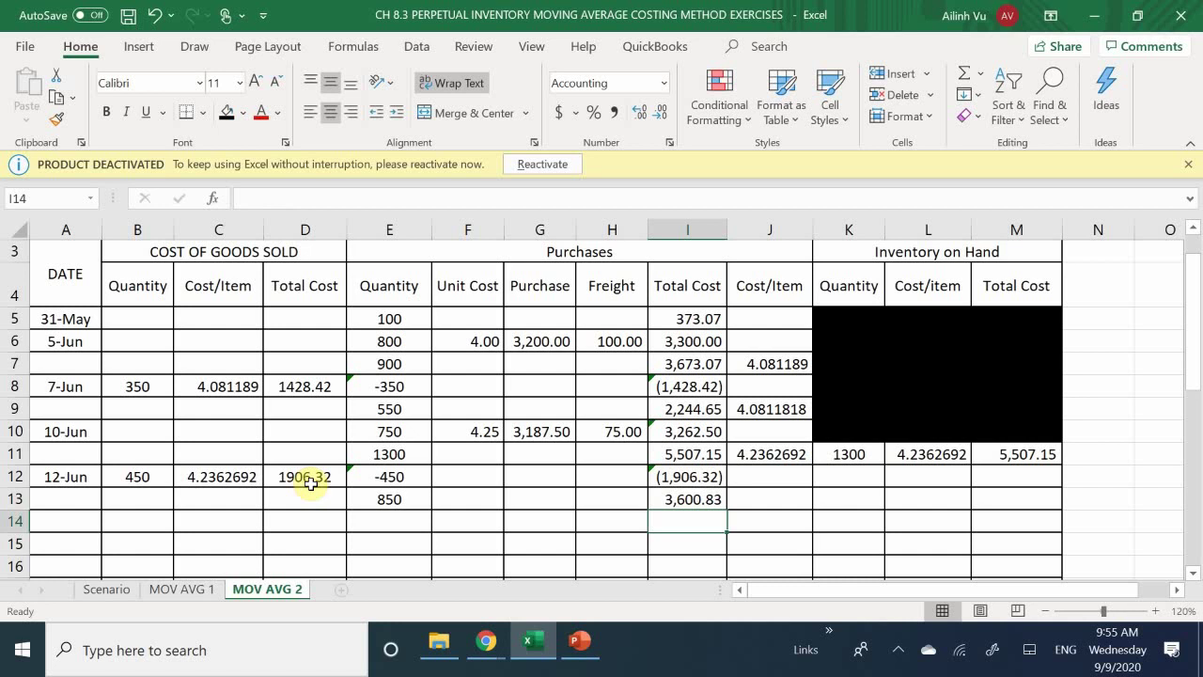
- Calculate the cost per item after the 12 June sale in the Purchases cell J13 with =I13/E13
key(Right)
key(Up)
text(=)
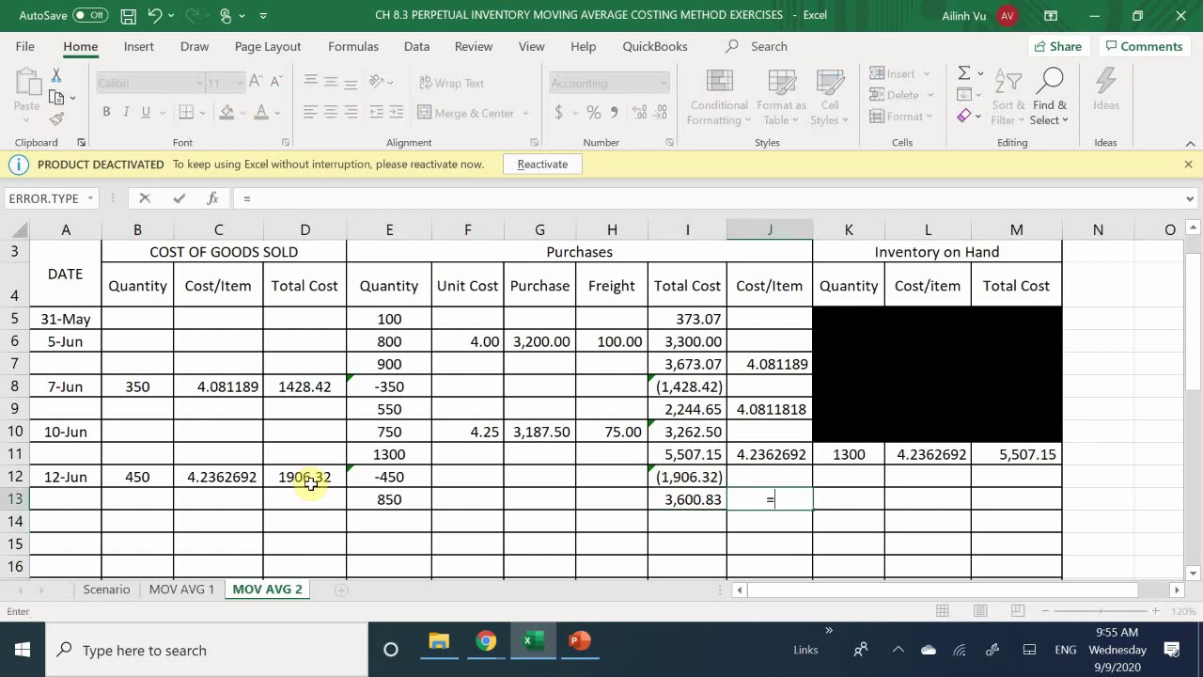
key(Left)
text(/)
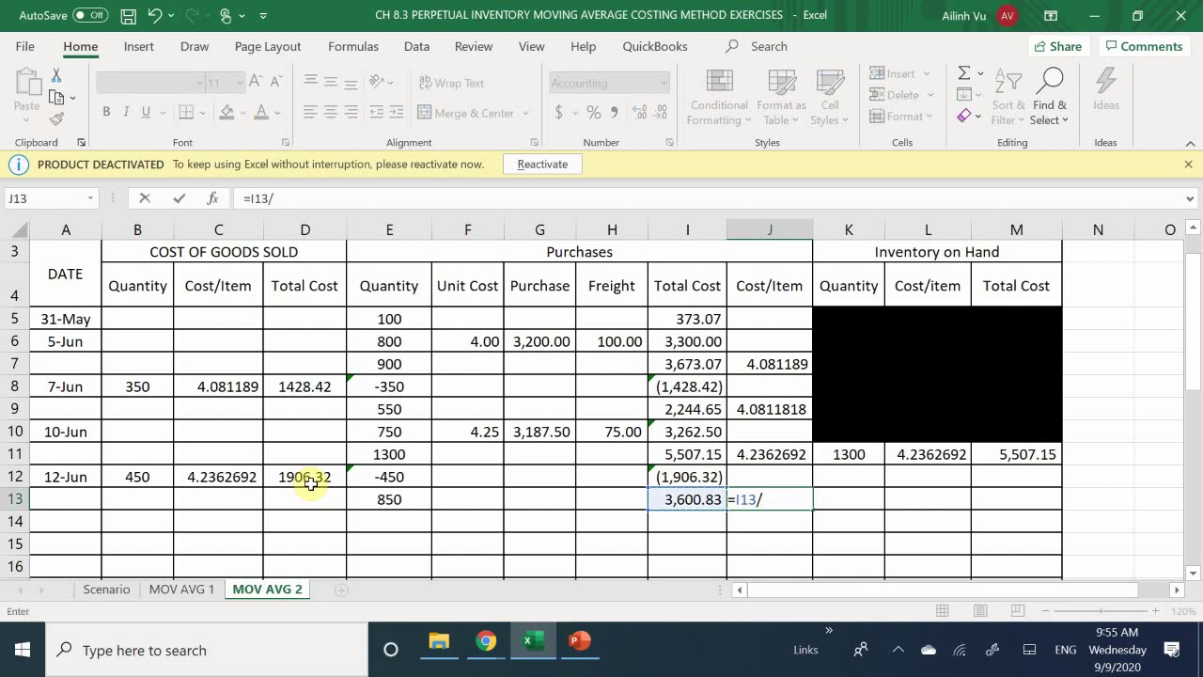
key(Left)
key(Left)
key(Left)
key(Left)
key(Left)
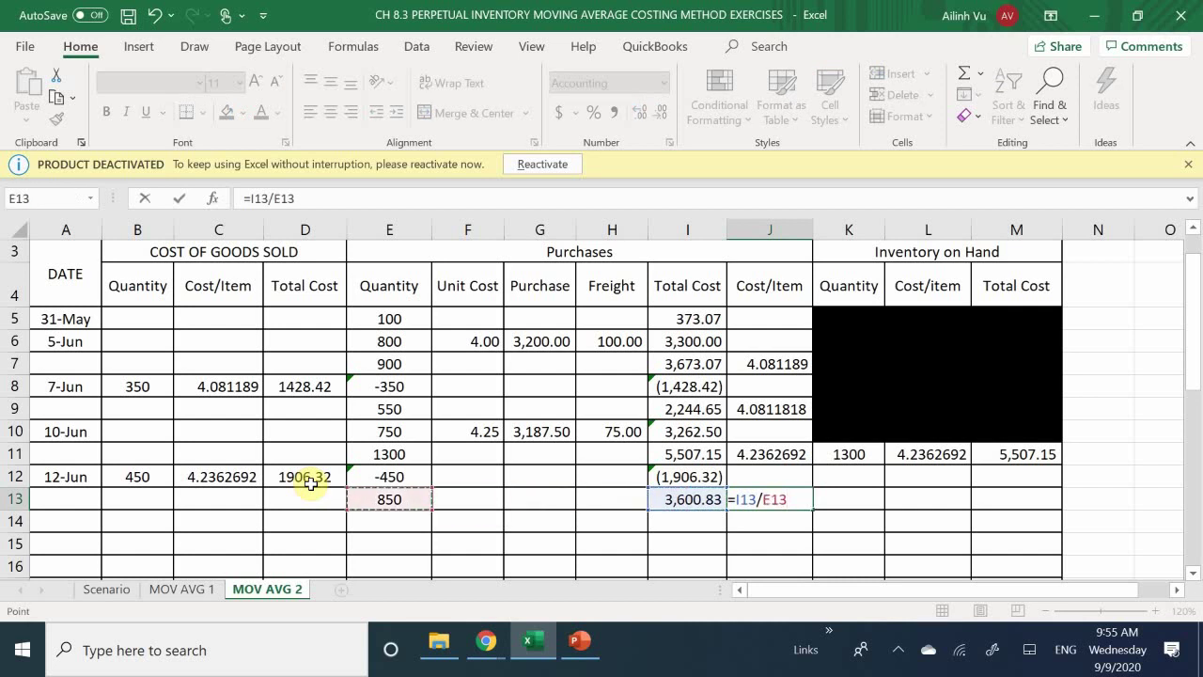
key(Return)
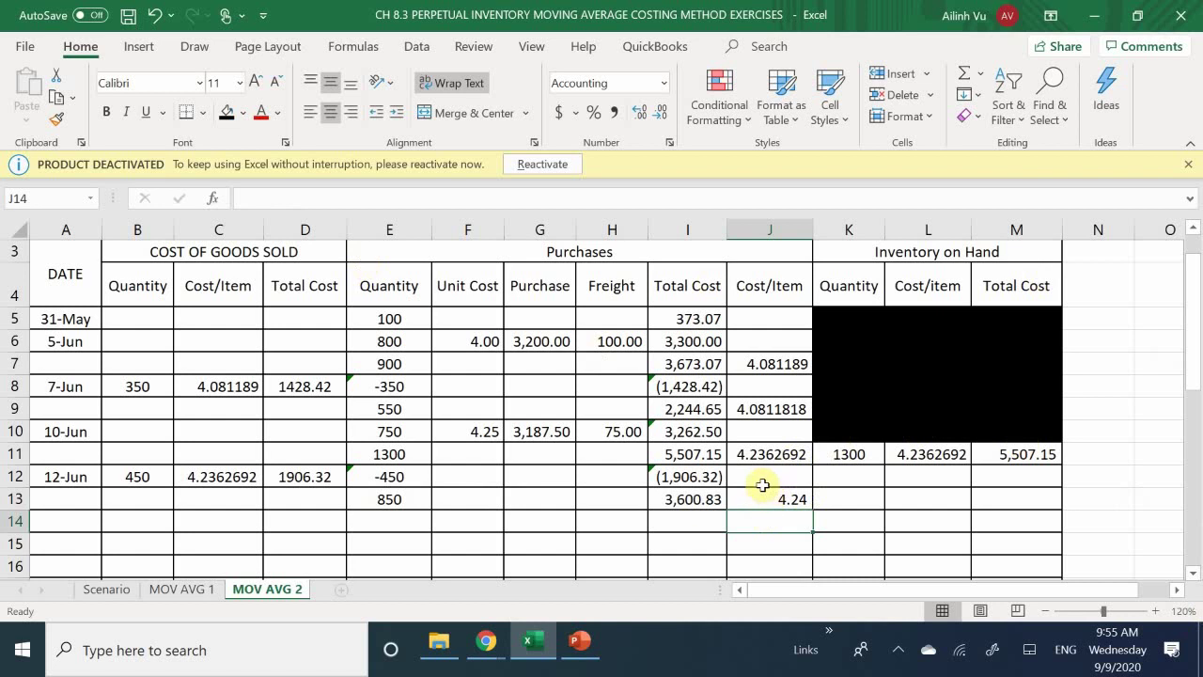
- Increase the number format of the Purchases cost per item cells J12:J22 to six decimal places
drag(760, 482, 771, 564)
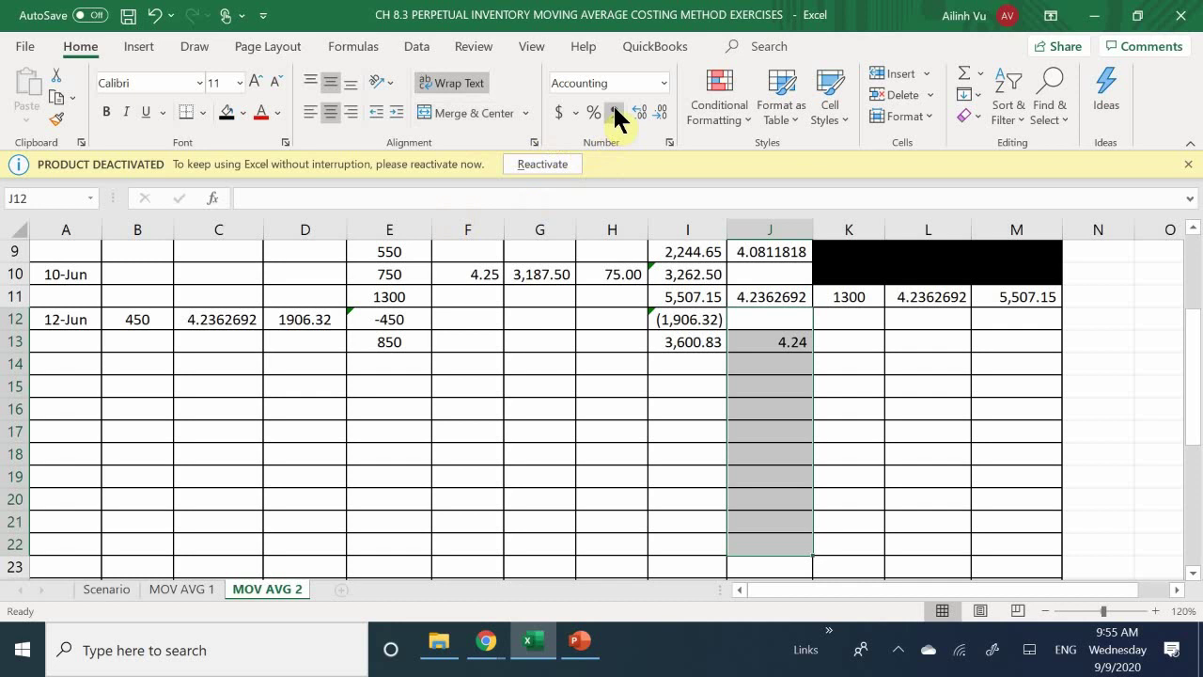
click(638, 109)
click(638, 108)
click(639, 109)
click(639, 111)
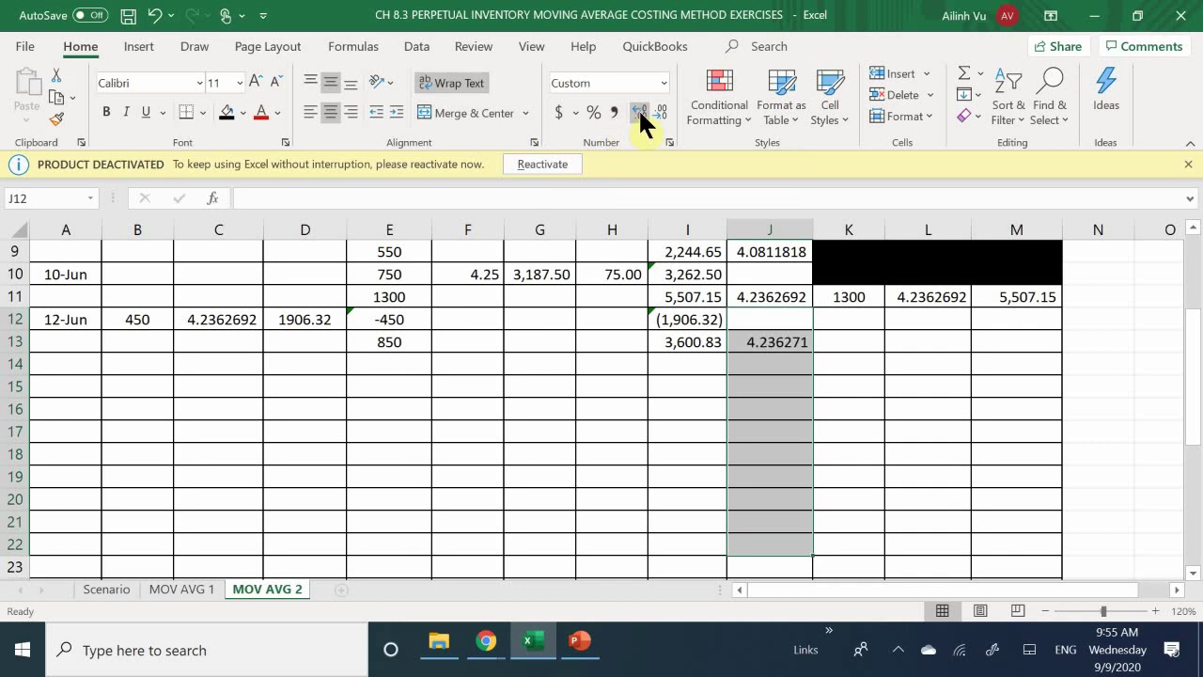
click(766, 383)
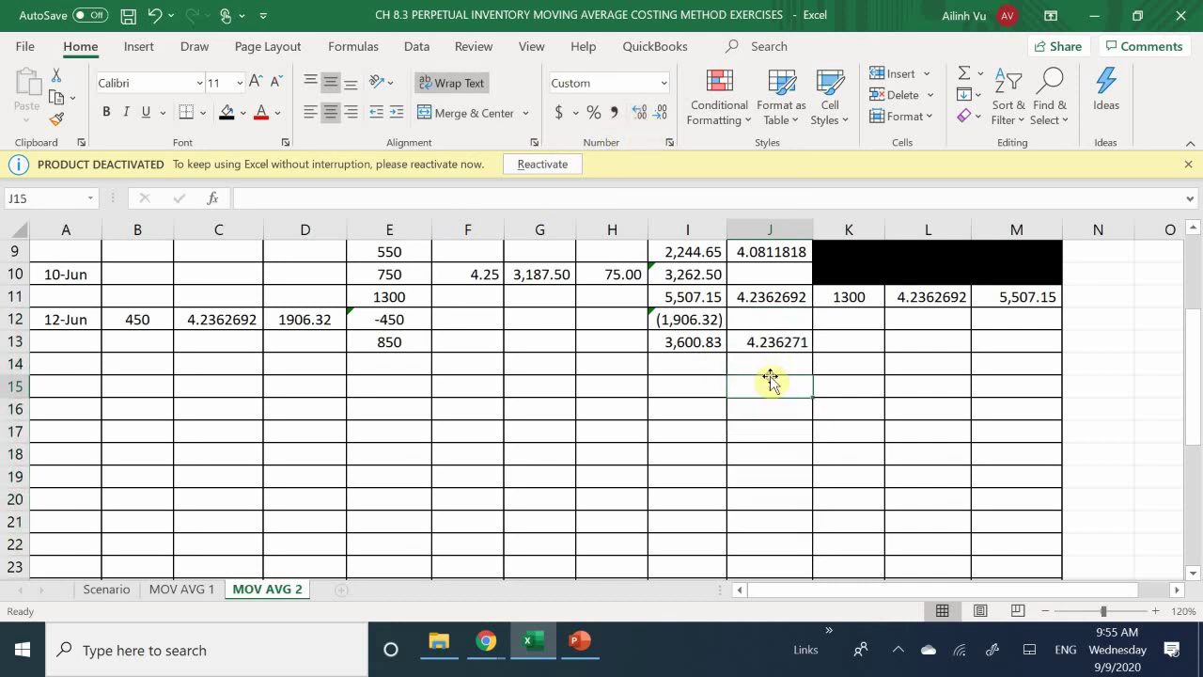
- Link the Inventory on Hand quantity cell K13 to the remaining quantity with =E13
click(852, 344)
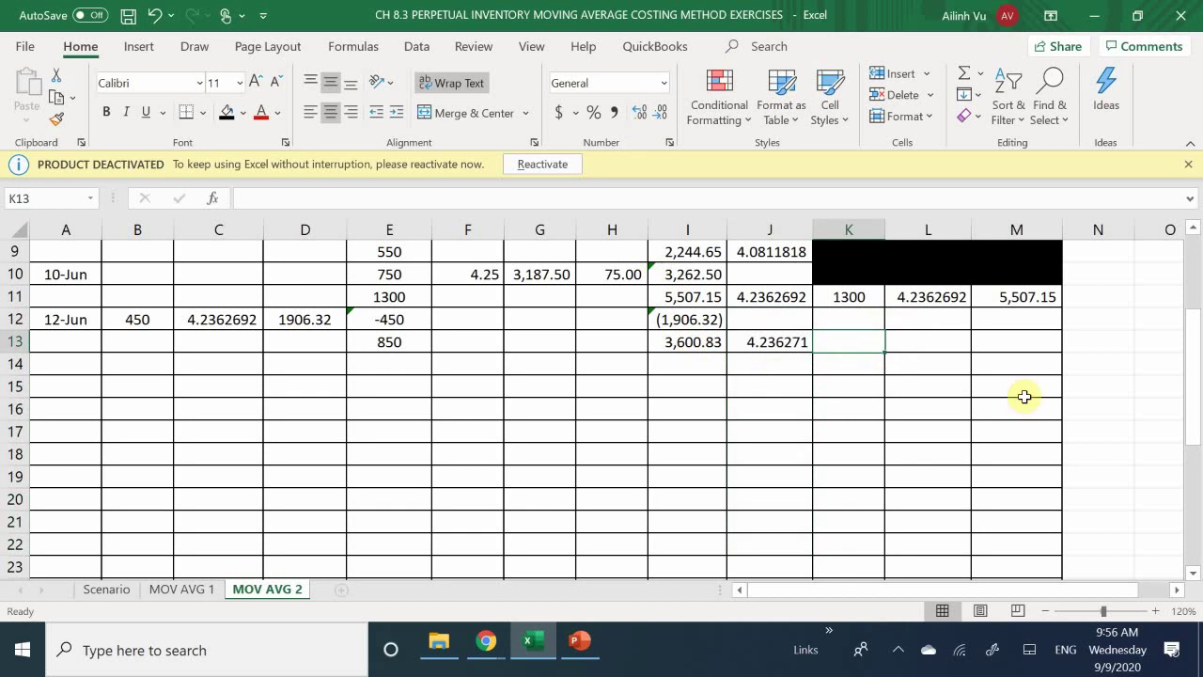
text(=)
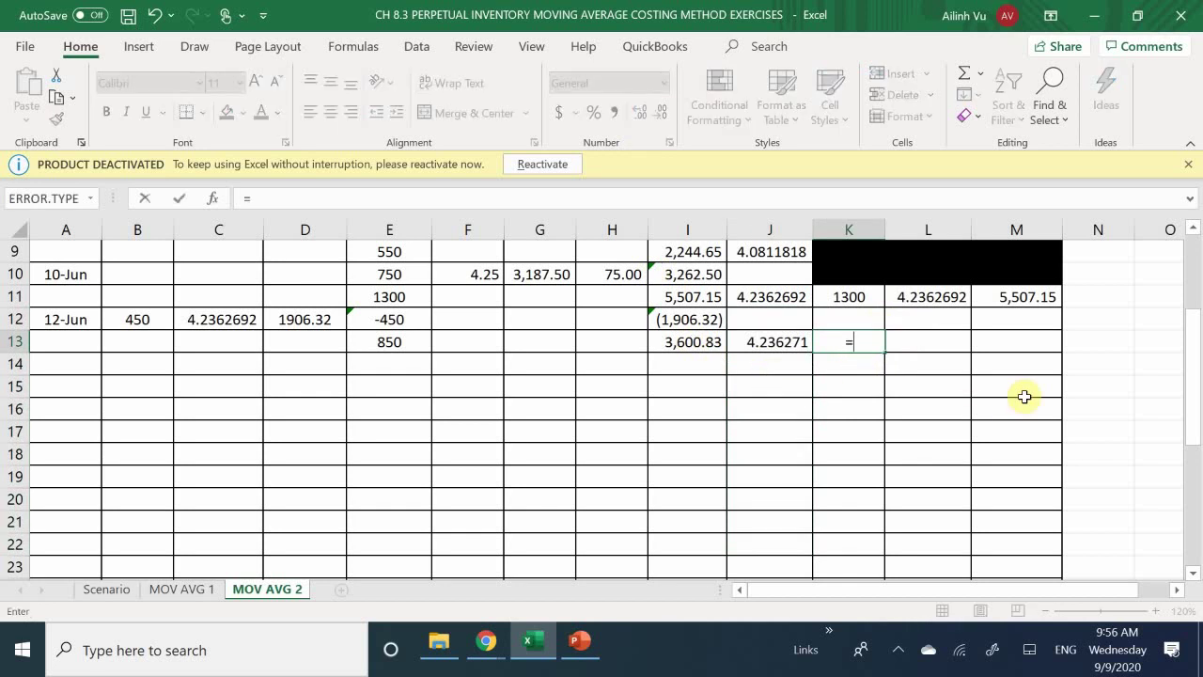
click(389, 338)
key(Return)
key(Right)
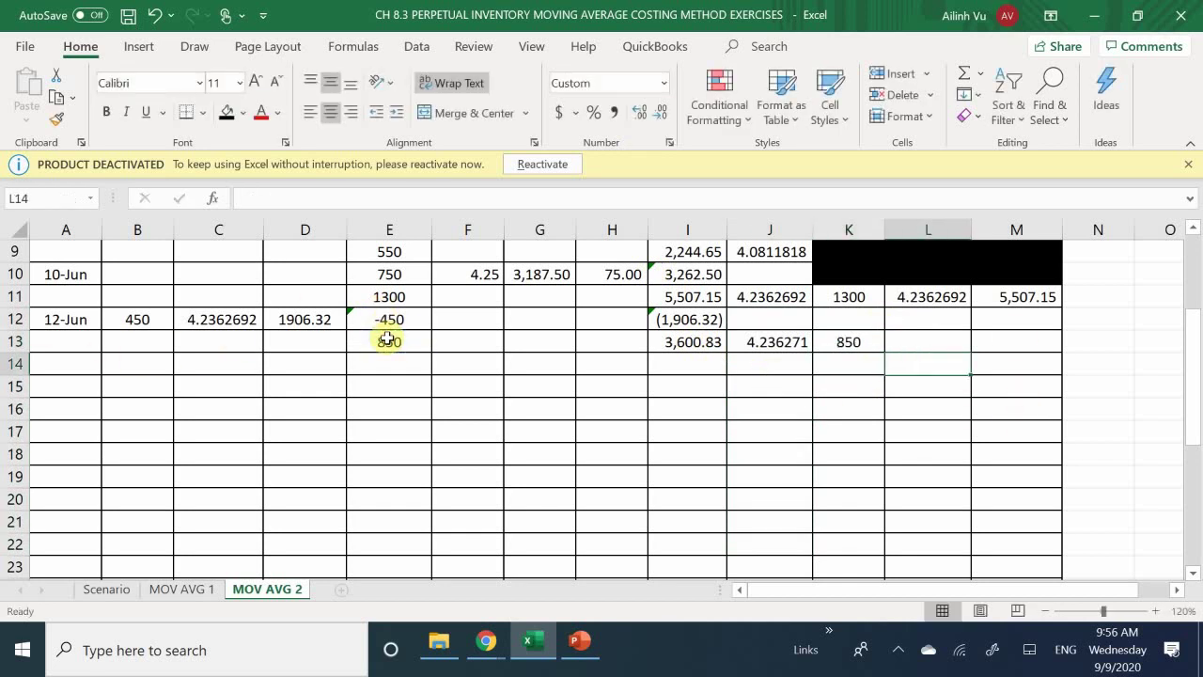
key(Right)
key(Up)
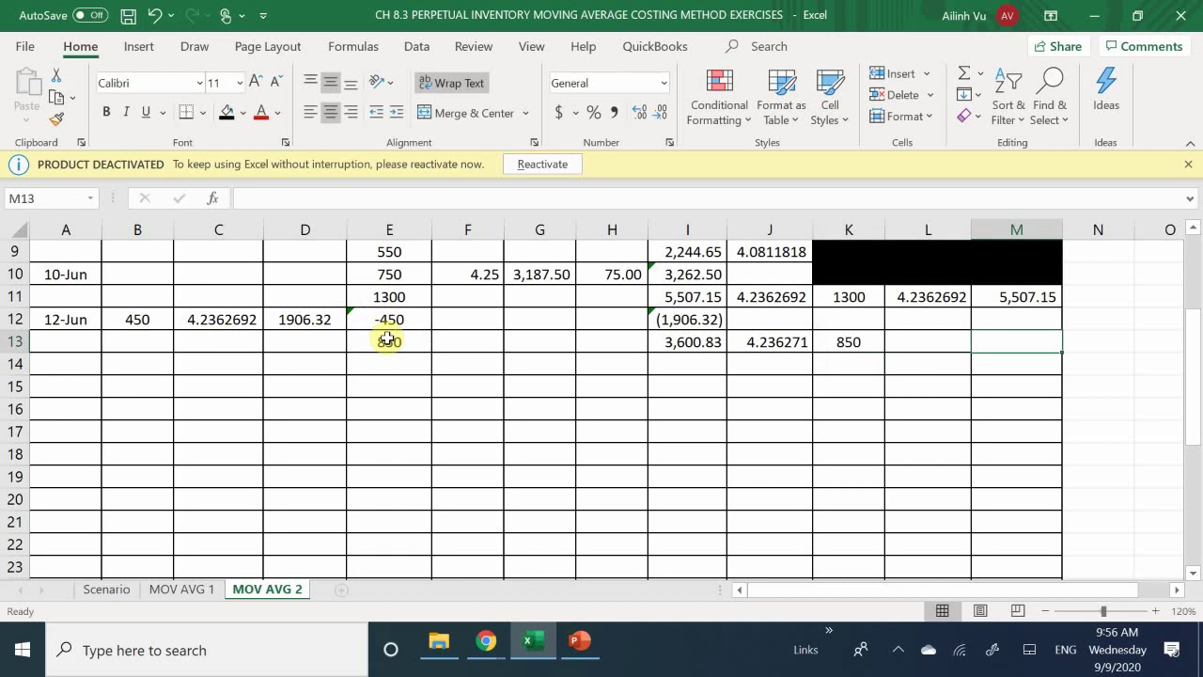
key(Down)
text(=)
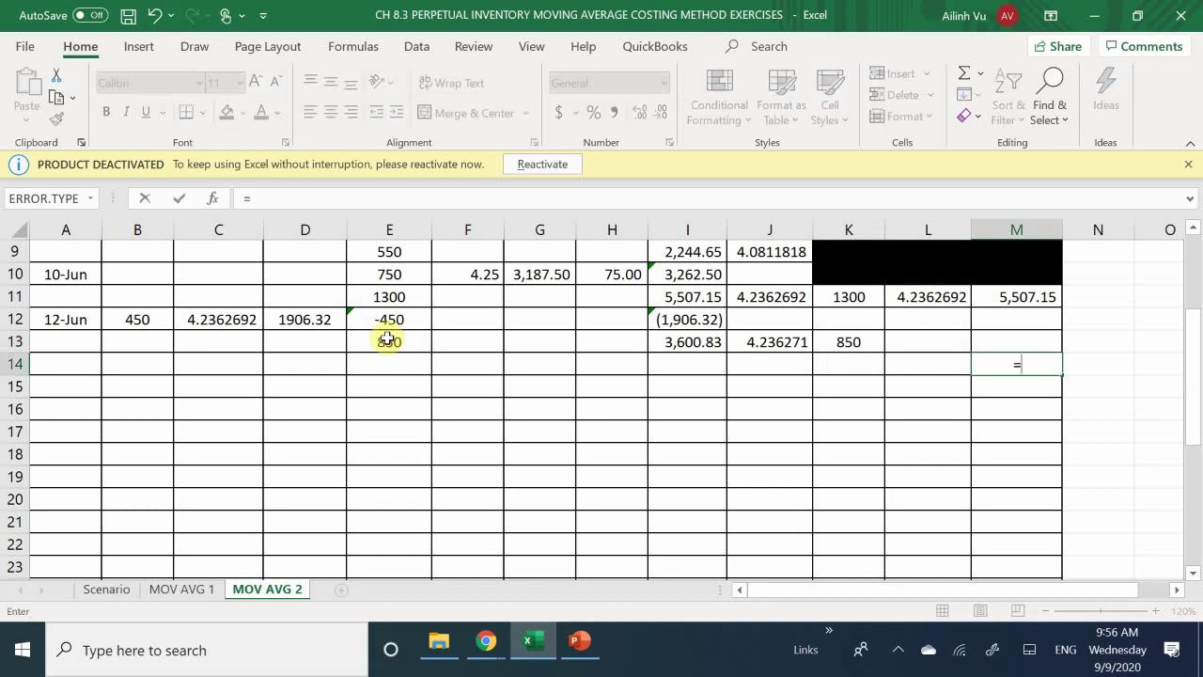
key(Escape)
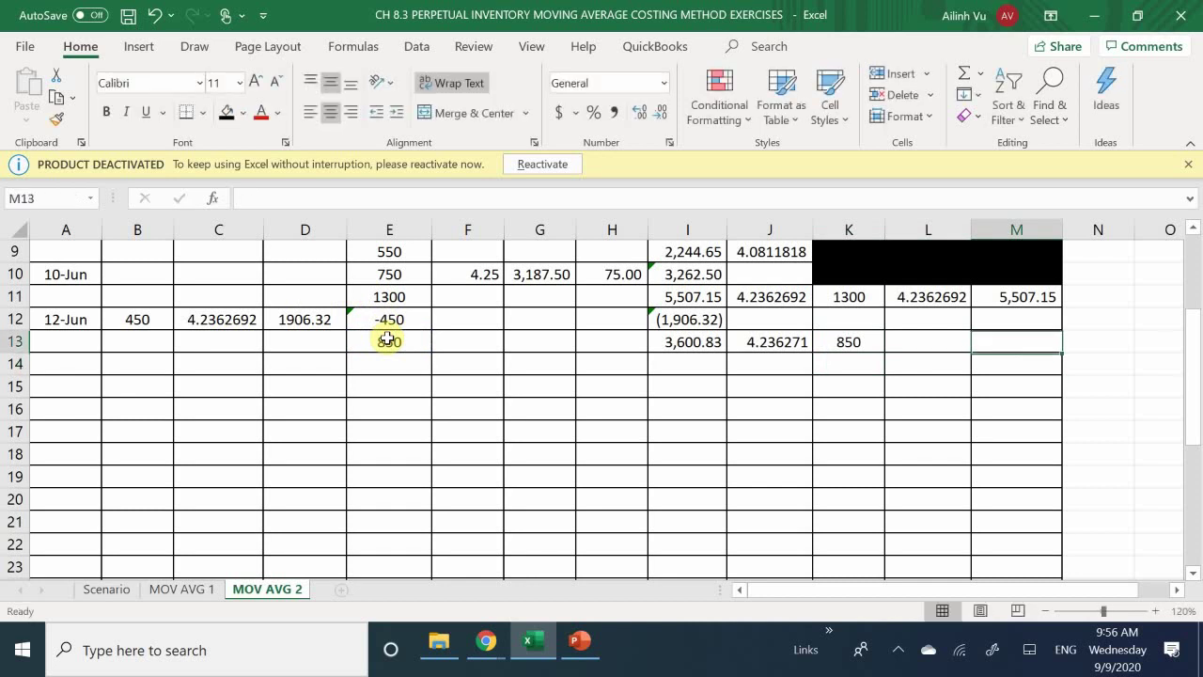
key(Up)
- Link the Inventory on Hand total cost cell M13 to the remaining total cost with =I13
text(=)
key(Left)
key(Left)
key(Left)
key(Left)
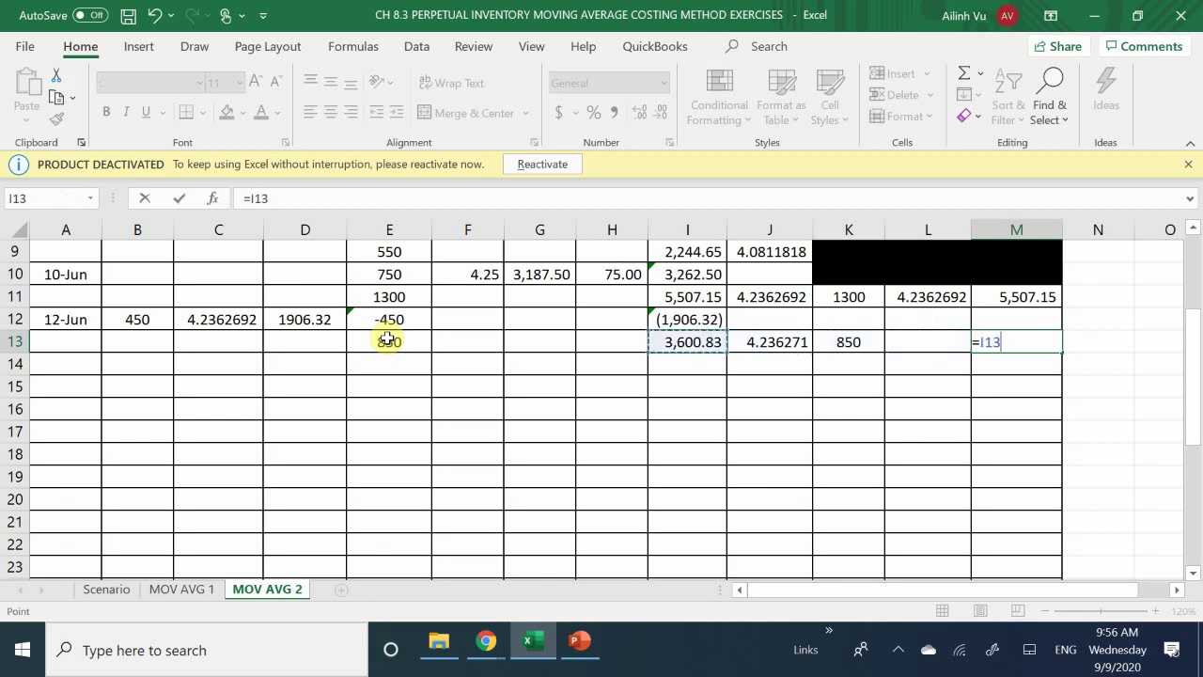
key(Return)
- Try to calculate the Inventory on Hand cost per item in L13 with =N13/K13
key(Left)
key(Up)
text(=)
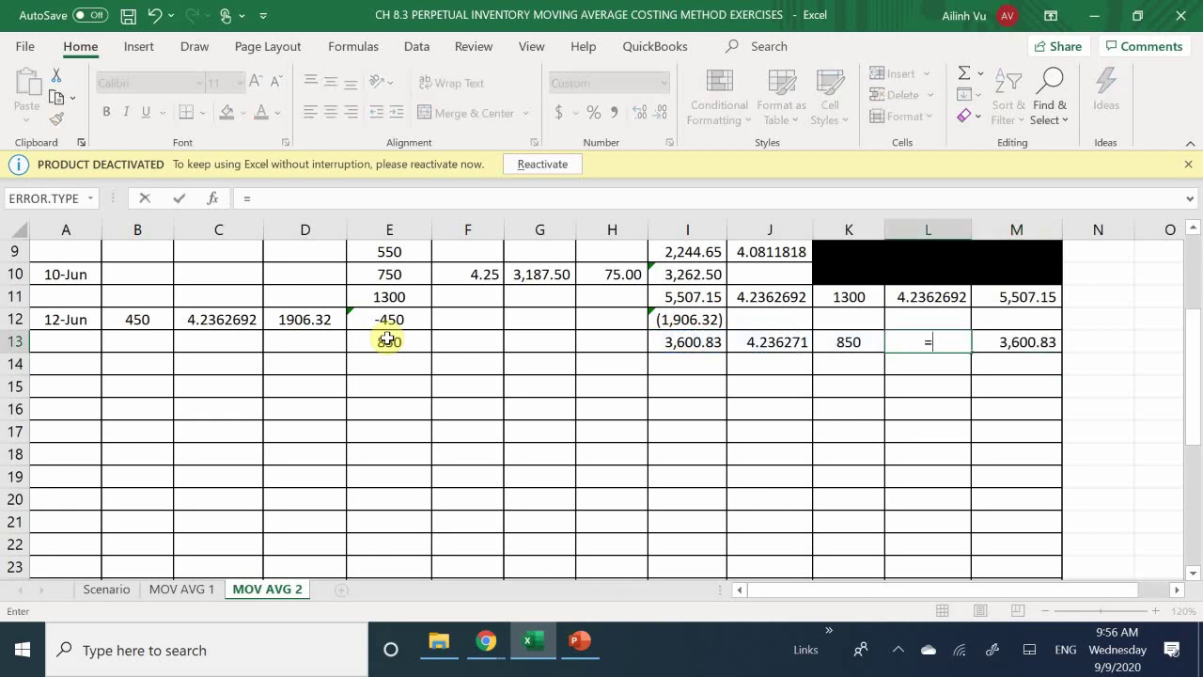
key(Right)
text(/)
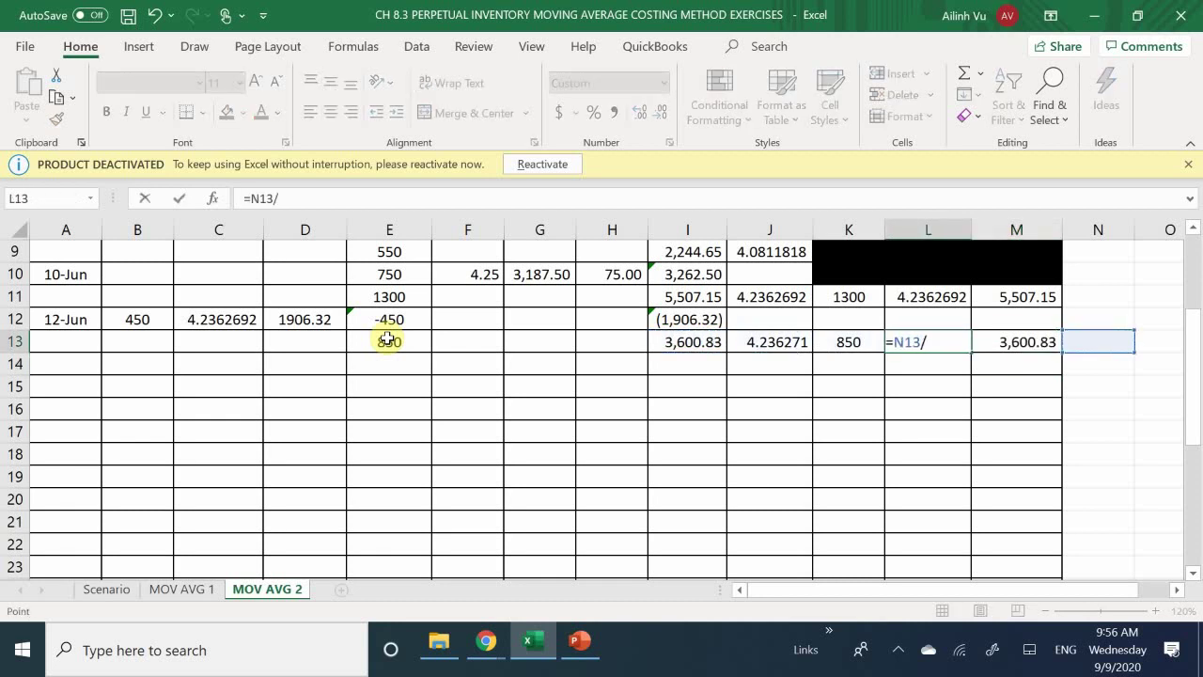
key(Left)
key(Left)
key(Right)
key(Return)
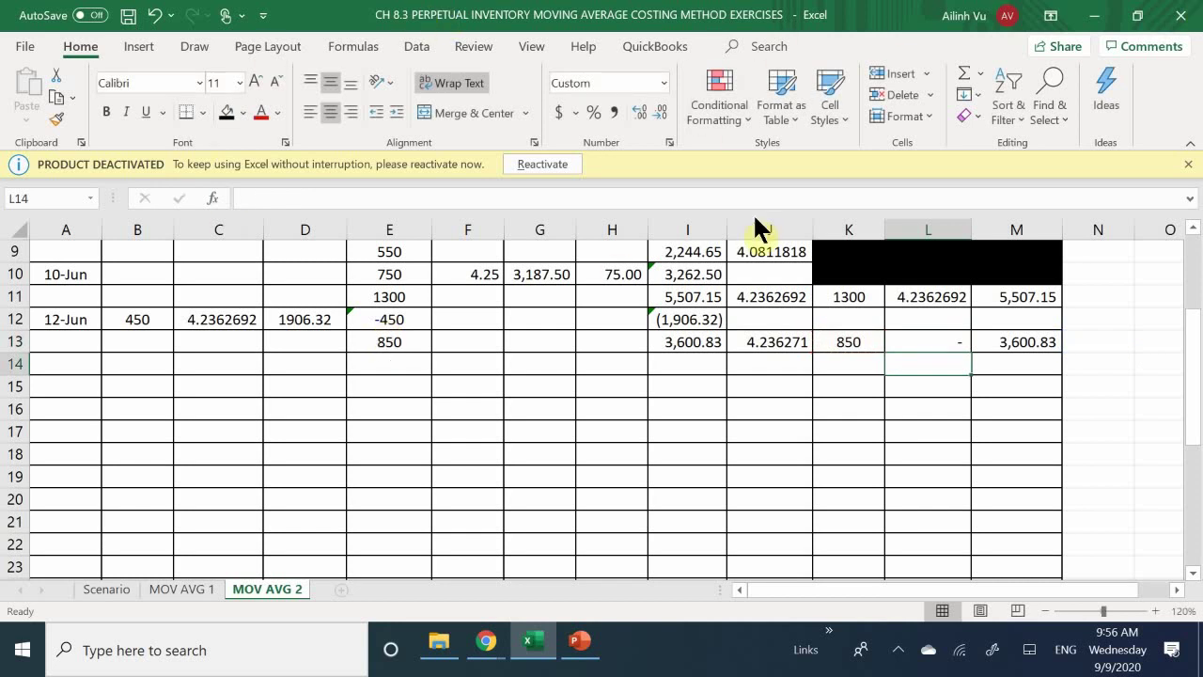
- Calculate the Inventory on Hand cost per item in L13 with =M13/K13
click(936, 344)
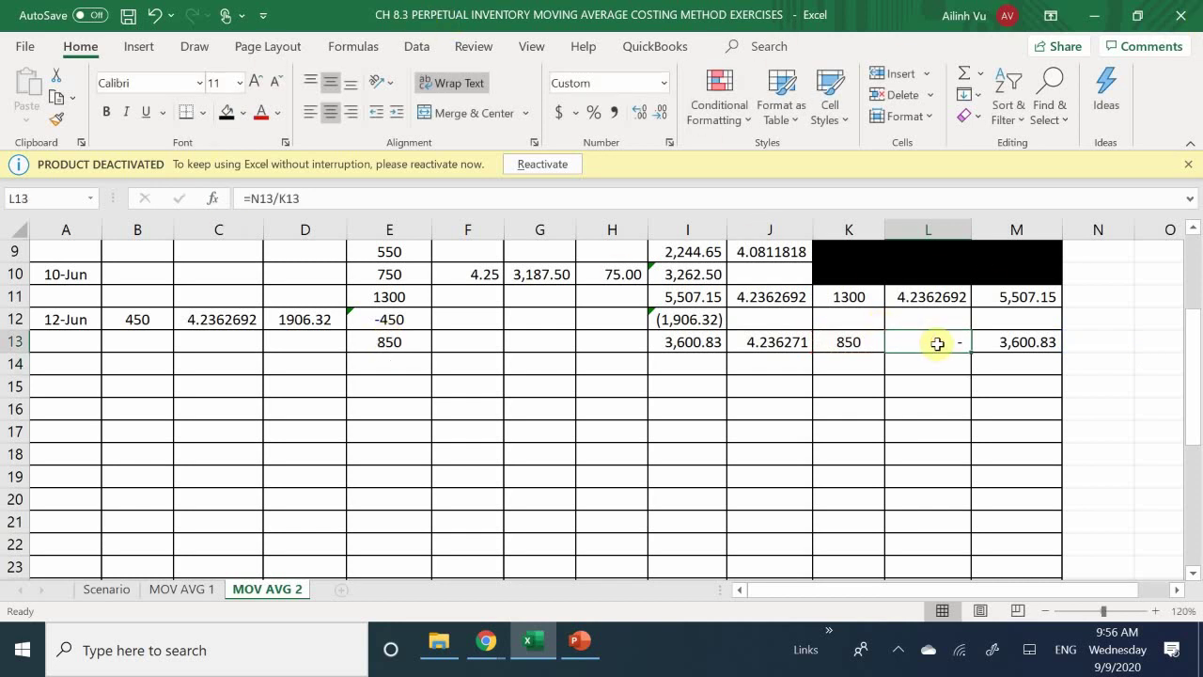
text(=)
key(Right)
text(/)
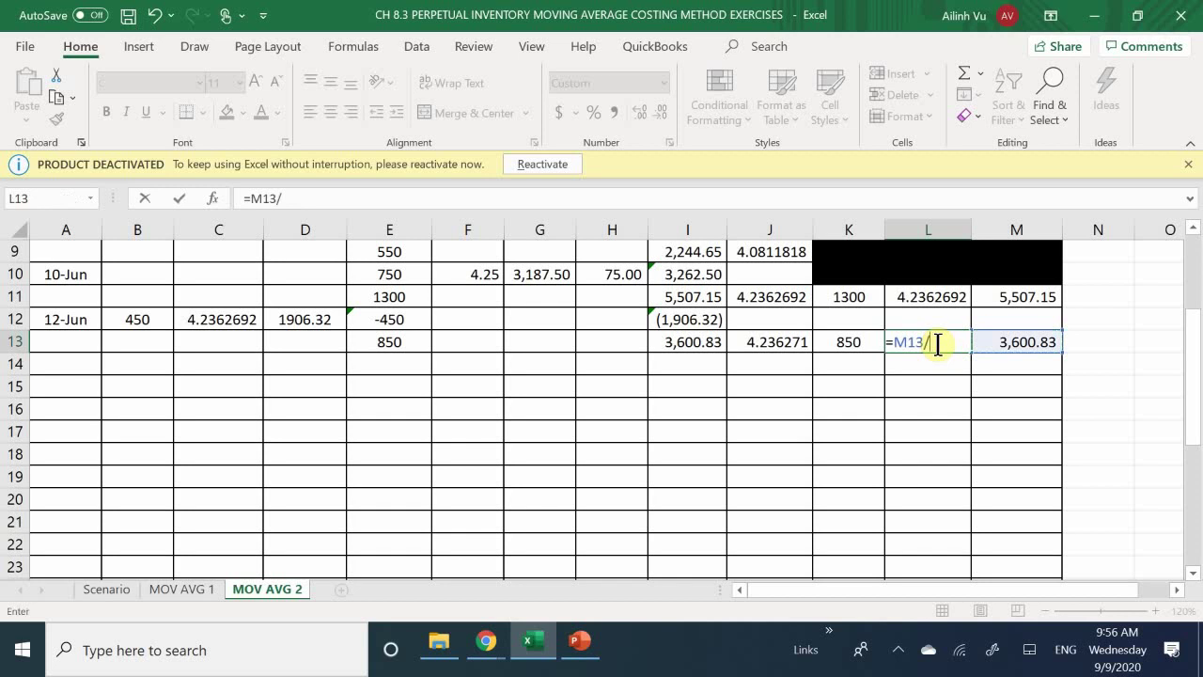
key(Left)
key(Left)
key(Right)
key(Return)
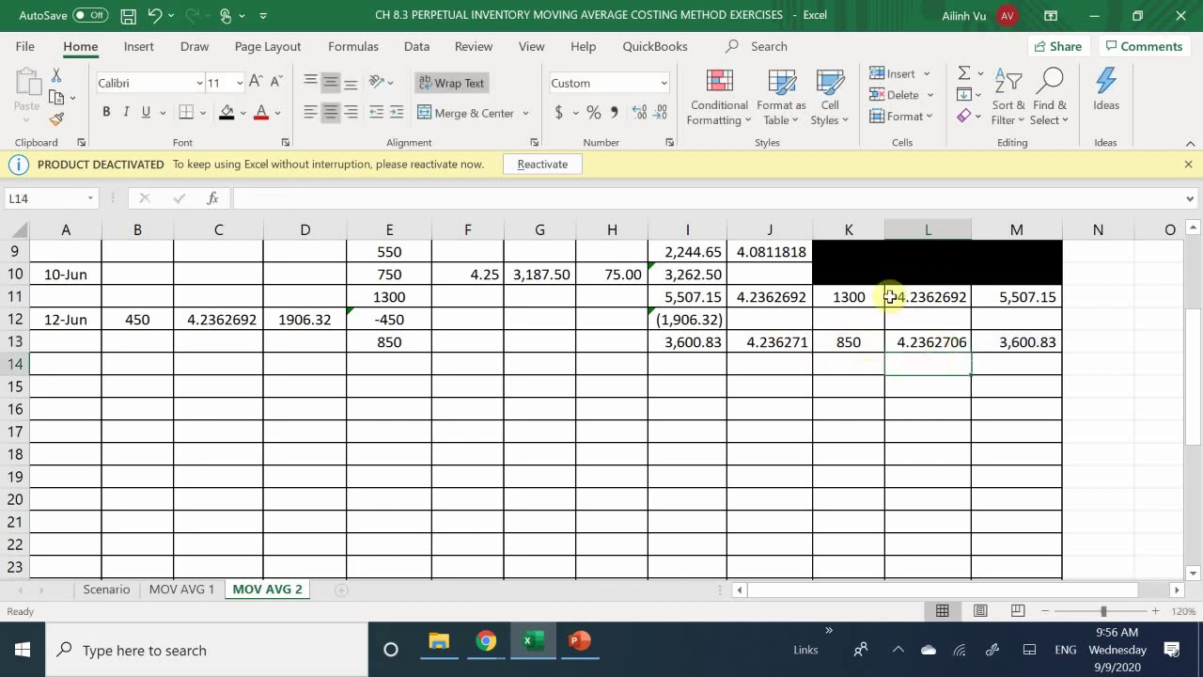
- Black out the superseded Inventory on Hand cells K11:M12 with the black fill colour
drag(855, 296, 1015, 331)
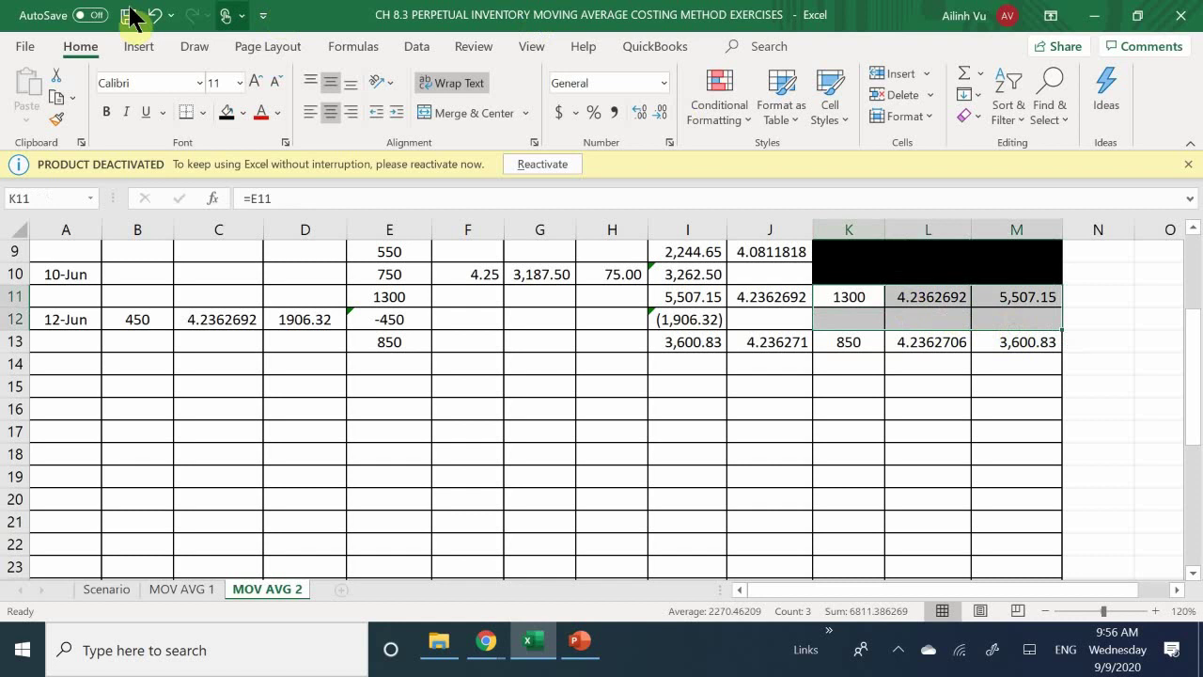
click(225, 114)
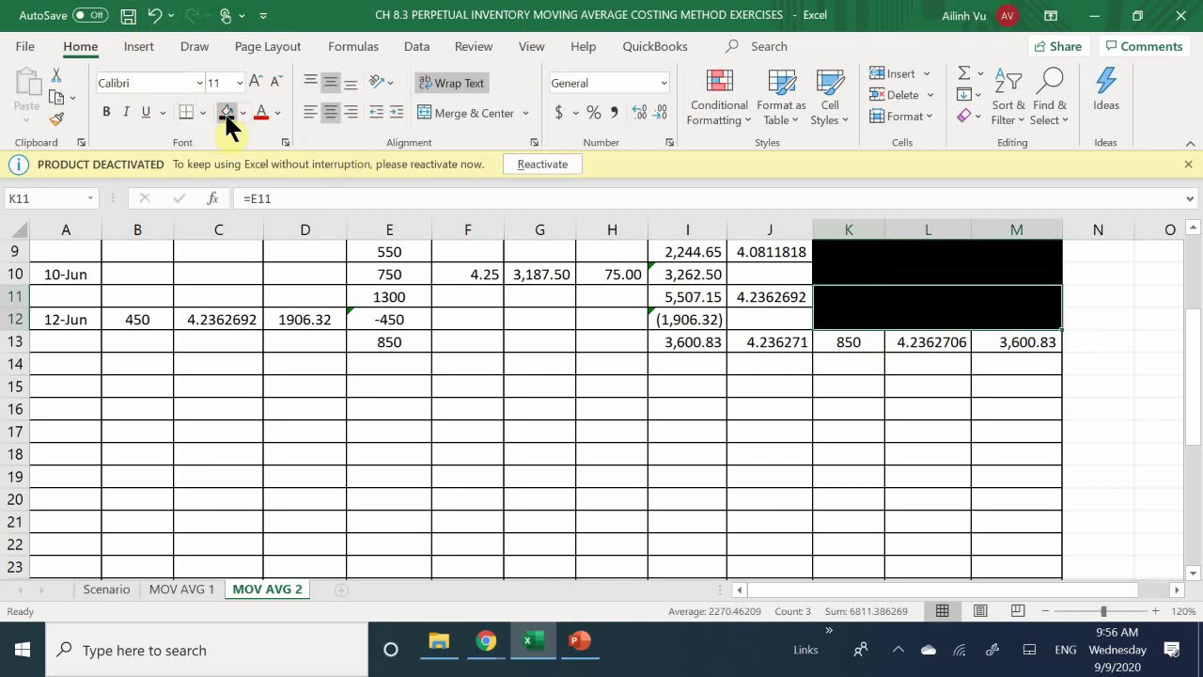
- Check the 15 June transaction on the Scenario sheet and enter the date 6/15 in A14 of MOV AVG 2
click(111, 590)
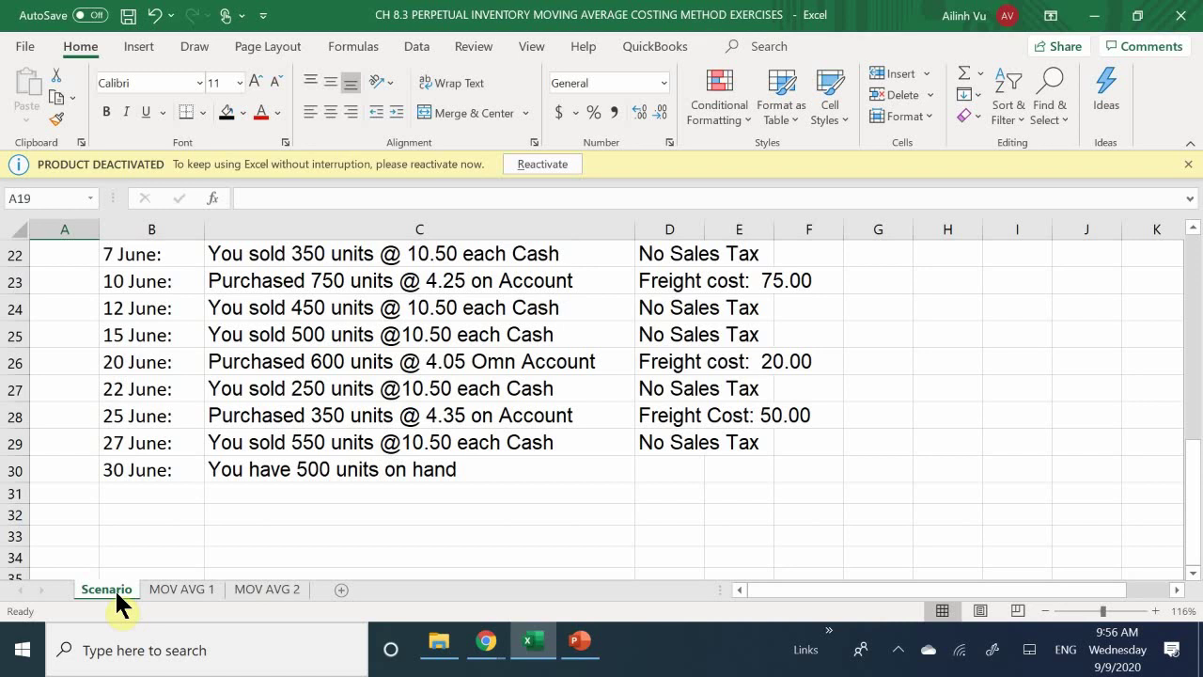
click(251, 589)
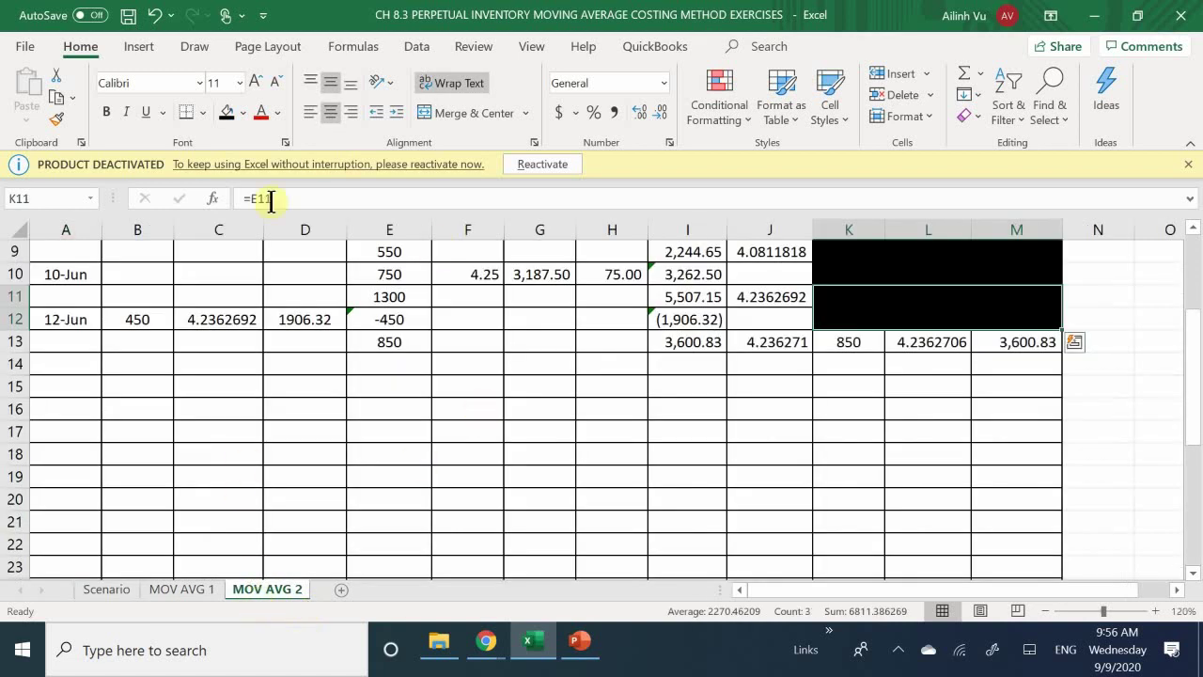
scroll(271, 391, up, 1)
scroll(271, 391, up, 2)
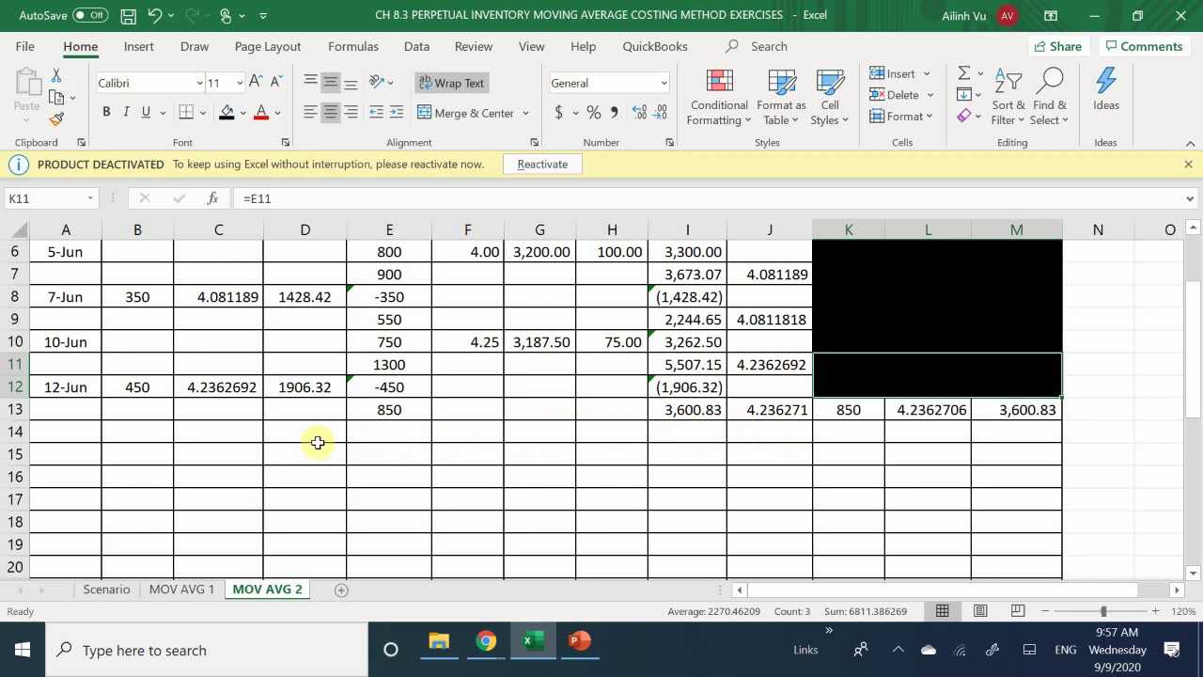
click(57, 432)
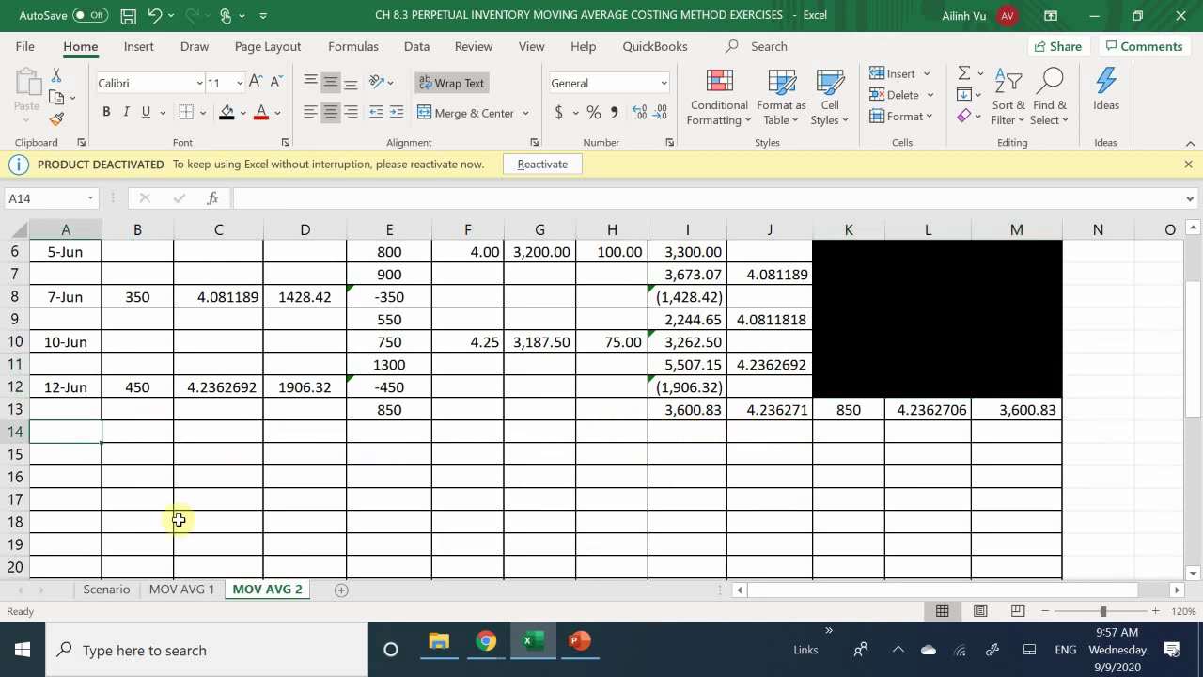
text(6/145)
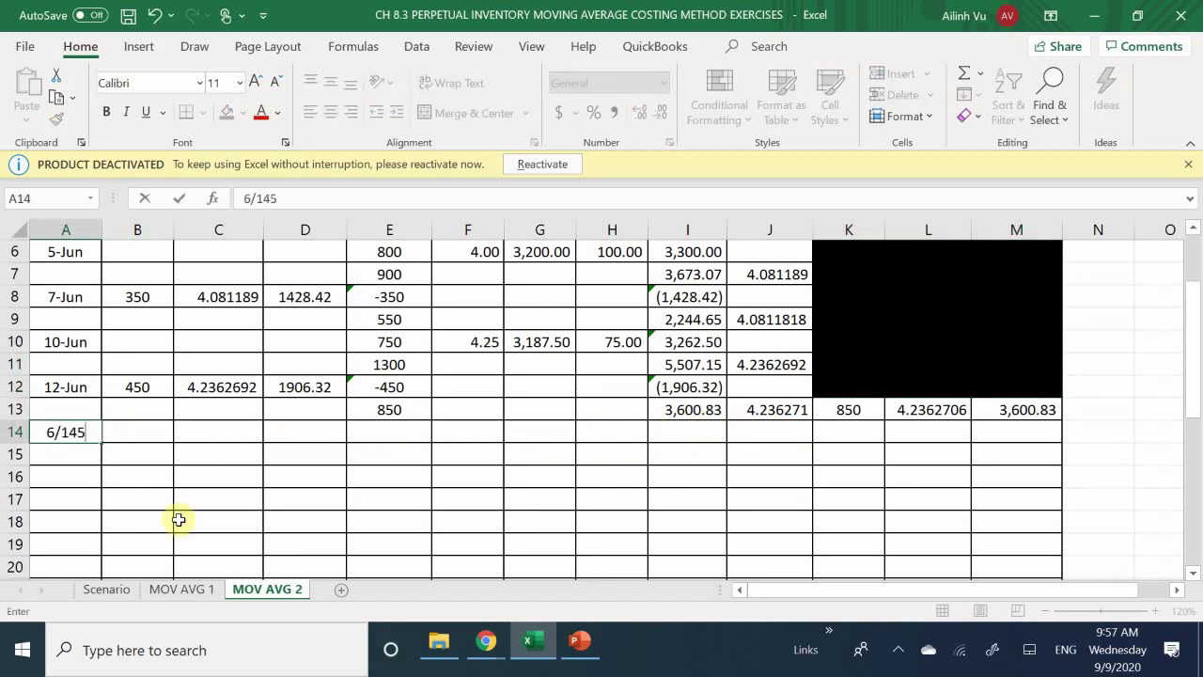
key(Return)
key(Up)
text(6/15)
key(Return)
- Enter 500 as the 15 June quantity sold in the Cost of Goods Sold cell B14
key(Right)
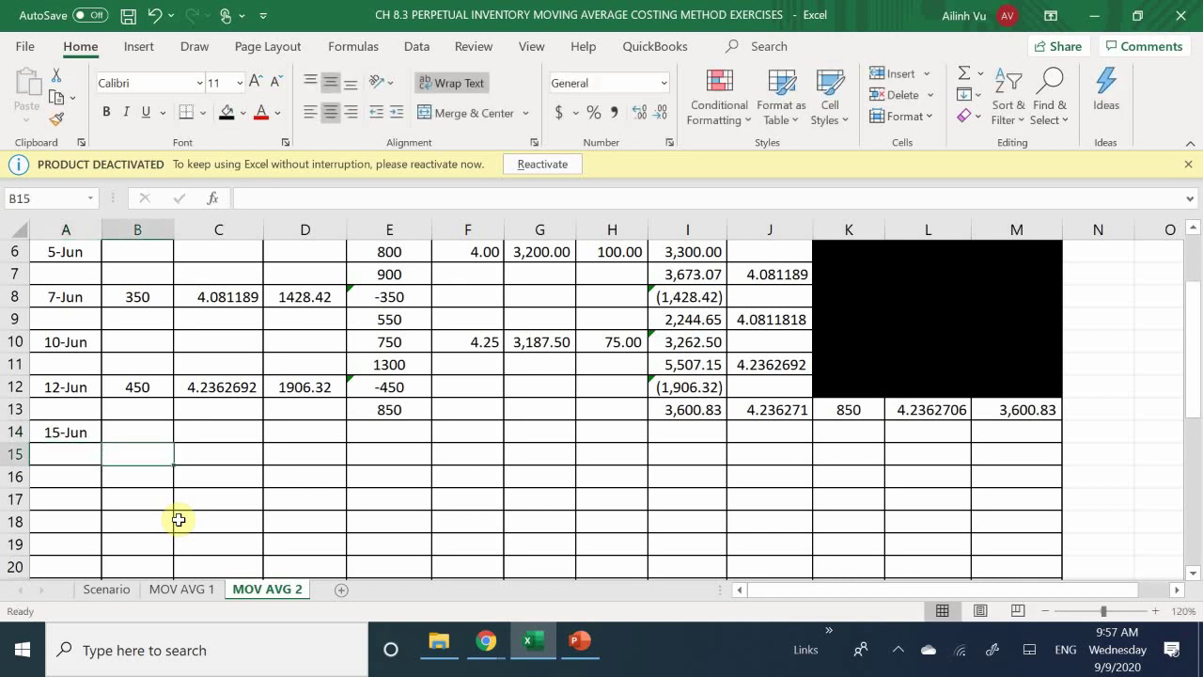
key(Up)
text(50)
key(Return)
- Link the 15 June cost per item in C14 to the current inventory cost with =L13
key(Right)
key(Up)
text(=)
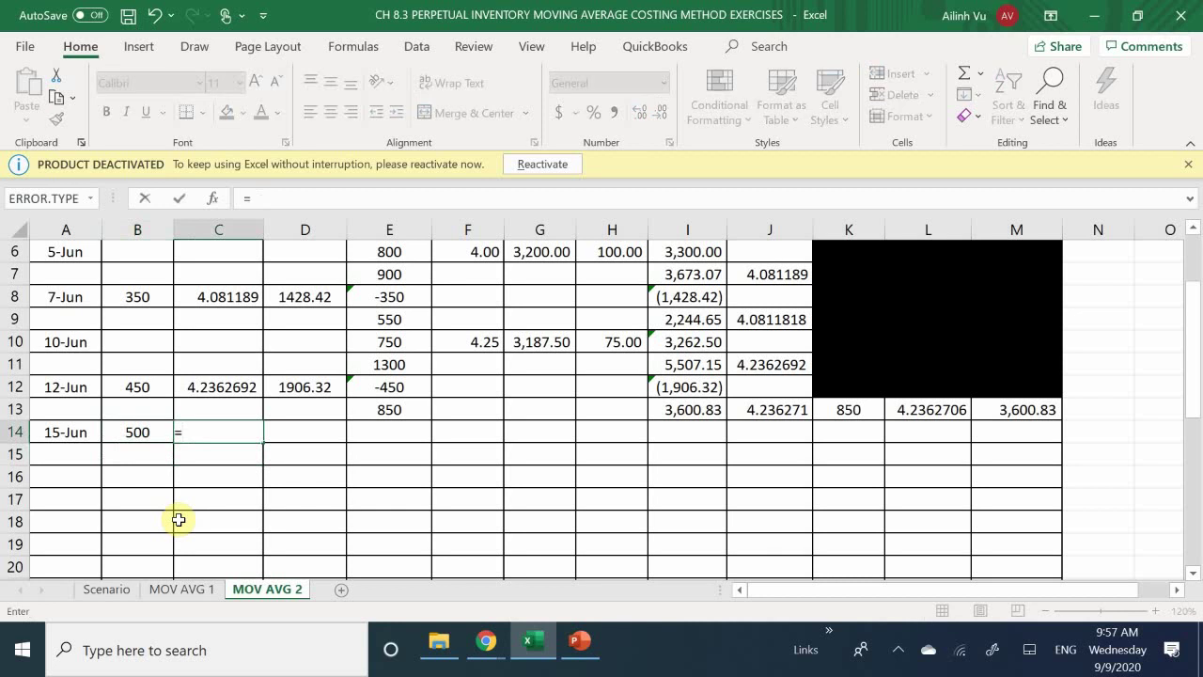
click(933, 410)
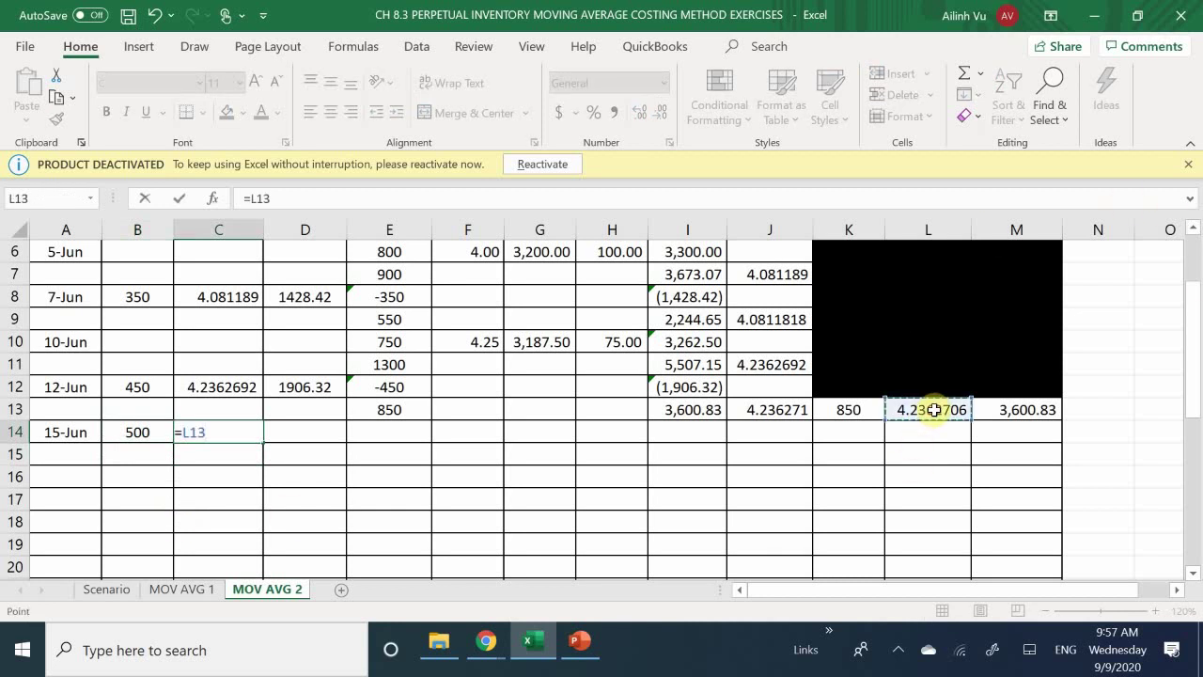
key(Return)
- Fill the rounded total cost formula from D12 down through D18 in the Cost of Goods Sold section
key(Right)
key(Up)
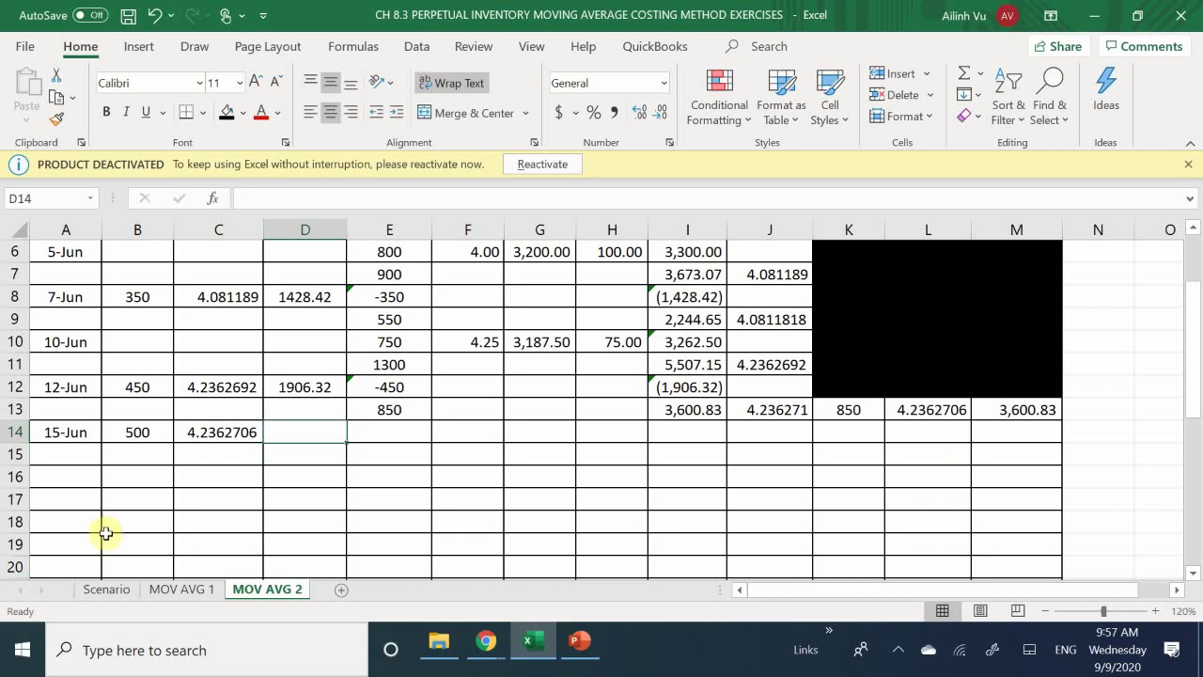
click(293, 386)
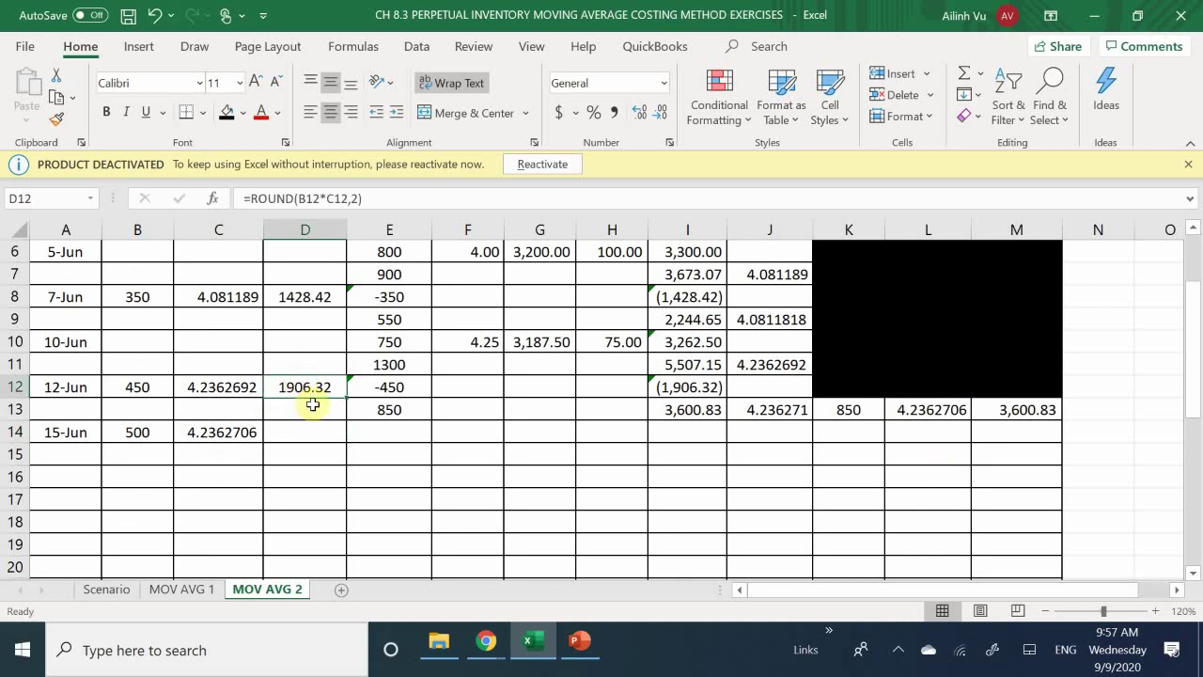
drag(347, 399, 335, 531)
- Clear the unneeded filled formula from the Cost of Goods Sold total cost cell D13
click(308, 408)
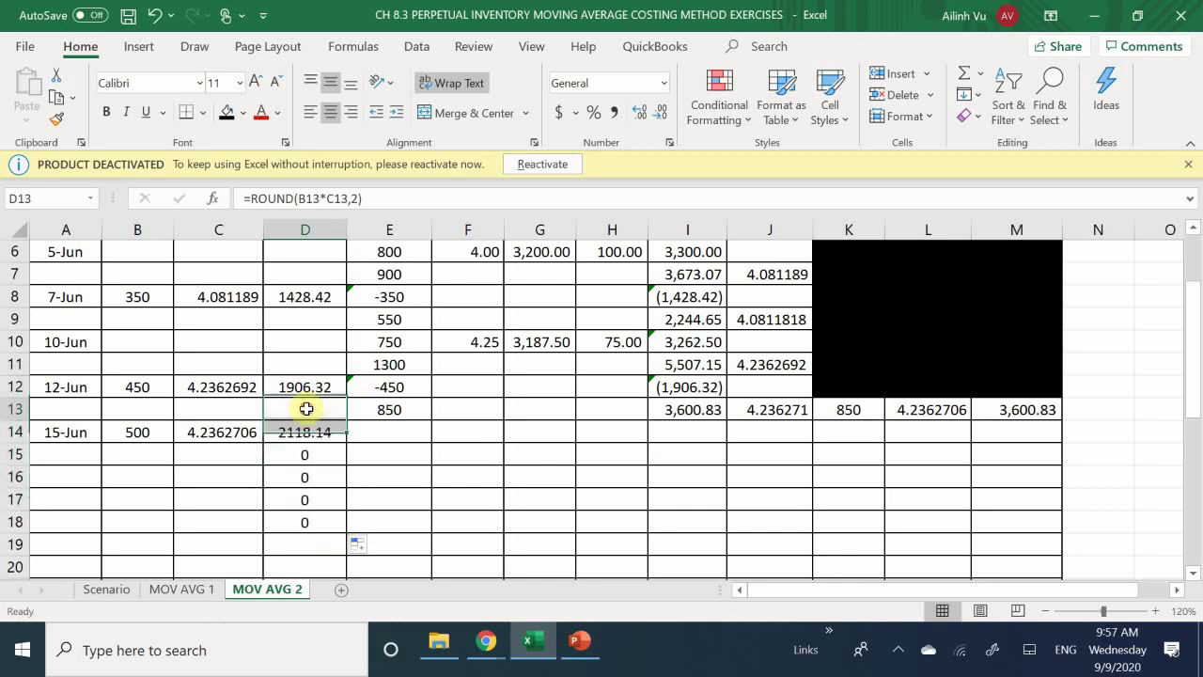
key(F2)
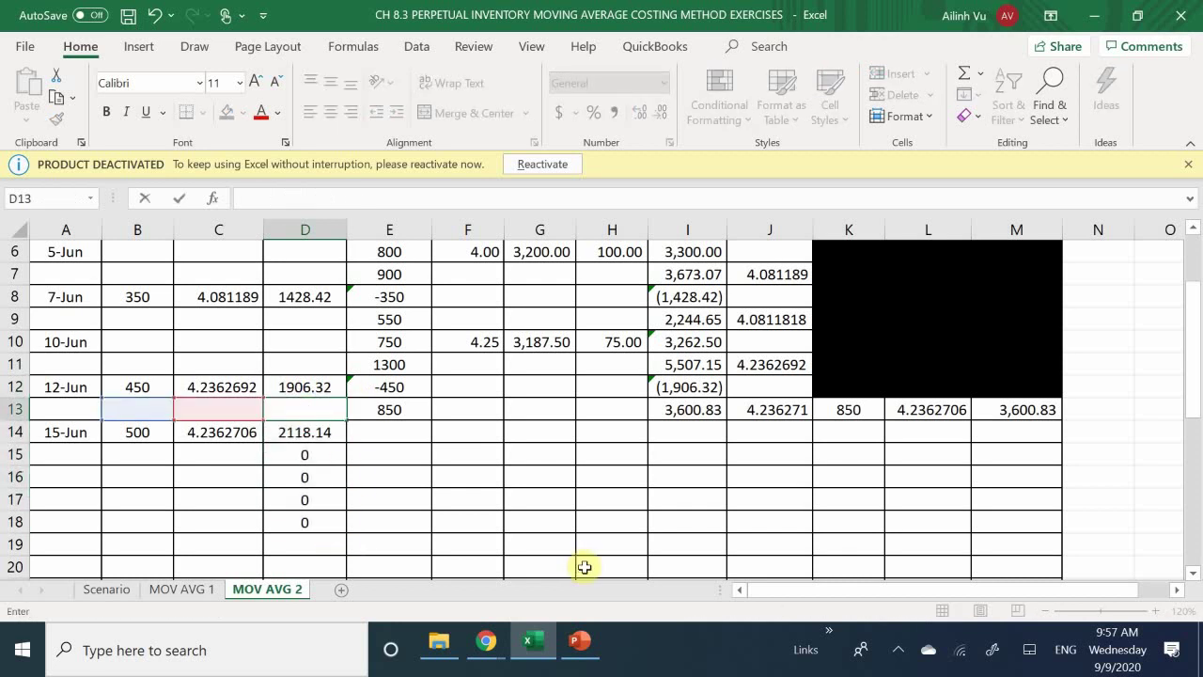
key(Return)
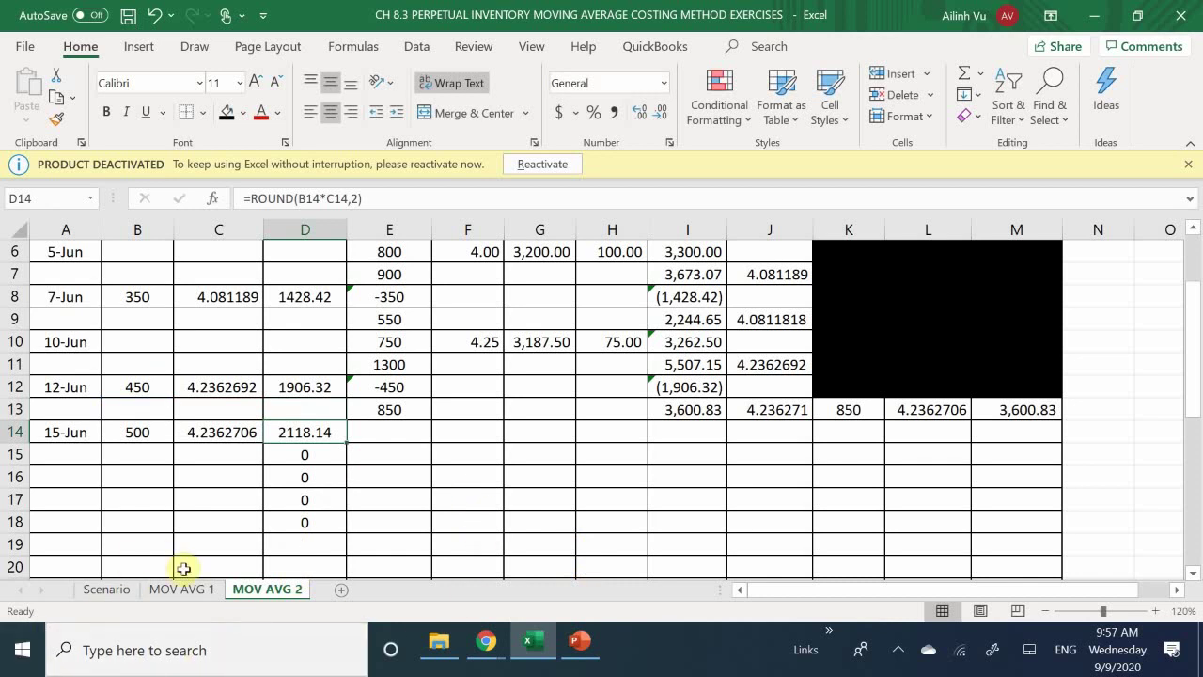
- Clear the unneeded filled formula from the Cost of Goods Sold total cost cell D15
click(299, 455)
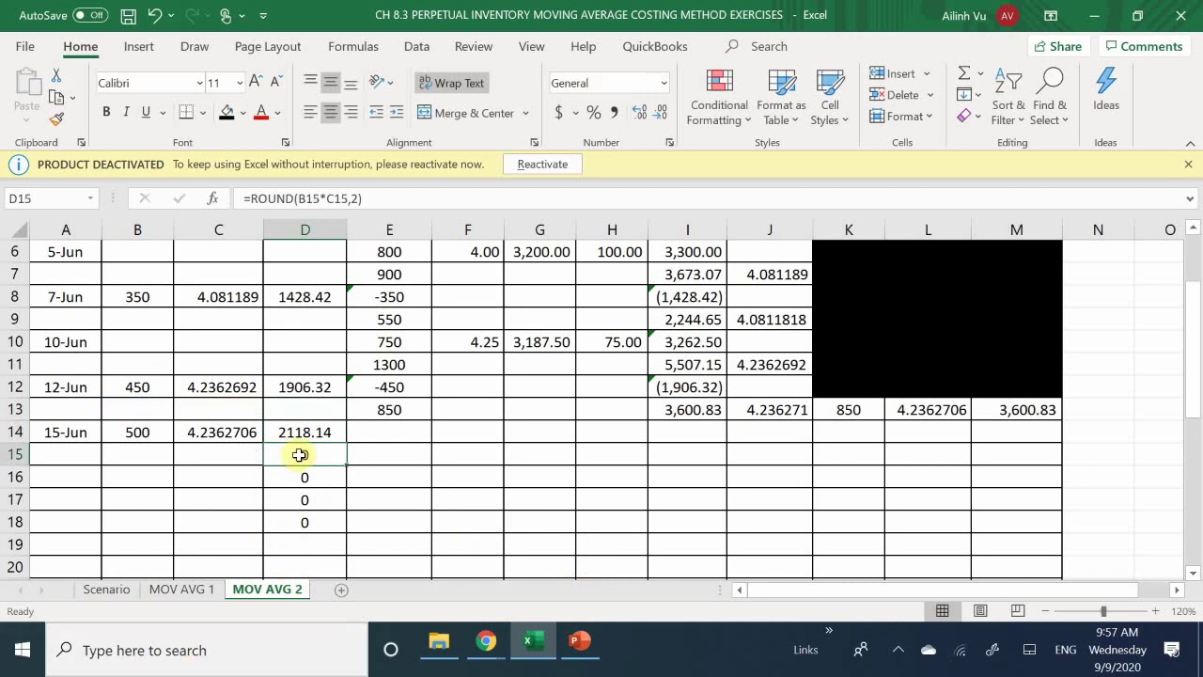
double_click(299, 455)
key(Return)
- Record the 15 June units sold as a negative inventory quantity in E14 with the formula -B14
key(Right)
key(Up)
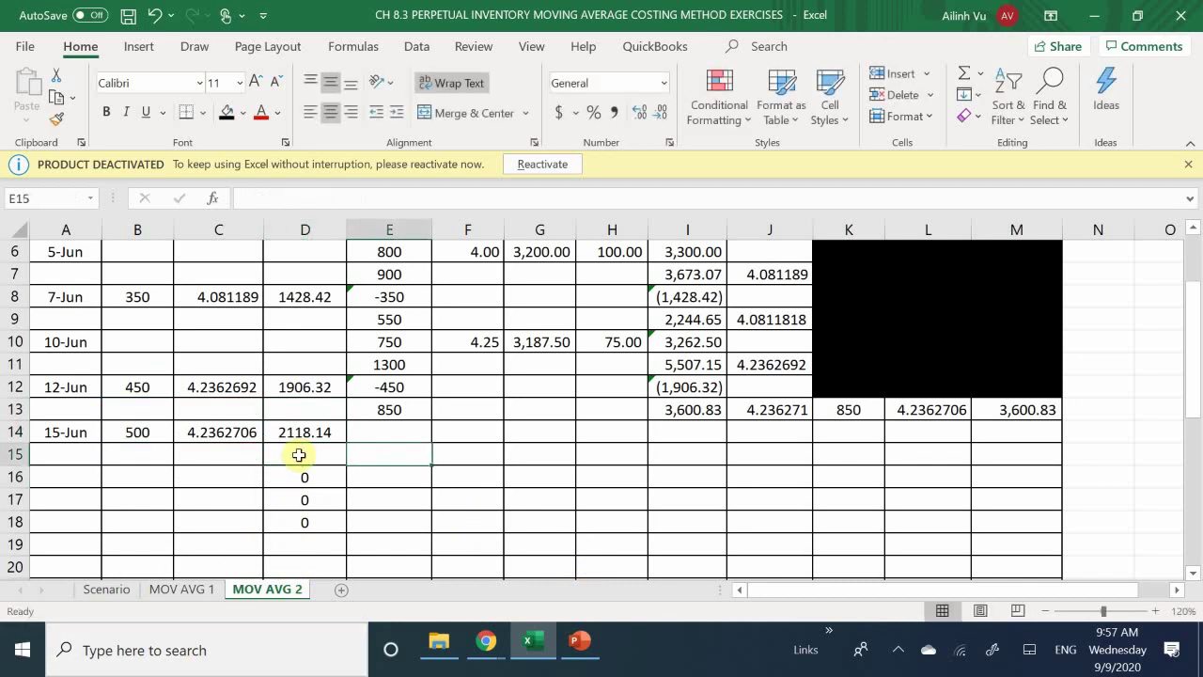
key(Up)
text(-)
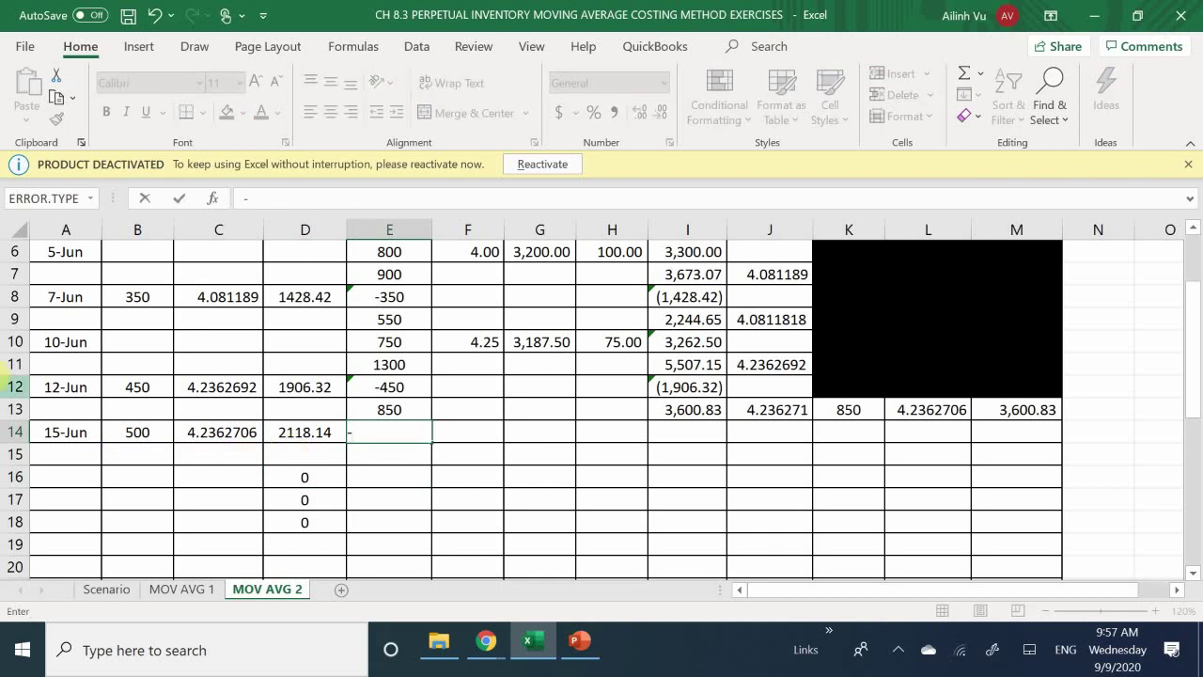
click(137, 433)
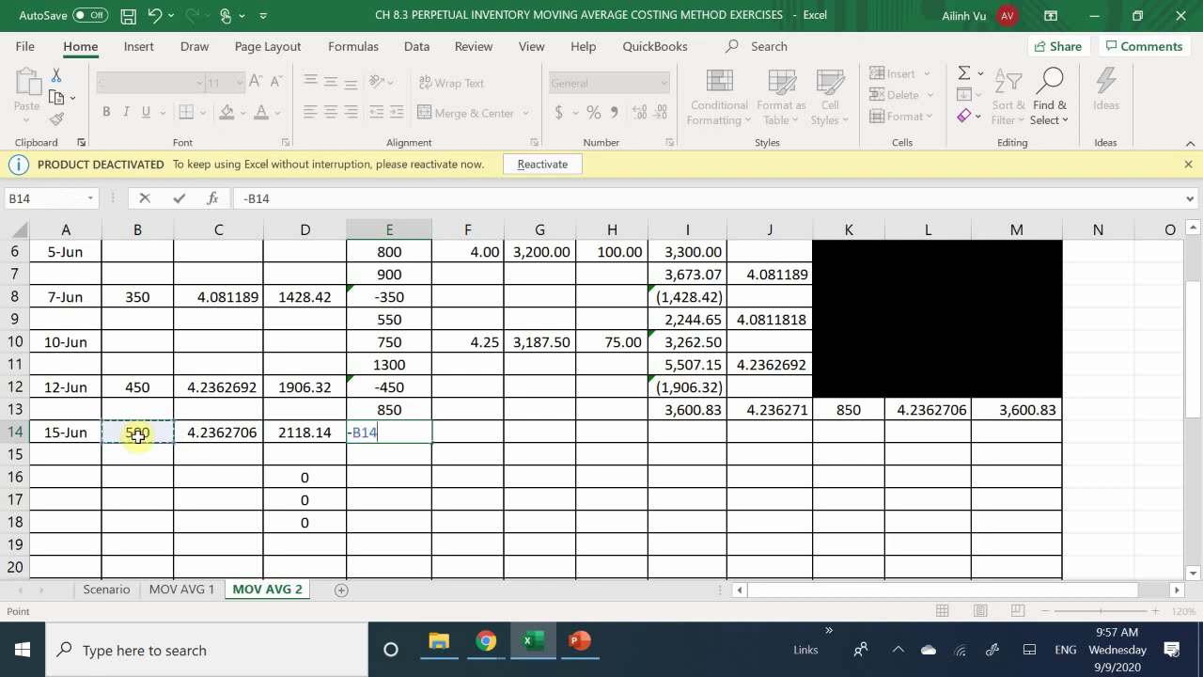
key(Return)
- Calculate the remaining unit quantity in E15 by adding E13 and E14
text(=)
key(Up)
key(Up)
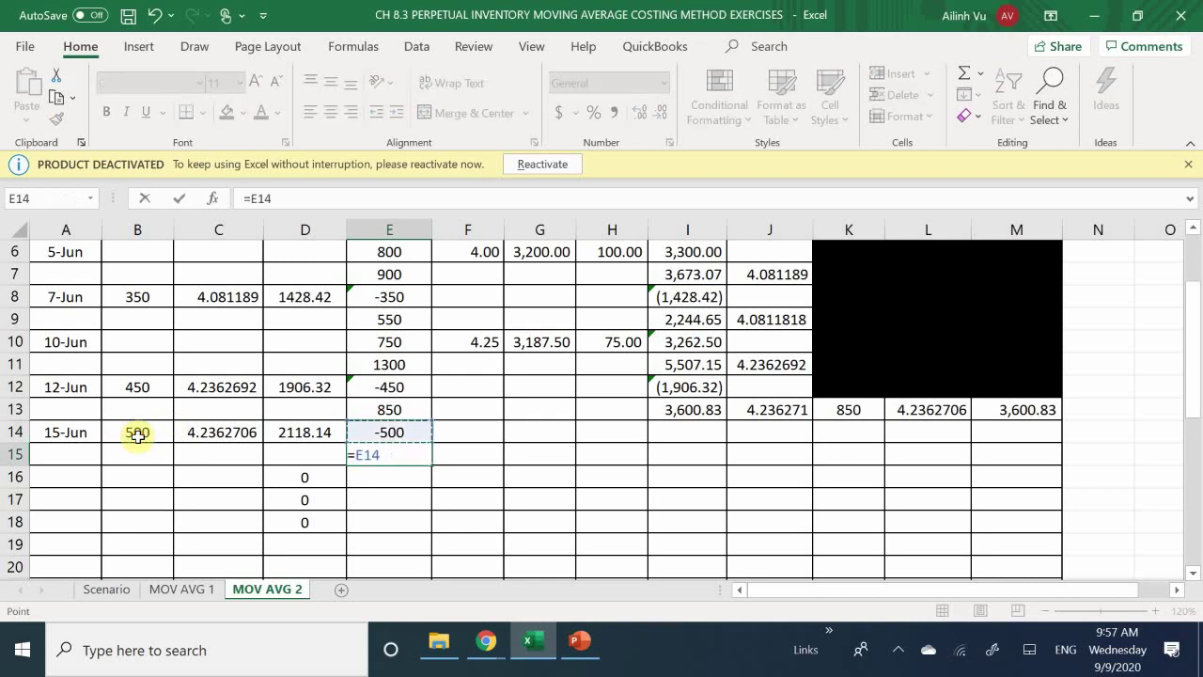
text(+)
key(Up)
key(Return)
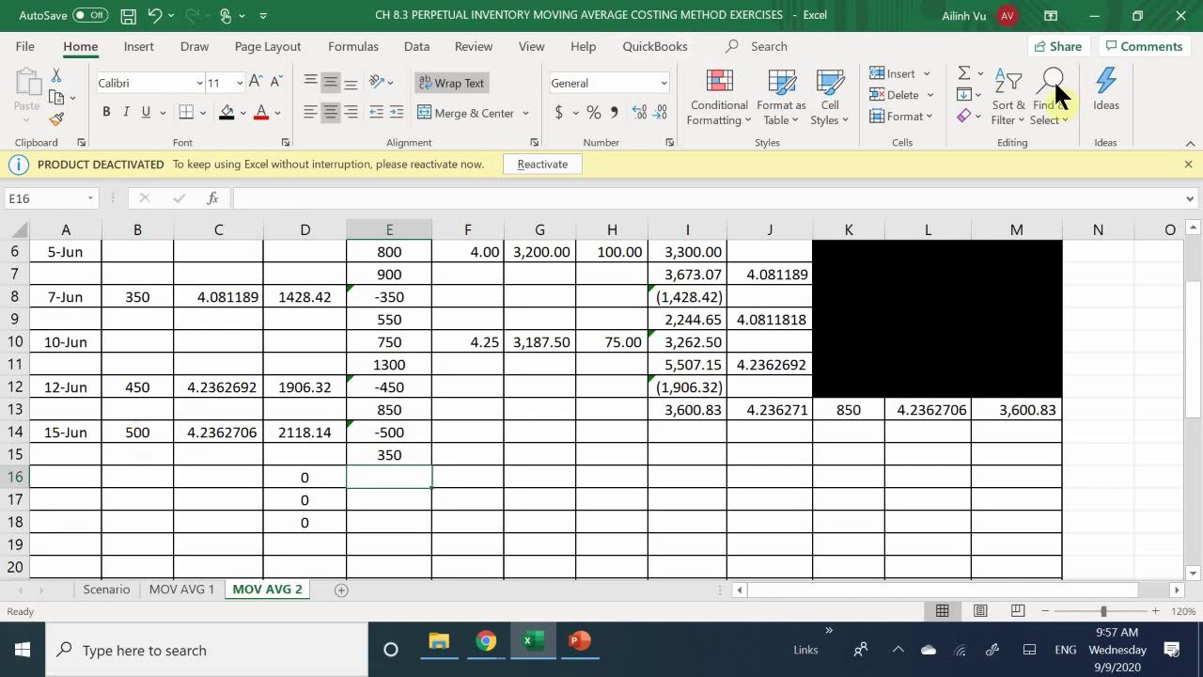
- Enter the 15 June cost of goods sold as a negative amount in I14 with the formula -D14
click(684, 433)
text(=)
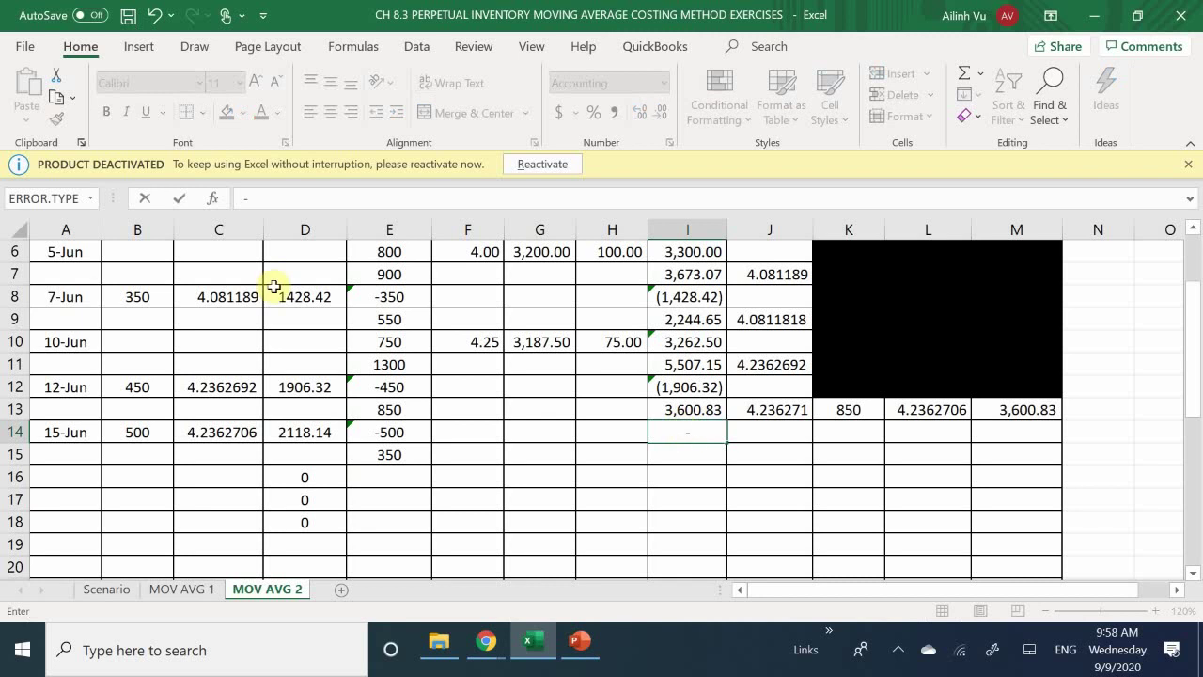
click(302, 434)
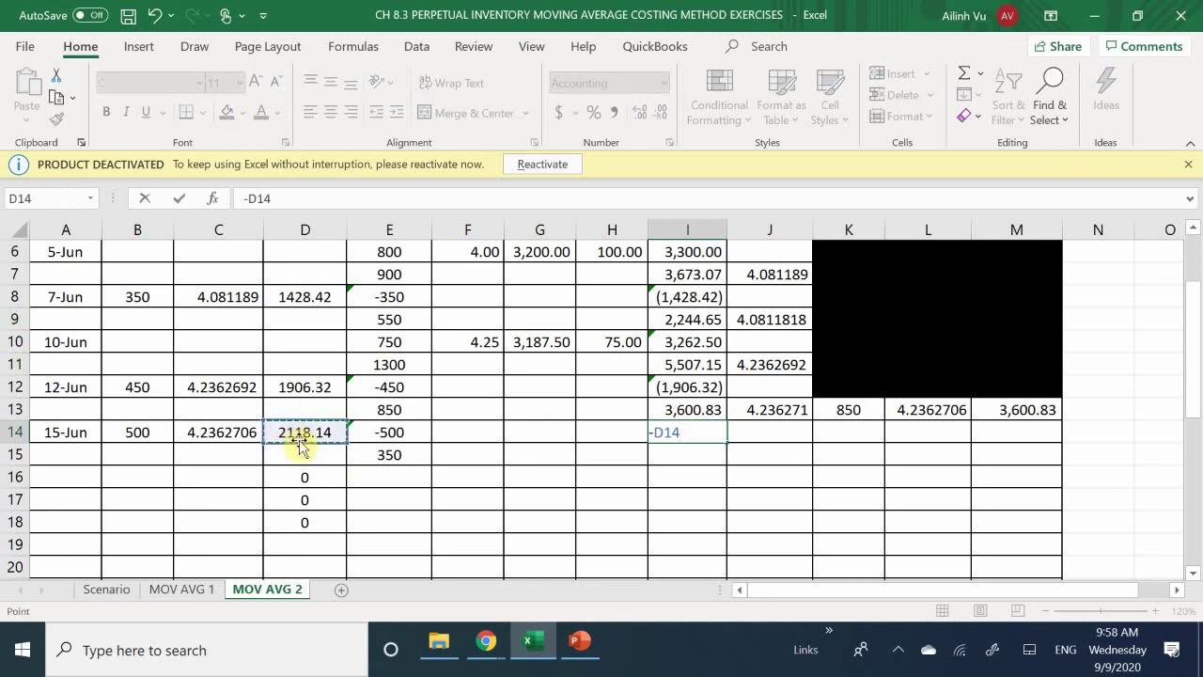
key(Return)
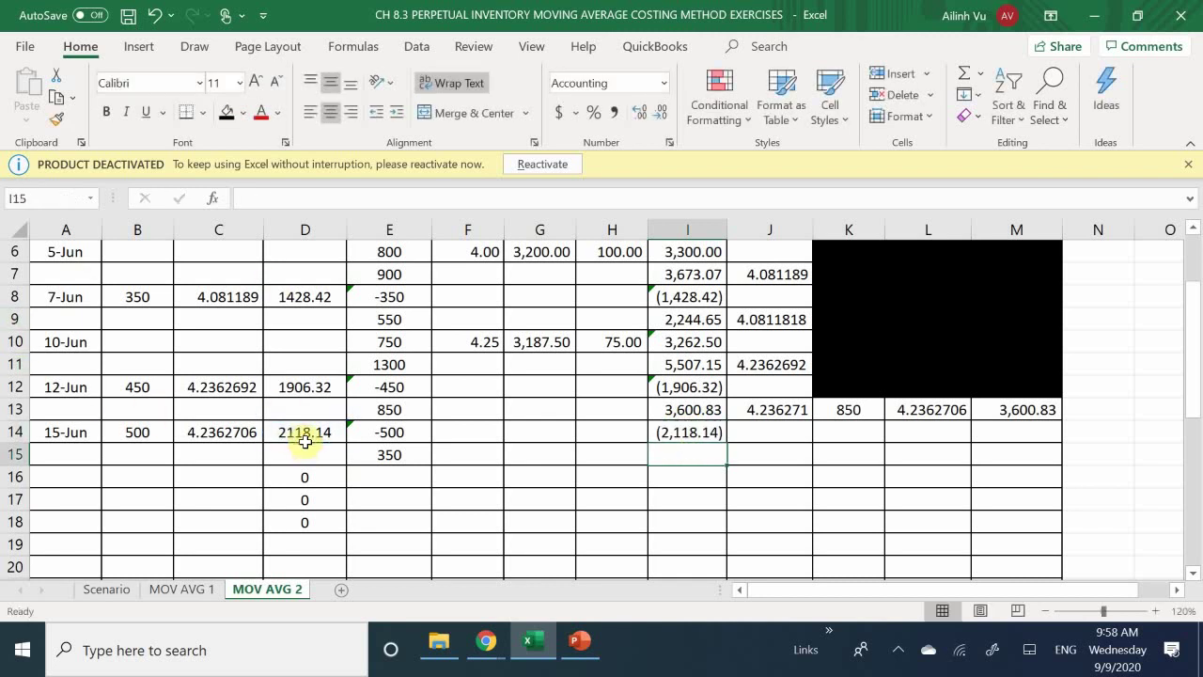
- Calculate the remaining inventory total cost in I15 with =I13+I14
text(=)
key(Up)
key(Up)
text(+)
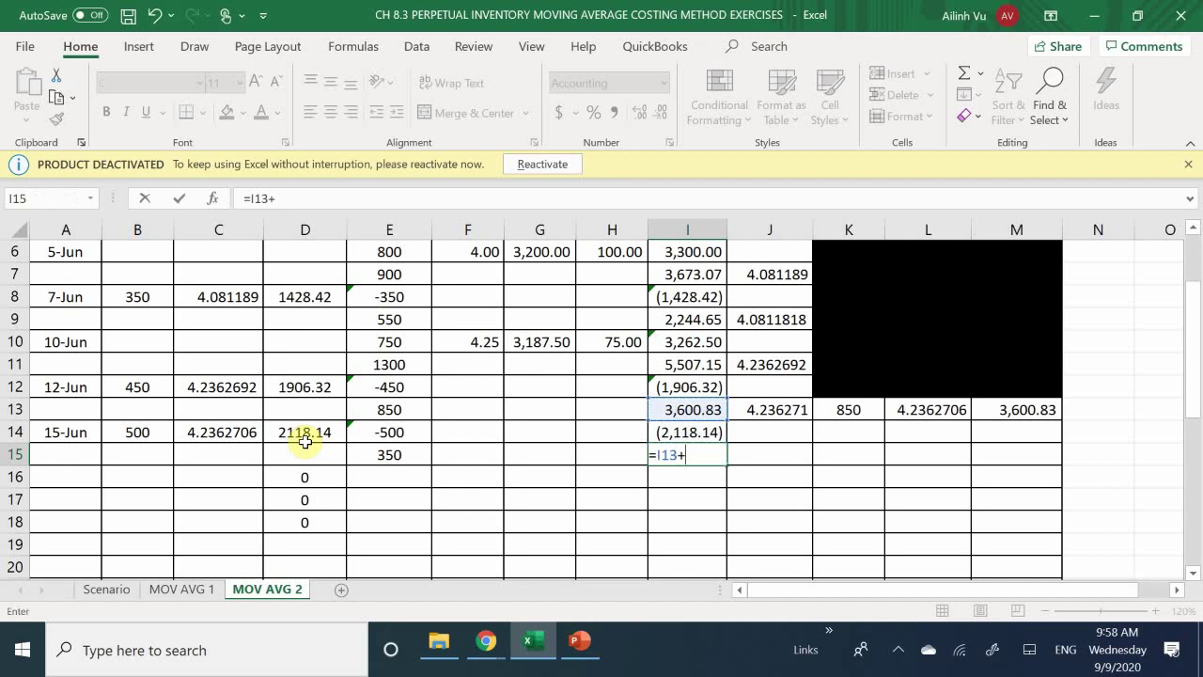
key(Up)
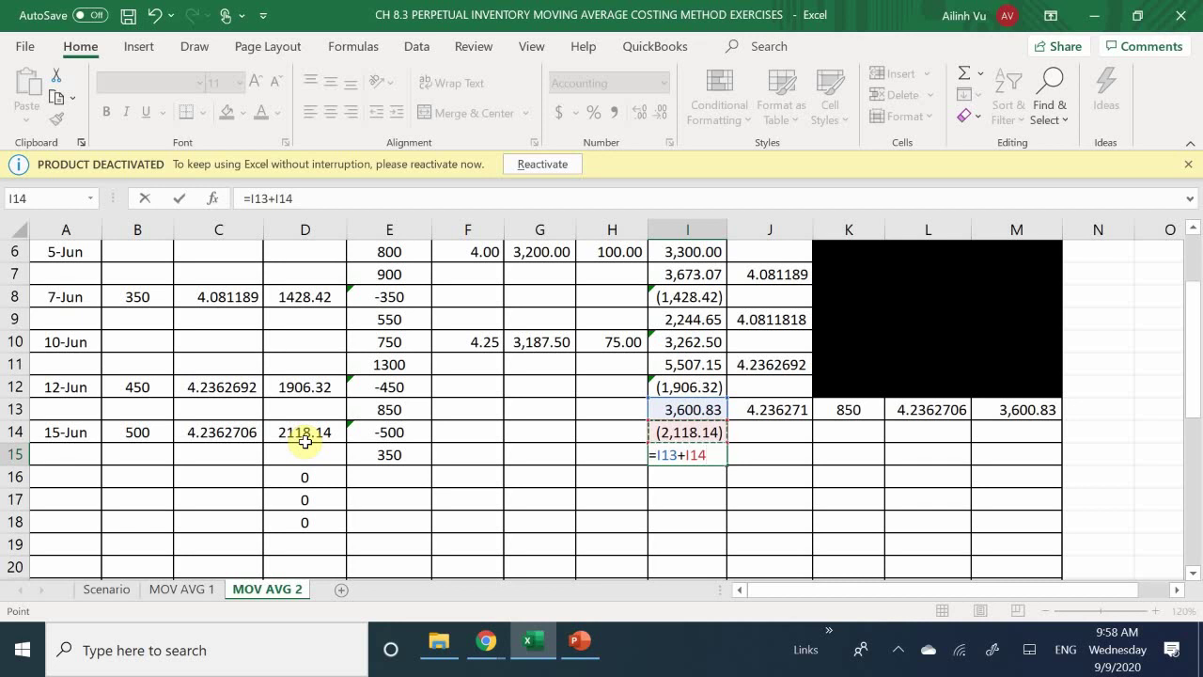
key(Return)
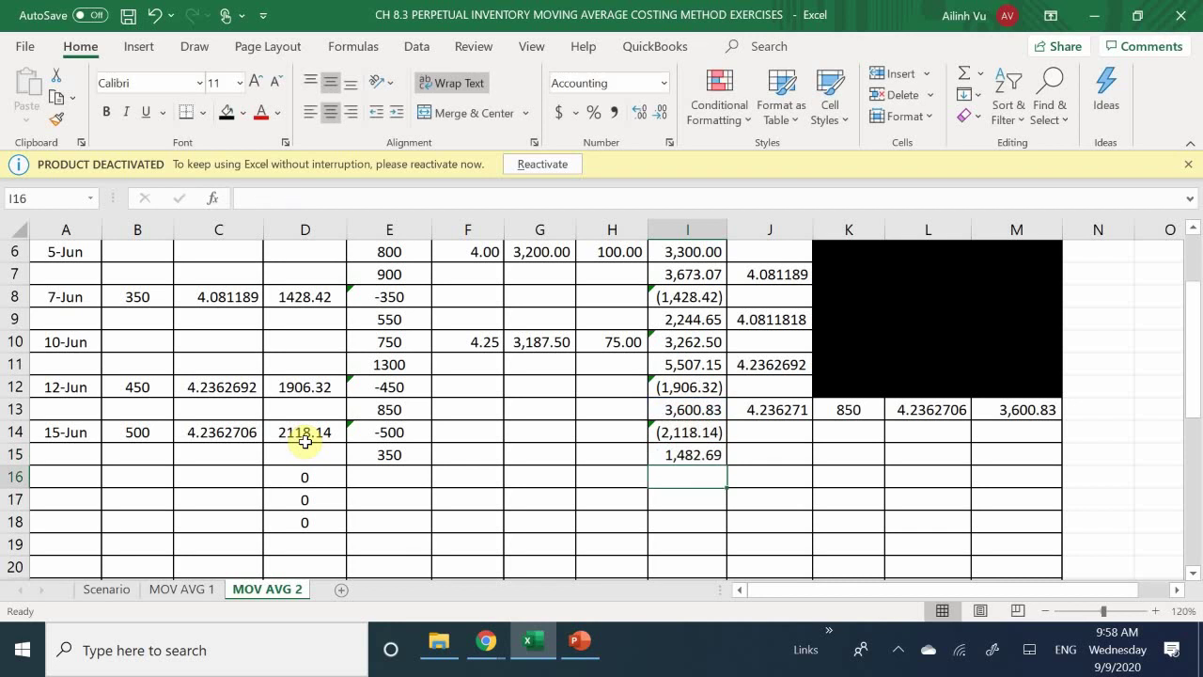
- Calculate the moving average cost per unit after the 15 June sale in J15 with =I15/E15
key(Right)
key(Up)
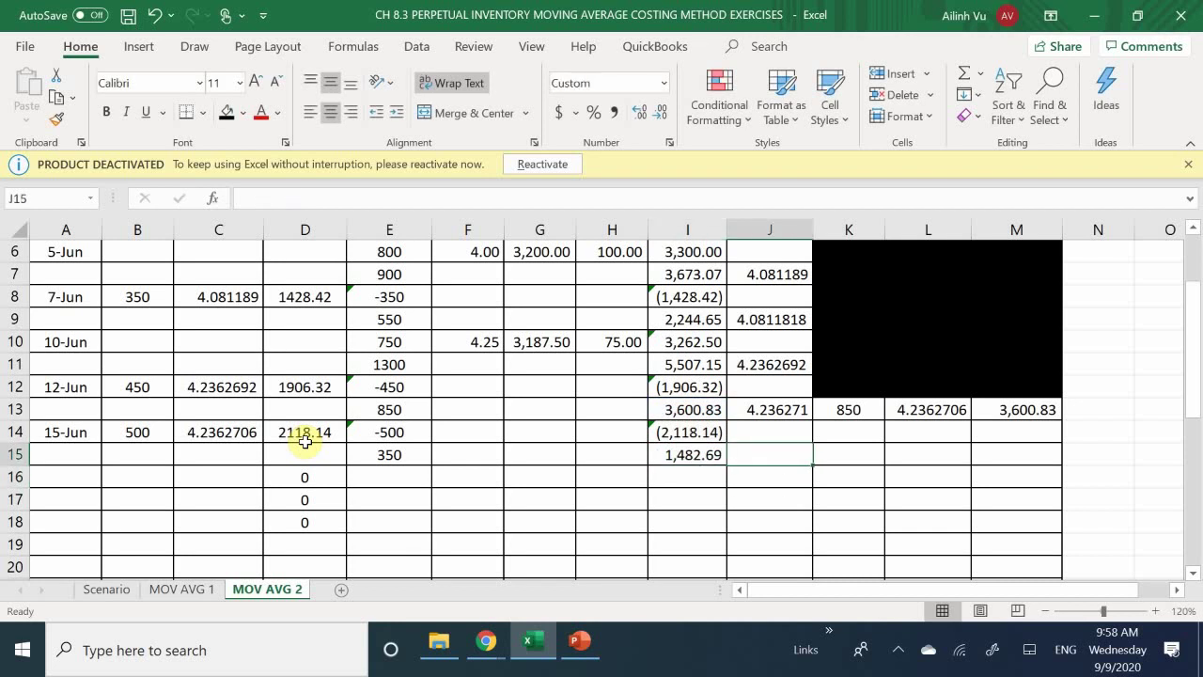
text(=)
key(Left)
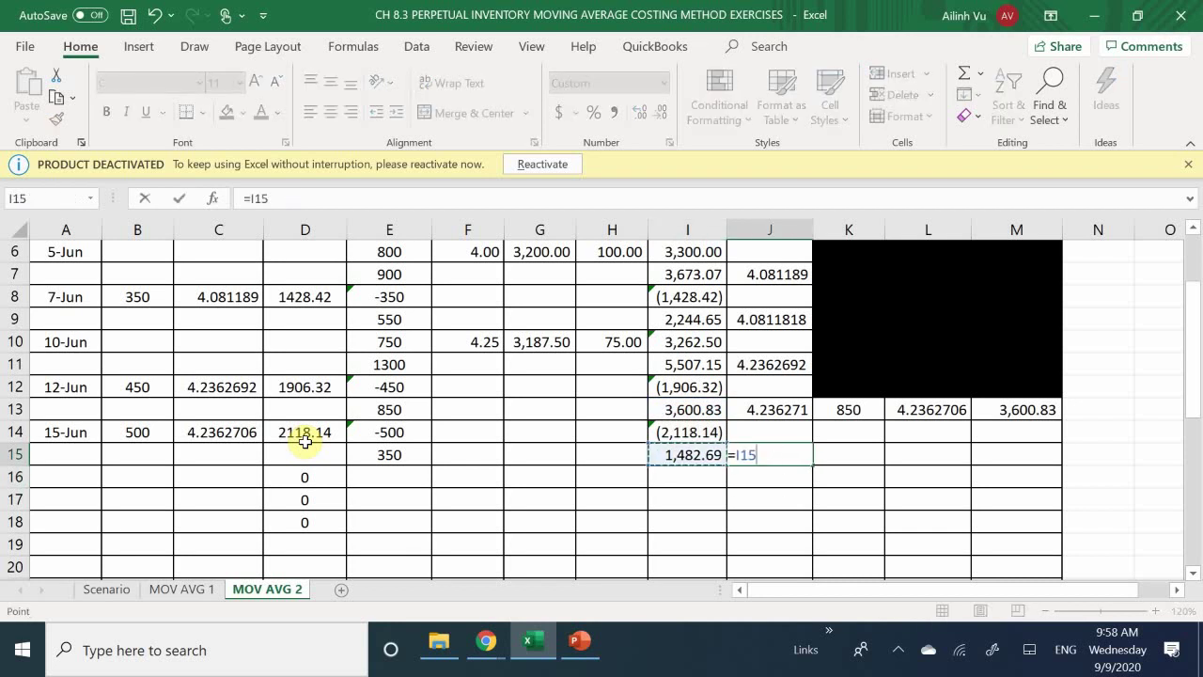
text(/)
key(Left)
key(Left)
key(Left)
key(Left)
key(Left)
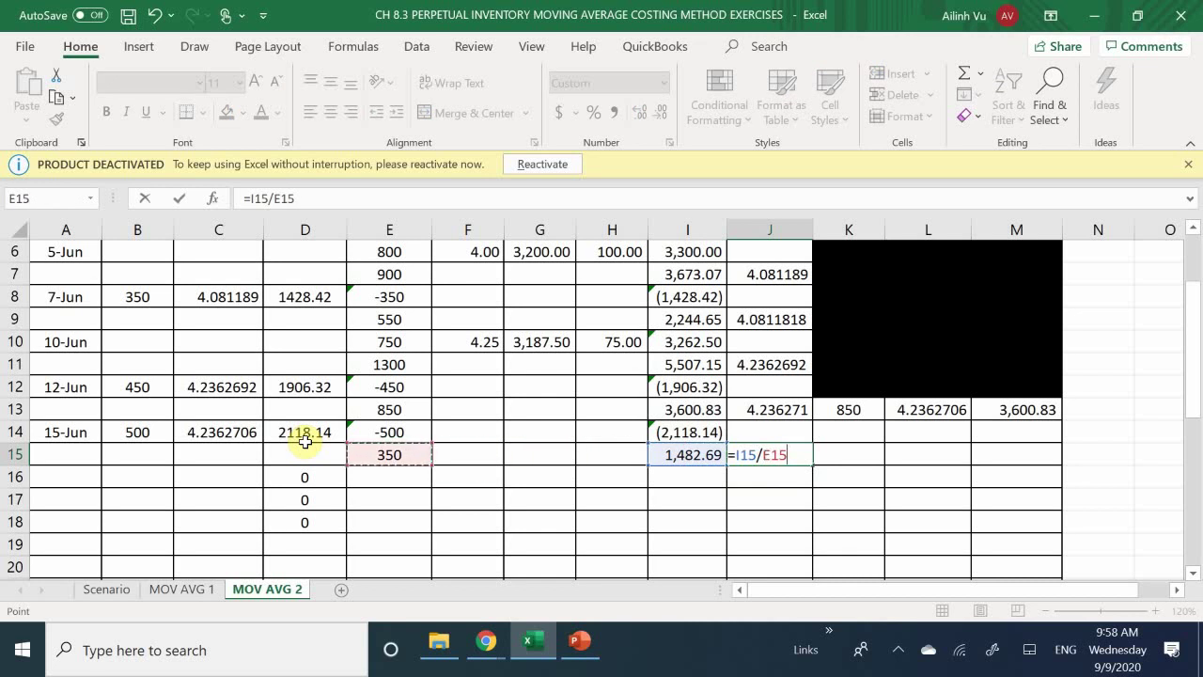
key(Return)
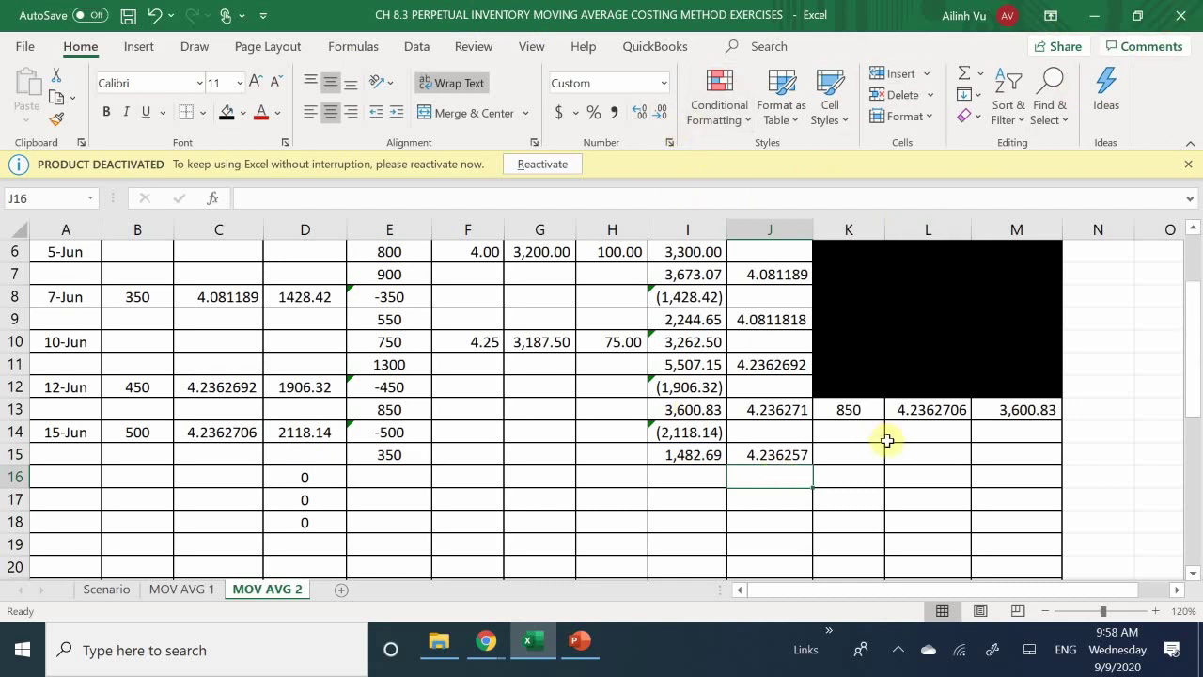
- Link the current inventory quantity in K15 to the remaining quantity in E15
click(852, 455)
text(=)
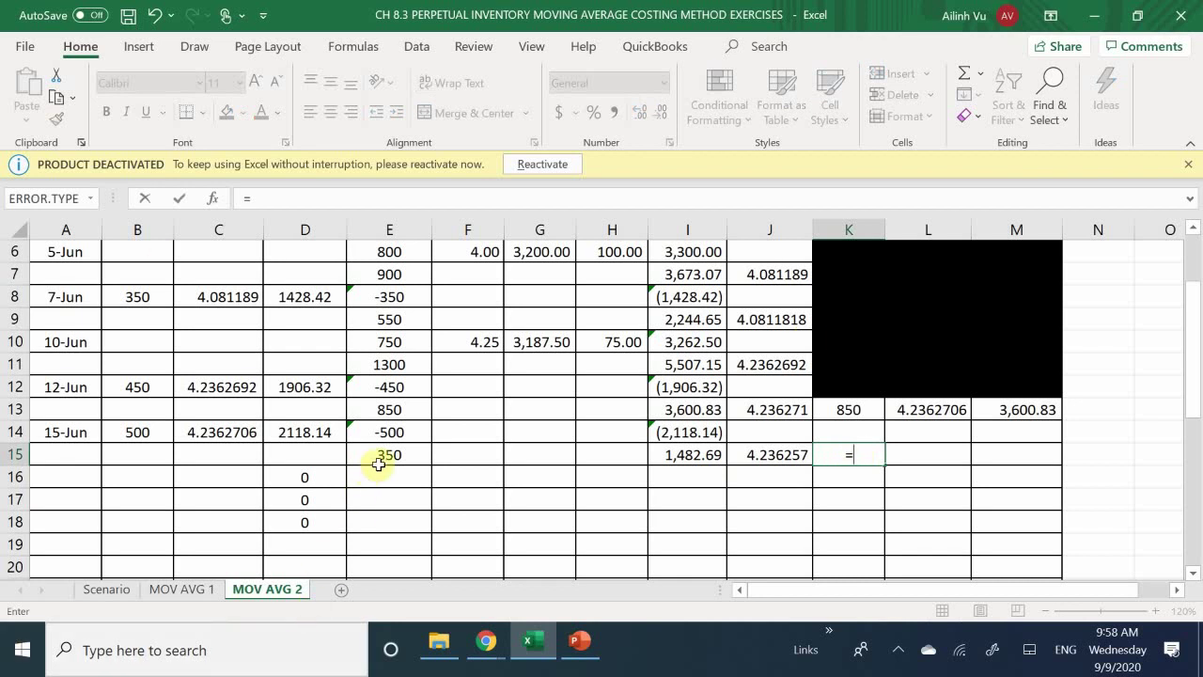
click(379, 461)
key(Tab)
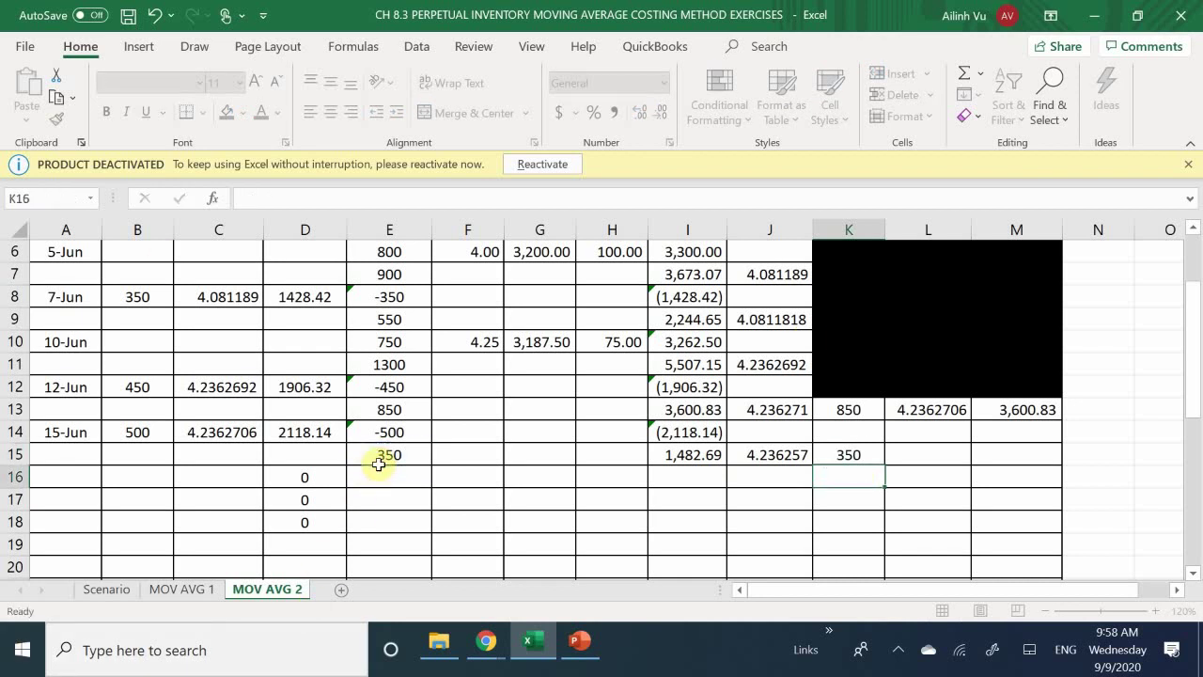
- Link the current inventory cost per item in L15 to the moving average in J15
text(=)
key(Left)
key(Left)
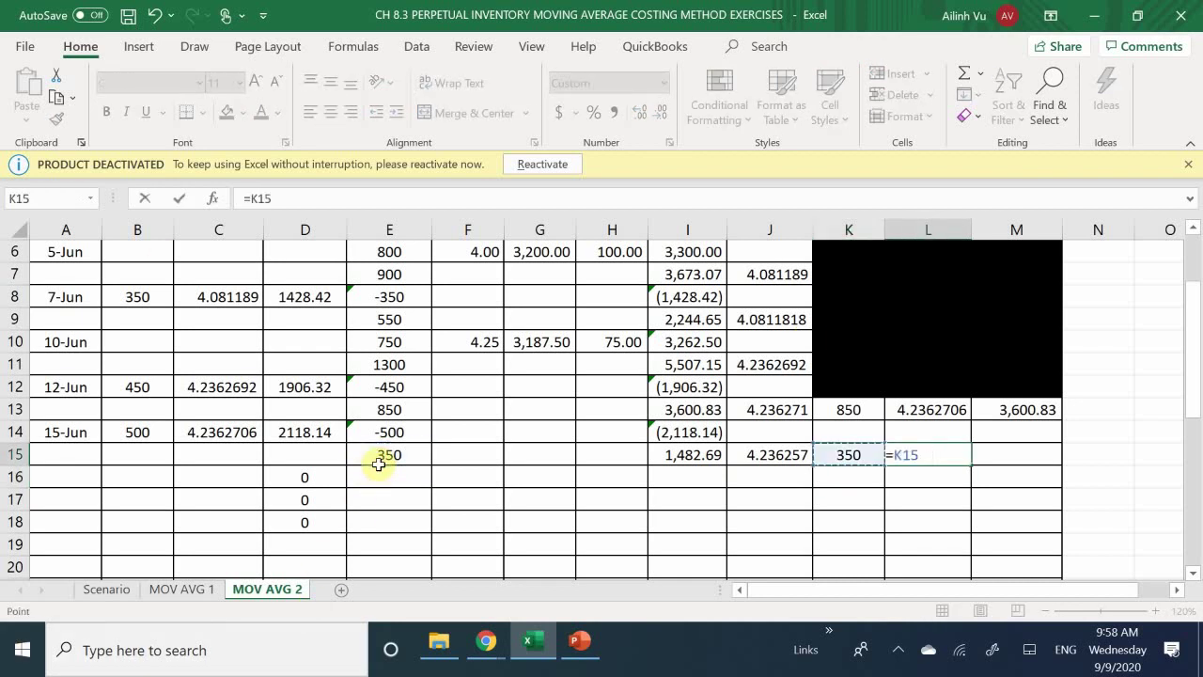
key(Return)
- Link the current inventory total cost in M15 to the remaining total cost in I15
key(Up)
key(Right)
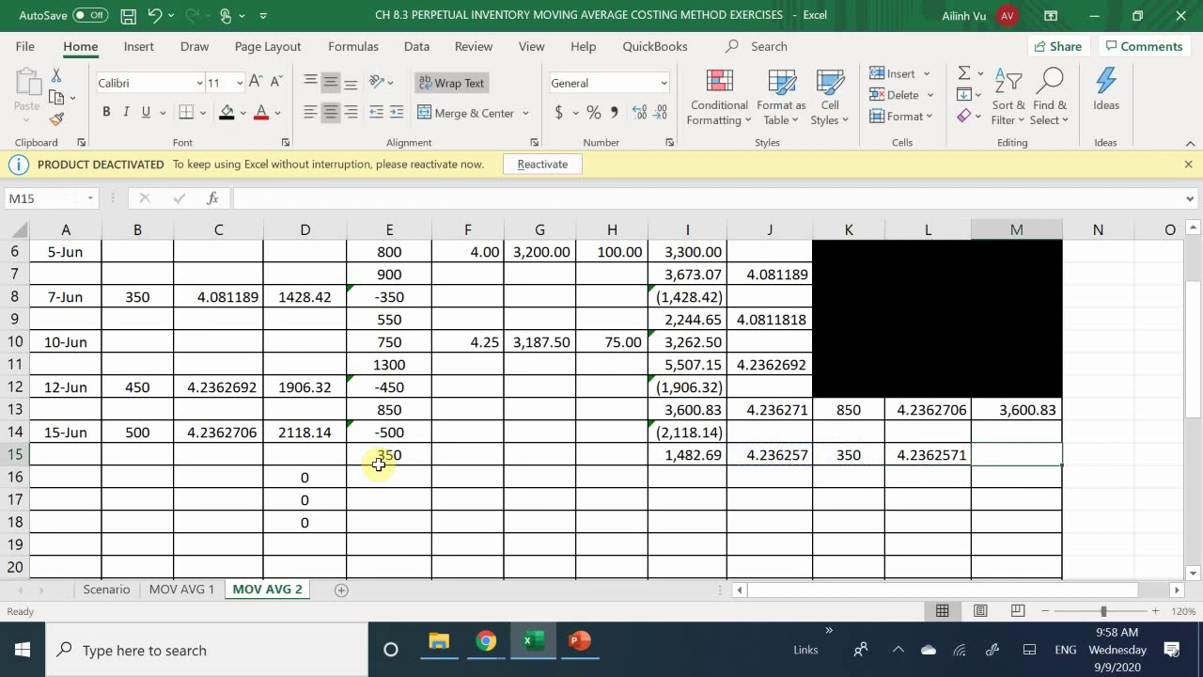
text(=)
key(Left)
key(Left)
key(Left)
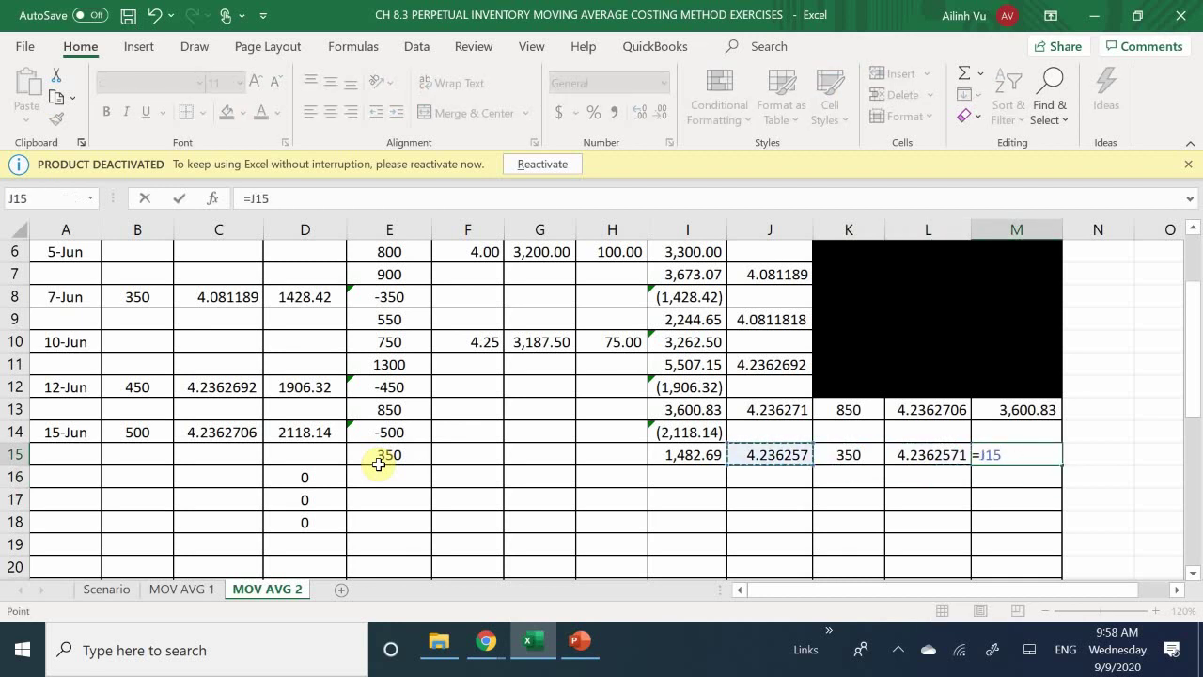
key(Left)
key(Return)
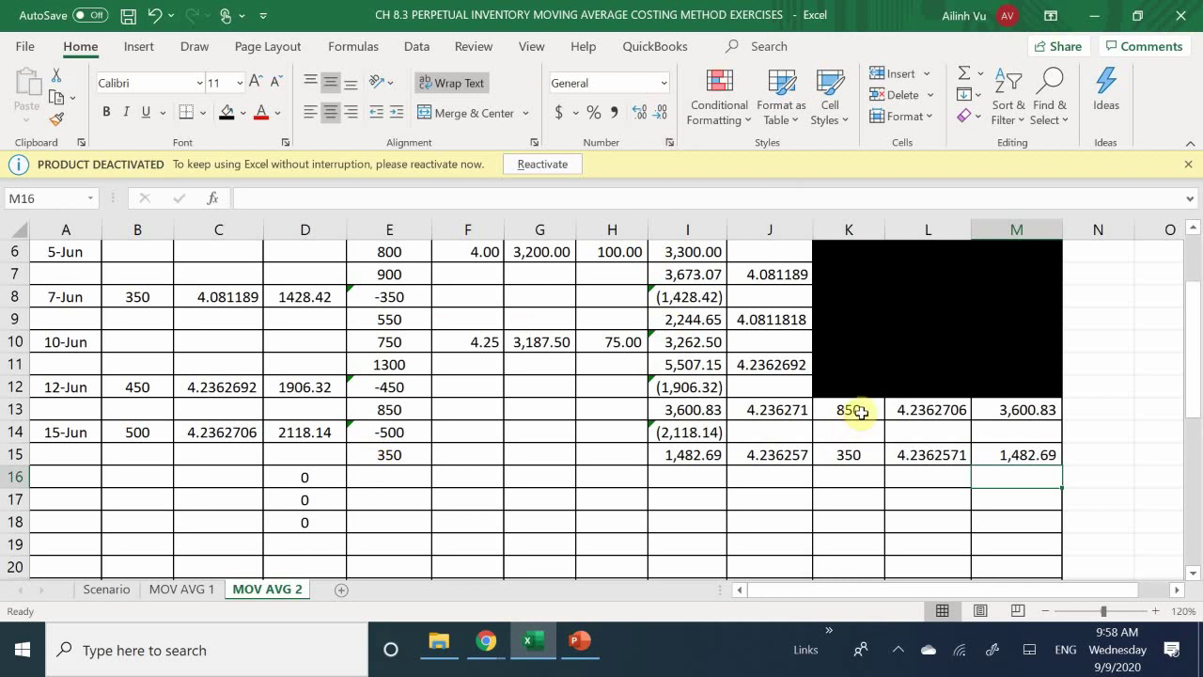
- Black out the superseded current inventory cells K13:M14 with the black fill color
drag(854, 407, 1015, 430)
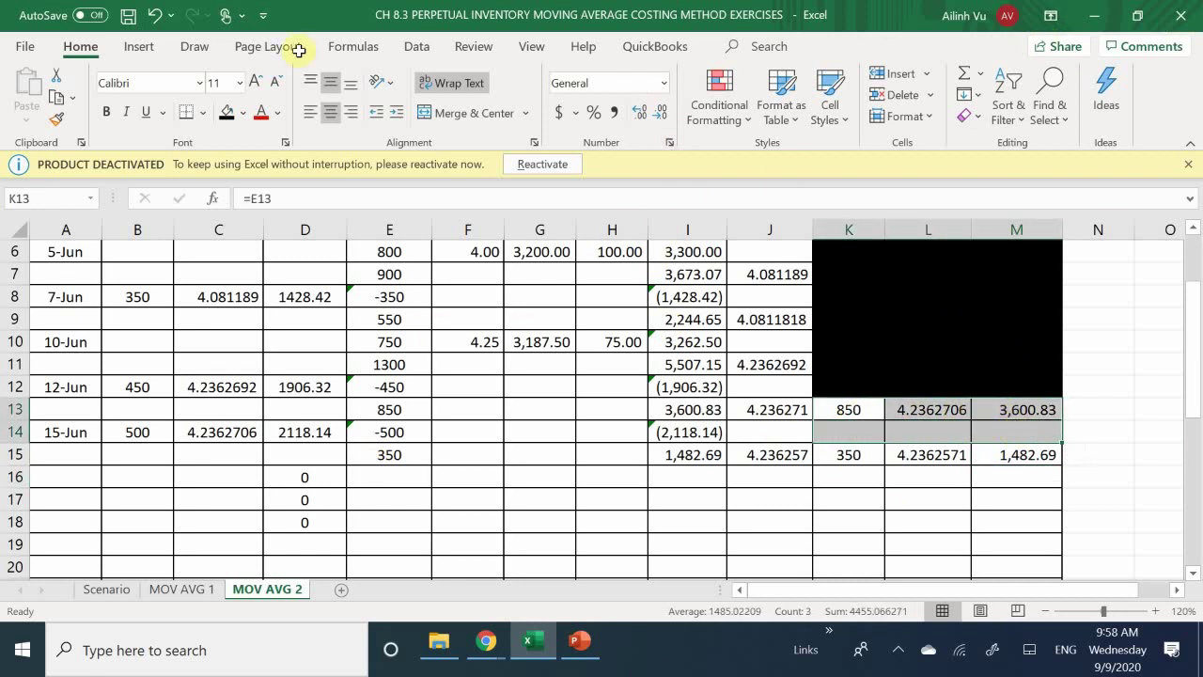
click(240, 114)
click(226, 107)
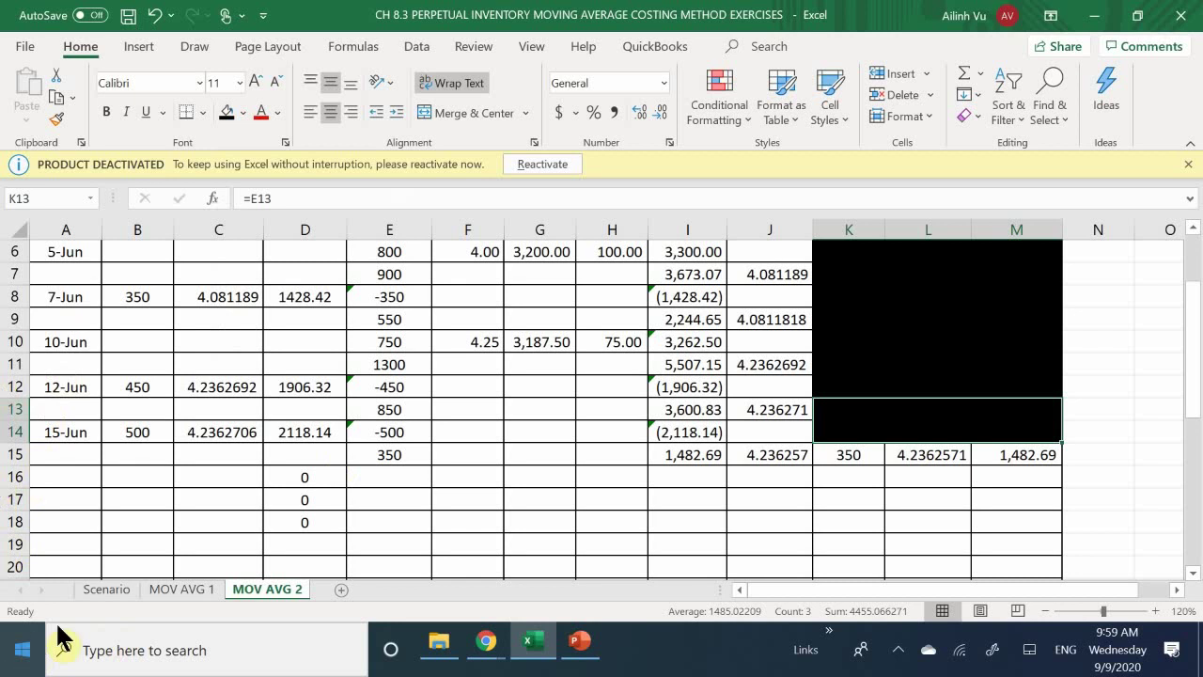
- Check the 20 June transaction on the Scenario sheet and enter the date 6/20 in A16 of MOV AVG 2
click(110, 589)
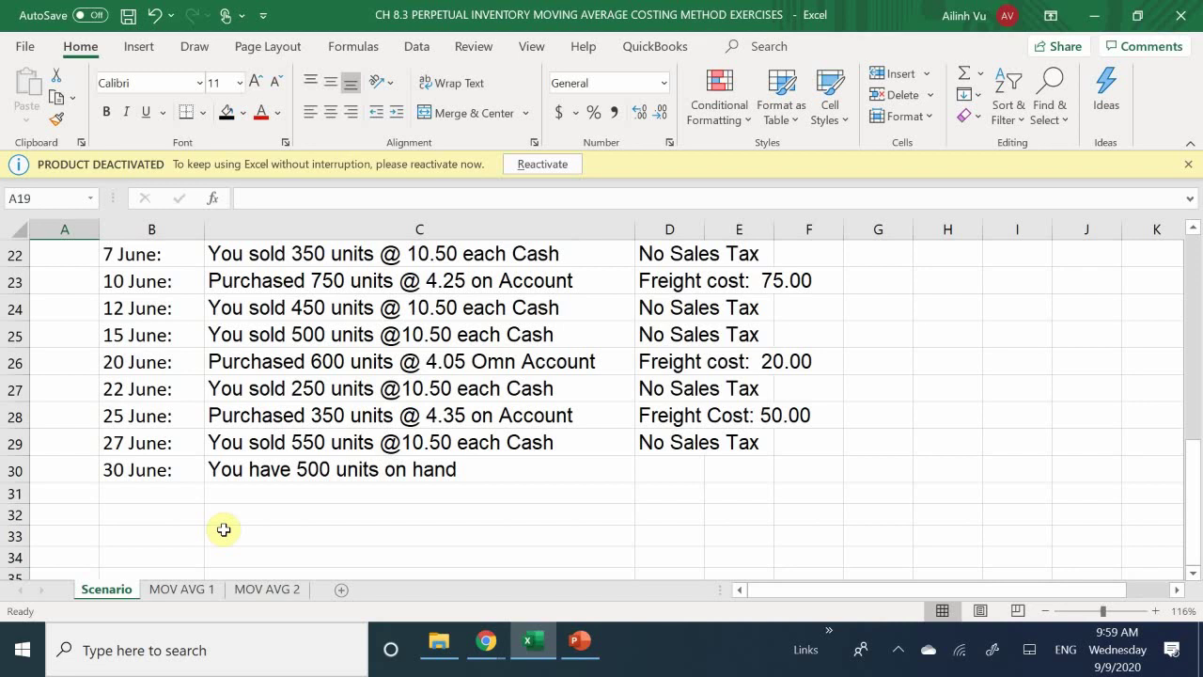
click(267, 590)
scroll(309, 481, down, 1)
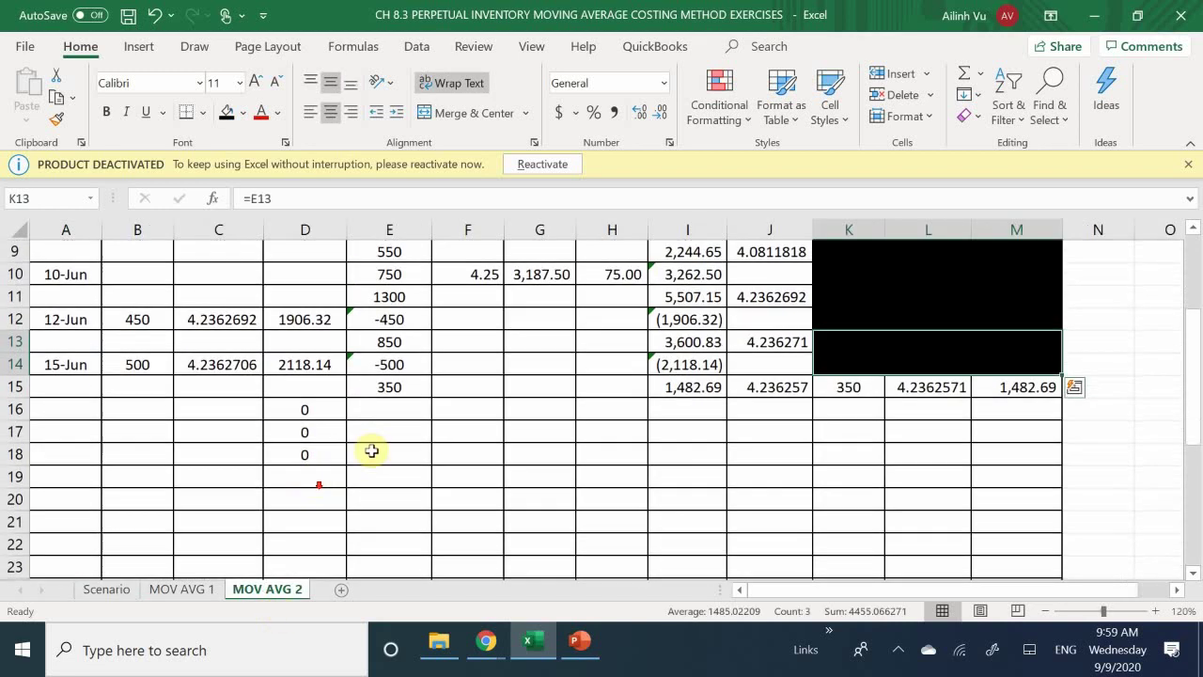
click(59, 408)
text(6/20)
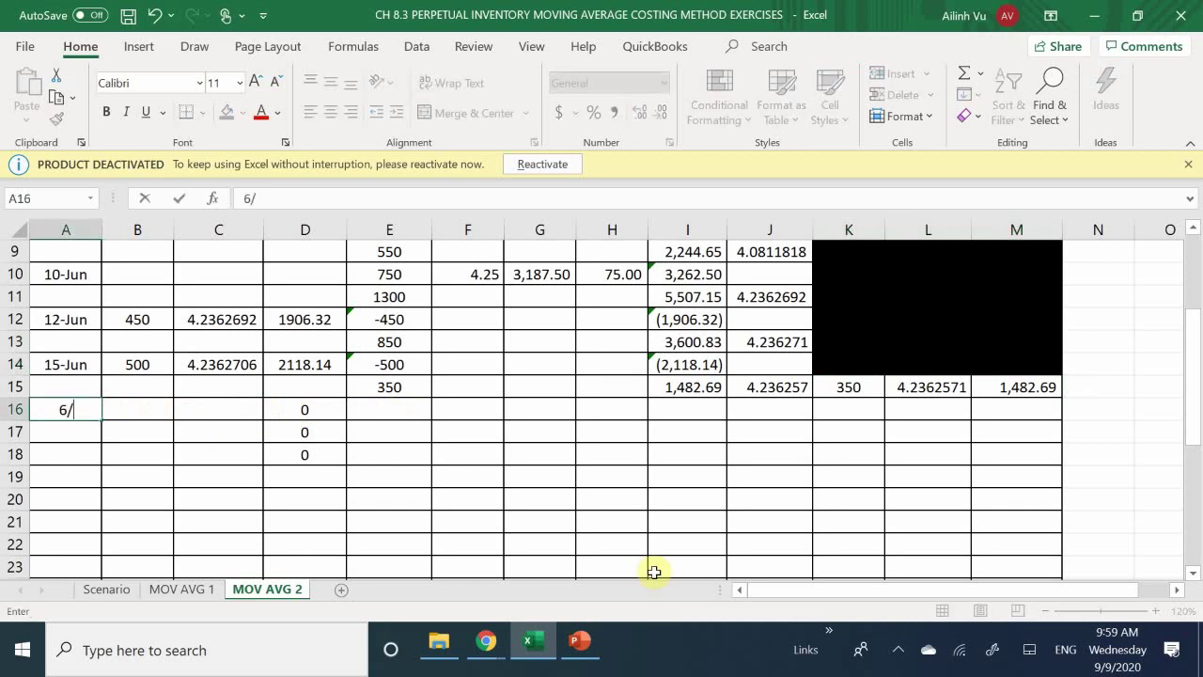
key(Return)
- Clear the unneeded filled formula from the Cost of Goods Sold total cost cell D16
key(Tab)
key(Right)
key(Right)
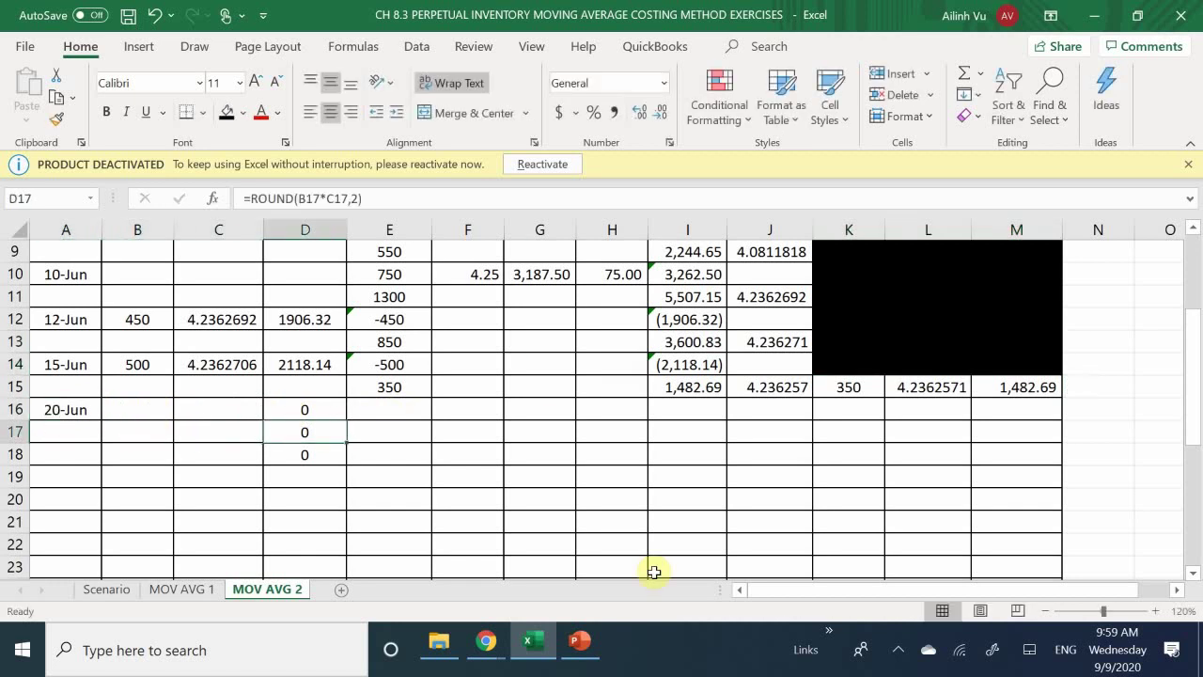
key(Up)
key(BackSpace)
- Enter the 20 June purchase quantity of 600 in E16 and its unit price of 4.05 in F16
key(Tab)
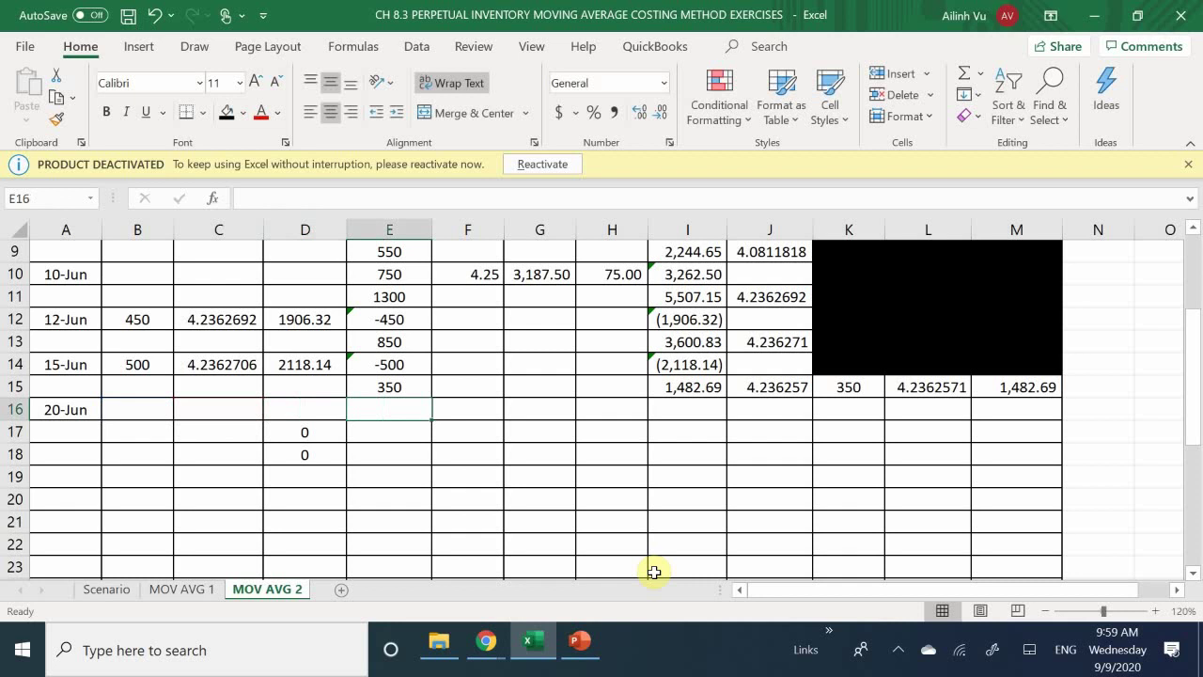
text(600)
key(Return)
key(Right)
key(Up)
text(4.05)
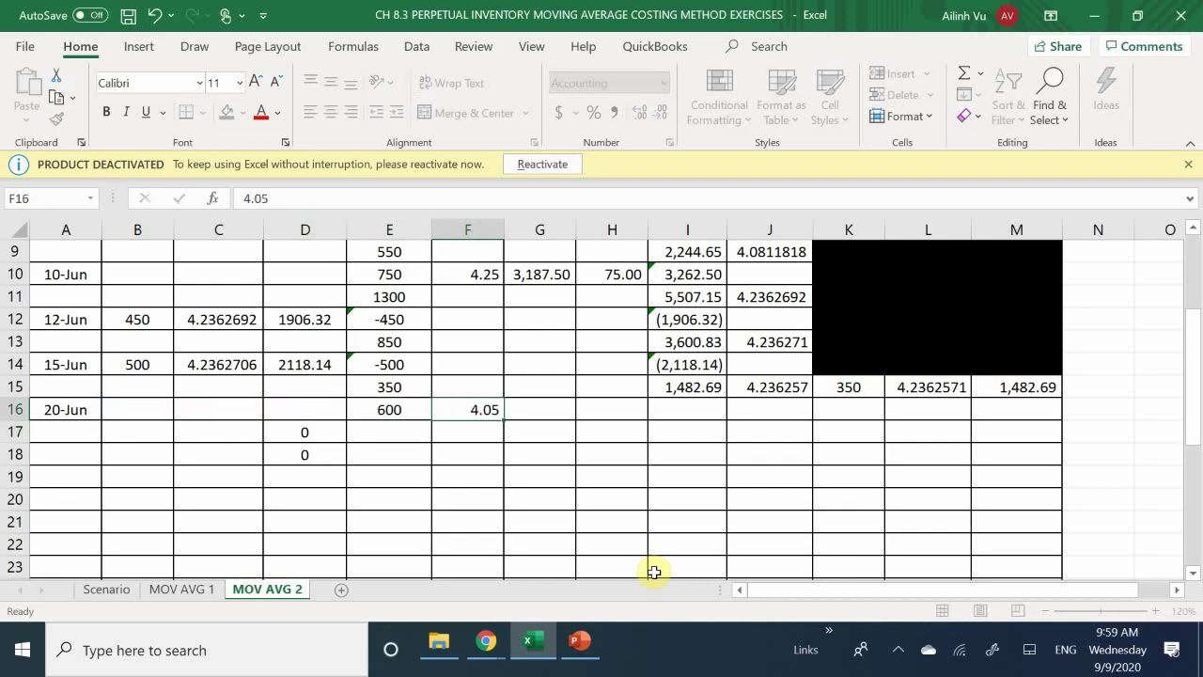
key(Return)
- Calculate the 20 June purchase cost in G16 with =F16*E16
key(Right)
key(Up)
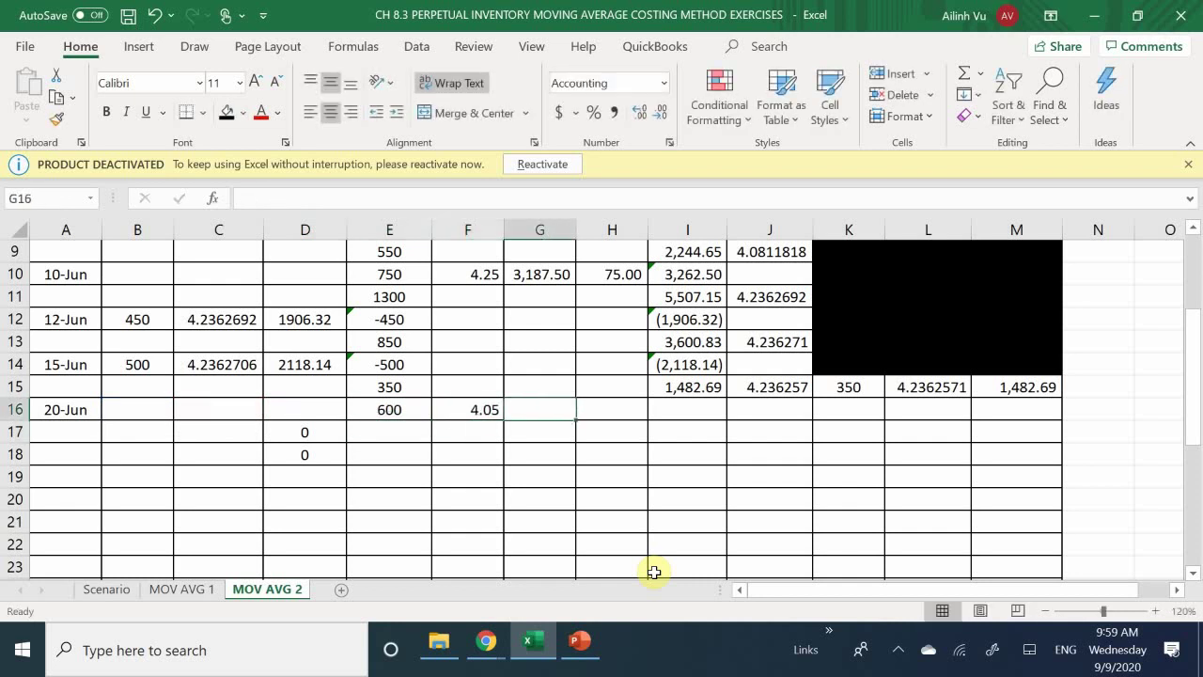
text(=)
key(Left)
text(*)
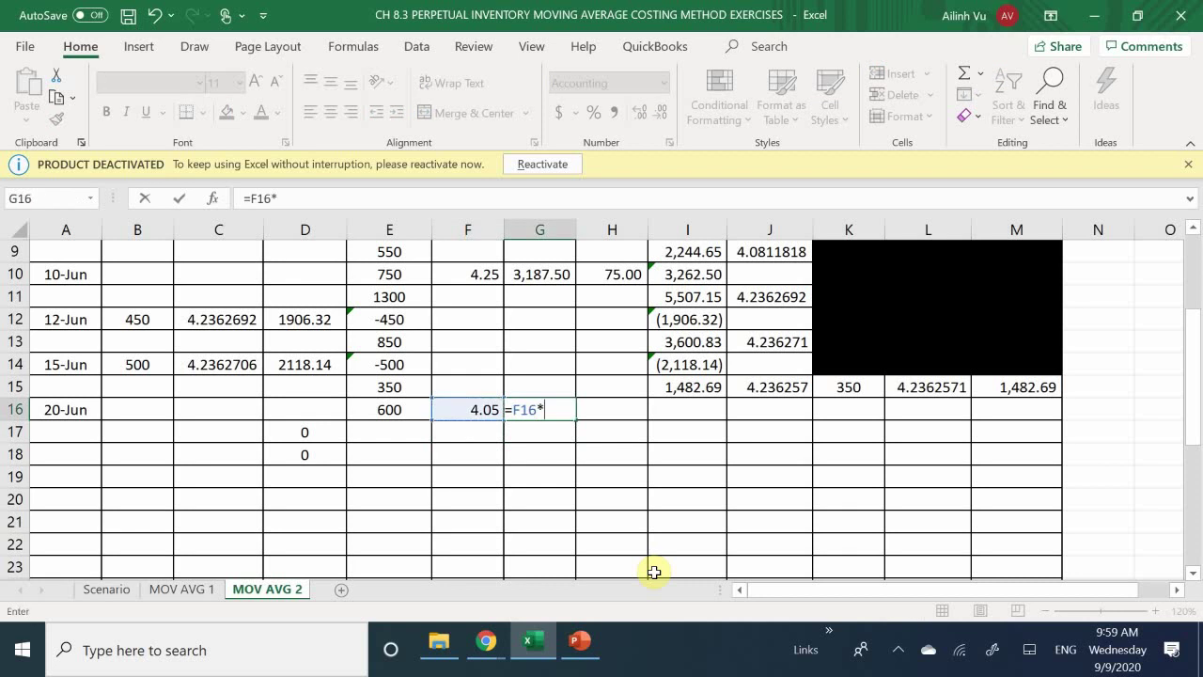
key(Left)
key(Left)
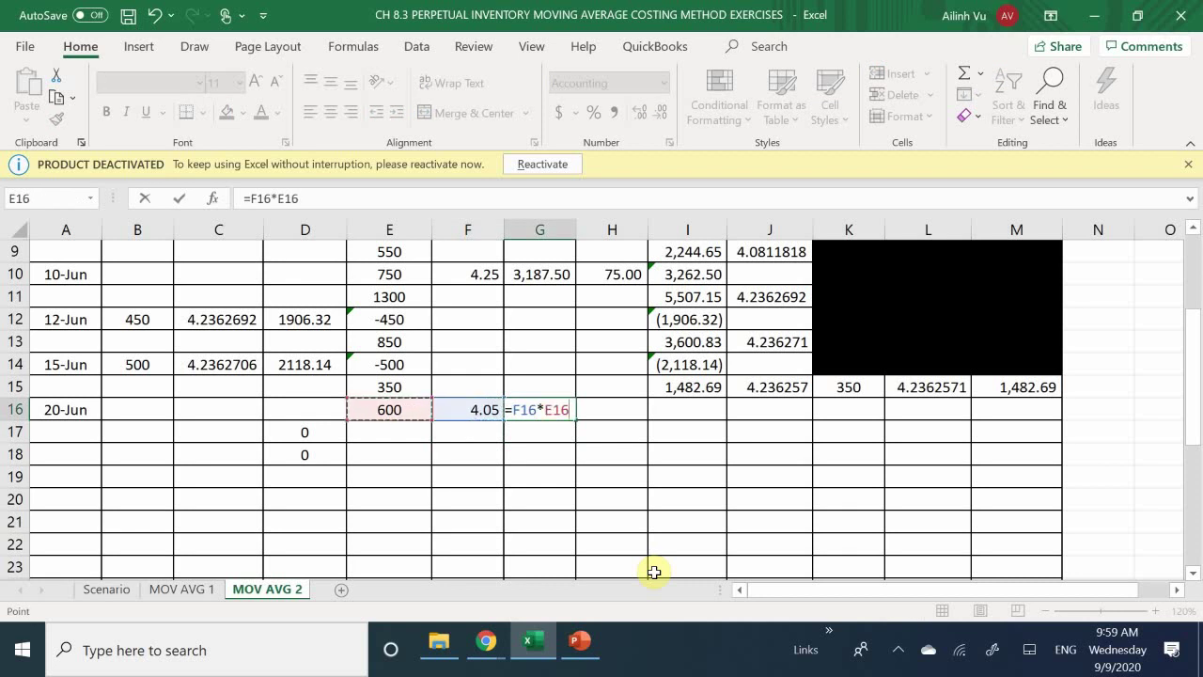
key(Return)
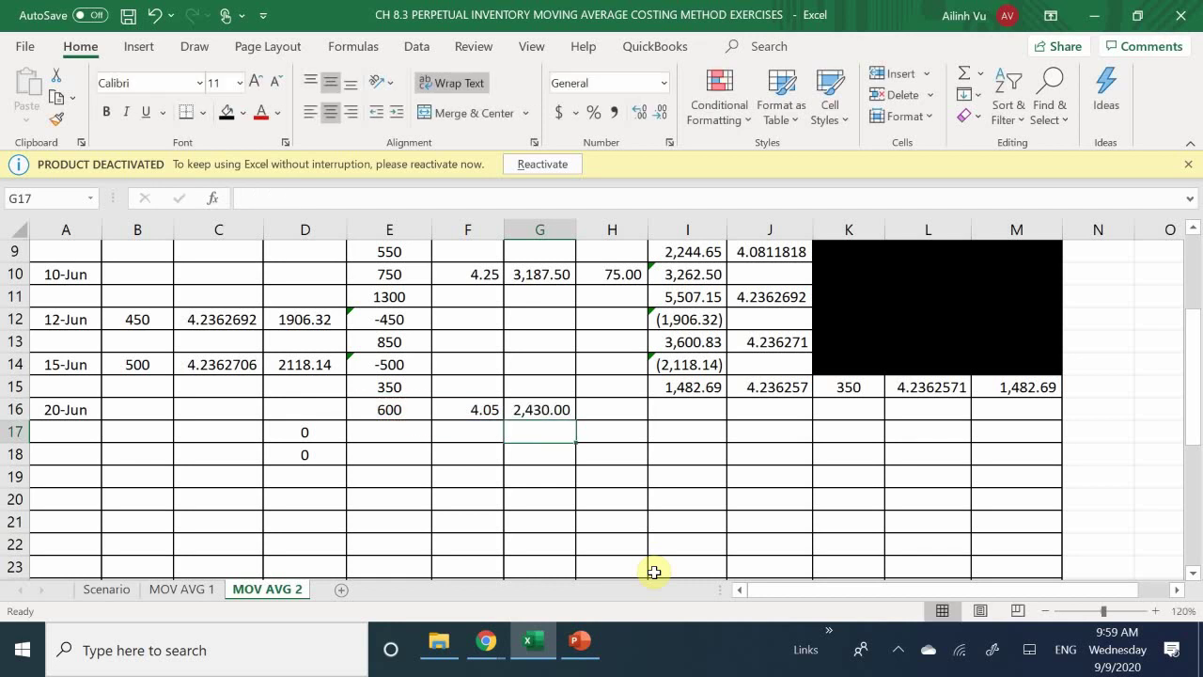
- Enter the 20 June freight cost of 20 in H16
key(Right)
key(Up)
text(20)
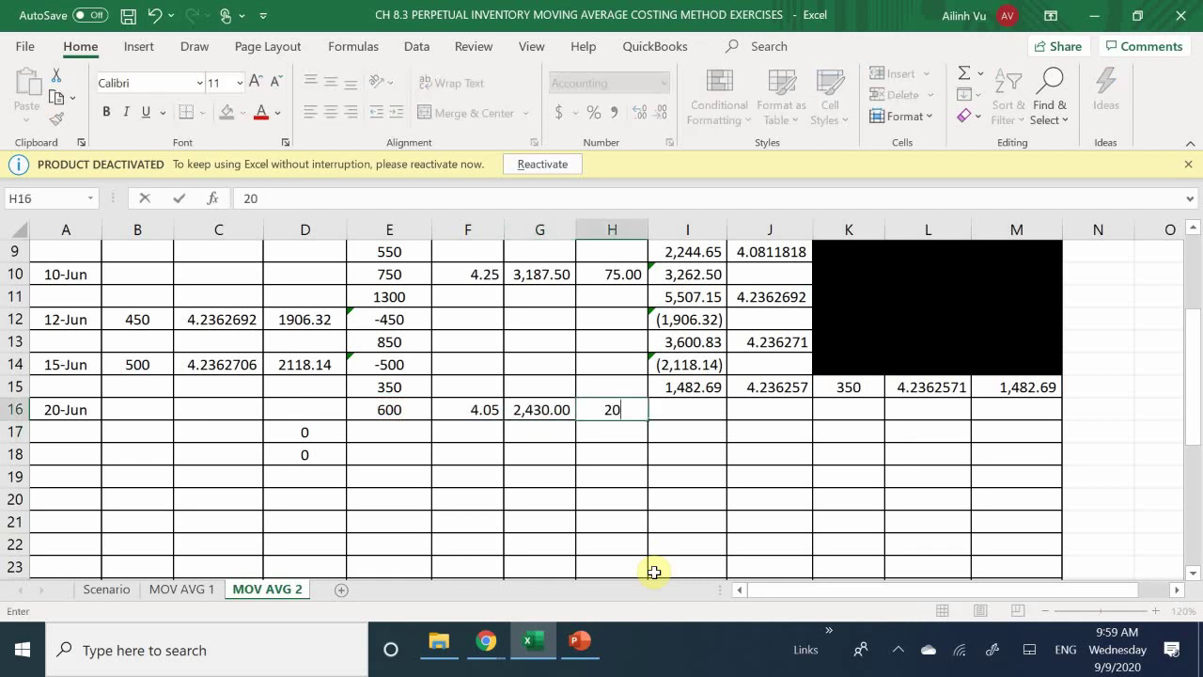
key(Return)
- Calculate the 20 June total purchase cost including freight in I16 with =H16+G16
key(Right)
key(Up)
text(=)
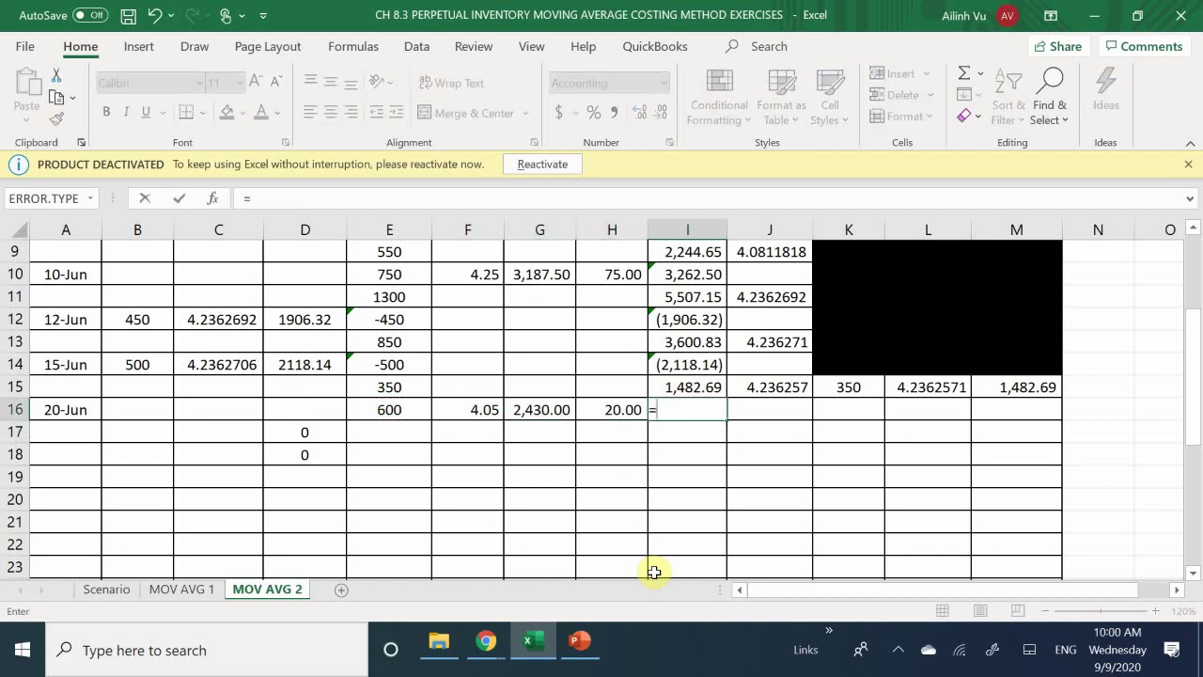
key(Left)
text(+)
key(Left)
key(Left)
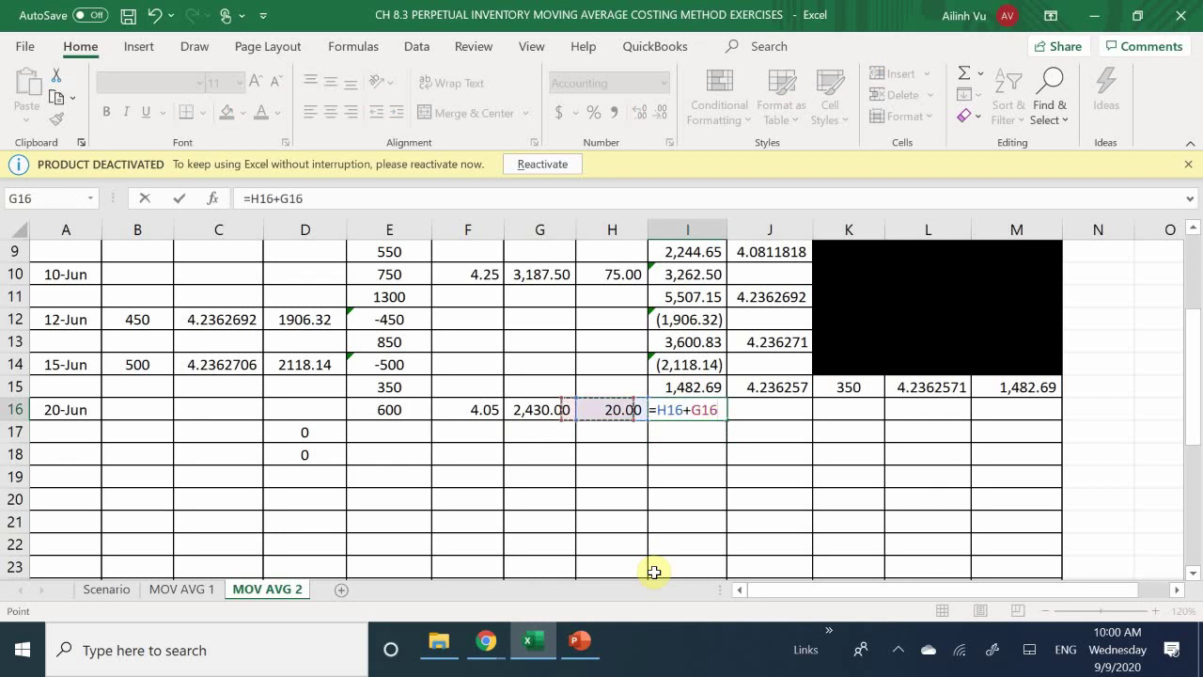
key(Return)
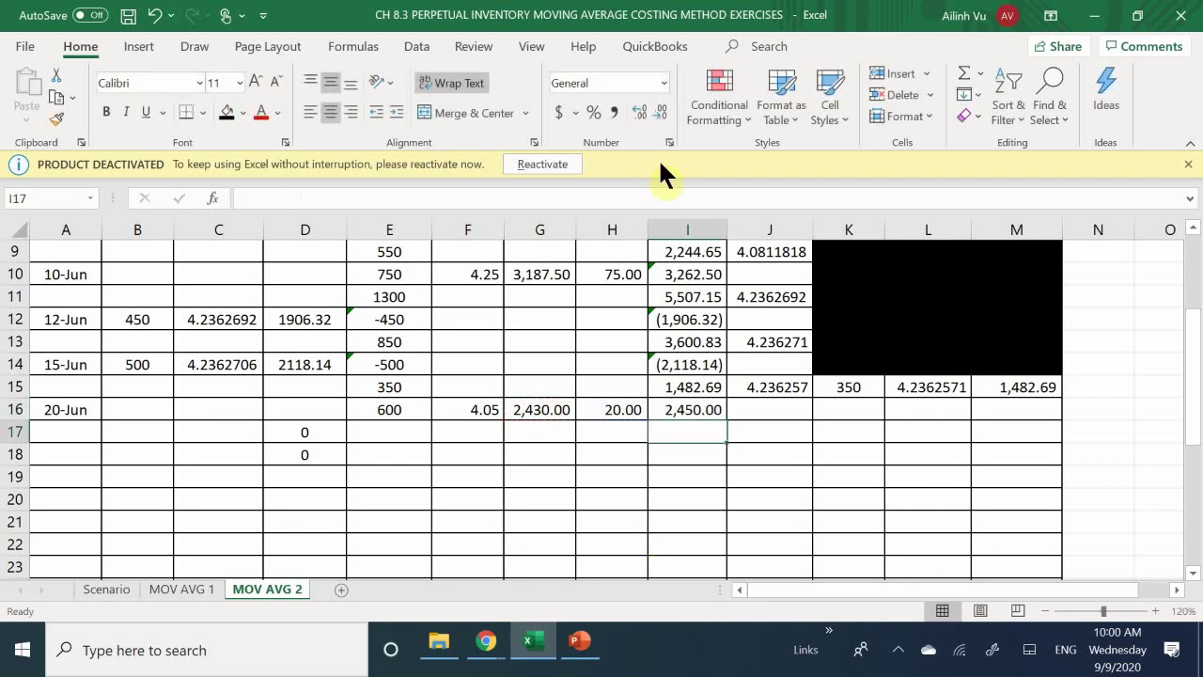
- Calculate the units on hand after the 20 June purchase in E17 with =E15+E16
click(396, 429)
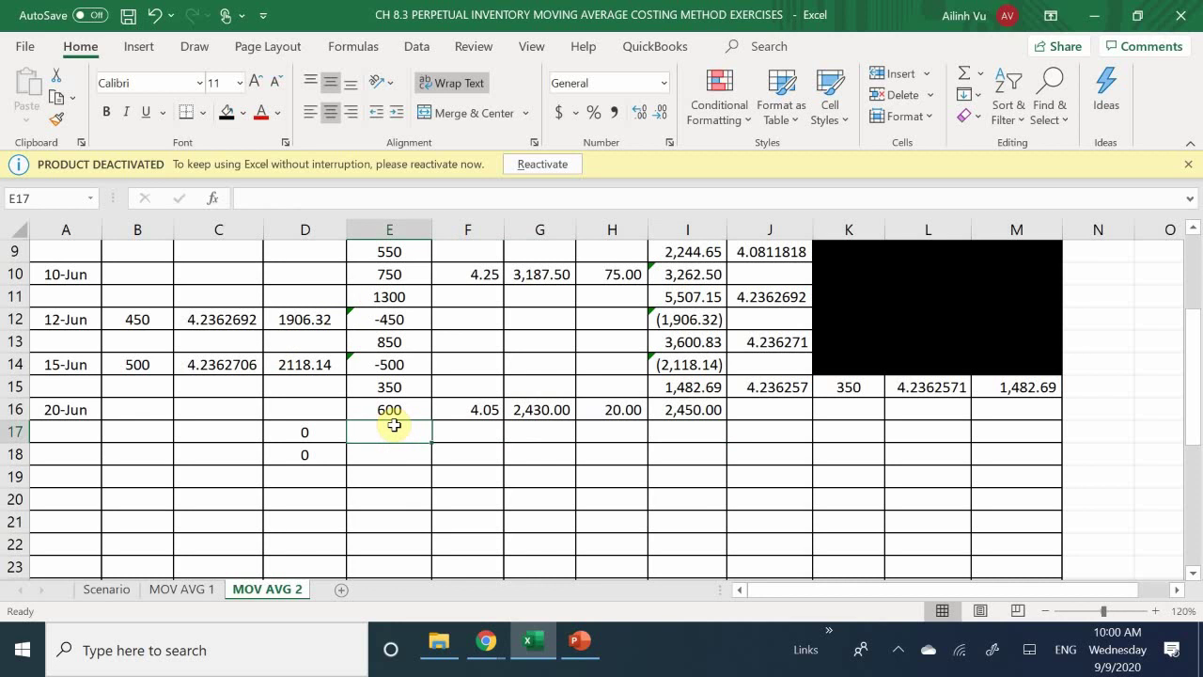
text(=)
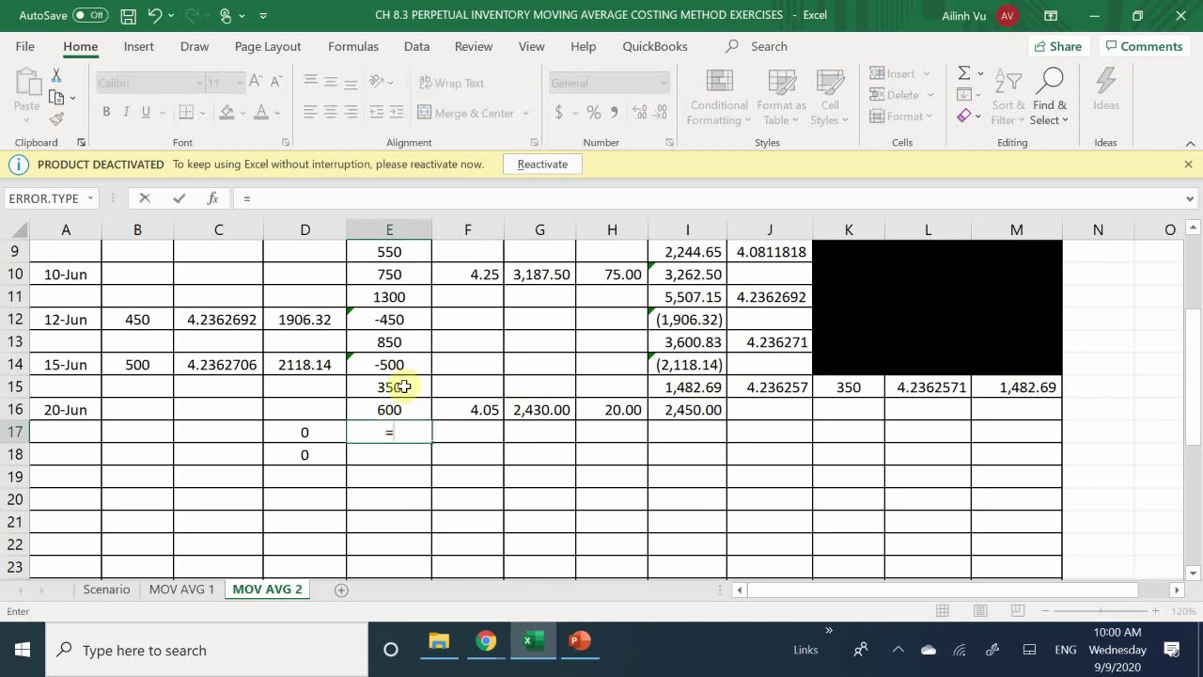
click(407, 386)
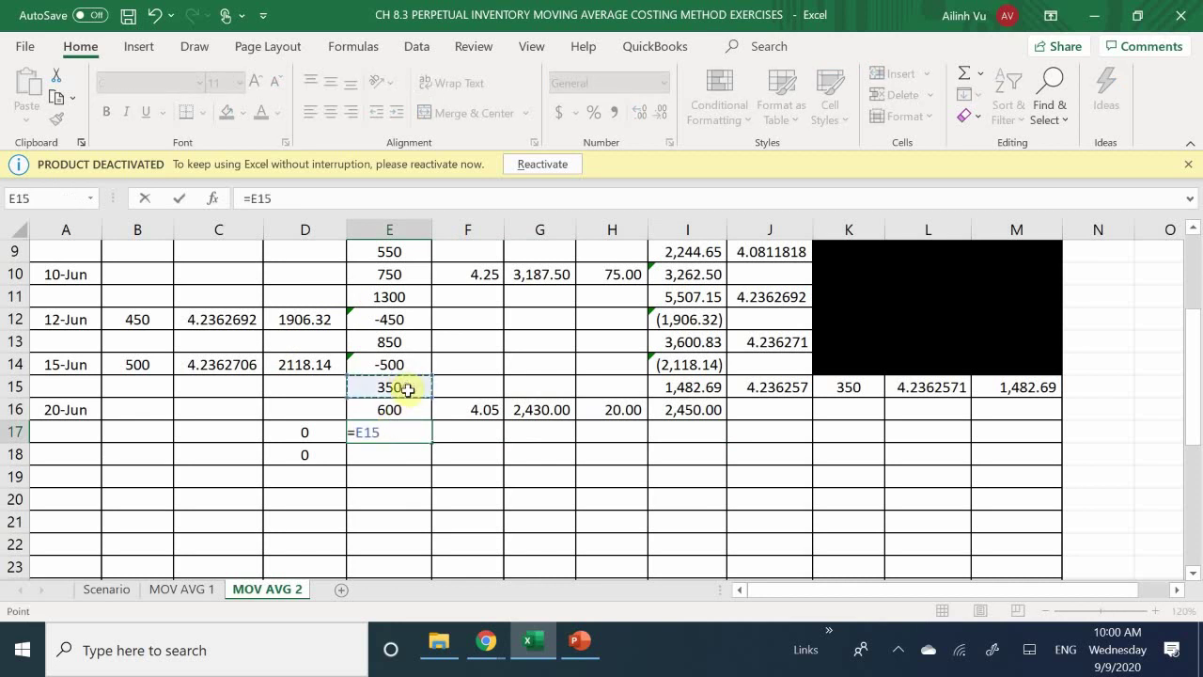
text(+)
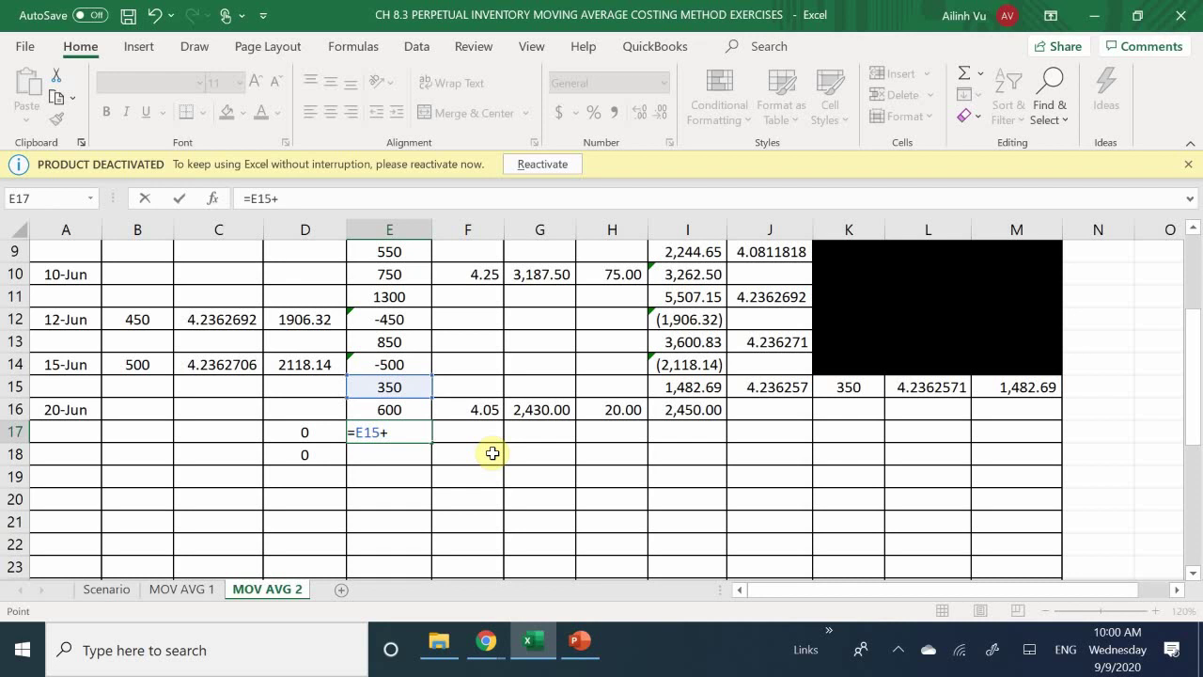
key(Up)
key(Return)
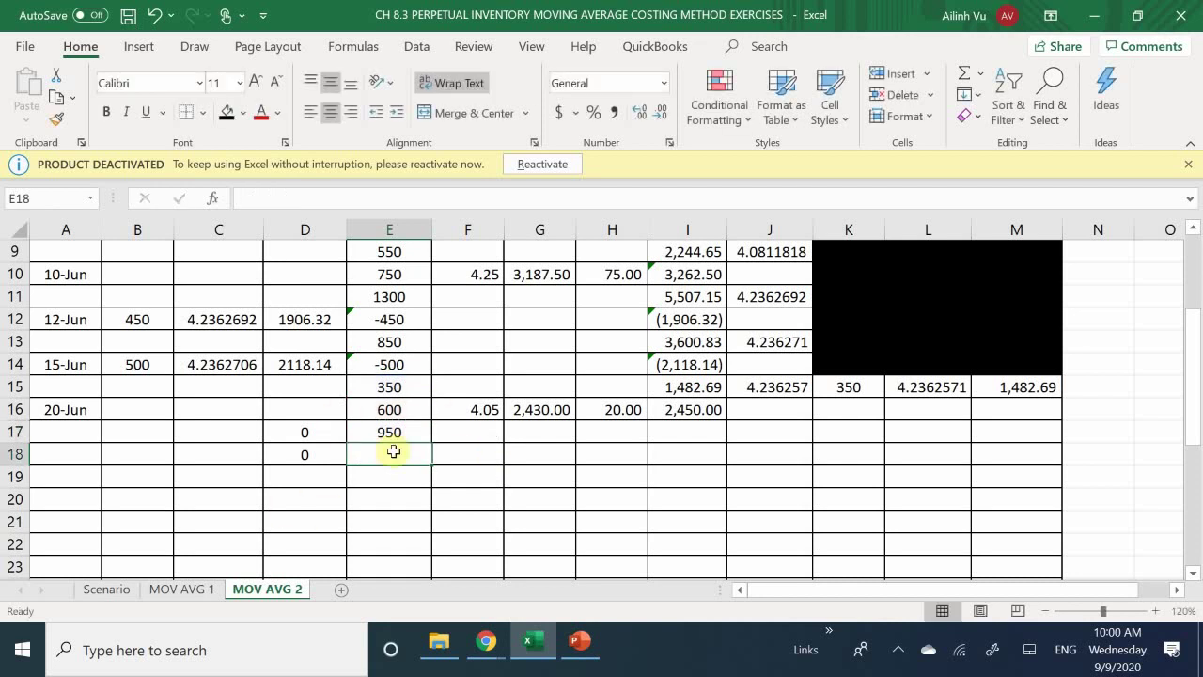
- Calculate the inventory total cost after the 20 June purchase in I17 with =I15+I16
click(672, 432)
text(=)
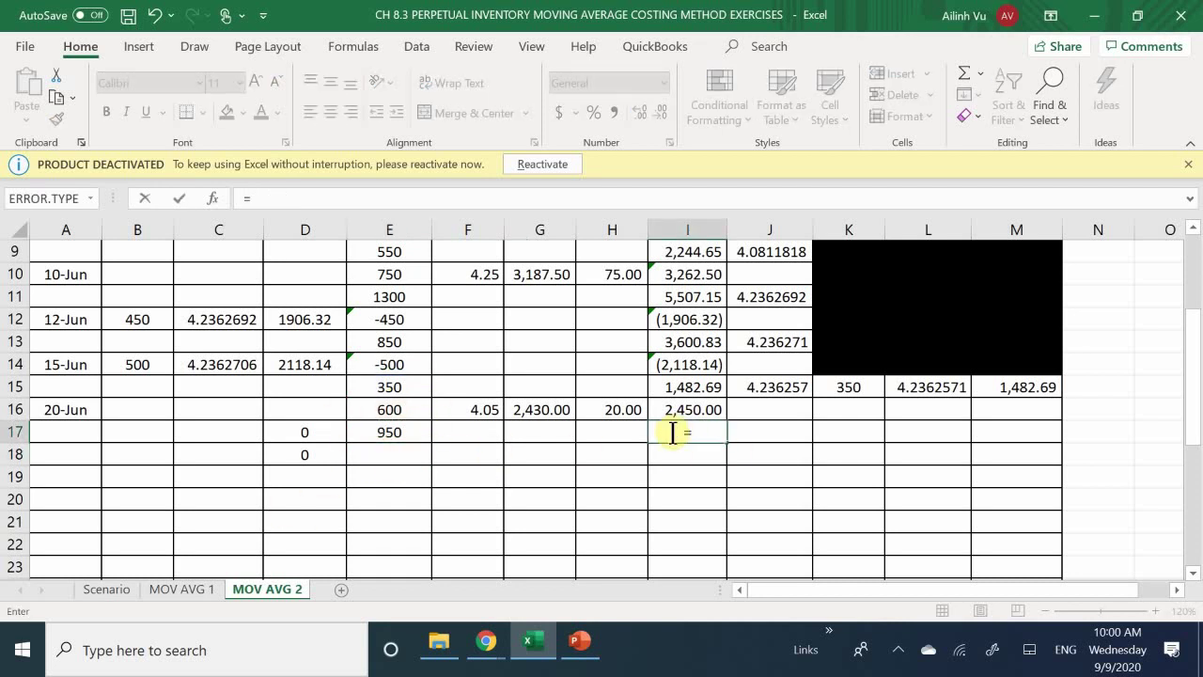
key(Up)
key(Up)
text(+)
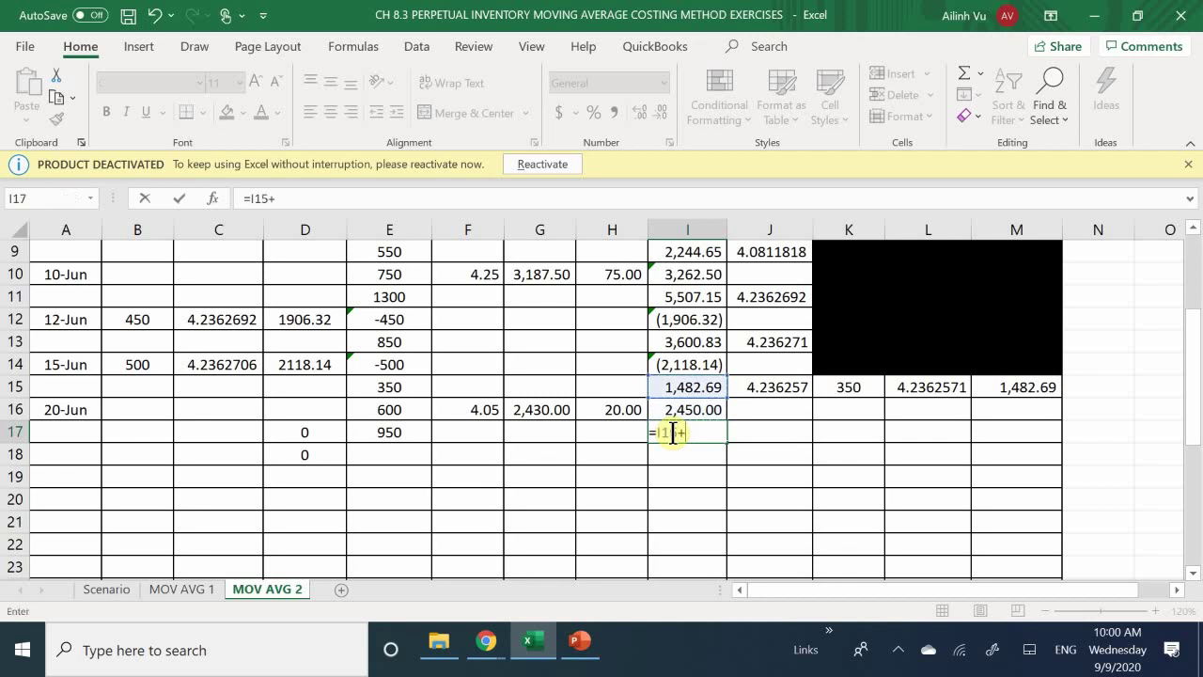
key(Up)
key(Return)
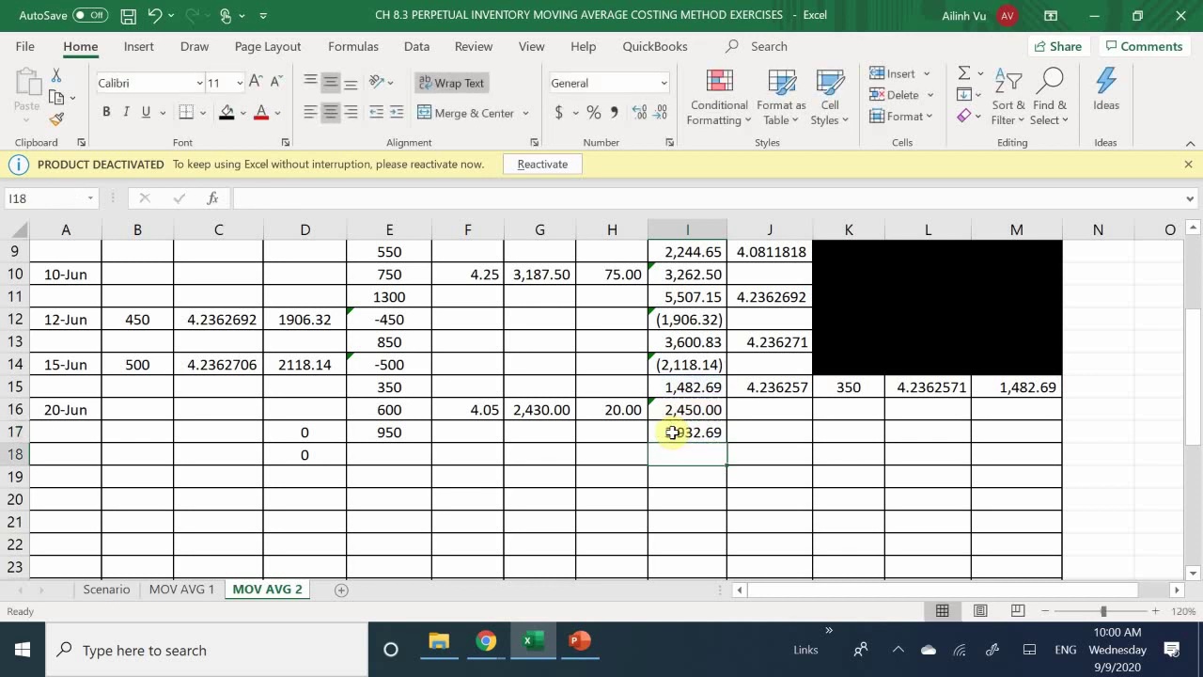
- Calculate the new moving average unit cost in J17 with =I17/E17
key(Up)
key(Right)
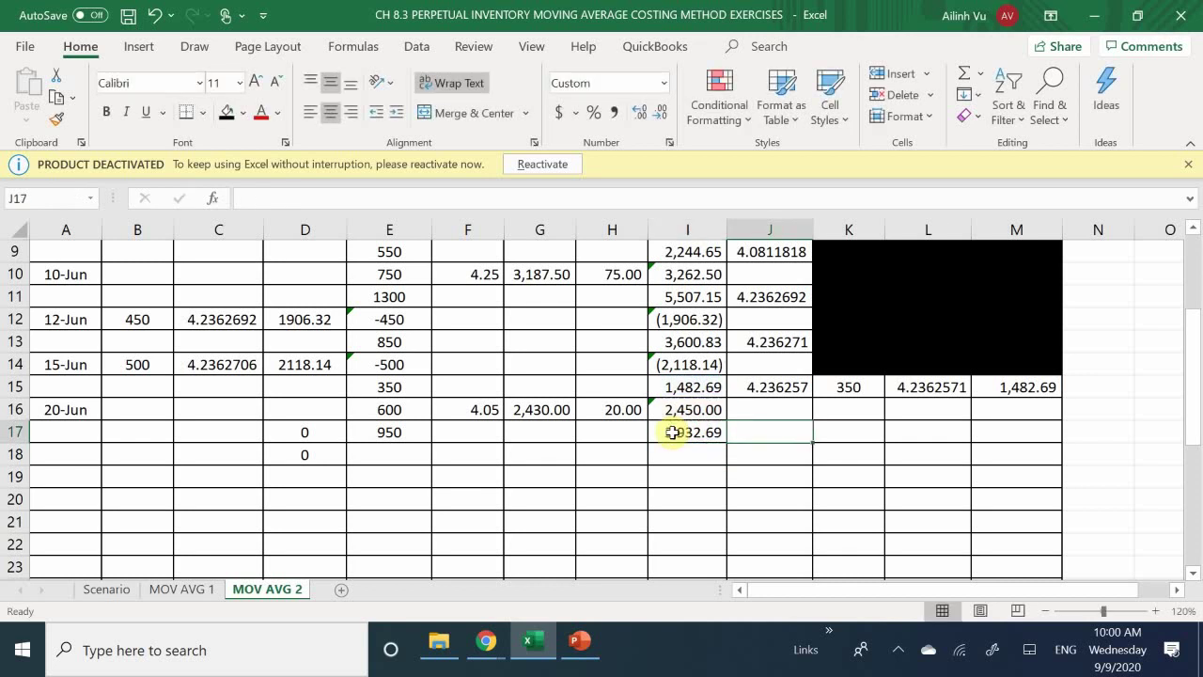
text(=)
key(Left)
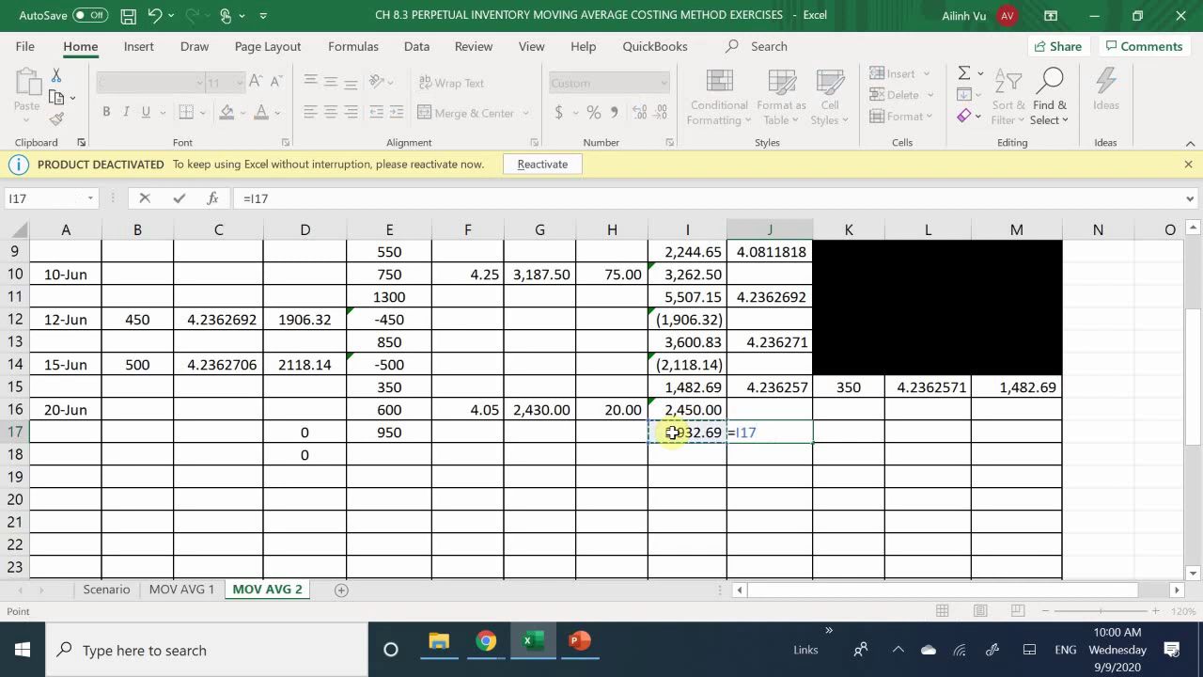
text(/)
key(Left)
key(Left)
key(Left)
key(Left)
key(Left)
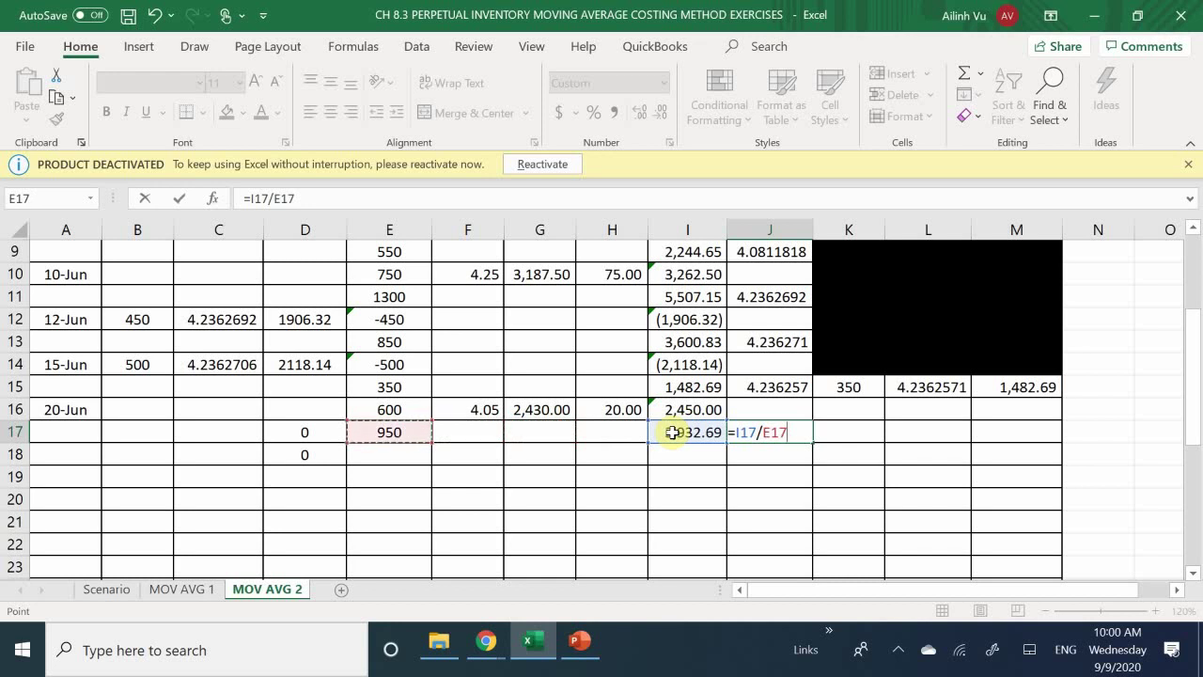
key(Return)
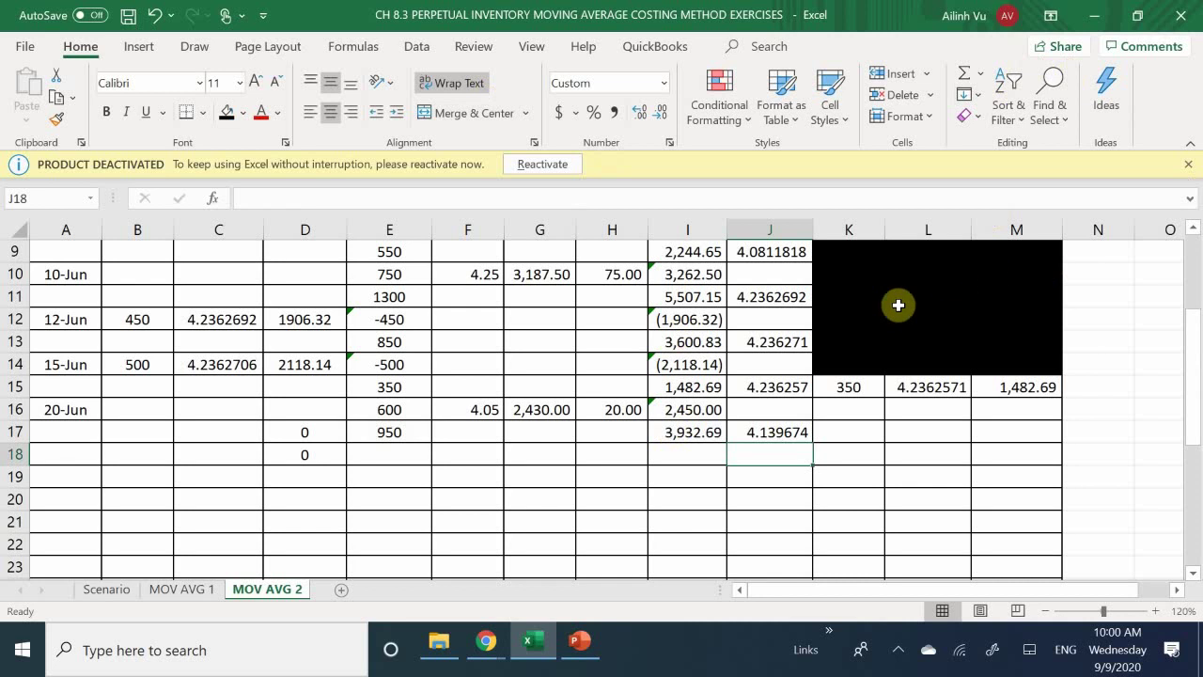
- Carry the 20 June units on hand into the ending inventory quantity cell K17 with =E17
click(833, 433)
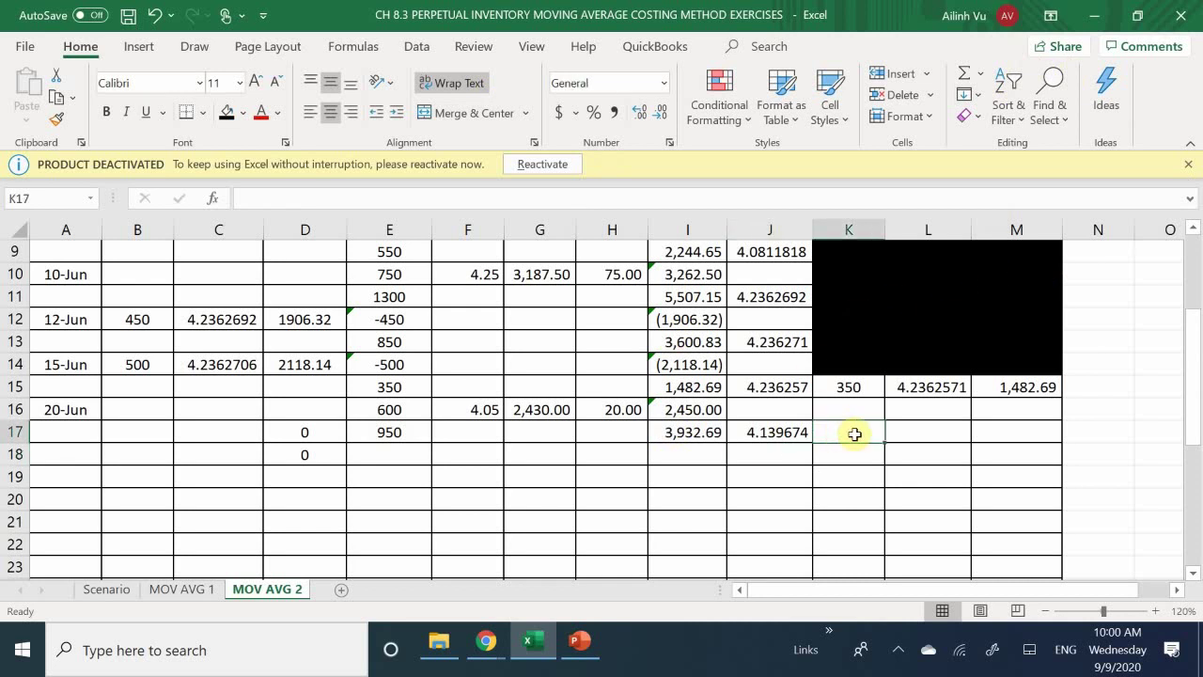
text(=)
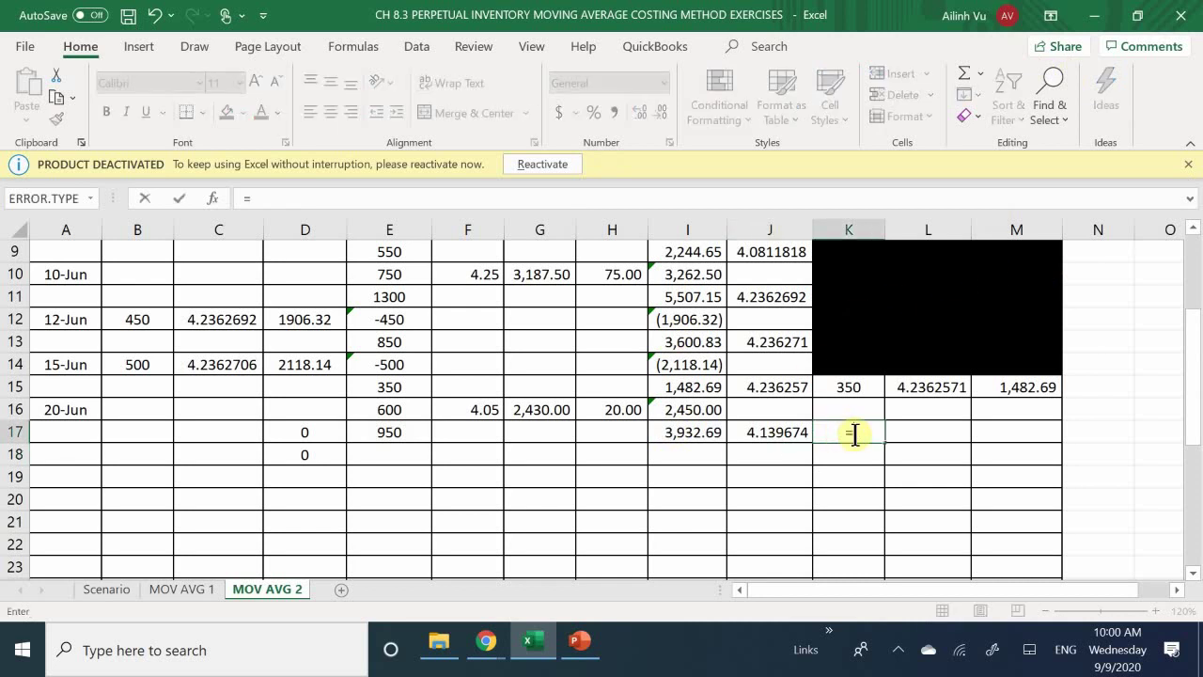
click(416, 434)
key(Return)
- Carry the 20 June inventory total cost into the ending inventory cell M17 with =I17
key(Right)
key(Right)
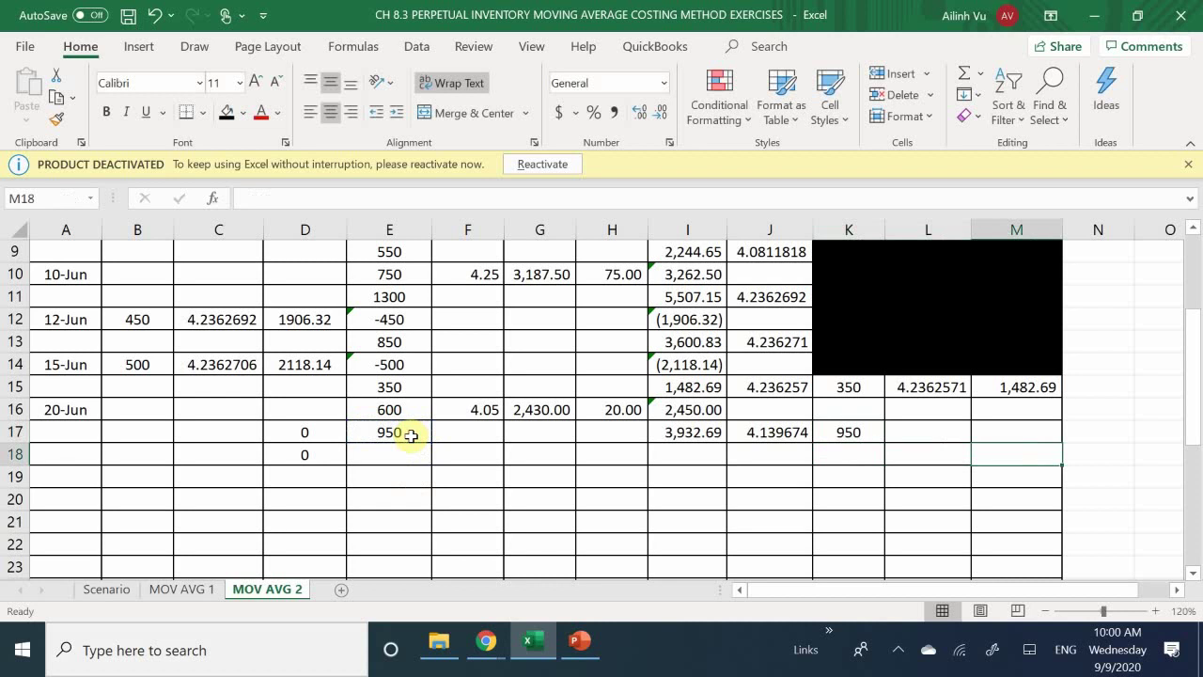
key(Up)
text(=)
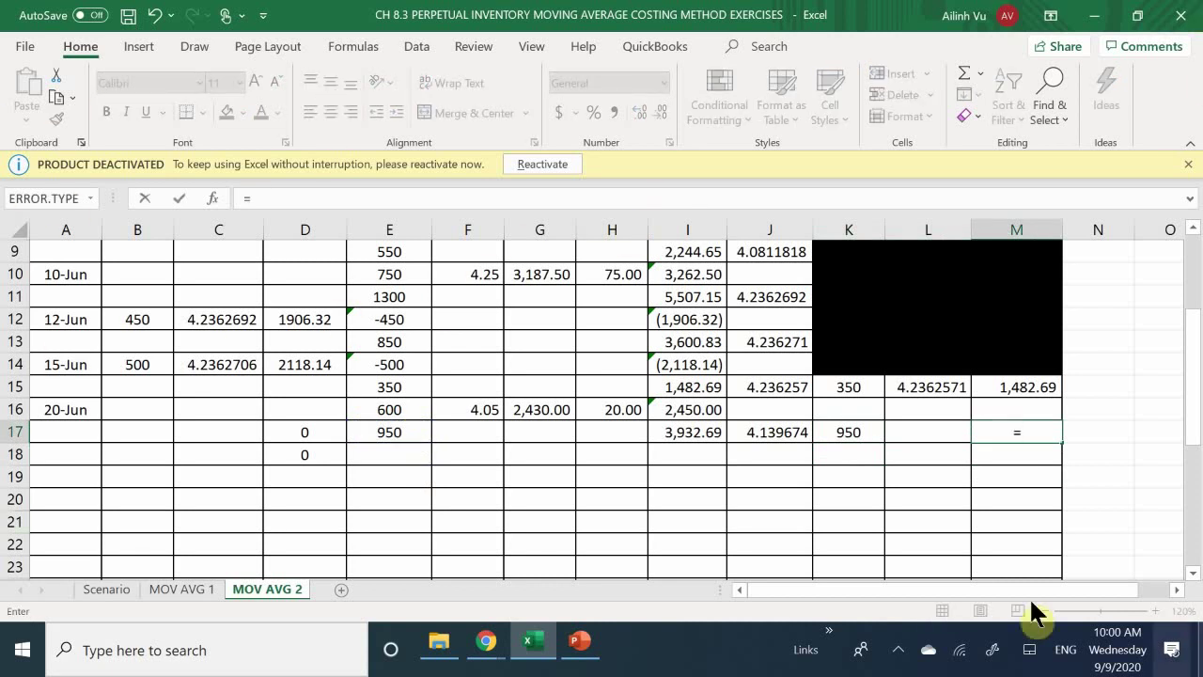
click(684, 435)
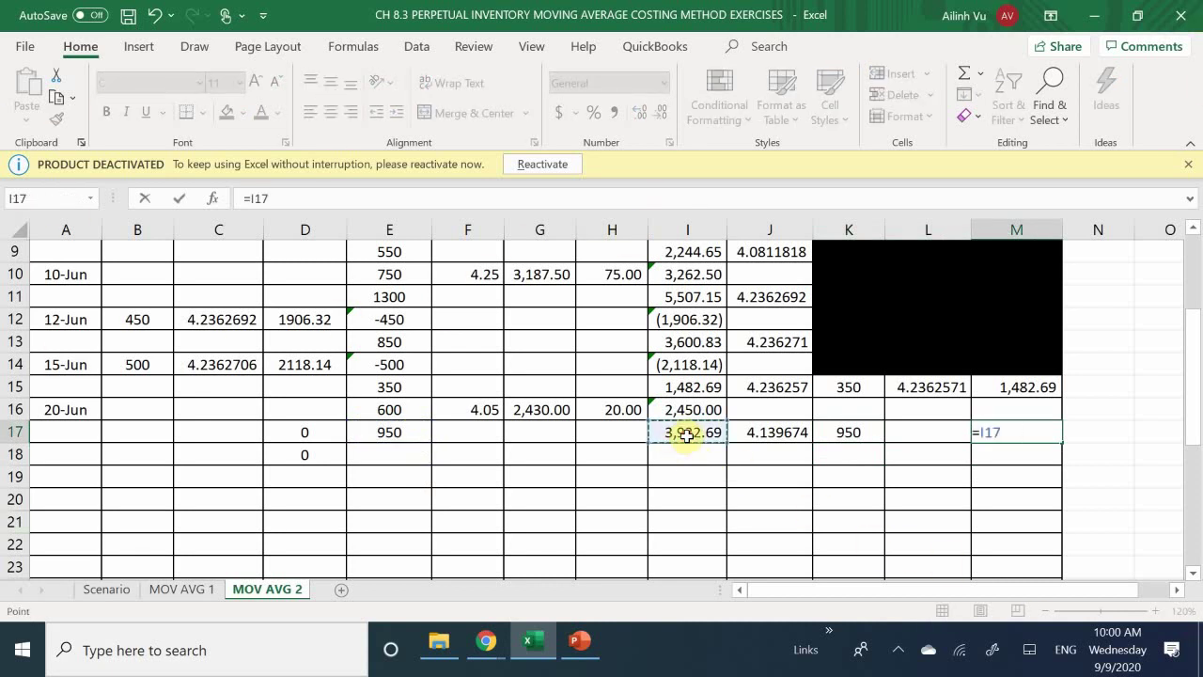
key(Return)
- Calculate the ending inventory unit cost in L17 with =M17/K17
key(Left)
key(Up)
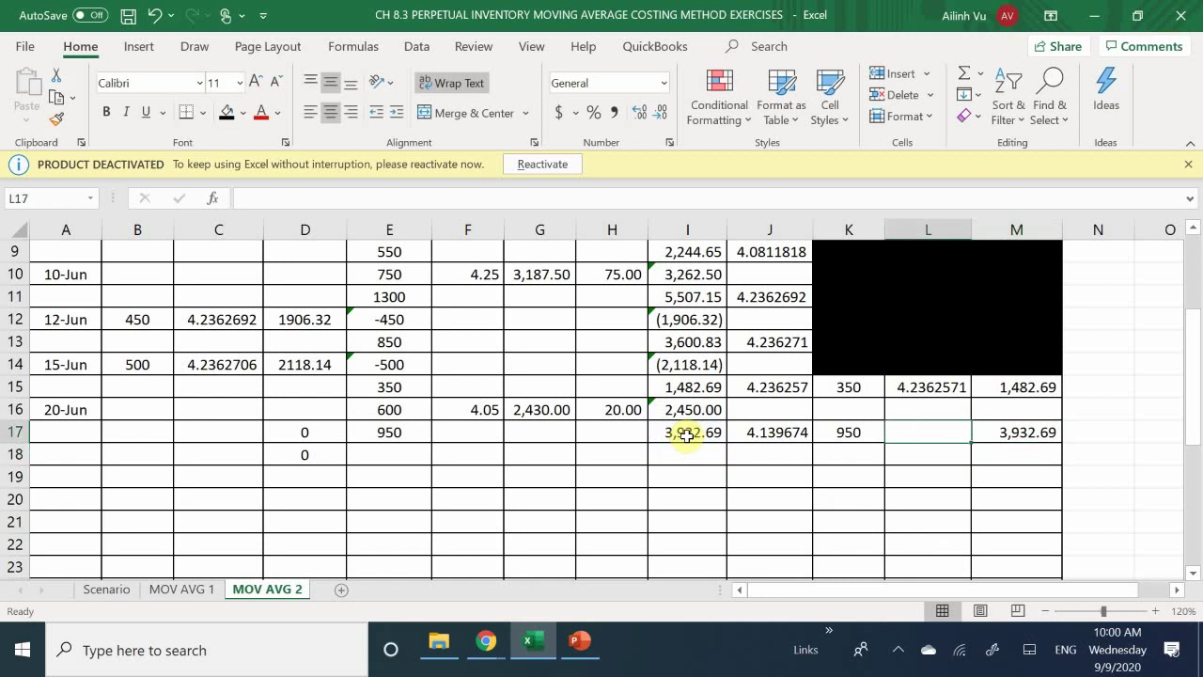
text(=)
key(Right)
text(/)
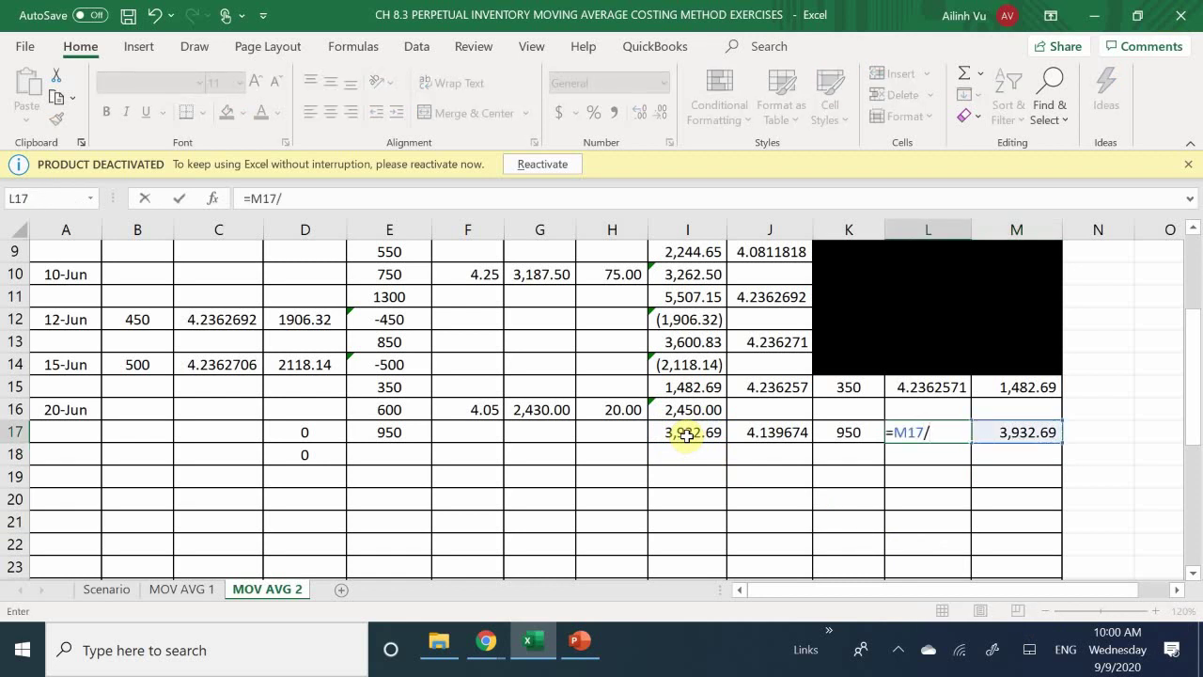
key(Left)
key(Left)
key(Right)
key(Return)
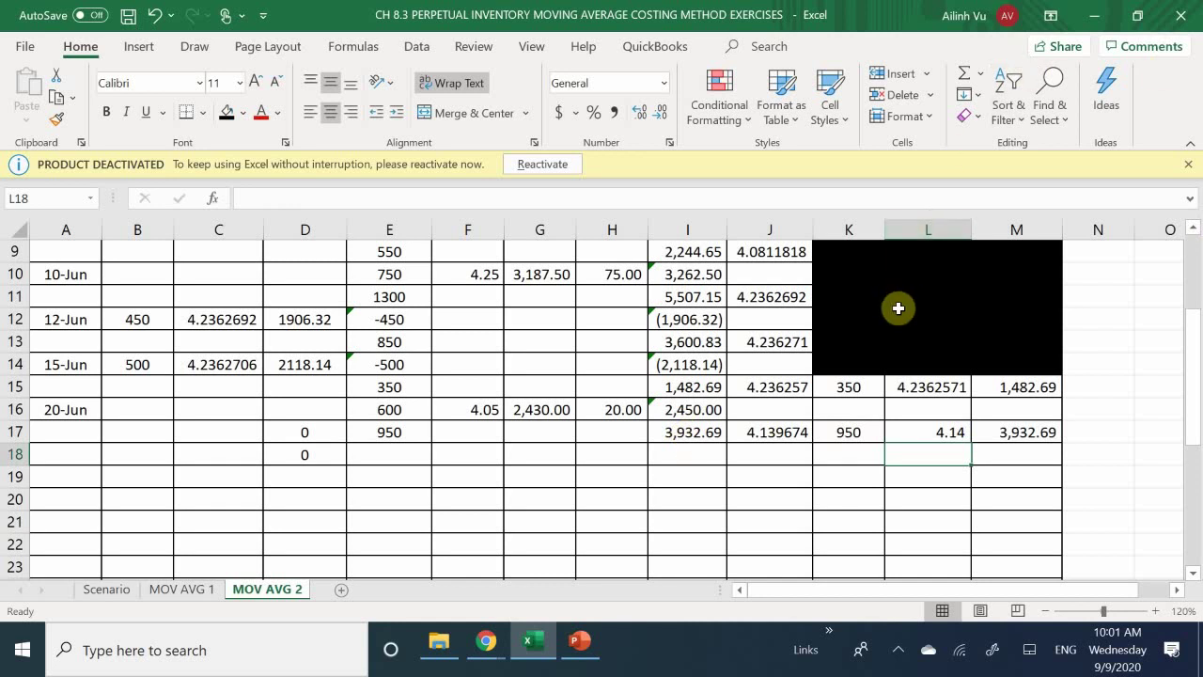
- Increase the displayed precision of the ending inventory unit cost in L17 to six decimal places
drag(919, 404, 912, 567)
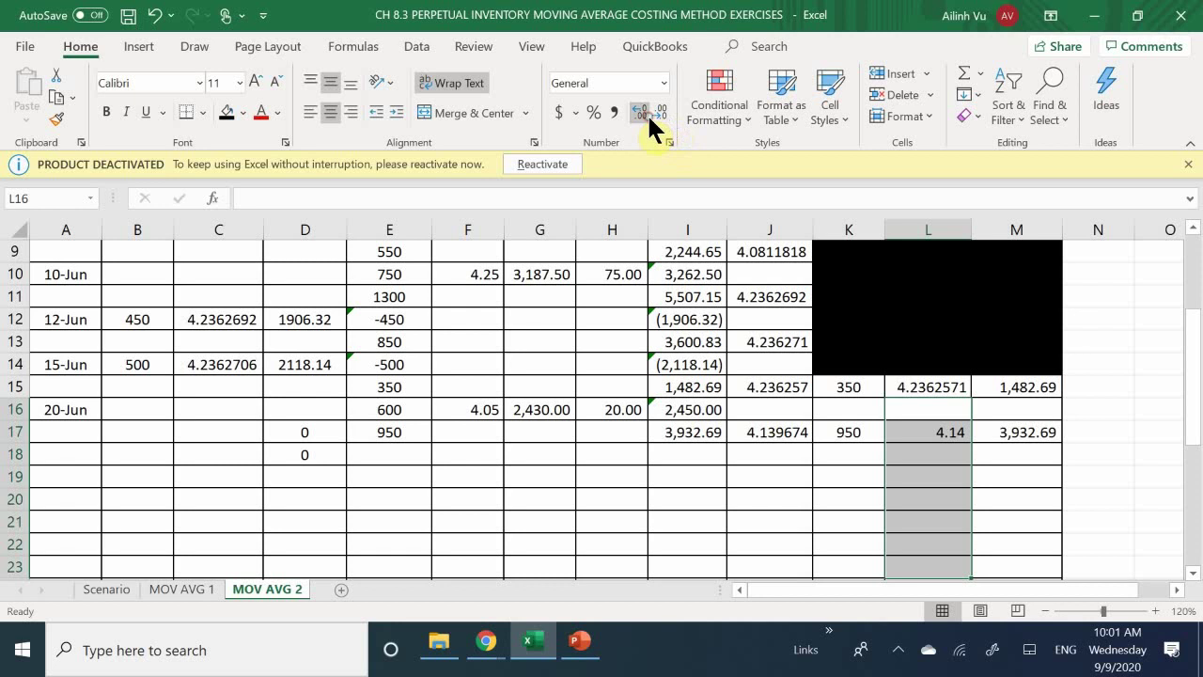
click(937, 451)
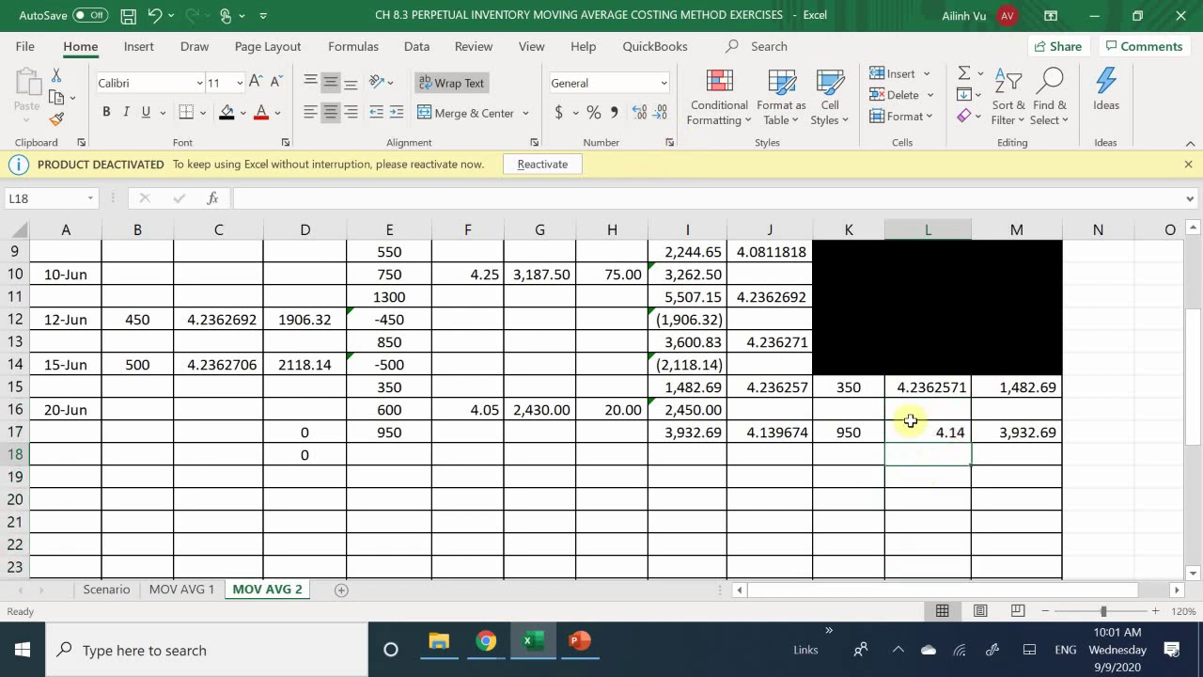
click(910, 429)
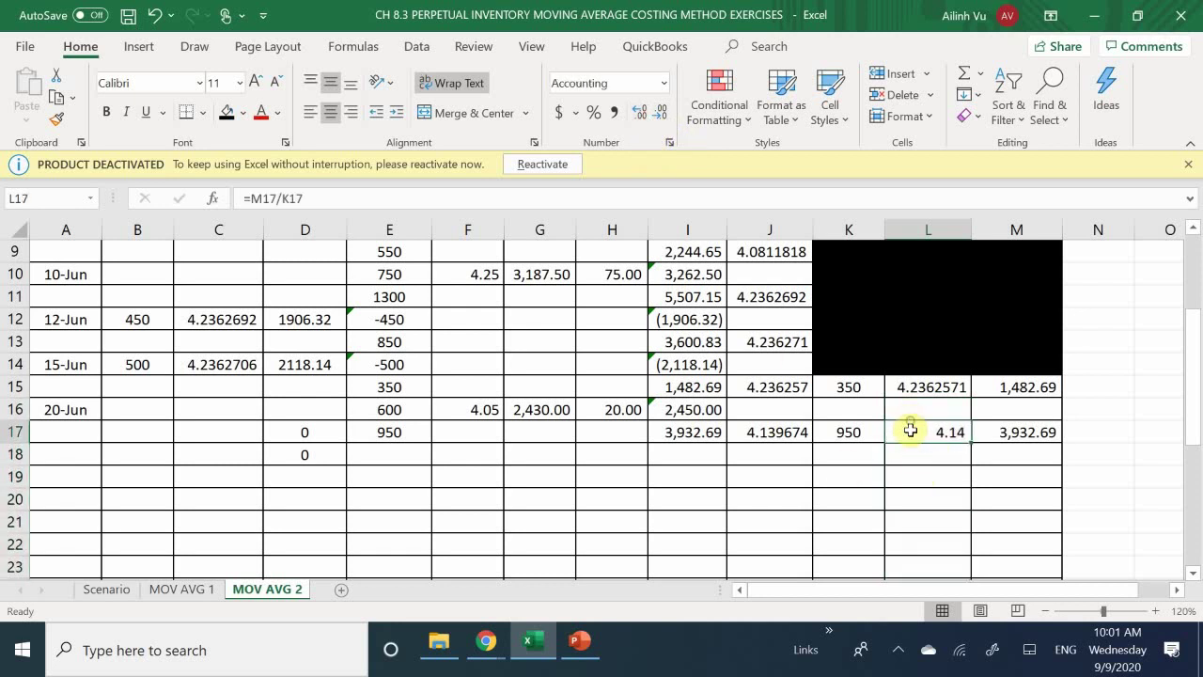
click(640, 112)
click(640, 112)
click(640, 112)
click(640, 112)
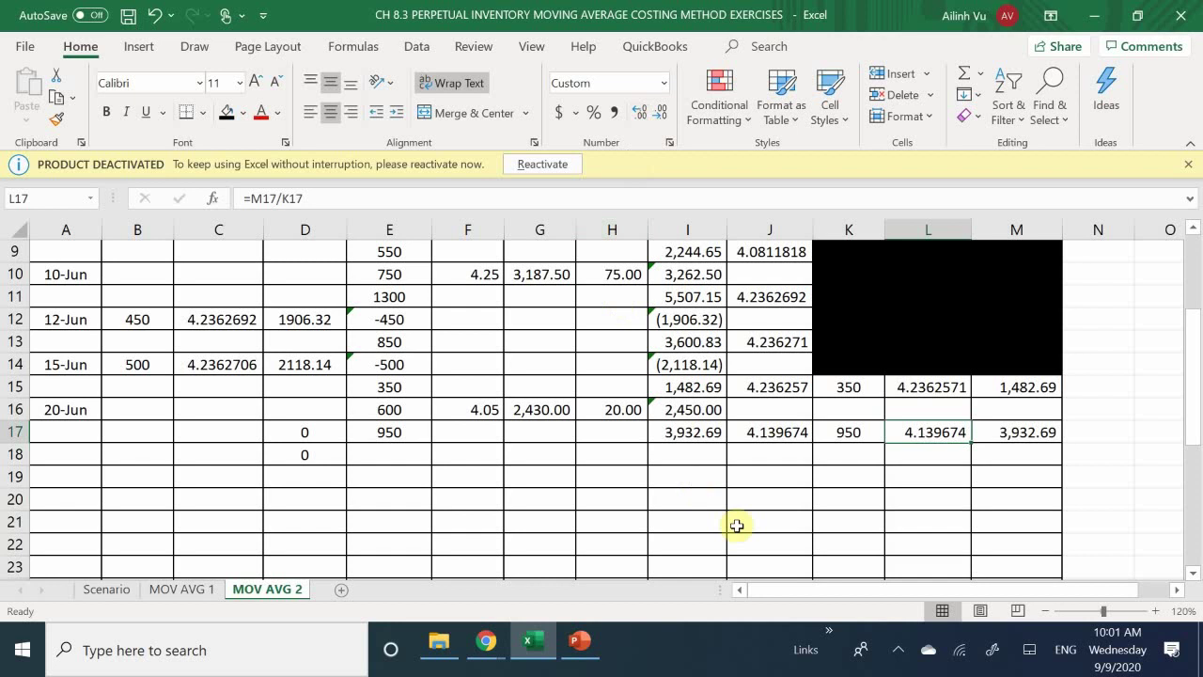
- Check the 22 June transaction on the Scenario sheet and enter the date 6/22 in A18 of MOV AVG 2
click(860, 457)
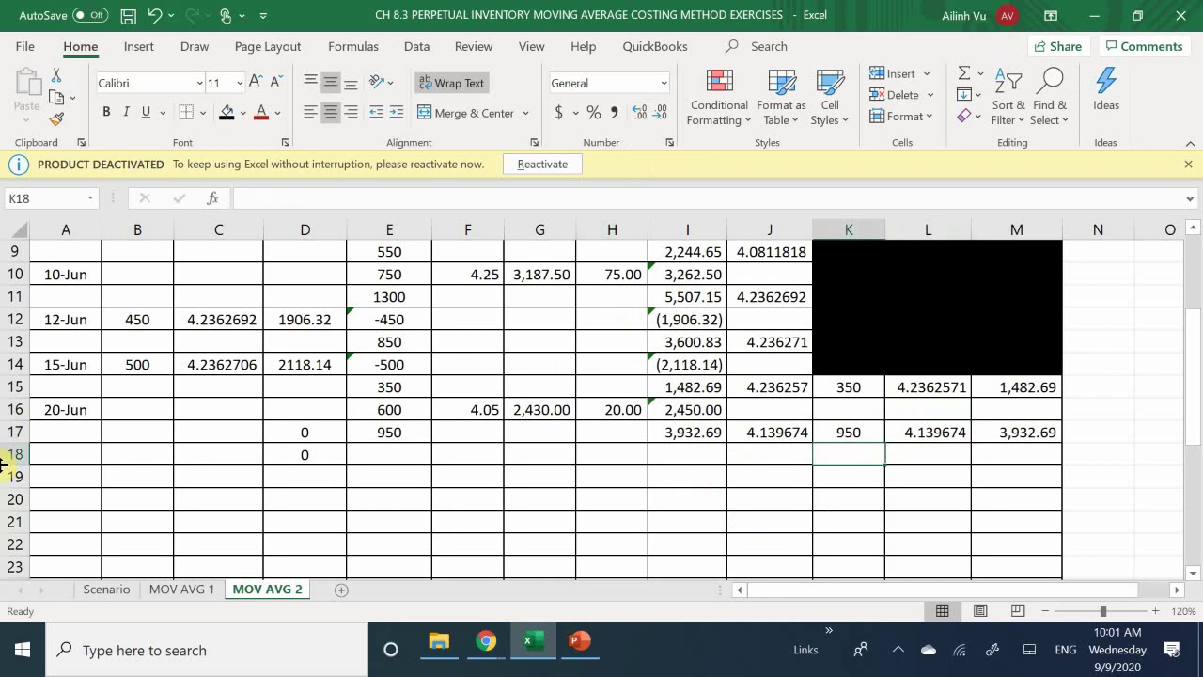
click(104, 588)
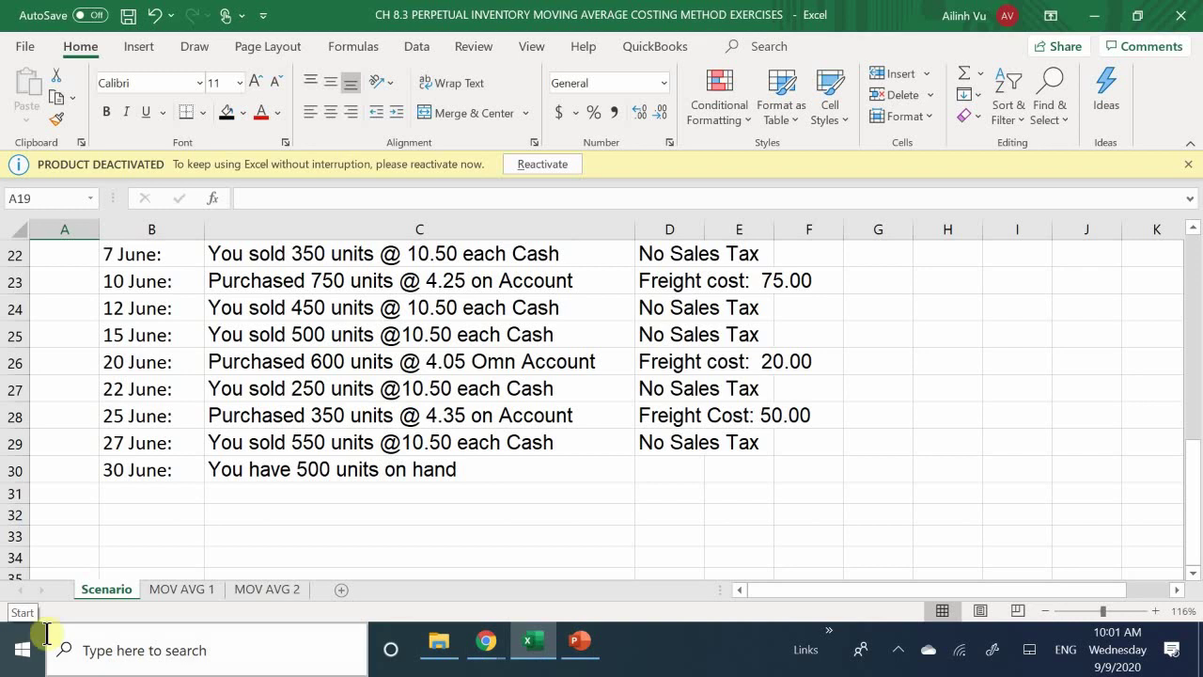
click(272, 593)
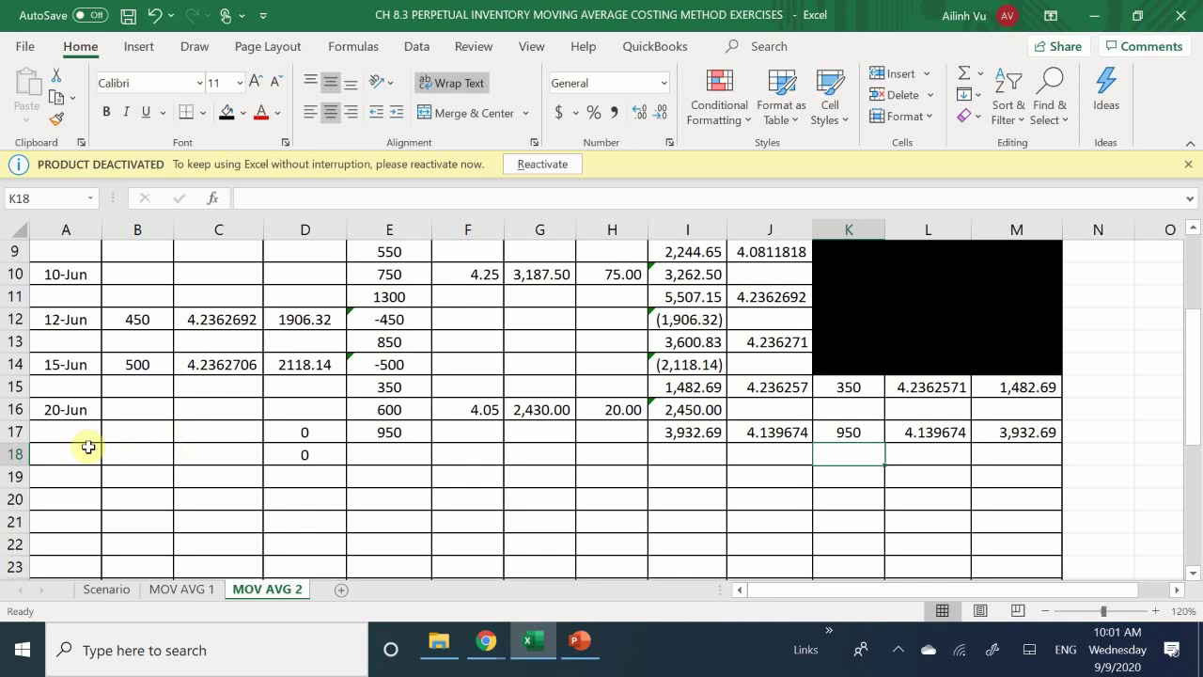
click(54, 452)
text(6/22)
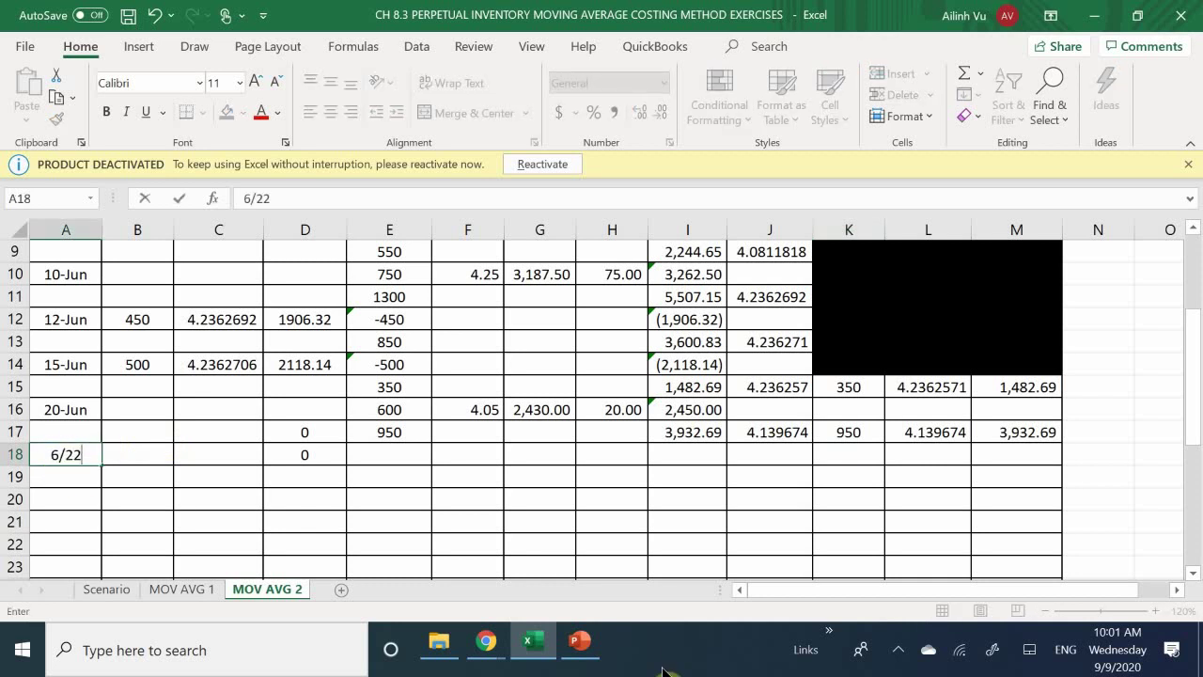
key(Return)
key(Right)
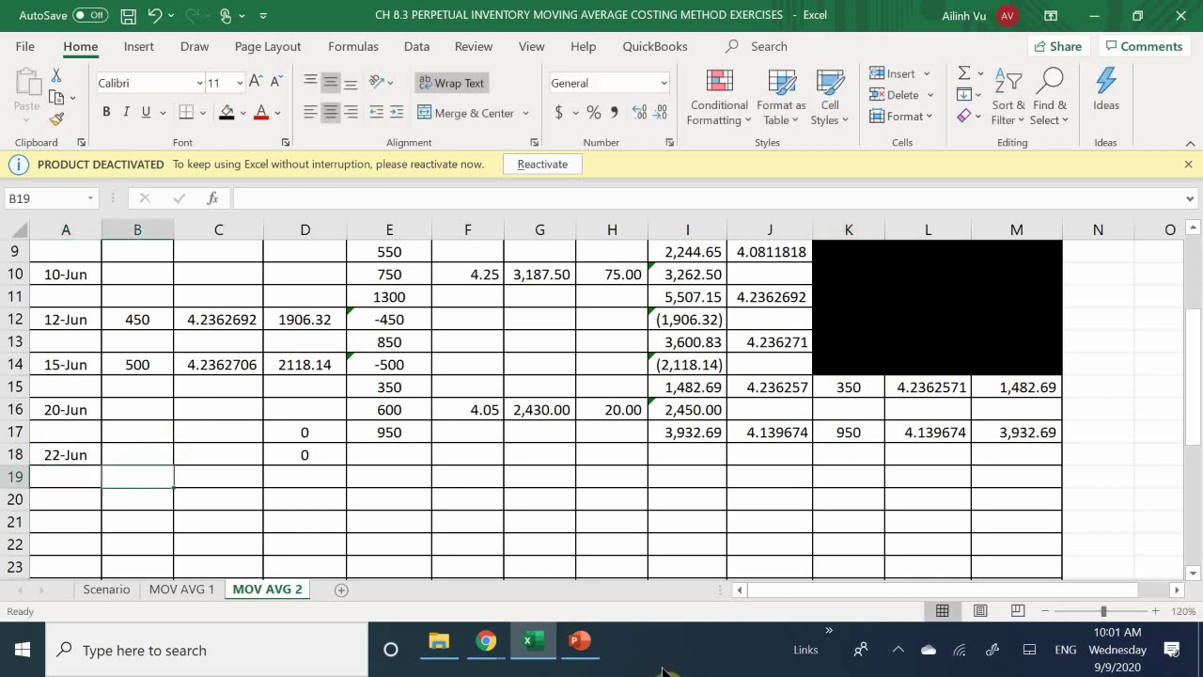
- Enter the 22 June sales quantity of 250 units in B18
key(Right)
key(Up)
key(Left)
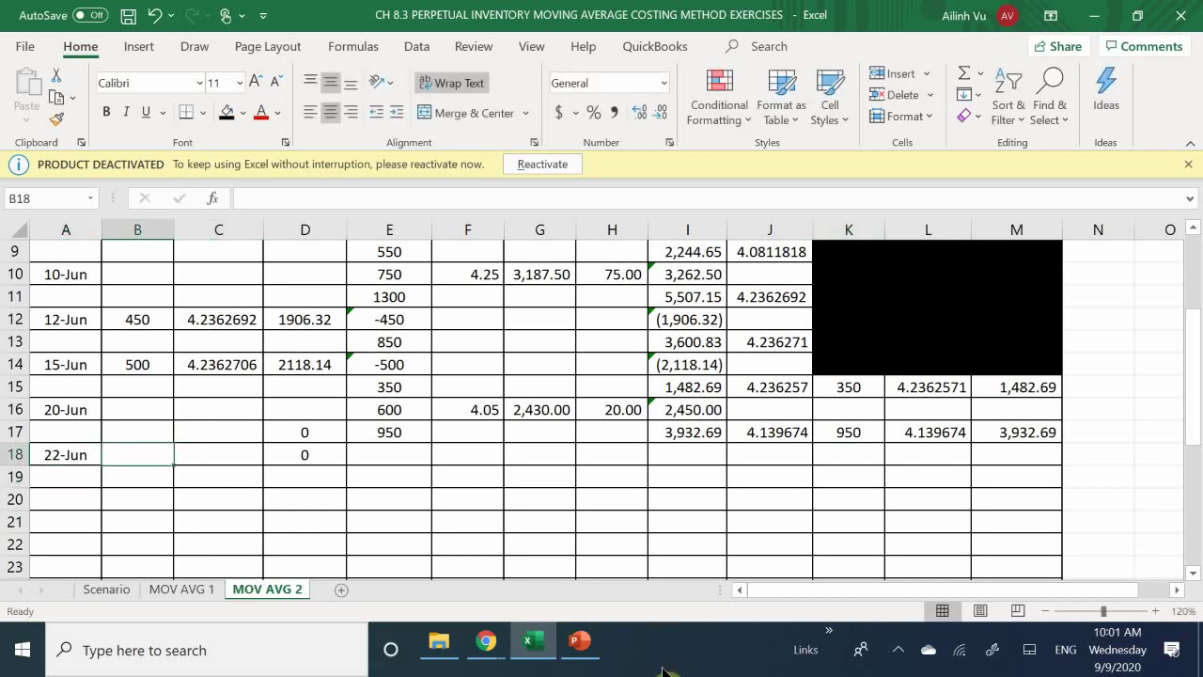
text(250)
key(Return)
key(Right)
key(Up)
key(Right)
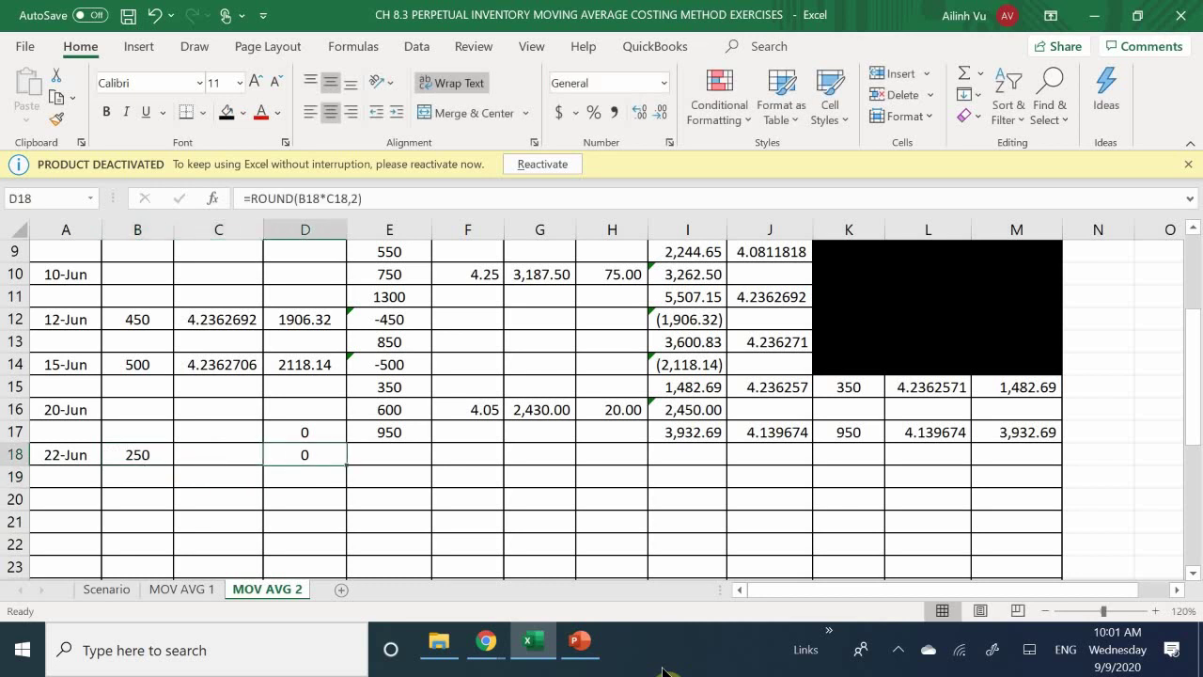
- Clear the formula in D17 and link the 22 June unit cost in C18 to the ending inventory unit cost with =L17
key(Up)
key(BackSpace)
key(Left)
text(=)
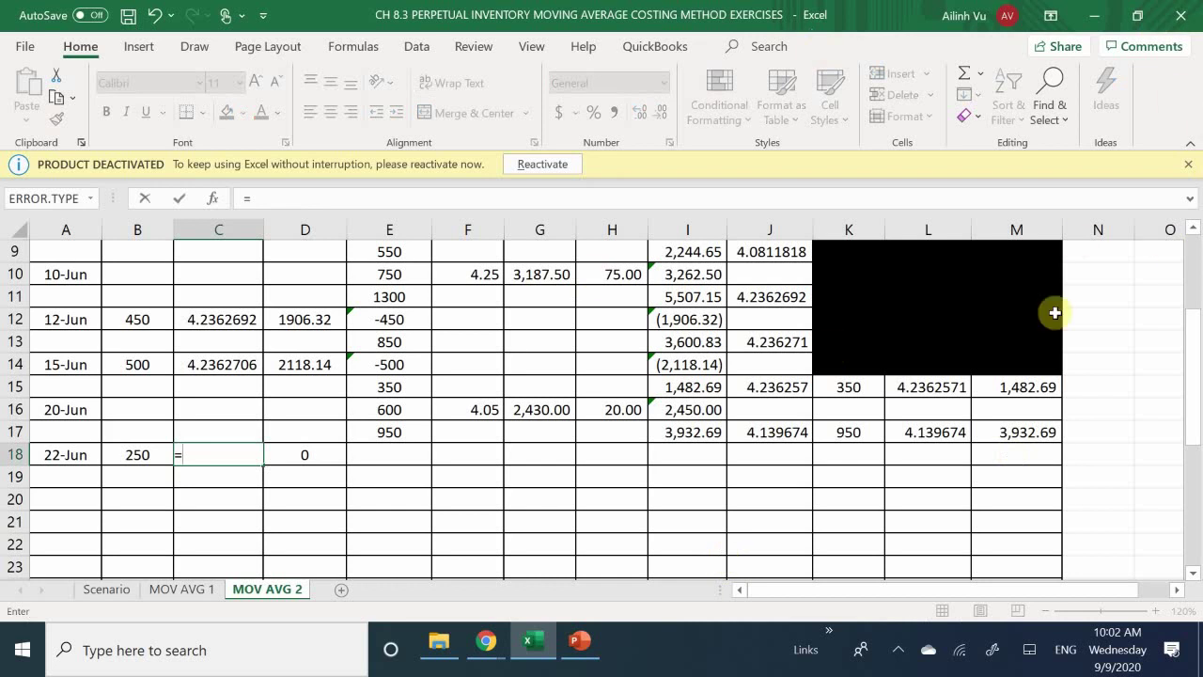
click(931, 434)
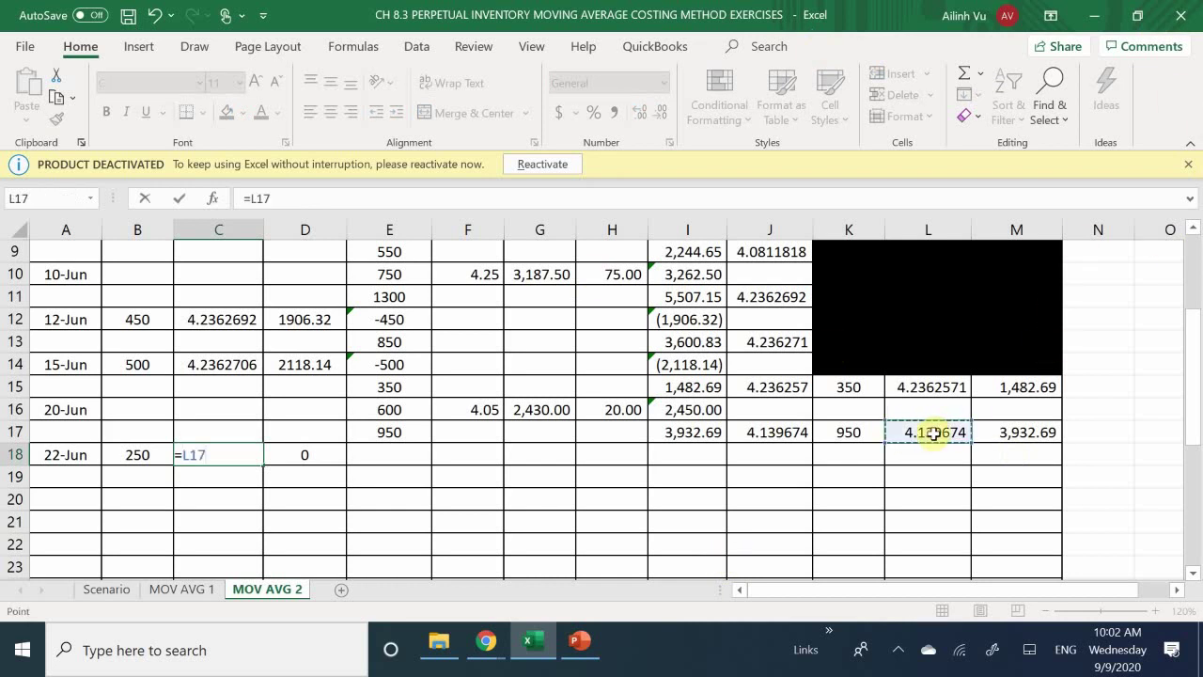
key(Return)
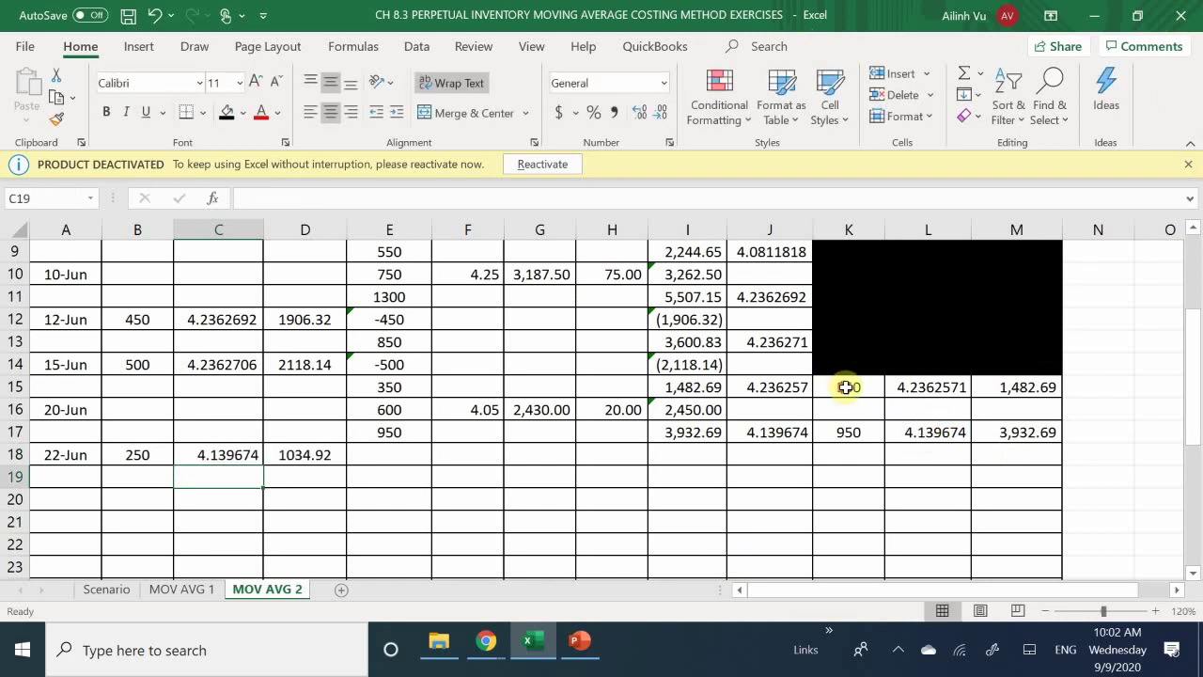
- Black out the superseded ending inventory cells K15:M16 with black fill
drag(845, 387, 993, 402)
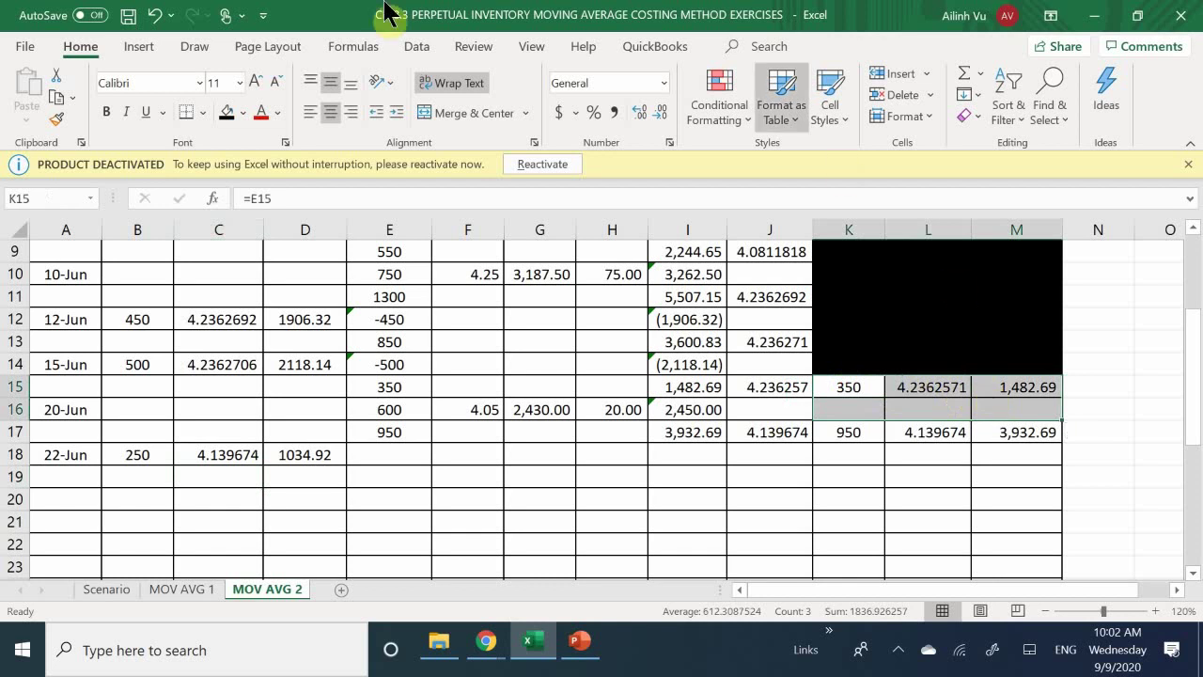
click(228, 115)
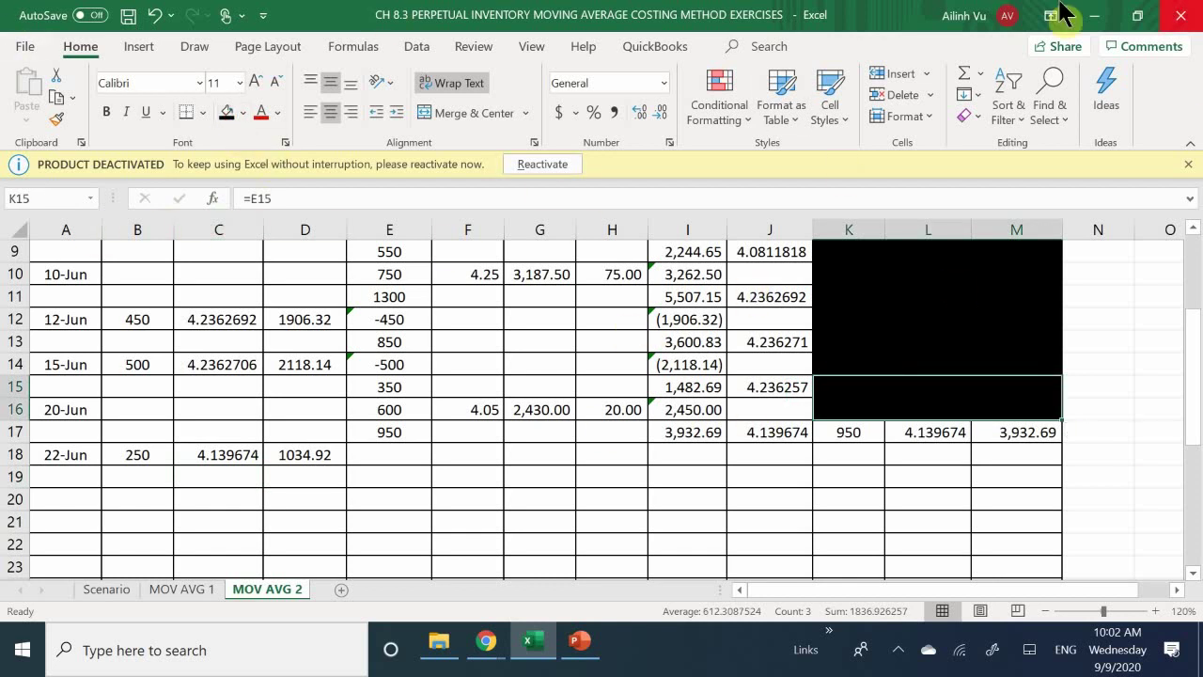
click(858, 514)
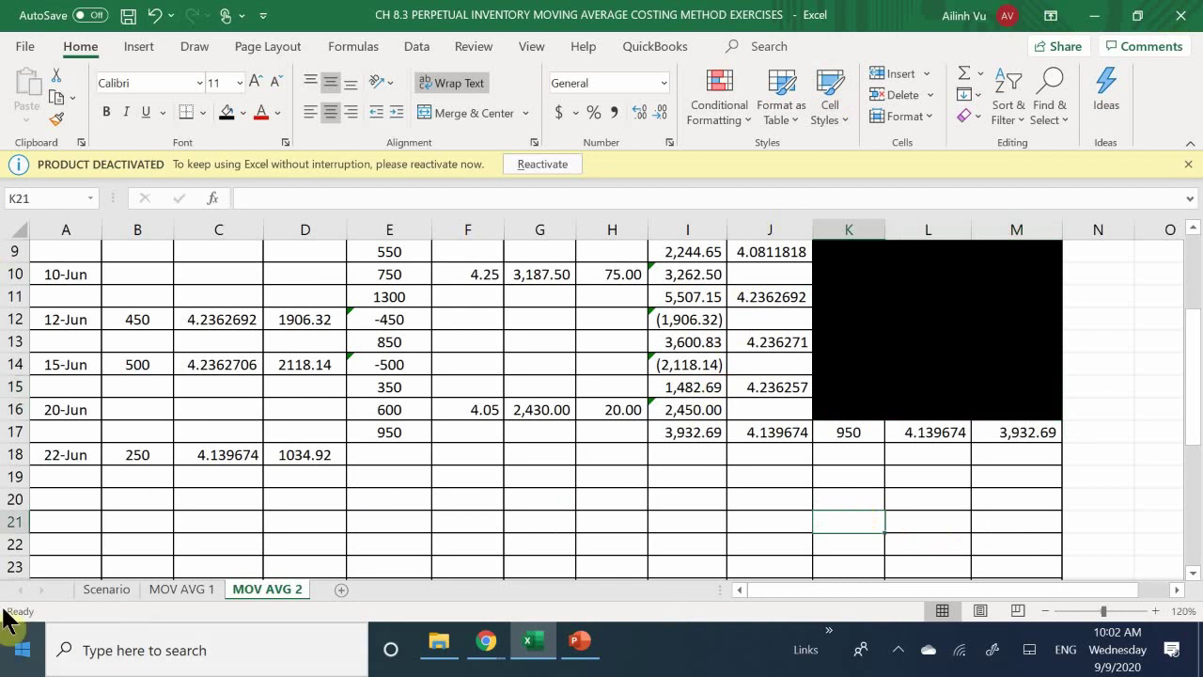
- Copy the rounded cost formula from D18 down through D22
click(323, 458)
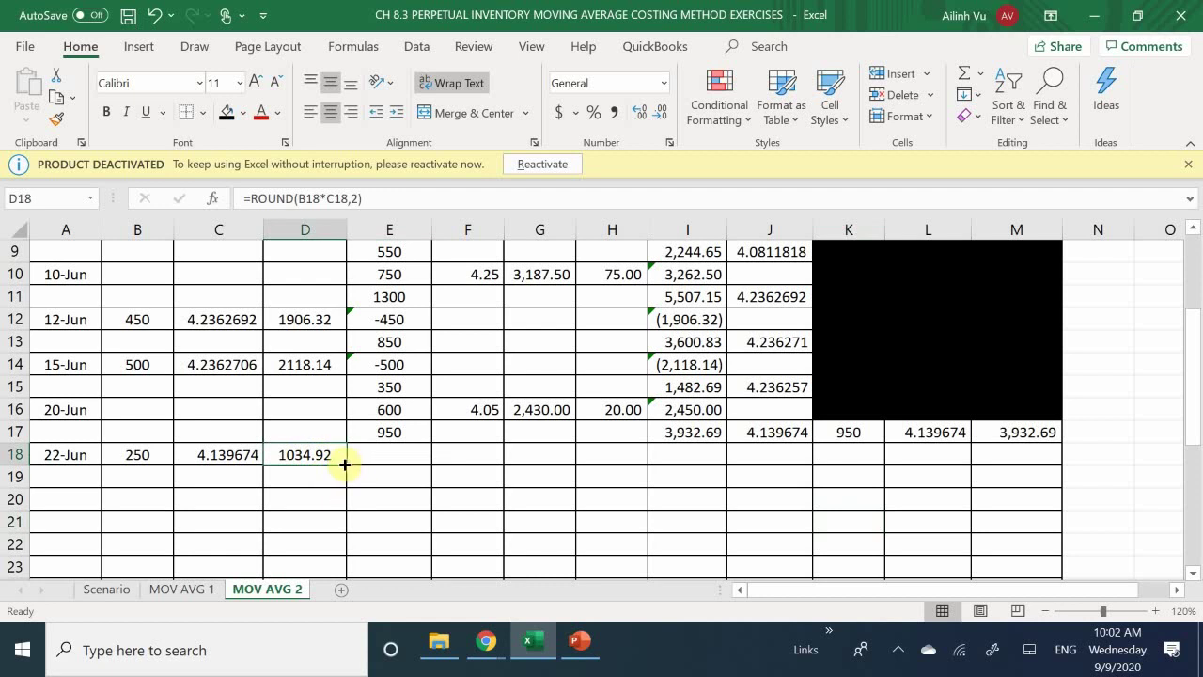
drag(345, 464, 335, 555)
- Record the 22 June units sold as a negative quantity in E18 with -B18
click(373, 467)
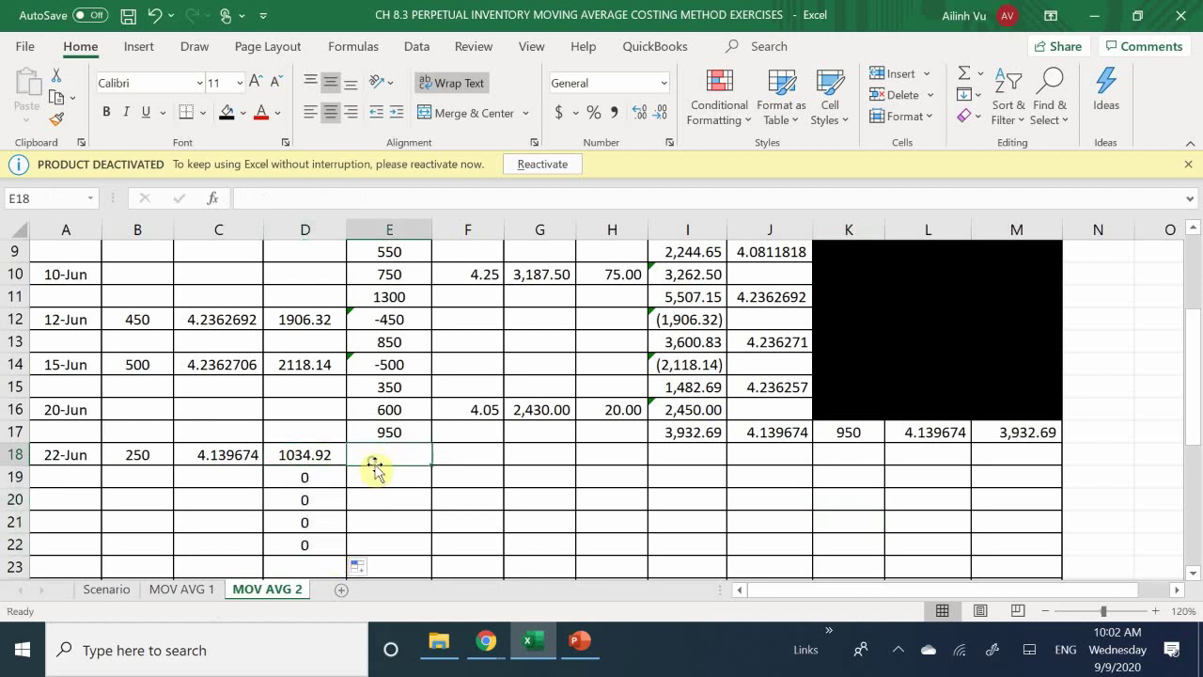
text(=)
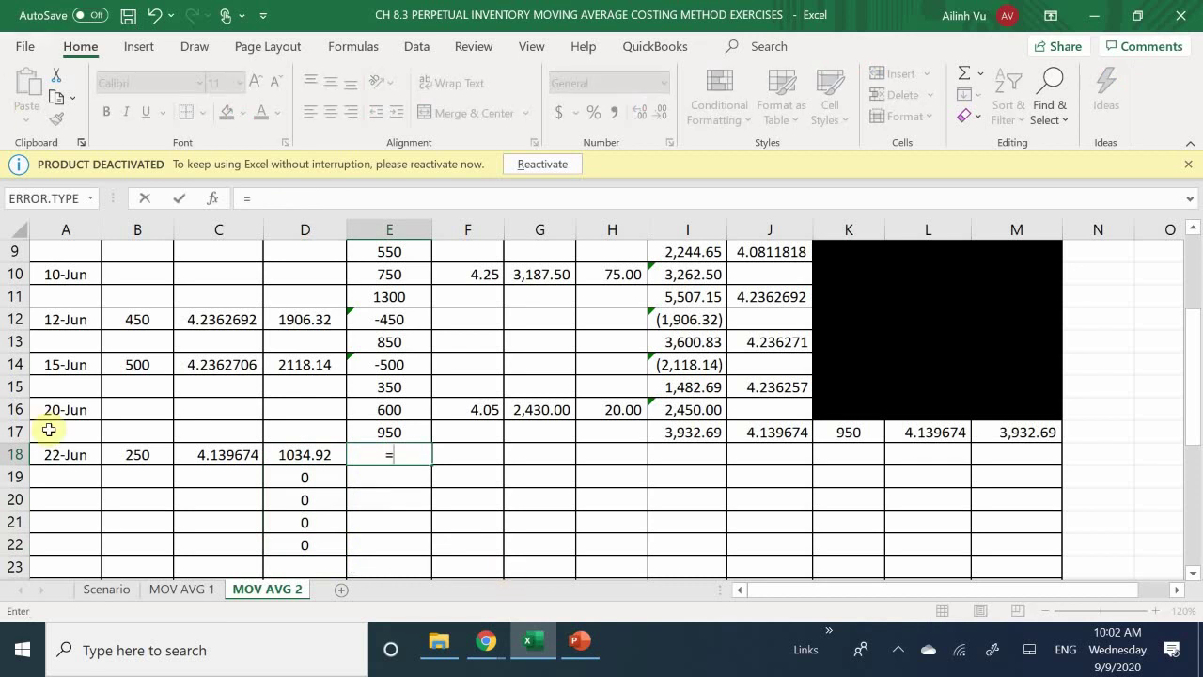
key(BackSpace)
text(-)
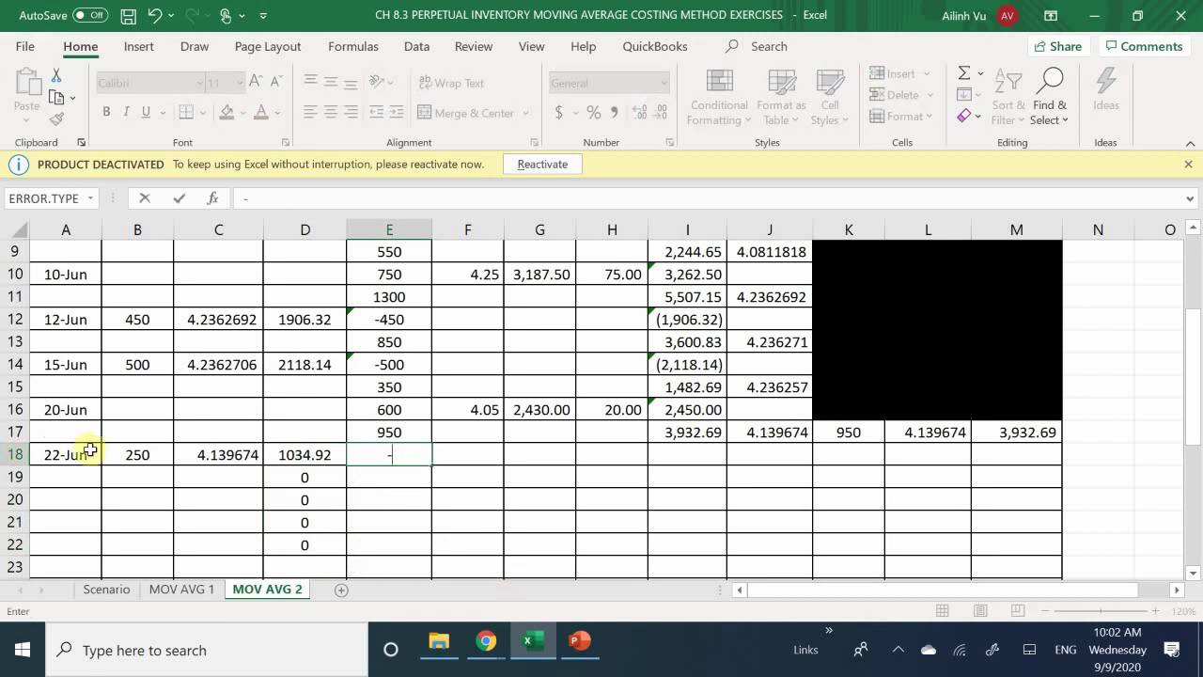
click(126, 457)
key(Return)
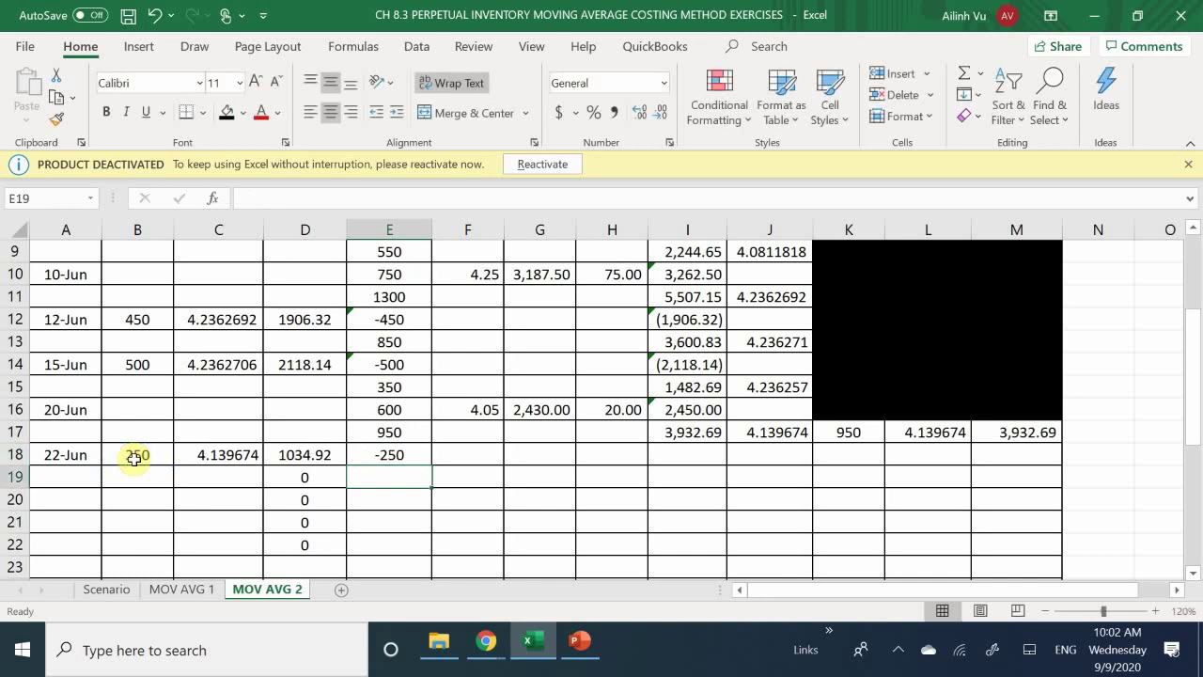
- Calculate the remaining quantity in E19 with =E17+E18
text(=)
key(Up)
key(Up)
text(+)
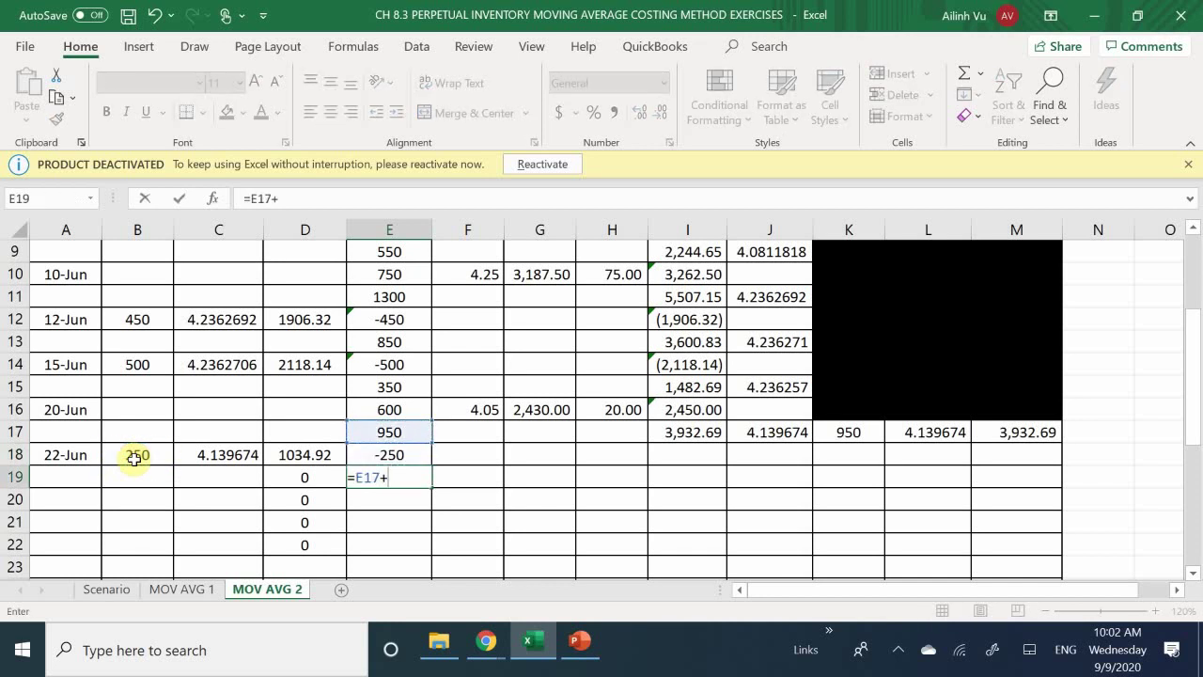
key(Up)
key(Return)
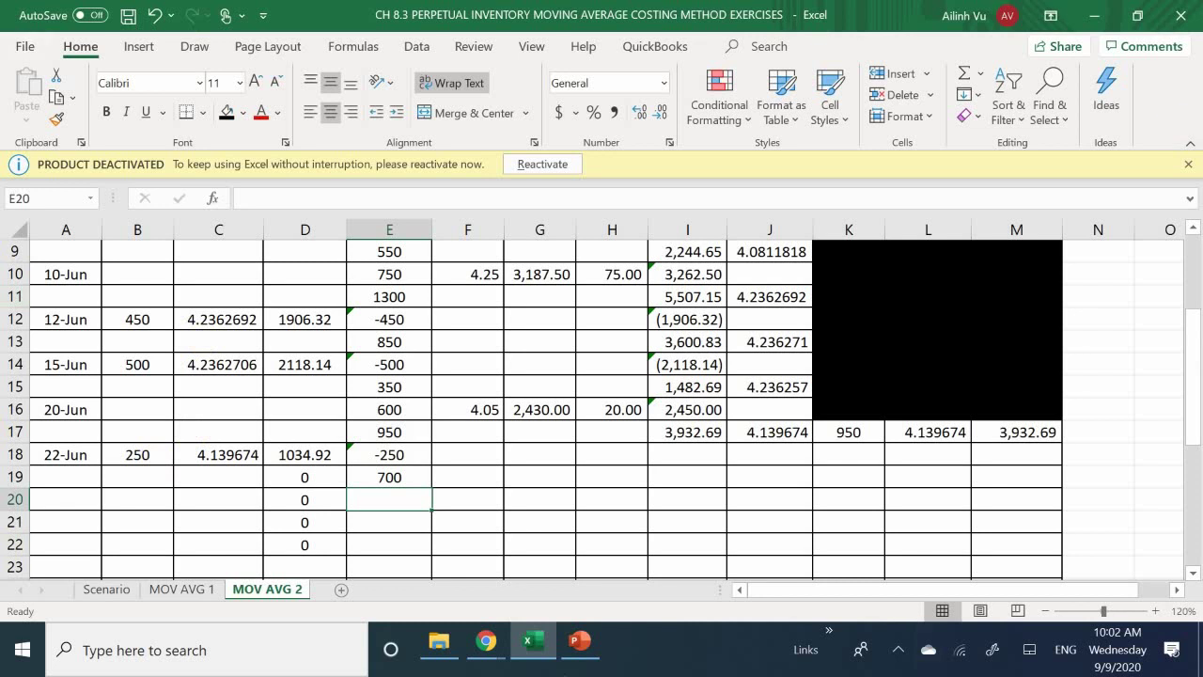
- Record the 22 June cost of goods sold as a negative amount in I18 with -D18
click(687, 458)
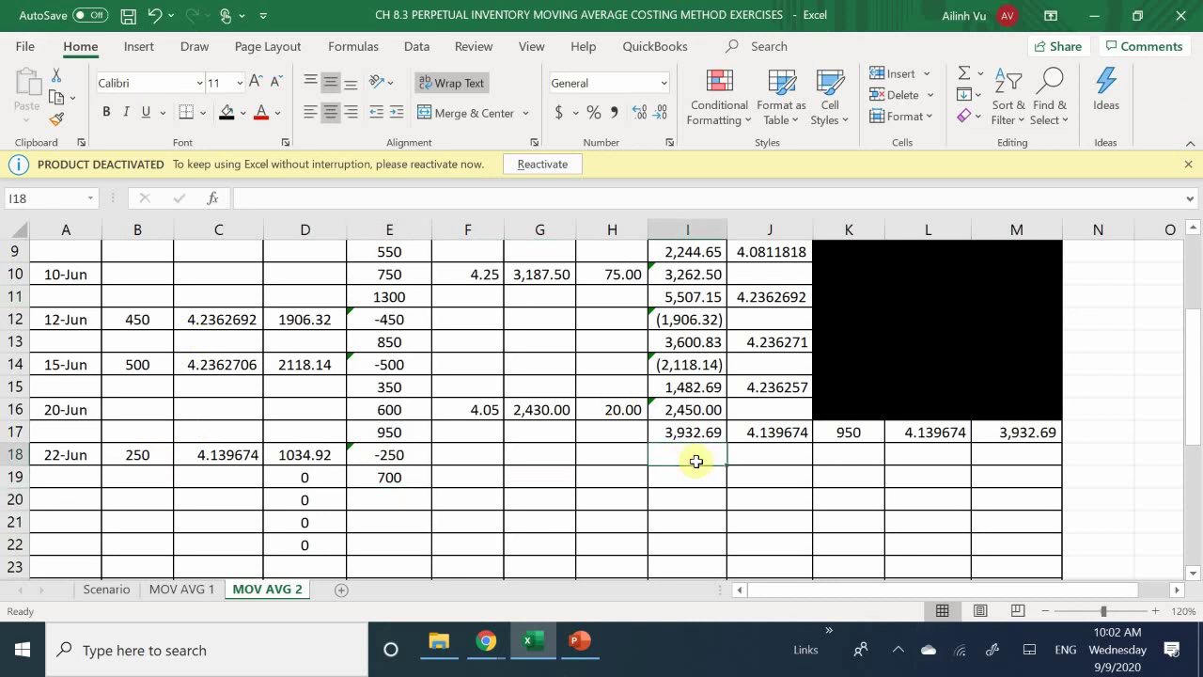
text(-)
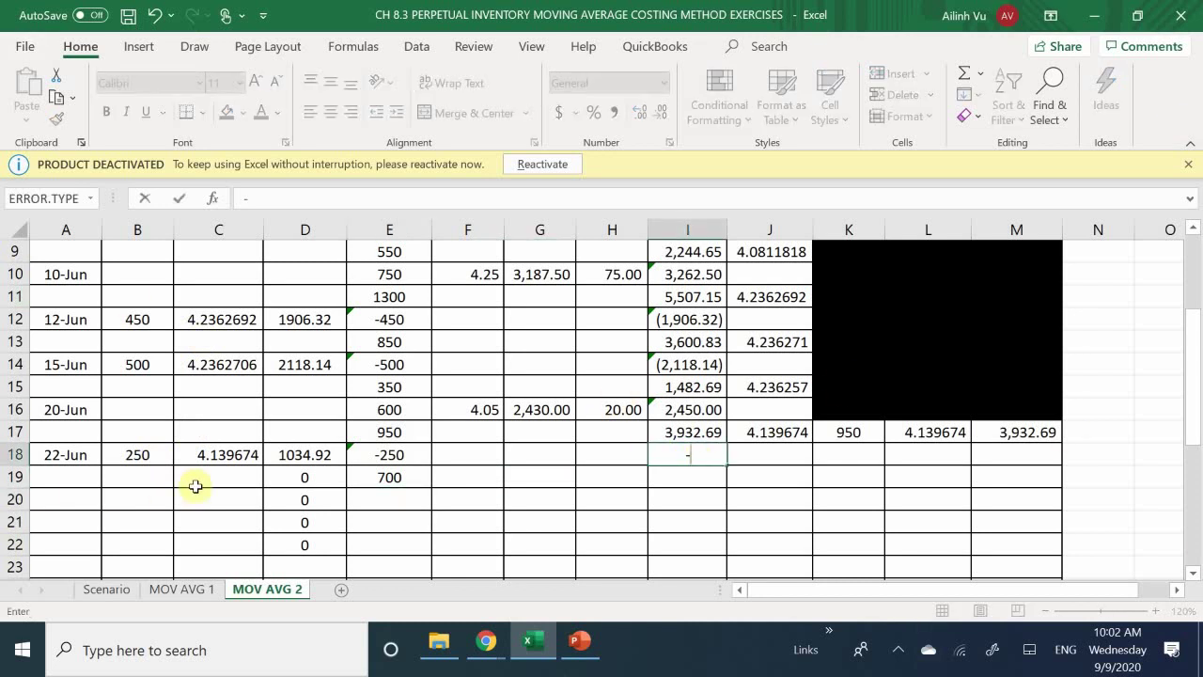
click(305, 457)
key(Return)
- Calculate the remaining inventory cost in I19 with =I17+I18
text(=)
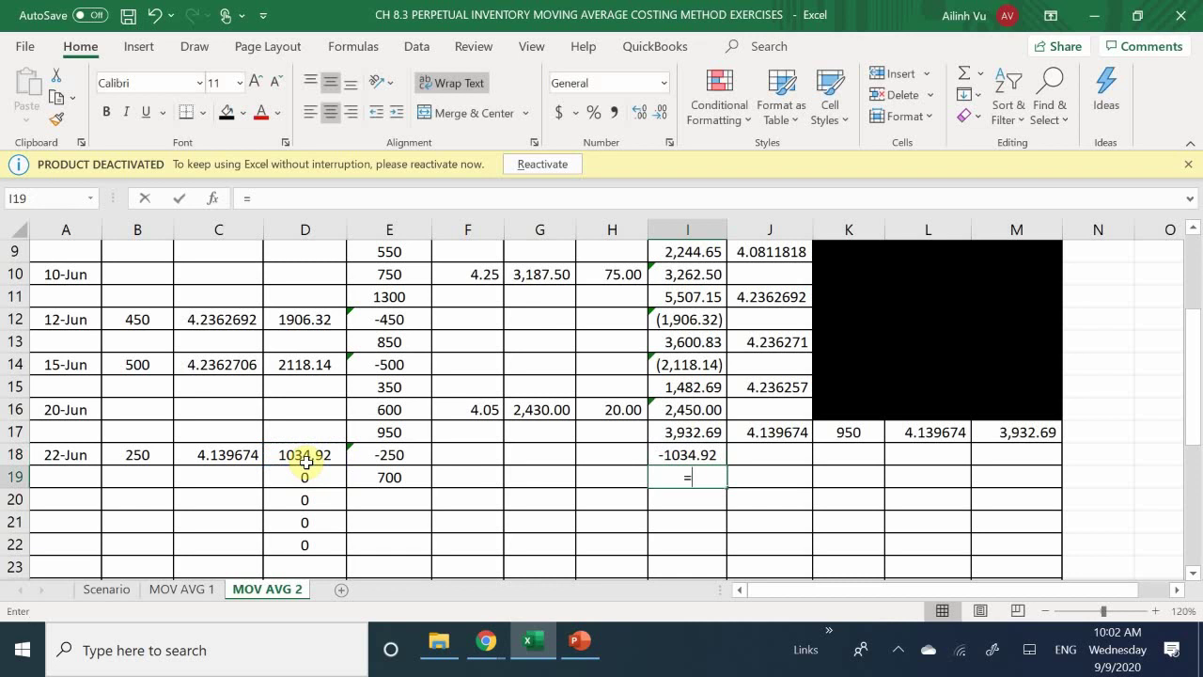
key(Up)
key(Up)
text(+)
key(Up)
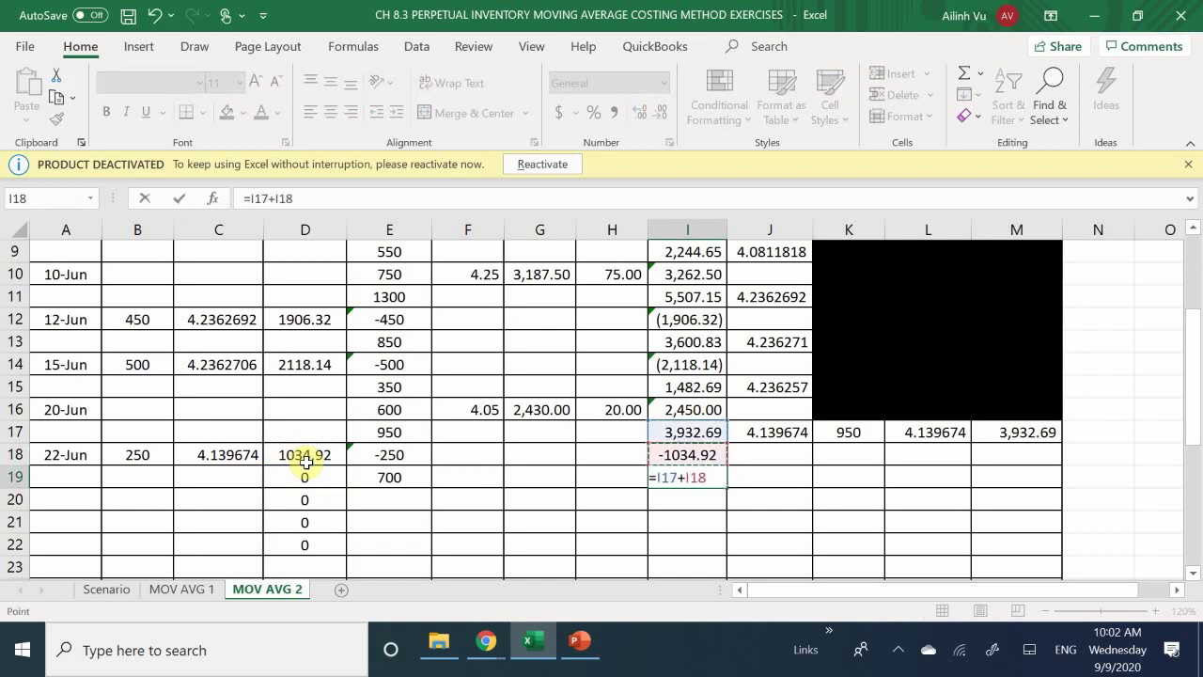
key(Return)
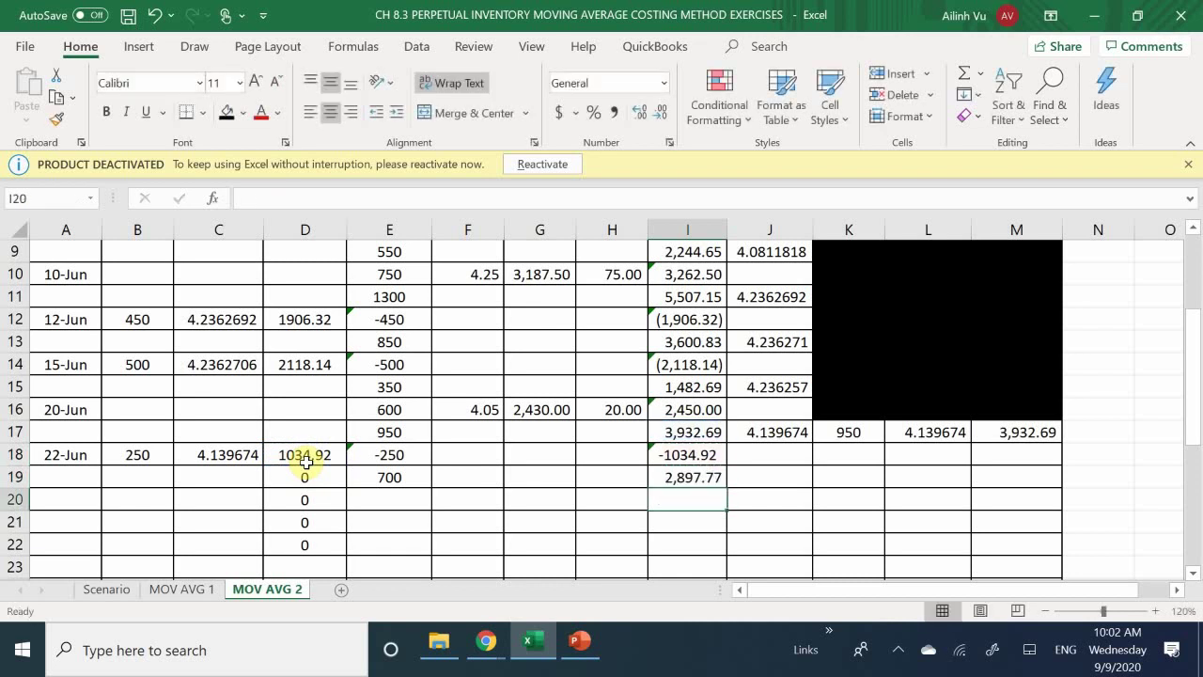
- Calculate the new moving average unit cost in J19 with =I19/E19
key(Right)
key(Up)
text(=)
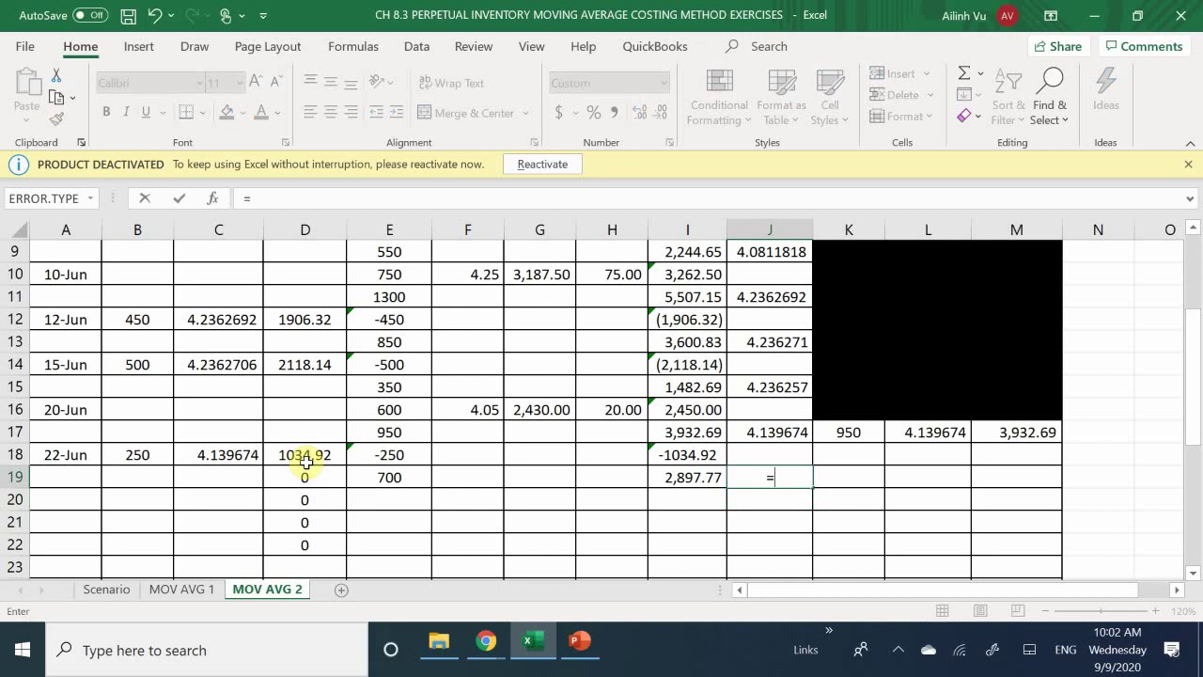
key(Left)
text(/)
key(Left)
key(Left)
key(Left)
key(Left)
key(Left)
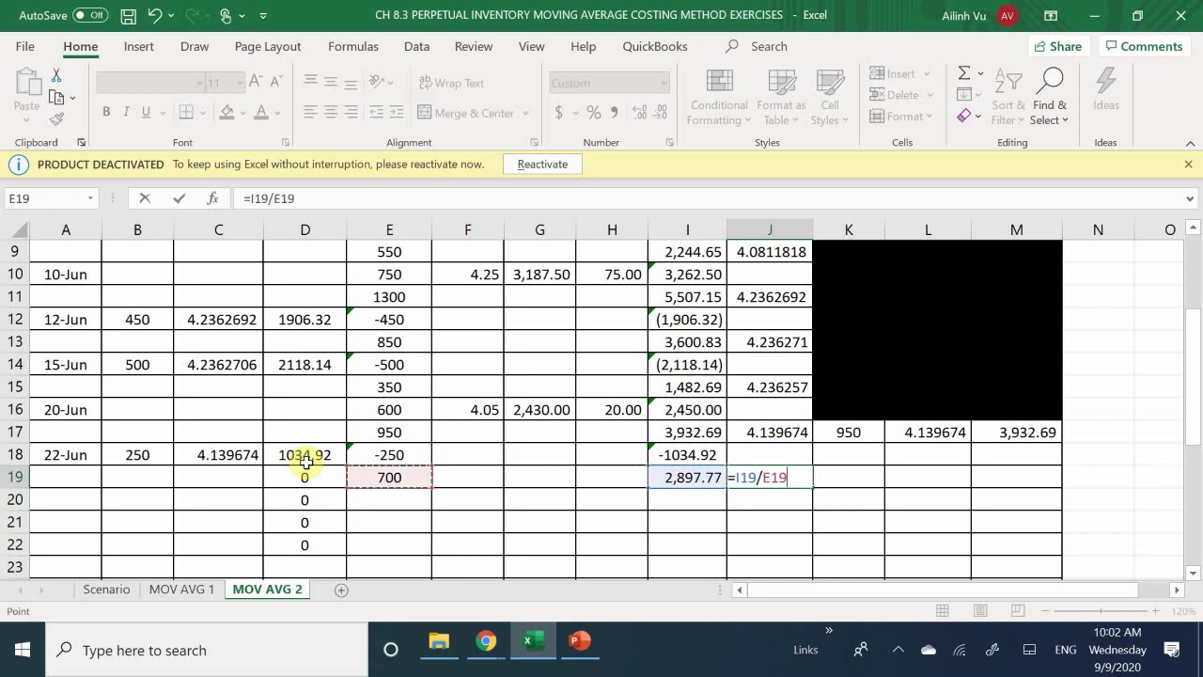
key(Return)
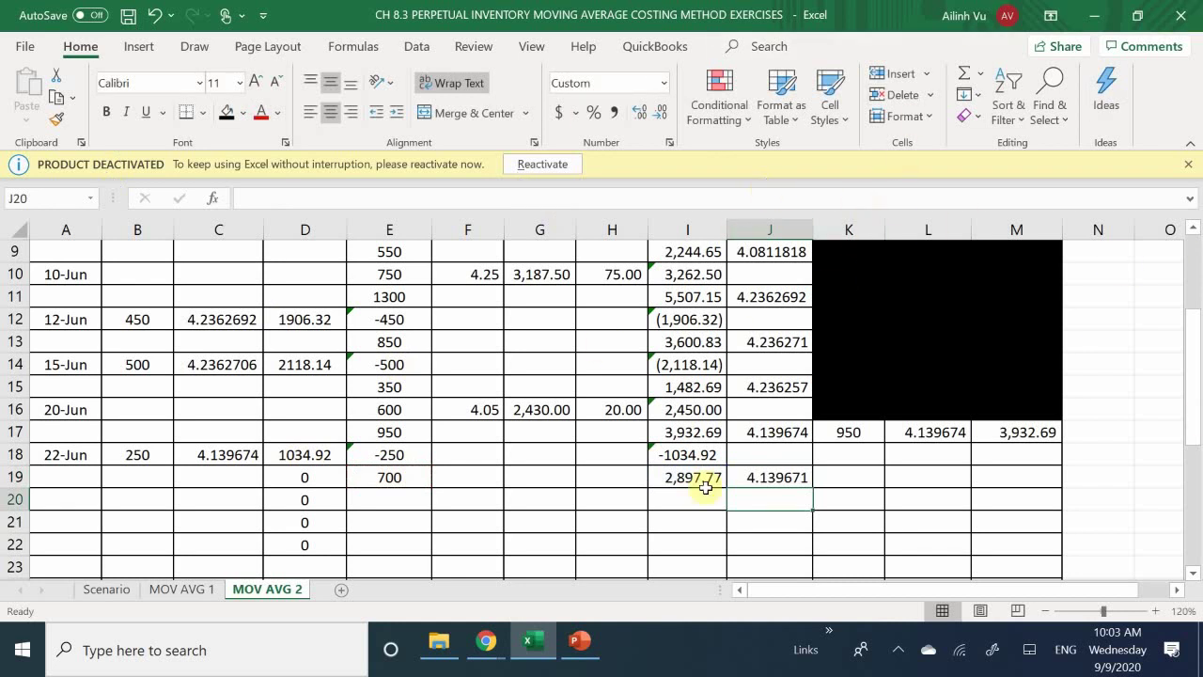
- Link the ending inventory quantity in K19 to the remaining quantity with =E19
click(842, 475)
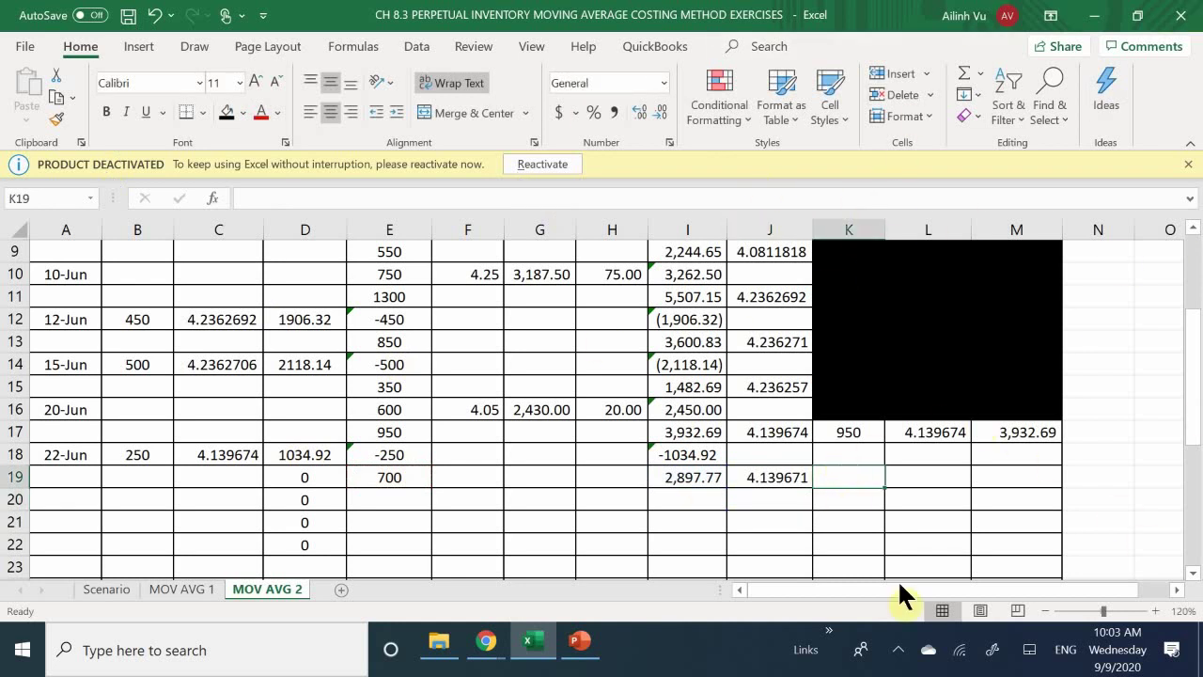
text(=)
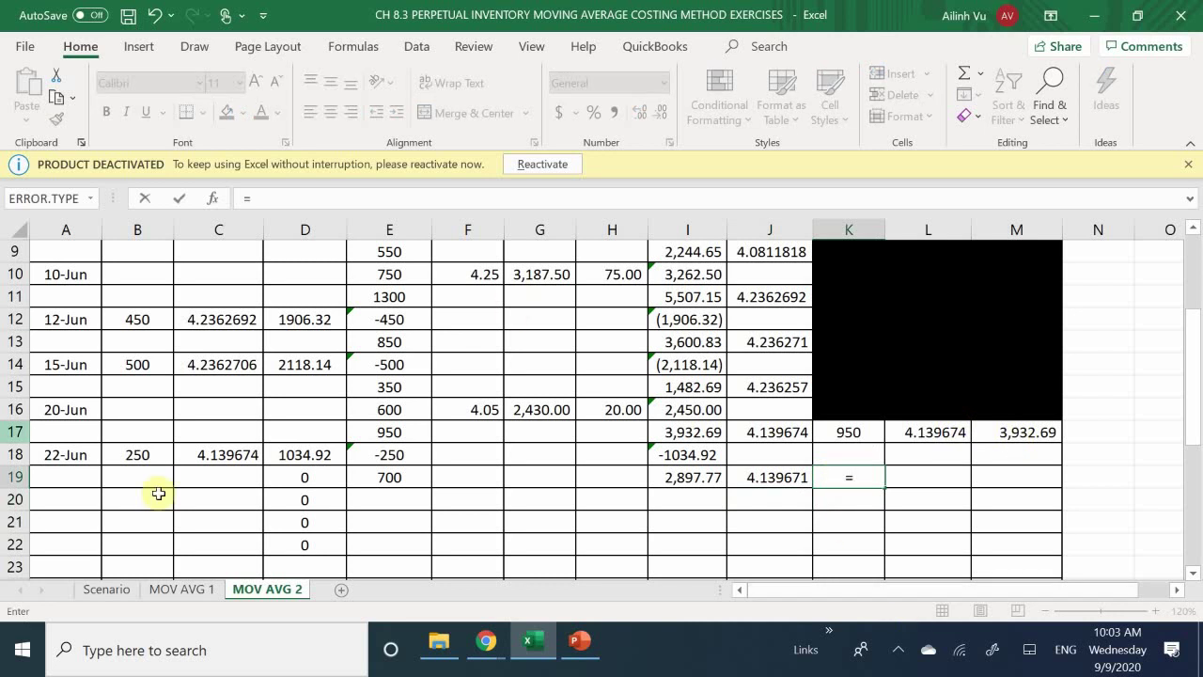
click(383, 479)
key(Return)
- Link the ending inventory total cost in M19 to the remaining inventory cost with =I19
key(Right)
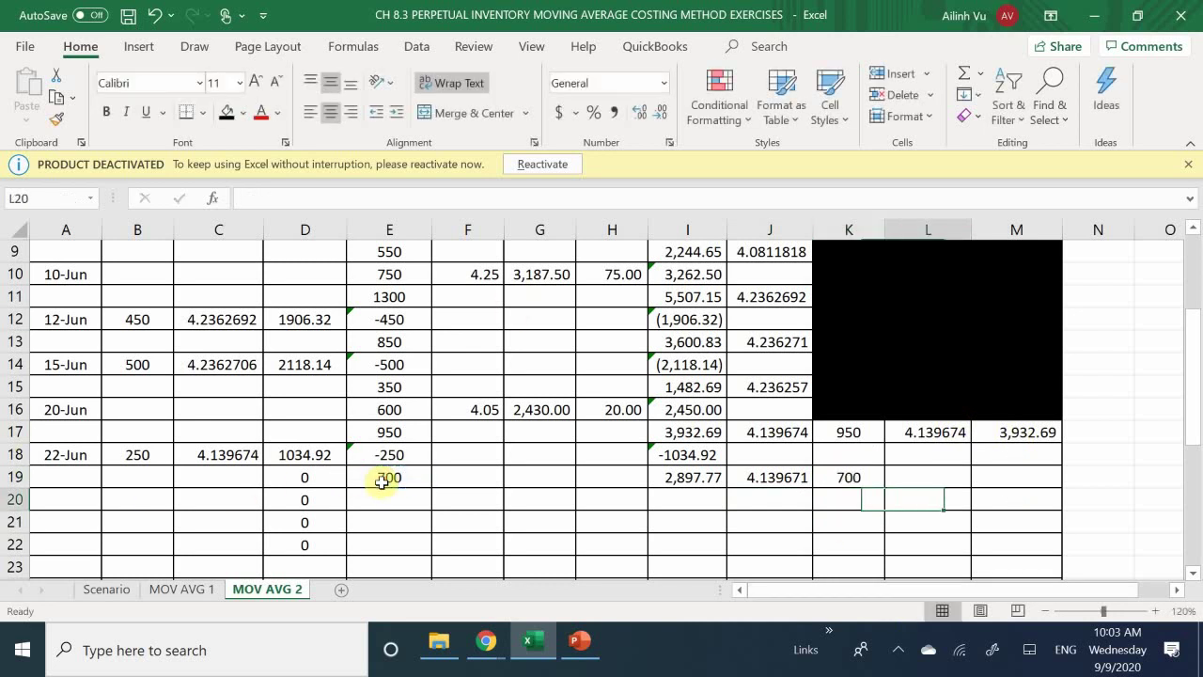
key(Right)
key(Up)
text(=)
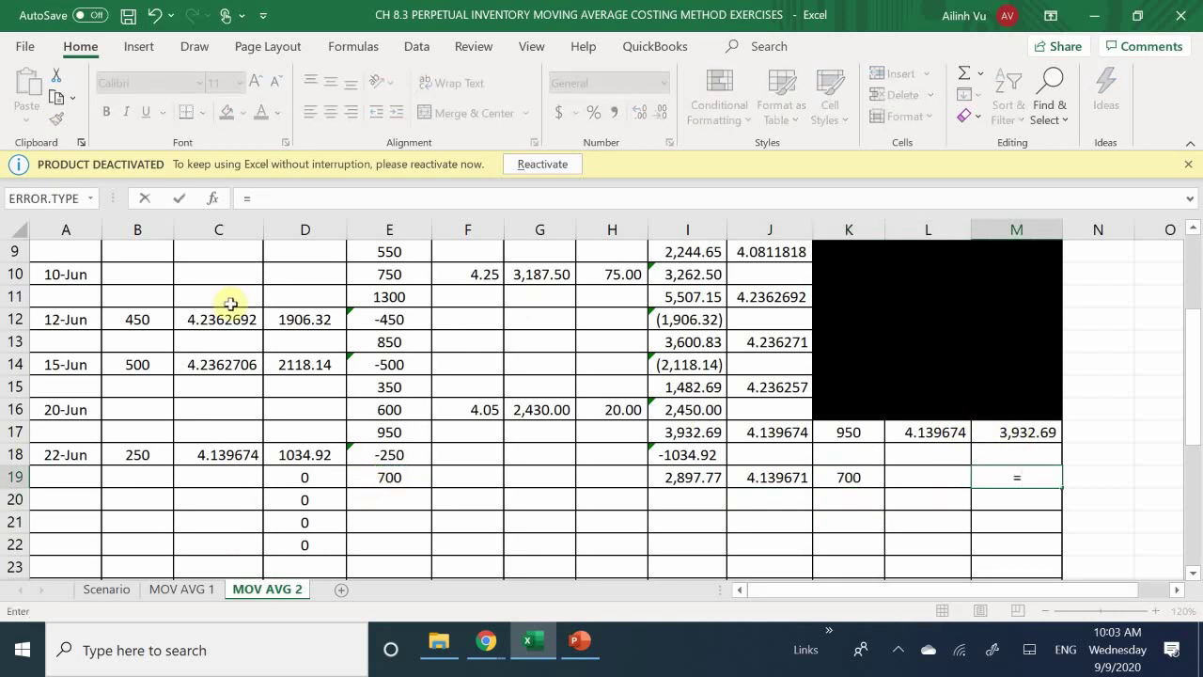
click(672, 480)
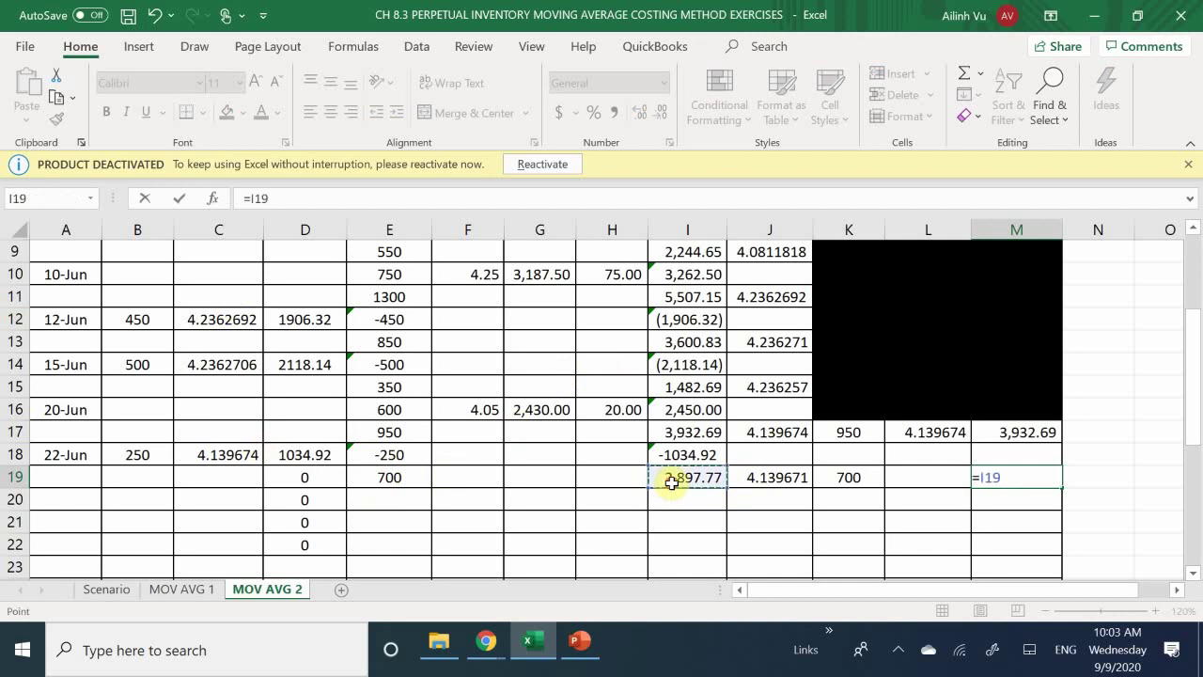
key(Return)
- Calculate the ending inventory unit cost in L19 with =M19/K19
key(Left)
key(Up)
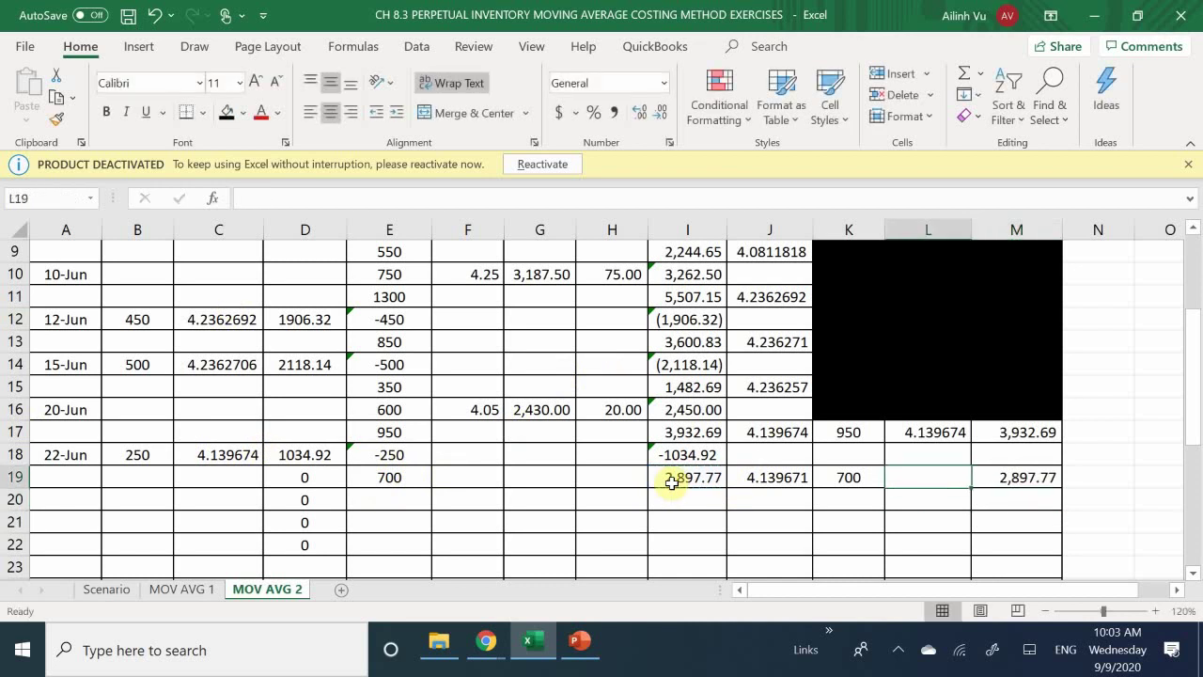
text(=)
key(Right)
text(/)
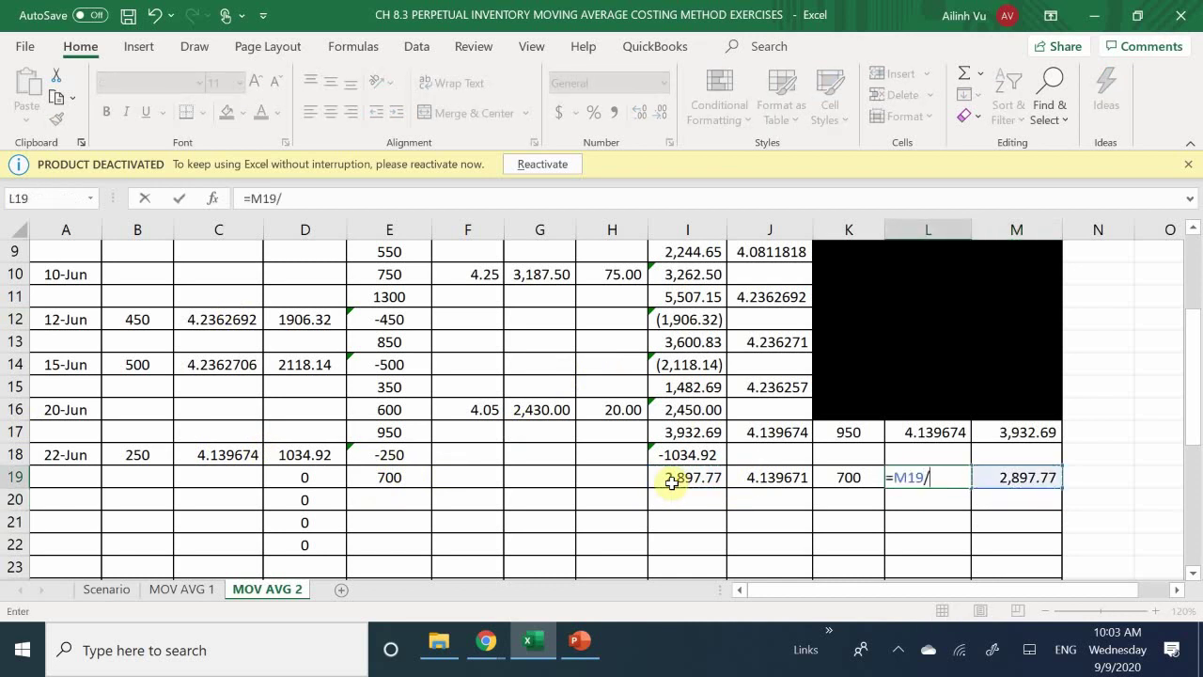
key(Left)
key(Left)
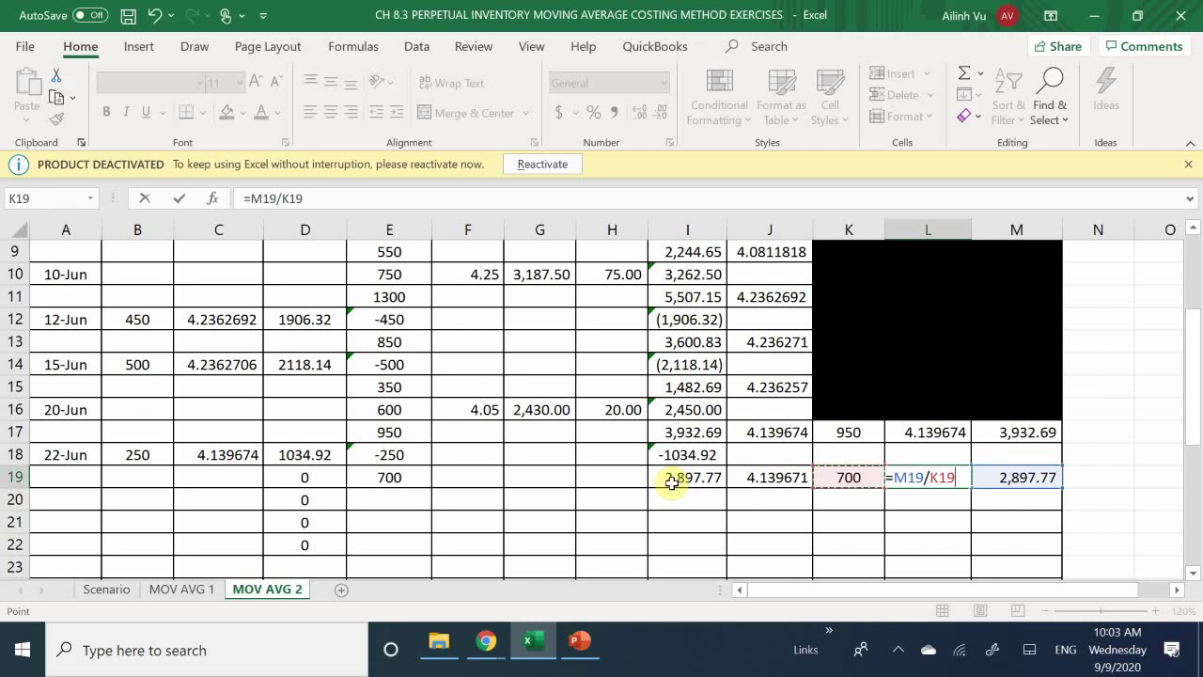
key(Return)
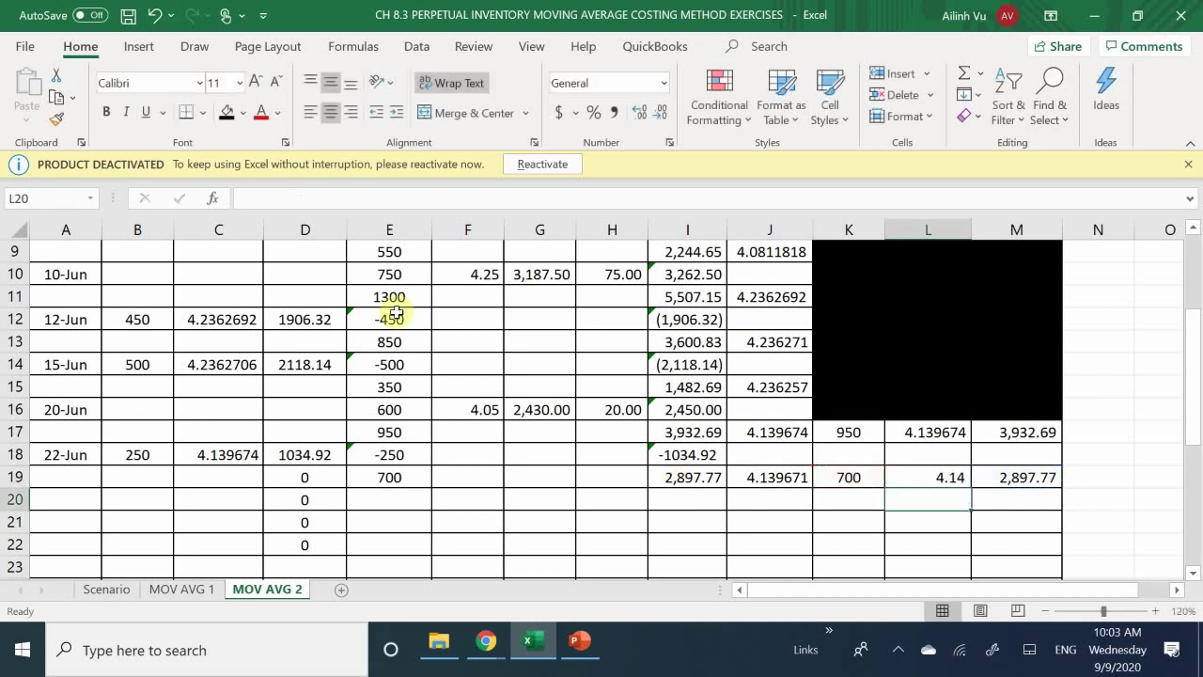
- Increase the displayed precision of the ending inventory unit cost in L19 to six decimal places
drag(923, 474, 938, 550)
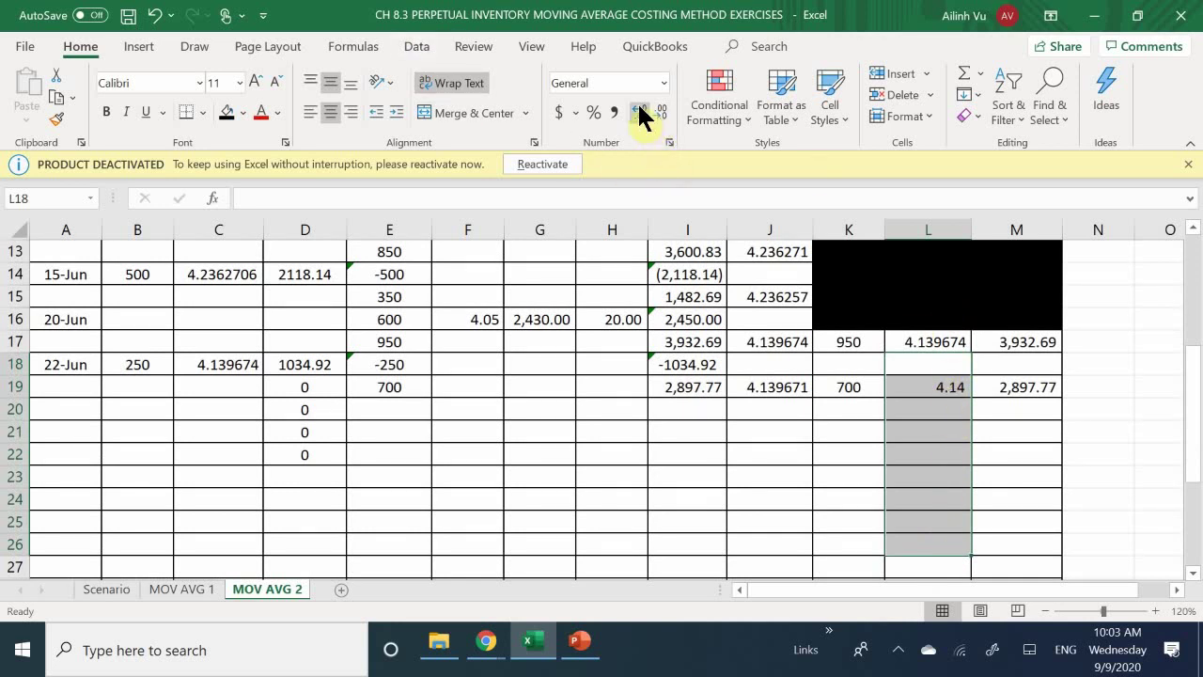
click(918, 453)
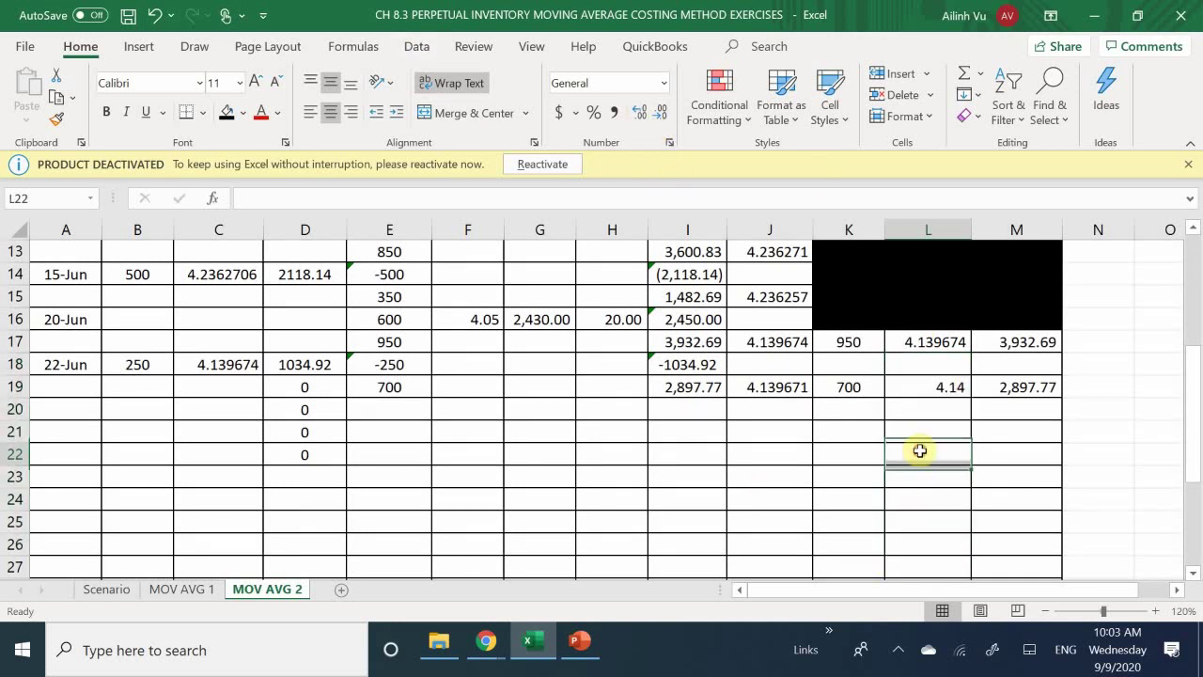
click(932, 381)
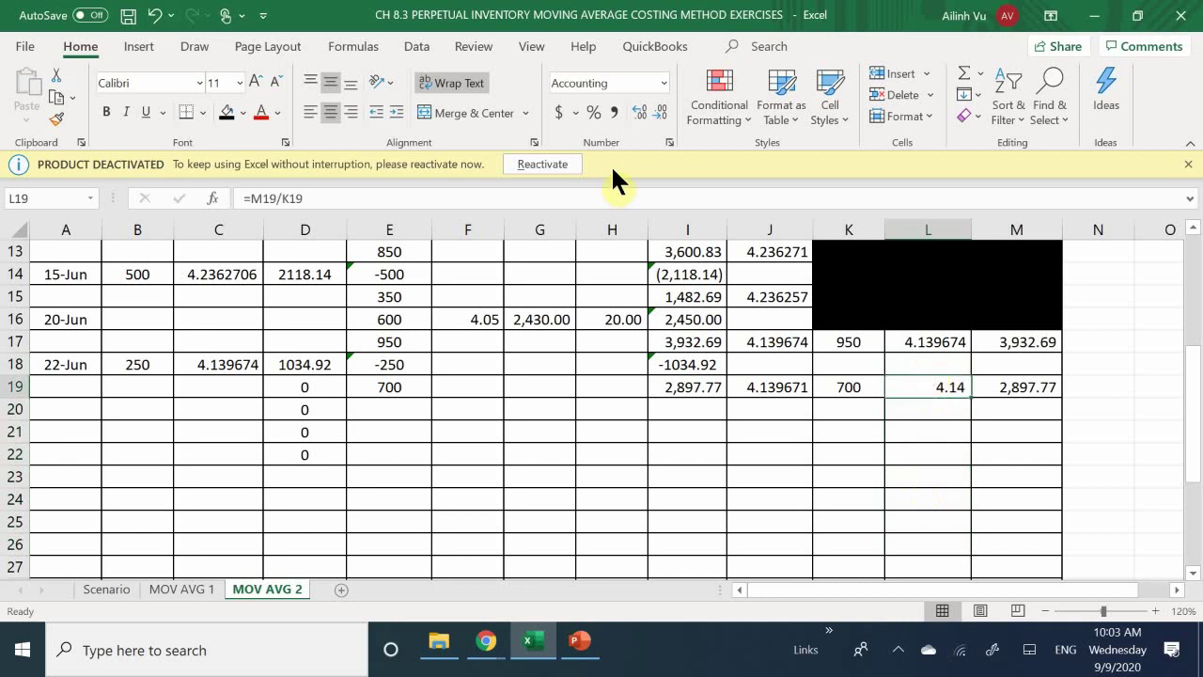
click(639, 118)
click(639, 118)
click(639, 118)
click(639, 119)
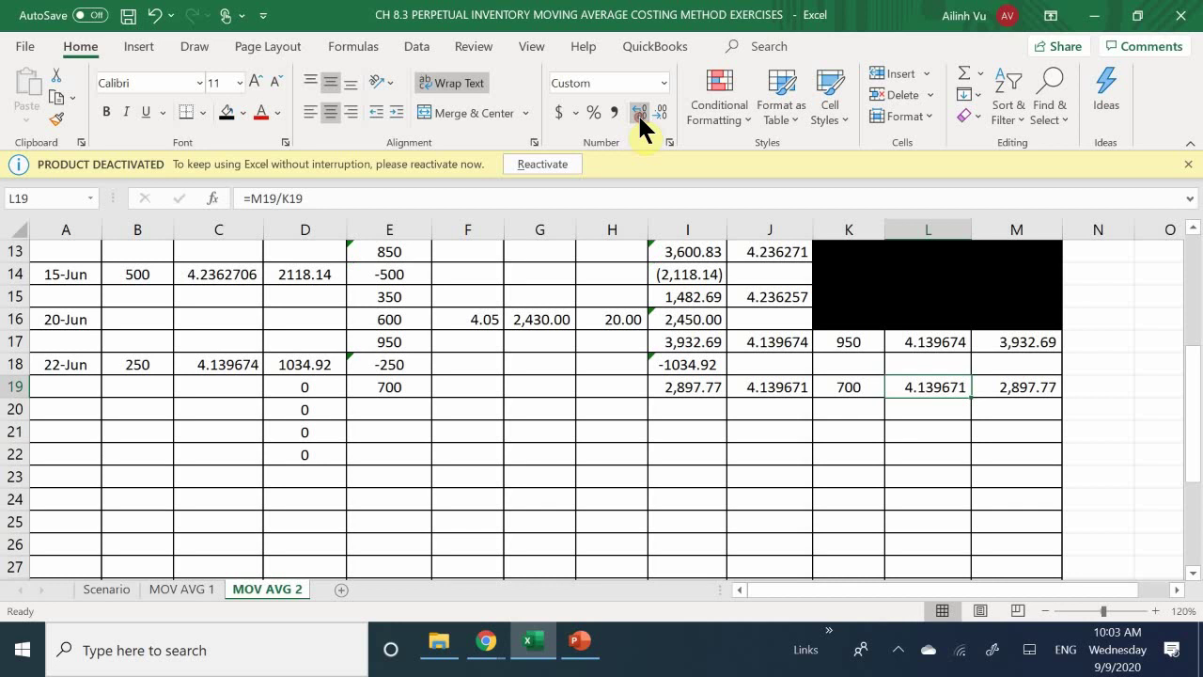
click(769, 424)
- Black out the superseded ending inventory cells K17:M18 with the fill colour and clear the zero formula from D19
drag(849, 340, 1007, 367)
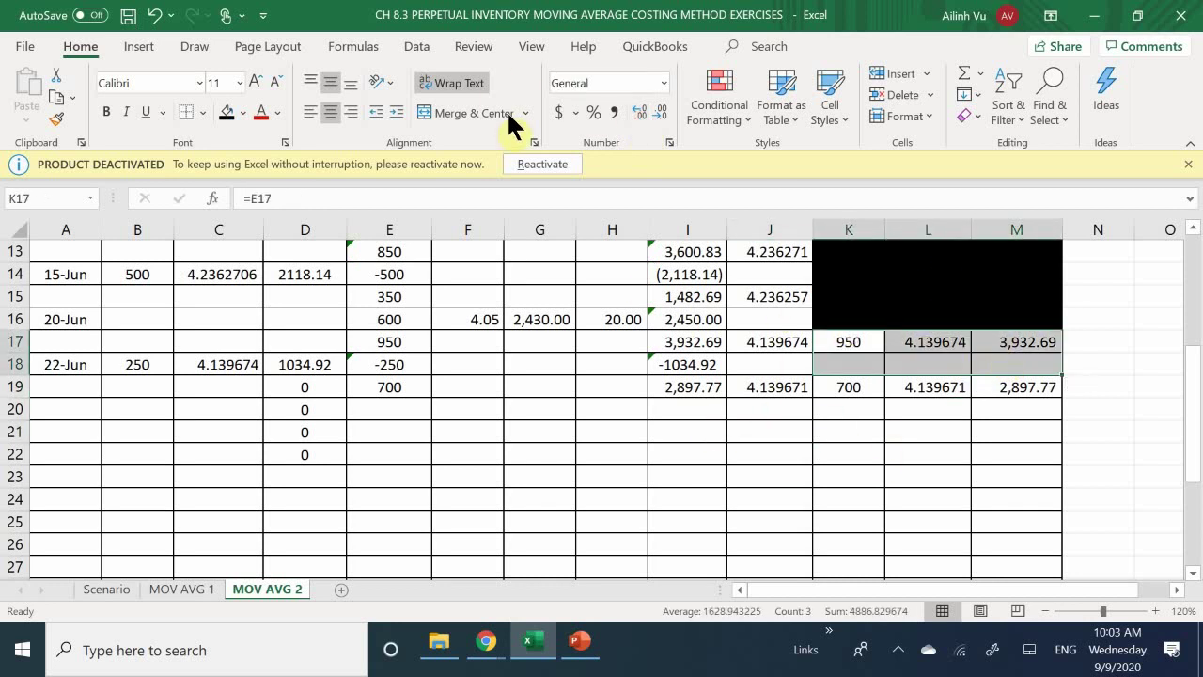
click(222, 106)
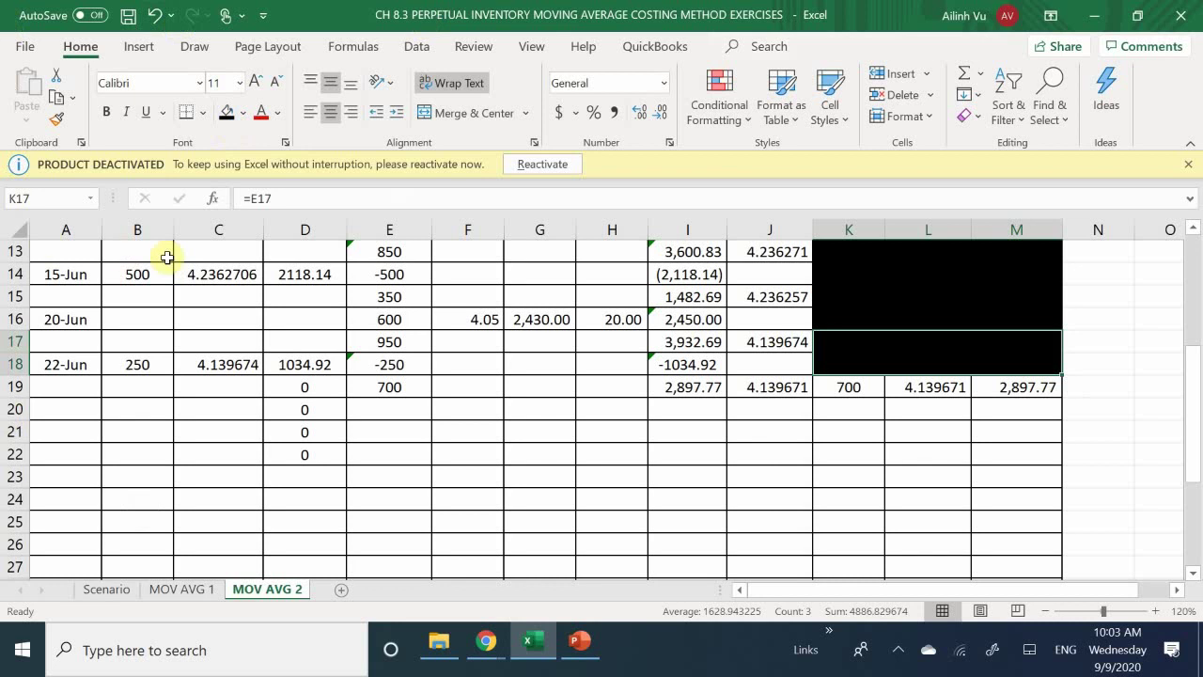
click(299, 390)
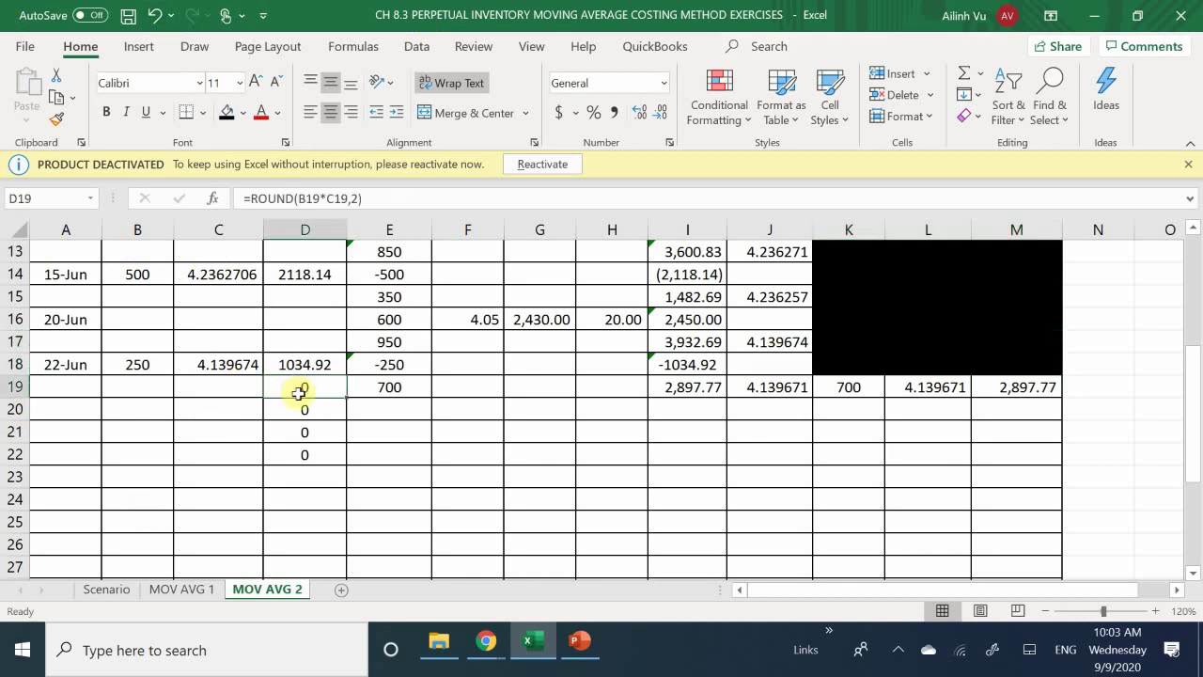
double_click(298, 390)
key(Return)
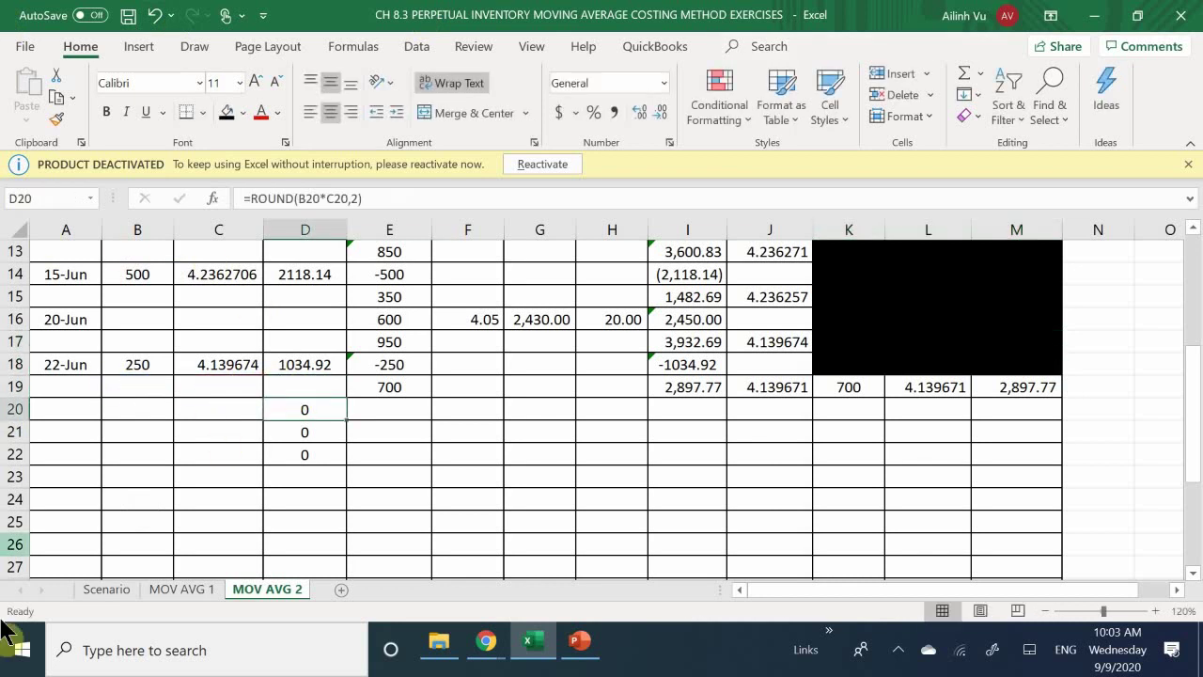
- Check the next transaction on the Scenario sheet and enter its date 6/25 in A20 of MOV AVG 2
click(106, 589)
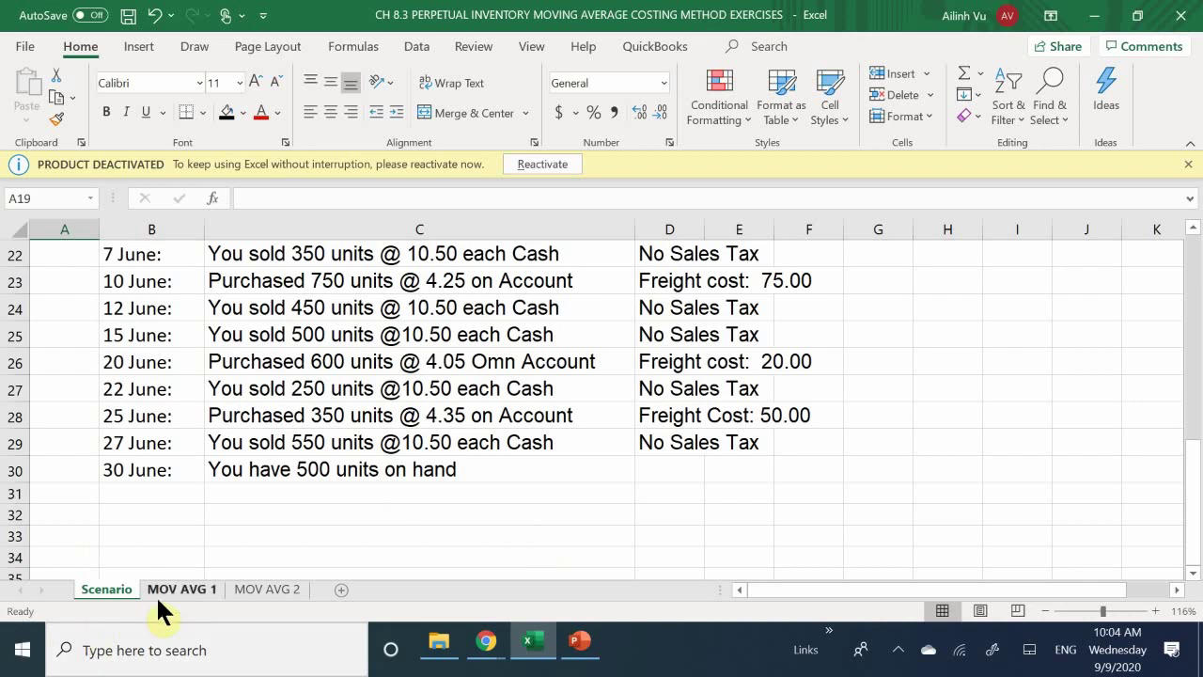
click(258, 589)
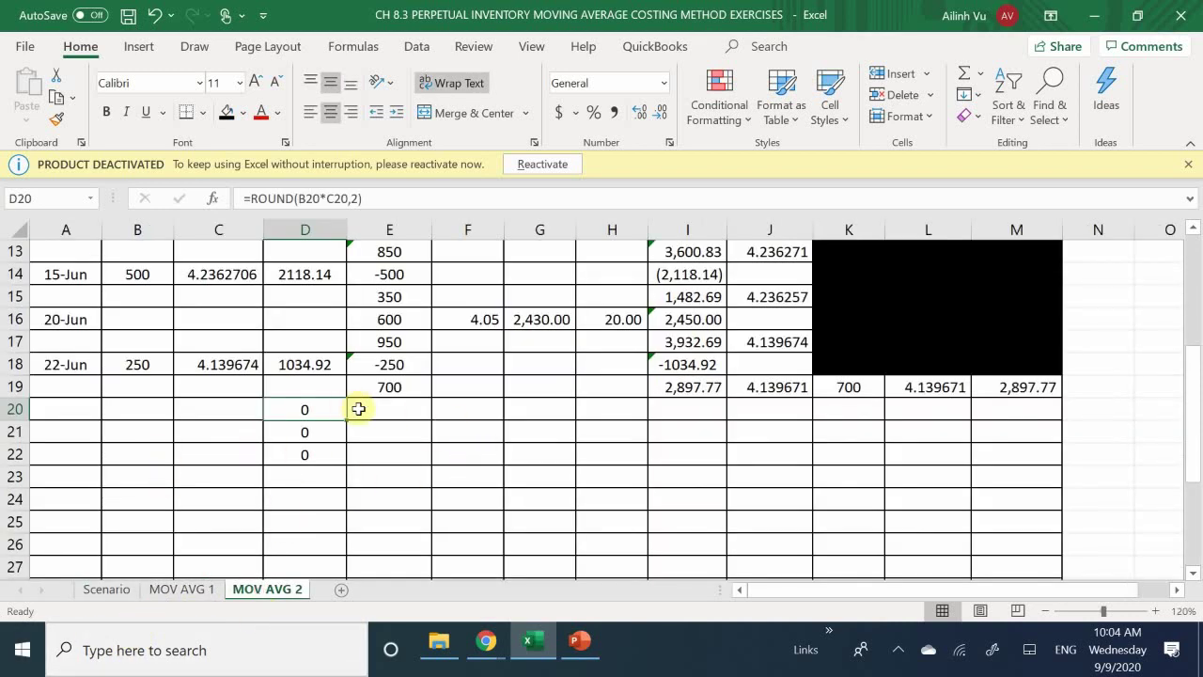
click(69, 409)
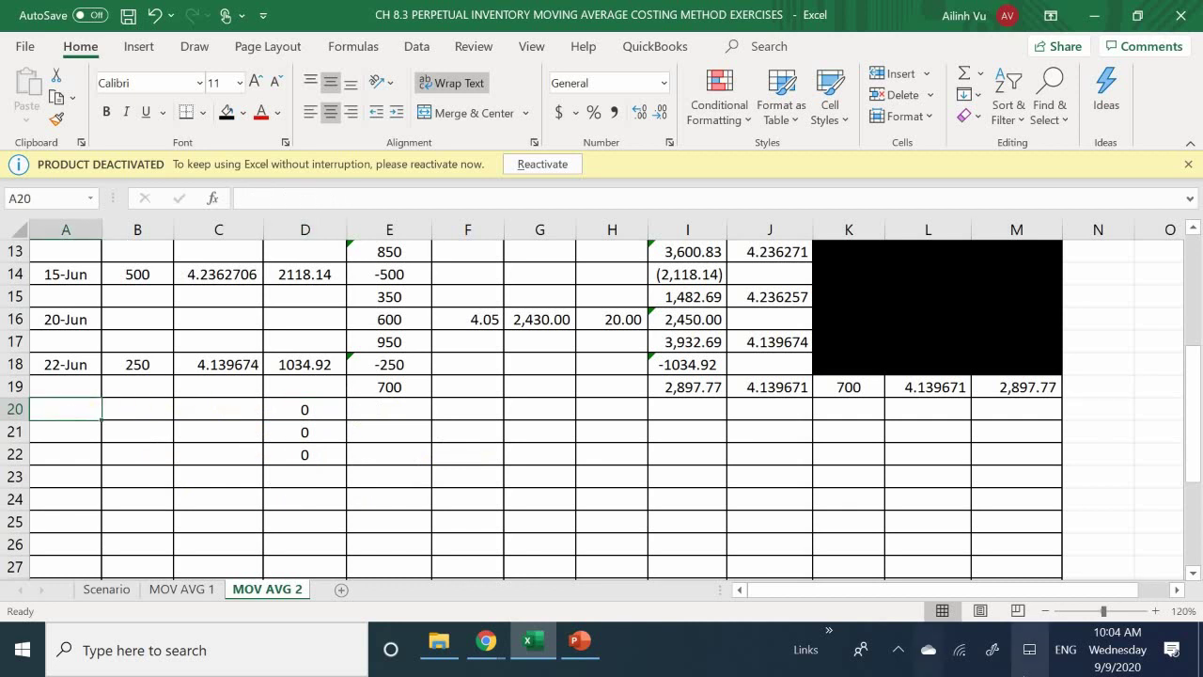
text(6/25)
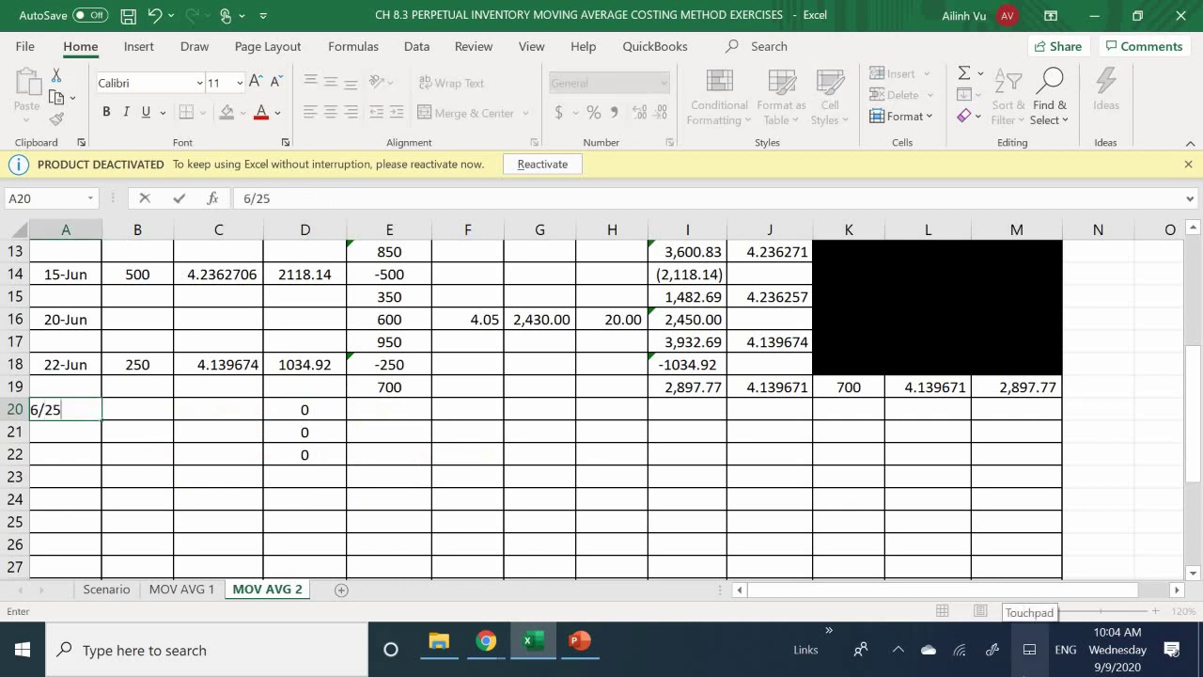
key(Return)
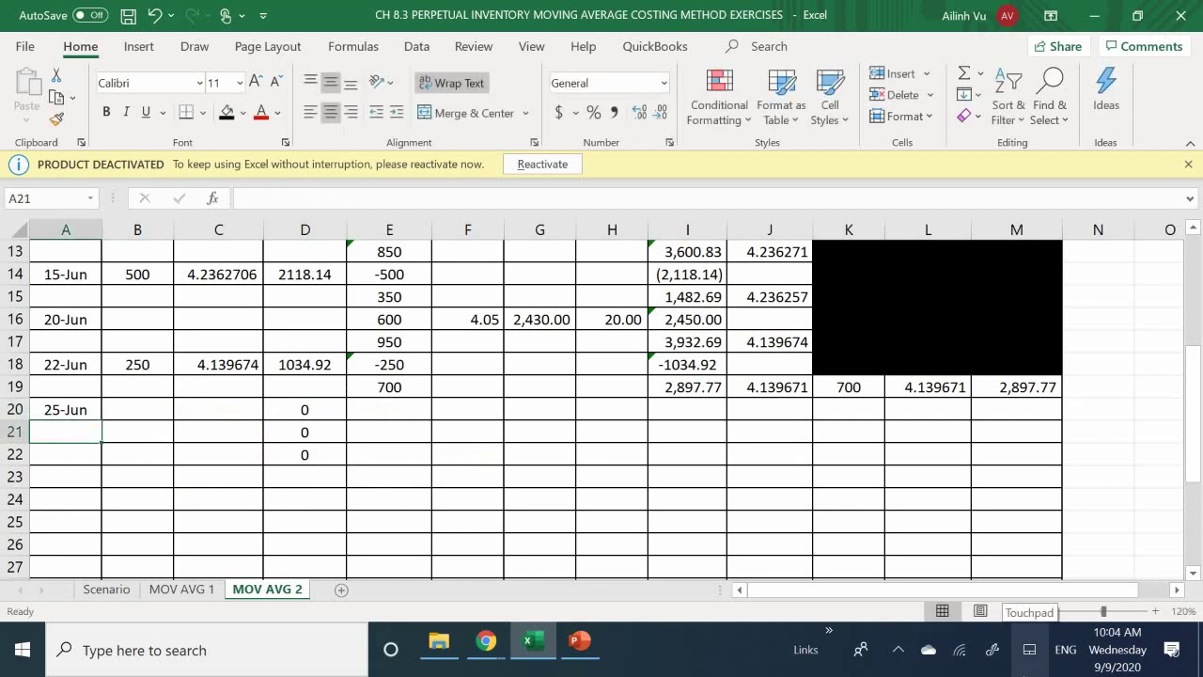
- Enter the 25 June purchase quantity 350 in E20 and the unit cost 4.35 in F20
key(Right)
key(Right)
key(Right)
key(Up)
key(Right)
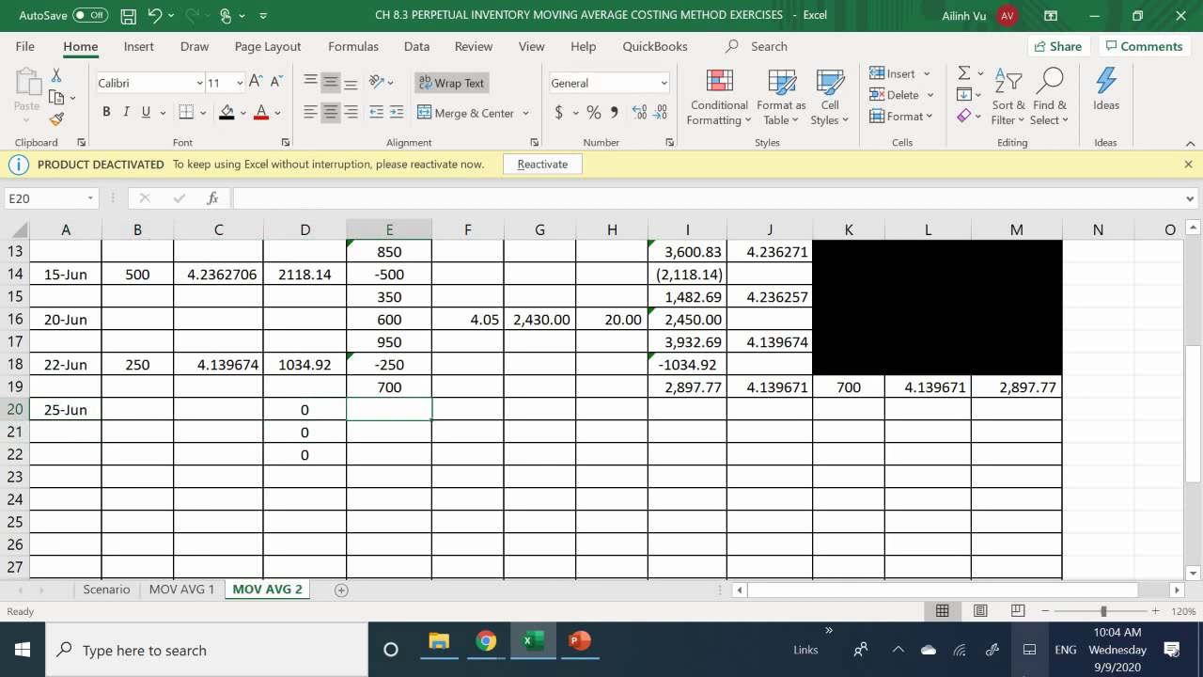
text(350)
key(Return)
key(Right)
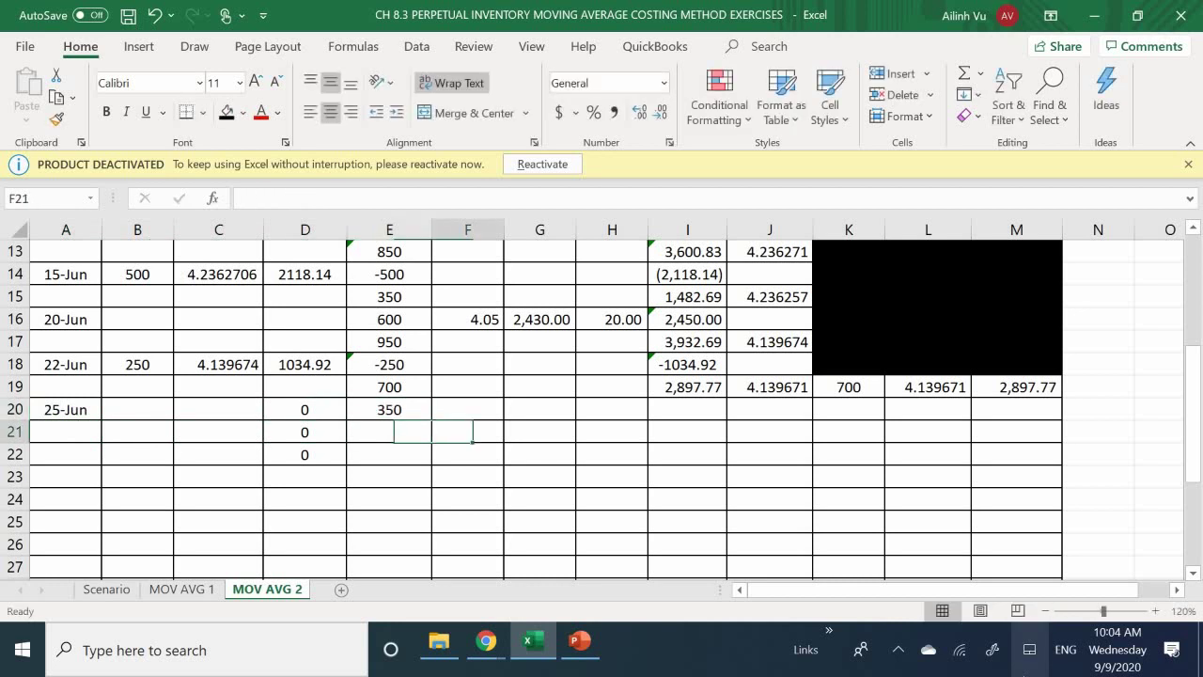
key(Up)
text(4.35)
key(Return)
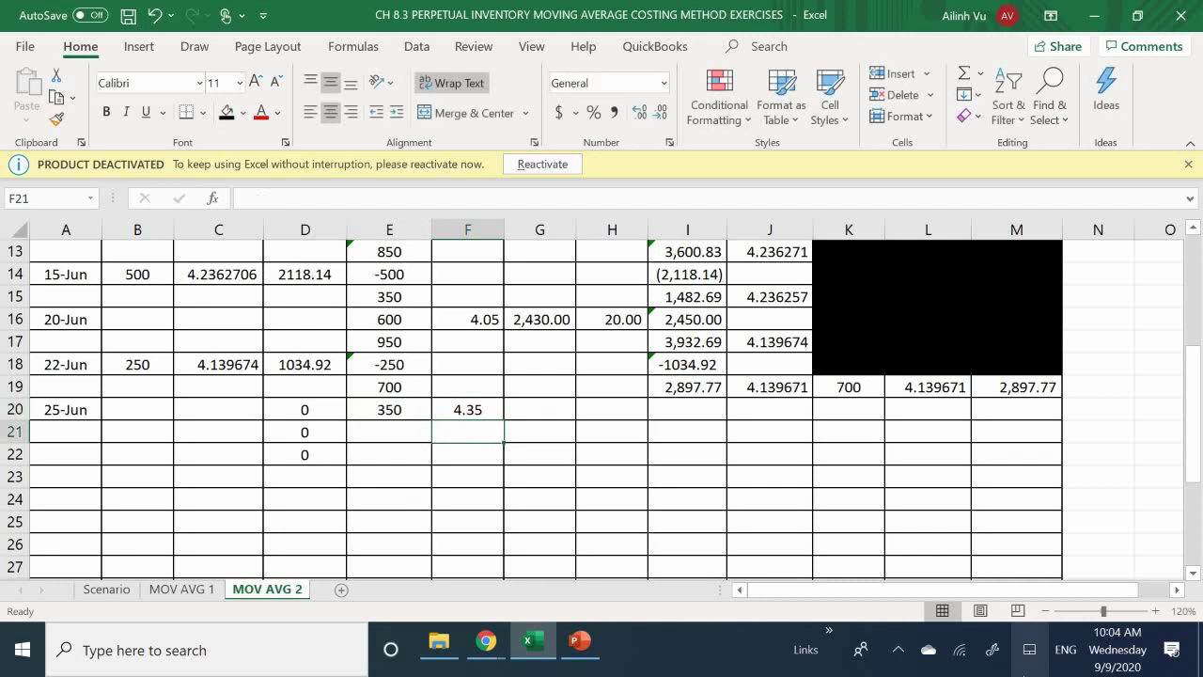
- Calculate the 25 June purchase amount in G20 with =F20*E20
key(Right)
key(Up)
text(=)
key(Left)
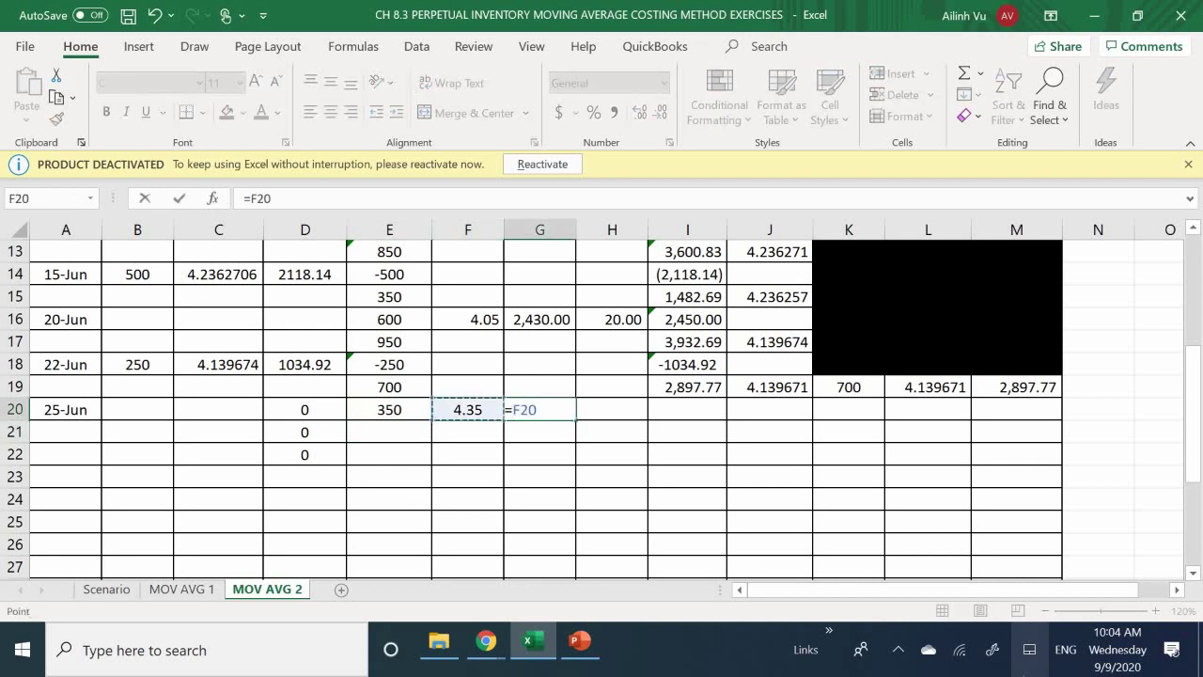
text(*)
key(Left)
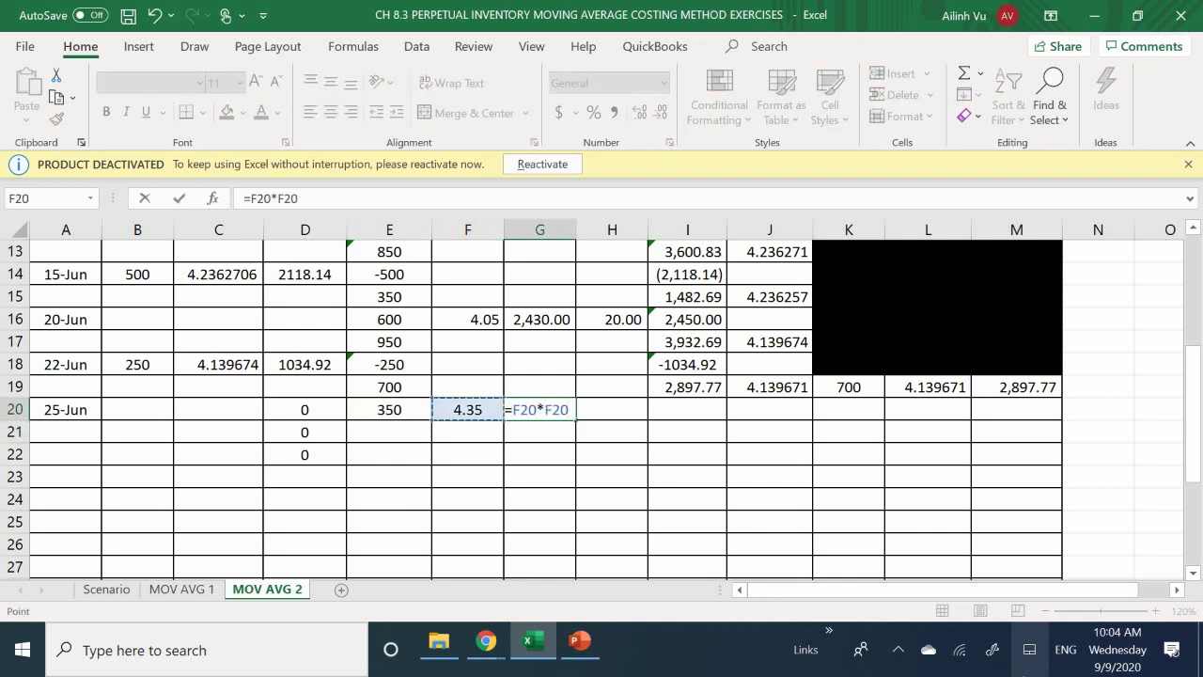
key(Left)
key(Return)
- Enter the 25 June freight cost of 50 in H20
key(Right)
key(Up)
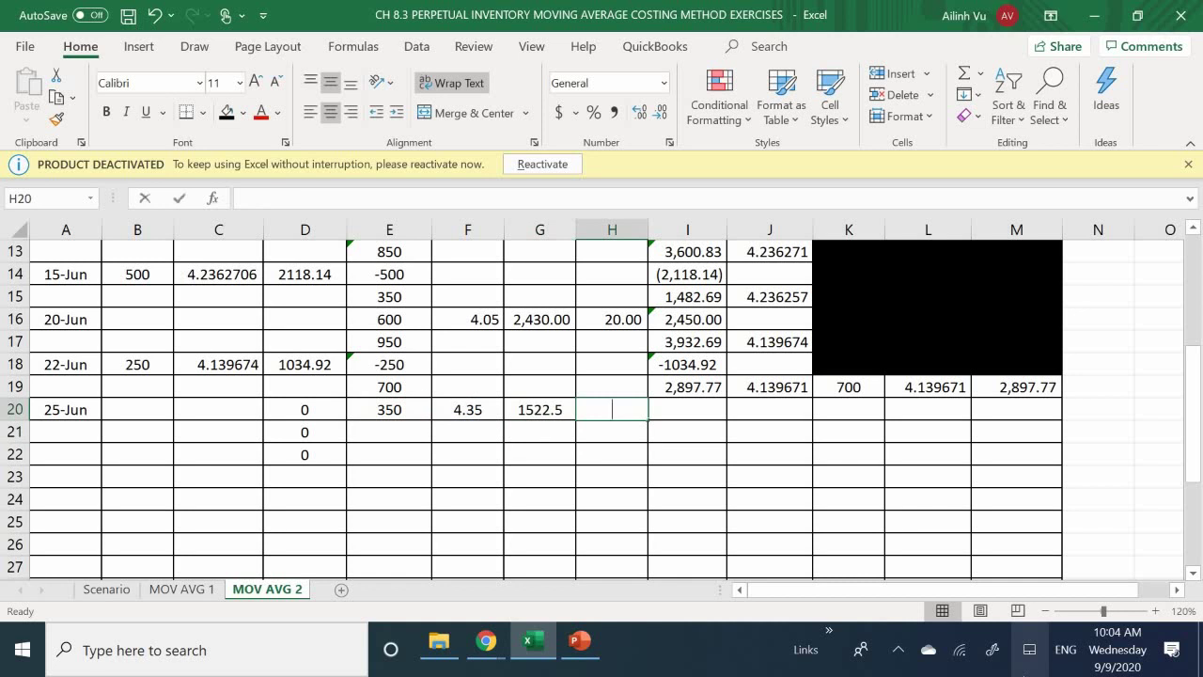
text(50)
key(Return)
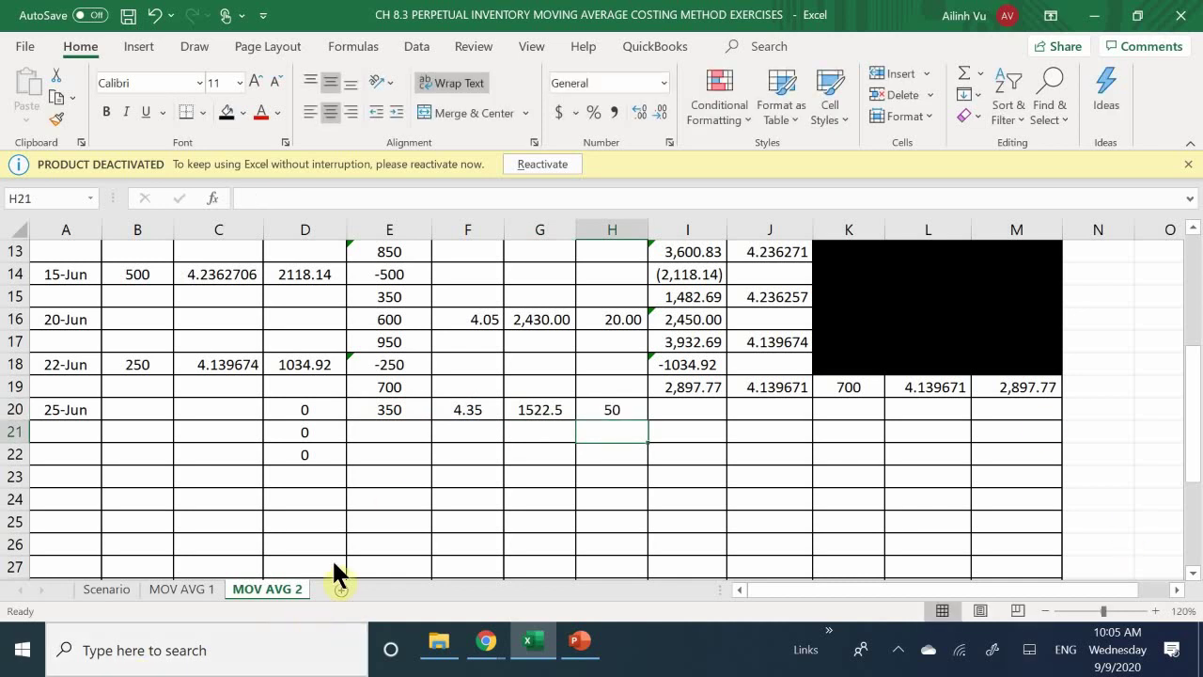
- Apply the comma number format to columns F through I from row 20 downward
click(460, 411)
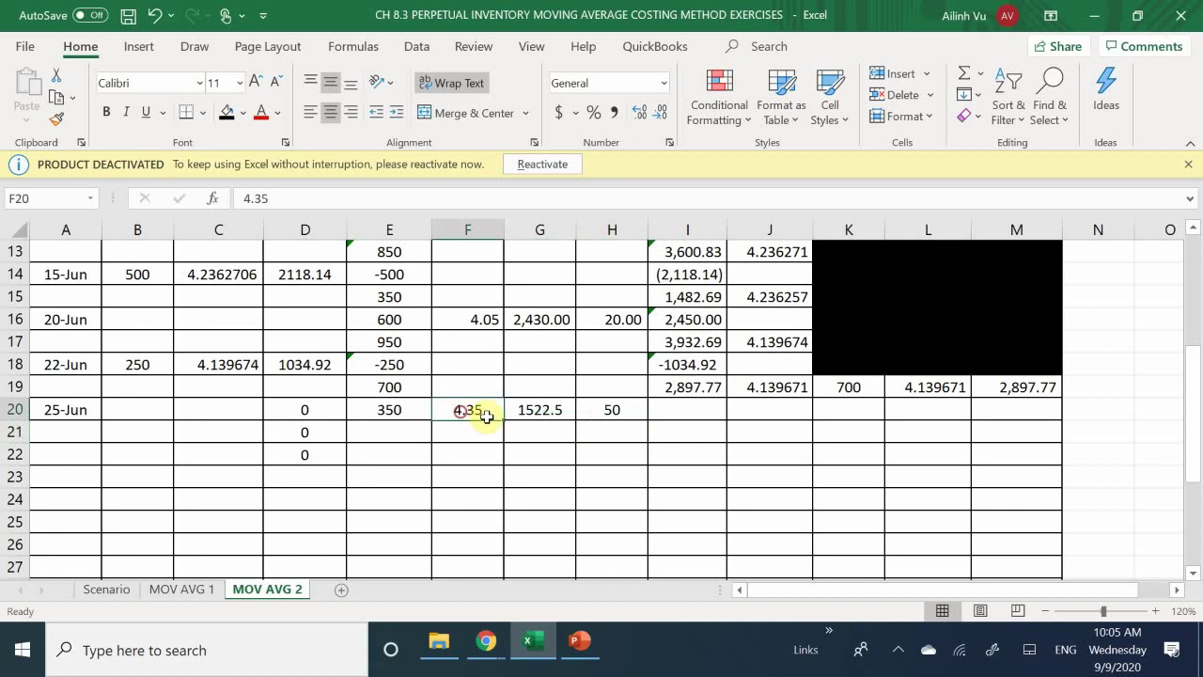
drag(486, 416, 708, 523)
scroll(691, 338, up, 5)
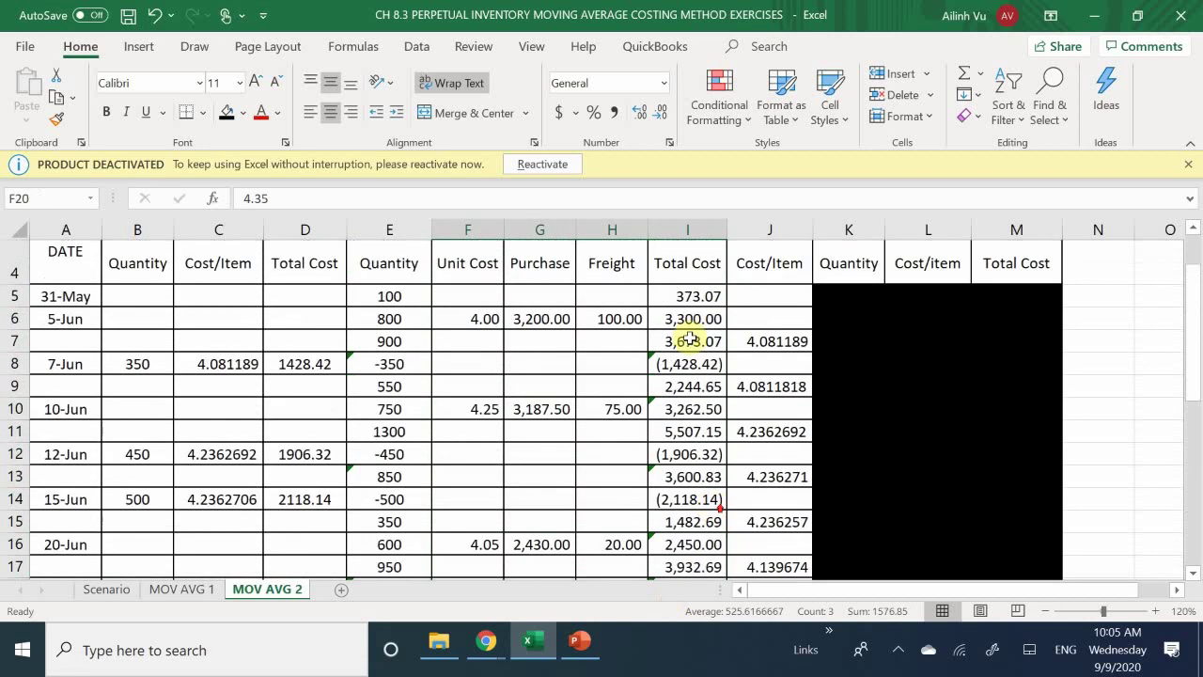
click(614, 115)
- Calculate the 25 June purchase's total cost including freight in I20 with =H20+G20
click(674, 409)
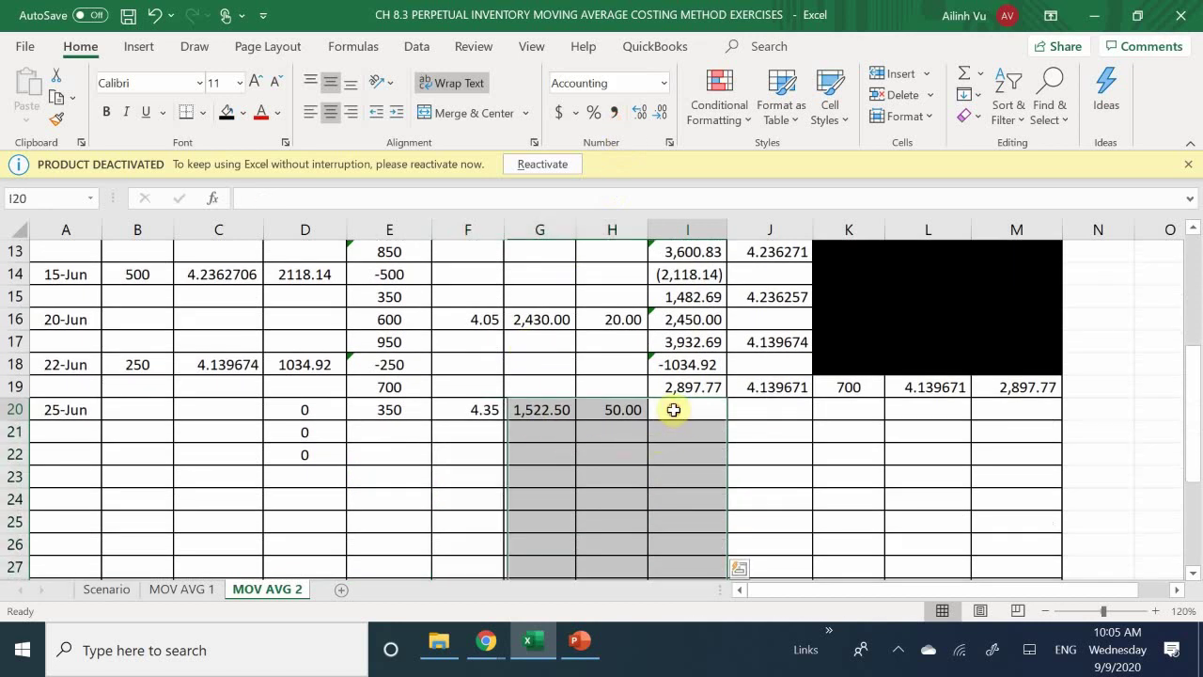
click(674, 410)
text(=H20+)
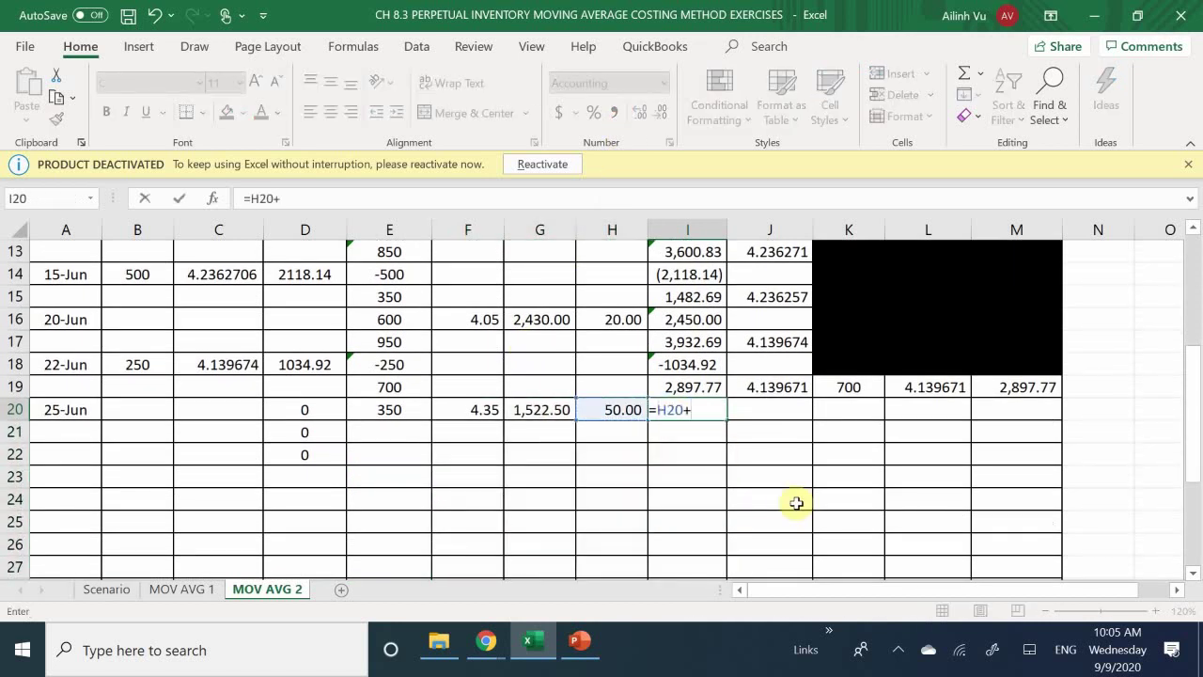
key(Left)
key(Left)
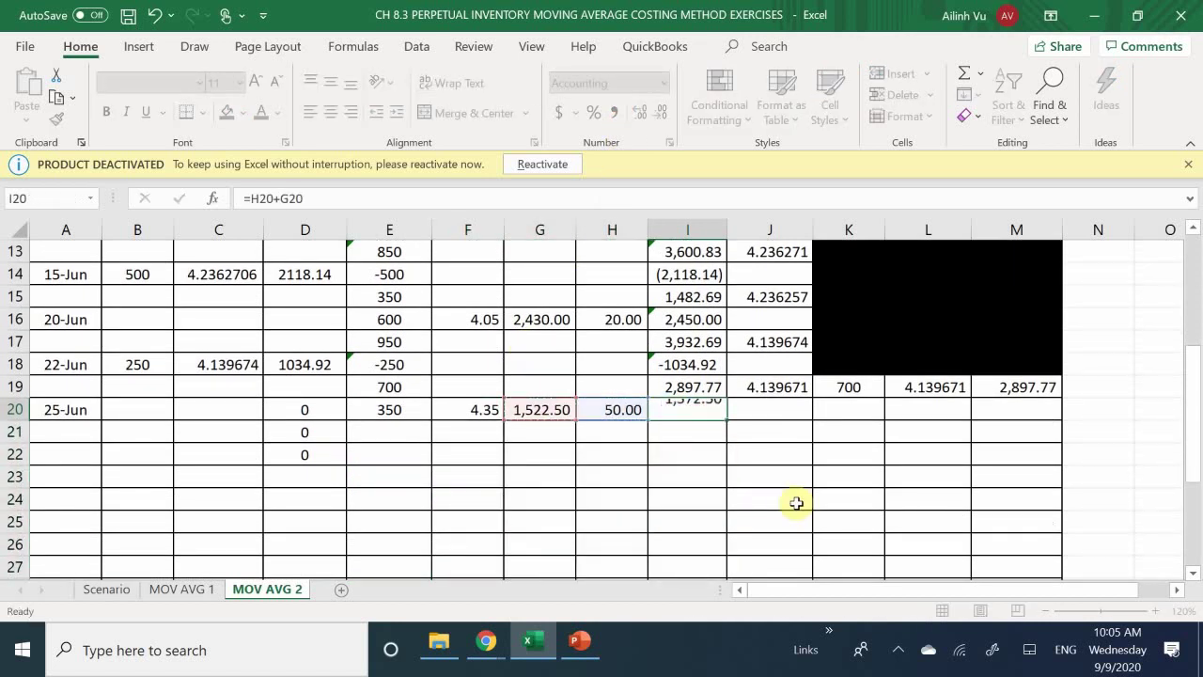
key(Return)
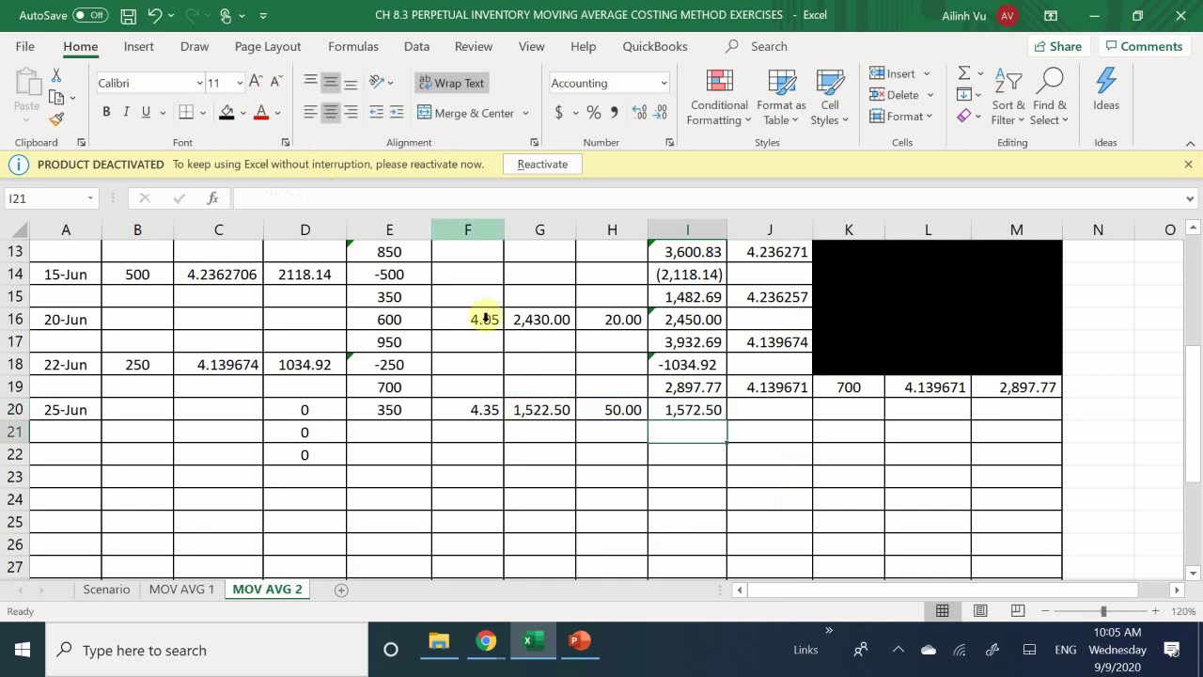
click(766, 407)
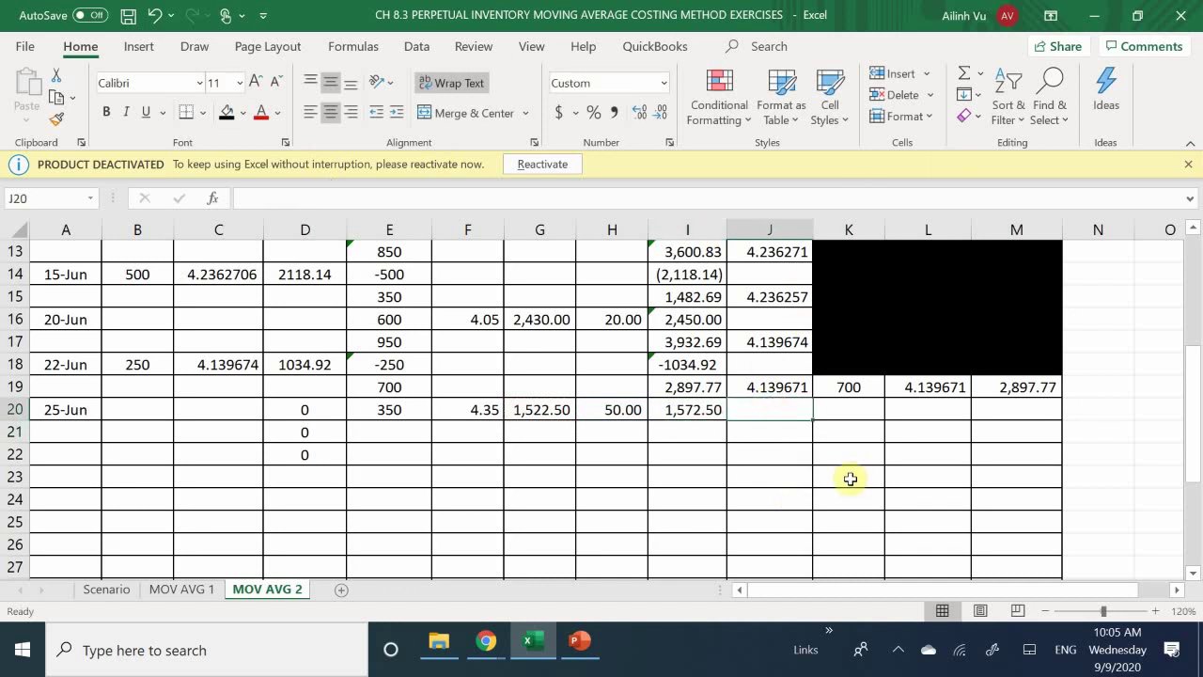
- Calculate the quantity on hand after the 25 June purchase in E21 with =E19+E20
click(384, 431)
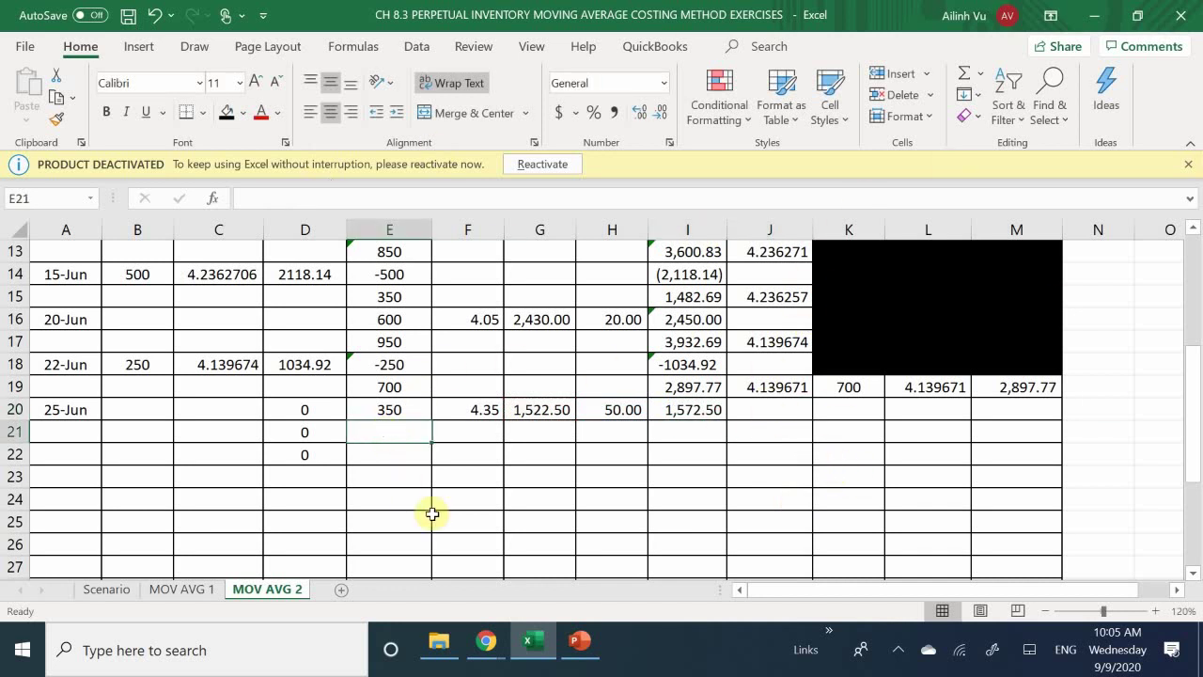
text(=E19+E20)
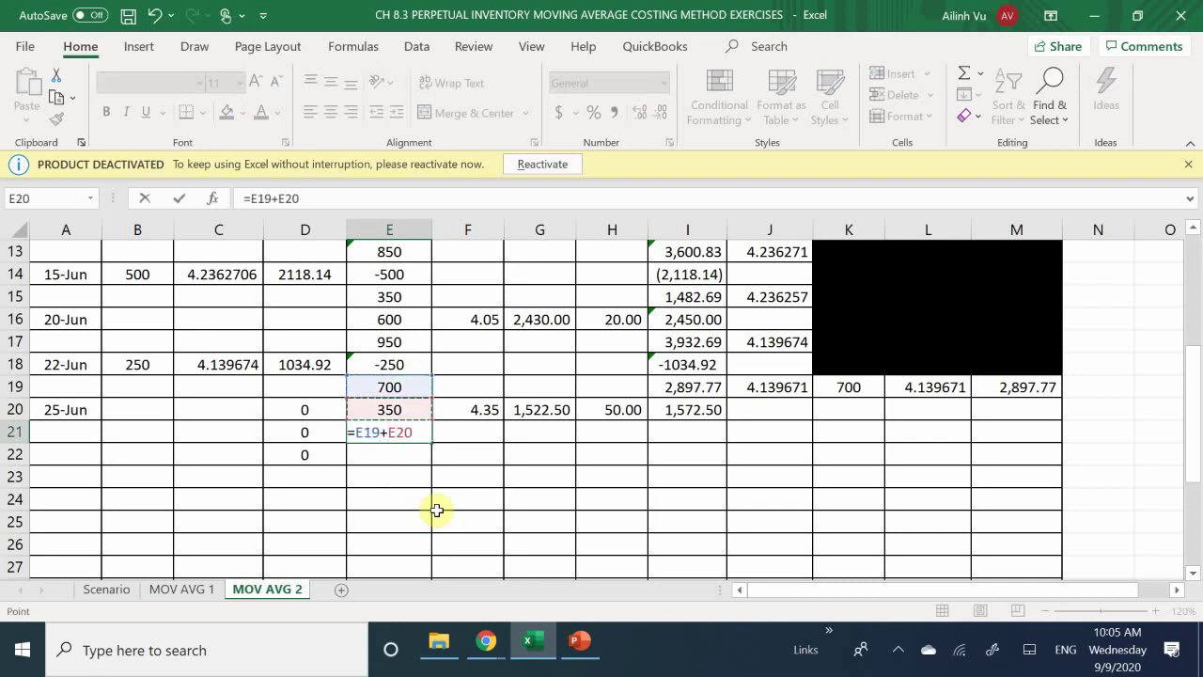
key(Return)
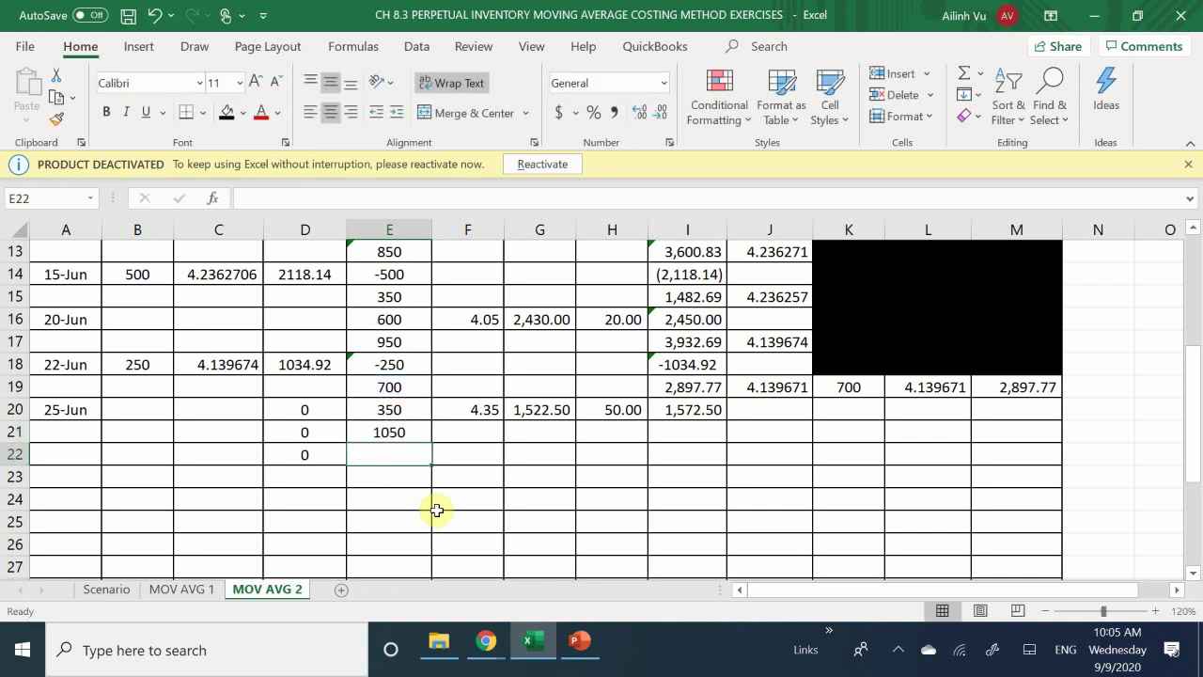
- Calculate the total inventory cost after the 25 June purchase in I21 with =I19+I20
key(Right)
key(Up)
key(Right)
key(Right)
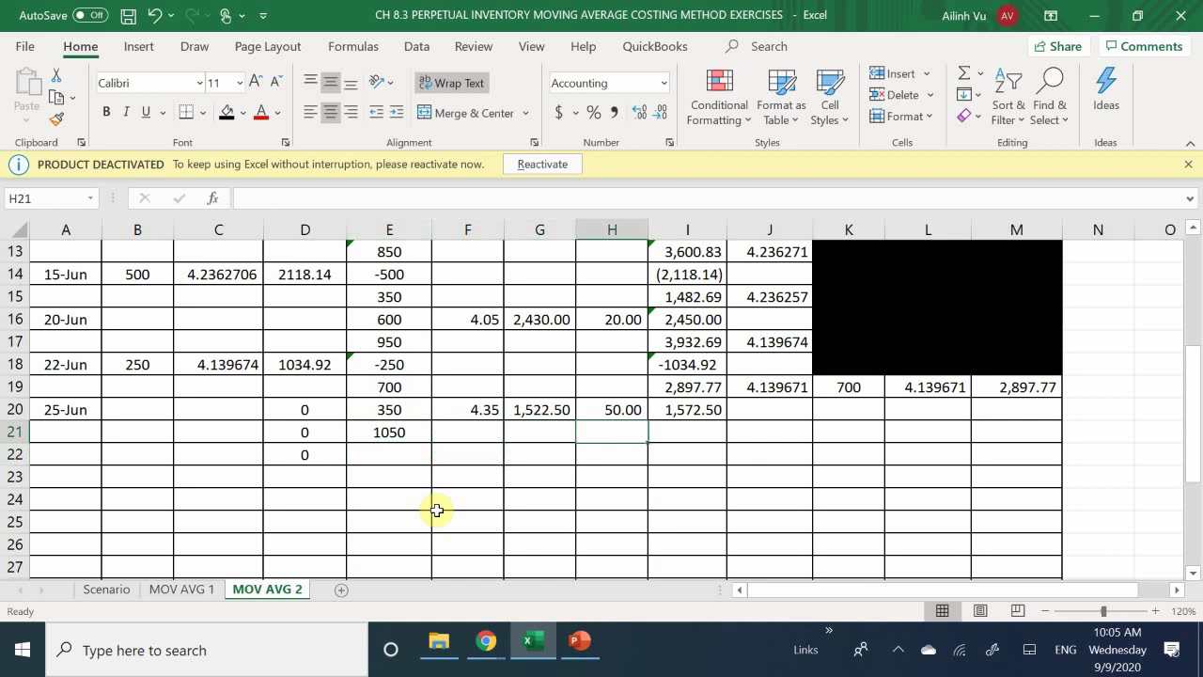
key(Right)
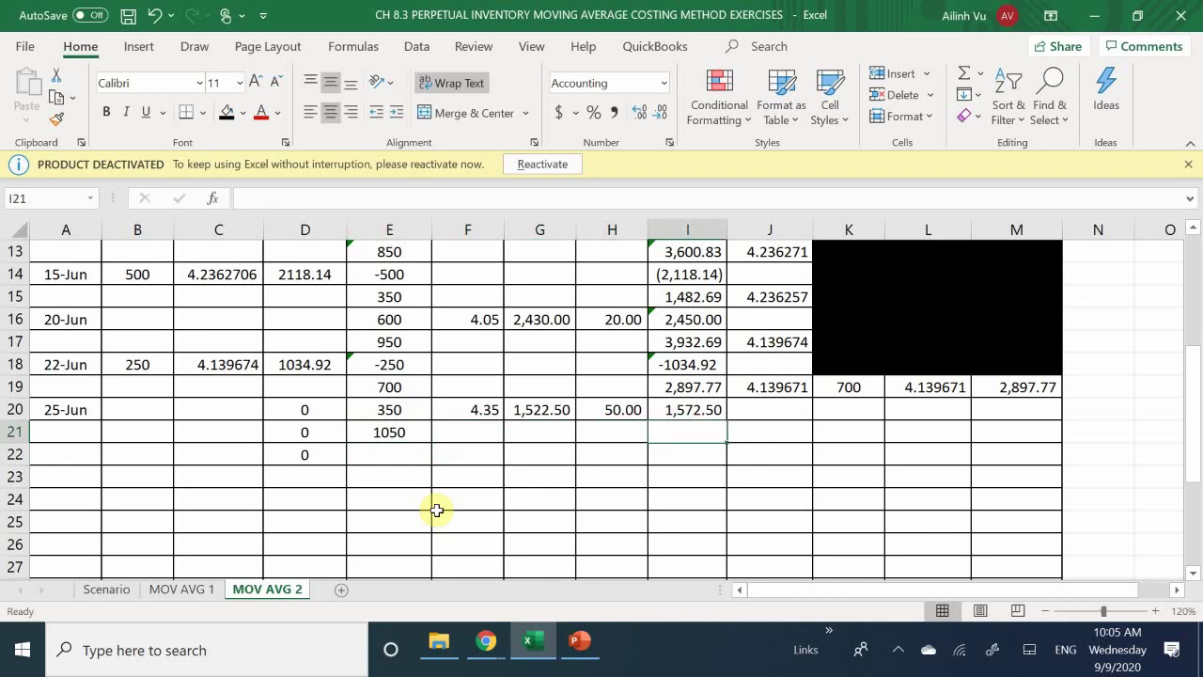
text(=)
key(Up)
key(Up)
text(+)
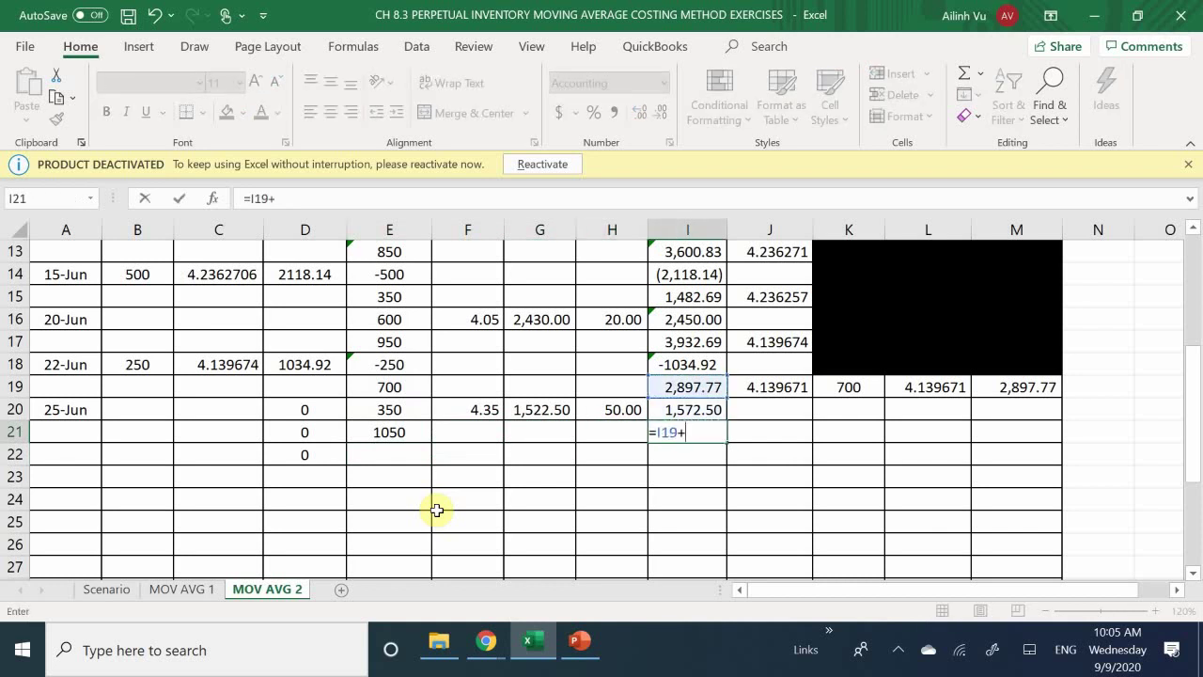
key(Up)
key(Return)
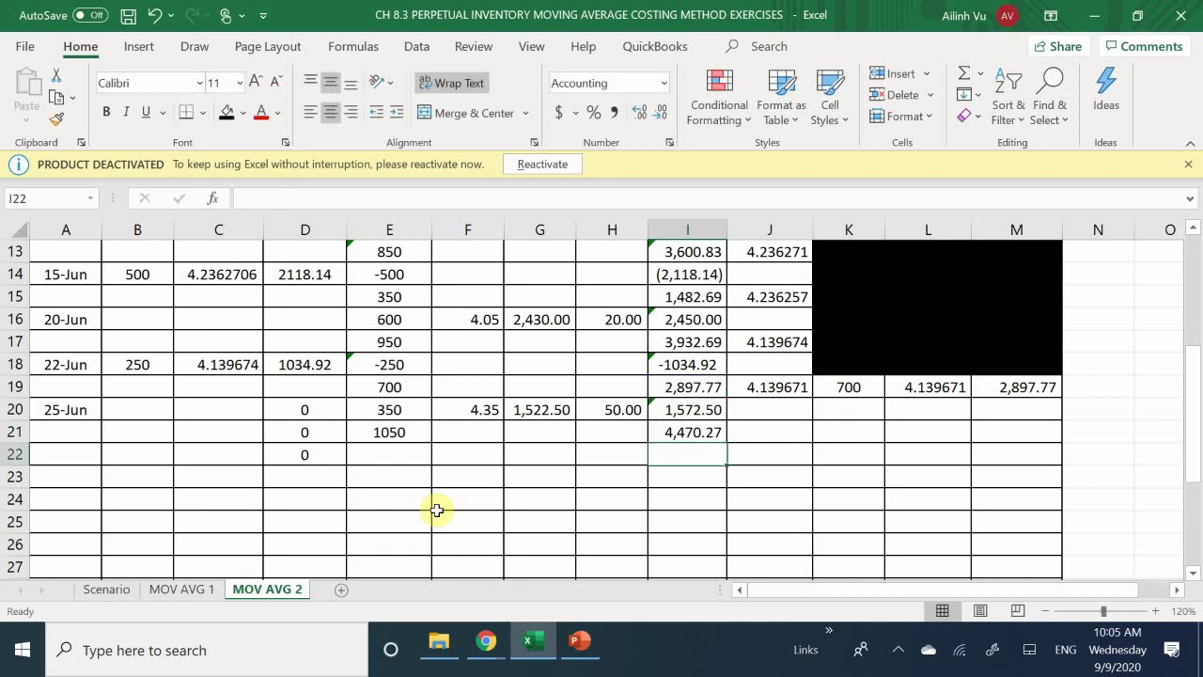
- Calculate the new moving average cost per item in J21 with =I21/E21
key(Right)
key(Up)
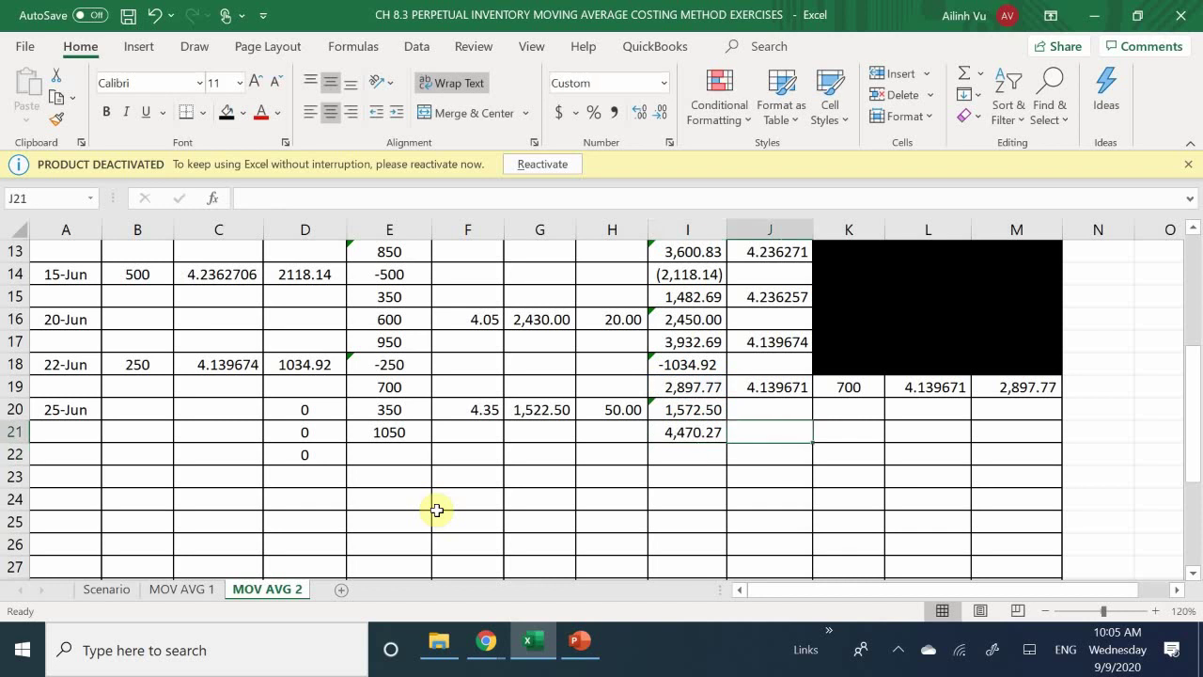
text(=)
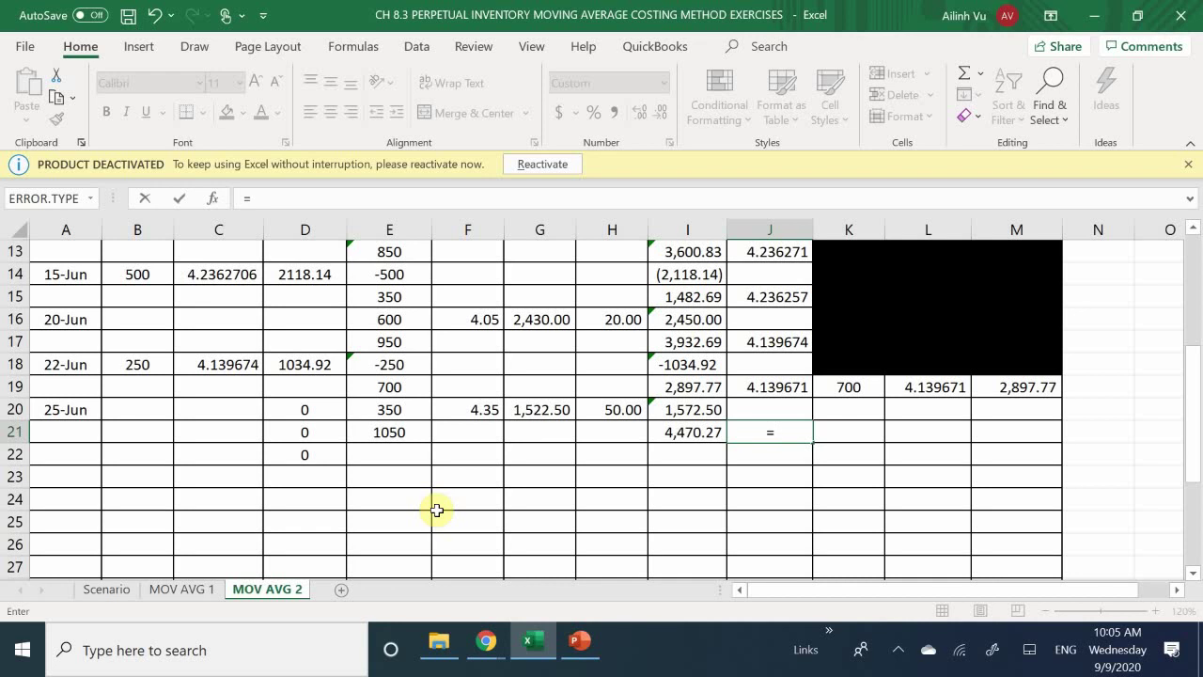
key(Left)
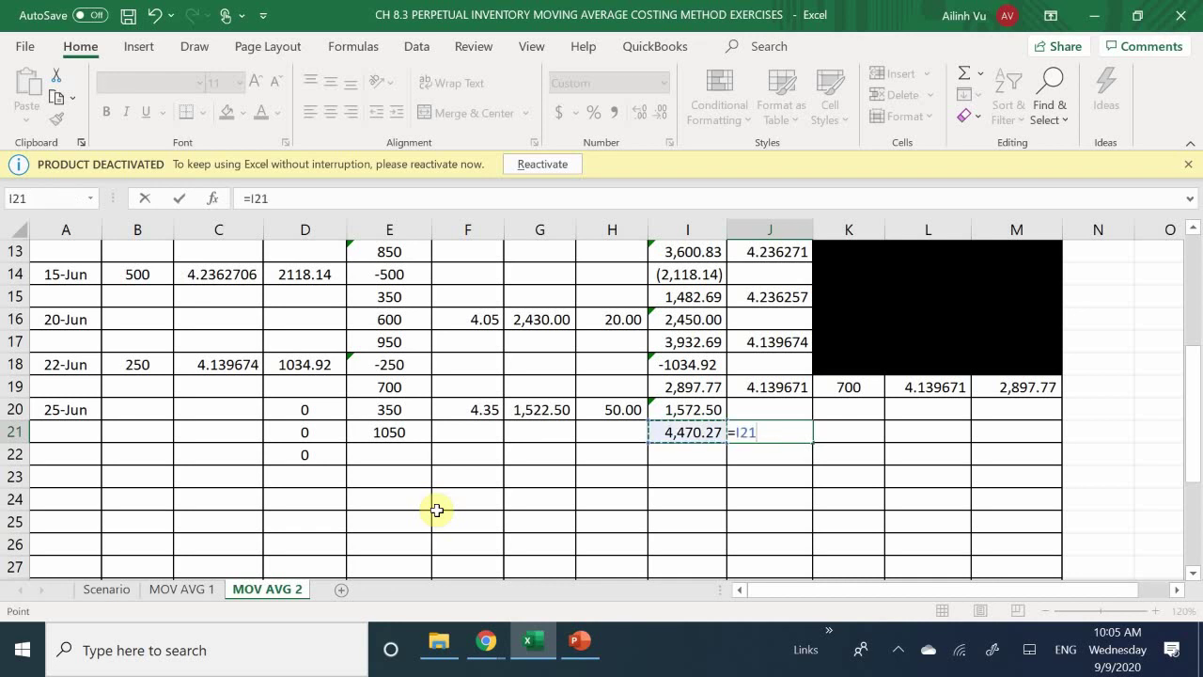
text(/)
key(Left)
key(Left)
key(Left)
key(Left)
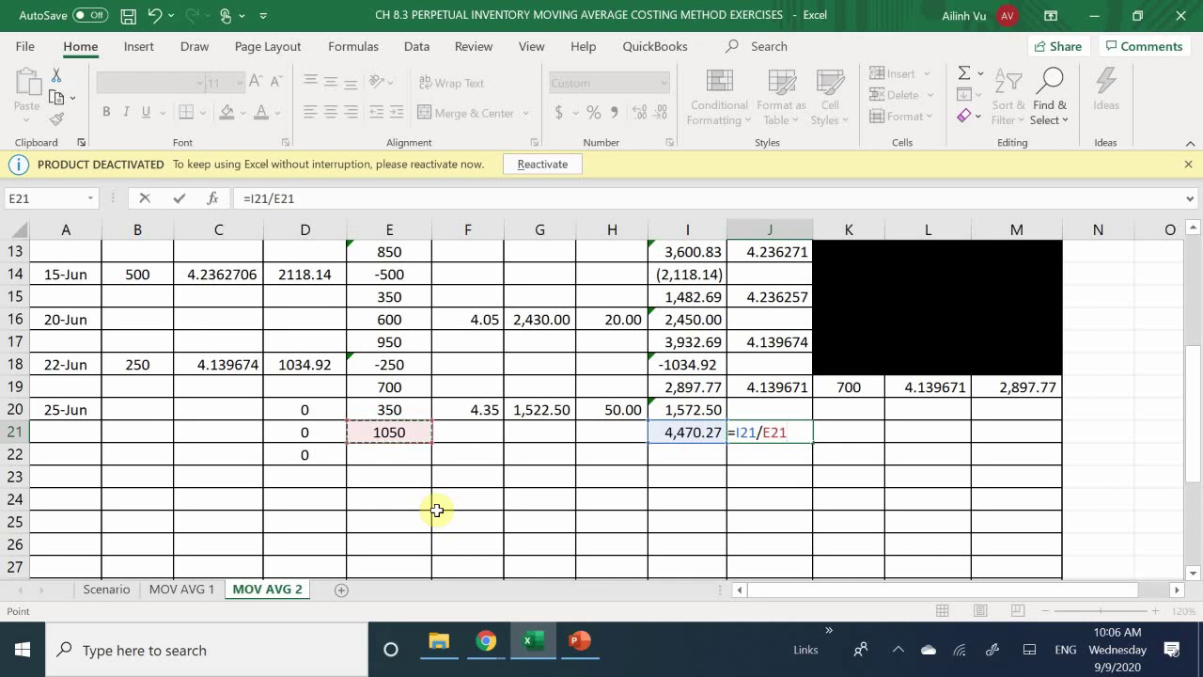
key(Return)
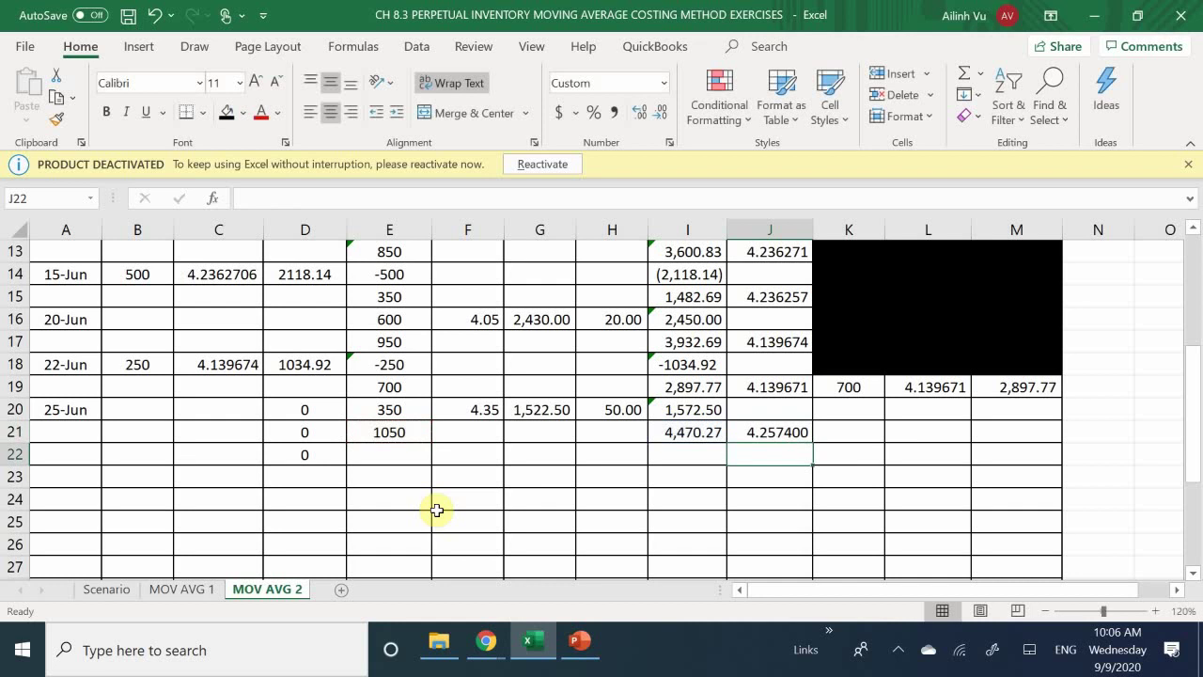
- Carry the quantity on hand after the 25 June purchase into the ending balance in K21 with =E21
key(Right)
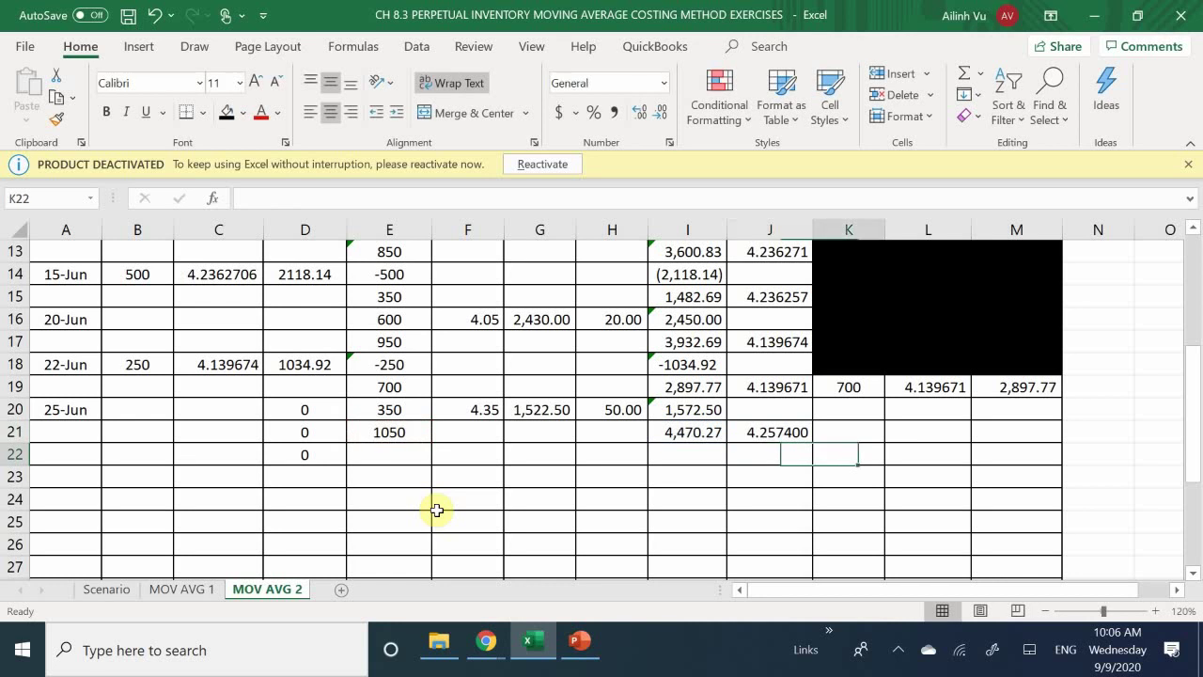
key(Up)
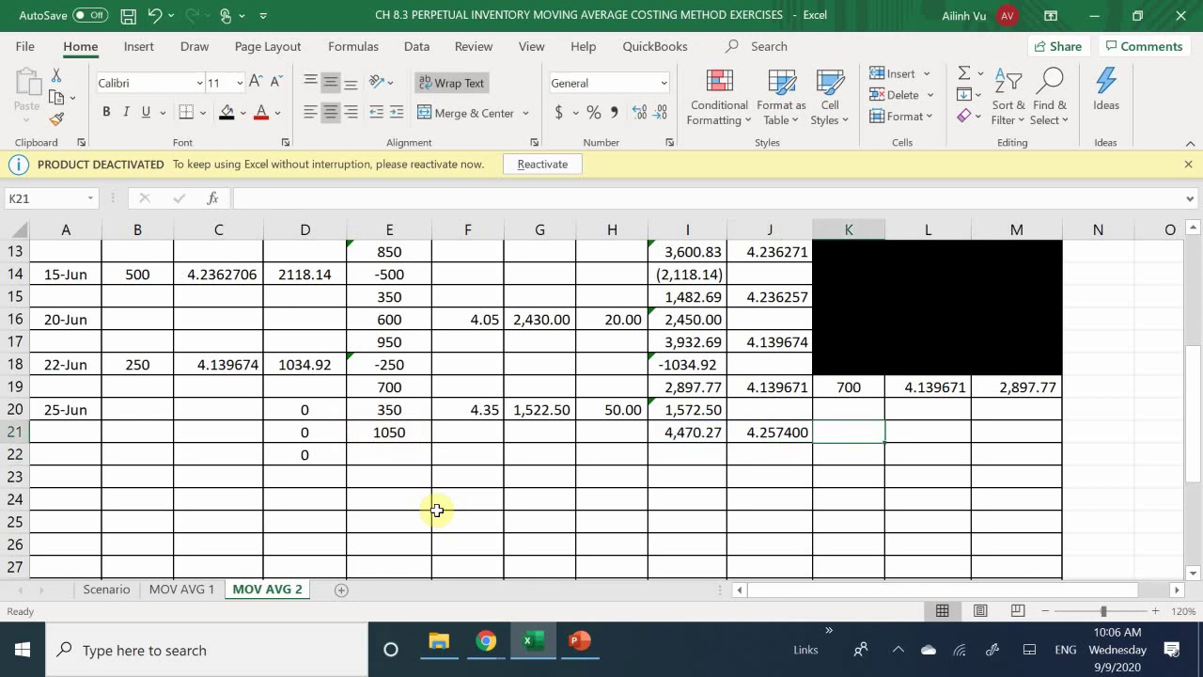
text(=)
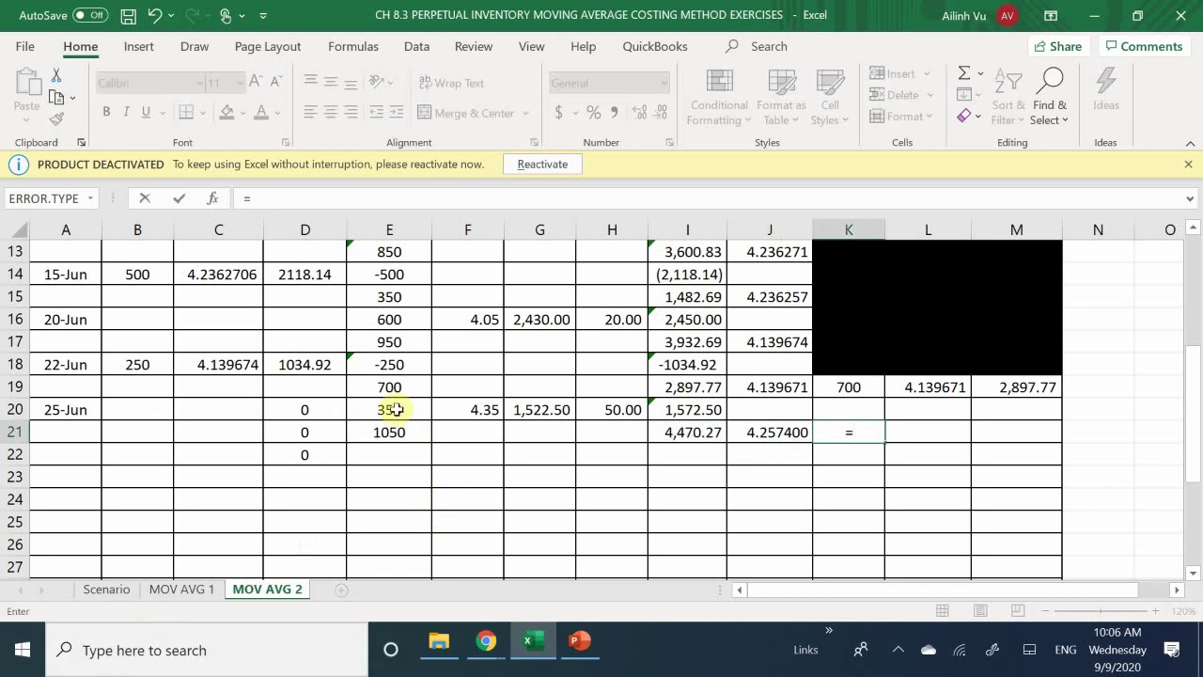
click(397, 433)
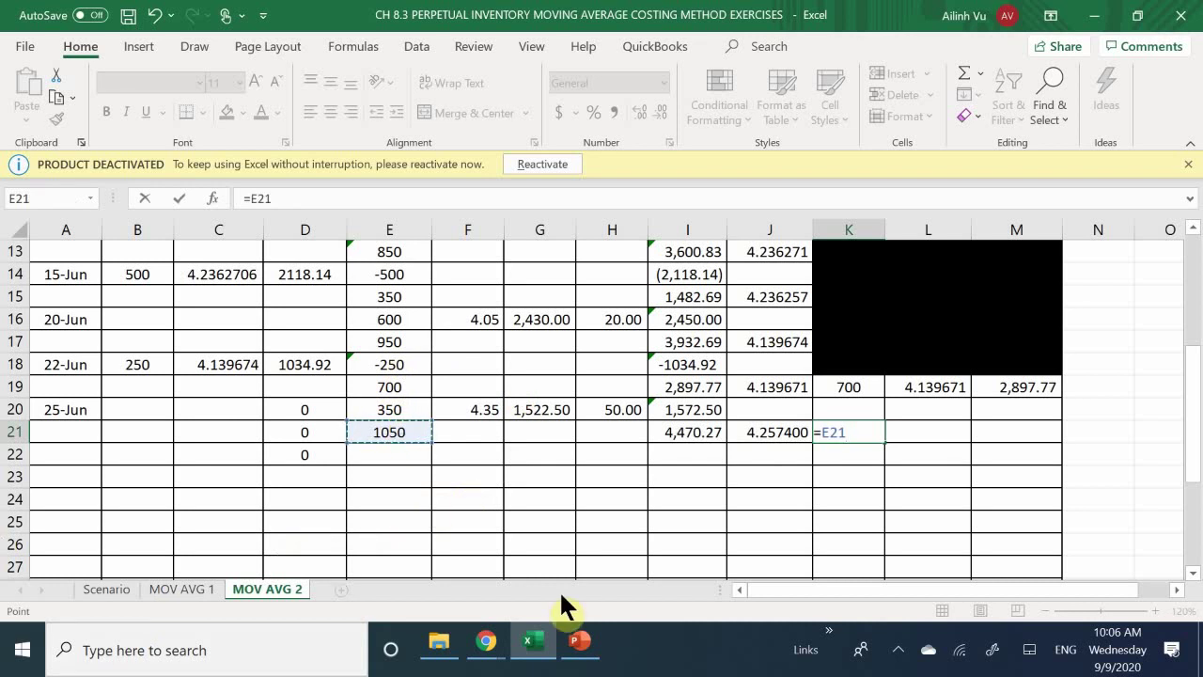
key(Return)
- Carry the total inventory cost after the 25 June purchase into the ending balance in M21 with =I21
key(Right)
key(Right)
key(Up)
text(=)
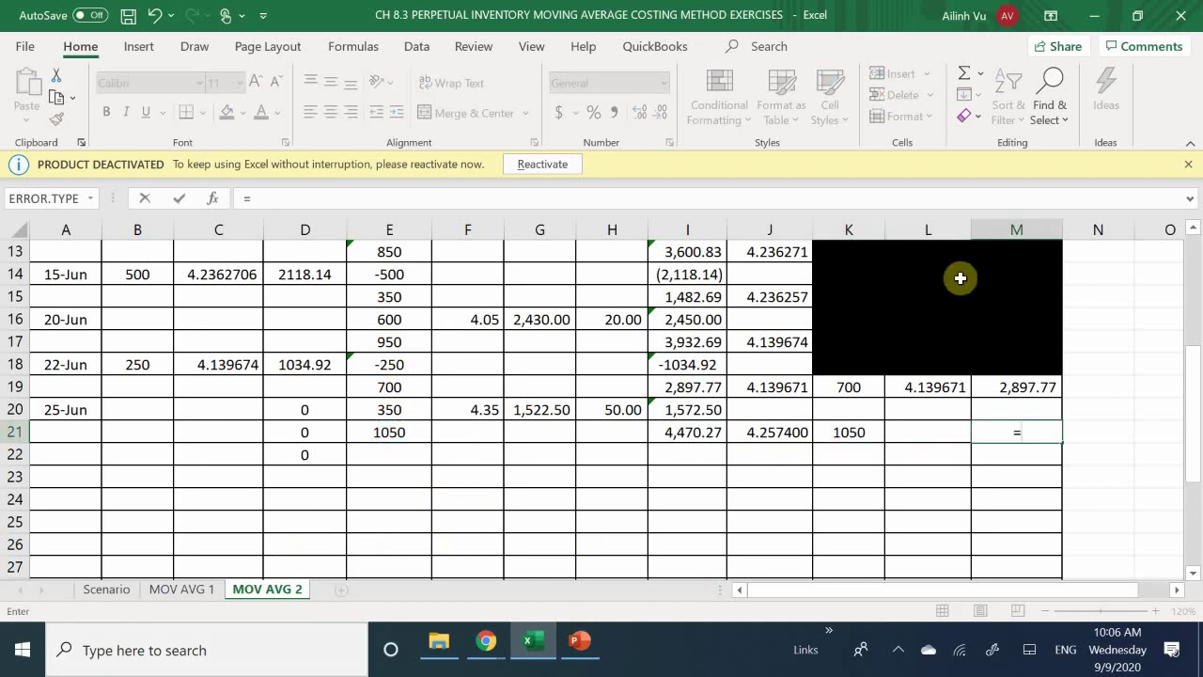
click(673, 432)
key(Return)
- Calculate the ending balance's cost per unit in L21 with =M21/K21
key(Left)
key(Up)
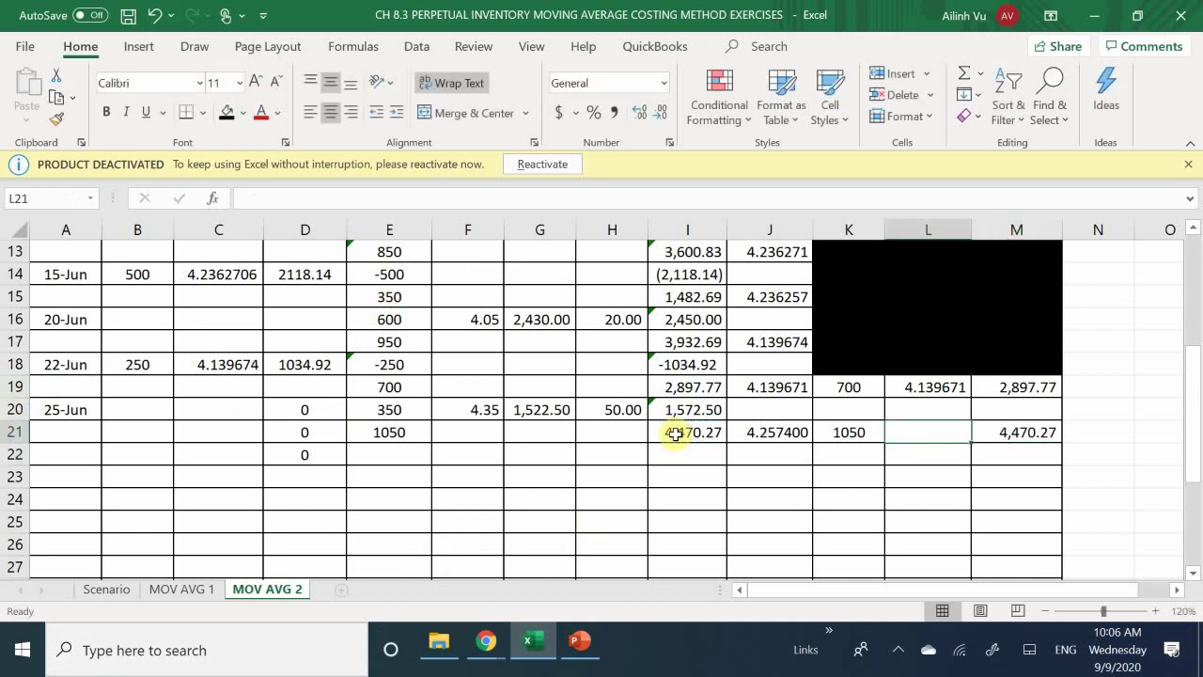
text(=)
key(Right)
text(/)
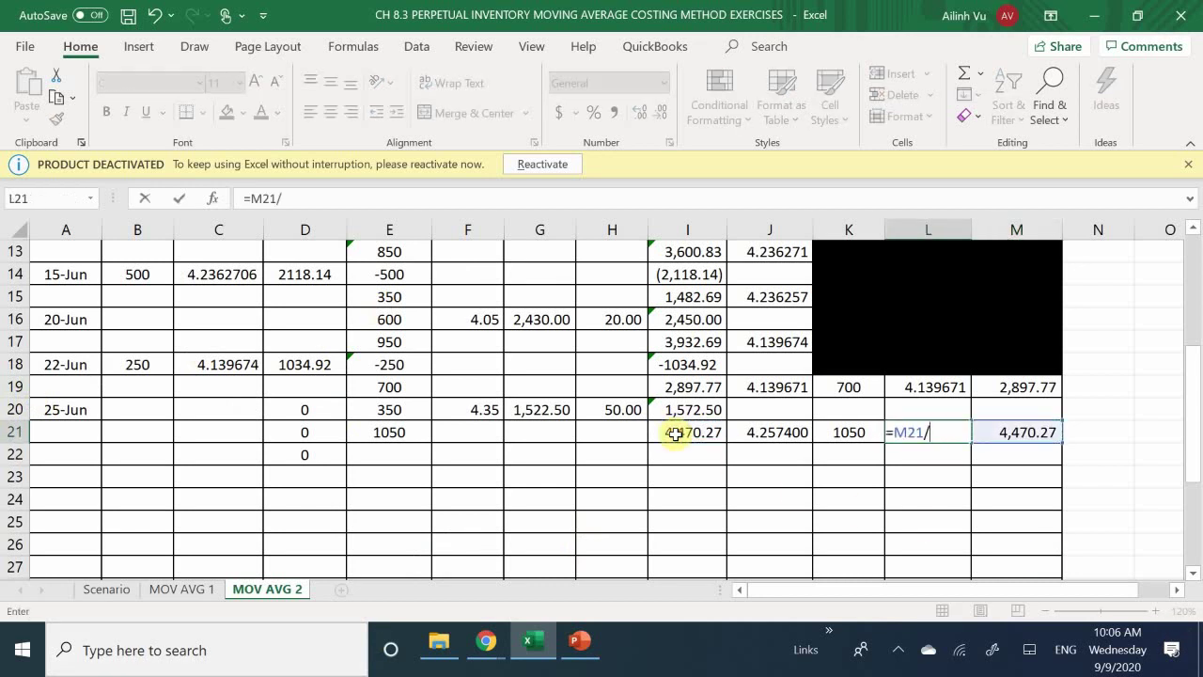
key(Left)
key(Return)
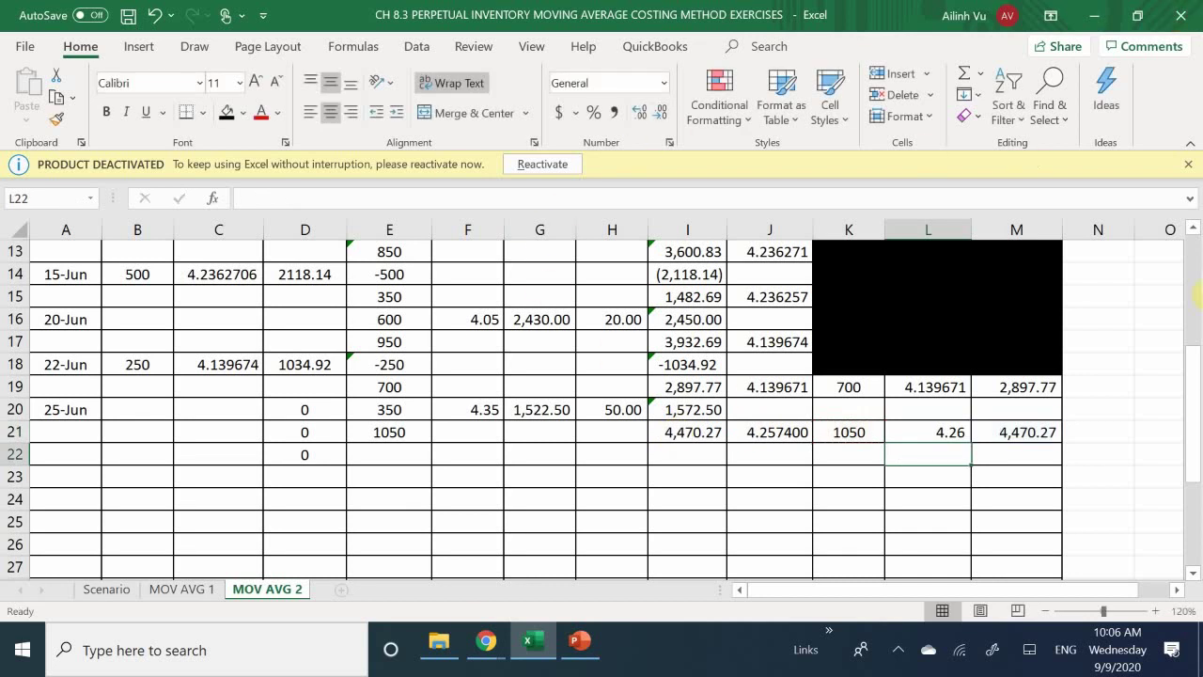
- Black out the superseded ending balance cells K19:M20 and show the unit cost in L21 with seven decimal places
drag(849, 386, 973, 414)
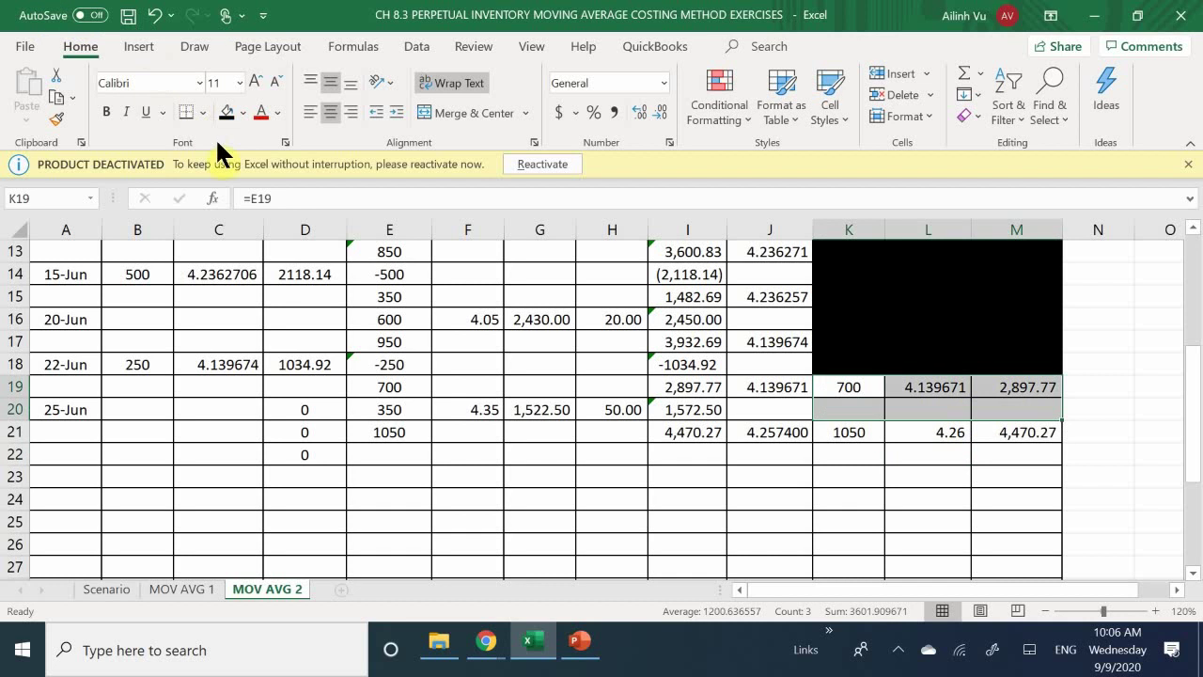
click(230, 106)
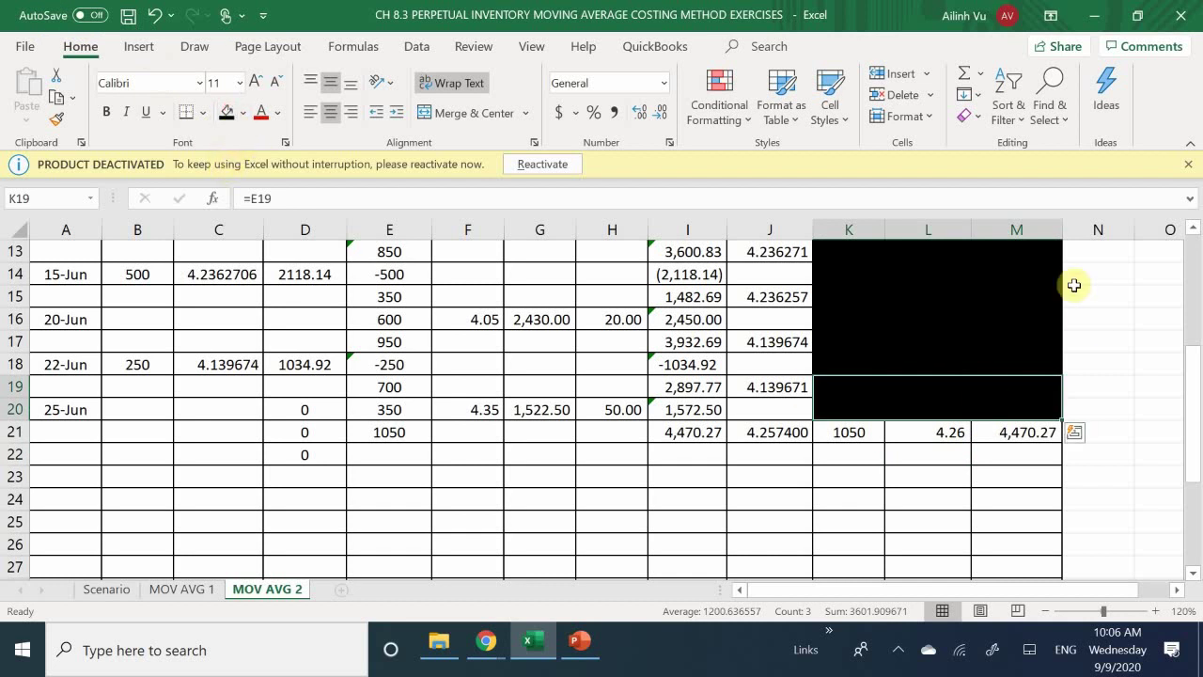
click(923, 431)
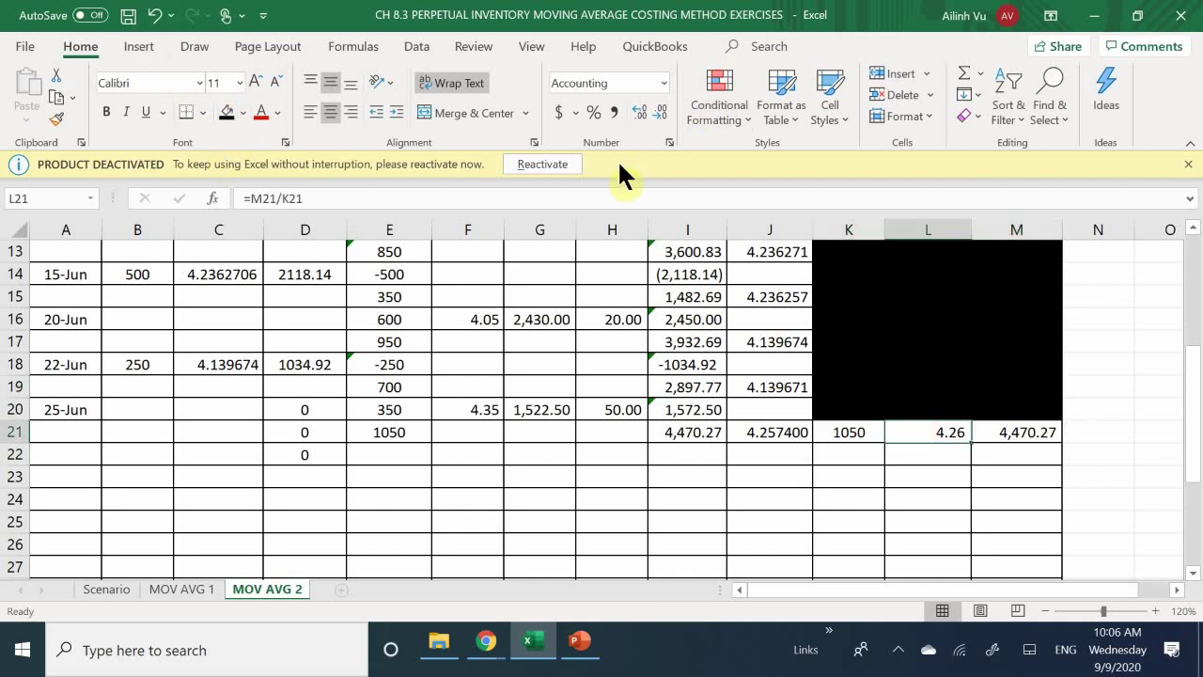
click(638, 112)
click(637, 112)
click(637, 112)
click(637, 112)
click(637, 112)
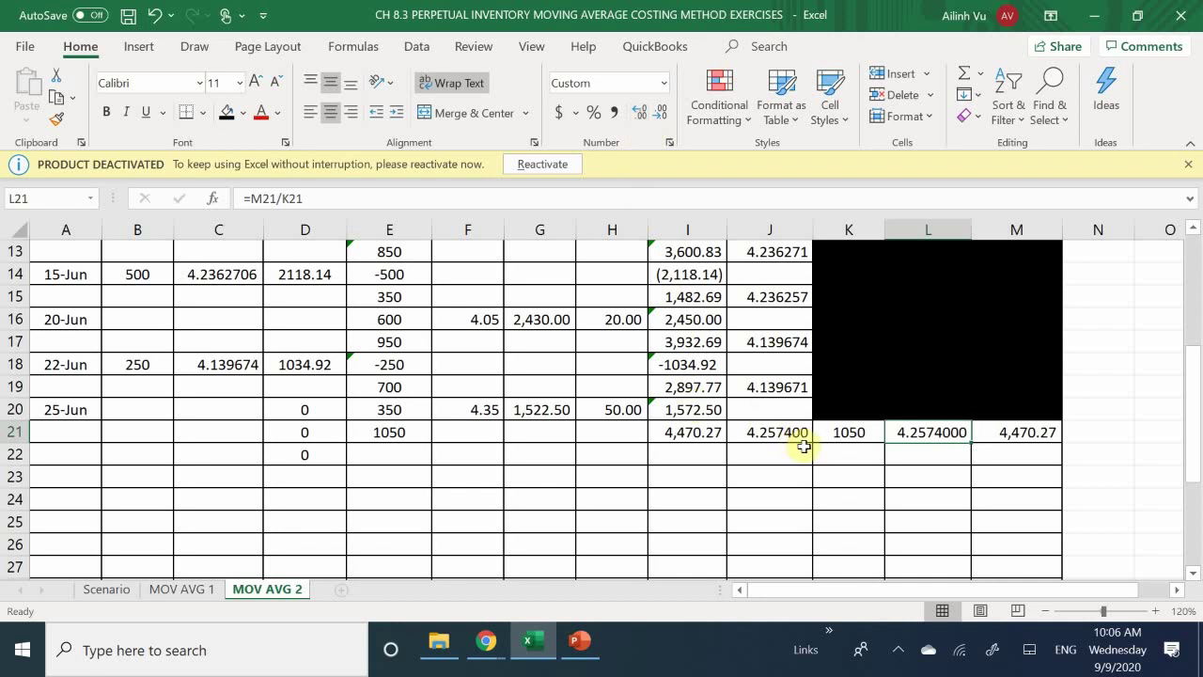
click(795, 477)
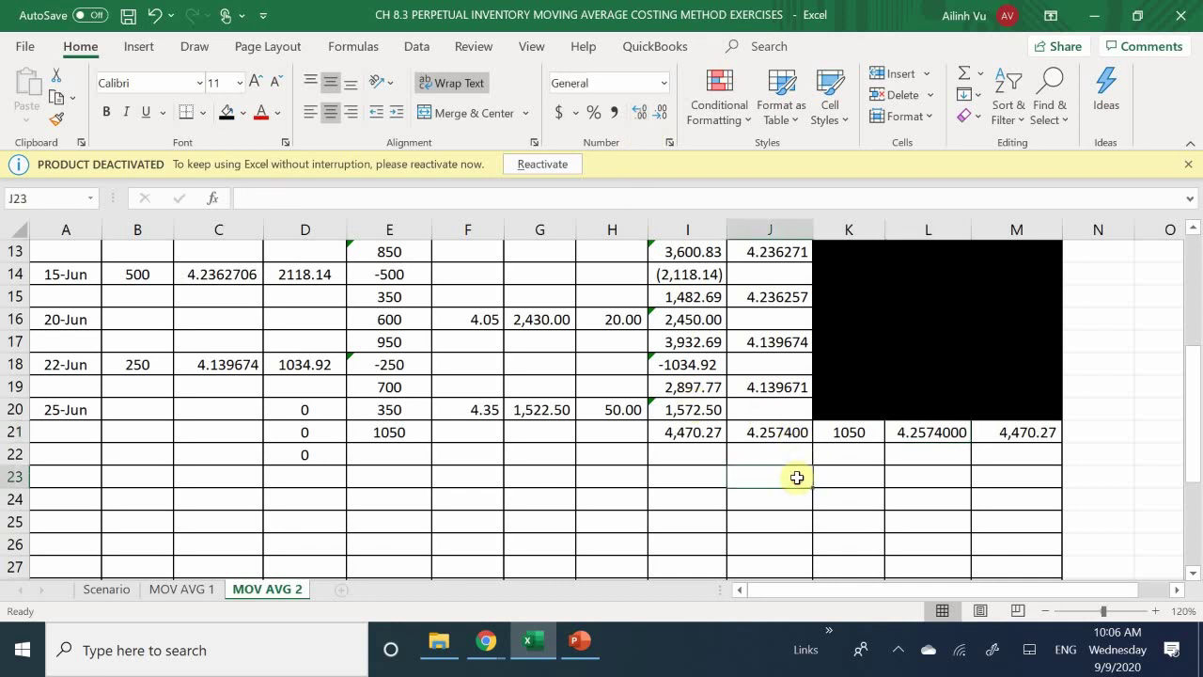
- Clear the unneeded cost of goods sold formulas from D20 and D21 in the 25 June purchase rows
click(304, 414)
double_click(306, 414)
key(BackSpace)
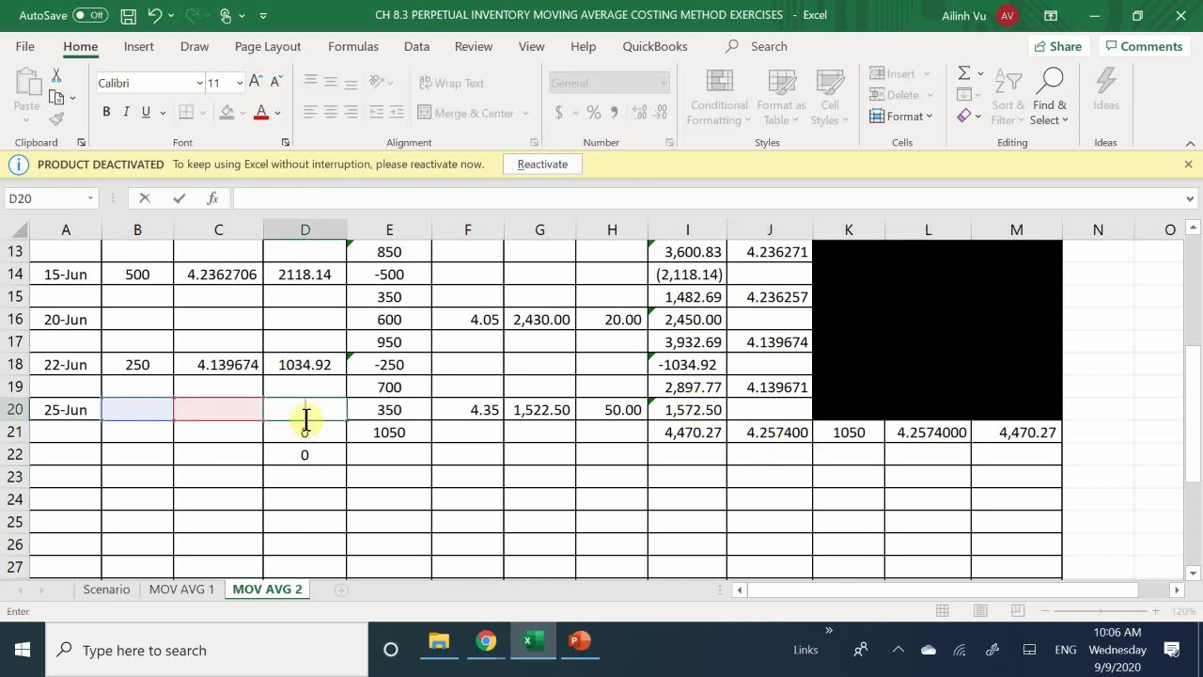
key(Return)
double_click(306, 421)
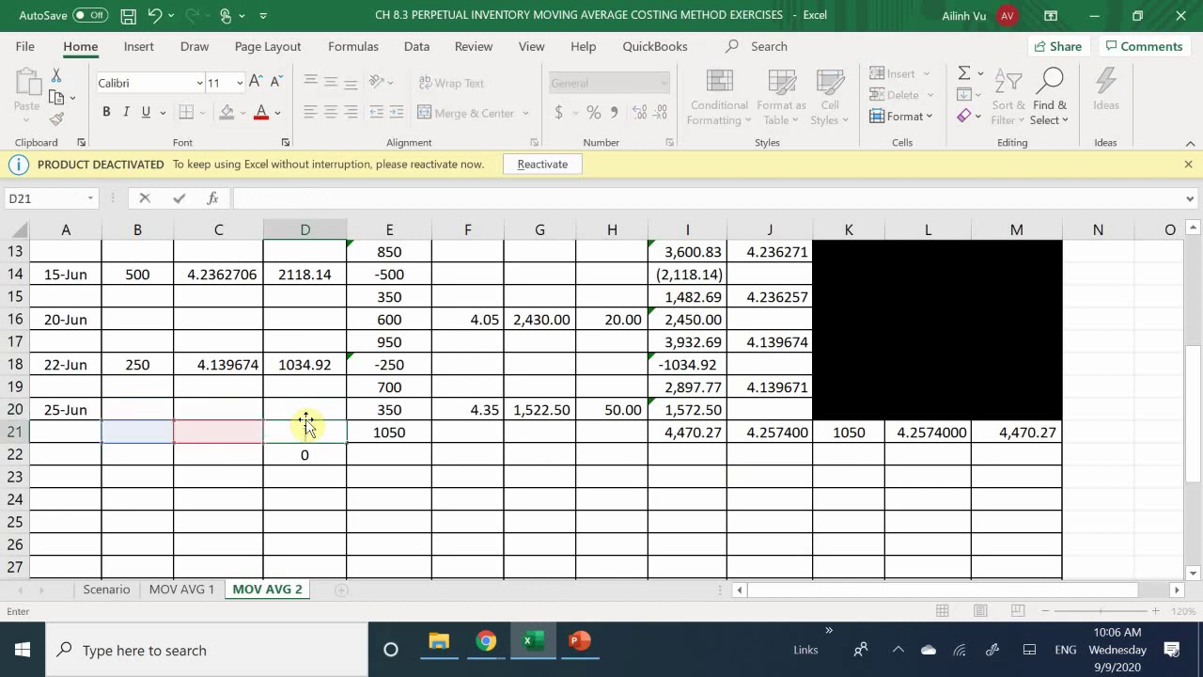
key(BackSpace)
key(Return)
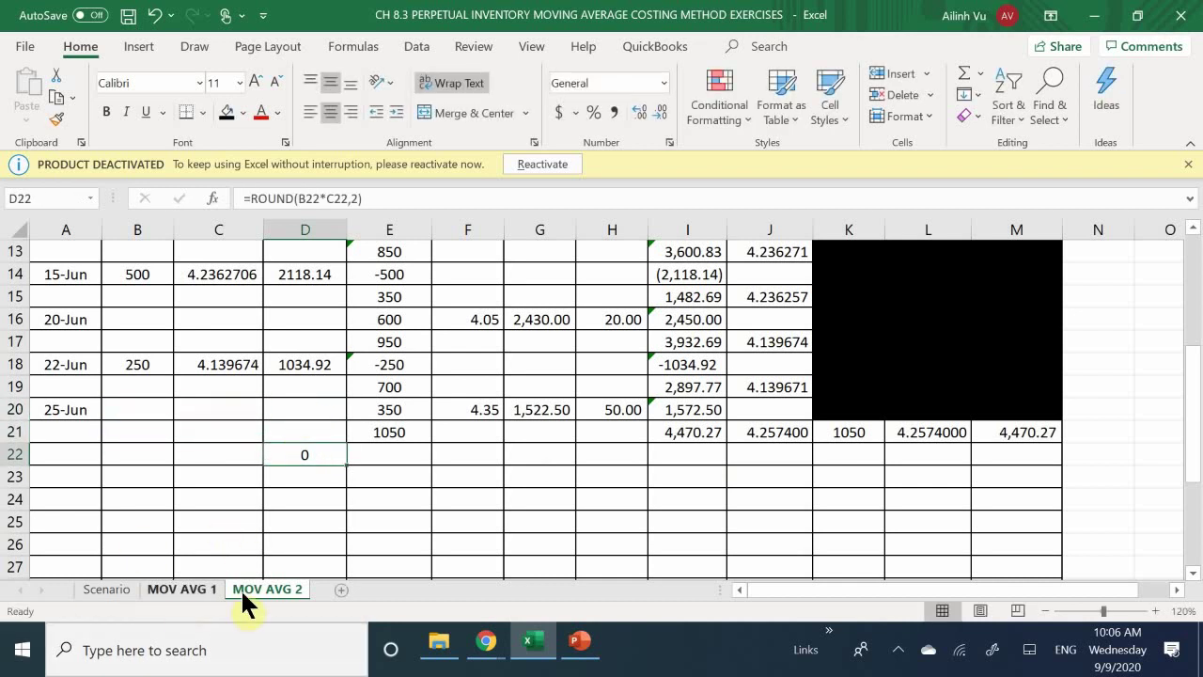
- Check the 27 June sale on the Scenario sheet and record its date 6/27 in A22 and quantity 550 in B22
click(91, 585)
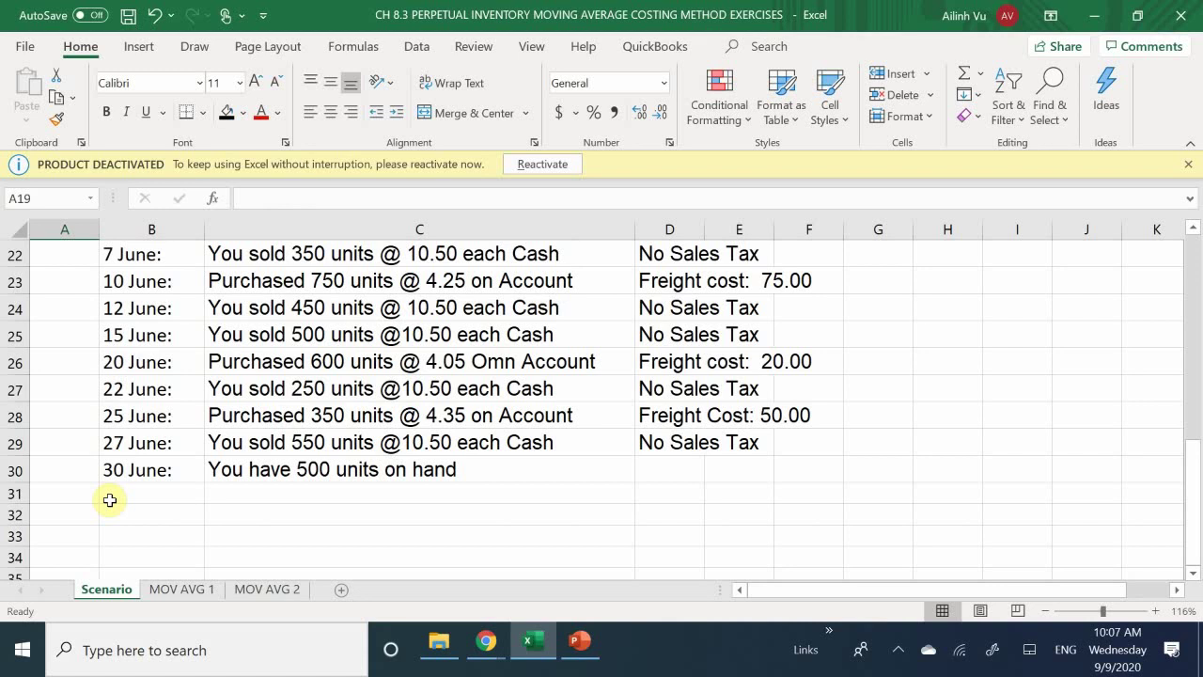
click(284, 593)
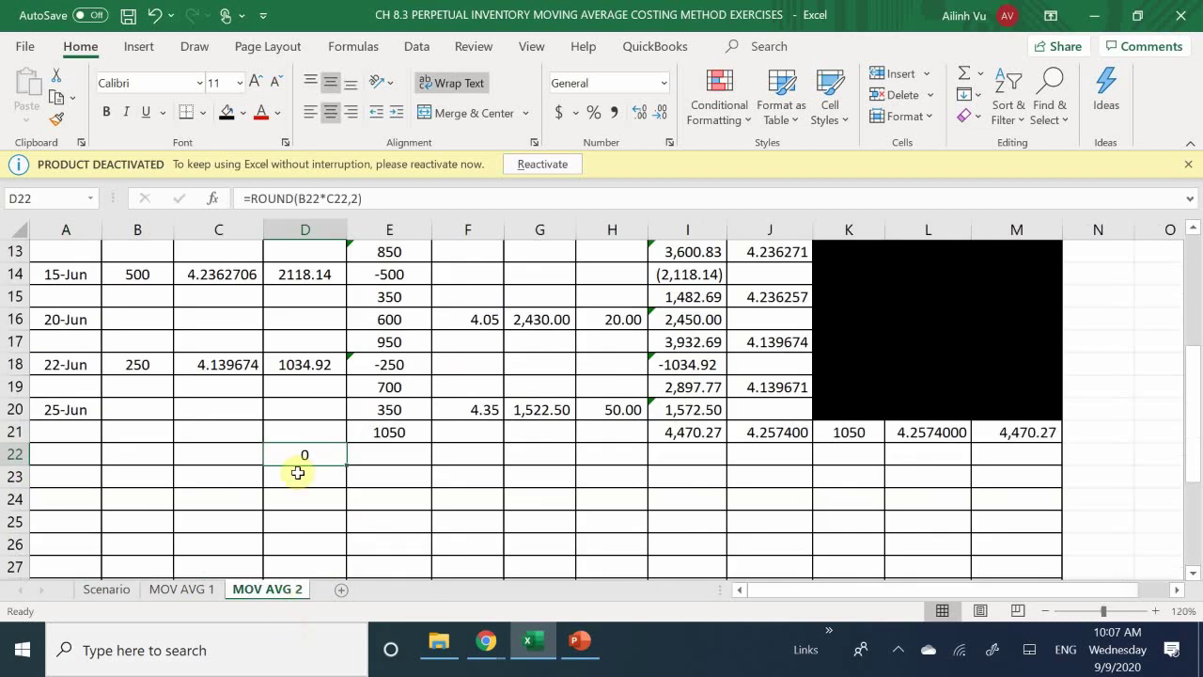
click(53, 456)
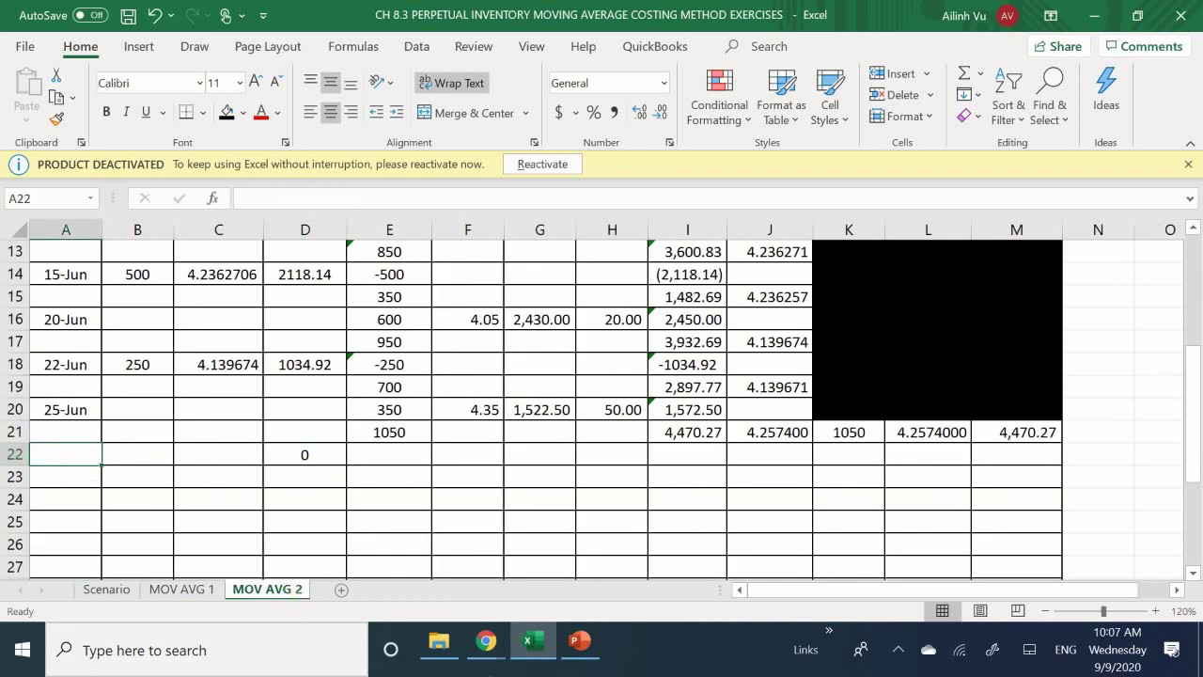
text(6/)
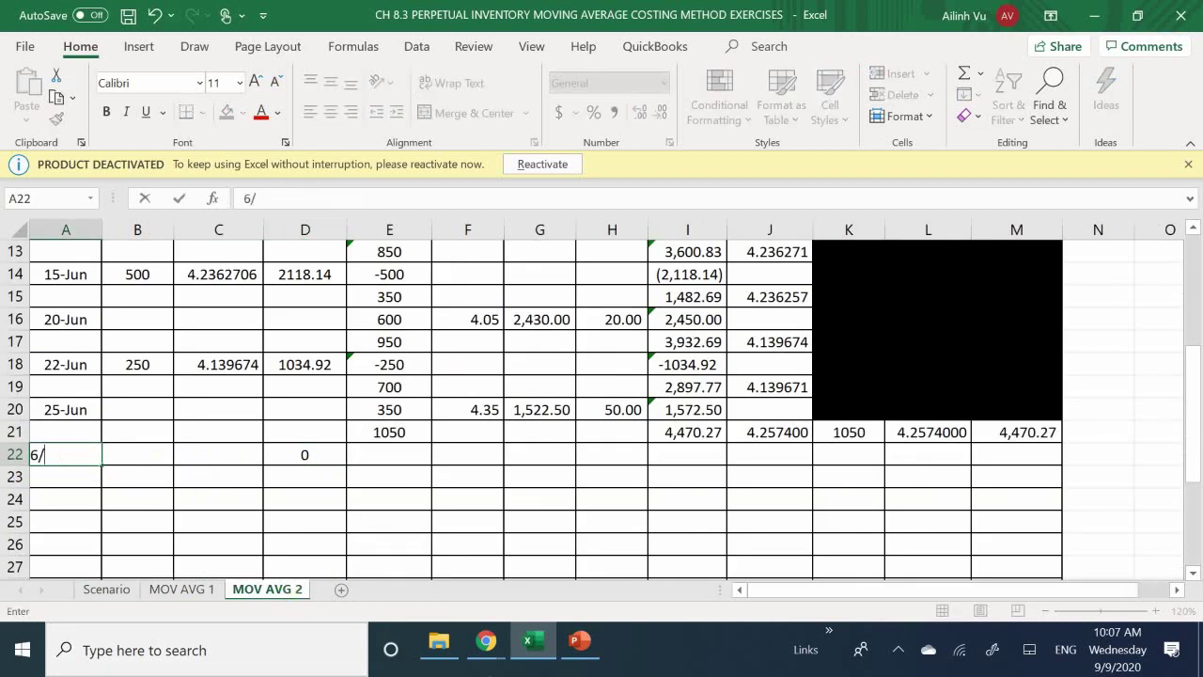
text(27)
key(Return)
click(138, 460)
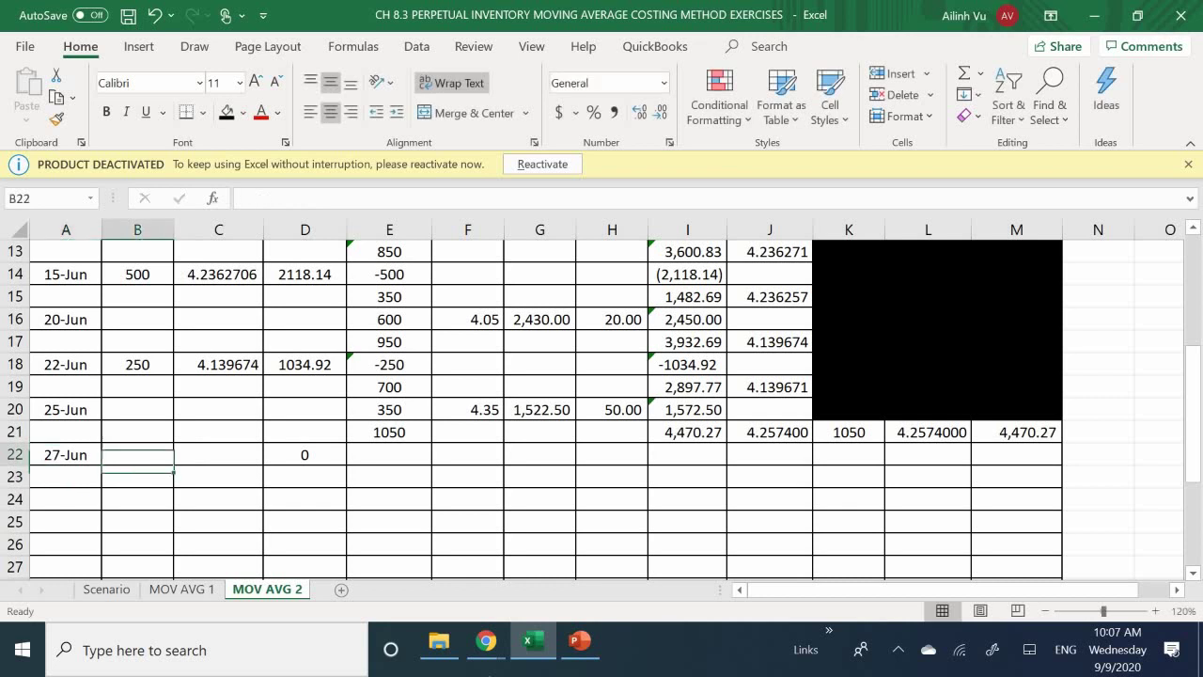
text(550)
key(Return)
- Link the 27 June sale's unit cost in C22 to the latest moving average cost with =L21
click(202, 476)
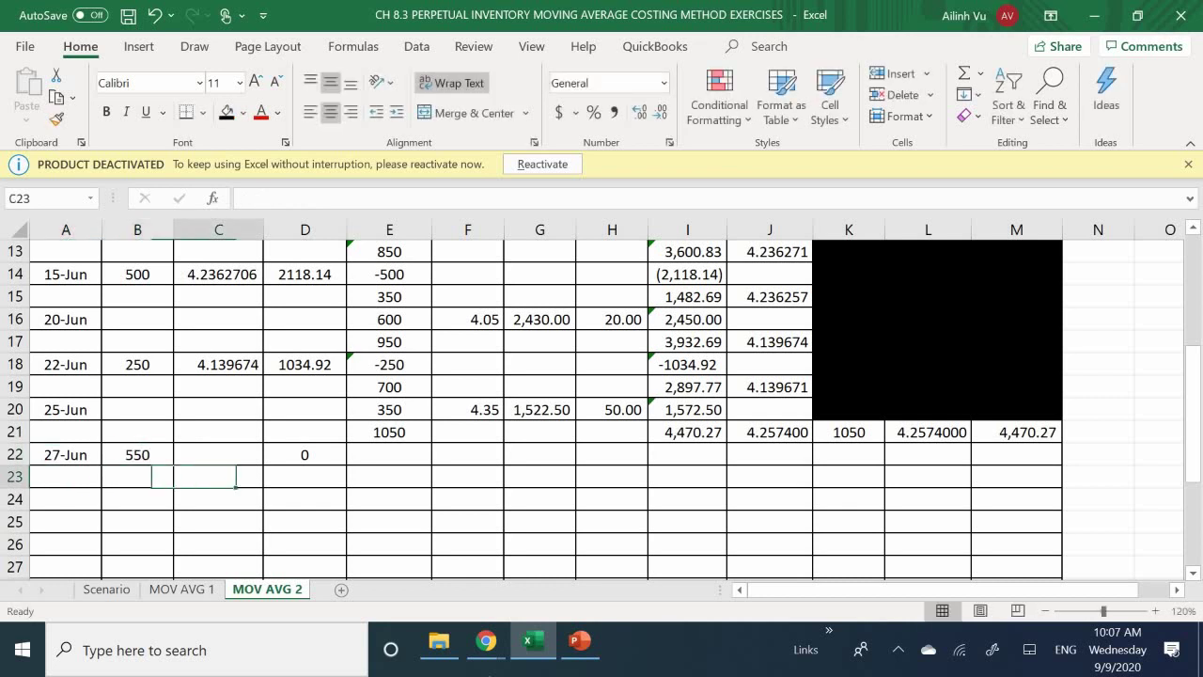
click(202, 454)
text(=)
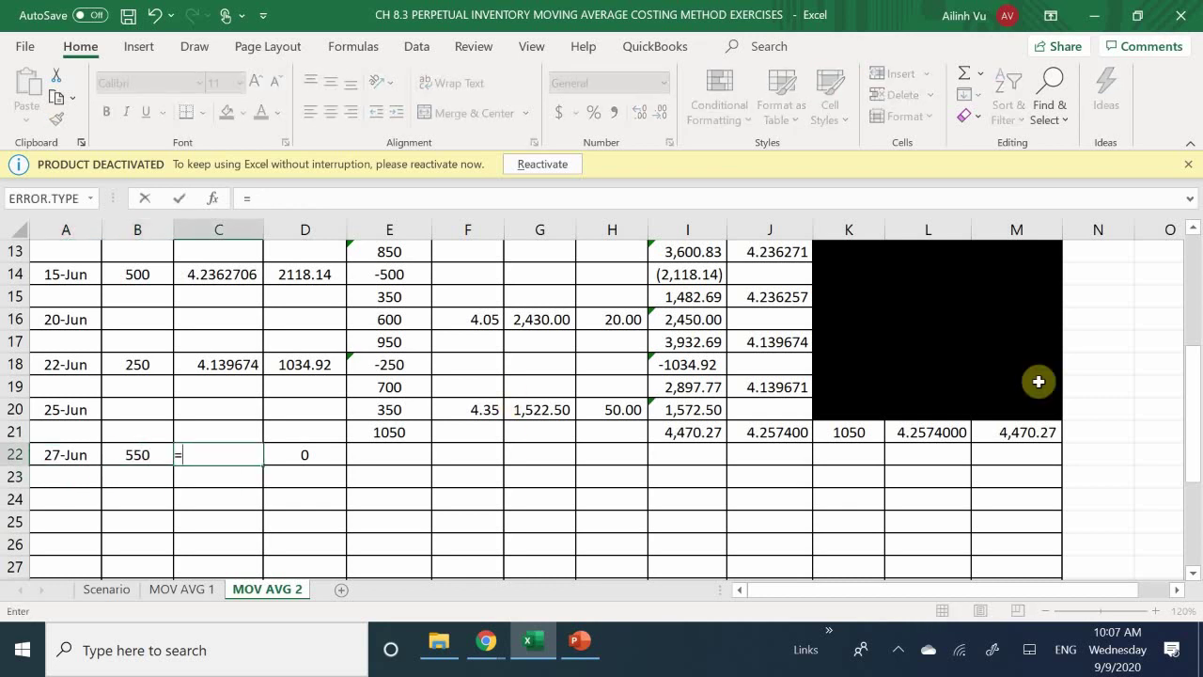
click(927, 434)
key(Return)
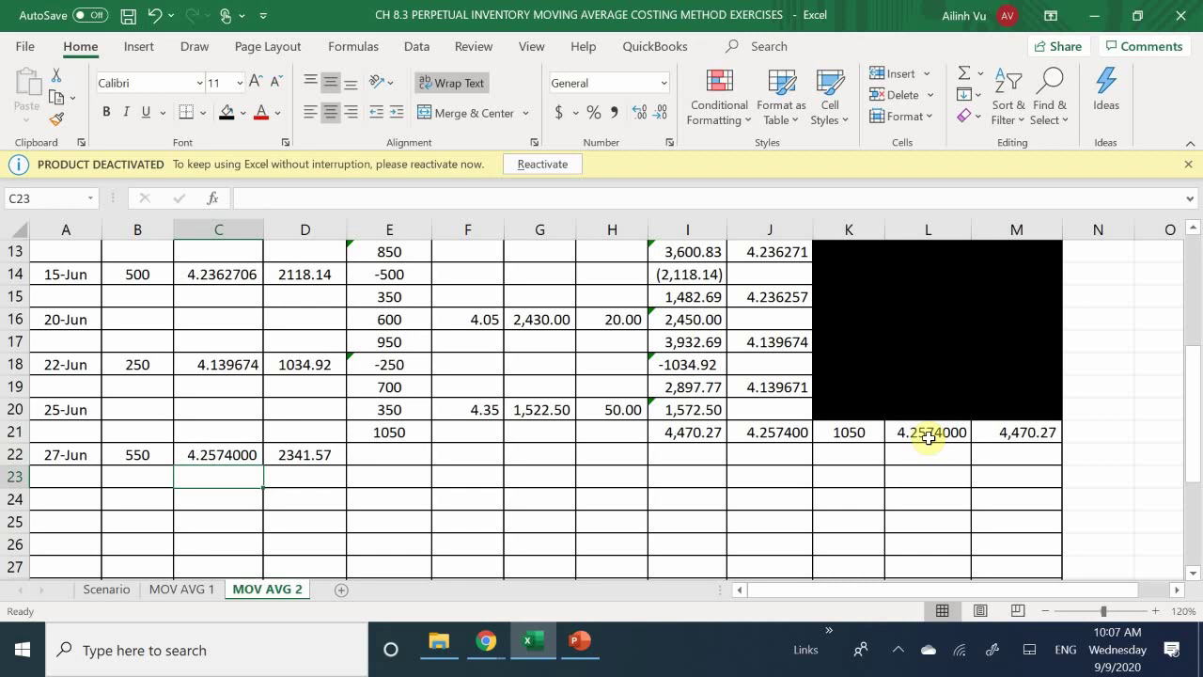
- Deduct the 27 June sale's quantity from the quantity column by entering -B22 in E22
key(Right)
key(Up)
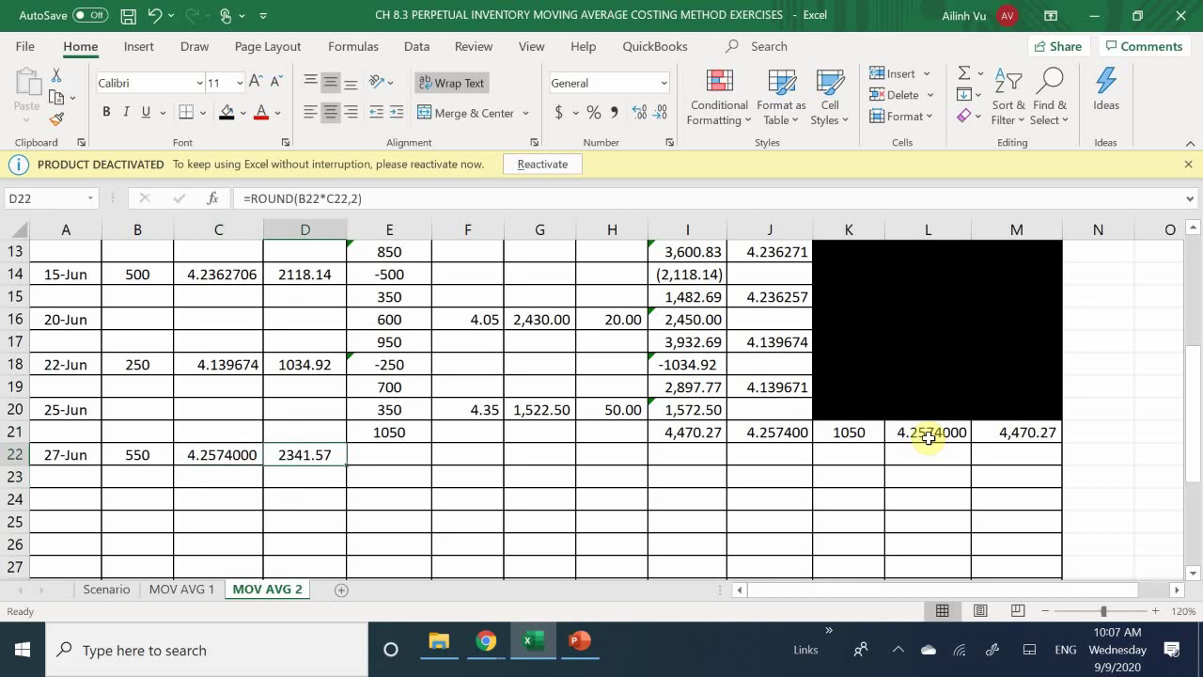
key(Right)
text(-)
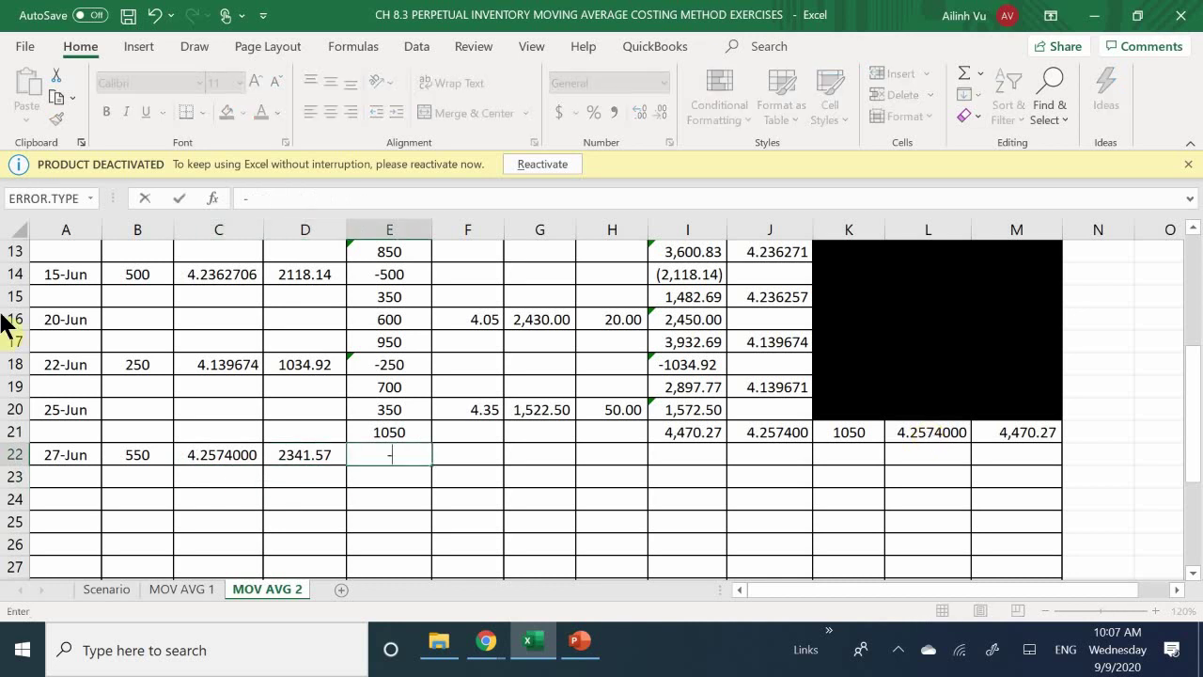
click(141, 463)
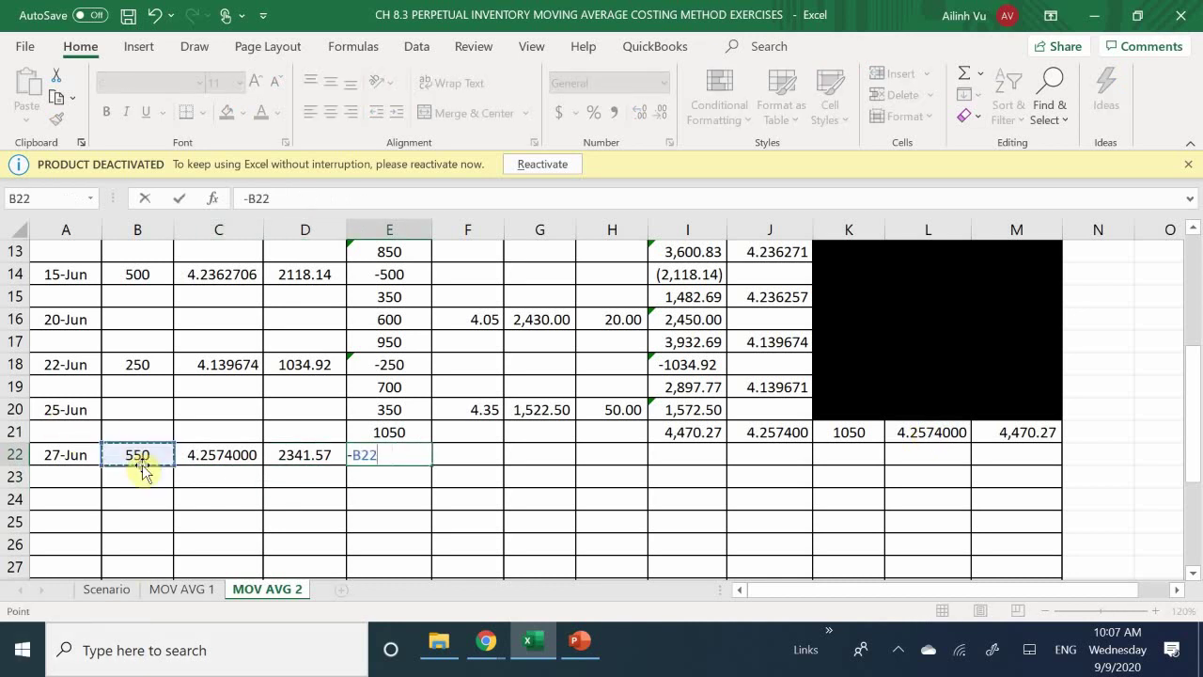
key(Return)
- Calculate the quantity on hand after the 27 June sale in E23 with =E21+E22
text(=)
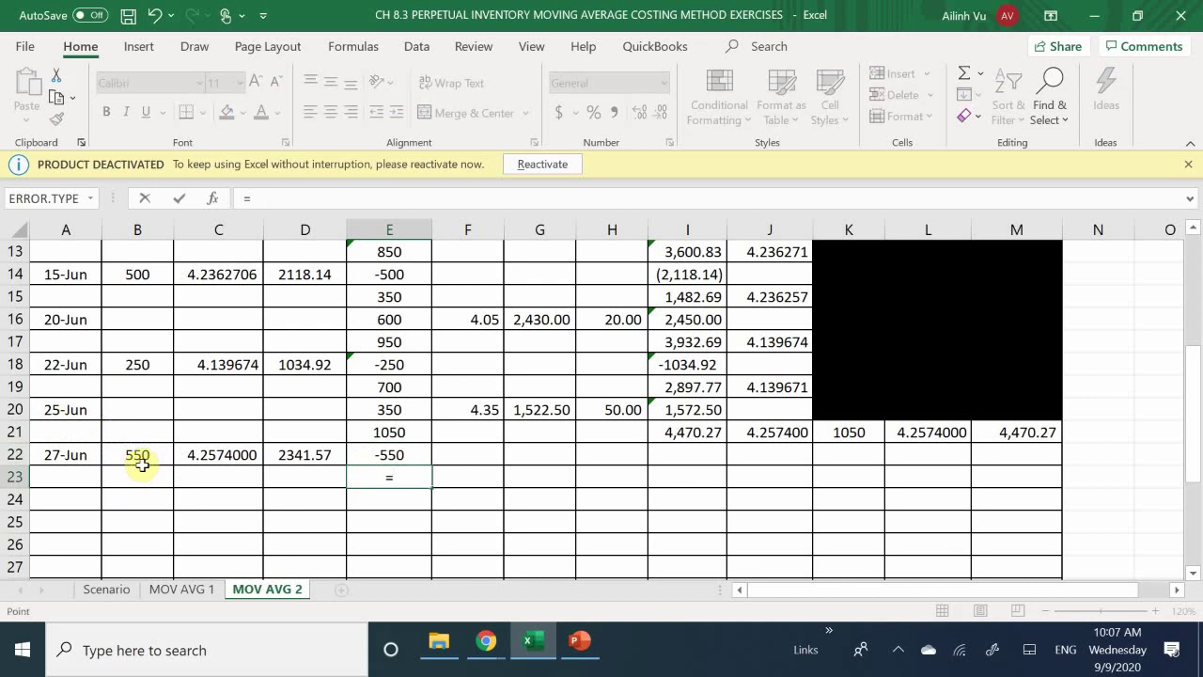
key(Up)
key(Up)
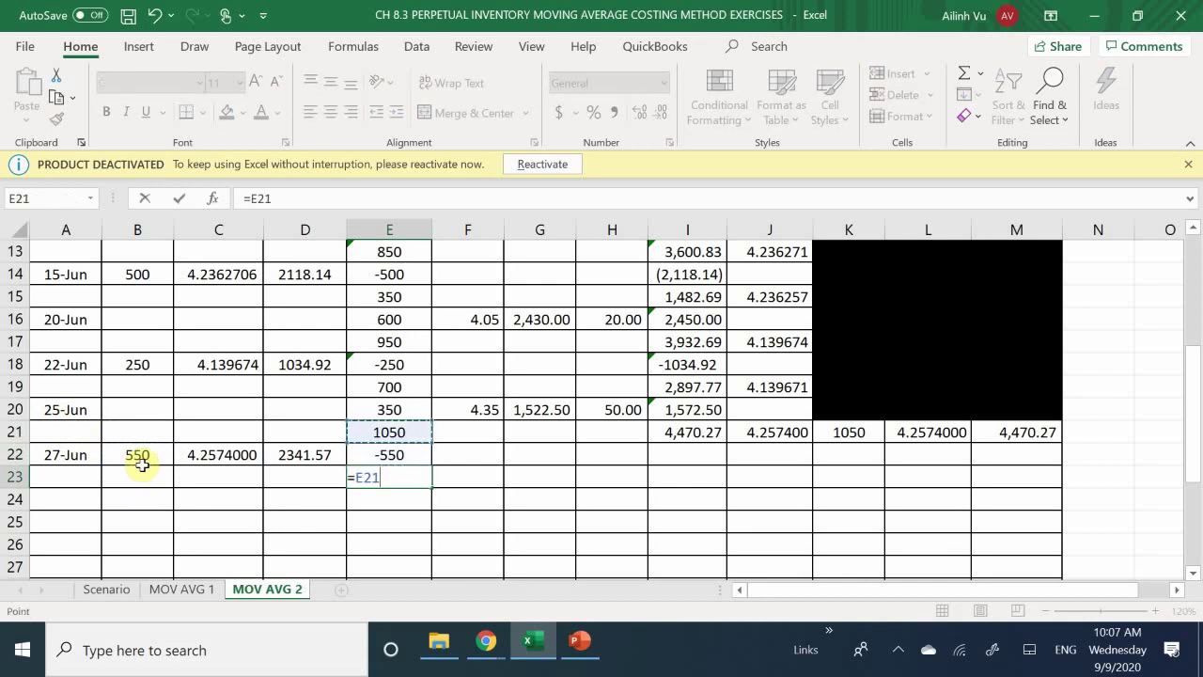
text(+)
key(Up)
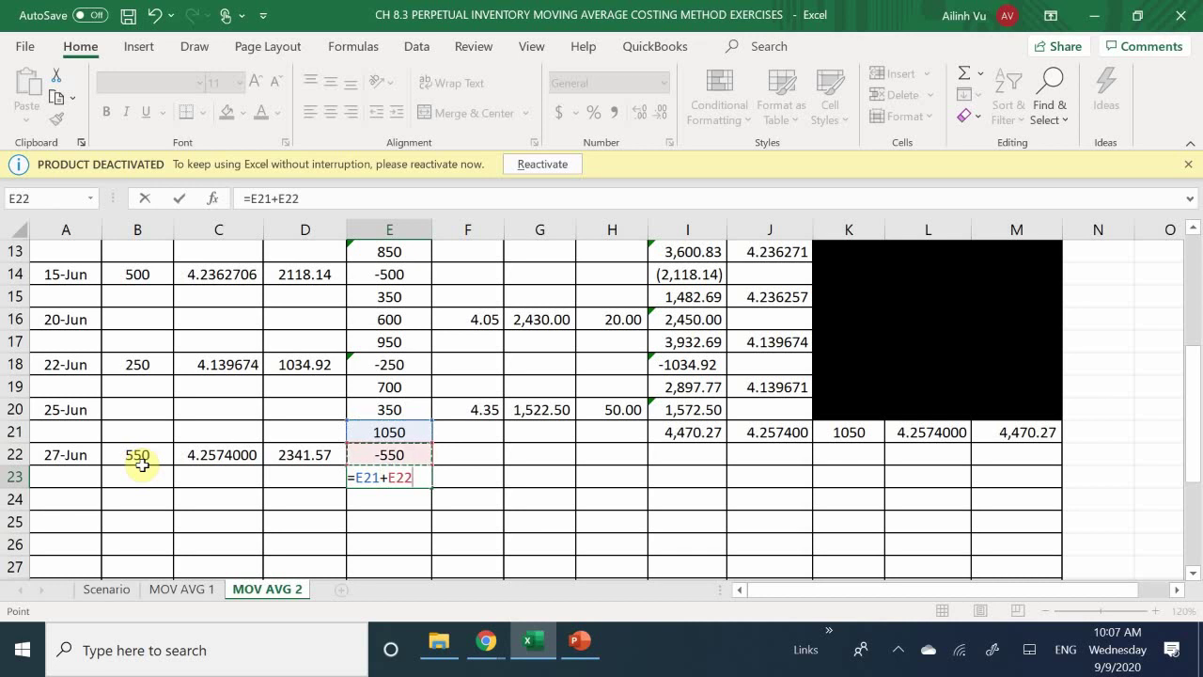
key(Return)
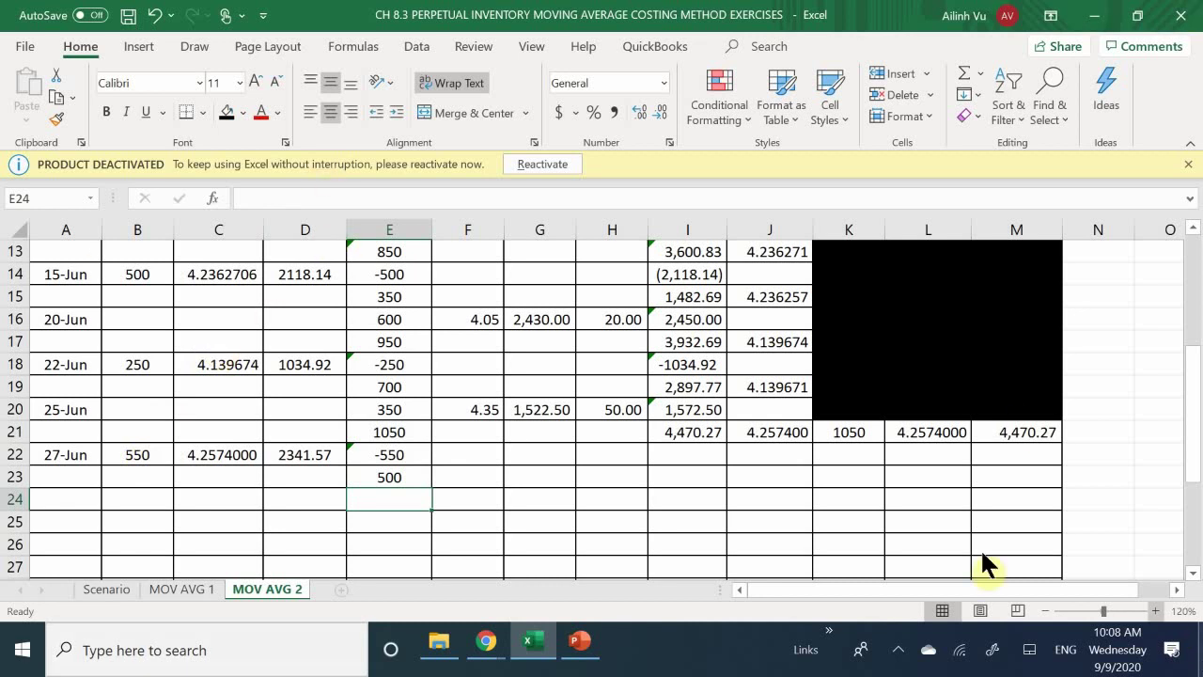
- Deduct the 27 June sale's total cost from the total cost column by entering -D22 in I22
click(676, 461)
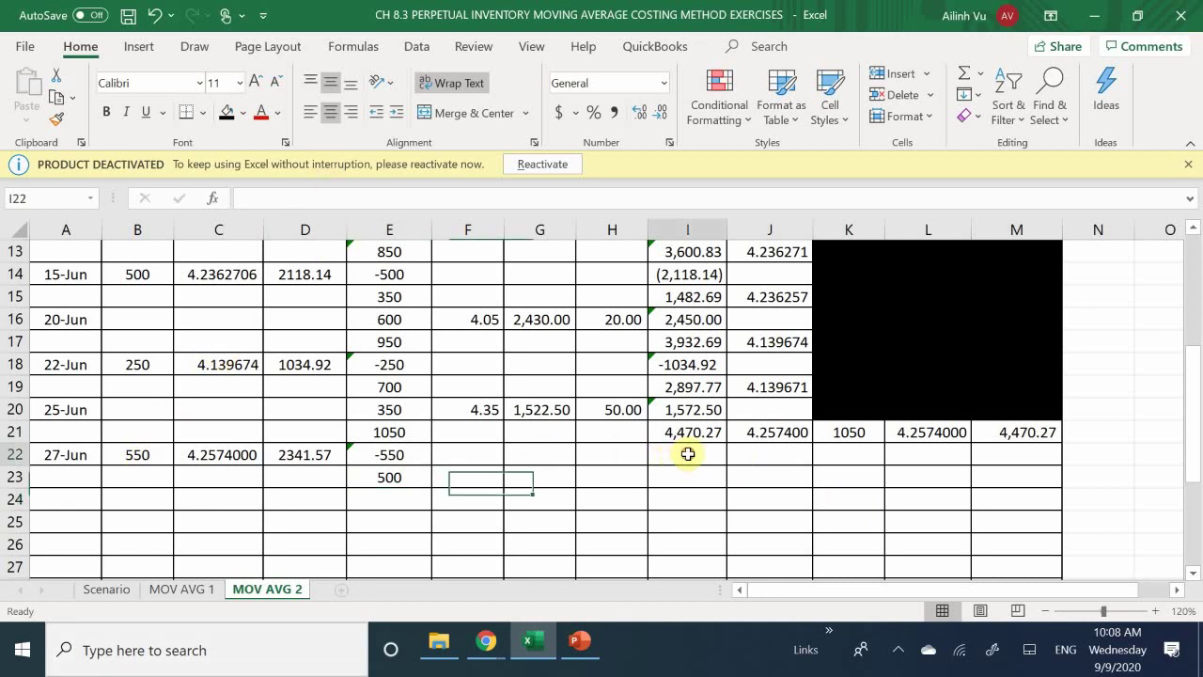
text(=)
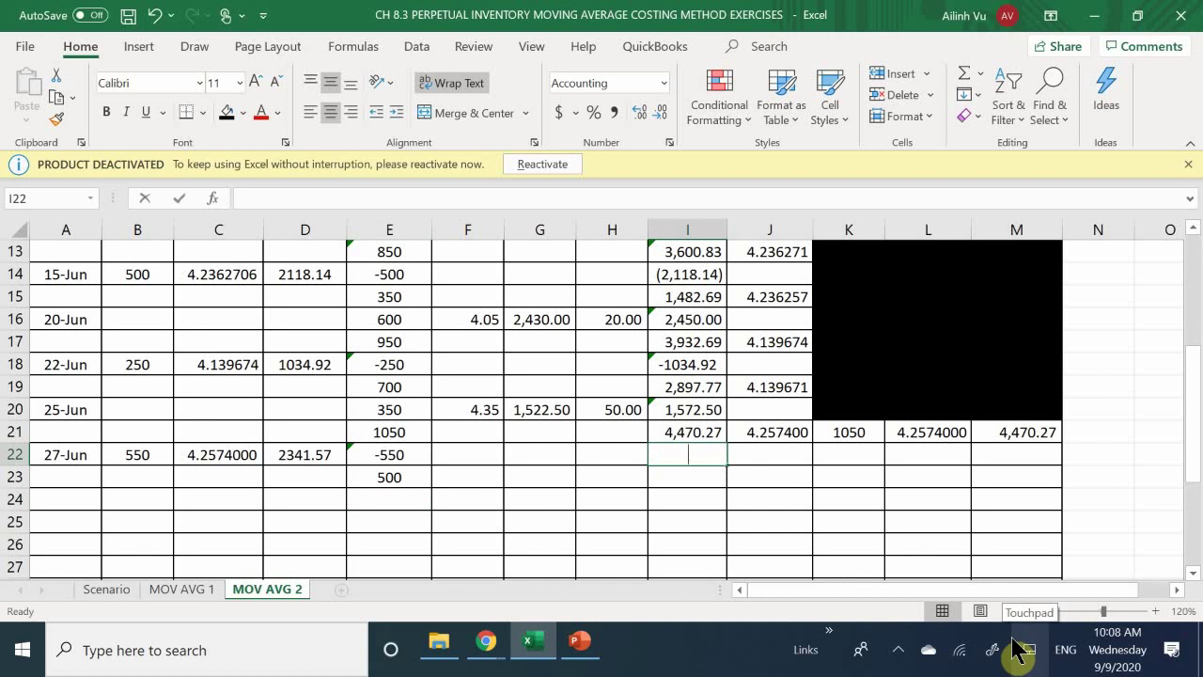
key(BackSpace)
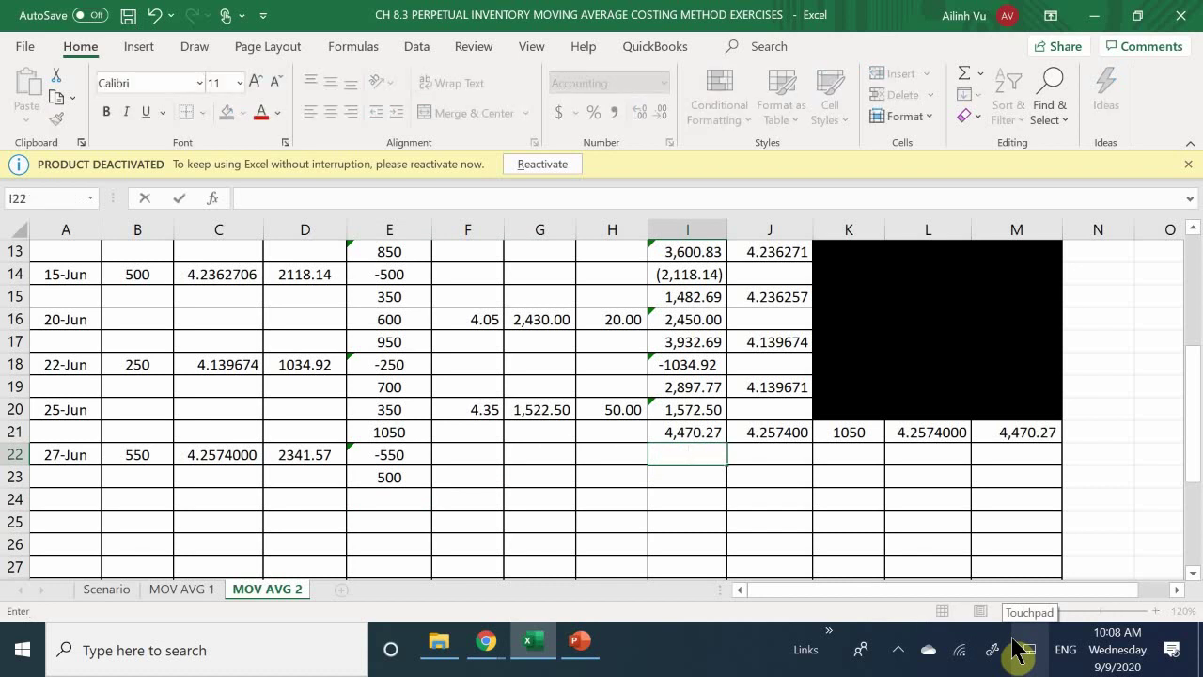
text(-)
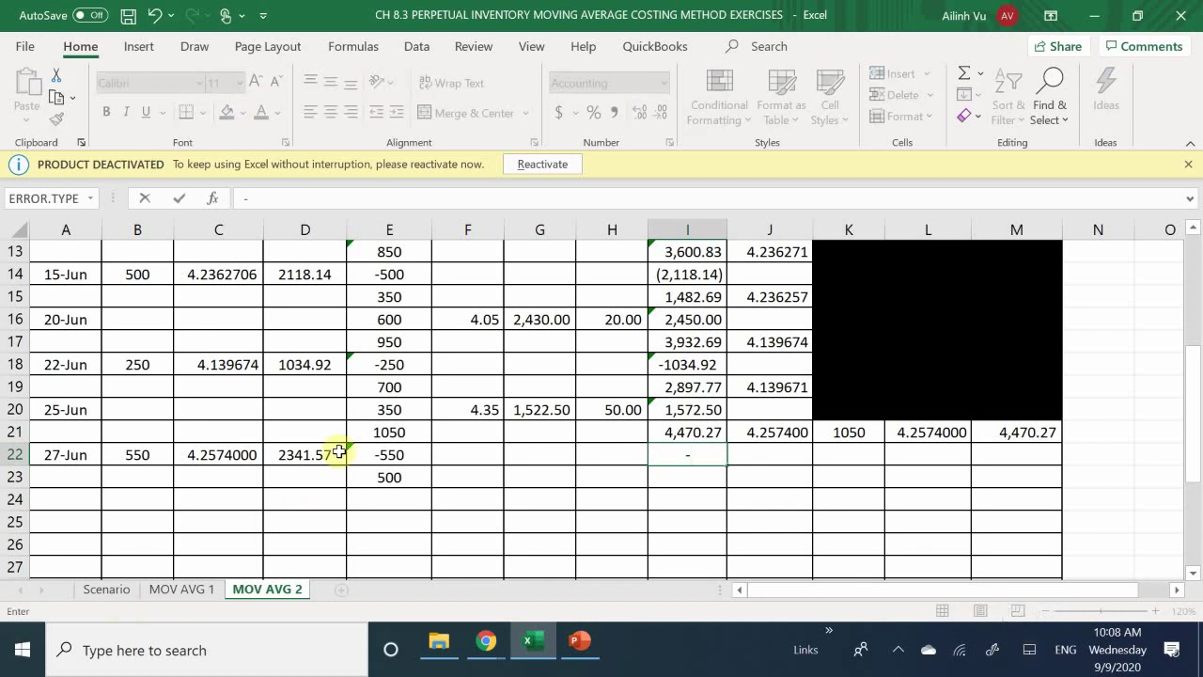
click(322, 456)
key(Return)
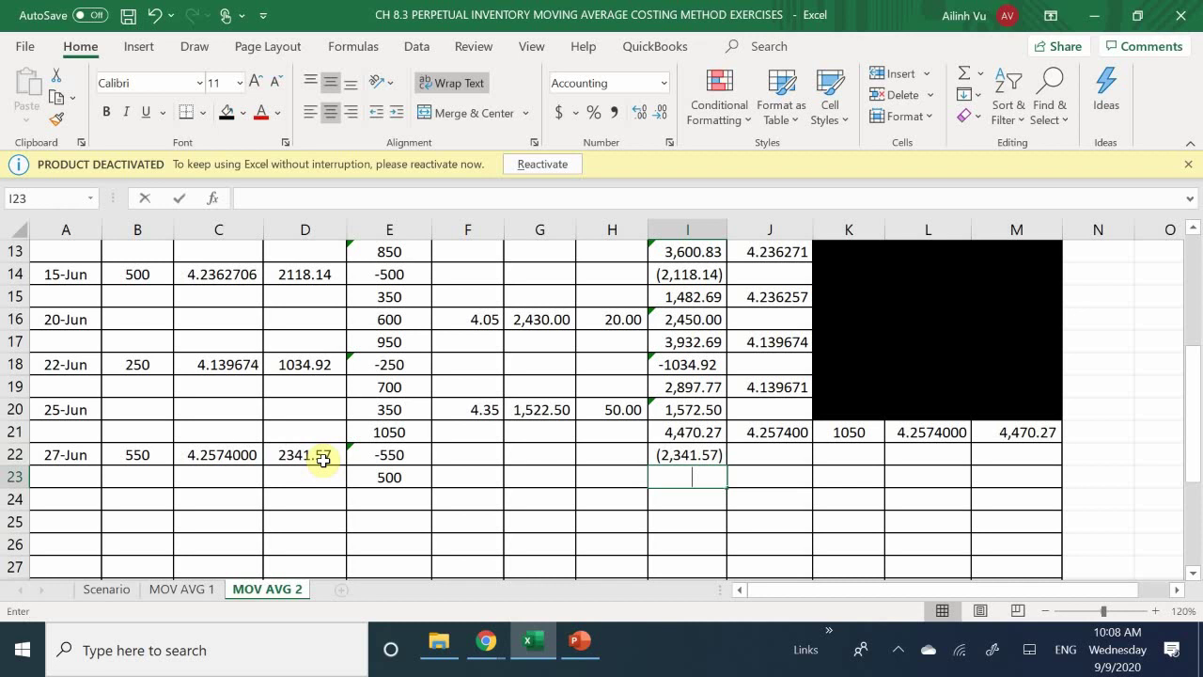
- Calculate the total inventory cost after the 27 June sale in I23 with =I21+I22
text(=)
key(Up)
key(Up)
text(+)
key(Up)
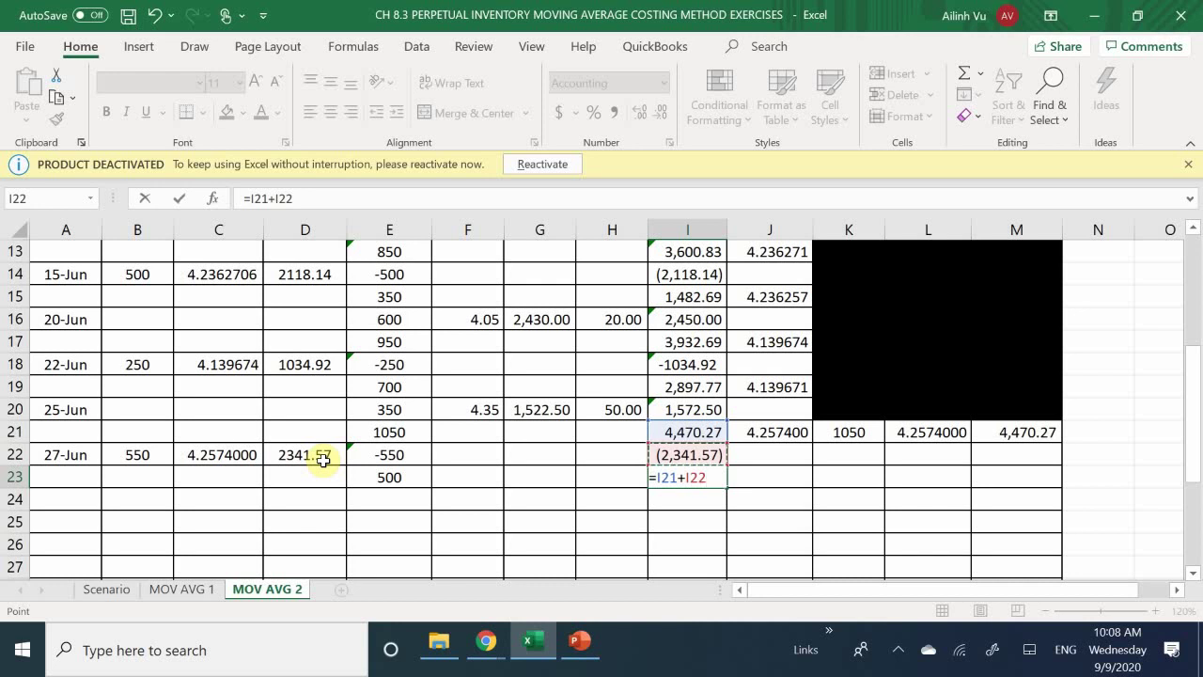
key(Return)
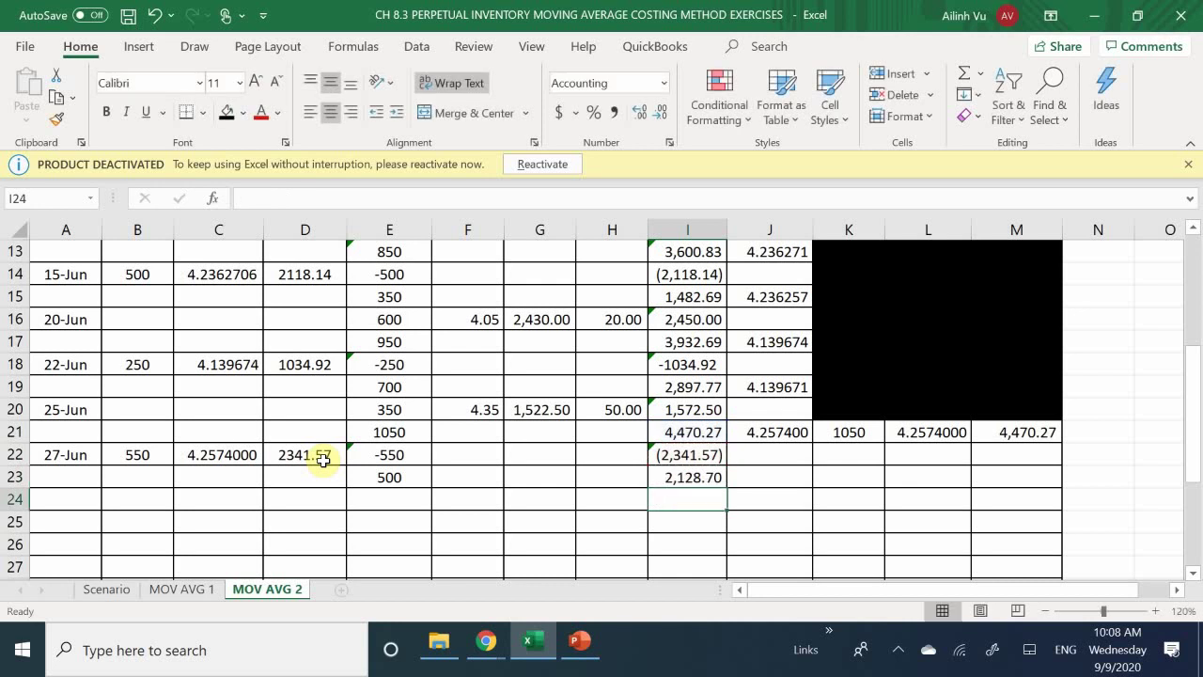
- Calculate the moving average cost per item after the 27 June sale in J23 with =I23/E23
key(Right)
key(Up)
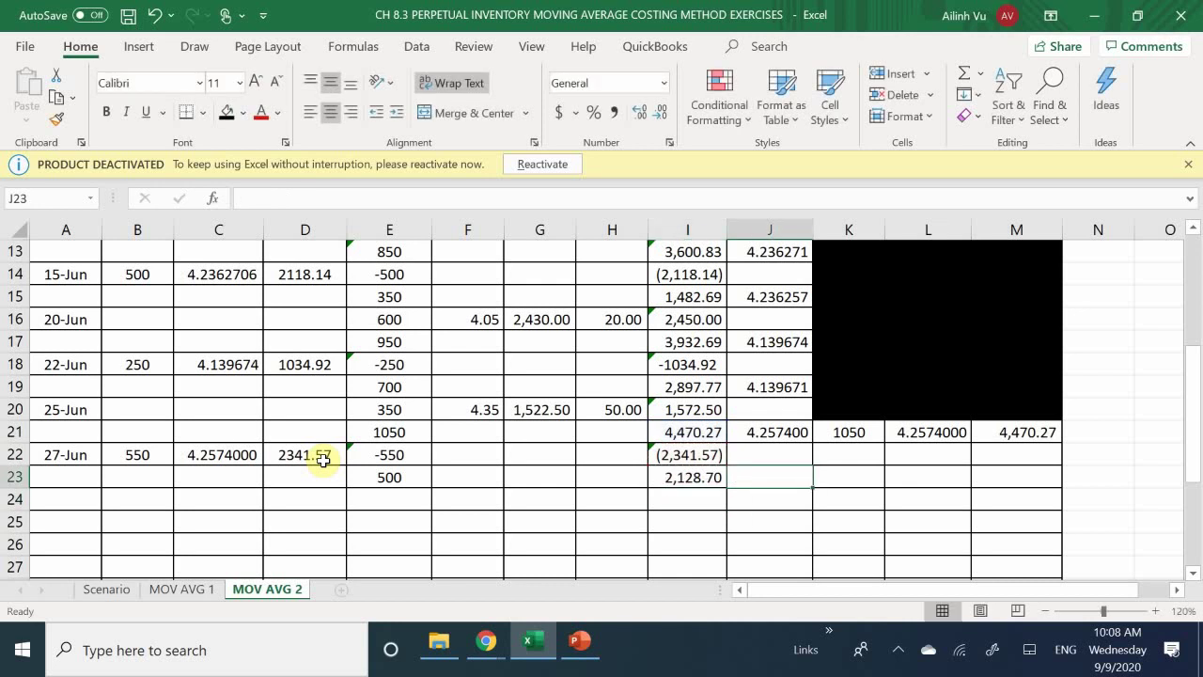
text(=)
key(Left)
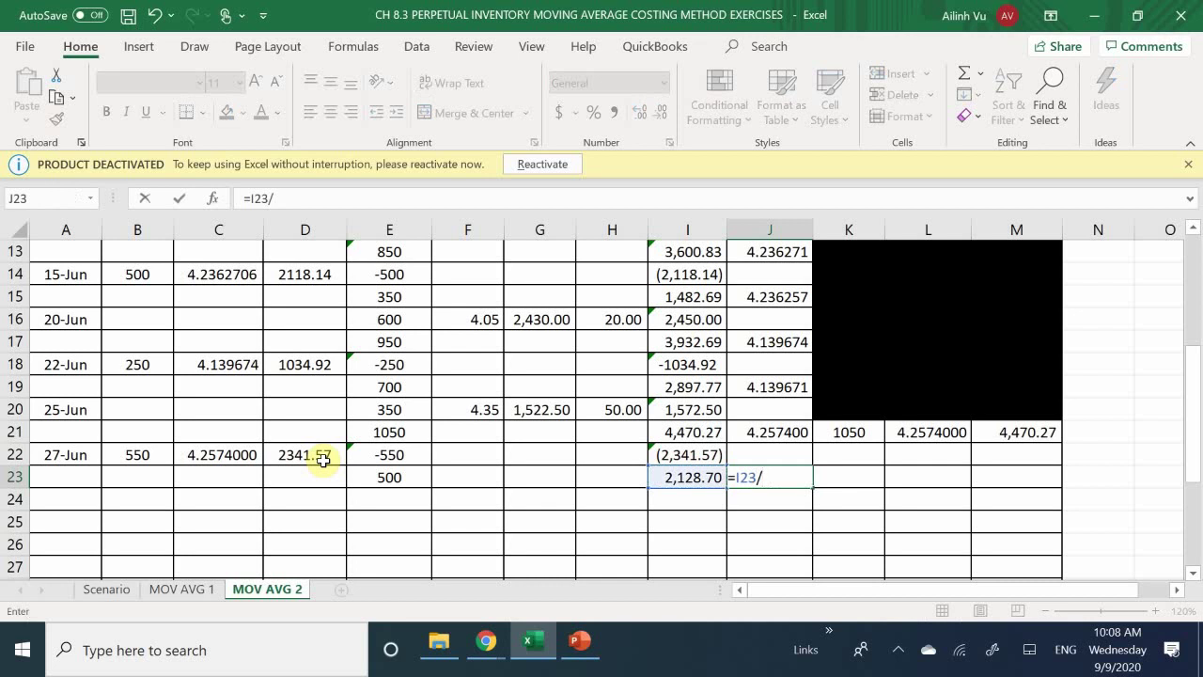
key(Left)
key(Left)
key(Left)
key(Left)
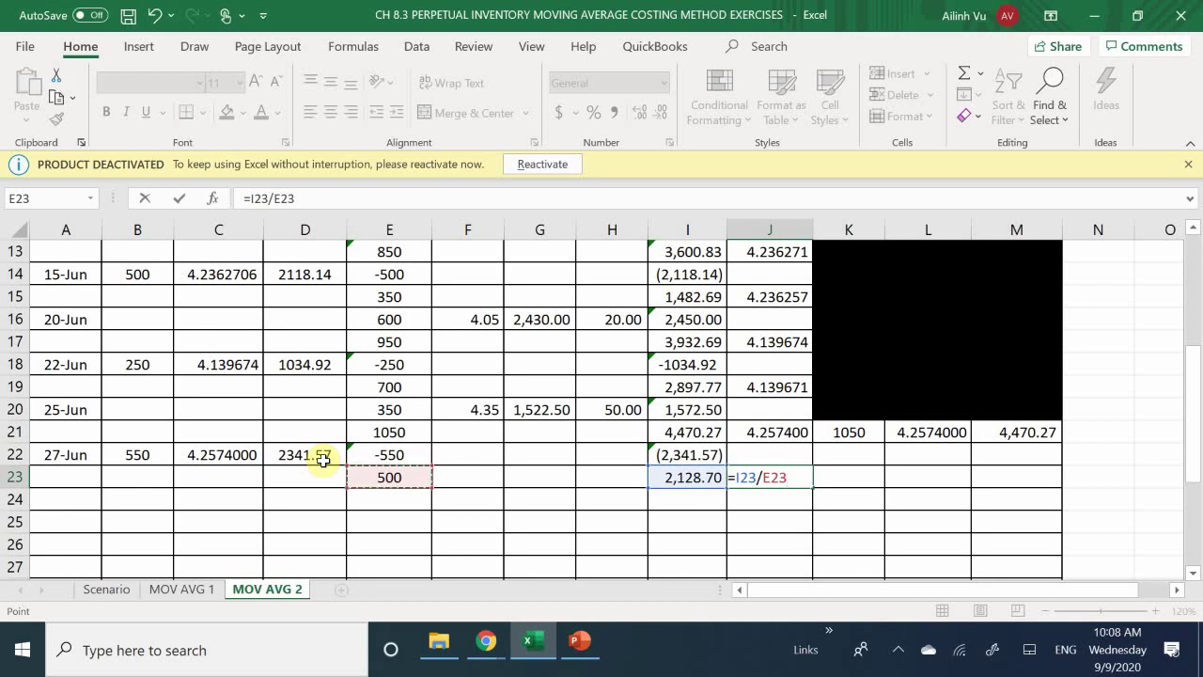
key(Return)
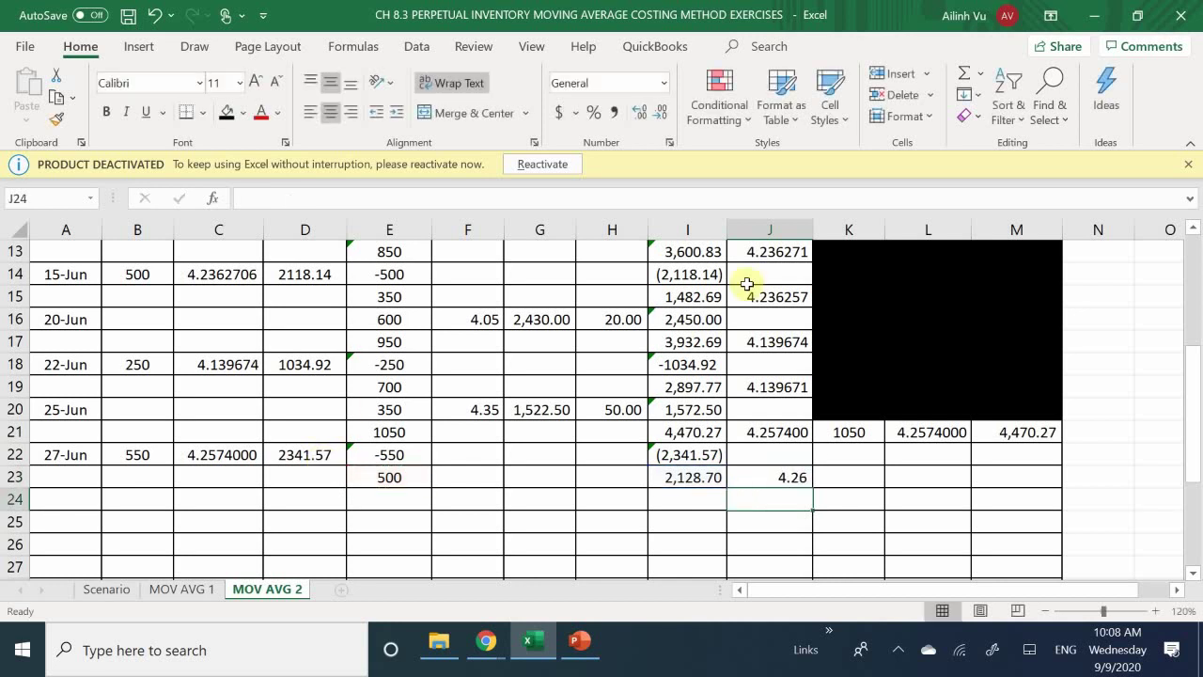
- Display the moving average cost in J23 with seven decimal places
click(780, 477)
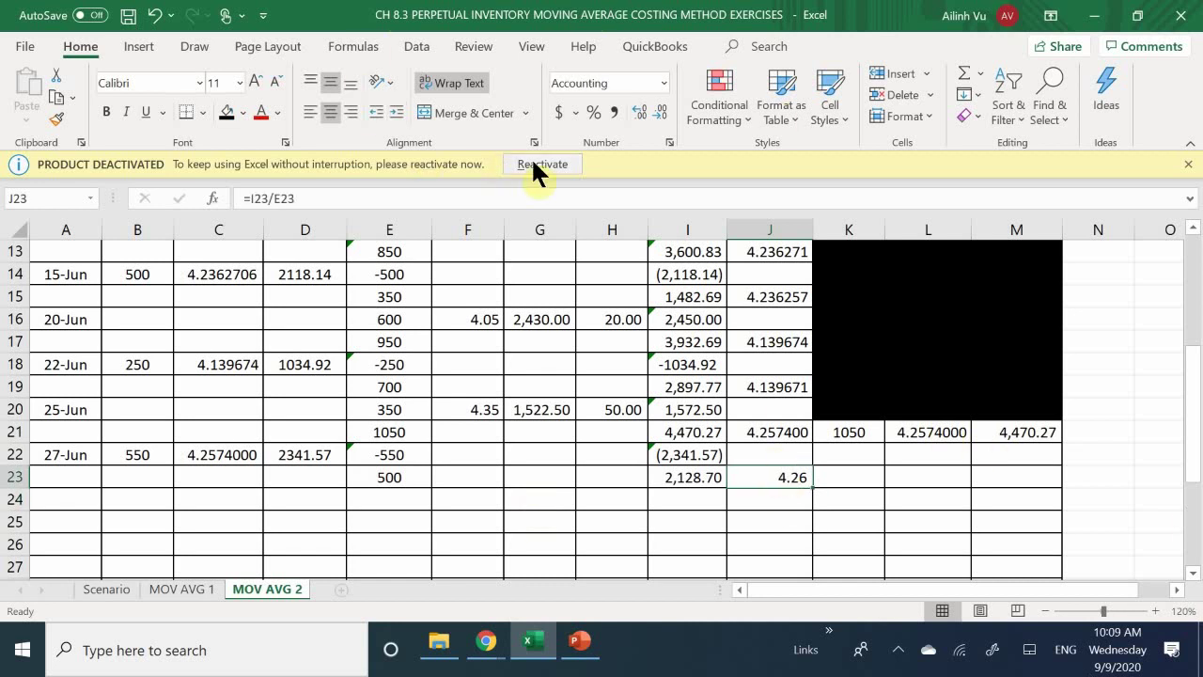
click(638, 111)
click(637, 111)
click(637, 111)
click(637, 111)
click(637, 110)
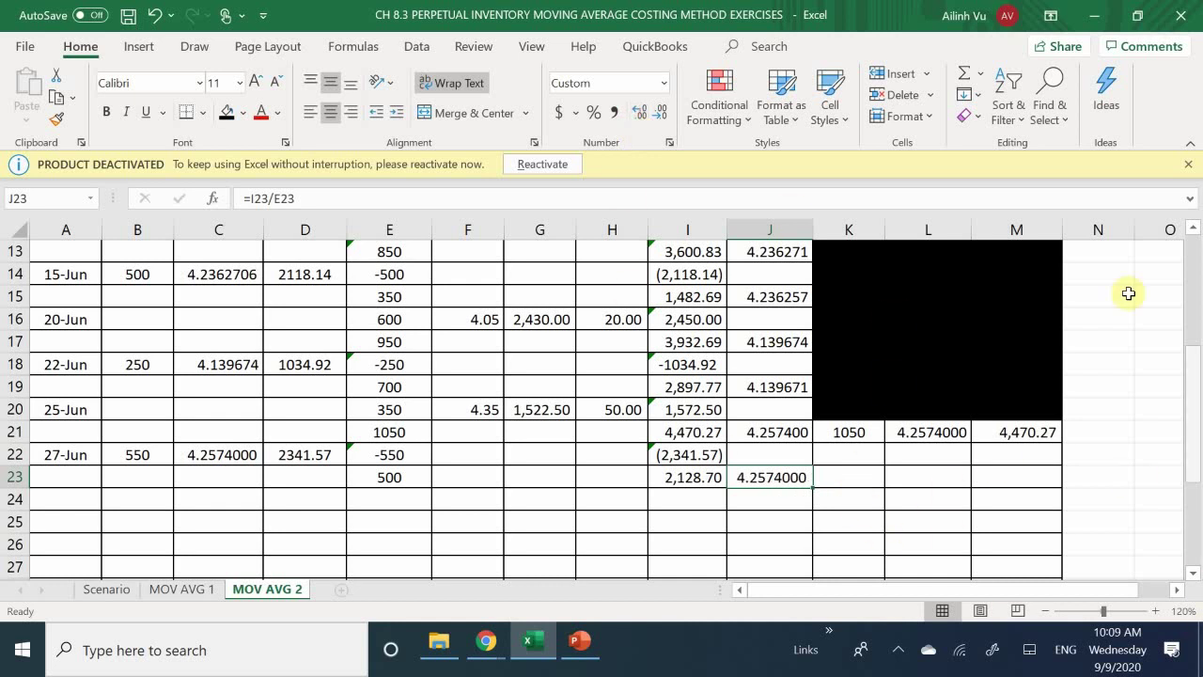
- Fill the final inventory on hand by linking quantity K23 to =E23 and total cost M23 to =I23
click(850, 479)
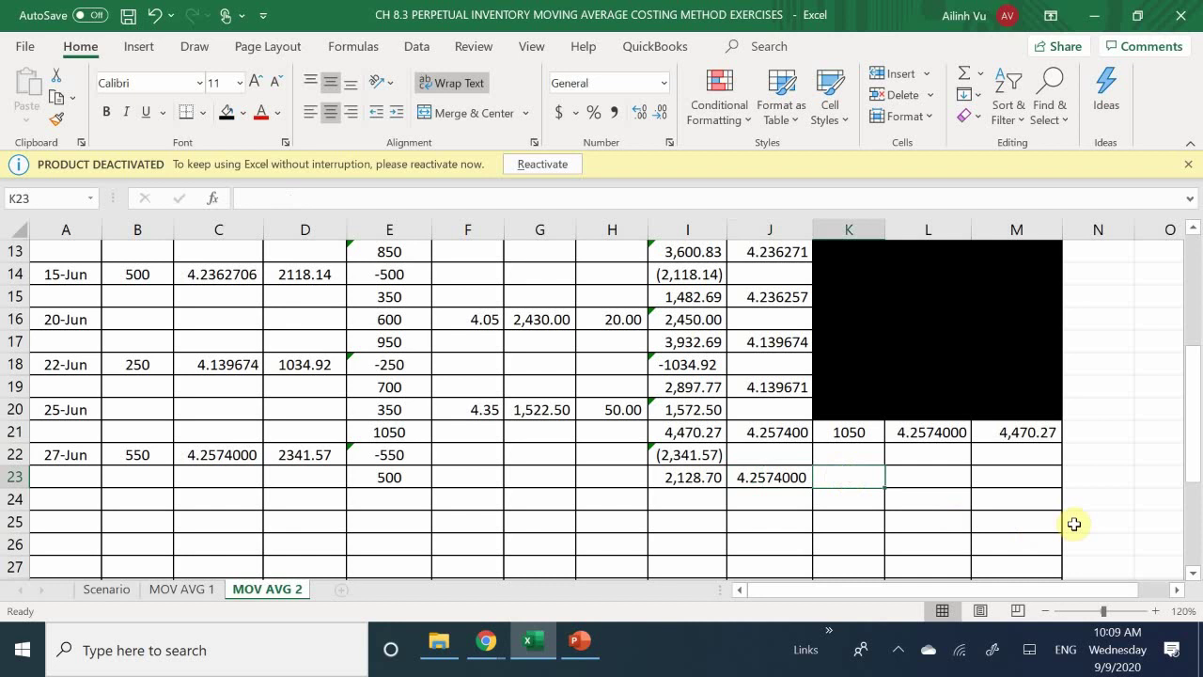
text(=)
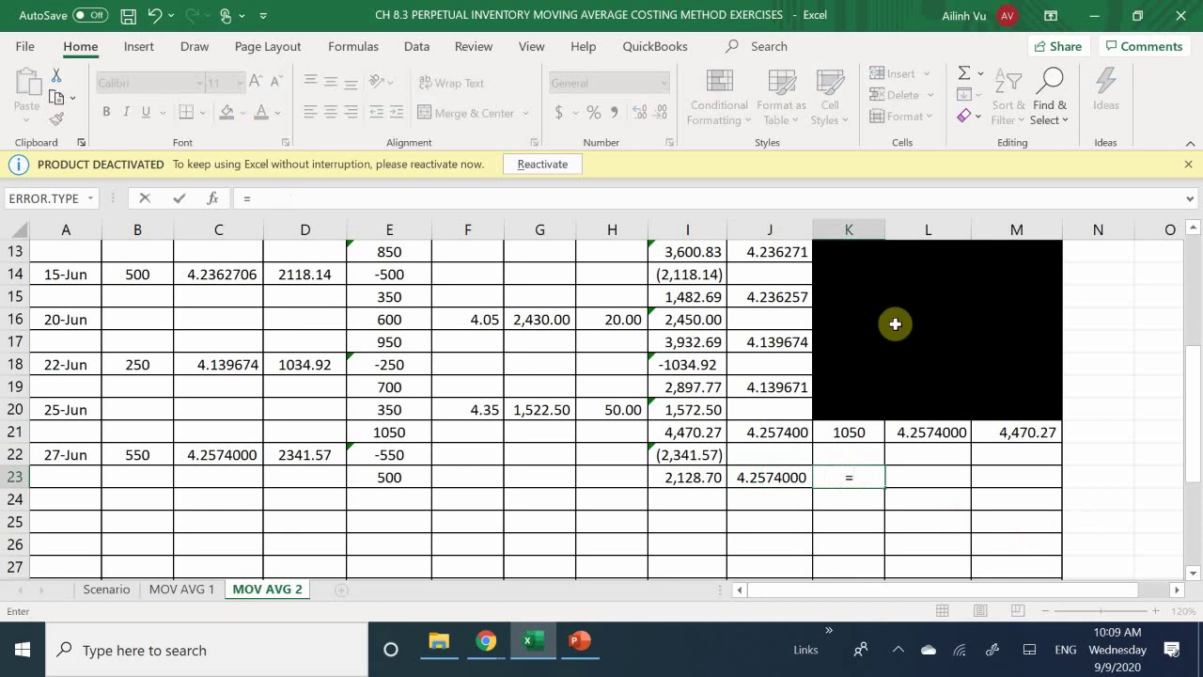
click(386, 477)
key(Return)
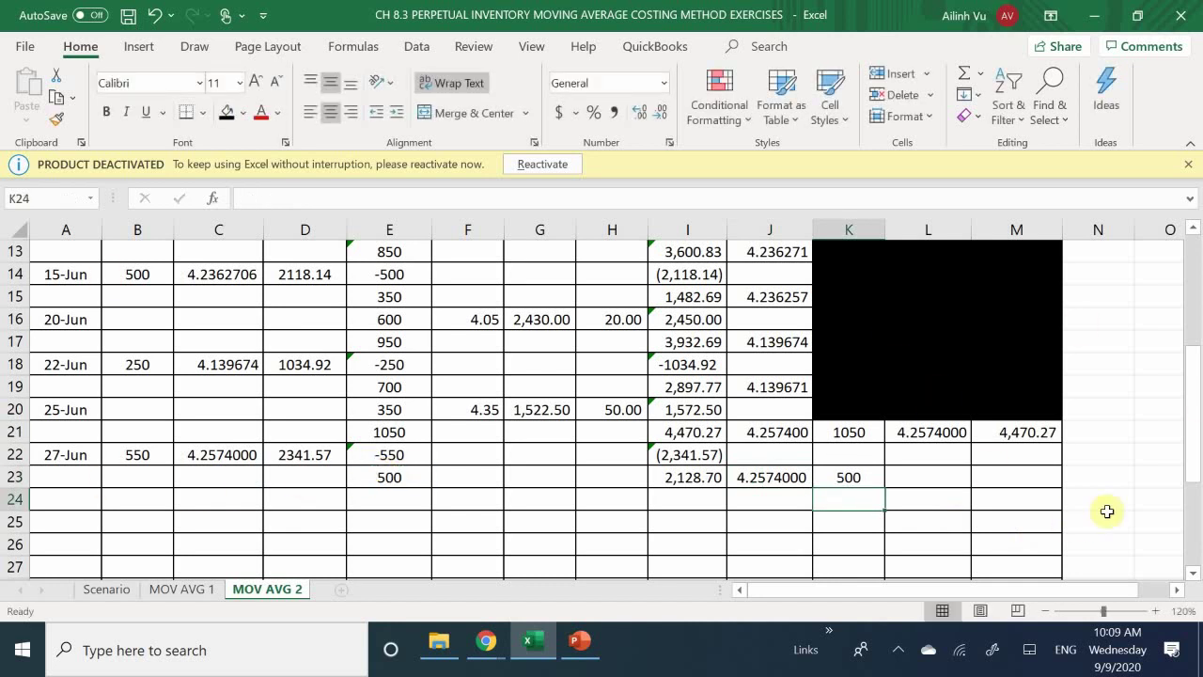
click(1009, 480)
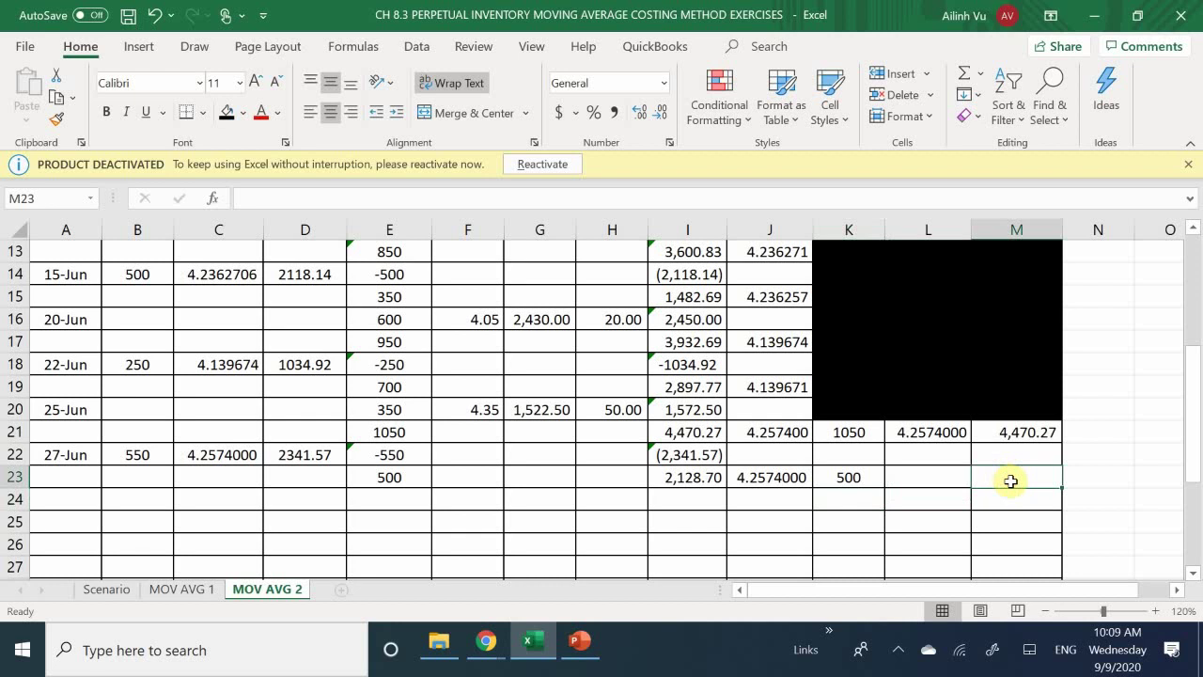
text(=)
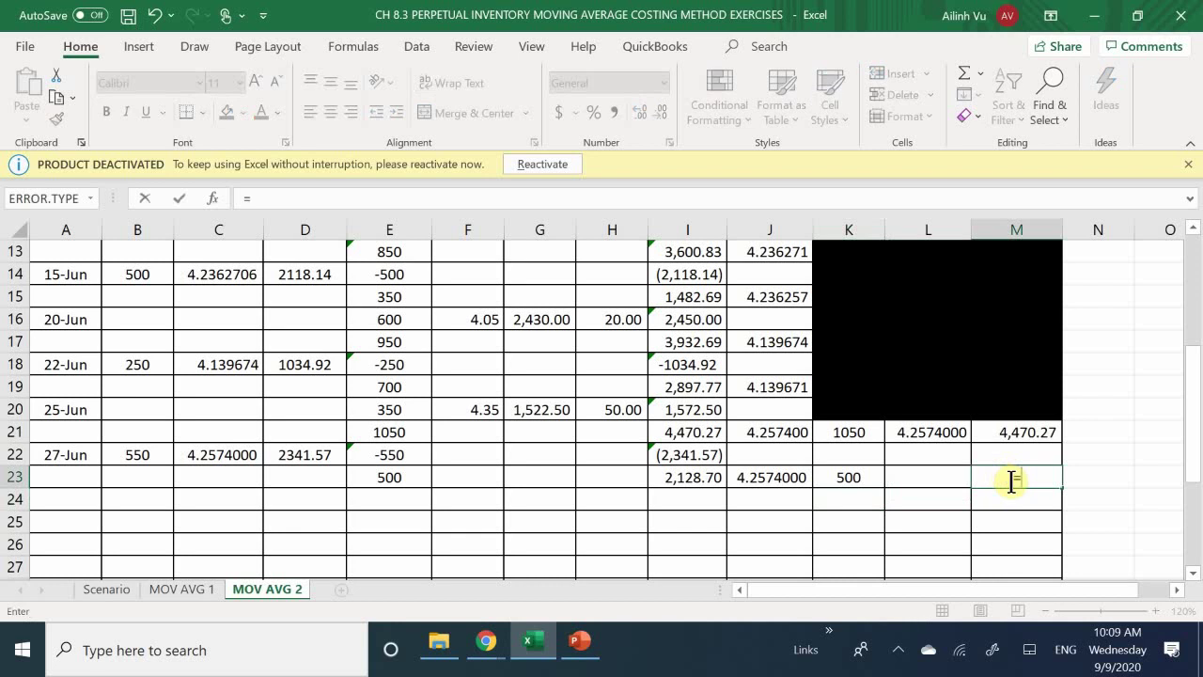
click(701, 474)
key(Return)
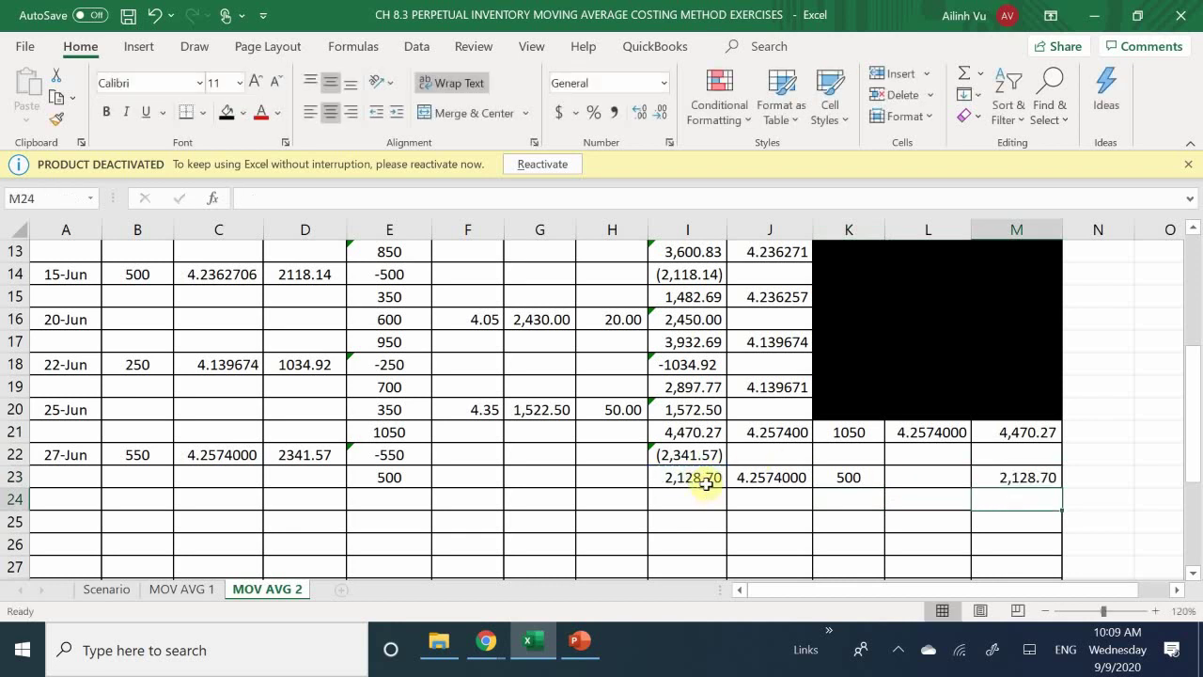
- Calculate the final inventory on hand cost per item in L23 with =M23/K23
key(Up)
key(Left)
text(=)
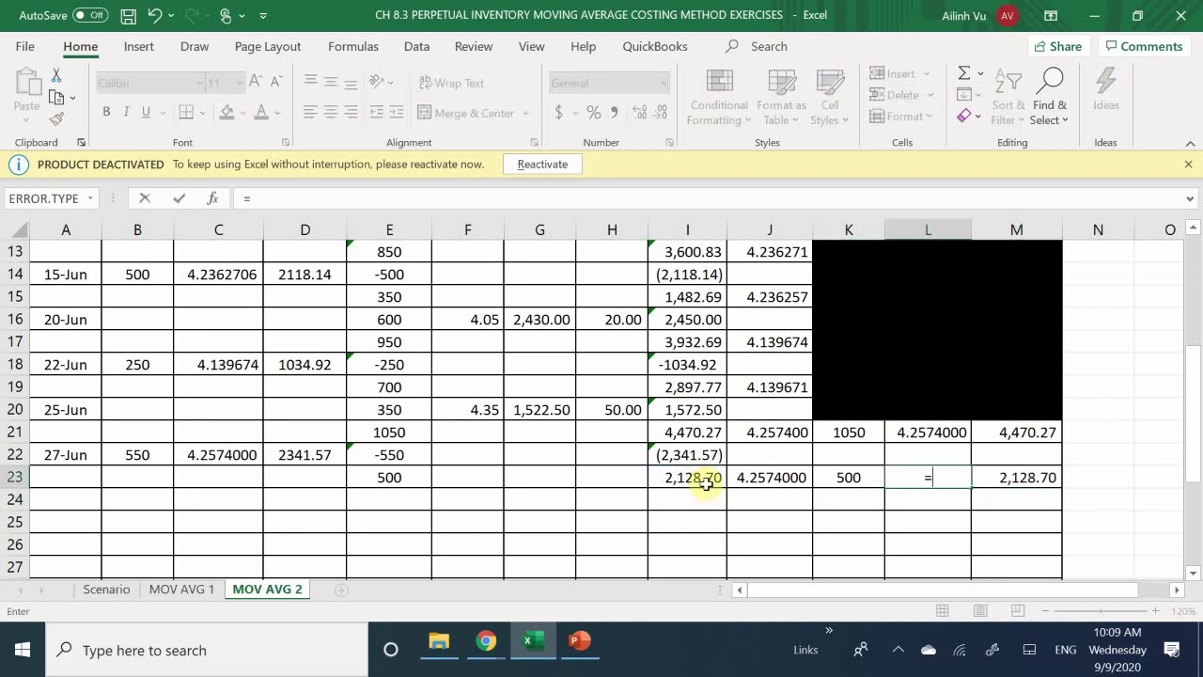
key(Right)
text(/)
key(Left)
key(Left)
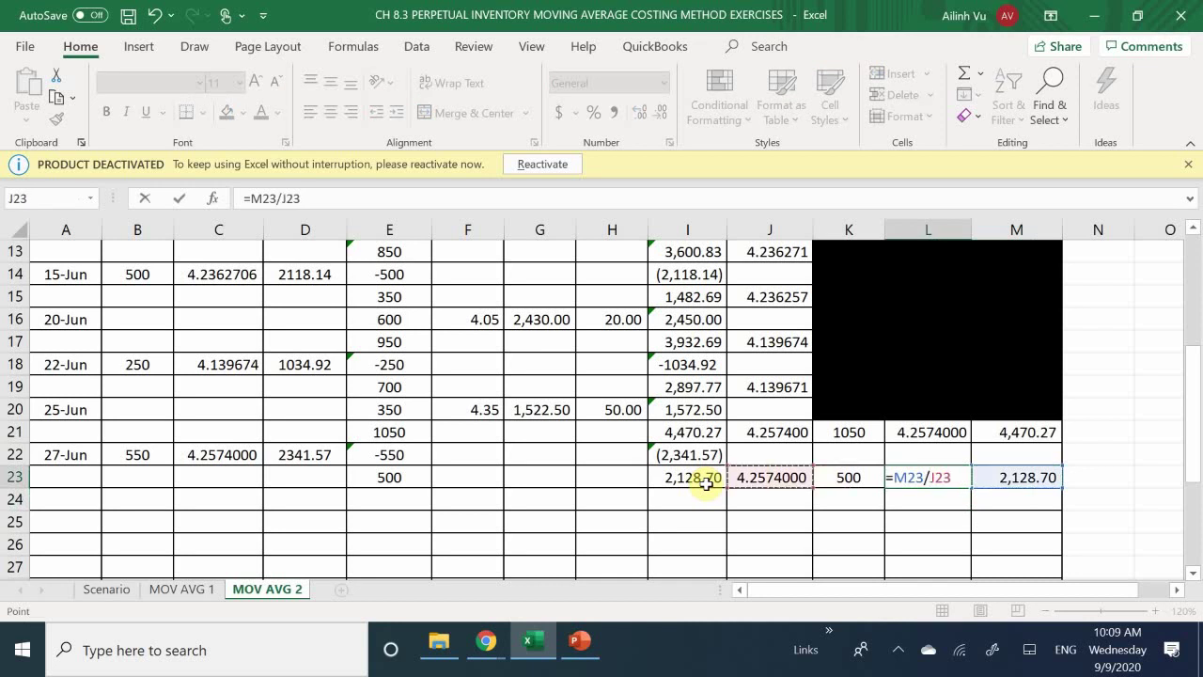
key(Right)
key(Return)
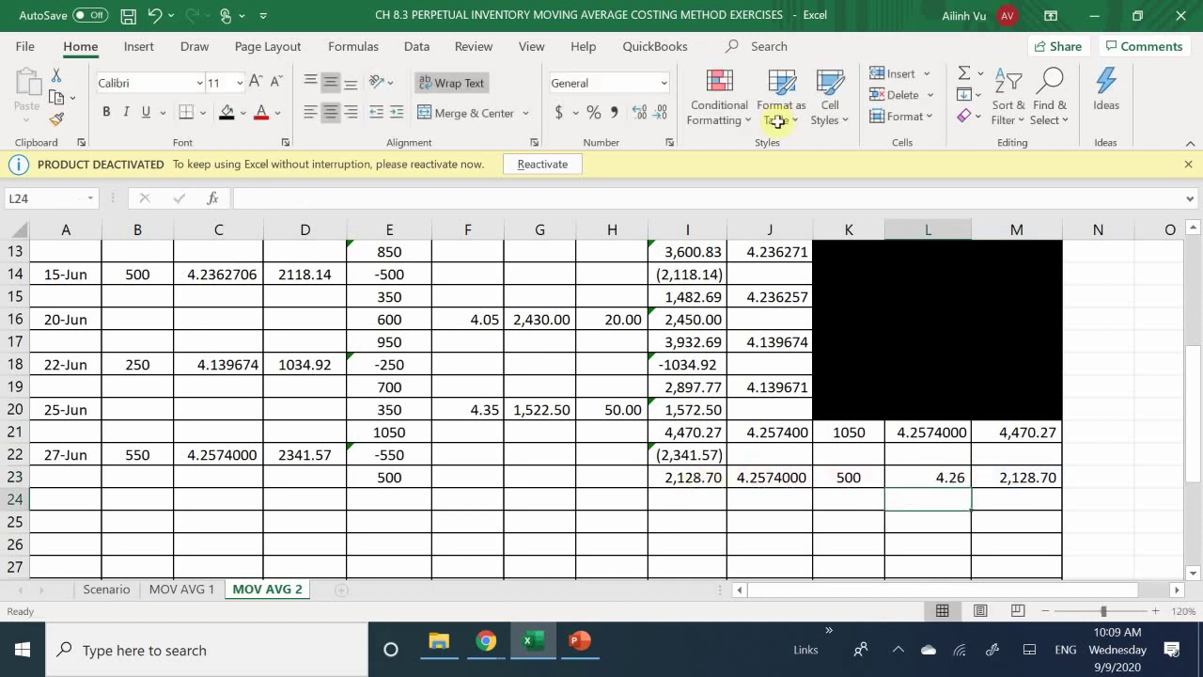
- Display the inventory on hand cost per item in L23 with seven decimal places
click(939, 472)
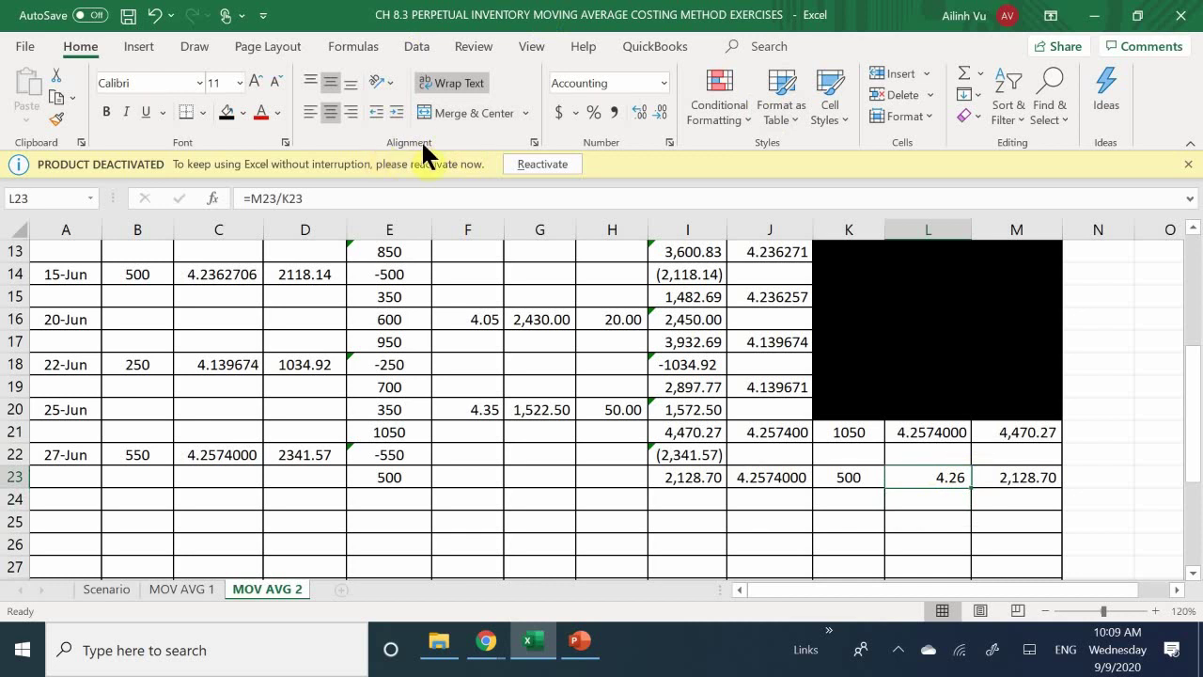
click(641, 111)
click(641, 111)
click(641, 111)
double_click(640, 111)
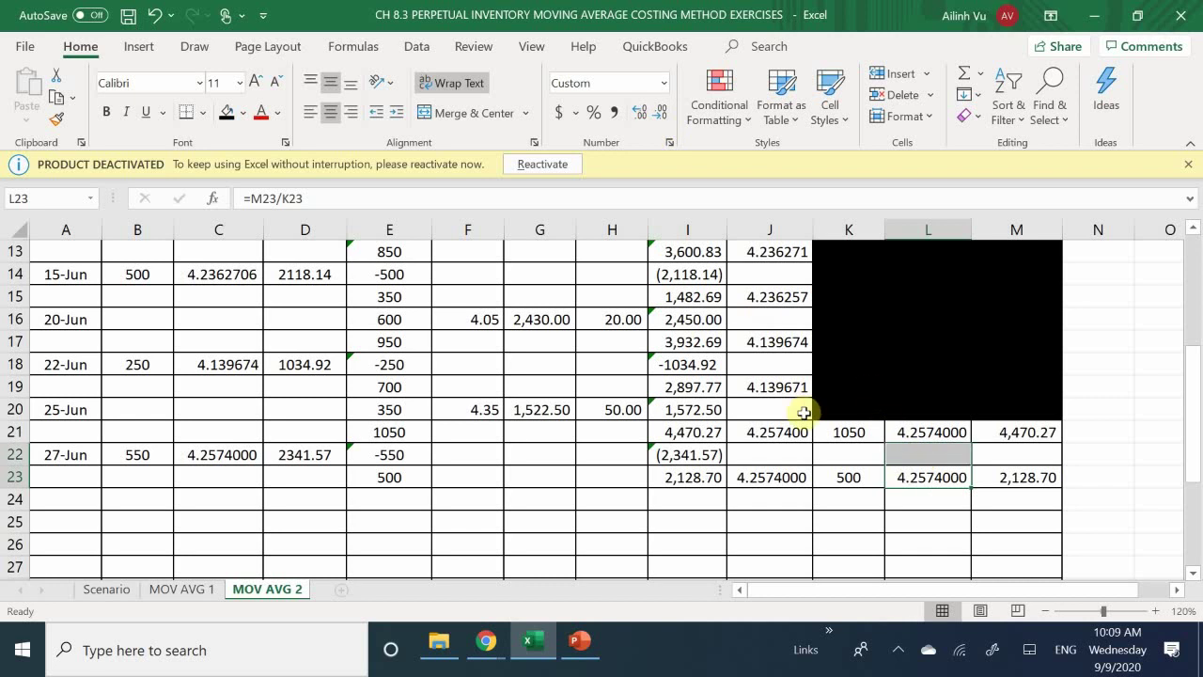
- Black out the superseded inventory on hand cells K21:M22 with a black fill
drag(846, 430, 1002, 451)
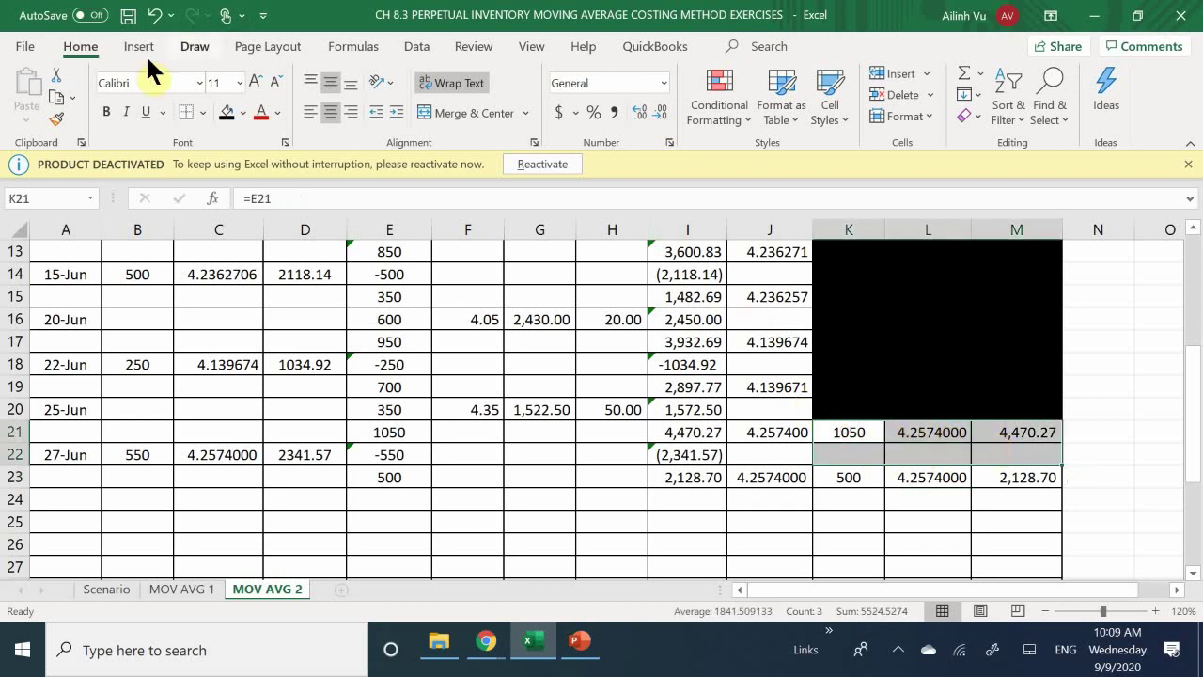
click(230, 115)
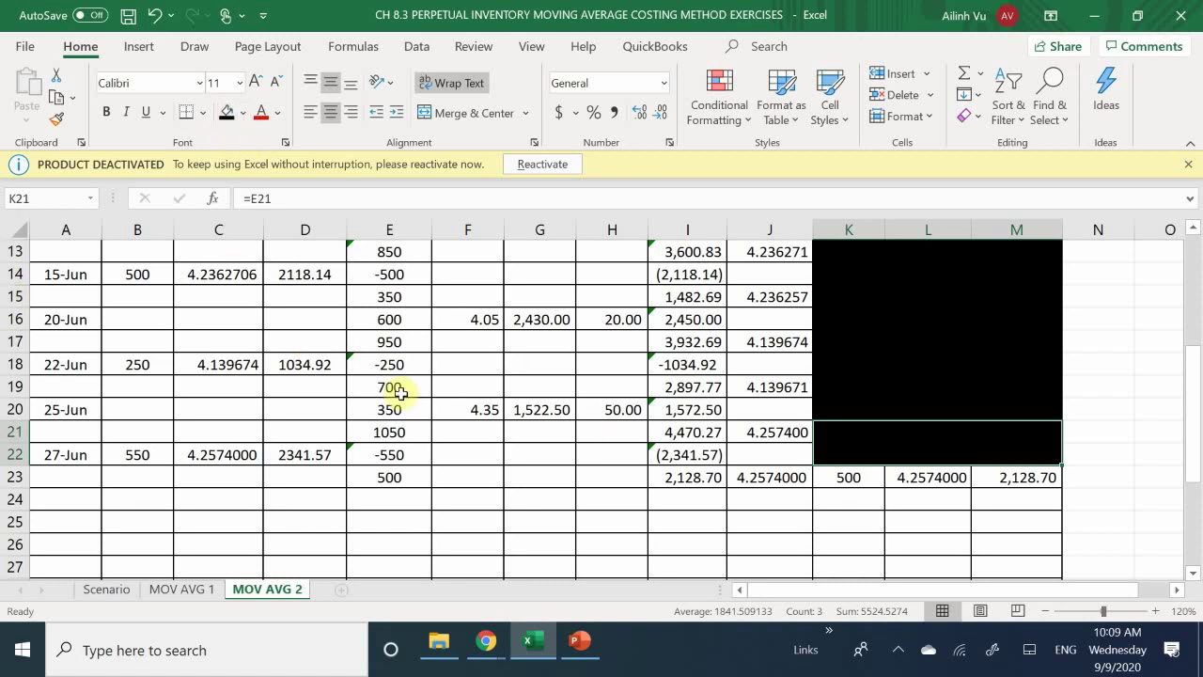
click(513, 453)
- Review the completed MOV AVG 2 inventory table from the 31 May opening balance through the 27 June sale
scroll(525, 437, up, 1)
scroll(524, 437, up, 4)
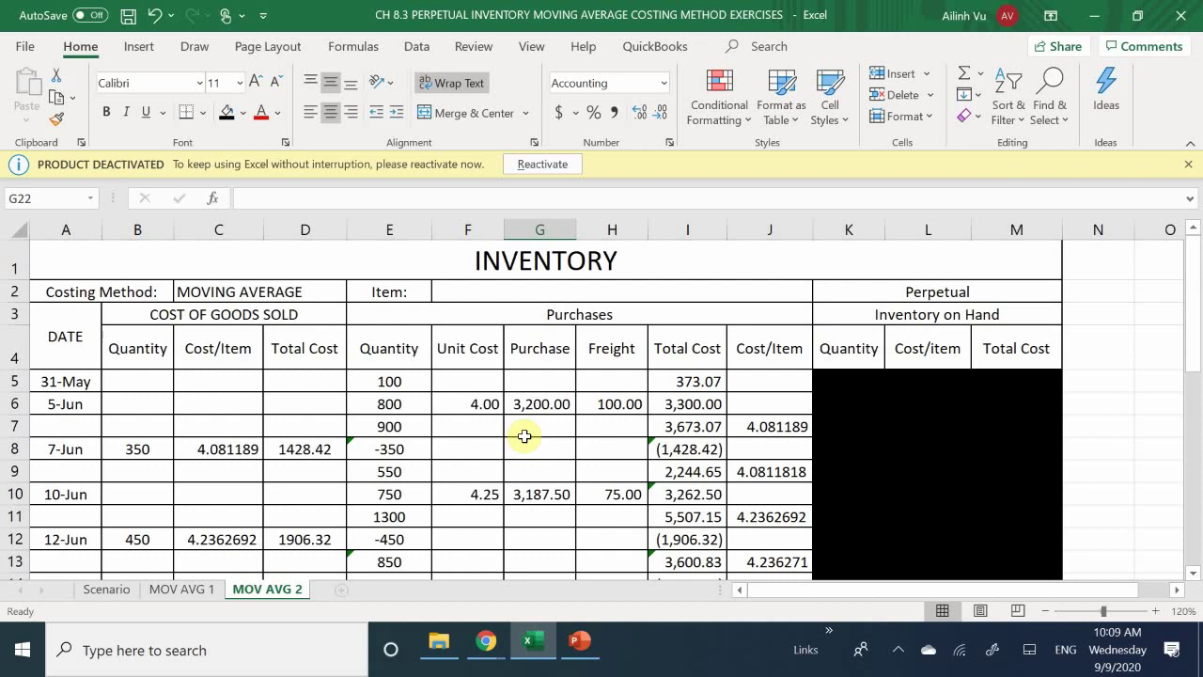
scroll(525, 436, down, 4)
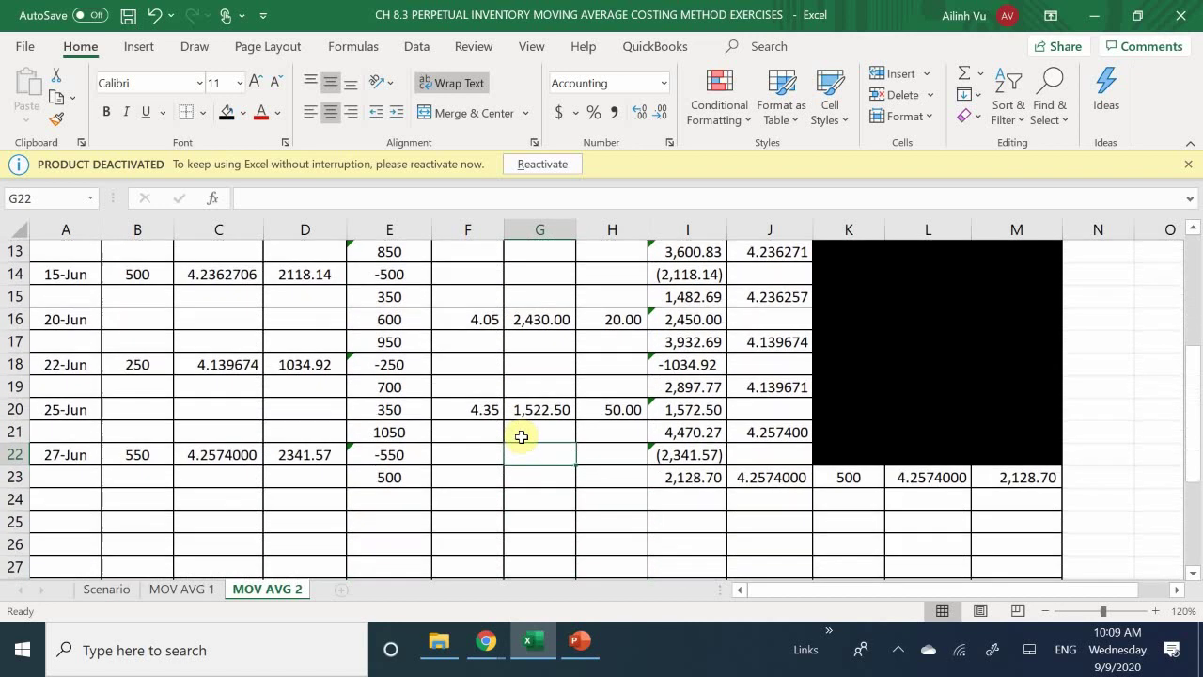
scroll(521, 436, down, 1)
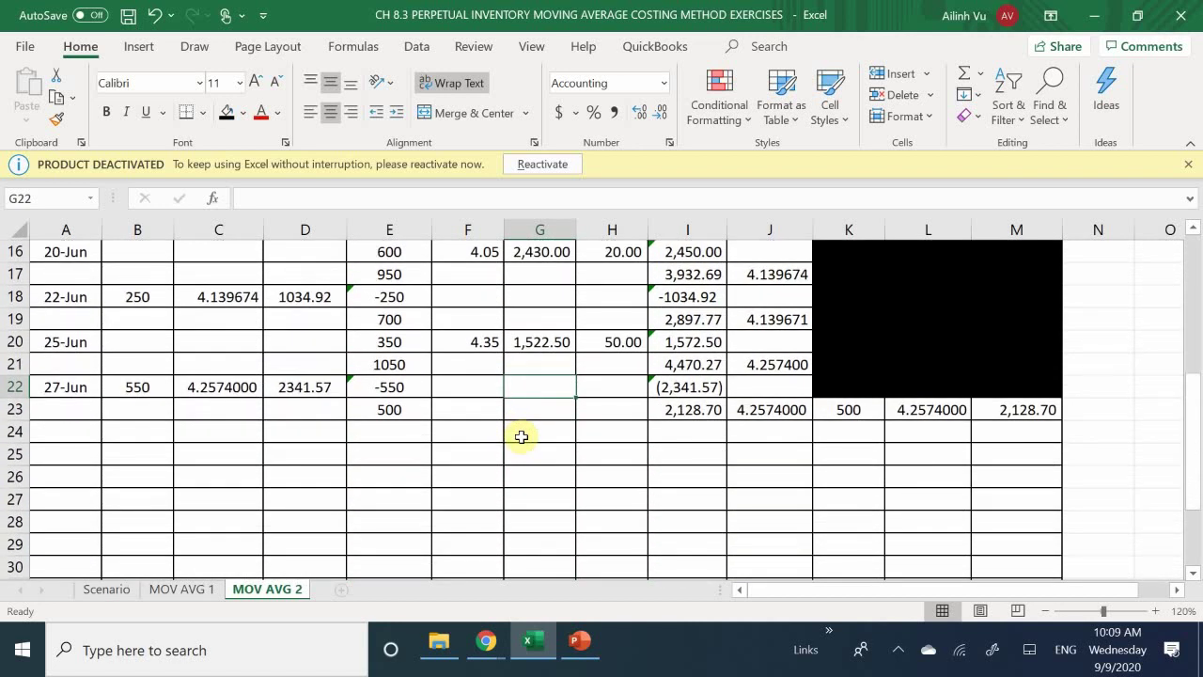
scroll(522, 436, up, 1)
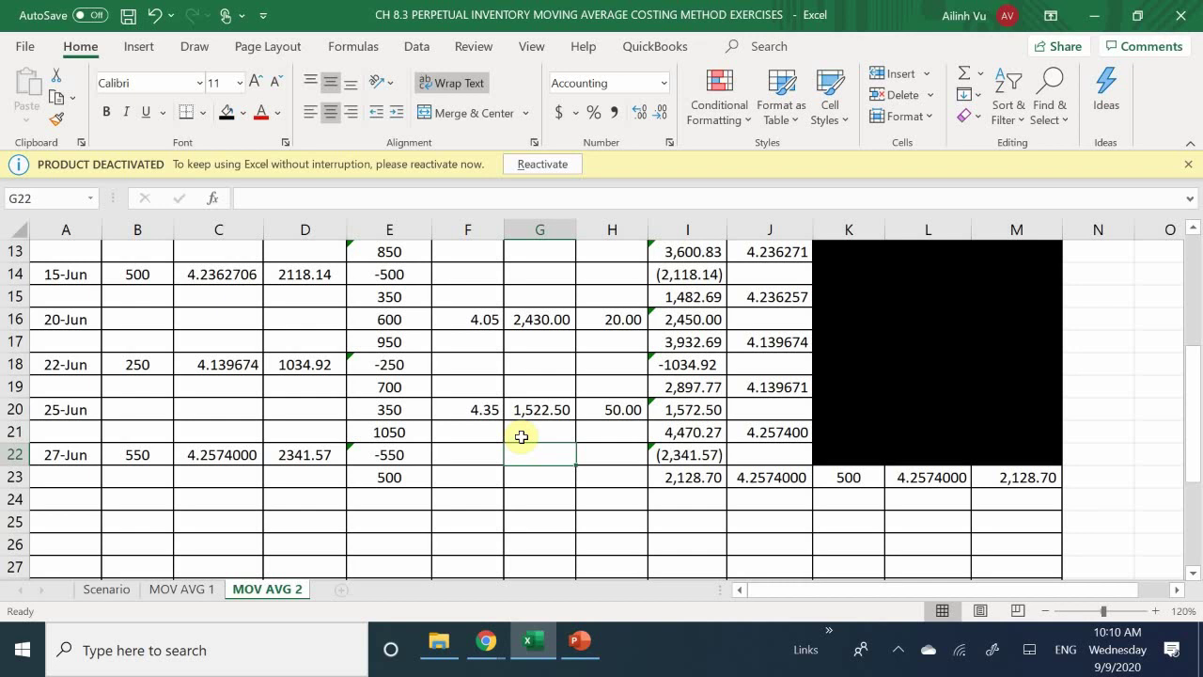
scroll(521, 436, up, 1)
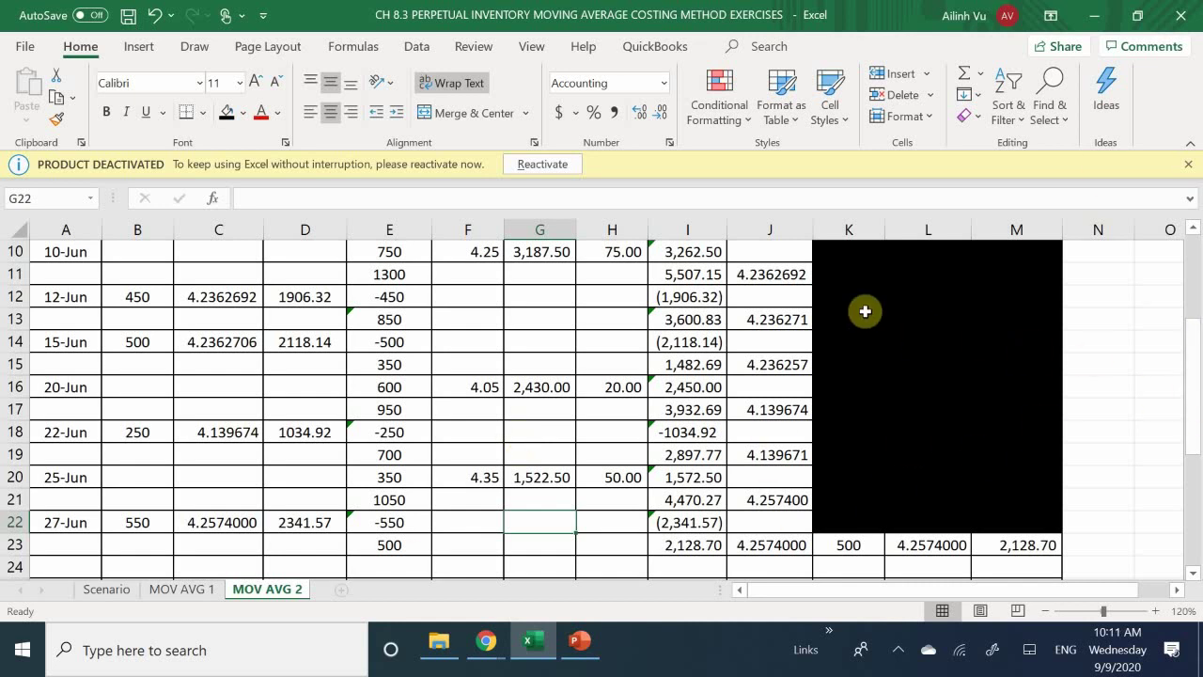
click(898, 648)
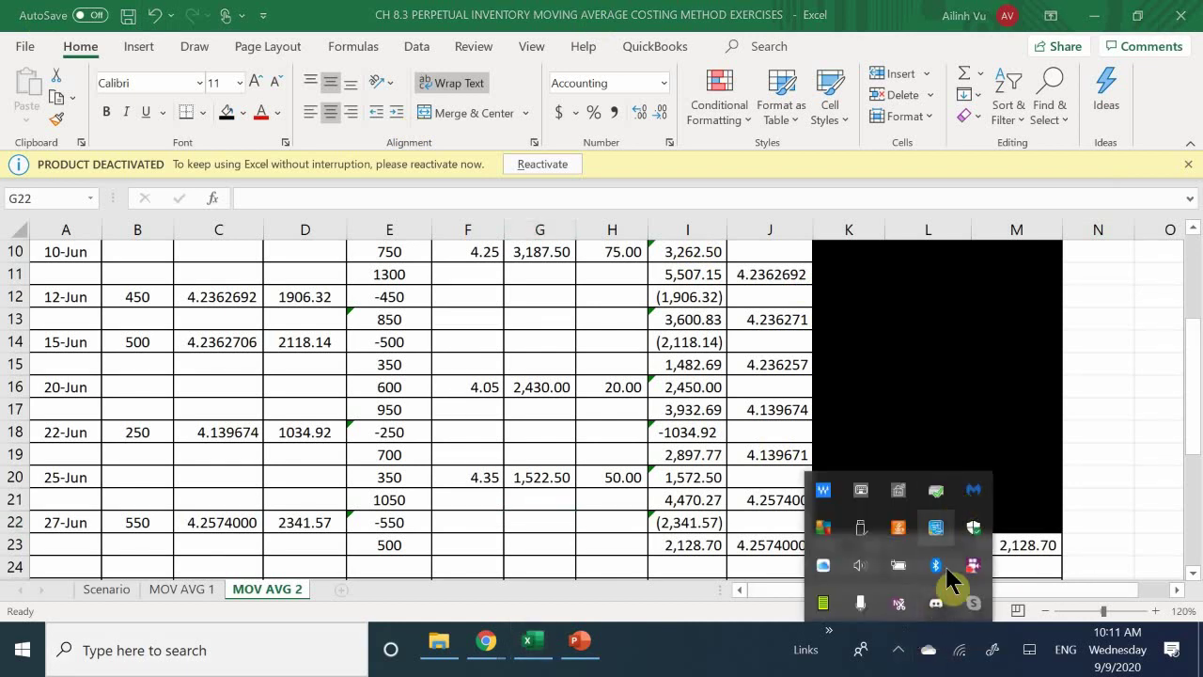
right_click(975, 566)
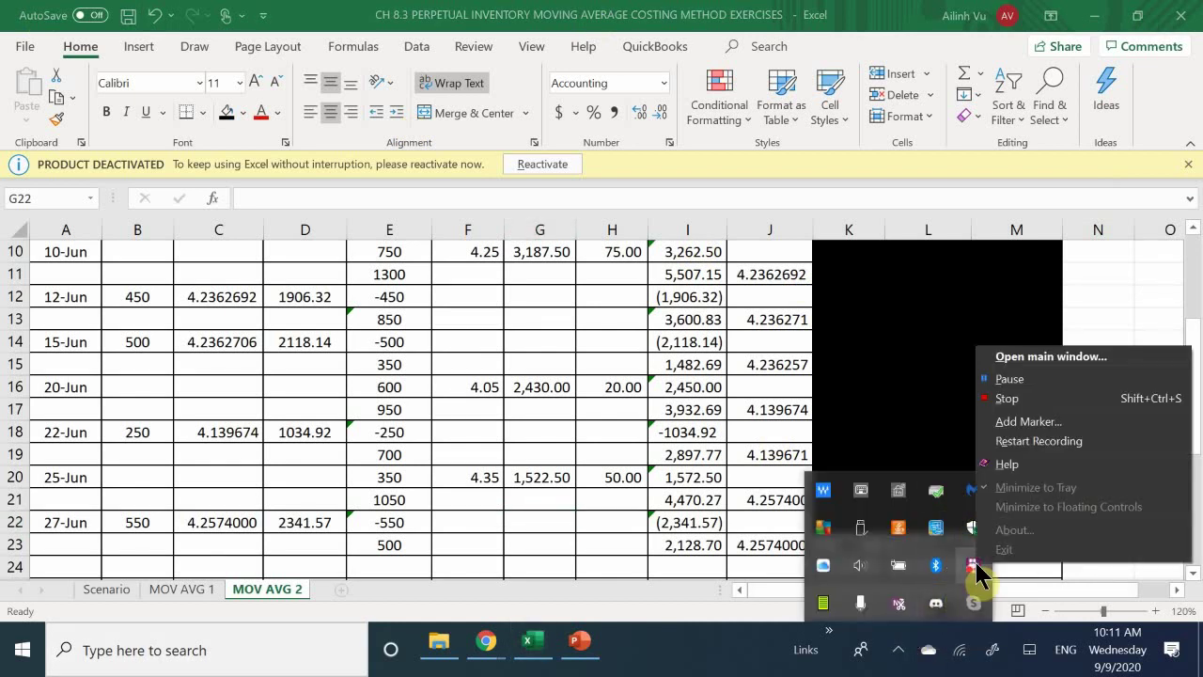